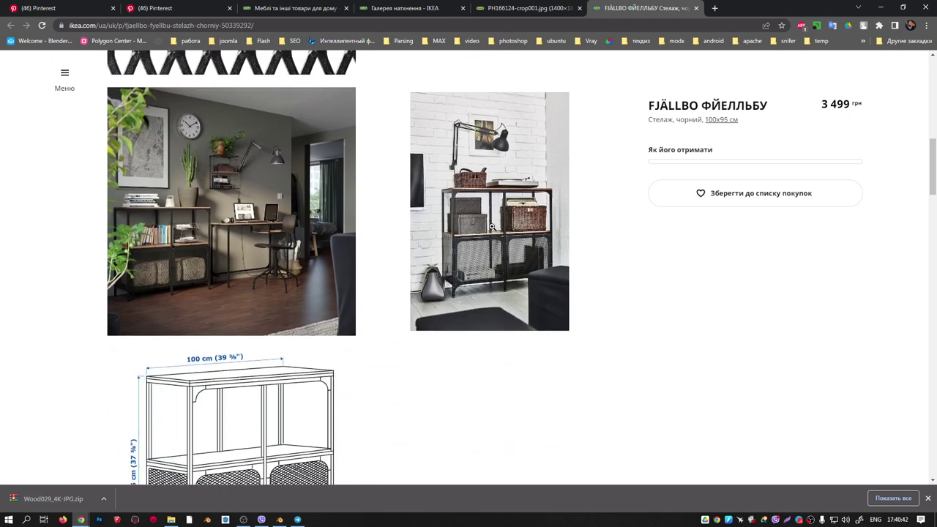
Examine the FJÄLLBO shelf's room photos and dimension drawing on the IKEA page, and open the PH166124-crop001.jpg photo.
scroll(467, 190, "down", 4)
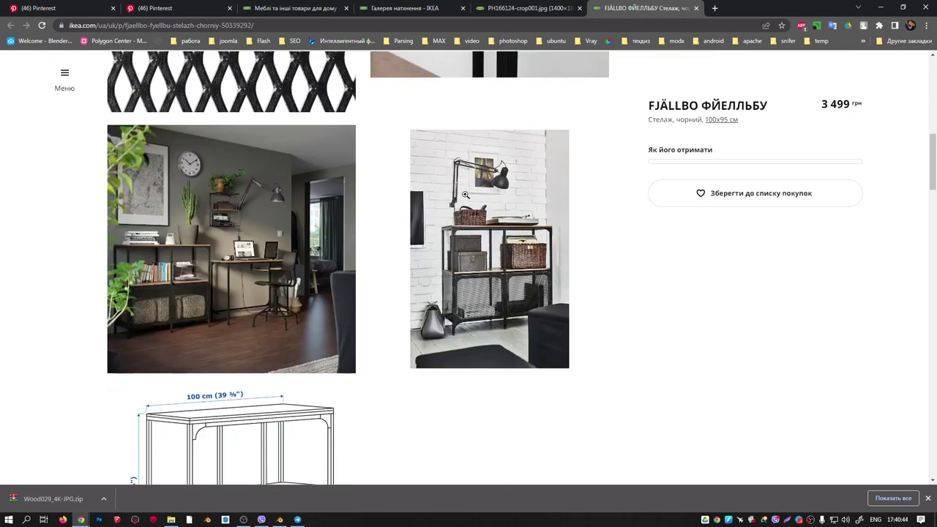
scroll(467, 198, "up", 1)
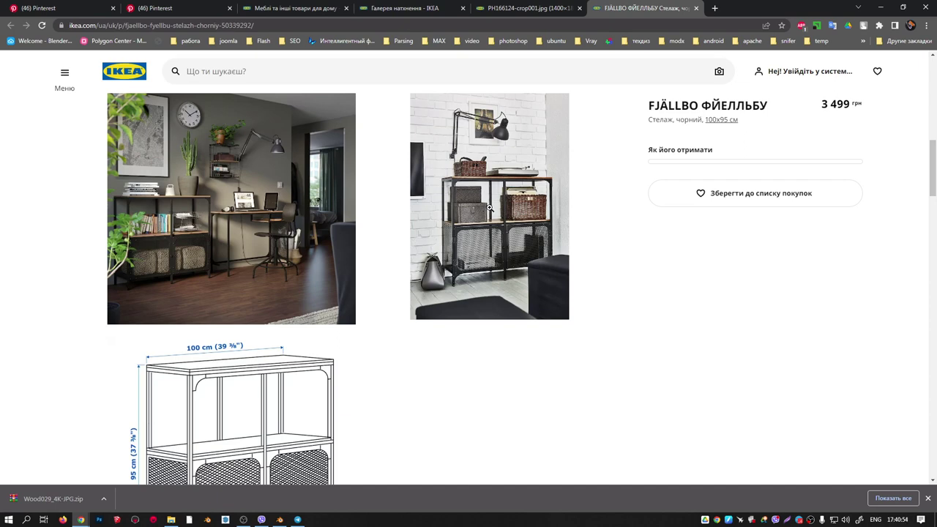
scroll(490, 207, "down", 2)
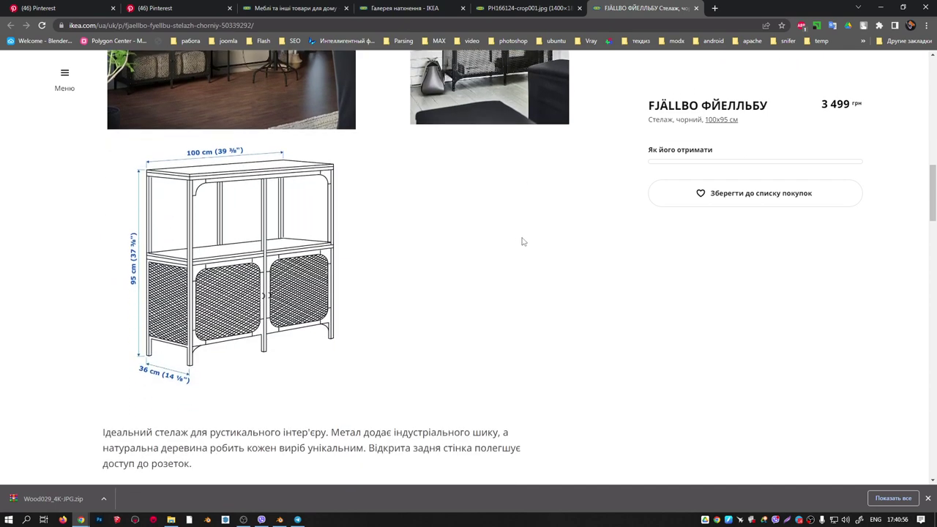
left_click(524, 8)
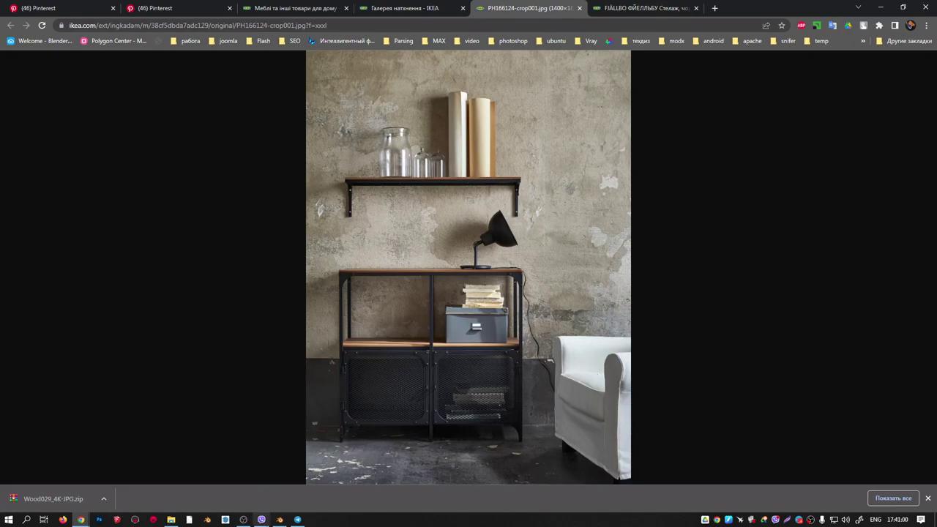
Switch to Blender and, in front view, bring in Screenshot_2.png from the desktop as a reference image.
left_click(279, 520)
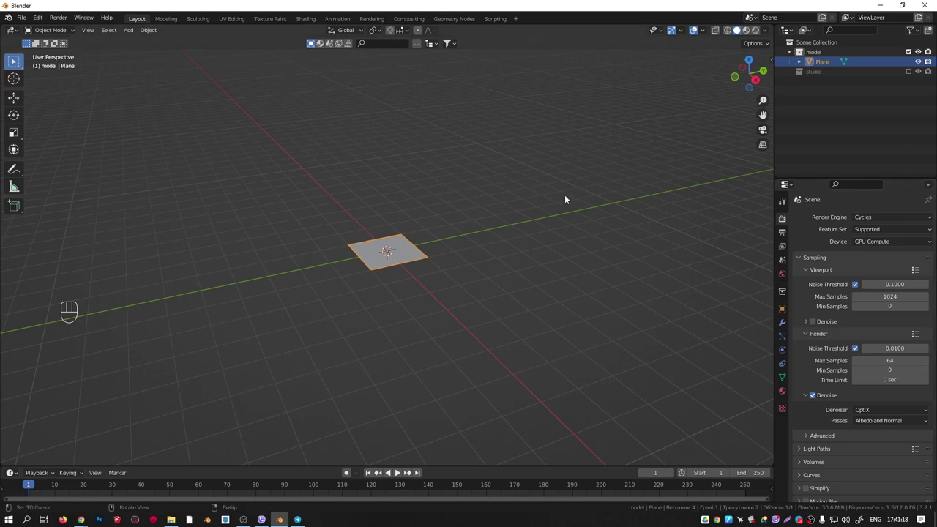
key("KP_1")
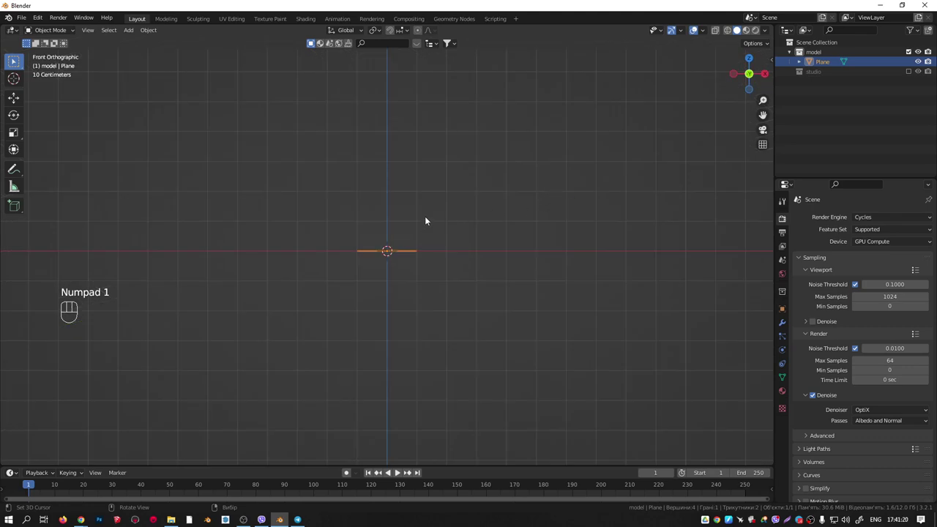
middle_click_drag(426, 221, 451, 266, "shift")
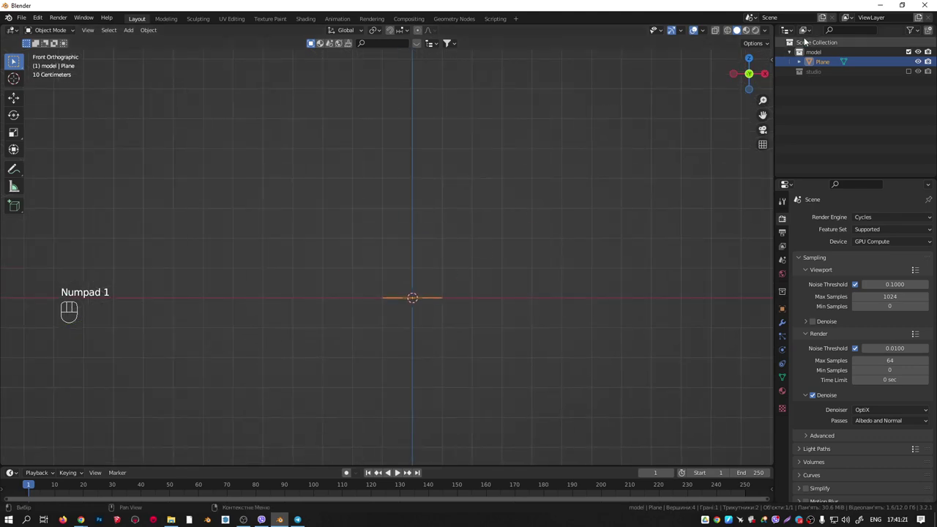
left_click(881, 6)
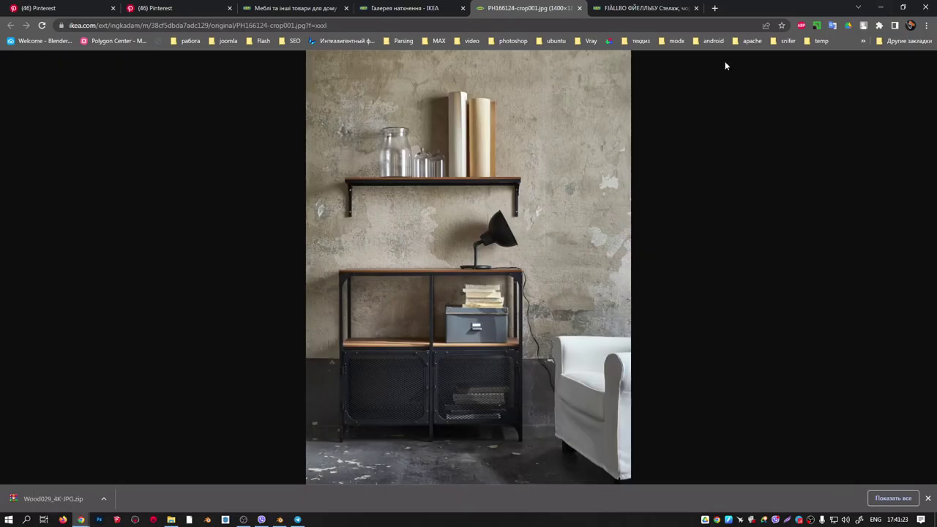
left_click(881, 8)
left_click_drag(426, 151, 477, 308)
Move the reference image so the photographed cabinet surrounds the world origin.
left_click_drag(429, 257, 446, 287)
right_click_drag(447, 286, 441, 282)
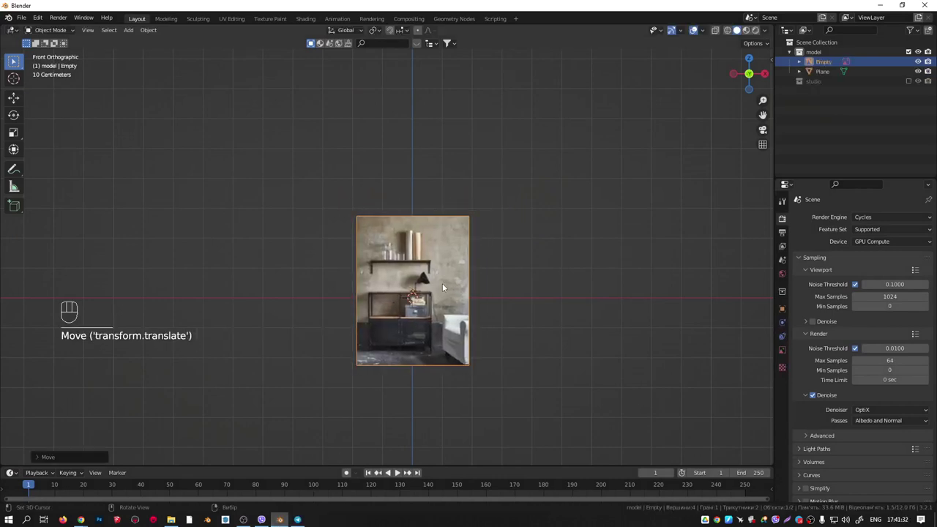
scroll(389, 312, "up", 6)
right_click_drag(413, 336, 433, 276)
left_click_drag(434, 277, 440, 275)
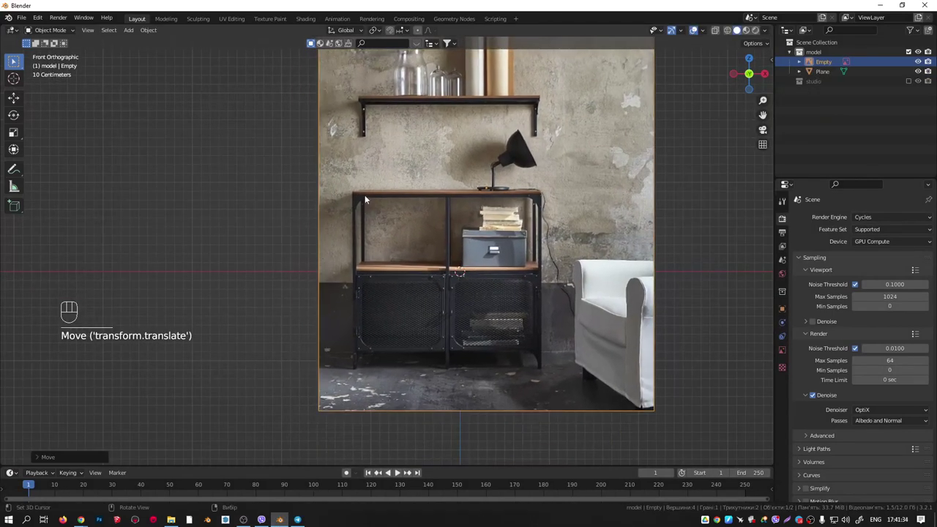
Add a cube mesh at the origin and show its transform values.
scroll(427, 231, "down", 4)
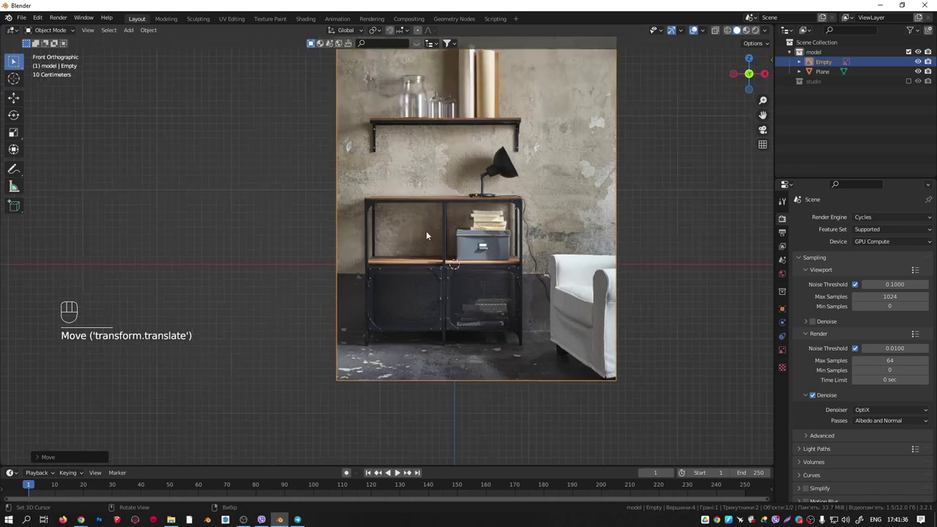
scroll(437, 249, "up", 2)
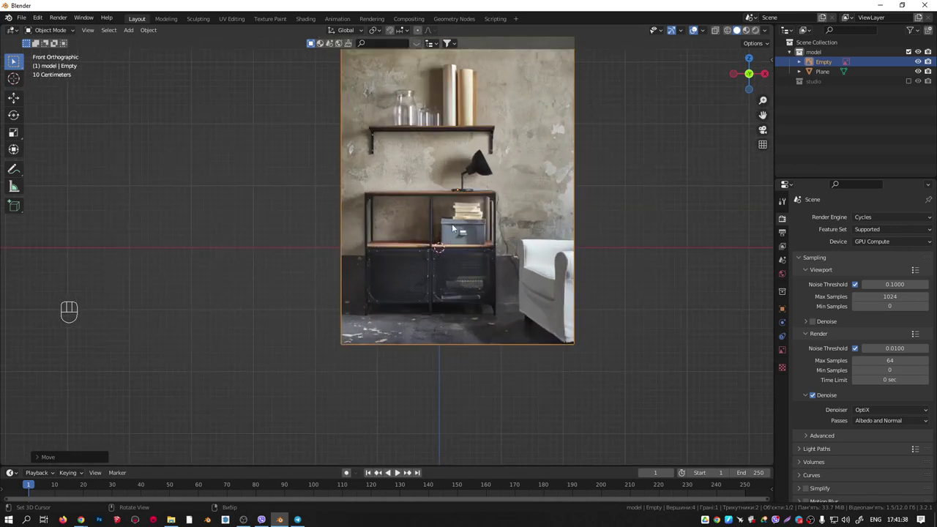
key("shift+a")
mouse_move(445, 205)
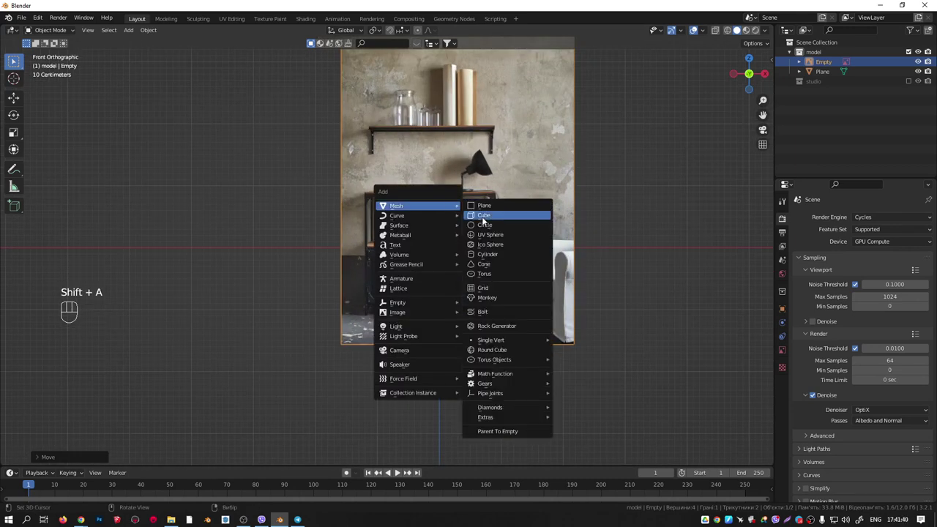
left_click(483, 215)
middle_click_drag(437, 271, 474, 288)
scroll(475, 288, "down", 3)
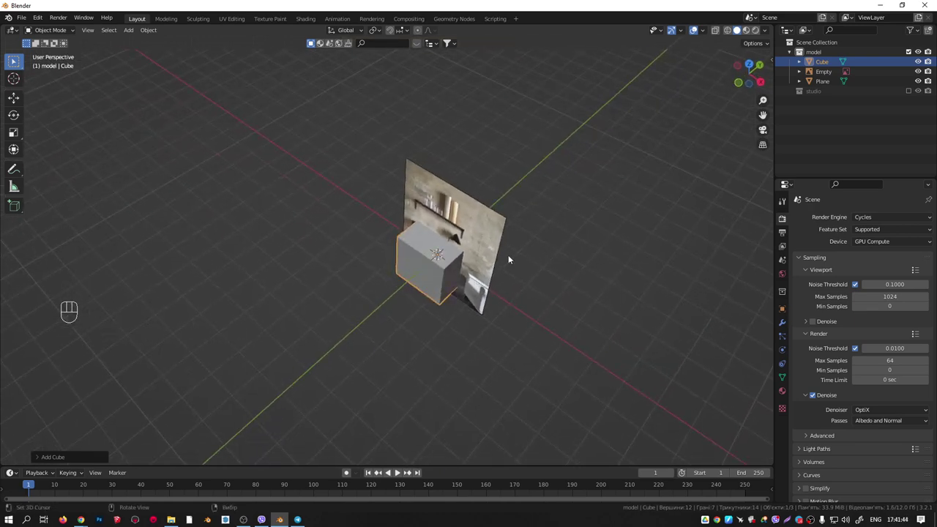
key("n")
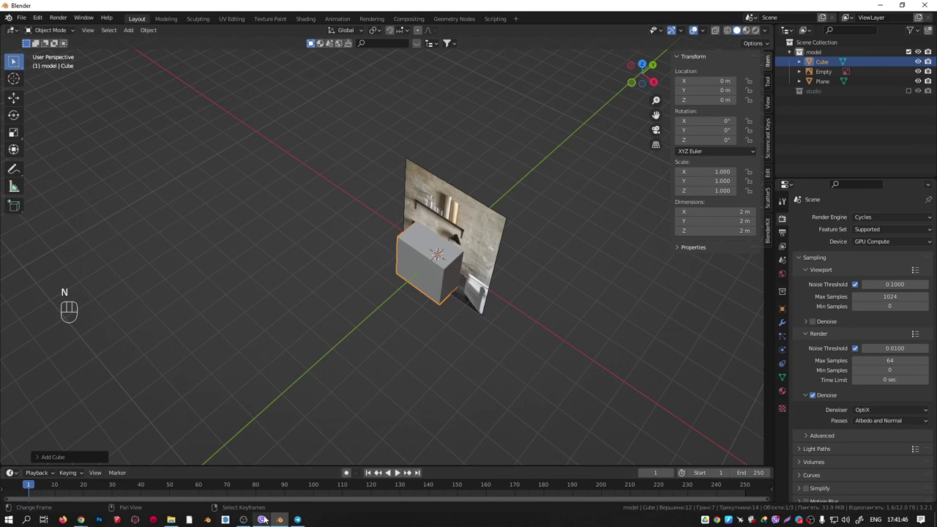
Check the cabinet's width, depth and height in the dimension drawing on the IKEA page, and return to Blender.
mouse_move(80, 520)
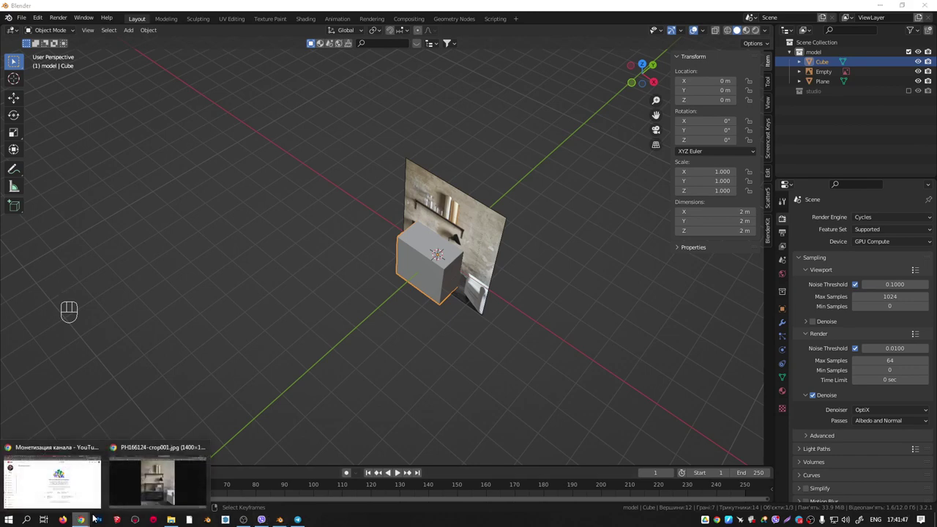
left_click(134, 476)
left_click(637, 8)
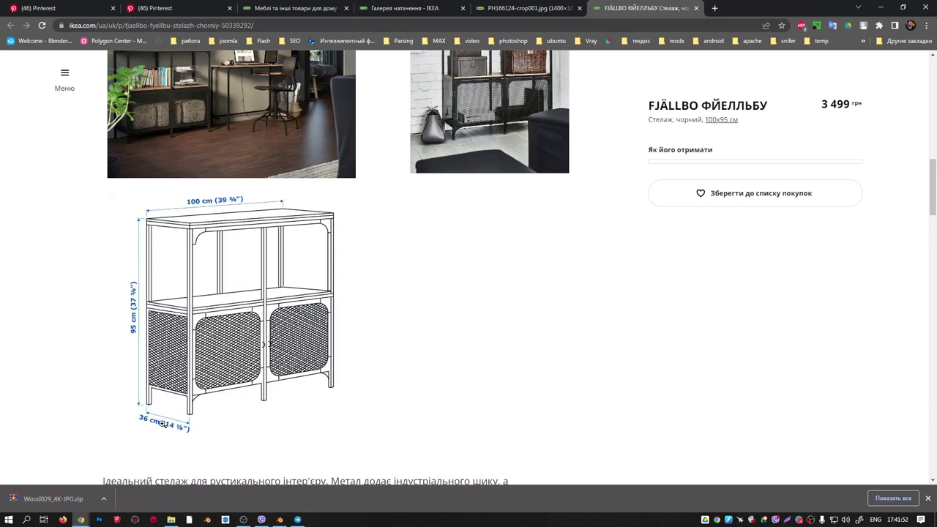
left_click(881, 7)
Set the scene's length unit to Millimeters.
middle_click_drag(463, 365, 708, 212)
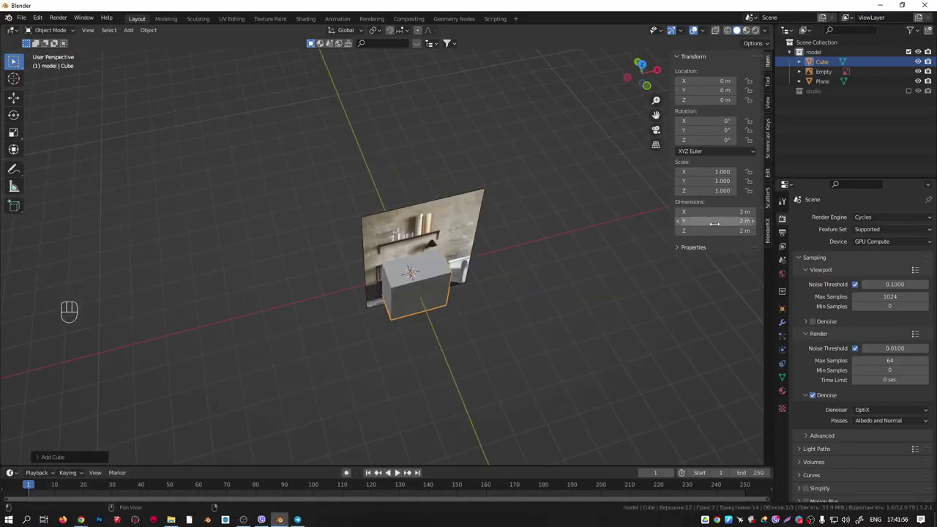
left_click(782, 260)
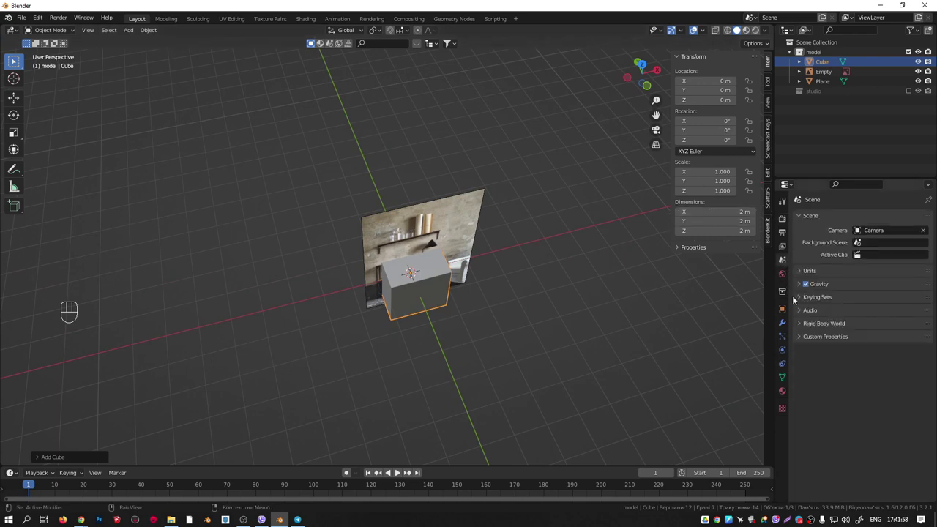
left_click(805, 271)
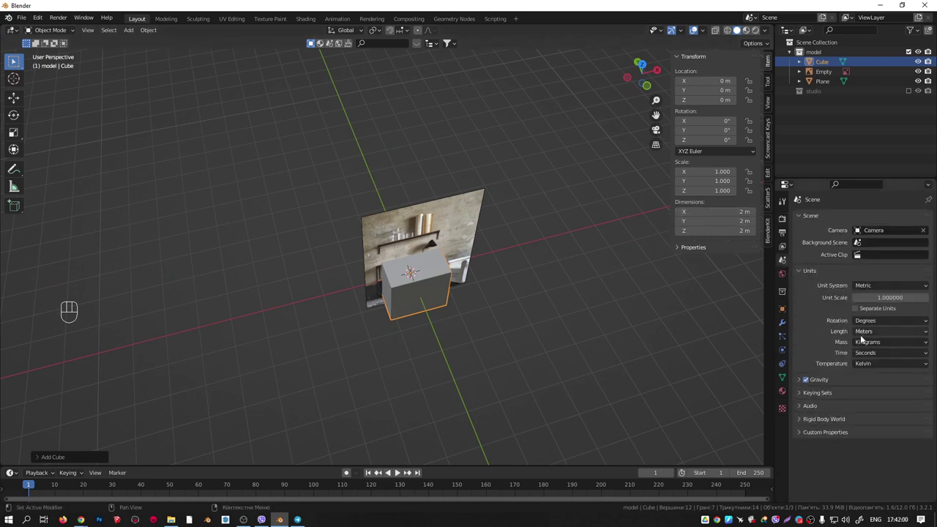
left_click(872, 332)
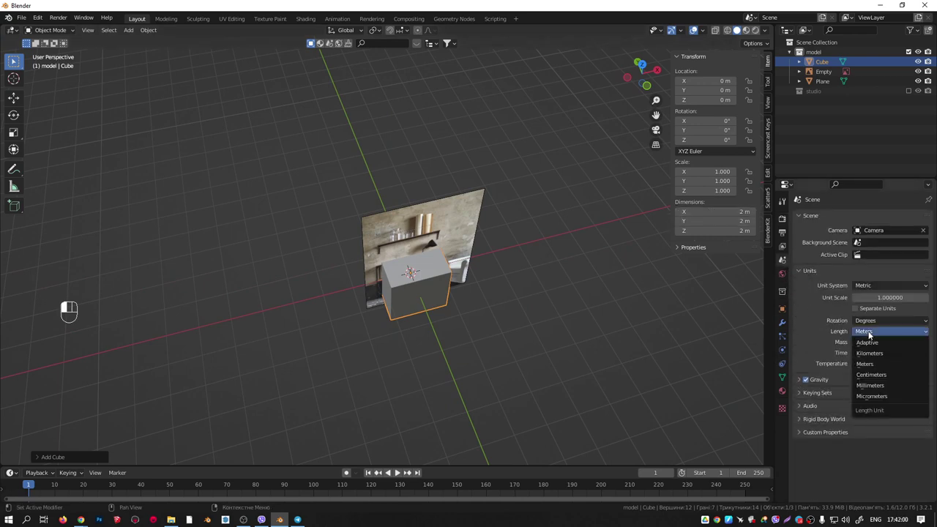
left_click(870, 385)
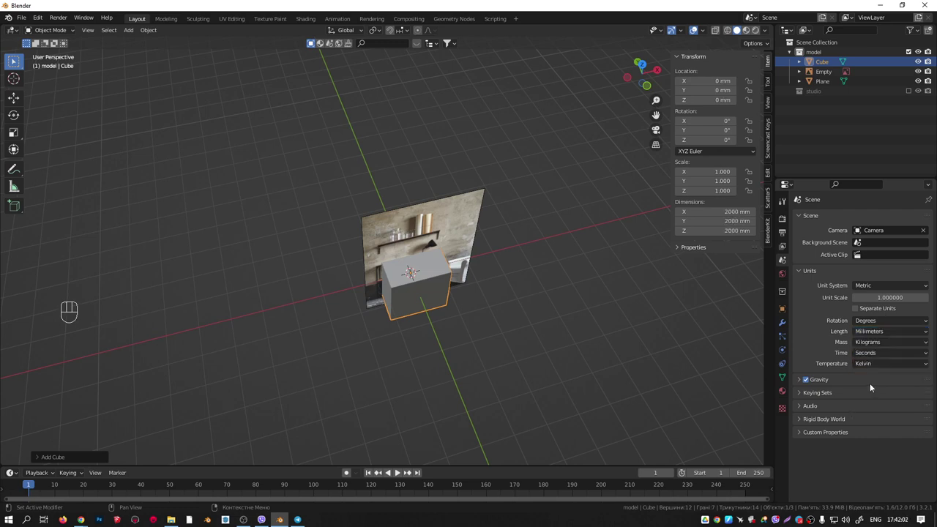
Set the cube's dimensions to X 1000 mm, Y 360 mm and Z 950 mm.
left_click(721, 212)
type("1000")
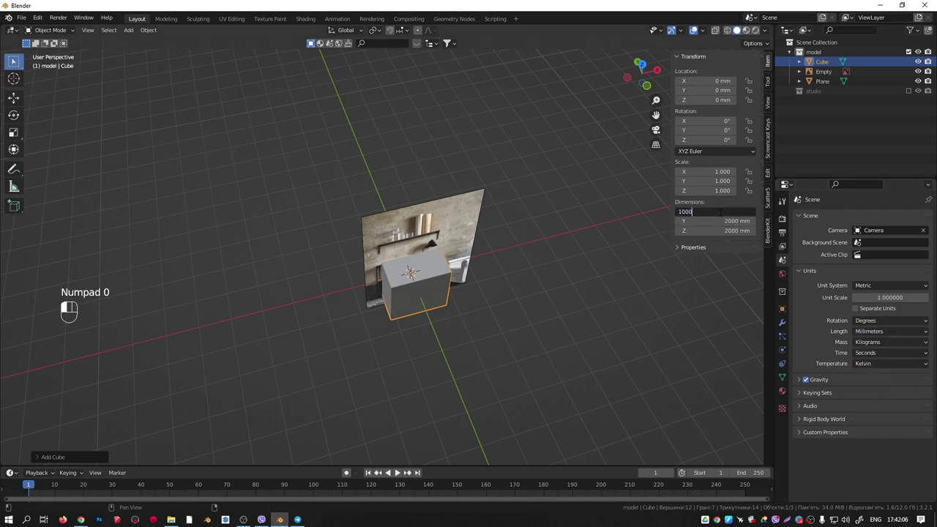
key("Return")
left_click(699, 221)
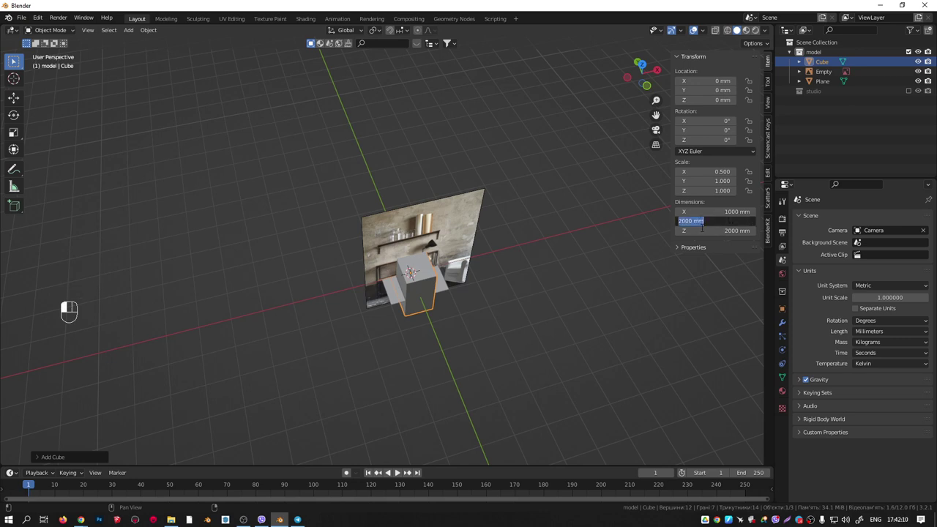
type("360")
key("Return")
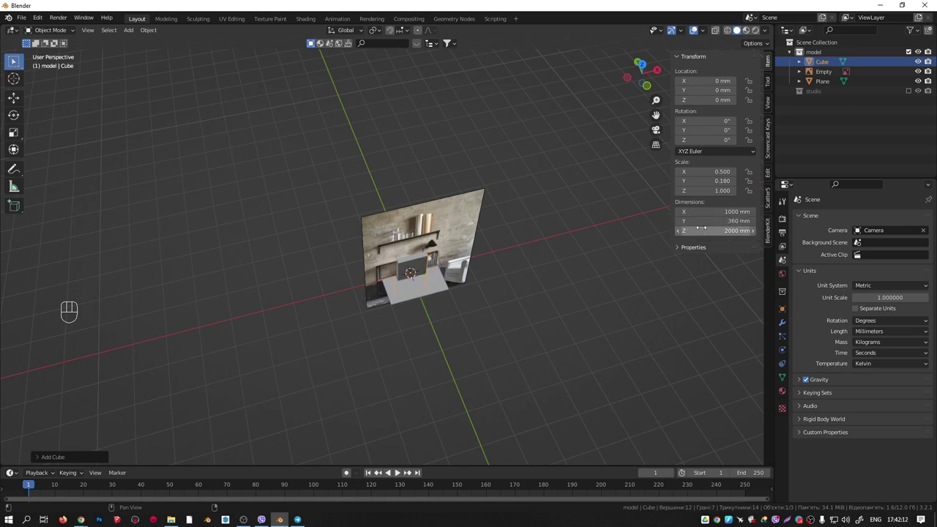
left_click(701, 230)
type("950")
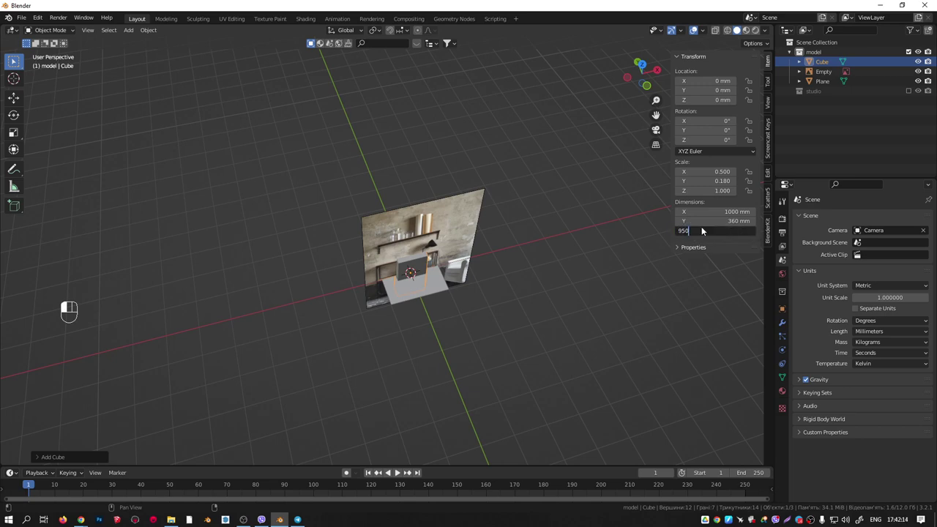
key("Return")
Apply the cube's scale.
middle_click_drag(367, 281, 586, 222)
key("ctrl+a")
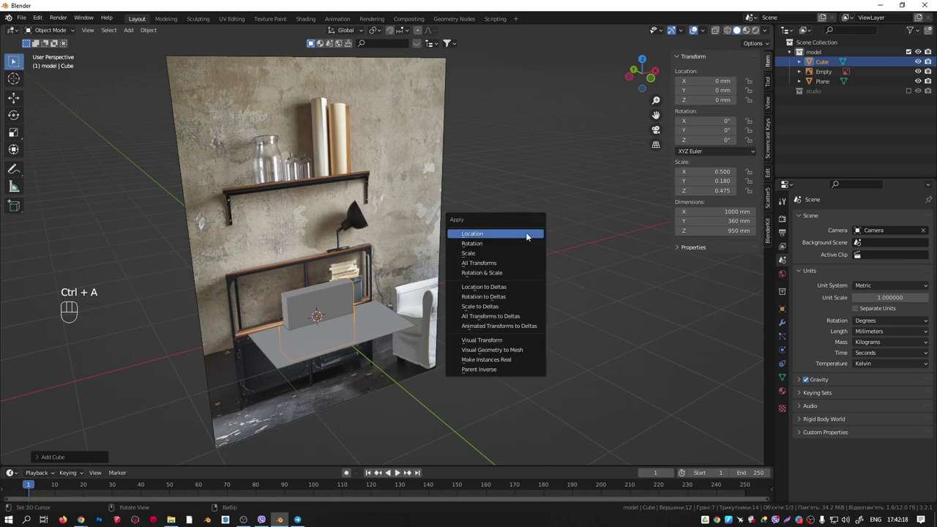
left_click(483, 253)
Delete the plane from the scene.
mouse_move(373, 303)
middle_mouse_down()
mouse_move(384, 300)
mouse_move(372, 304)
middle_mouse_up()
key("KP_1")
middle_click_drag(414, 254, 530, 279, "shift")
left_click(530, 279)
key("Delete")
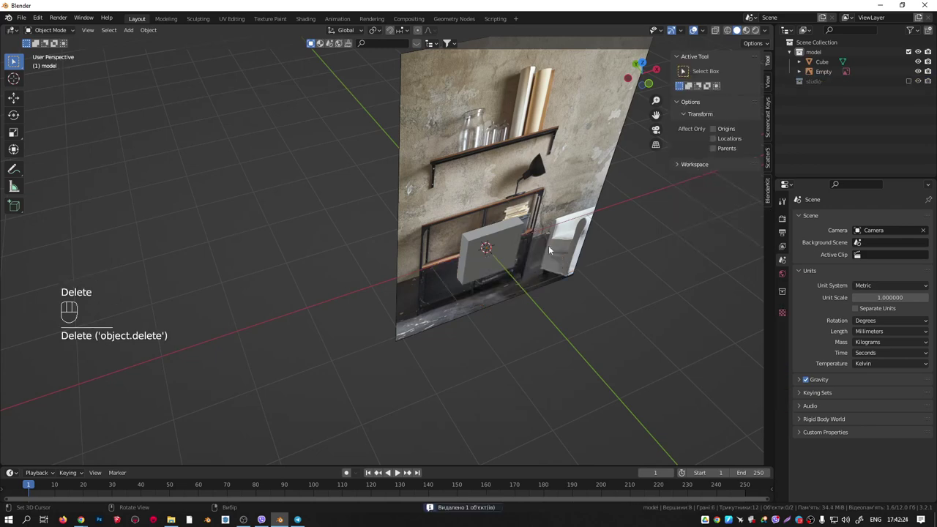
In front view, scale the reference image to about 0.428 and move it so its cabinet aligns with the cube.
left_click(551, 221)
key("KP_1")
middle_click_drag(551, 221, 542, 229, "shift")
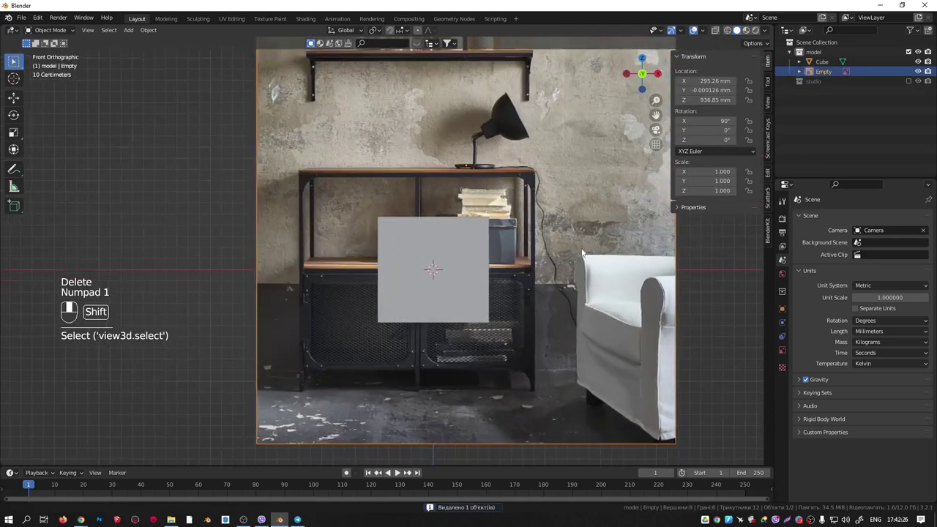
key("s")
left_click(519, 227)
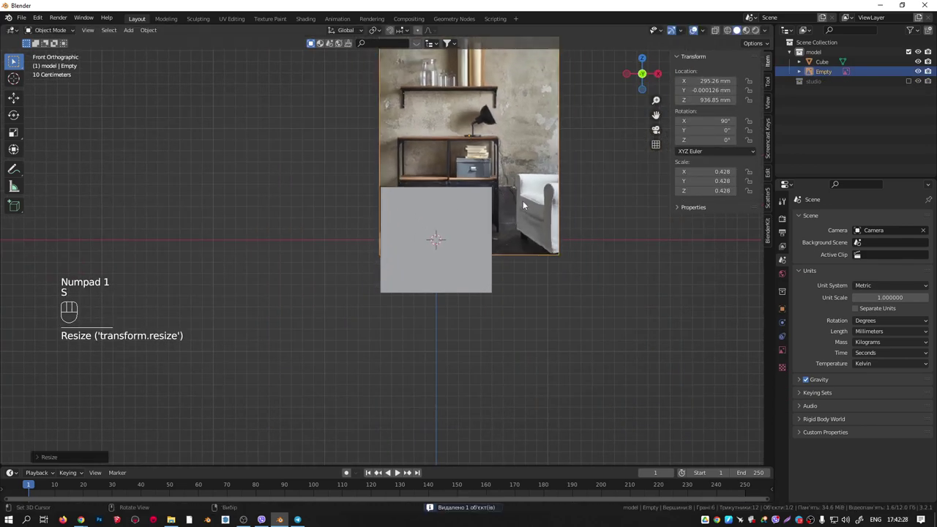
key("g")
left_click(513, 255)
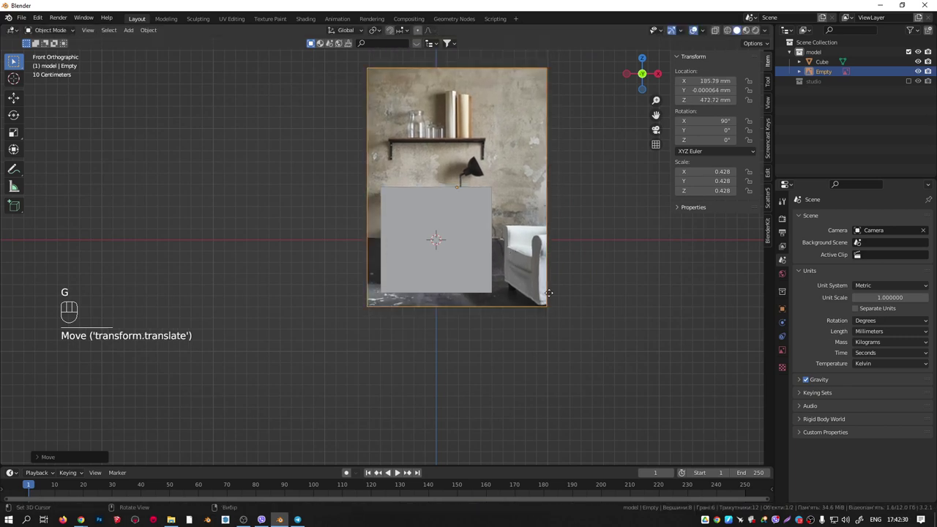
Set the reference image's depth to Front and enable its opacity at about 0.49.
left_click(781, 336)
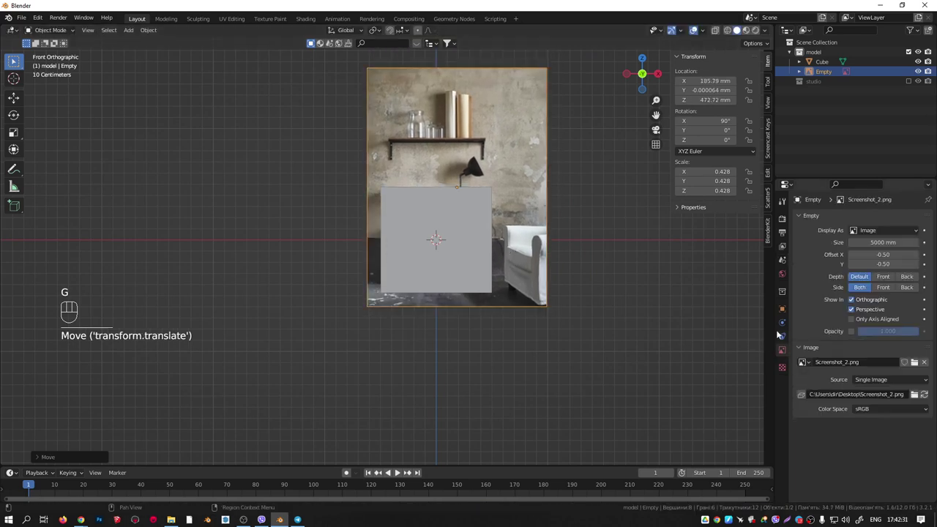
left_click(884, 276)
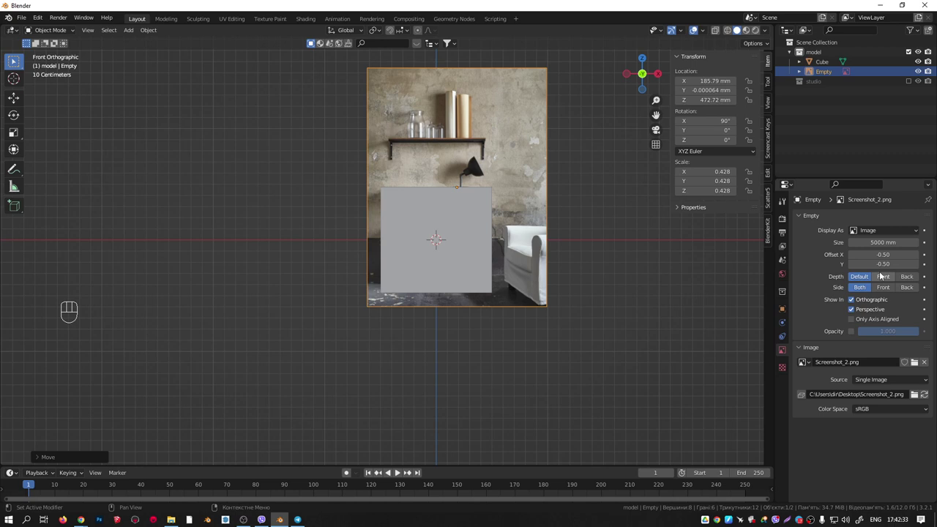
left_click(851, 331)
left_click_drag(903, 332, 878, 332)
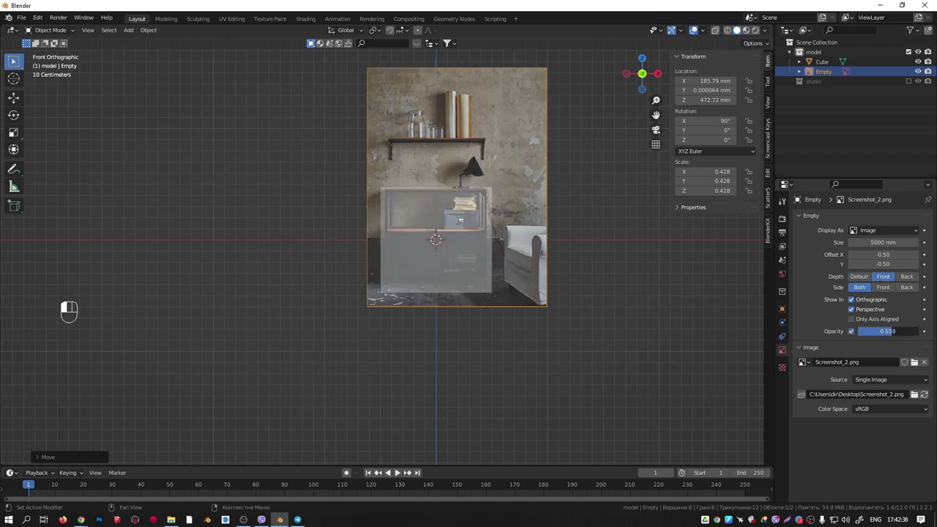
scroll(500, 212, "up", 4)
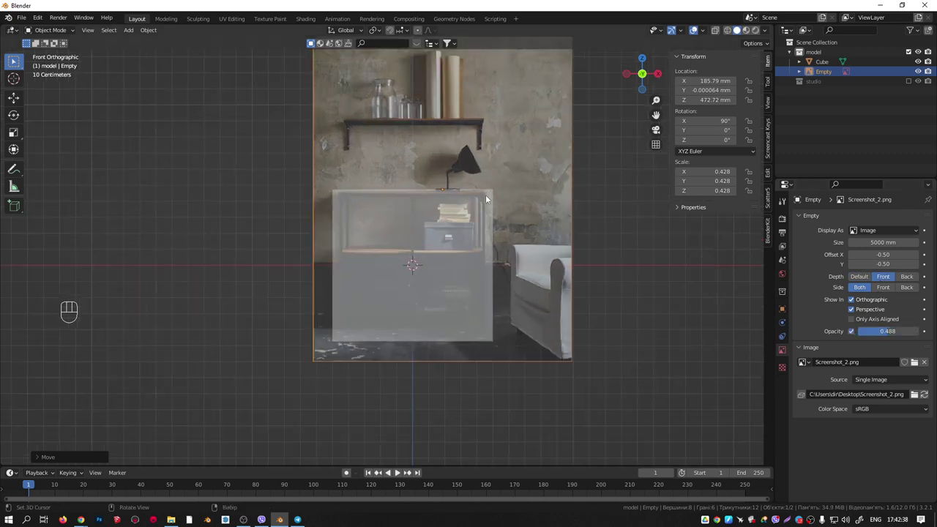
Rescale the reference image to about 0.472 and move it so the photographed cabinet fits the cube's outline.
middle_click_drag(501, 211, 587, 229, "shift")
left_click(637, 250)
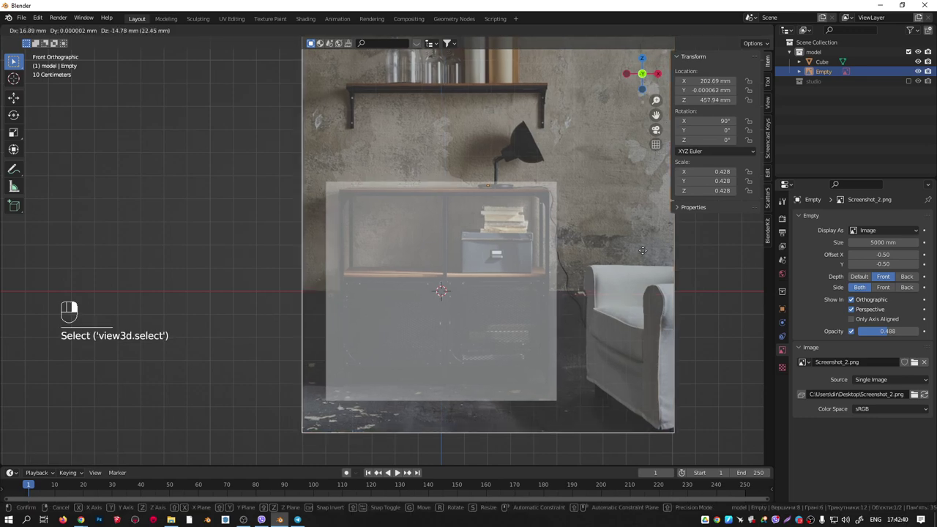
key("s")
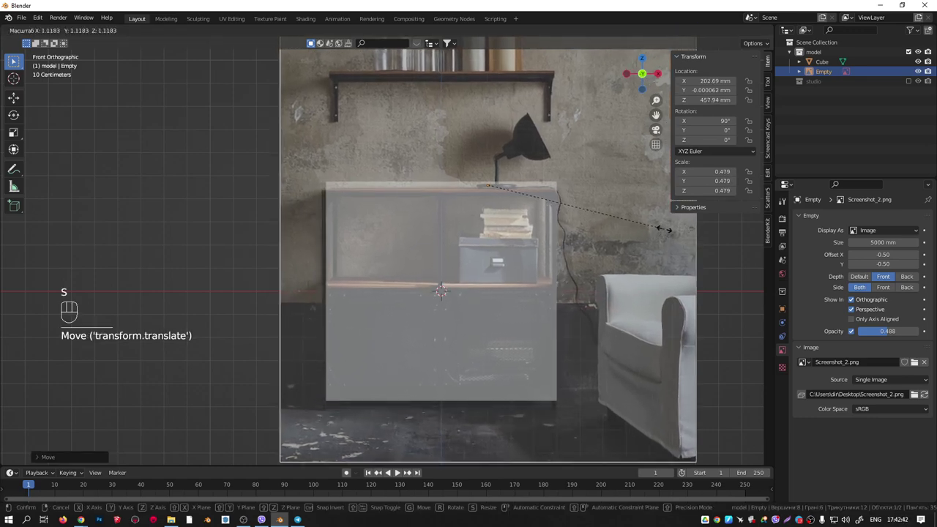
left_click(661, 233)
right_click_drag(631, 273, 631, 267)
left_click_drag(631, 267, 631, 266)
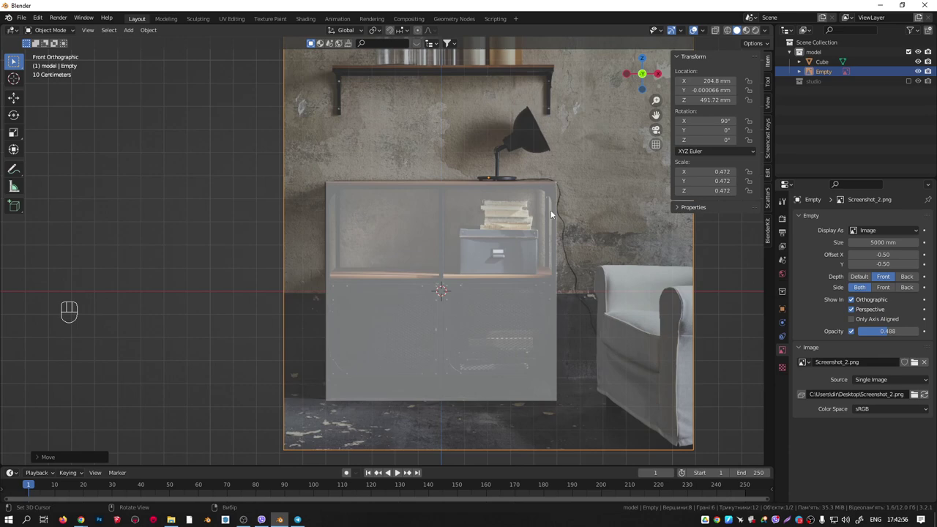
Examine in front view how the reference cabinet's left frame post lines up with the cube's edge.
middle_click_drag(389, 209, 296, 165)
key("KP_1")
scroll(144, 234, "up", 5)
scroll(227, 249, "down", 3)
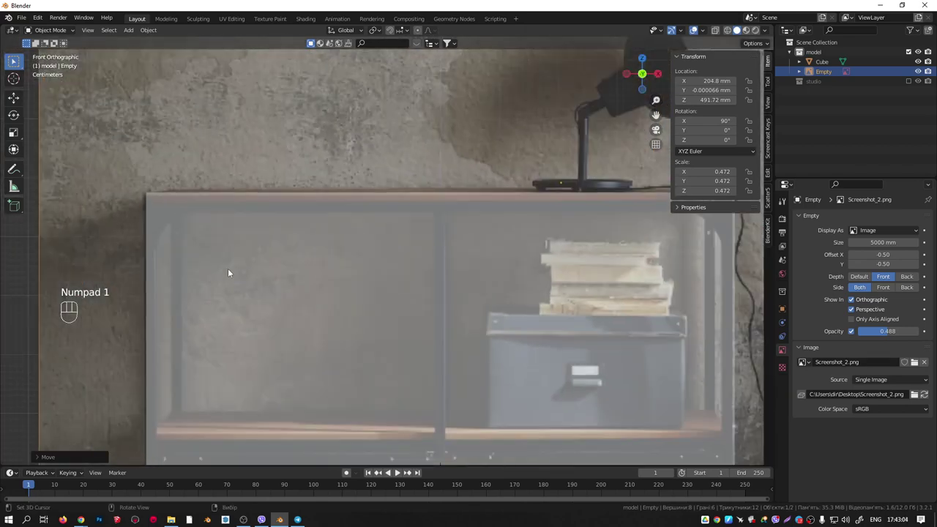
middle_click_drag(166, 272, 333, 205, "shift")
scroll(324, 221, "up", 5)
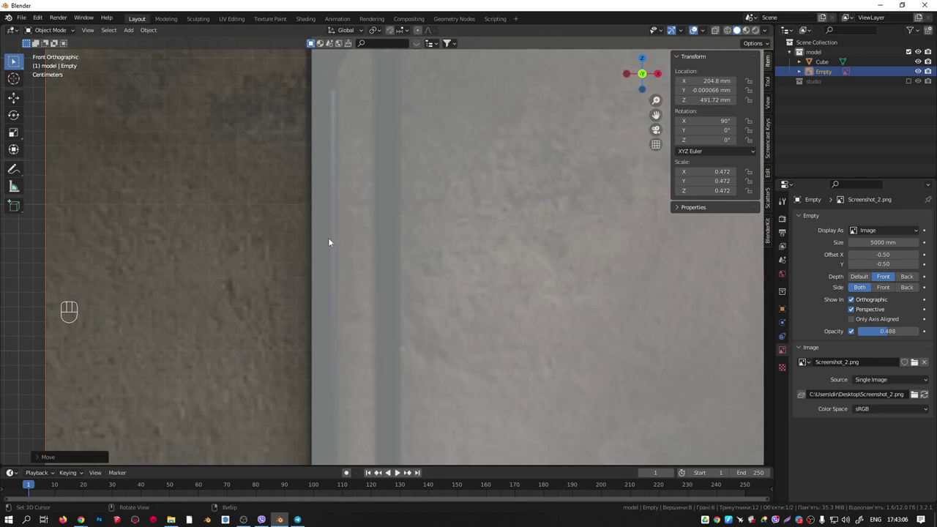
scroll(322, 236, "down", 5)
scroll(322, 220, "down", 2)
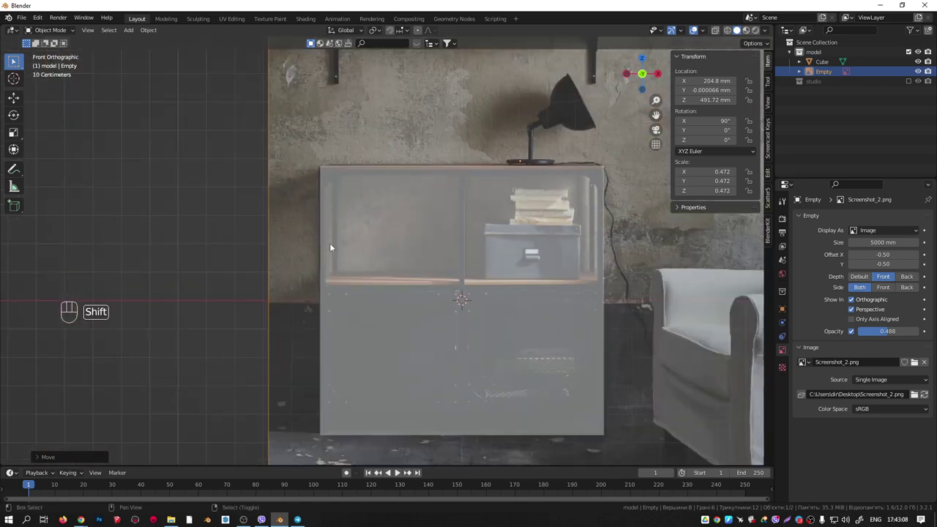
middle_click_drag(329, 246, 310, 286, "shift")
scroll(347, 191, "up", 5)
Duplicate the cube's front-left vertical edge in place and separate the copy into its own object.
left_click(302, 86)
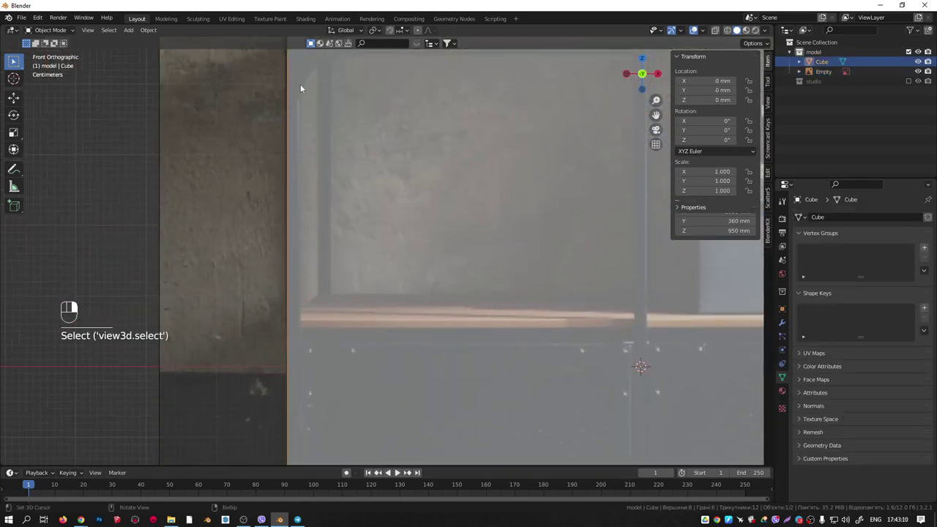
scroll(303, 102, "down", 4)
middle_click_drag(305, 115, 315, 174, "shift")
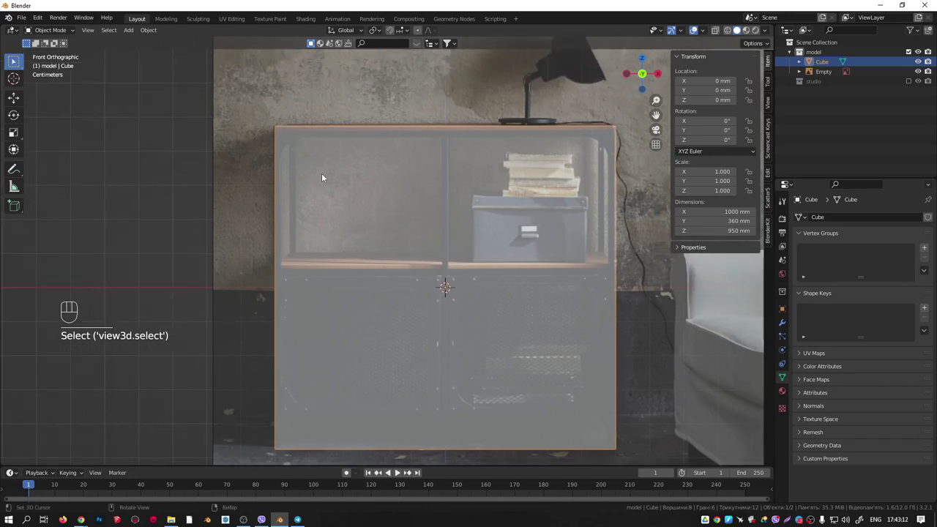
key("Tab")
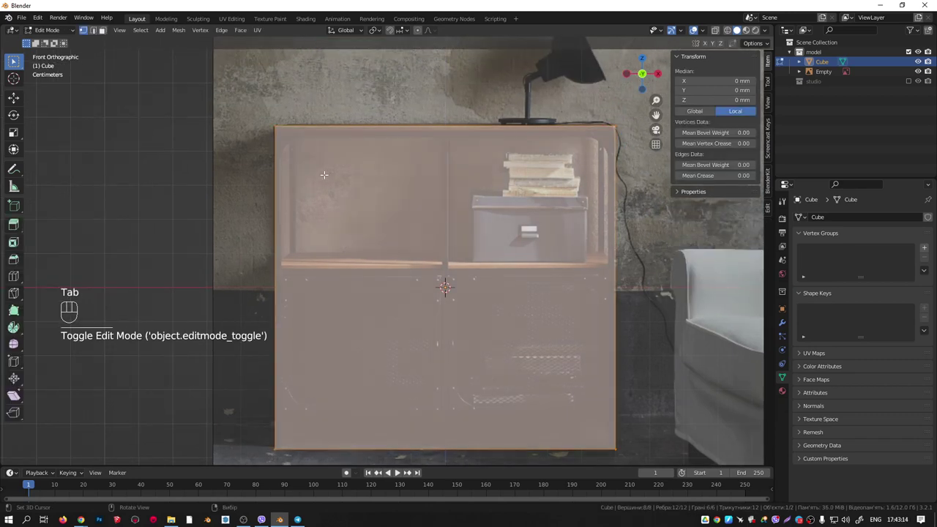
key("2")
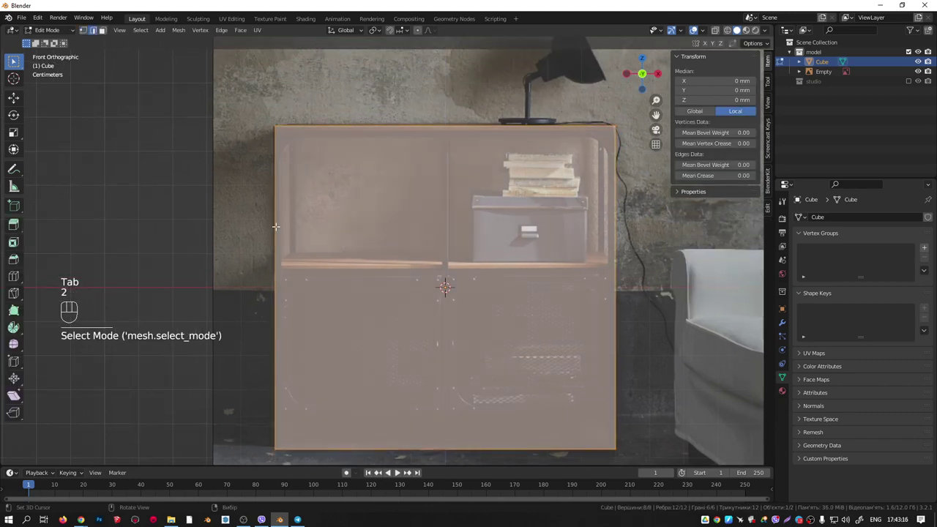
left_click(276, 226)
key("shift+d")
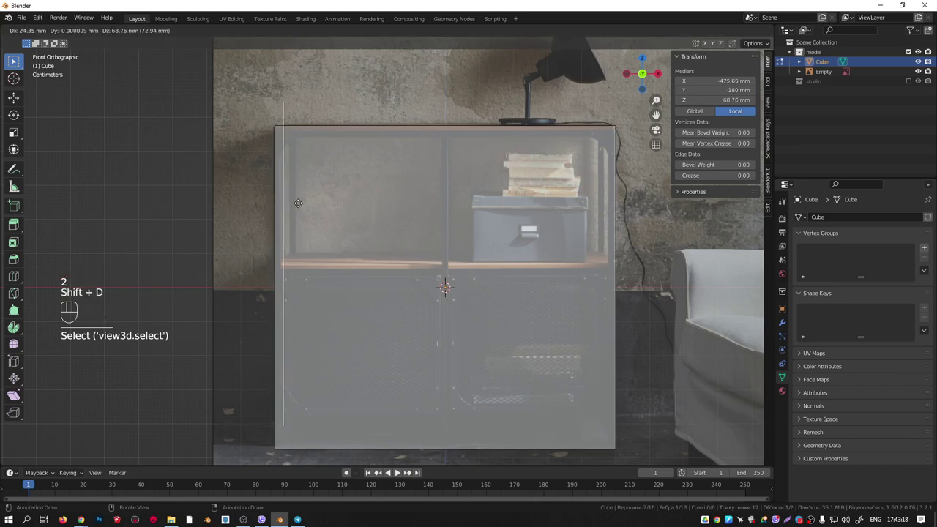
right_click(314, 199)
key("p")
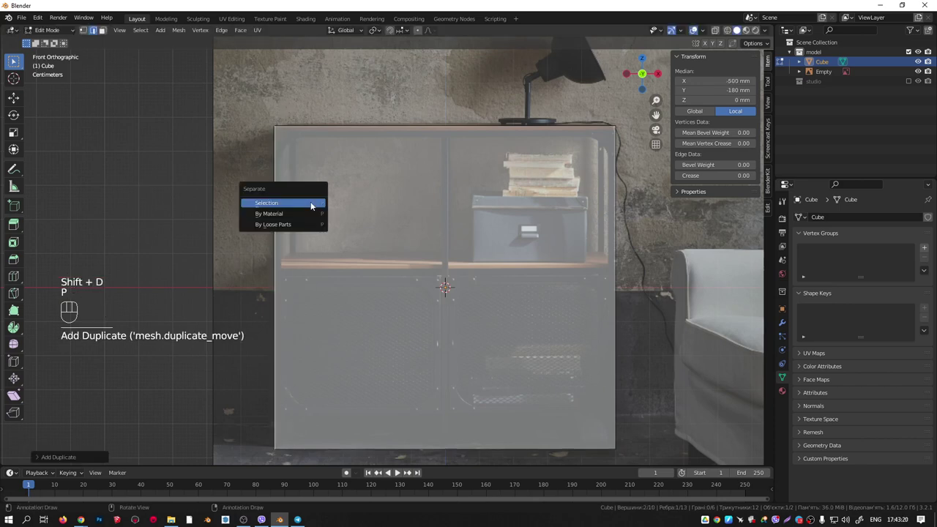
left_click(317, 204)
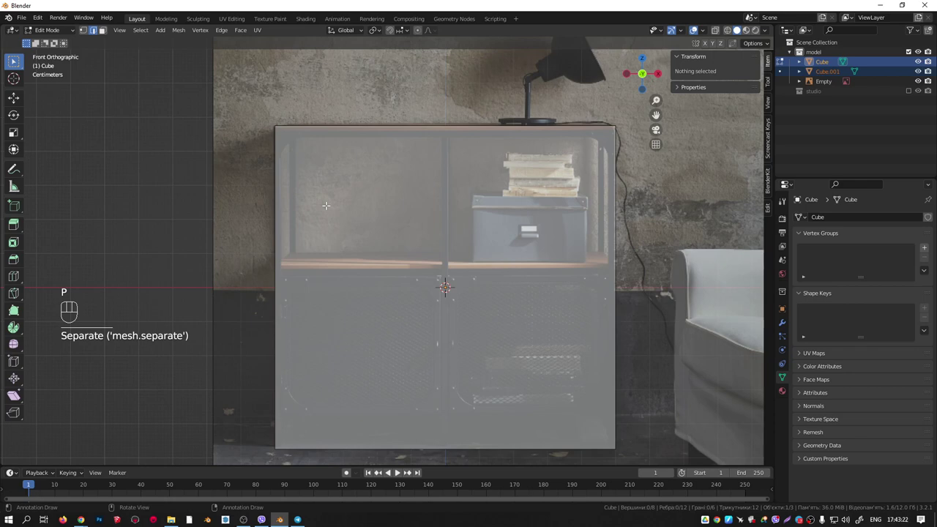
Extrude the separated edge inward along X into a vertical strip about 17 mm wide, following the post in the photo.
key("Tab")
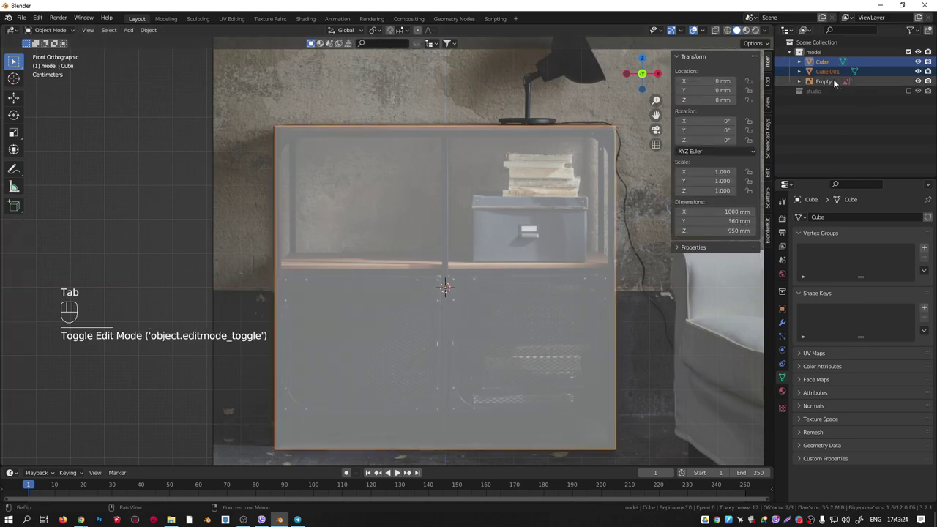
left_click(826, 72)
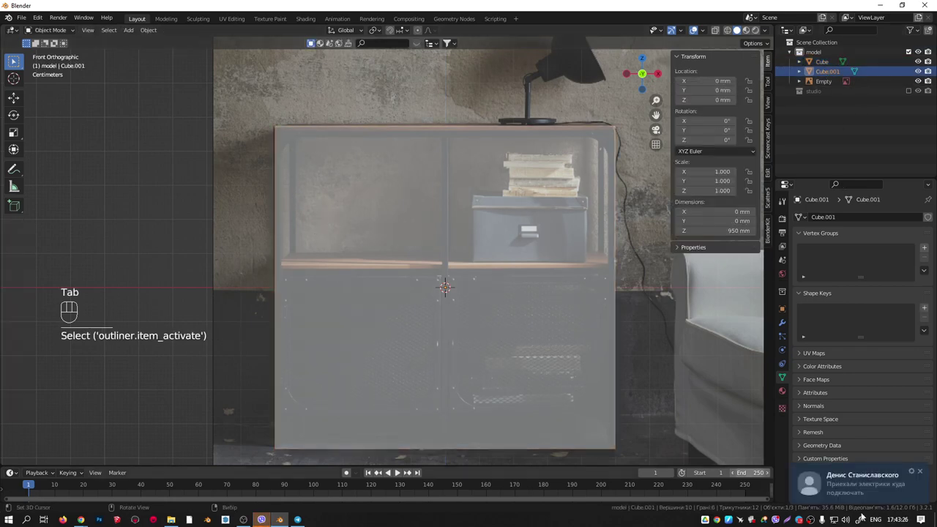
middle_click_drag(431, 236, 301, 235, "shift")
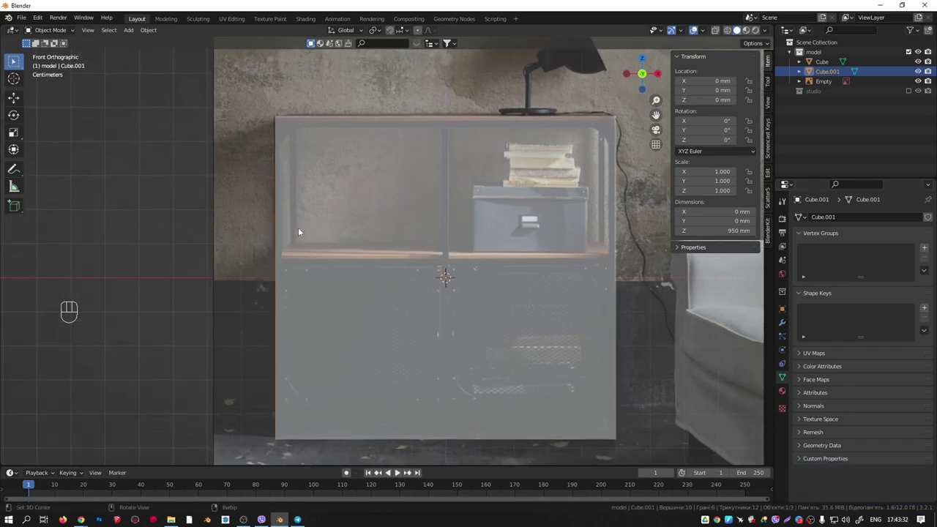
key("Tab")
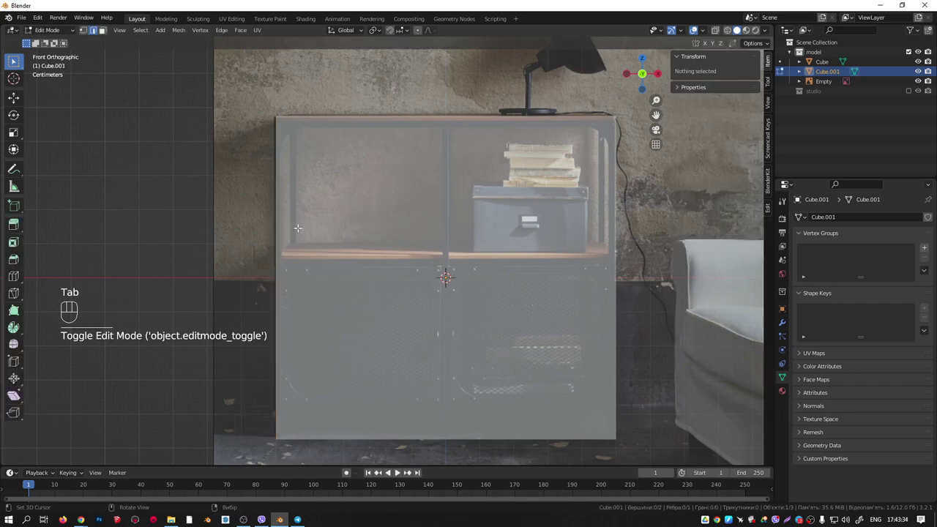
scroll(279, 151, "up", 5)
left_click(275, 171)
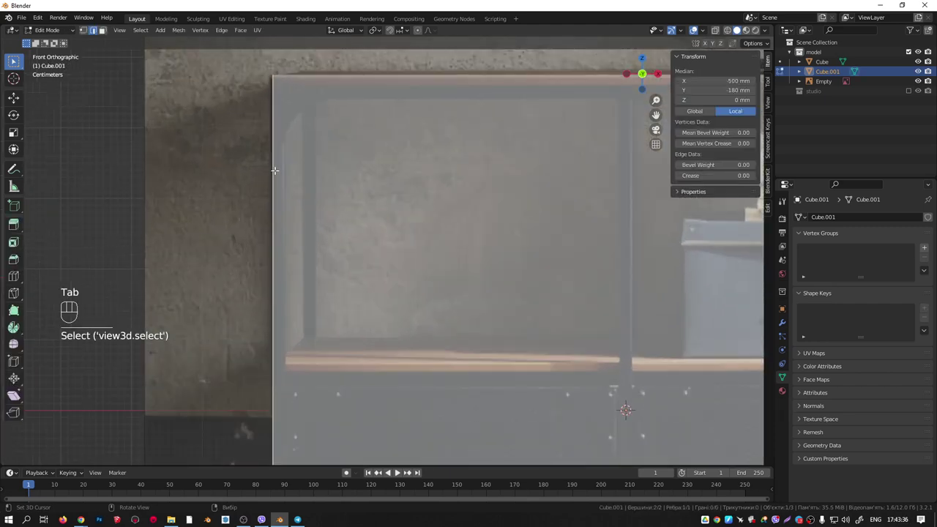
middle_click_drag(285, 190, 291, 190, "shift")
key("e")
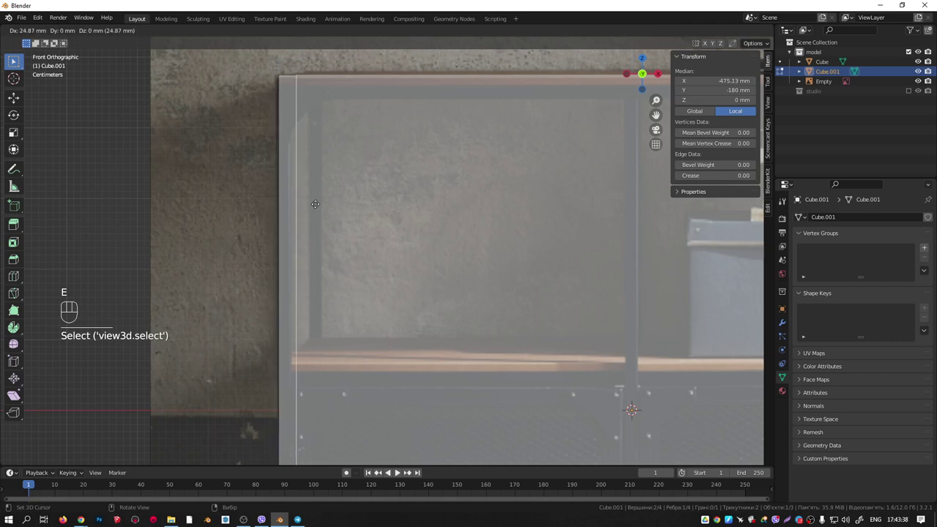
left_click(311, 215)
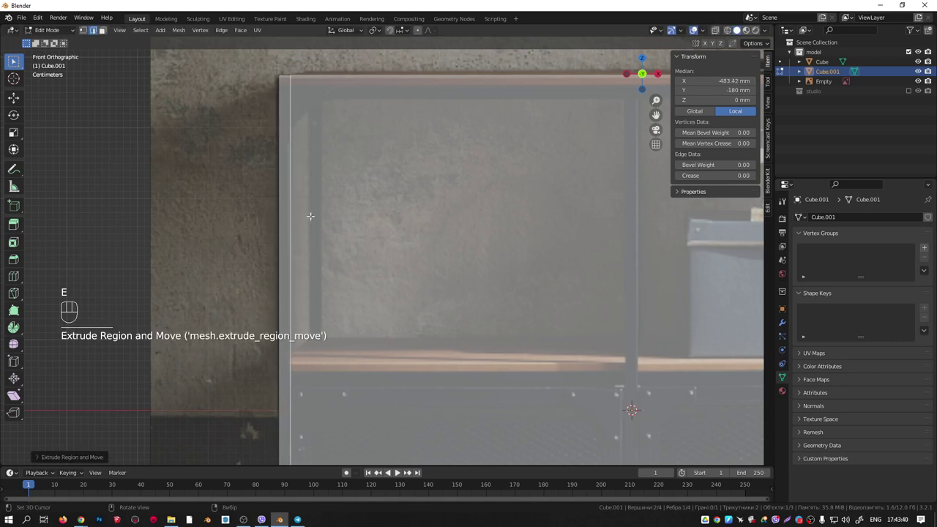
Enable the edge length overlay and measure the width of the strip at its upper end.
left_click(703, 33)
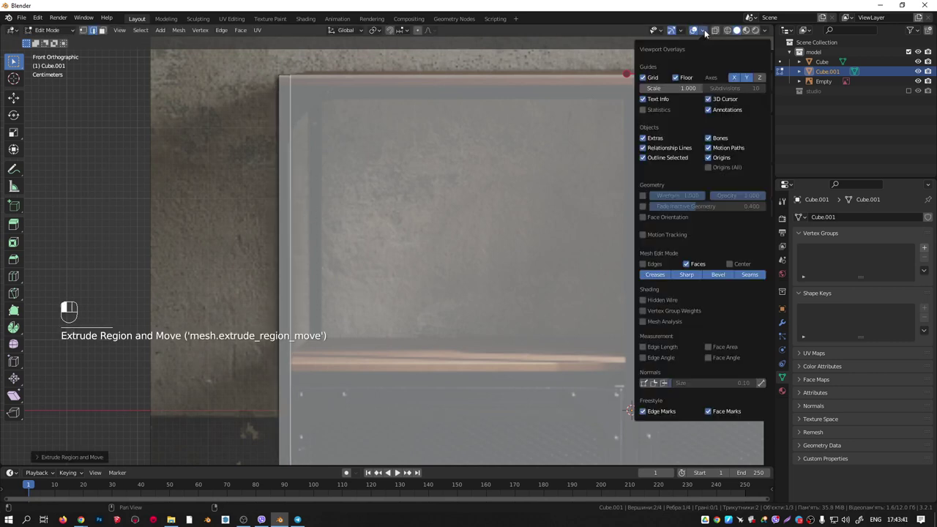
left_click(644, 347)
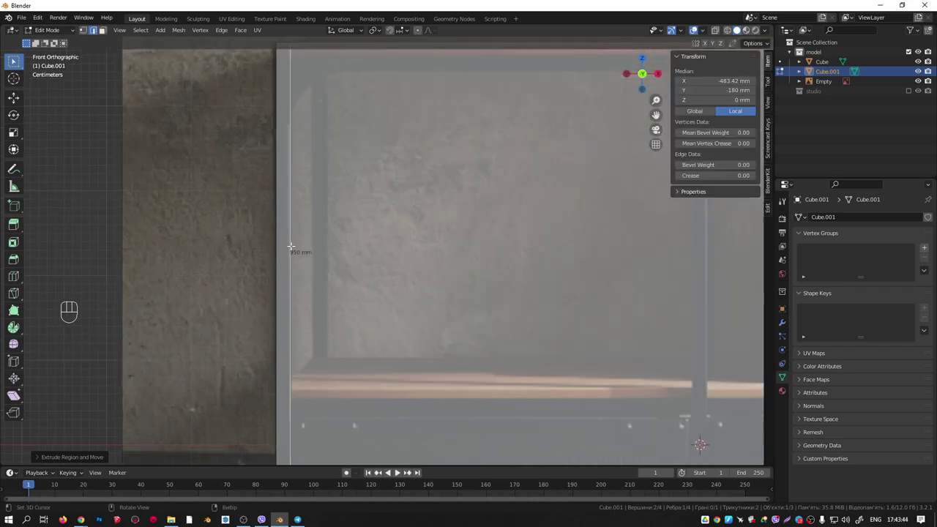
scroll(377, 262, "down", 1)
middle_click_drag(327, 136, 364, 238, "shift")
scroll(343, 217, "up", 4)
right_click(341, 202)
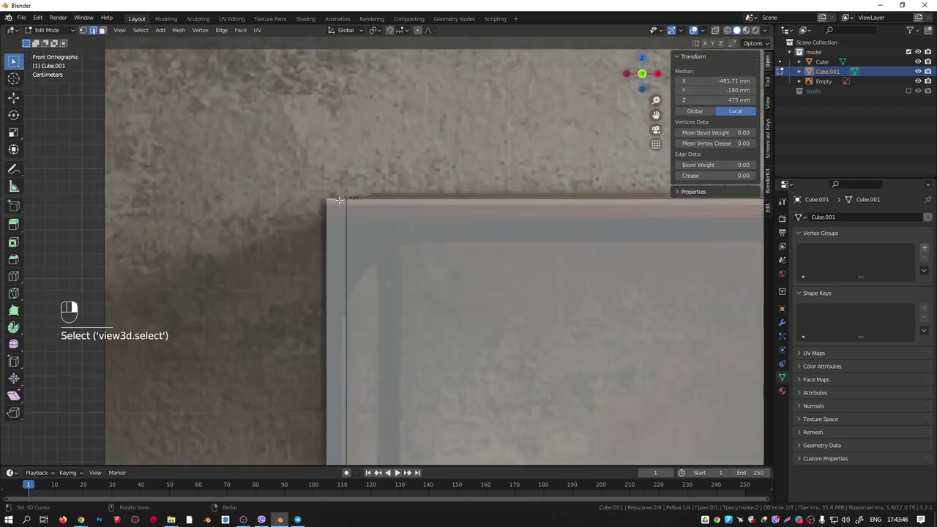
scroll(338, 214, "up", 3)
scroll(341, 188, "down", 1)
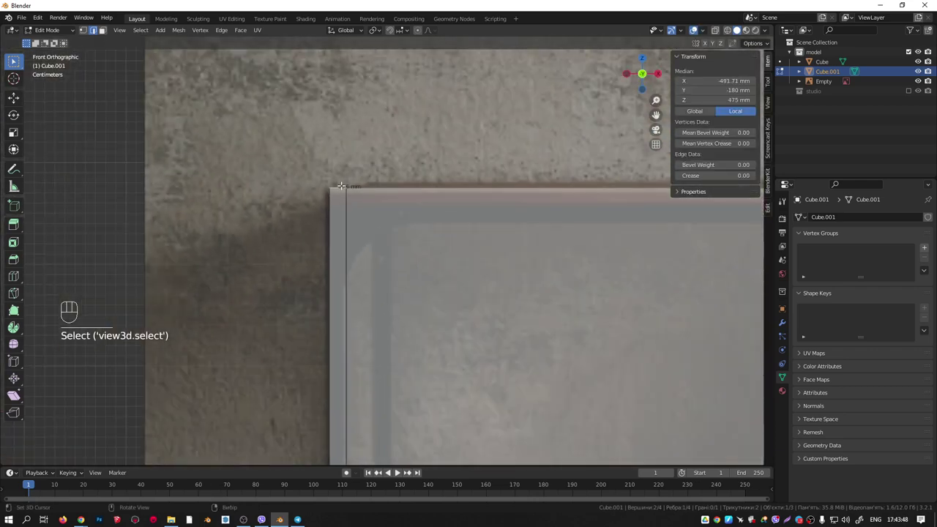
scroll(356, 205, "down", 1)
scroll(340, 215, "up", 3)
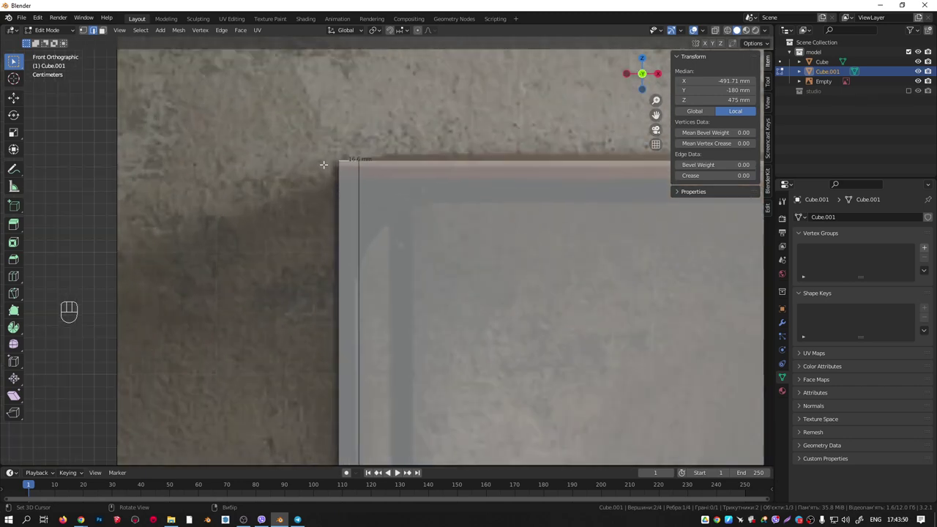
scroll(373, 167, "down", 1)
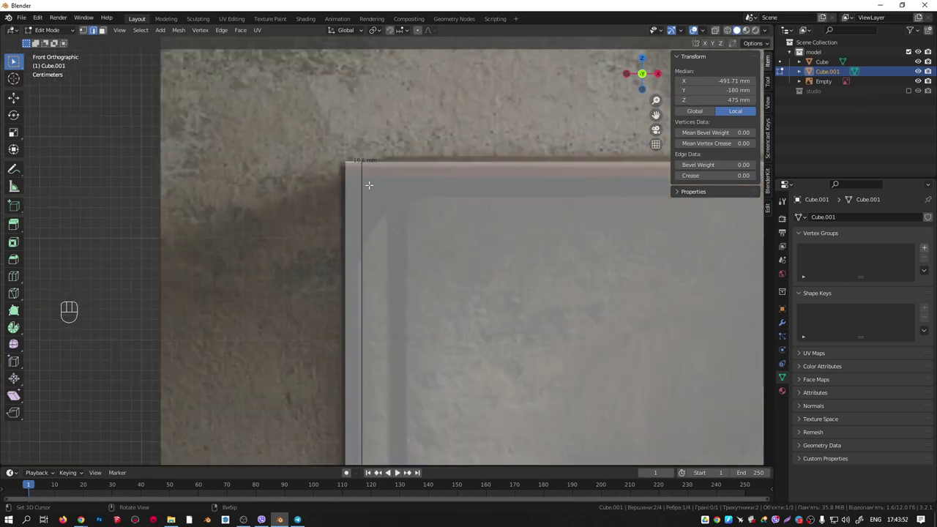
scroll(370, 189, "down", 5)
scroll(378, 183, "up", 5)
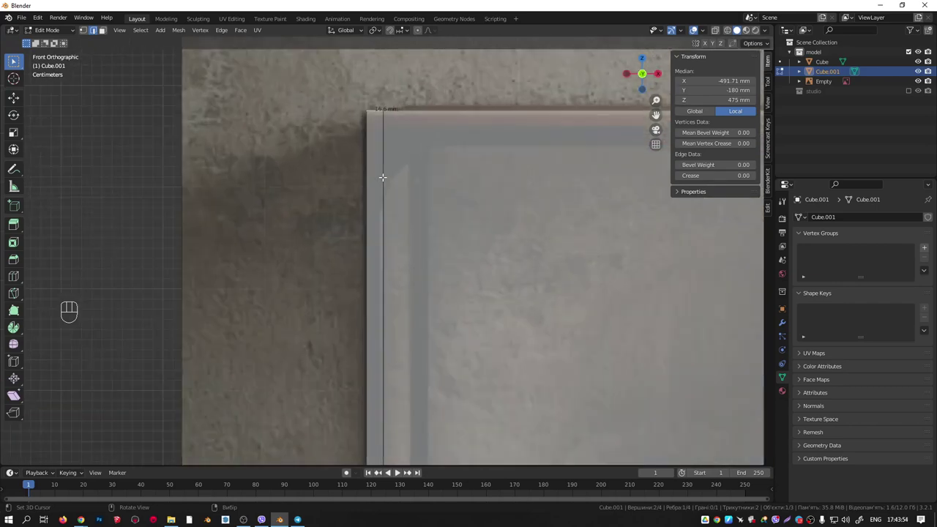
Move the strip's inner vertical edge along X to make the strip 20 mm wide.
middle_click_drag(382, 177, 360, 219, "shift")
left_click(358, 219)
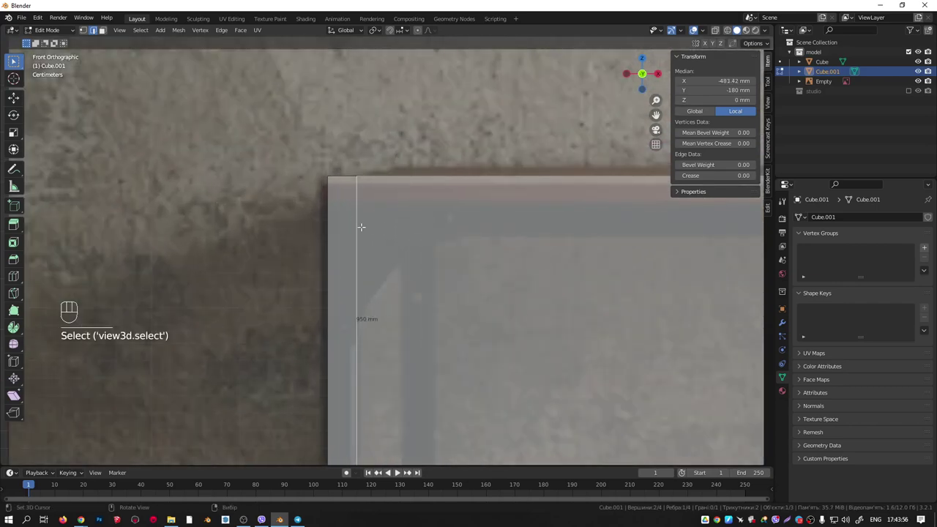
key("g")
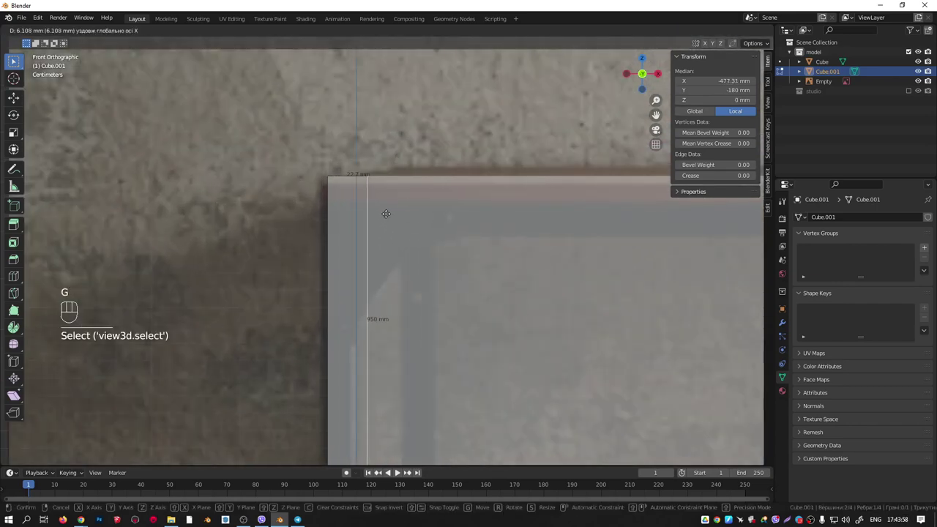
key("shift")
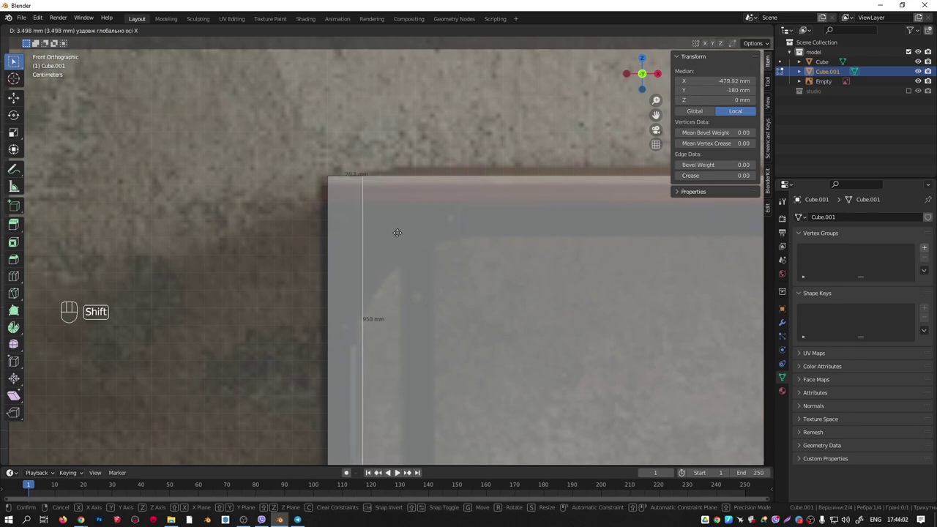
left_click(395, 232, "shift")
Select the whole strip and extrude it -20 mm along its normal, into the cube, to form a square post.
scroll(369, 215, "down", 7)
scroll(363, 205, "down", 2)
middle_click_drag(363, 205, 319, 280)
scroll(366, 220, "up", 3)
left_click(371, 226)
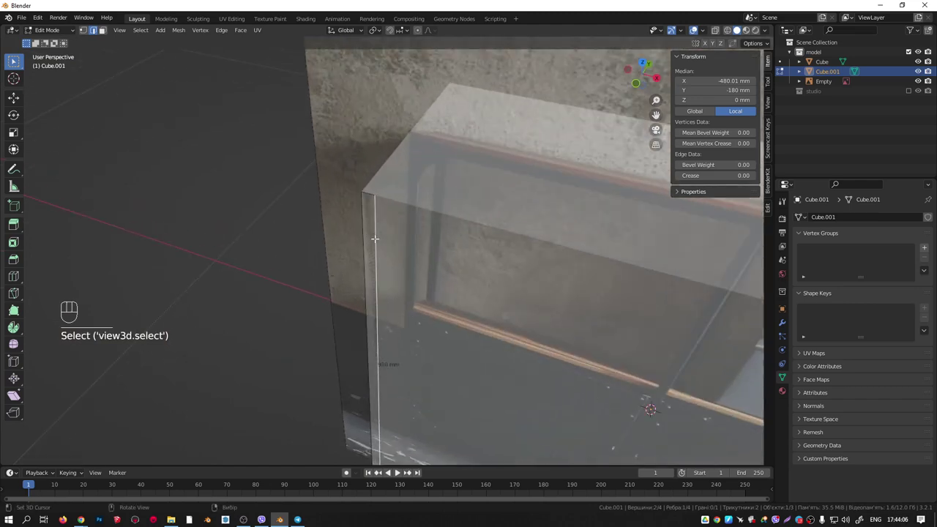
key("a")
key("a")
middle_click_drag(376, 241, 378, 254, "shift")
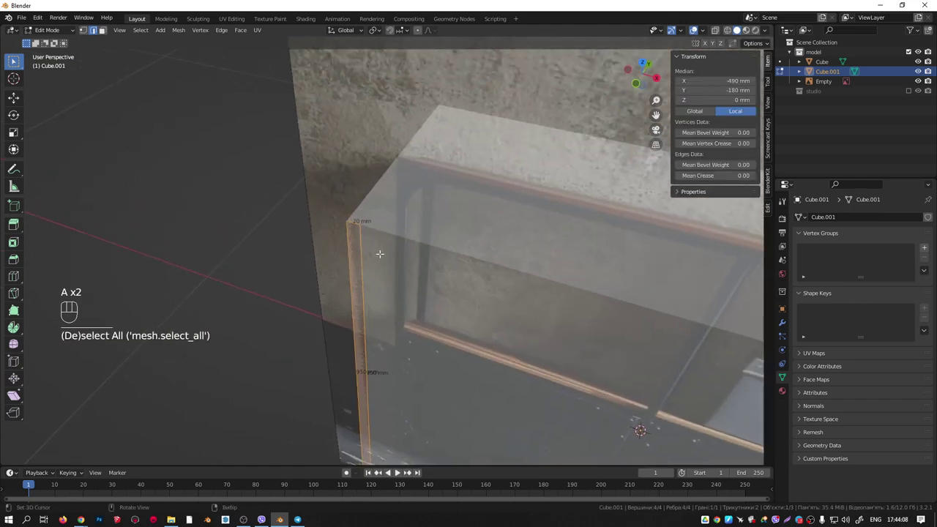
key("e")
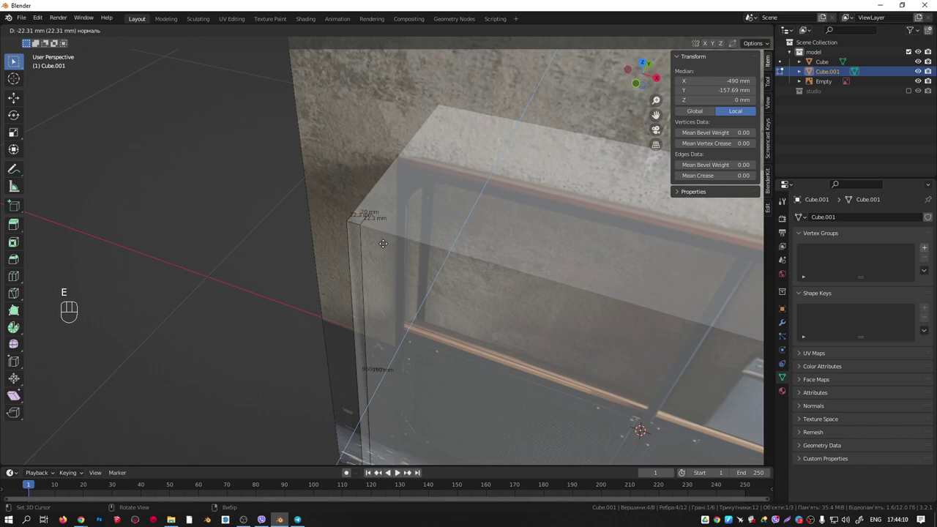
type("20")
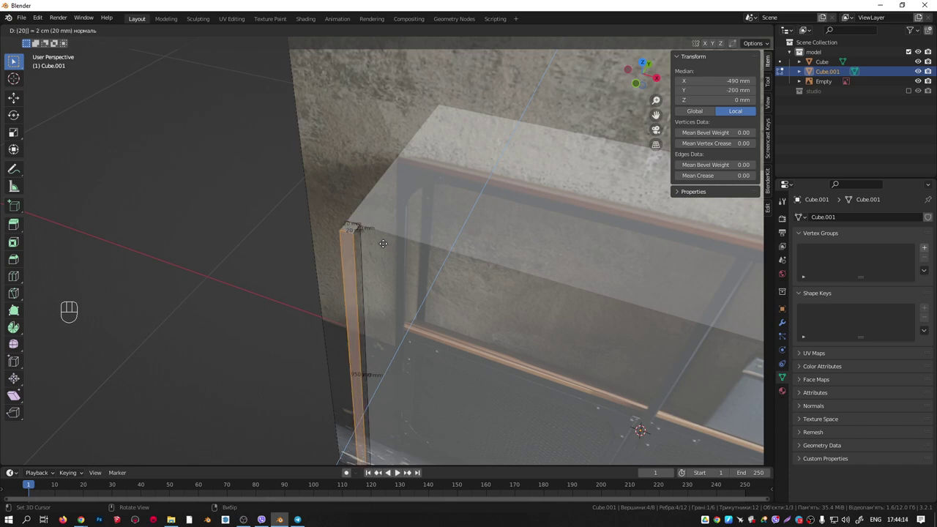
key("minus")
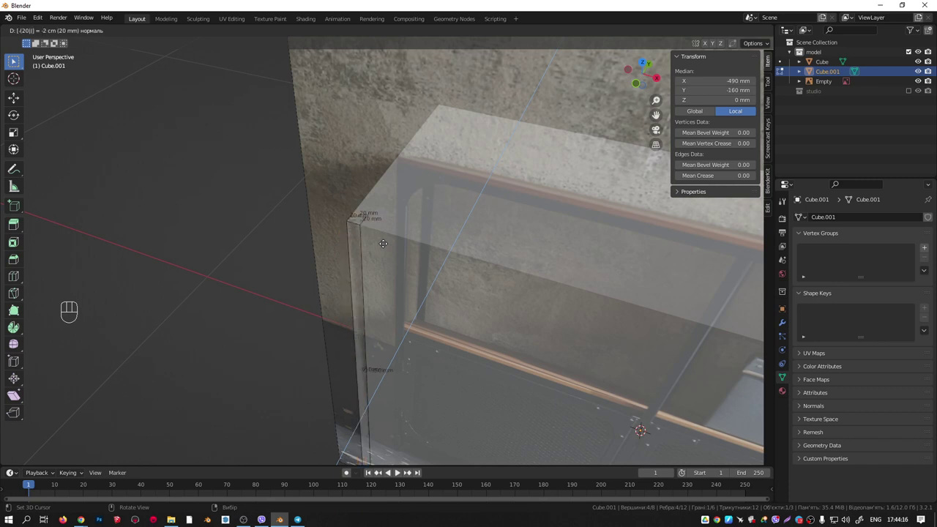
left_click(383, 243)
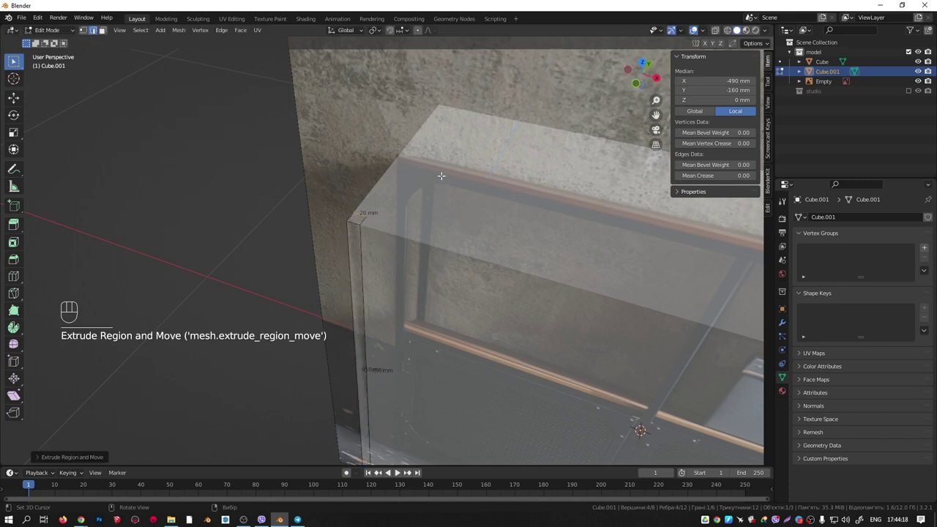
Enable the Face Orientation overlay and recalculate the normals of the whole post to face outward.
left_click(702, 30)
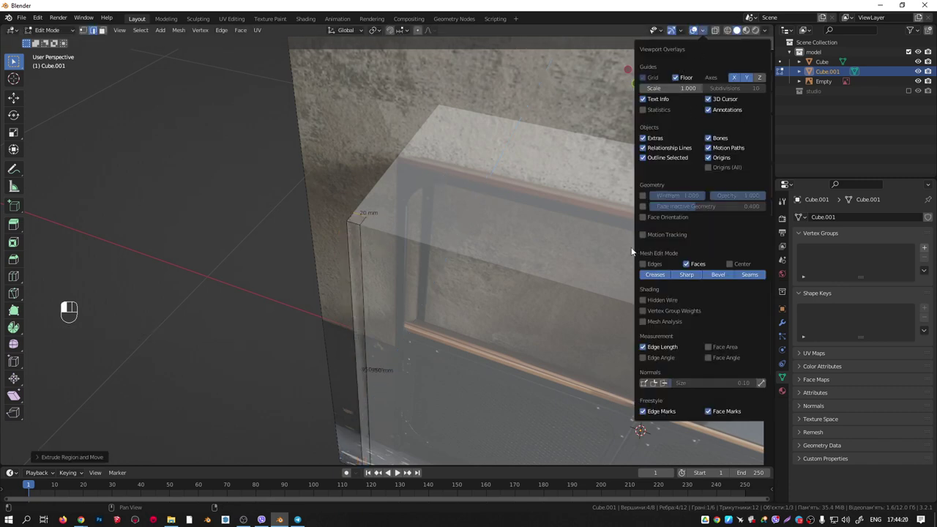
left_click(643, 217)
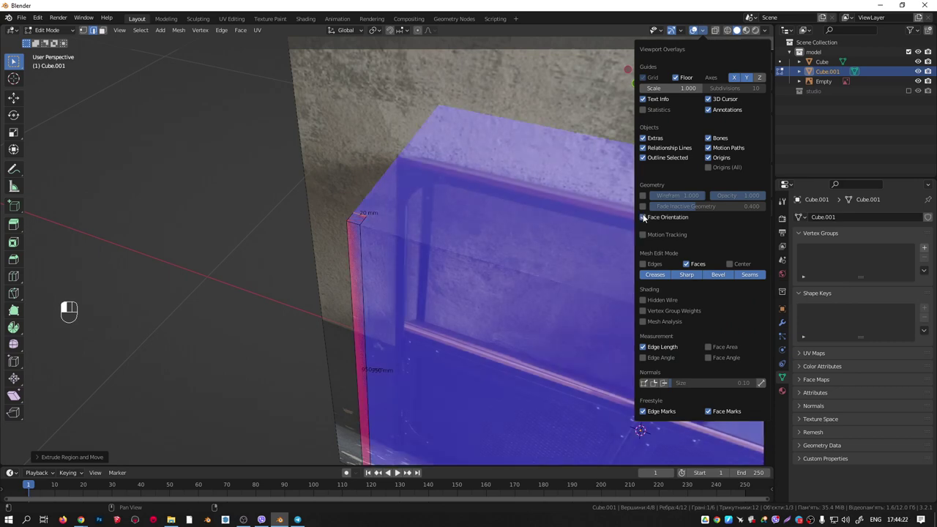
middle_click_drag(440, 219, 361, 230)
key("a")
key("a")
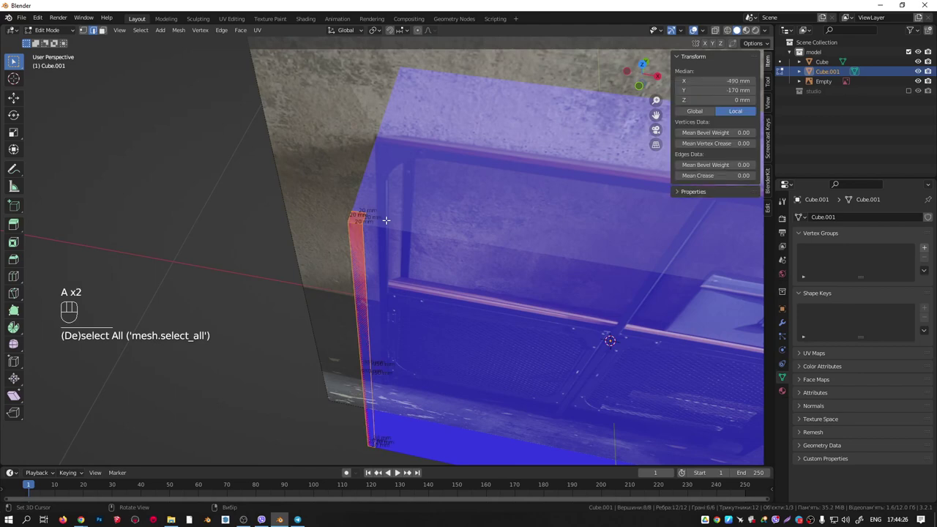
key("shift+n")
middle_click_drag(386, 219, 370, 177, "shift")
middle_click_drag(350, 210, 365, 161)
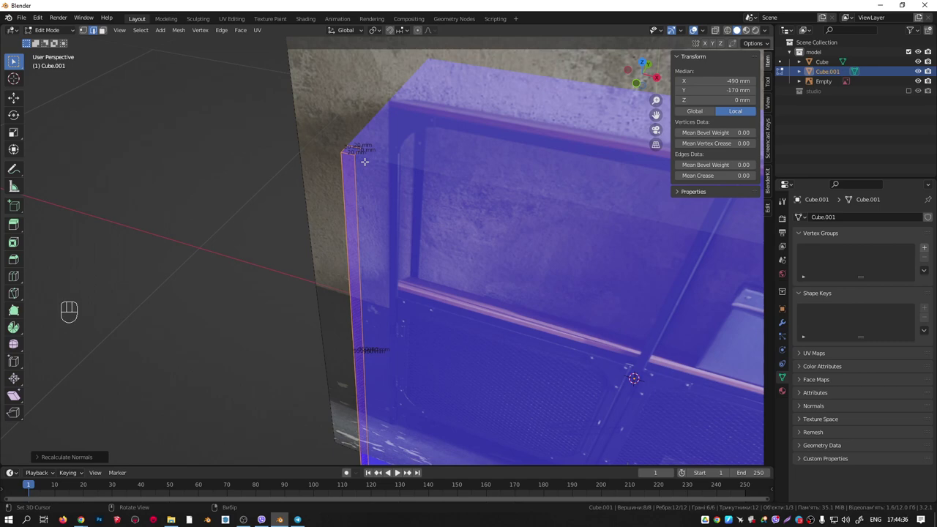
Review the Quick Favorites option for Face Orientation and turn the overlay off from Quick Favorites.
left_click(704, 32)
key("q")
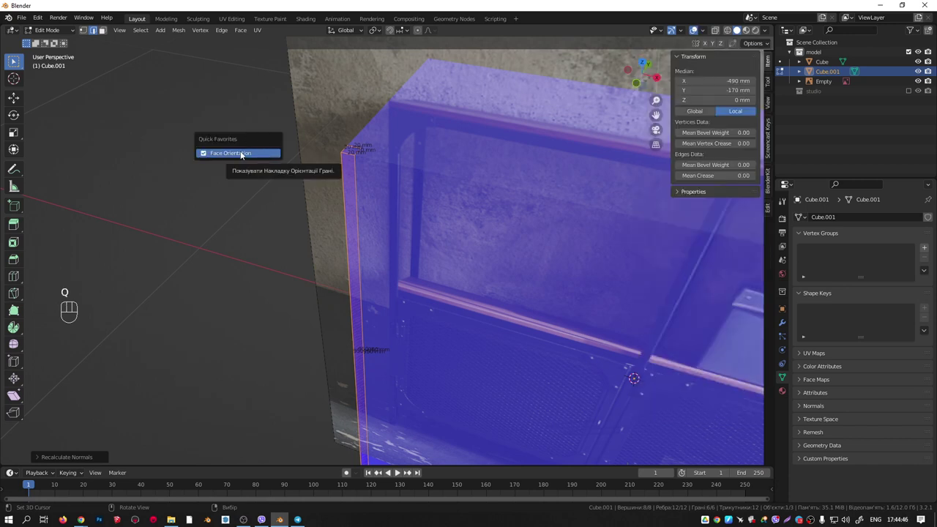
left_click(702, 30)
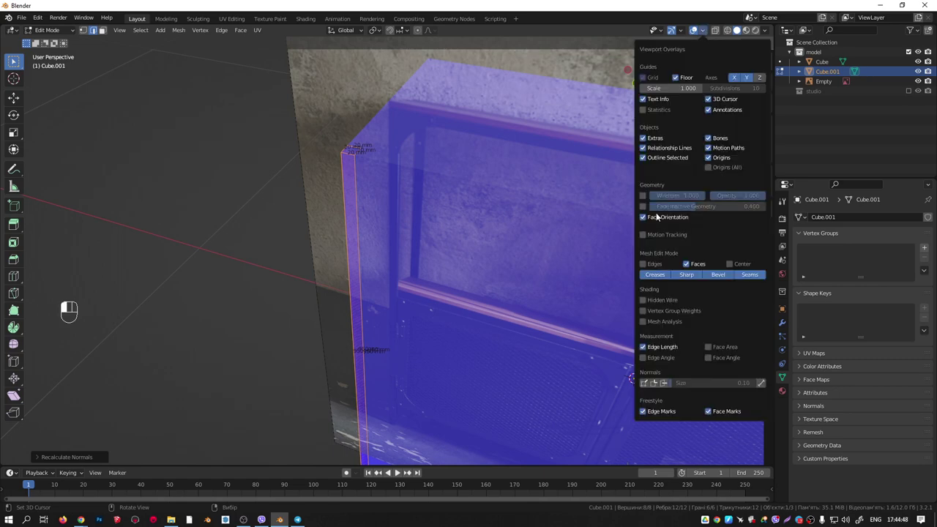
right_click(642, 217)
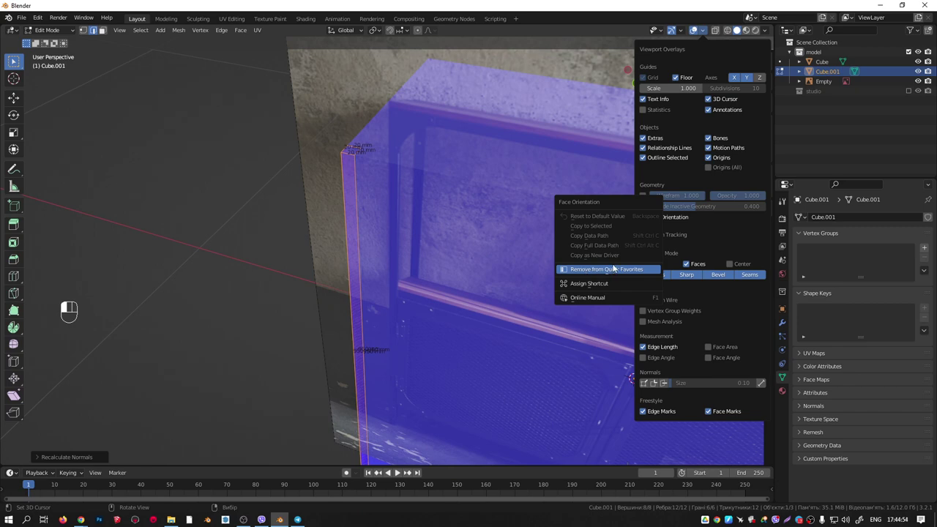
scroll(341, 157, "down", 5)
middle_click_drag(347, 176, 379, 218)
key("q")
left_click(340, 180)
In top view, set snapping to Vertex and turn off the edge length overlay.
key("KP_7")
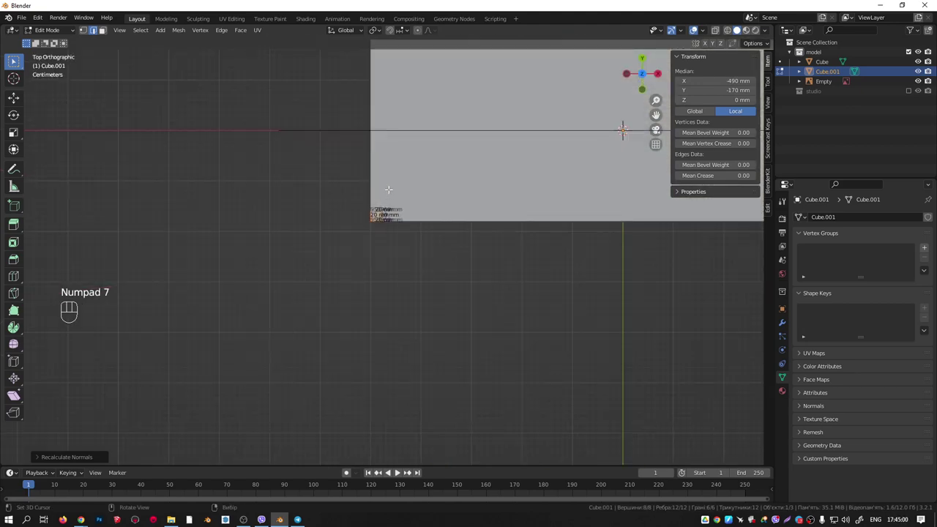
left_click(401, 30)
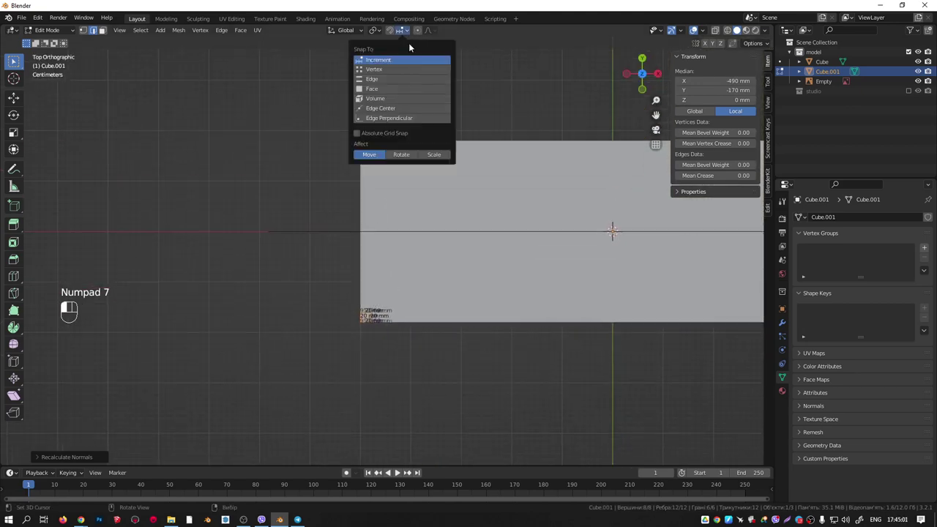
left_click(373, 70)
left_click(703, 30)
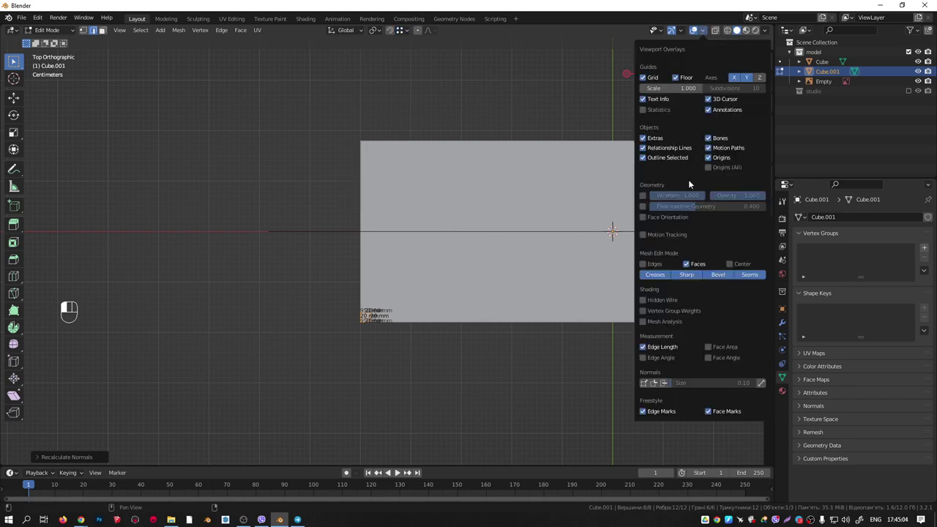
left_click(645, 348)
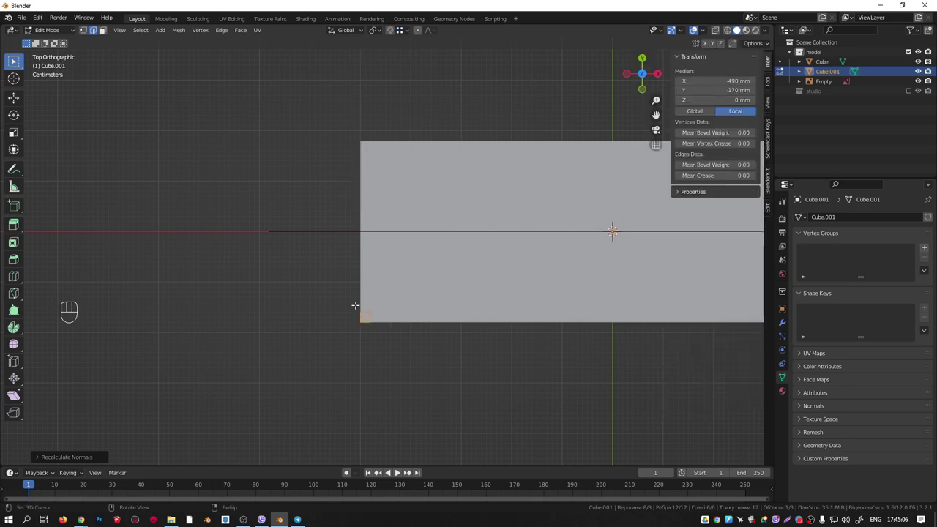
Duplicate the front-left post along Y and snap the copy to the cube's rear-left corner.
middle_click_drag(393, 307, 381, 329, "shift")
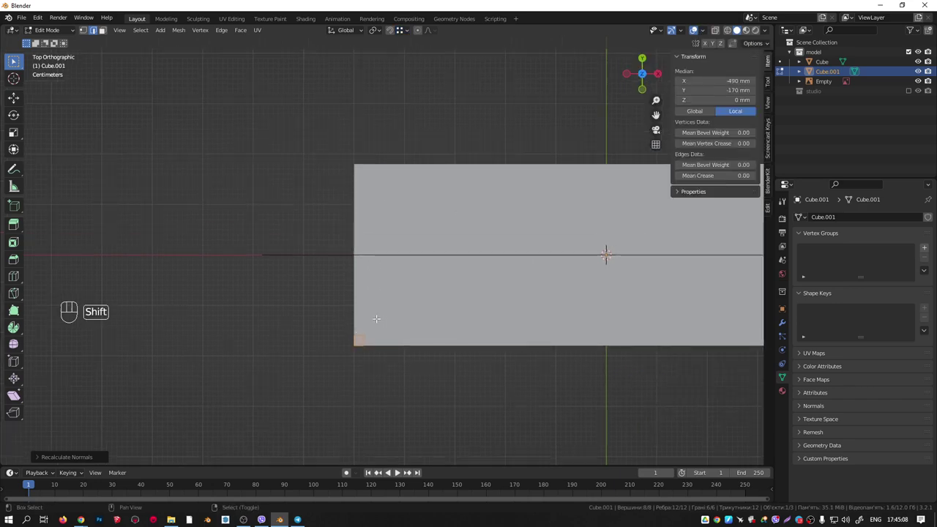
key("shift+d")
middle_click(379, 212)
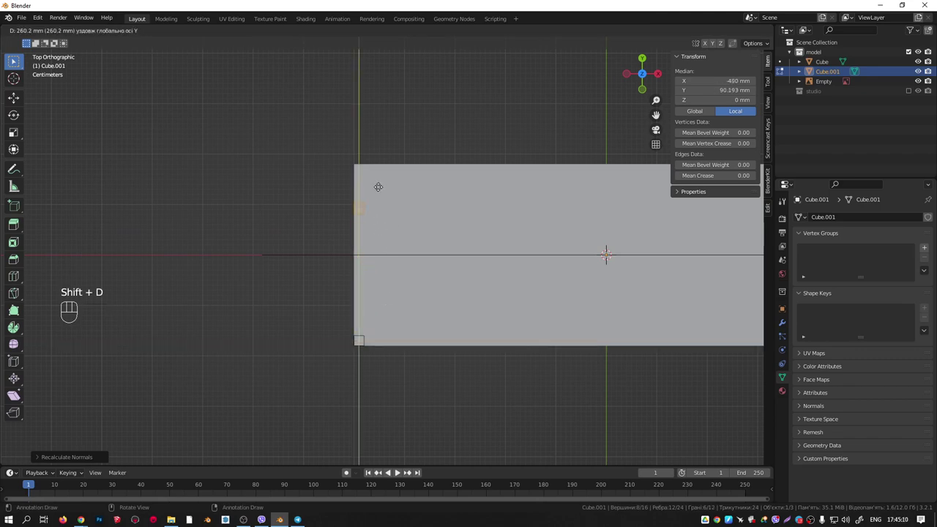
key("ctrl")
left_click(356, 180)
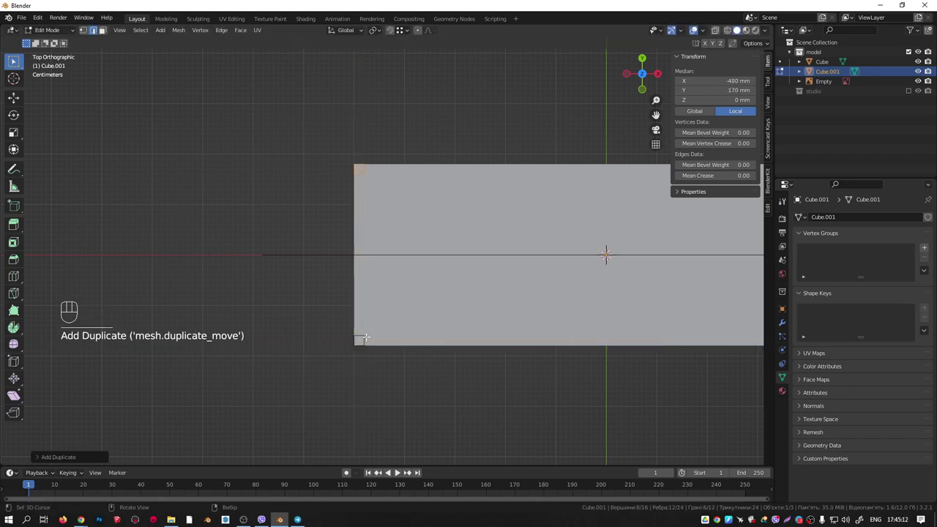
Select both left posts and duplicate them 980 mm along X, snapping the copies to the cube's right side.
key("l")
scroll(356, 331, "down", 3)
middle_click_drag(447, 297, 374, 290, "shift")
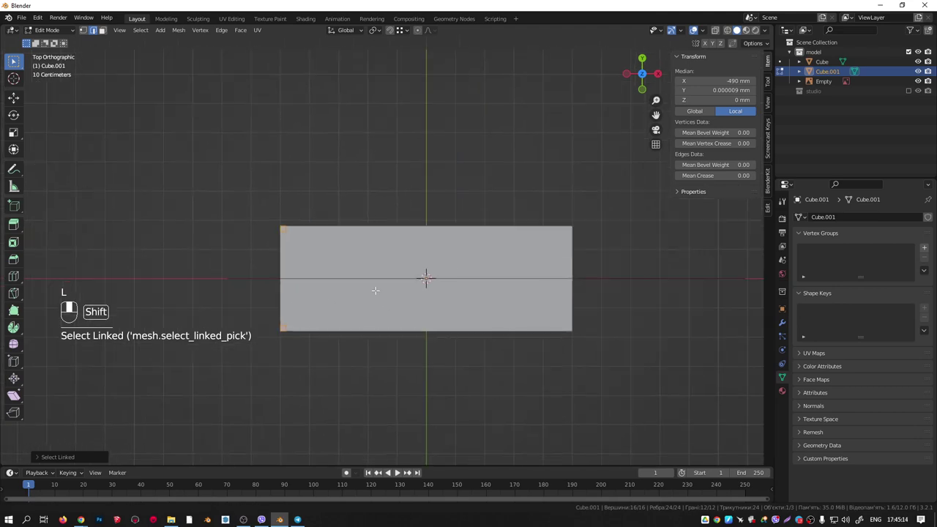
key("shift+d")
key("ctrl")
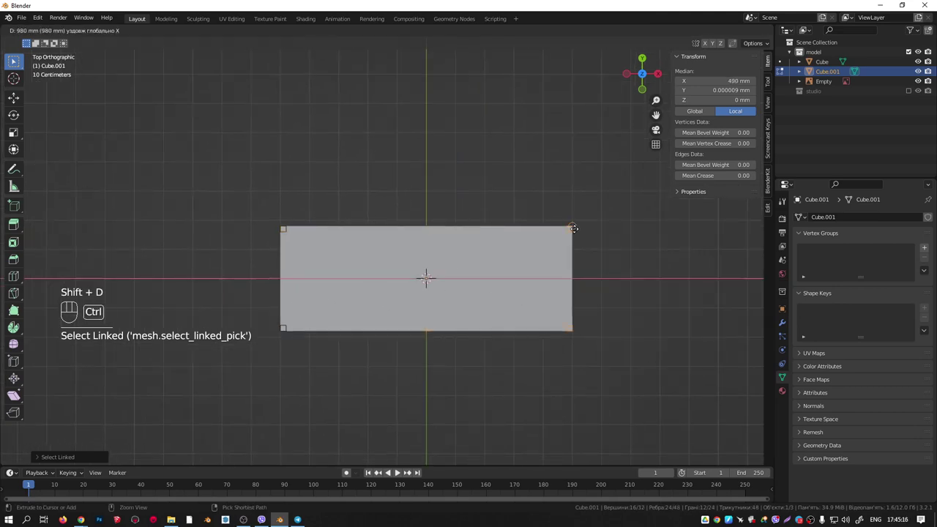
left_click(573, 287)
Compare the posts with the frame in the reference photo and select the inner top edge of the front-left post.
middle_click_drag(557, 322, 533, 233)
middle_click_drag(458, 316, 523, 227, "shift")
scroll(461, 227, "up", 3)
middle_click_drag(461, 228, 425, 231)
key("KP_1")
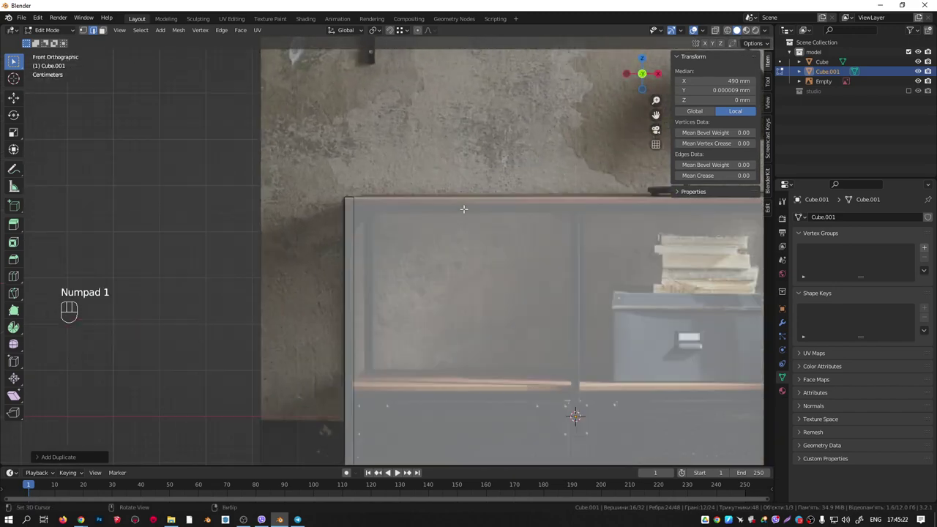
scroll(402, 218, "up", 2)
scroll(479, 212, "down", 4)
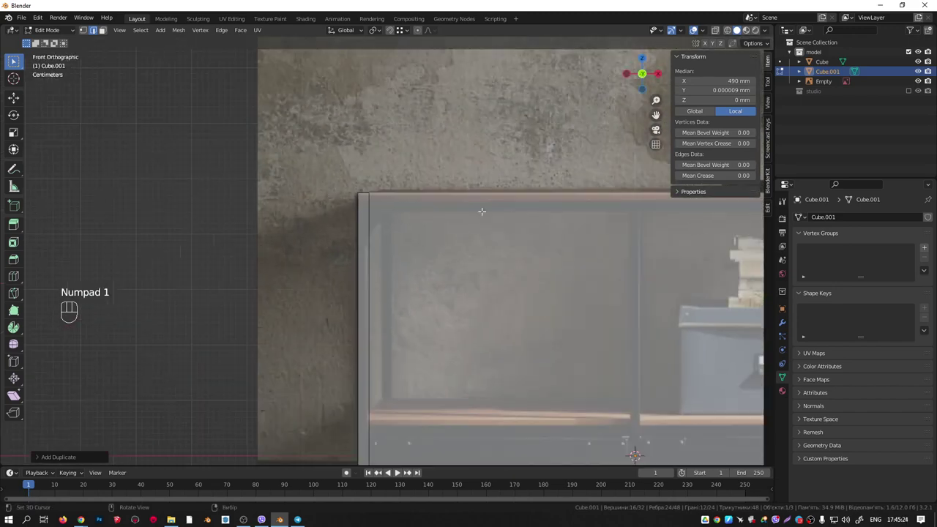
middle_click_drag(486, 218, 422, 280)
scroll(357, 281, "up", 6)
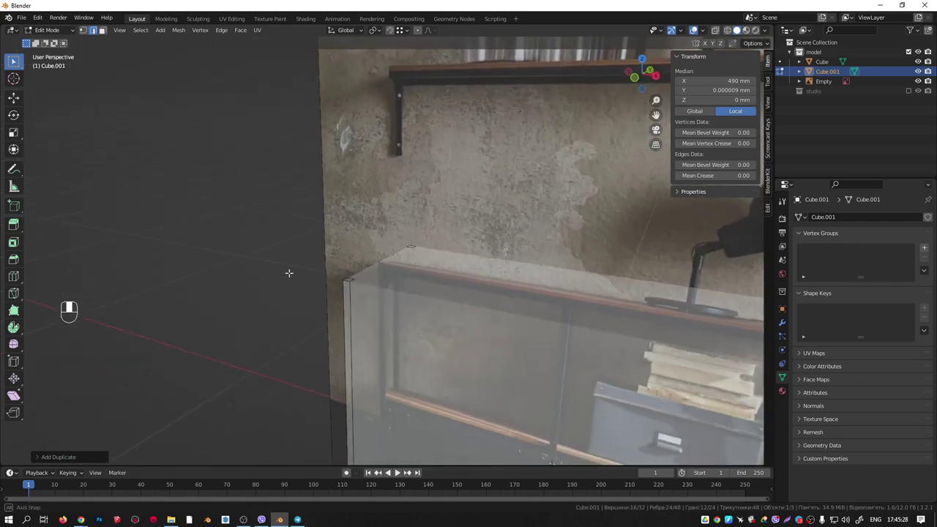
left_click(333, 272)
left_click(334, 273)
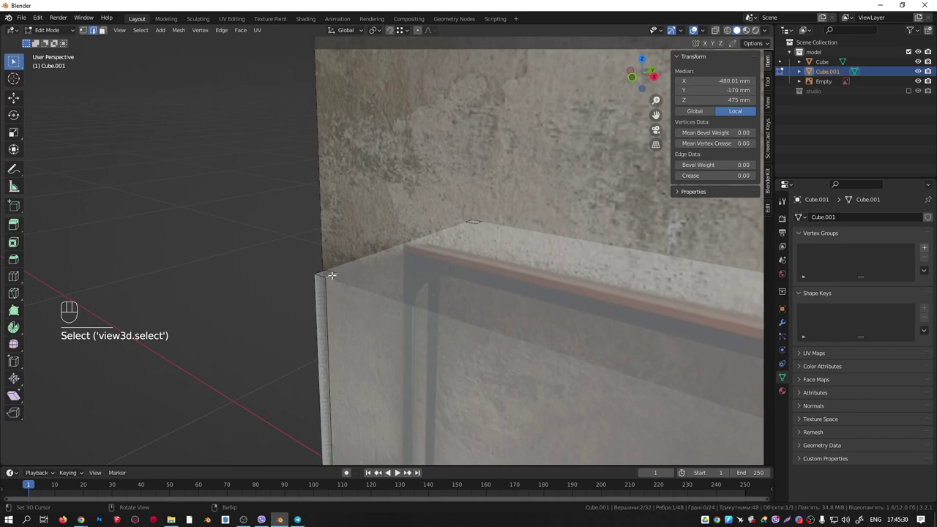
Leave Edit Mode and delete the 1000 × 360 × 950 mm guide cube.
scroll(358, 291, "down", 1)
scroll(358, 291, "down", 4)
key("Tab")
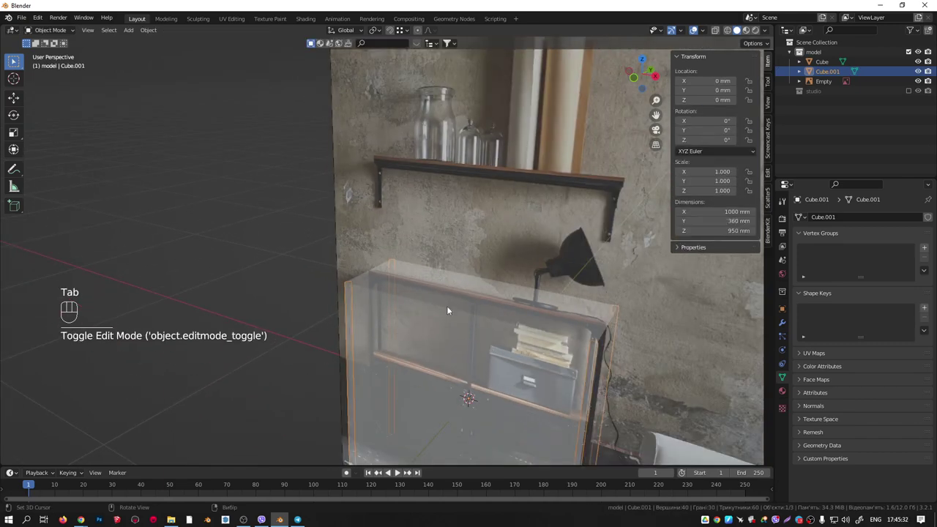
left_click(476, 315)
key("Delete")
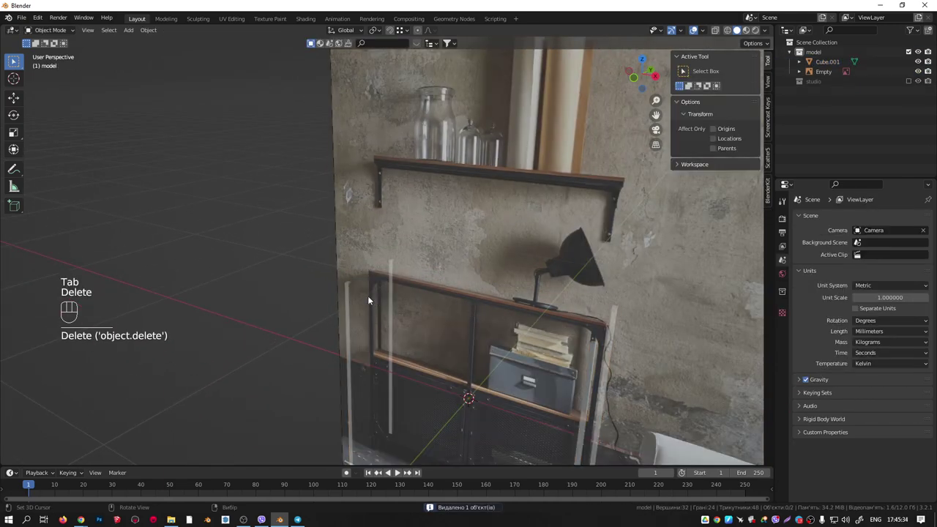
Return to editing the posts and duplicate the front-left post's inner top edge in place.
scroll(359, 299, "up", 5)
mouse_move(339, 269)
middle_mouse_down()
mouse_move(290, 266)
mouse_move(359, 274)
mouse_move(350, 268)
middle_mouse_up()
key("Tab")
left_click(329, 263)
key("Tab")
key("shift+d")
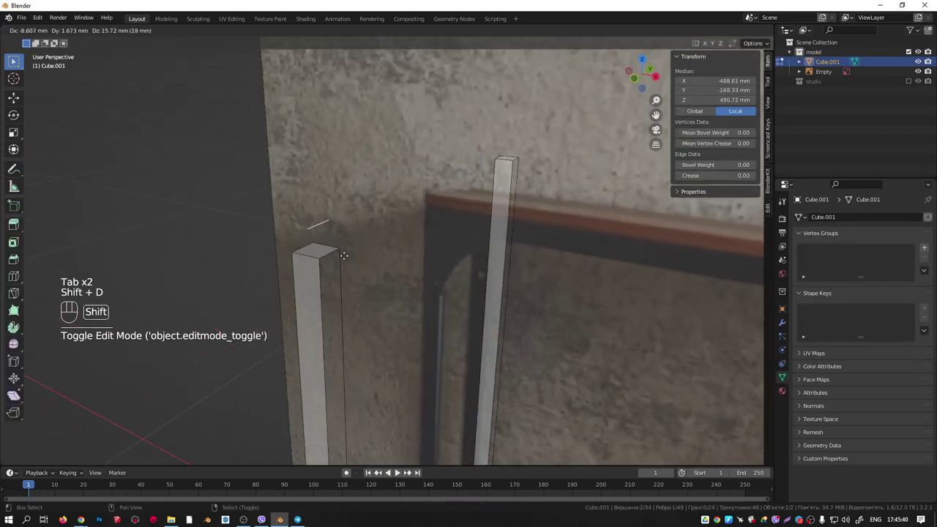
left_click(336, 297)
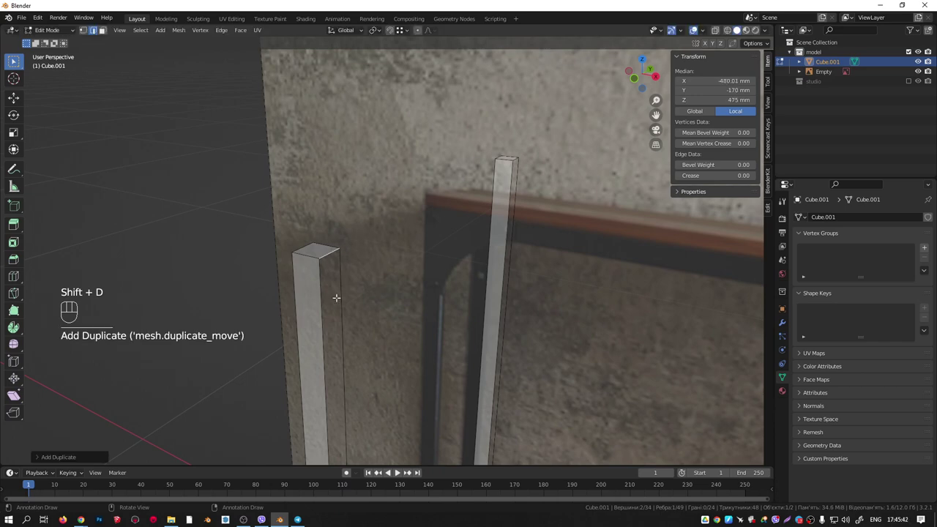
Extrude the duplicated edge 20 mm downward along Z to form a face on the post's inner side.
scroll(352, 245, "down", 4)
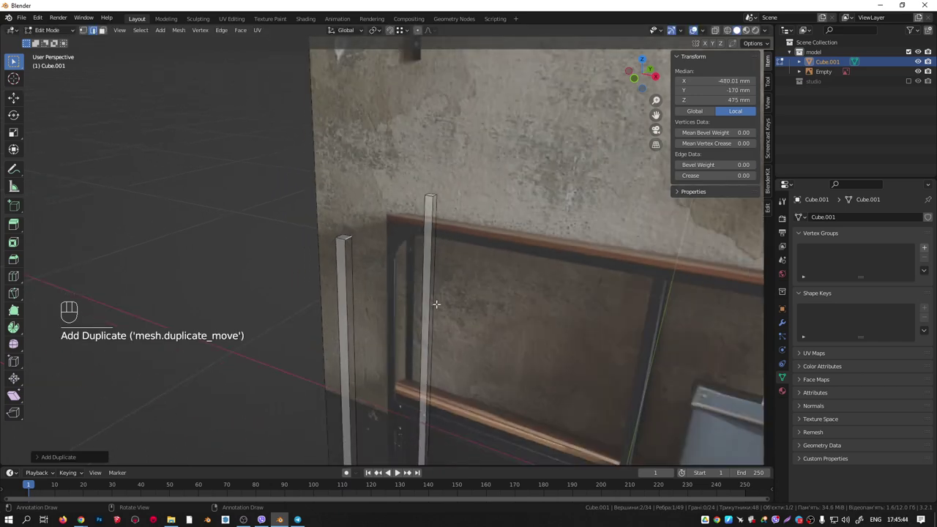
scroll(358, 253, "up", 4)
key("e")
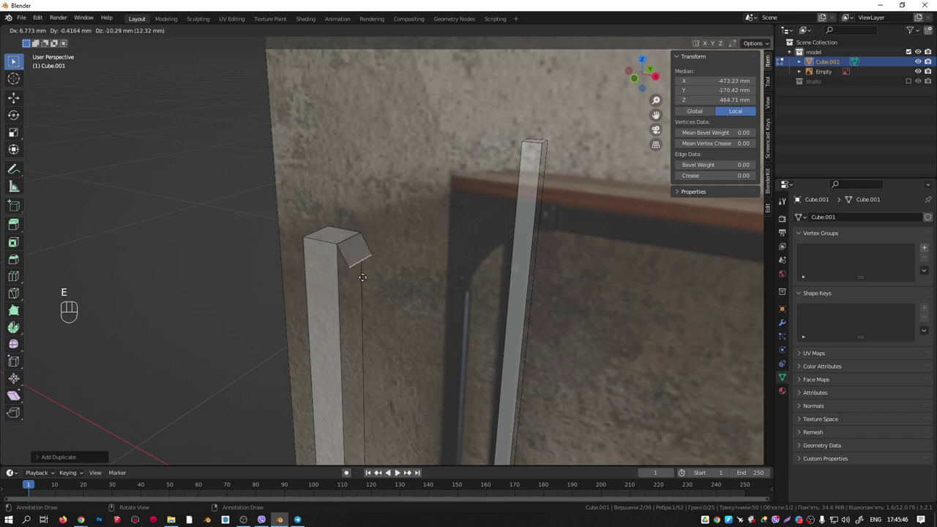
key("z")
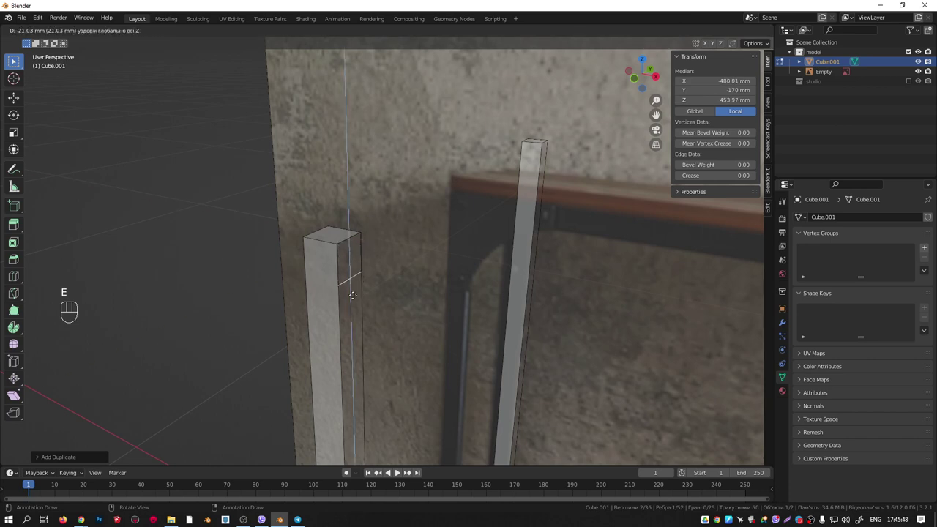
type("20")
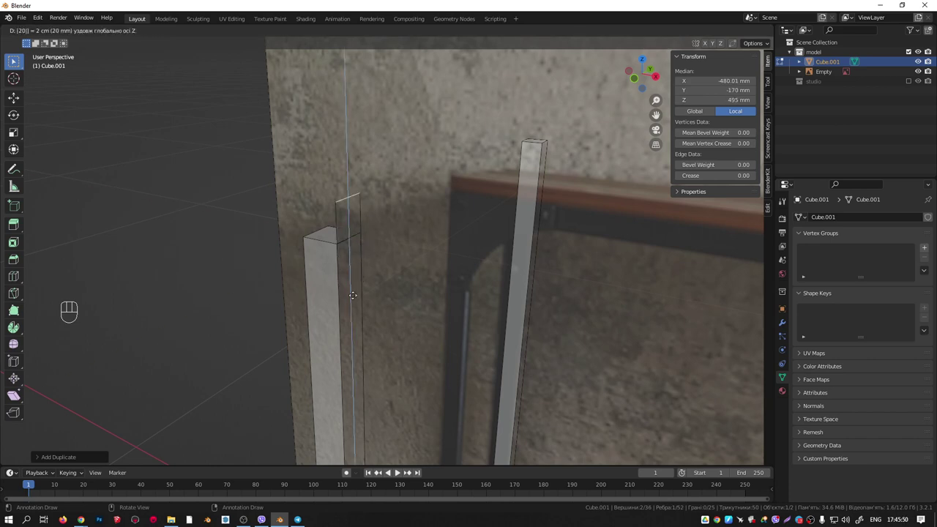
key("minus")
key("Return")
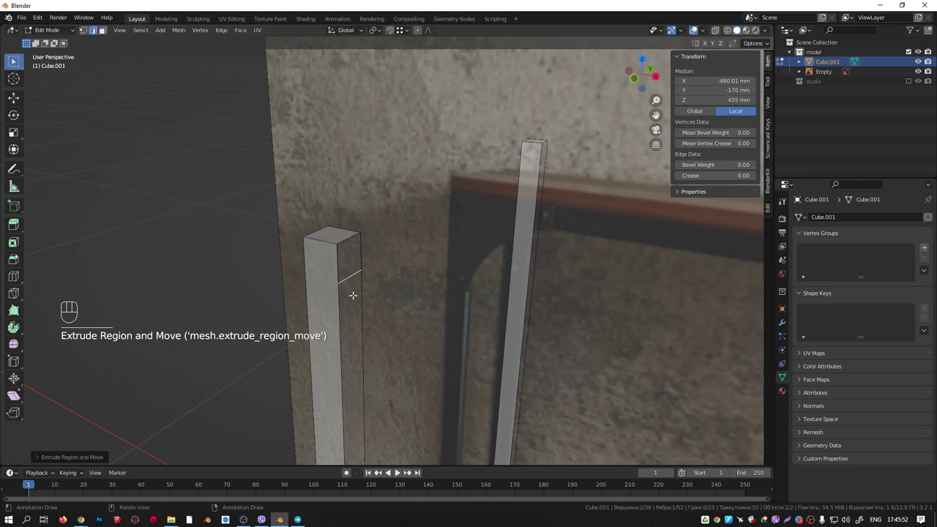
Extrude the small face on the front-left post across to the front-right post, forming the front top rail.
key("ctrl+KP_Add")
key("ctrl+KP_Add")
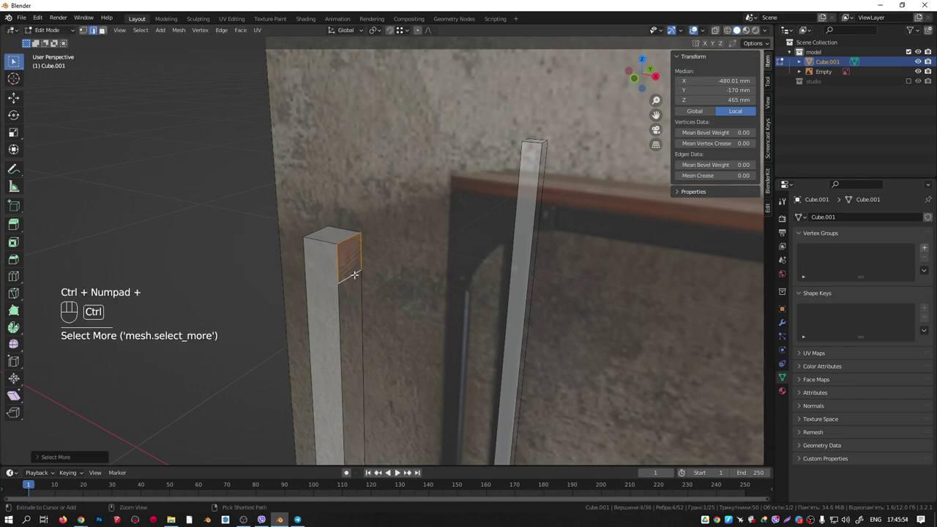
middle_click_drag(353, 274, 322, 223)
scroll(322, 223, "down", 3)
scroll(399, 257, "down", 3)
middle_click_drag(383, 251, 344, 253)
key("e")
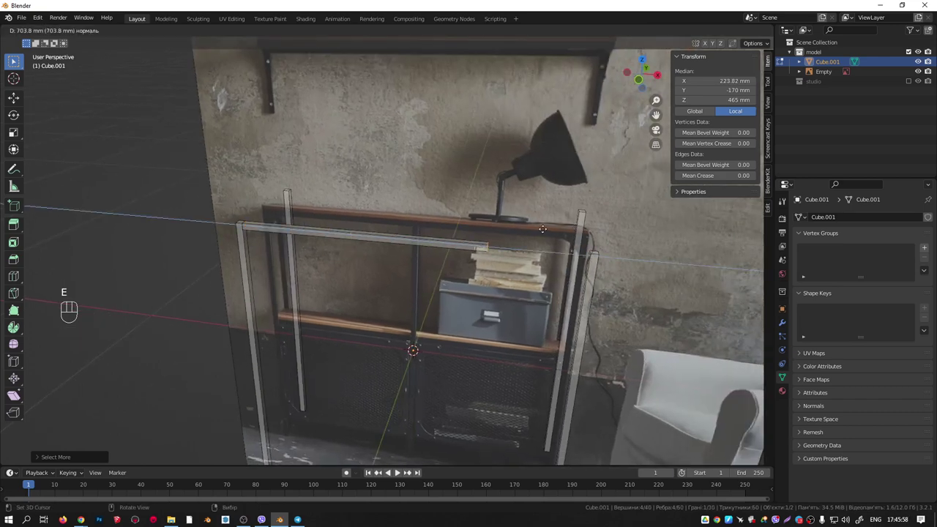
left_click(594, 254, "ctrl")
Duplicate the front top rail along Y and snap the copy between the two rear posts at Y 170 mm.
middle_click_drag(574, 295, 490, 273)
key("l")
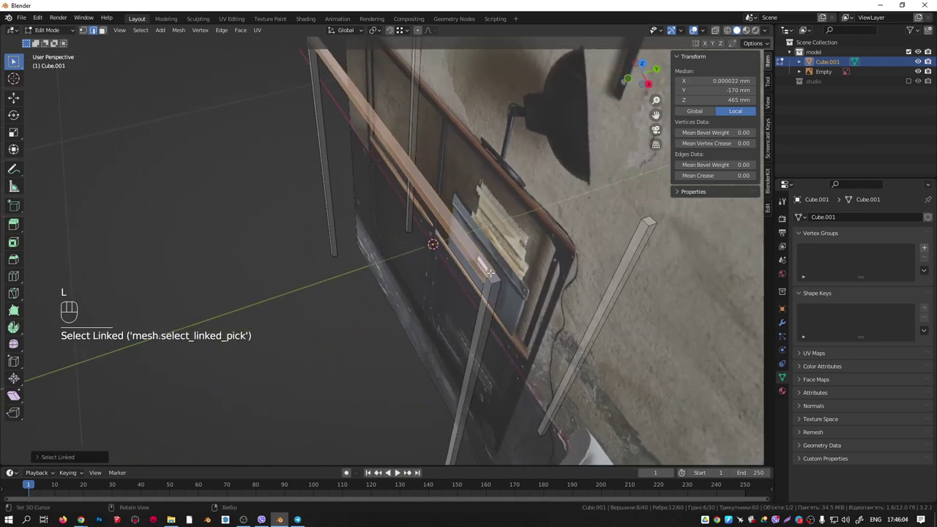
key("shift+d")
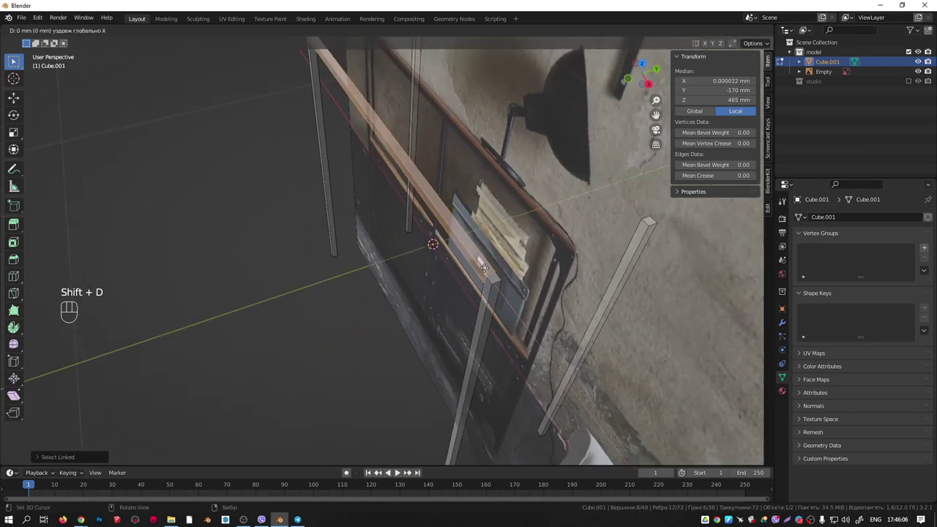
key("y")
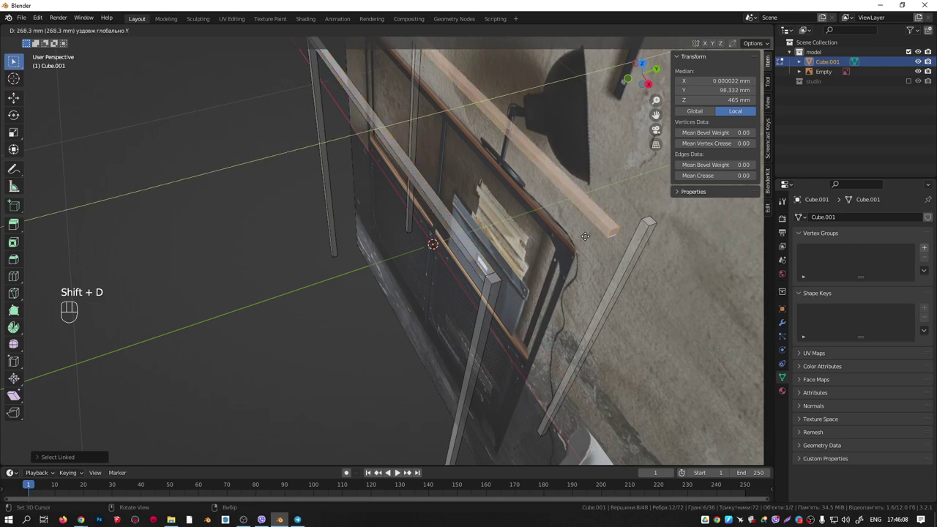
key("ctrl")
left_click(651, 214)
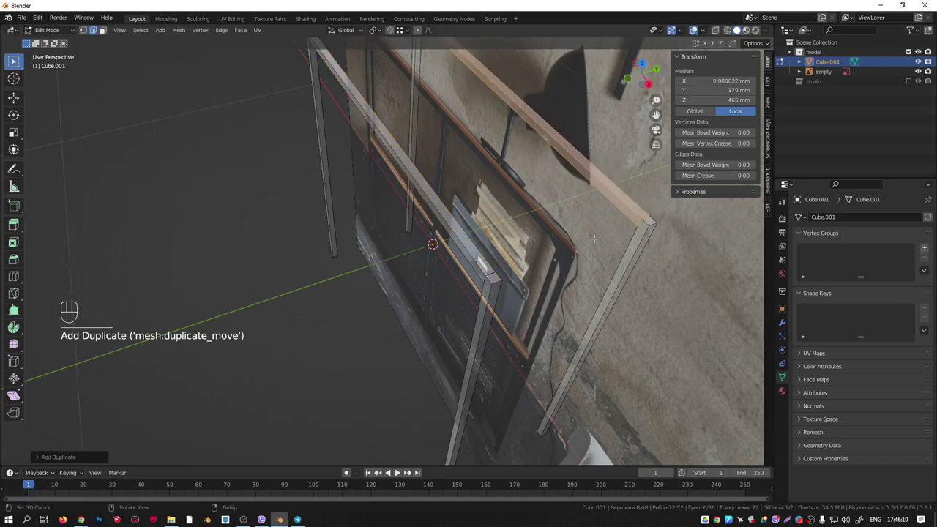
Select the whole front-right and rear-right posts and align the view to the front.
middle_click_drag(651, 214, 607, 207)
middle_click_drag(551, 249, 585, 208, "shift")
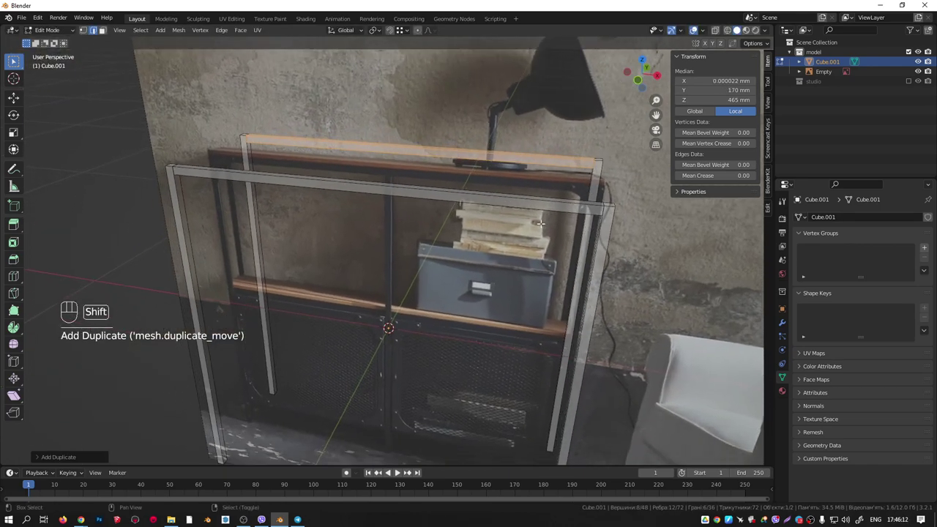
middle_click_drag(407, 220, 444, 253)
scroll(422, 215, "down", 2)
middle_click_drag(427, 249, 436, 265)
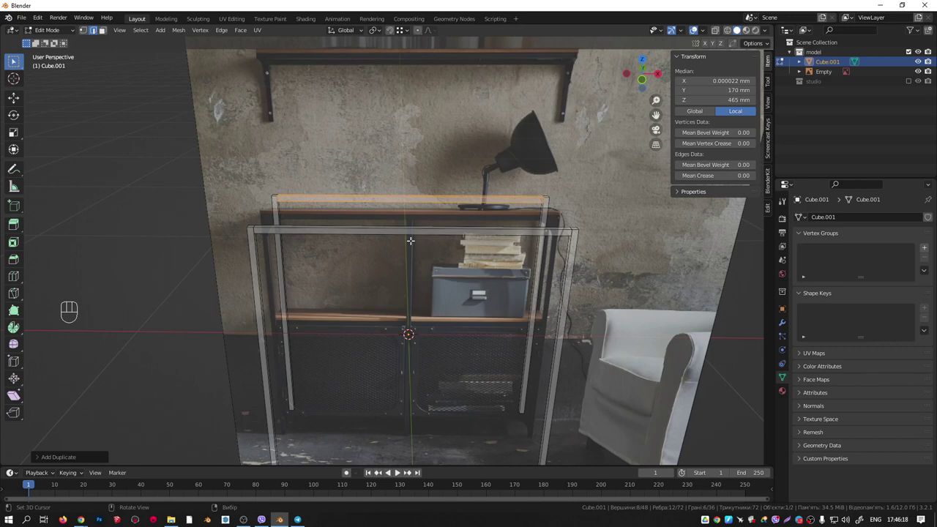
key("KP_1")
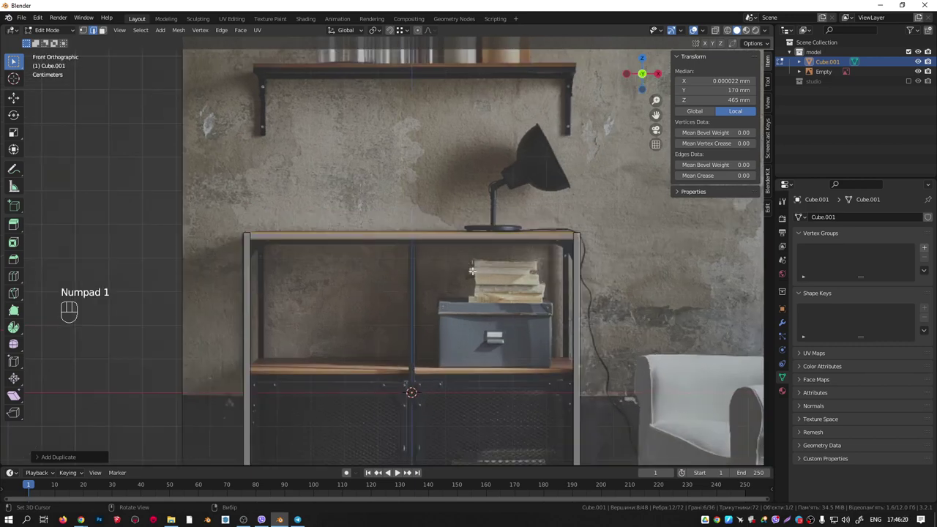
middle_click_drag(571, 292, 578, 304)
left_click(583, 307)
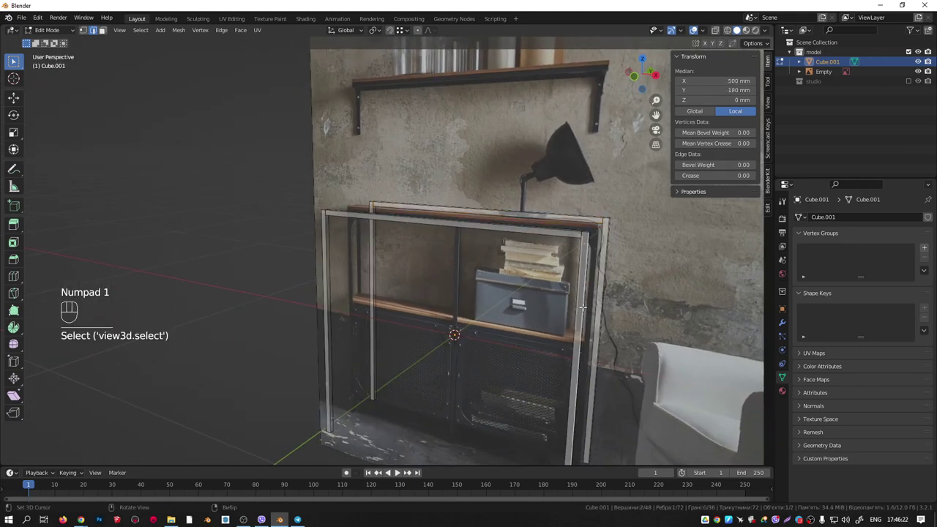
key("l")
key("l")
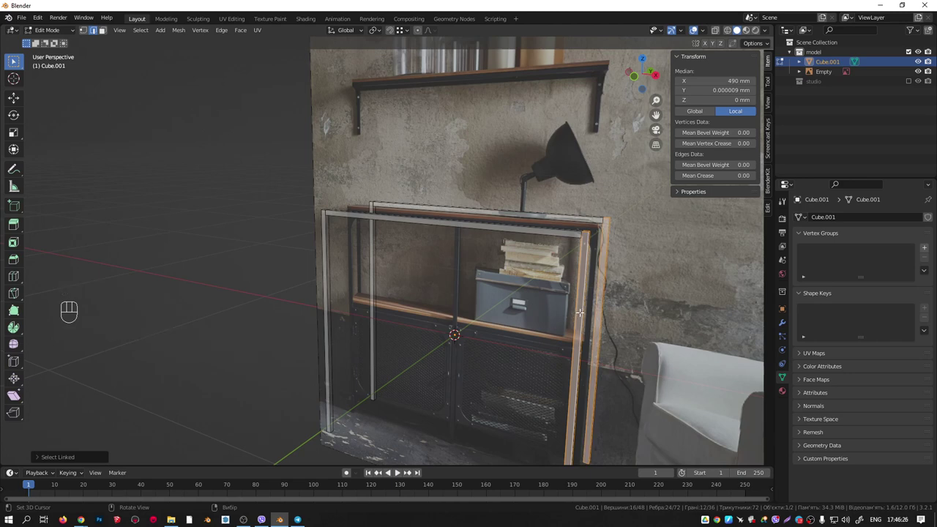
middle_click_drag(575, 317, 683, 229)
key("KP_1")
scroll(605, 295, "up", 2)
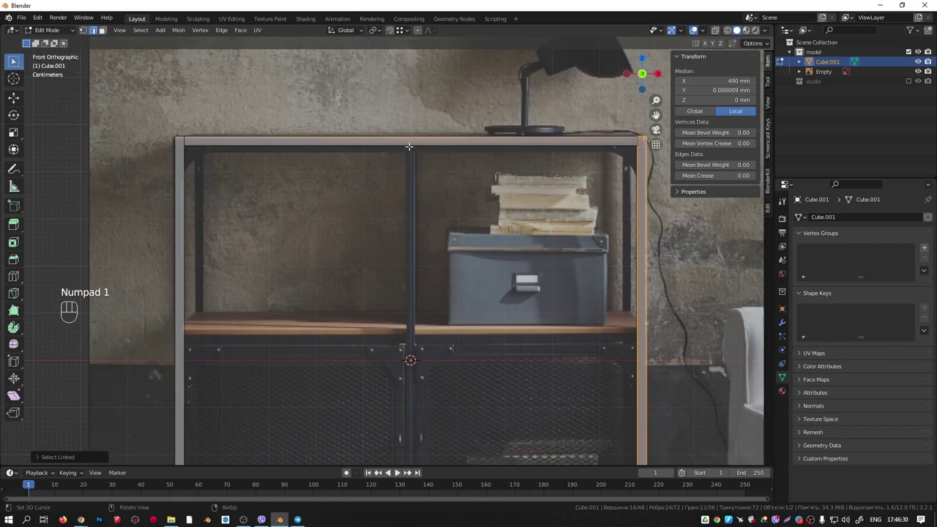
Set snapping to Edge Center with Center as the snap base.
left_click(405, 31)
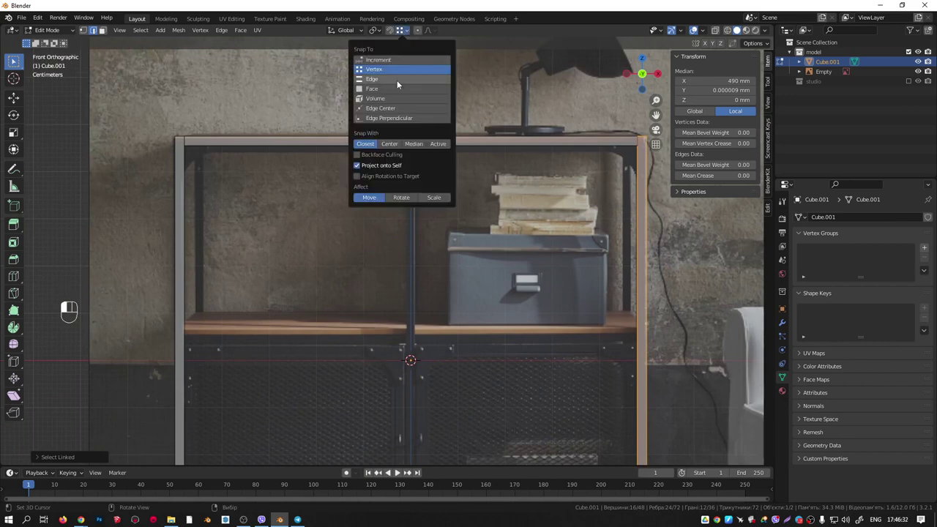
left_click(367, 110)
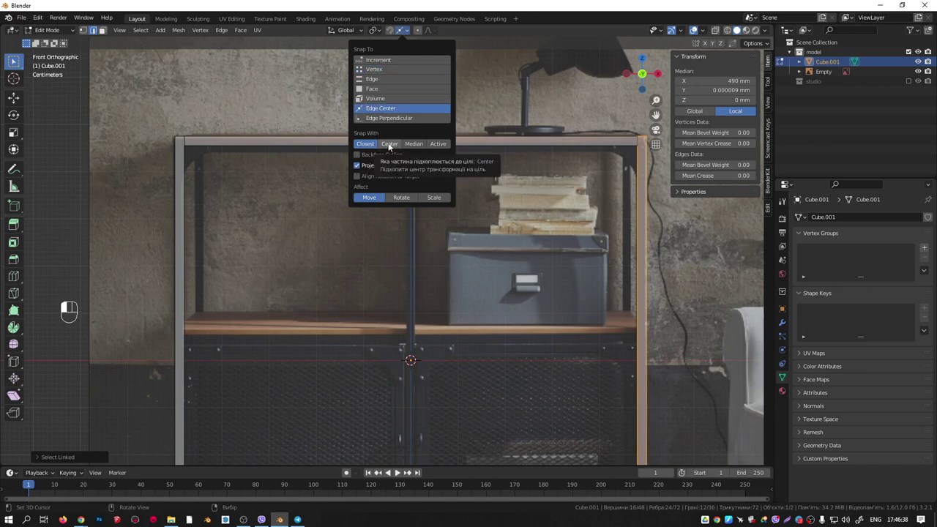
scroll(533, 173, "down", 2)
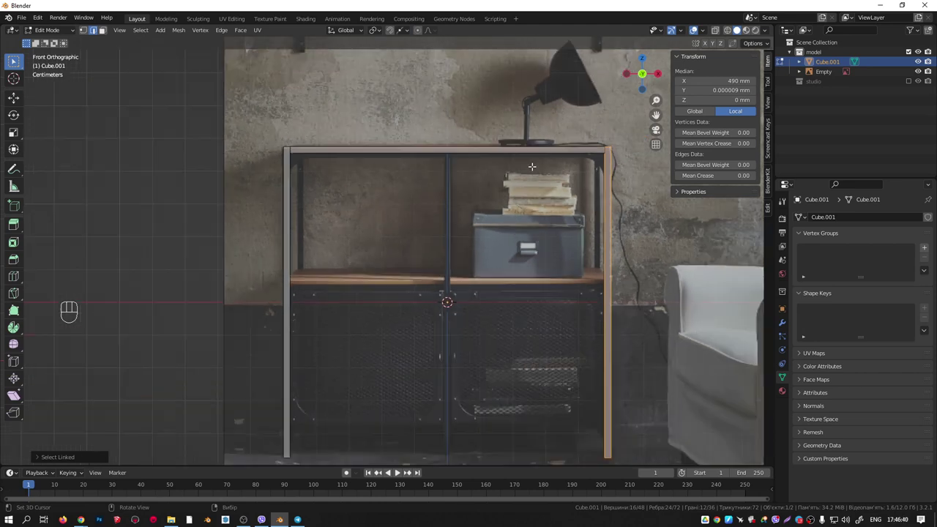
middle_click_drag(550, 193, 535, 172, "shift")
Duplicate both right posts -490 mm along X, snapping the copies to the middle of the top rails.
left_click(13, 98)
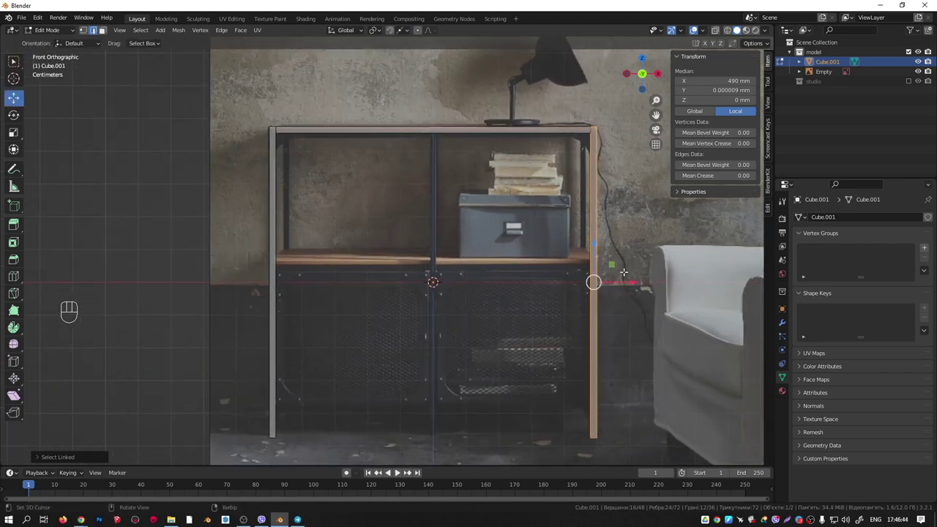
key("g")
right_click(600, 268)
key("shift+d")
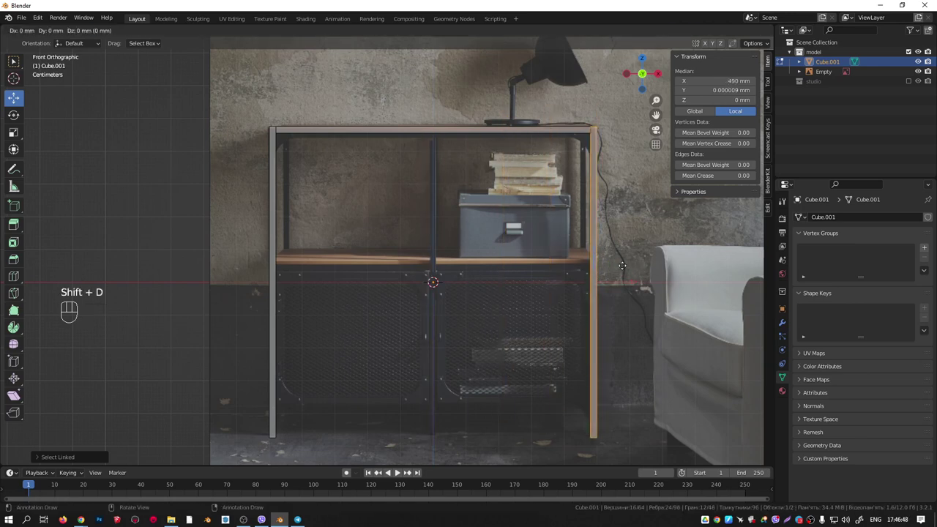
key("x")
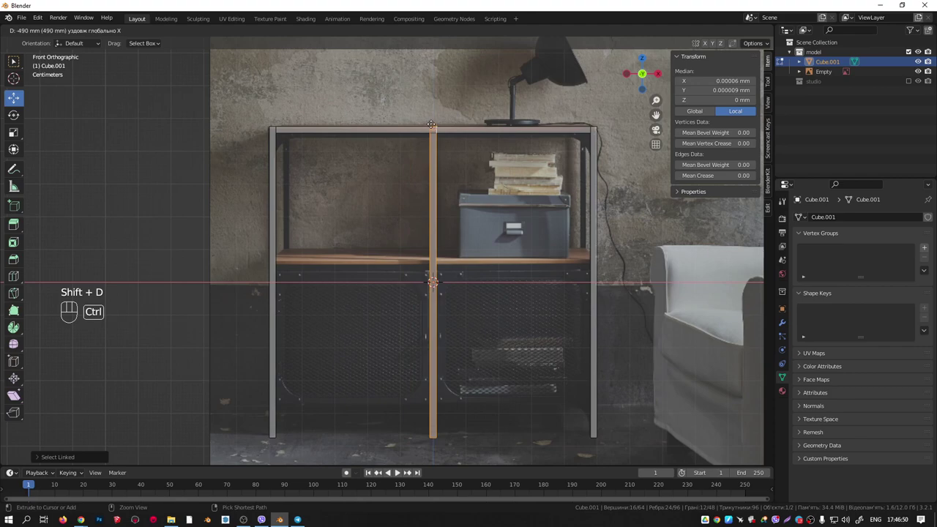
left_click(436, 125)
Set snapping back to Vertex with Closest as the snap base.
scroll(516, 174, "up", 5)
scroll(516, 173, "down", 2)
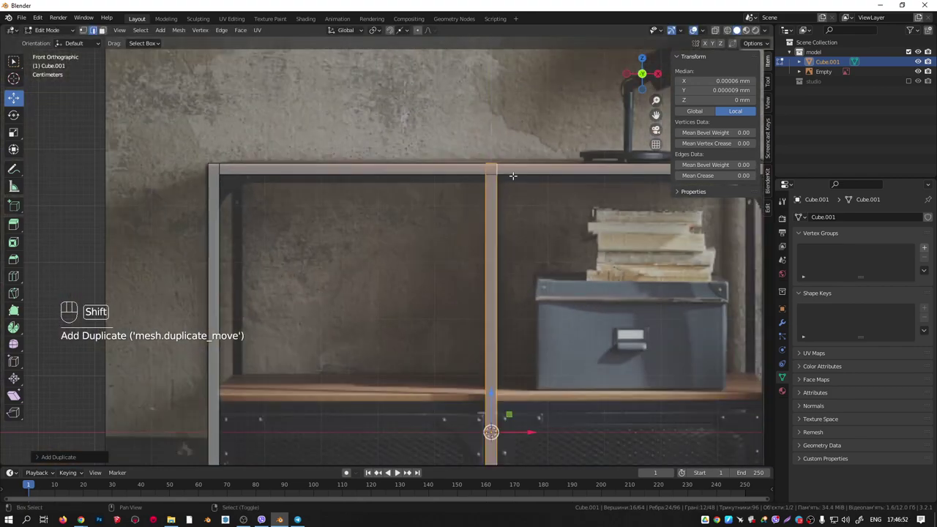
middle_click_drag(513, 175, 473, 160, "shift")
left_click(405, 31)
left_click(377, 70)
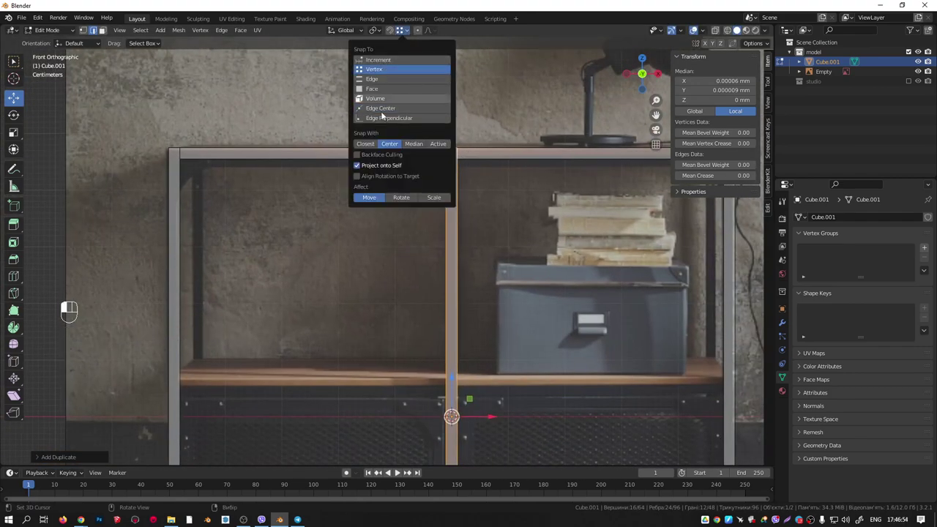
left_click(365, 143)
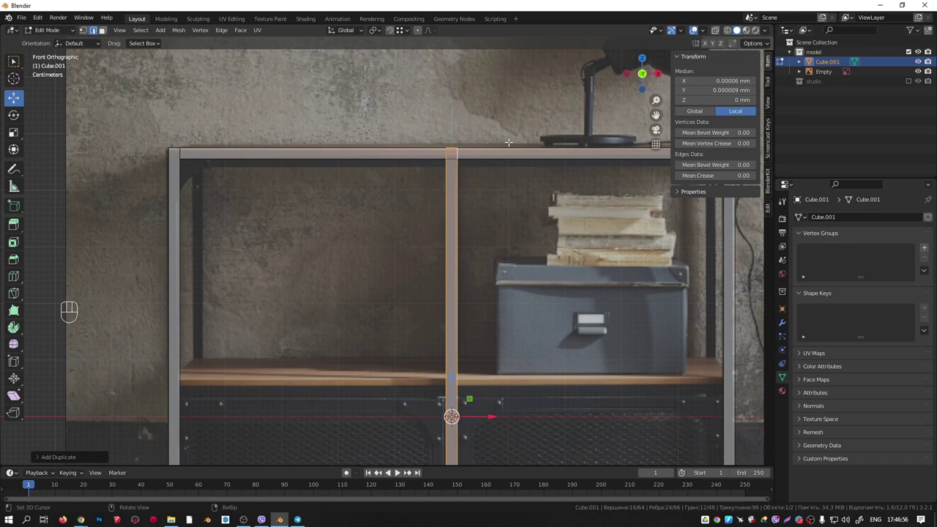
In wireframe display, select all top vertices of the two middle posts and lower them to the top rails' underside at Z 455 mm.
key("1")
left_click_drag(416, 104, 515, 175)
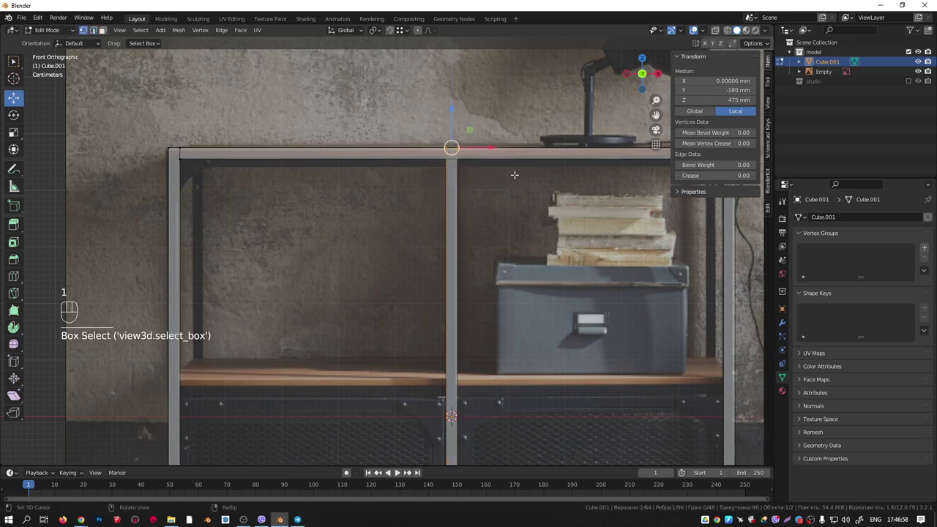
key("shift+z")
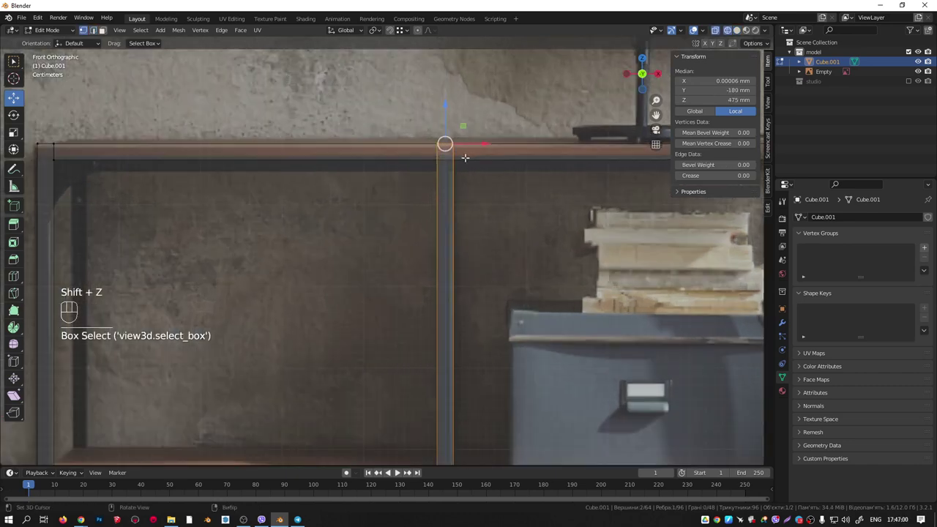
scroll(452, 145, "down", 2)
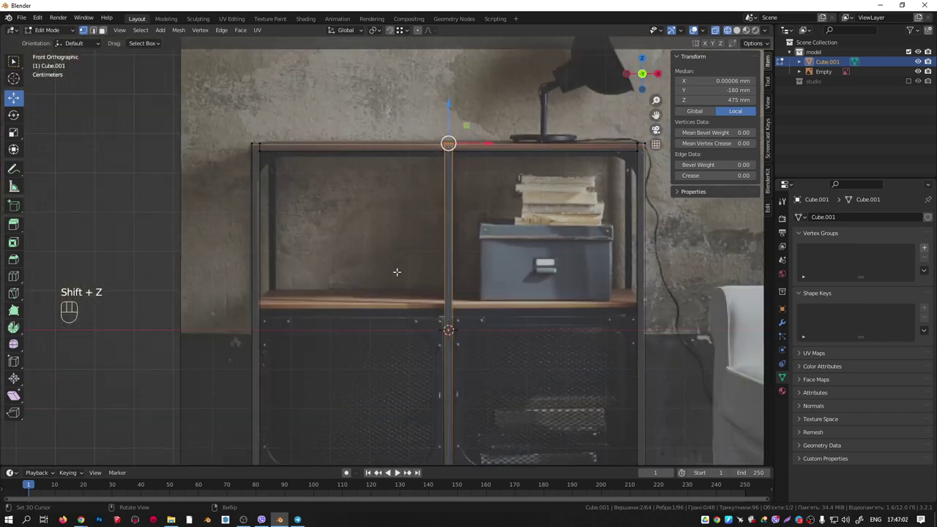
middle_click_drag(457, 217, 416, 212, "shift")
scroll(404, 137, "up", 3)
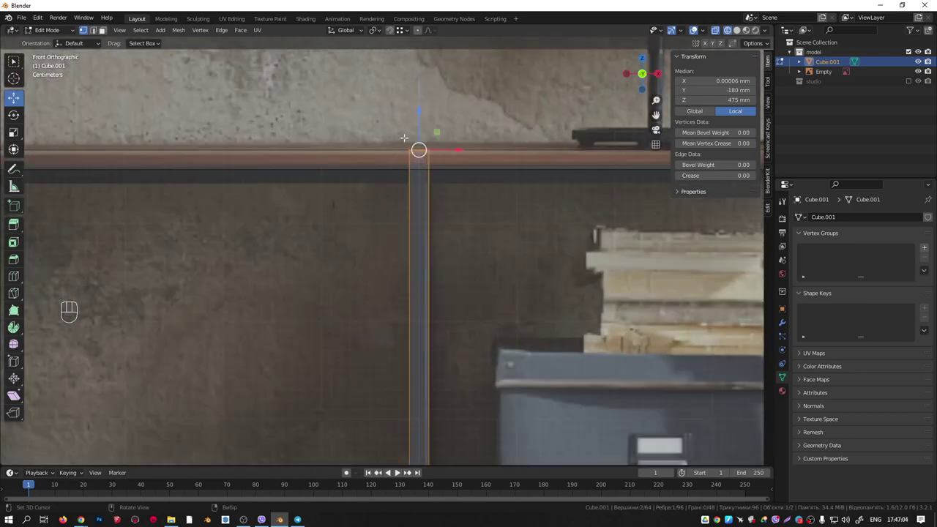
left_click_drag(404, 138, 486, 176)
scroll(424, 112, "down", 7)
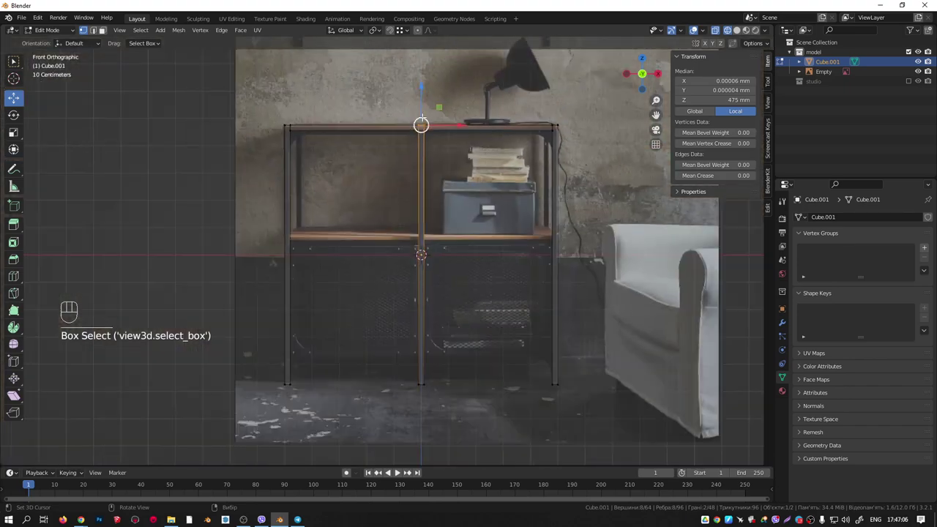
scroll(422, 108, "up", 3)
left_click_drag(420, 100, 642, 149)
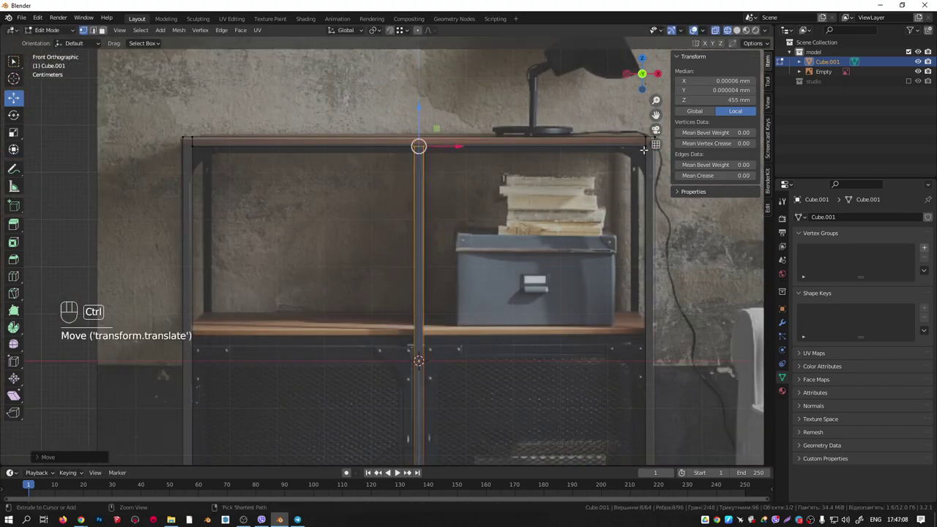
Switch back to solid shading and examine the middle posts, top rails and corner joints from several angles.
middle_click_drag(642, 149, 398, 159)
scroll(398, 159, "up", 3)
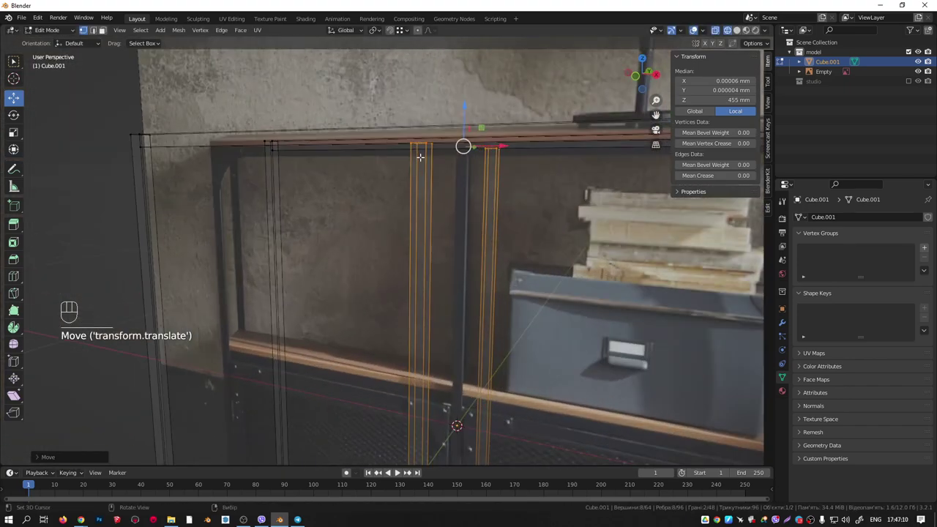
scroll(424, 161, "down", 4)
middle_click_drag(479, 174, 426, 181)
scroll(437, 181, "down", 1)
middle_click_drag(513, 190, 448, 200, "shift")
key("shift+z")
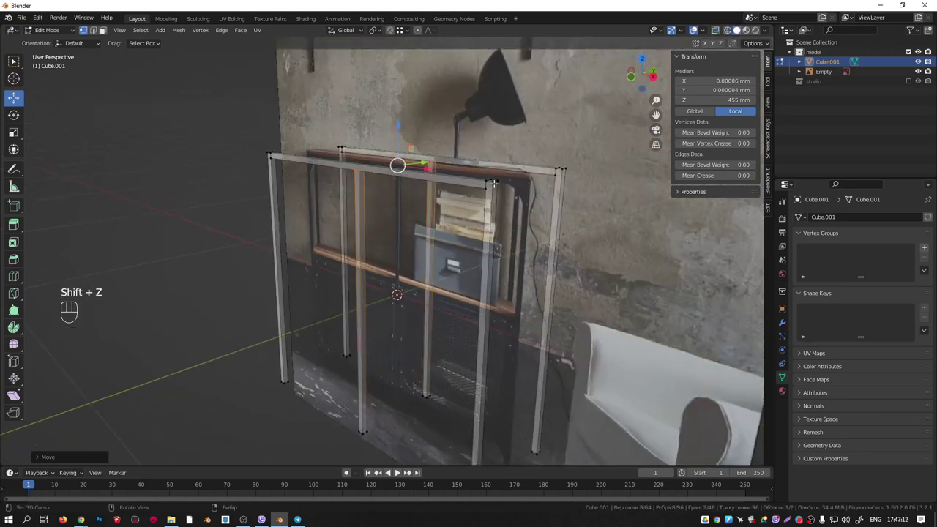
scroll(476, 187, "up", 3)
mouse_move(506, 174)
middle_mouse_down()
mouse_move(502, 182)
mouse_move(543, 225)
middle_mouse_up()
scroll(488, 177, "up", 5)
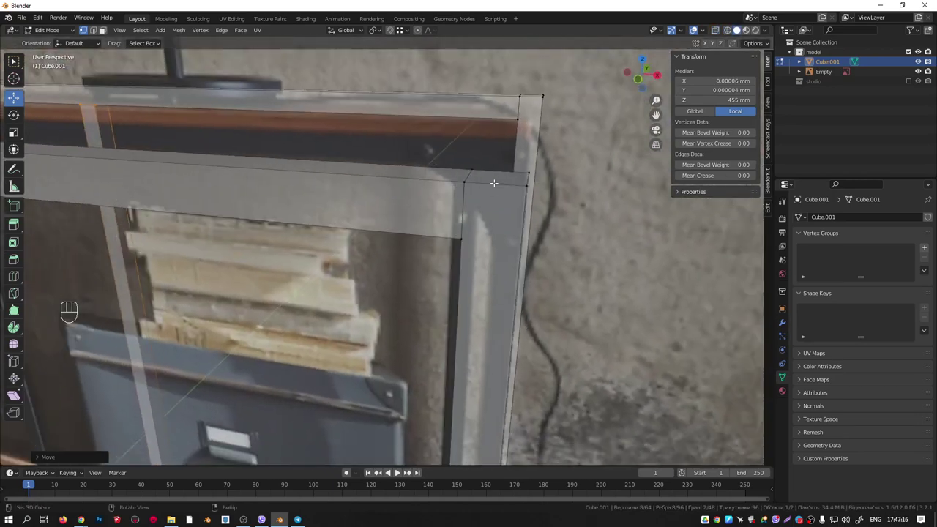
scroll(534, 191, "down", 7)
middle_click_drag(373, 196, 452, 134)
middle_click_drag(395, 155, 350, 254)
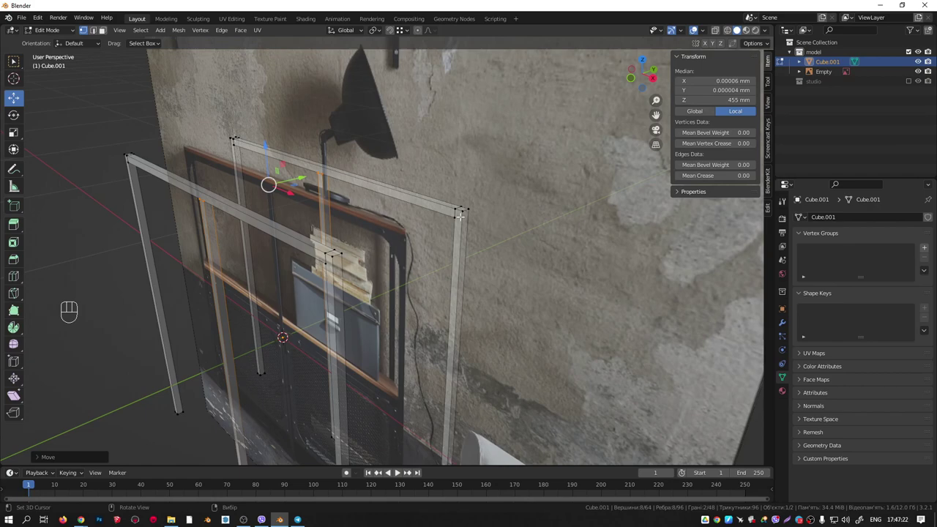
Select the rear-right post's top edge that faces the front post and duplicate it in place.
scroll(460, 213, "up", 5)
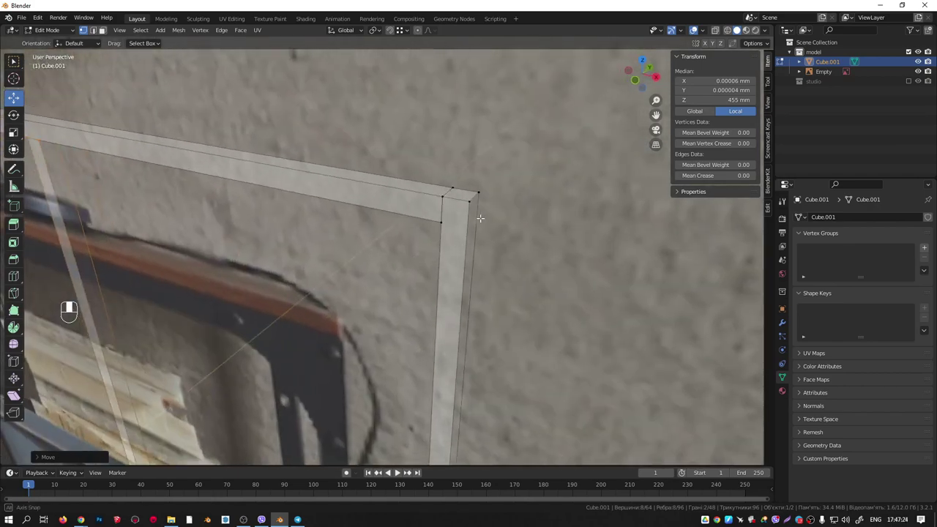
left_click(451, 213)
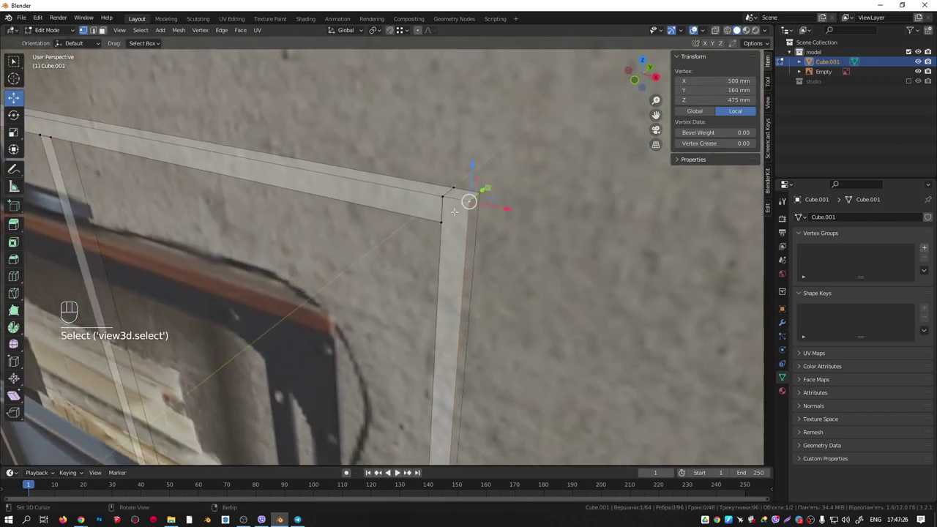
key("3")
right_click(459, 196)
key("2")
right_click(456, 201)
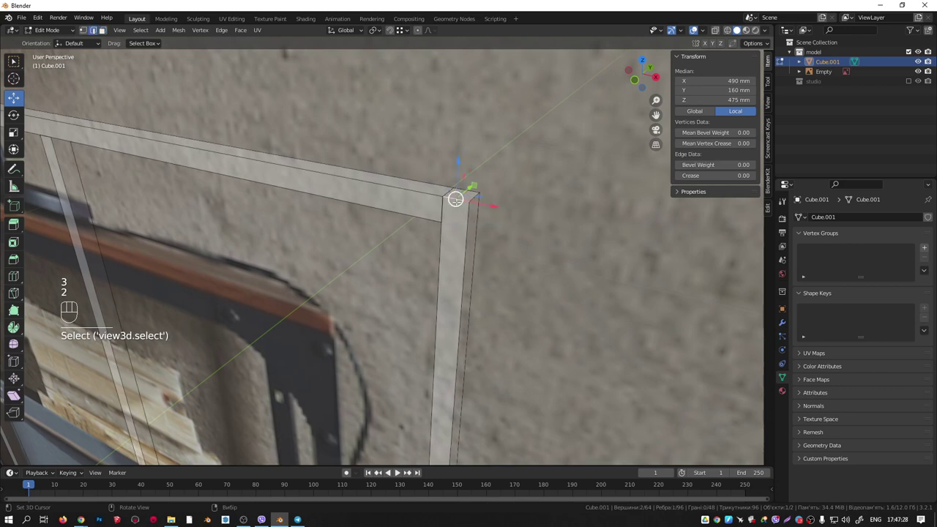
middle_click_drag(455, 199, 466, 206)
key("shift+d")
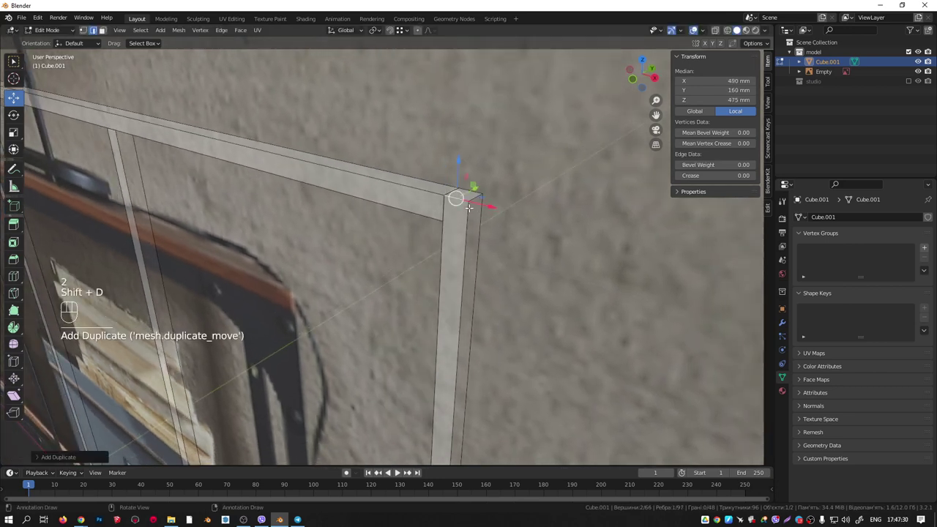
Extrude the duplicated edge 20 mm down along Z and extend the resulting face along Y to the front post as the right top side rail.
key("e")
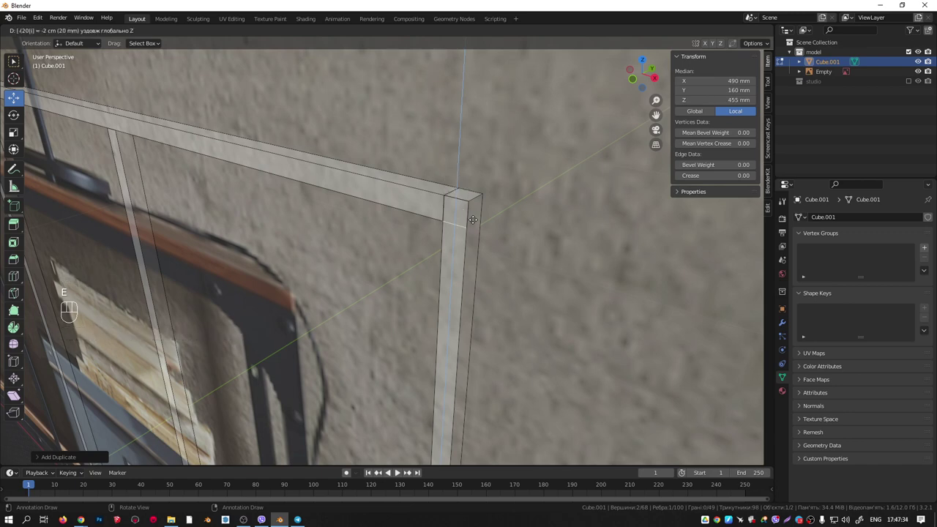
left_click(473, 220)
key("ctrl+KP_Add")
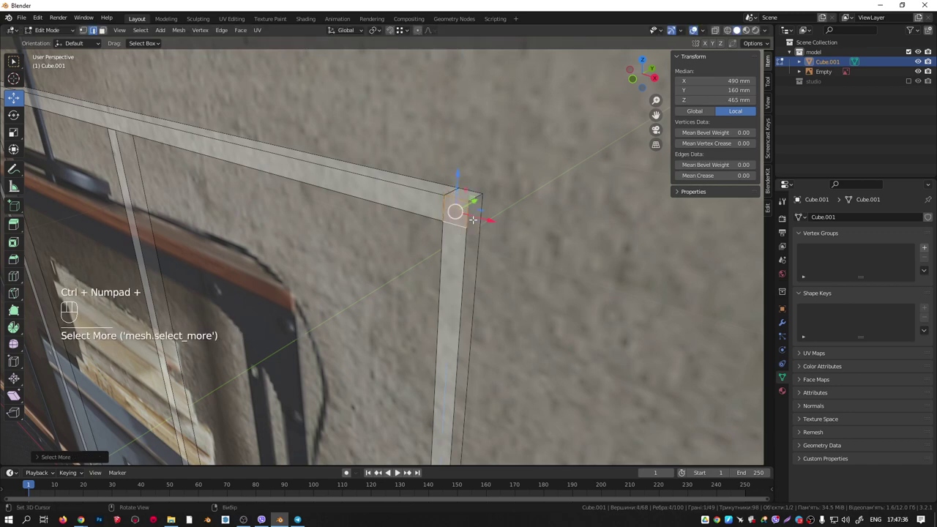
middle_click_drag(473, 220, 468, 223)
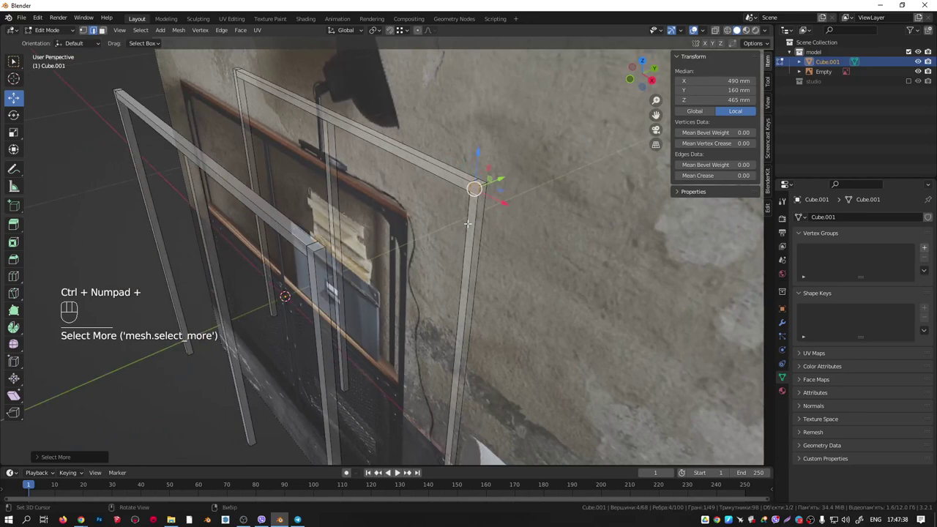
key("e")
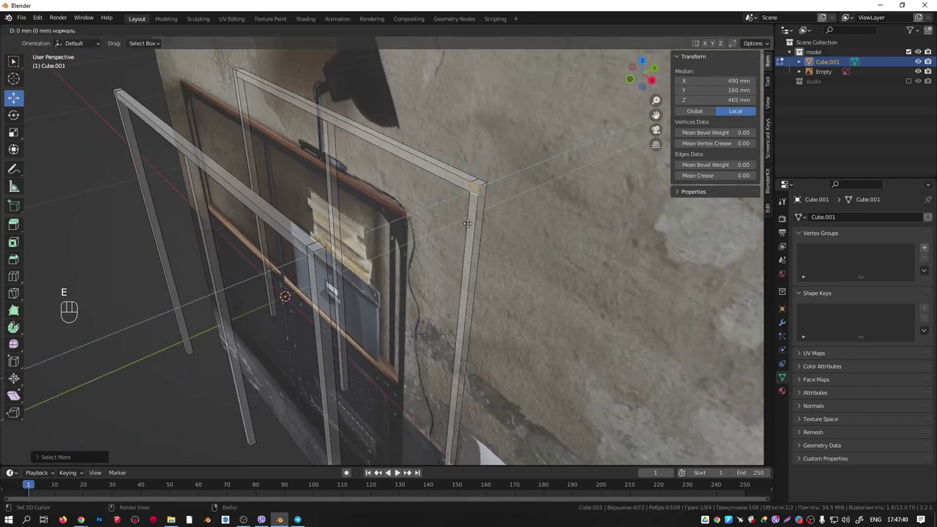
key("y")
left_click(316, 239)
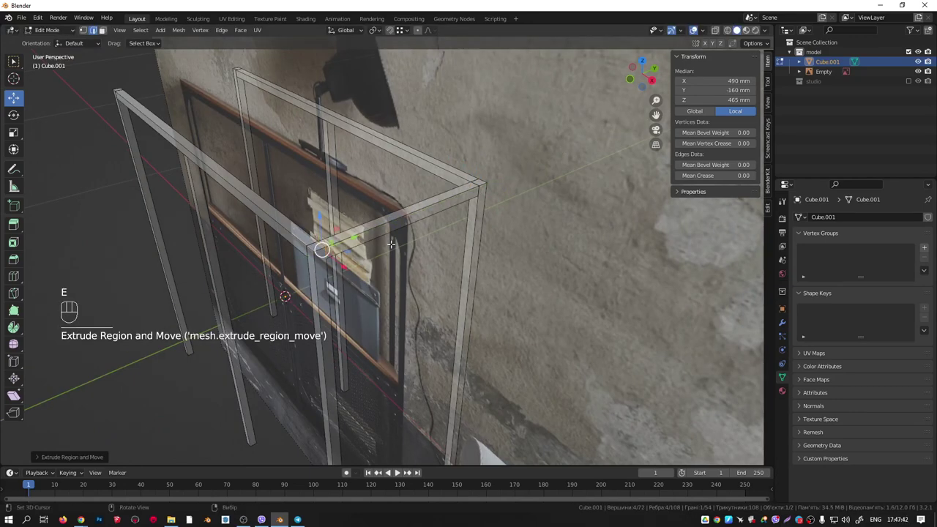
middle_click_drag(317, 244, 570, 281)
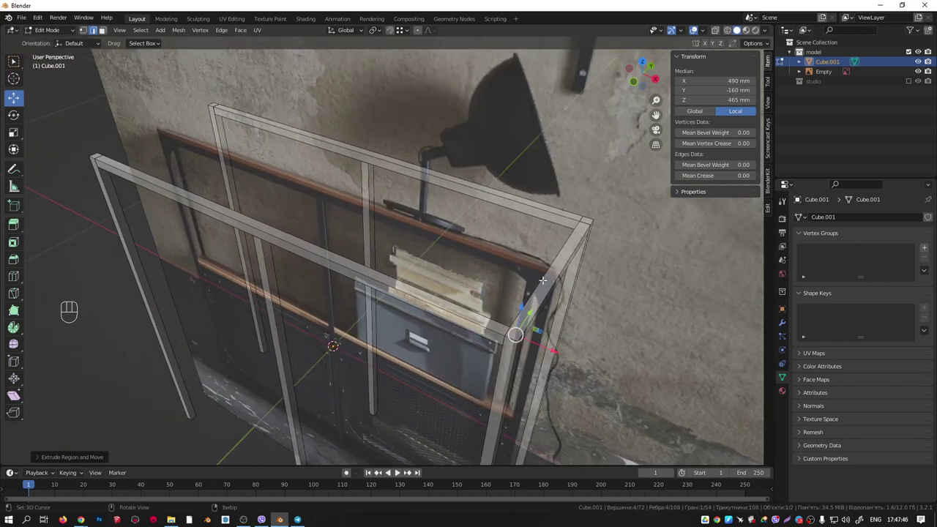
Select the whole right top side rail and duplicate it along X to the left posts at X -490 mm.
key("ctrl+KP_Add")
key("ctrl+KP_Add")
key("ctrl+KP_Add")
middle_click_drag(543, 281, 583, 314)
left_click_drag(581, 275, 456, 281)
key("ctrl+z")
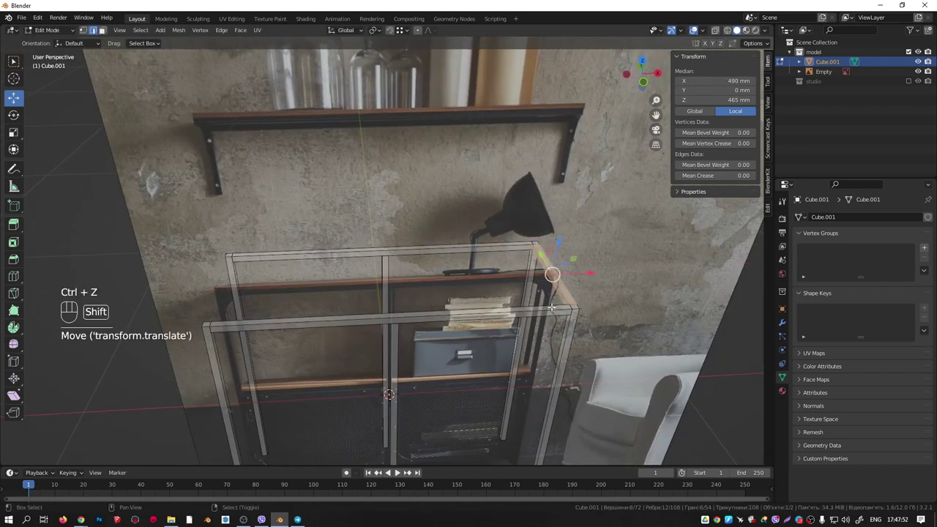
key("shift+d")
key("x")
left_click(225, 253)
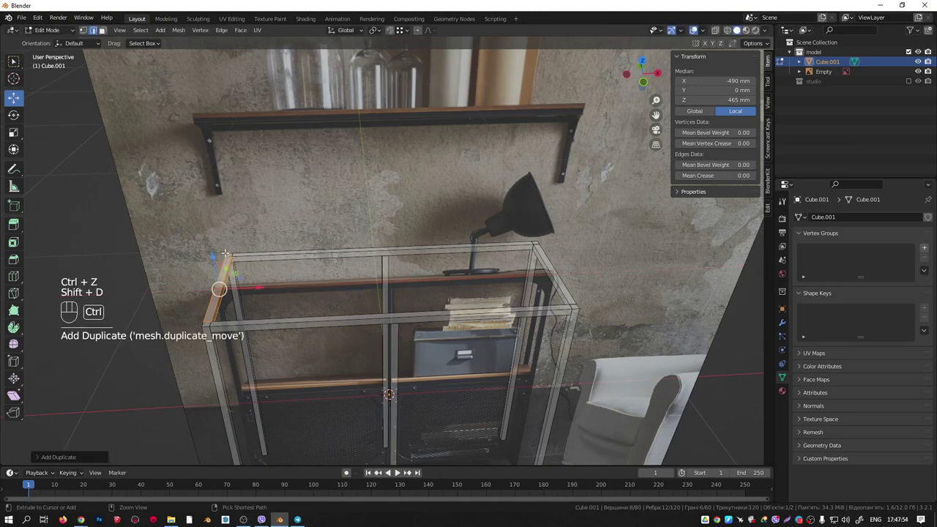
Examine the top side rails, corner joints and middle posts from several angles against the photo reference.
middle_click_drag(224, 253, 325, 315)
scroll(330, 315, "up", 4)
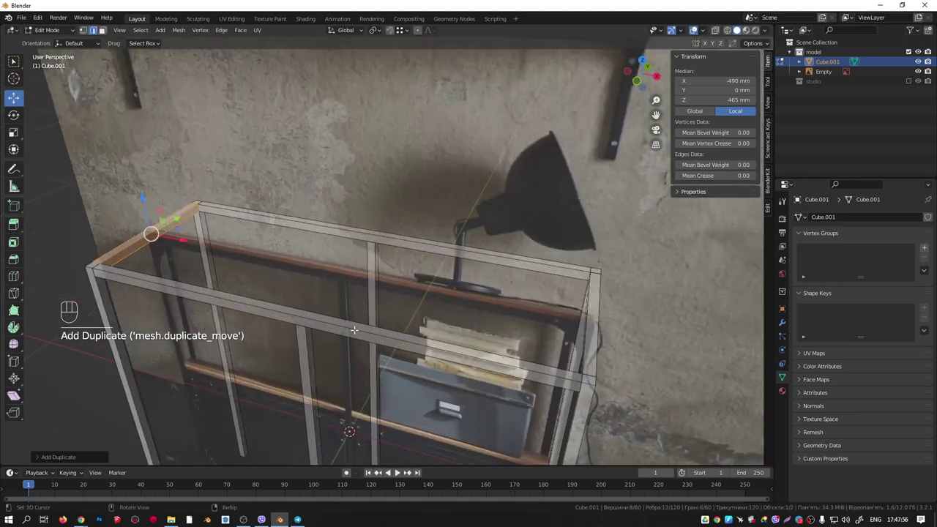
middle_click_drag(355, 343, 369, 322)
middle_click_drag(369, 322, 425, 356, "shift")
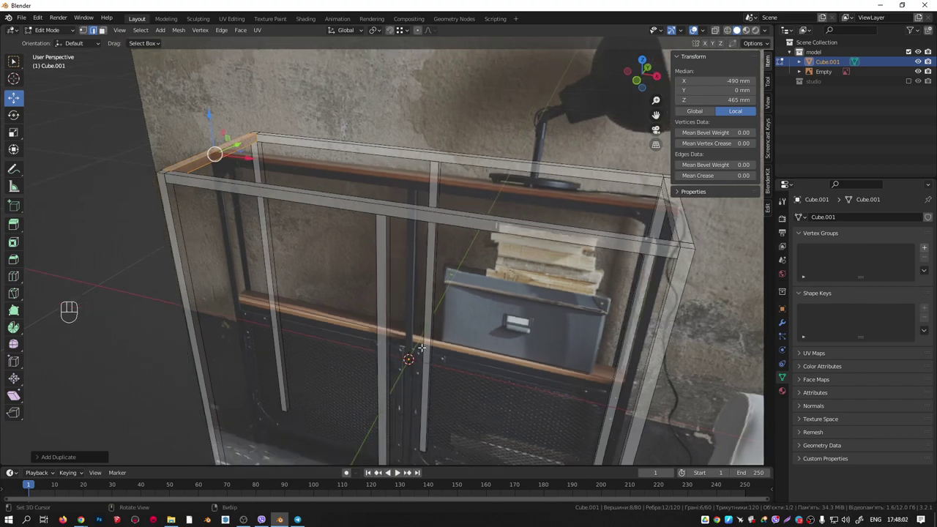
middle_click_drag(421, 349, 460, 272)
scroll(428, 291, "up", 4)
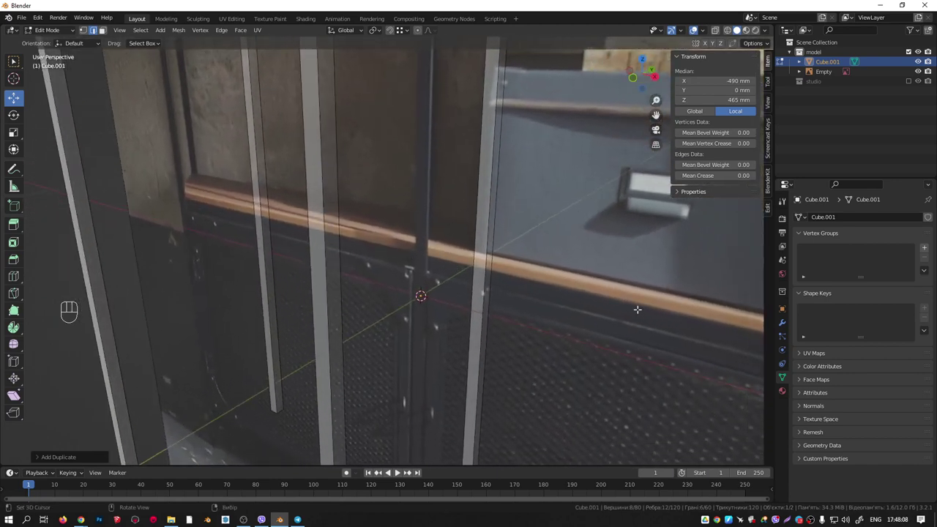
middle_click_drag(375, 267, 343, 335)
scroll(344, 334, "down", 3)
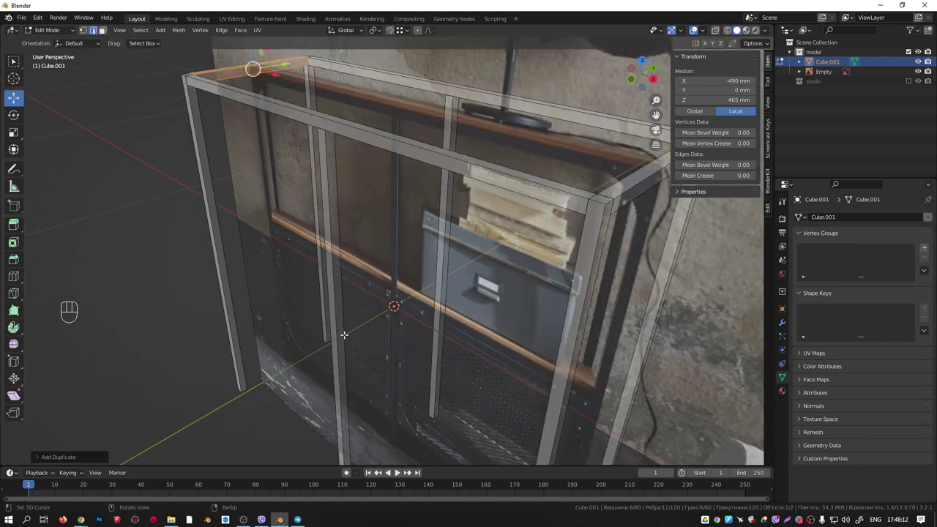
middle_click_drag(345, 335, 435, 319)
Select both top side rails and, in front view, duplicate them about 419 mm down along Z to the middle shelf level.
left_click(581, 189)
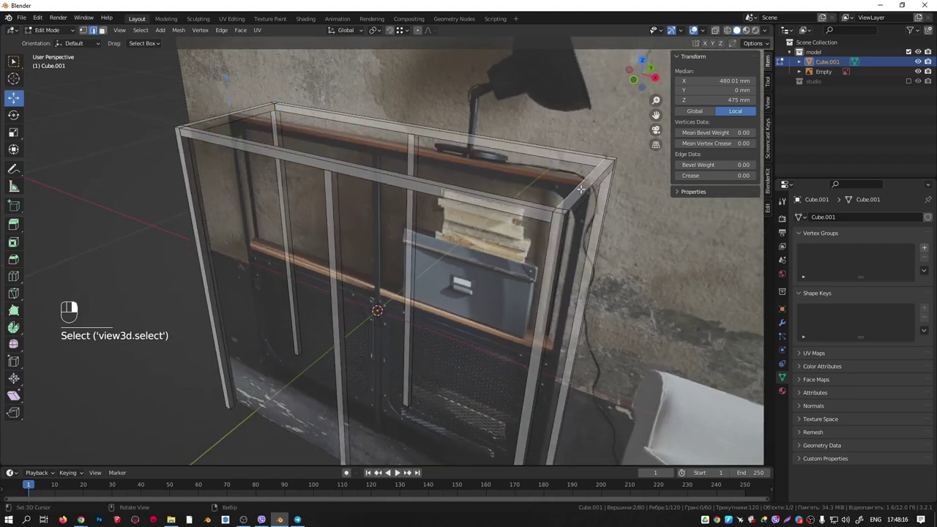
key("l")
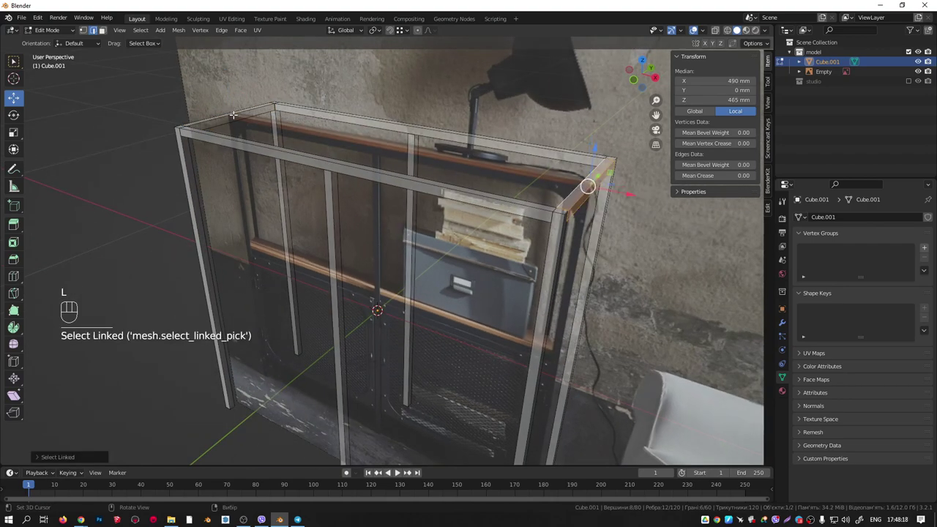
key("l")
key("KP_1")
scroll(462, 202, "down", 2)
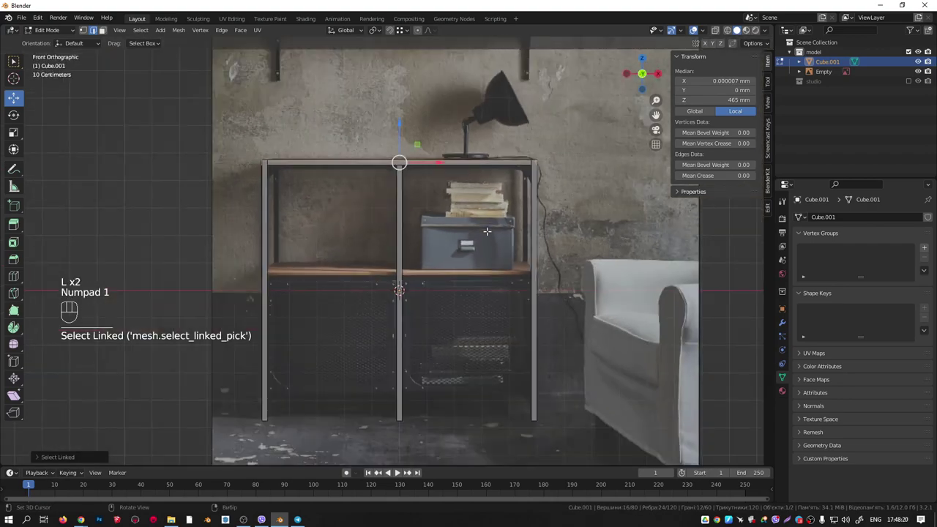
middle_click_drag(488, 231, 540, 205, "shift")
scroll(488, 182, "up", 3)
key("shift")
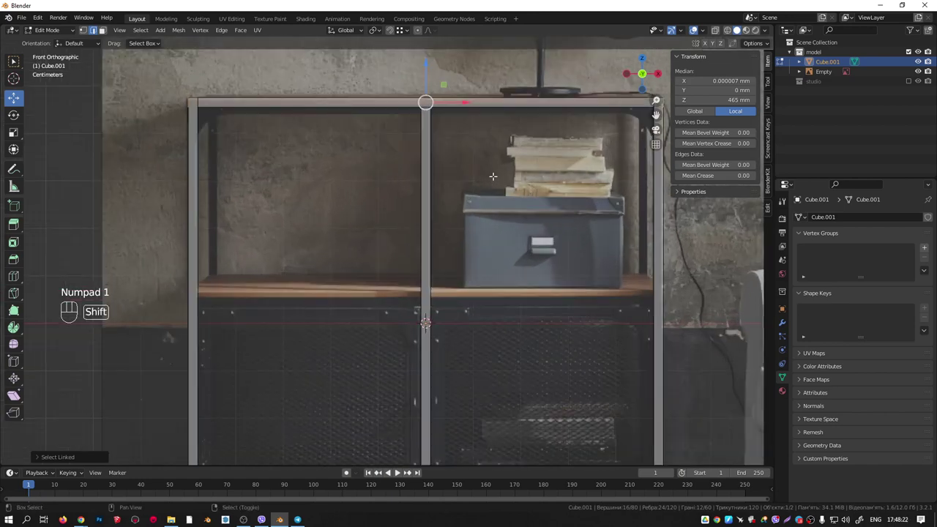
key("shift+d")
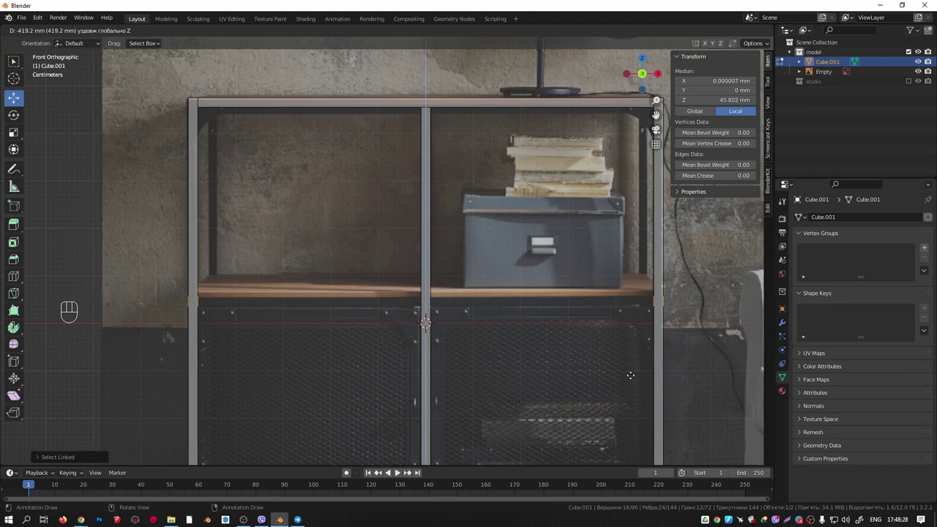
left_click(631, 375)
Duplicate the front inner vertical edge of the left shelf-level side rail in place, extrude it 20 mm along Y and select the resulting face.
middle_click_drag(380, 255, 306, 294)
key("shift")
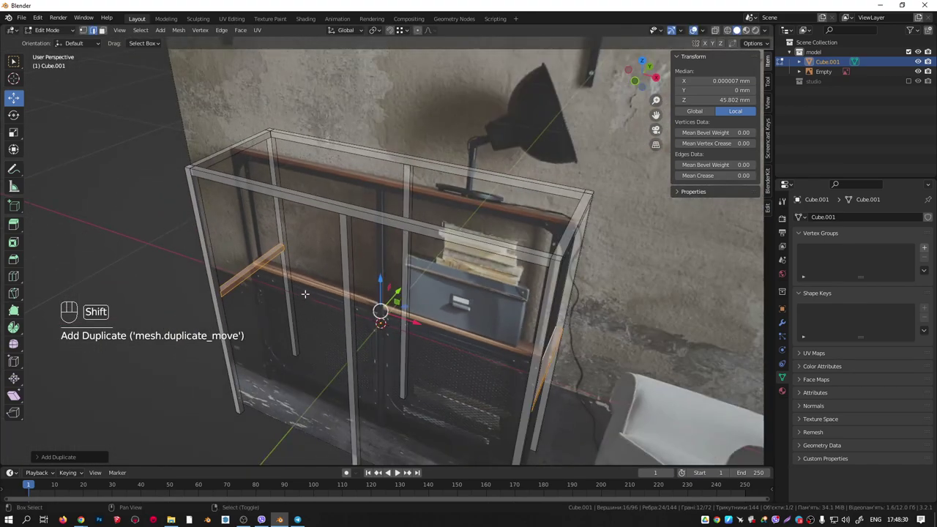
scroll(305, 294, "up", 5)
left_click(278, 260)
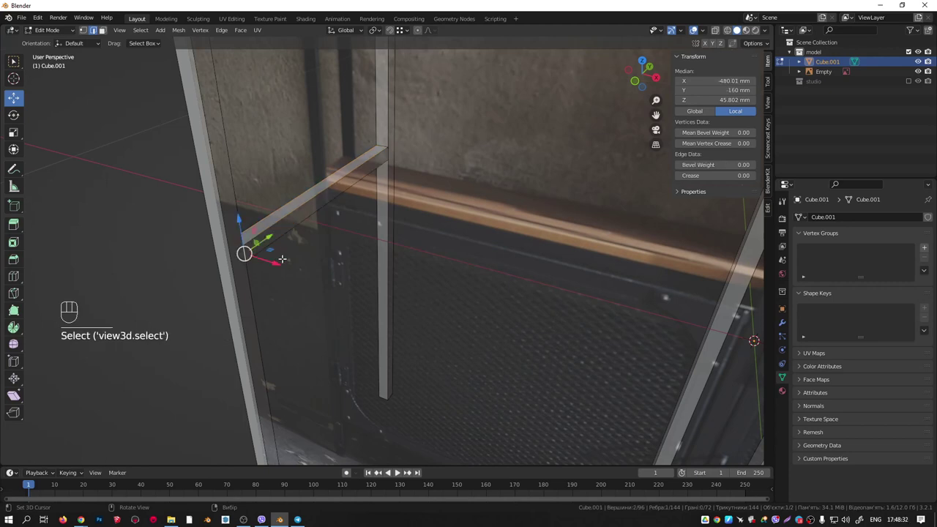
key("shift+d")
right_click(301, 253)
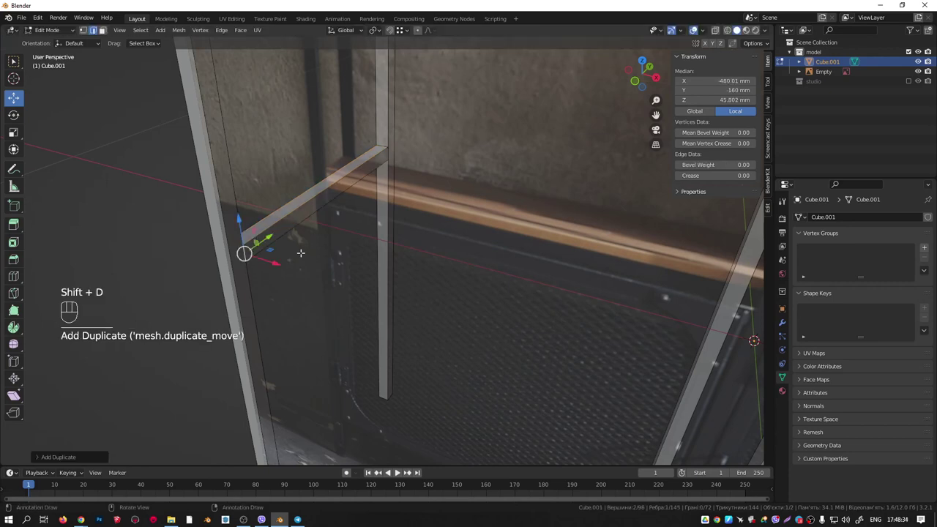
type("e")
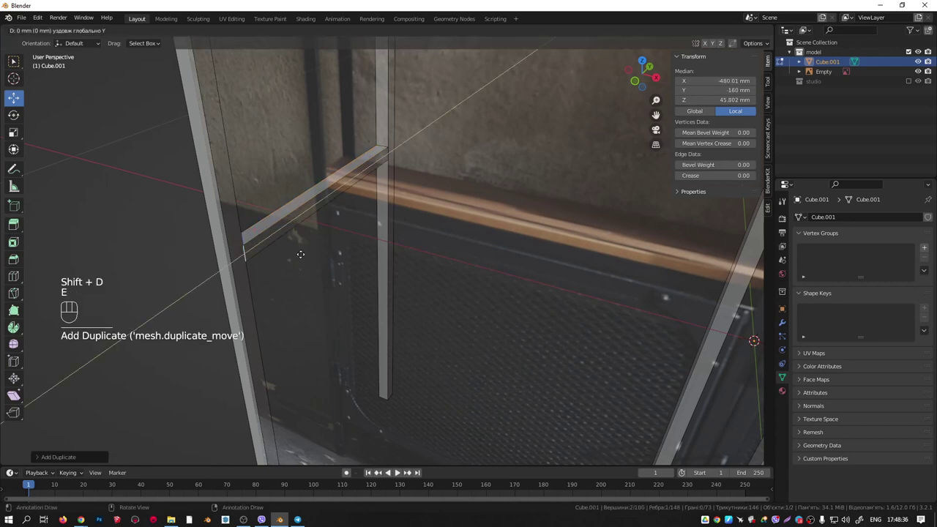
type("20")
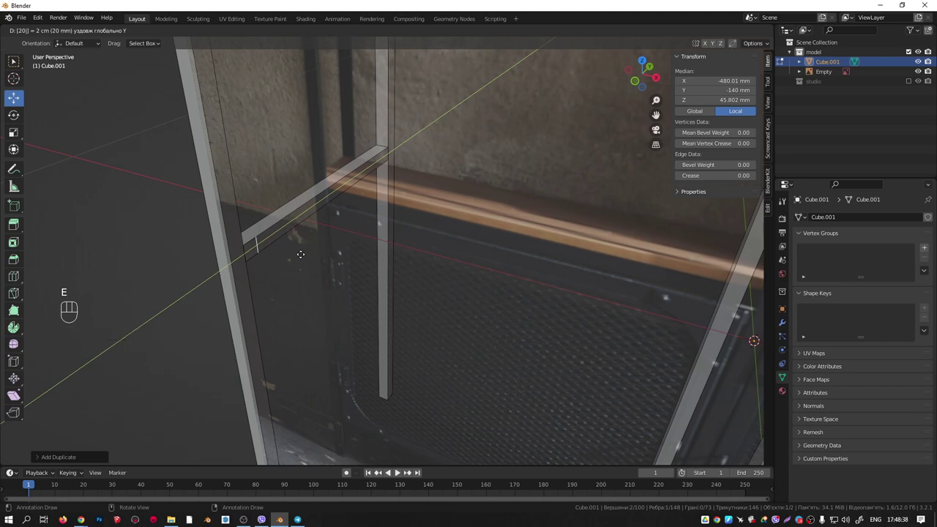
left_click(300, 254)
key("ctrl+KP_Add")
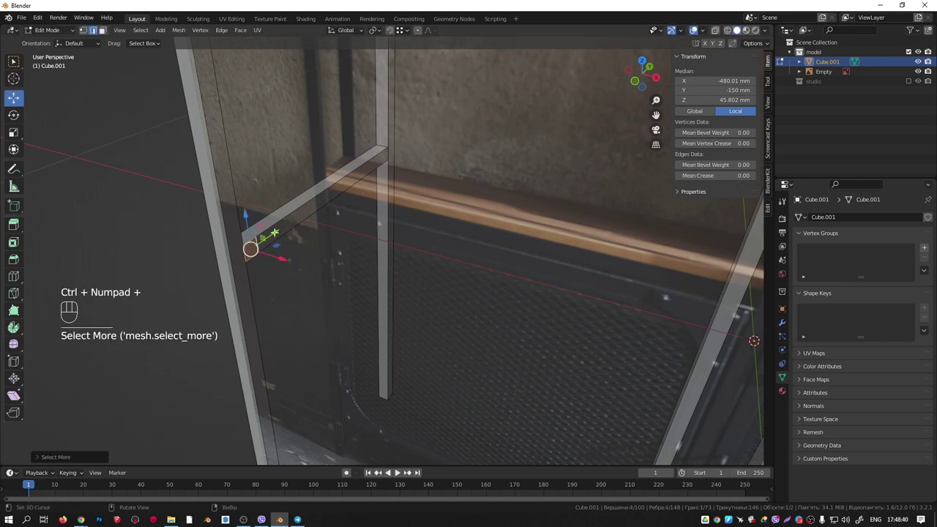
Extrude the new 20 mm face 960 mm along X to the right side rail, forming a long shelf-level rail.
middle_click_drag(302, 255, 318, 298)
key("e")
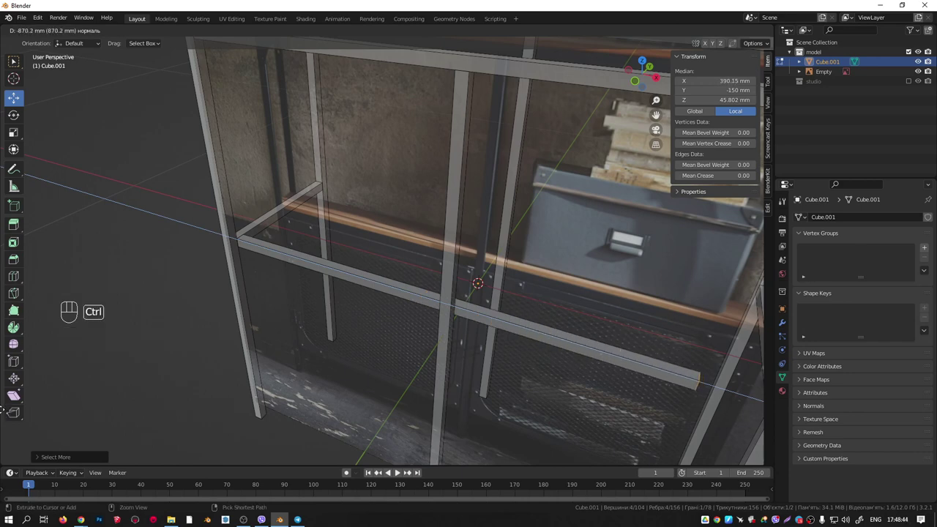
left_click(659, 374)
middle_click_drag(659, 373, 440, 317, "shift")
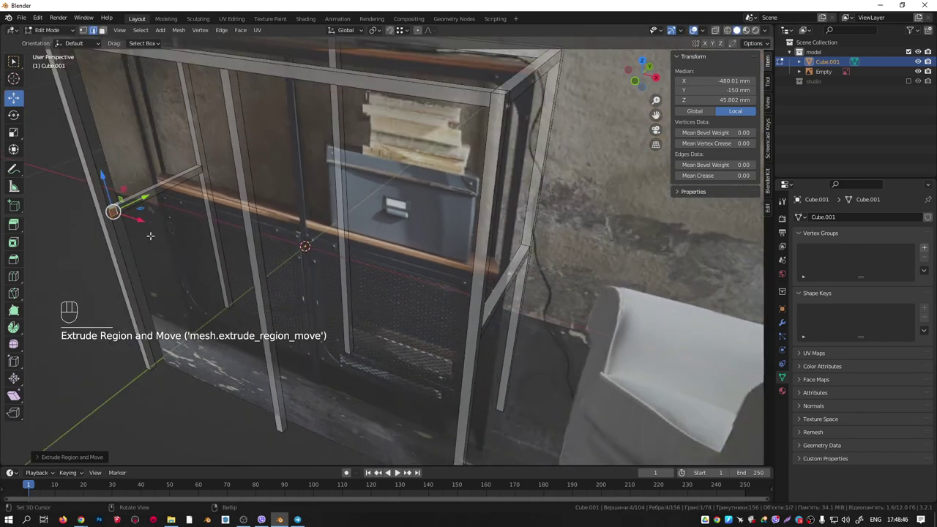
key("e")
key("ctrl")
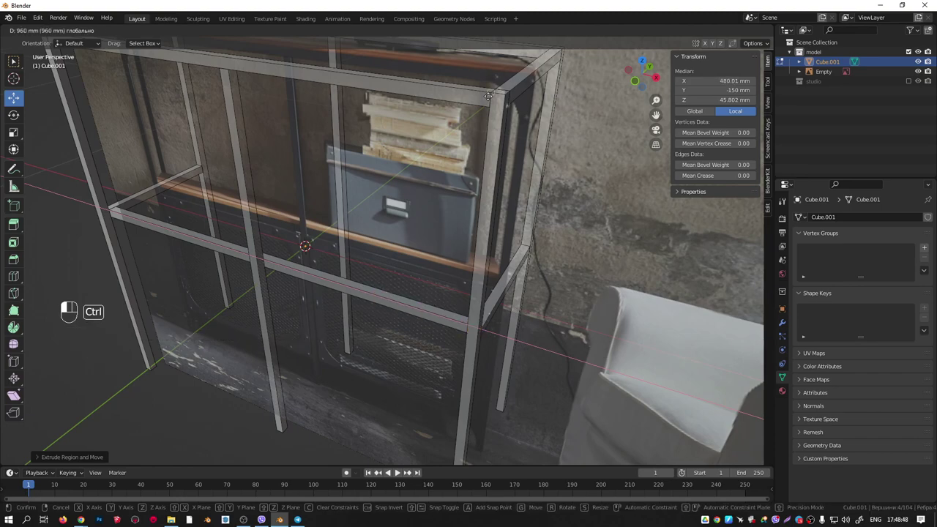
left_click_drag(492, 97, 493, 94, "ctrl")
Select the entire long shelf-level rail and move it back along Y to the rear posts at Y 150 mm.
middle_click_drag(372, 303, 323, 323)
key("ctrl+KP_Add")
left_click_drag(331, 230, 450, 308)
scroll(370, 215, "up", 6)
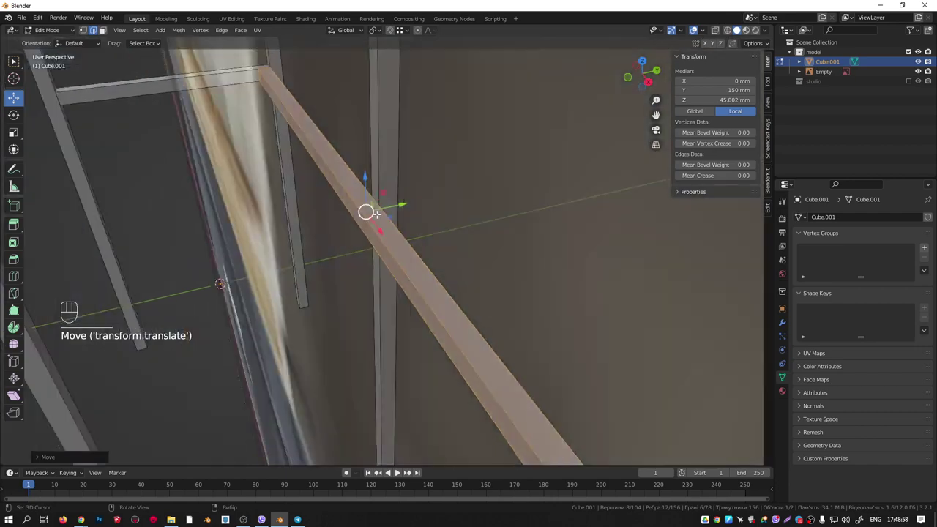
scroll(371, 214, "down", 3)
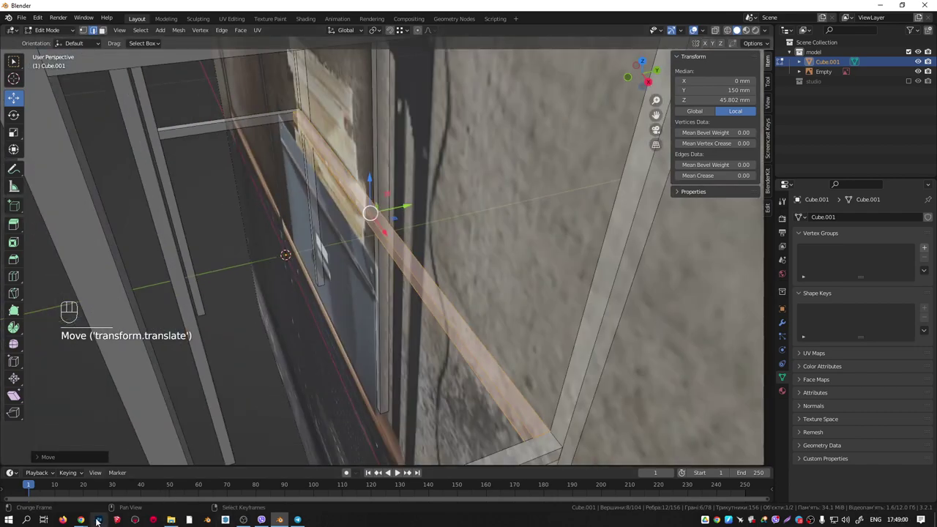
Examine the FJÄLLBO shelf's photos and dimension drawing on the IKEA product page in Chrome, and return to the Blender model.
mouse_move(81, 520)
left_click(158, 480)
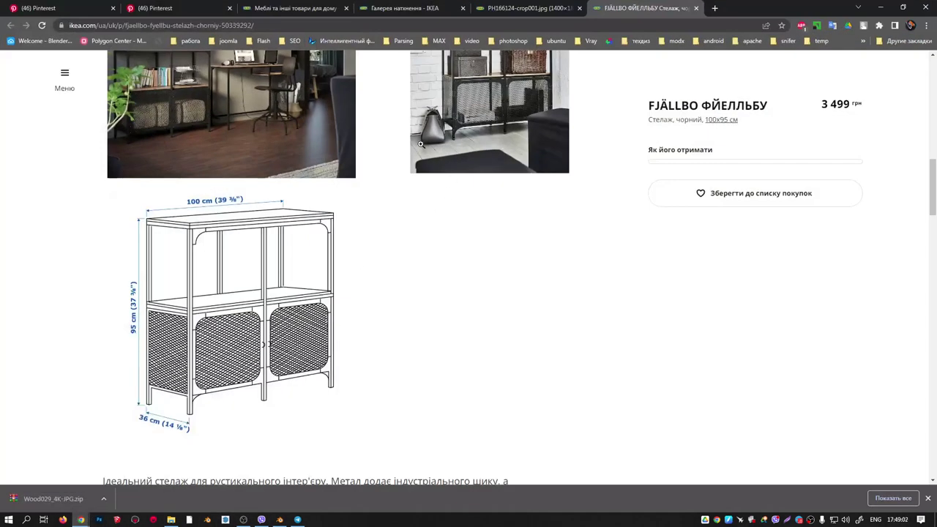
left_click(249, 103)
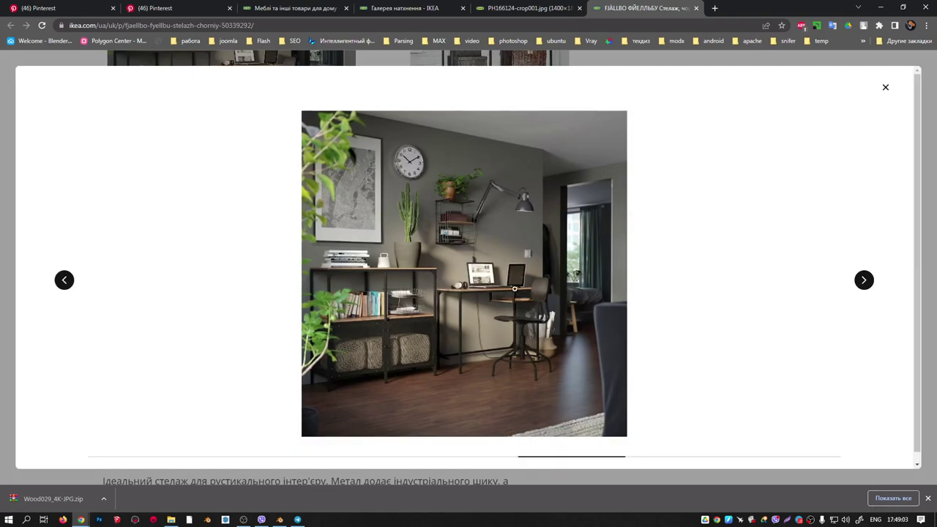
left_click(867, 286)
left_click(867, 287)
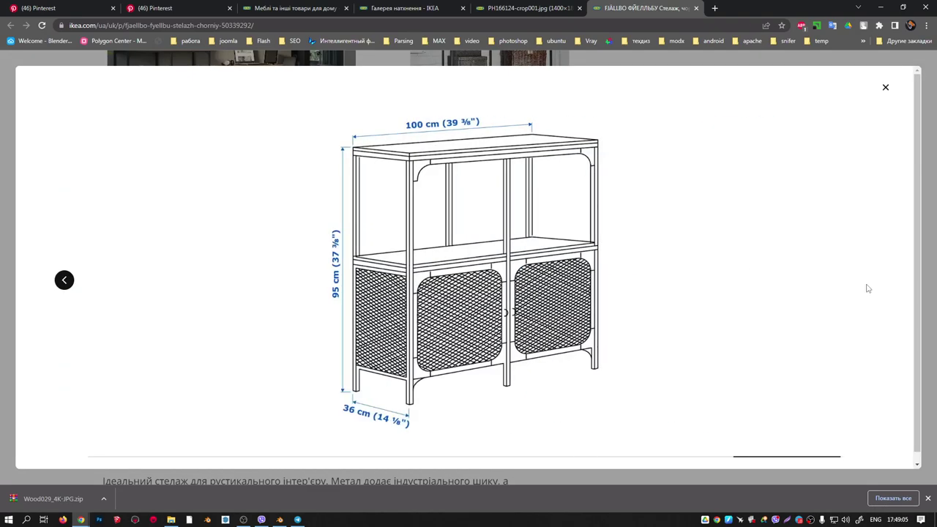
left_click(64, 280)
left_click(66, 281)
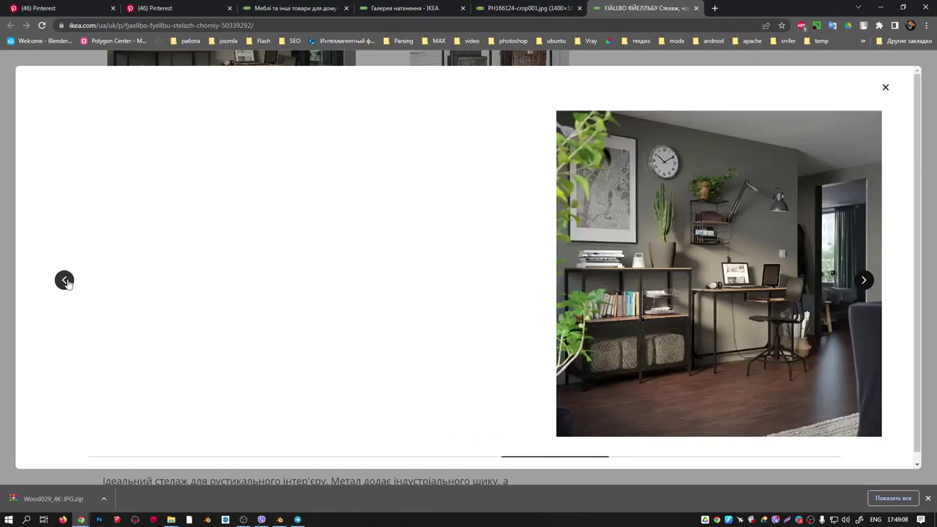
left_click(64, 281)
left_click(65, 282)
left_click(64, 281)
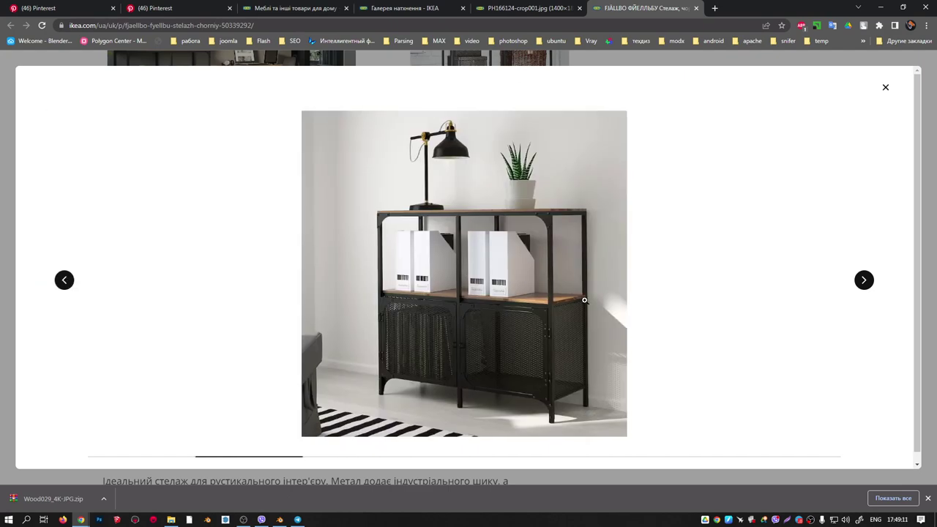
left_click(65, 280)
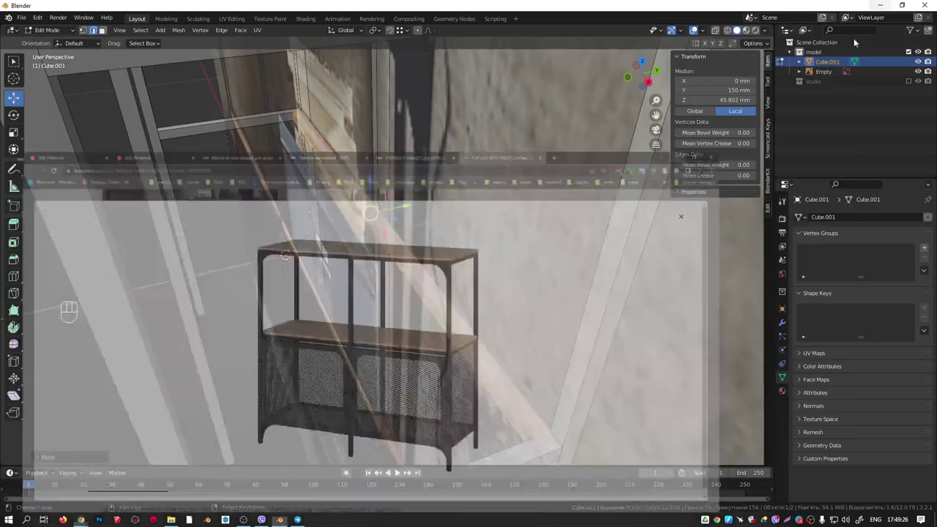
middle_click_drag(411, 241, 420, 277)
scroll(428, 259, "down", 2)
scroll(397, 257, "up", 4)
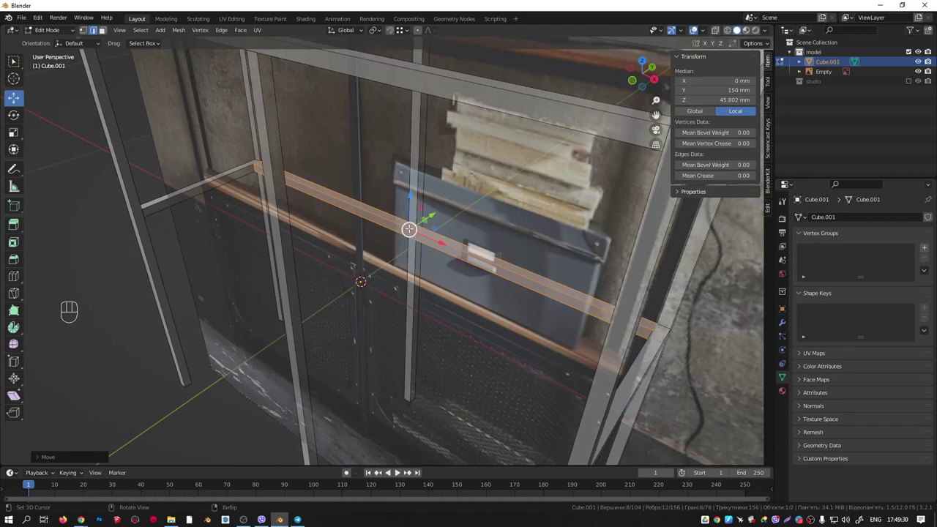
Duplicate the rear shelf-level rail along Y to the front posts at Y -150 mm.
scroll(410, 230, "down", 5)
key("shift+d")
key("y")
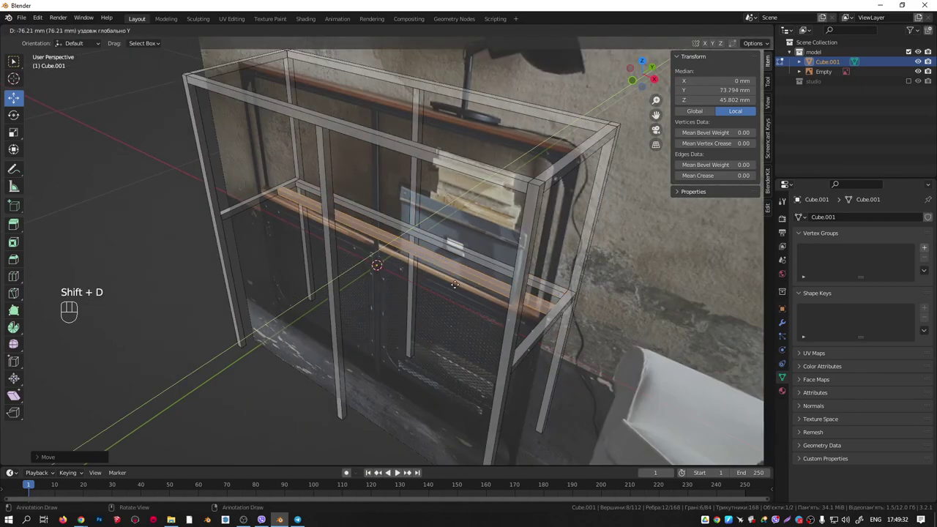
left_click(265, 224)
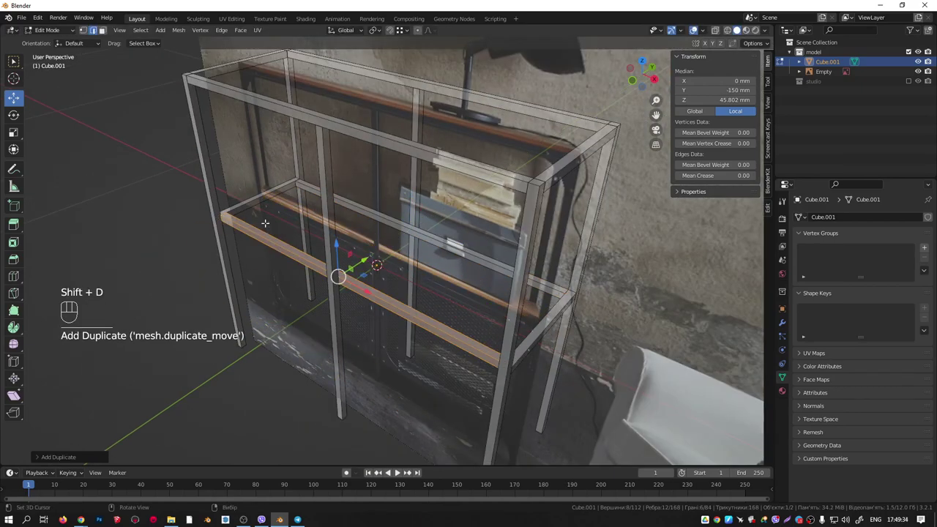
middle_click_drag(265, 223, 343, 212)
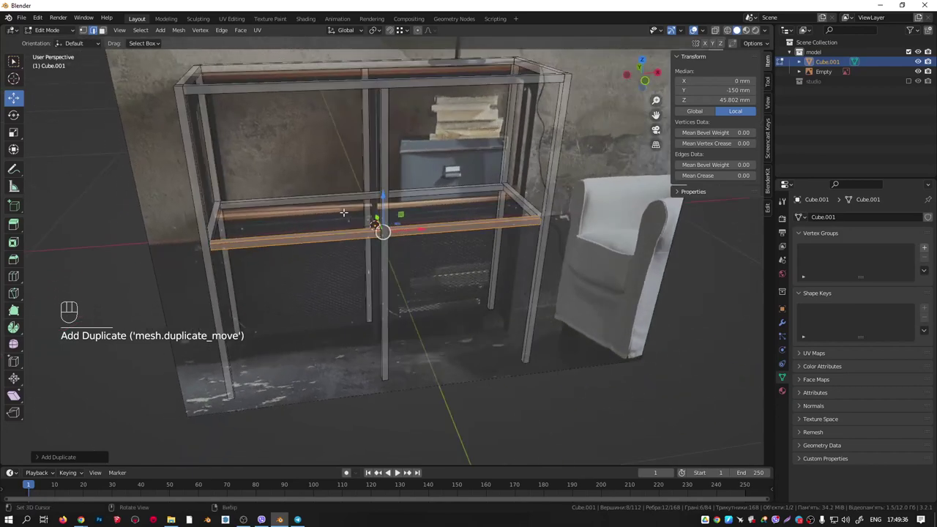
Compare the frame from the front with the reference image and examine the FJÄLLBO product photo in Chrome, returning to Blender.
key("KP_1")
scroll(318, 378, "up", 2)
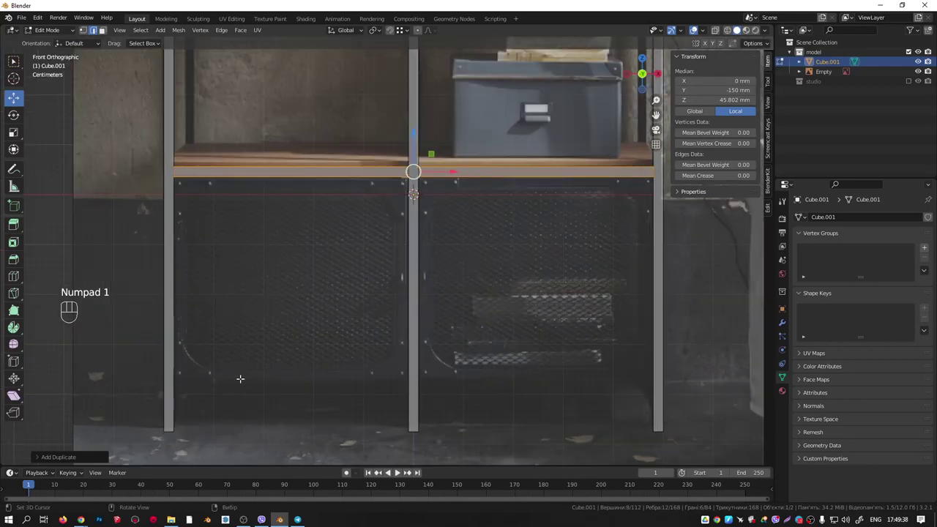
scroll(232, 381, "down", 2)
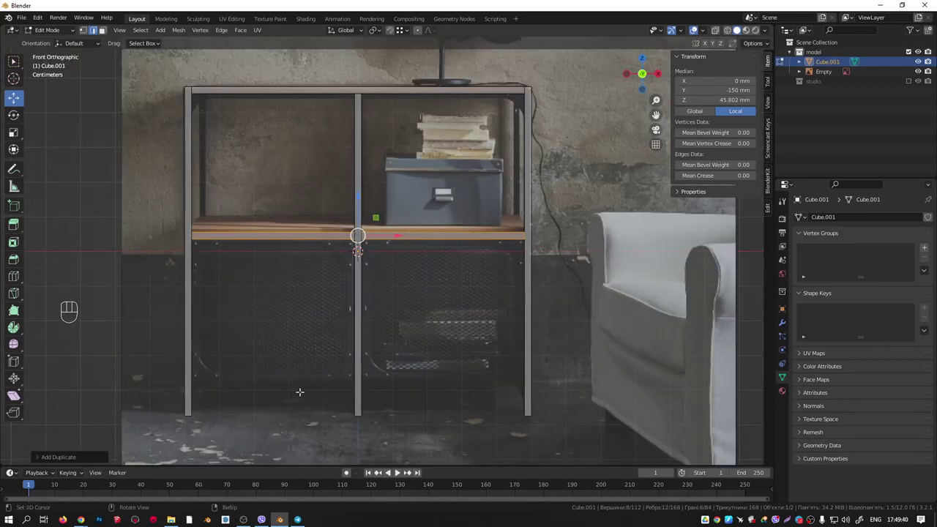
mouse_move(87, 521)
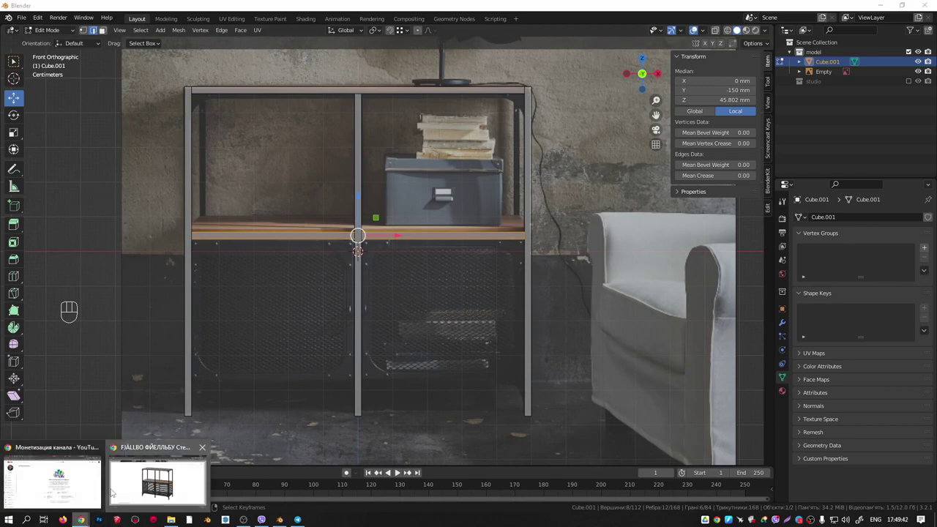
left_click(157, 481)
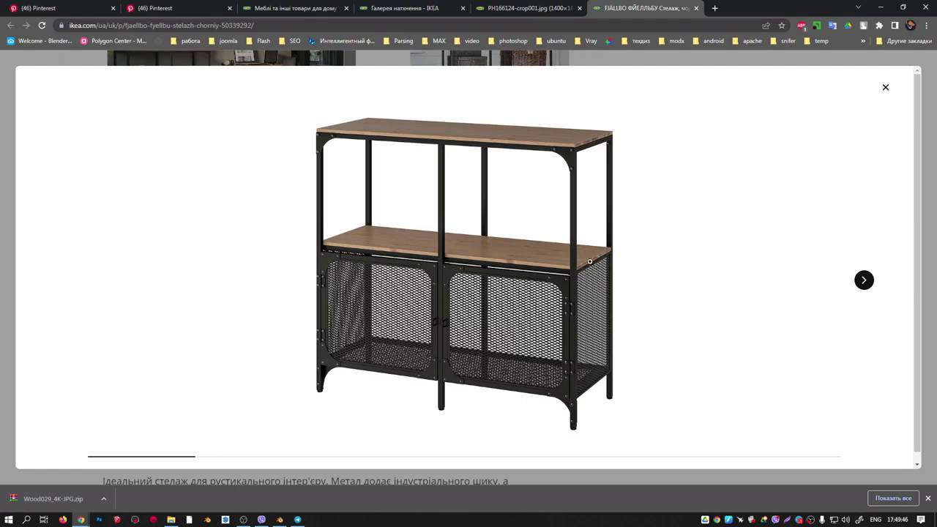
left_click(881, 8)
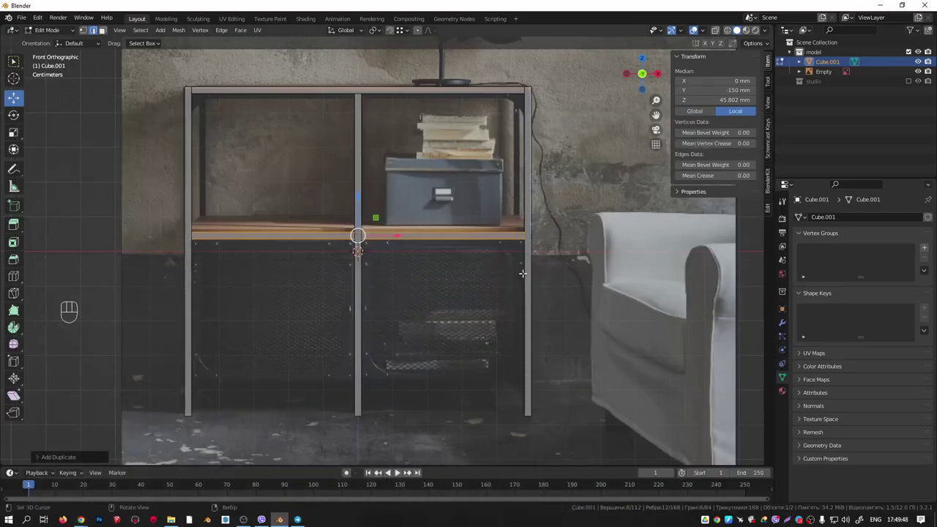
middle_click_drag(416, 259, 308, 311)
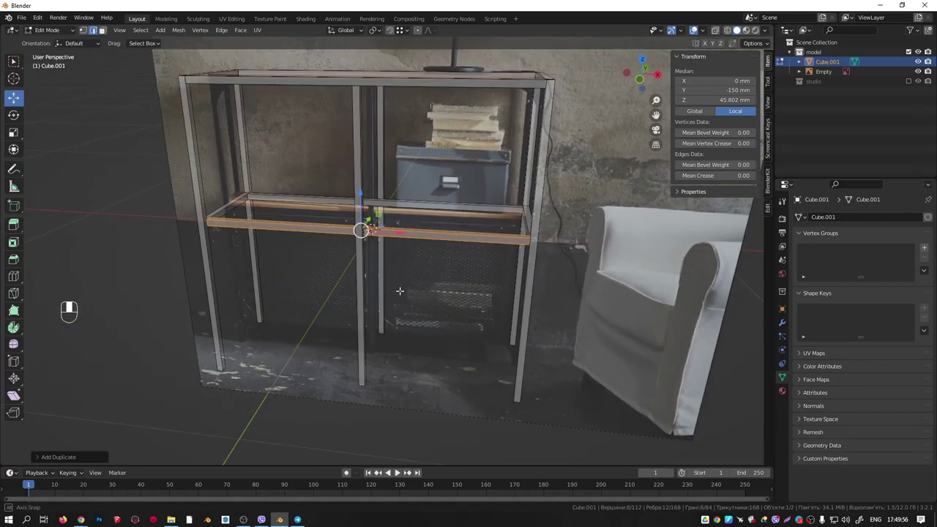
mouse_move(83, 520)
left_click(160, 482)
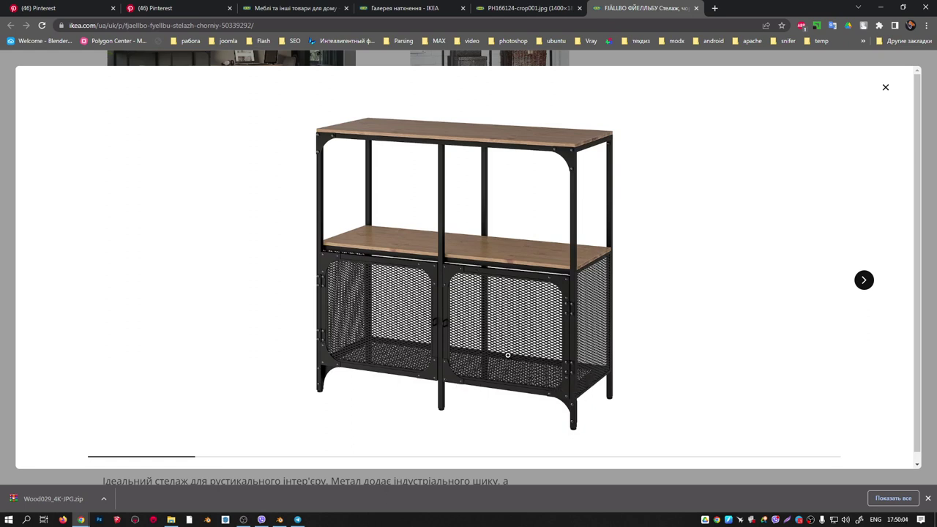
left_click(881, 7)
Select all four shelf-level rails and duplicate them straight down to the doors' lower edge in the reference, at about Z -357 mm.
middle_click_drag(626, 205, 435, 225)
middle_click_drag(300, 188, 314, 202, "shift")
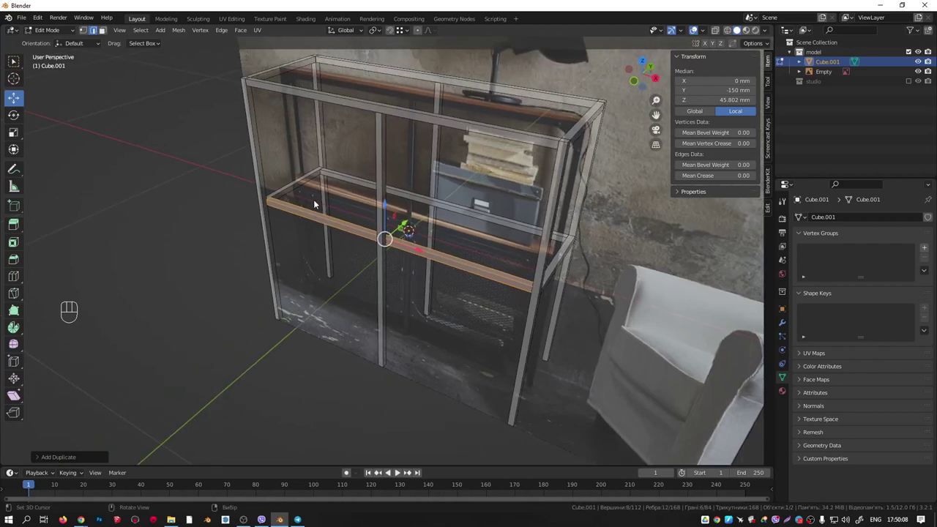
key("l")
key("l")
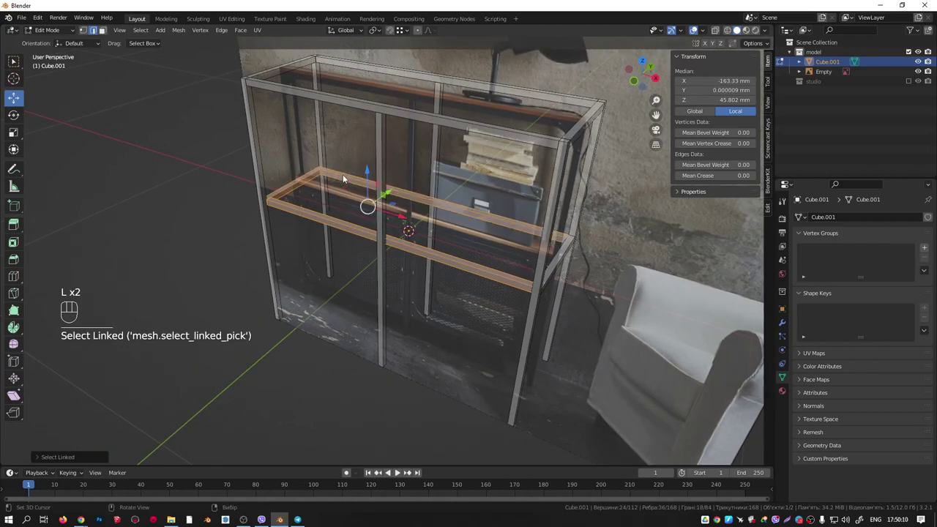
key("l")
key("KP_1")
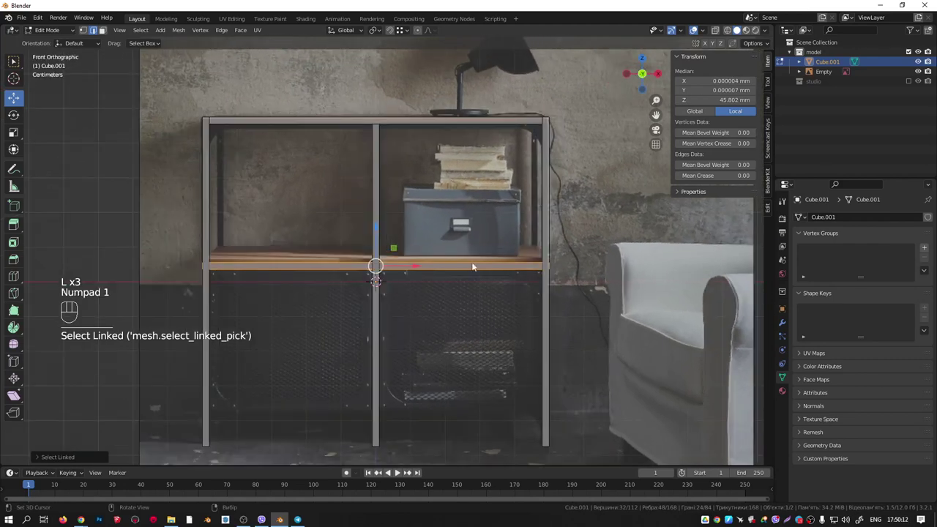
middle_click_drag(379, 285, 456, 221, "shift")
scroll(481, 211, "up", 2)
scroll(481, 211, "up", 1)
key("shift+d")
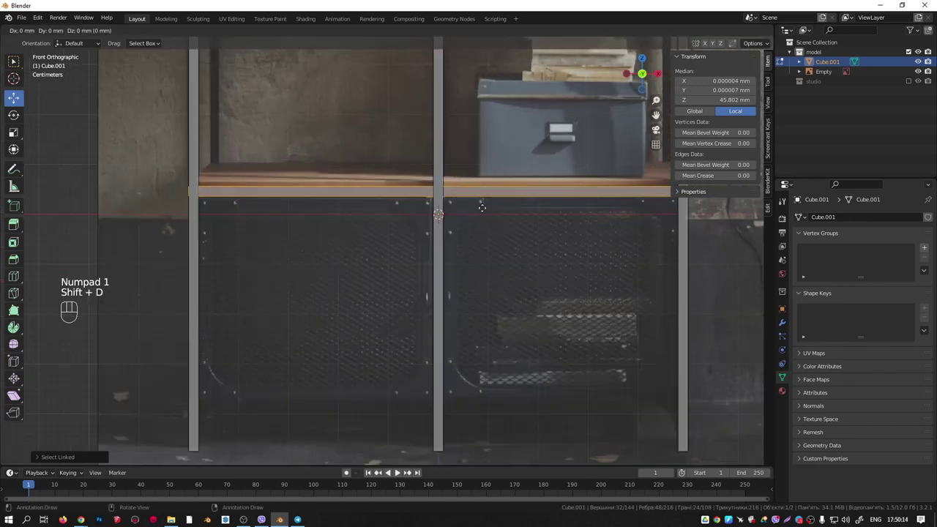
left_click(519, 408)
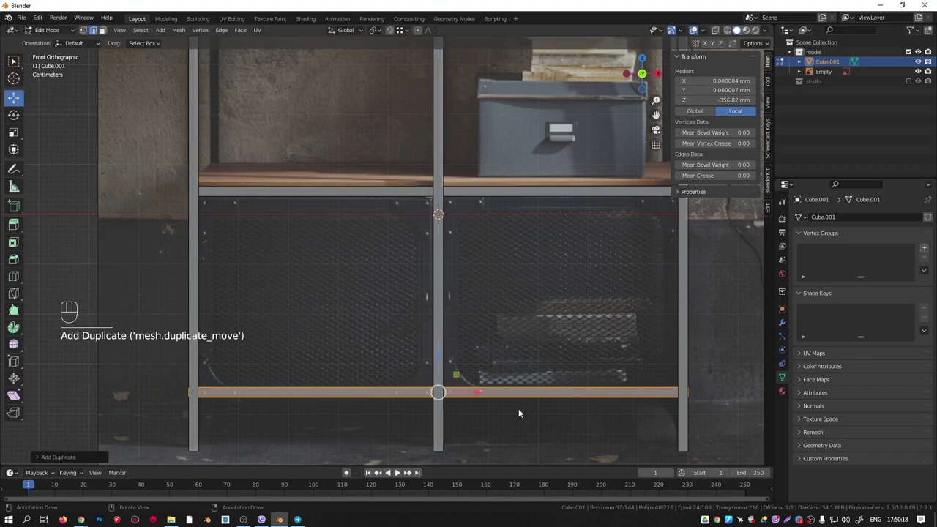
middle_click_drag(518, 409, 366, 321)
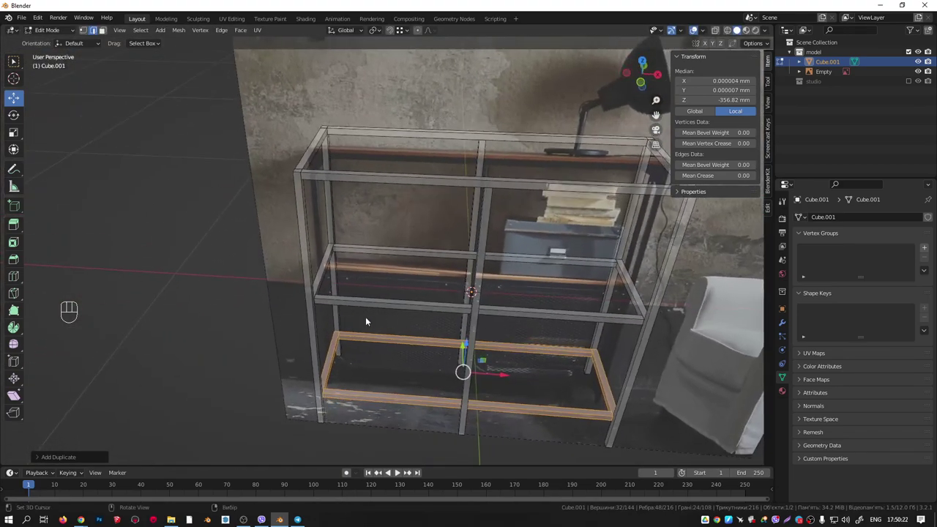
scroll(344, 298, "up", 4)
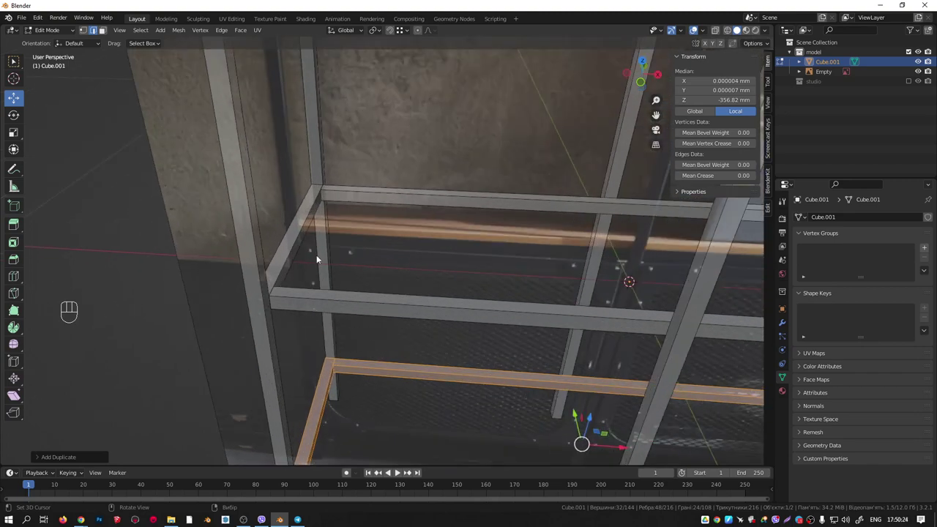
Leave mesh editing and isolate the shelf frame in local view.
middle_click_drag(600, 259, 415, 244)
key("Tab")
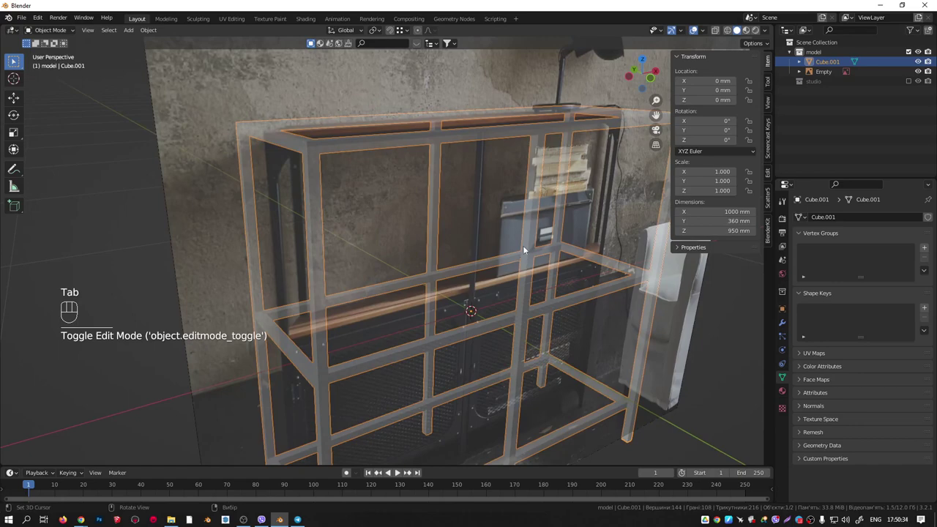
key("KP_Divide")
scroll(495, 93, "up", 5)
middle_click_drag(496, 98, 699, 364)
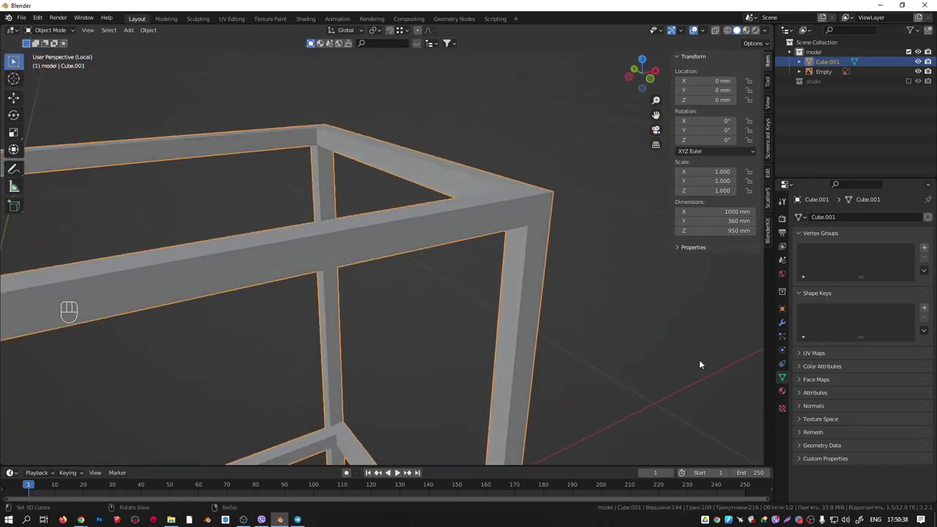
Add a Bevel modifier to the frame with an amount of 2 mm and 3 segments.
left_click(782, 322)
left_click(836, 217)
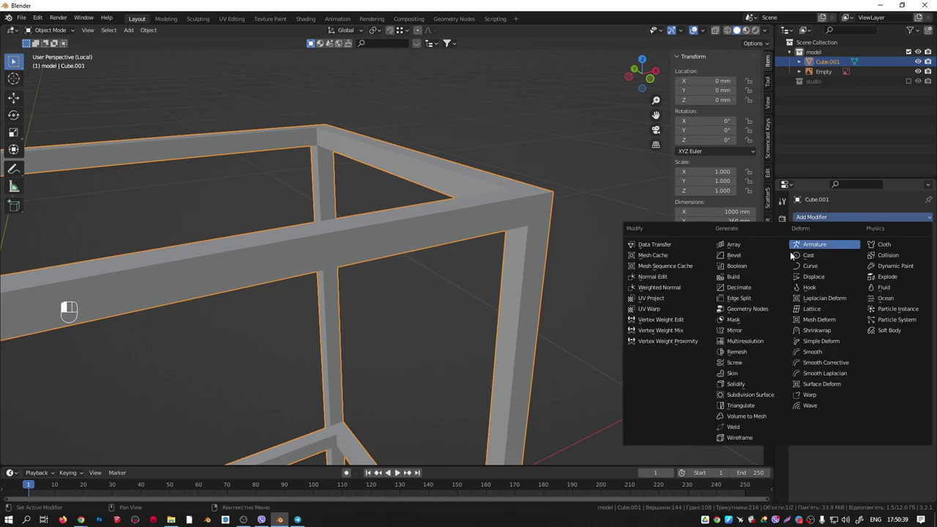
left_click(738, 256)
middle_click_drag(523, 210, 793, 322)
left_click(884, 296)
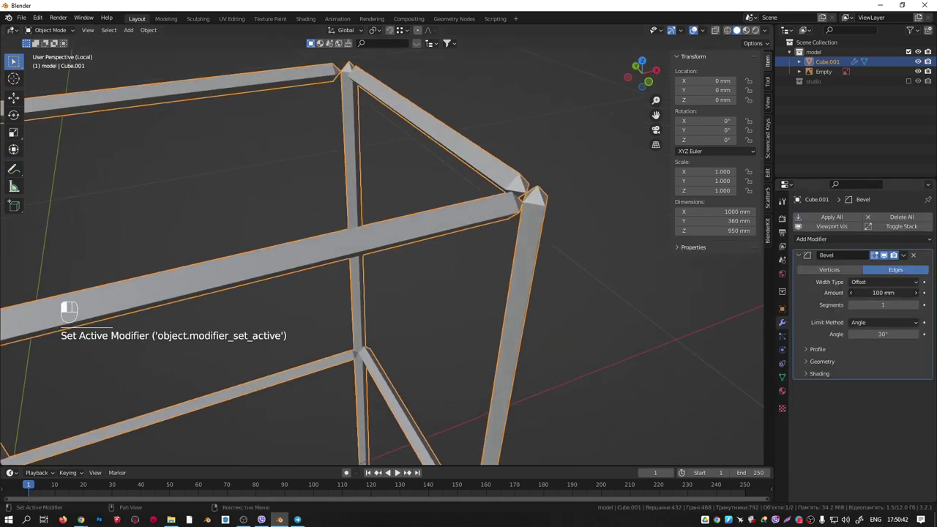
type("2")
key("Return")
middle_click_drag(513, 234, 561, 238)
left_click(917, 305)
left_click(916, 304)
scroll(437, 205, "down", 5)
scroll(466, 291, "down", 5)
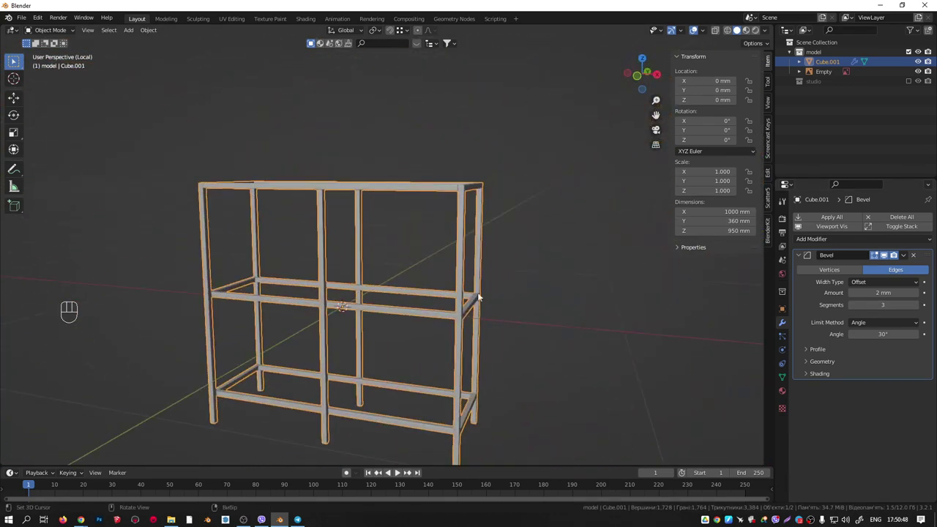
Inspect the bevelled edges and joints of the posts and rails around the whole frame.
scroll(446, 293, "up", 5)
middle_click_drag(444, 293, 531, 316)
scroll(476, 290, "up", 5)
middle_click_drag(482, 286, 428, 274)
scroll(428, 274, "down", 4)
middle_click_drag(312, 273, 585, 150, "shift")
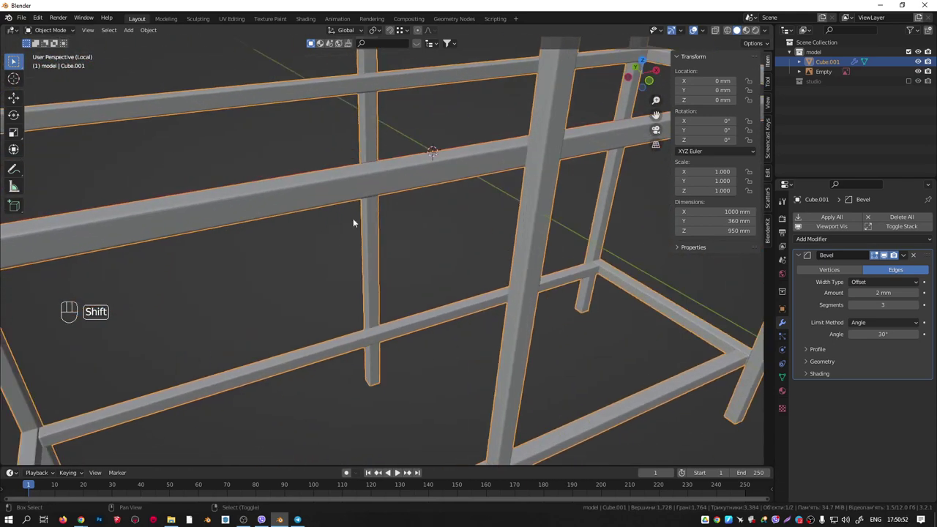
middle_click_drag(271, 219, 414, 215, "shift")
scroll(361, 186, "down", 4)
scroll(413, 219, "down", 8)
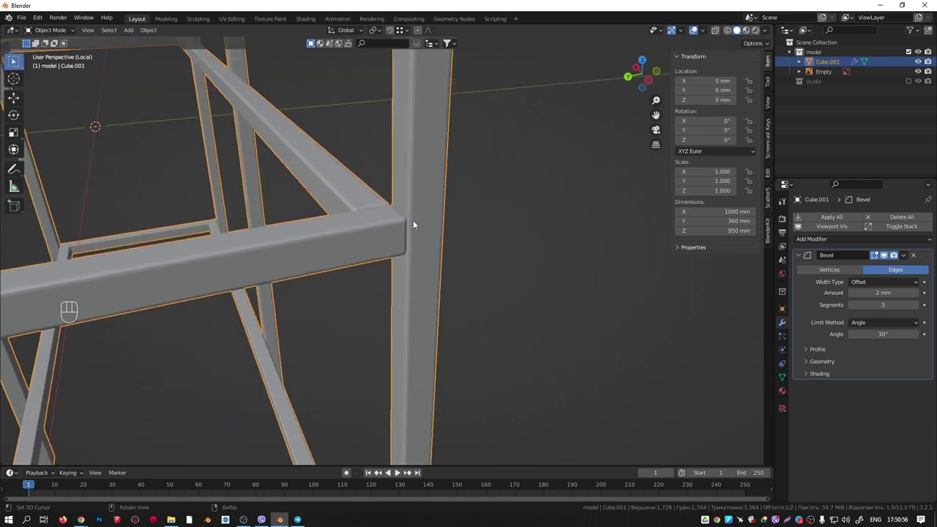
middle_click_drag(434, 263, 349, 293)
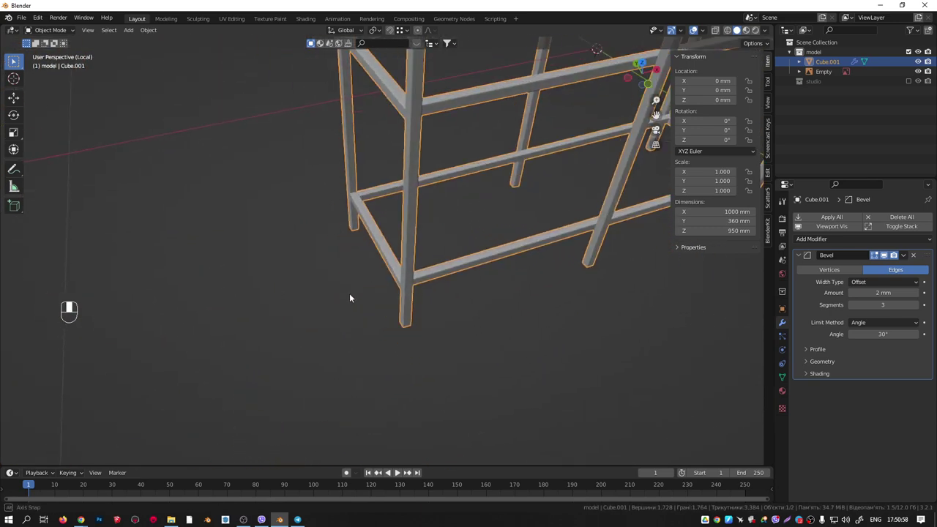
scroll(583, 222, "up", 6)
middle_click_drag(583, 221, 577, 203)
key("KP_1")
middle_click_drag(257, 137, 352, 254, "shift")
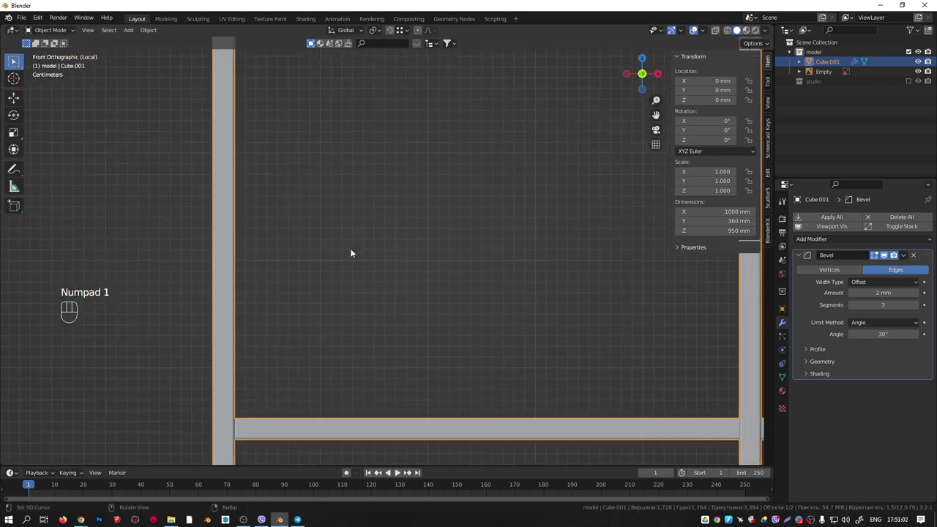
Turn off the Bevel modifier's display in Edit Mode and resume editing the frame mesh with the reference image shown again.
scroll(359, 234, "down", 3)
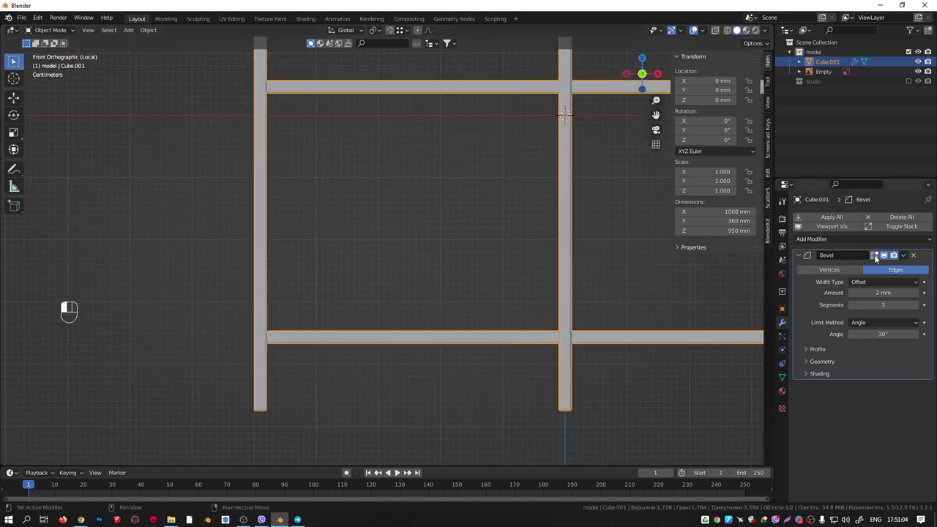
key("Tab")
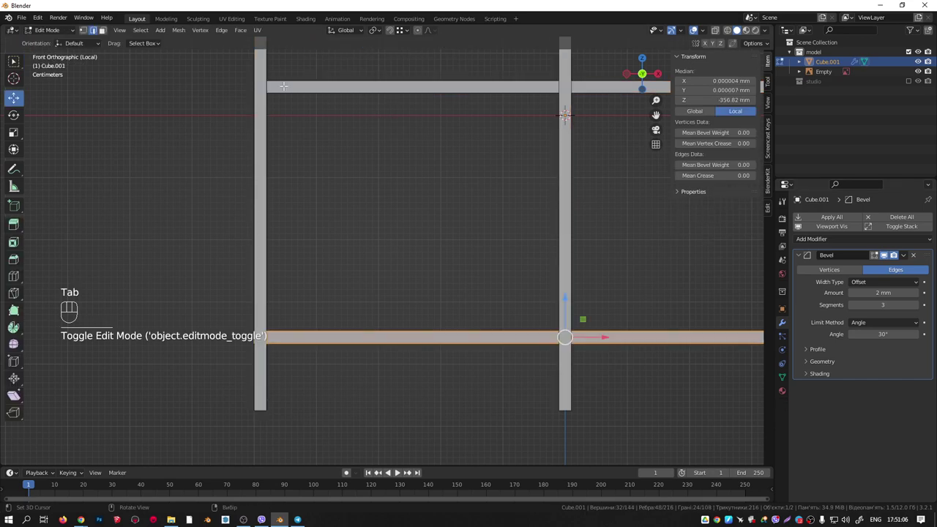
middle_click_drag(285, 96, 378, 245, "shift")
key("KP_1")
key("KP_Divide")
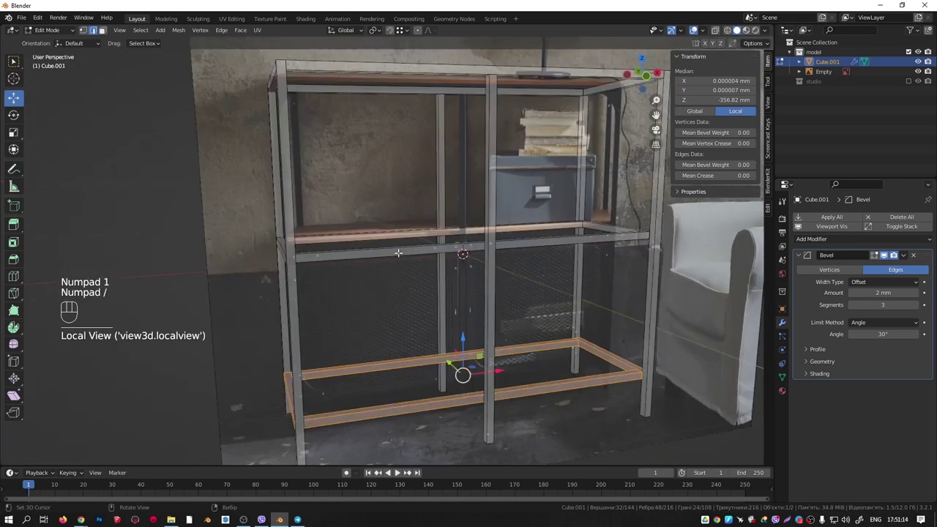
Duplicate in place the lower front corner vertex of the front shelf-level rail where it meets the left post.
key("KP_1")
scroll(261, 414, "up", 2)
middle_click_drag(261, 415, 322, 224, "shift")
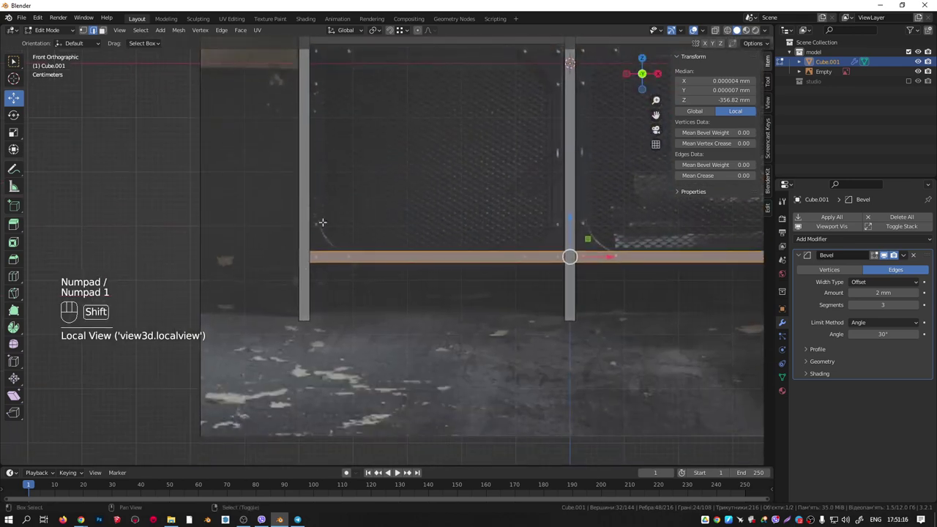
scroll(323, 288, "up", 3)
scroll(322, 270, "down", 5)
scroll(315, 274, "up", 3, "shift")
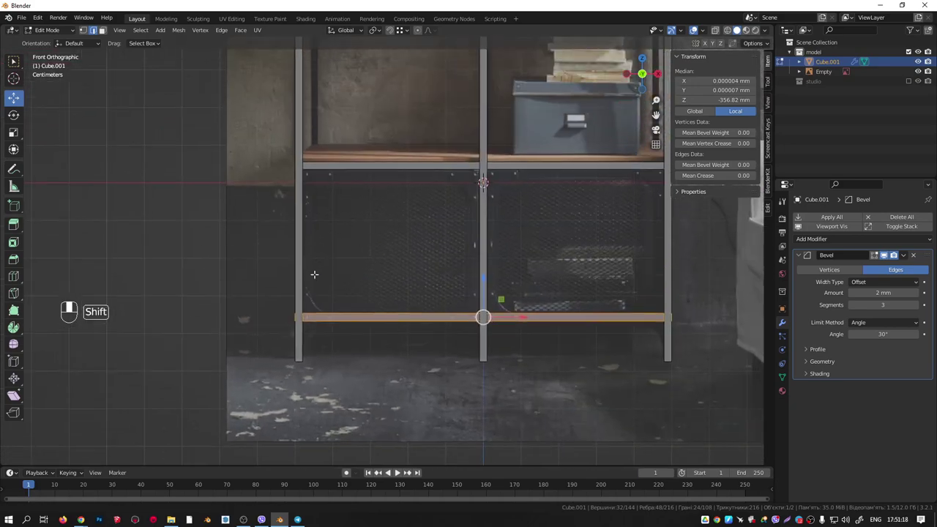
scroll(306, 184, "up", 3)
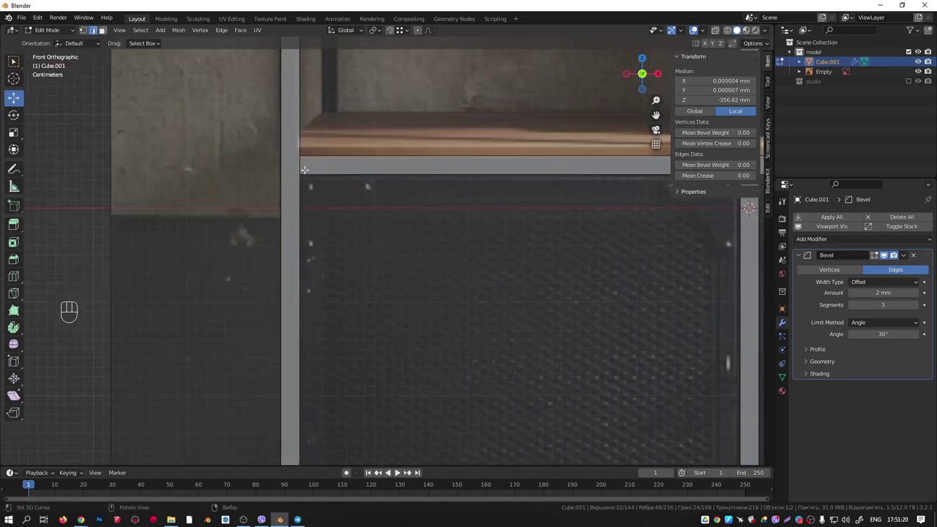
middle_click_drag(306, 184, 317, 200)
key("1")
left_click(301, 176)
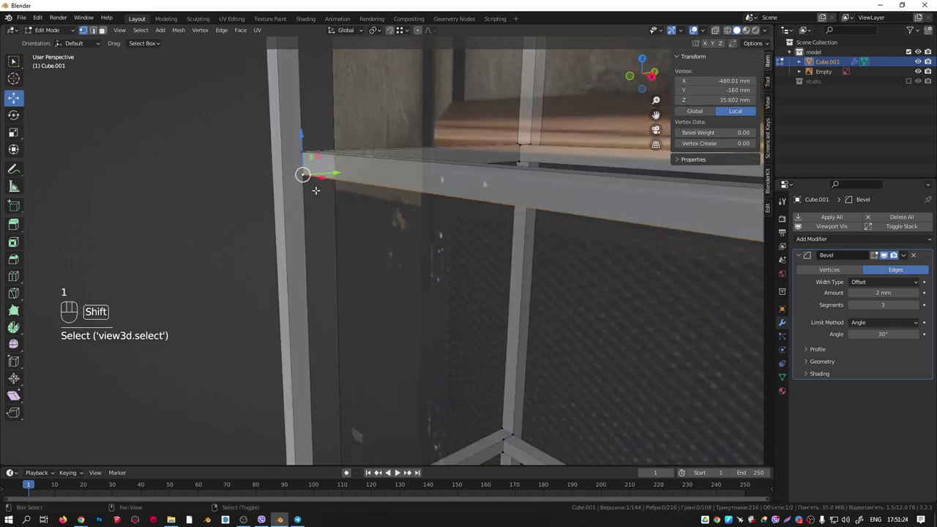
key("shift+d")
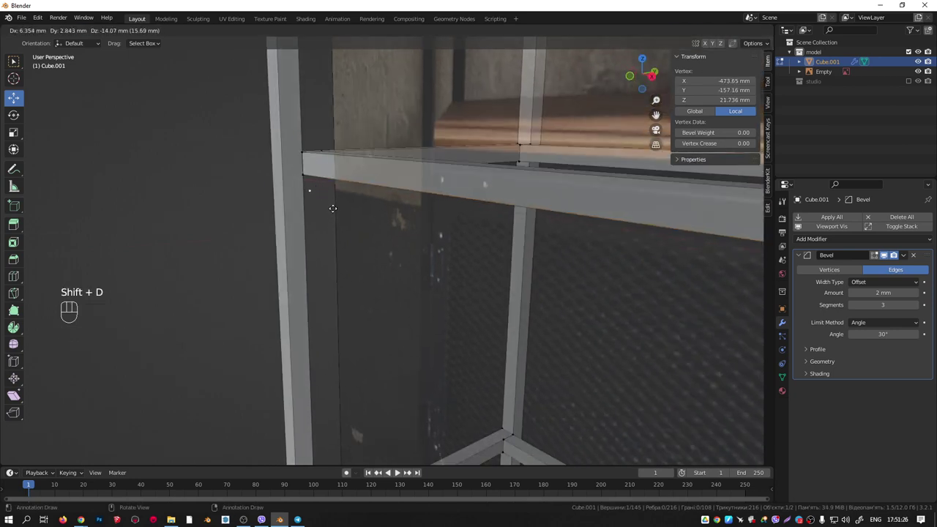
right_click(333, 210)
middle_click_drag(313, 173, 326, 190)
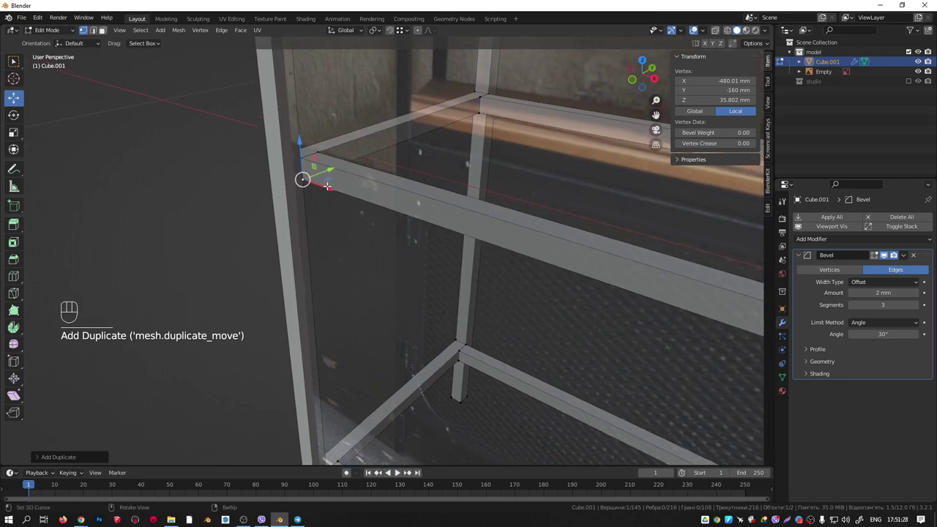
Extrude the duplicated vertex 20 mm forward along Y, and extrude the resulting edge straight down to the underside of the bottom rail.
key("e")
key("y")
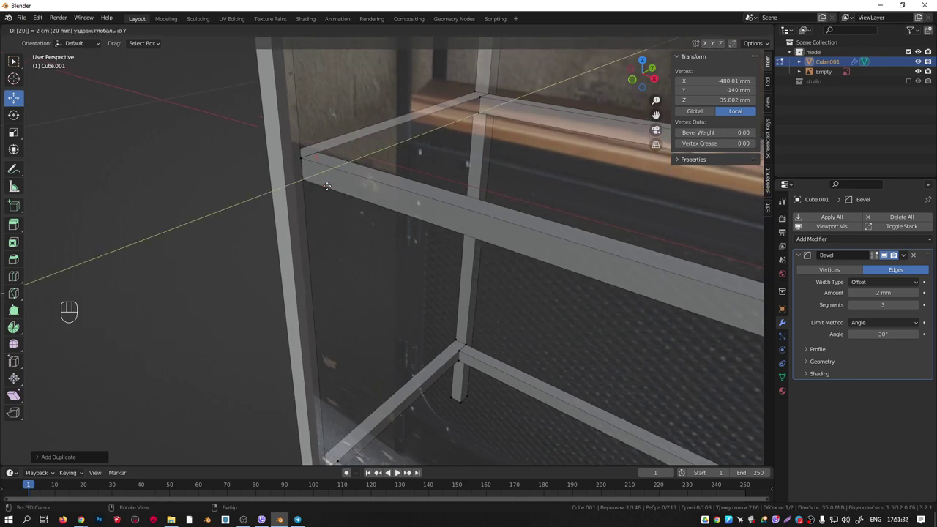
left_click(327, 186)
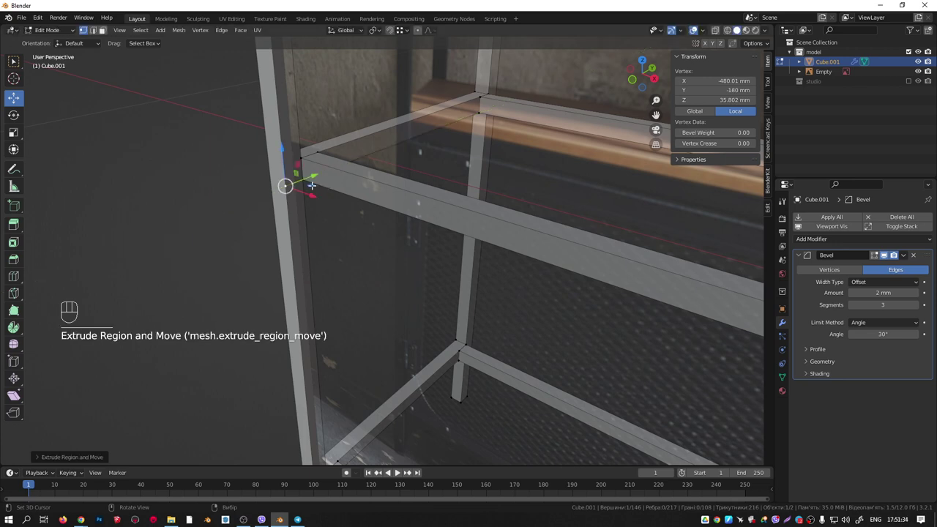
middle_click_drag(311, 186, 310, 123, "shift")
key("ctrl+KP_Add")
scroll(307, 104, "down", 2)
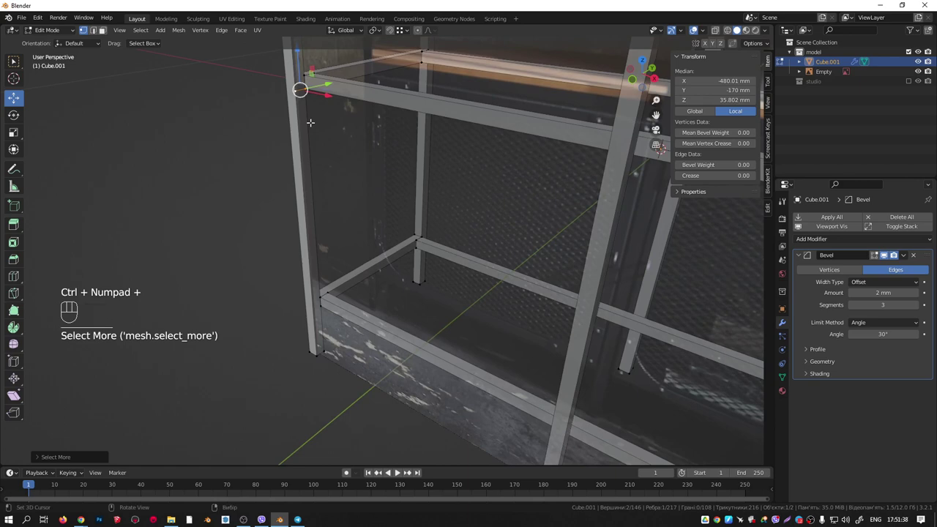
key("e")
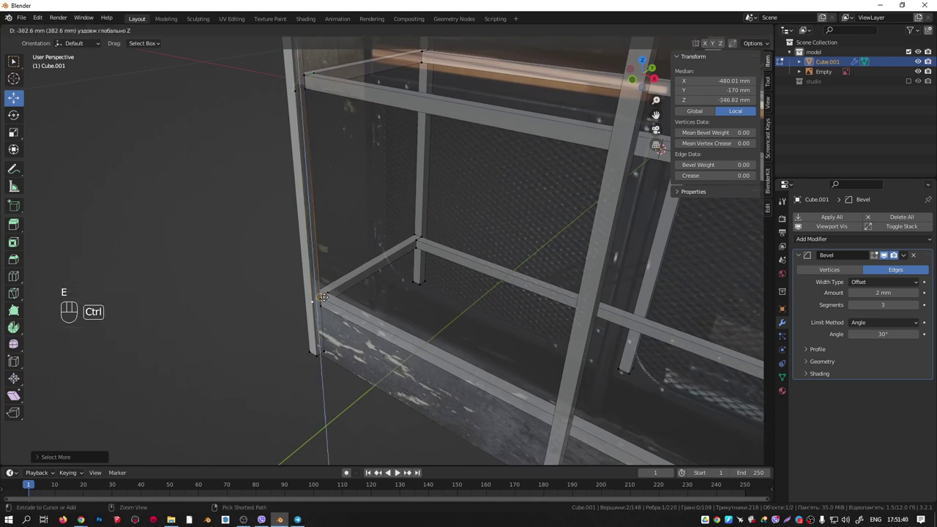
left_click(322, 306)
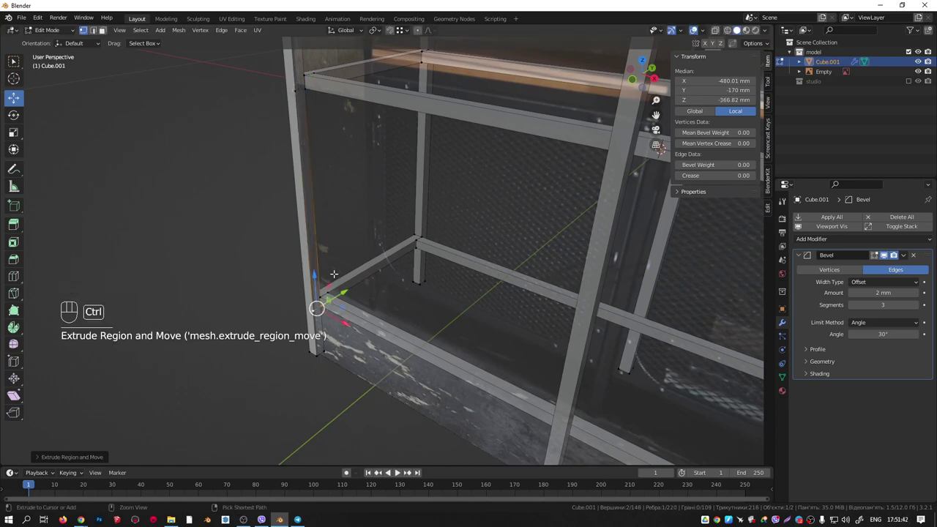
Extrude the narrow vertical face 20 mm along X, away from the left post, to form a door frame bar.
key("ctrl+KP_Add")
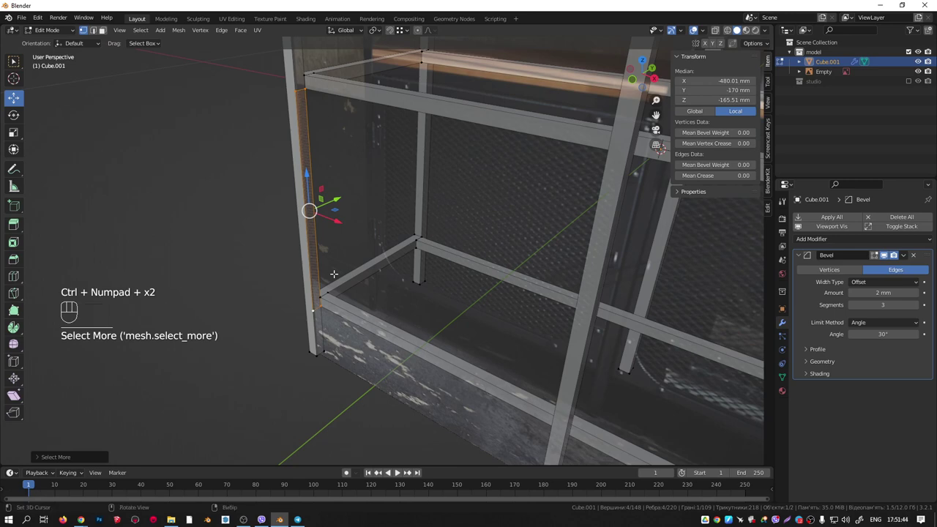
key("e")
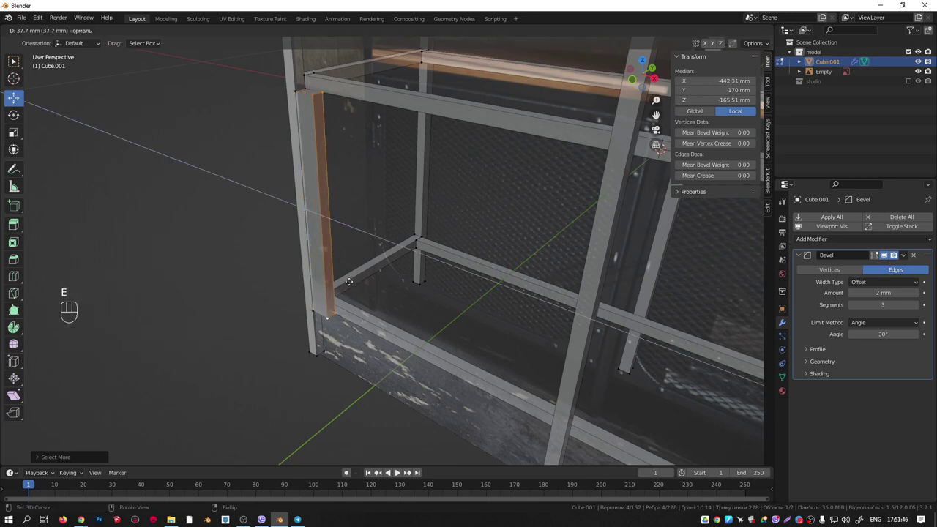
right_click(349, 282)
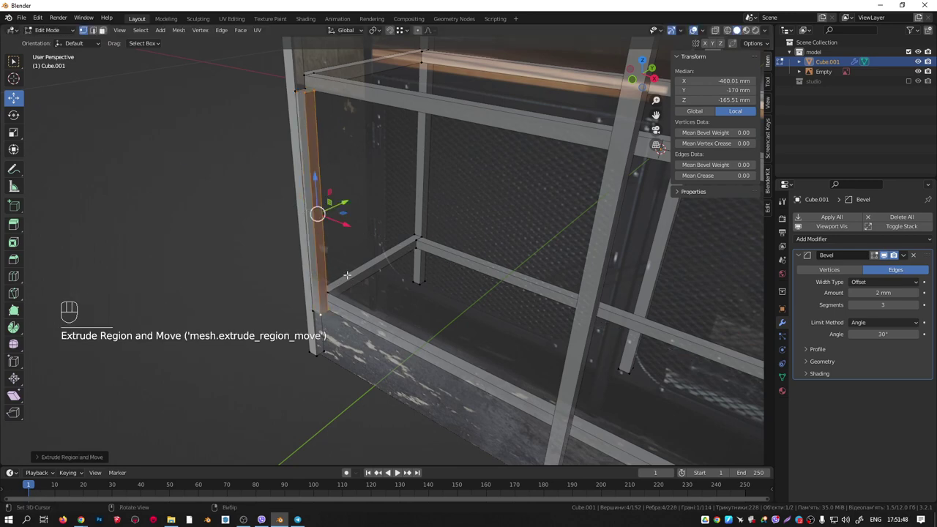
Select the whole door bar and move it about 2.2 mm along X away from the left post in front view.
middle_click_drag(347, 275, 286, 379)
key("KP_1")
key("ctrl+KP_Add")
key("ctrl+KP_Add")
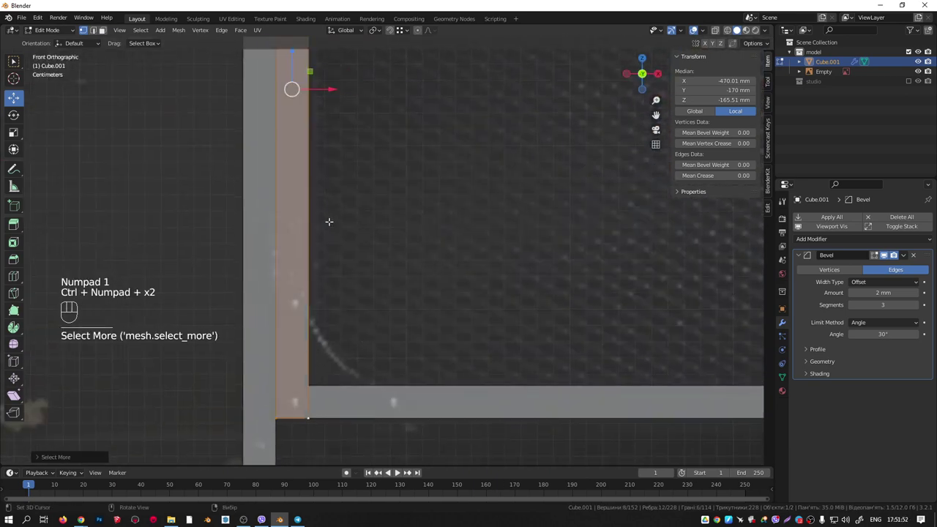
scroll(337, 223, "down", 3)
middle_click_drag(342, 224, 319, 336, "shift")
scroll(288, 82, "up", 5)
middle_click_drag(277, 86, 289, 253, "shift")
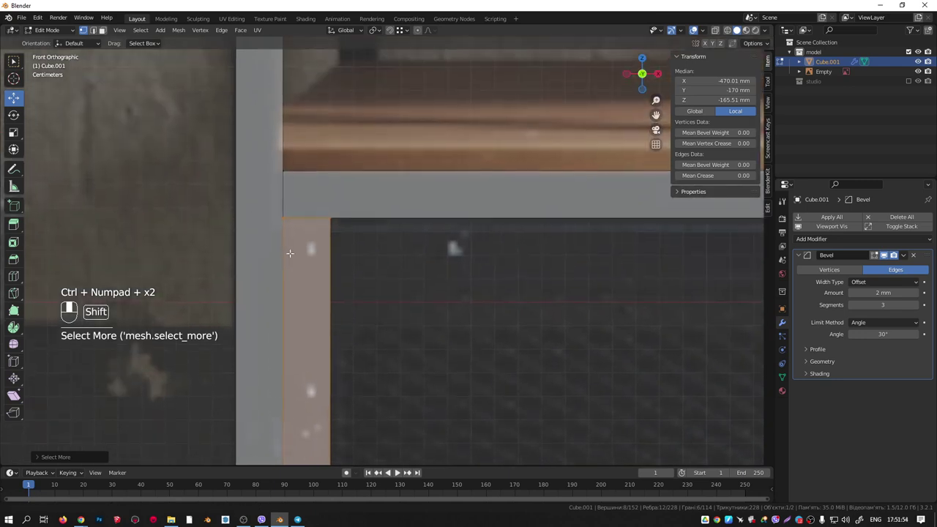
scroll(291, 245, "up", 4)
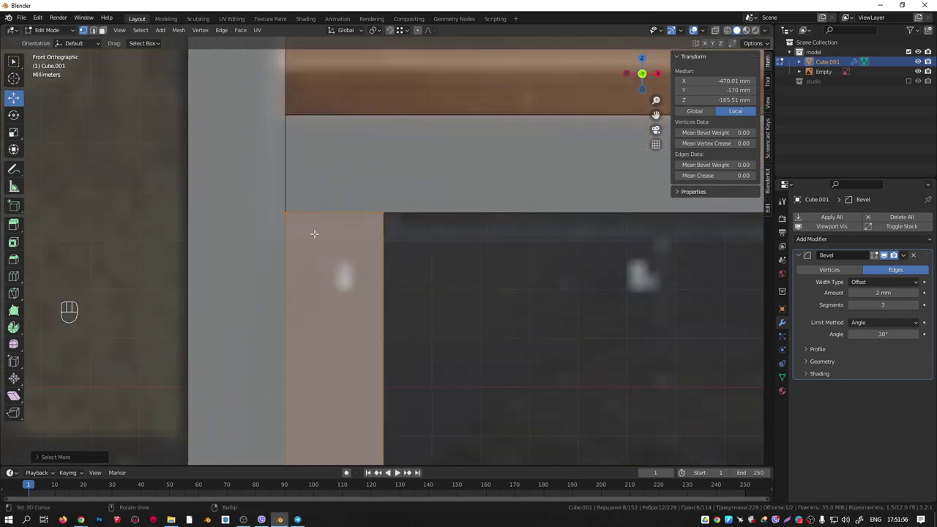
key("g")
key("x")
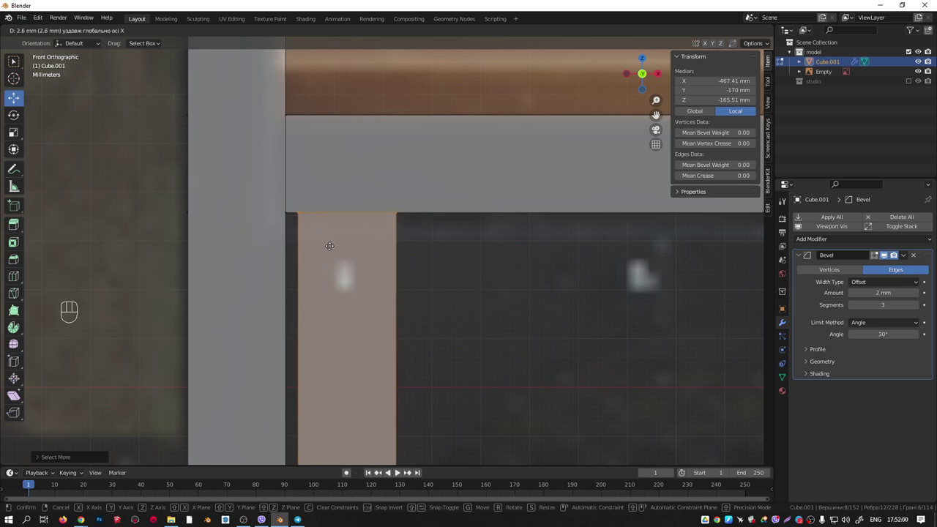
left_click(328, 246)
scroll(300, 227, "up", 6)
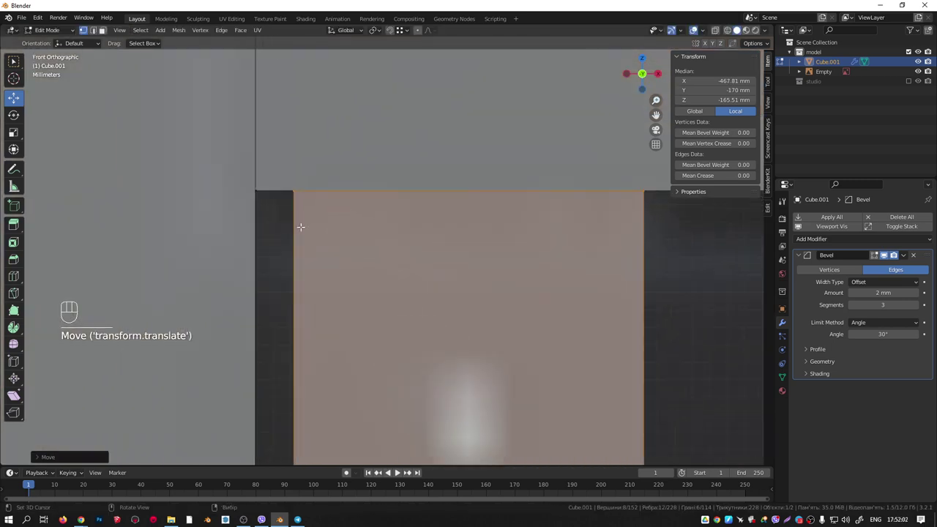
scroll(304, 215, "up", 1)
key("g")
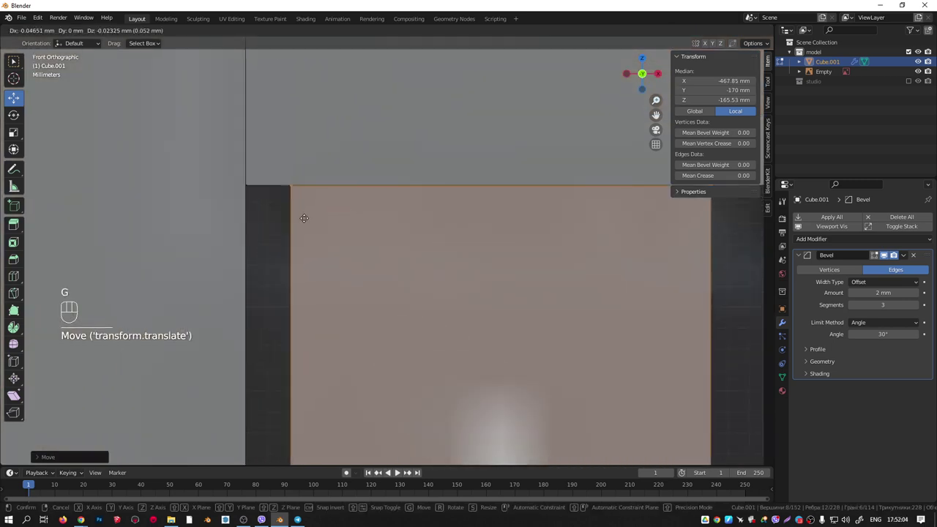
key("z")
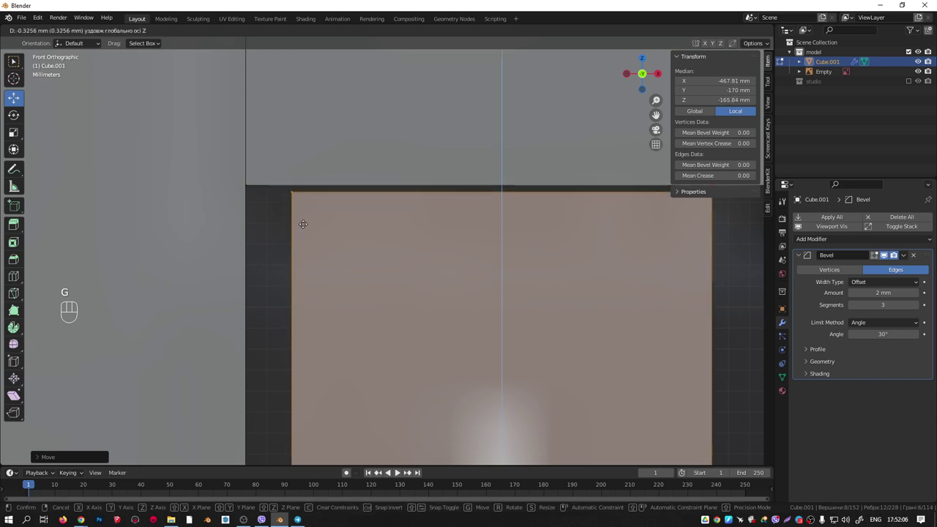
left_click(303, 224)
Nudge the door bar about 0.2 mm along X back toward the left post.
key("g")
key("x")
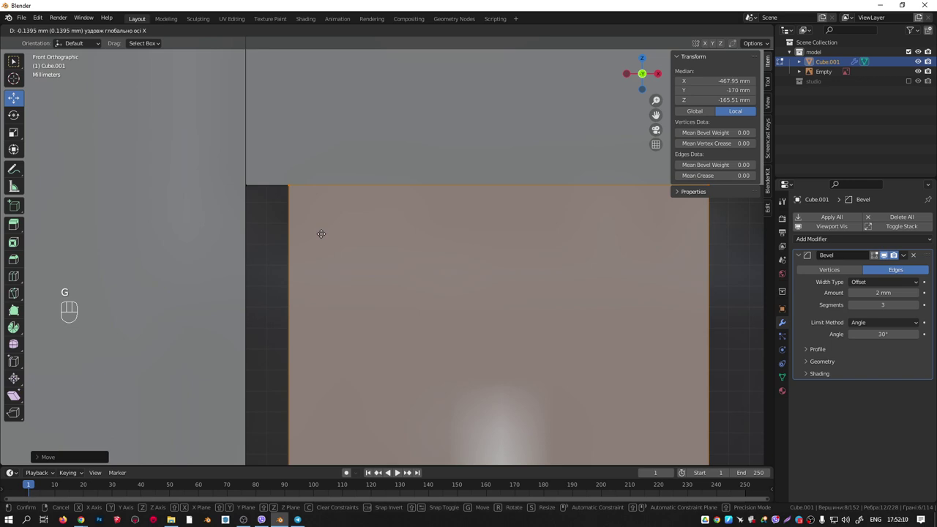
left_click(321, 234)
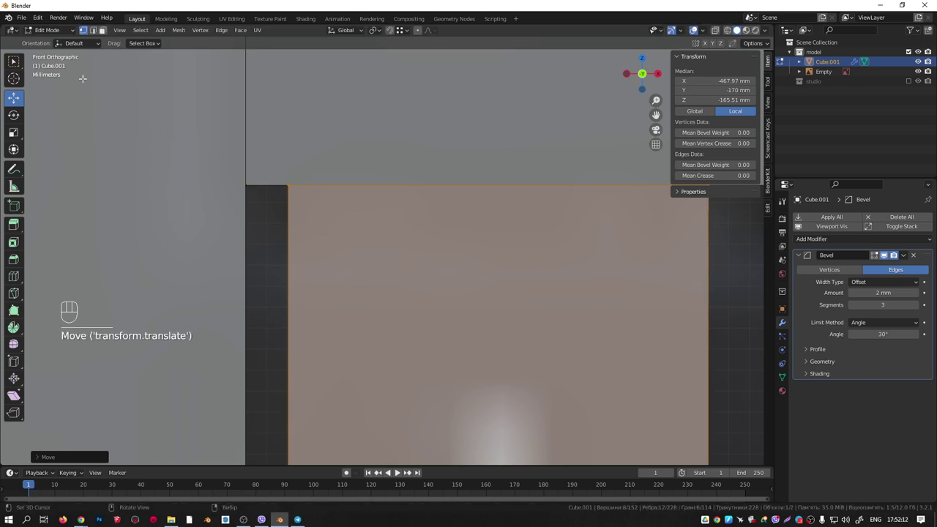
scroll(273, 211, "up", 3)
scroll(271, 199, "down", 4)
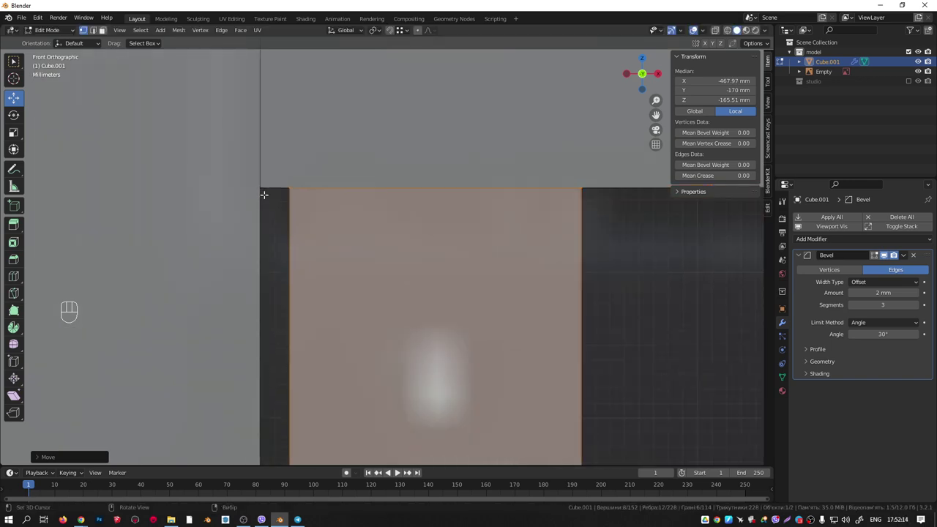
Duplicate the door bar across the opening, placing the copy just beside the left face of the middle post.
scroll(388, 254, "down", 4)
scroll(388, 255, "down", 17)
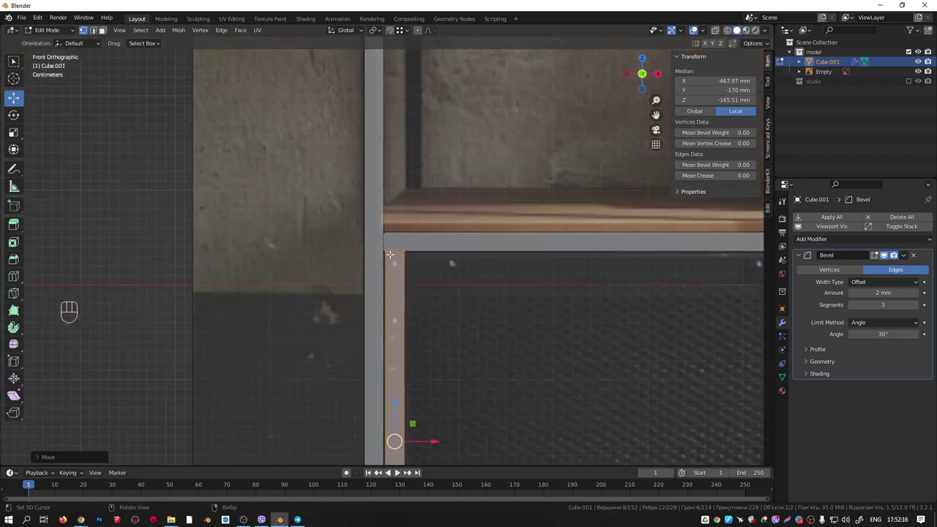
middle_click_drag(431, 315, 395, 192, "shift")
scroll(384, 233, "up", 3)
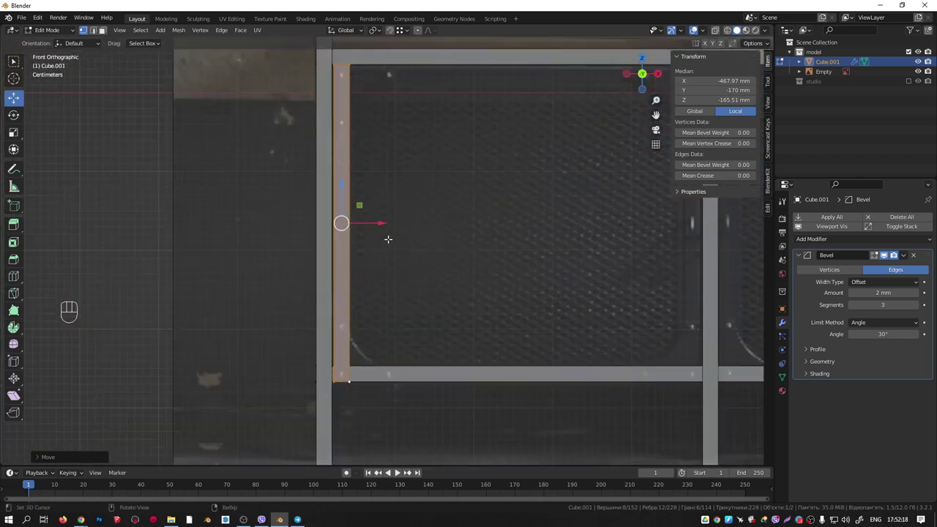
middle_click_drag(388, 238, 333, 247, "shift")
key("shift+d")
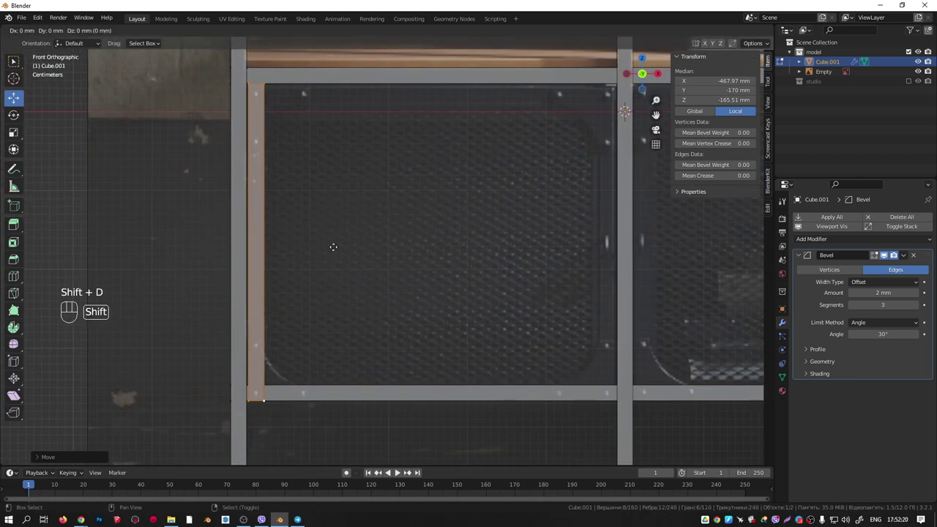
left_click(686, 281)
Move the copied bar about 0.4 mm along X away from the middle post to leave a small gap.
scroll(613, 94, "up", 8)
middle_click_drag(613, 93, 467, 260, "shift")
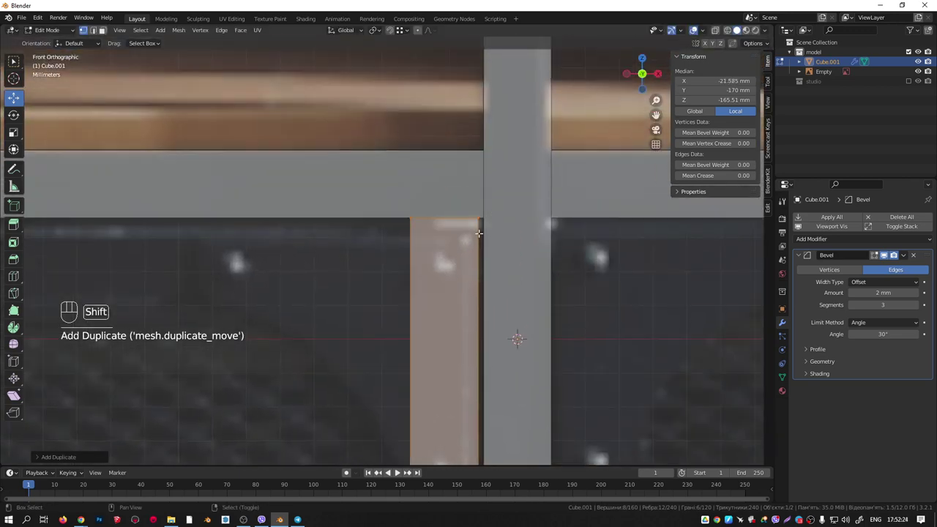
scroll(485, 224, "up", 6)
scroll(476, 231, "up", 3)
key("g")
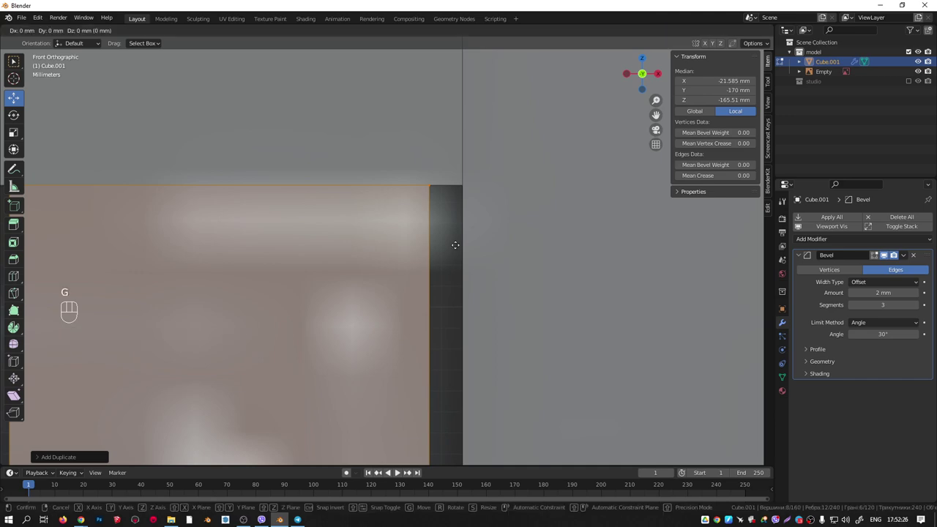
key("x")
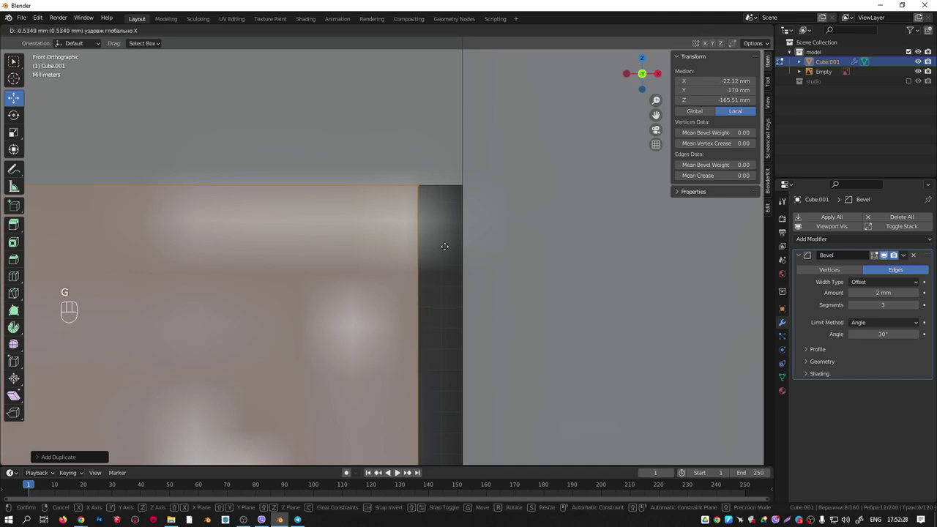
left_click(446, 247)
Select the bottom edges on the facing inner sides of both vertical door bars in edge mode.
scroll(469, 260, "down", 9)
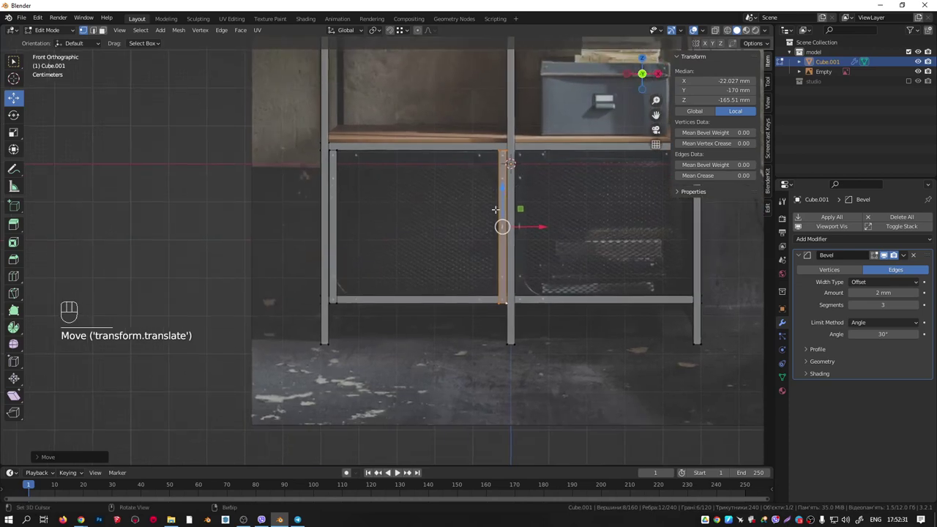
middle_click_drag(496, 209, 355, 284)
left_click(355, 273)
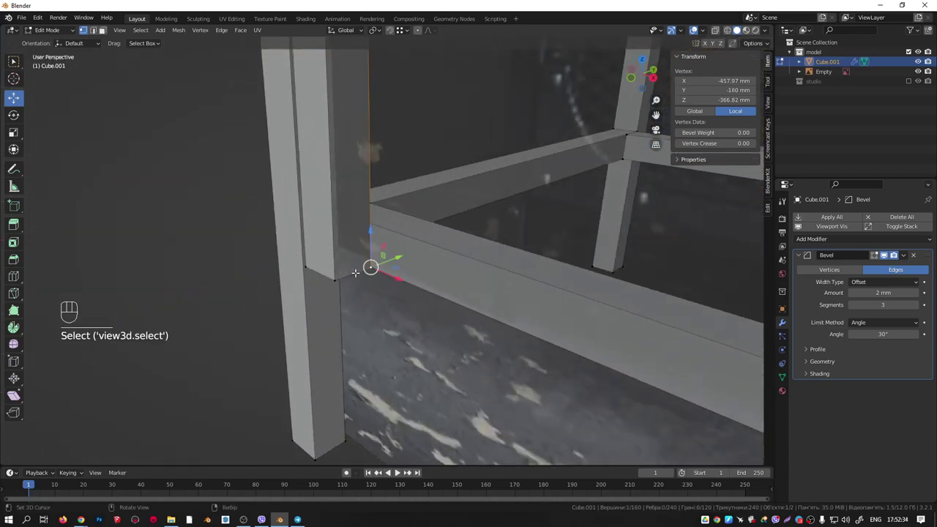
key("3")
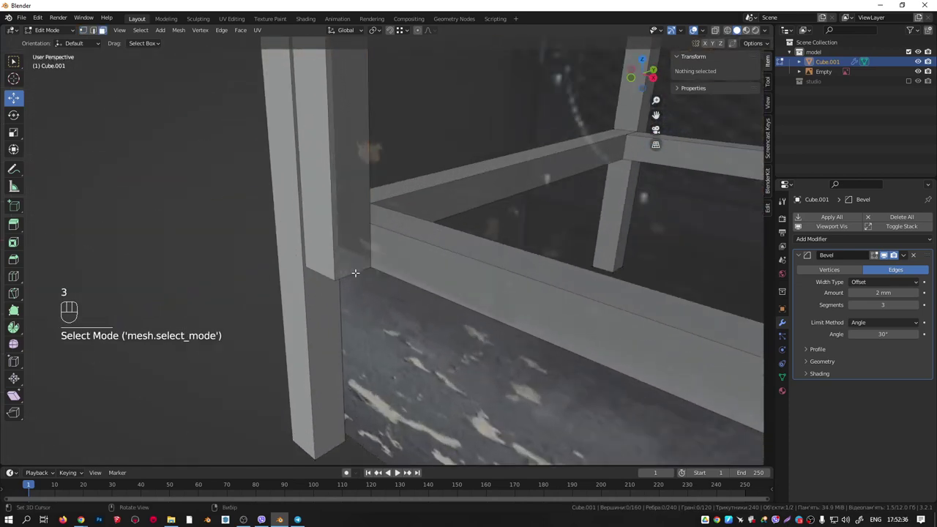
left_click(355, 271)
scroll(355, 271, "down", 6)
key("2")
left_click(353, 272)
middle_click_drag(354, 272, 489, 272)
scroll(601, 169, "up", 4)
middle_click_drag(615, 164, 390, 277, "shift")
Extrude both selected edges 20 mm upward and bridge the two edge loops into a bottom rail between the door bars.
key("e")
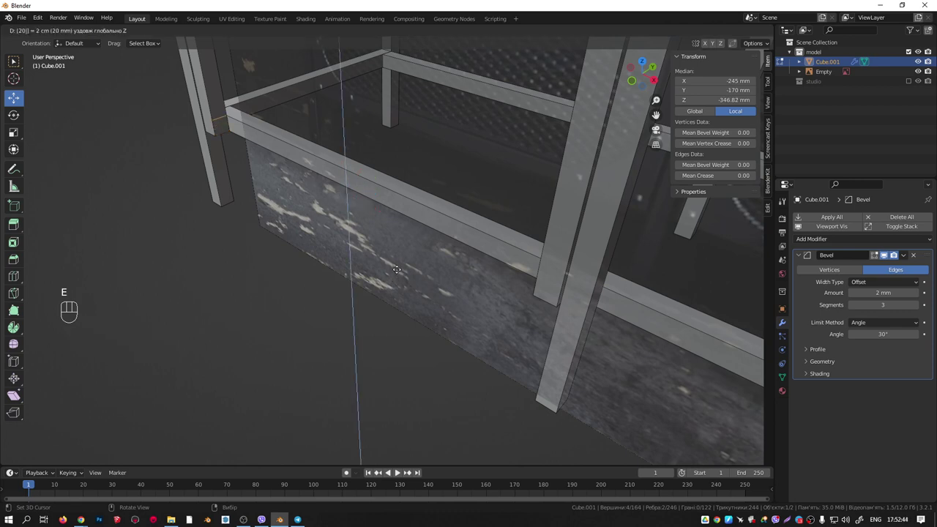
left_click(396, 270)
key("ctrl+KP_Add")
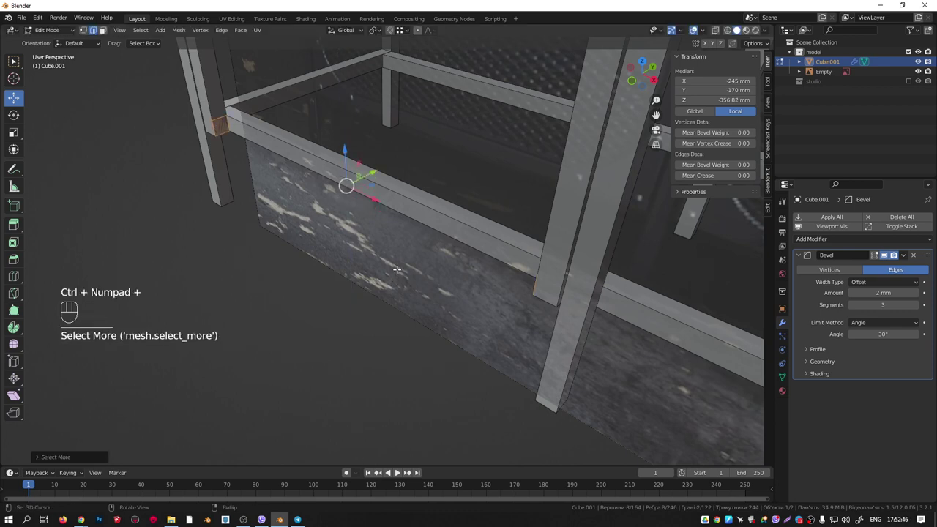
key("ctrl+e")
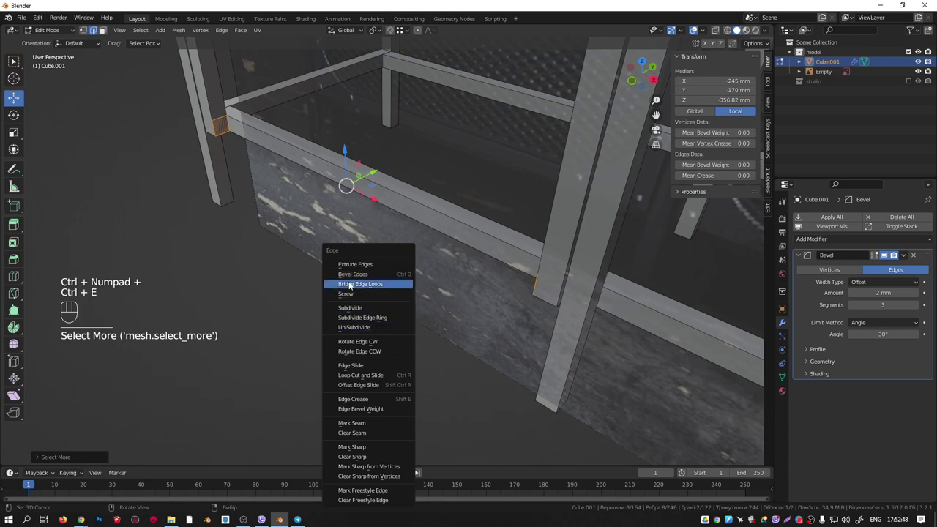
left_click(352, 285)
middle_click_drag(352, 284, 299, 186)
scroll(366, 189, "up", 4)
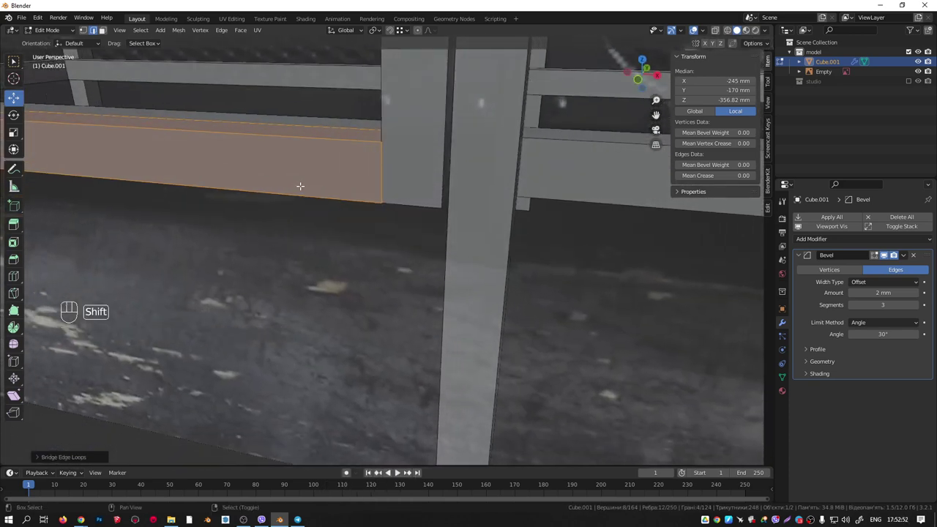
Isolate the bridged rail to examine its ends, and check its bevelled joint with the door bar in Object Mode.
key("shift+h")
middle_click_drag(357, 161, 363, 180)
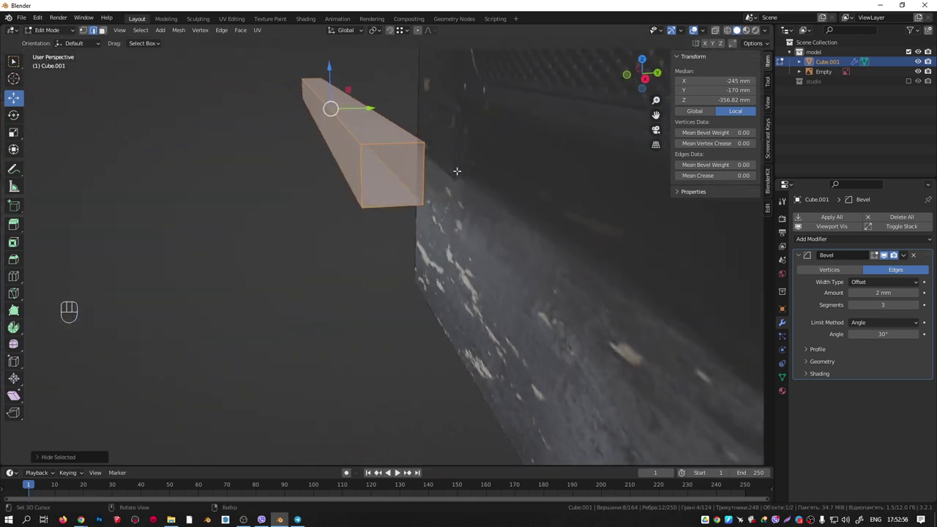
middle_click_drag(345, 178, 388, 201)
key("Tab")
middle_click_drag(448, 201, 532, 185)
scroll(445, 185, "up", 4)
mouse_move(445, 186)
middle_mouse_down()
mouse_move(453, 177)
mouse_move(425, 130)
mouse_move(446, 242)
mouse_move(431, 179)
middle_mouse_up()
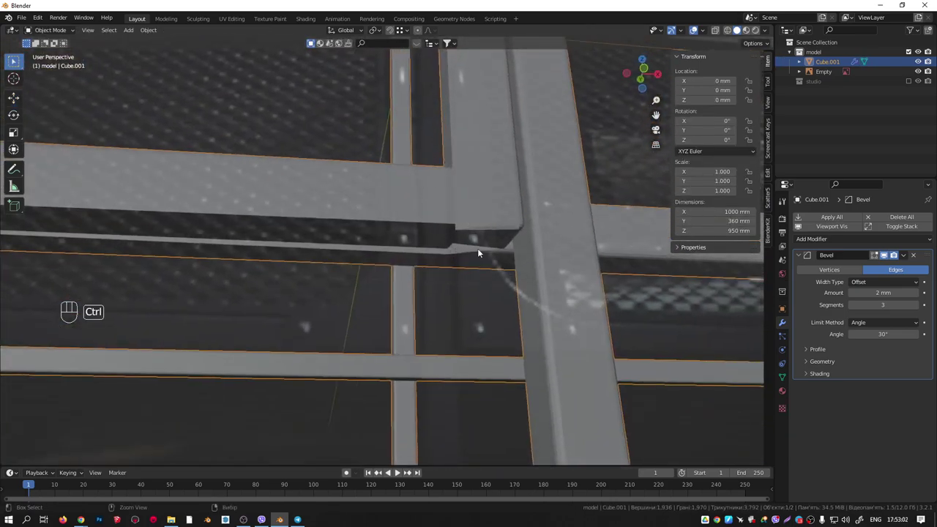
Undo the isolation and bridging of the door's bottom rail, back to the extruded edges in Edit Mode.
key("ctrl+z")
key("ctrl+z")
key("ctrl+z")
key("ctrl+z")
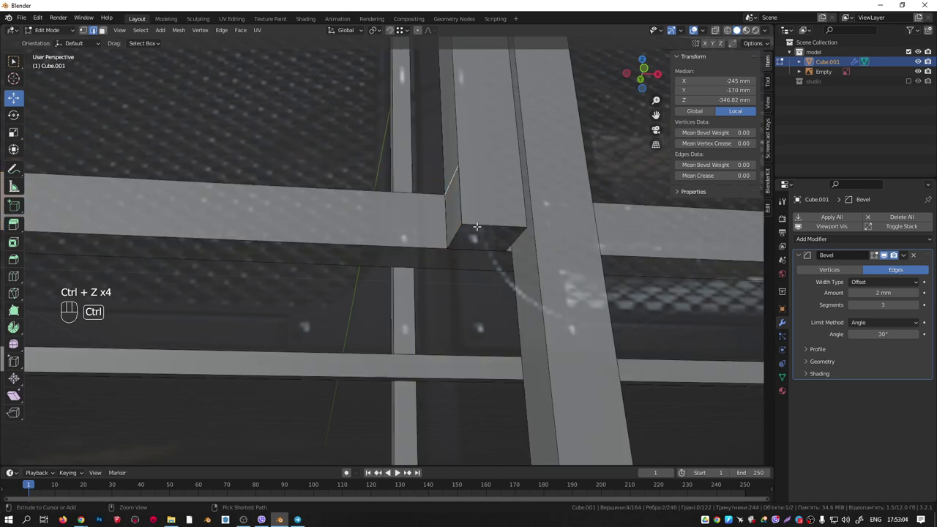
Duplicate the bottom inner edges of both vertical door bars in place and extrude the copies 20 mm upward.
middle_click_drag(477, 227, 511, 236)
middle_click_drag(414, 238, 404, 228)
key("shift+d")
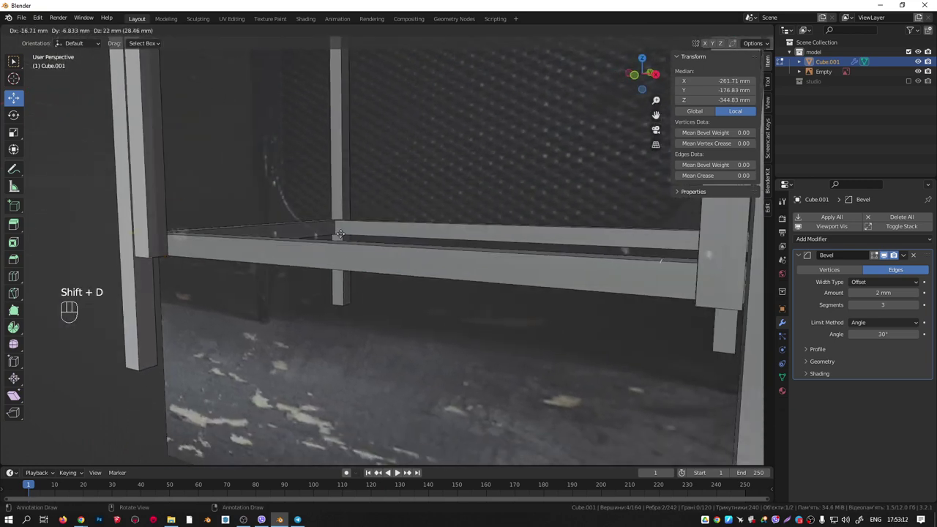
right_click(344, 237)
key("e")
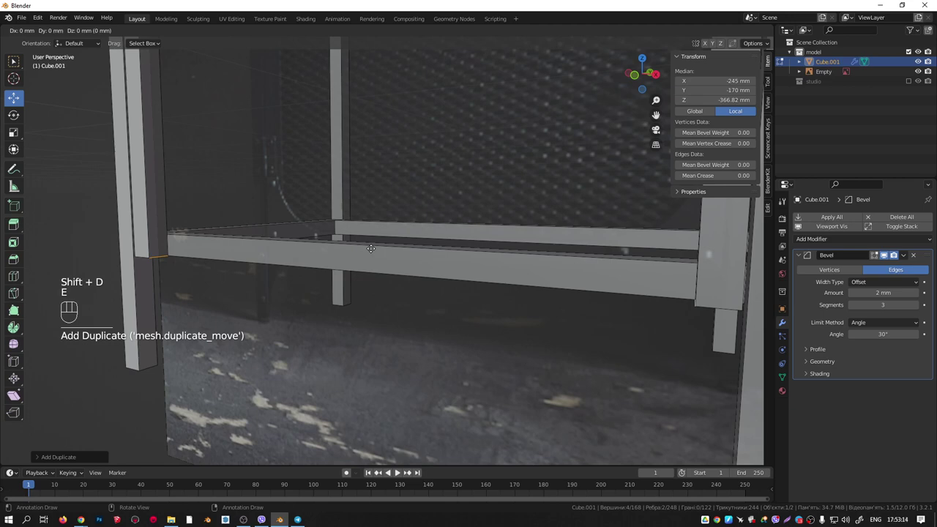
right_click(371, 249)
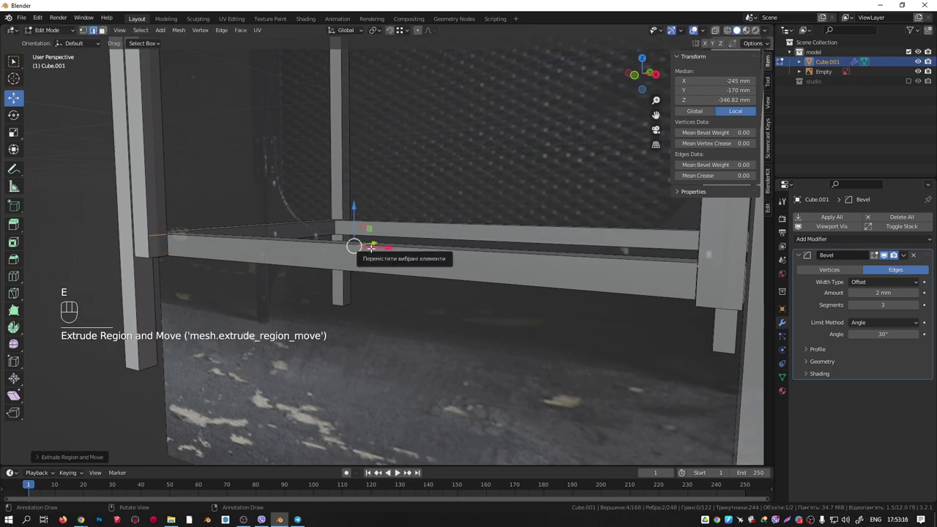
Expand the selection to both extruded end faces and bridge their edge loops into a separate bottom rail for the door.
middle_click_drag(371, 249, 380, 271, "shift")
key("ctrl+KP_Add")
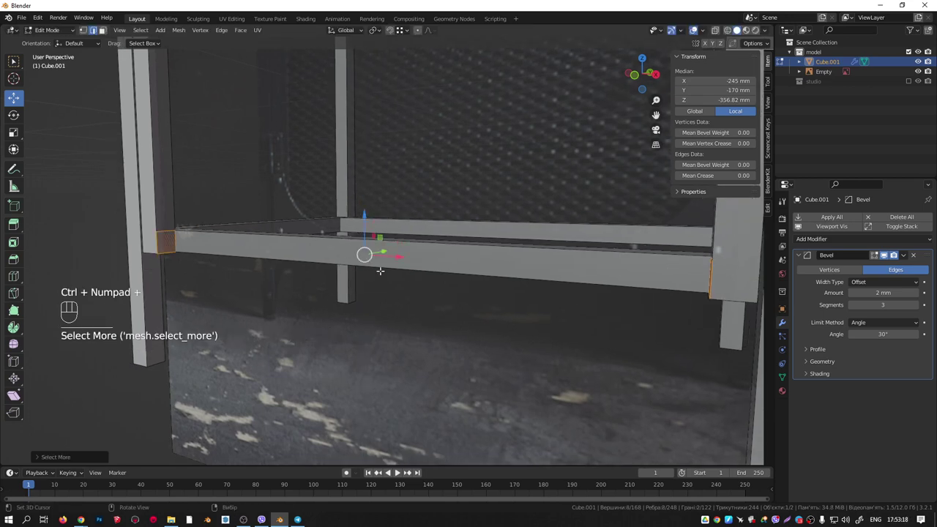
key("ctrl+e")
left_click(344, 271)
middle_click_drag(363, 276, 228, 249)
Isolate the bridged bottom rail, check the faces at both its ends in face mode, and reveal the remaining geometry.
key("shift+h")
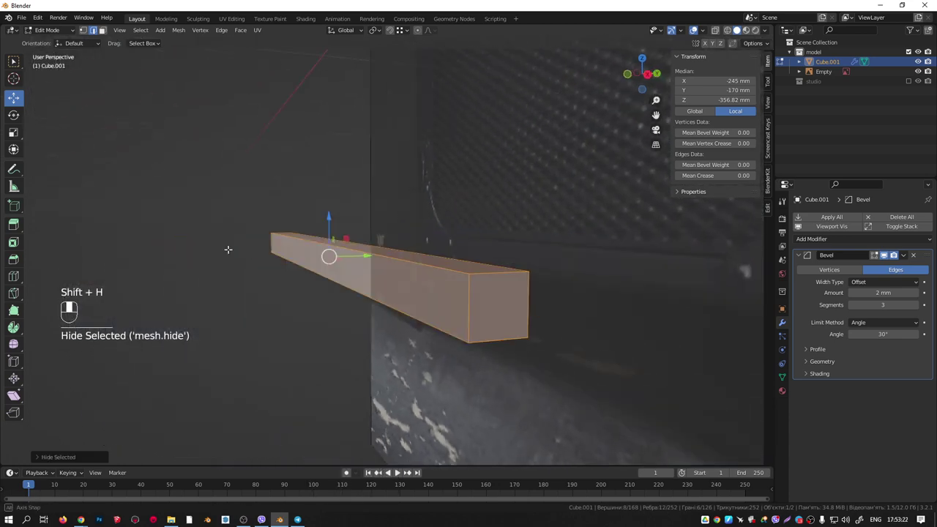
left_click(527, 304)
left_click(498, 303)
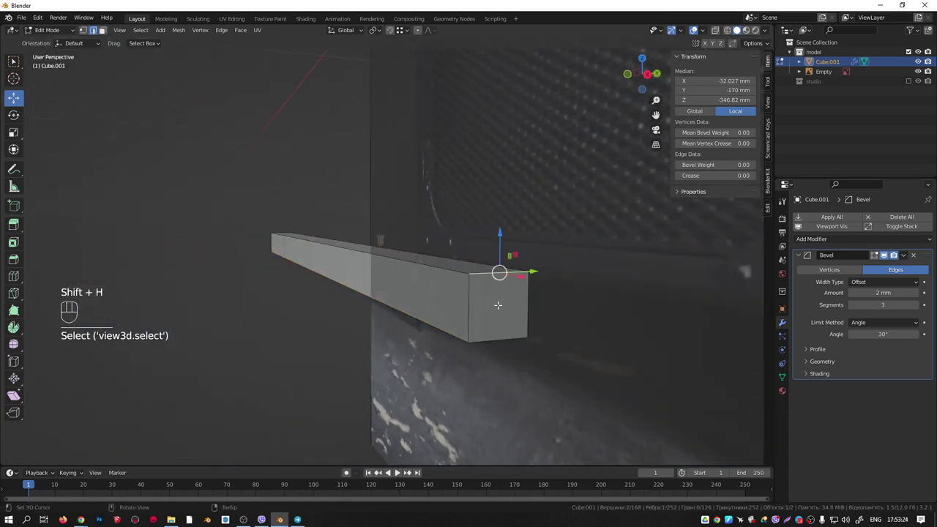
key("3")
left_click(498, 304)
middle_click_drag(498, 305, 523, 326)
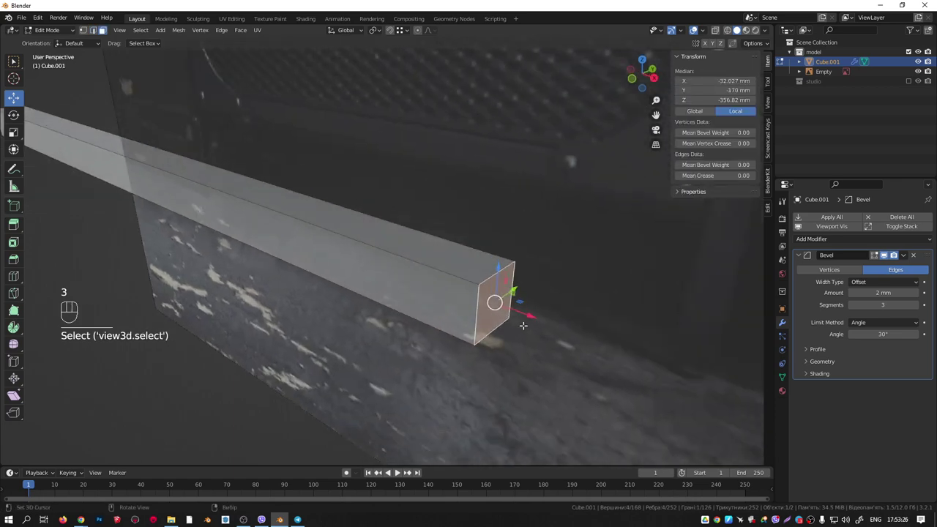
scroll(524, 325, "down", 3)
middle_click_drag(178, 251, 329, 314, "shift")
middle_click_drag(330, 315, 447, 273)
scroll(396, 306, "down", 3)
middle_click_drag(381, 304, 498, 318, "shift")
scroll(389, 322, "up", 6)
left_click(394, 296)
scroll(457, 295, "down", 4)
key("KP_1")
scroll(425, 294, "down", 4)
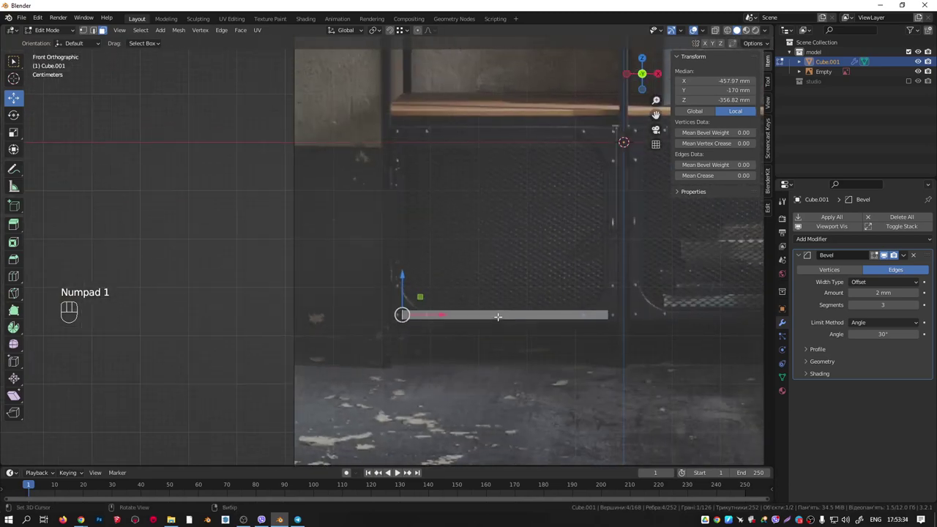
key("alt+h")
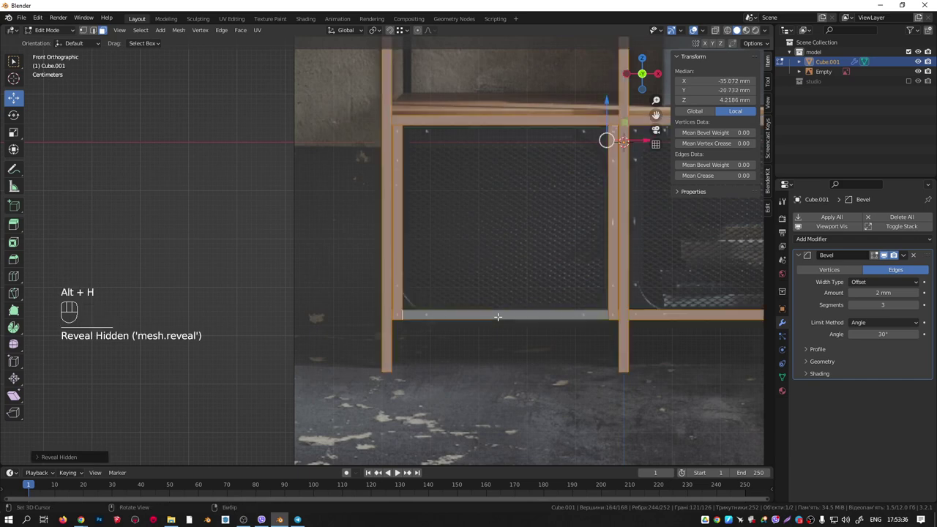
Duplicate the whole bottom rail about 383 mm straight up along Z, snapping it flush with the top of the door bars.
left_click(496, 311)
key("l")
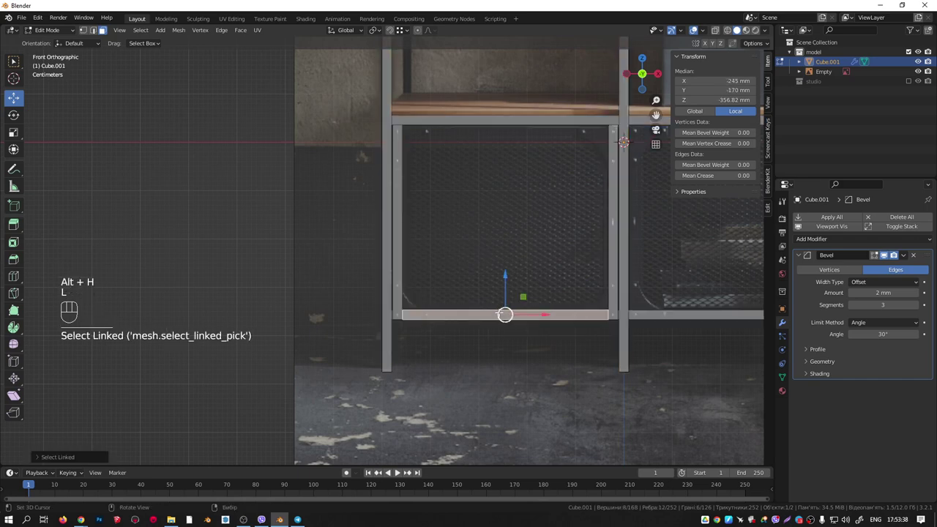
scroll(496, 313, "up", 3)
middle_click_drag(547, 272, 459, 382, "shift")
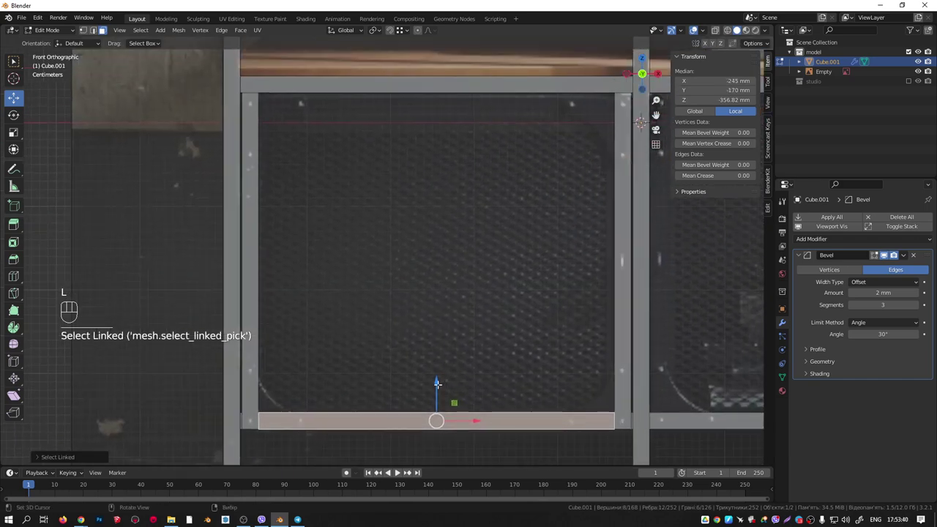
key("shift+d")
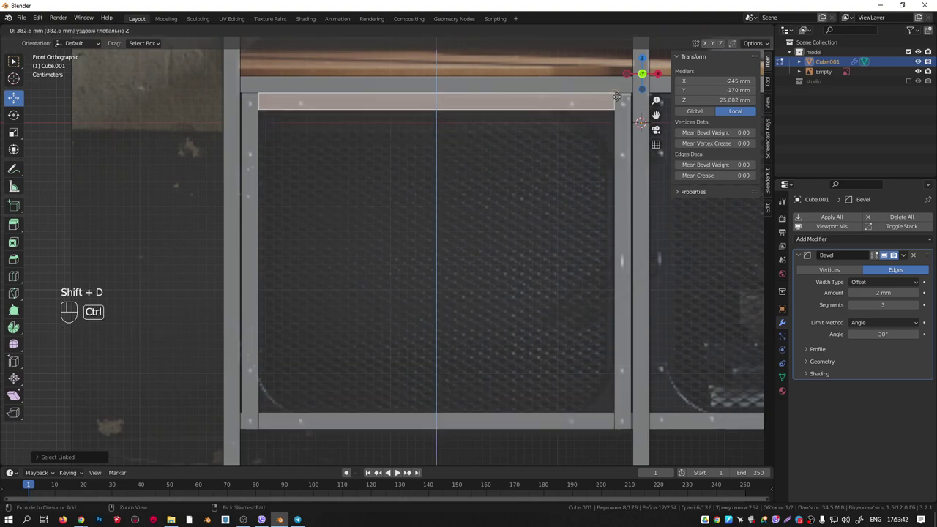
left_click(614, 94)
Select all four bars of the lower door frame, adding both vertical bars and the bottom rail to the top rail.
middle_click_drag(506, 161, 302, 172)
scroll(307, 149, "up", 1)
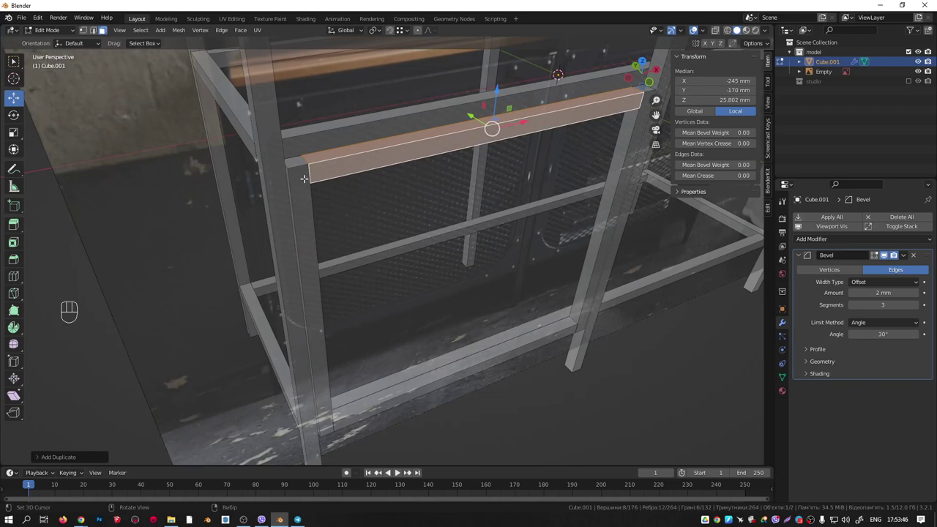
key("l")
key("l")
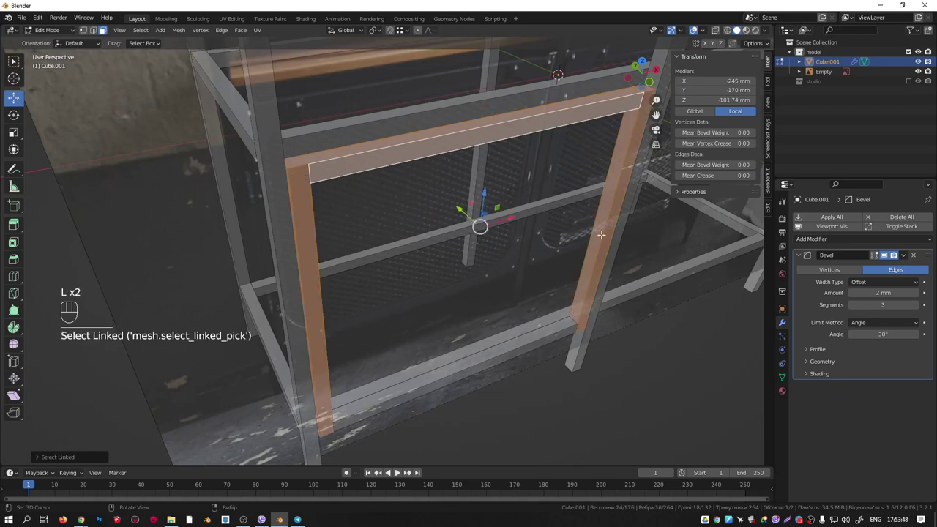
key("l")
middle_click_drag(548, 338, 476, 240)
scroll(481, 252, "down", 4)
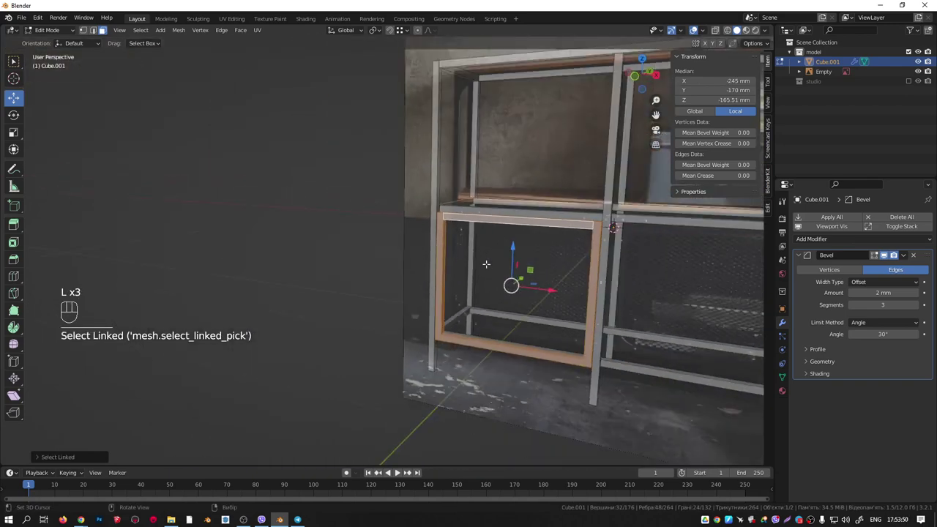
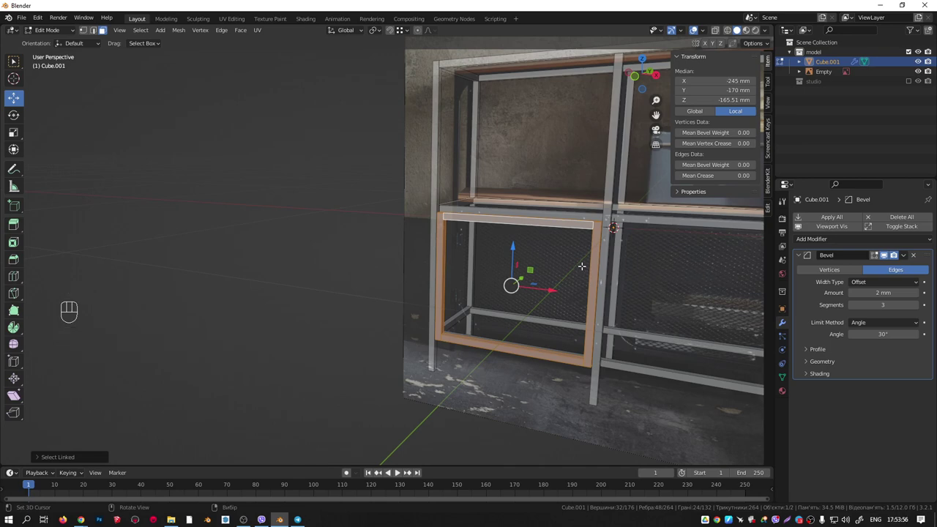
Hide the shelf frame in Object Mode to examine the upper corner bracket in the reference image, and reveal it for editing.
scroll(582, 265, "down", 1)
scroll(582, 268, "up", 2)
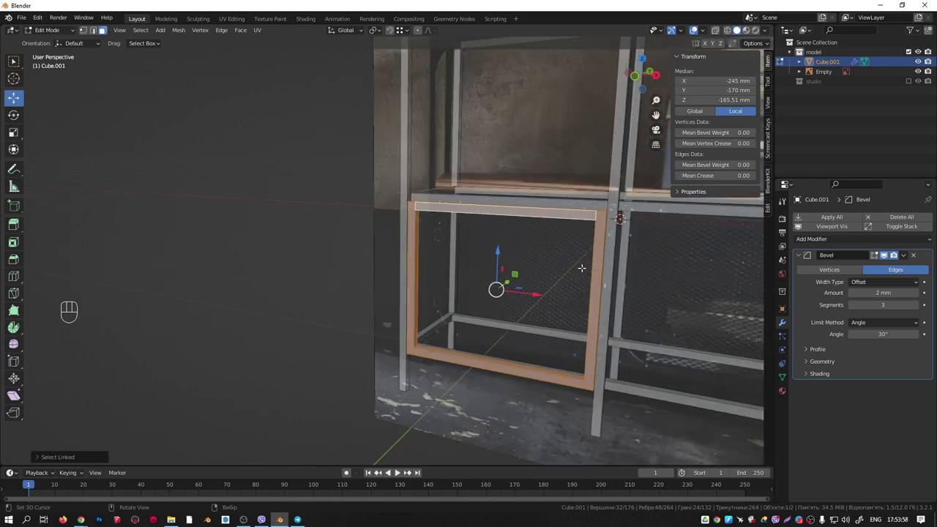
middle_click_drag(594, 264, 508, 288, "shift")
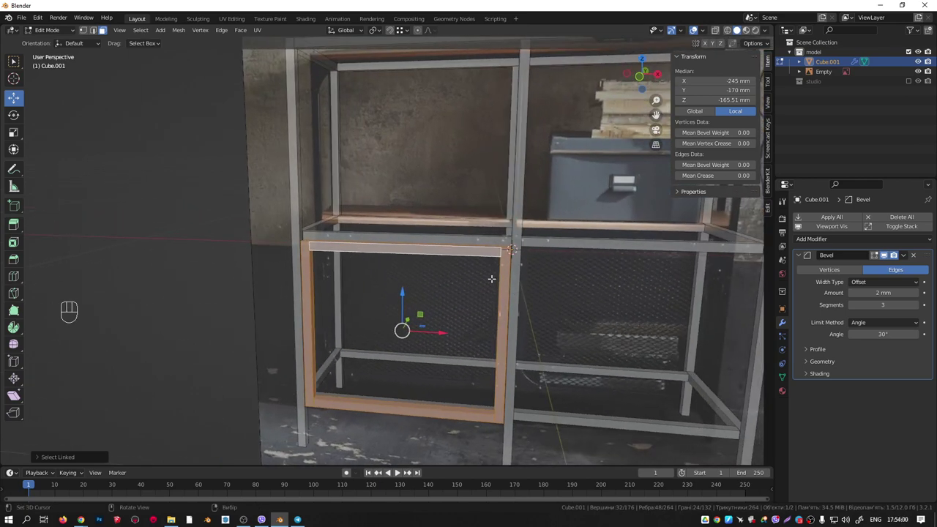
key("KP_1")
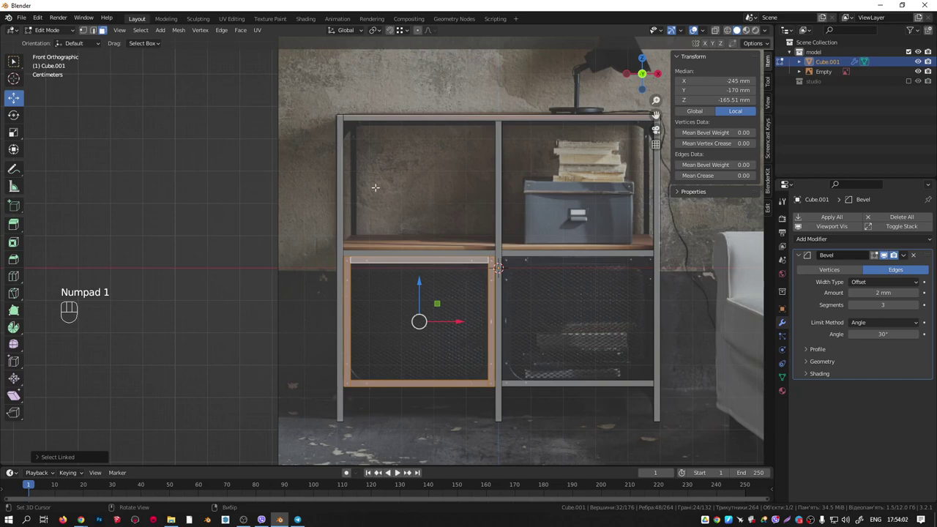
middle_click_drag(375, 188, 435, 312)
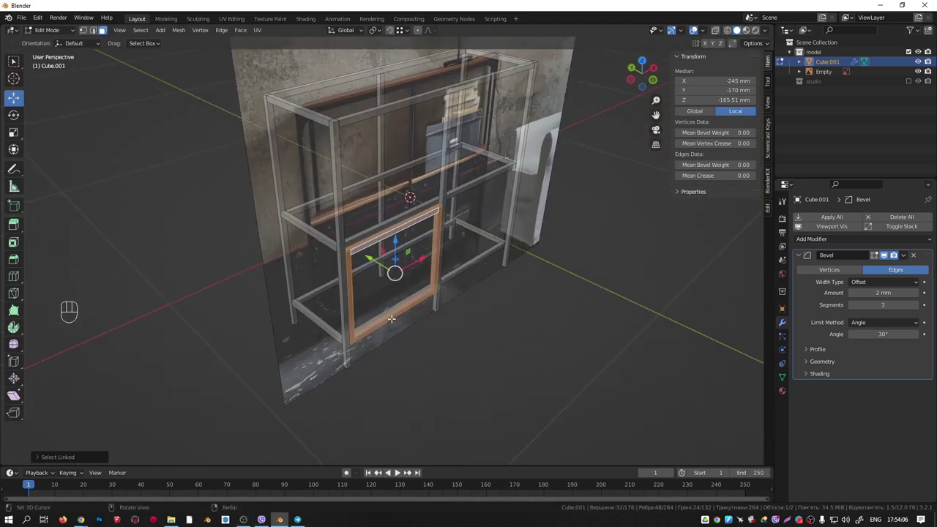
key("KP_1")
scroll(458, 239, "up", 8)
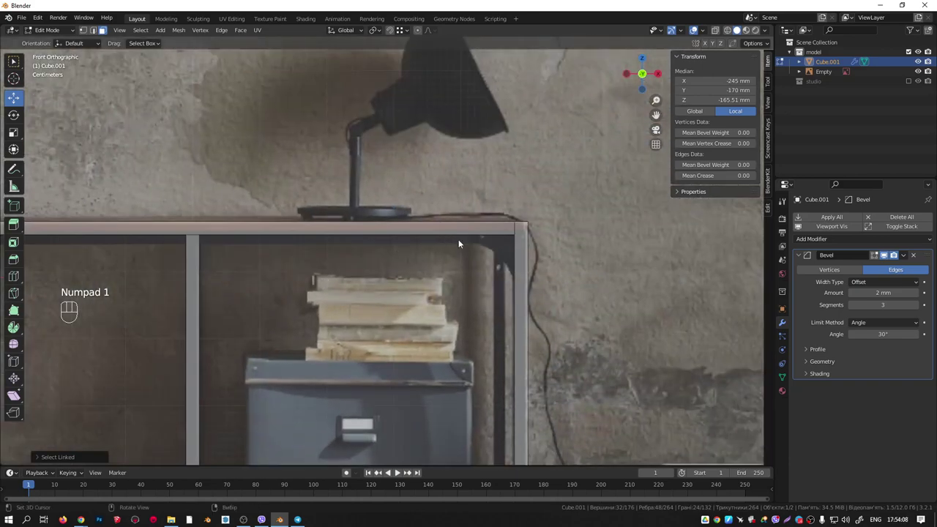
key("Tab")
scroll(522, 234, "up", 2)
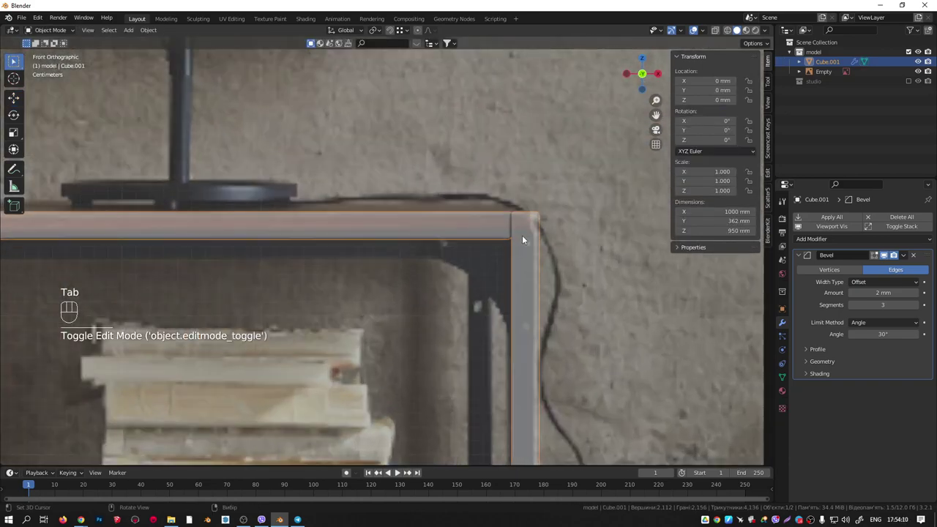
key("h")
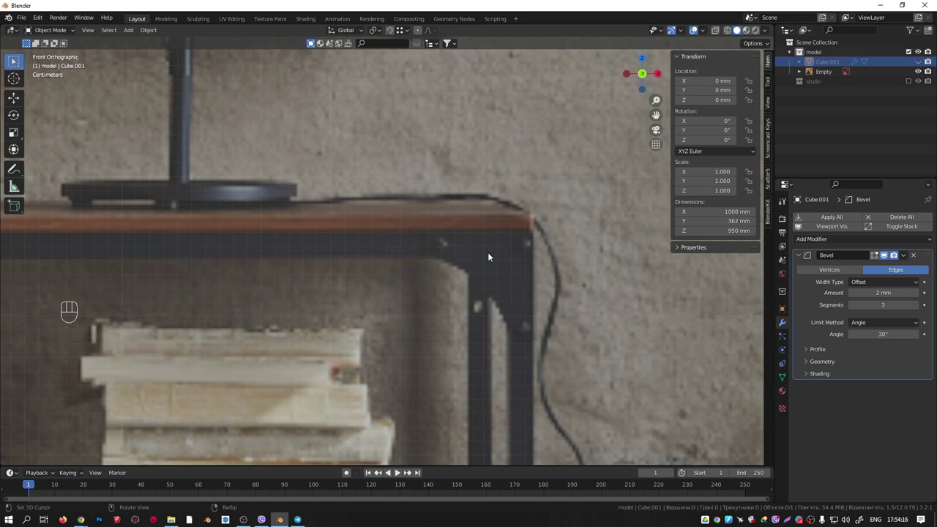
scroll(488, 256, "down", 6)
scroll(489, 256, "up", 4)
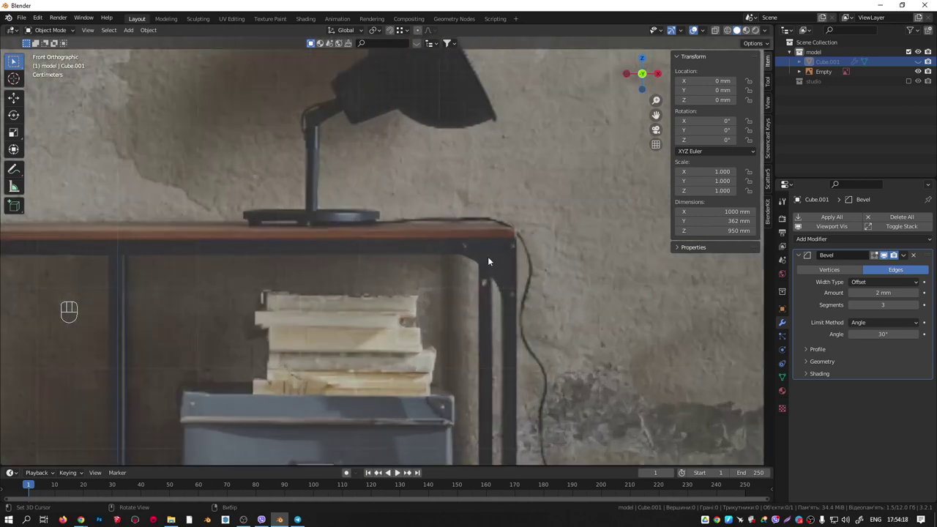
middle_click_drag(488, 261, 520, 234, "shift")
key("alt+h")
scroll(522, 241, "up", 3)
key("Tab")
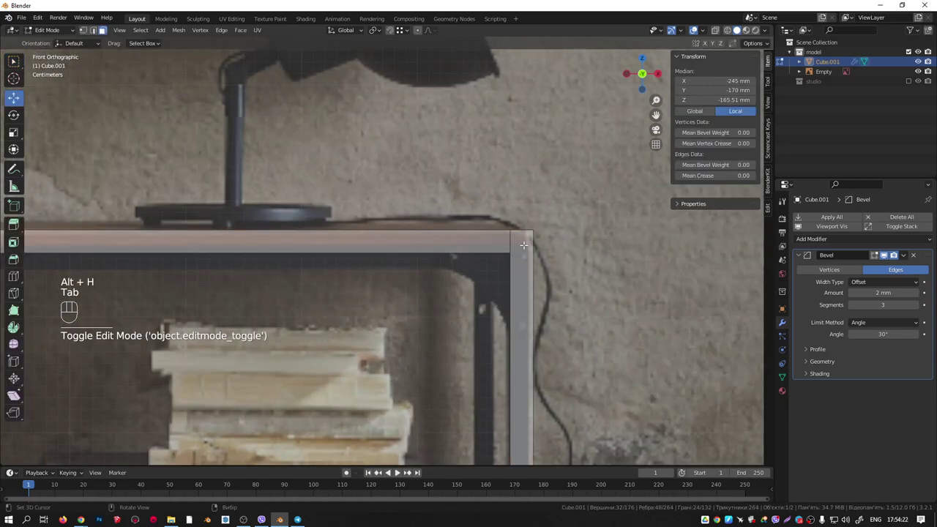
Duplicate the front post's outermost top corner vertex in place in vertex mode, at the shelf's upper bracket corner.
scroll(524, 245, "up", 5)
scroll(527, 244, "down", 2)
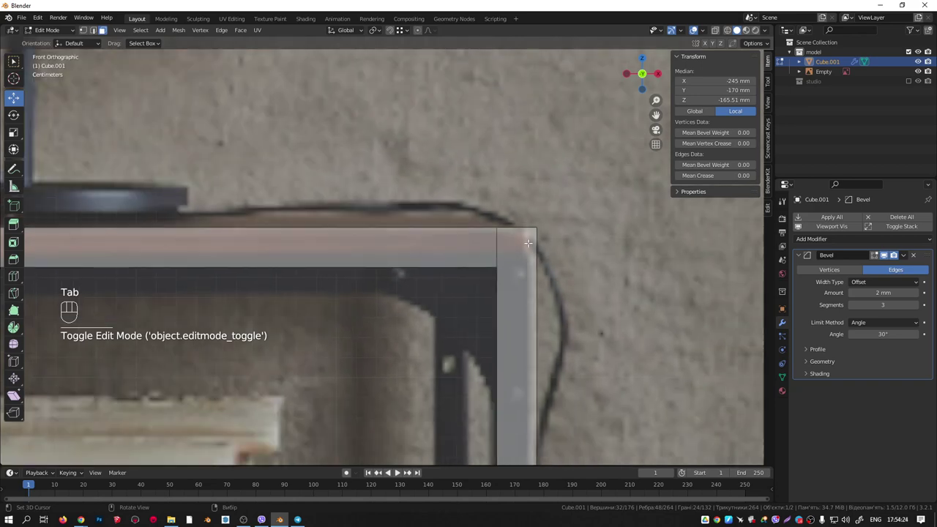
scroll(532, 236, "down", 5)
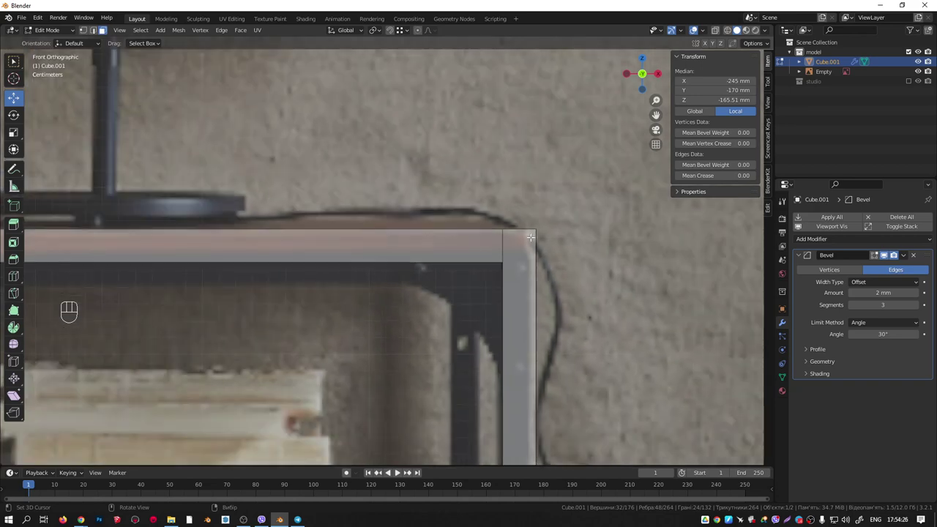
scroll(530, 237, "up", 4)
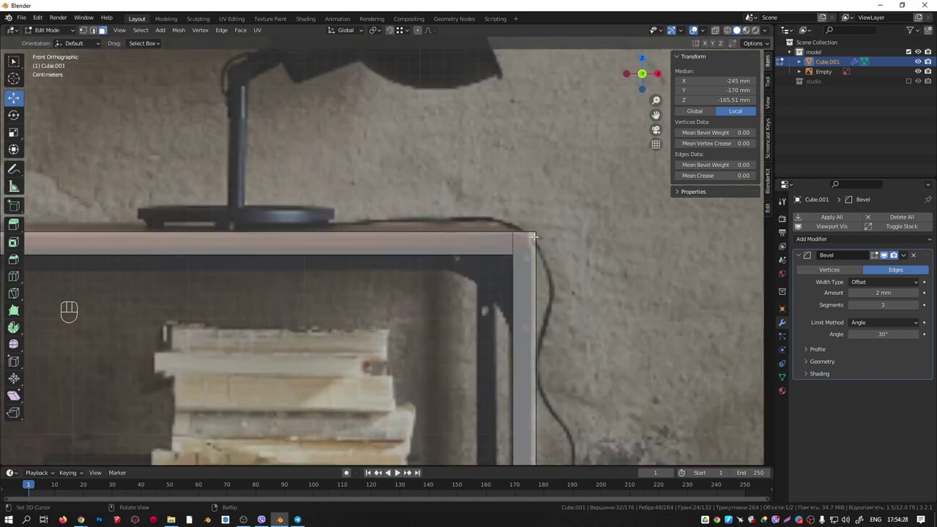
key("Tab")
key("Tab")
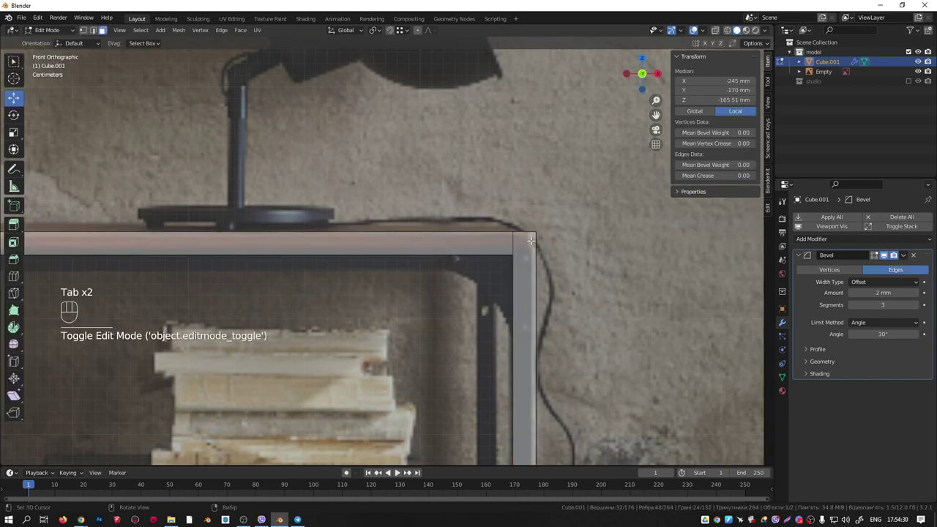
key("1")
left_click(530, 238)
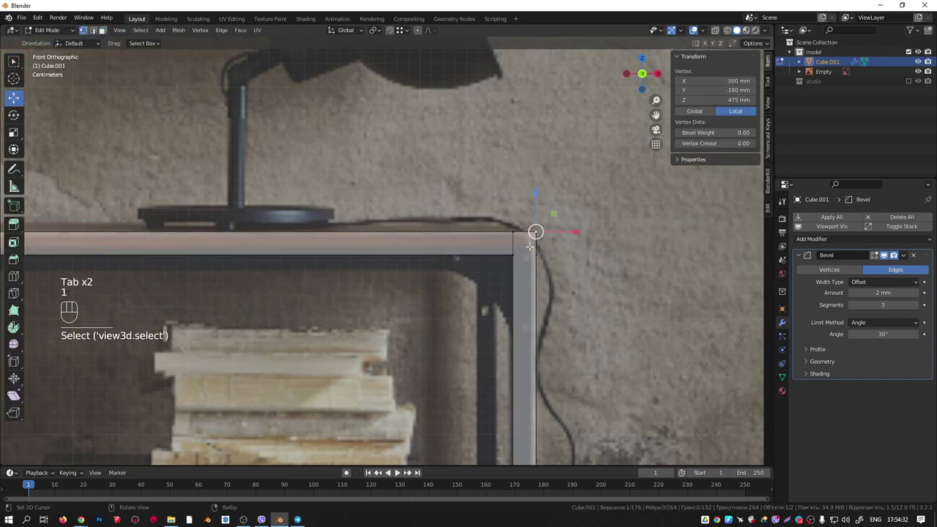
key("shift+d")
right_click(530, 251)
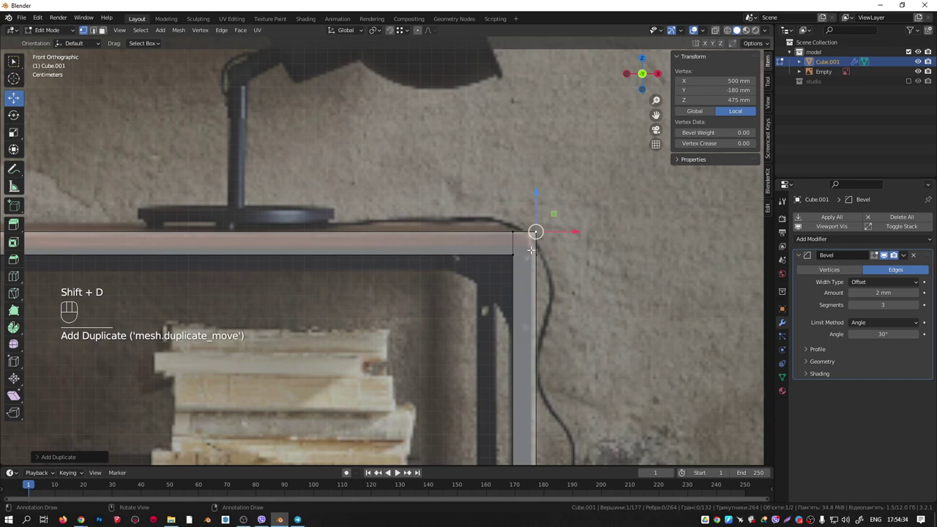
Extrude the duplicated corner vertex -80 mm along X and select the whole resulting edge.
key("e")
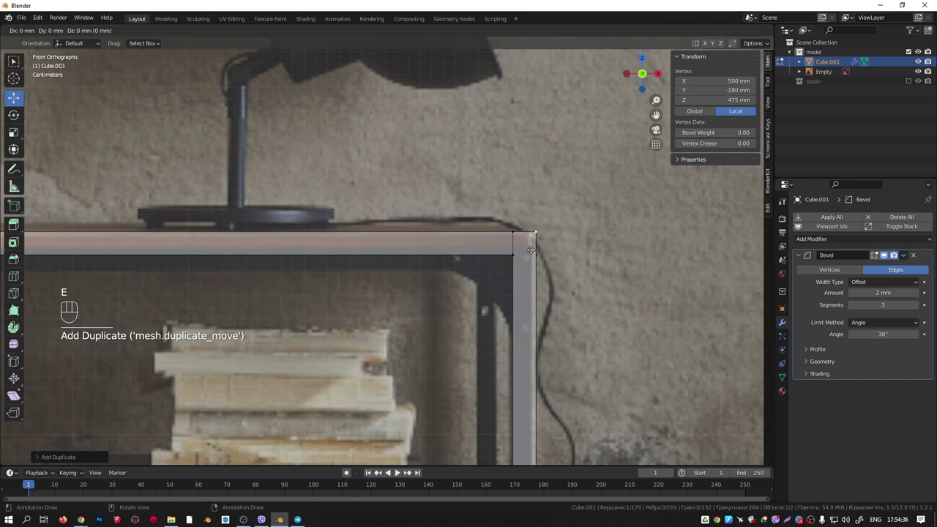
key("x")
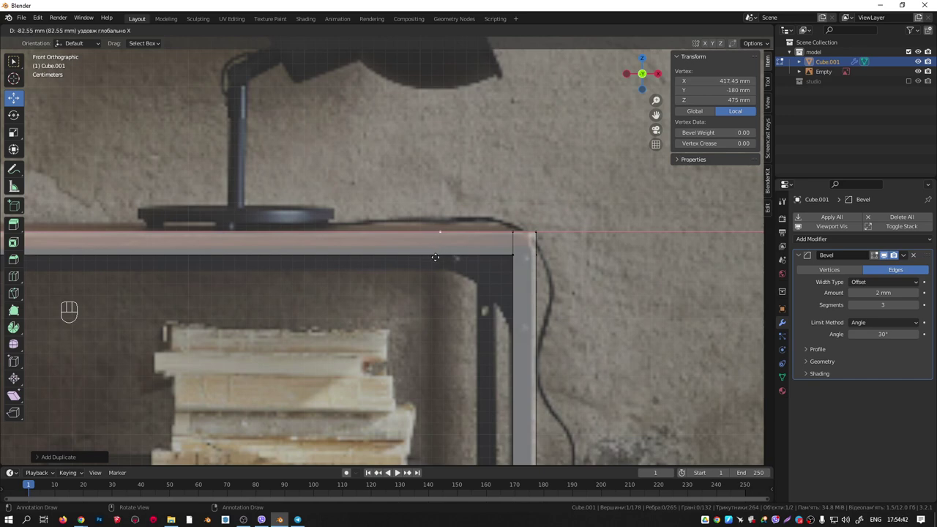
type("80")
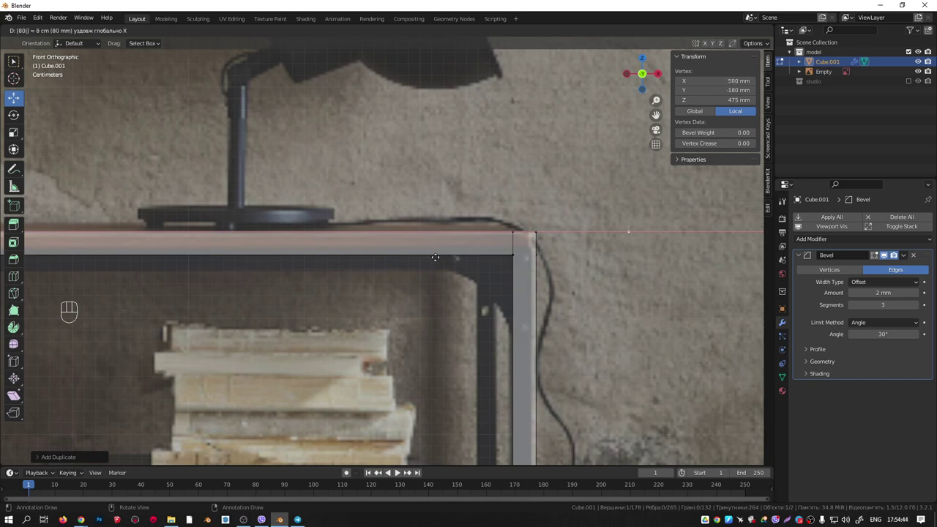
key("minus")
left_click(435, 257)
middle_click_drag(541, 234, 432, 280)
key("ctrl+KP_Add")
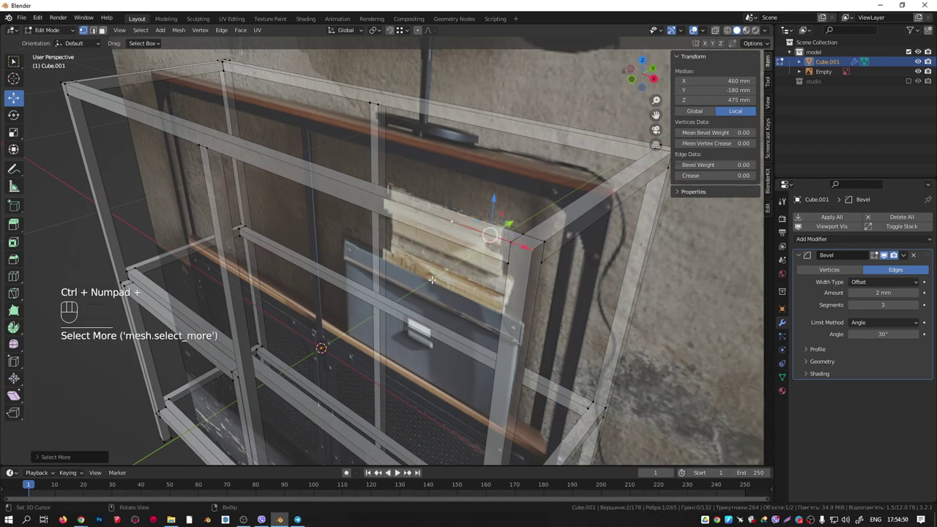
Extrude the bracket edge's outer corner vertex -80 mm along Z, down the front post.
left_click_drag(447, 202, 476, 252, "ctrl")
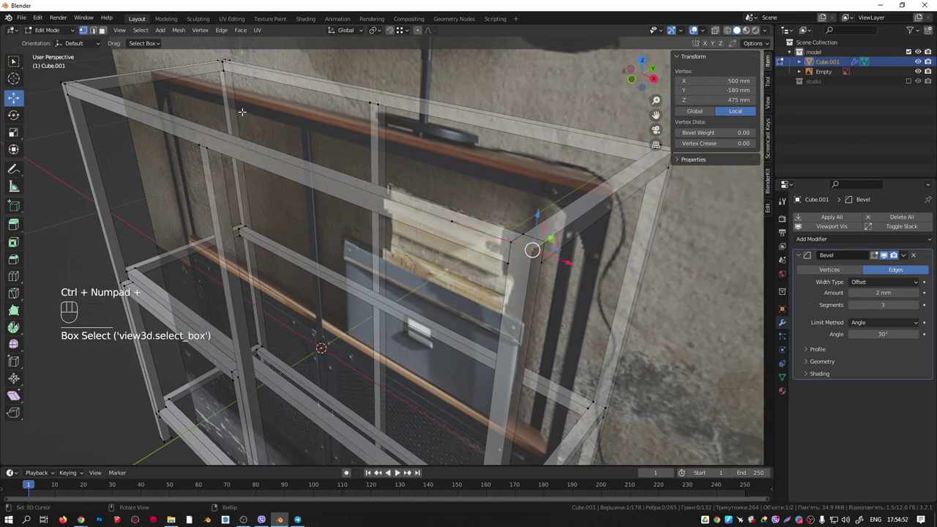
middle_click_drag(533, 254, 536, 251)
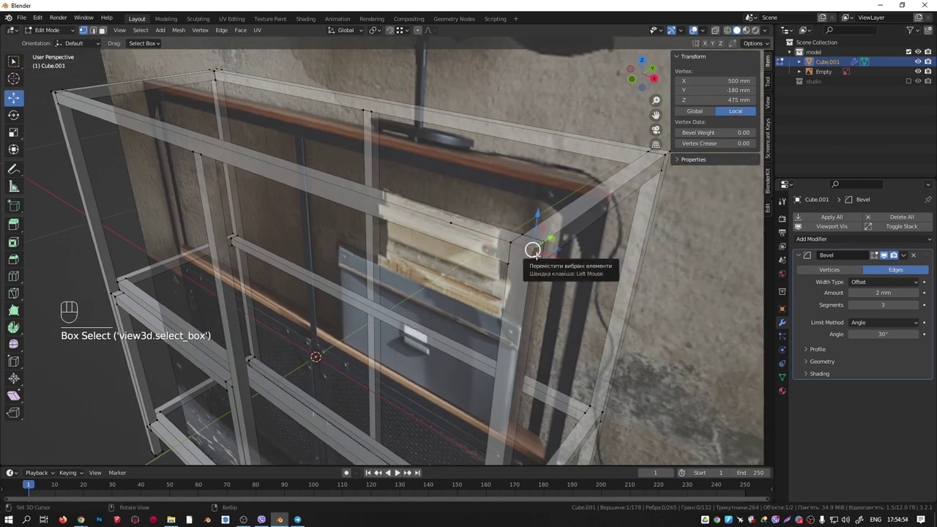
key("e")
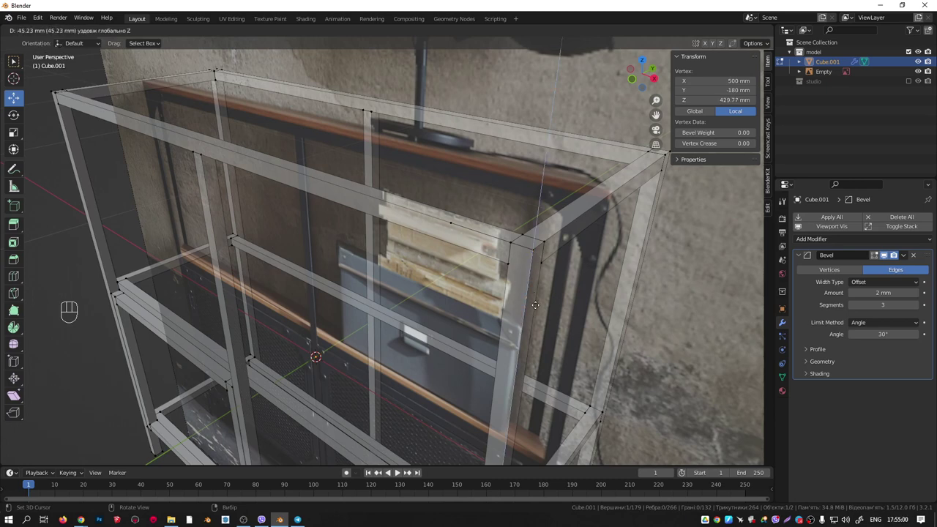
type("80")
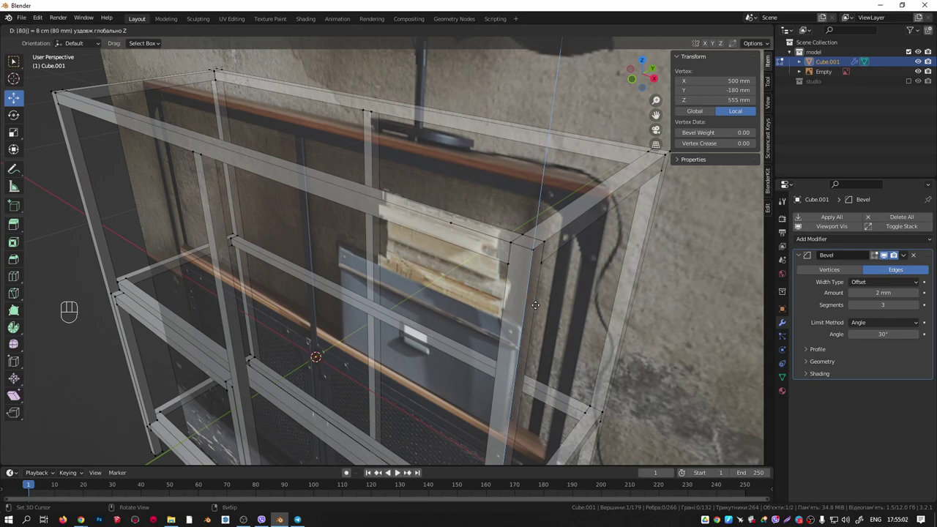
key("minus")
key("Return")
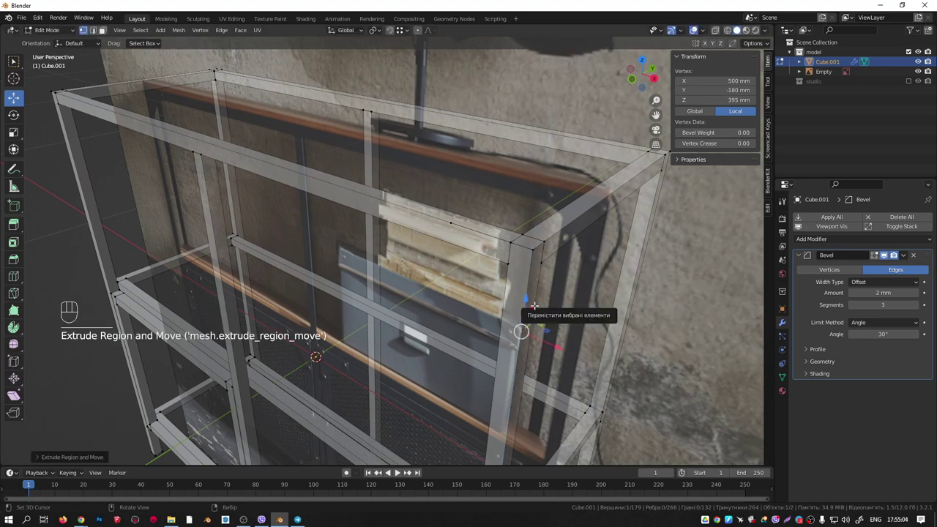
Extrude the lower end vertex of the bracket outline -20 mm along X, across the post.
middle_click_drag(519, 303, 448, 331)
key("KP_1")
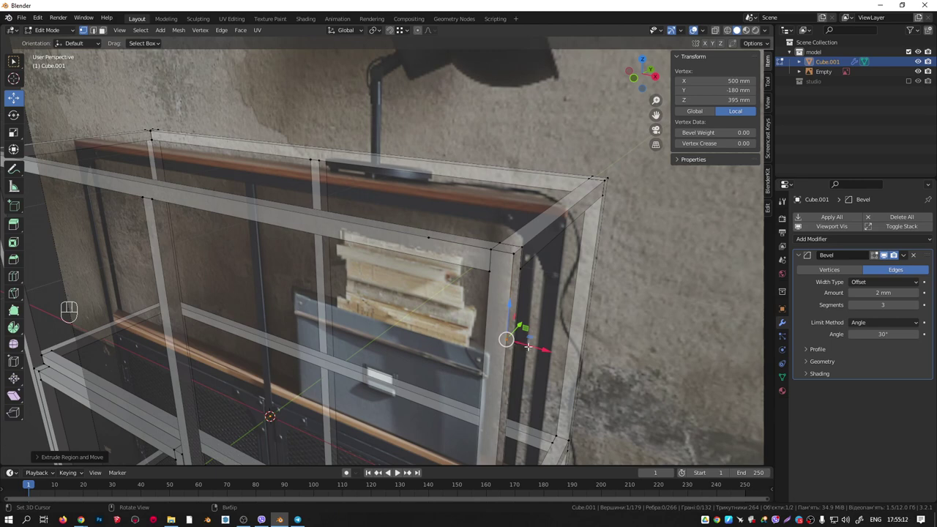
key("e")
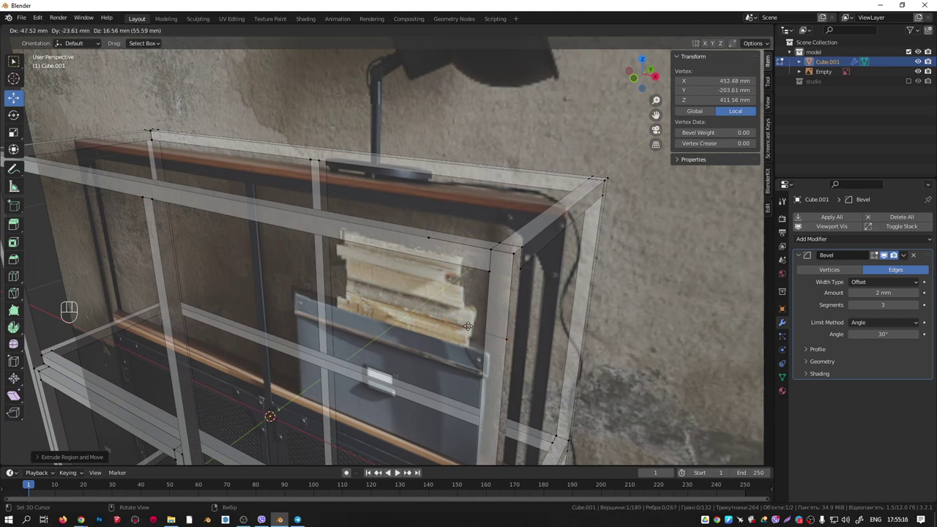
key("x")
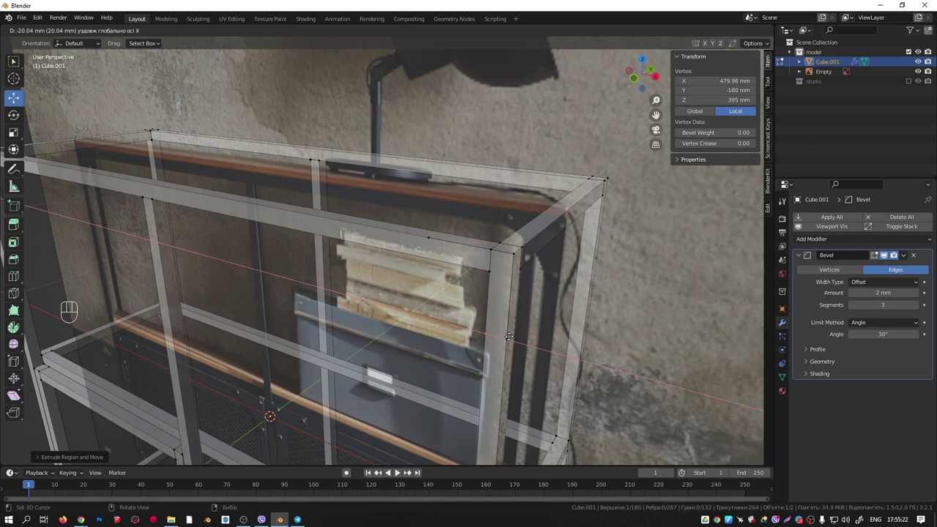
type("20")
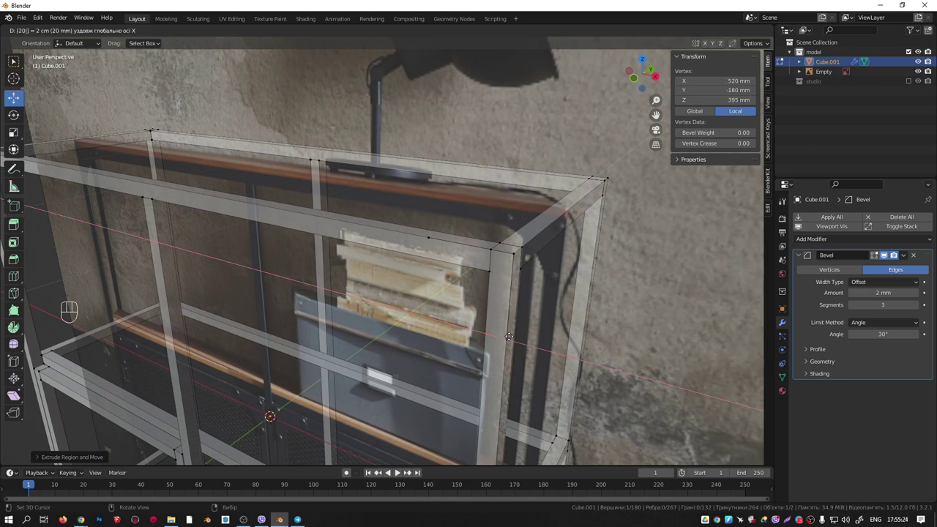
key("minus")
key("Return")
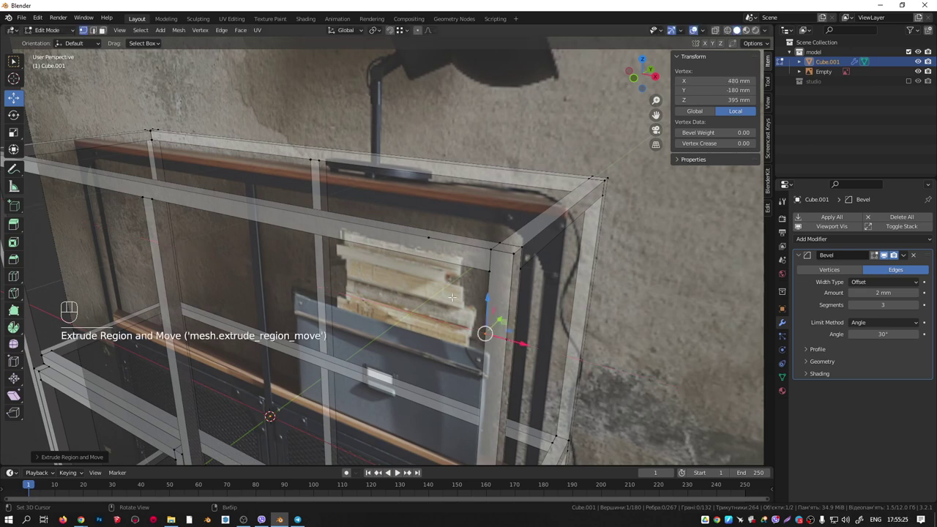
Extrude the inner end vertex of the bracket's top edge -20 mm along Z.
left_click(431, 237)
key("e")
key("z")
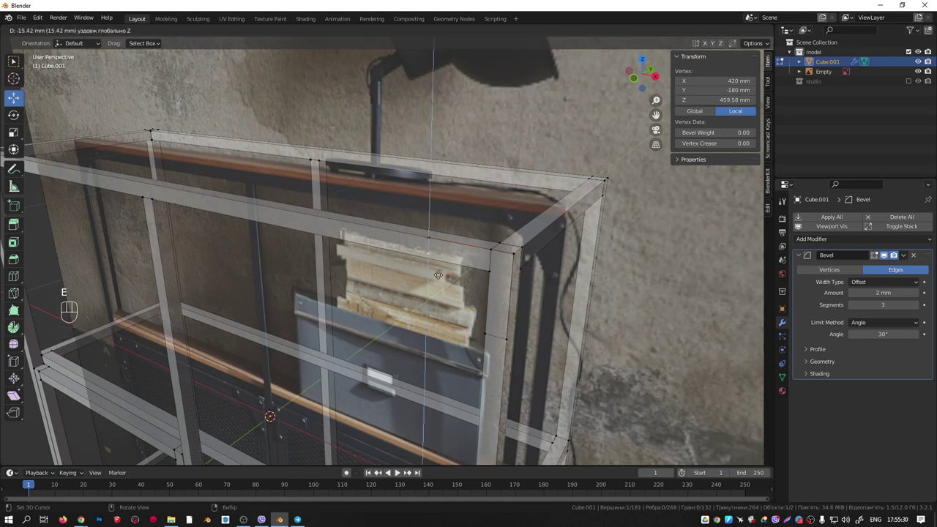
type("20")
key("minus")
key("Return")
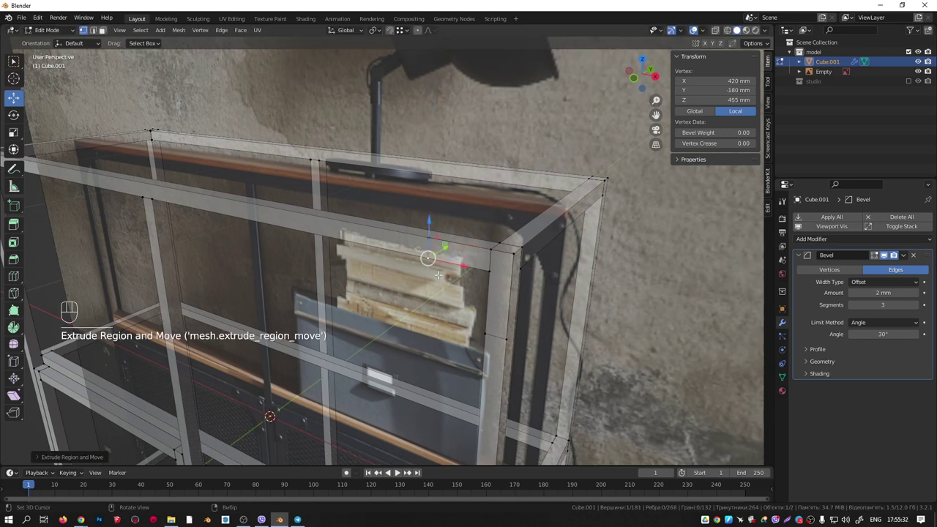
Grow the selection to the whole bracket outline and hide all other geometry of the shelf mesh.
middle_click_drag(485, 330, 479, 330)
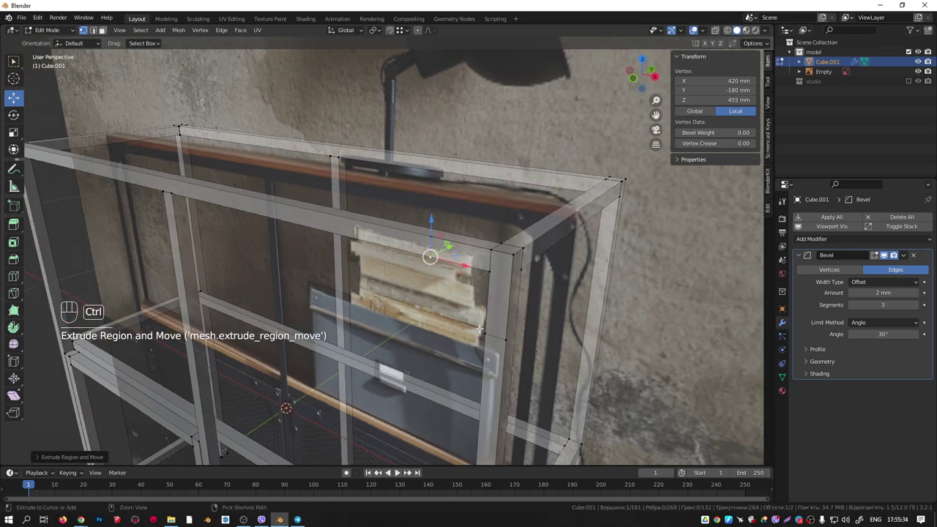
key("ctrl+KP_Add")
key("ctrl+KP_Add")
key("ctrl+KP_Add")
key("ctrl+KP_Add")
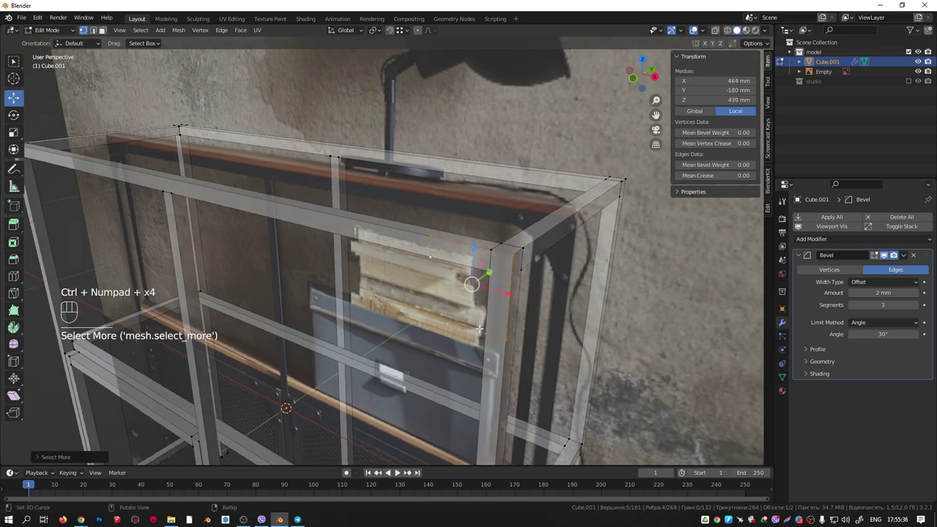
key("shift+h")
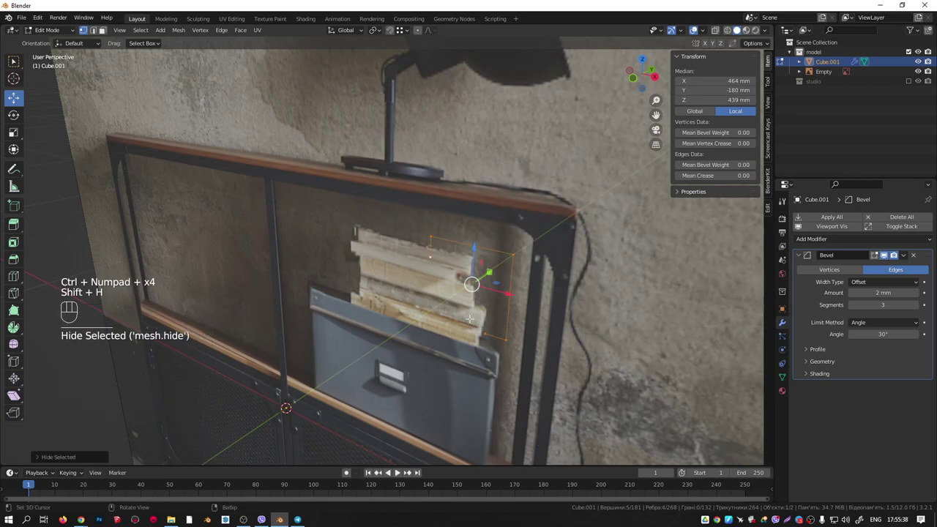
Connect the two free end vertices of the bracket outline with a diagonal edge.
middle_click_drag(470, 320, 433, 281)
right_click(412, 263)
right_click(475, 328, "shift")
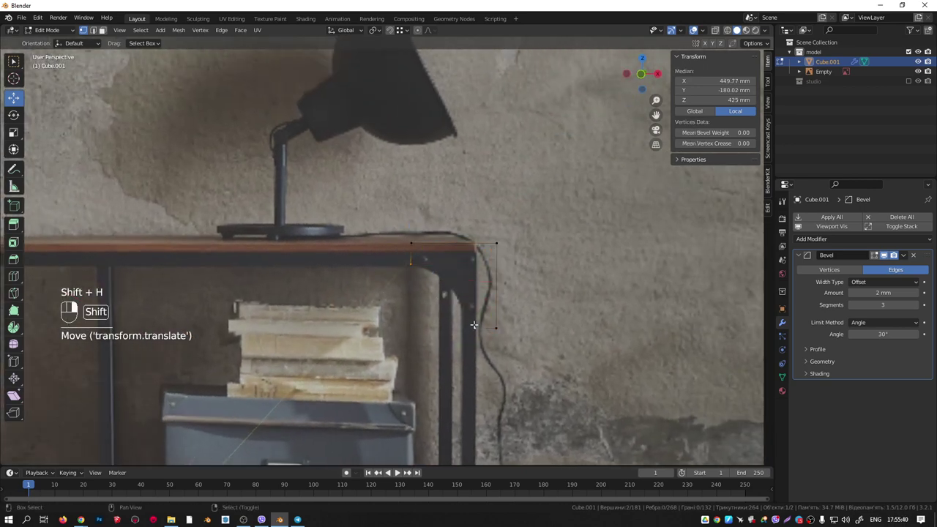
key("f")
scroll(469, 292, "up", 1)
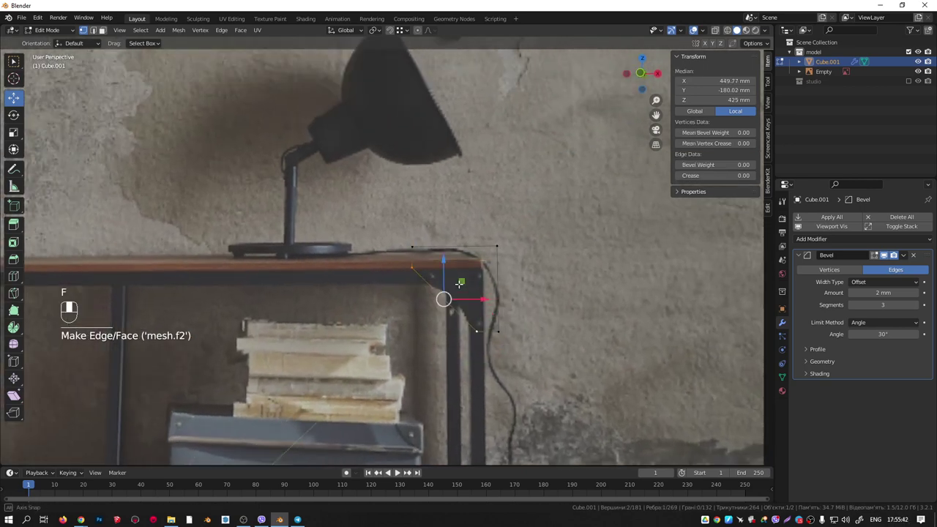
Subdivide the diagonal edge in front view and move its midpoint toward the outer corner, about 21 mm along X and 25 mm along Z.
key("KP_1")
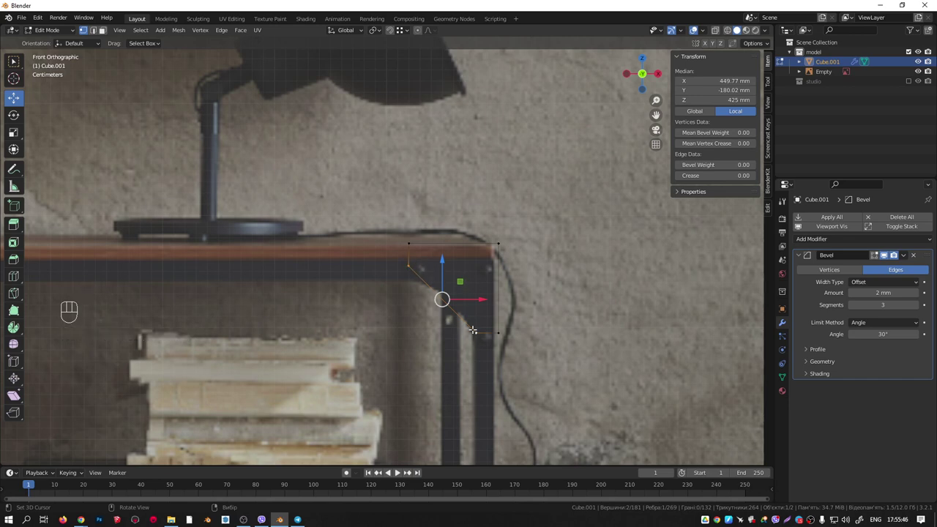
scroll(454, 300, "up", 2)
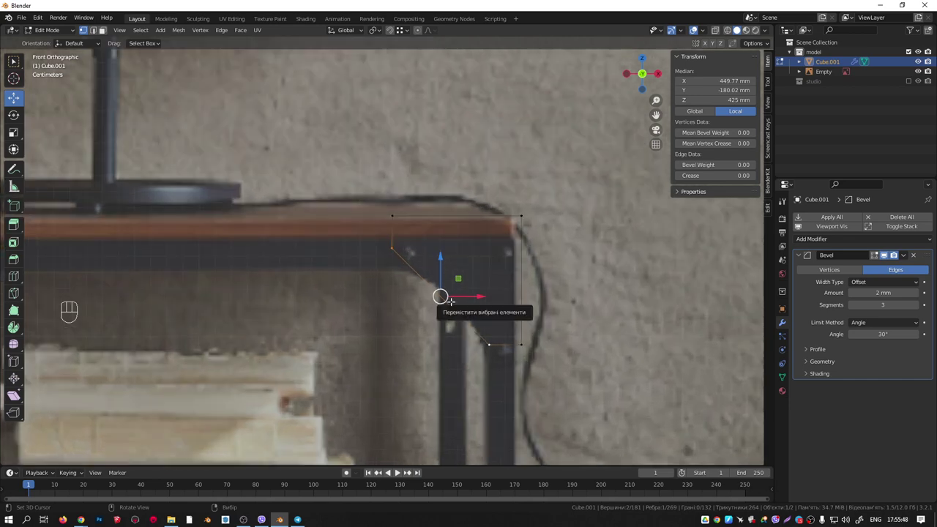
key("2")
key("w")
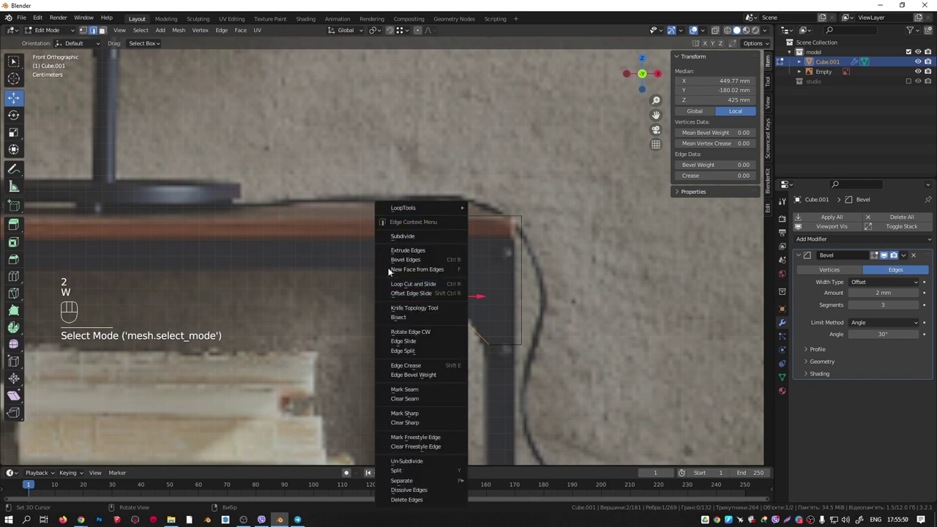
left_click(401, 237)
key("1")
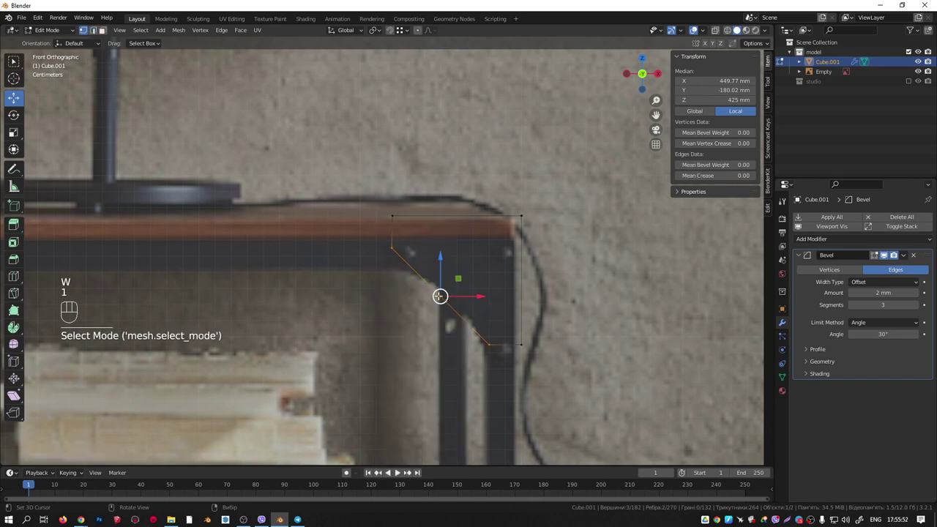
left_click(470, 303)
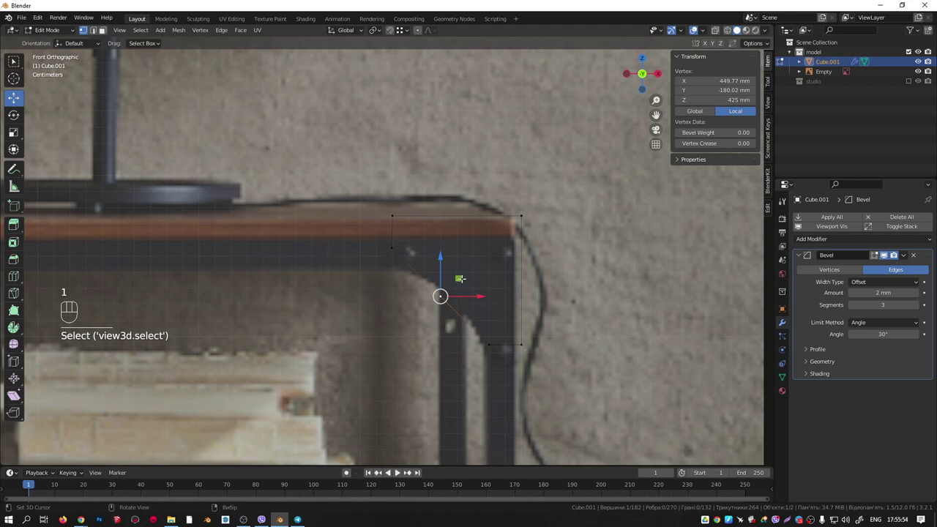
left_click_drag(459, 278, 491, 238)
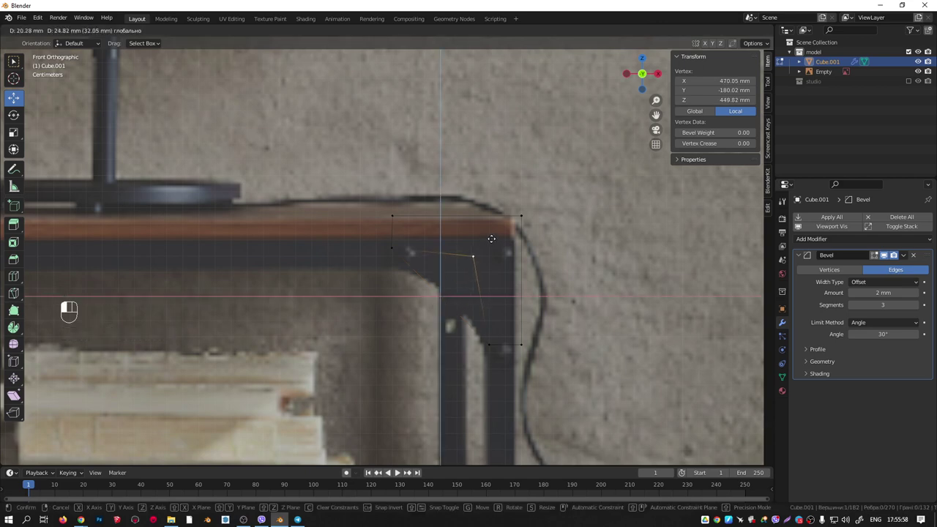
left_click_drag(492, 238, 492, 239)
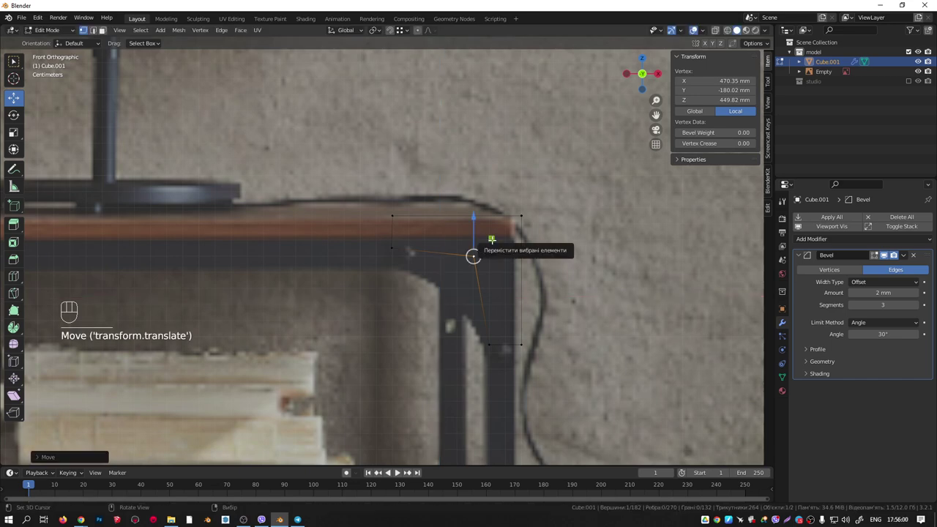
Select the whole bracket outline and fill it with a face.
key("a")
key("a")
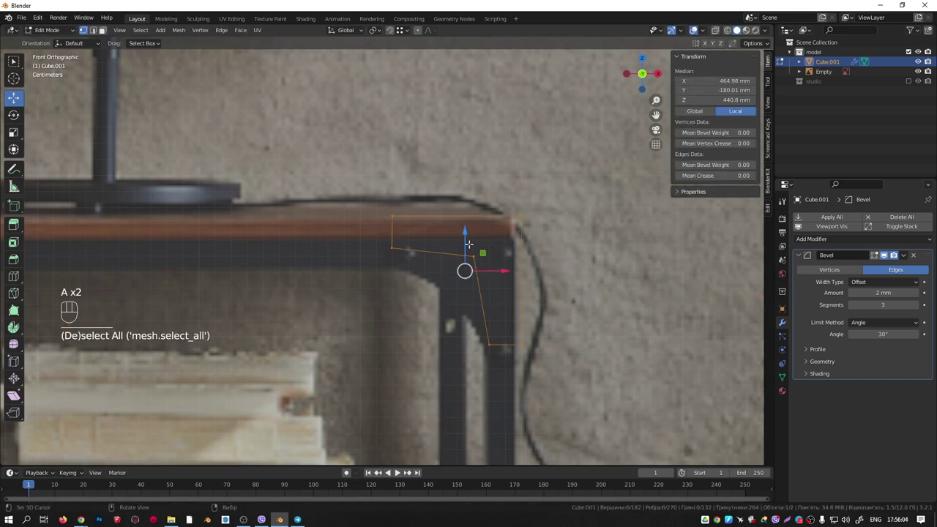
scroll(468, 245, "up", 2)
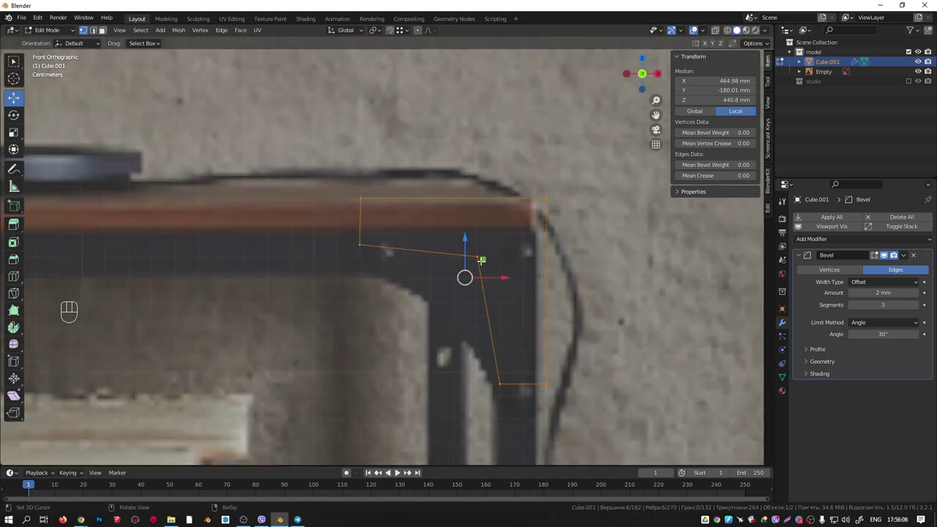
key("f")
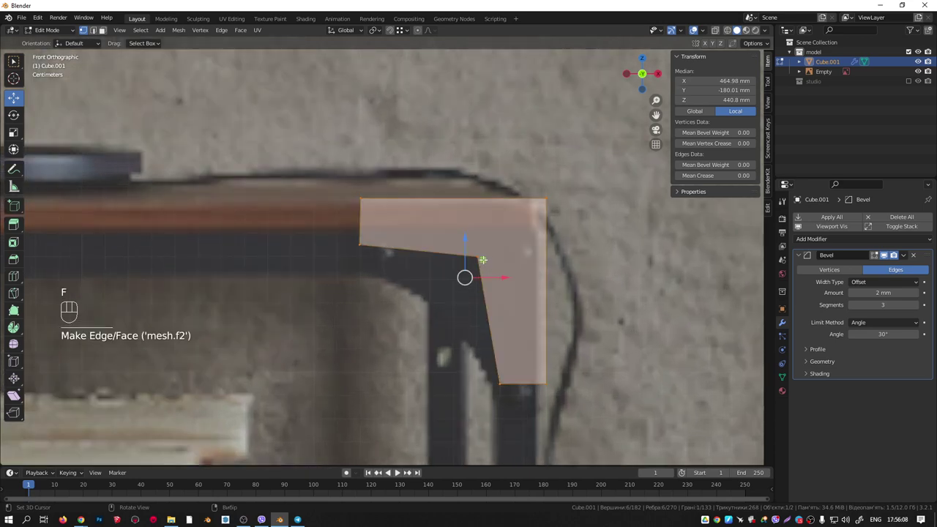
Try an eight-segment vertex bevel on the bracket's inner corner, and shift that vertex about 1.5 mm along X.
left_click(477, 256)
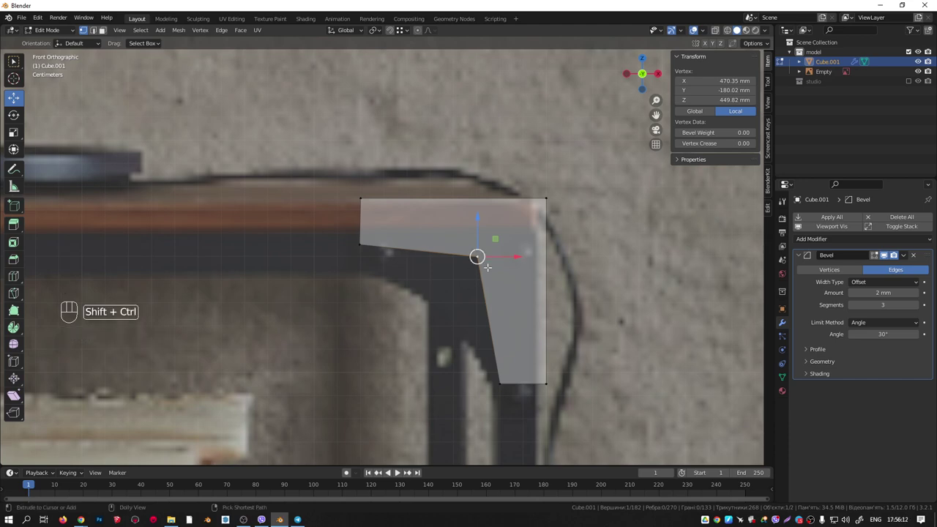
key("shift+ctrl+b")
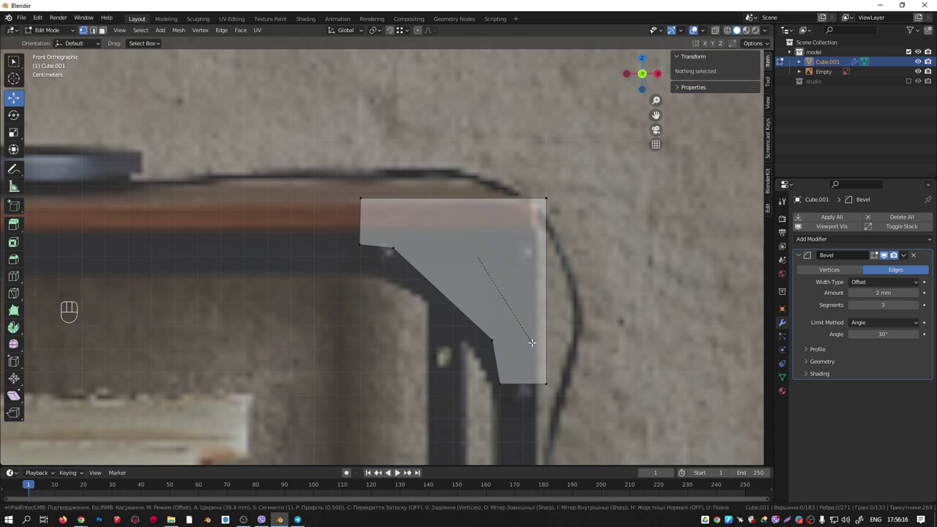
scroll(532, 342, "up", 7)
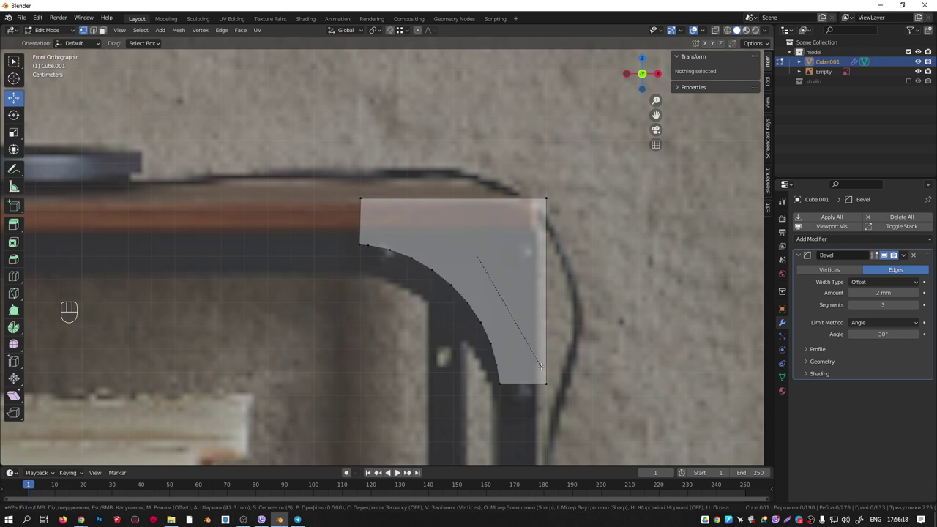
key("Escape")
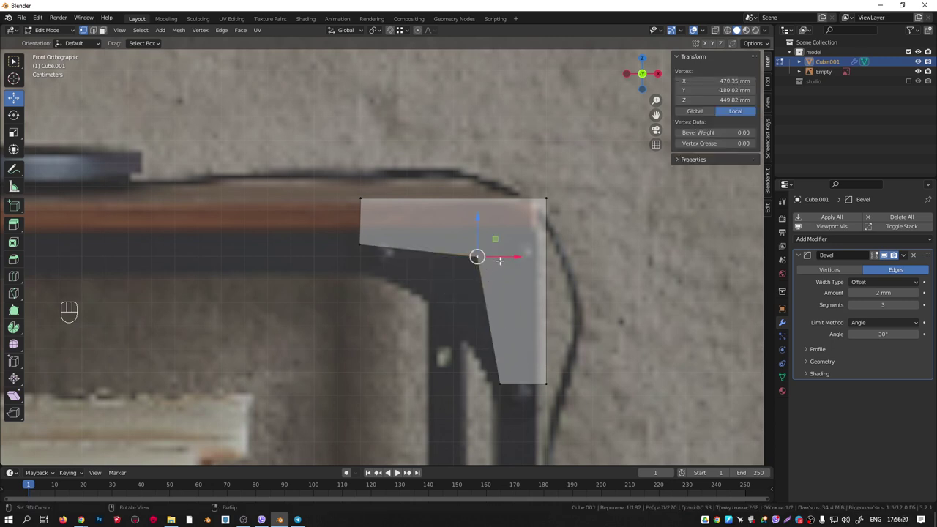
left_click_drag(500, 260, 505, 259)
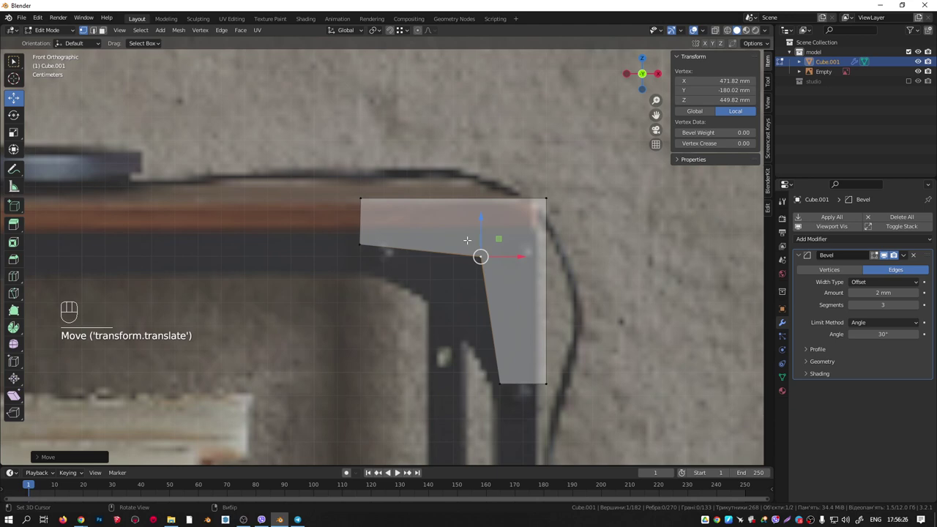
Undo the vertex moves, the face, the subdivision and the diagonal edge, back to the open bracket outline.
key("ctrl+z")
key("ctrl+z")
key("ctrl+z")
key("ctrl+z")
key("ctrl+z")
key("ctrl+z")
key("ctrl+z")
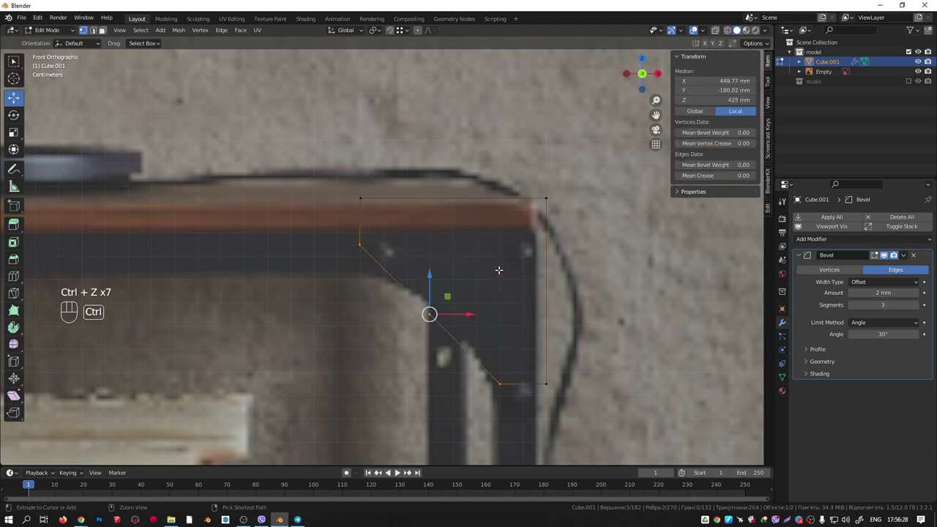
key("ctrl+z")
key("ctrl+z")
key("ctrl+z")
key("ctrl+z")
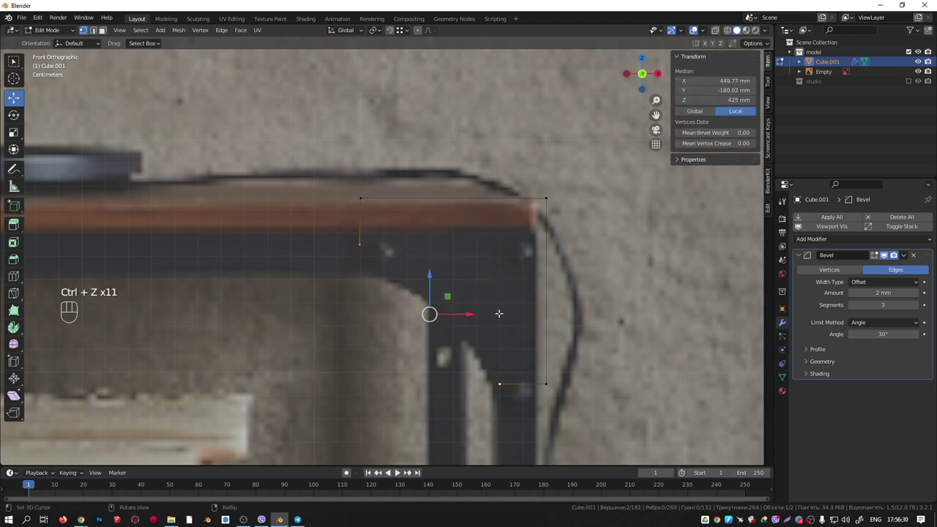
Move the outline's lower open end along X to about 419.5 mm, level with the upper open end, and join both ends with an edge.
left_click(500, 384)
left_click_drag(528, 383, 409, 314)
left_click(362, 245)
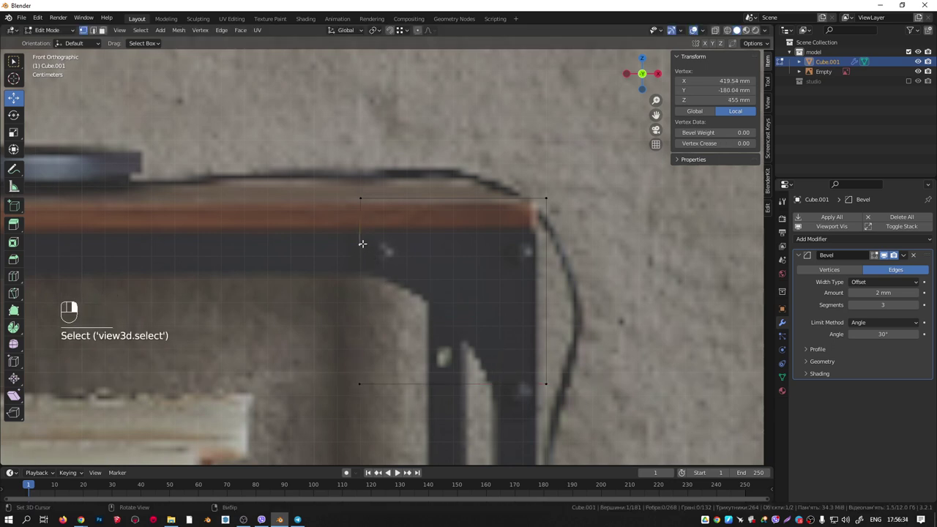
left_click(362, 384, "shift")
key("f")
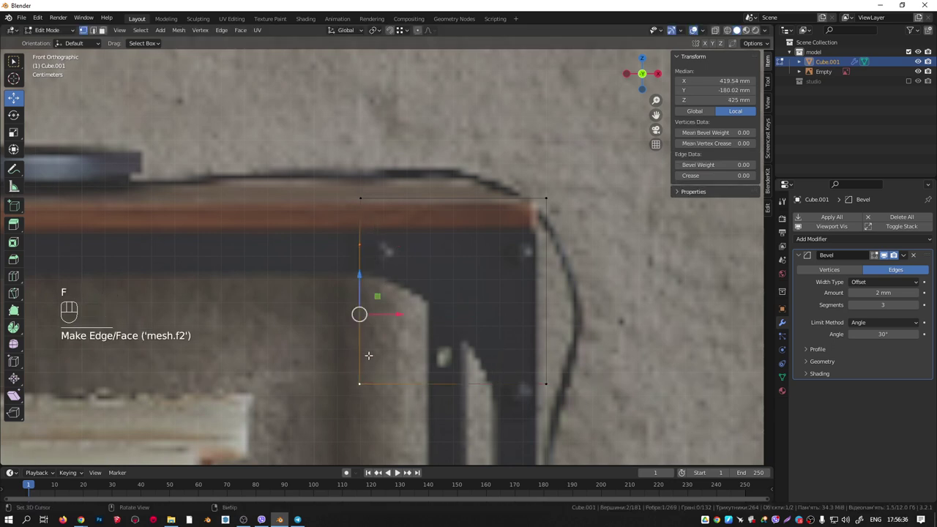
Dissolve the surplus vertex partway along the outline's inner vertical side, leaving a plain four-corner square.
left_click(361, 246)
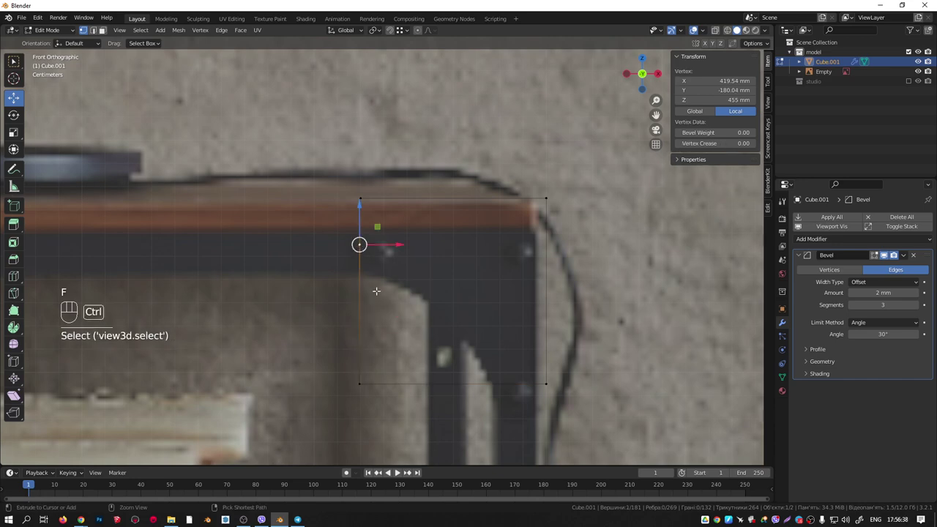
key("ctrl+x")
key("ctrl+r")
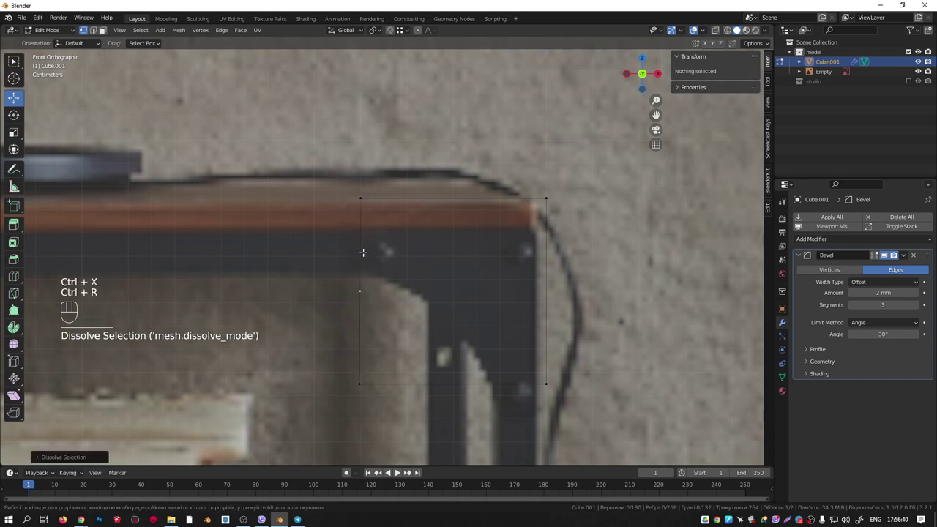
right_click(363, 254)
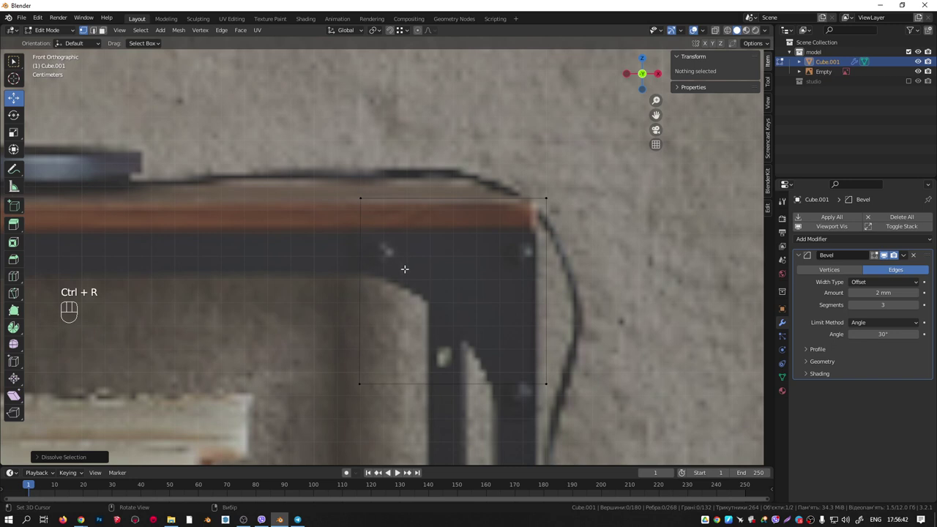
Merge the outline's vertices by distance and fill the square with a face.
key("a")
key("m")
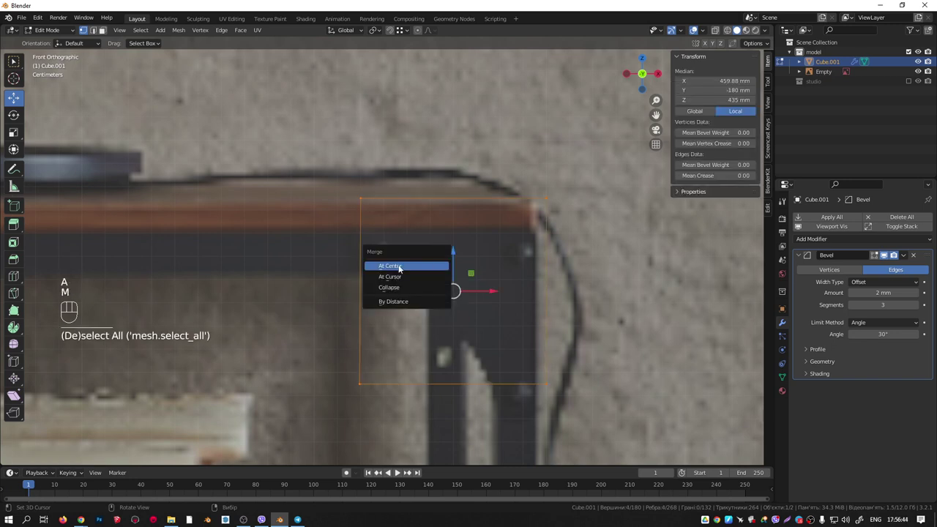
left_click(392, 302)
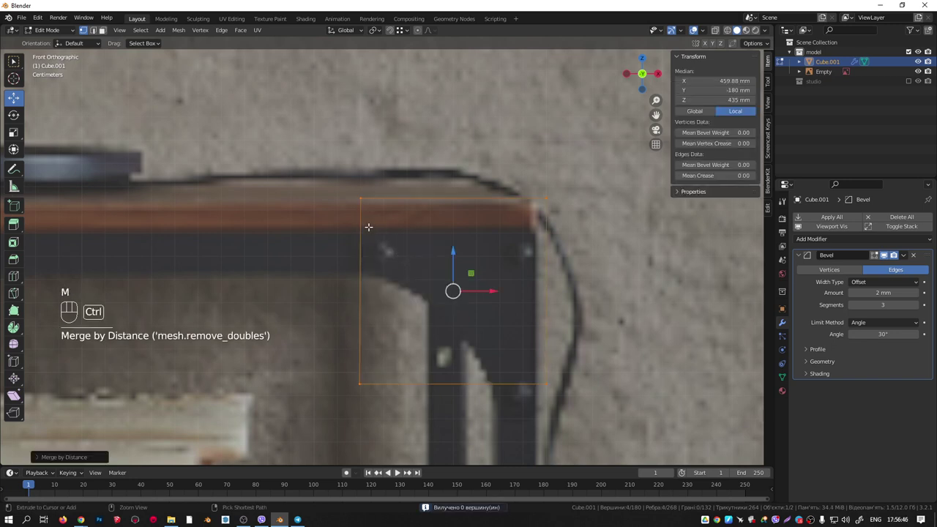
key("ctrl+r")
key("f")
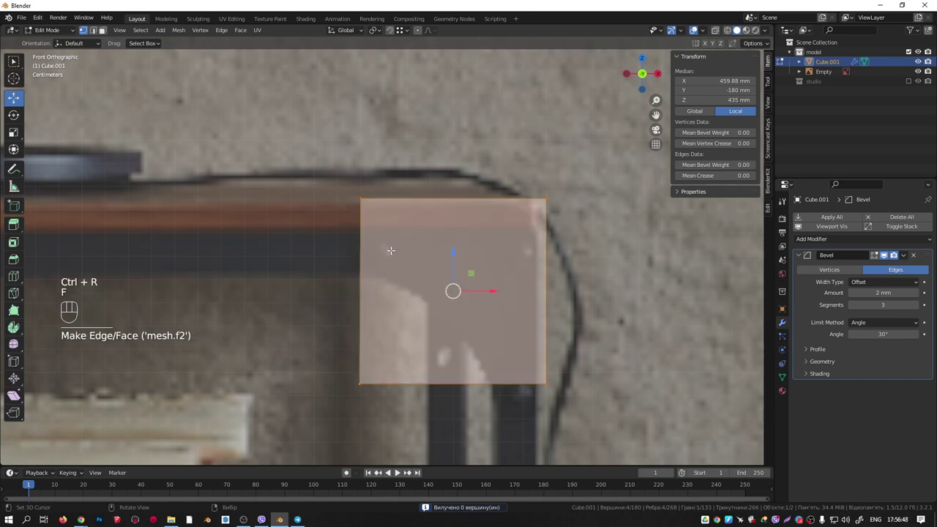
Add one horizontal and one vertical loop cut, both centred on the square face.
key("ctrl+r")
left_click(364, 242)
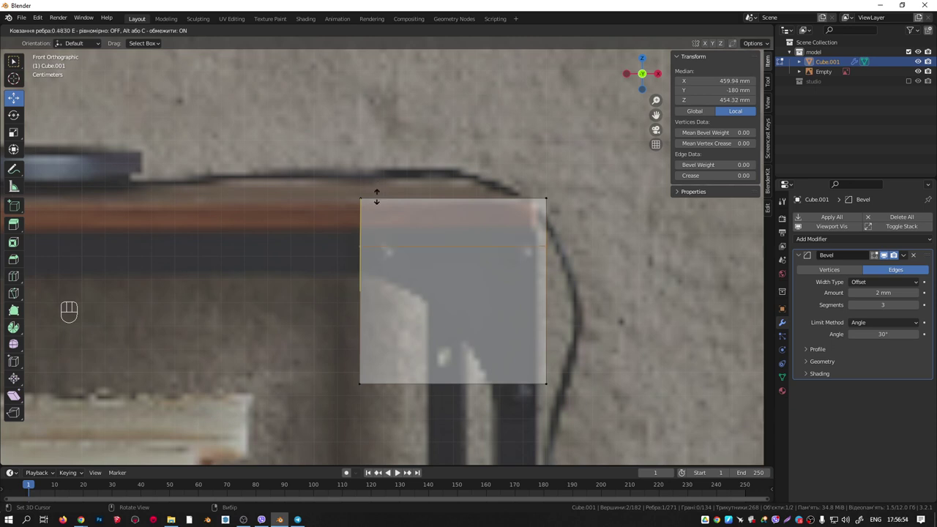
right_click(374, 210)
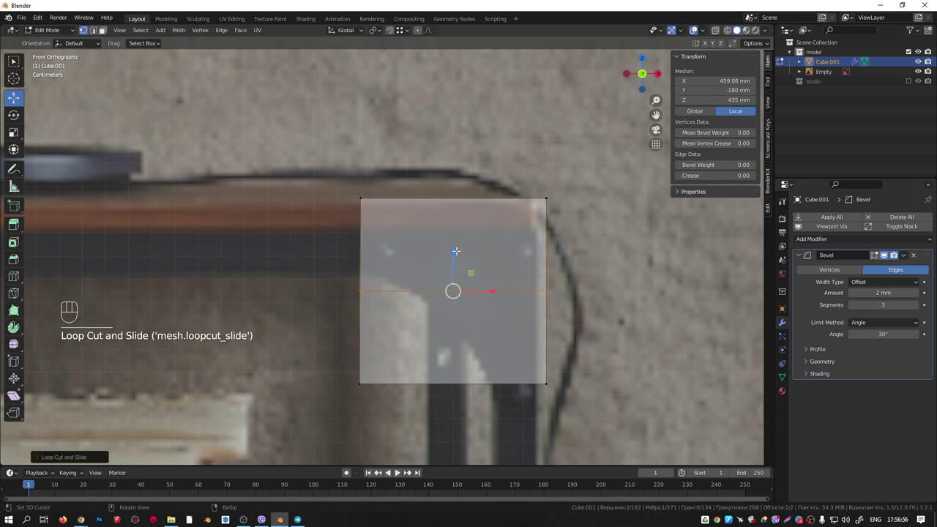
key("ctrl")
key("ctrl+r")
left_click(454, 197)
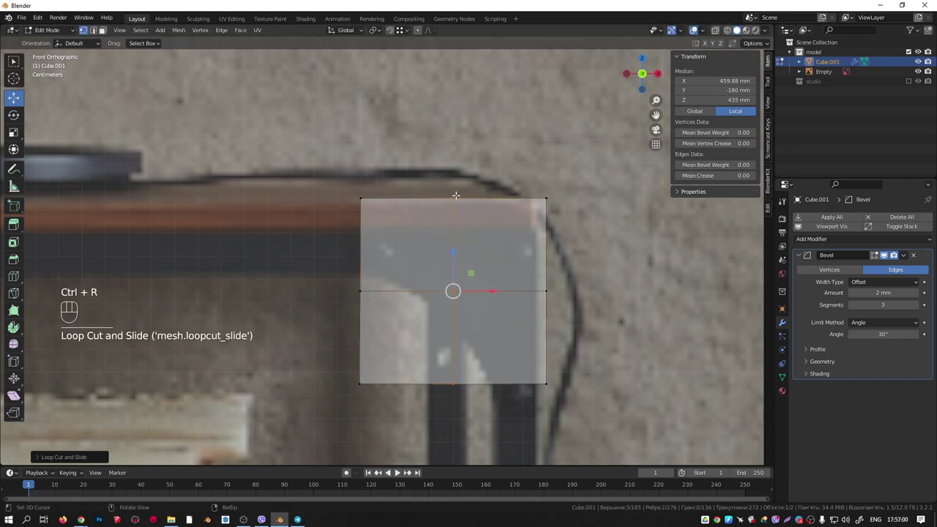
Bevel the vertical centre loop into two edges about 41 mm apart, and repeat the same bevel on the horizontal centre loop.
left_click(458, 271, "alt")
key("2")
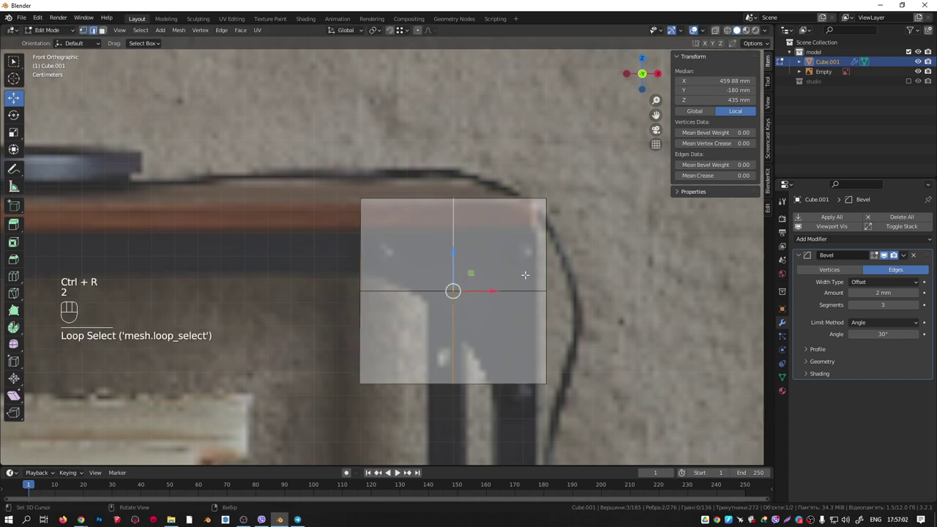
key("ctrl+b")
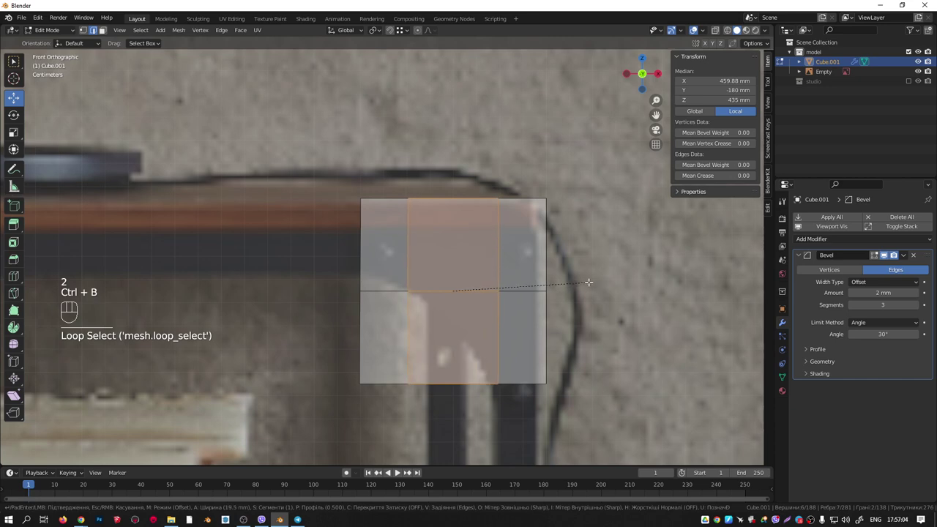
left_click(524, 290)
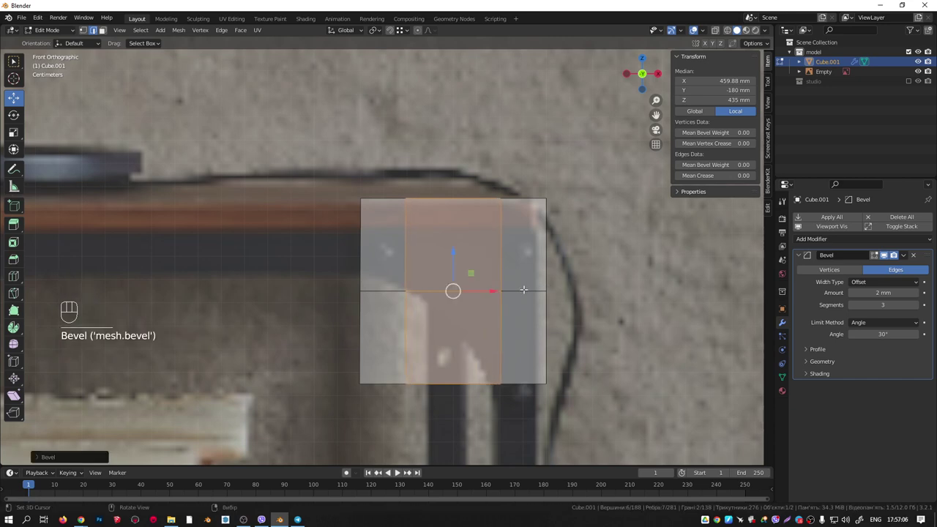
left_click(517, 291, "alt")
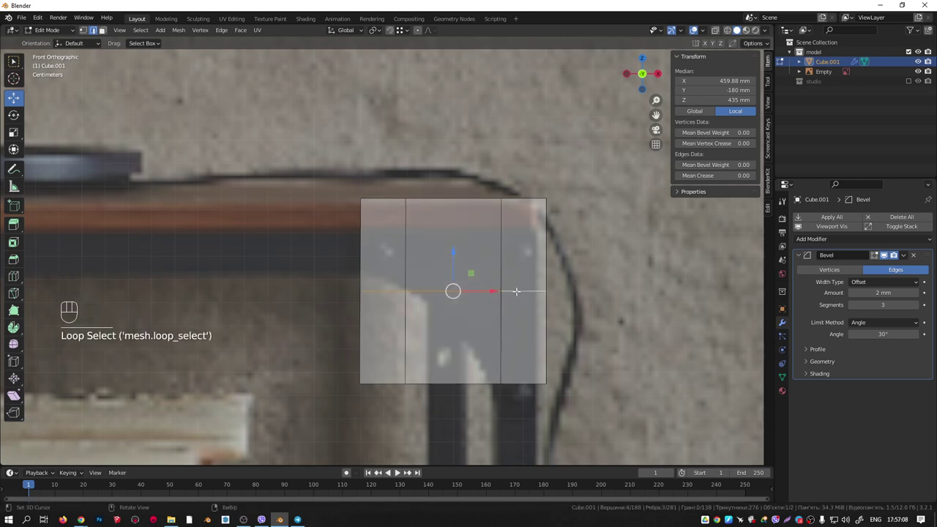
key("shift+r")
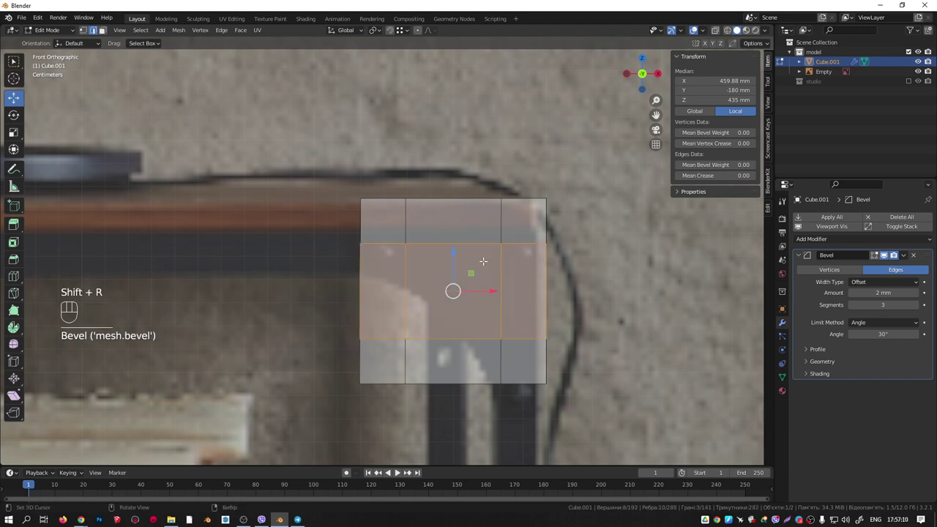
Delete the centre face and the three faces around the lower inner corner, leaving an L-shaped bracket.
left_click(464, 271)
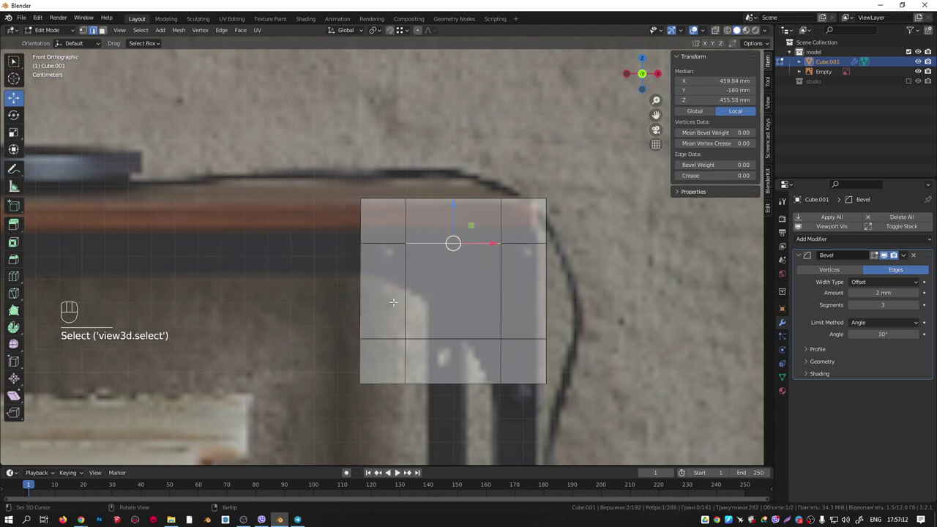
key("3")
left_click(388, 301)
left_click(377, 360, "shift")
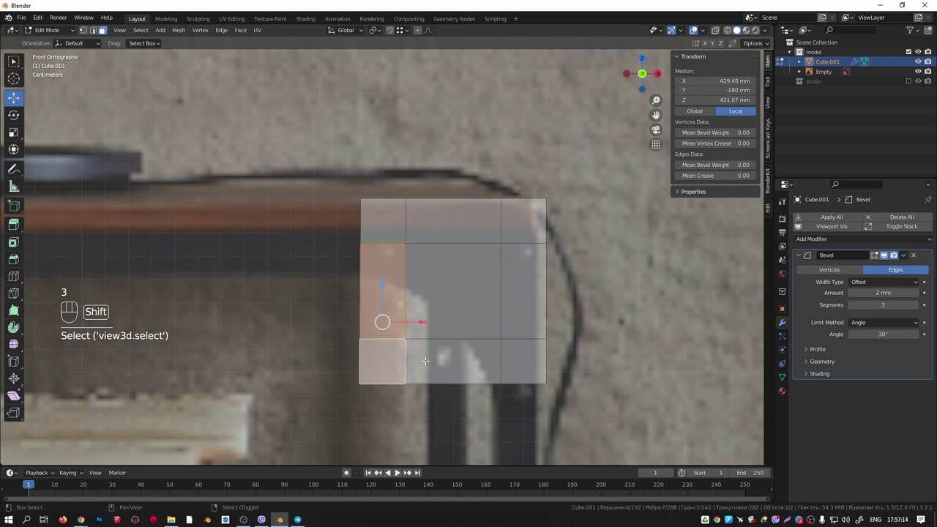
left_click(428, 360, "shift")
left_click(468, 303, "shift")
key("x")
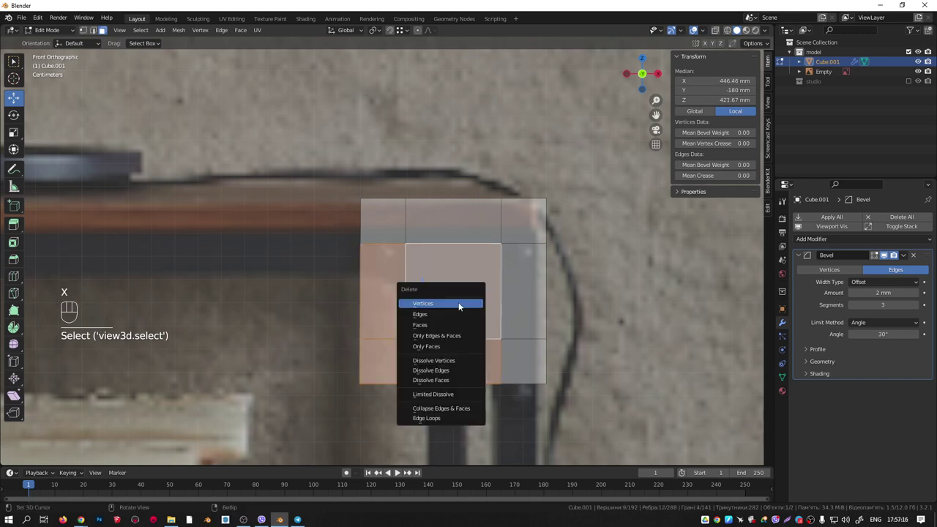
left_click(436, 328)
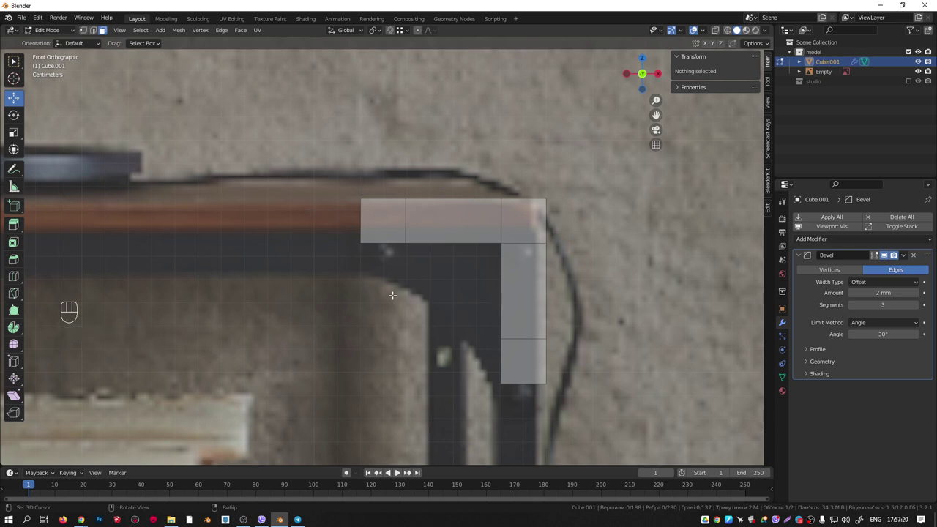
Remove the two dividing edges at the L-shape's outer corner square with Limited Dissolve.
key("1")
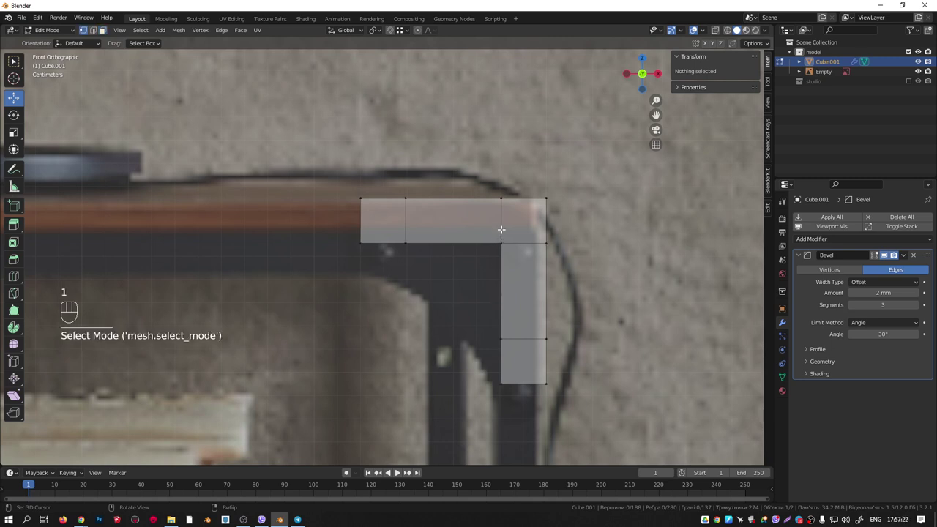
left_click(500, 232)
key("2")
left_click(501, 224)
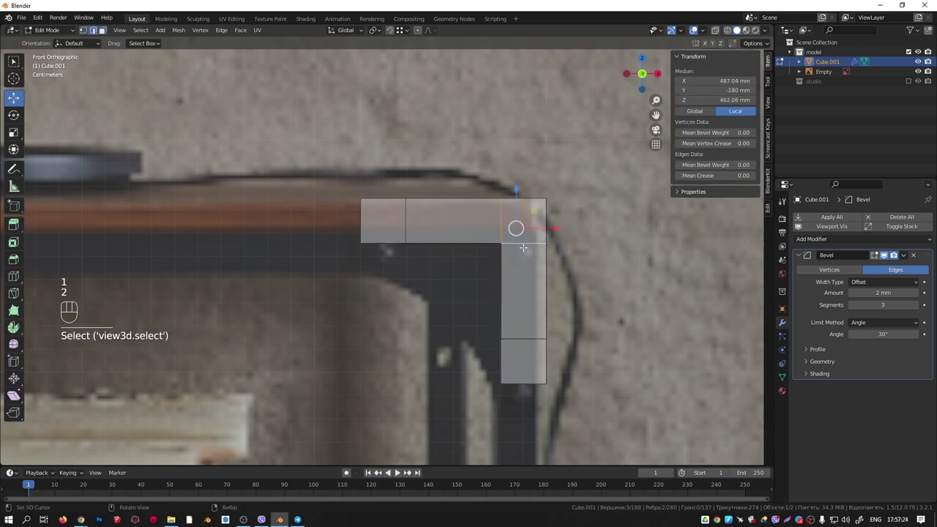
key("ctrl+x")
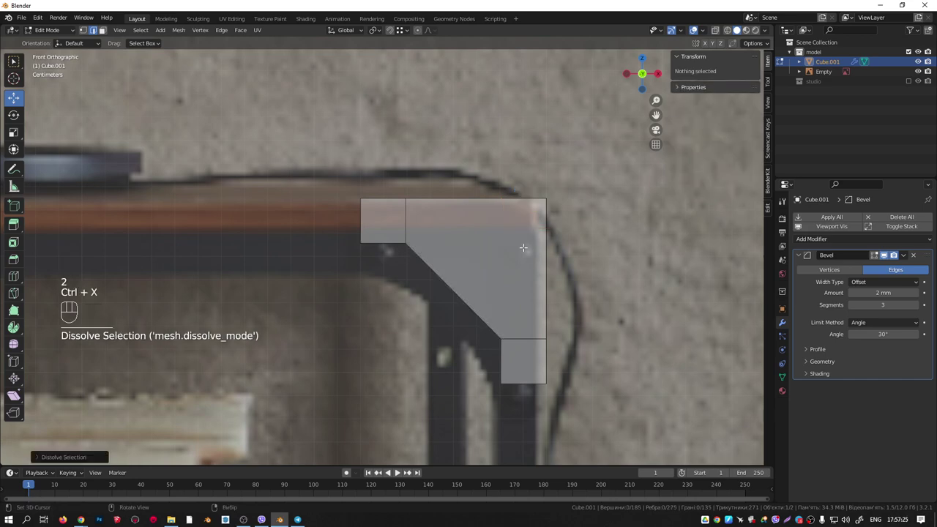
key("ctrl+z")
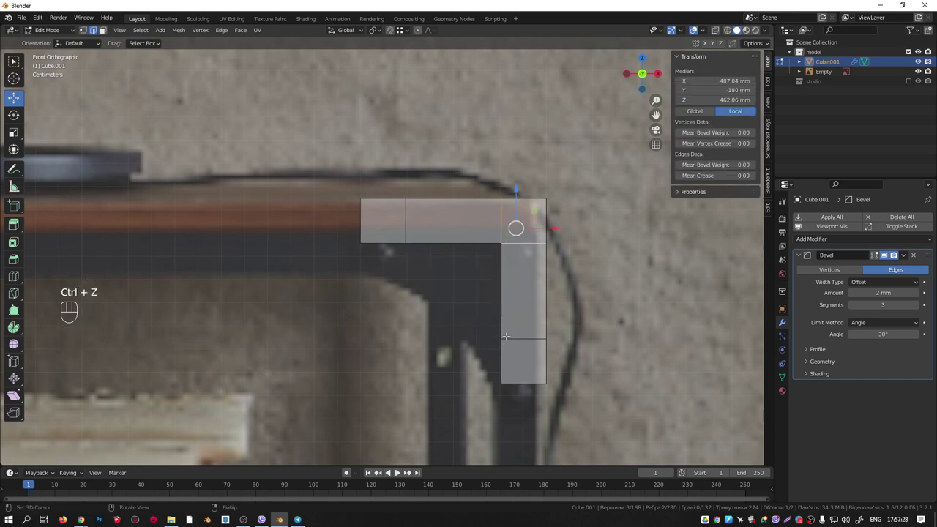
key("x")
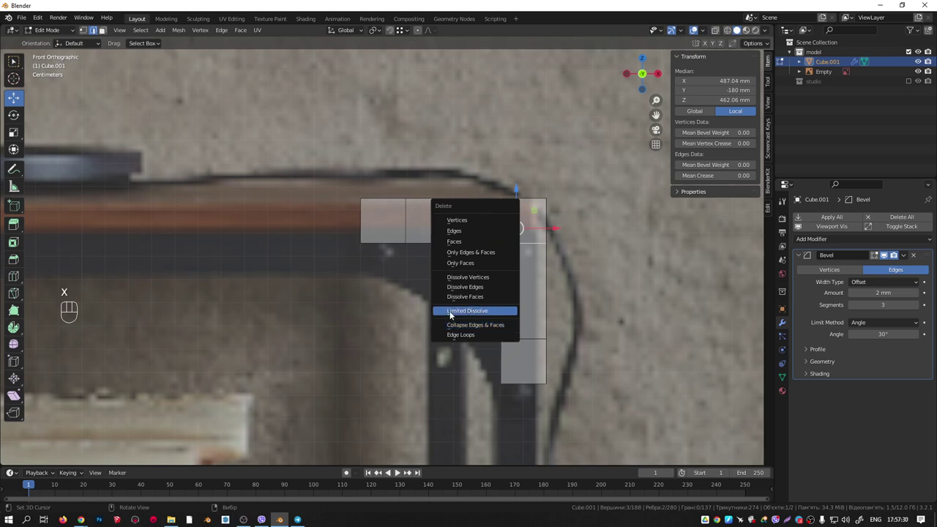
left_click(450, 312)
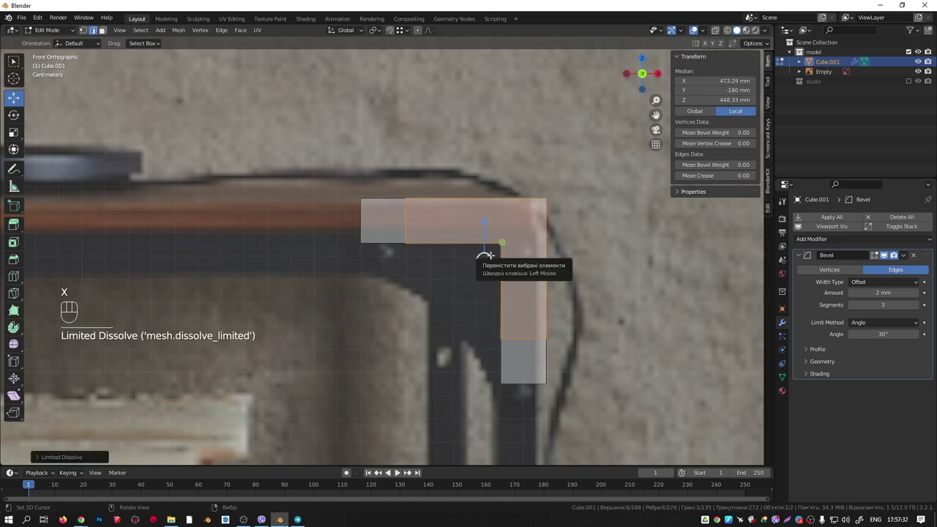
Dissolve the remaining dividing edge on each arm of the L-shape so it becomes a single face.
middle_click_drag(483, 259, 469, 291, "shift")
left_click(491, 295)
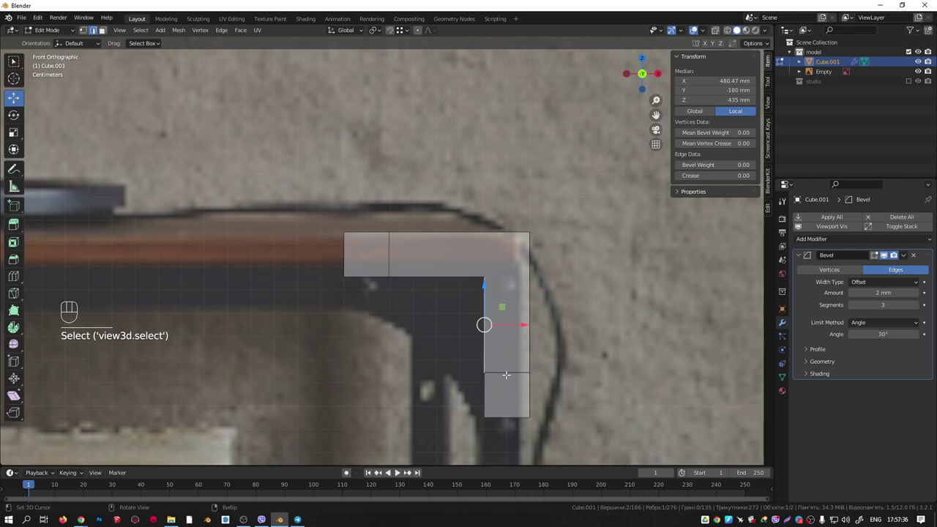
key("ctrl+x")
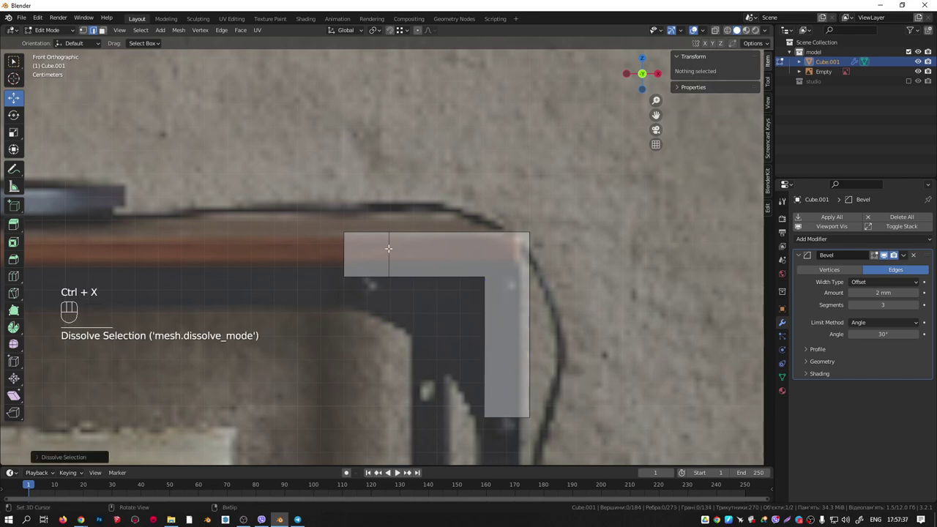
left_click(388, 249)
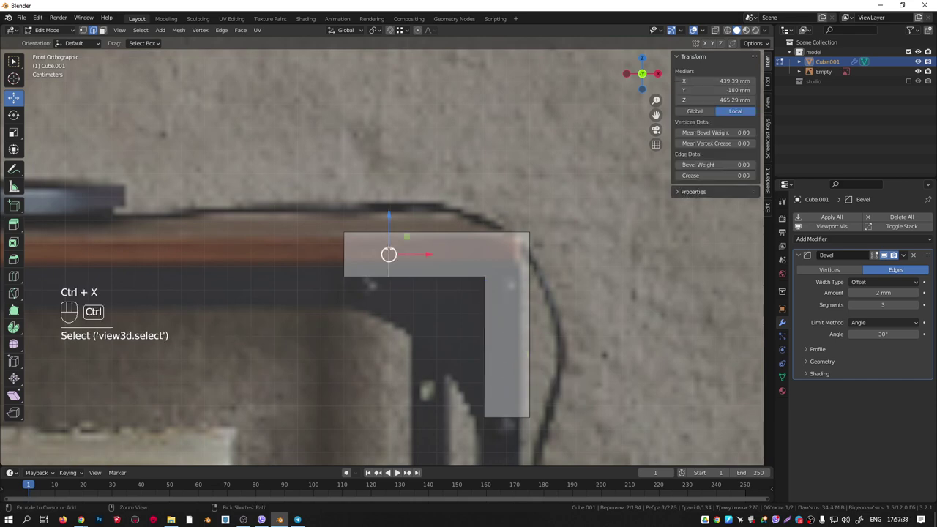
key("ctrl+x")
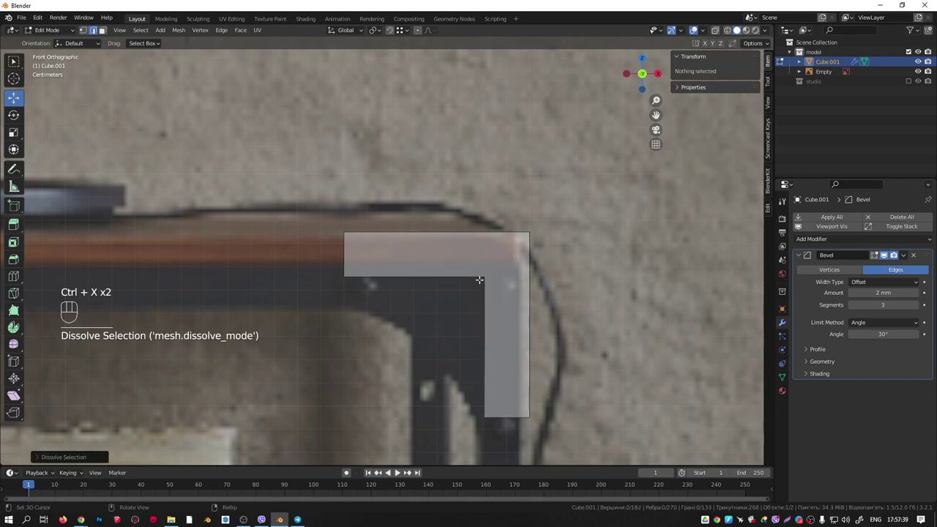
Round the L-shape's inner corner with a vertex bevel about 53.5 mm wide and 17 segments.
key("1")
left_click(483, 278)
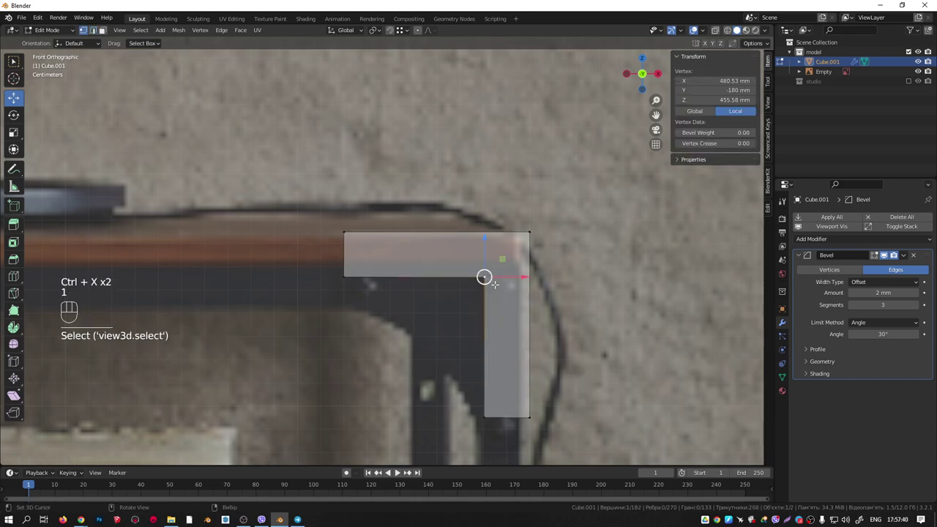
key("ctrl+shift+b")
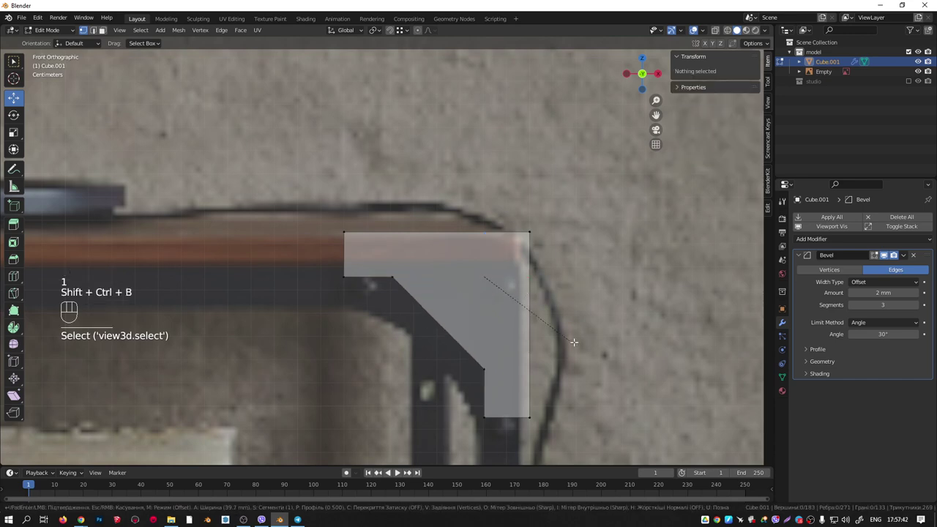
scroll(586, 363, "up", 7)
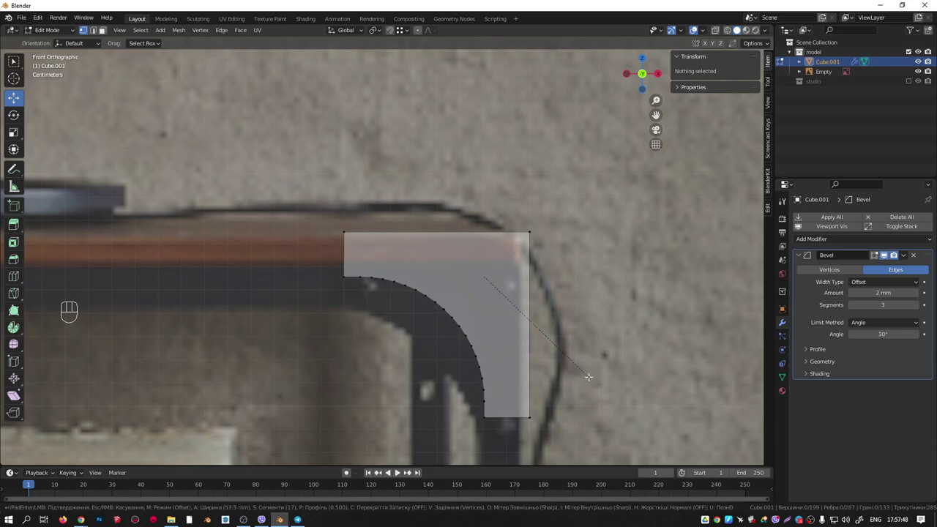
left_click(588, 376)
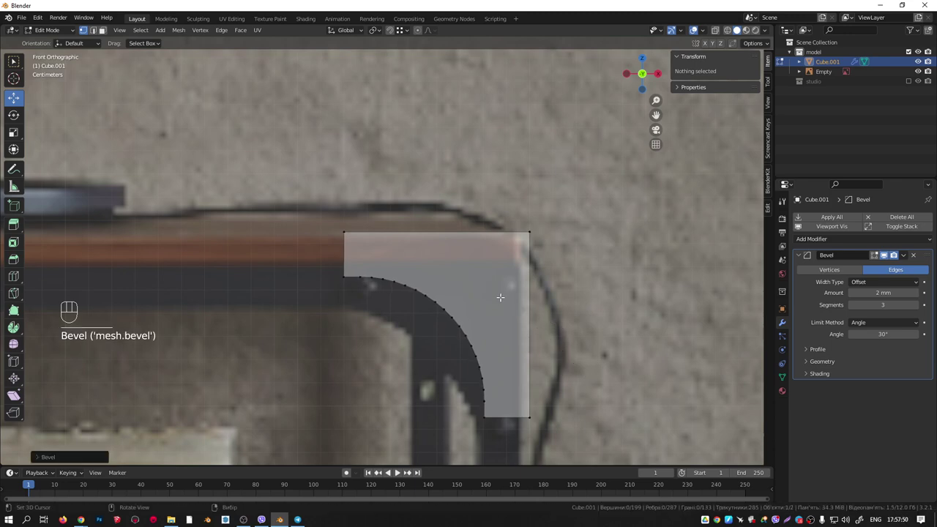
Extrude the whole L-shaped bracket face 2 mm along its normal.
key("a")
middle_click_drag(516, 283, 509, 271)
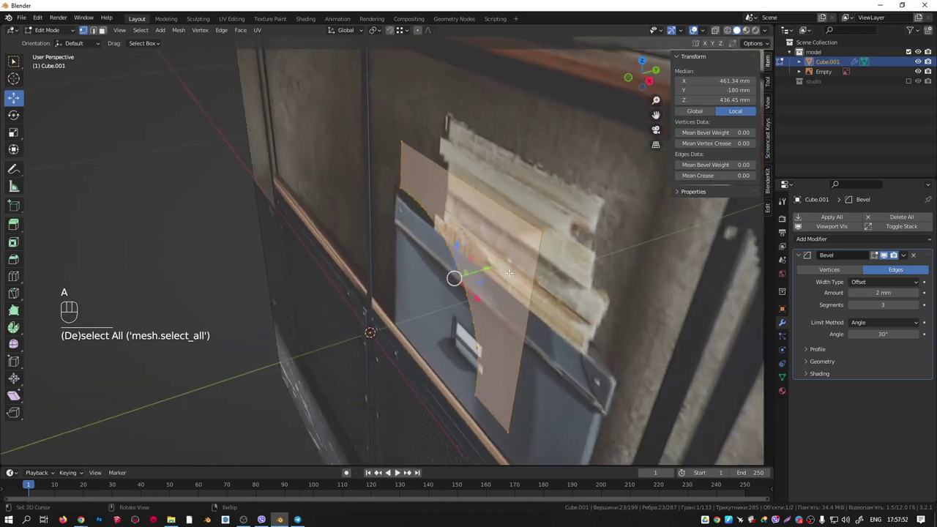
type("e")
type("2")
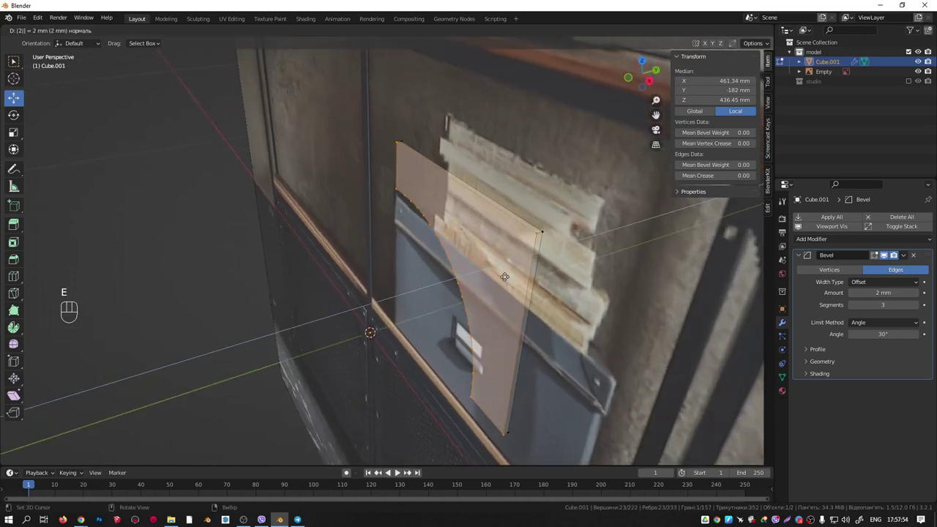
left_click(505, 277)
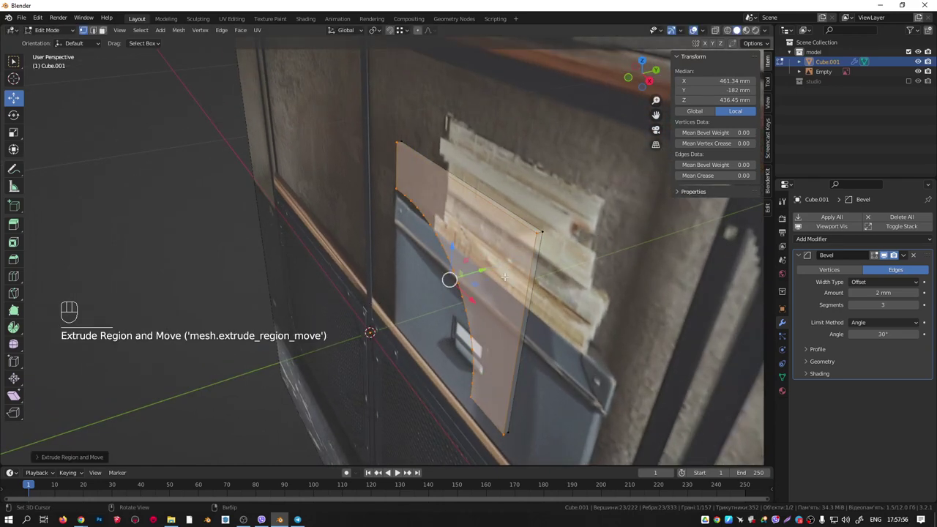
Round the bracket's five outer corner edges, including both arm ends, with a bevel about 5.9 mm wide and 9 segments.
middle_click_drag(505, 276, 637, 238)
key("2")
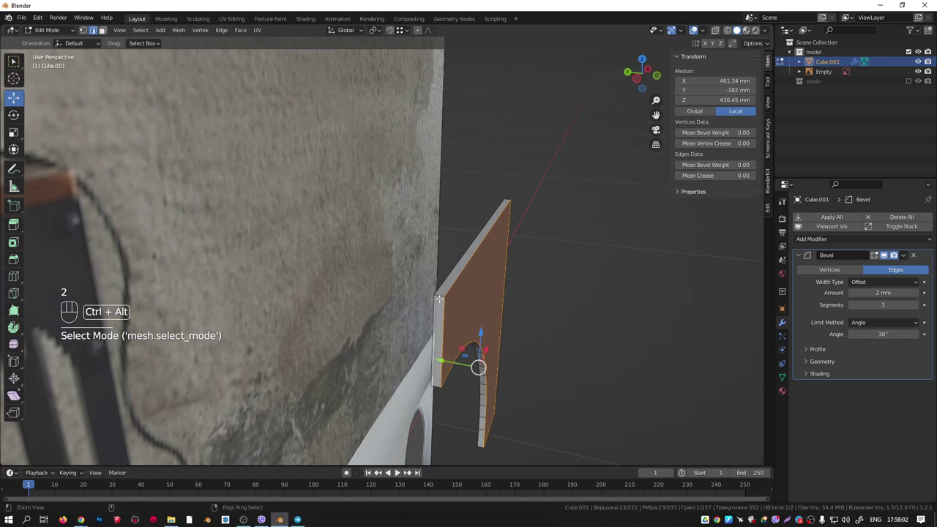
left_click(439, 297, "ctrl+alt")
middle_click_drag(438, 297, 427, 294)
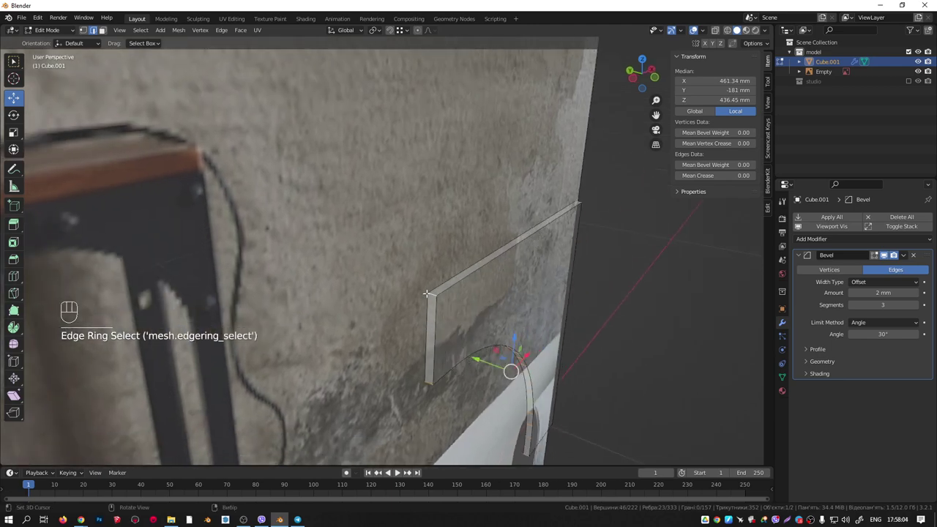
middle_click_drag(605, 226, 557, 208)
middle_click_drag(517, 259, 454, 264)
left_click(467, 274)
left_click(470, 189, "shift")
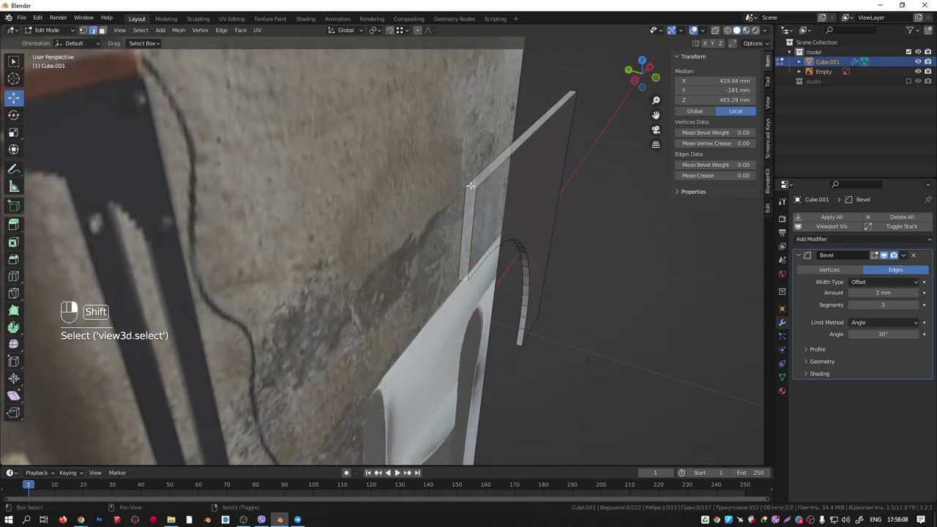
left_click(572, 92, "shift")
middle_click_drag(596, 157, 540, 245)
scroll(583, 283, "up", 6)
left_click(598, 258, "shift")
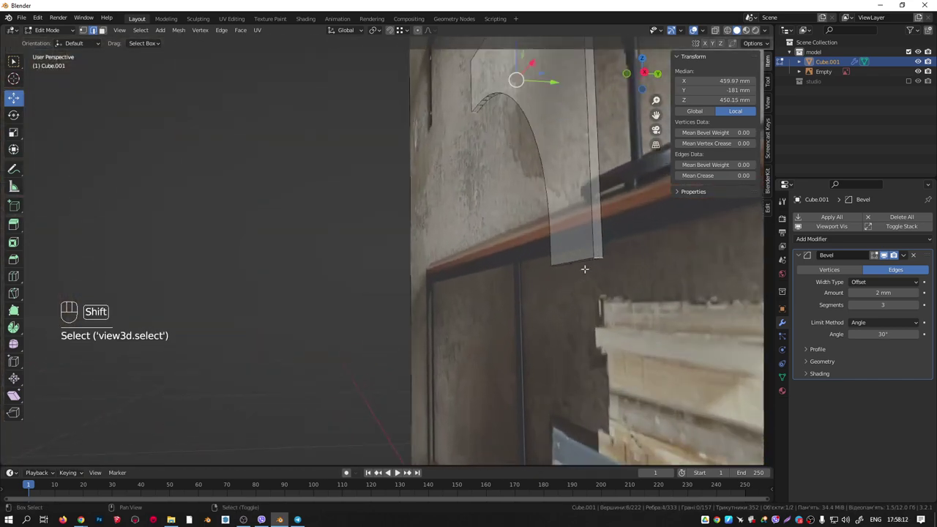
middle_click_drag(583, 268, 547, 262)
left_click(548, 262, "shift")
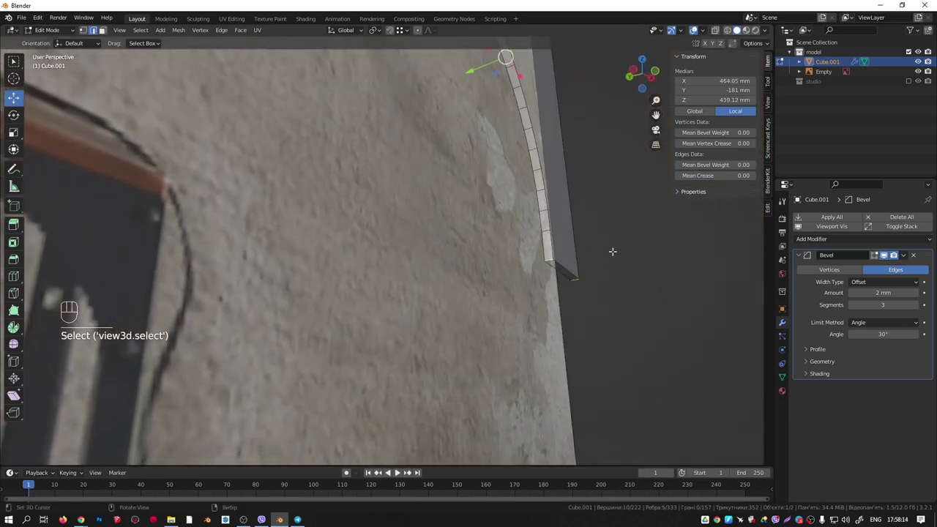
middle_click_drag(613, 251, 523, 237)
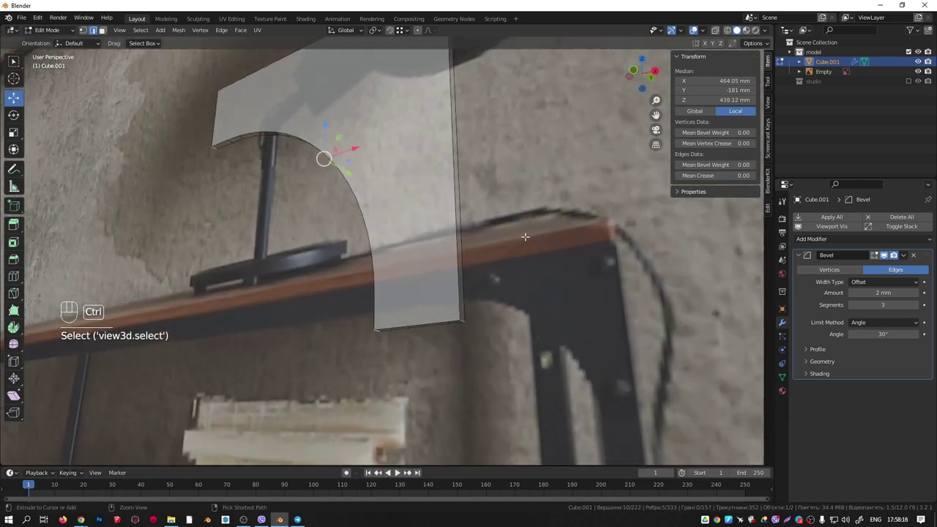
key("ctrl+b")
scroll(539, 249, "down", 3)
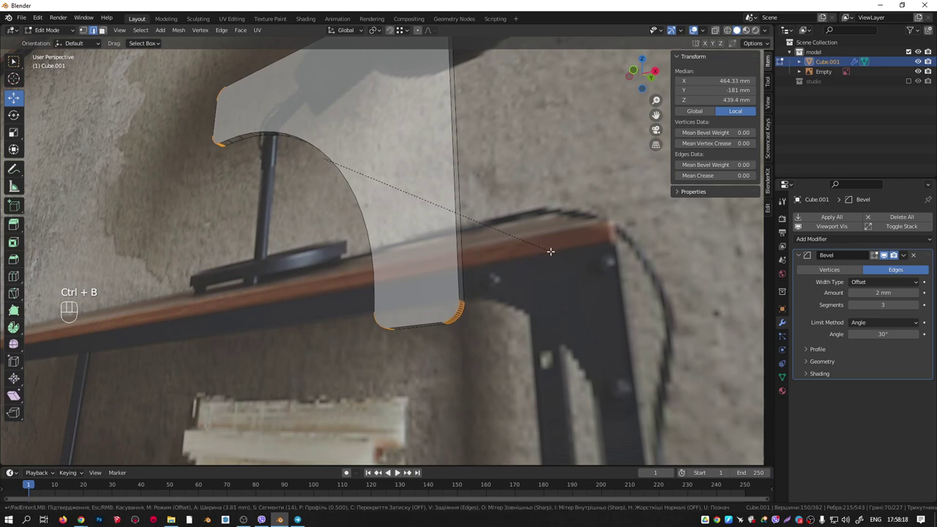
scroll(552, 254, "down", 2)
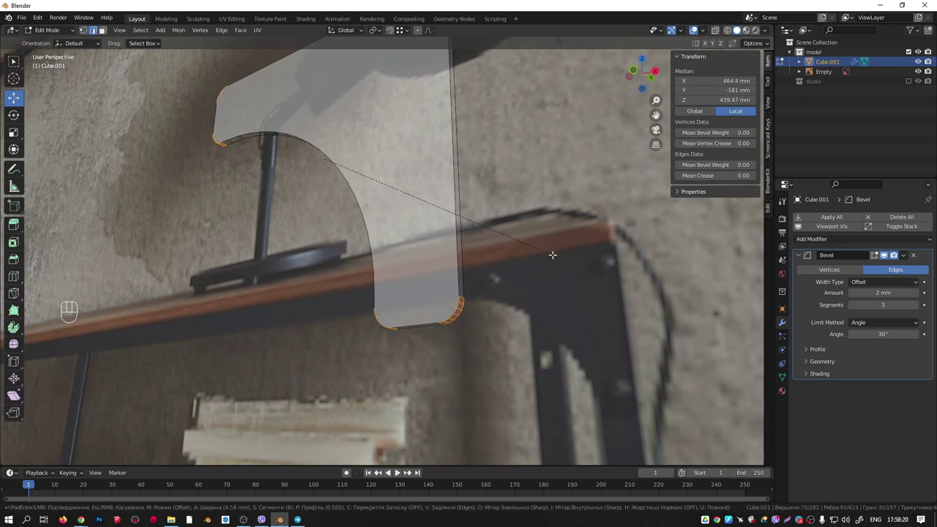
scroll(558, 255, "up", 3)
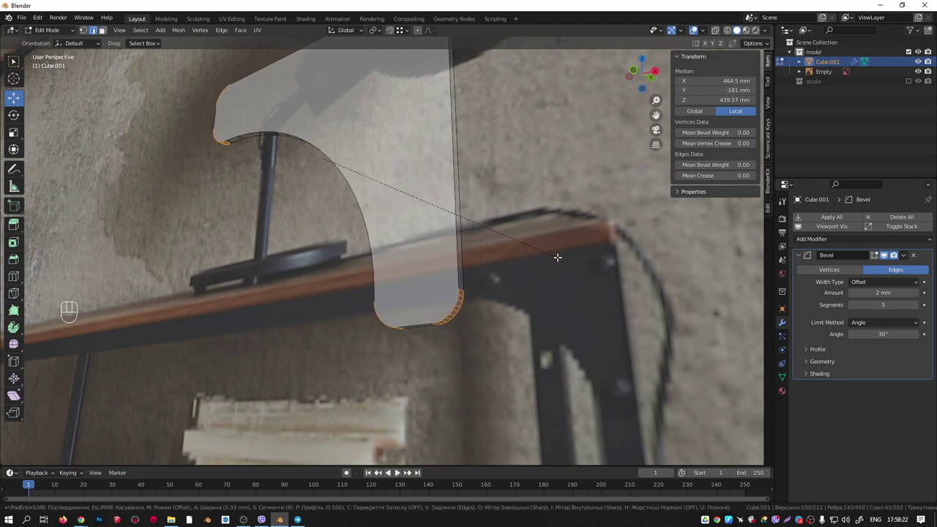
left_click(558, 258)
Reveal all the hidden frame geometry around the bracket.
middle_click_drag(557, 257, 454, 285)
scroll(506, 244, "down", 7)
key("alt+h")
right_click(527, 193)
scroll(480, 217, "up", 2)
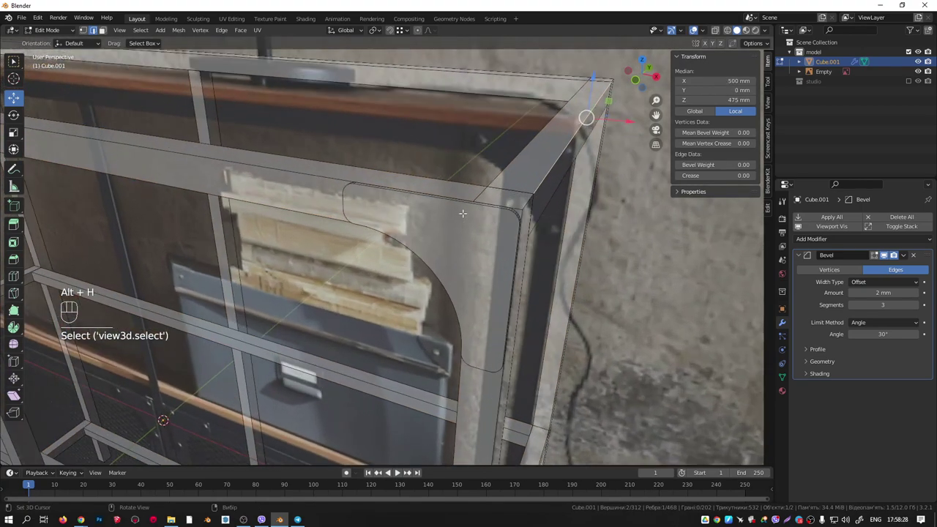
mouse_move(463, 214)
middle_mouse_down()
mouse_move(395, 193)
mouse_move(406, 224)
mouse_move(475, 213)
middle_mouse_up()
Return to Object Mode, hide the reference image so only the shelf frame shows, and inspect the bracket's corner up close.
key("Tab")
scroll(496, 219, "up", 3)
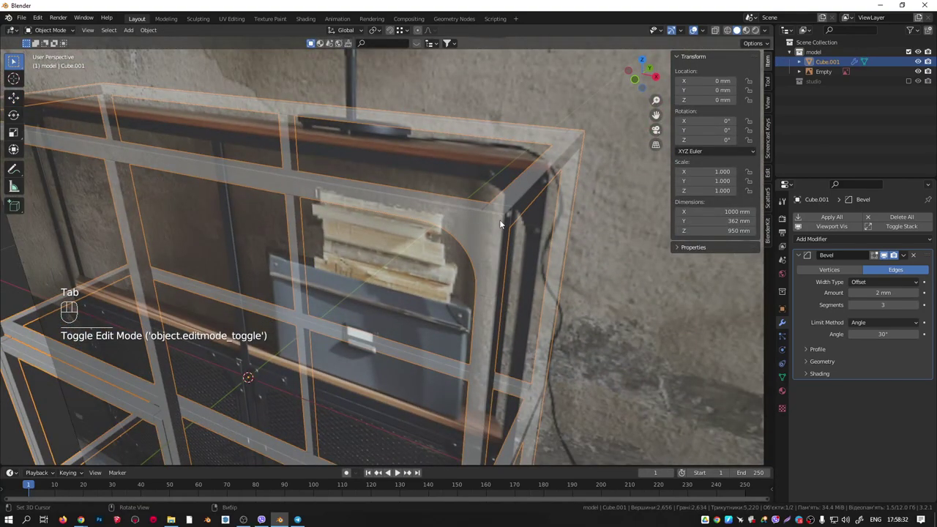
key("shift+h")
middle_click_drag(500, 220, 451, 220)
scroll(506, 222, "up", 5)
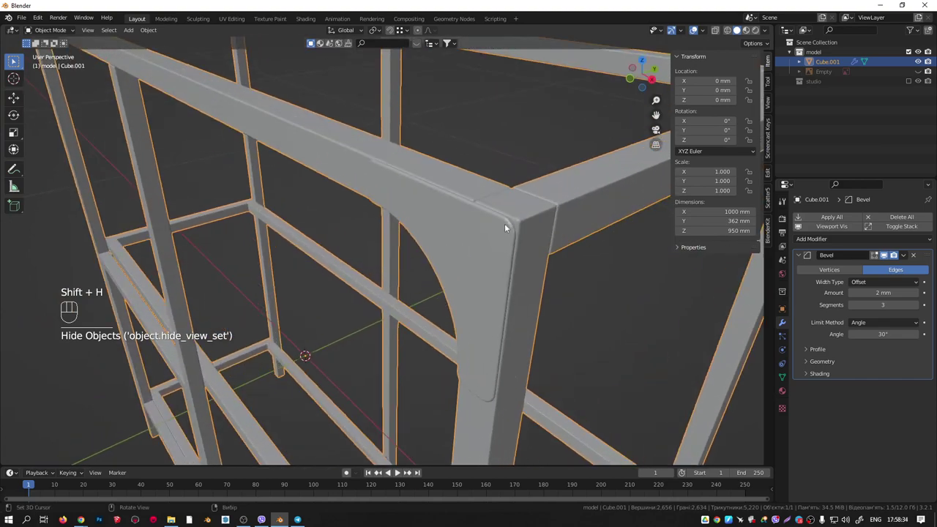
mouse_move(509, 228)
middle_mouse_down()
mouse_move(456, 235)
mouse_move(491, 247)
mouse_move(543, 245)
mouse_move(523, 212)
mouse_move(520, 228)
middle_mouse_up()
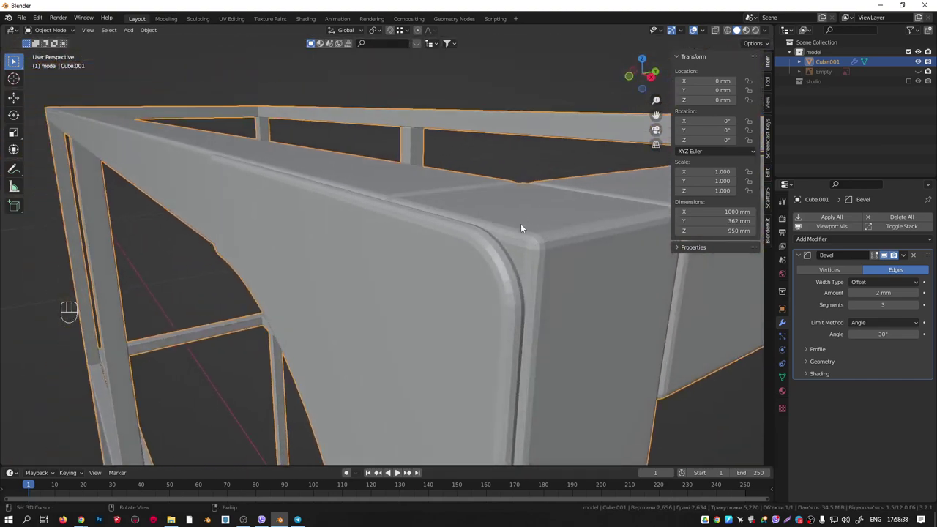
middle_click_drag(507, 277, 485, 253)
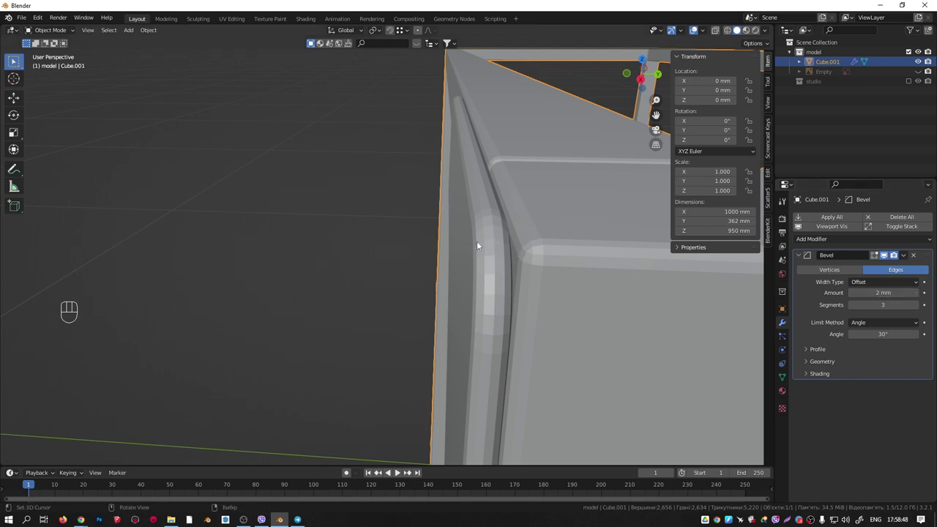
Try the Bevel modifier with Clamp Overlap turned off and turn it back on.
left_click(808, 362)
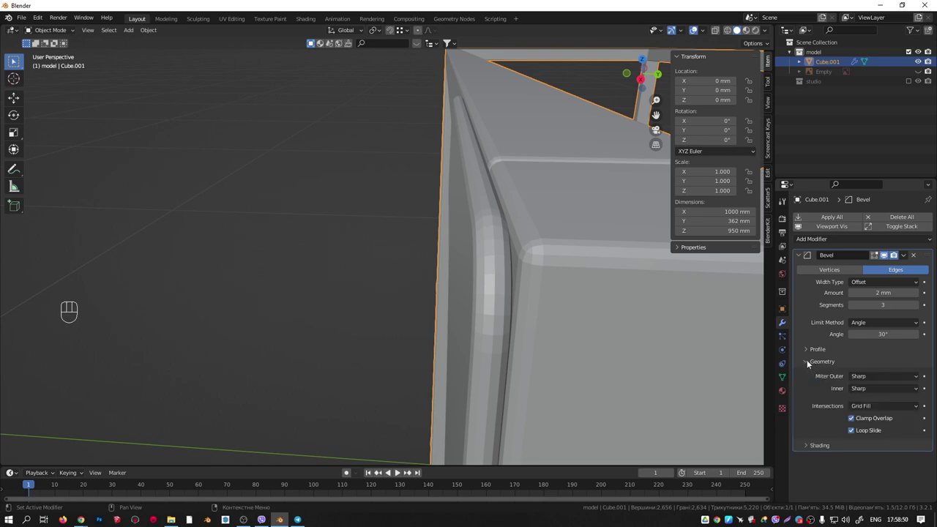
left_click(852, 419)
middle_click_drag(557, 308, 461, 268)
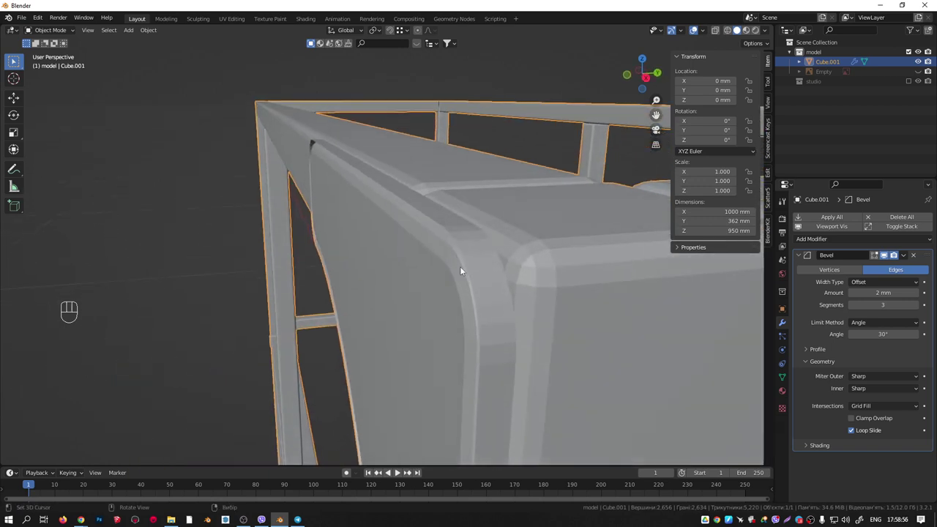
left_click(852, 418)
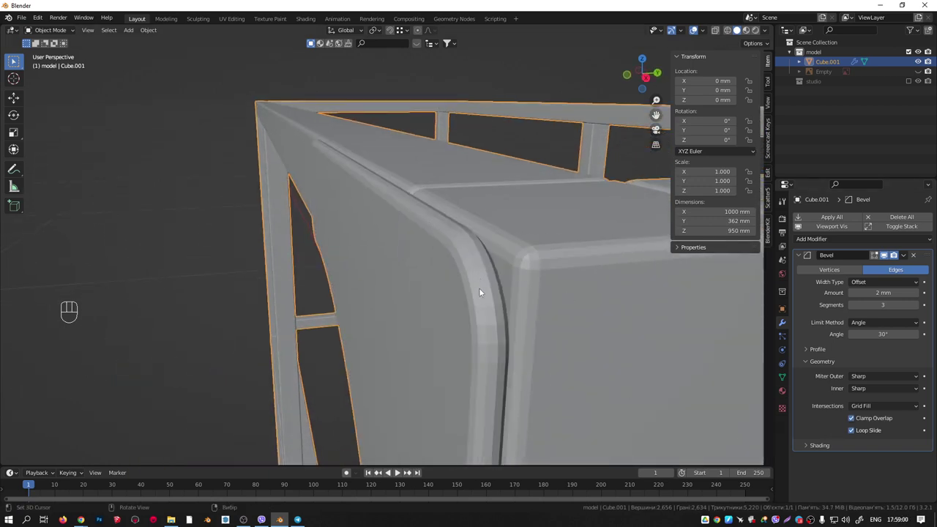
Set the limit method of the frame's Bevel modifier to Weight.
middle_click_drag(476, 295, 578, 270)
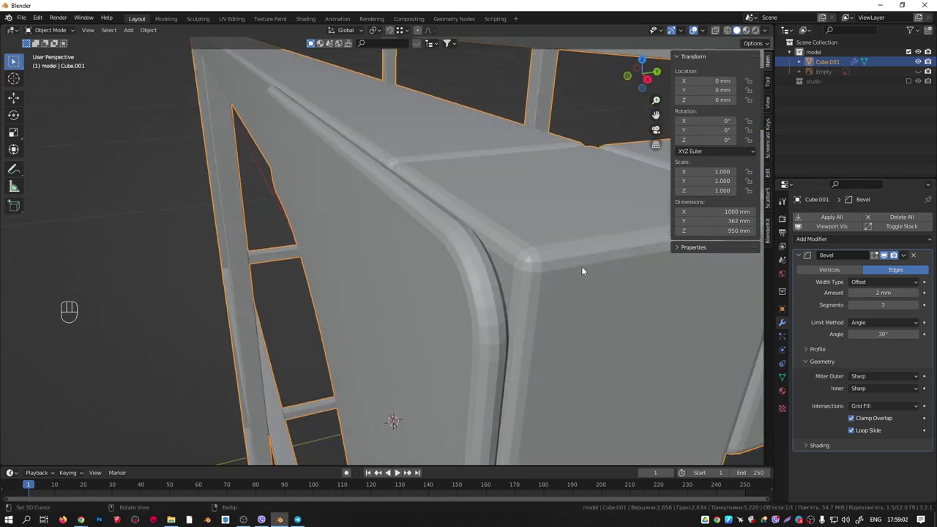
scroll(523, 261, "down", 6)
scroll(523, 262, "up", 6)
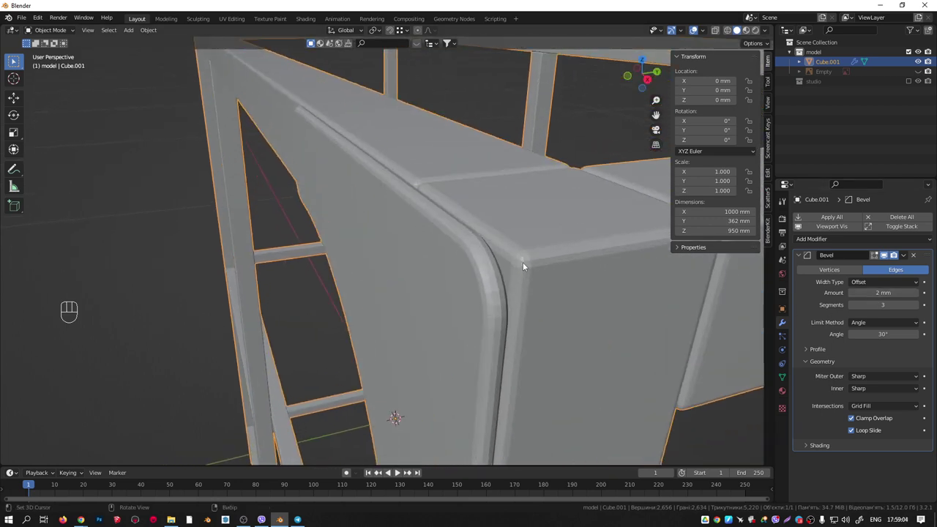
scroll(424, 266, "down", 3)
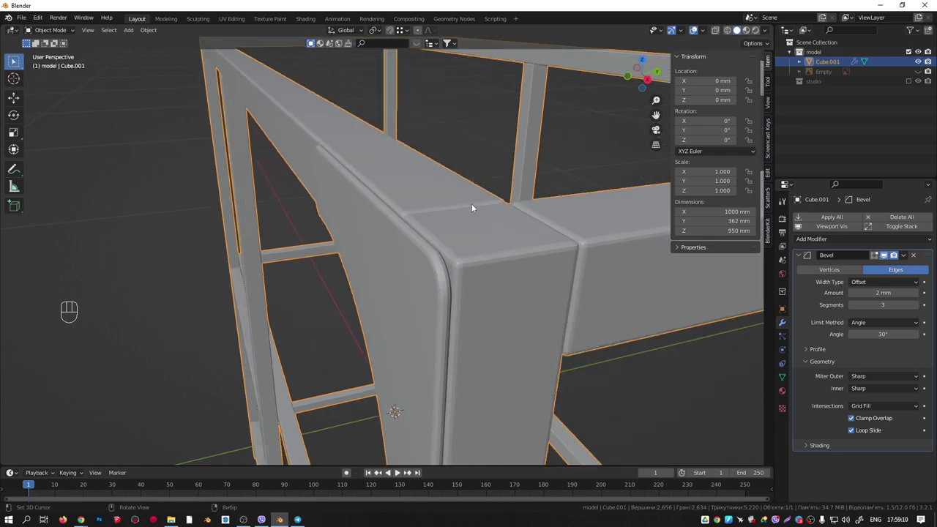
middle_click_drag(472, 208, 573, 237)
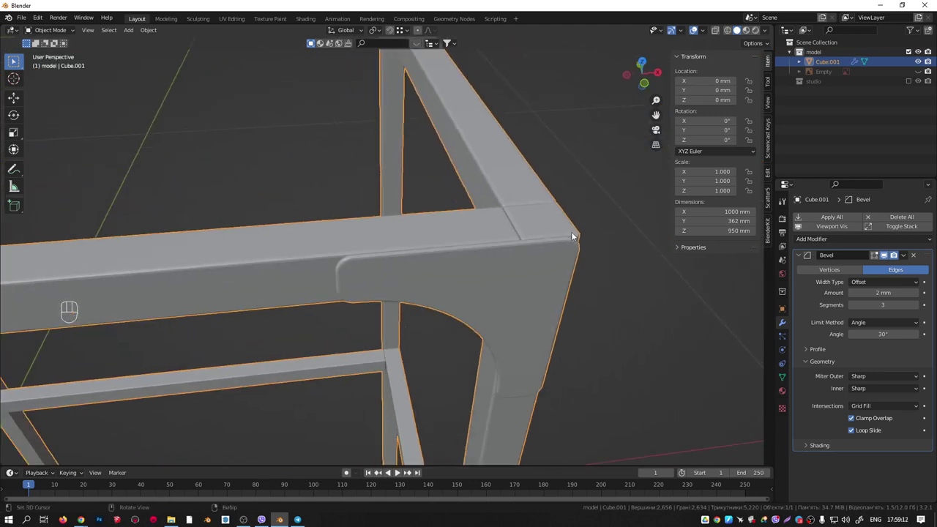
left_click(534, 218)
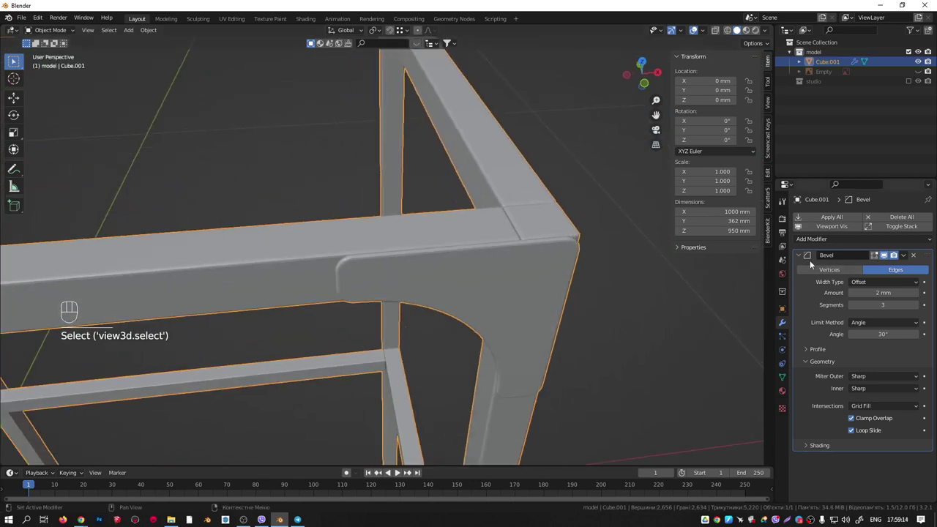
middle_click_drag(533, 220, 546, 212)
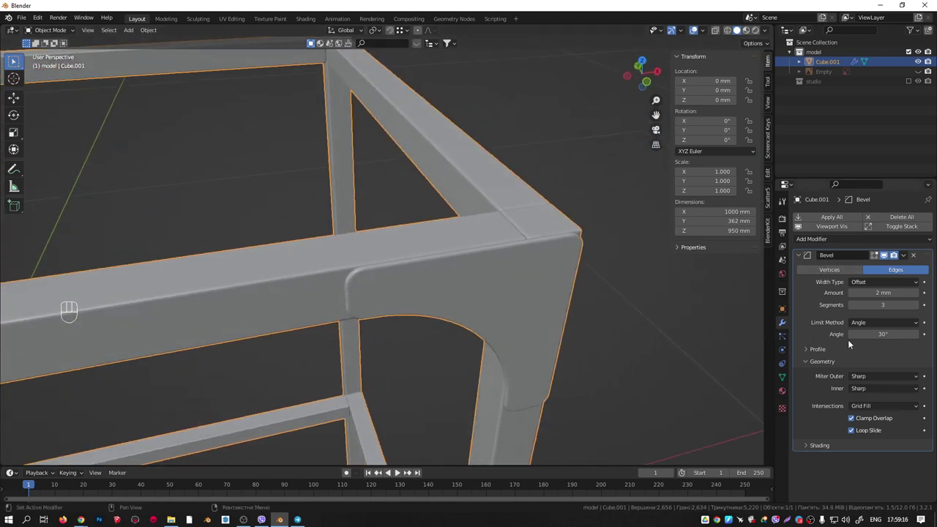
left_click(879, 328)
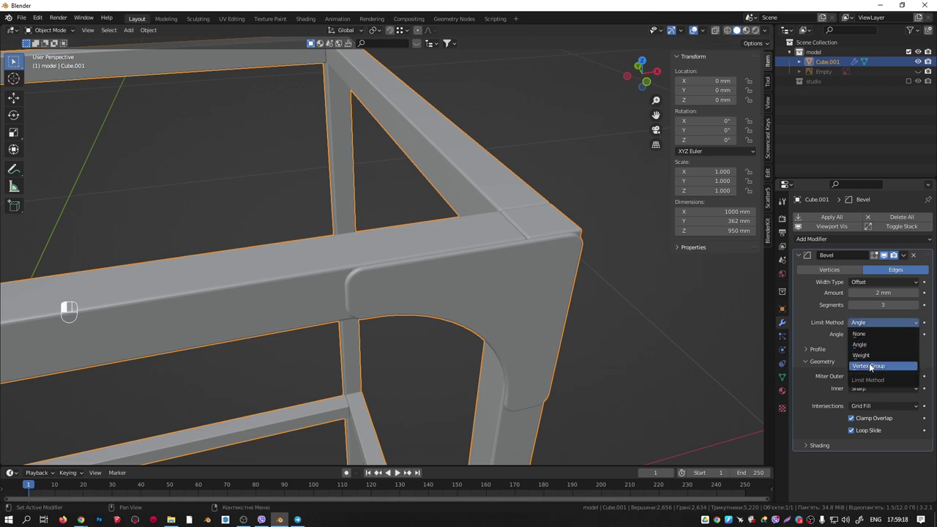
left_click(861, 358)
In Edit Mode, select the whole linked corner bracket and hide it.
middle_click_drag(562, 272, 502, 241)
key("Tab")
left_click(555, 246)
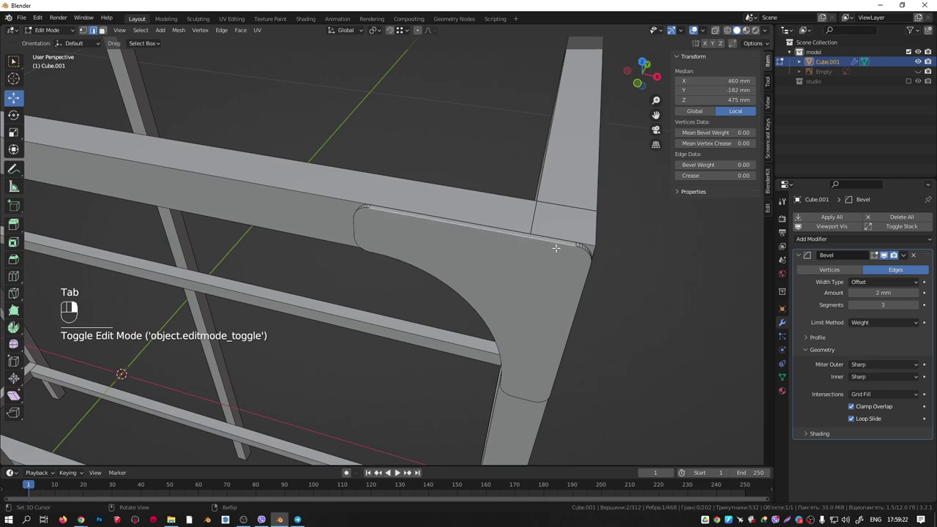
key("l")
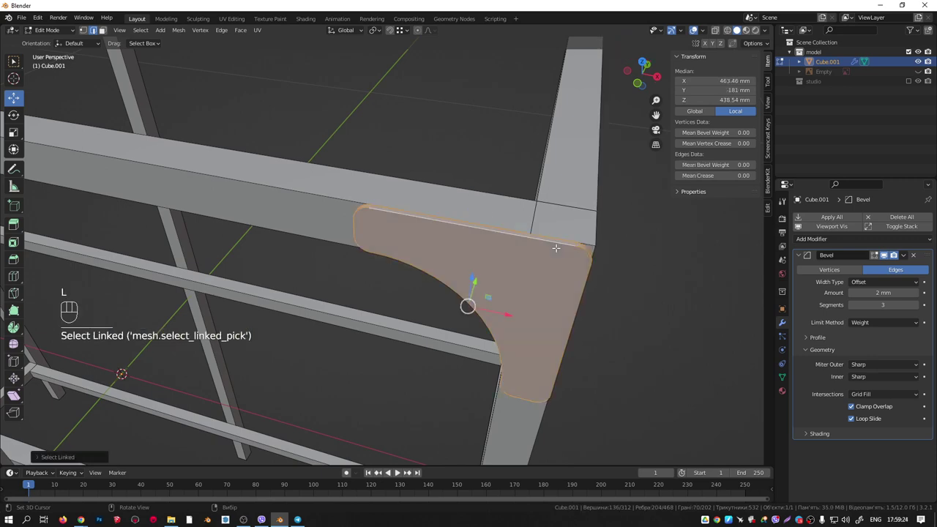
key("h")
middle_click_drag(538, 240, 490, 219)
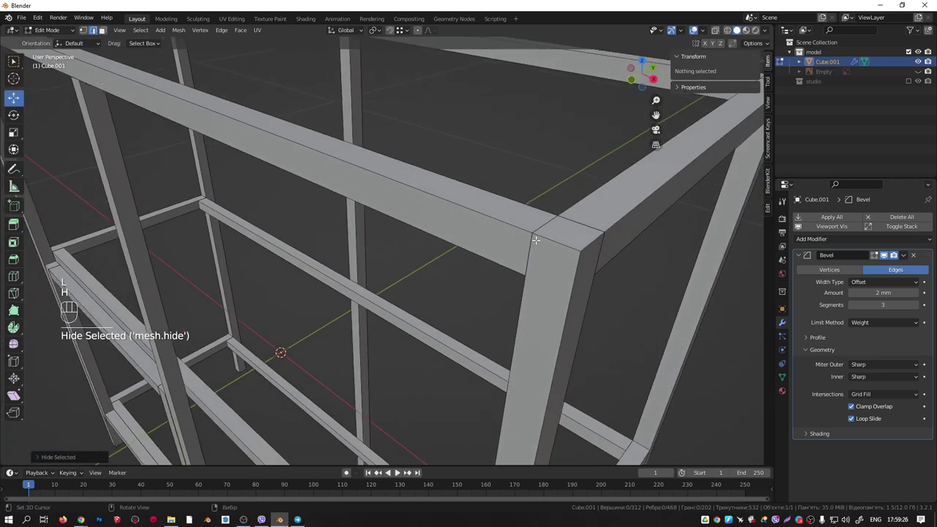
Select all the visible frame geometry and set its mean edge bevel weight to 1.00.
scroll(537, 241, "down", 3)
key("a")
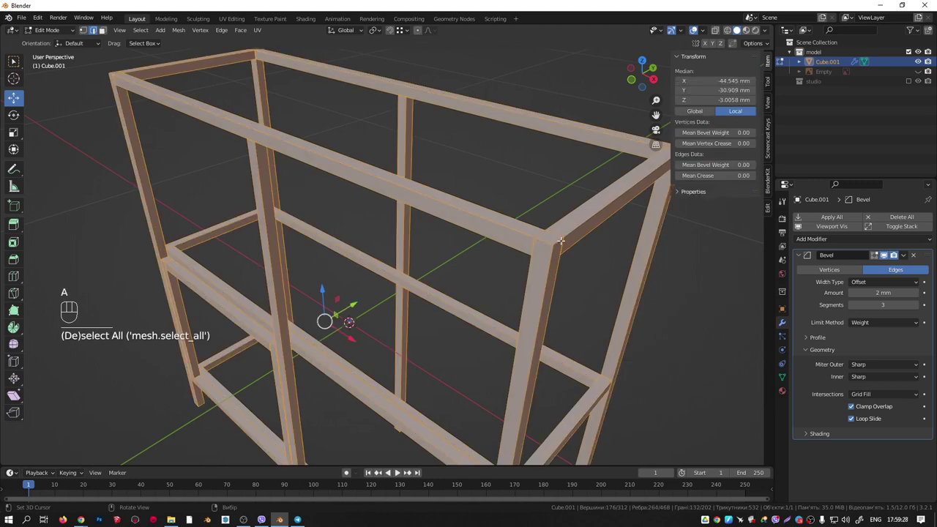
left_click_drag(716, 165, 759, 165)
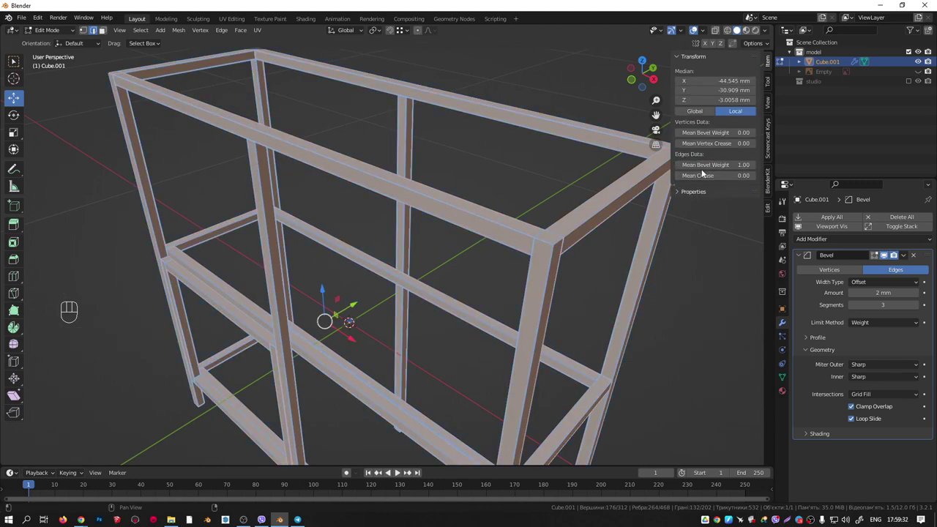
middle_click_drag(480, 163, 542, 215)
scroll(541, 215, "up", 2)
scroll(541, 215, "up", 1)
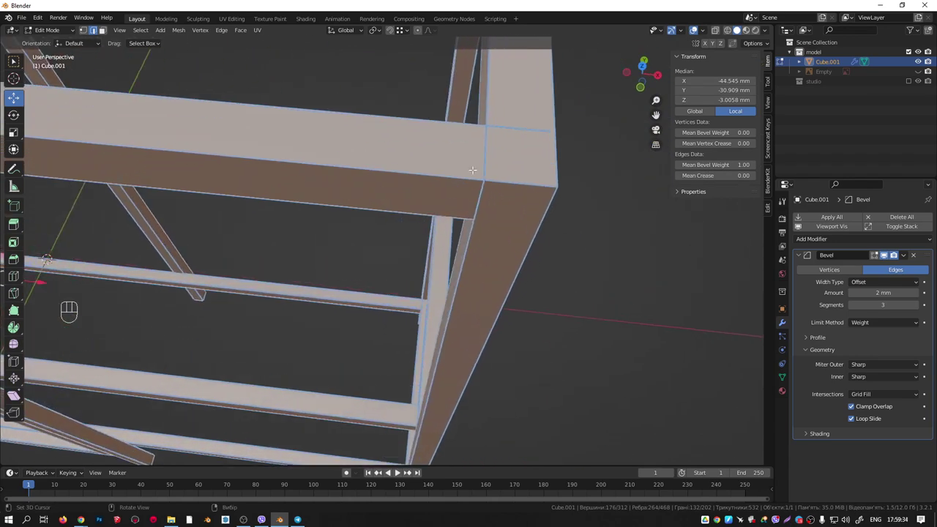
Reveal the hidden corner bracket plate at the frame's upper right front corner.
middle_click_drag(512, 177, 484, 169)
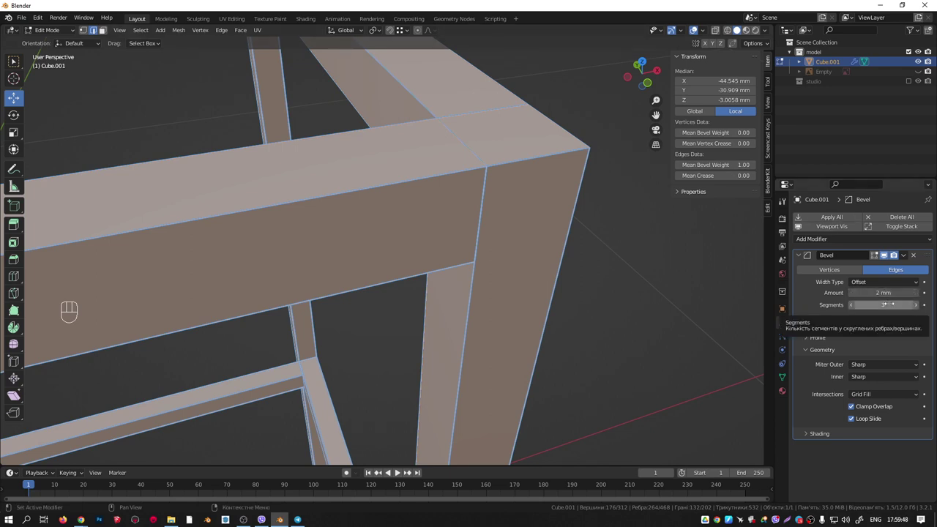
middle_click_drag(513, 234, 571, 186)
left_click(549, 199)
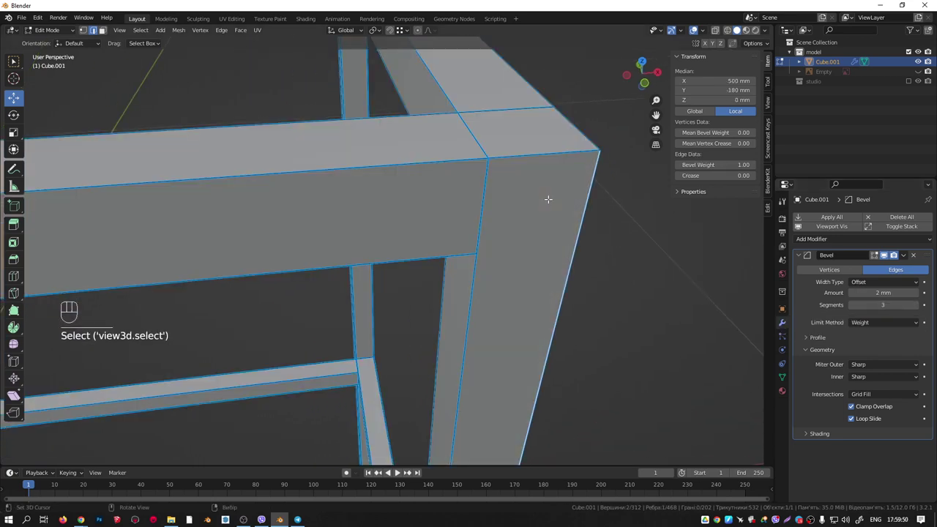
key("alt+h")
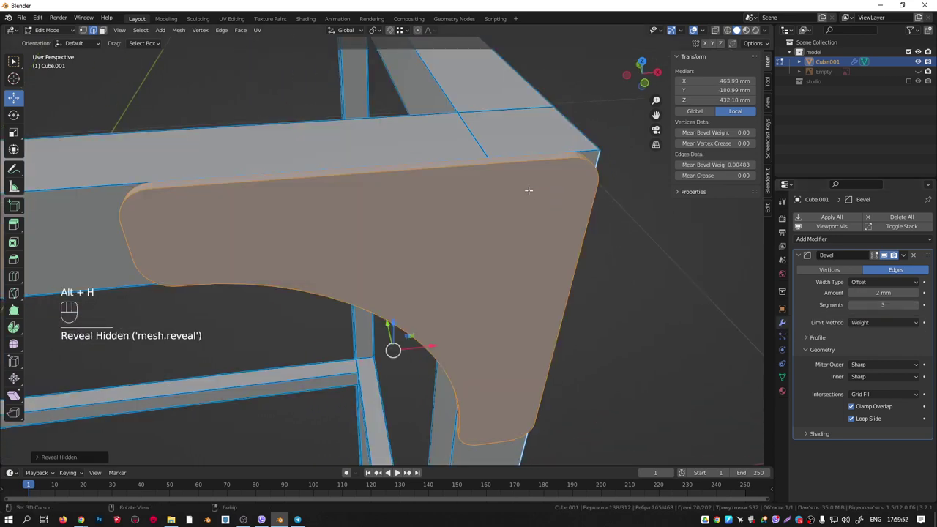
Select the bracket plate's front and back outline edge loops and set their mean bevel weight to 0.5.
middle_click_drag(527, 192, 459, 161)
left_click(625, 196, "alt")
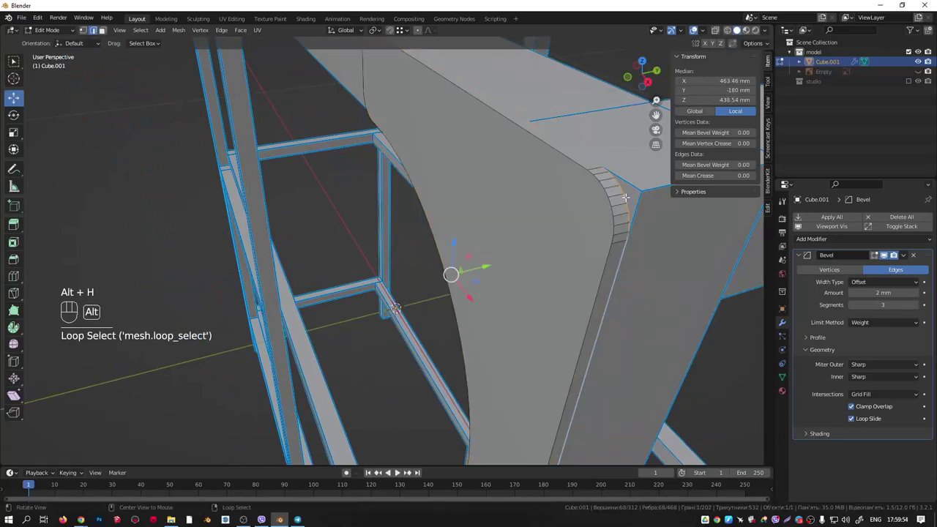
left_click(621, 204, "alt+shift")
middle_click_drag(621, 204, 500, 195)
scroll(570, 175, "up", 5)
scroll(511, 196, "up", 2)
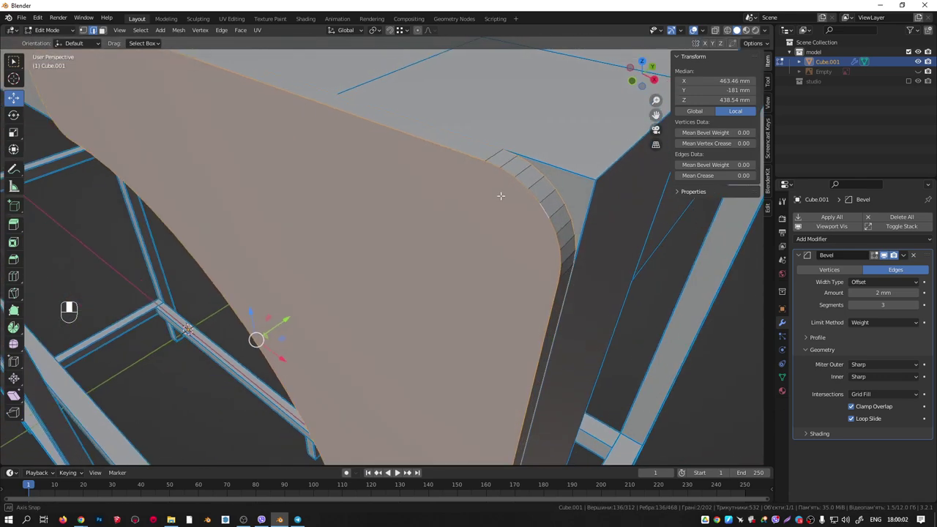
left_click(709, 165)
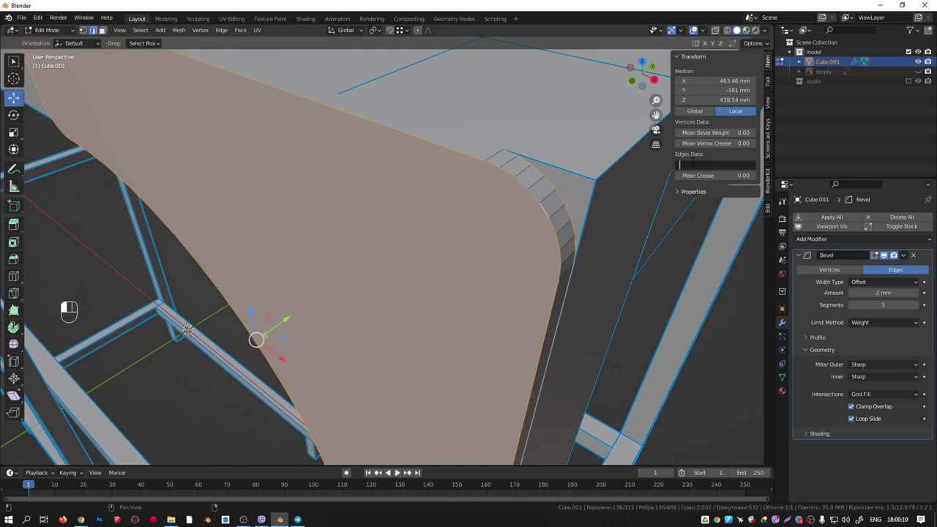
type("1")
key("Return")
middle_click_drag(630, 183, 606, 166)
key("Tab")
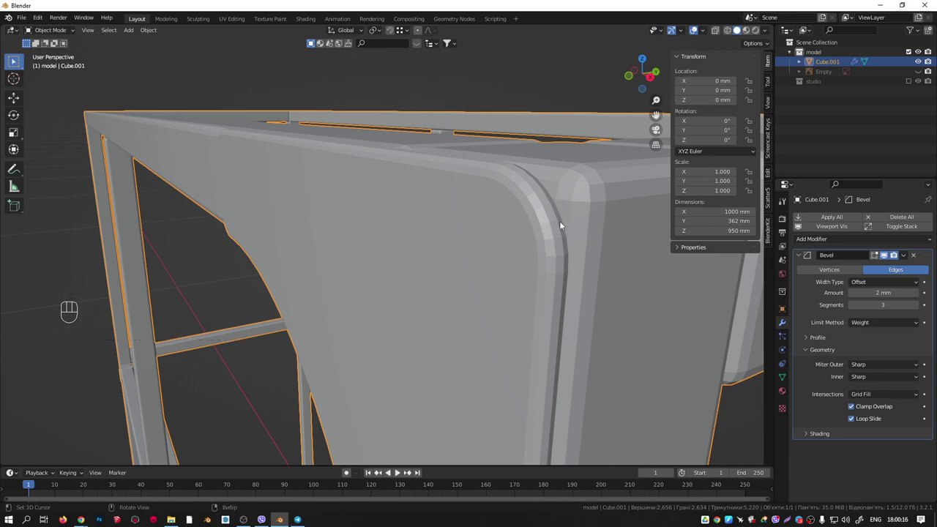
Display the Bevel modifier in Edit Mode and reduce the bracket outline's mean bevel weight to 0.18.
key("Tab")
left_click(875, 255)
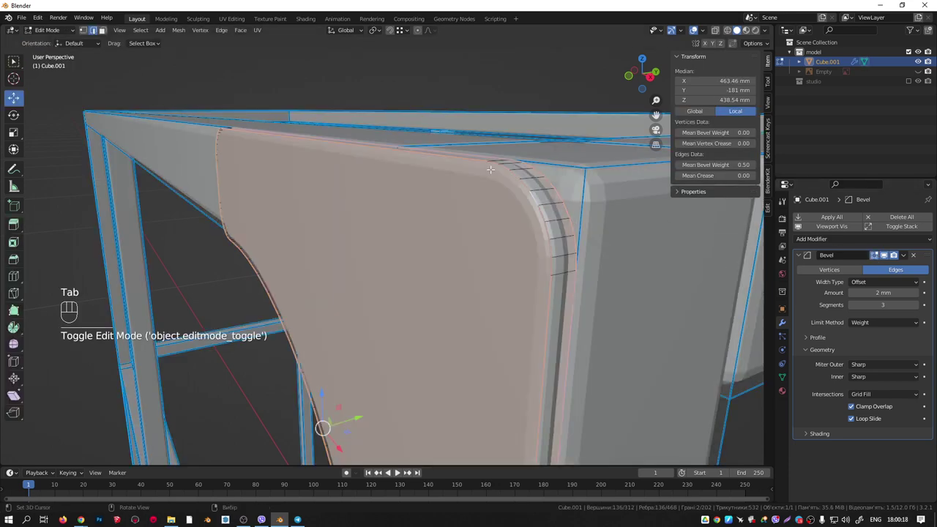
middle_click_drag(592, 178, 513, 197)
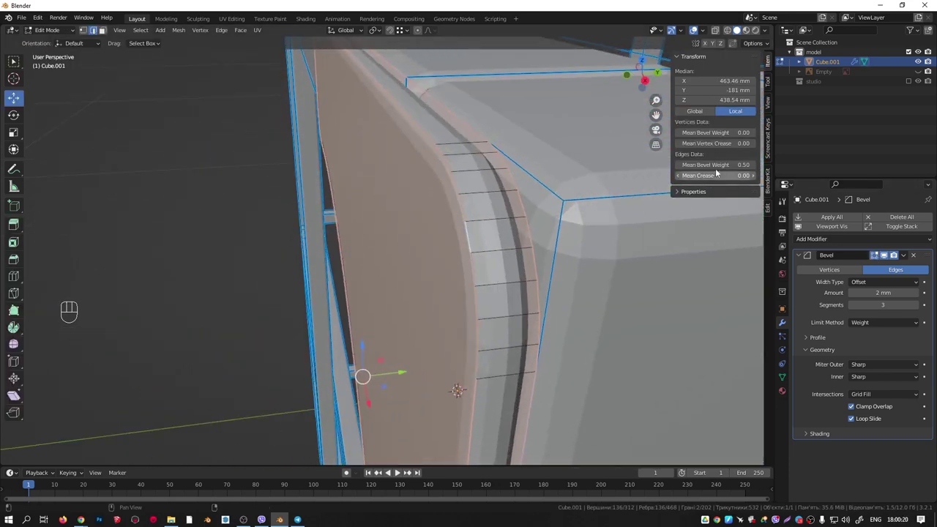
left_click_drag(714, 165, 681, 165)
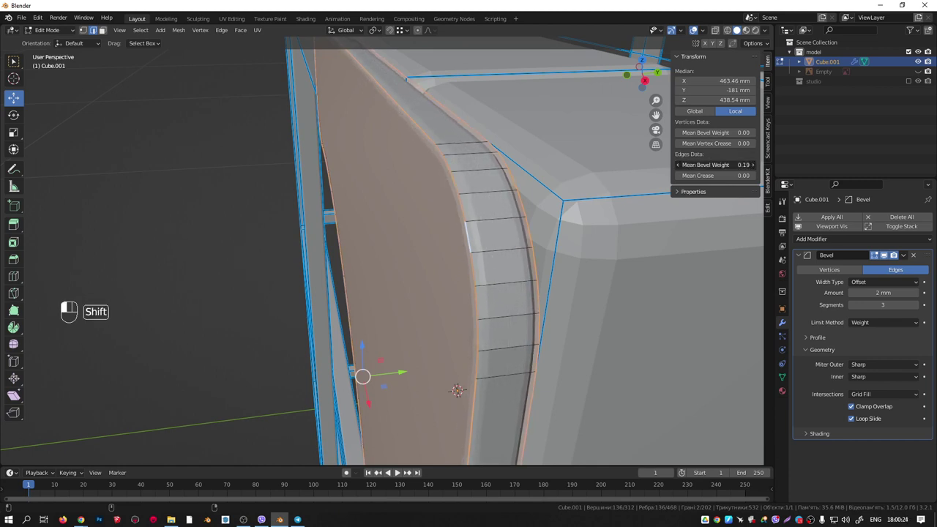
Set the Bevel modifier to 4 segments and return to Object Mode.
left_click(916, 305)
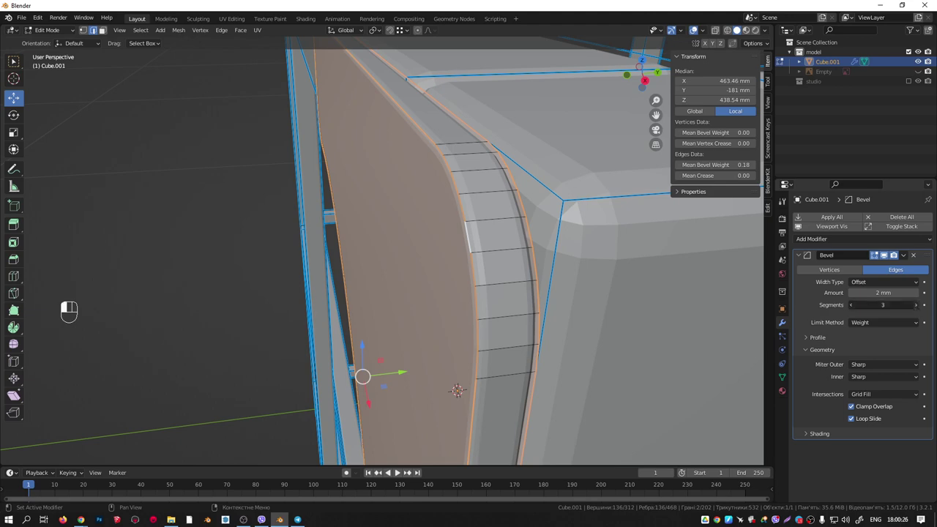
middle_click_drag(469, 183, 761, 398)
key("Tab")
Apply smooth shading to the shelf frame and enable Auto Smooth for its normals.
scroll(545, 157, "down", 3)
key("w")
left_click(465, 175)
left_click(782, 377)
left_click(843, 406)
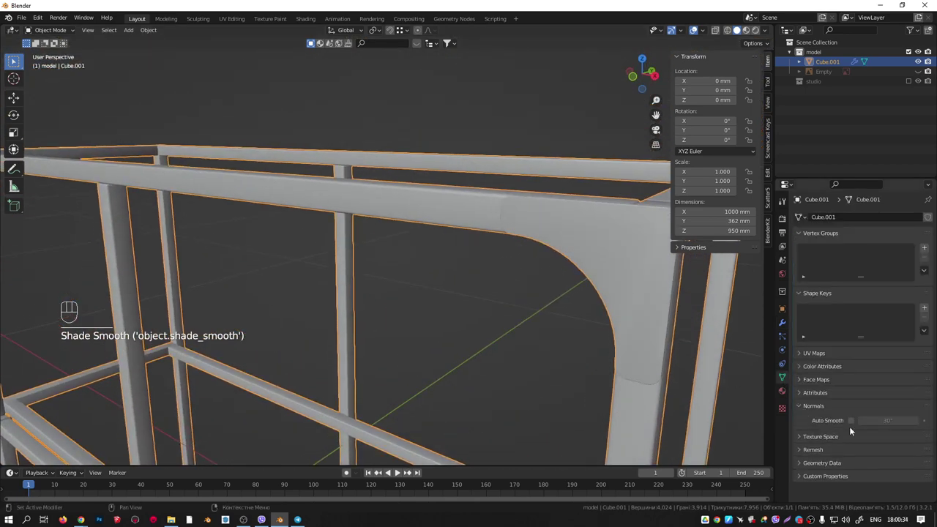
left_click(851, 421)
Enable Harden Normals in the shading settings of the frame's Bevel modifier.
middle_click_drag(645, 282, 513, 173)
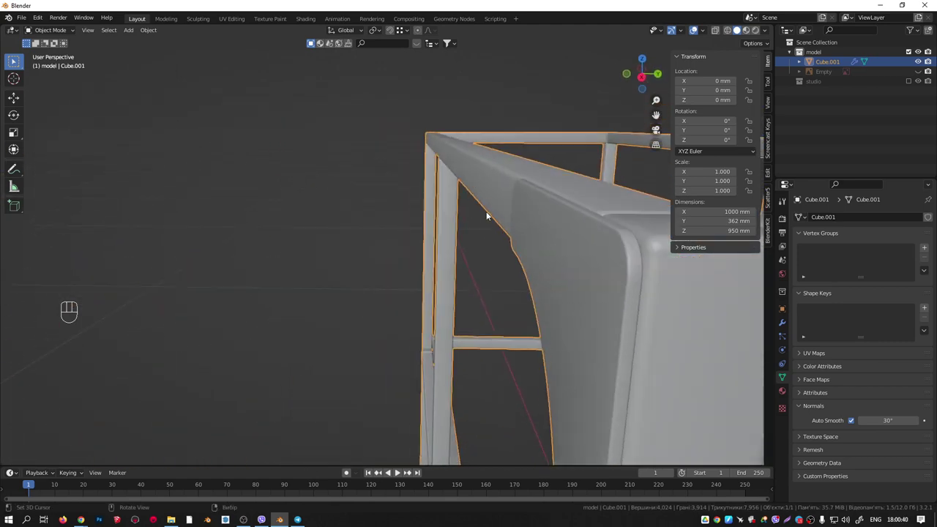
scroll(483, 180, "down", 2)
middle_click_drag(560, 205, 532, 214)
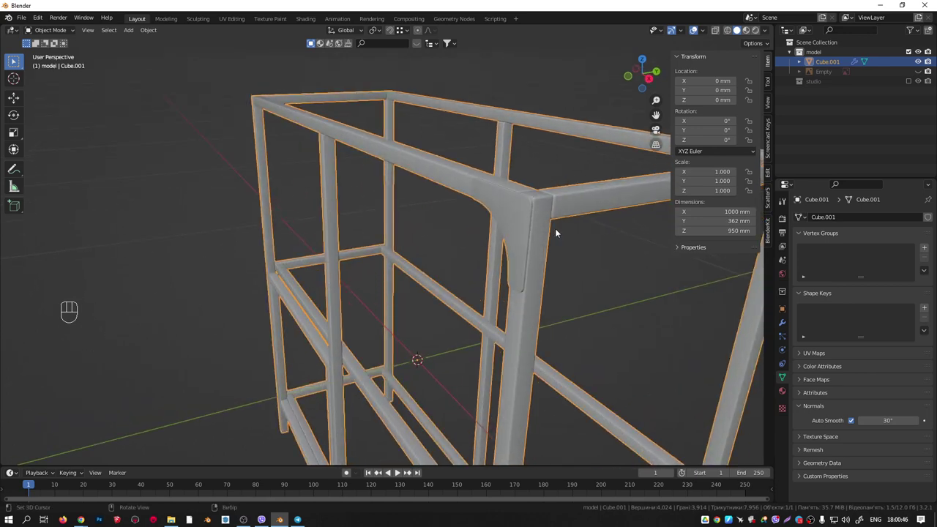
middle_click_drag(518, 221, 538, 217)
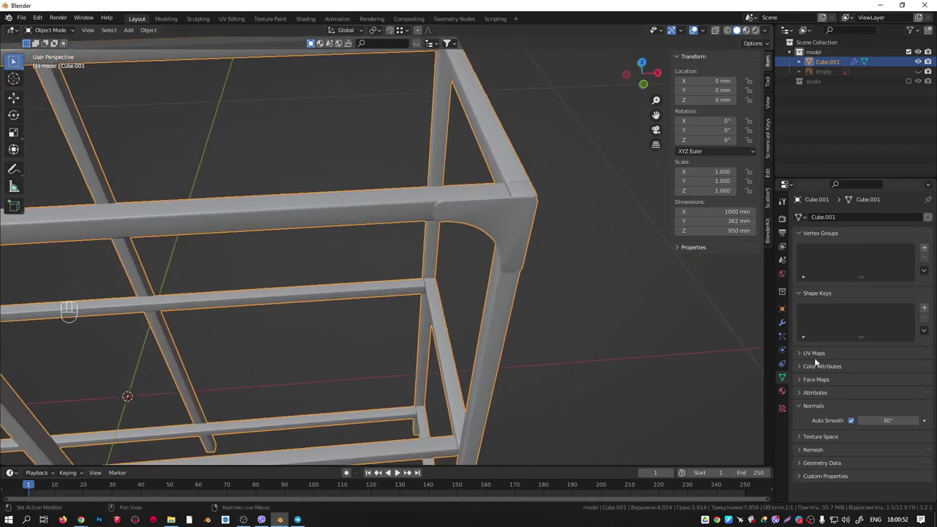
left_click(782, 322)
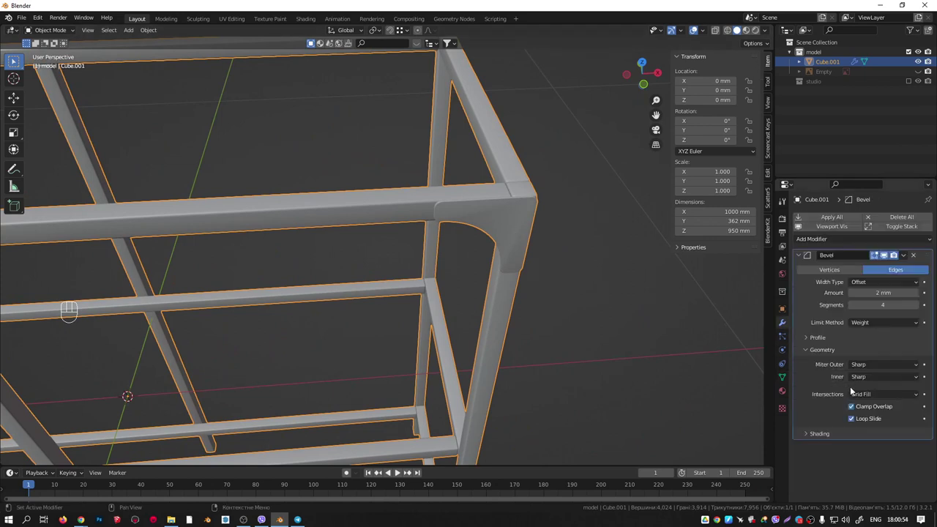
left_click(813, 434)
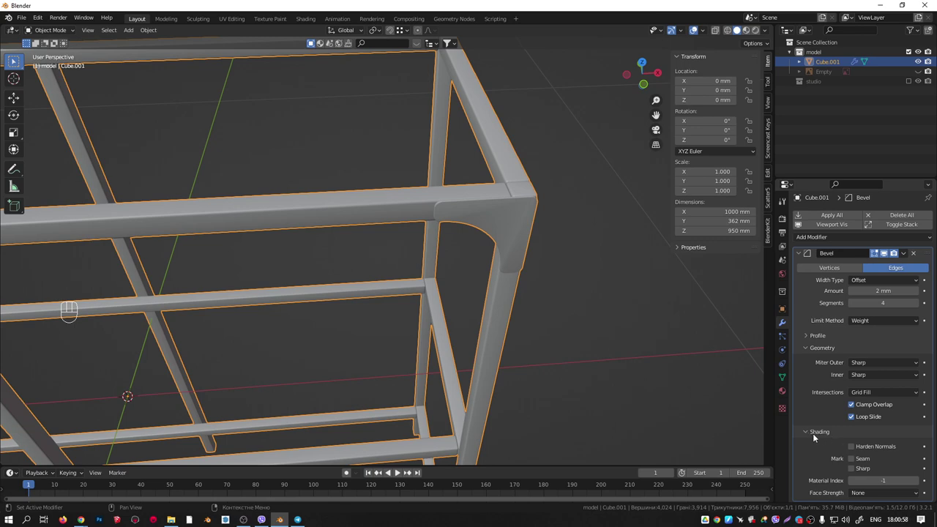
left_click(852, 447)
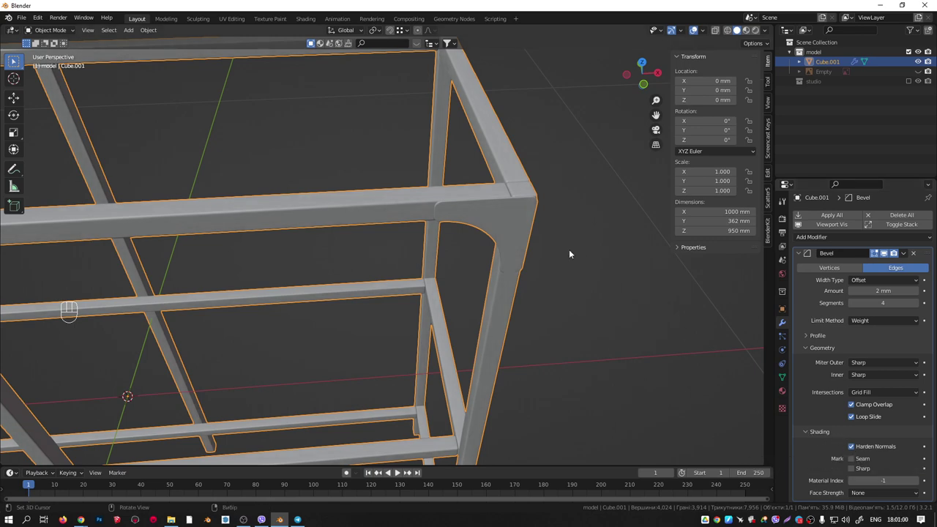
middle_click_drag(569, 256, 583, 156)
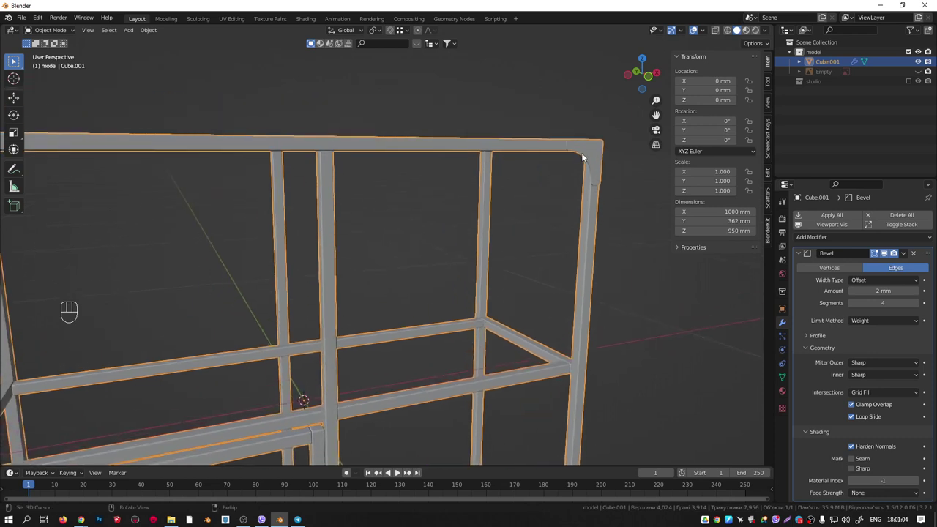
Start saving the scene and create a new folder named shkaf on the Desktop.
key("ctrl")
key("ctrl+s")
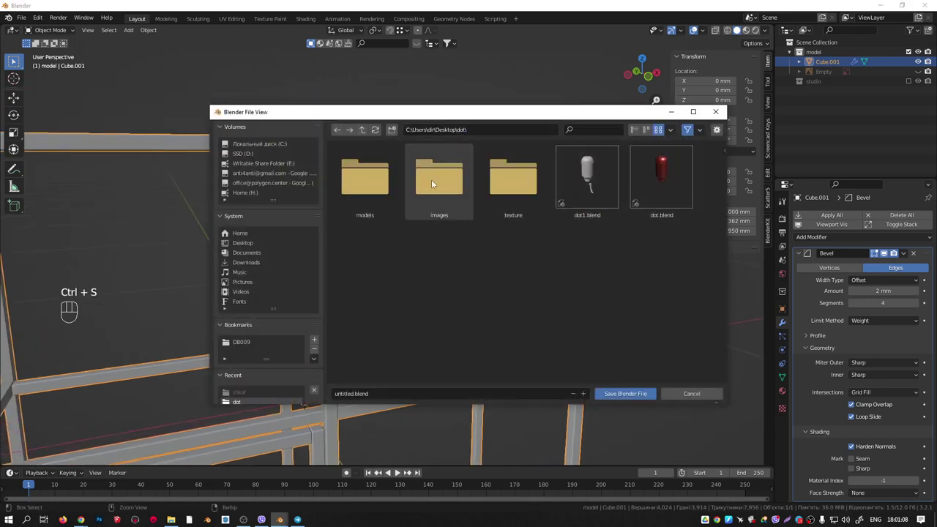
left_click(243, 242)
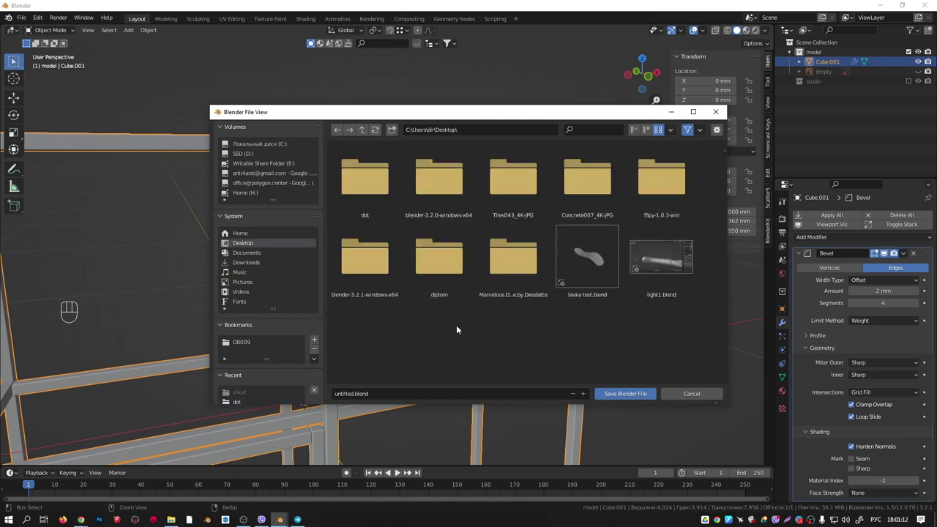
key("i")
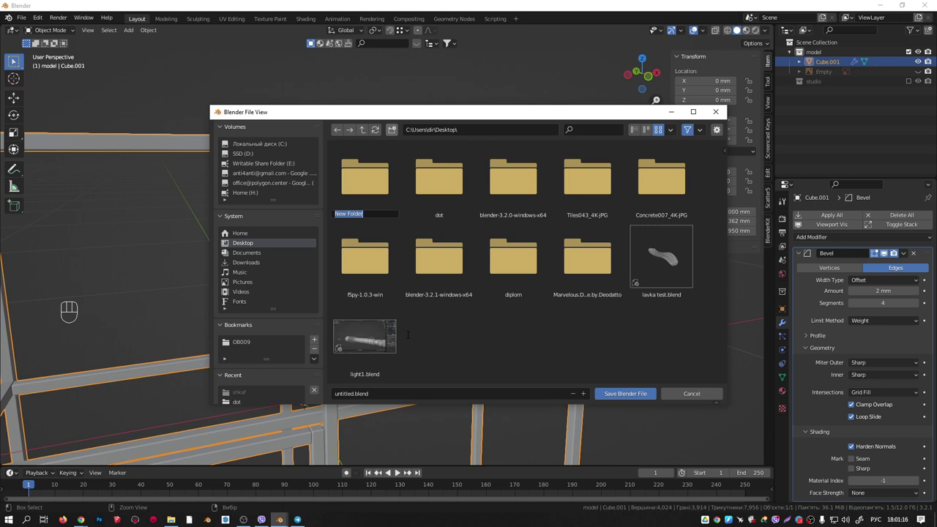
type("ш")
key("Return")
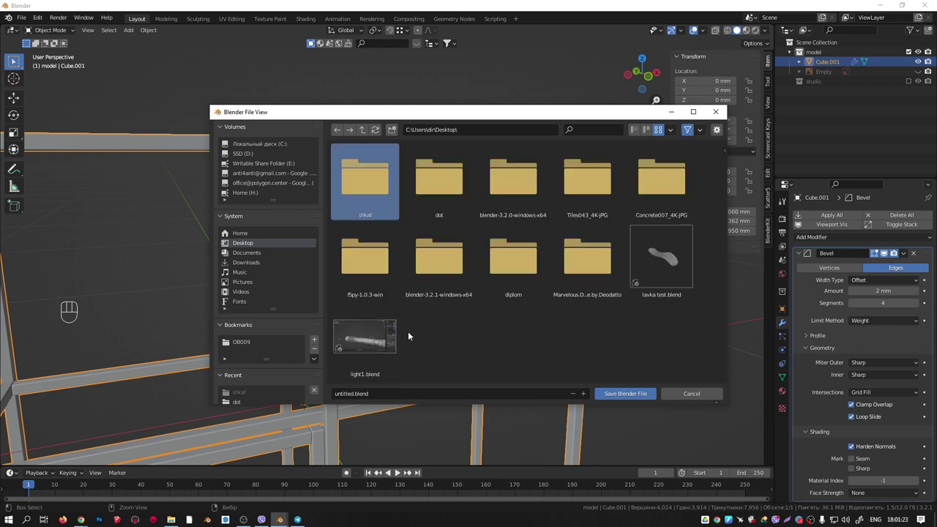
Save the scene inside the shkaf folder under the file name shkaf.
double_click(382, 211)
left_click(386, 392)
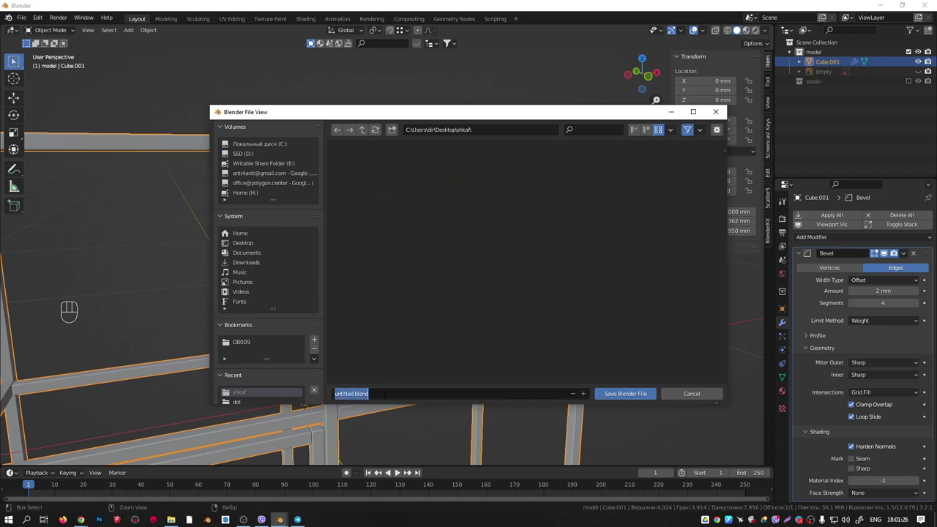
type("shkaf")
key("Return")
left_click(617, 393)
Inspect the frame's corner bracket and compare it with the IKEA shelf reference photo in Chrome, returning to Blender.
middle_click_drag(561, 322, 450, 278)
scroll(479, 324, "down", 2)
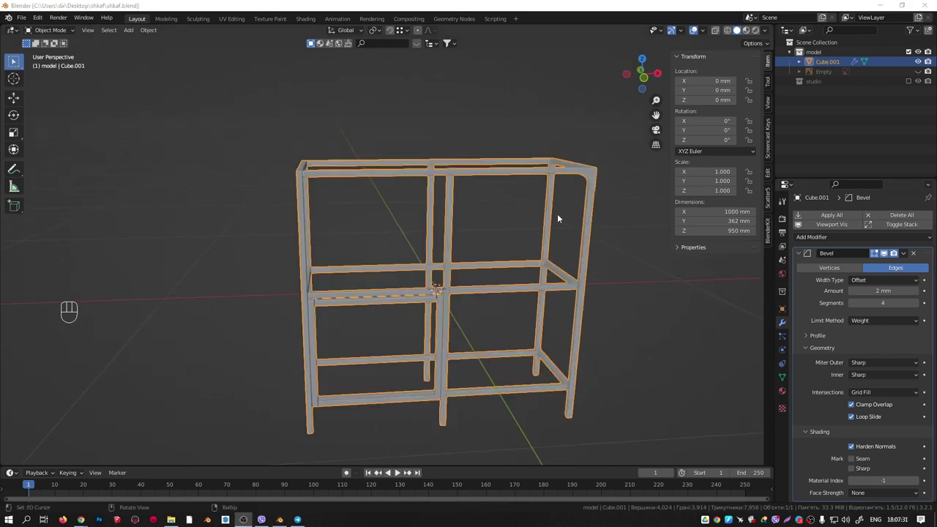
middle_click_drag(558, 214, 482, 184)
scroll(489, 213, "up", 4)
scroll(496, 196, "up", 5)
left_click(482, 184)
scroll(545, 202, "down", 5)
middle_click_drag(545, 201, 525, 249)
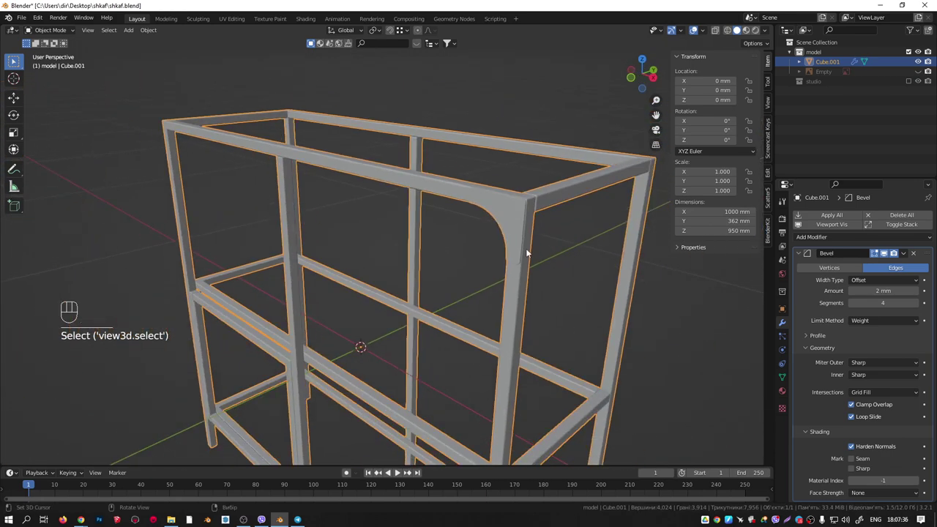
mouse_move(81, 519)
left_click(168, 457)
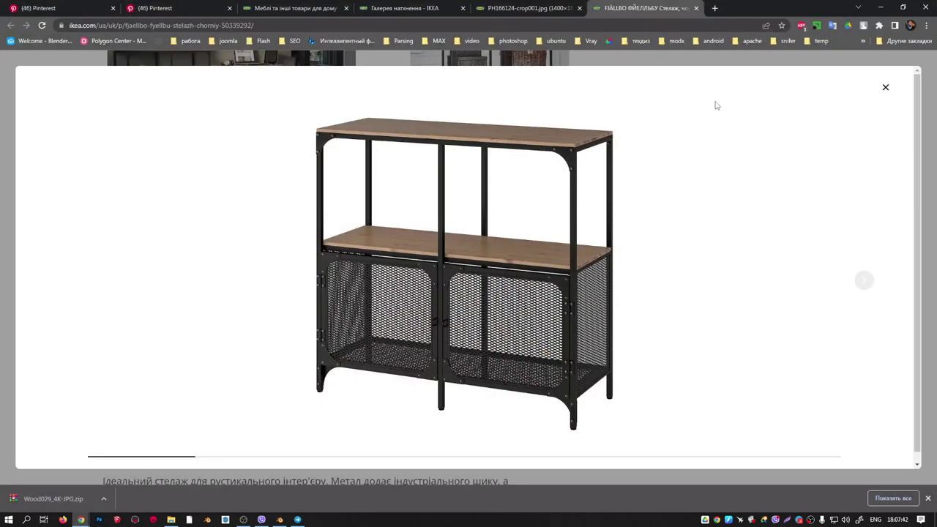
left_click(881, 7)
Place the 3D cursor in front view near the inner end of the bracket's horizontal arm on the top rail.
scroll(513, 191, "up", 6)
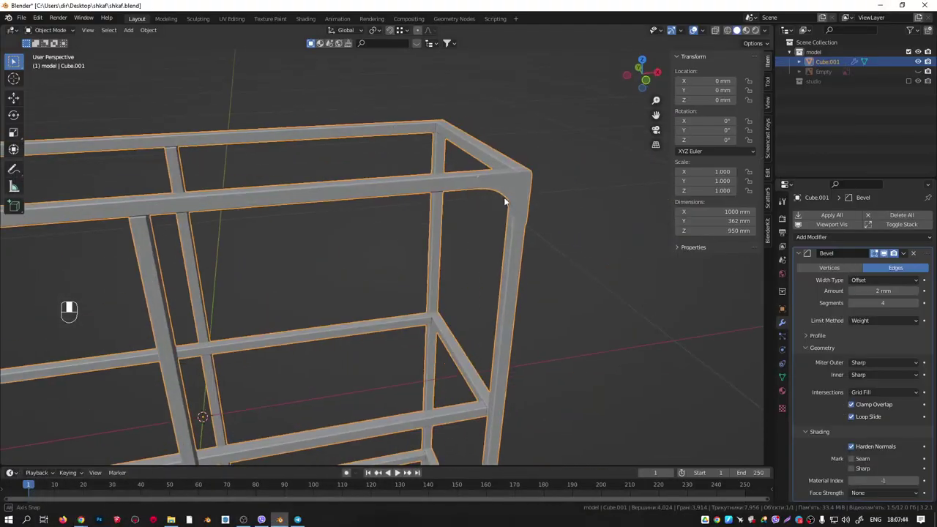
key("KP_1")
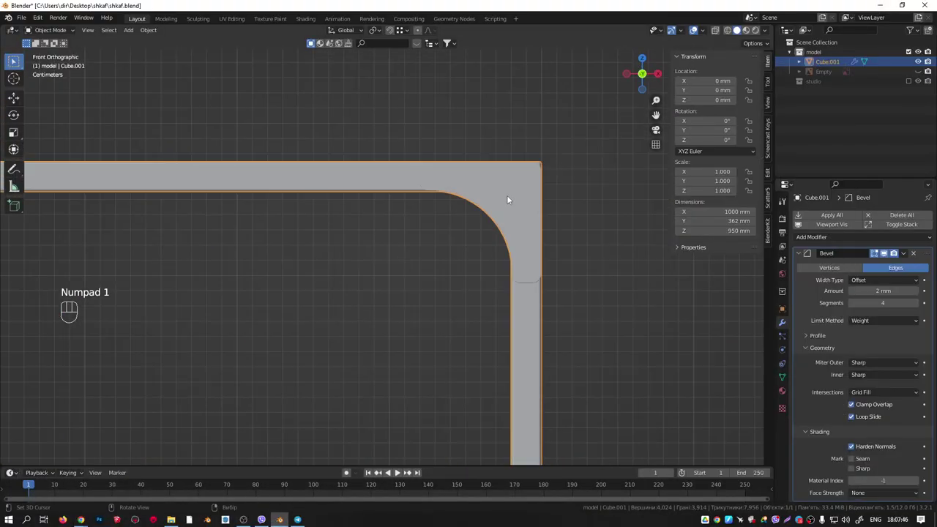
scroll(507, 195, "up", 2)
left_click(389, 159)
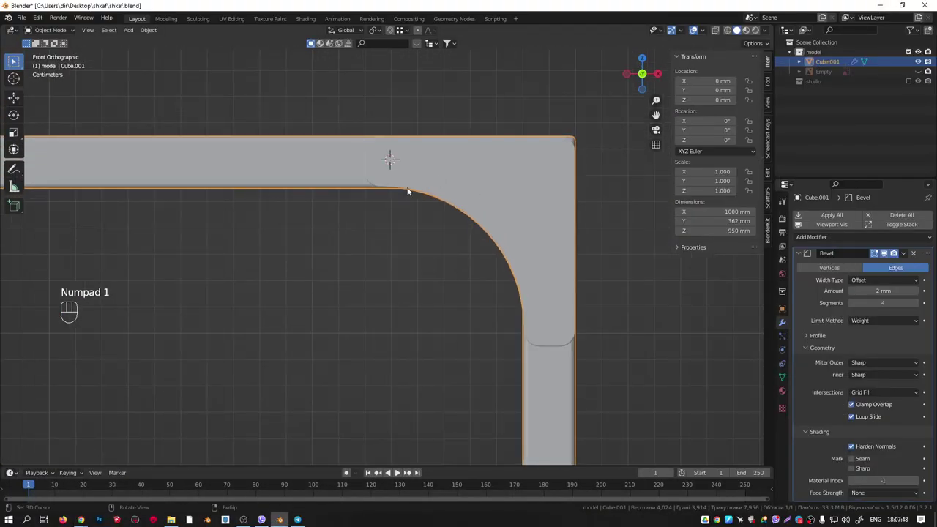
middle_click_drag(407, 165, 381, 201)
key("KP_1")
scroll(393, 199, "down", 7)
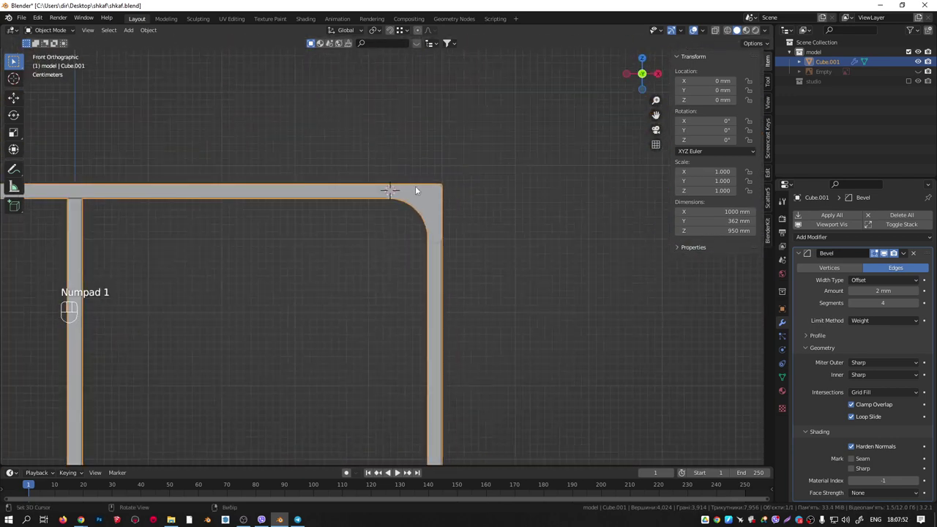
Search the add-ons in Preferences for "bolt" to check whether BoltFactory is enabled, and close Preferences.
key("shift+a")
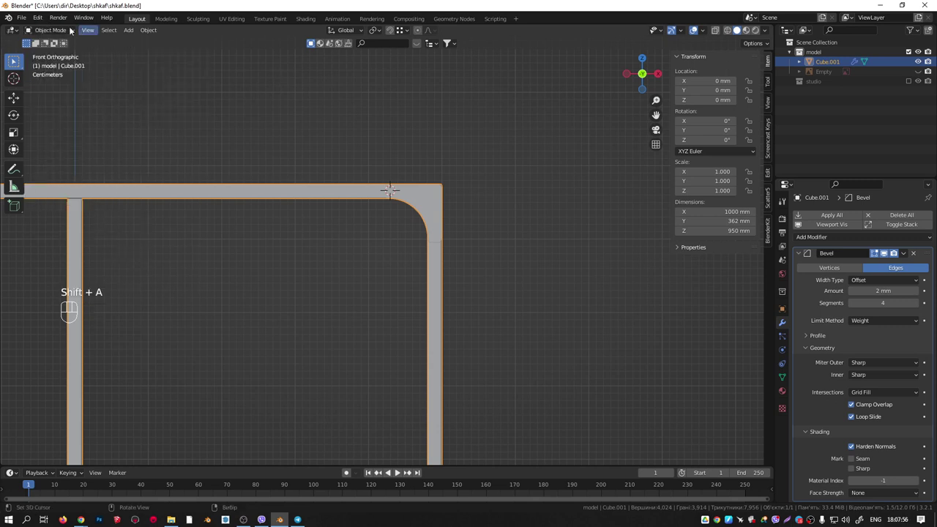
left_click(37, 18)
left_click(68, 158)
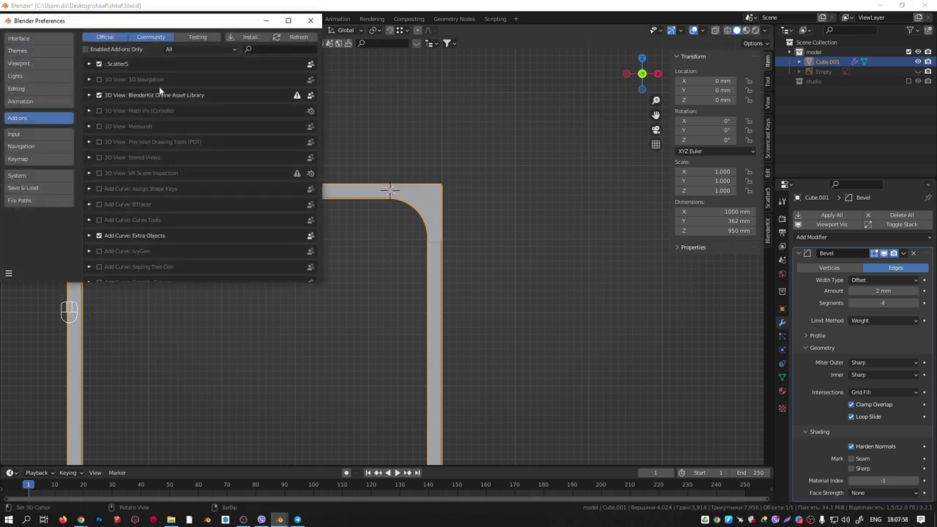
type("bolt")
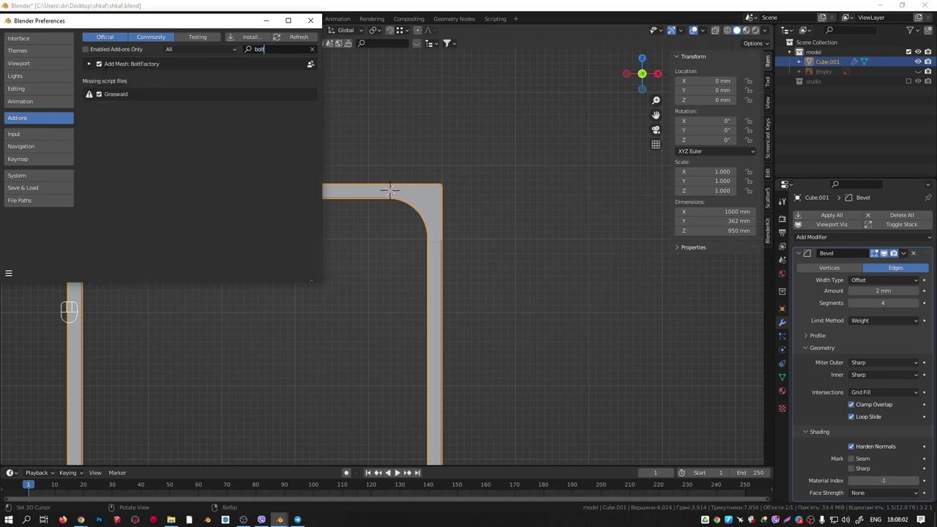
left_click(310, 19)
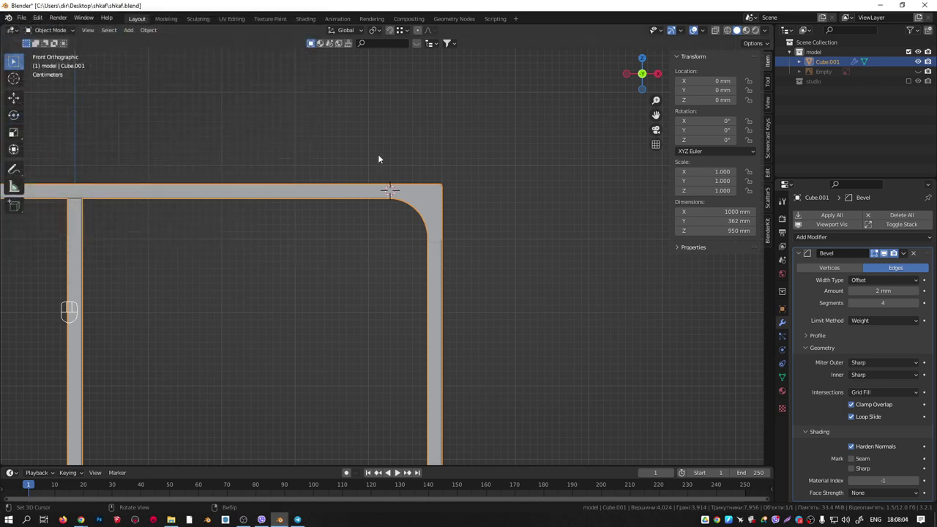
Add a Bolt mesh at the 3D cursor on the top rail.
key("shift+a")
mouse_move(390, 160)
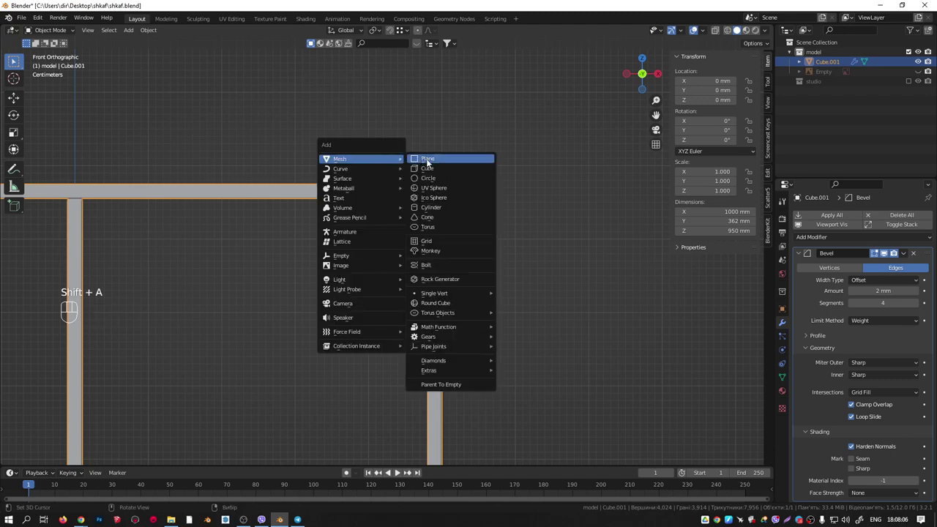
left_click(425, 264)
scroll(431, 176, "down", 6)
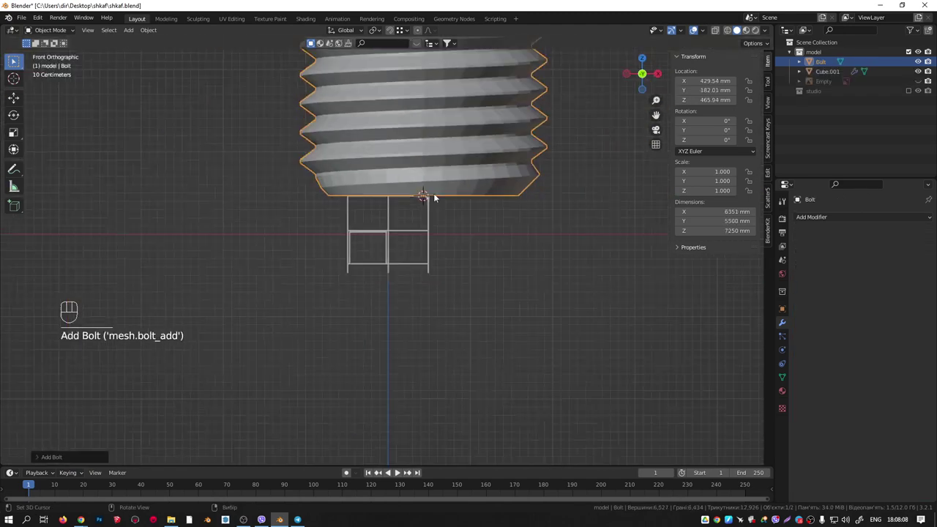
scroll(435, 194, "down", 10)
middle_click_drag(436, 191, 407, 193)
scroll(421, 168, "up", 7)
middle_click_drag(436, 143, 483, 170)
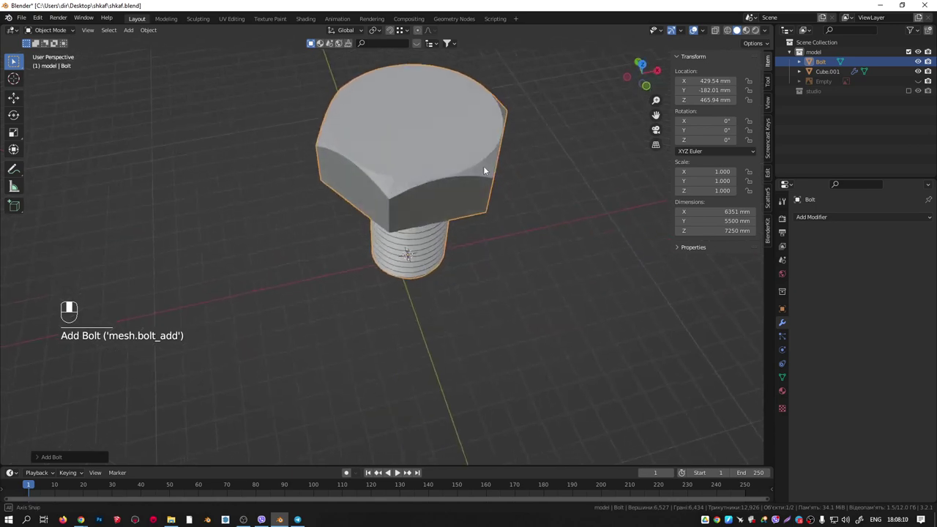
scroll(424, 151, "up", 5)
scroll(425, 158, "down", 1)
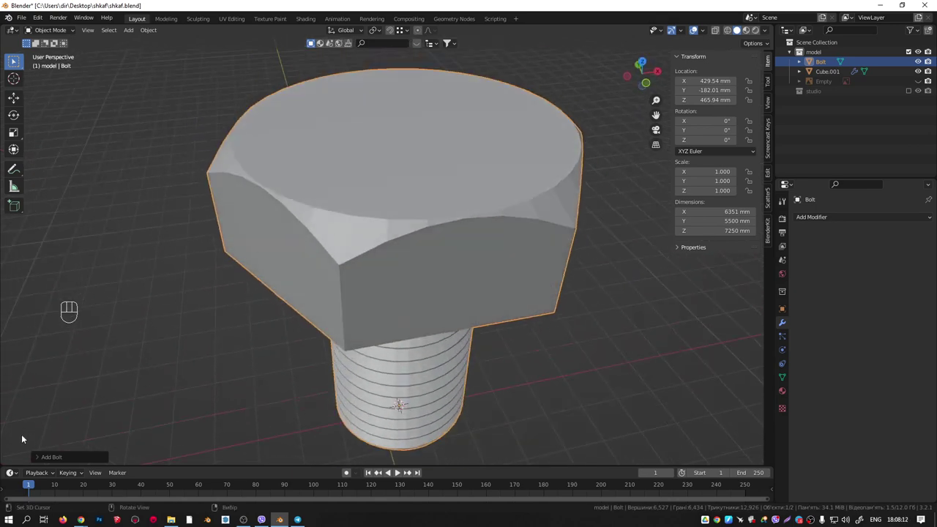
Try the ALLEN bit type on the new bolt and settle on PHILLIPS.
left_click(37, 456)
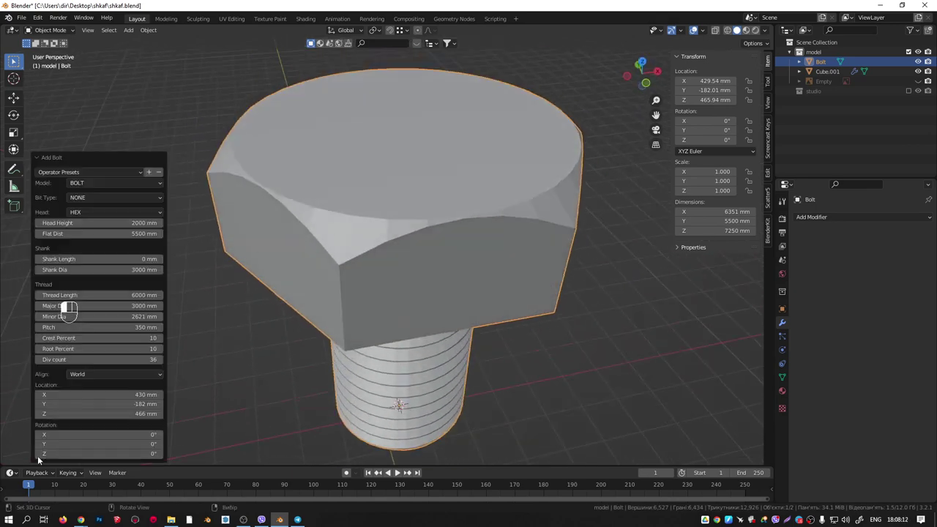
left_click(93, 198)
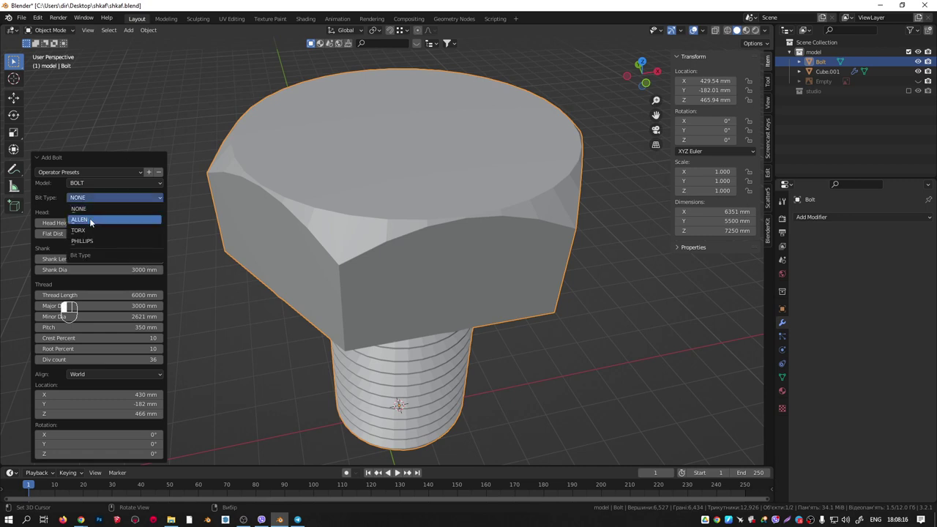
left_click(89, 219)
left_click(94, 177)
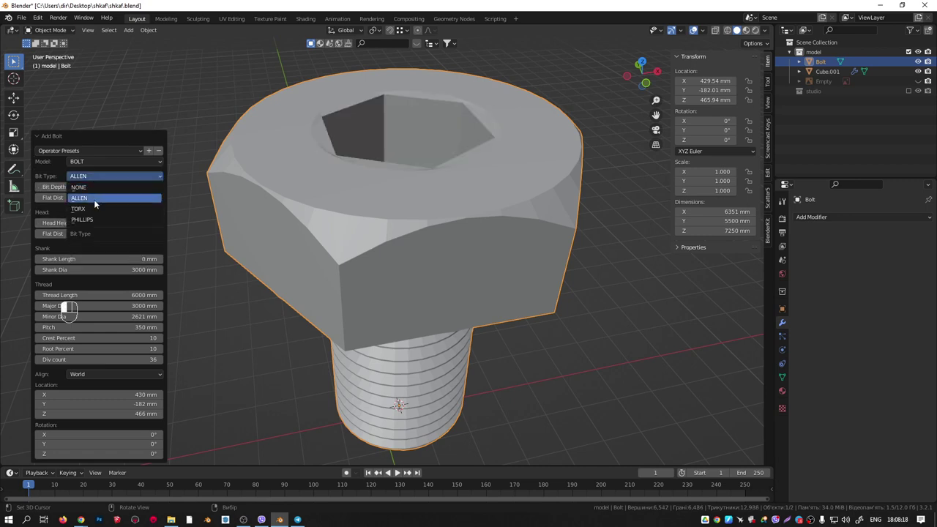
left_click(91, 220)
middle_click_drag(337, 249, 344, 190)
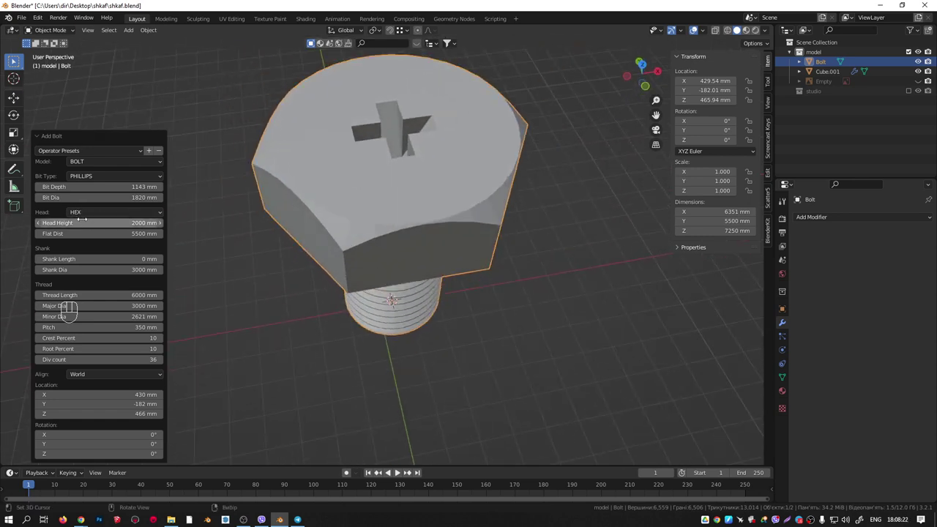
Try the CAP head shape on the bolt and settle on DOME.
left_click(80, 212)
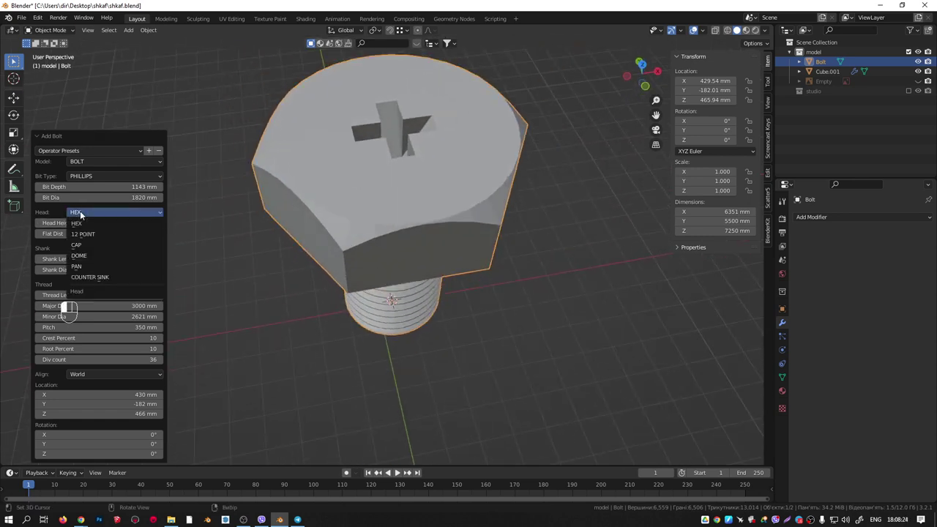
left_click(86, 245)
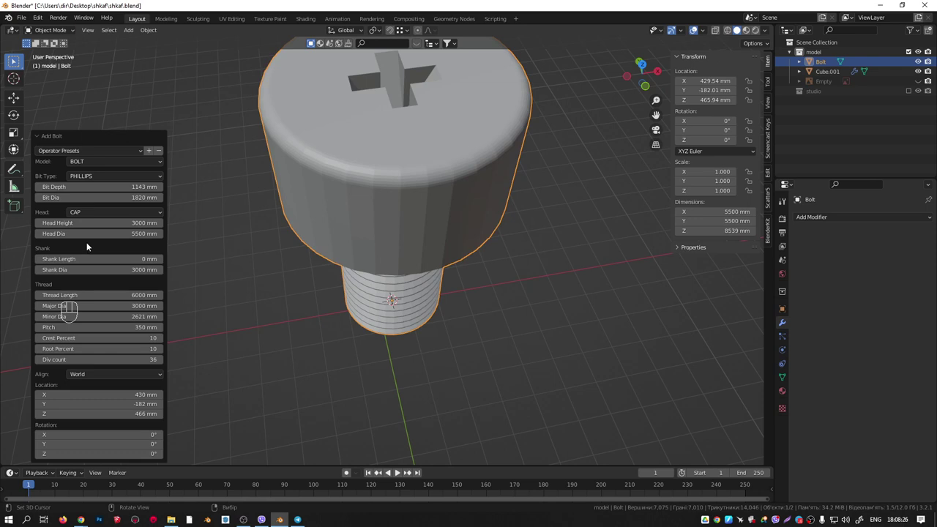
left_click(91, 211)
left_click(90, 249)
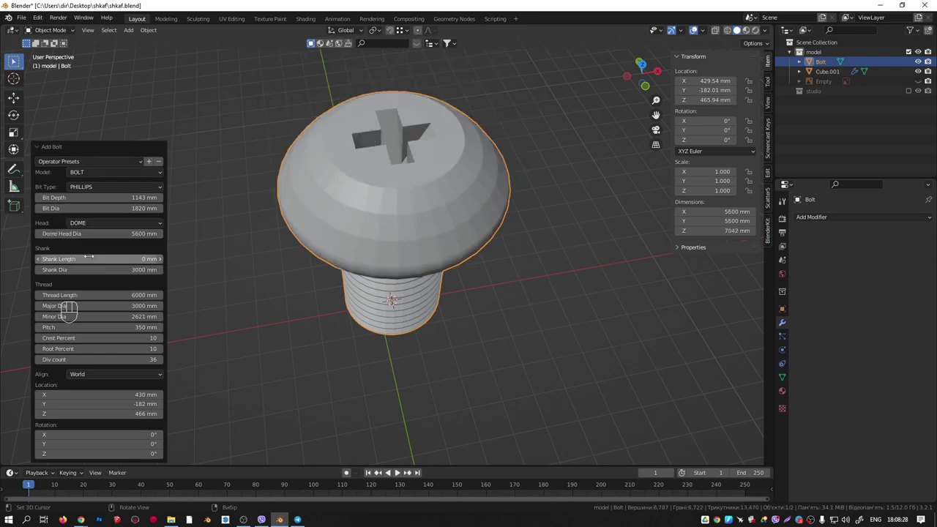
middle_click_drag(346, 189, 344, 162)
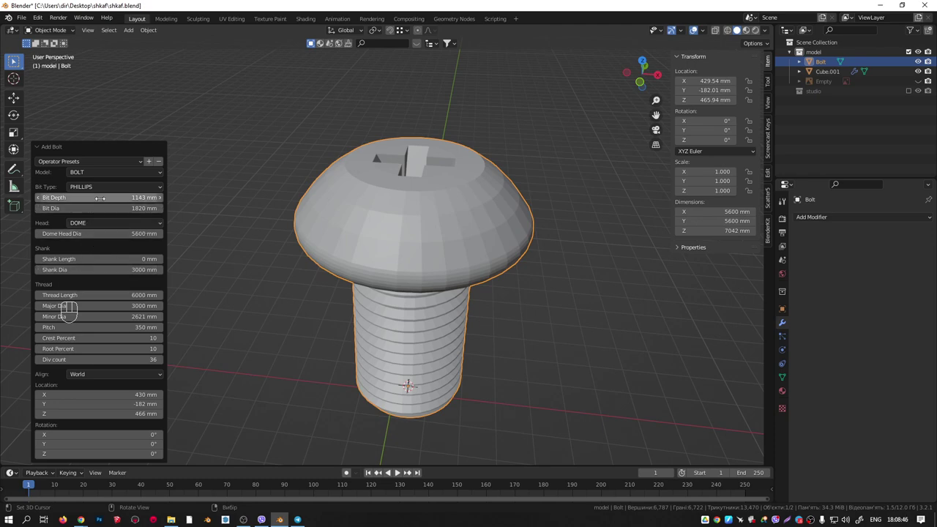
Set the bolt's Phillips bit depth to 1077 mm and its bit diameter to 2167 mm.
mouse_move(97, 198)
left_mouse_down("shift")
mouse_move(119, 197)
mouse_move(94, 198)
left_mouse_up("shift")
middle_click_drag(469, 140, 383, 166)
scroll(382, 166, "up", 4)
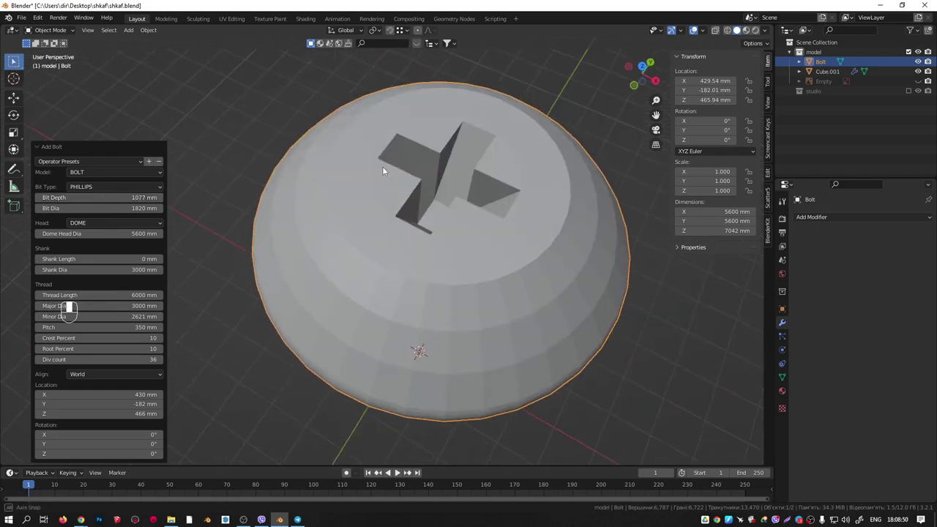
scroll(380, 167, "down", 1)
left_click_drag(99, 208, 137, 208, "shift")
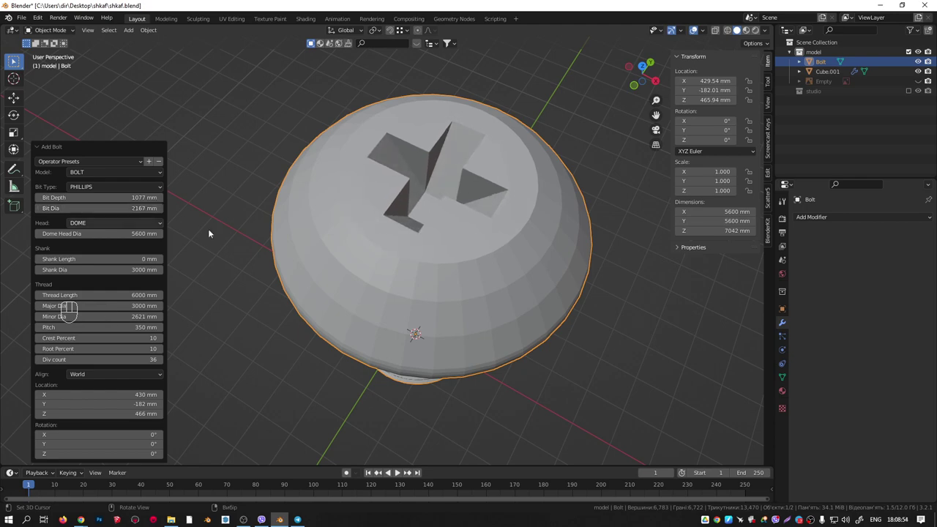
middle_click_drag(208, 228, 472, 169)
Cut an edge loop into the underside of the bolt head near its outer rim, at a slide factor of about -0.85, and rip it apart.
scroll(468, 186, "down", 3)
key("KP_1")
scroll(459, 209, "up", 5)
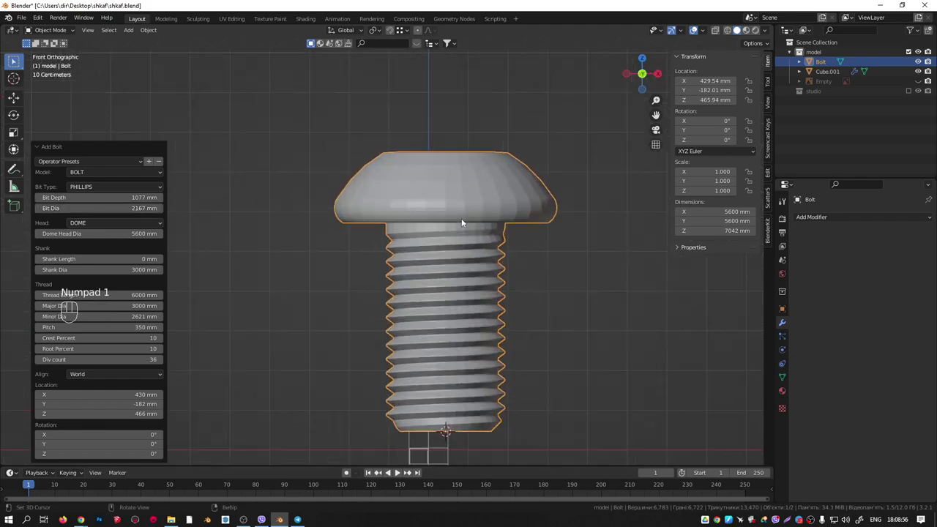
key("Tab")
middle_click_drag(461, 225, 386, 215)
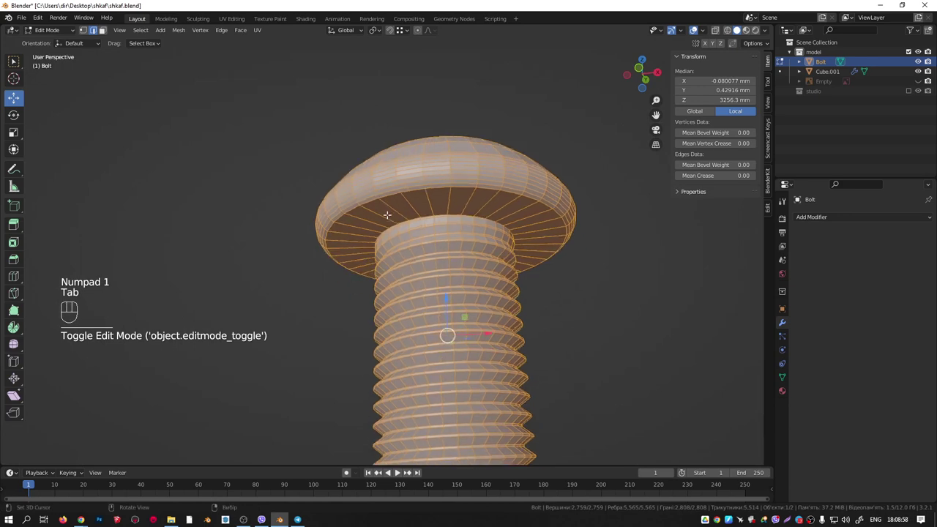
key("ctrl+r")
left_click(382, 217)
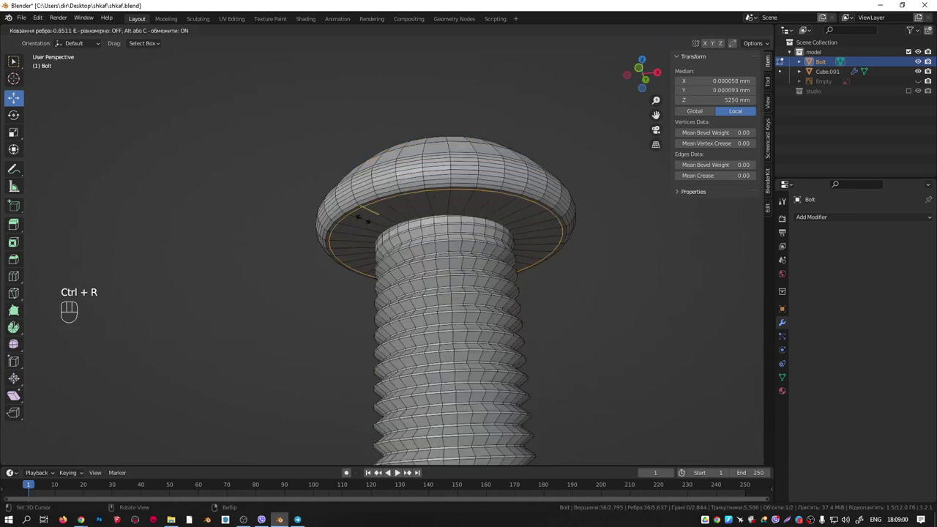
left_click(361, 225)
scroll(378, 210, "up", 5)
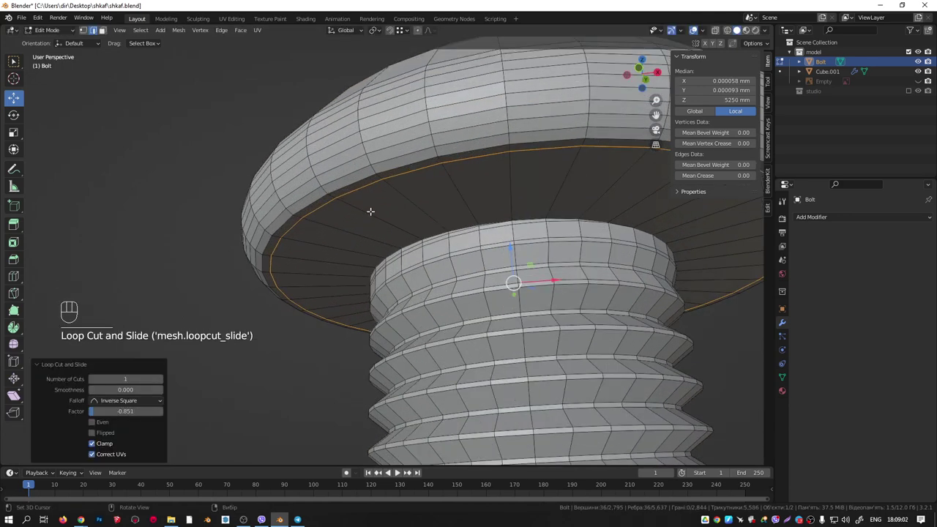
key("v")
right_click(391, 212)
scroll(391, 211, "down", 6)
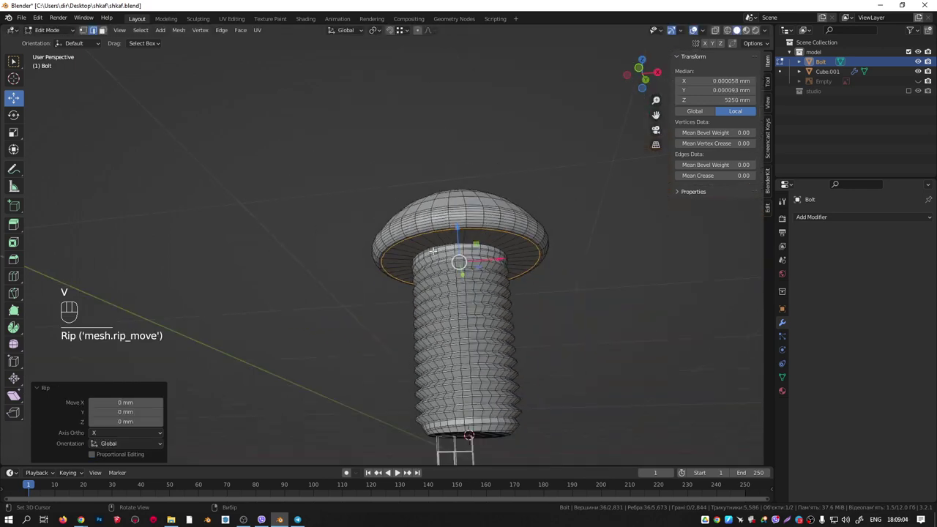
Delete the threaded shank together with the detached underside ring, keeping only the domed head.
left_click(440, 266)
key("l")
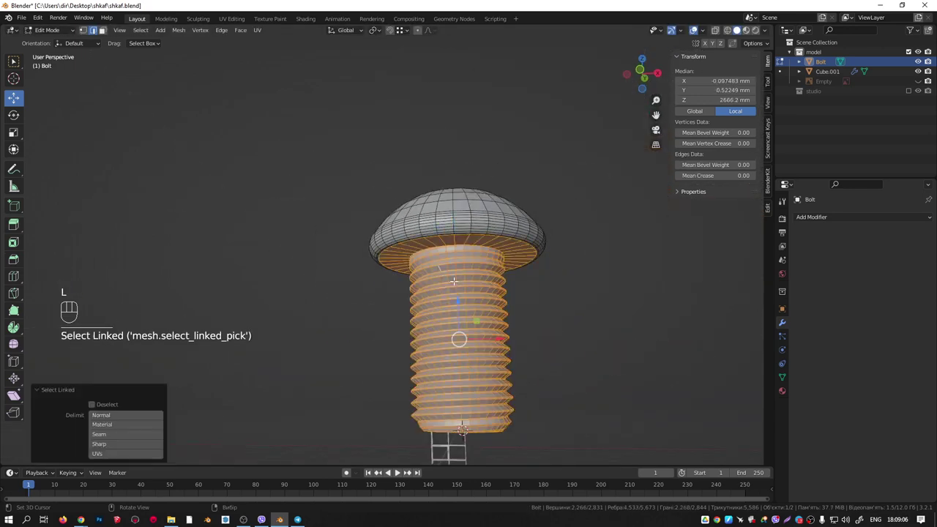
key("x")
left_click(458, 189)
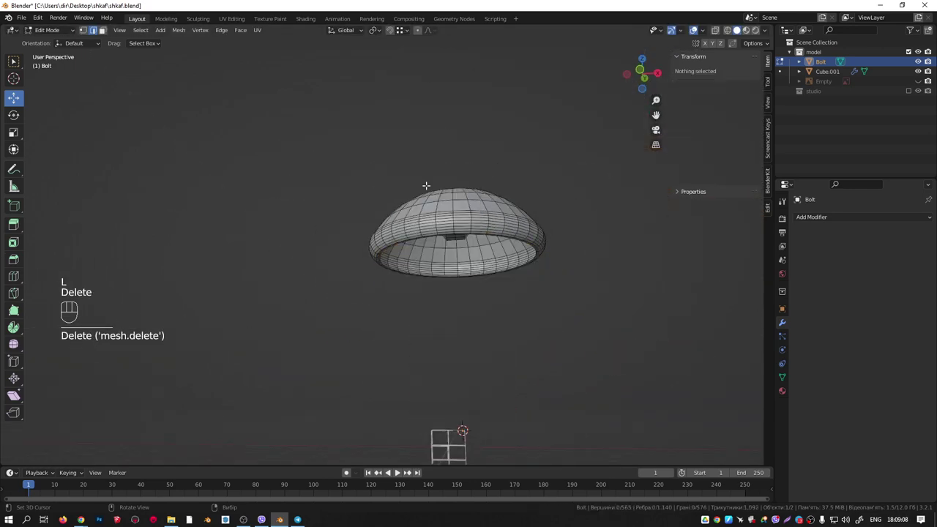
middle_click_drag(479, 285, 473, 248)
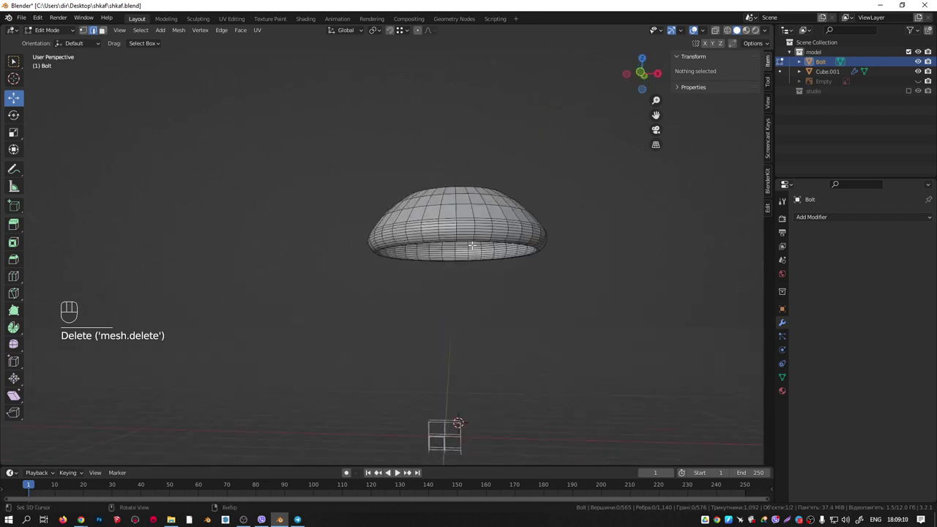
Dissolve five alternate edge loops around the rounded lower rim of the bolt head.
key("KP_1")
left_click(467, 243)
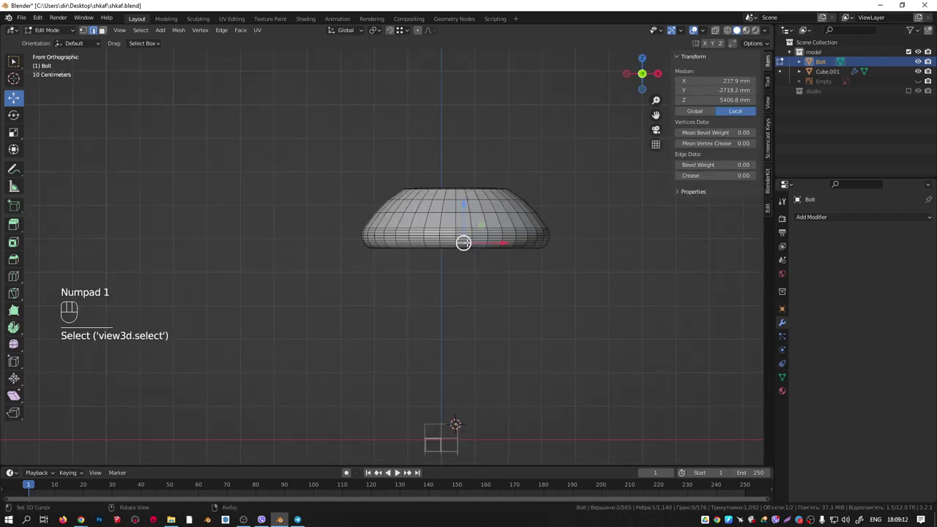
scroll(421, 246, "up", 5)
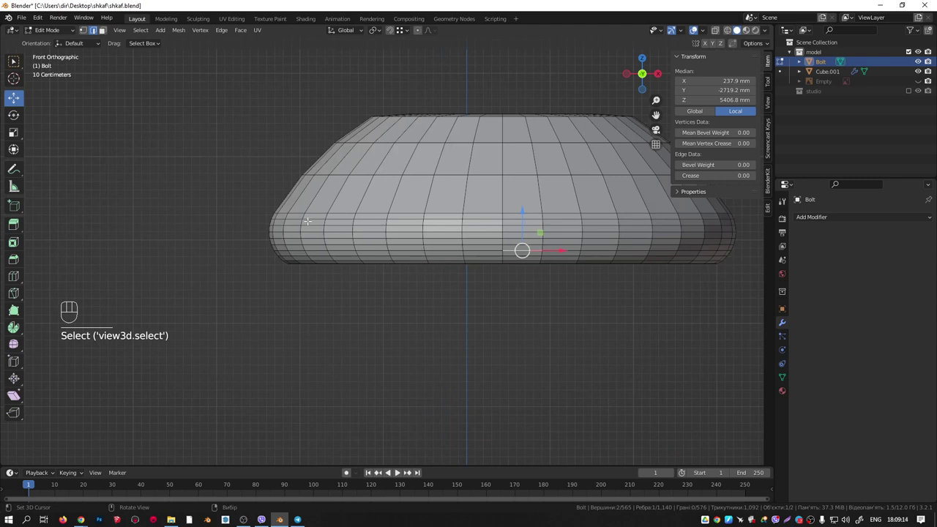
left_click(313, 212, "alt")
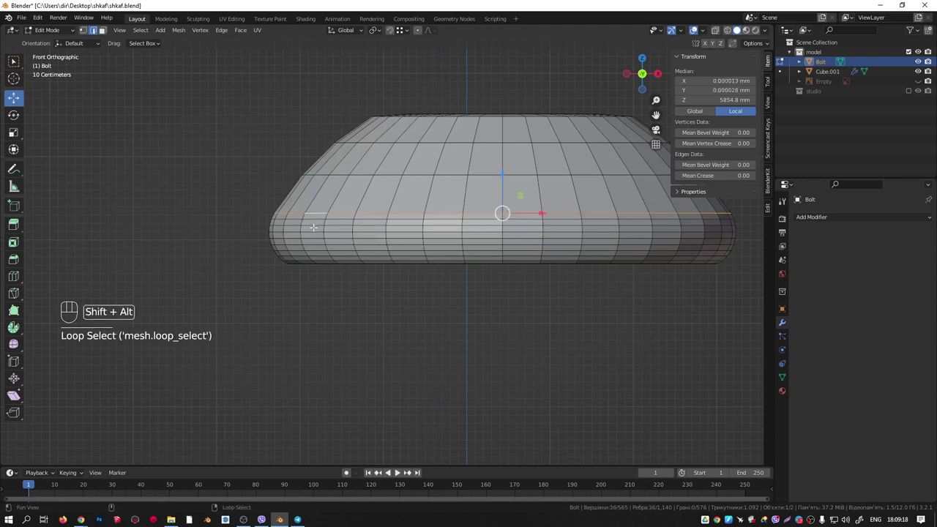
left_click(314, 228, "alt+shift")
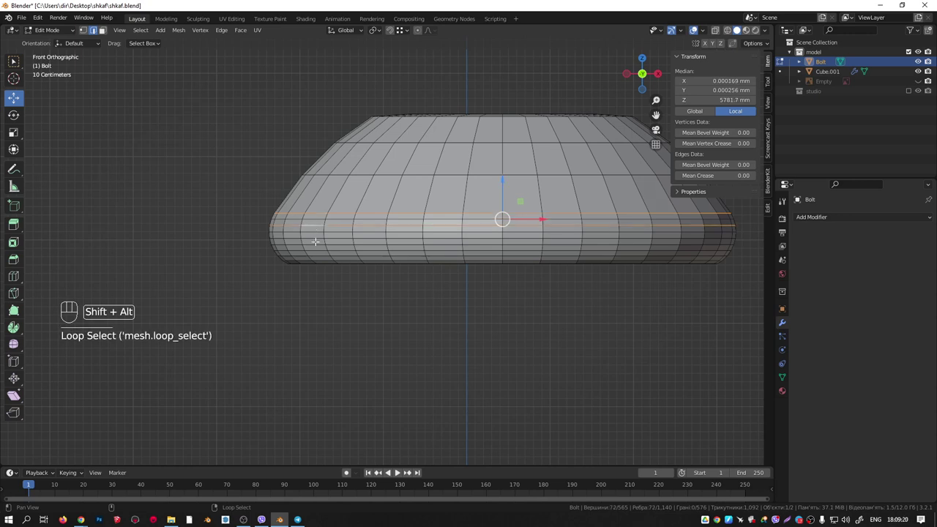
left_click(316, 238, "alt+shift")
left_click(315, 251, "alt+shift")
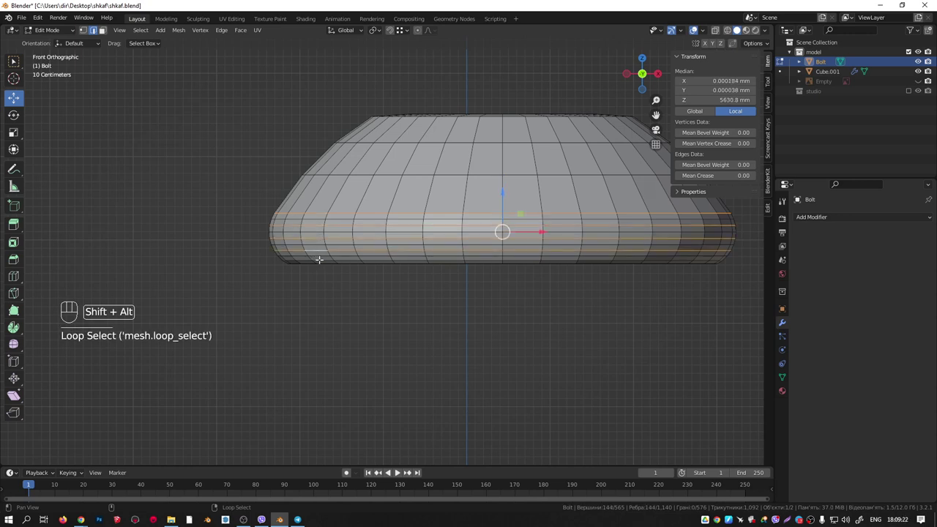
left_click(320, 259, "alt+shift")
key("ctrl+x")
middle_click_drag(359, 244, 466, 263)
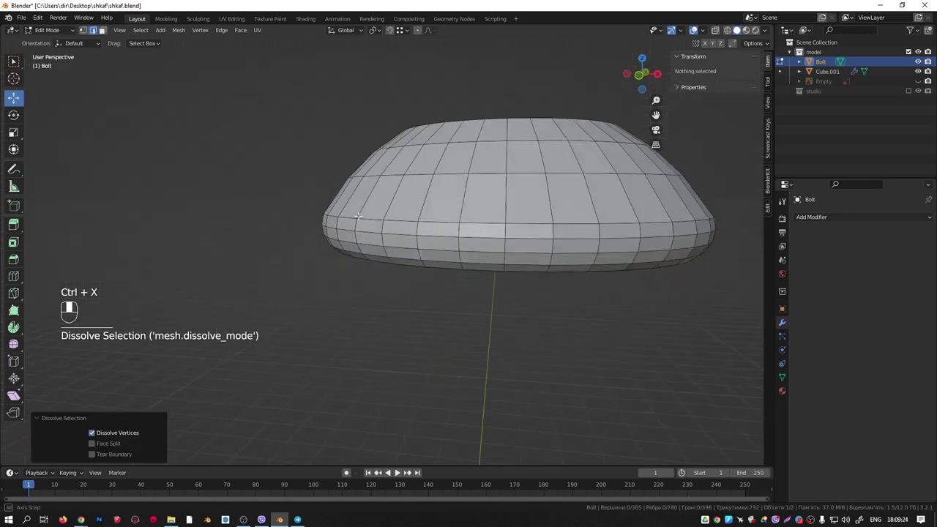
scroll(383, 249, "down", 4)
Apply Shade Smooth to the bolt head and enable Auto Smooth.
key("Tab")
key("w")
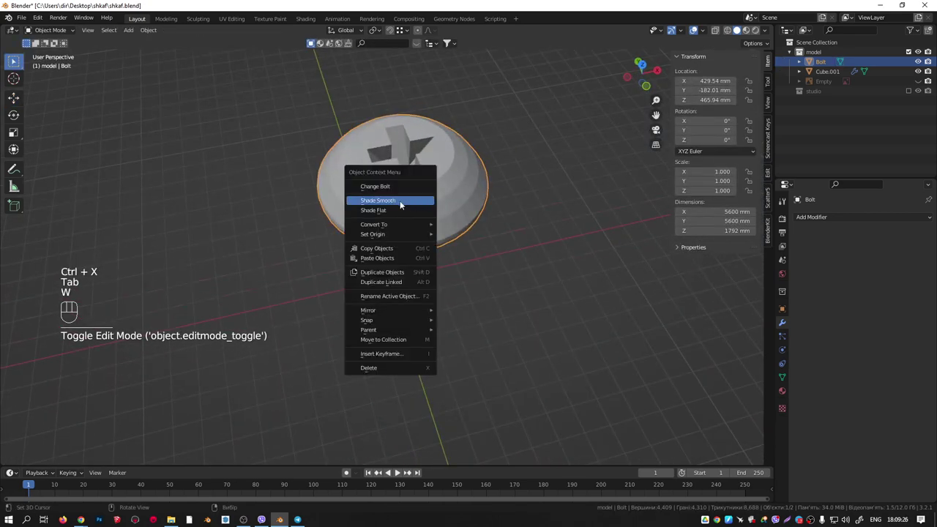
left_click(401, 201)
key("q")
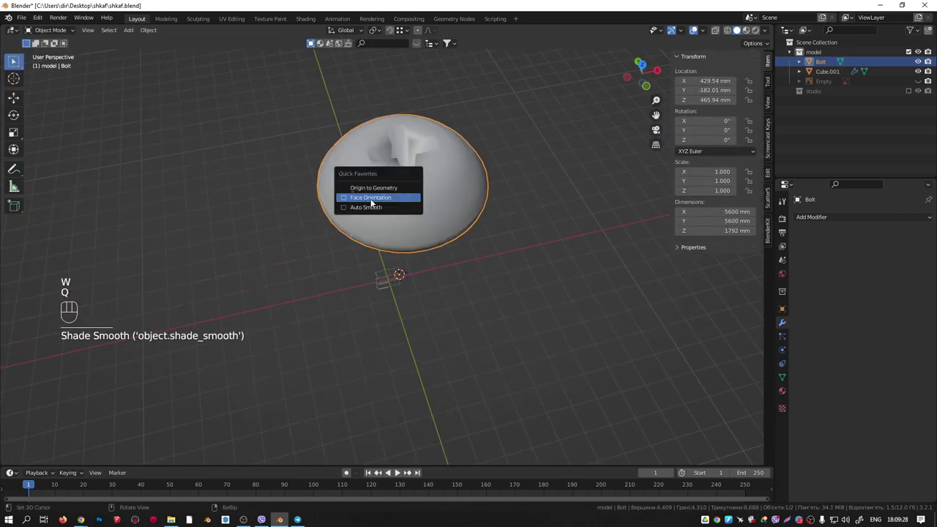
left_click(355, 207)
mouse_move(345, 207)
middle_mouse_down()
mouse_move(382, 239)
mouse_move(477, 173)
mouse_move(468, 159)
middle_mouse_up()
Bevel the edge loop around the head's flat top with two segments, about 255 mm wide.
key("Tab")
scroll(445, 173, "up", 4)
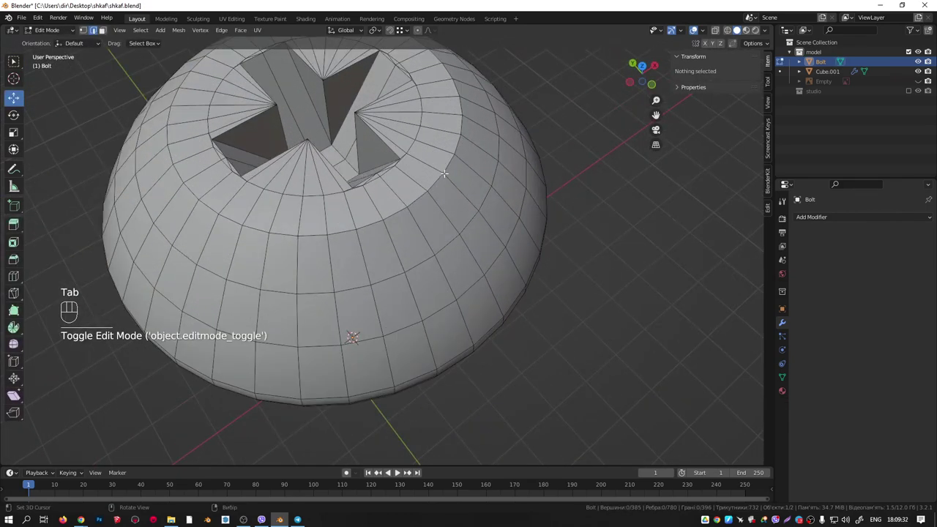
left_click(445, 173, "alt")
key("ctrl+b")
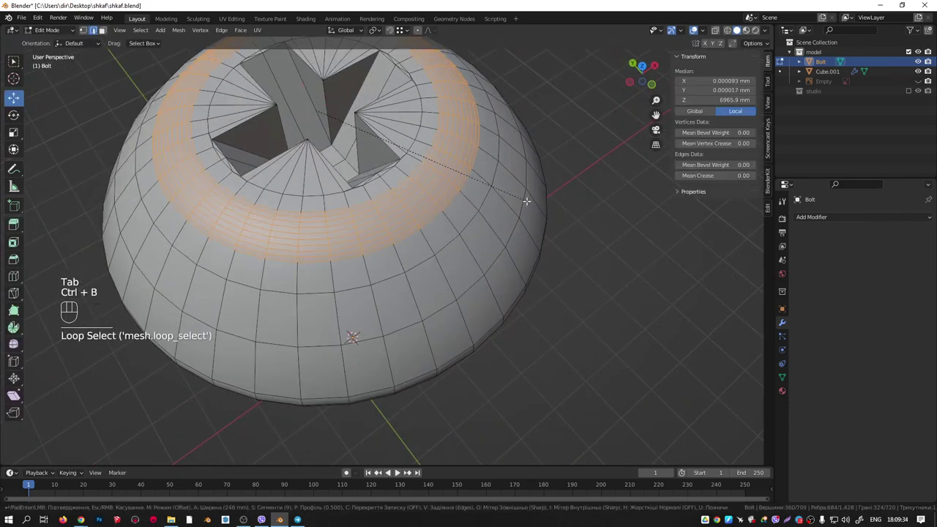
scroll(527, 201, "down", 6)
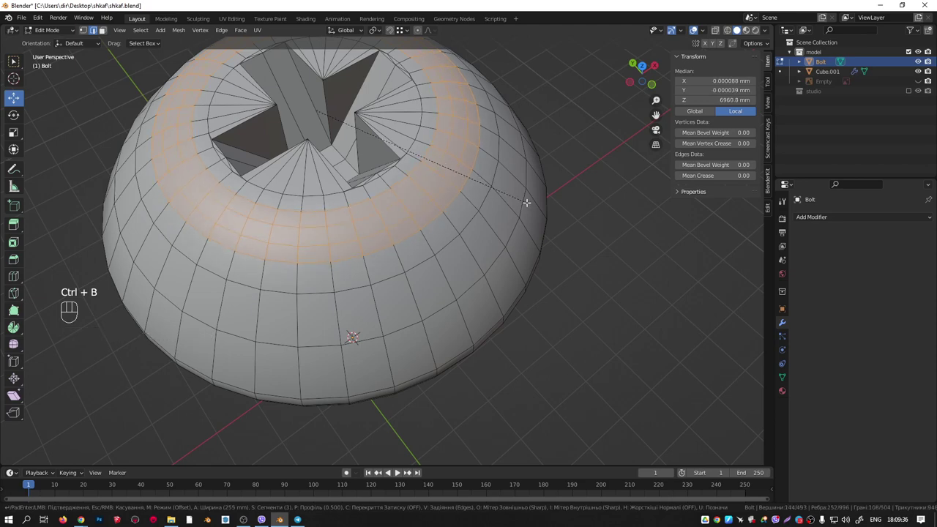
scroll(526, 202, "down", 1)
left_click(527, 205)
middle_click_drag(526, 205, 413, 195)
Move the bolt head's entire mesh down along Z by about 5190 mm towards its origin, working in front view.
key("Tab")
scroll(442, 191, "down", 3)
key("KP_1")
scroll(458, 209, "down", 4)
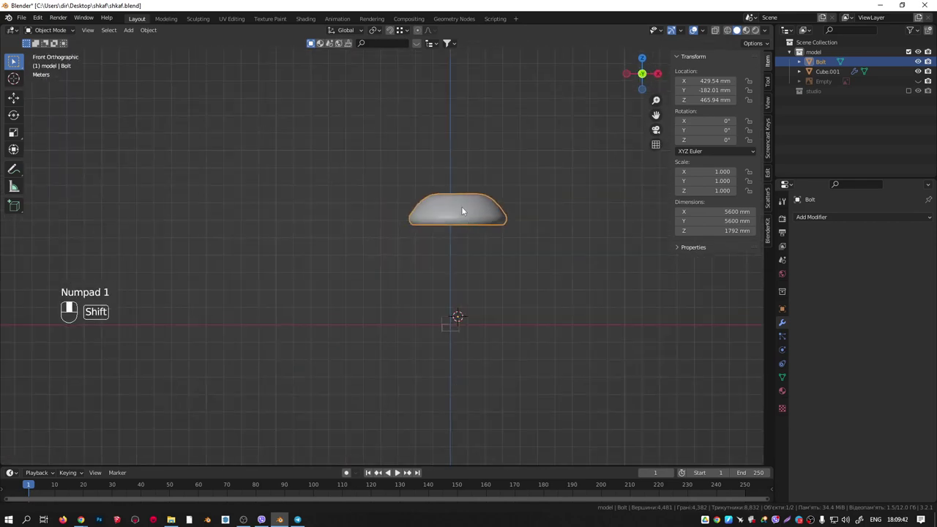
key("Tab")
scroll(465, 202, "up", 2)
key("a")
key("a")
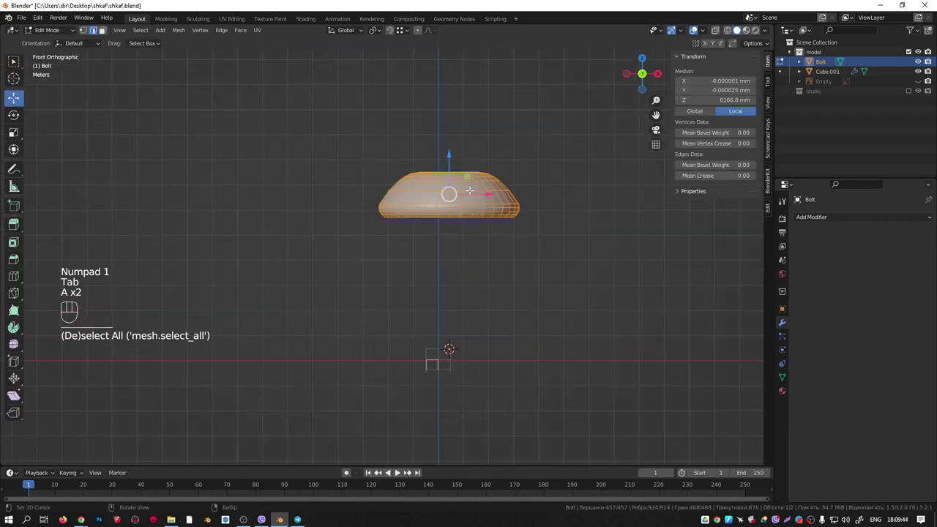
middle_click_drag(470, 190, 443, 163, "shift")
left_click_drag(422, 127, 422, 258)
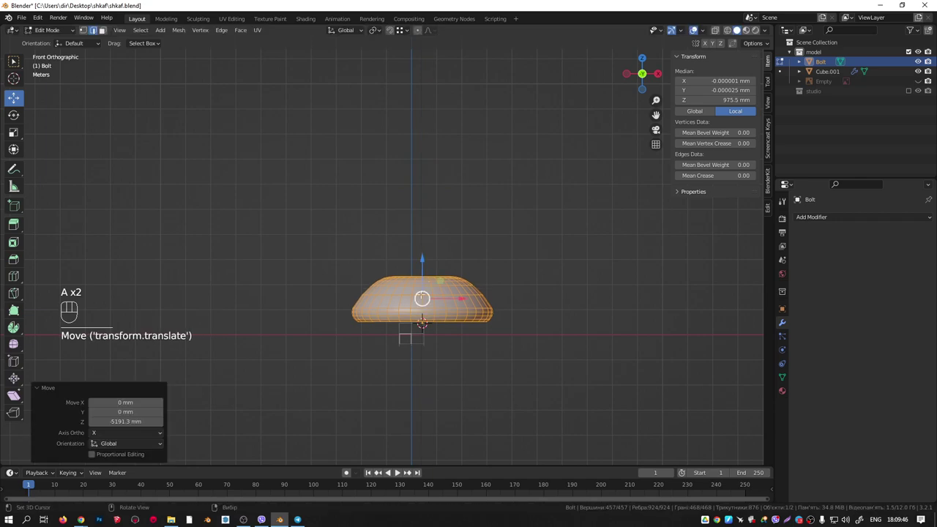
Lower the bolt head's mesh along Z by about 58.7 mm so its flat underside meets the object's origin.
scroll(421, 311, "up", 13)
middle_click_drag(431, 327, 454, 193, "shift")
scroll(423, 228, "up", 5)
scroll(427, 326, "up", 2)
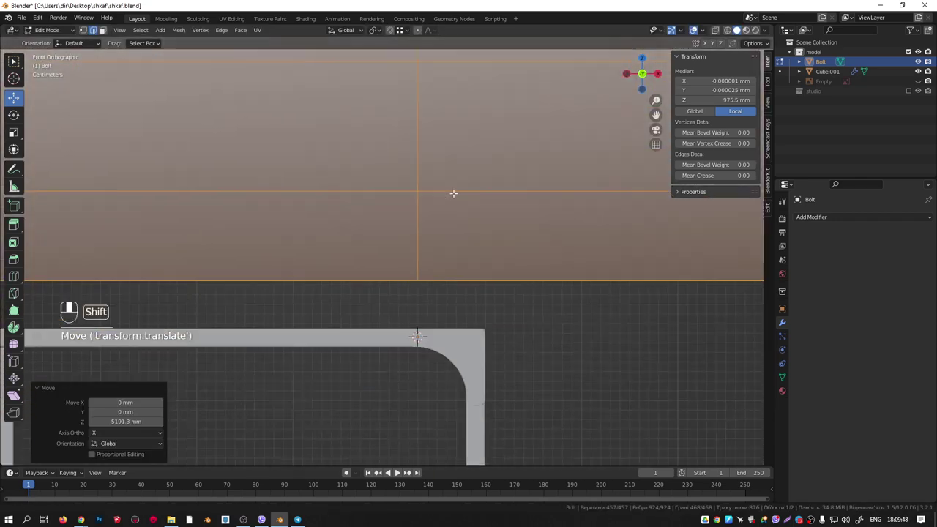
scroll(427, 309, "up", 5)
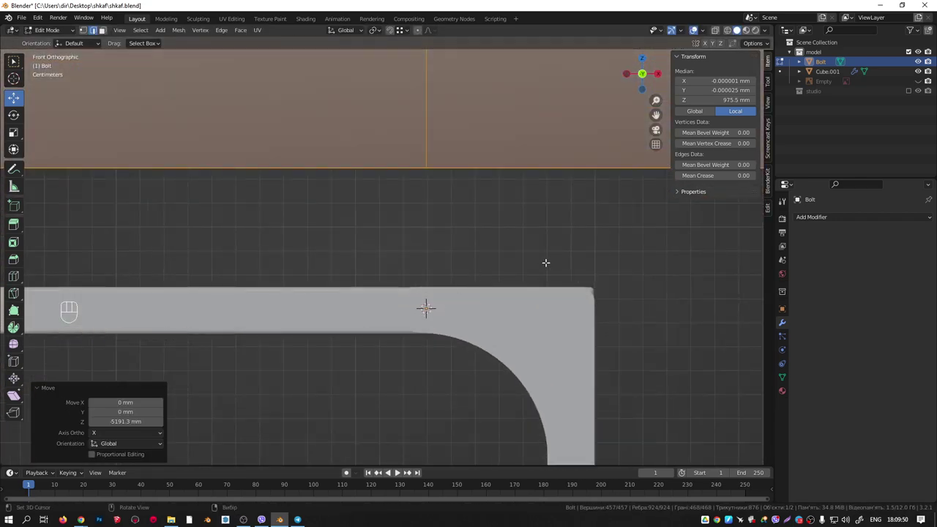
key("g")
key("z")
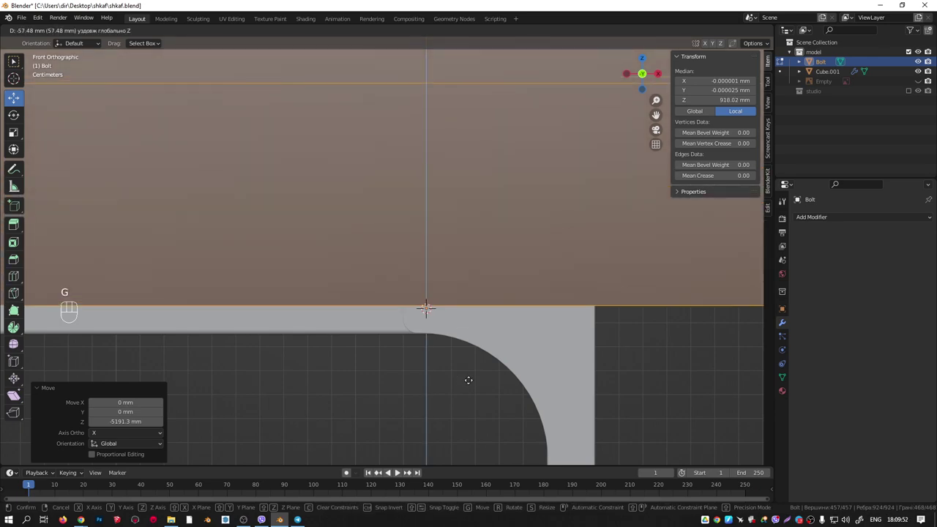
left_click(469, 383)
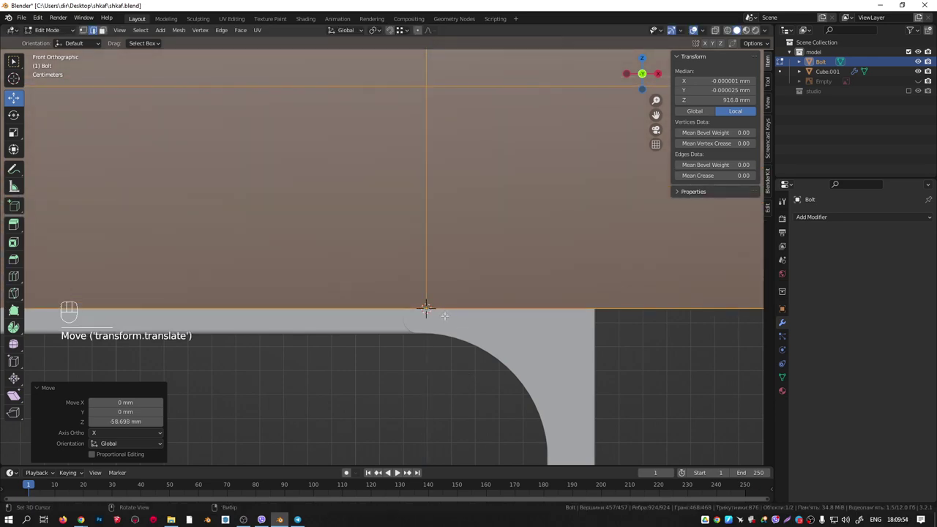
scroll(469, 381, "down", 6)
key("Tab")
Scale the bolt head down uniformly to about 12.4 mm in diameter to suit the corner bracket.
scroll(474, 305, "down", 3)
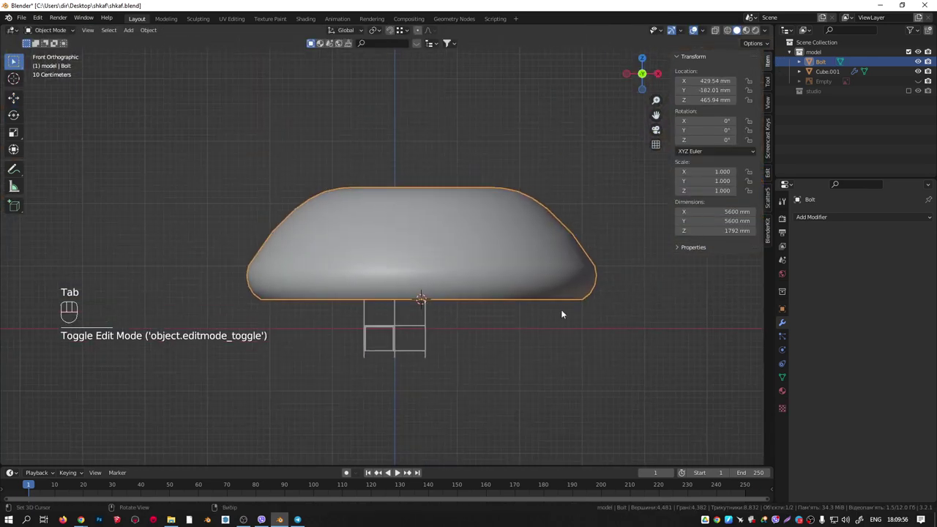
key("s")
left_click(428, 299)
scroll(446, 304, "up", 10)
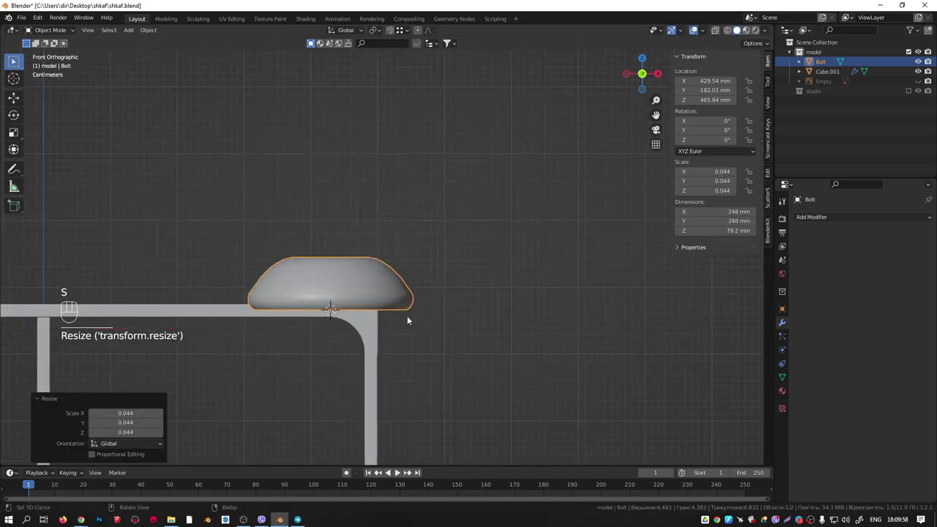
key("s")
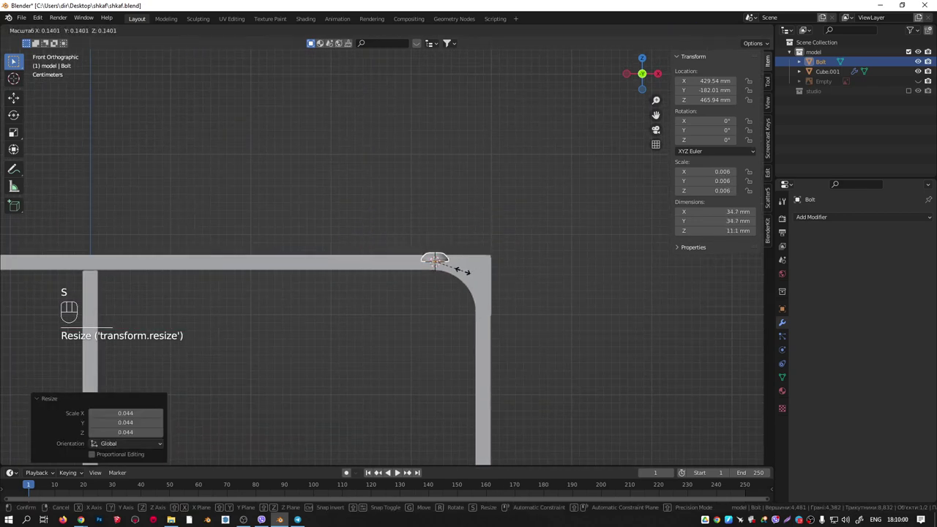
left_click(448, 267)
scroll(522, 284, "up", 6)
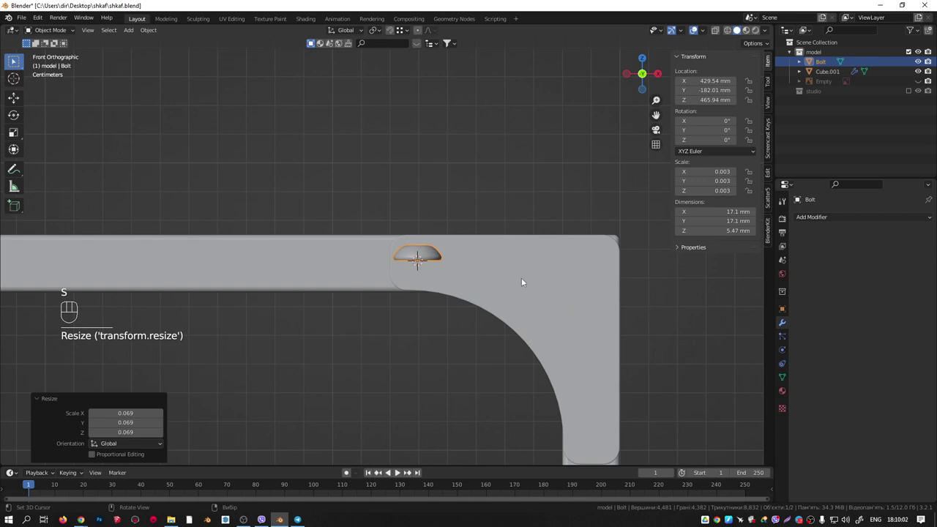
key("s")
left_click(493, 271)
Rotate the bolt head 90° about X and scale it down to about 9.25 mm in diameter.
type("r")
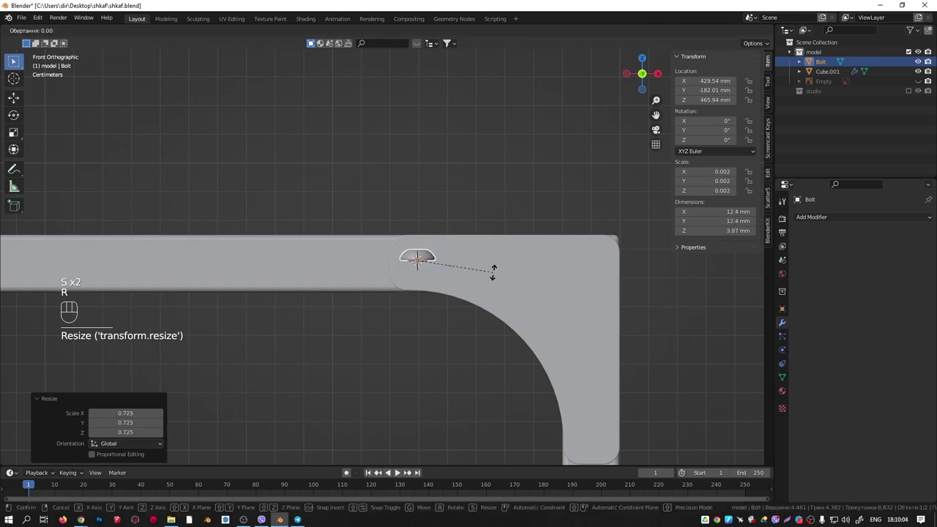
type("x90")
key("Return")
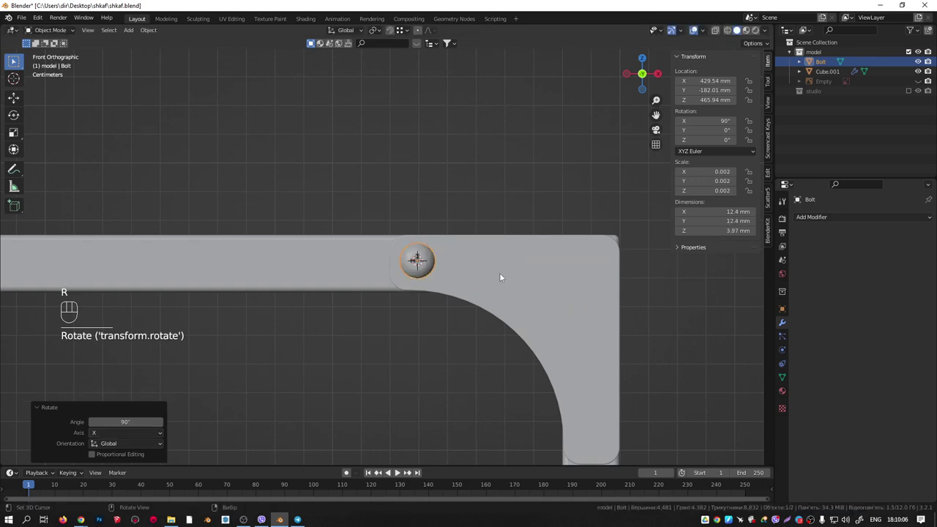
key("s")
left_click(482, 271)
middle_click_drag(480, 270, 381, 234, "shift")
Duplicate the bolt about 59 mm along X to the bracket's corner, and copy that one about 62 mm down to the lower arm.
key("KP_1")
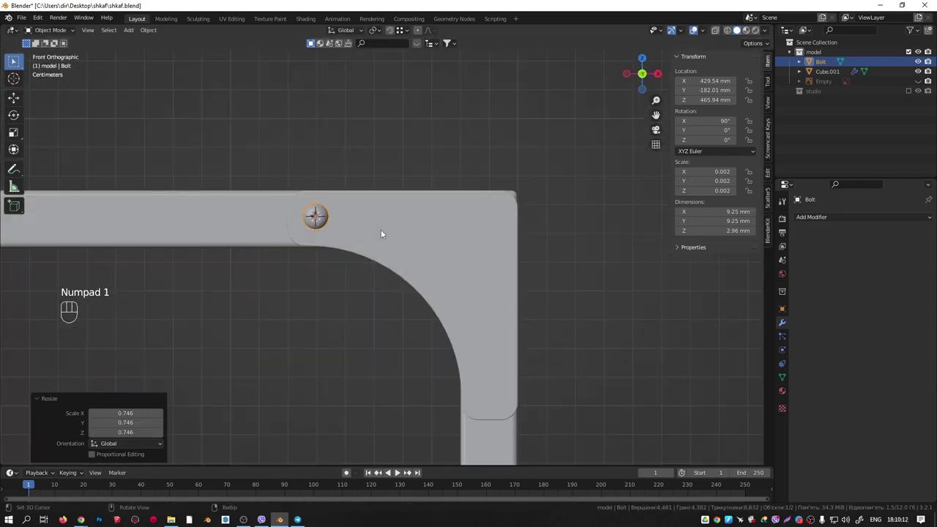
scroll(373, 227, "down", 2)
key("shift+d")
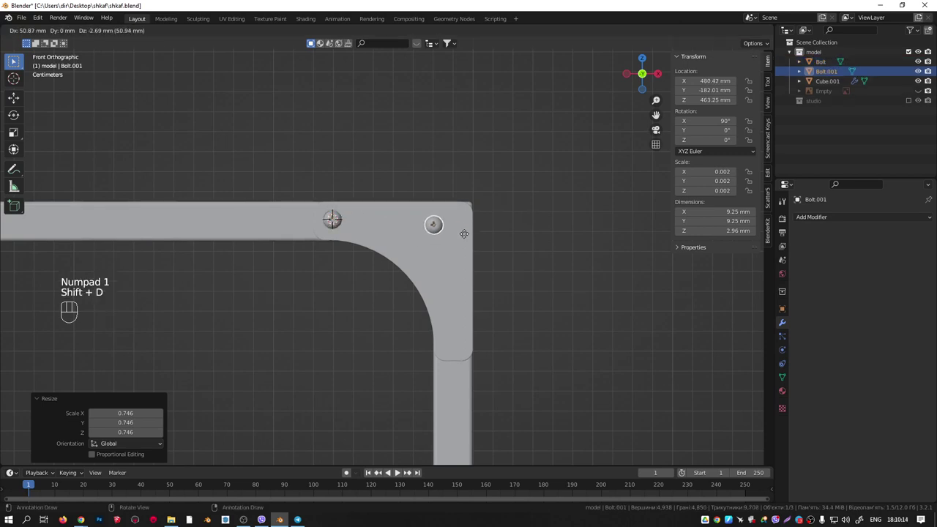
key("x")
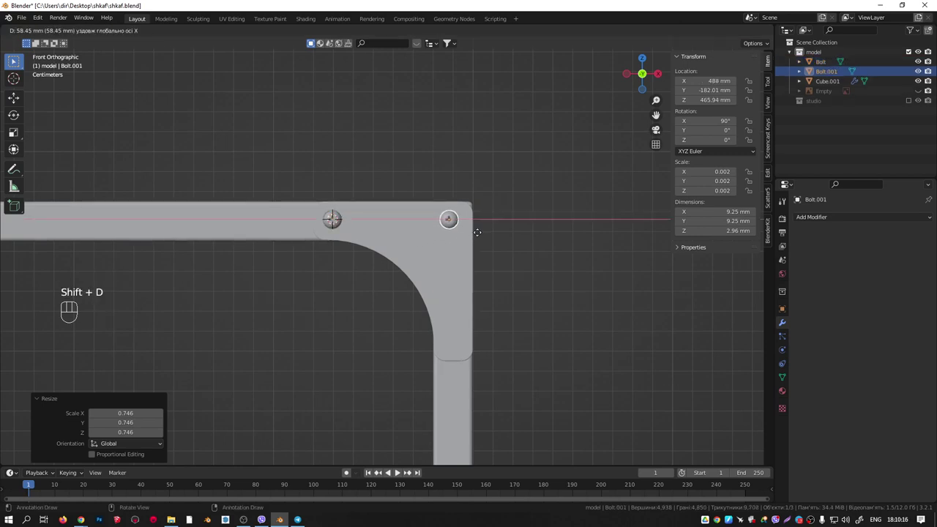
left_click(477, 232)
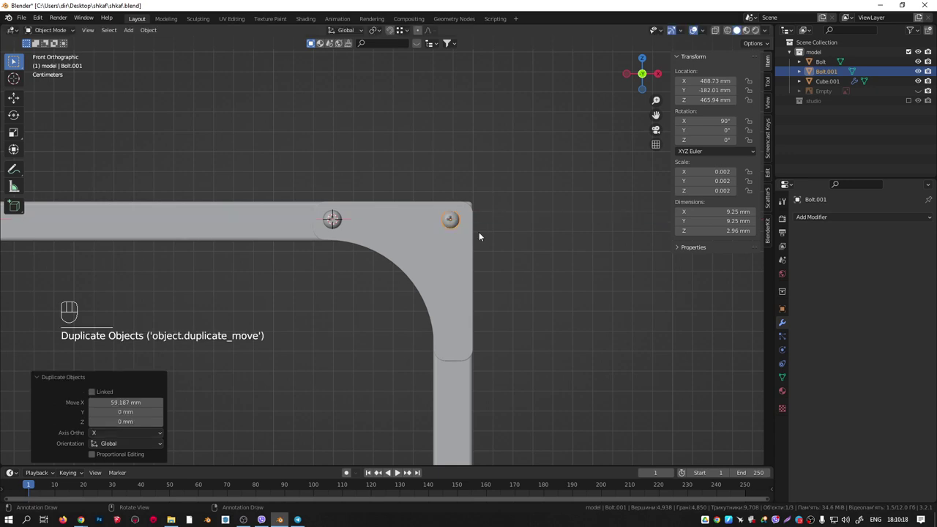
key("shift+d")
key("z")
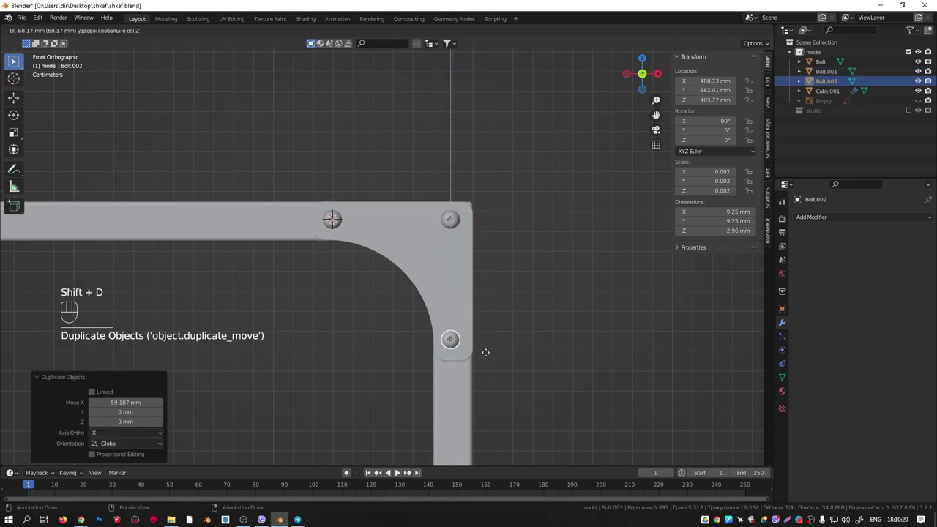
left_click(487, 356)
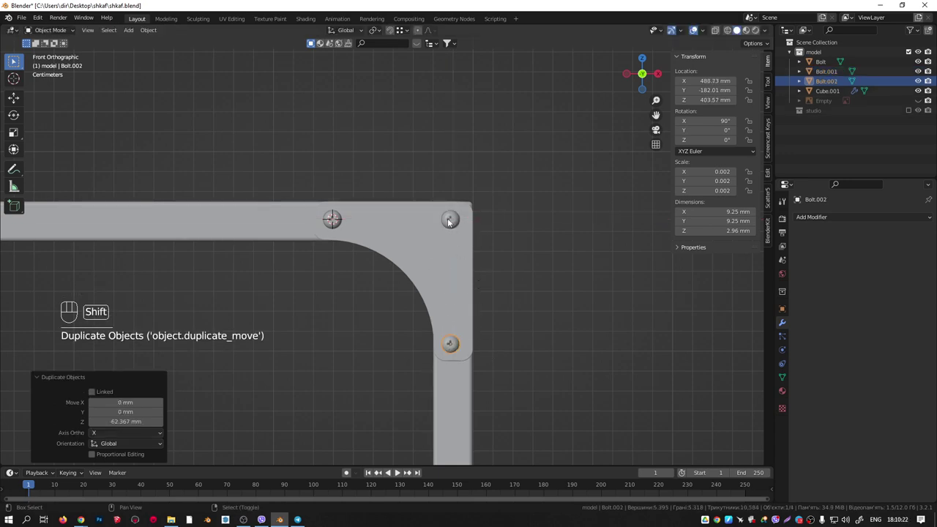
Shift the corner bolt and the lower bolt together about 1.5 mm outward along X.
left_click(450, 219, "shift")
left_click(14, 98)
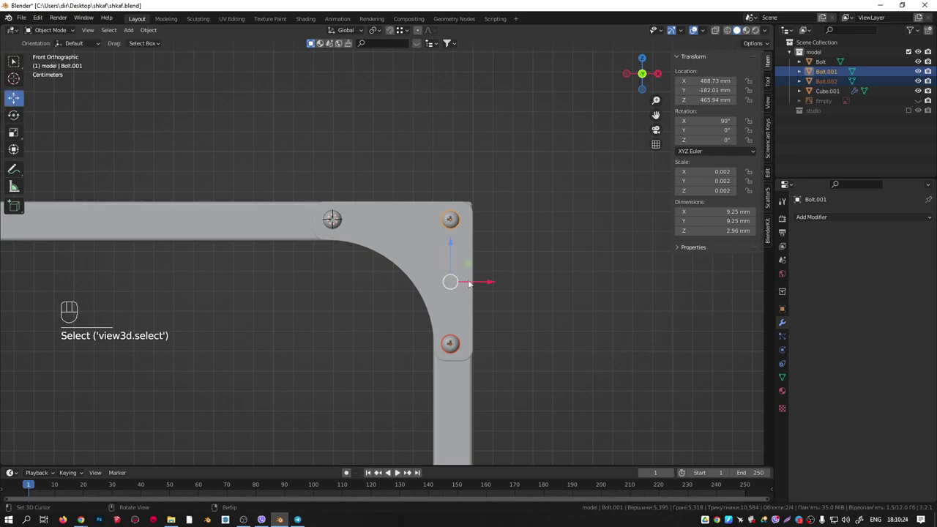
left_click_drag(469, 284, 473, 281)
middle_click_drag(472, 280, 427, 233)
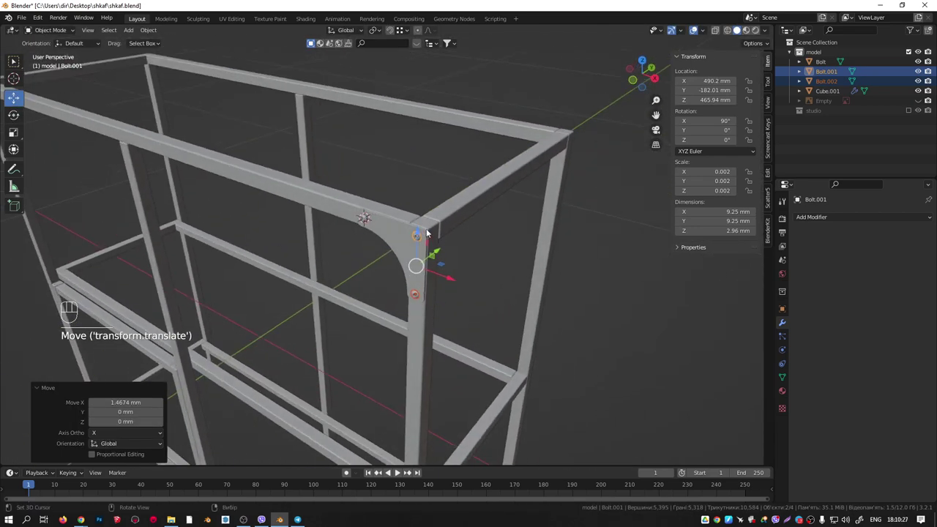
Separate the linked corner bracket plate from the shelf frame mesh into its own object.
left_click(361, 227)
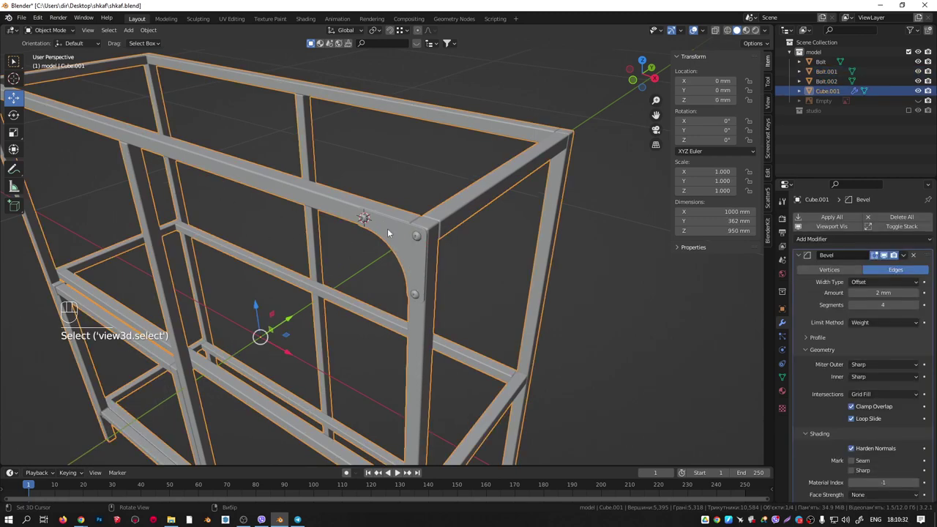
scroll(386, 234, "up", 2)
key("Tab")
mouse_move(387, 234)
middle_mouse_down()
mouse_move(349, 243)
mouse_move(397, 235)
middle_mouse_up()
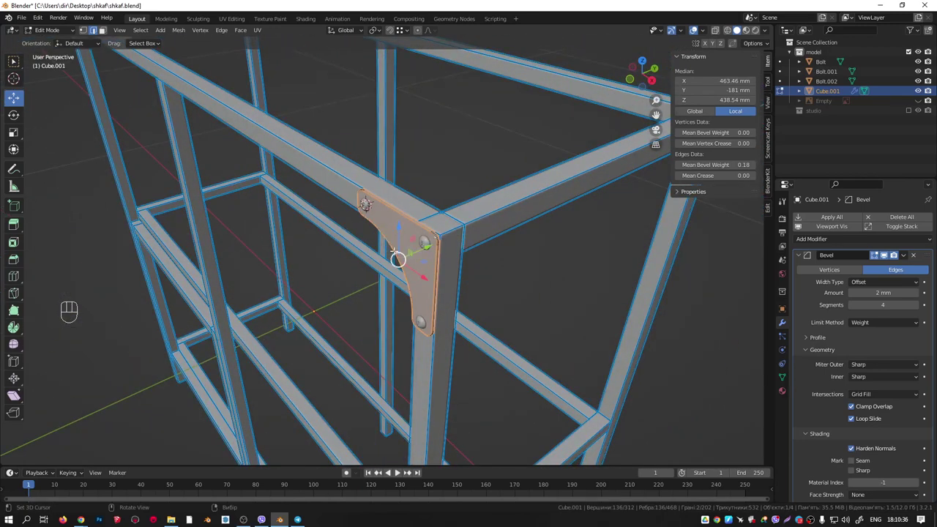
key("l")
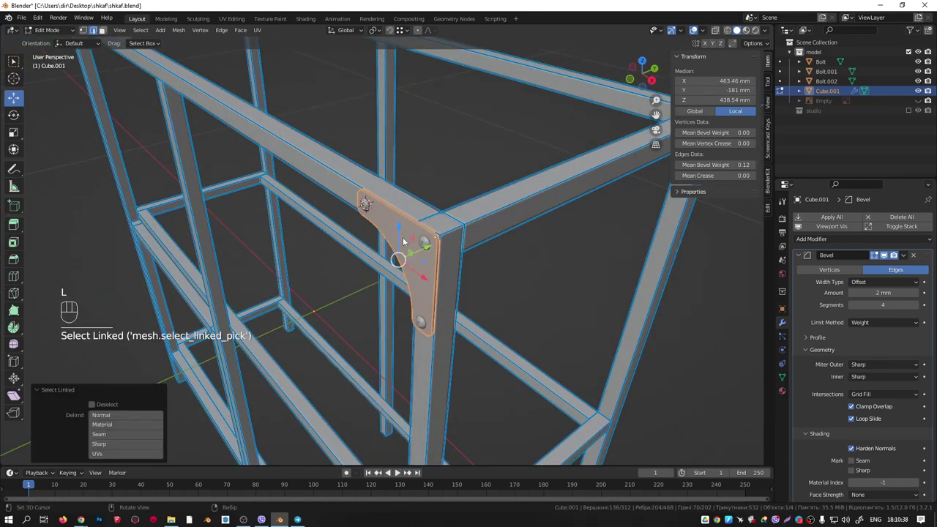
key("p")
left_click(366, 240)
key("Tab")
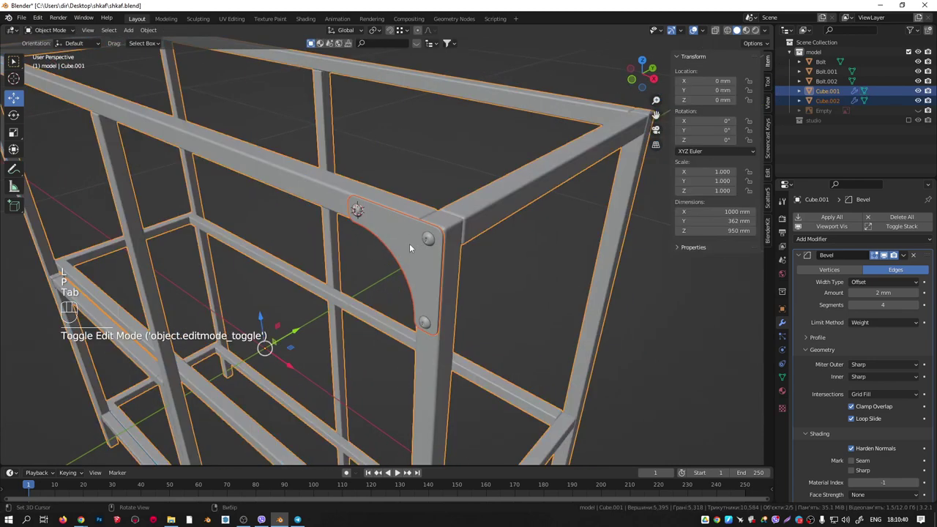
Review the Bevel modifier settings on the separated bracket plate and collapse them.
mouse_move(409, 243)
middle_mouse_down()
mouse_move(397, 232)
mouse_move(416, 234)
mouse_move(403, 234)
middle_mouse_up()
left_click(397, 232)
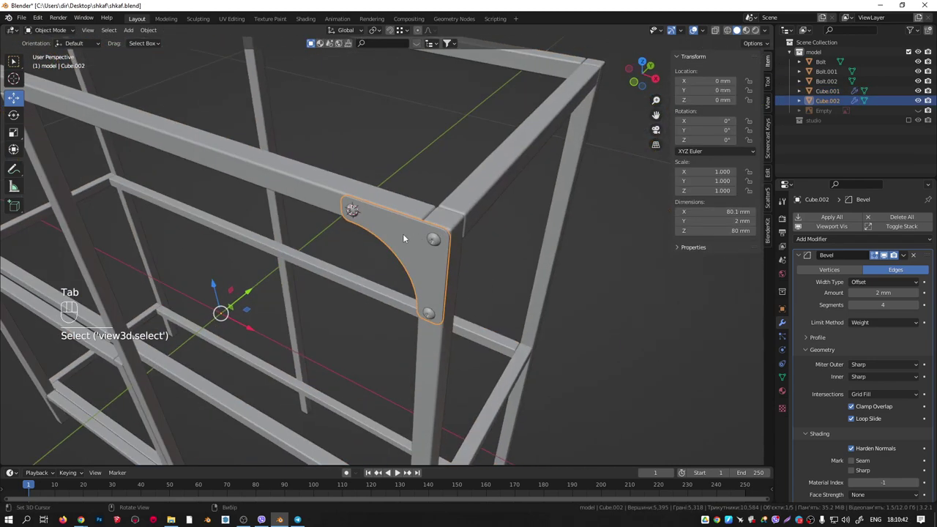
left_click(798, 256)
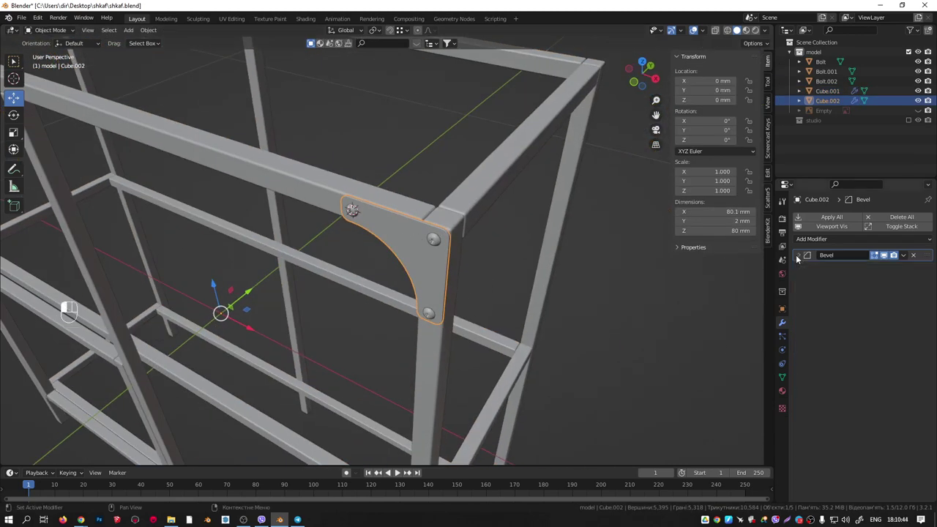
left_click(802, 257)
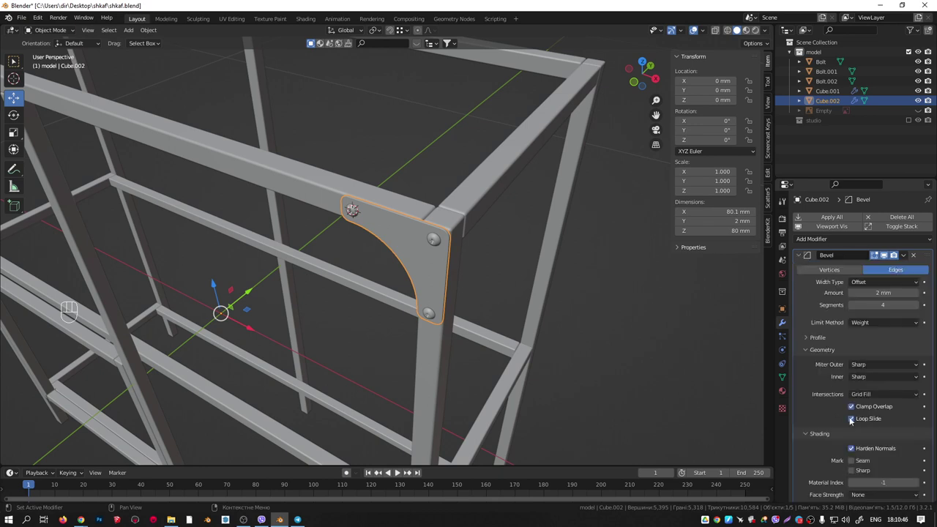
left_click(813, 351)
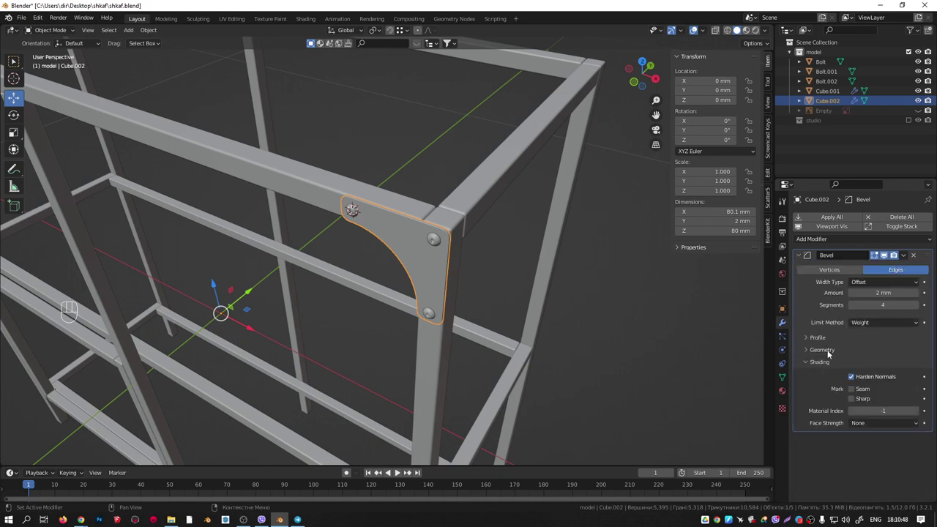
left_click(799, 257)
Join the three bolts with the corner bracket plate into one object, keeping the bracket as the active object.
middle_click_drag(419, 239, 370, 270)
scroll(436, 253, "up", 4)
right_click(449, 258)
left_click(293, 135, "shift")
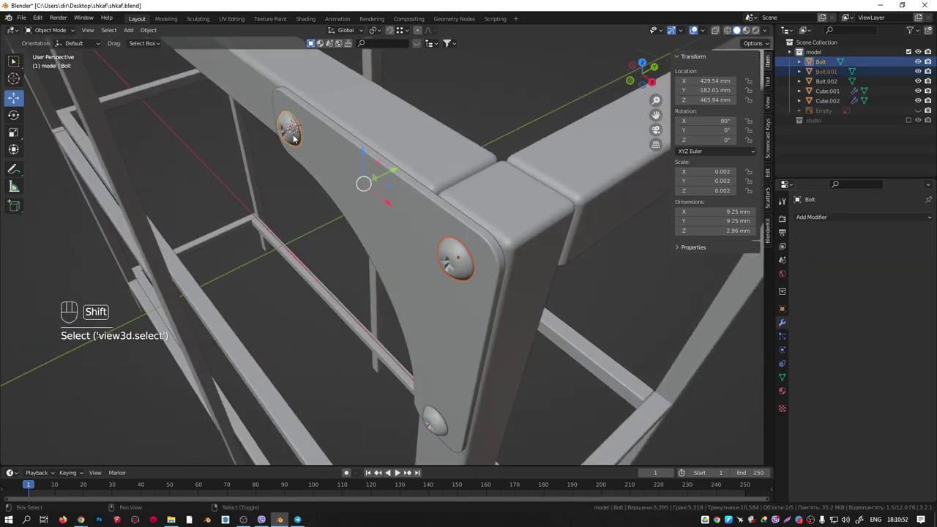
left_click(439, 428, "shift")
left_click(408, 207, "shift")
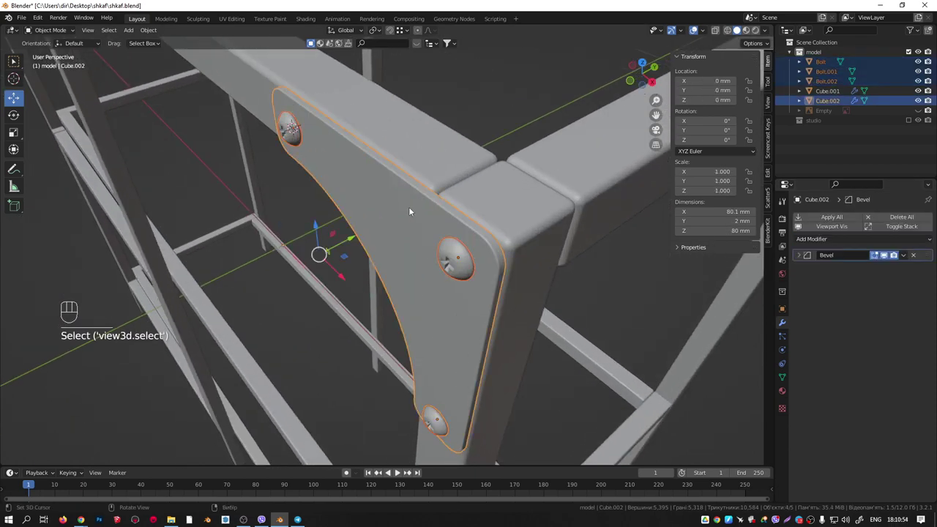
key("ctrl+j")
Set the joined bracket's origin to its geometry.
middle_click_drag(409, 207, 444, 230)
scroll(492, 171, "up", 6)
middle_click_drag(490, 171, 537, 178)
scroll(537, 178, "down", 5)
middle_click_drag(493, 200, 374, 231)
scroll(373, 233, "down", 6)
middle_click_drag(270, 277, 341, 262)
key("q")
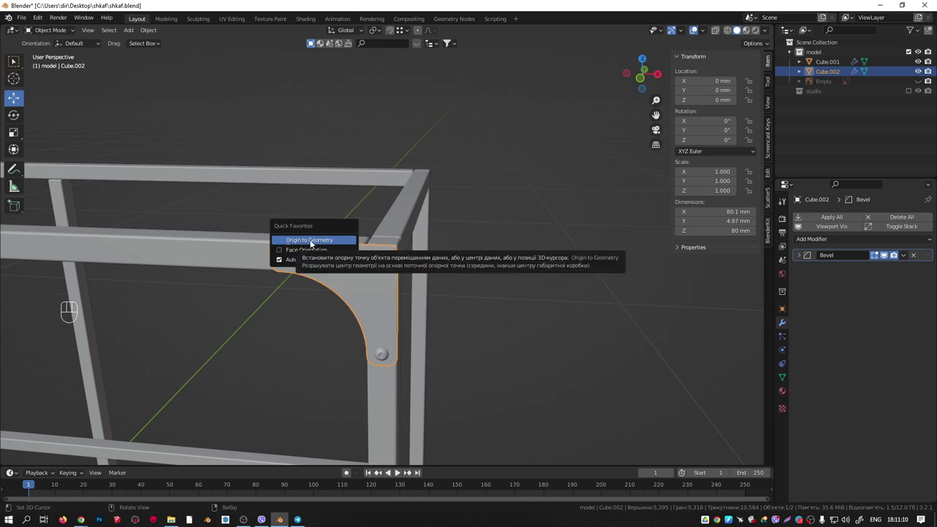
left_click(311, 241)
left_click(149, 30)
mouse_move(193, 51)
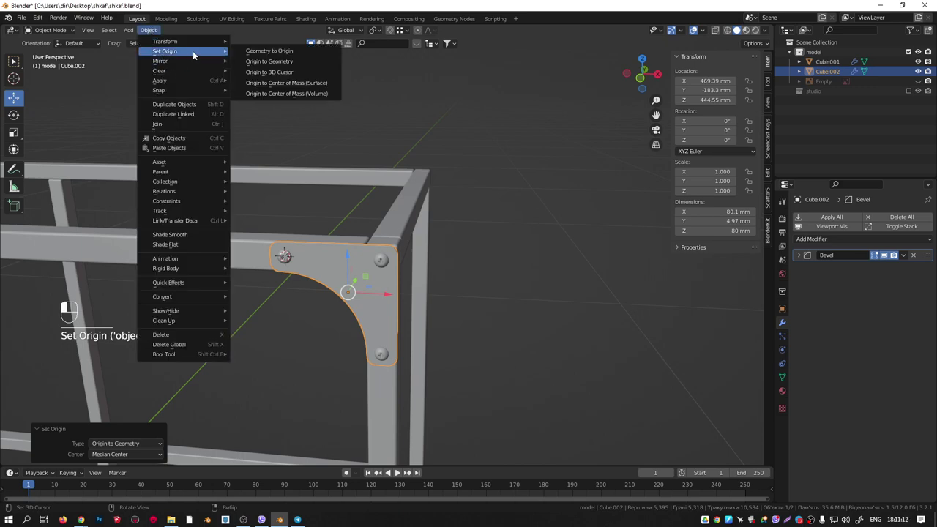
right_click(266, 62)
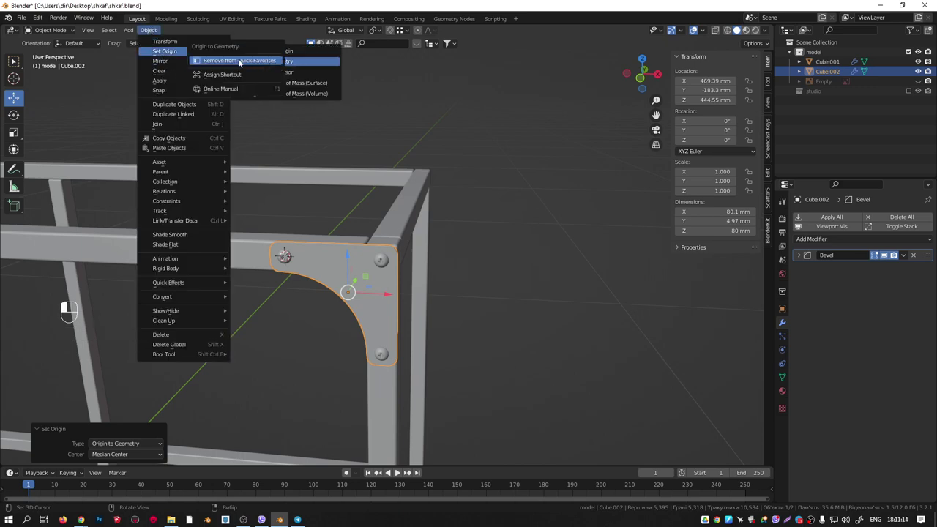
middle_click_drag(555, 242, 586, 194)
key("KP_1")
scroll(531, 183, "up", 3)
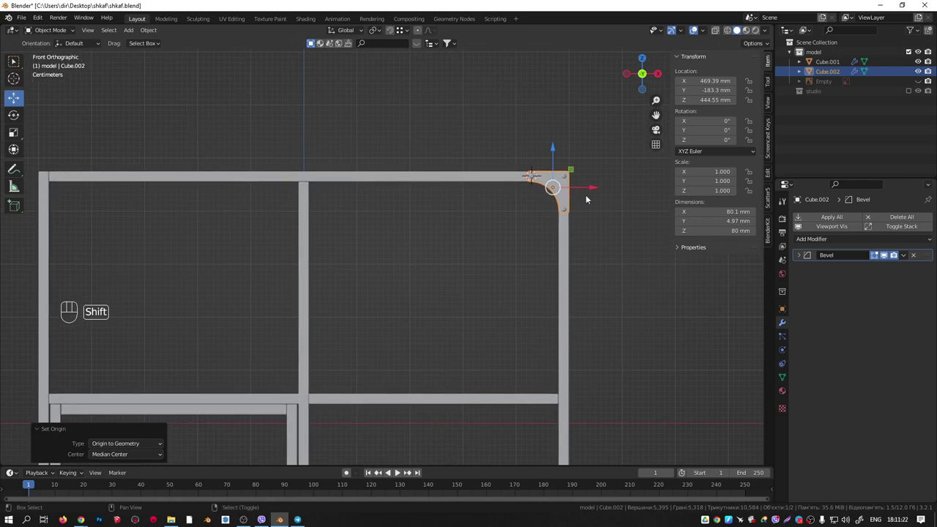
Duplicate the corner bracket about -934.5 mm along X to the opposite upper corner and mirror the copy across the global X axis.
key("shift+d")
key("x")
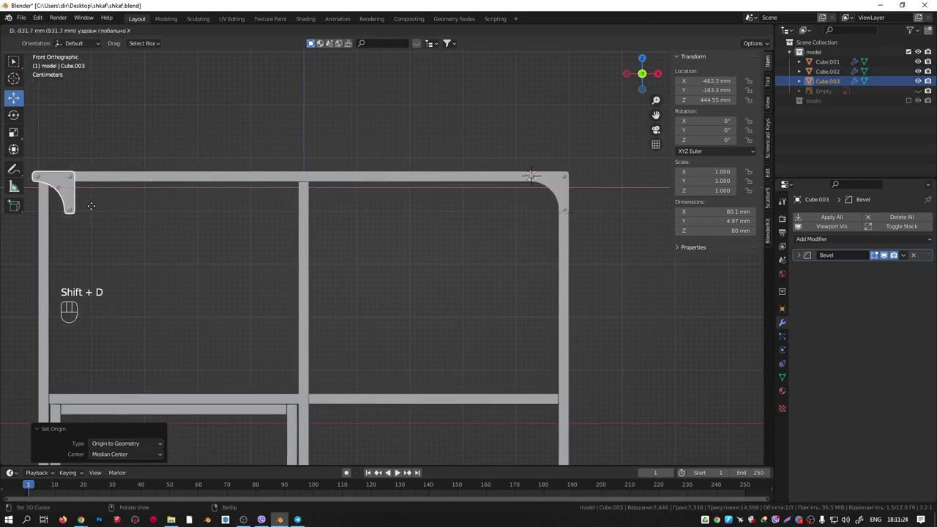
left_click(91, 207)
middle_click_drag(112, 193, 303, 184, "shift")
scroll(303, 183, "up", 3)
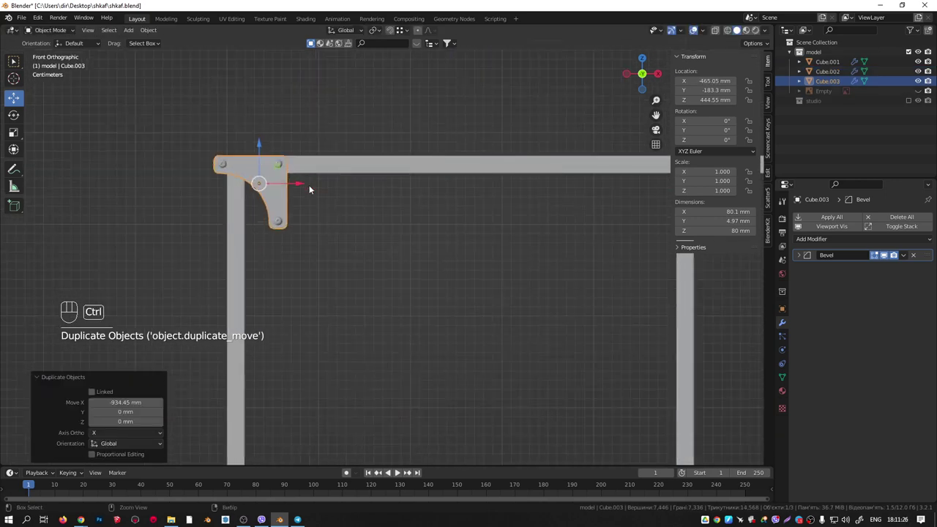
key("ctrl+m")
key("x")
left_click(309, 186)
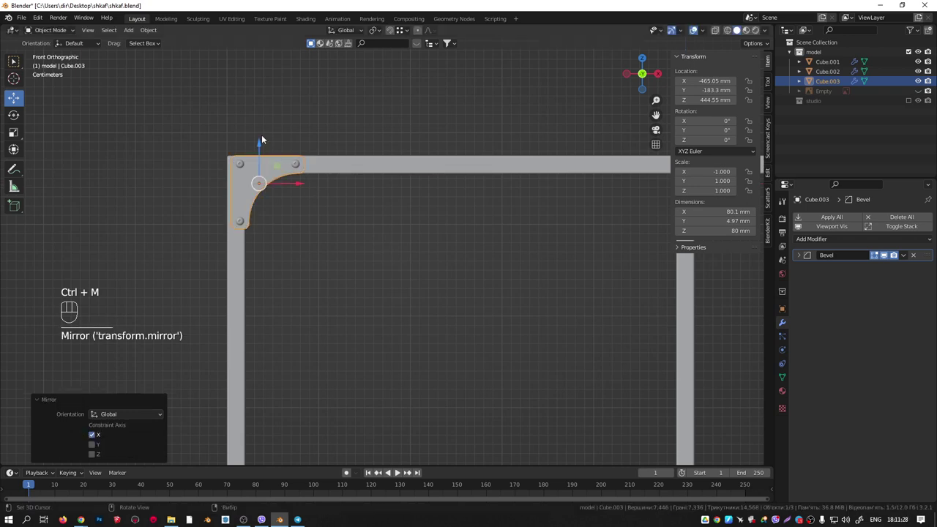
Move the mirrored bracket about -4.1 mm along X to align it with the outer edge of the post.
scroll(257, 172, "up", 3)
middle_click_drag(253, 179, 371, 220, "shift")
key("g")
key("x")
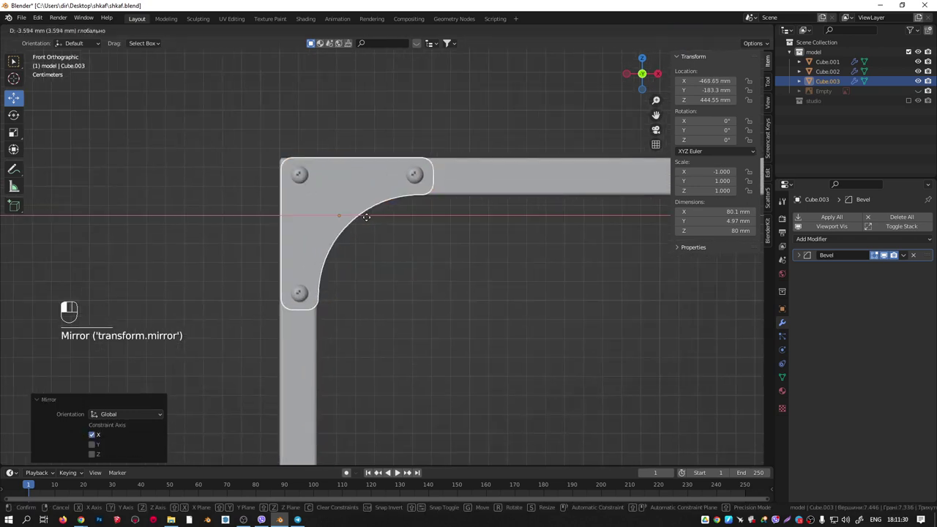
left_click(365, 218)
scroll(370, 209, "down", 6)
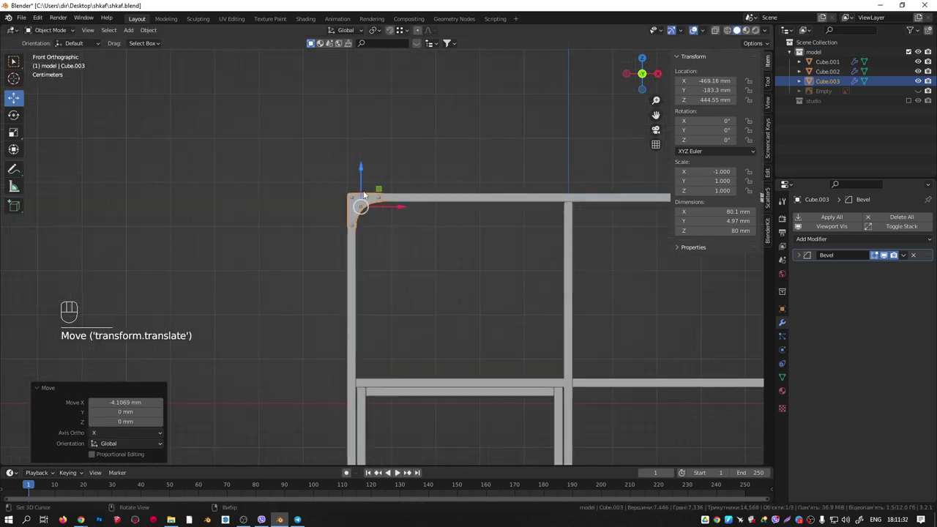
Unhide the reference photo to compare the bracket positions with the frame, and hide it again.
middle_click_drag(393, 224, 366, 258, "shift")
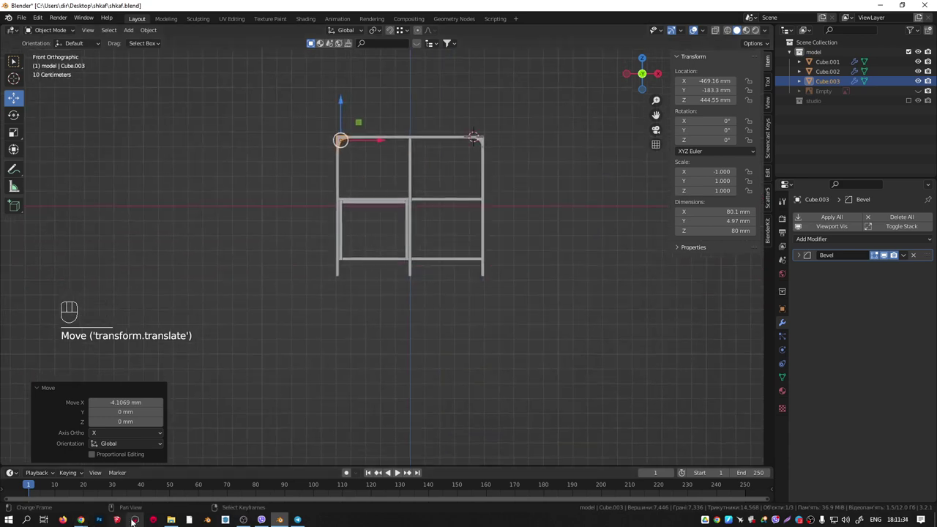
key("KP_Divide")
key("KP_Divide")
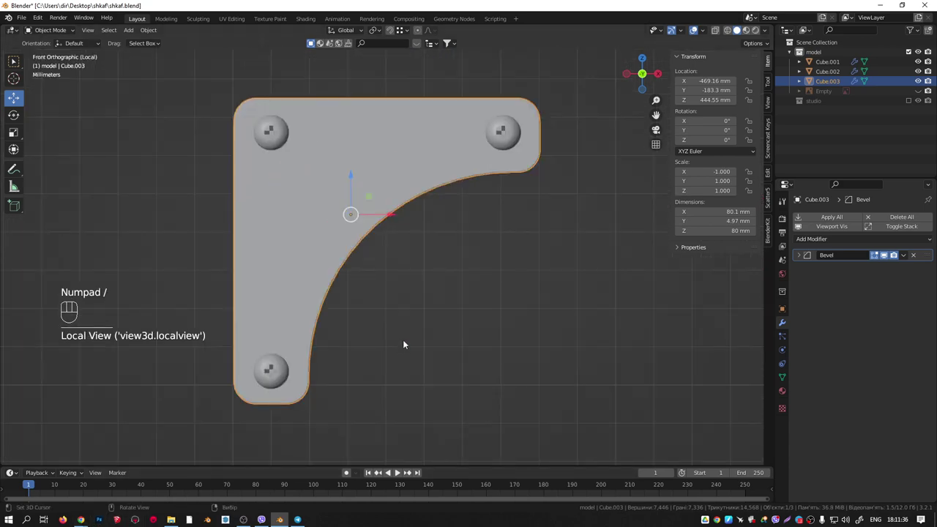
key("alt+h")
scroll(430, 245, "up", 6)
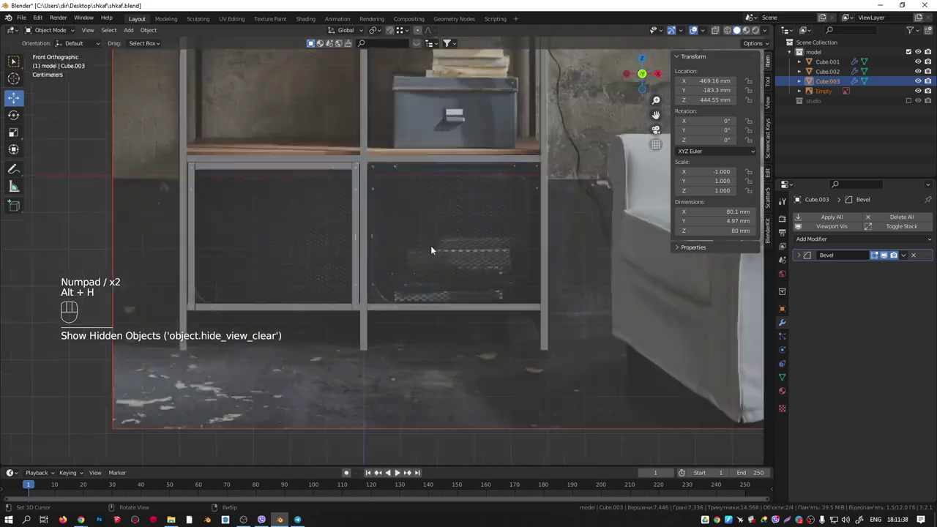
scroll(550, 333, "down", 4)
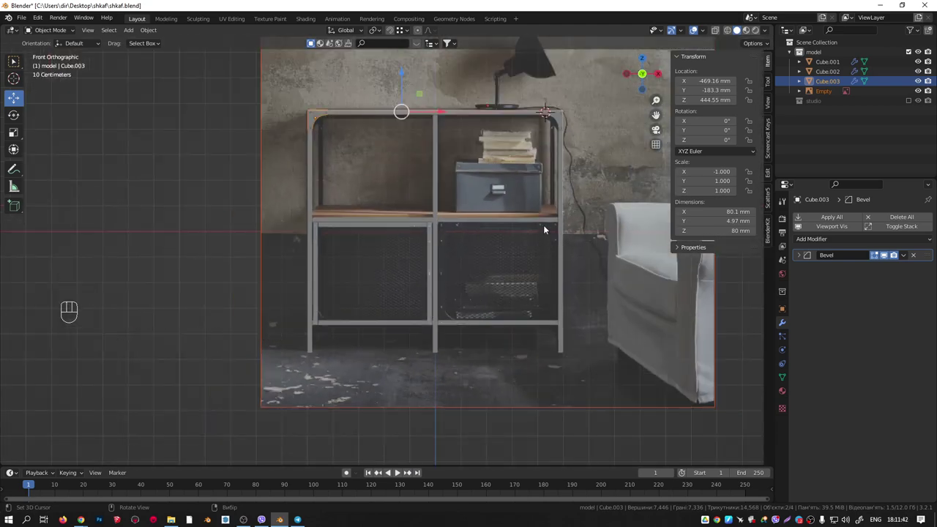
middle_click_drag(710, 49, 493, 176)
left_click(558, 150)
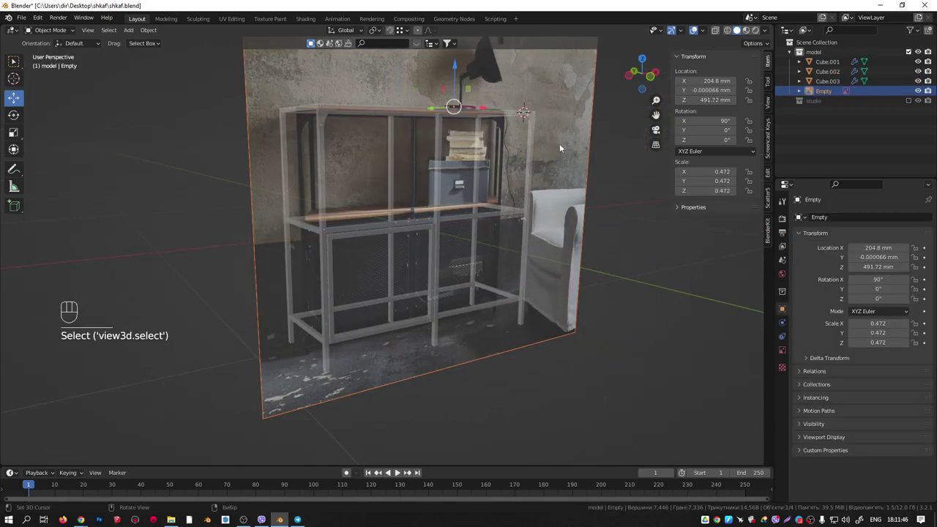
key("h")
Duplicate both upper corner brackets about -725.8 mm along Z towards the bottom rail.
middle_click_drag(414, 131, 312, 136)
left_click(312, 137, "shift")
left_click(580, 113, "shift")
middle_click_drag(580, 114, 530, 127)
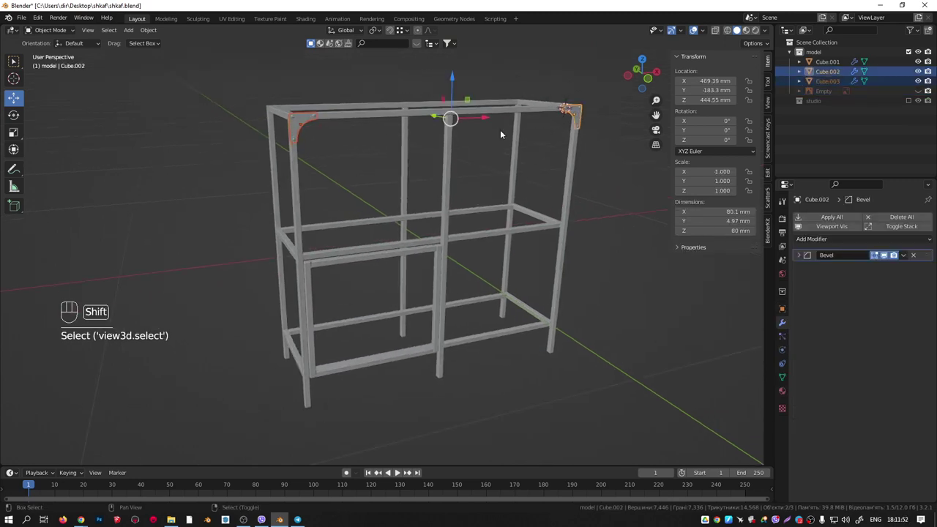
key("shift+d")
left_click(516, 348)
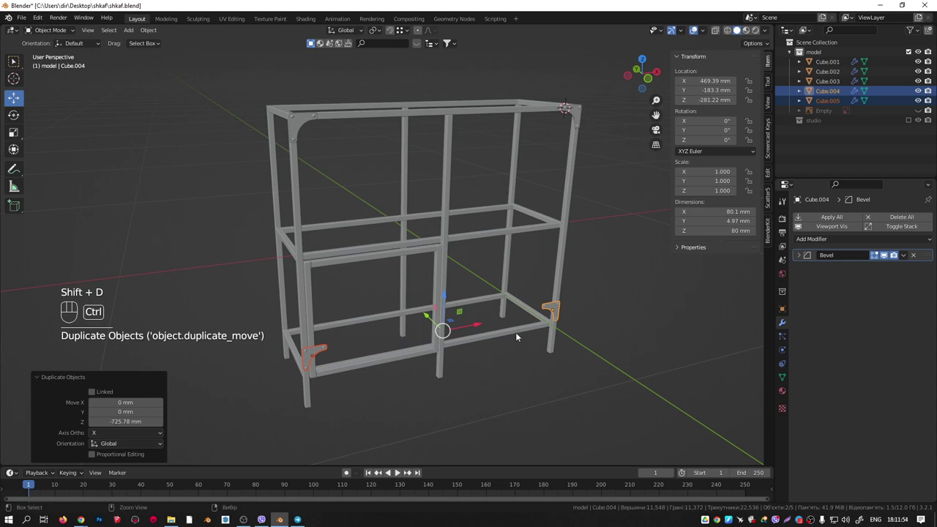
Try to mirror the two duplicated lower brackets across the global Z axis.
key("ctrl+m")
key("z")
key("Return")
key("KP_1")
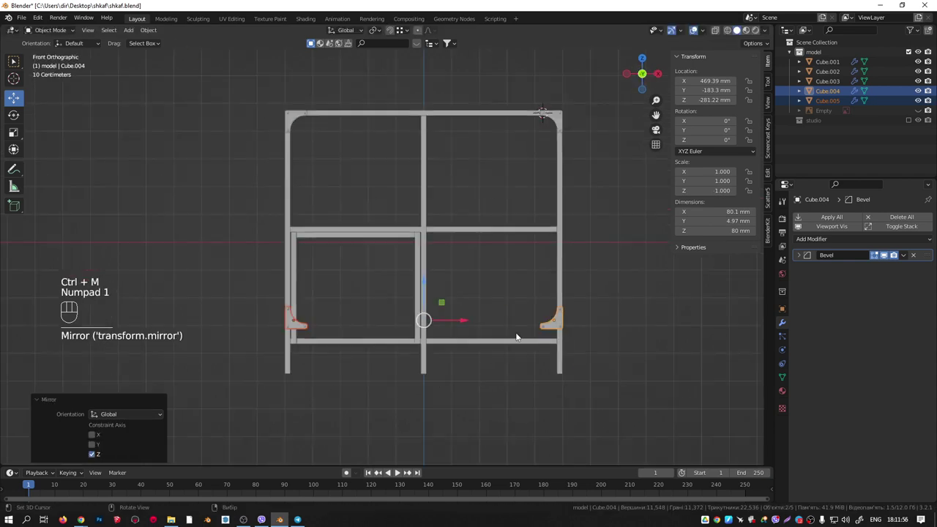
scroll(515, 336, "up", 3)
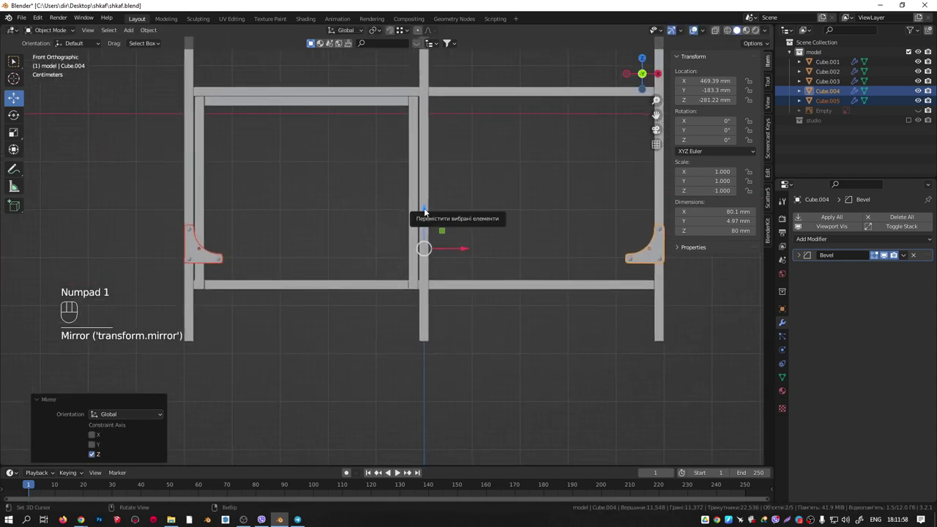
key("ctrl+z")
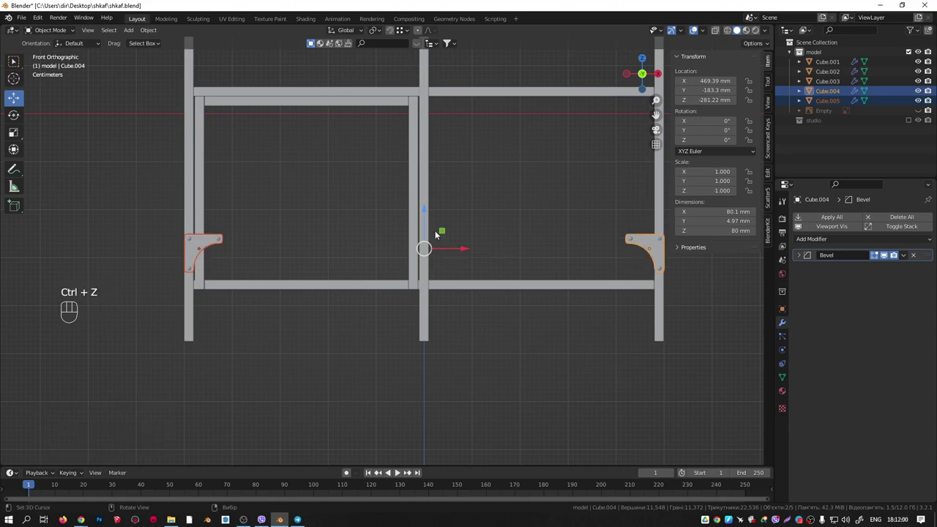
Move the two lower brackets down along Z until their upper edges line up with the bottom rail.
left_click_drag(437, 233, 438, 288)
scroll(697, 286, "up", 3)
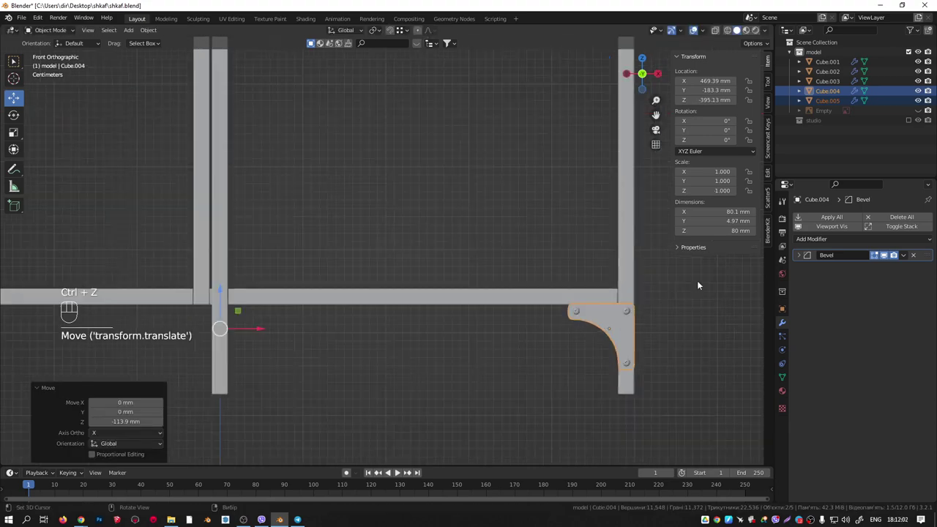
middle_click_drag(698, 286, 260, 323)
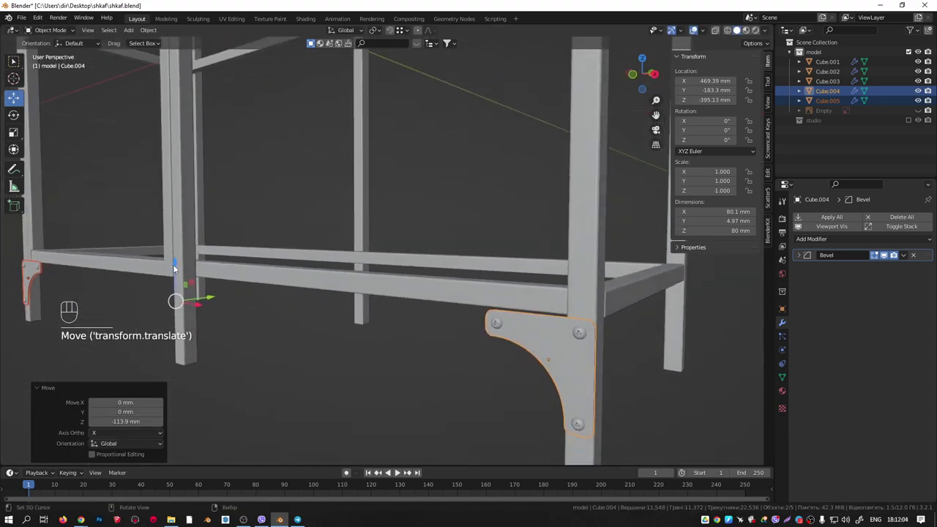
key("KP_1")
scroll(517, 276, "up", 4)
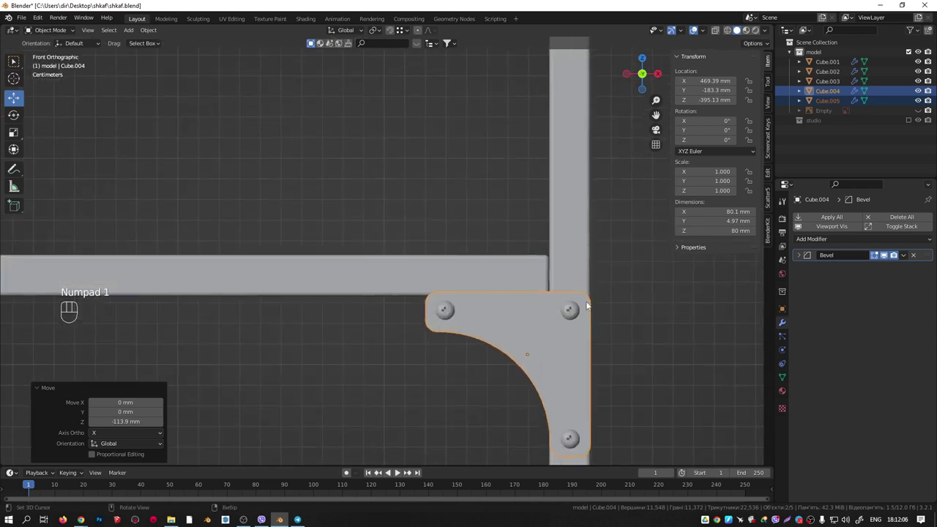
key("g")
key("z")
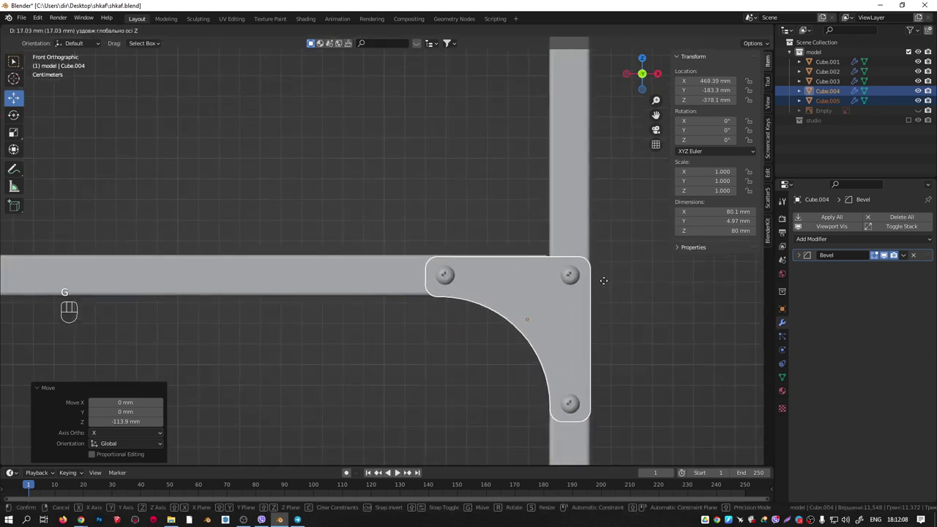
left_click(604, 281)
Move the two lower brackets about 20.15 mm along Y to the inner side of the front legs.
middle_click_drag(603, 280, 474, 178)
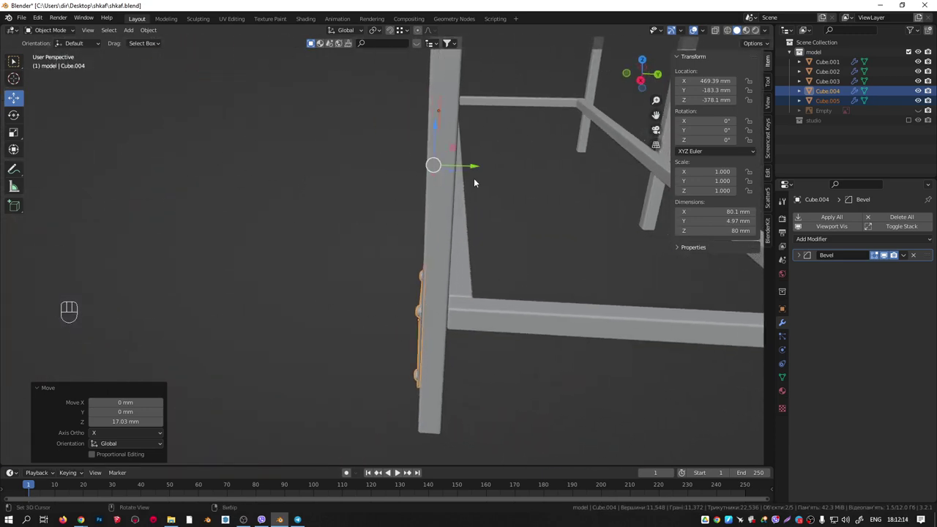
left_click_drag(467, 169, 444, 314)
middle_click_drag(438, 259, 418, 283)
scroll(502, 282, "up", 4)
middle_click_drag(502, 282, 460, 355)
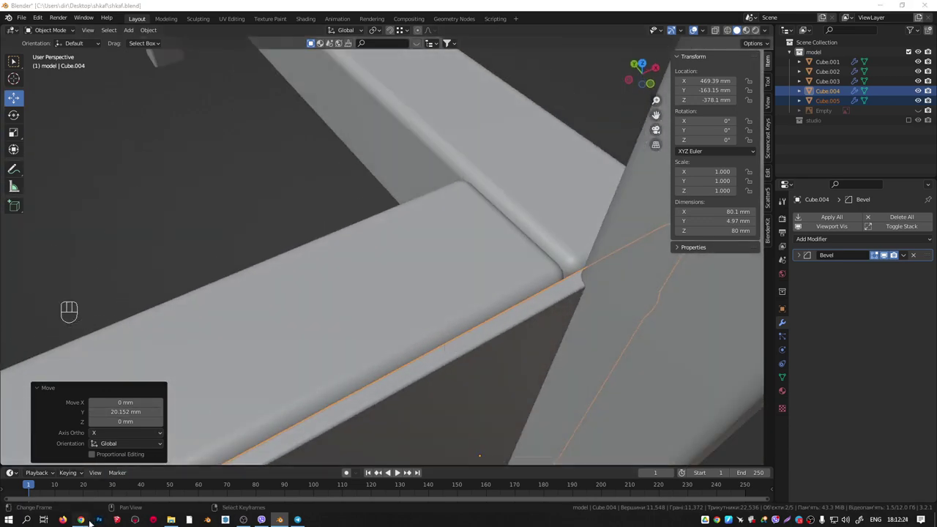
Switch to Chrome to examine the lower leg brackets in the IKEA FJÄLLBO product photo, and return to Blender.
mouse_move(81, 519)
left_click(134, 498)
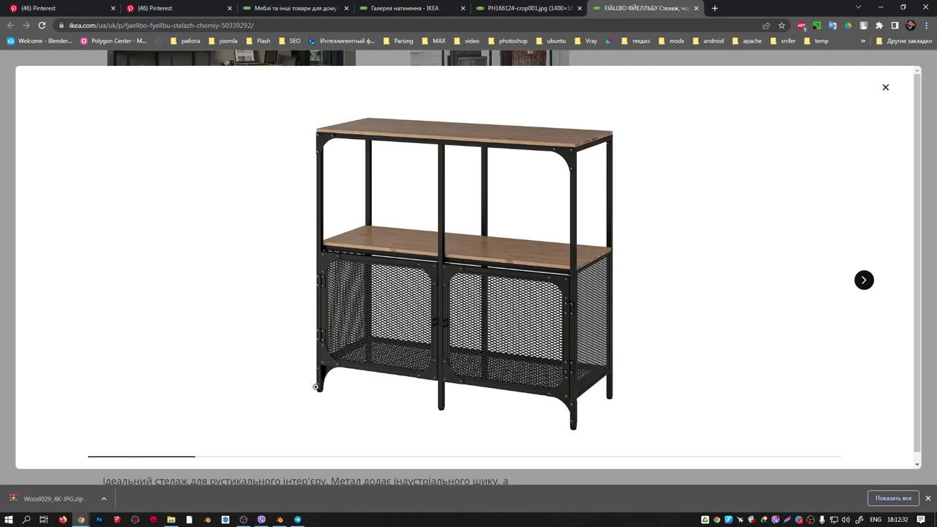
left_click(882, 12)
Edit both lower brackets in wireframe and deselect their rail-end bolts, keeping only the leg bolts selected.
middle_click_drag(461, 284, 400, 225)
scroll(508, 243, "up", 4)
key("Tab")
scroll(400, 225, "down", 8)
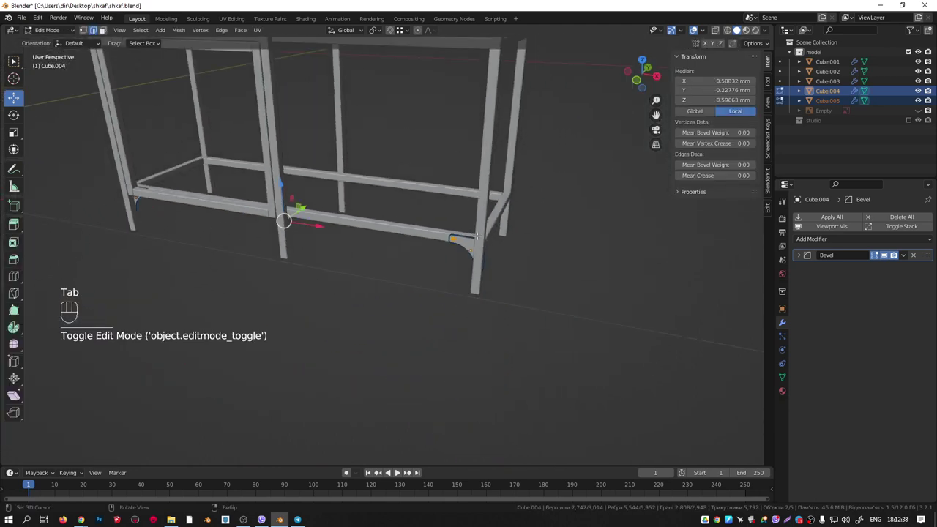
middle_click_drag(476, 238, 518, 243, "shift")
key("KP_1")
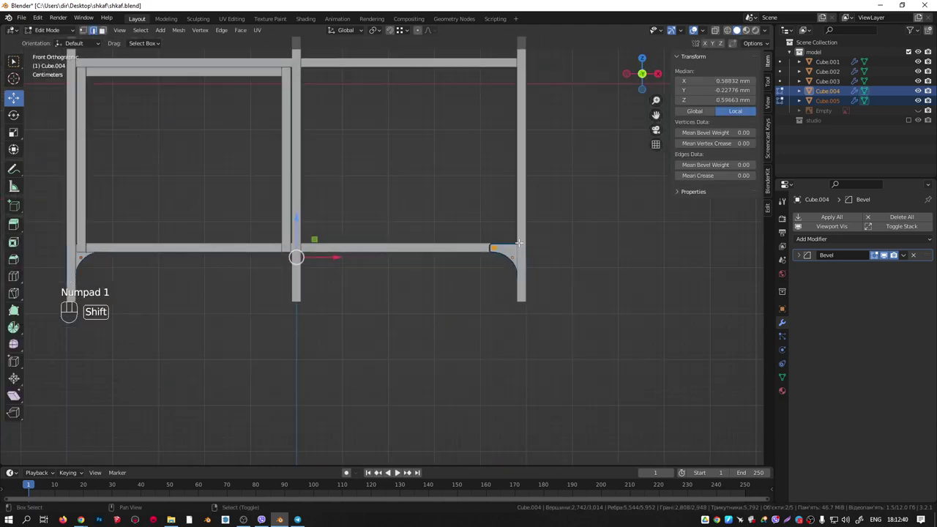
key("shift+z")
middle_click_drag(188, 260, 348, 260, "shift")
left_click_drag(256, 226, 266, 261, "ctrl")
left_click_drag(639, 218, 659, 260, "ctrl")
middle_click_drag(658, 259, 546, 260)
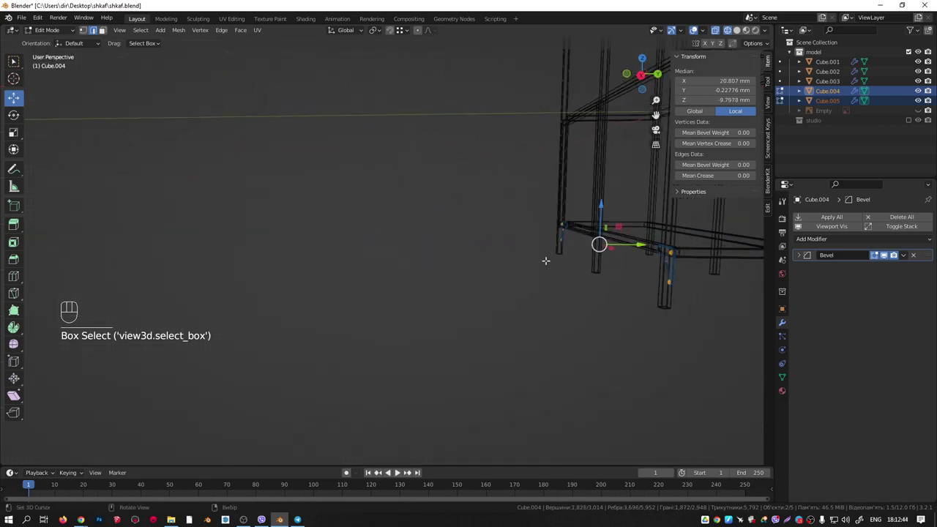
Move the selected leg bolts about -18.2 mm along Y onto the front faces of the legs and leave Edit Mode.
key("KP_1")
key("KP_3")
scroll(674, 286, "up", 1)
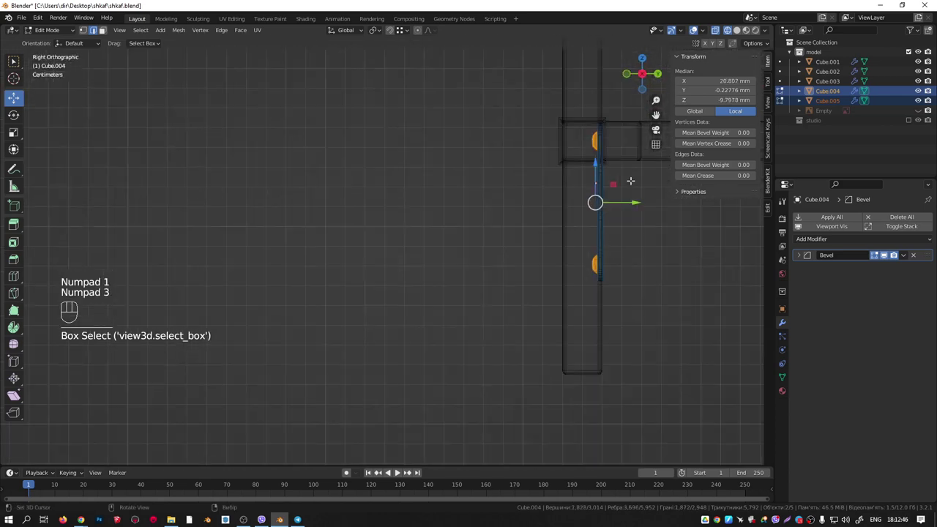
middle_click_drag(627, 193, 569, 294, "shift")
left_click_drag(564, 303, 530, 306)
scroll(518, 315, "up", 6)
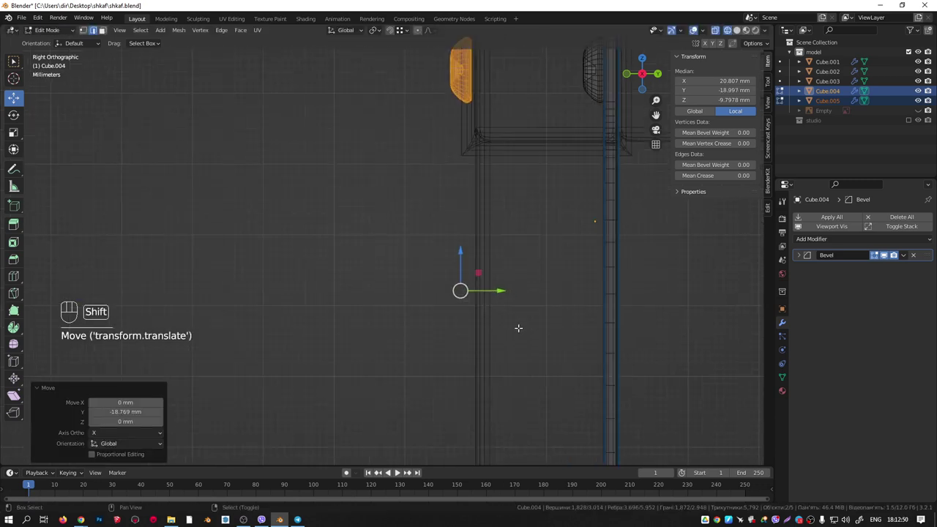
middle_click_drag(517, 327, 487, 266, "shift")
left_click_drag(484, 251, 487, 251)
scroll(476, 109, "up", 4)
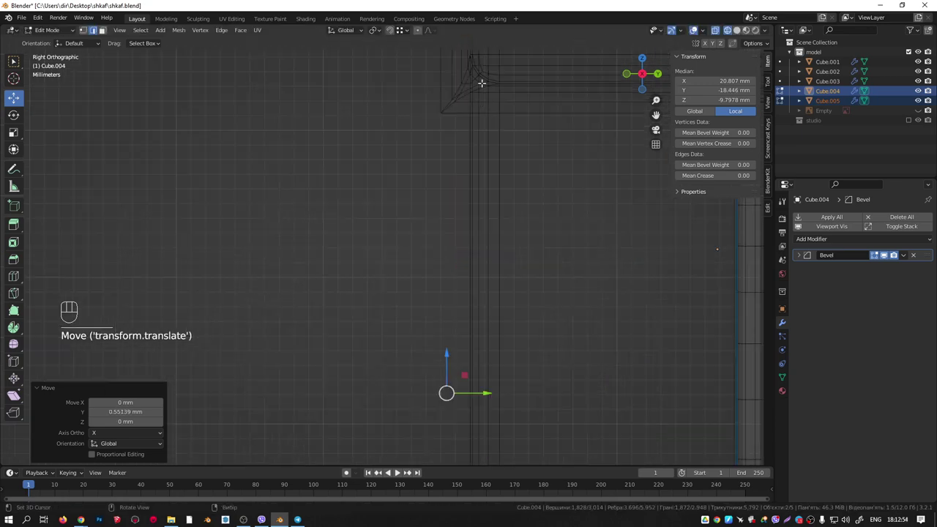
scroll(436, 118, "down", 5)
middle_click_drag(436, 118, 592, 167)
scroll(592, 167, "down", 4)
middle_click_drag(529, 170, 514, 183)
key("Tab")
Examine how the lower bracket and its bolts fit the leg and bottom rail in wireframe.
middle_click_drag(522, 142, 515, 161)
middle_click_drag(293, 92, 456, 343, "shift")
scroll(356, 280, "up", 7)
scroll(361, 284, "down", 6)
middle_click_drag(179, 192, 330, 280, "shift")
scroll(299, 248, "up", 10)
middle_click_drag(361, 249, 377, 261)
scroll(327, 284, "up", 2)
scroll(331, 284, "down", 4)
Recalculate the normals of the whole shelf frame mesh, return to solid shading and inspect its joints.
left_click(410, 355)
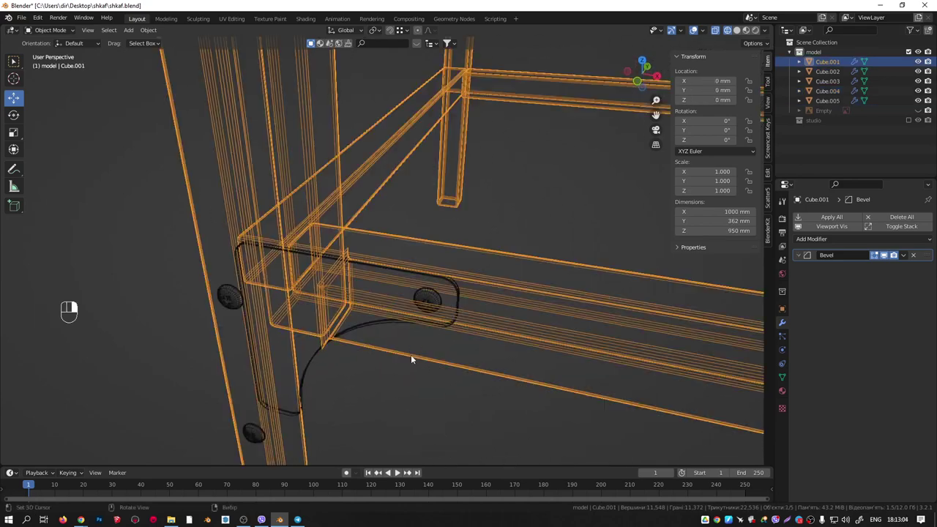
key("Tab")
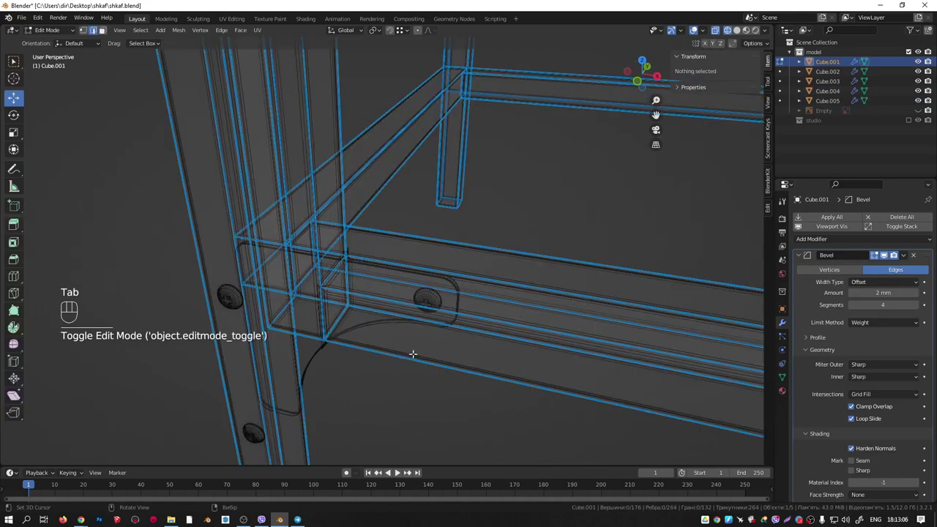
key("a")
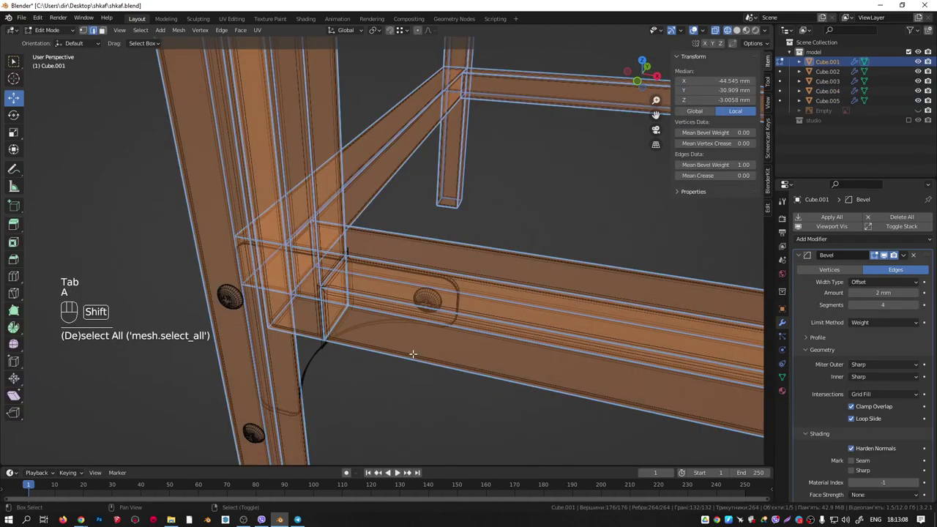
key("shift+n")
key("Tab")
mouse_move(378, 319)
middle_mouse_down()
mouse_move(324, 274)
mouse_move(364, 254)
mouse_move(363, 278)
mouse_move(432, 263)
mouse_move(415, 284)
mouse_move(362, 299)
mouse_move(268, 245)
middle_mouse_up()
key("shift+z")
middle_click_drag(321, 267, 434, 339)
scroll(443, 334, "up", 5)
scroll(527, 316, "up", 6)
scroll(342, 222, "down", 8)
middle_click_drag(264, 252, 443, 301, "shift")
Duplicate the bracket at the mirrored upper corner to the door frame's upper outer corner, about 22.4 mm along X and -445.6 mm along Z.
key("KP_1")
scroll(446, 303, "down", 3)
middle_click_drag(334, 208, 351, 260, "shift")
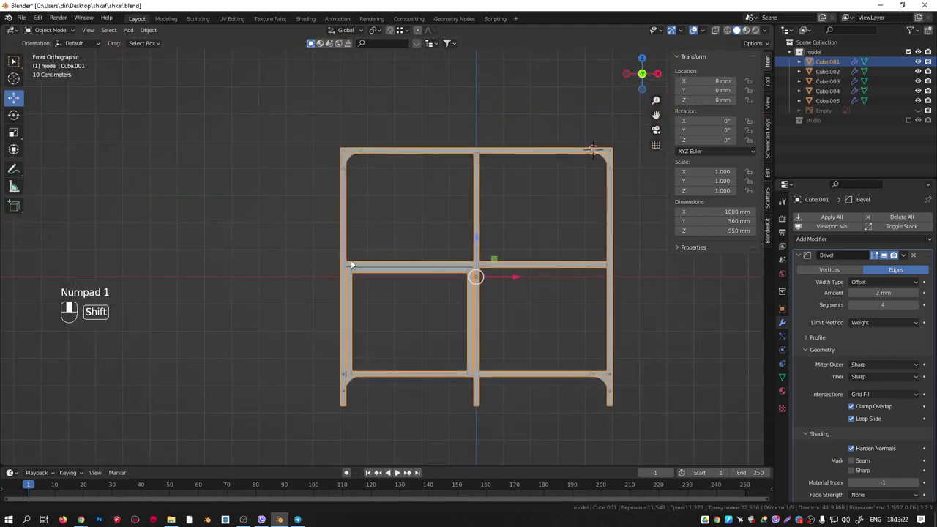
scroll(352, 147, "up", 9)
left_click(335, 207)
scroll(337, 203, "down", 3)
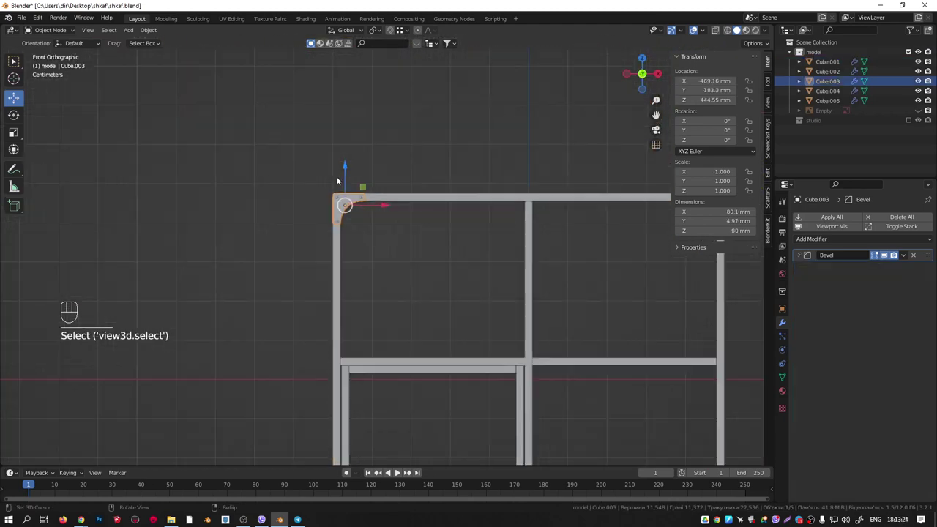
middle_click_drag(342, 201, 343, 174, "shift")
key("shift+d")
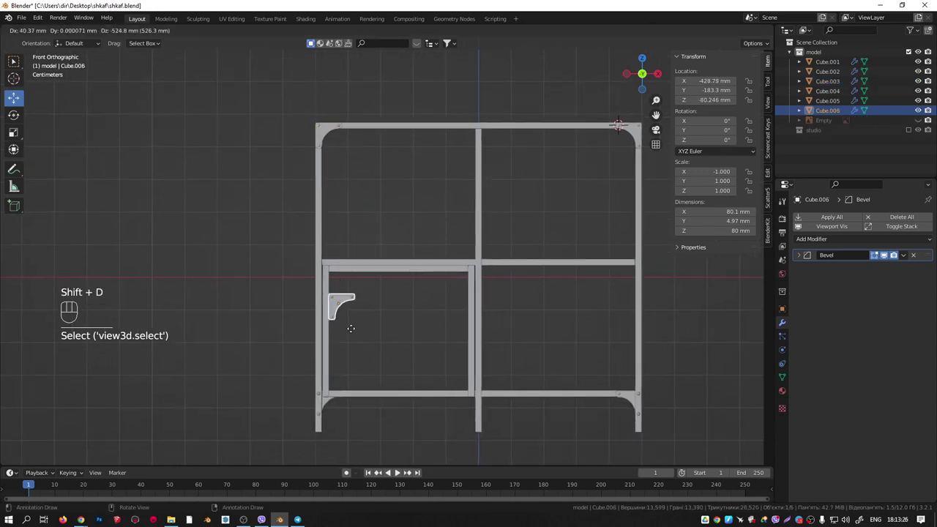
left_click(345, 306)
scroll(337, 293, "up", 8)
scroll(331, 286, "up", 3)
middle_click_drag(306, 254, 347, 264, "shift")
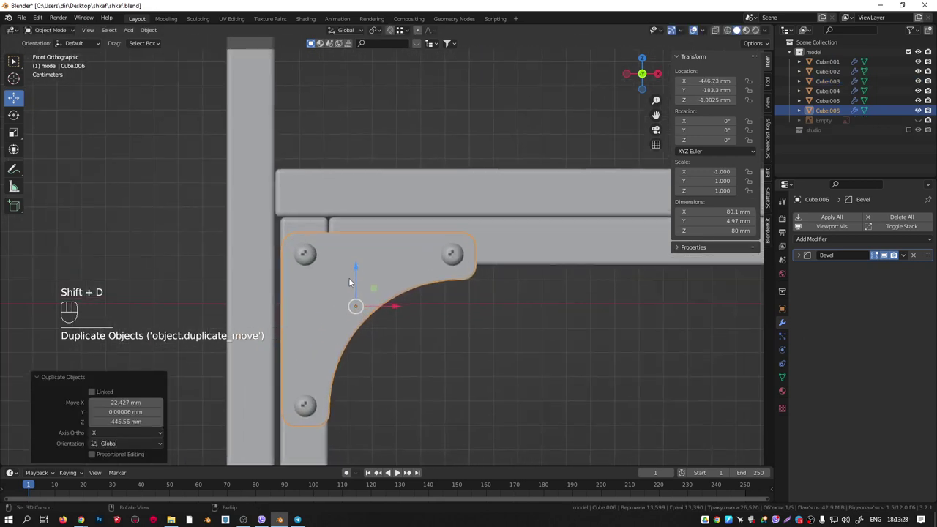
Raise the duplicated bracket about 5.8 mm along Z to the top edge of the door frame's outer corner.
key("g")
key("z")
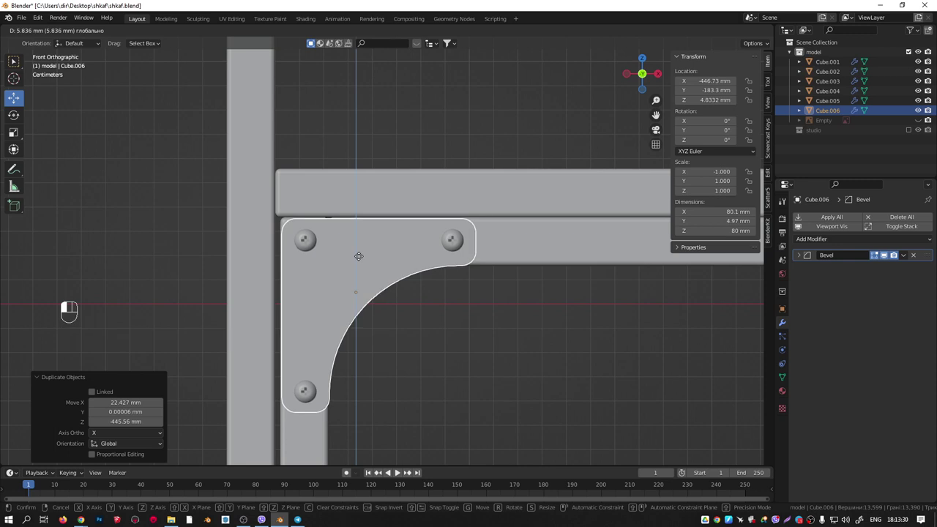
left_click(350, 284)
Duplicate the door bracket about -311.5 mm along Z and mirror the copy on the Z axis.
scroll(347, 301, "down", 8)
middle_click_drag(377, 289, 386, 223, "shift")
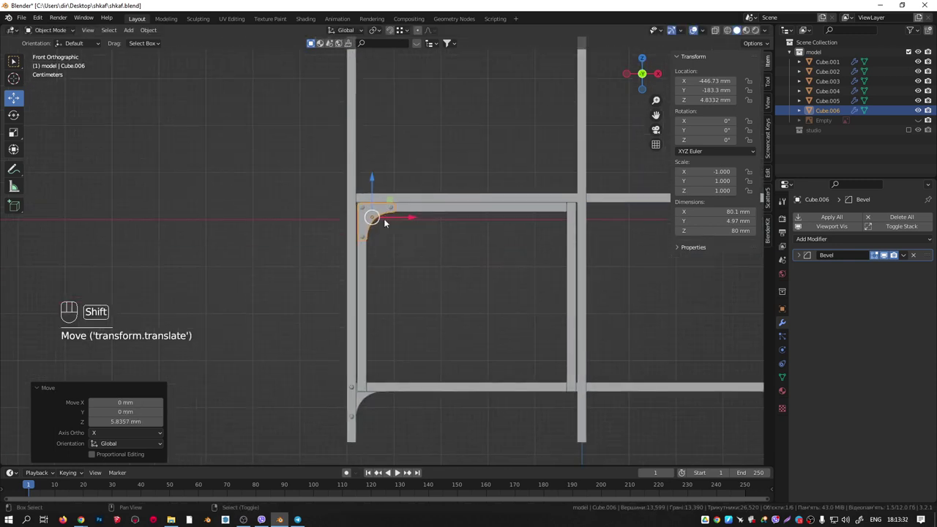
key("shift+d")
left_click(394, 346)
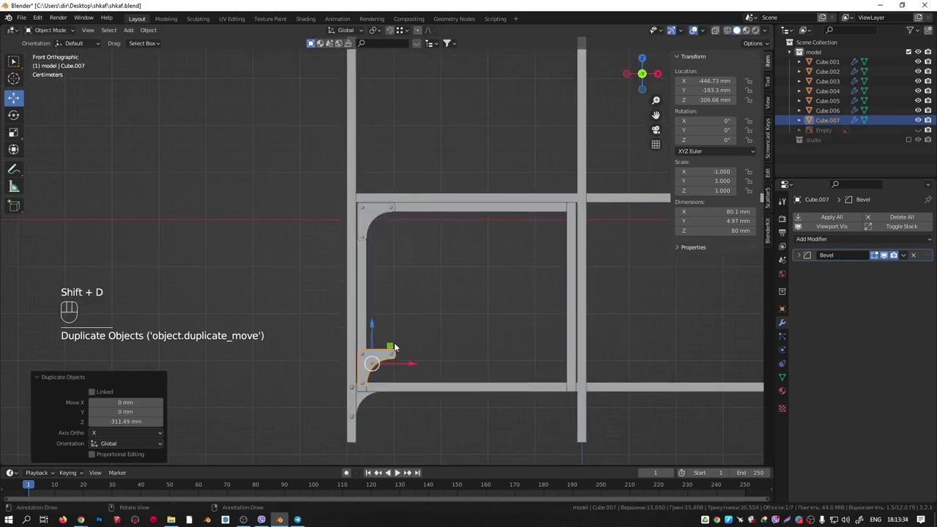
key("ctrl+m")
key("z")
left_click(394, 346)
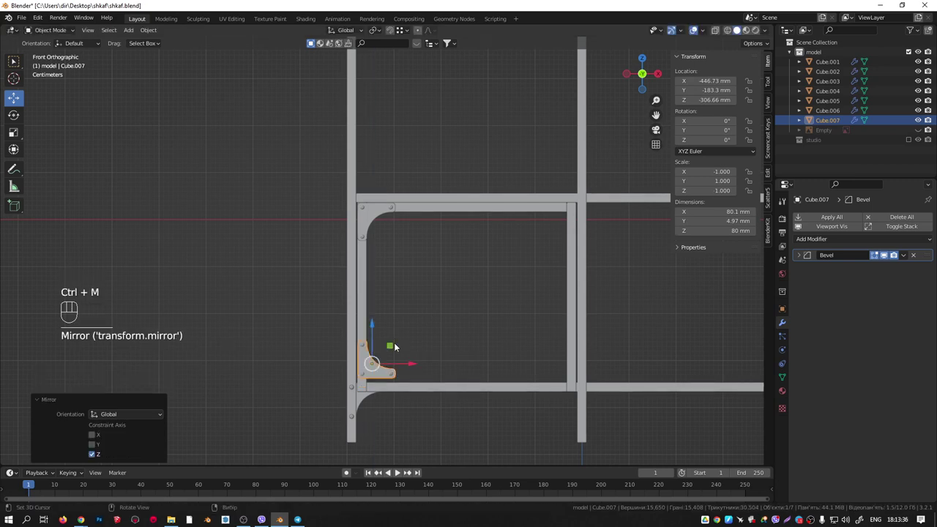
Lower the mirrored bracket about 28.8 mm along Z onto the door frame's bottom outer corner.
scroll(394, 346, "up", 4)
middle_click_drag(392, 347, 403, 246, "shift")
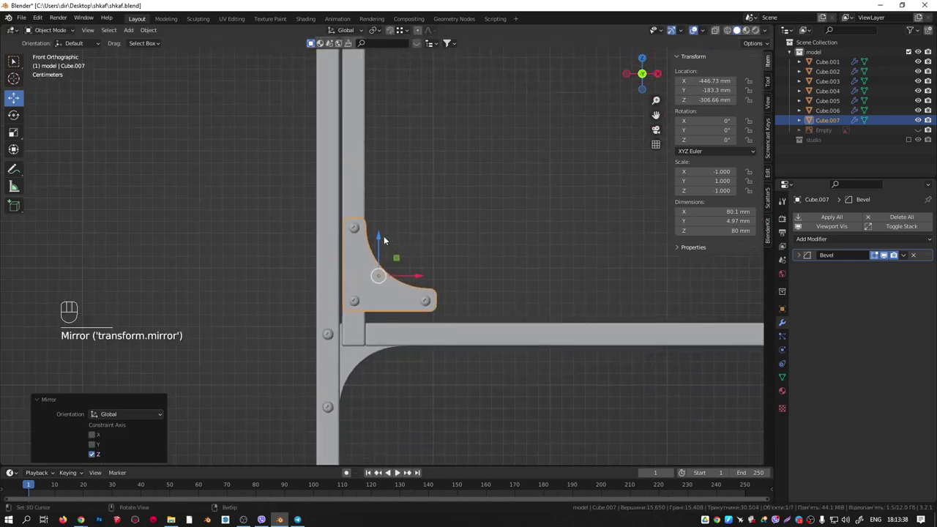
left_click_drag(384, 238, 375, 268)
Duplicate both outer door brackets together about 296.5 mm along X and mirror the copies on the X axis.
scroll(375, 268, "down", 6)
middle_click_drag(392, 260, 371, 291, "shift")
left_click(356, 176, "shift")
middle_click_drag(396, 228, 324, 243, "shift")
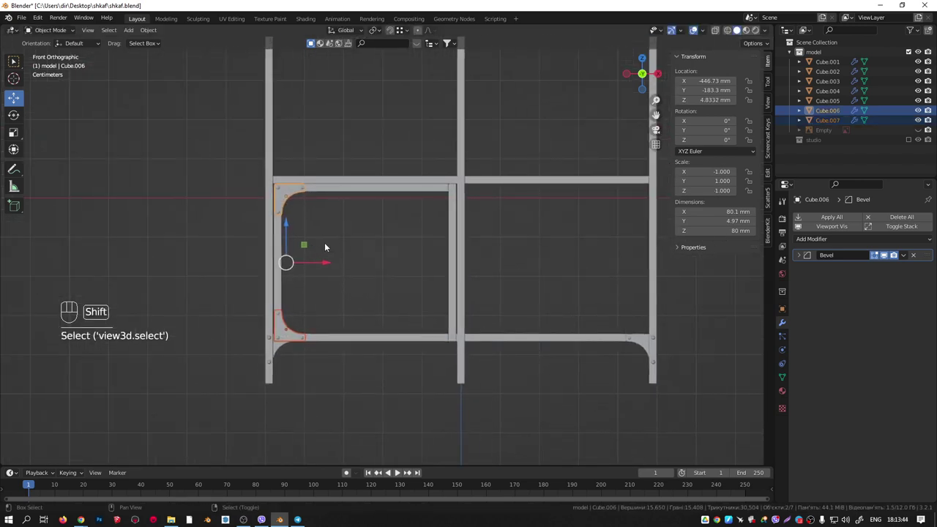
key("shift+d")
key("x")
left_click(441, 254)
key("ctrl+m")
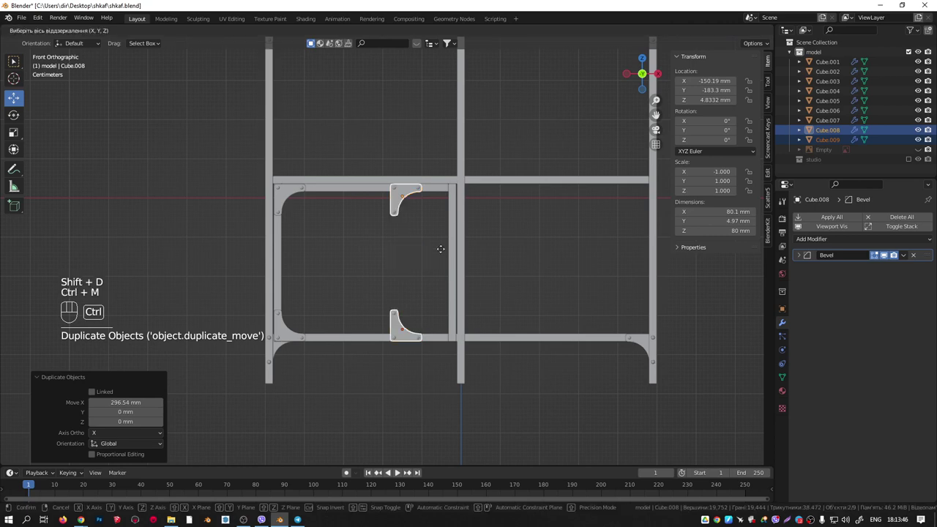
key("x")
left_click(442, 254)
Move the mirrored pair about 106 mm, plus a fine 1.28 mm, along X to the door frame's inner edge.
scroll(441, 255, "up", 1)
scroll(441, 254, "up", 2)
middle_click_drag(398, 281, 334, 286, "shift")
left_click_drag(345, 276, 416, 276)
scroll(402, 170, "up", 10)
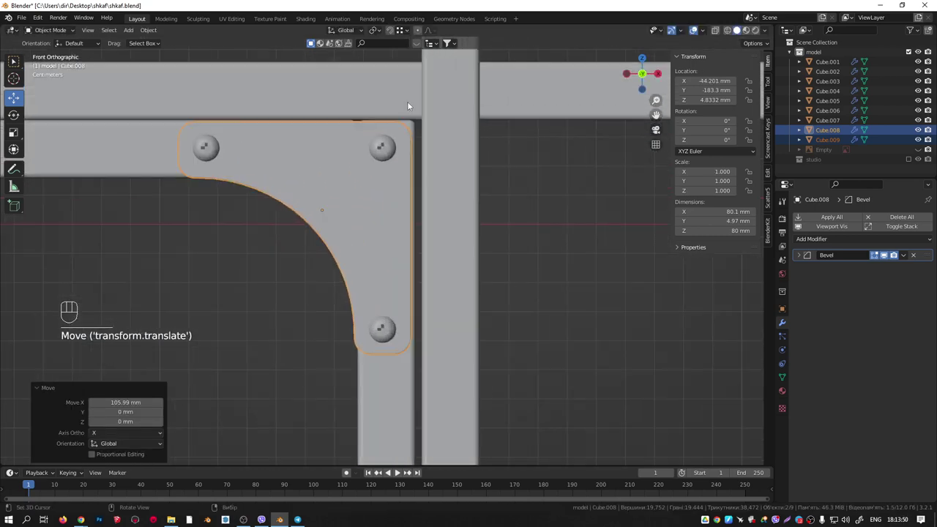
key("g")
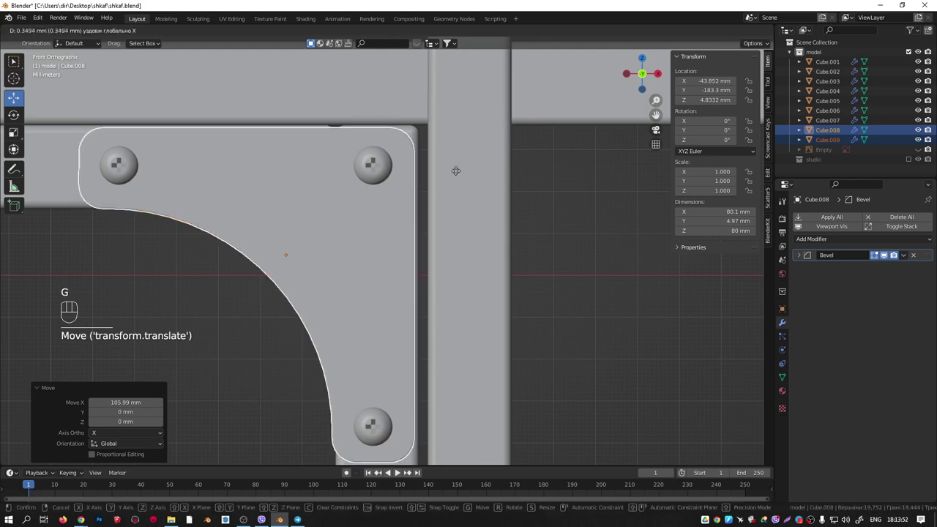
key("x")
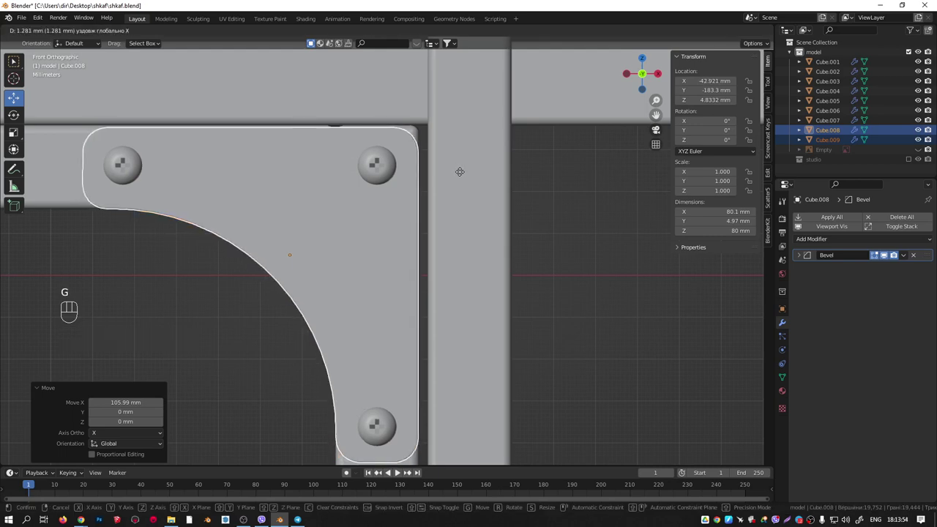
left_click(460, 171)
Add a mesh circle at the 3D cursor in front of the frame's upper outer corner.
scroll(413, 160, "down", 15)
middle_click_drag(445, 185, 370, 209, "shift")
scroll(326, 175, "up", 5)
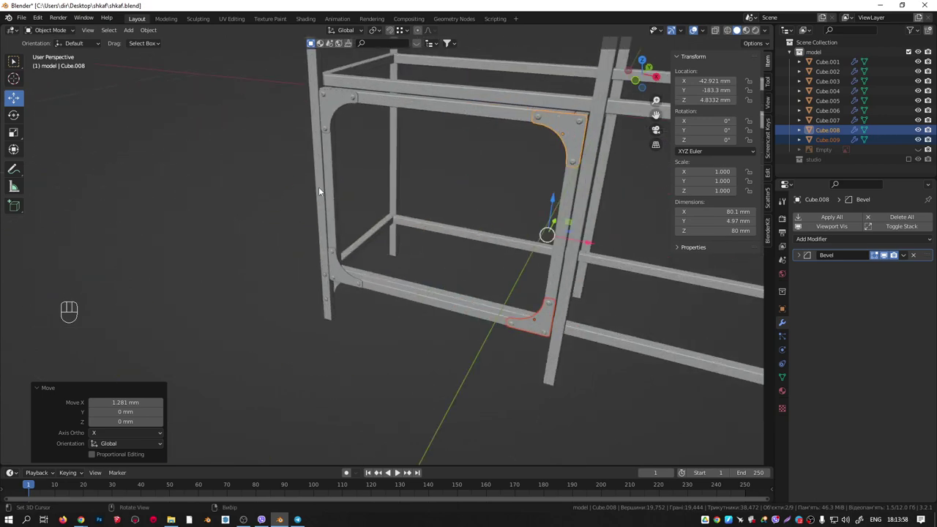
middle_click_drag(319, 187, 369, 180)
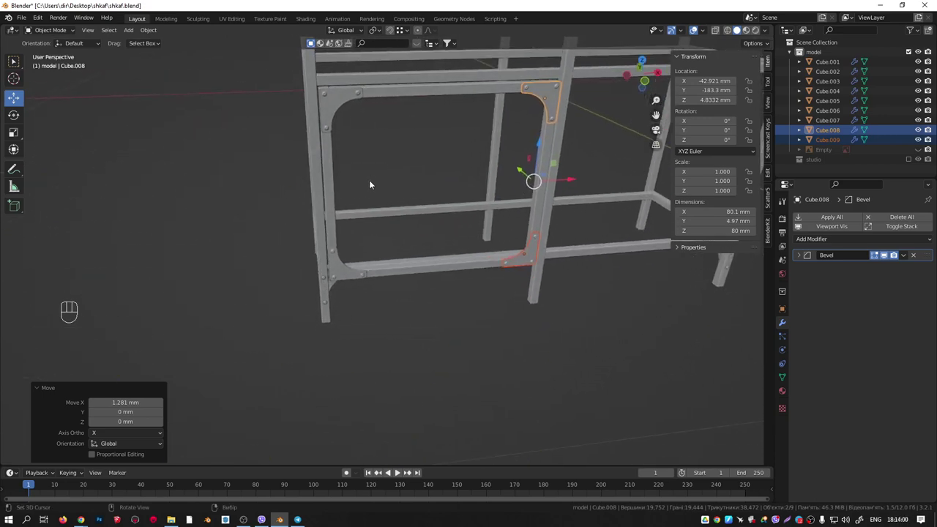
scroll(338, 149, "up", 6)
middle_click_drag(379, 142, 345, 194)
key("KP_7")
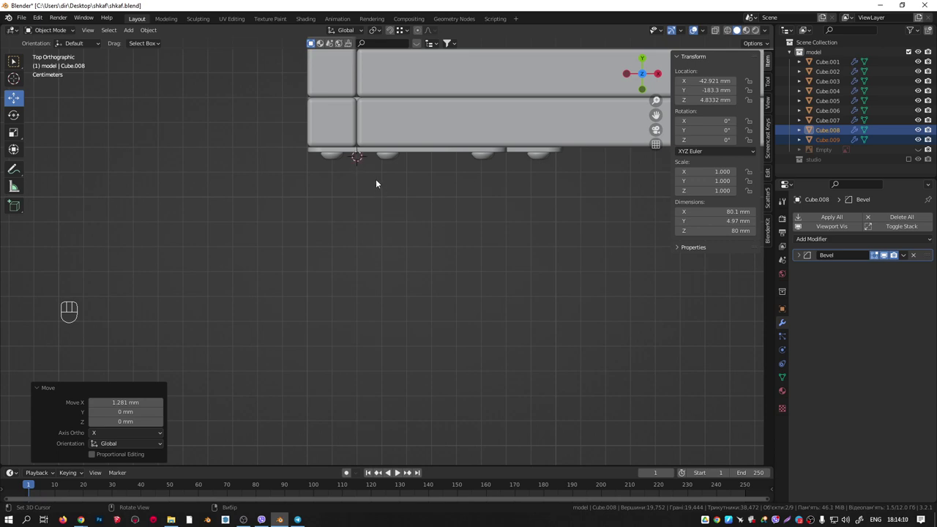
key("shift+a")
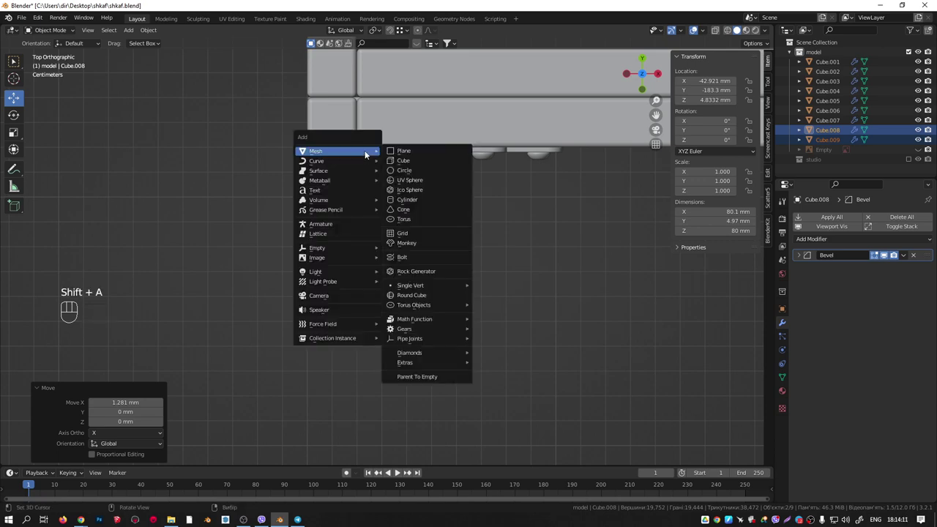
left_click(407, 170)
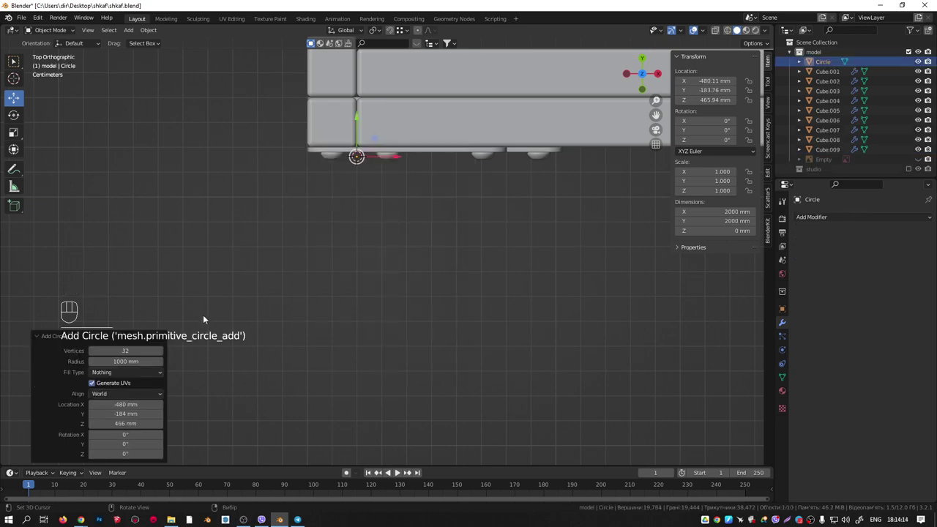
Set the new circle's radius to 20 mm and its vertex count to 16.
scroll(300, 213, "down", 8)
scroll(309, 219, "up", 3)
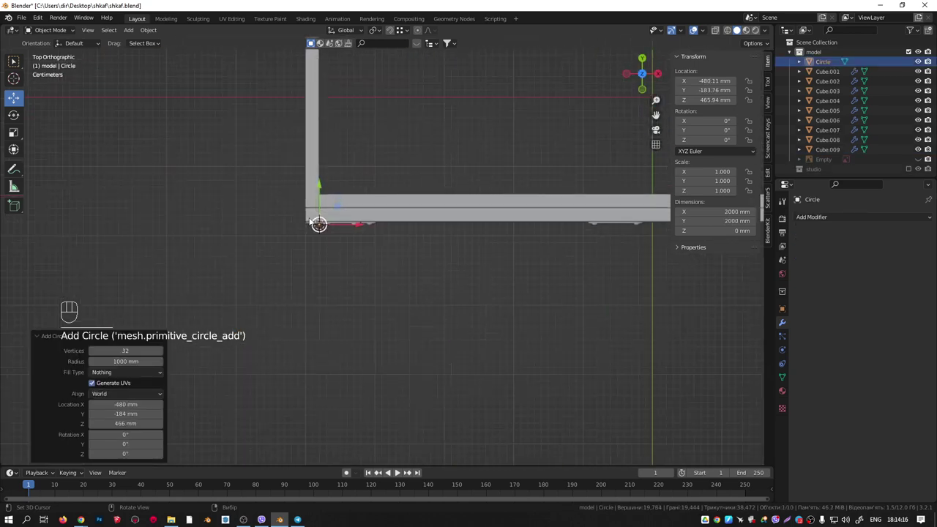
scroll(319, 228, "up", 10)
middle_click_drag(283, 222, 369, 218, "shift")
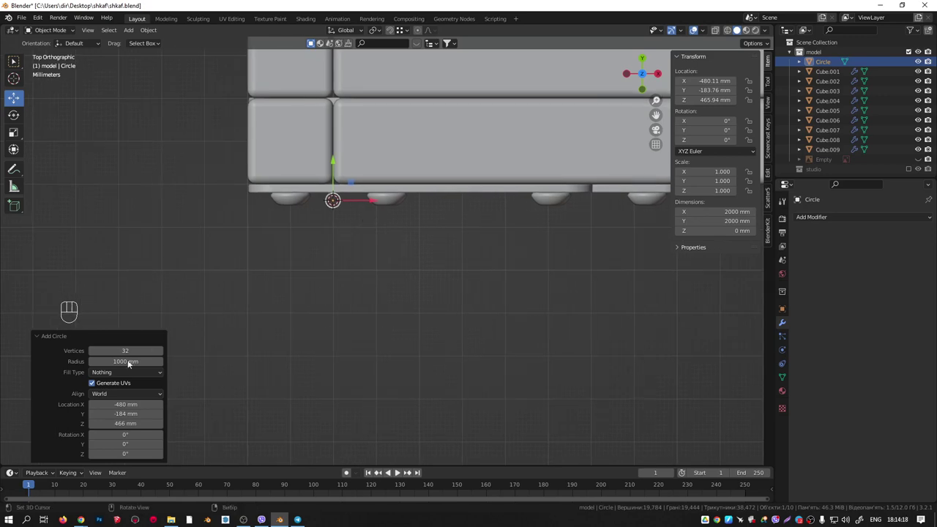
left_click_drag(128, 364, 66, 364)
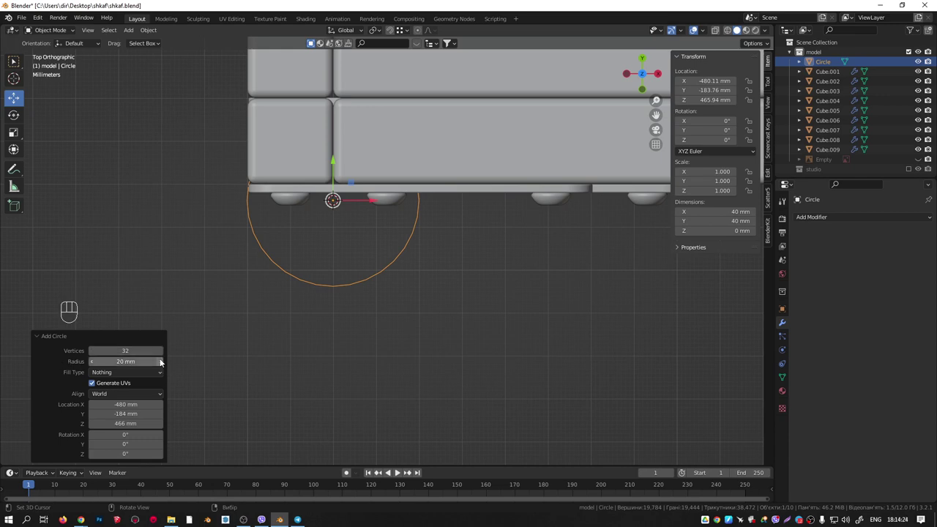
left_click(126, 351)
type("16")
key("Return")
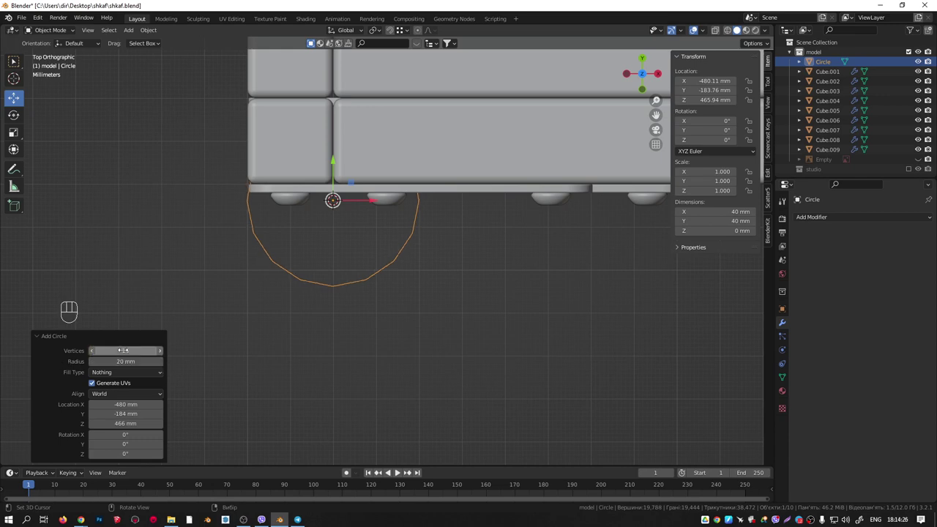
Scale the circle by a factor of 0.160, to about 6.4 mm across.
scroll(378, 258, "up", 3)
key("s")
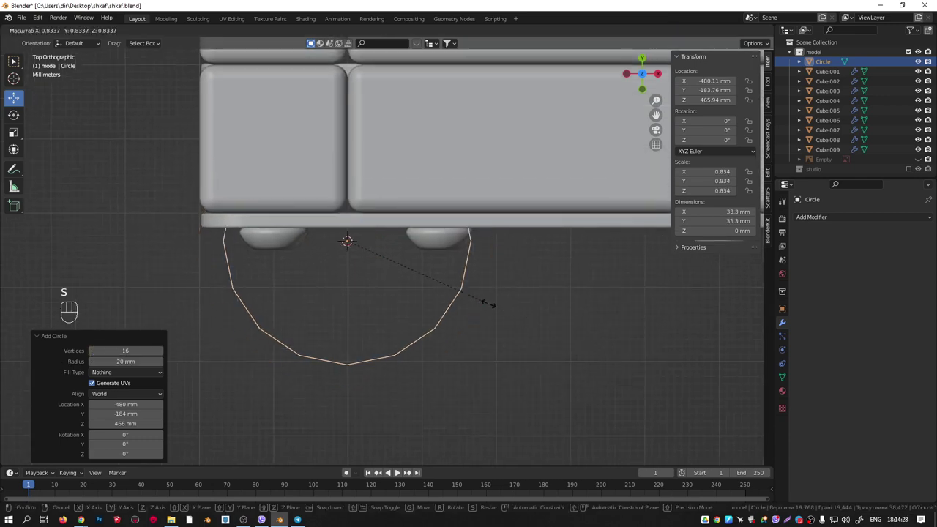
left_click(375, 253)
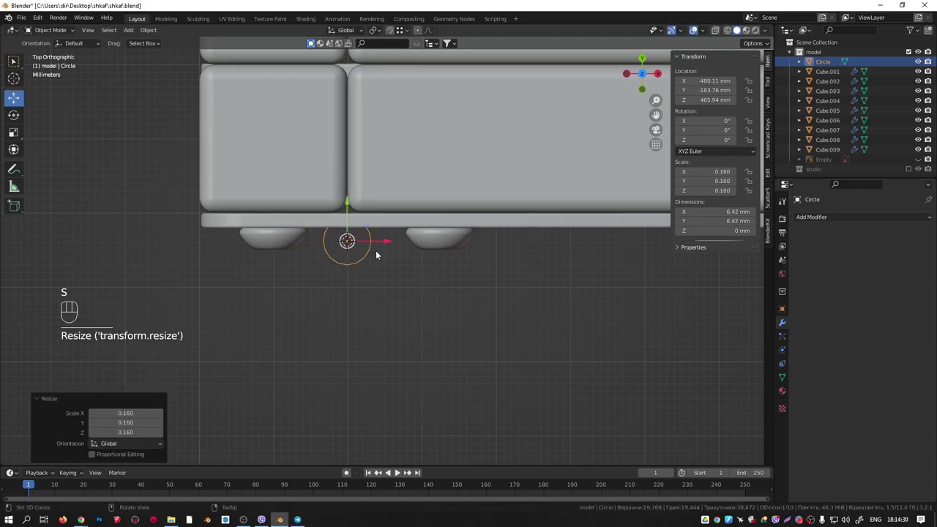
Lower the circle about 373 mm and another 164.6 mm along Z to the gap between leg and door frame.
key("KP_1")
scroll(381, 278, "down", 6)
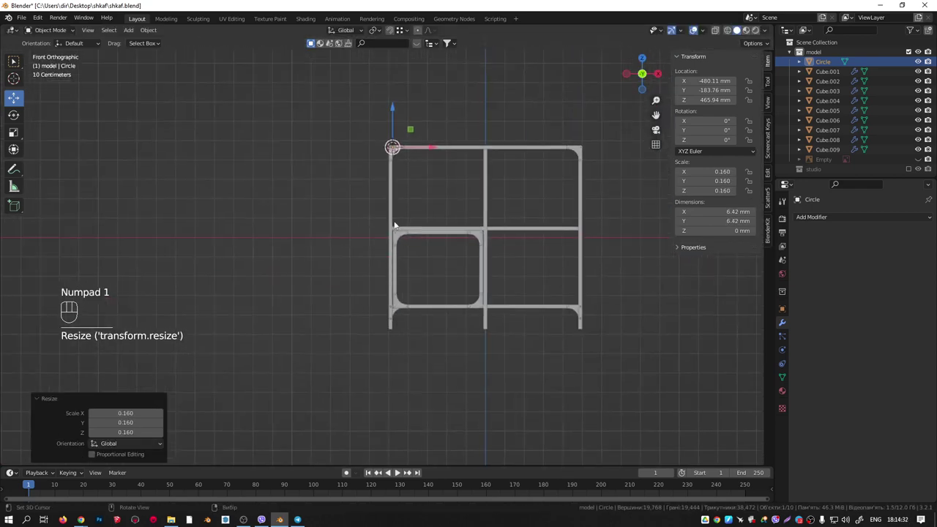
left_click_drag(394, 108, 400, 180)
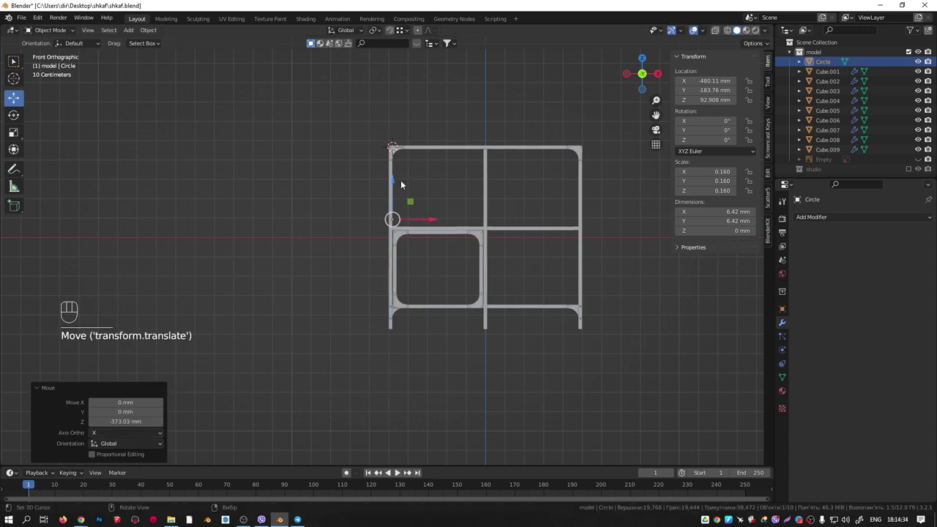
scroll(394, 221, "up", 5)
middle_click_drag(394, 221, 420, 138, "shift")
left_click_drag(407, 155, 404, 262)
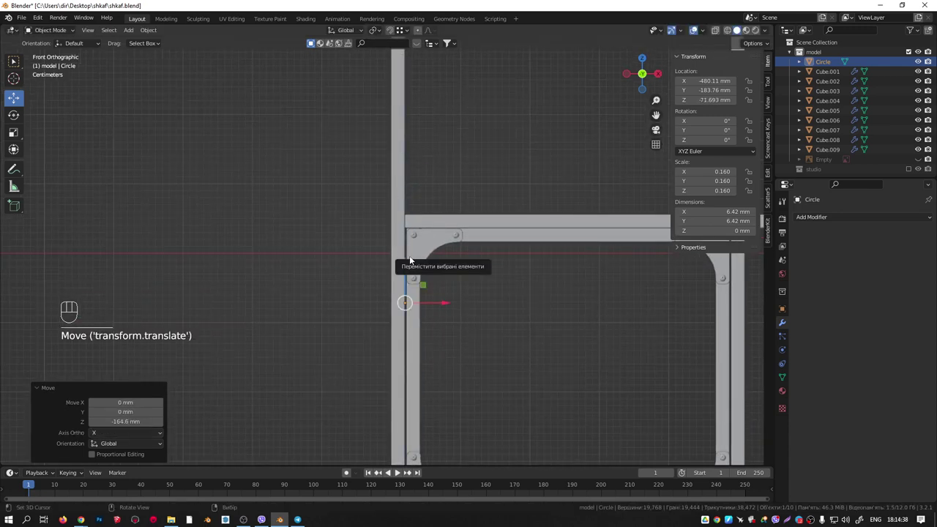
Hide the four brackets that cover the circle at the shelf's outer front corner in top view.
key("KP_7")
scroll(404, 240, "up", 2)
left_click(435, 264)
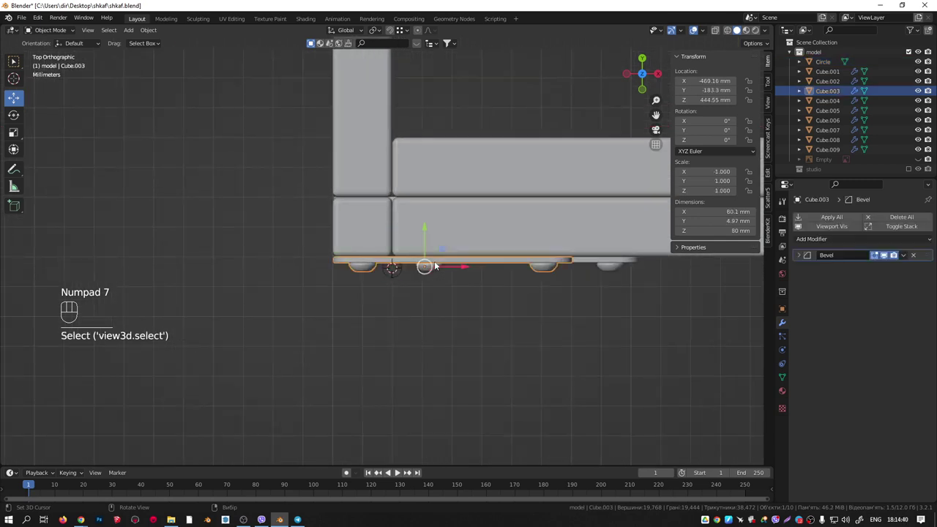
key("h")
left_click(434, 265)
key("h")
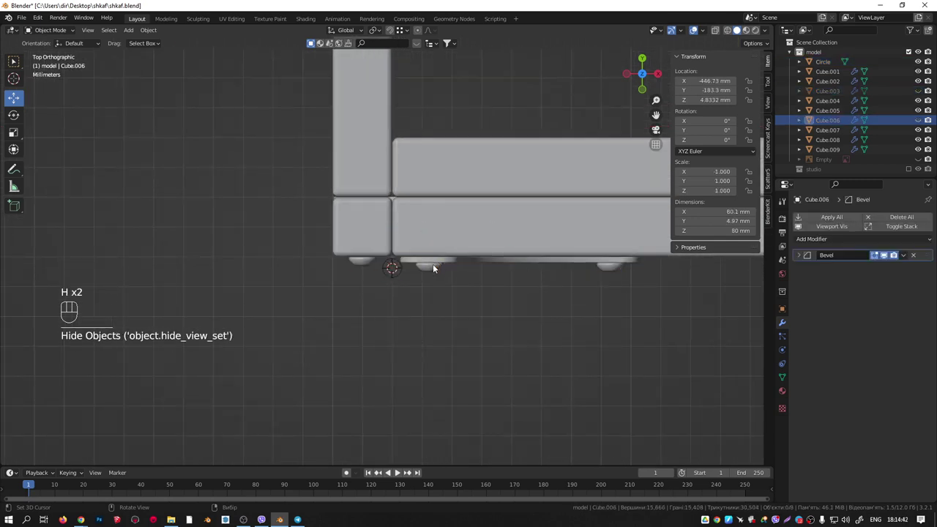
left_click(435, 266)
key("h")
scroll(405, 268, "up", 7)
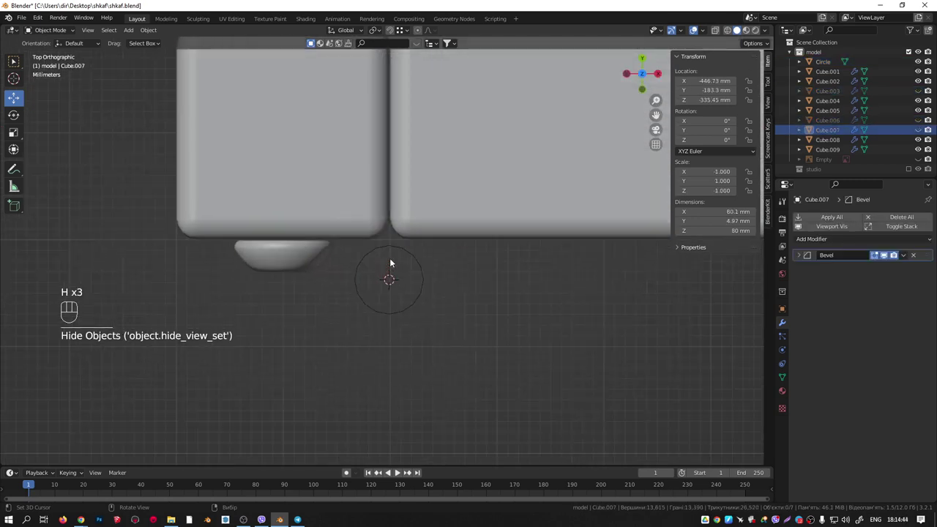
left_click(313, 255)
key("h")
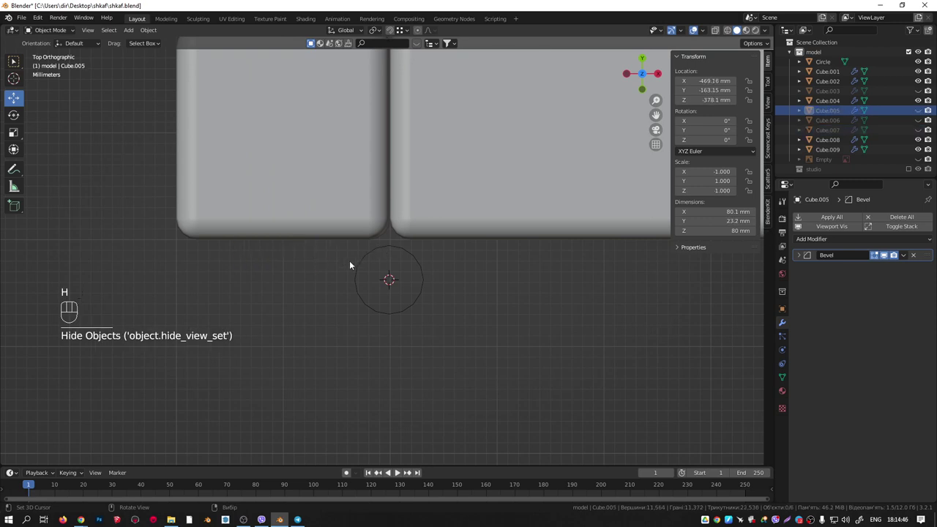
Move the circle about 2.15 mm along Y toward the gap, scale it to about 3.9 mm across and centre it along X.
left_click(393, 249)
left_click_drag(389, 249, 392, 222)
key("s")
left_click(438, 270)
scroll(388, 241, "up", 4)
left_click_drag(427, 300, 427, 298)
middle_click_drag(427, 298, 406, 293)
scroll(389, 330, "up", 6)
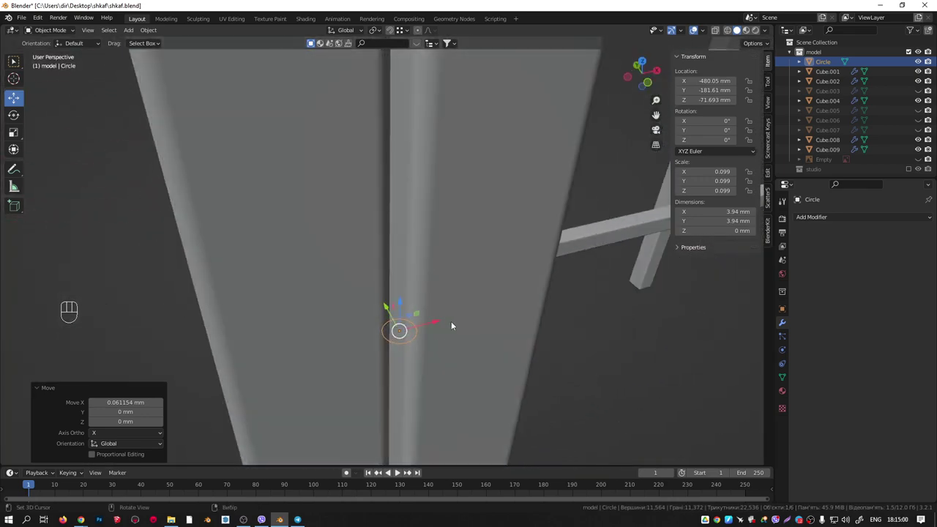
Enlarge the circle by 1.216 to about 4.8 mm across and shift it about -0.28 mm along Y.
key("s")
left_click(471, 326)
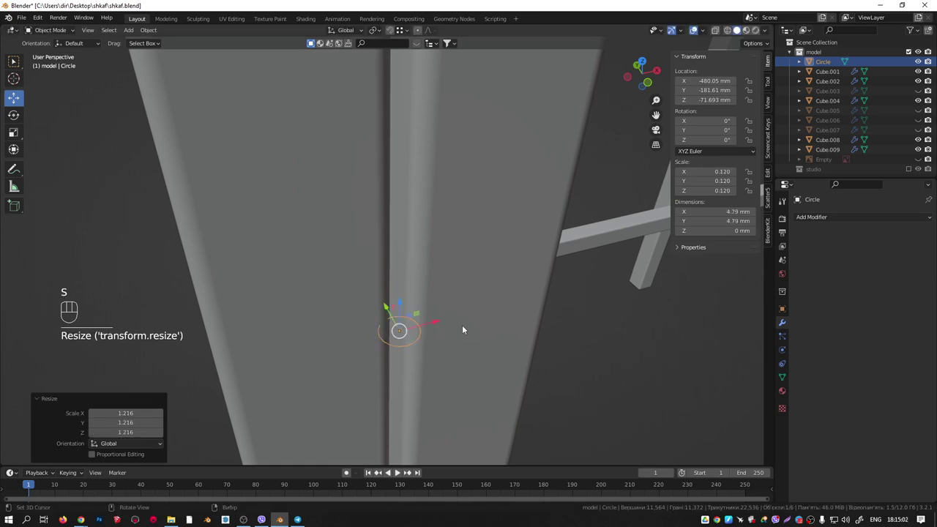
key("KP_7")
scroll(384, 306, "up", 3)
left_click_drag(393, 293, 394, 302)
middle_click_drag(394, 302, 393, 295, "shift")
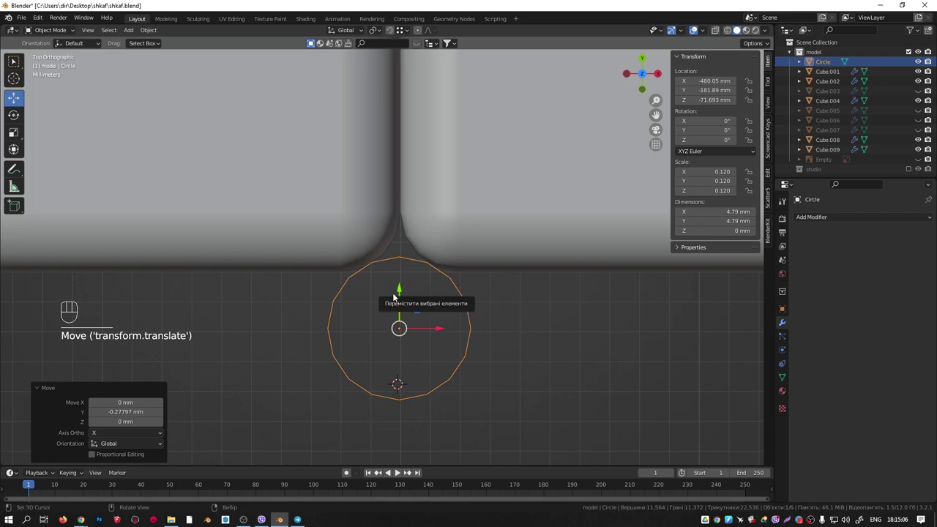
Delete the circle's edge just below its junction with the leg's rounded corner, then return to vertex selection.
key("Tab")
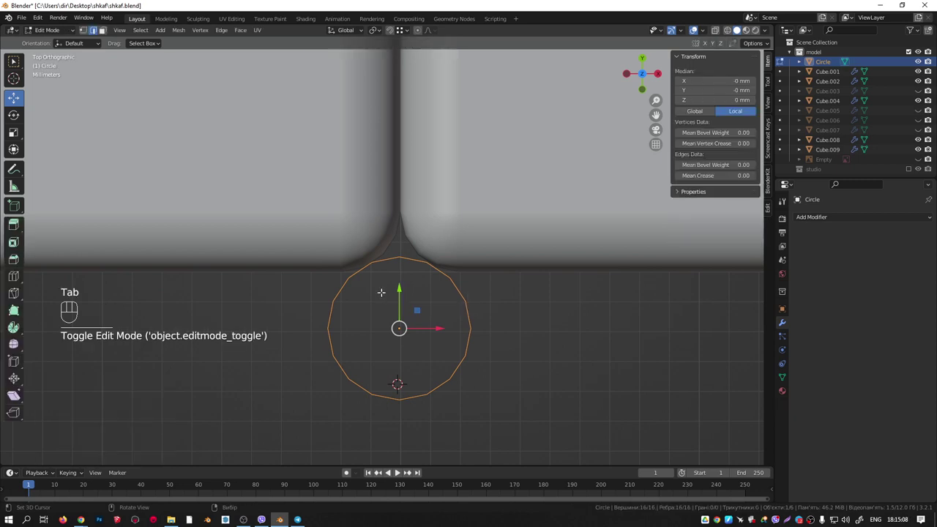
key("1")
left_click(348, 278)
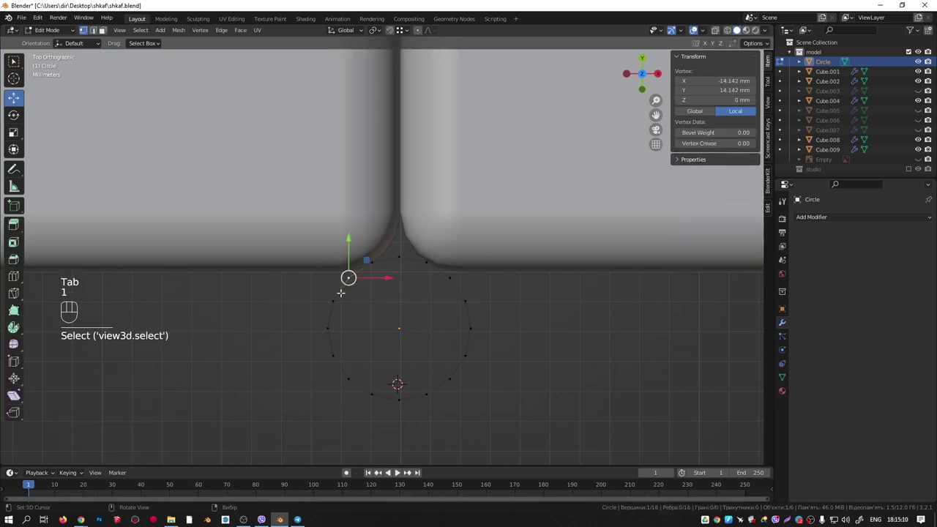
key("2")
left_click(341, 293)
key("x")
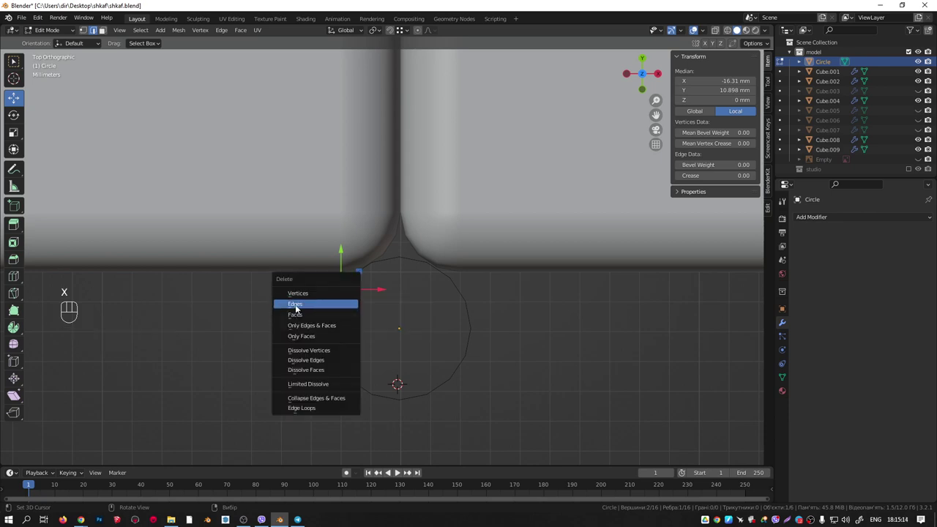
left_click(297, 304)
scroll(365, 274, "up", 4)
key("1")
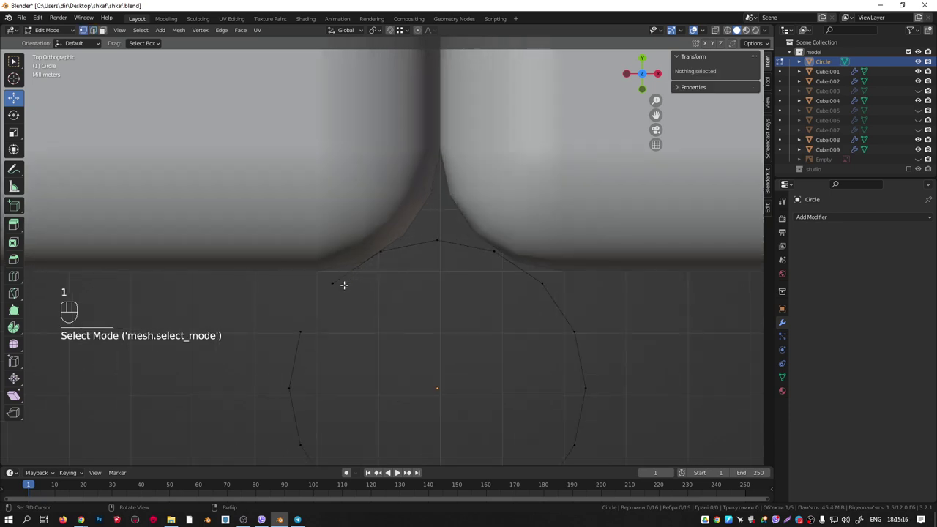
Extrude the open circle's end vertex beside the leg's rounded corner 11.5 mm along negative X, parallel to the leg's front face.
left_click(332, 284)
middle_click_drag(338, 283, 494, 269, "shift")
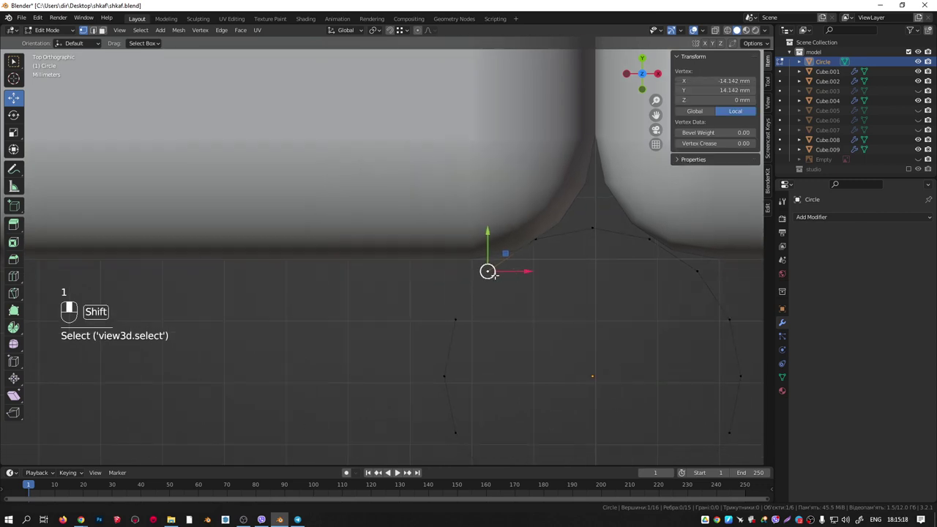
scroll(504, 282, "down", 3)
key("e")
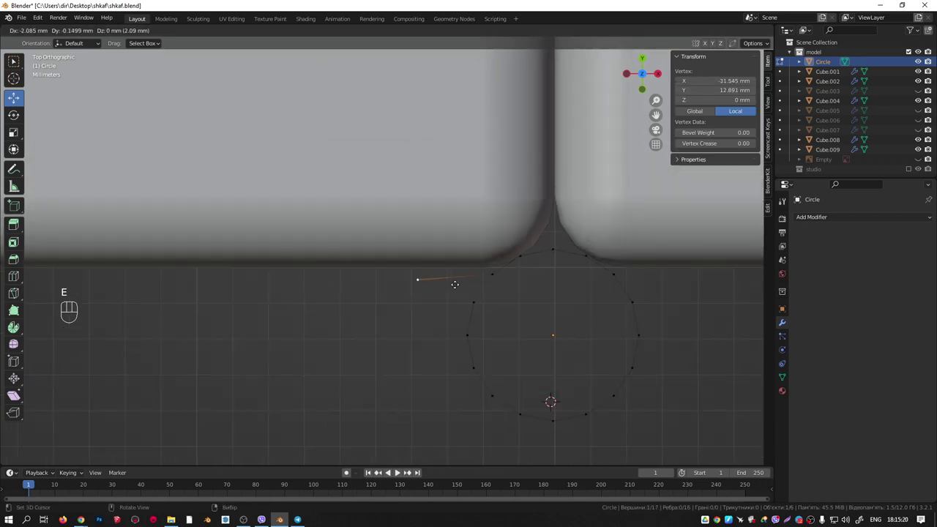
key("x")
left_click(124, 293)
scroll(178, 309, "down", 3)
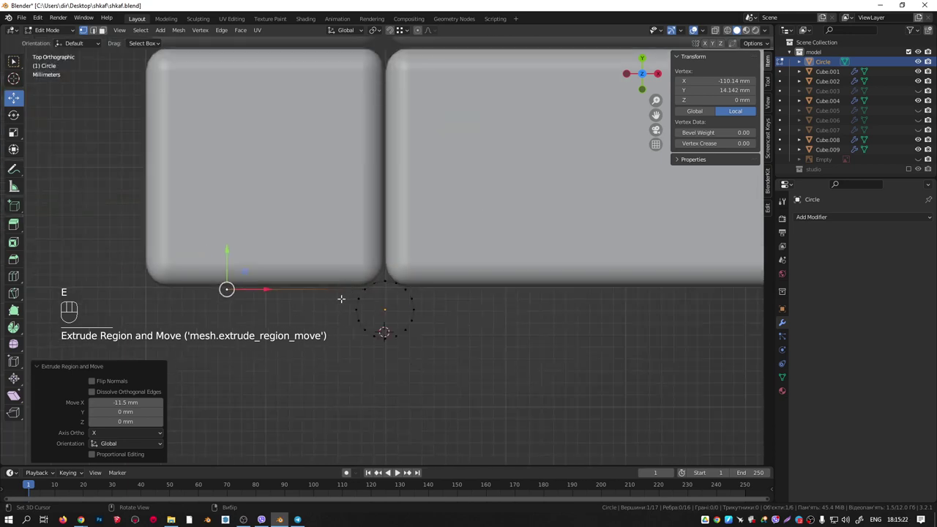
Shorten the extruded flange line by moving its end vertex about 0.99 mm back toward the circle along X.
middle_click_drag(178, 310, 389, 140)
middle_click_drag(396, 274, 406, 123, "shift")
scroll(377, 394, "up", 6)
middle_click_drag(424, 337, 419, 325)
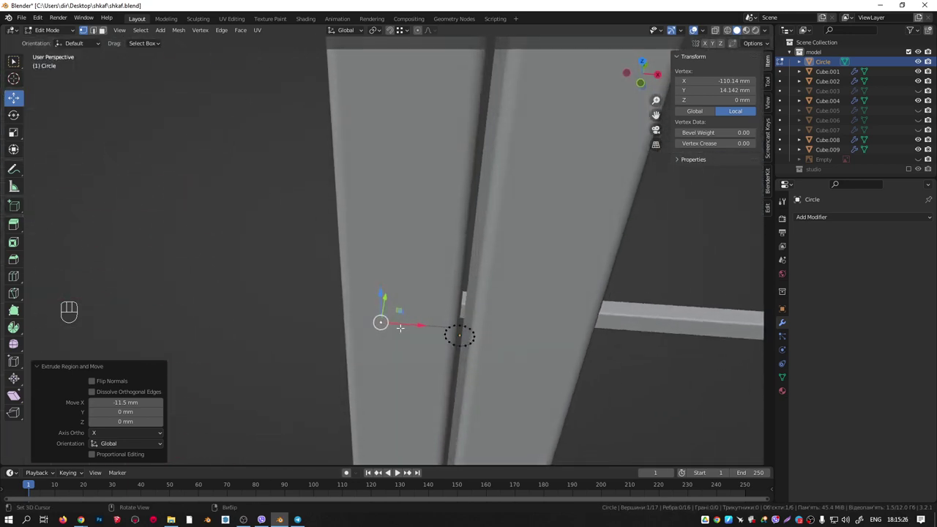
left_click_drag(419, 325, 421, 326)
middle_click_drag(421, 326, 462, 315)
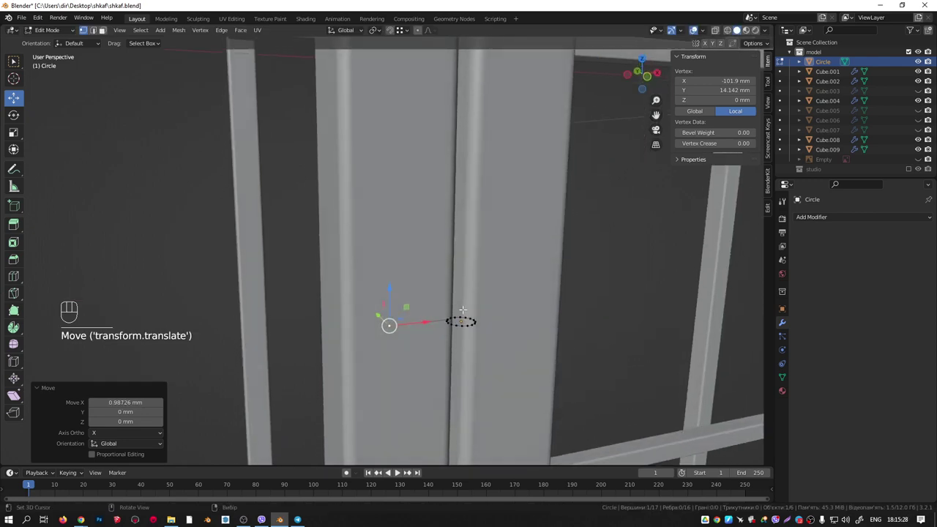
Extrude the whole circle-and-line profile about 5.79 mm upward along Z and return to Object Mode.
key("a")
key("a")
key("e")
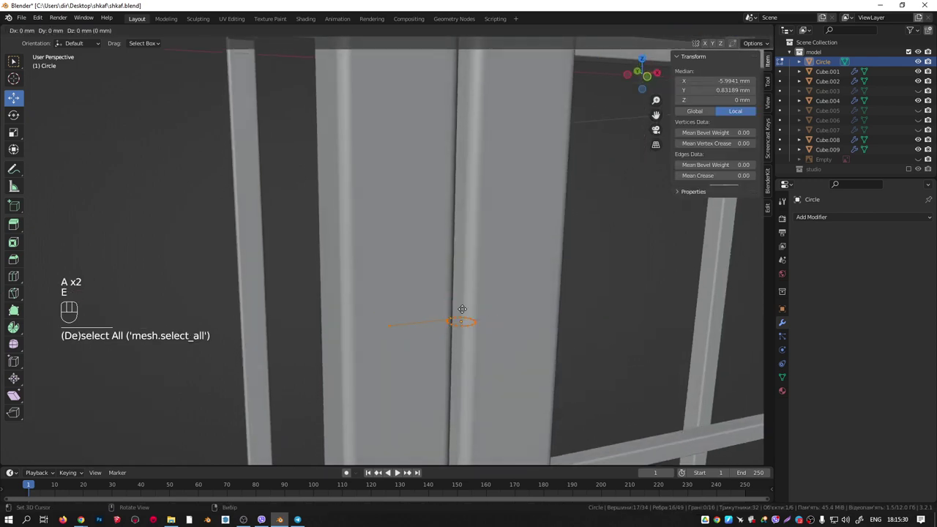
key("z")
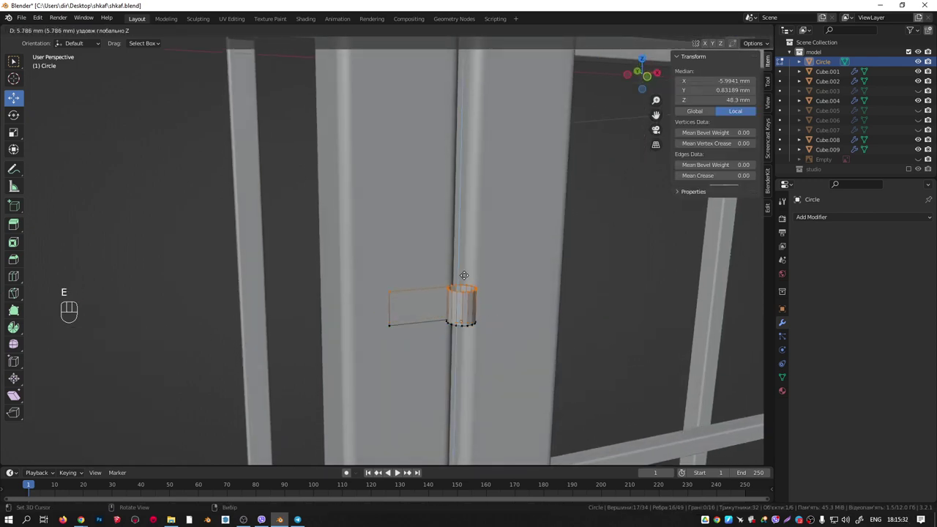
left_click(461, 282)
mouse_move(456, 286)
middle_mouse_down()
mouse_move(430, 295)
mouse_move(449, 303)
mouse_move(466, 282)
middle_mouse_up()
key("Tab")
In front view, duplicate the hinge segment about 6.06 mm downward along Z and mirror the copy along X.
key("KP_1")
scroll(450, 319, "up", 3)
key("shift+d")
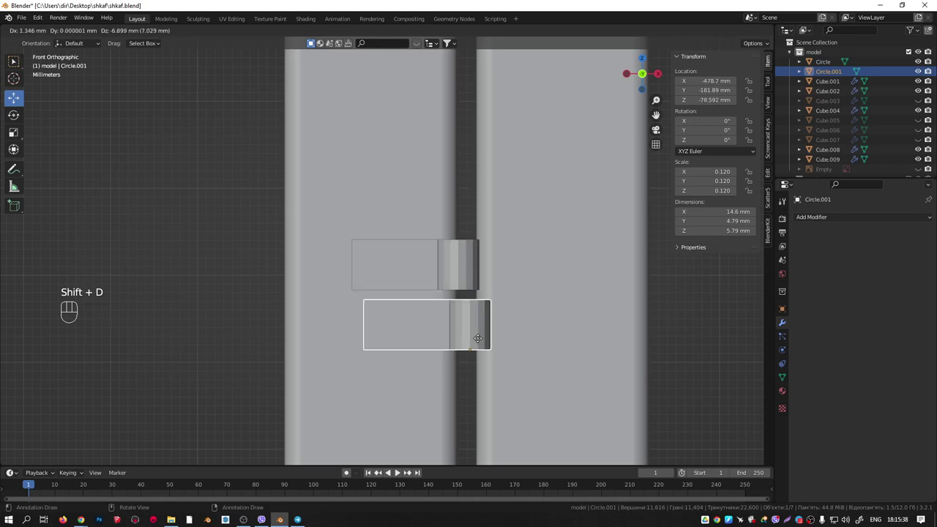
middle_click(470, 333)
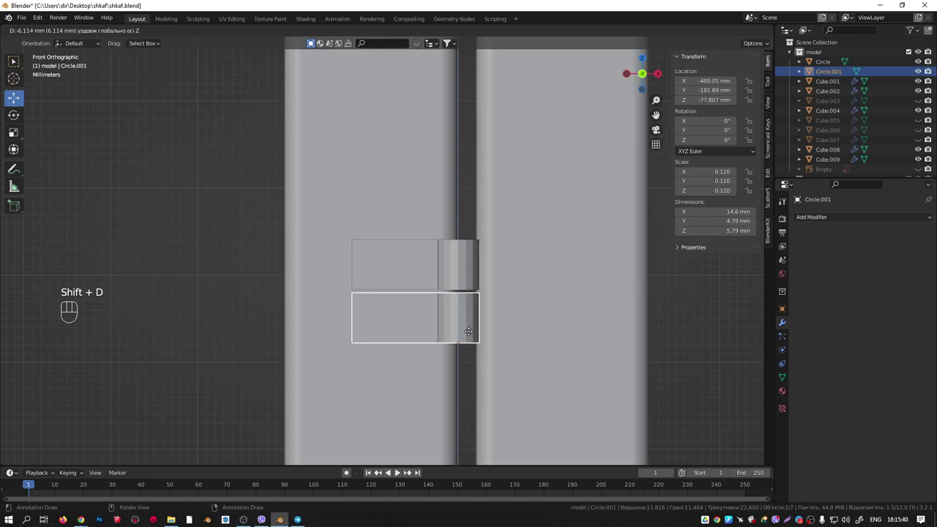
left_click(468, 332)
scroll(471, 324, "up", 2)
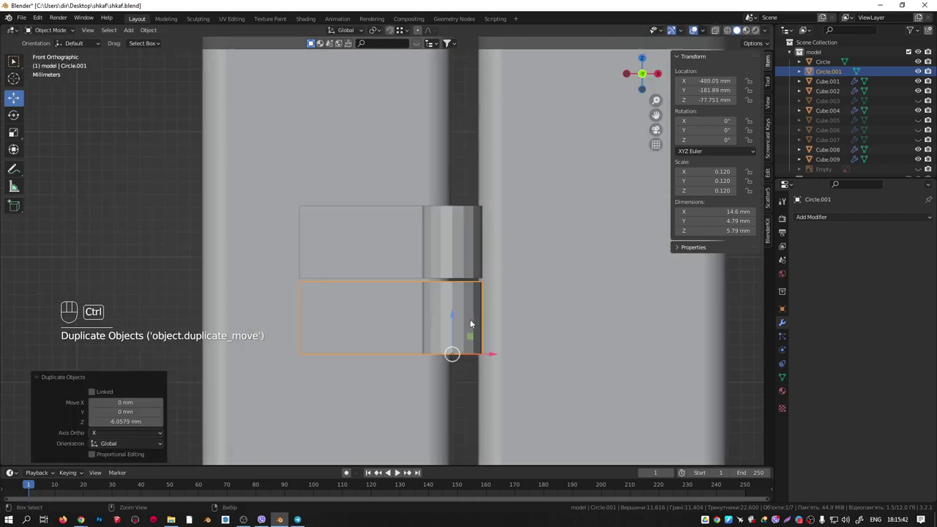
key("ctrl+m")
key("x")
left_click(470, 320)
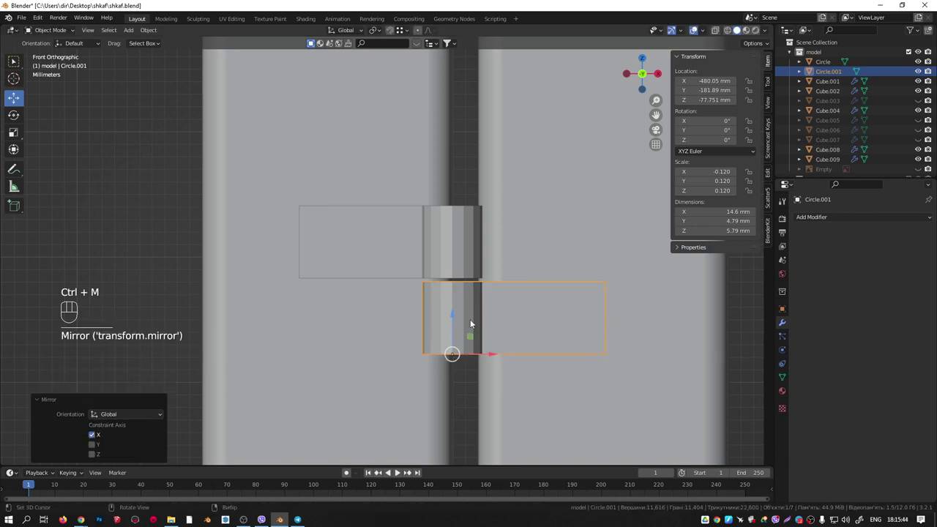
Duplicate both hinge segments together about 12.08 mm downward along Z to form a four-part barrel.
middle_click_drag(471, 324, 488, 260)
left_click(461, 260, "shift")
key("KP_1")
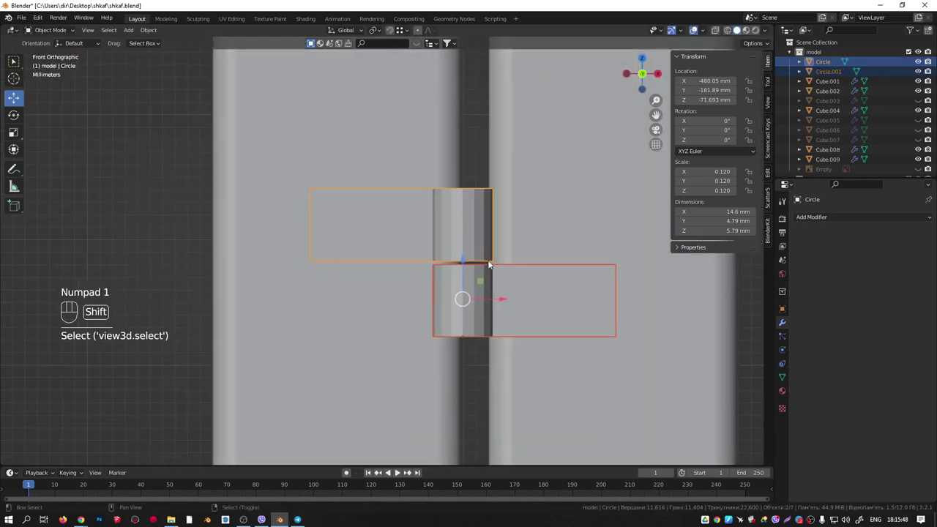
key("shift+d")
key("z")
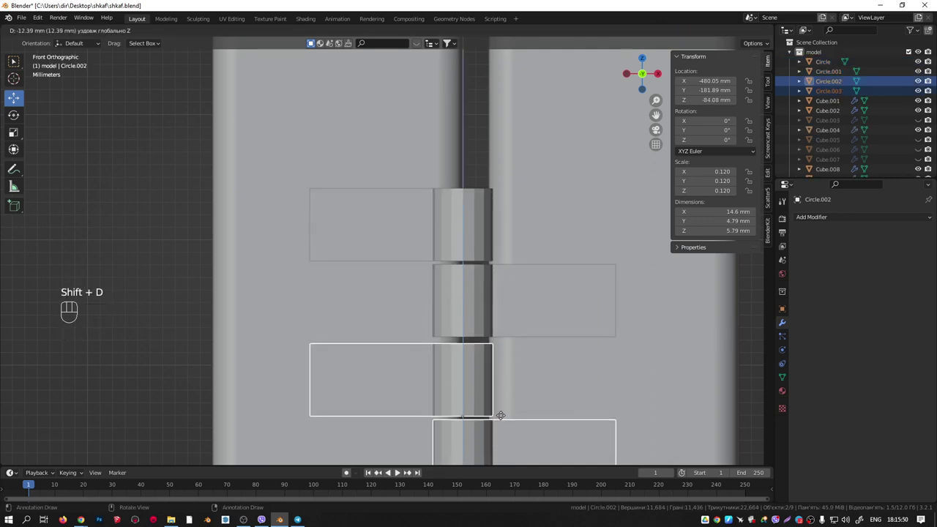
left_click(503, 406)
scroll(493, 288, "down", 7)
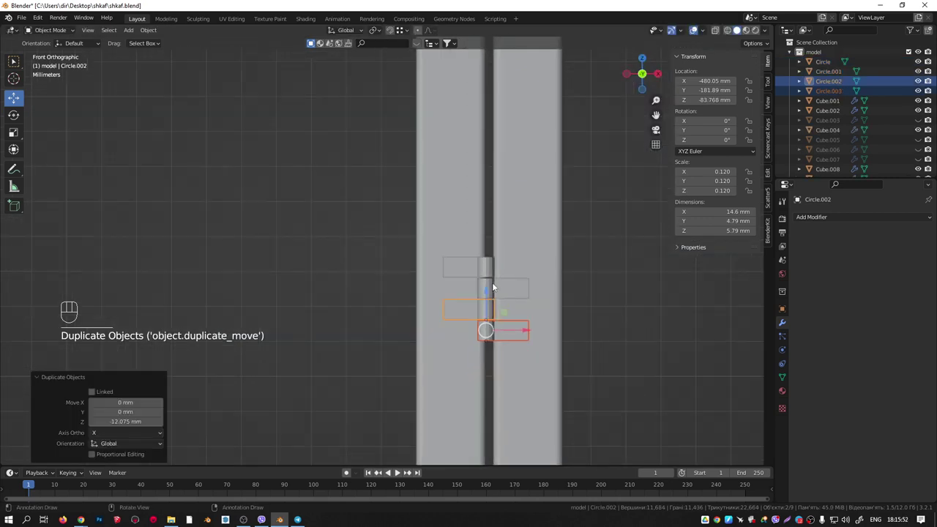
Join all four hinge segments into a single object.
scroll(475, 285, "up", 2)
middle_click_drag(464, 301, 491, 328)
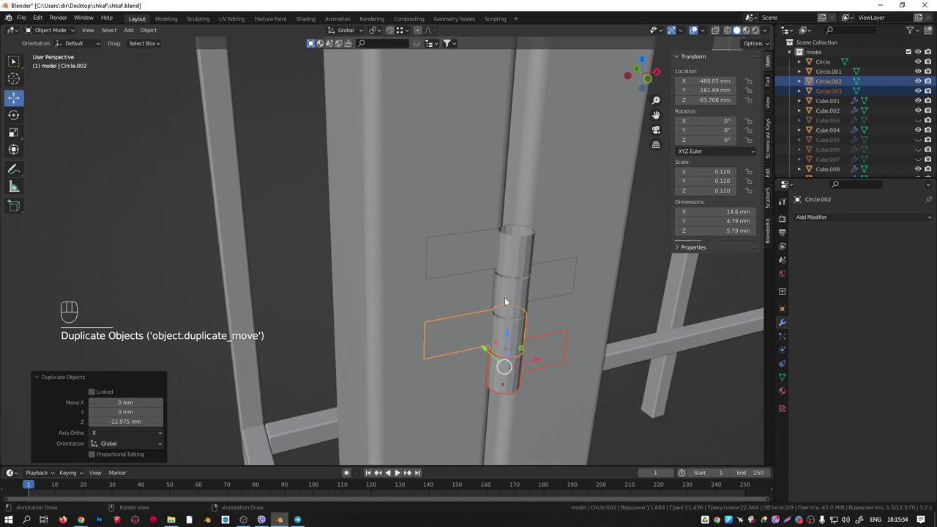
left_click(517, 270, "shift")
left_click(515, 256, "shift")
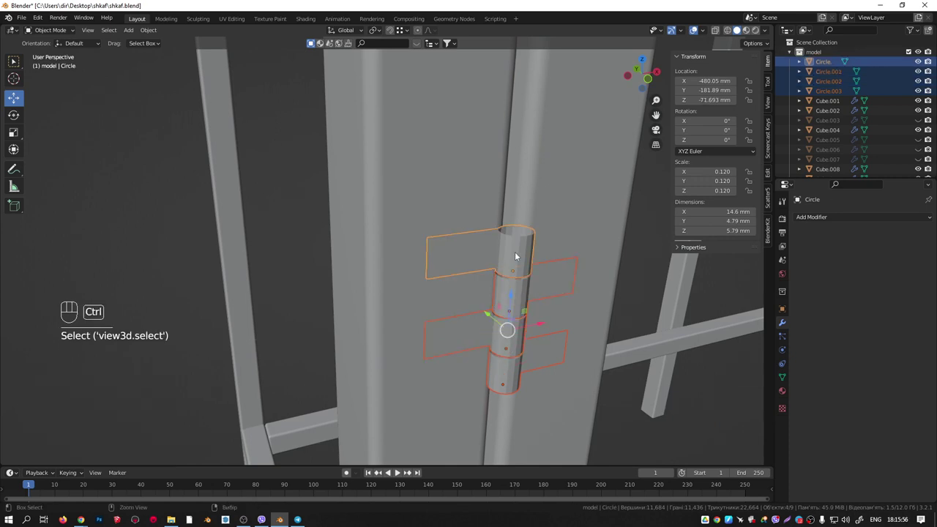
key("ctrl+j")
Fill the gaps between the two plates of each hinge leaf with faces spanning their facing horizontal edges.
key("Tab")
scroll(461, 240, "up", 5)
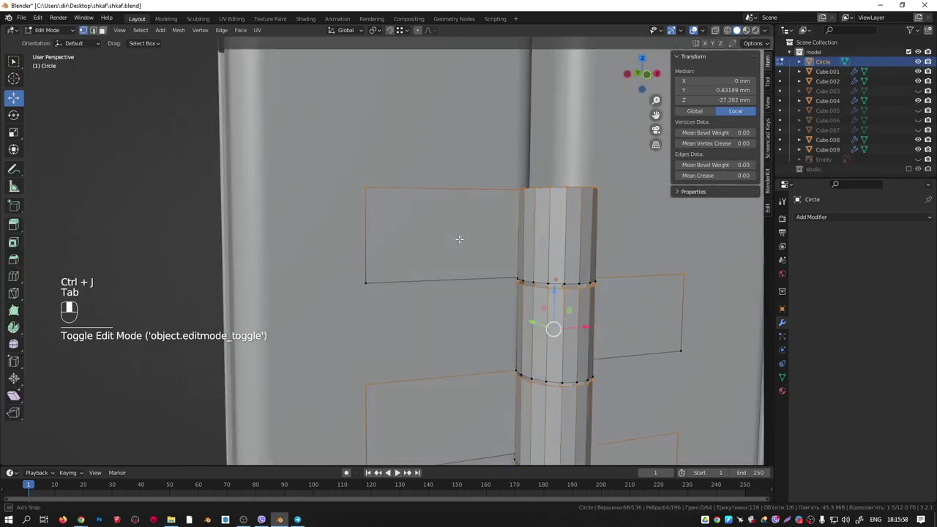
key("2")
left_click(443, 279)
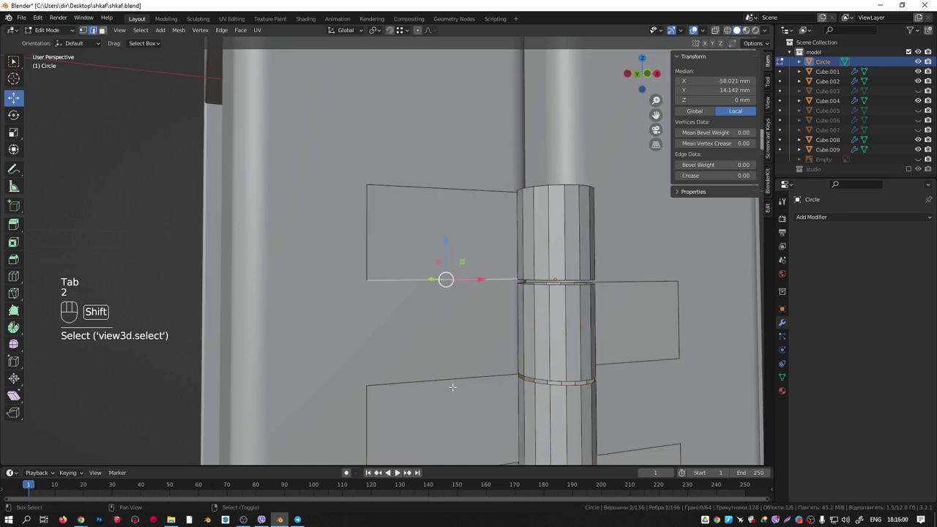
left_click(453, 379, "shift")
key("f")
scroll(460, 360, "down", 3)
middle_click_drag(465, 339, 434, 336, "shift")
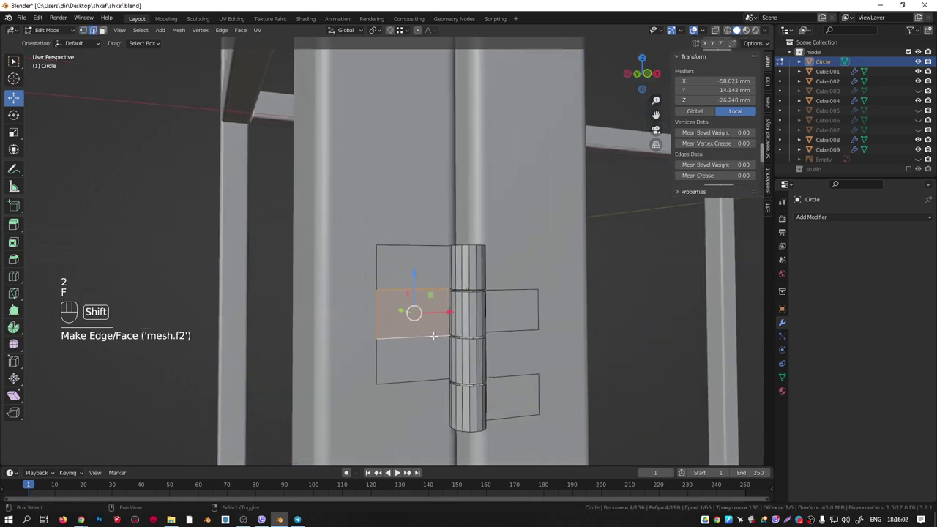
left_click(504, 331)
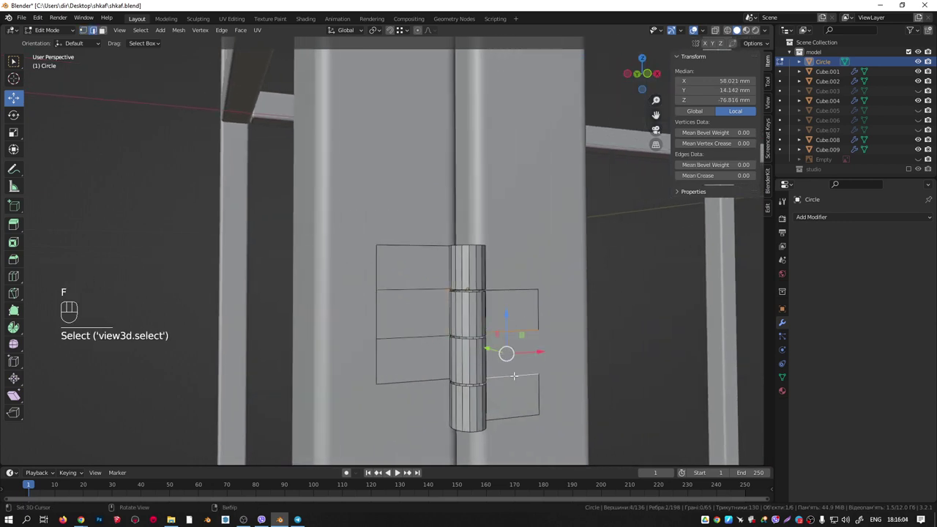
Extrude the upper edge of the leaf on the door-frame side 6.058 mm up along Z to the barrel's top.
middle_click_drag(516, 367, 461, 343)
left_click(498, 291)
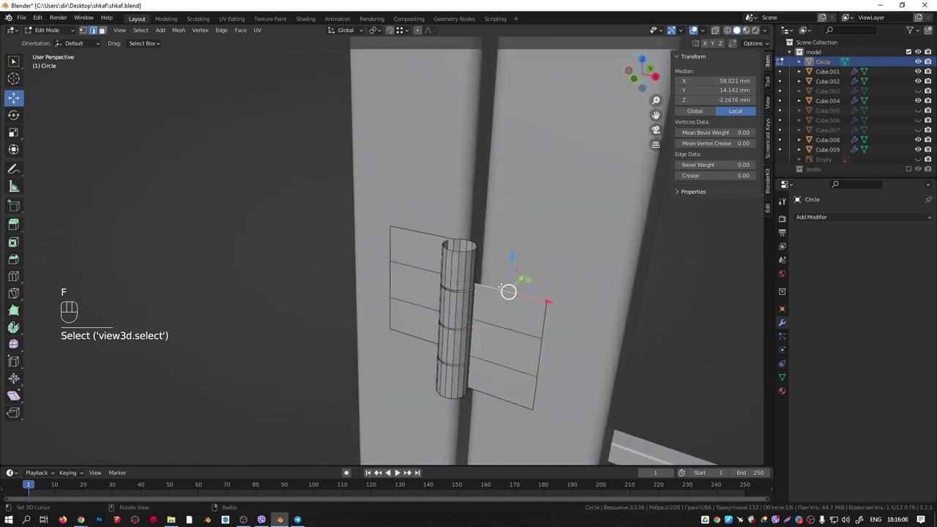
middle_click_drag(498, 291, 497, 280)
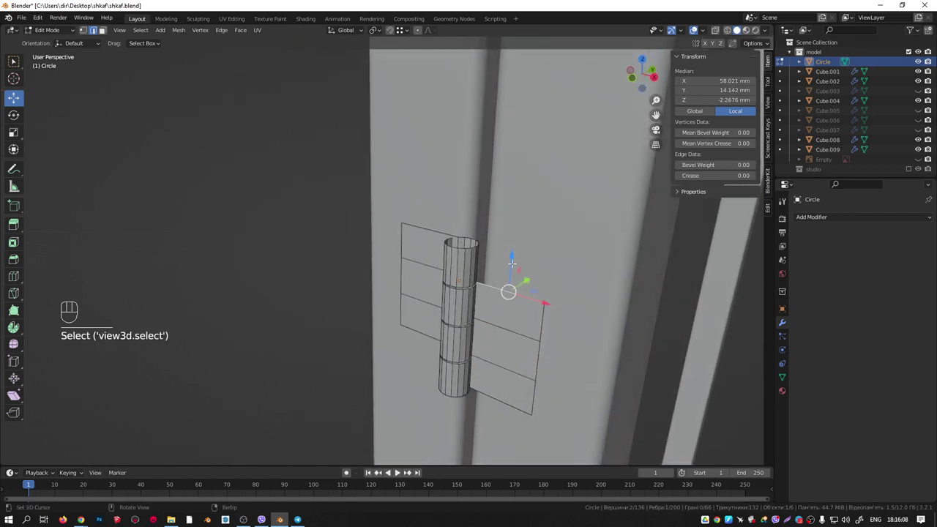
key("e")
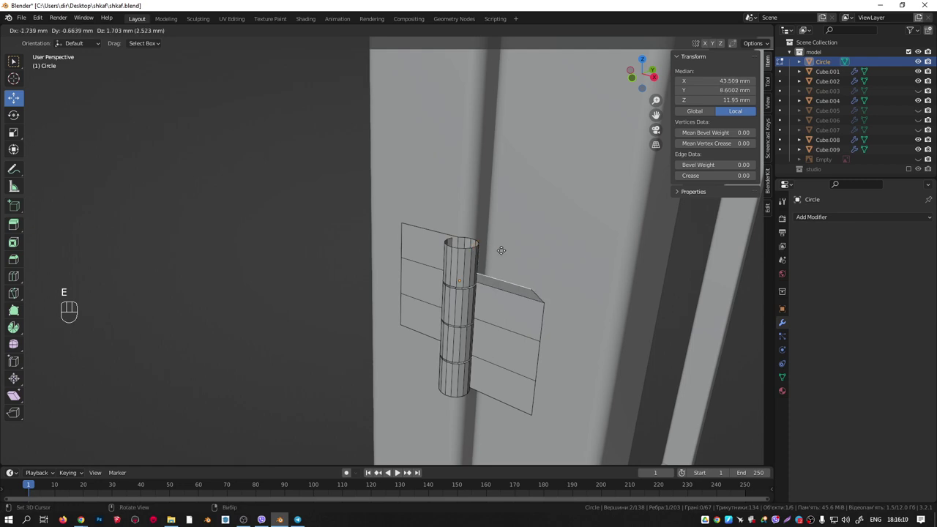
key("z")
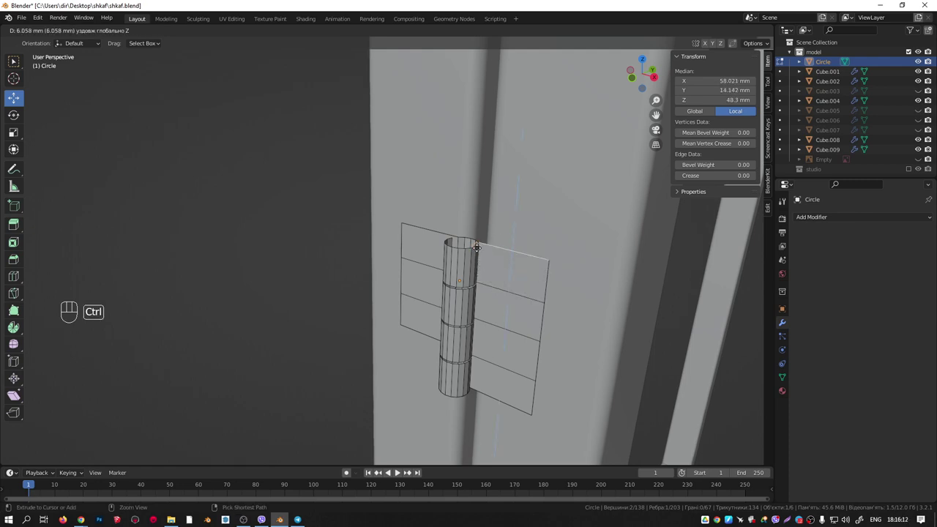
left_click(477, 248, "ctrl")
Extrude the lower edge of the leaf on the leg side about 6.06 mm down along Z to the barrel's bottom.
middle_click_drag(466, 333, 404, 358)
left_click(426, 336)
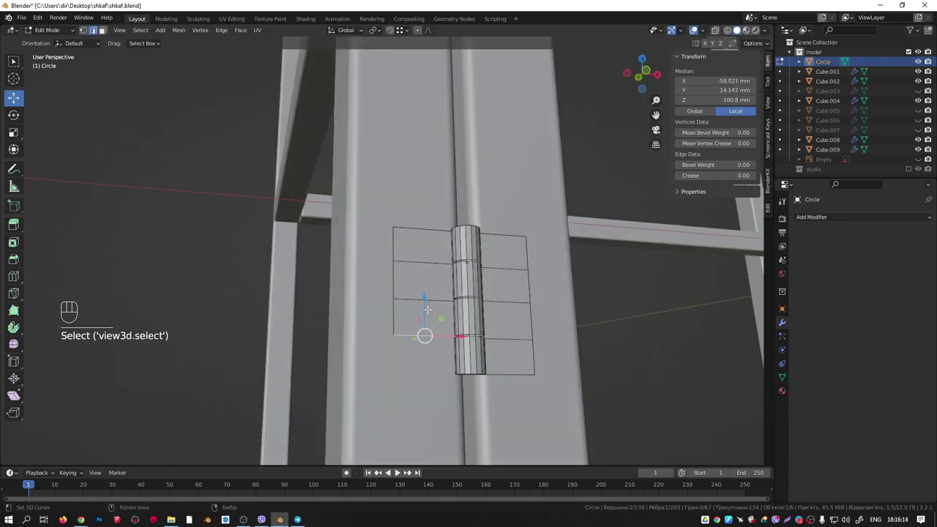
left_click_drag(426, 310, 427, 351)
middle_click_drag(427, 350, 465, 316)
key("ctrl+z")
key("e")
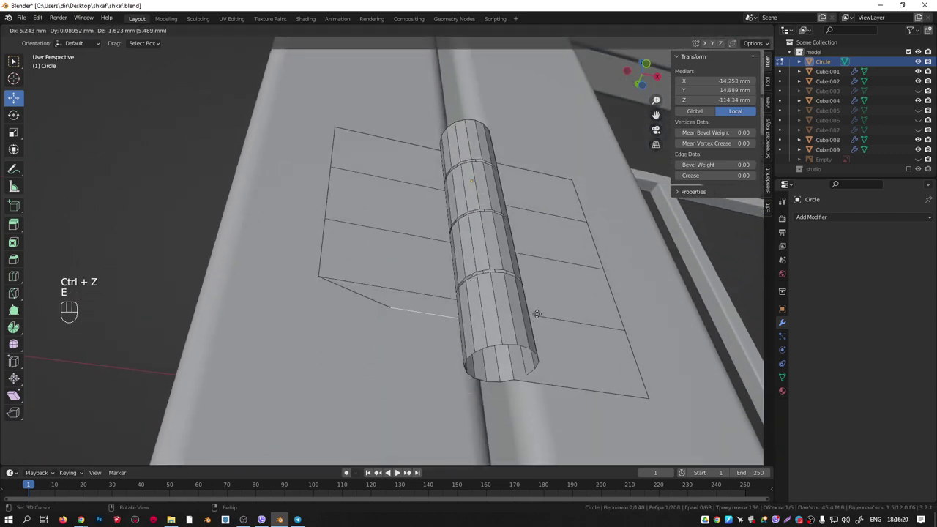
key("z")
left_click(504, 344)
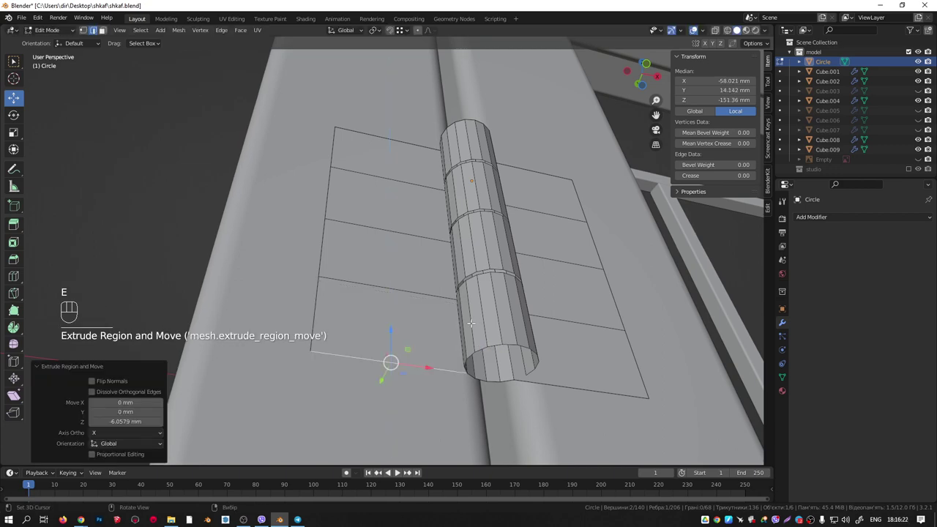
Select the entire hinge mesh and recalculate its face normals outward.
middle_click_drag(504, 344, 482, 345)
key("a")
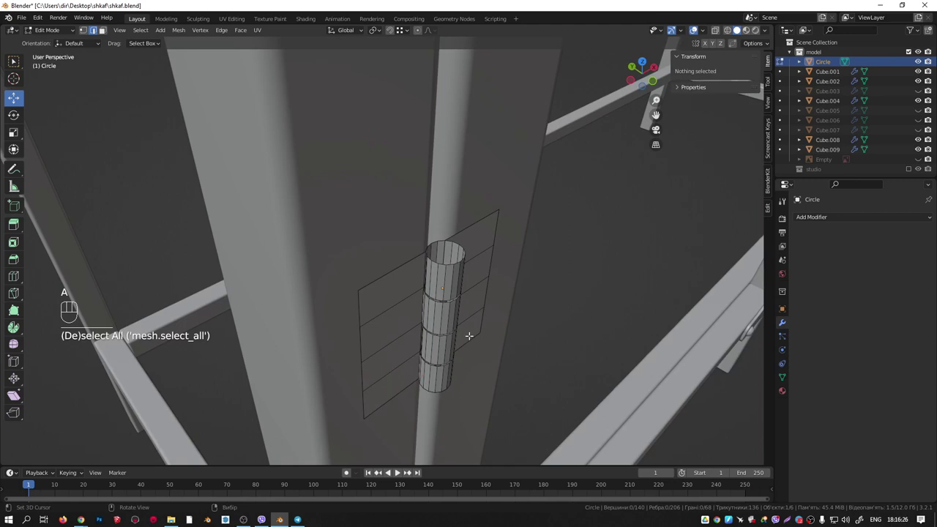
key("a")
scroll(435, 263, "up", 3)
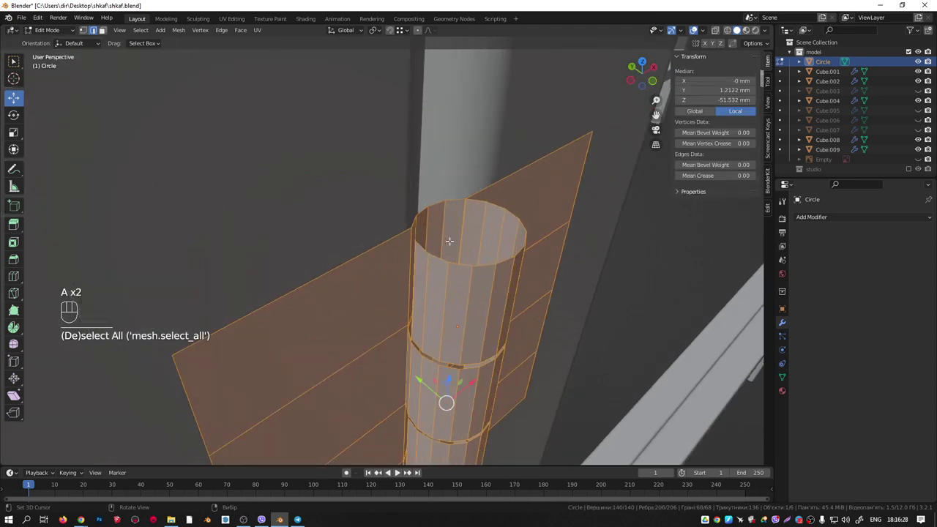
key("shift+n")
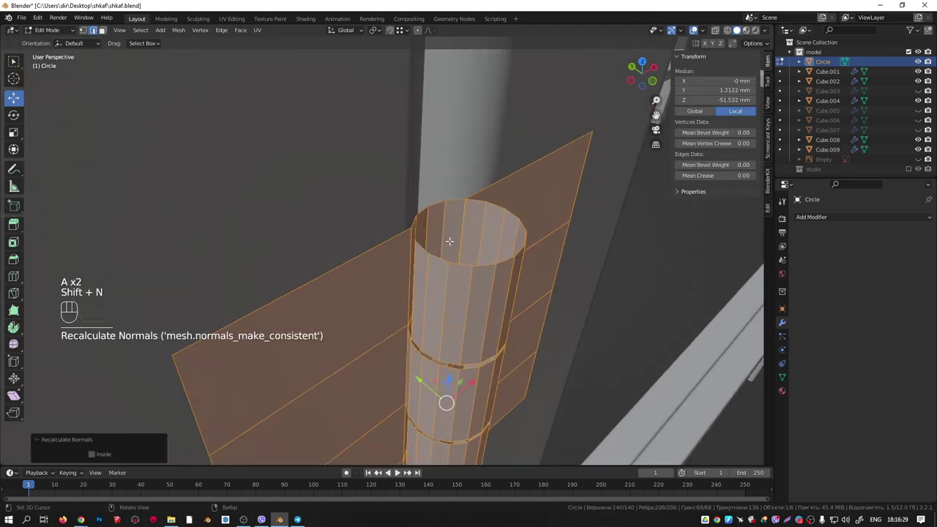
Solidify all hinge faces with a thickness of 3 mm and return to Object Mode.
left_click(240, 31)
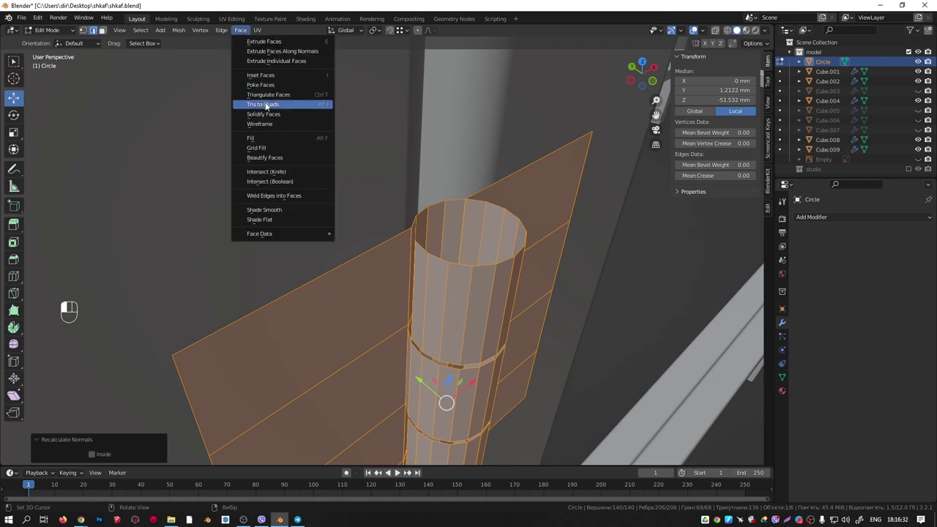
middle_click_drag(417, 245, 210, 461)
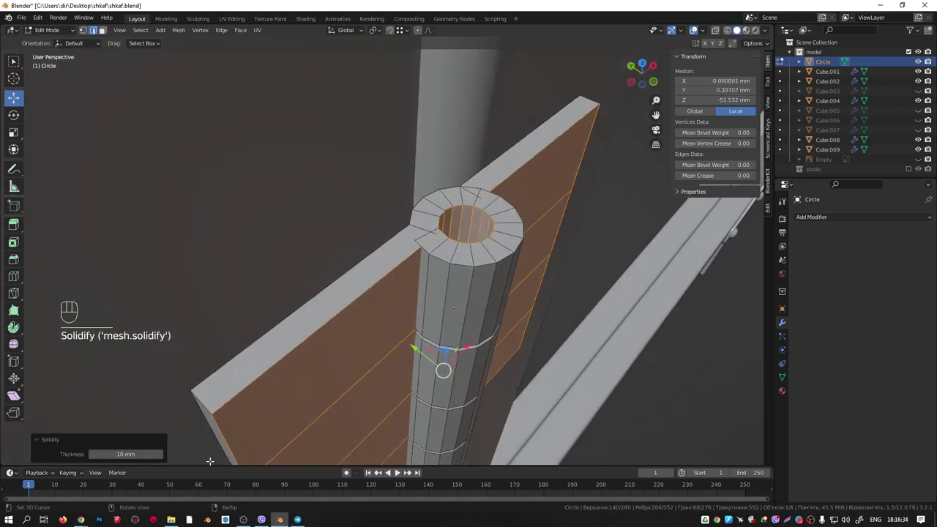
left_click_drag(138, 454, 117, 454, "shift")
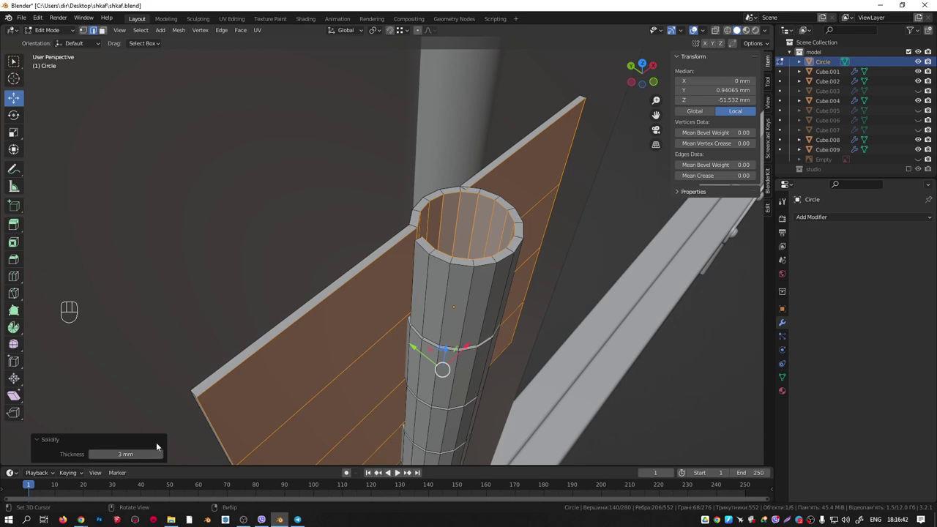
middle_click_drag(450, 231, 502, 322)
key("Tab")
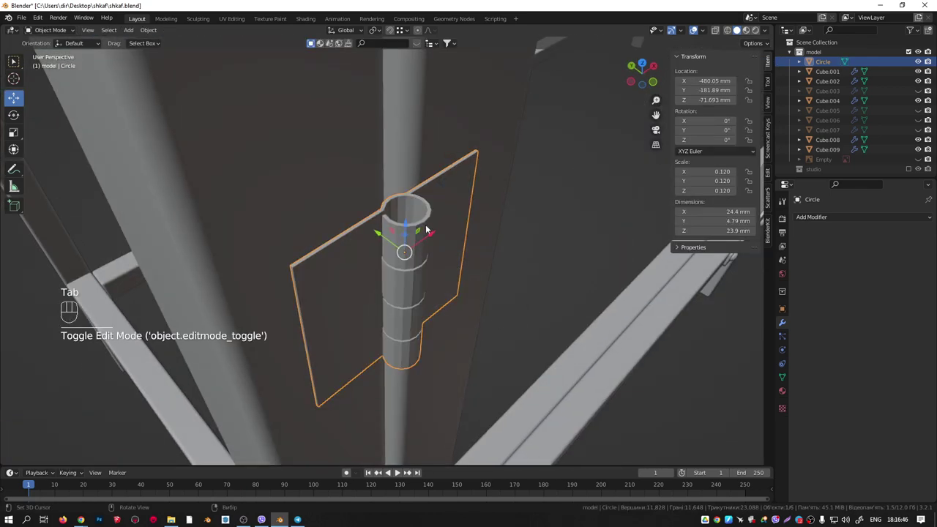
Add a mesh circle with a 20 mm radius and lower it about 529 mm along Z to the hinge barrel.
middle_click_drag(414, 233, 440, 216)
key("shift+a")
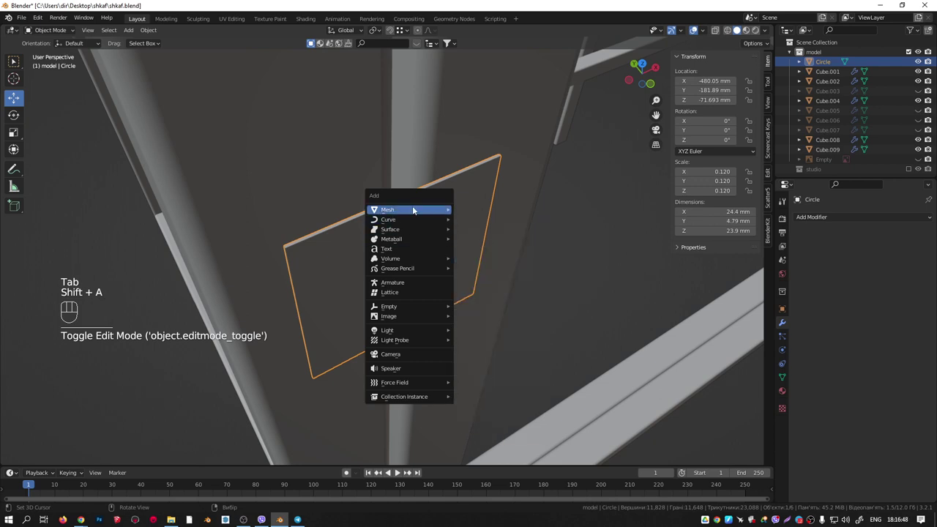
mouse_move(432, 210)
left_click(476, 230)
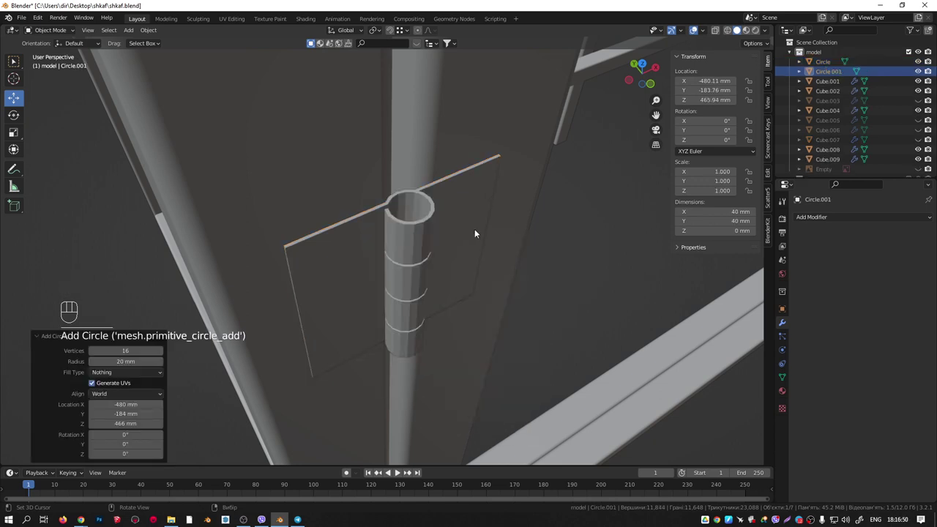
middle_click_drag(465, 220, 429, 211)
scroll(429, 202, "down", 6)
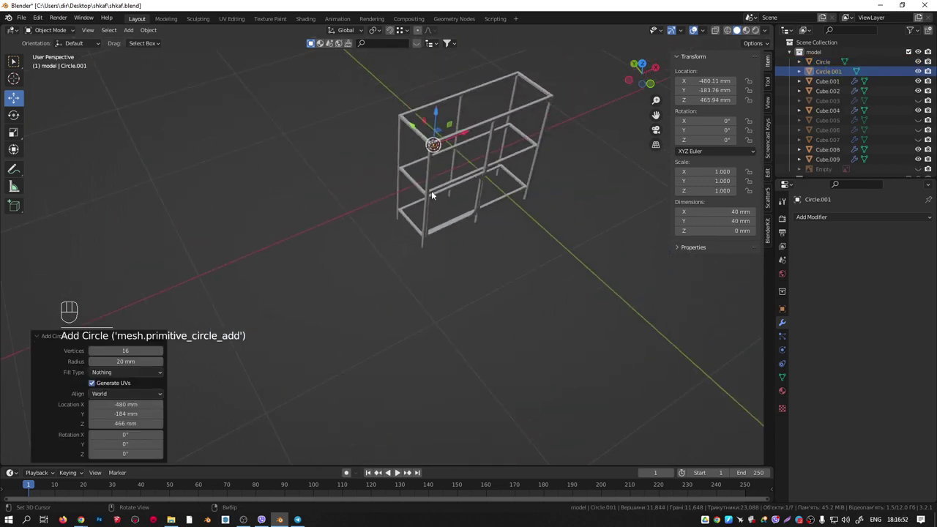
middle_click_drag(435, 142, 420, 192, "shift")
scroll(422, 191, "up", 11)
scroll(417, 279, "down", 3)
middle_click_drag(417, 278, 408, 158)
scroll(419, 233, "up", 3)
scroll(418, 233, "down", 4)
key("g")
key("z")
left_click(404, 342)
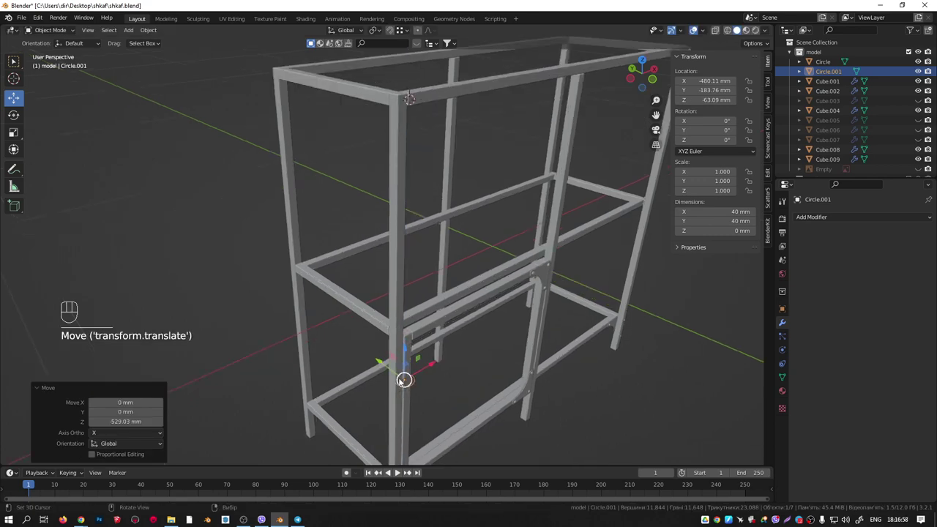
Scale the new circle uniformly to 0.133 so that it approaches the barrel's diameter.
scroll(407, 355, "up", 7)
key("s")
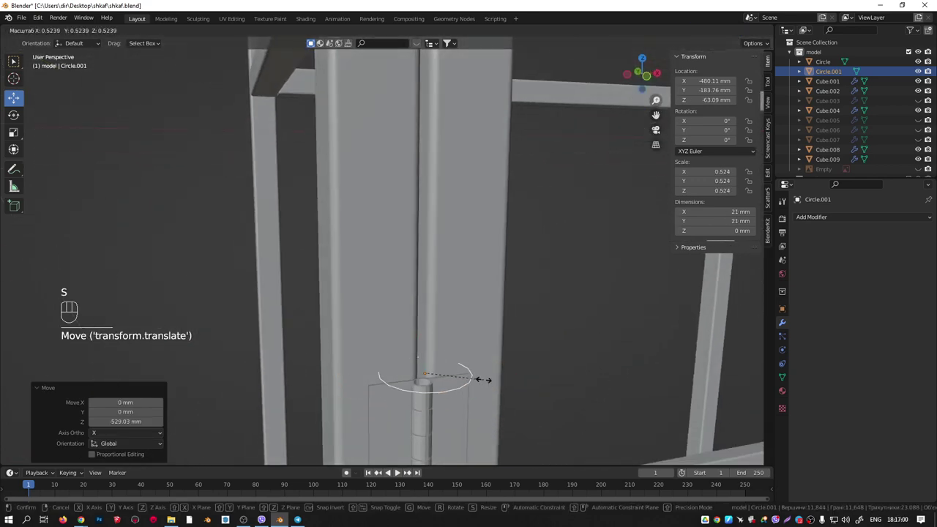
right_click(472, 380)
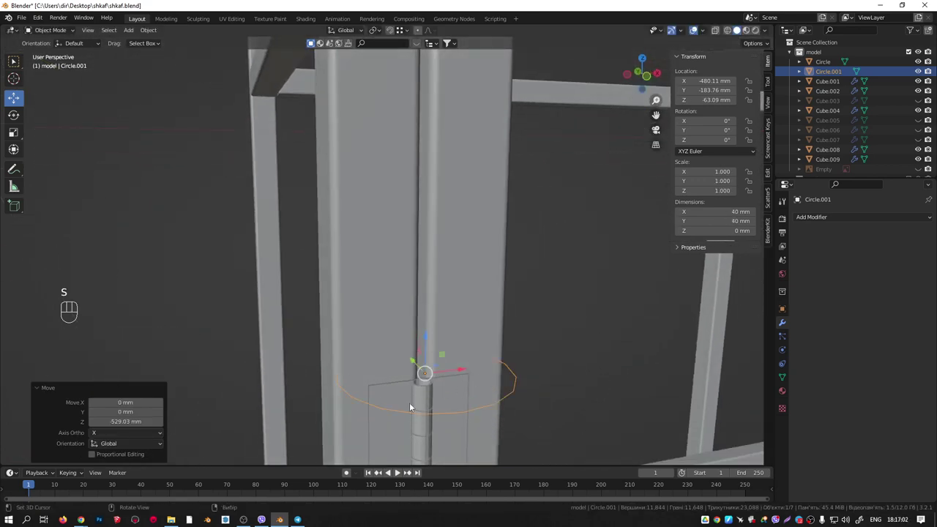
scroll(429, 384, "up", 5)
middle_click_drag(429, 387, 427, 254)
key("s")
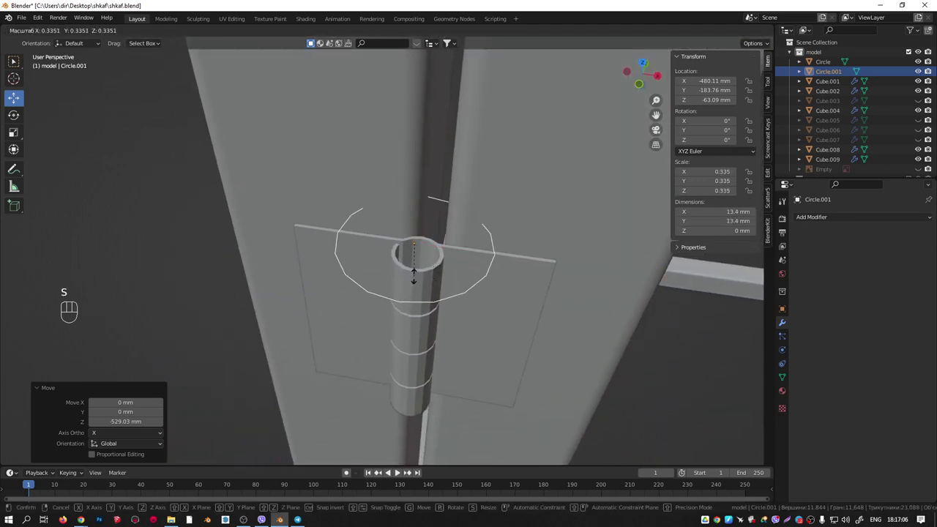
left_click(416, 260)
Try to centre the circle in the barrel along Y and shrink it to the inner wall, and delete that circle.
key("KP_7")
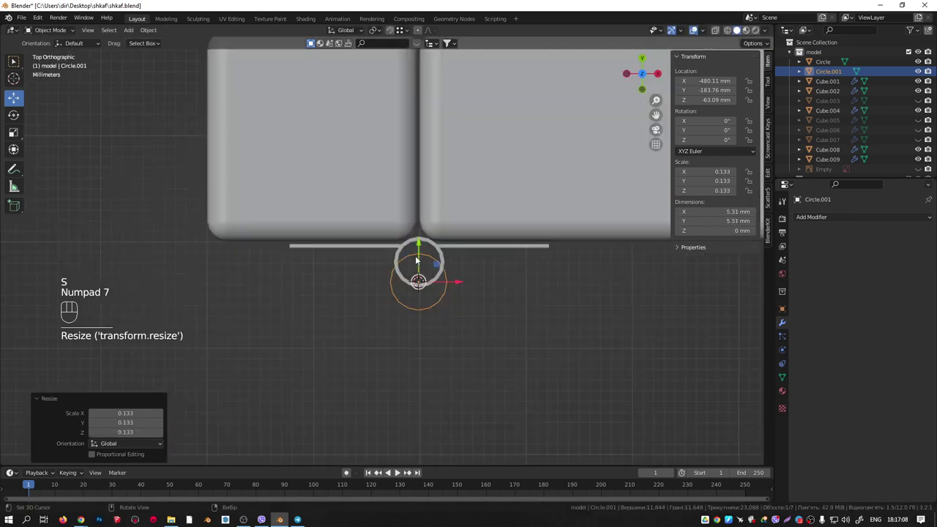
scroll(418, 271, "up", 2)
left_click_drag(418, 268, 422, 229)
scroll(444, 274, "up", 3)
key("s")
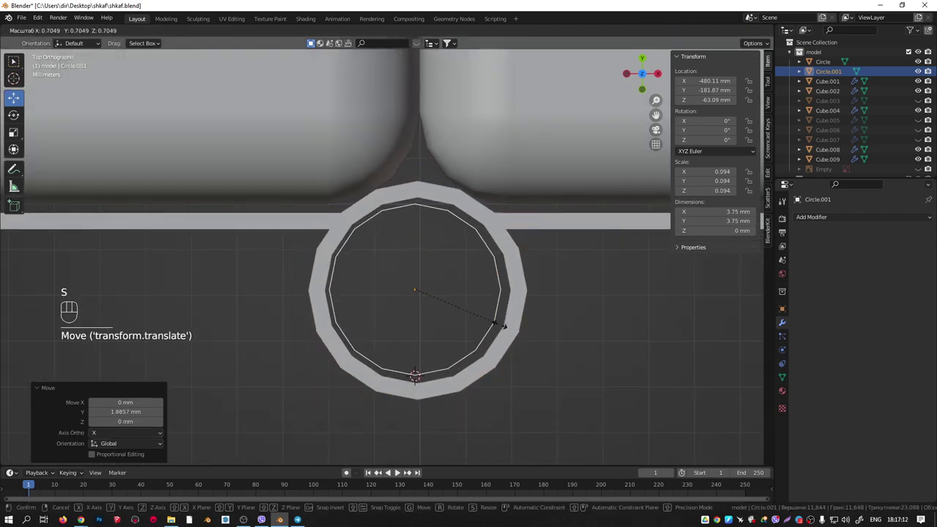
left_click(500, 327)
key("Delete")
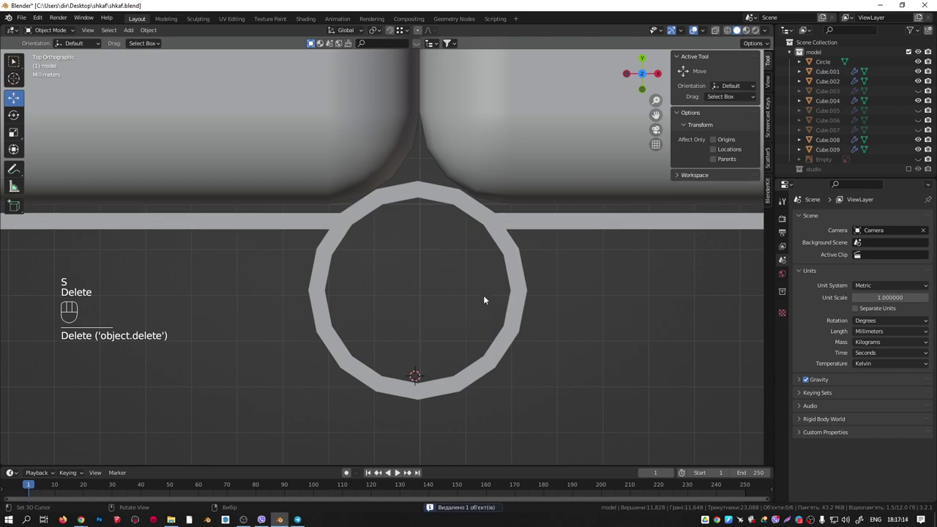
Select the hinge object and snap the 3D cursor to its origin at the barrel's centre.
key("Tab")
left_click(508, 282)
key("Tab")
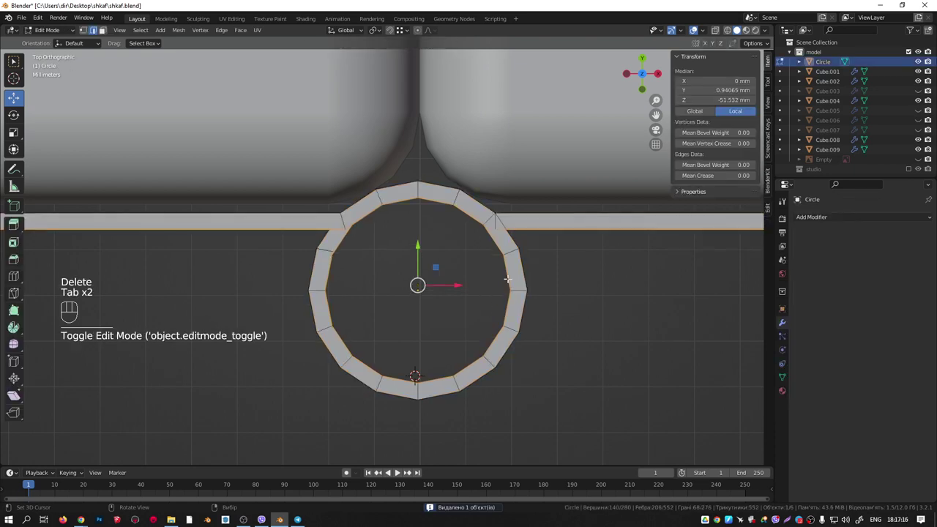
key("Tab")
key("shift+s")
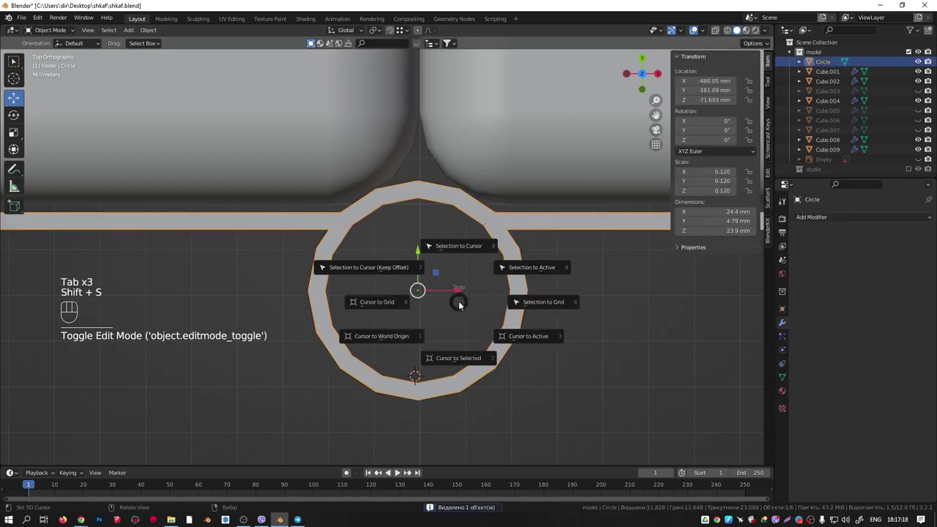
left_click(456, 360)
Add a mesh circle with 24 vertices at the 3D cursor in the barrel's centre.
key("shift+a")
mouse_move(465, 283)
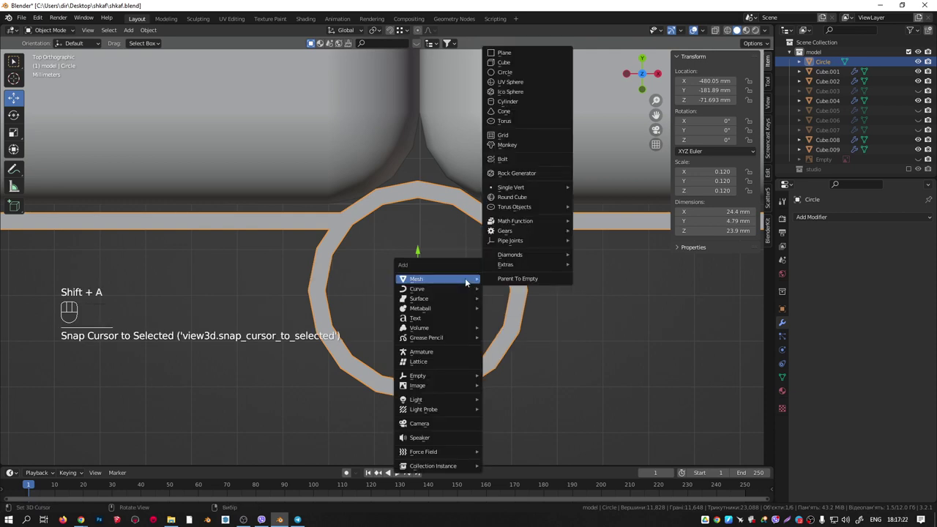
left_click(505, 71)
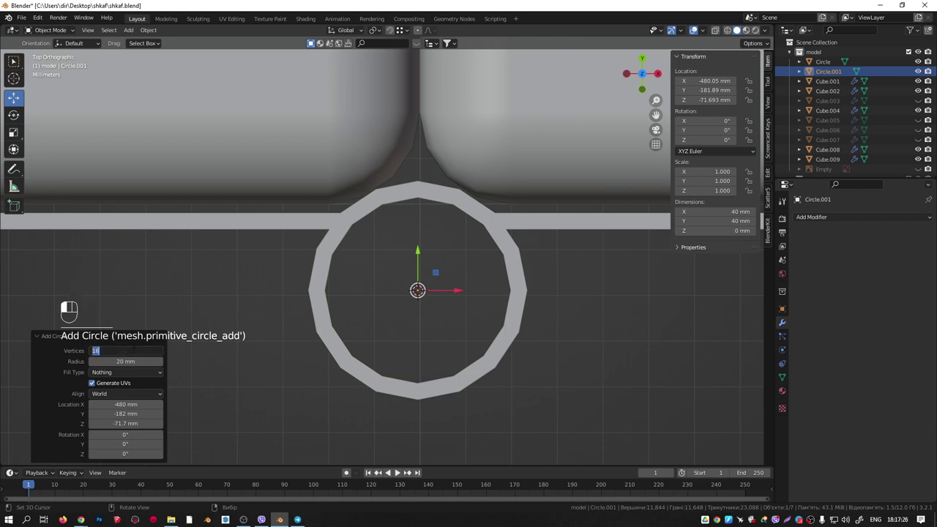
left_click(133, 353)
type("24")
key("Return")
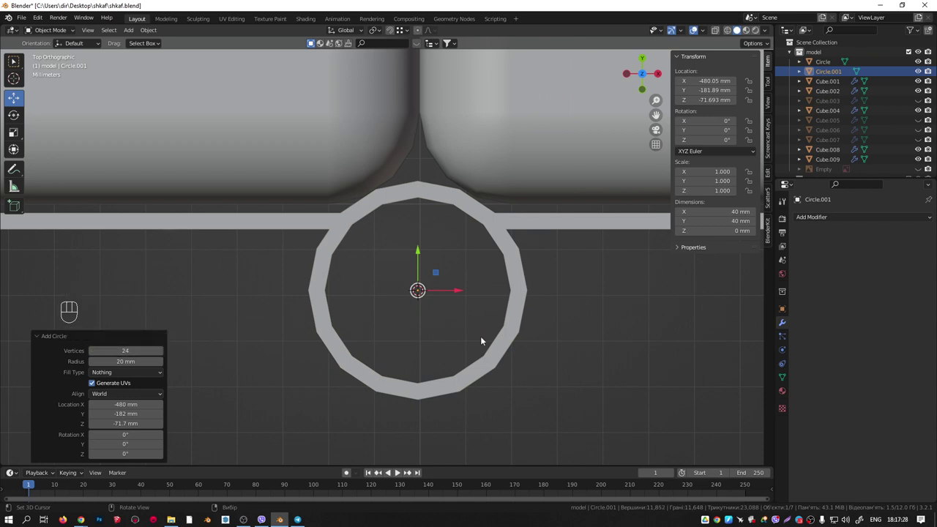
Scale the circle to about 3.52 mm across and raise it about 6.26 mm along Z to the barrel's top opening.
key("s")
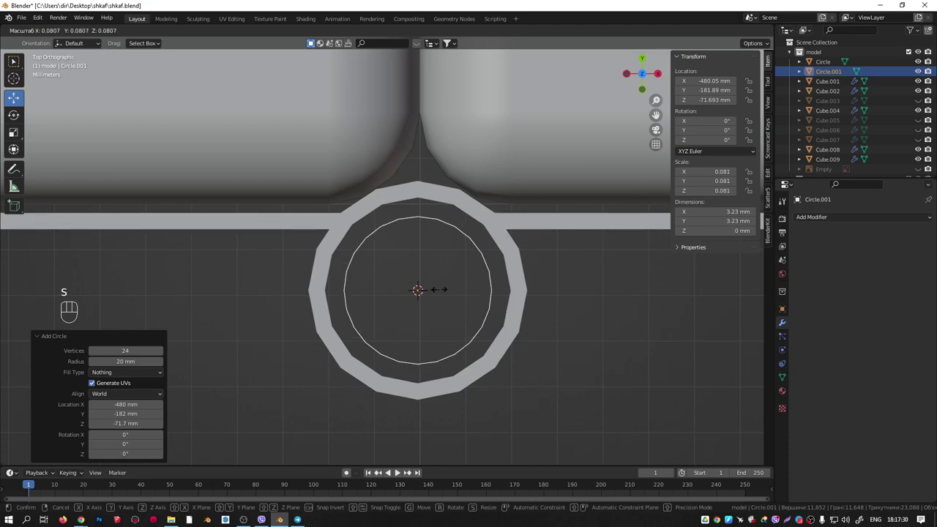
left_click(428, 311)
middle_click_drag(429, 312, 408, 327)
left_click_drag(406, 339, 417, 167)
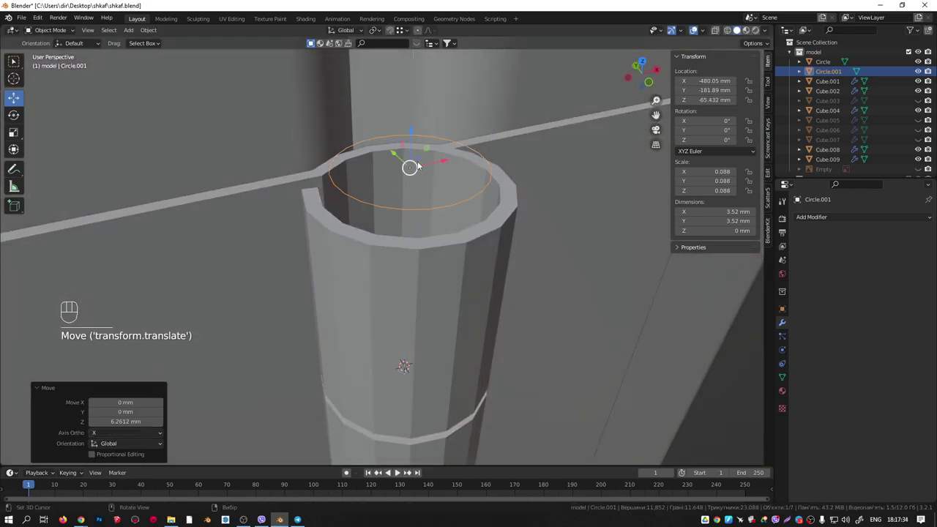
Extrude the circle's vertices outward at a scale of 1.368 to form a flat ring over the barrel rim.
key("Tab")
mouse_move(417, 167)
middle_mouse_down()
mouse_move(414, 189)
mouse_move(407, 162)
middle_mouse_up()
key("1")
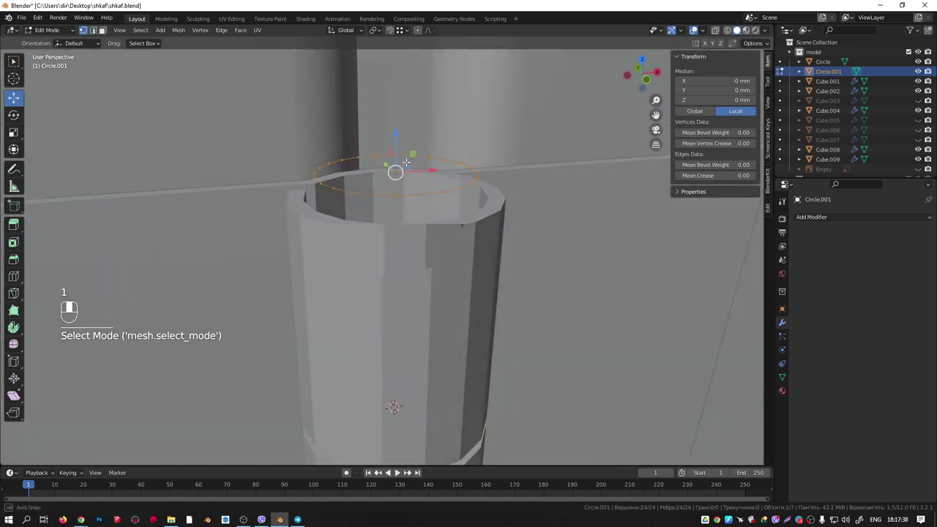
key("e")
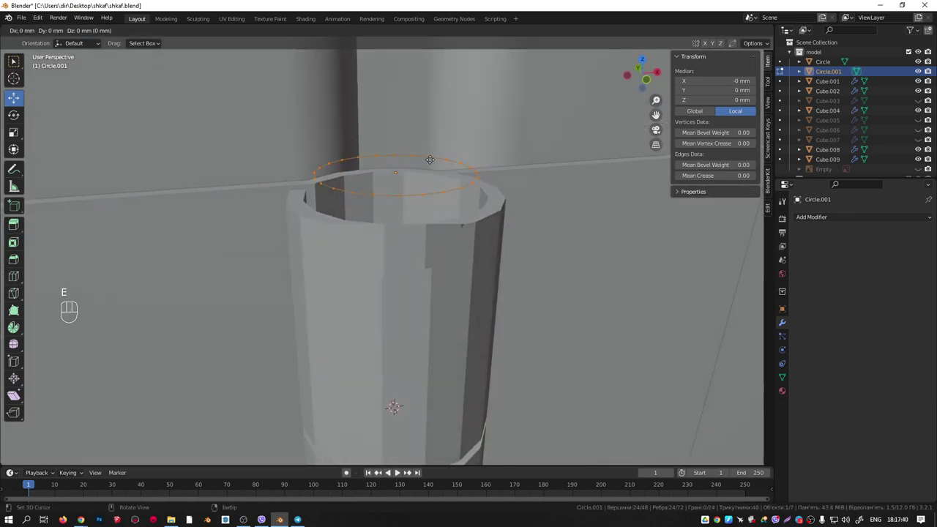
key("s")
left_click(446, 158)
middle_click_drag(446, 157, 425, 212)
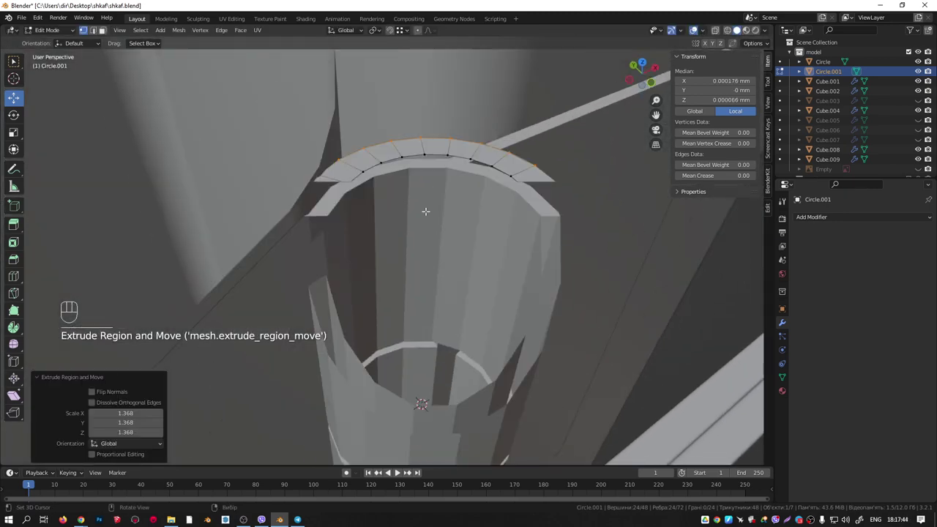
Set the viewport's clip start distance to 1 mm.
left_click(768, 103)
type("1")
key("Return")
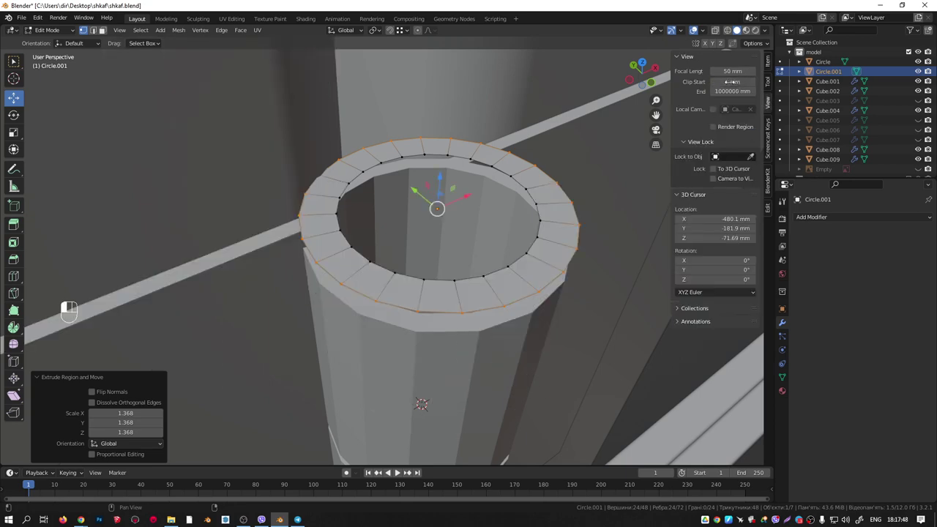
Extrude the ring's outer edge about 0.69 mm up along Z and scale the new edge to 0.762.
middle_click_drag(594, 86, 447, 129)
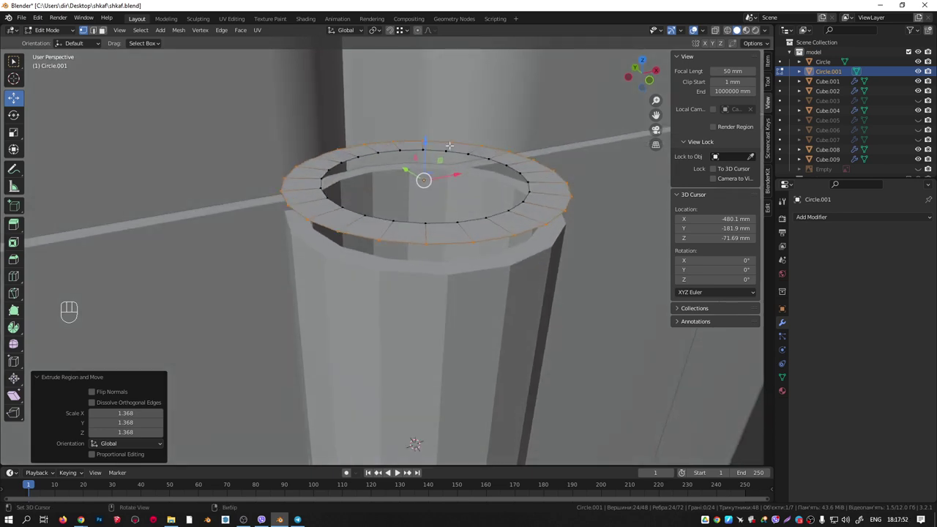
key("e")
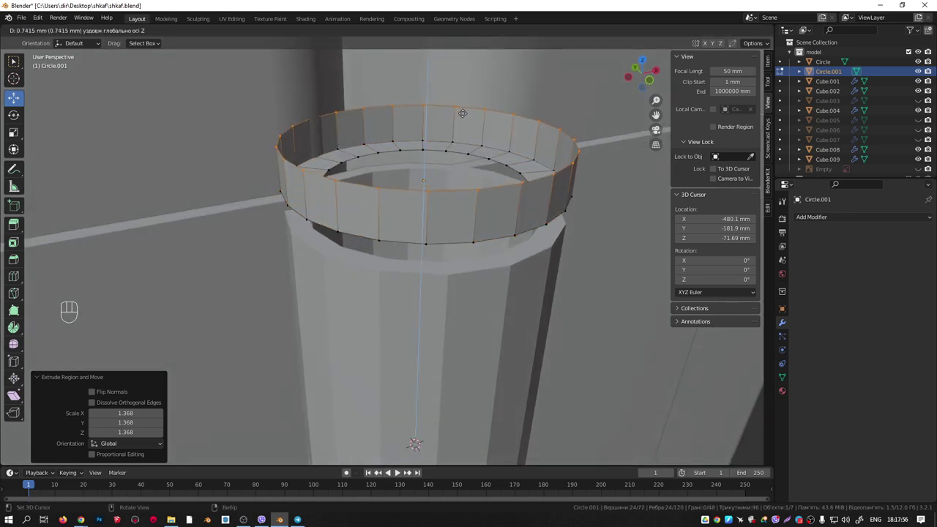
left_click(463, 115)
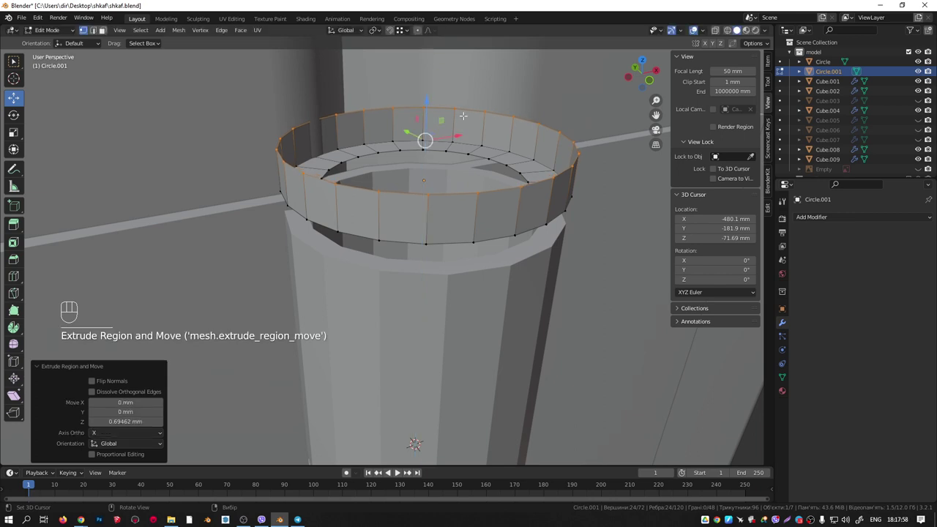
key("s")
left_click(501, 122)
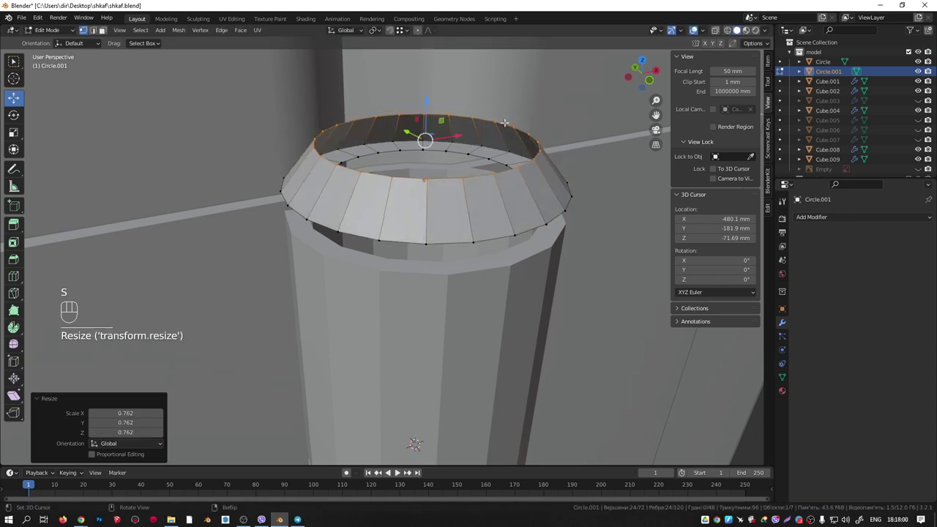
Extrude the cap's upper edge inward at a scale of 0.304 and merge the inner vertices at center.
key("e")
key("s")
left_click(450, 132)
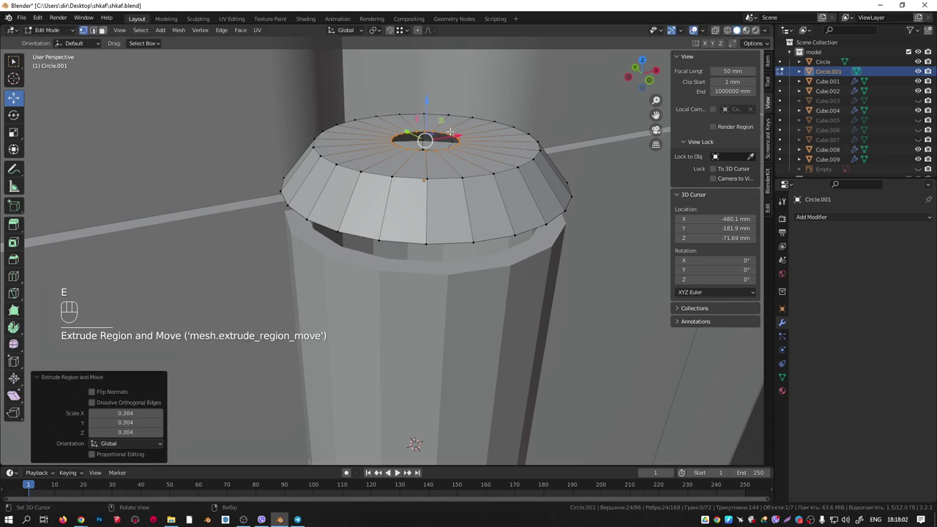
key("m")
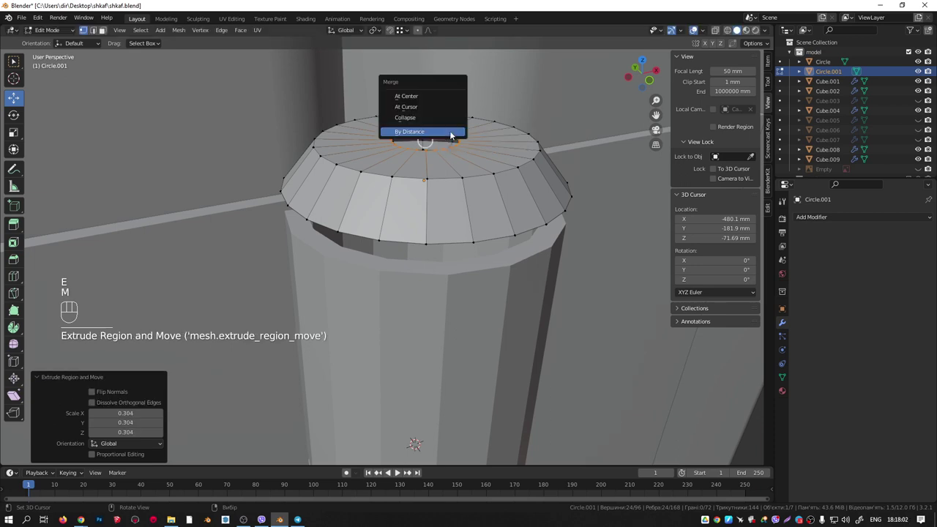
left_click(409, 96)
key("super")
Bevel the edge loop around the cap's flat top by about 6.4 mm with 4 segments.
left_click(421, 177, "alt")
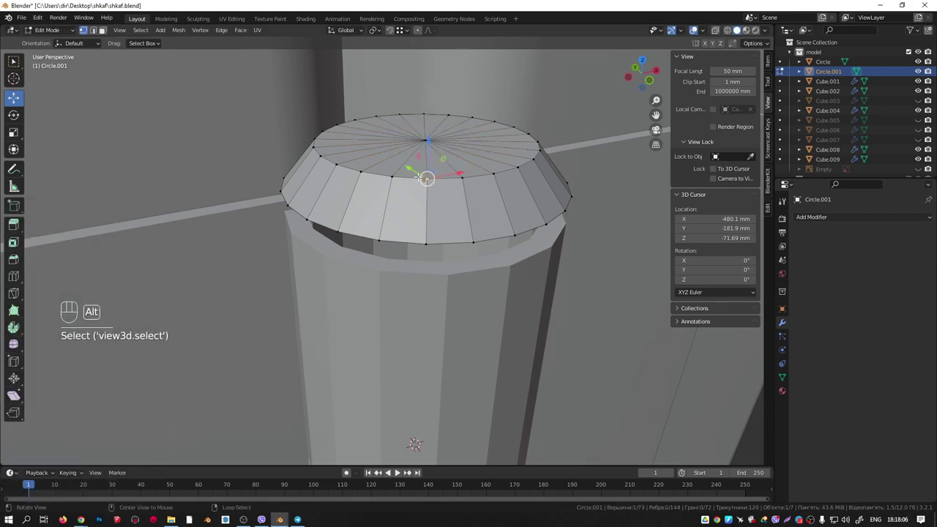
key("2")
left_click(419, 177, "alt")
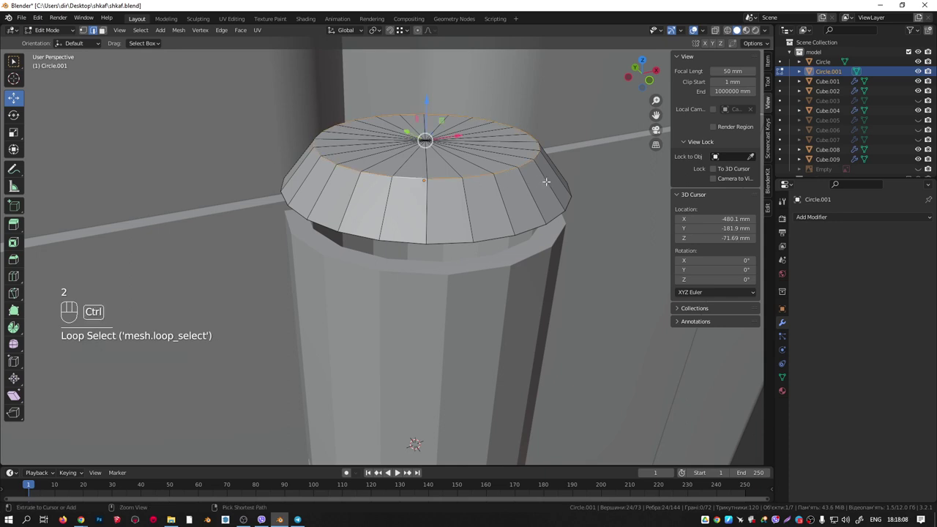
key("ctrl+b")
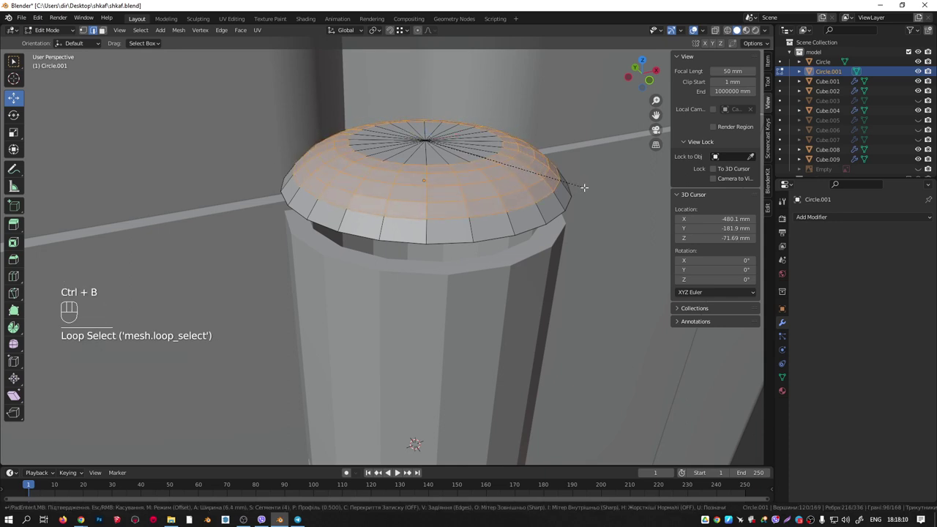
left_click(584, 188)
Bevel the cap's lower outer edge loop by 1.76 mm with 4 segments.
left_click(556, 230, "alt")
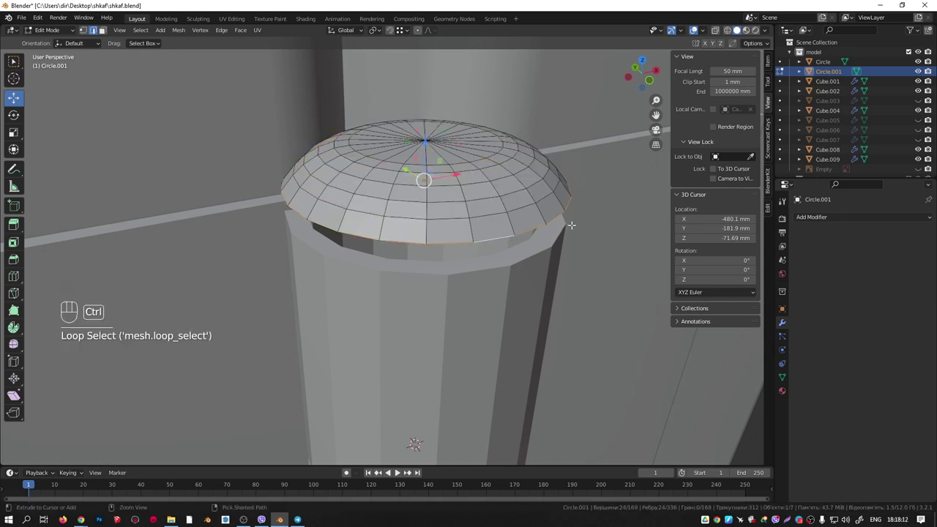
key("ctrl+v")
key("ctrl+b")
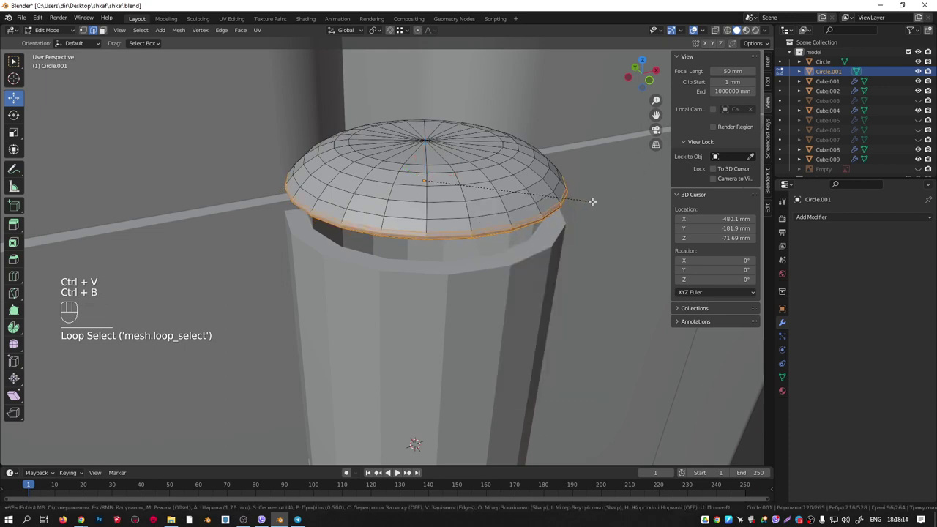
left_click(592, 201)
Isolate the domed cap, duplicate its whole mesh about 2.63 mm down along Z, and mirror the copy along Z.
middle_click_drag(571, 220, 476, 178)
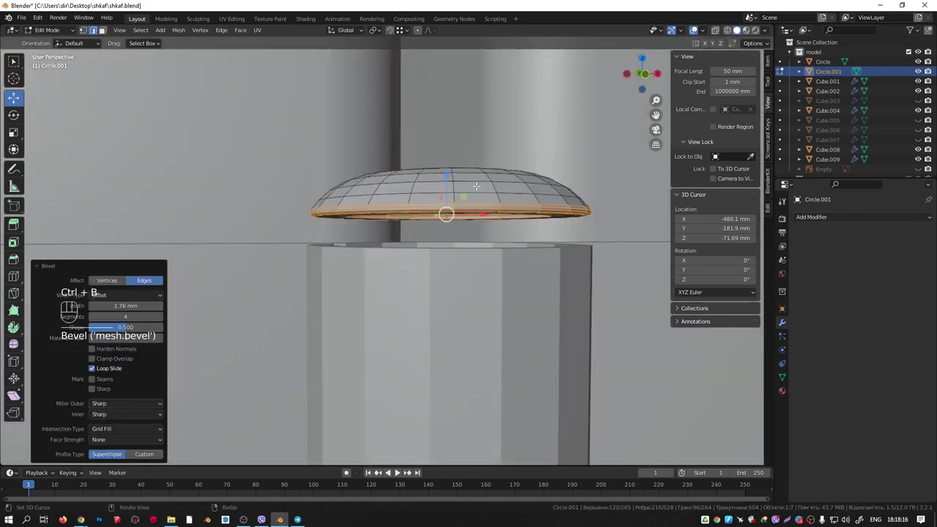
key("KP_Divide")
key("KP_1")
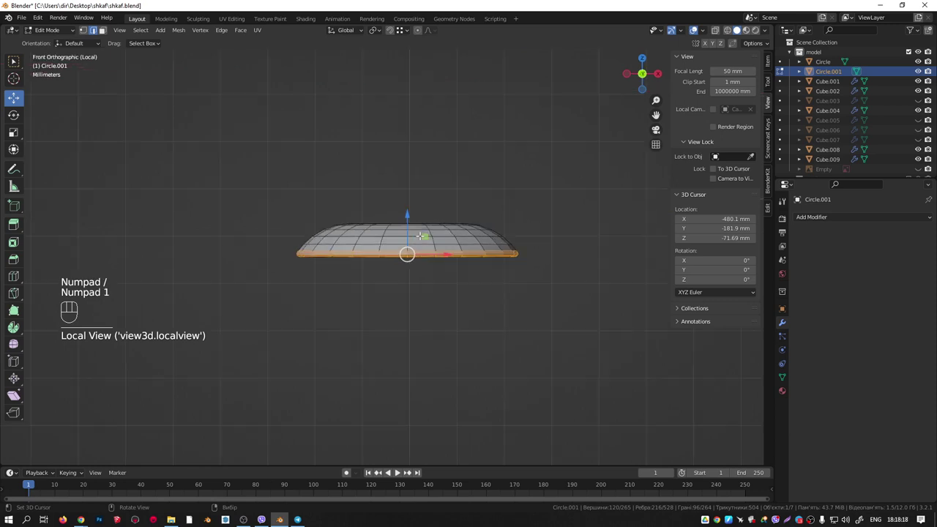
middle_click_drag(432, 250, 438, 189, "shift")
key("a")
key("a")
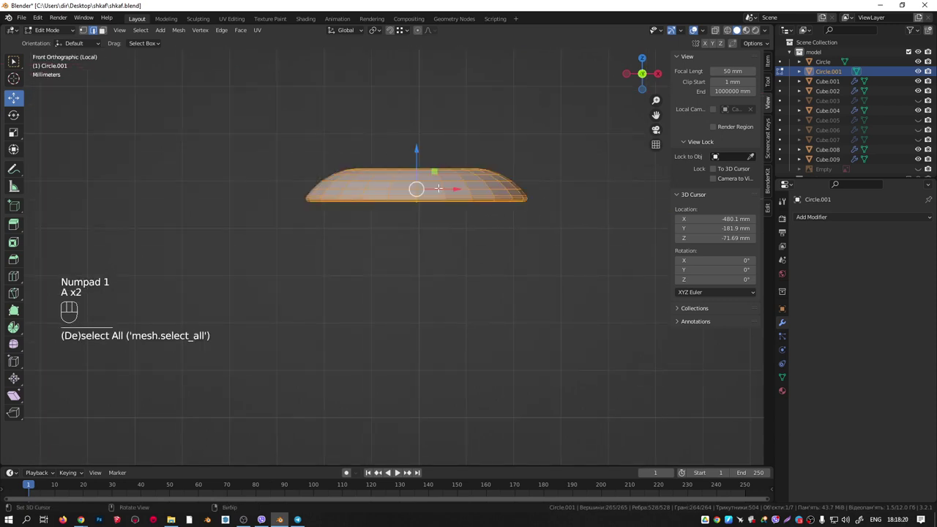
key("shift+d")
key("z")
left_click(414, 314)
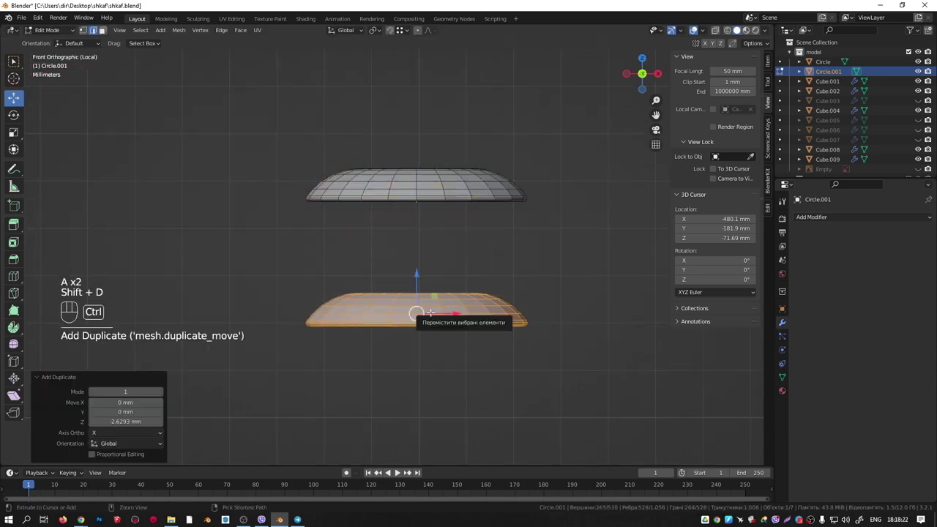
key("ctrl+m")
key("z")
left_click(431, 313)
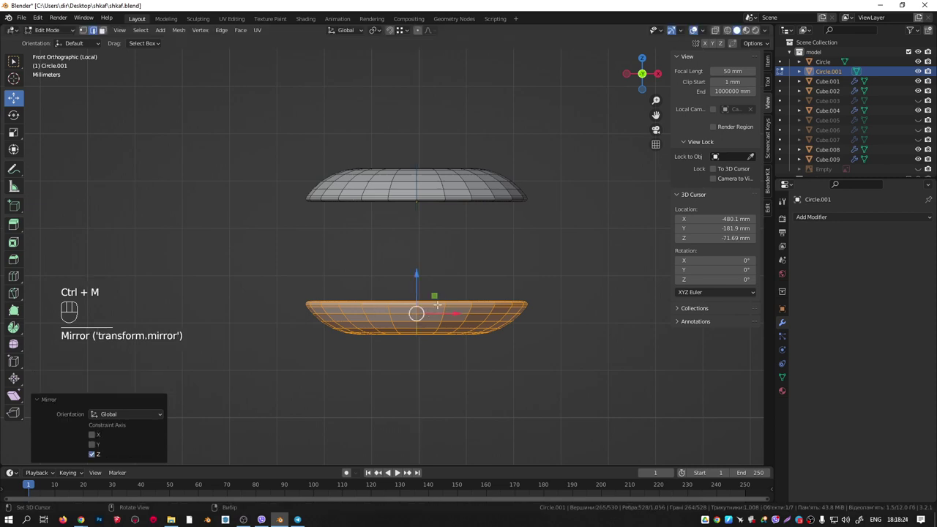
Bridge the inner edge loops of the upper and lower caps to form the pin's shaft.
middle_click_drag(370, 241, 370, 267)
scroll(369, 267, "up", 2)
left_click(356, 306, "alt")
middle_click_drag(356, 305, 356, 272)
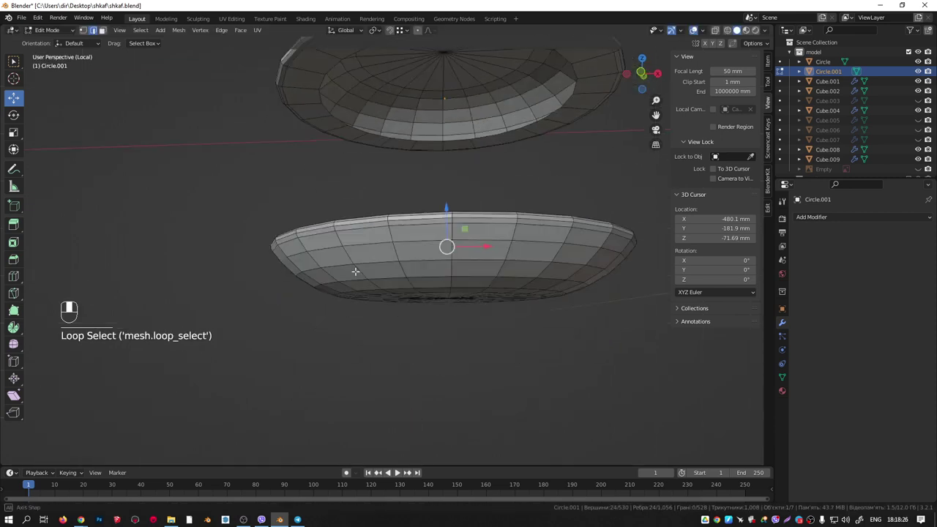
left_click(337, 120, "alt+shift")
key("ctrl+e")
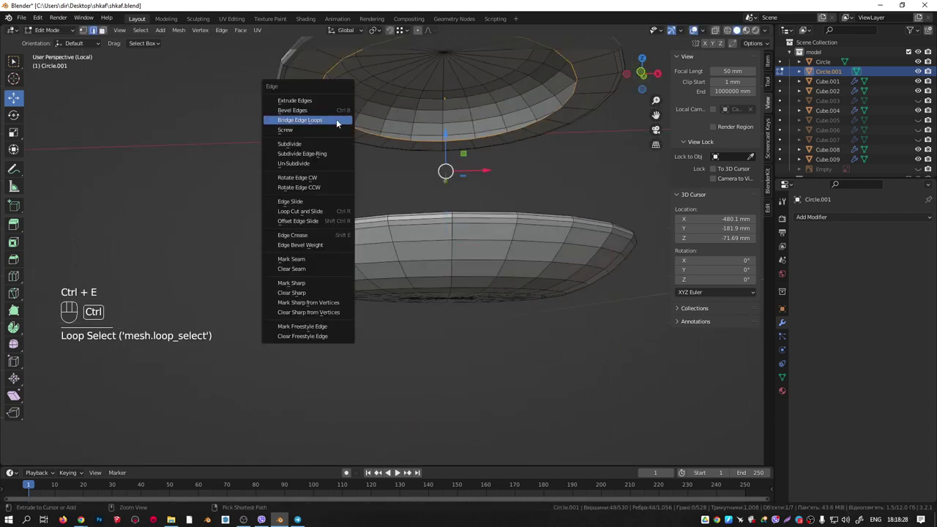
left_click(338, 121)
key("KP_1")
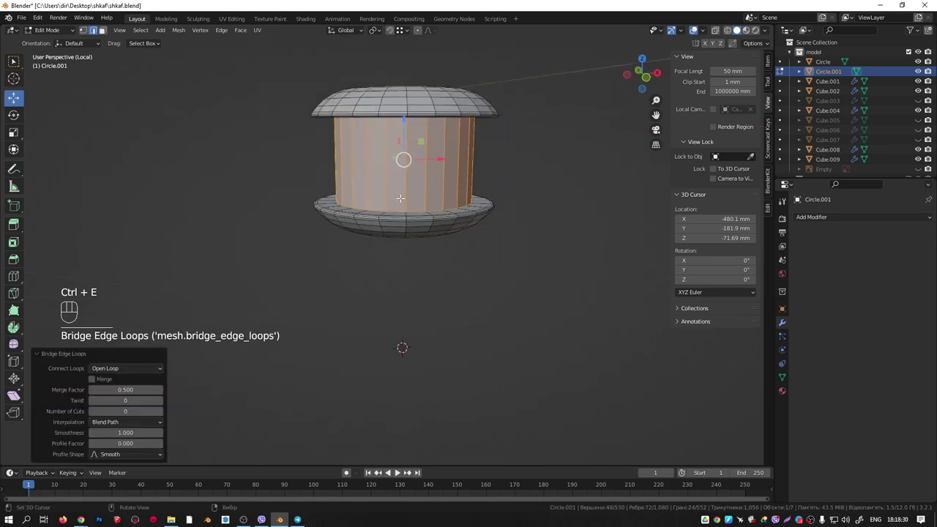
Leave the isolated view and lower the pin about 0.4 mm along Z so its cap sits on the hinge barrel.
key("KP_Divide")
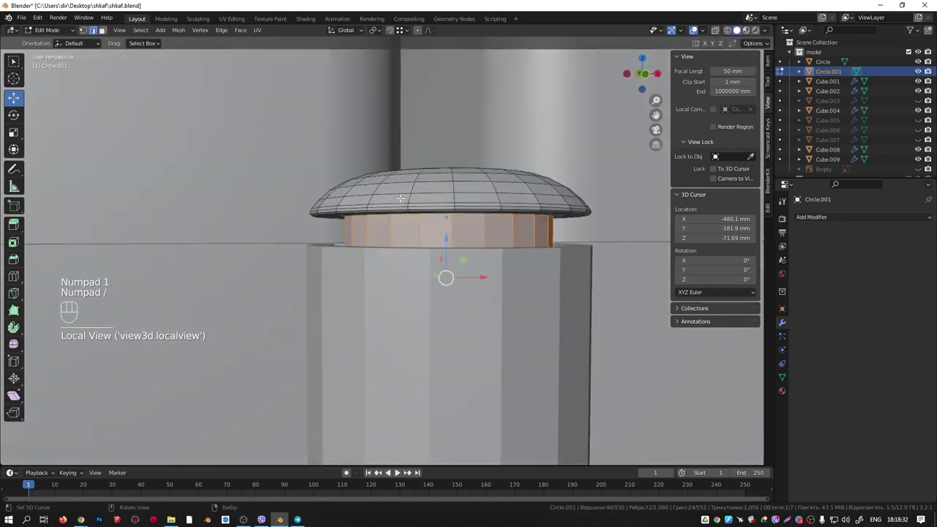
key("KP_1")
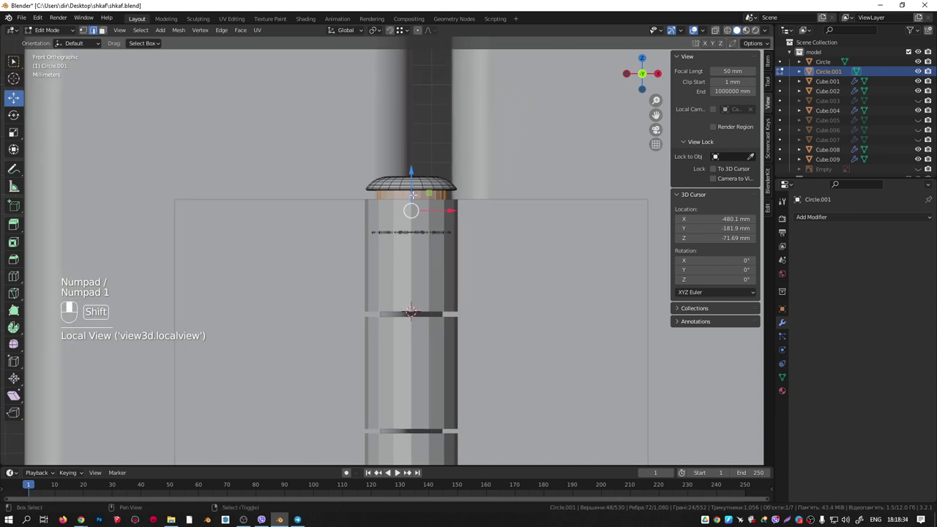
key("Tab")
scroll(412, 167, "up", 4)
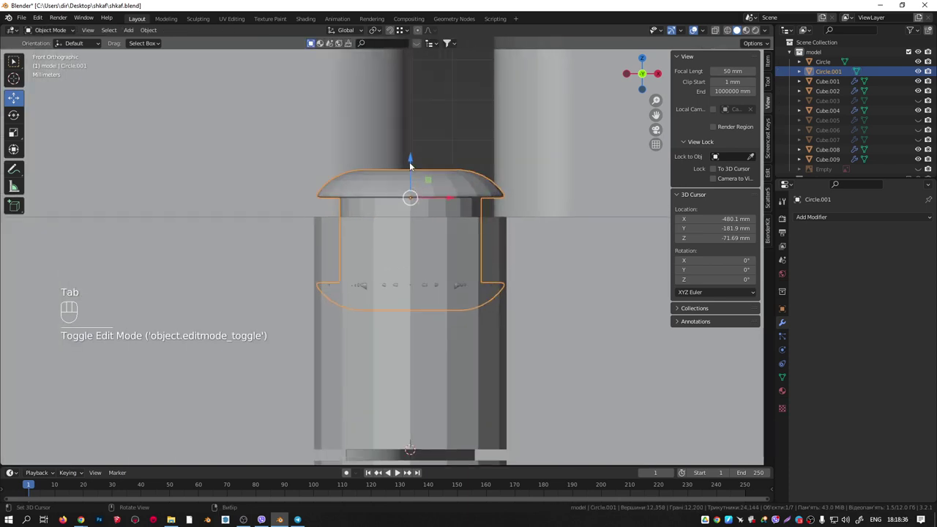
left_click_drag(413, 168, 433, 183)
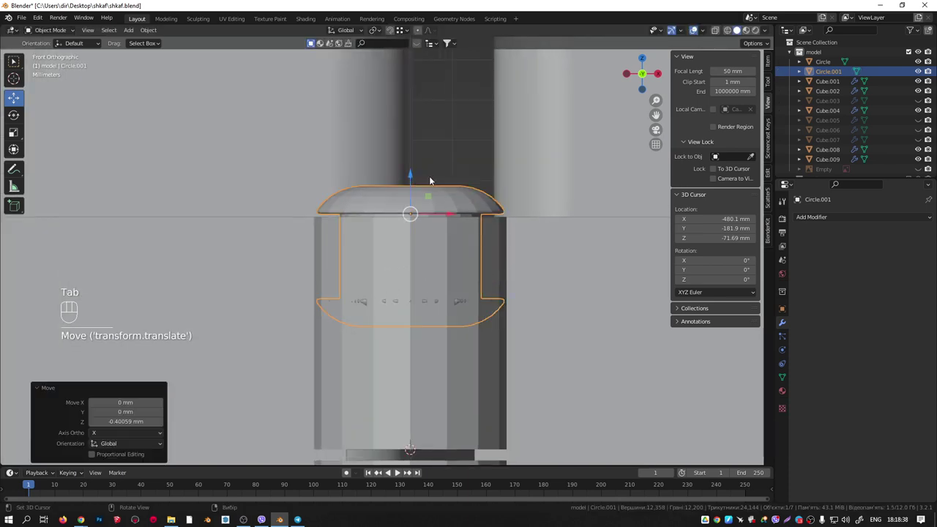
Move the pin's lower cap vertices about 22.07 mm down along Z to the bottom end of the hinge barrel.
key("Tab")
scroll(446, 172, "down", 1)
scroll(456, 164, "down", 4)
key("shift+z")
scroll(438, 219, "up", 4)
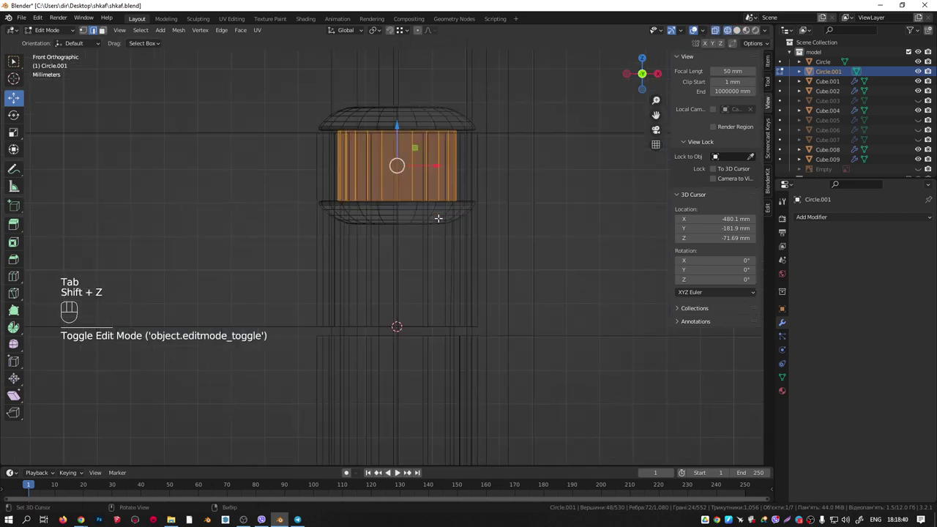
key("1")
left_click_drag(564, 276, 307, 208)
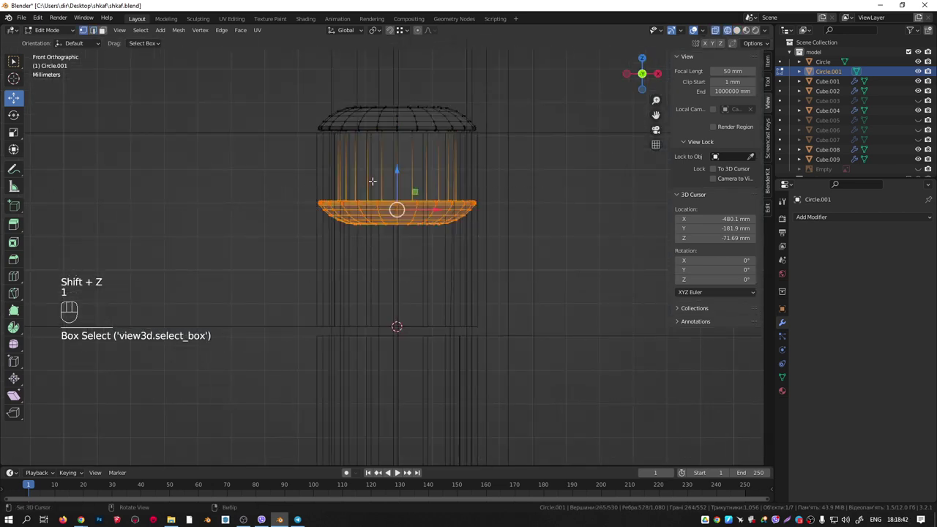
scroll(424, 122, "down", 4)
middle_click_drag(423, 121, 410, 89, "shift")
left_click_drag(403, 58, 386, 356)
scroll(380, 125, "up", 1)
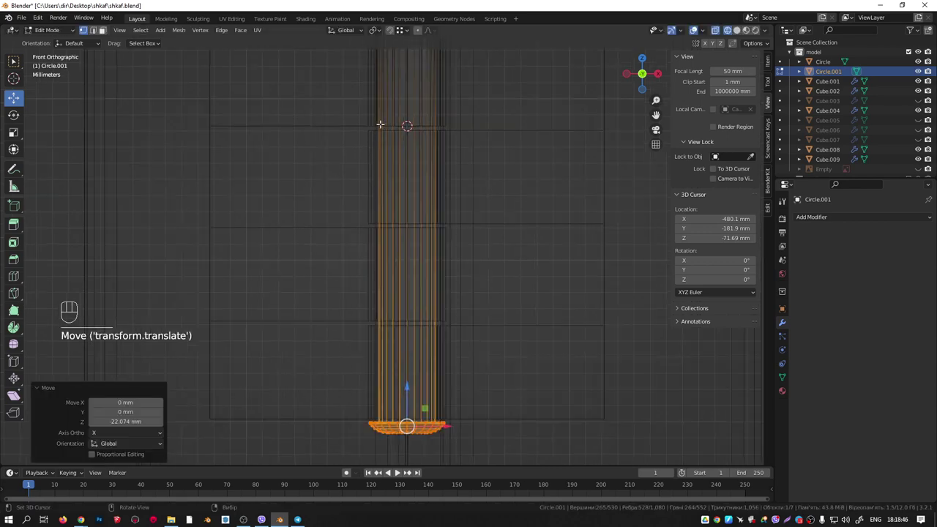
Join the pin with the two-leaf hinge into a single object, keeping the hinge as the active one.
key("Tab")
middle_click_drag(381, 137, 429, 120)
scroll(421, 158, "down", 6)
left_click(384, 138)
left_click(426, 122)
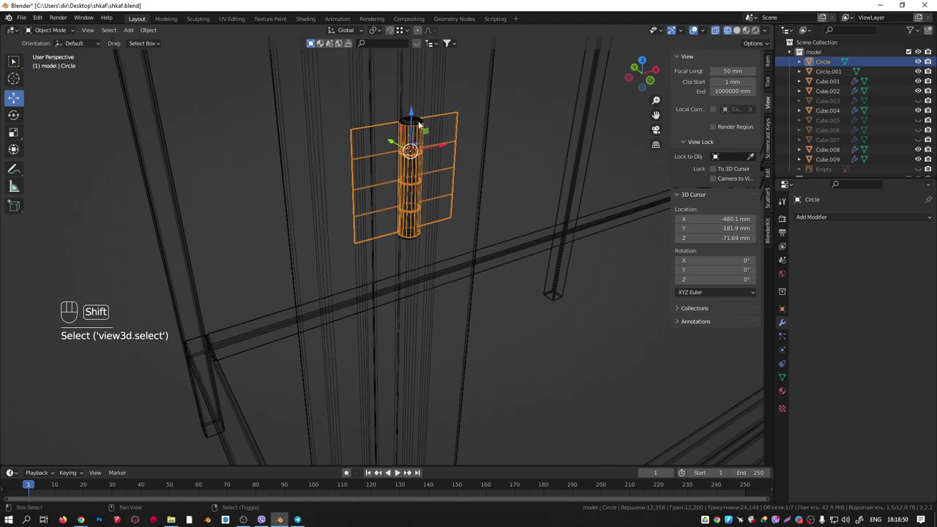
left_click(418, 125, "shift")
left_click(414, 126)
scroll(413, 127, "up", 3)
key("shift+z")
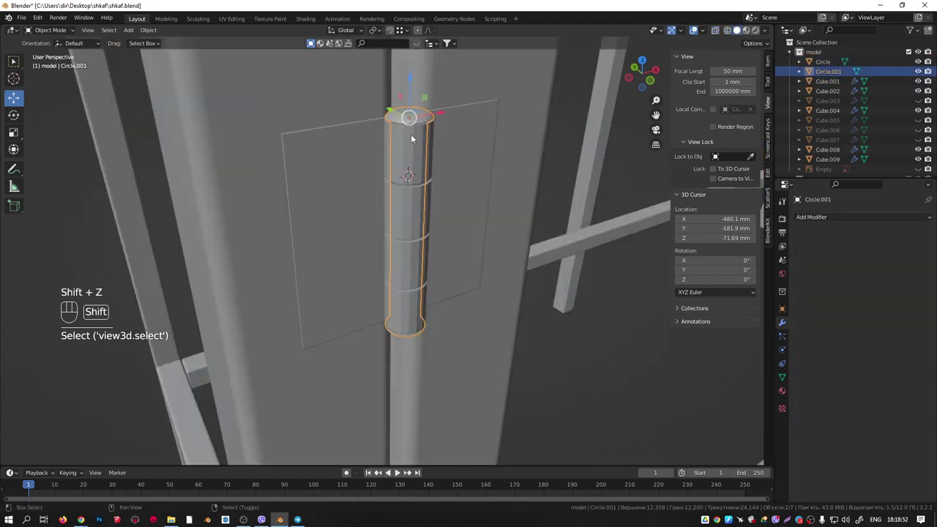
middle_click_drag(413, 127, 439, 143)
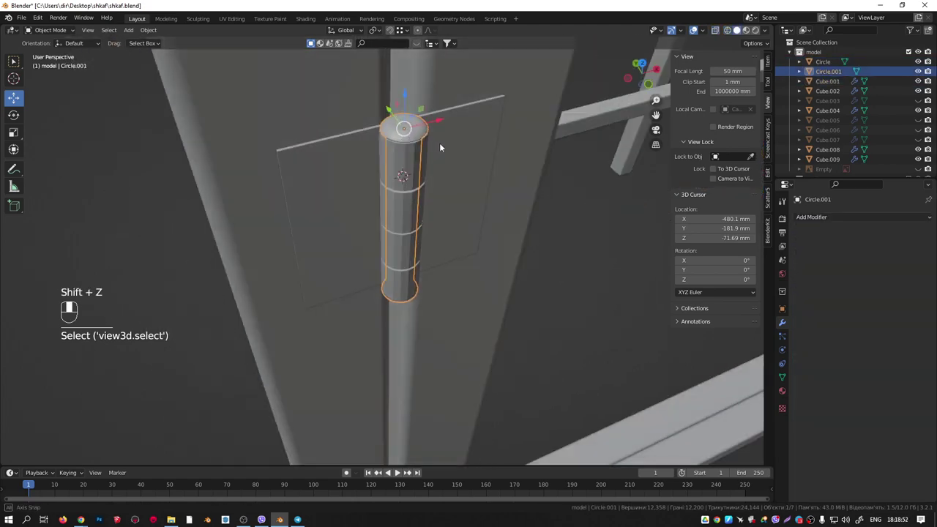
left_click(348, 138, "shift")
key("ctrl+j")
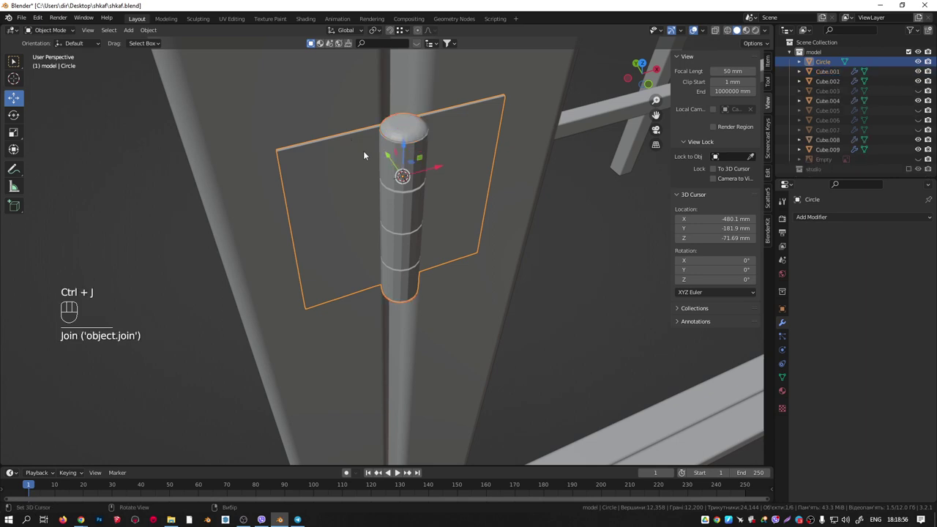
Shade the joined hinge smooth and enable Auto Smooth on it.
middle_click_drag(363, 151, 387, 126)
key("w")
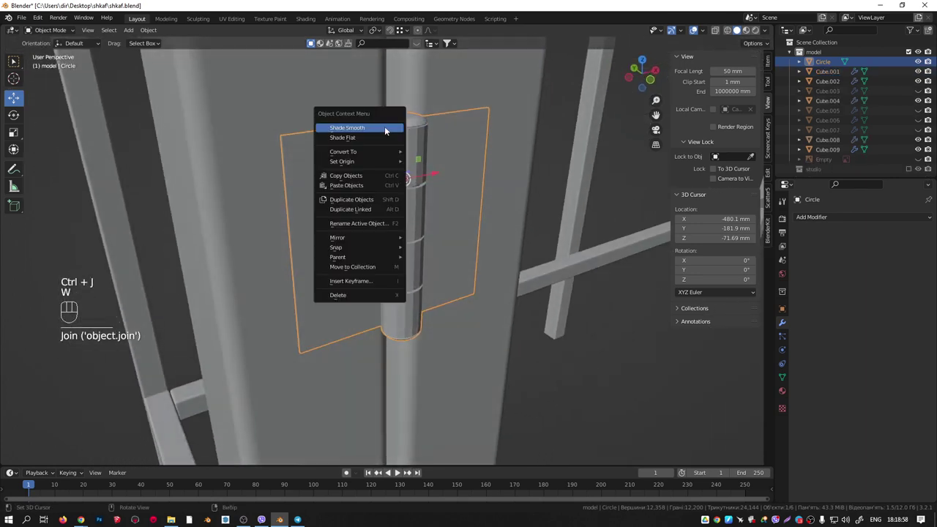
left_click(382, 129)
key("q")
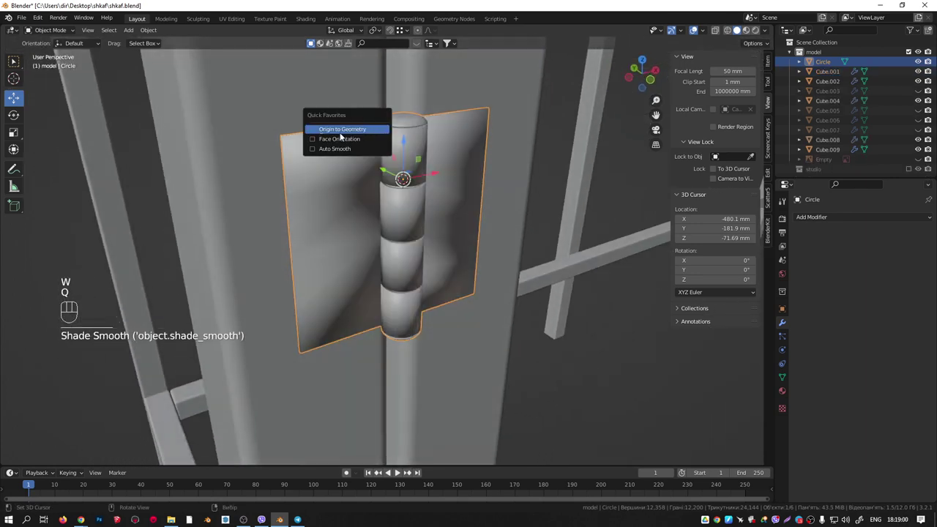
left_click(313, 150)
Unhide all hidden objects, including the brackets and the reference image, in the front view.
middle_click_drag(313, 154, 406, 90)
scroll(403, 88, "down", 5)
key("KP_1")
scroll(410, 154, "down", 3)
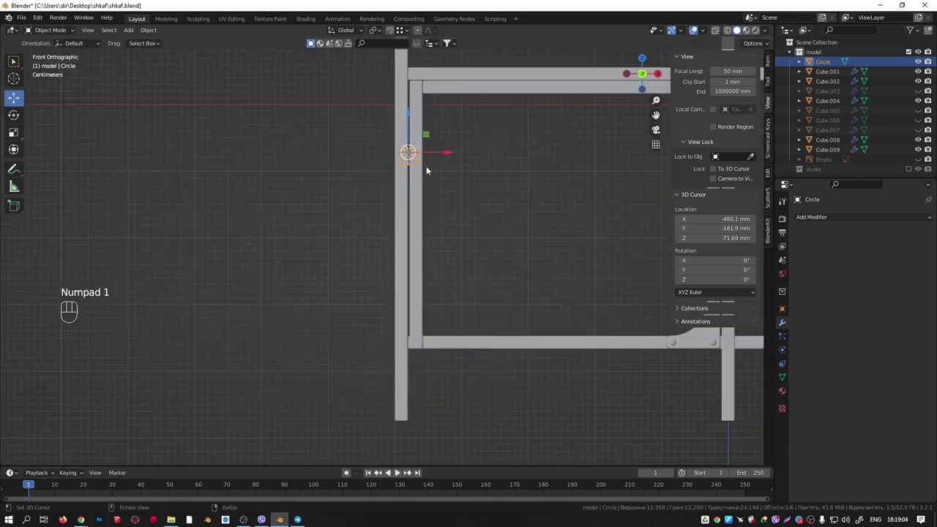
middle_click_drag(426, 166, 403, 261, "shift")
key("alt+h")
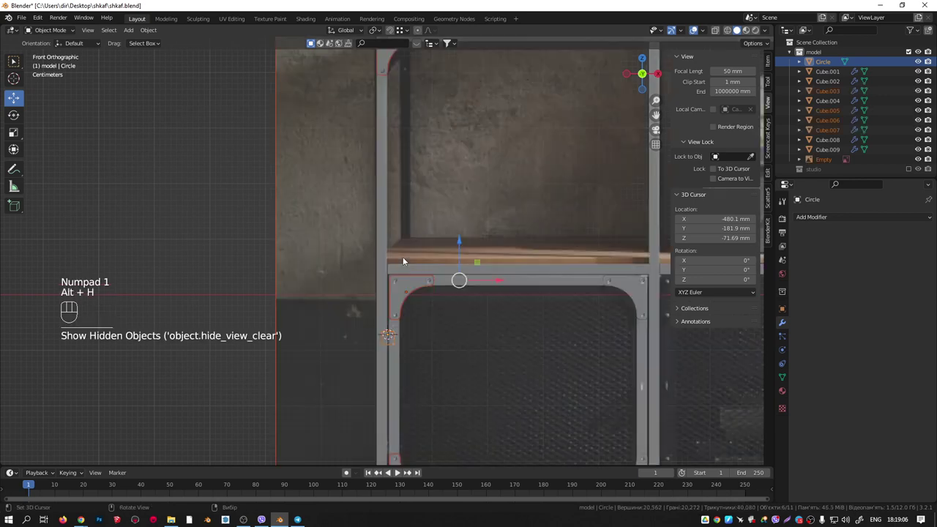
Separate the lower bolt of the corner bracket just above the hinge into its own object.
scroll(403, 262, "up", 5)
middle_click_drag(368, 335, 459, 161, "shift")
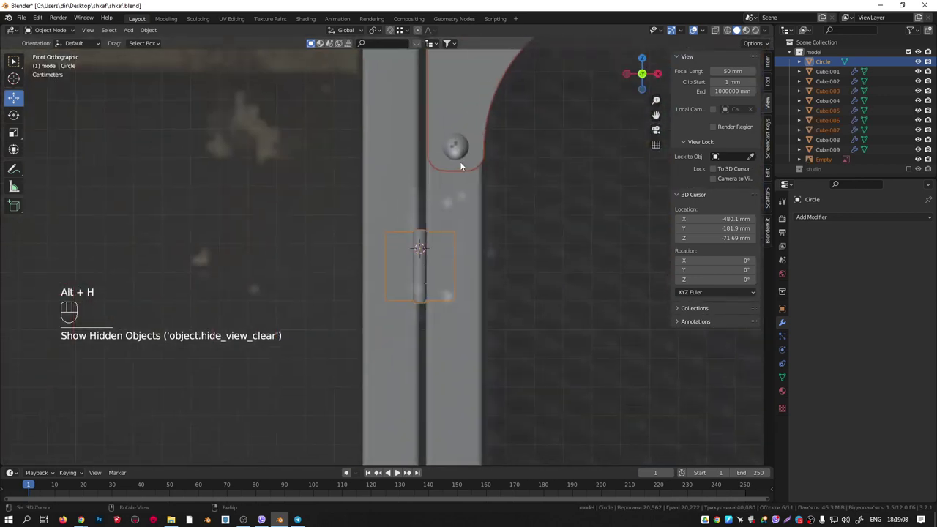
left_click(457, 147)
scroll(456, 142, "down", 5)
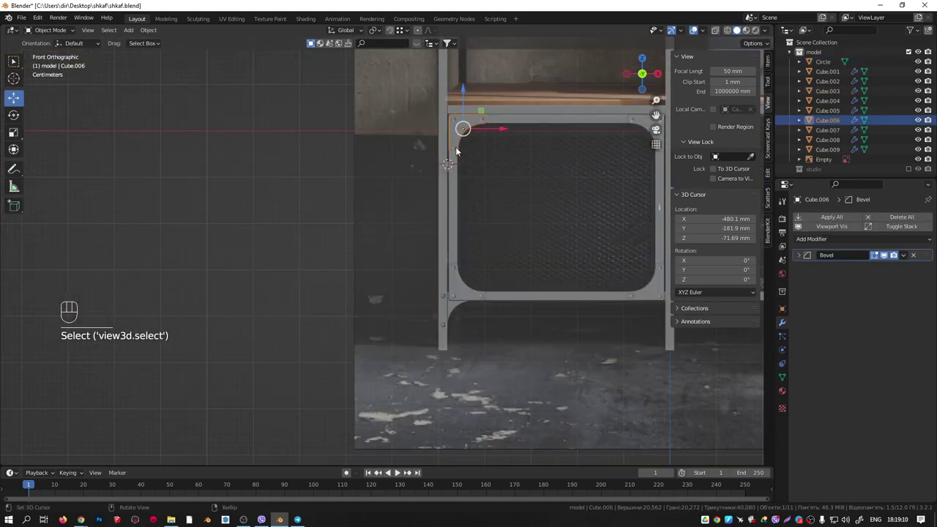
scroll(461, 124, "up", 3)
key("Tab")
left_click(448, 200)
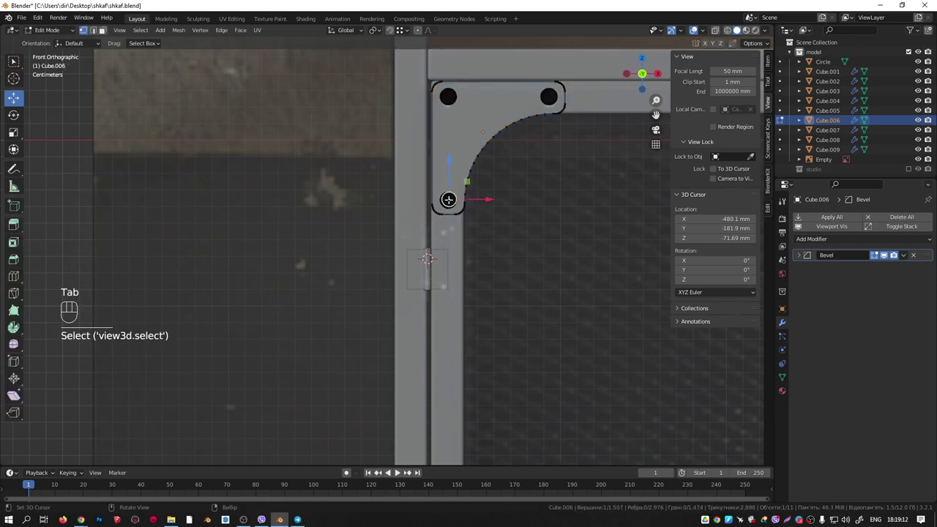
scroll(448, 200, "up", 3)
key("l")
key("p")
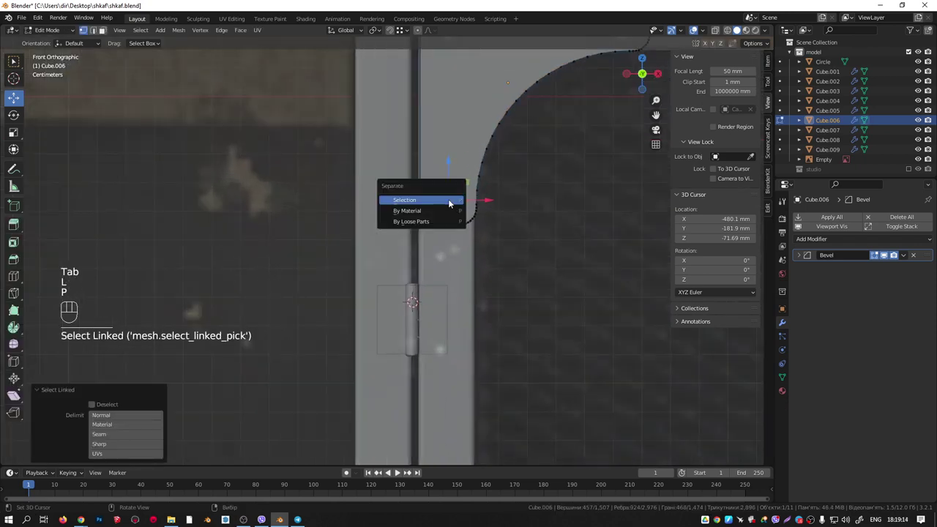
left_click(413, 201)
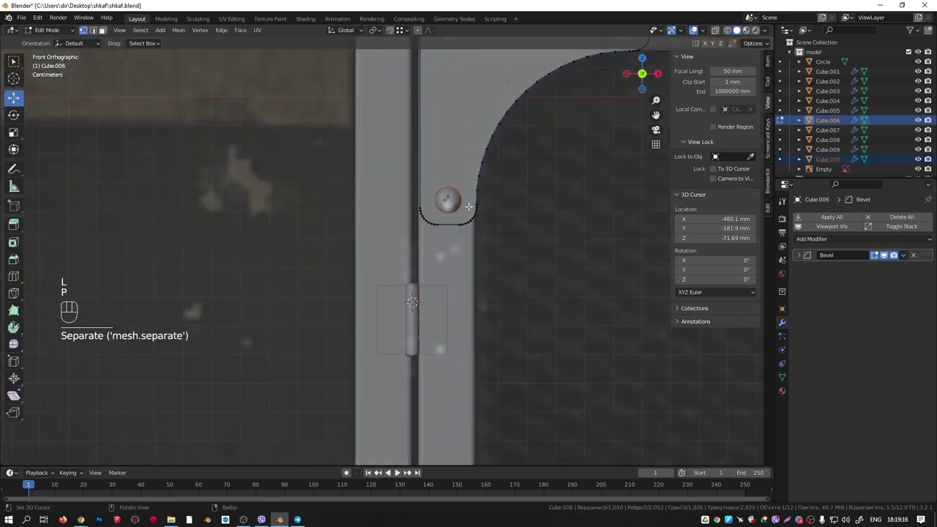
Move the separated bolt about -20.25 mm in X and -33.87 mm in Z onto the hinge leaf, and set its origin to geometry.
key("Tab")
left_click(451, 195)
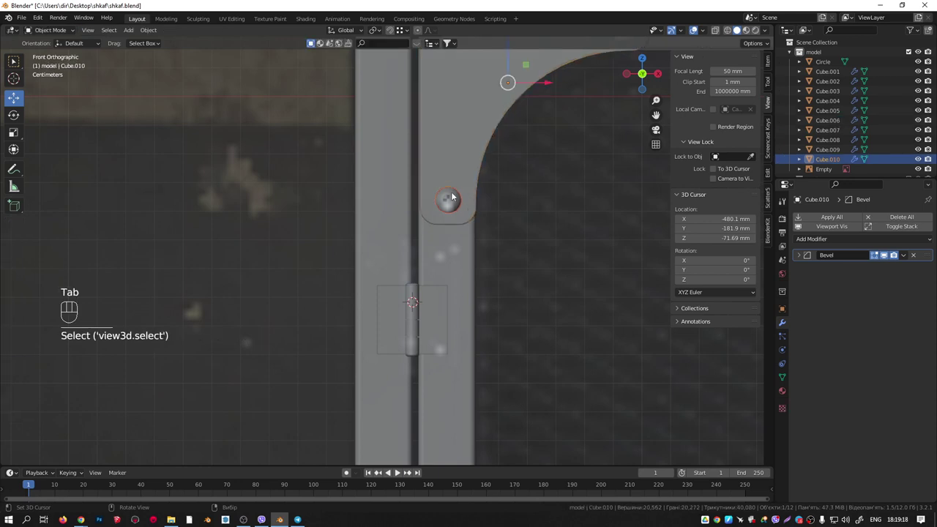
key("g")
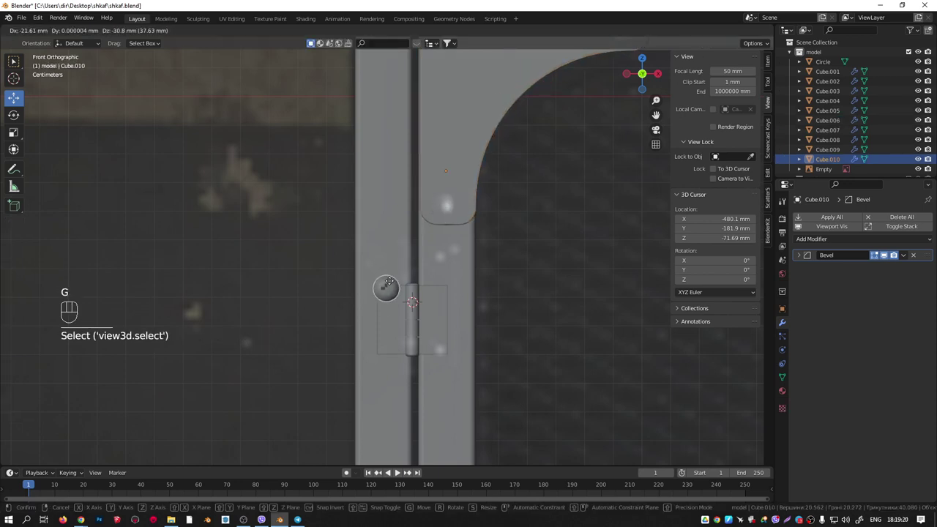
left_click(393, 296)
scroll(393, 296, "up", 4)
key("w")
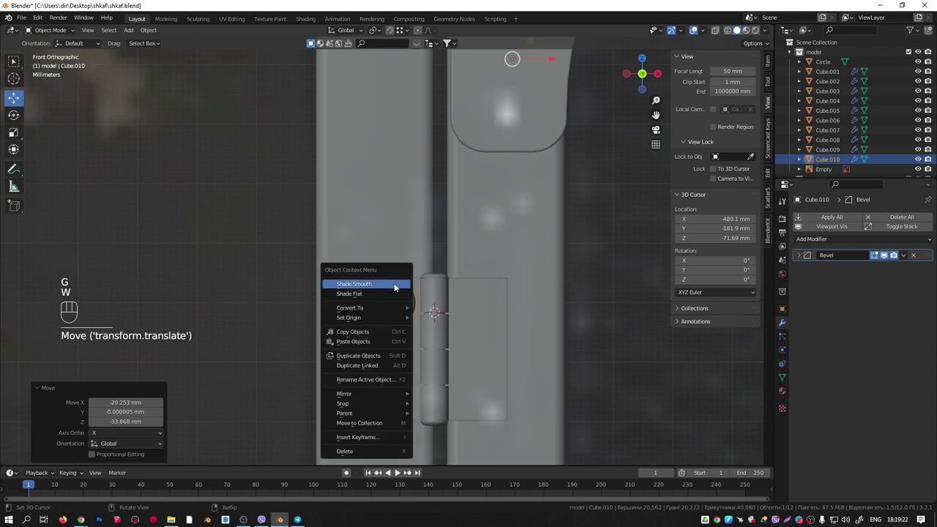
key("q")
left_click(337, 240)
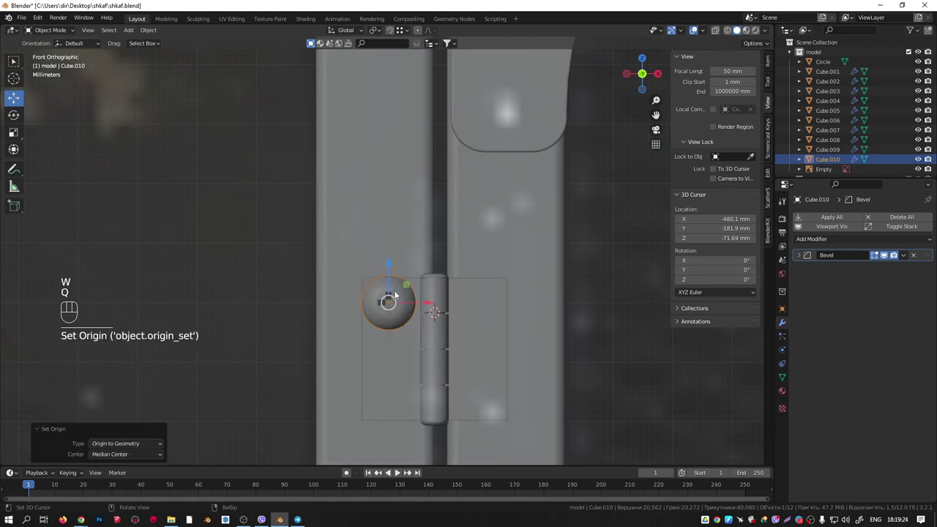
Scale the bolt to 0.528 and nudge it slightly along X on the hinge leaf.
key("s")
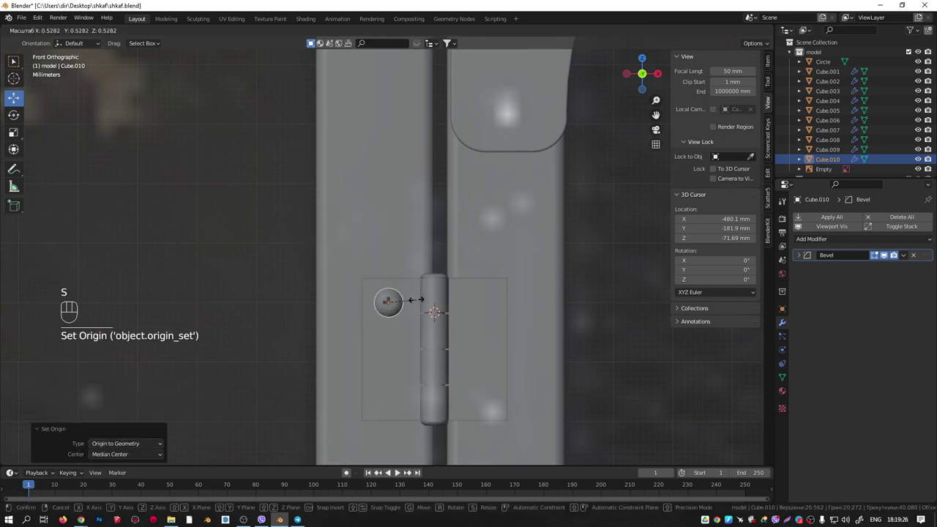
left_click(416, 300)
left_click_drag(405, 303, 404, 304)
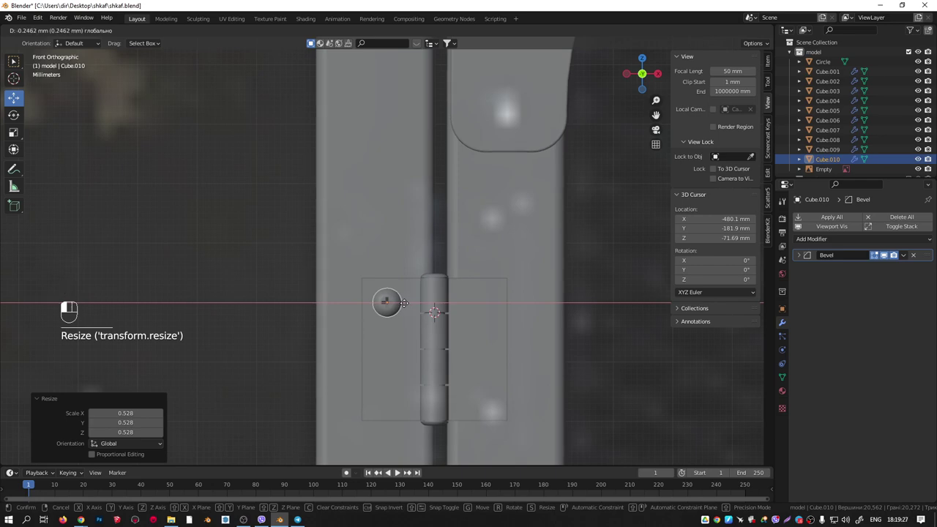
left_click(406, 303)
Move the bolt about 2.21 mm along Y to seat it against the hinge leaf.
mouse_move(406, 303)
middle_mouse_down()
mouse_move(491, 319)
mouse_move(390, 309)
middle_mouse_up()
left_click_drag(389, 308, 364, 302)
middle_click_drag(364, 301, 413, 263)
key("KP_1")
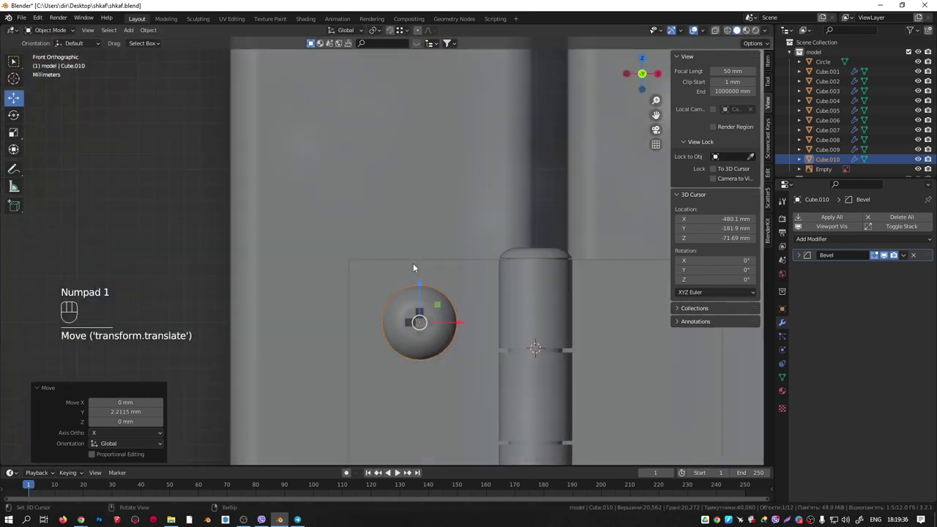
Duplicate the small bolt straight down along Z to the lower end of the same hinge leaf.
key("KP_3")
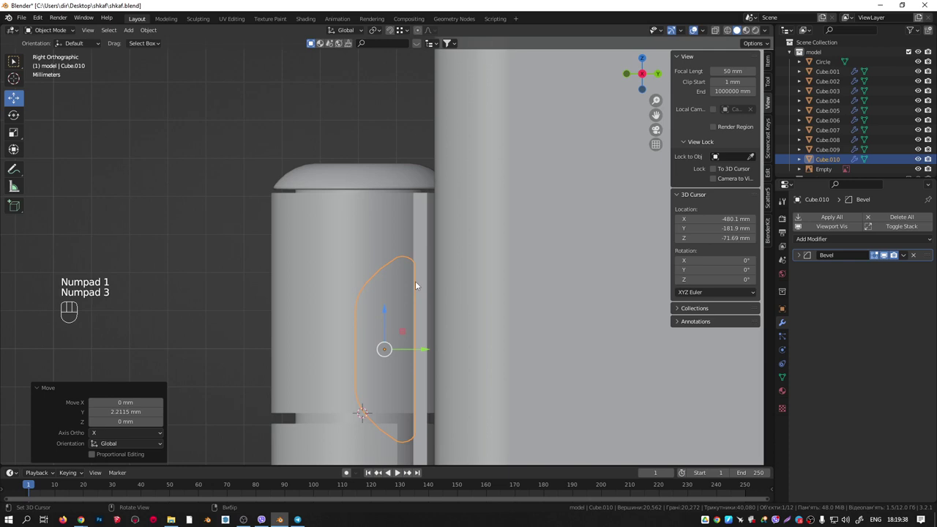
key("shift+z")
key("shift+z")
middle_click_drag(415, 281, 463, 272)
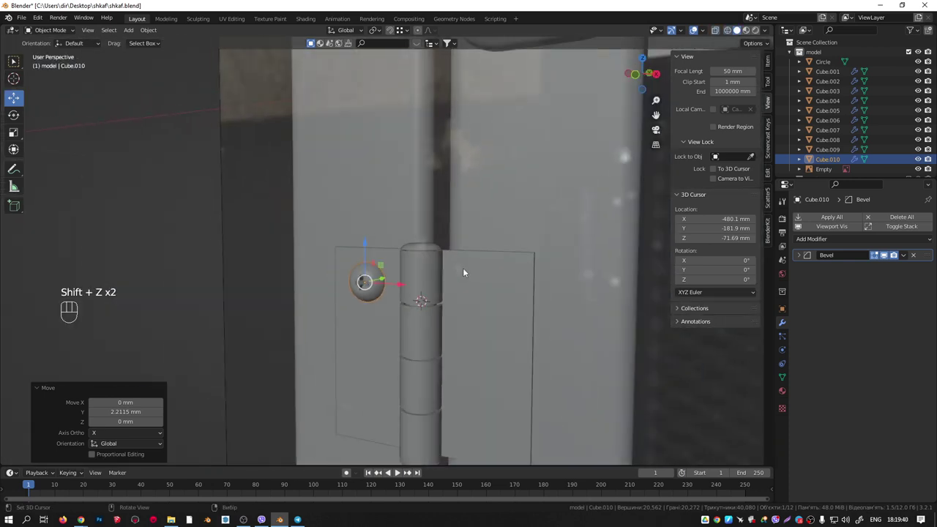
key("KP_1")
key("shift+d")
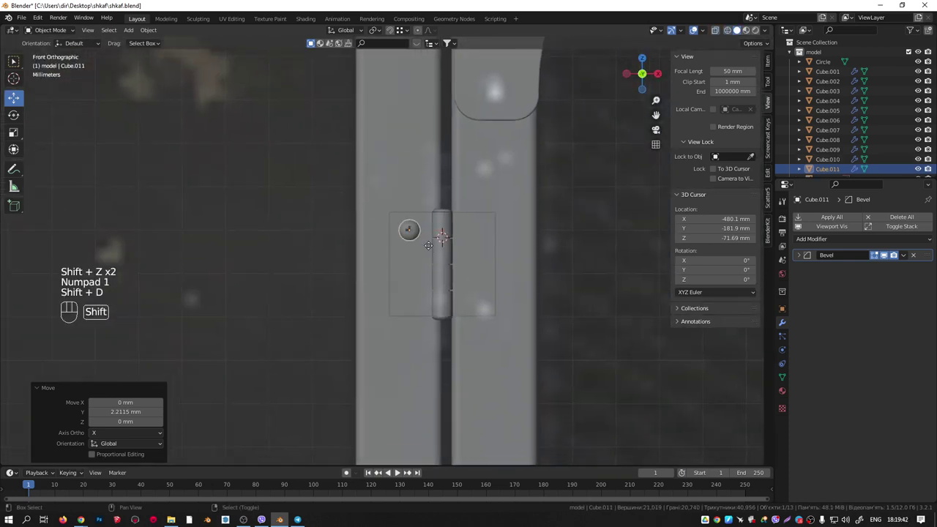
key("z")
left_click(426, 313)
Duplicate both bolts of the hinge leaf about 16 mm along X onto the opposite leaf.
left_click(411, 233, "shift")
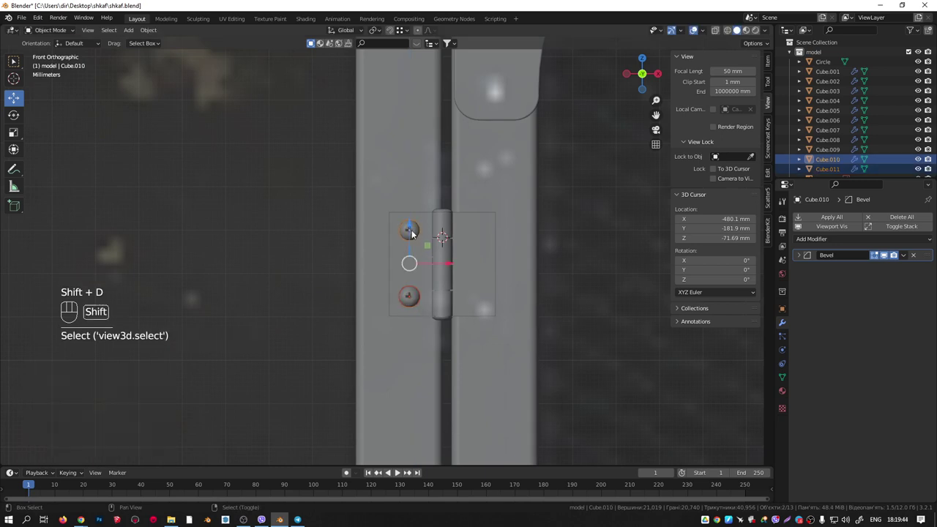
key("shift+d")
middle_click(497, 262)
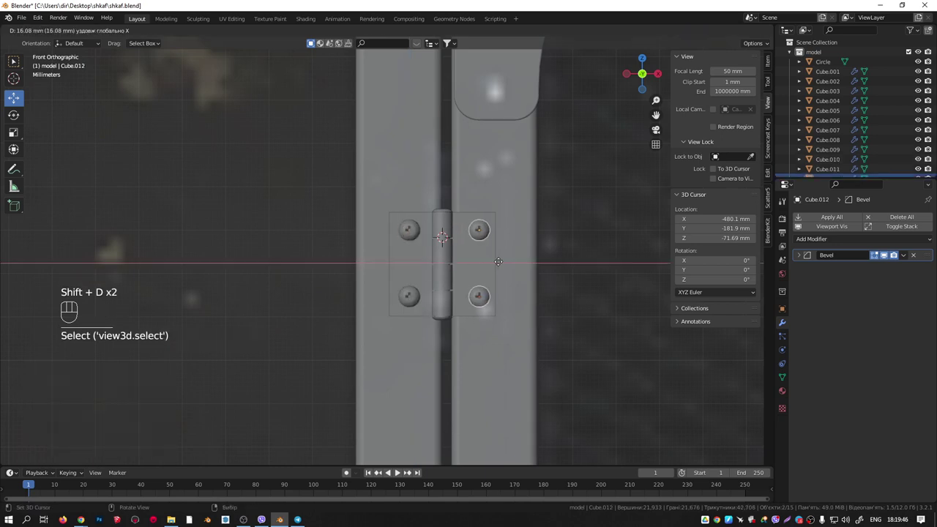
left_click(498, 261)
Join the four small bolts with the hinge into one object, keeping the hinge as the active object.
middle_click_drag(482, 263, 464, 254)
left_click(453, 244, "shift")
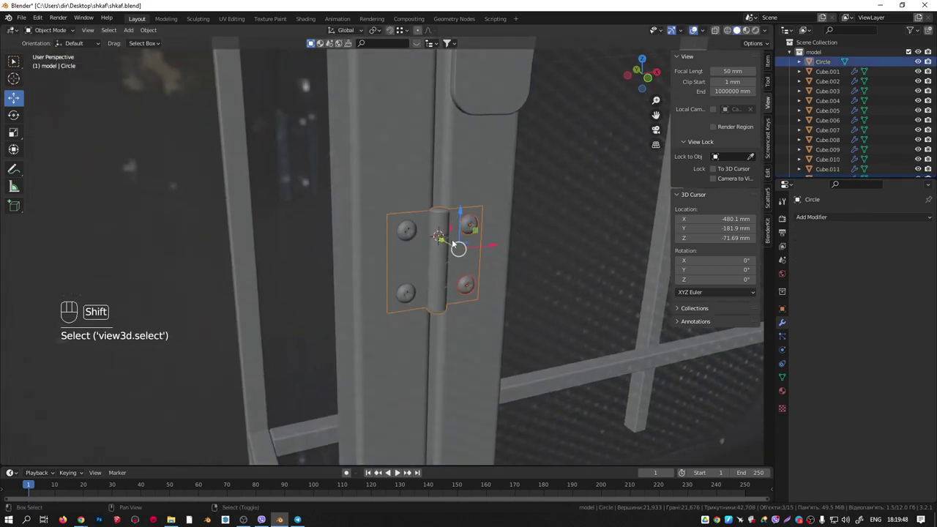
left_click(408, 233, "shift")
left_click(406, 294, "shift")
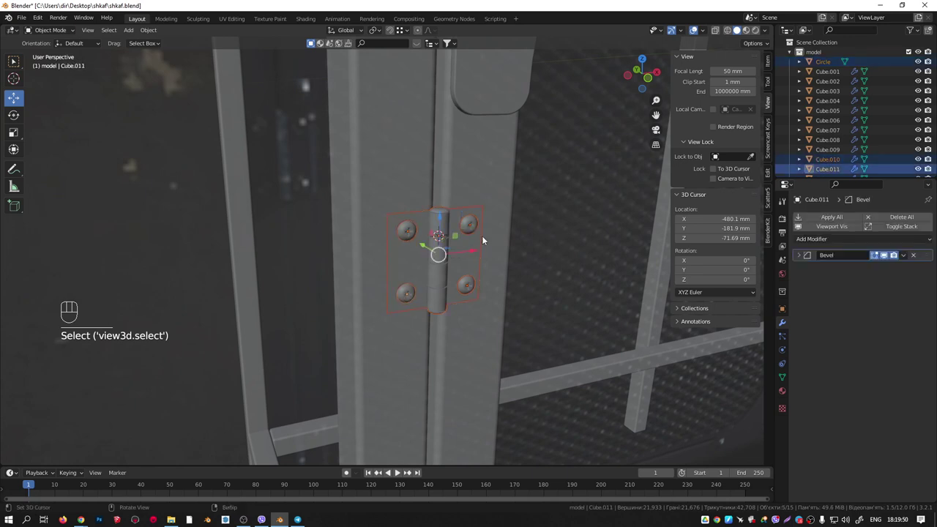
key("ctrl+g")
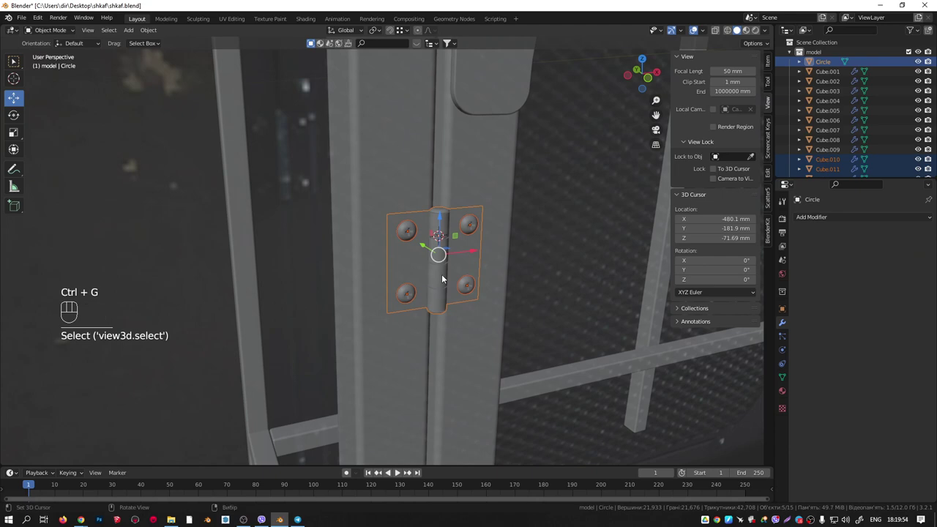
key("ctrl+j")
Duplicate the finished hinge about 179 mm down along Z, just above the door's lower corner bracket.
middle_click_drag(449, 270, 449, 198)
key("KP_1")
scroll(427, 221, "down", 5)
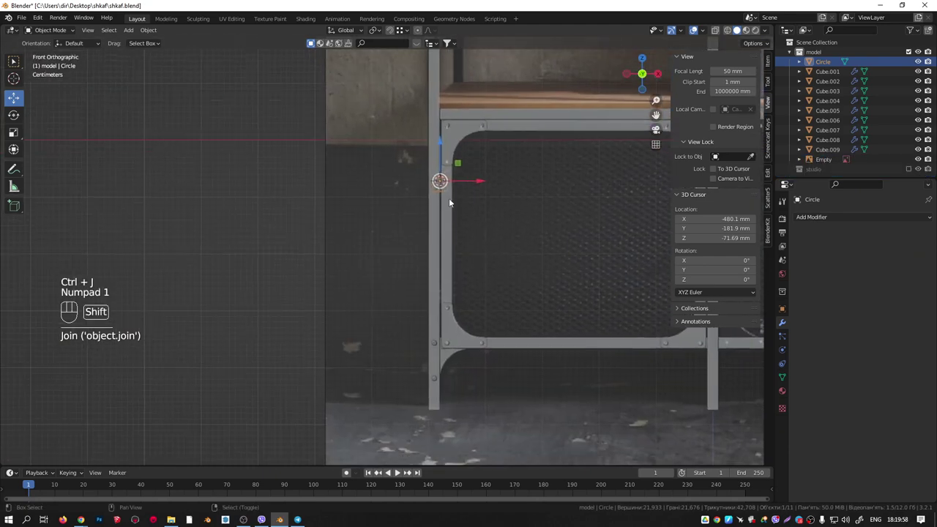
scroll(443, 187, "up", 2)
key("shift+d")
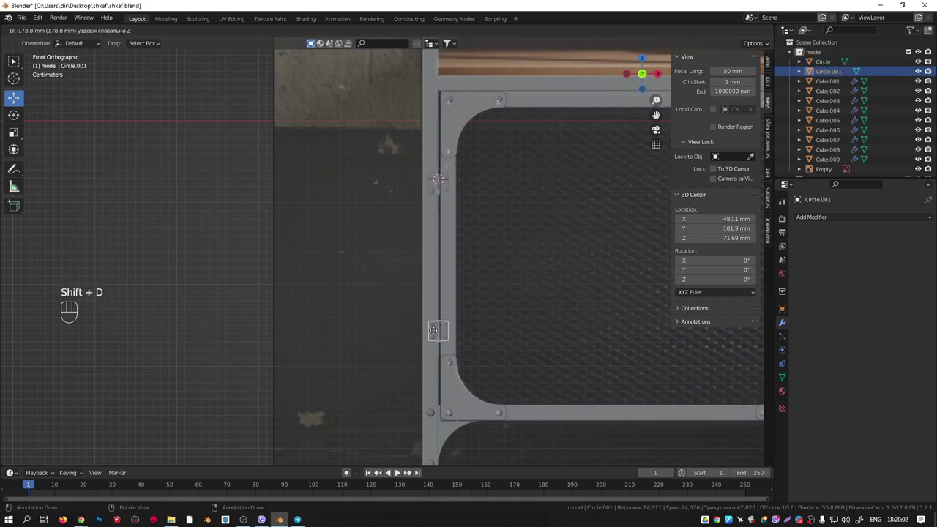
left_click(437, 330)
left_click(443, 189, "shift")
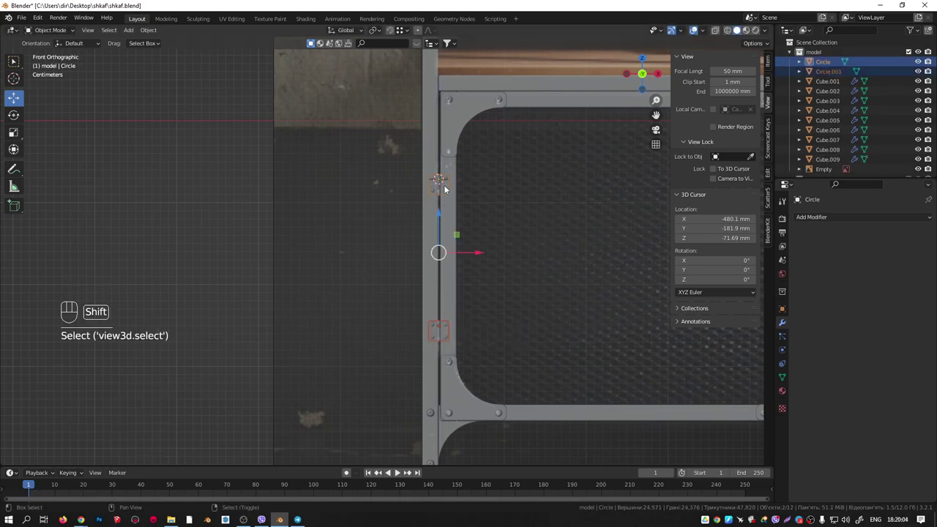
left_click(452, 292, "shift")
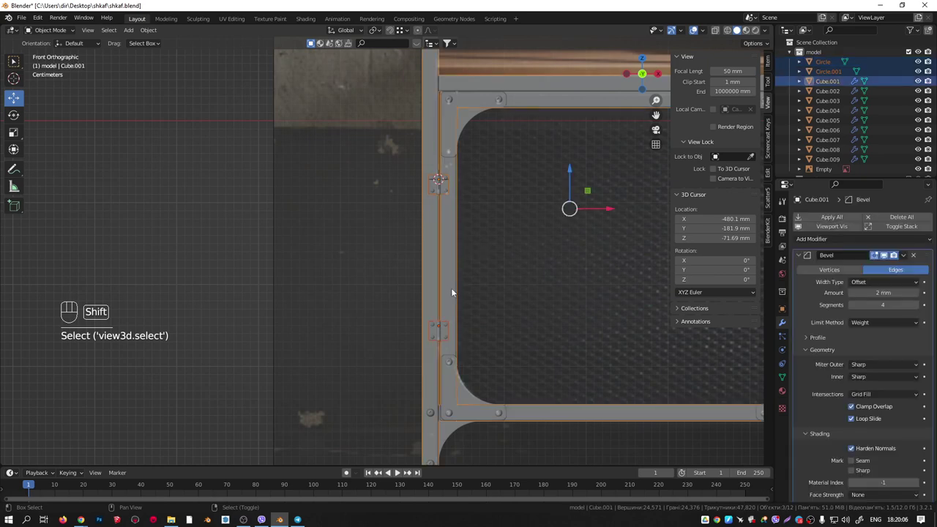
middle_click_drag(446, 224, 452, 209)
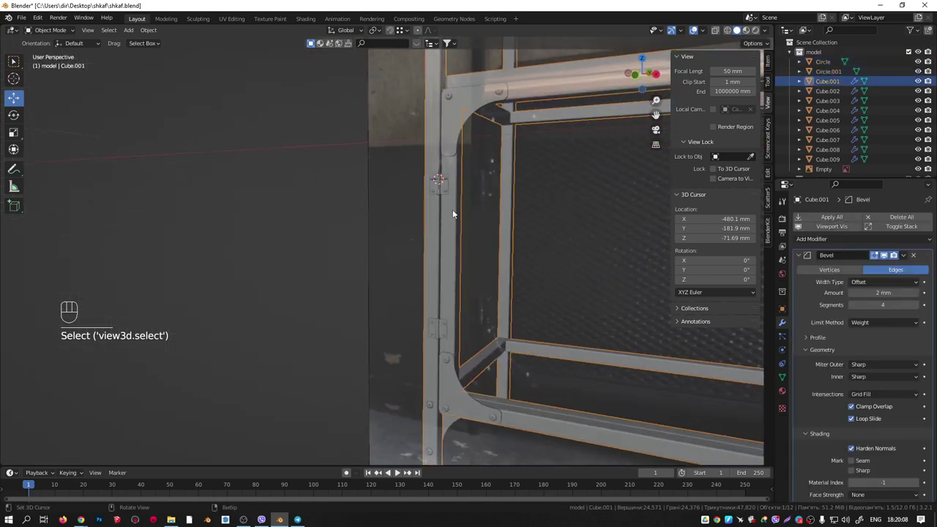
Separate the four bars forming the door frame from the shelf frame mesh into their own object.
key("Tab")
right_click(448, 214)
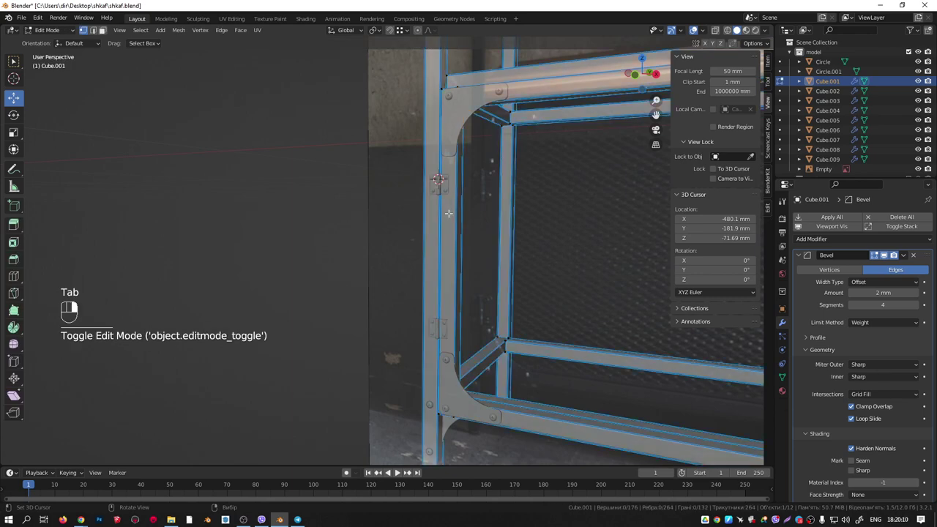
scroll(448, 214, "down", 2)
scroll(449, 213, "down", 1)
key("l")
scroll(450, 205, "up", 3)
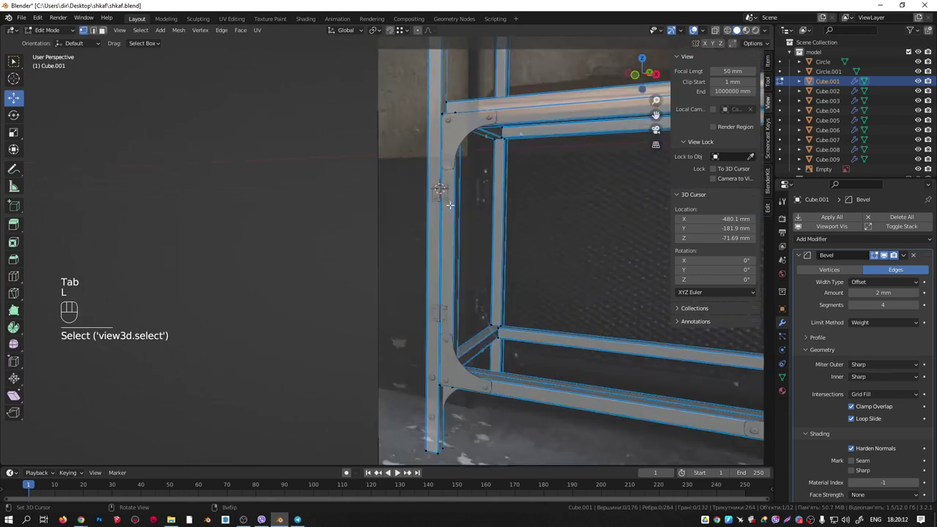
key("3")
key("l")
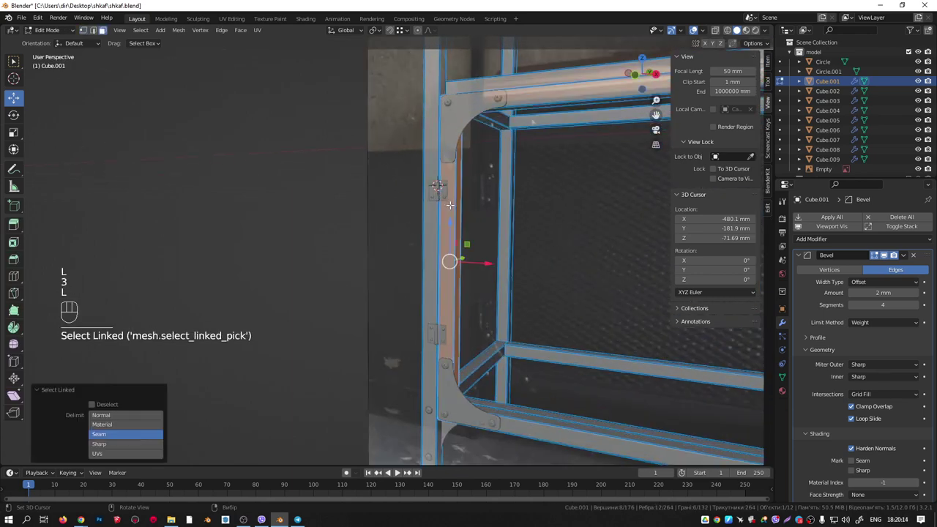
key("l")
scroll(571, 366, "down", 3)
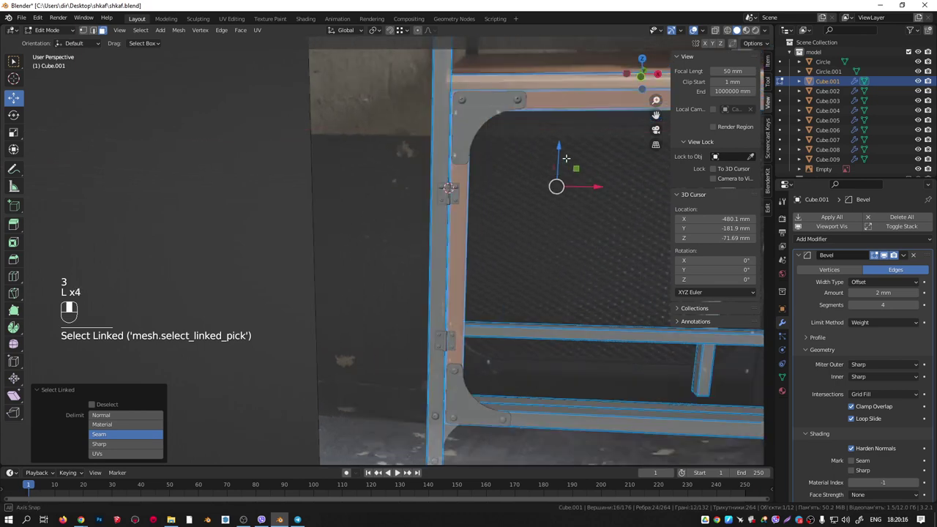
scroll(642, 290, "down", 3)
scroll(642, 290, "up", 3)
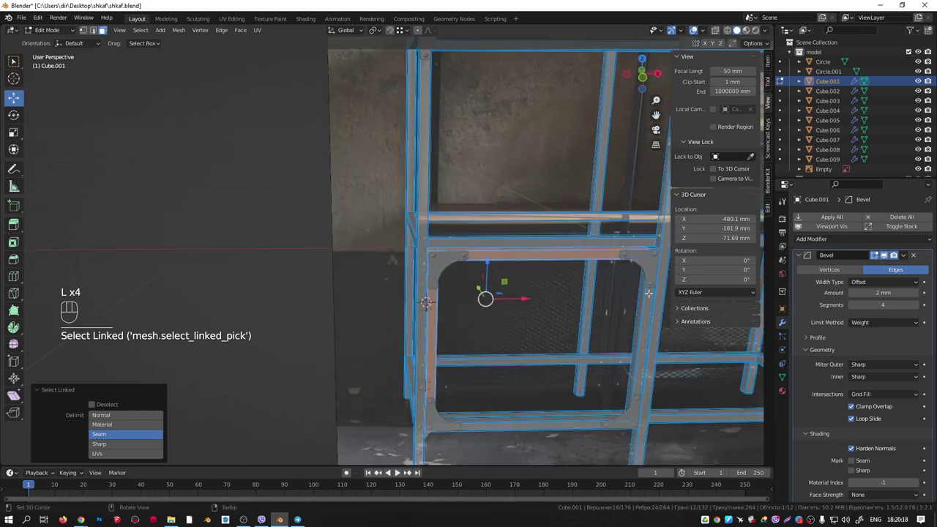
key("l")
key("l")
middle_click_drag(572, 425, 524, 329)
key("p")
left_click(518, 310)
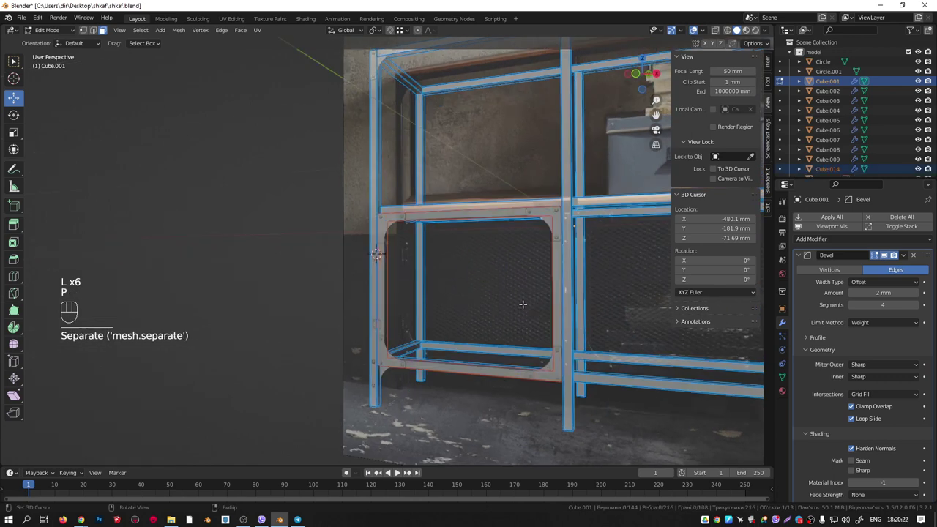
key("Tab")
Select the separated door frame and hide the reference image empty.
middle_click_drag(456, 264, 434, 240)
left_click(445, 217)
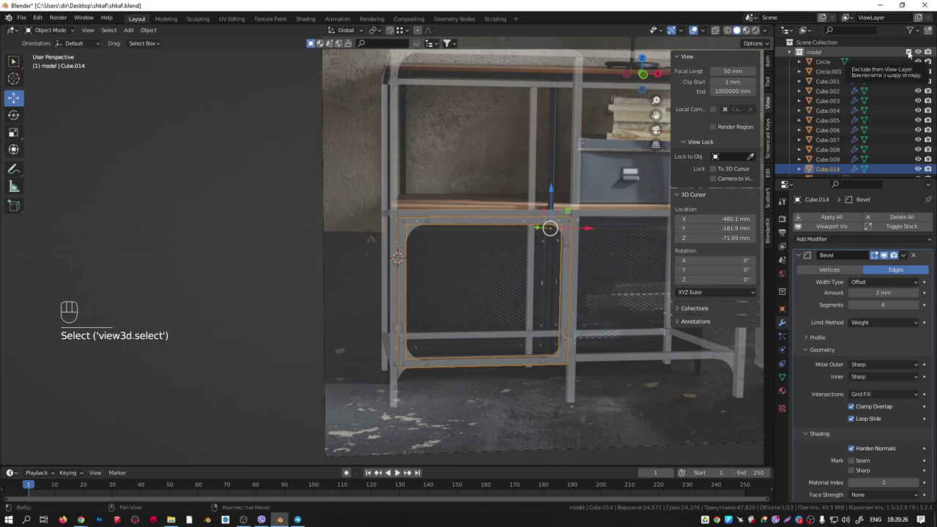
scroll(909, 55, "down", 2)
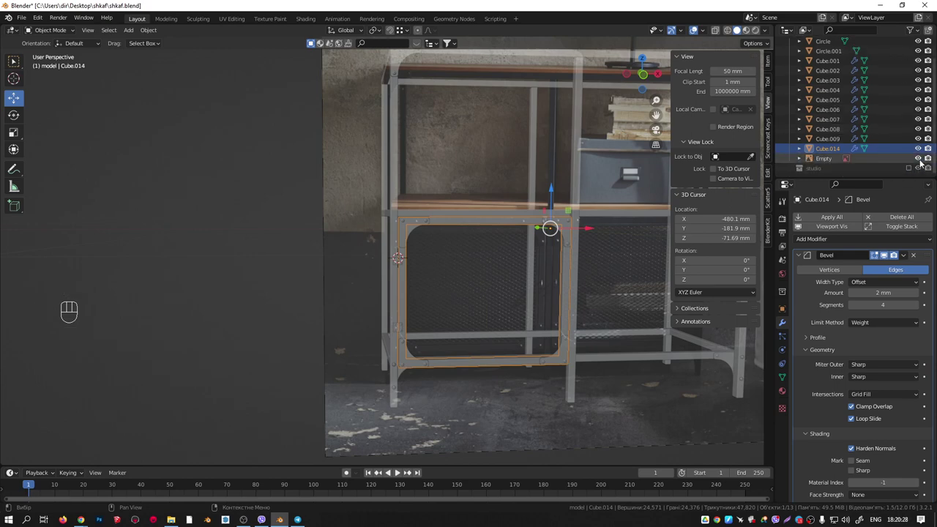
left_click(909, 168)
middle_click_drag(409, 222, 477, 224)
scroll(477, 224, "up", 8)
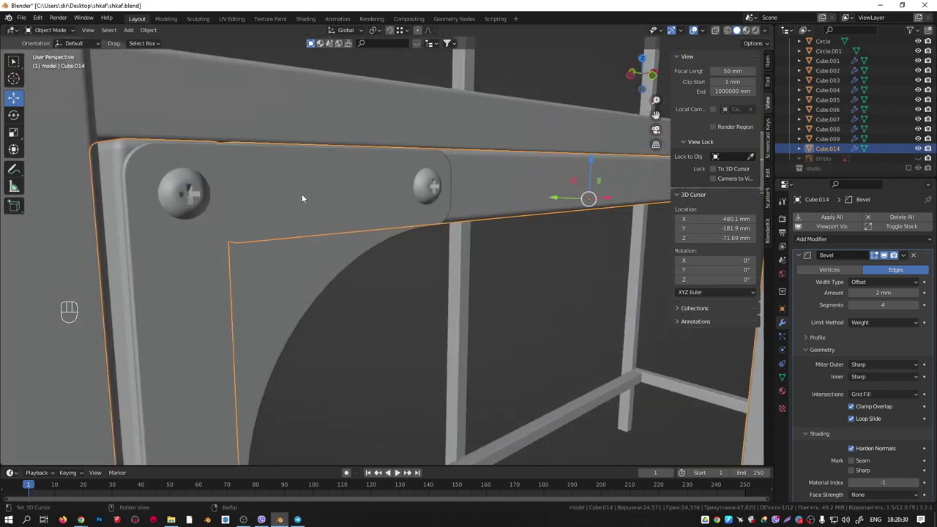
scroll(302, 193, "down", 8)
middle_click_drag(345, 199, 293, 183)
middle_click_drag(293, 183, 376, 192)
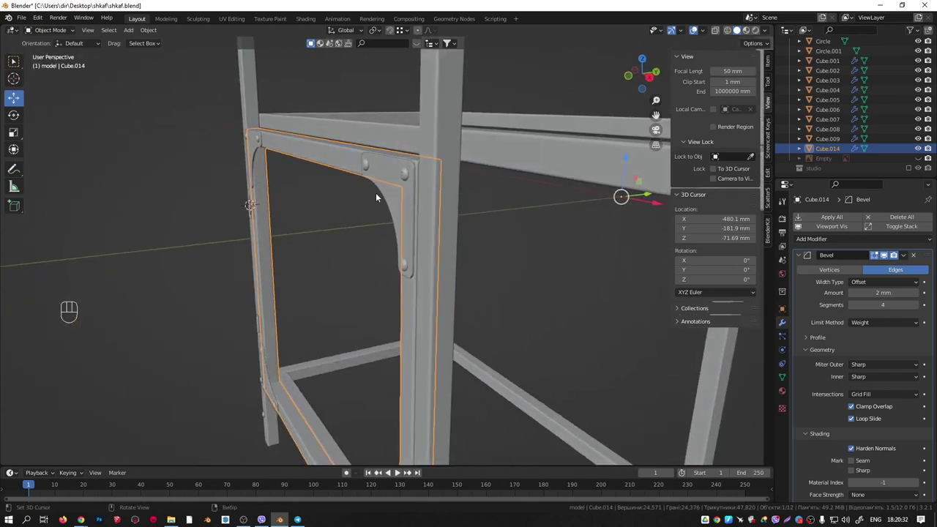
Join the door's four corner brackets and both hinges into the door frame object, with the door frame active.
right_click(371, 164)
middle_click_drag(334, 167, 492, 182)
scroll(492, 182, "down", 5)
middle_click_drag(378, 183, 433, 182)
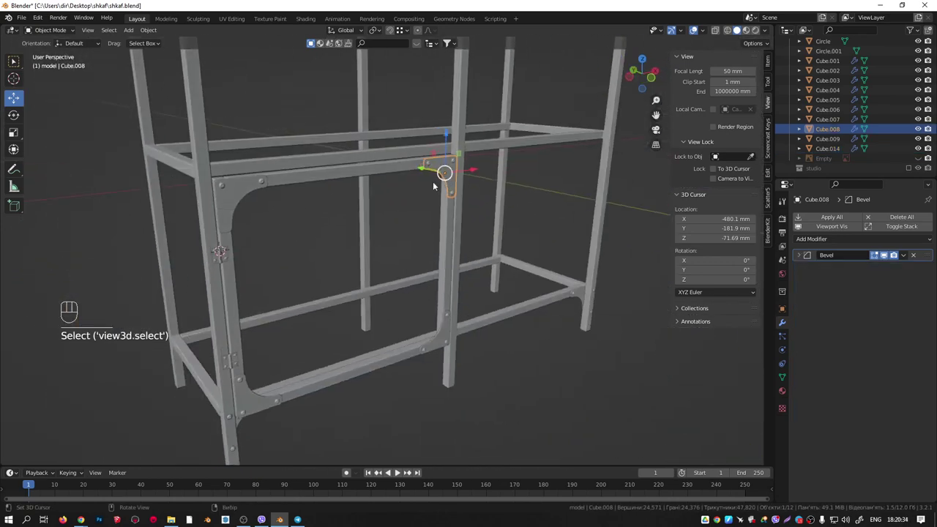
left_click(242, 192, "shift")
left_click(257, 390, "shift")
left_click(446, 335, "shift")
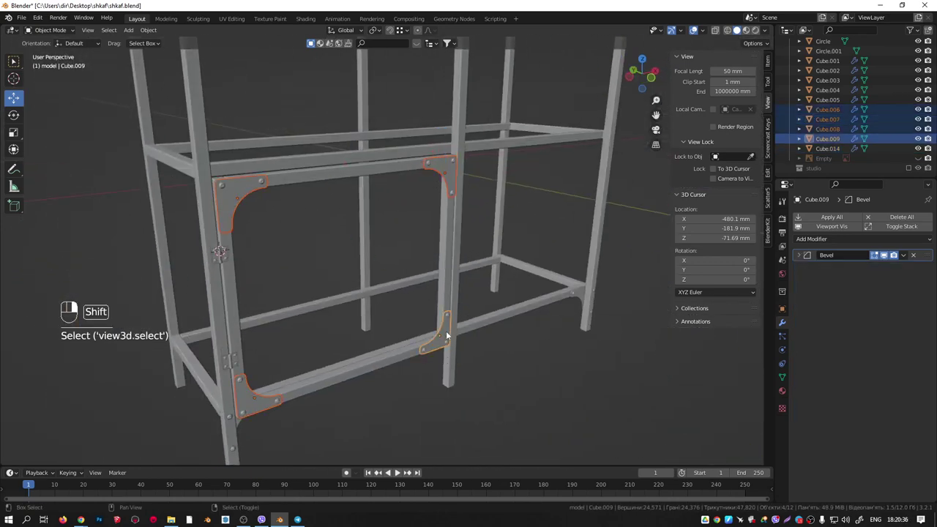
left_click(230, 358, "shift")
left_click(218, 253, "shift")
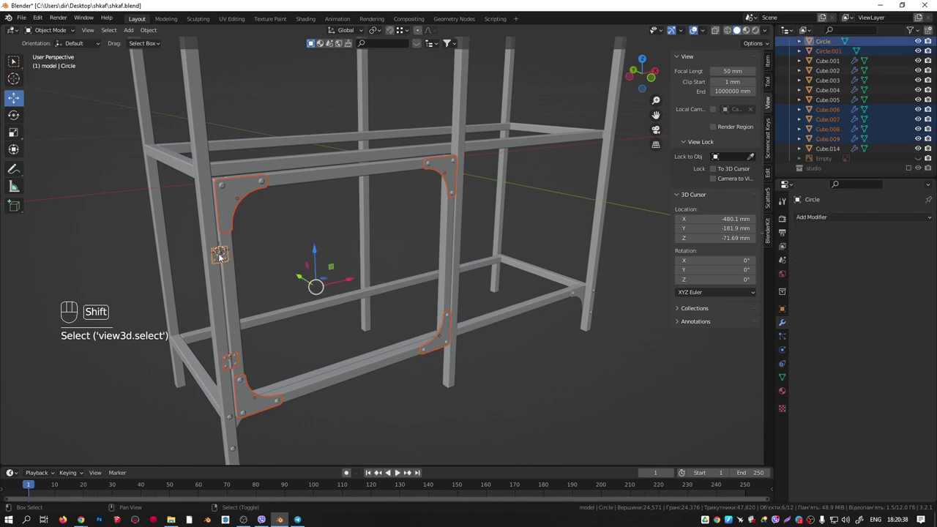
left_click(389, 170, "shift")
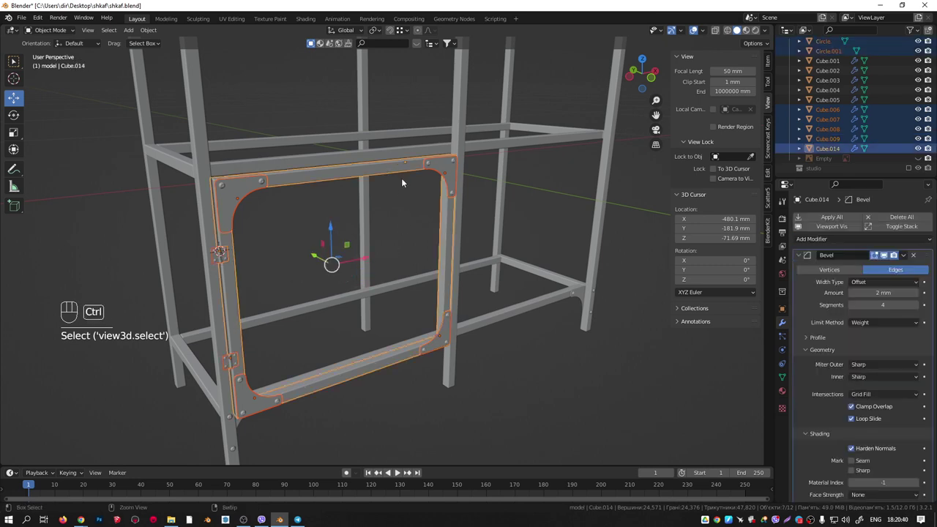
key("ctrl+j")
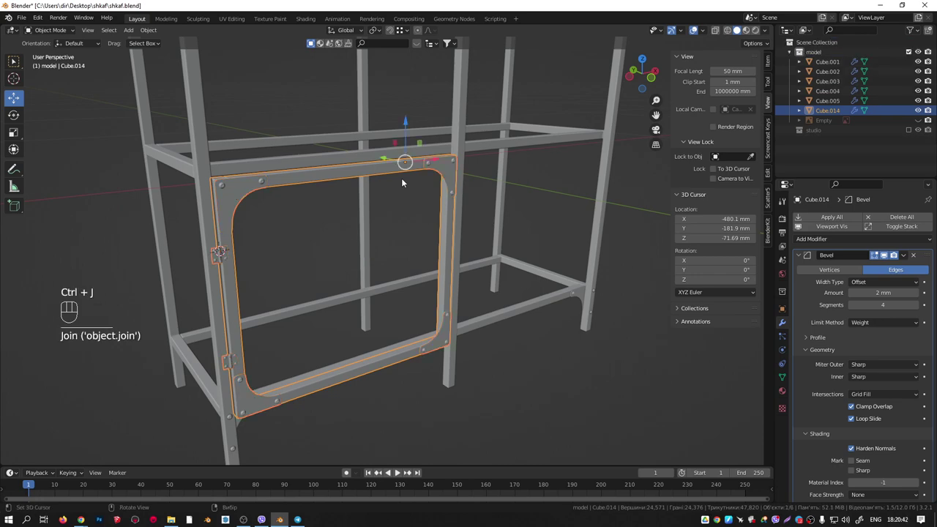
Set the joined door's origin to its geometry.
middle_click_drag(428, 188, 489, 220)
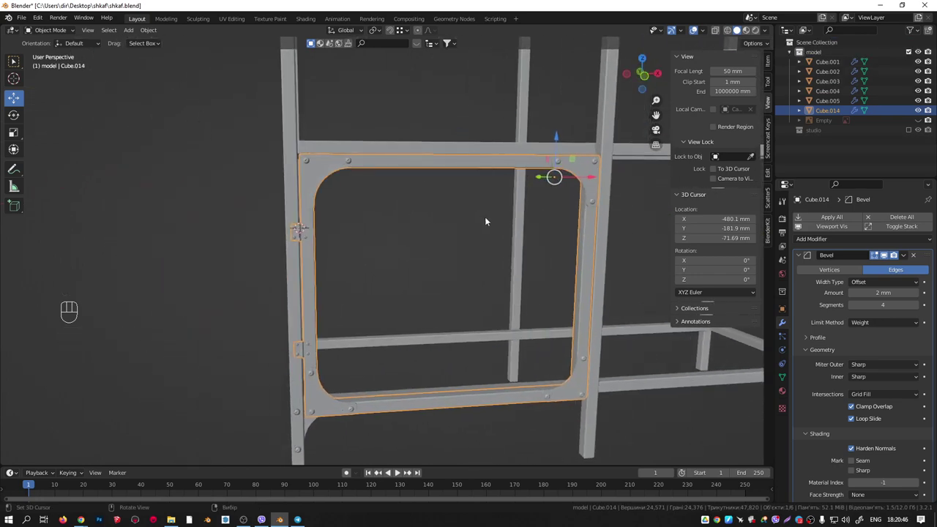
scroll(298, 221, "up", 2)
middle_click_drag(298, 222, 344, 246)
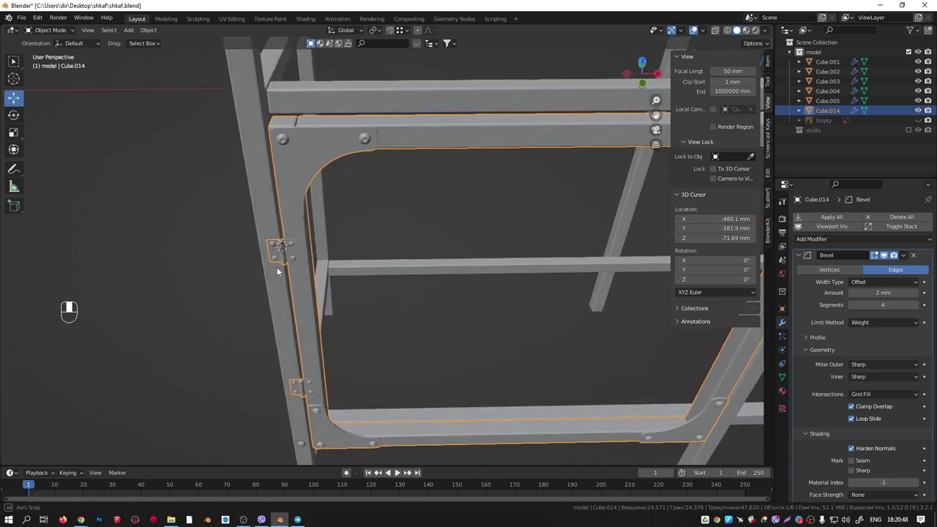
key("w")
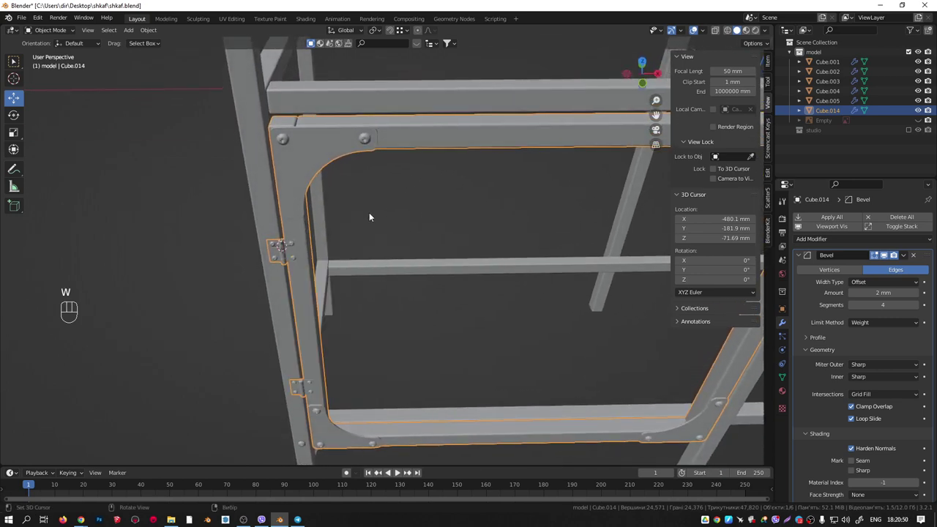
key("q")
left_click(318, 215)
scroll(394, 218, "down", 3)
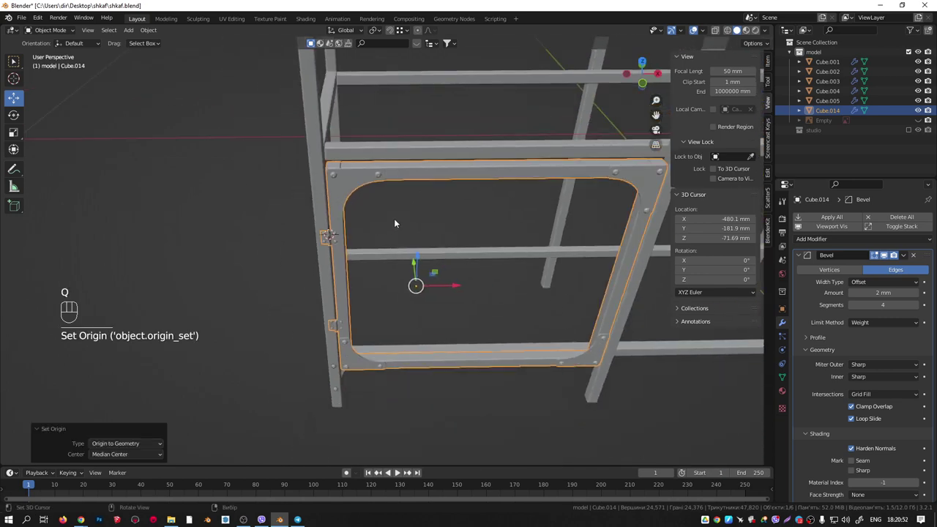
middle_click_drag(394, 218, 451, 216)
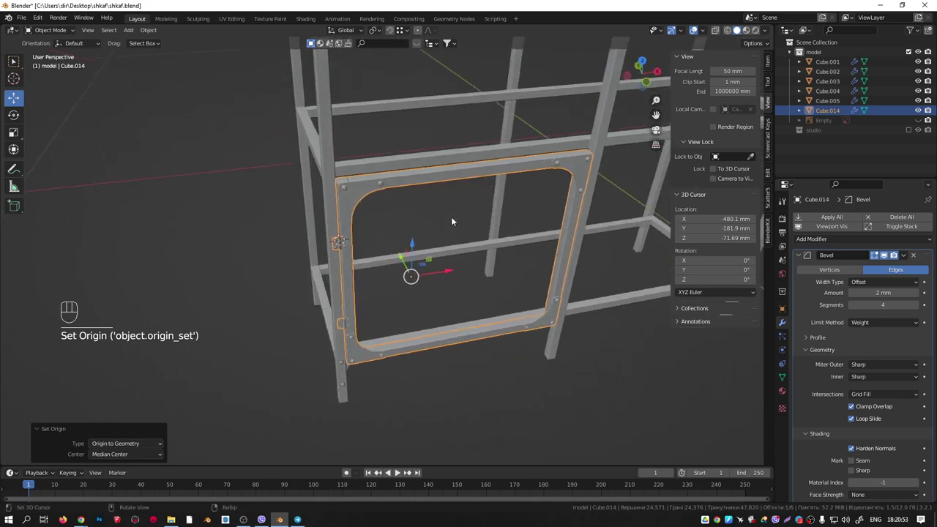
left_click(485, 173)
middle_click_drag(485, 173, 531, 264)
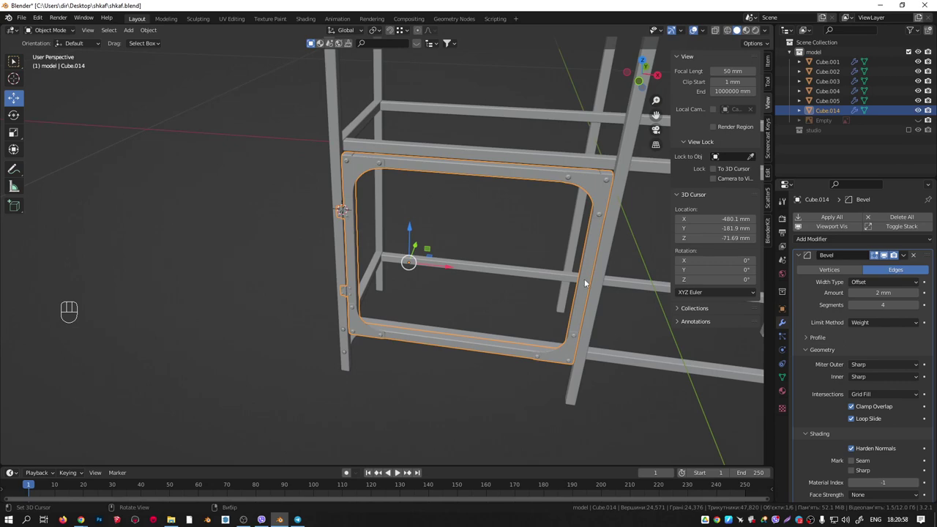
middle_click_drag(584, 279, 587, 239)
key("KP_1")
scroll(582, 258, "up", 4)
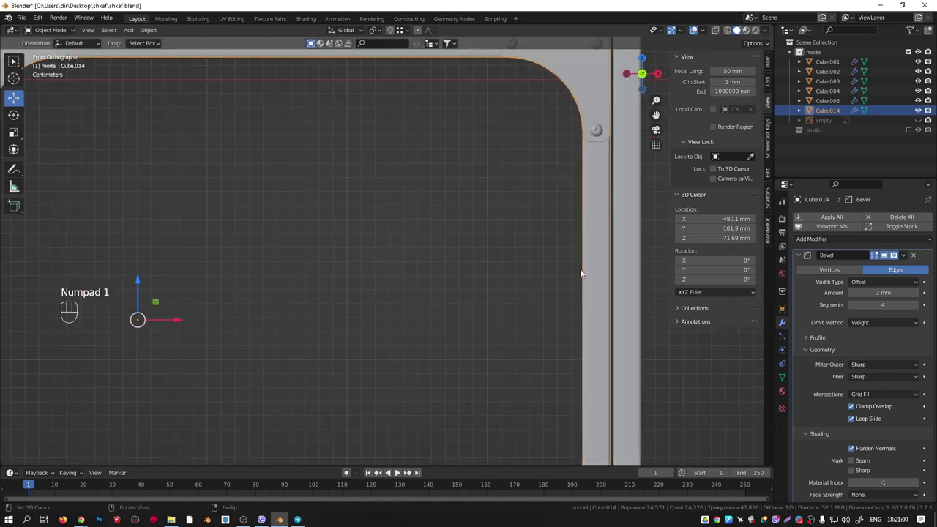
Place the 3D cursor midway along the door's vertical bar opposite the hinges and add a plane there.
middle_click_drag(581, 274, 502, 247, "shift")
right_click(504, 239, "shift")
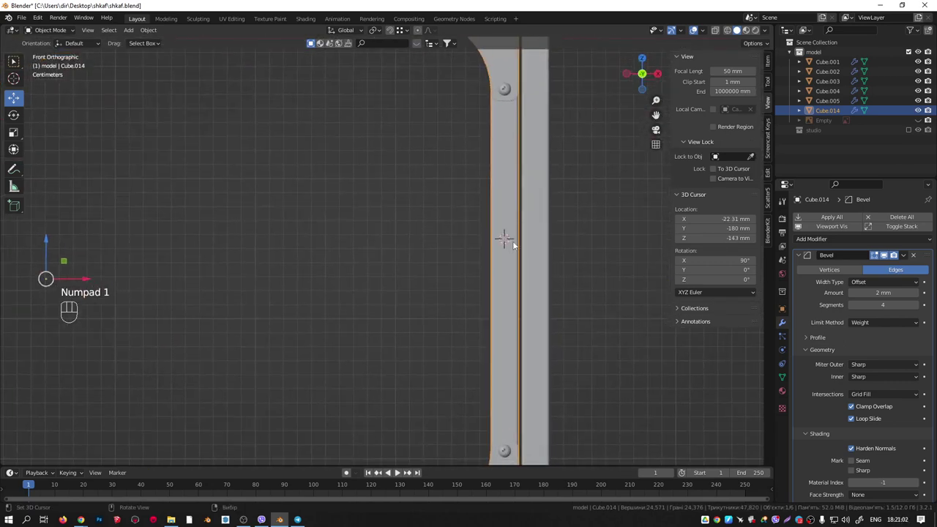
middle_click_drag(513, 245, 468, 265)
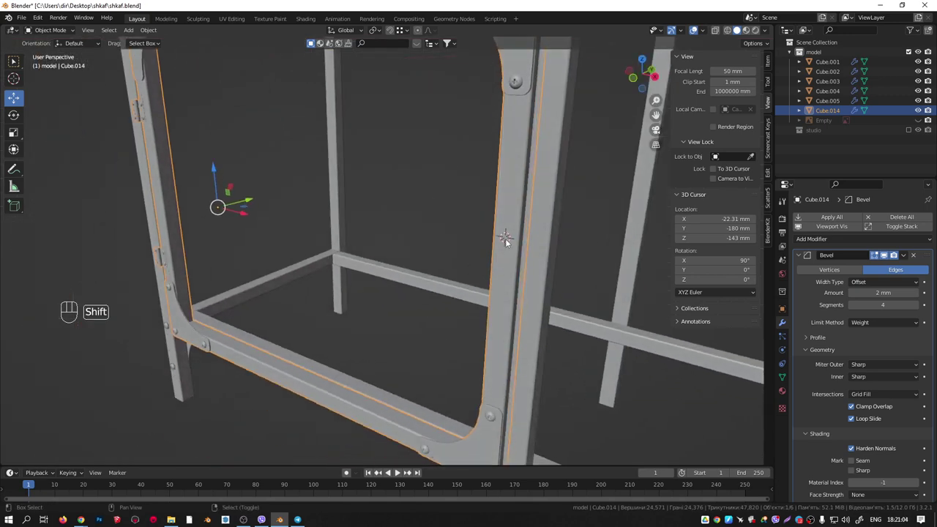
key("shift+a")
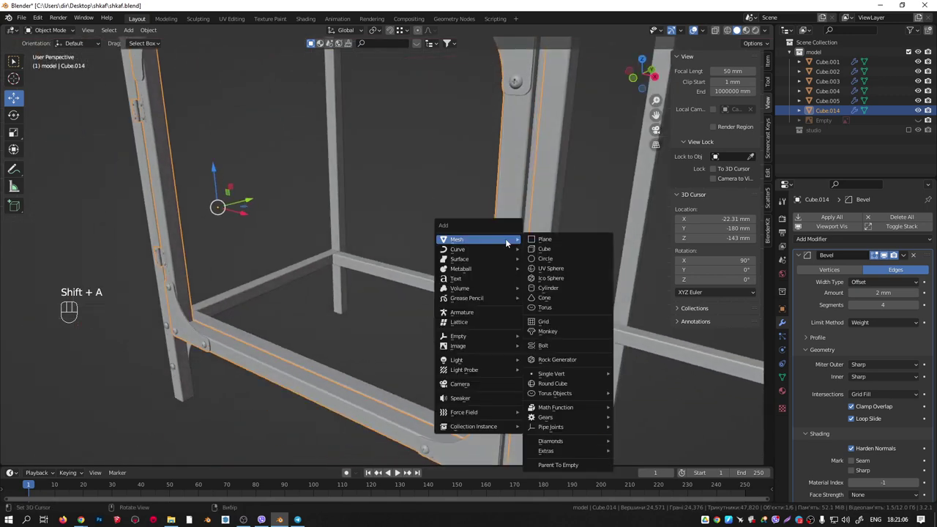
left_click(544, 239)
middle_click_drag(539, 243, 476, 255, "shift")
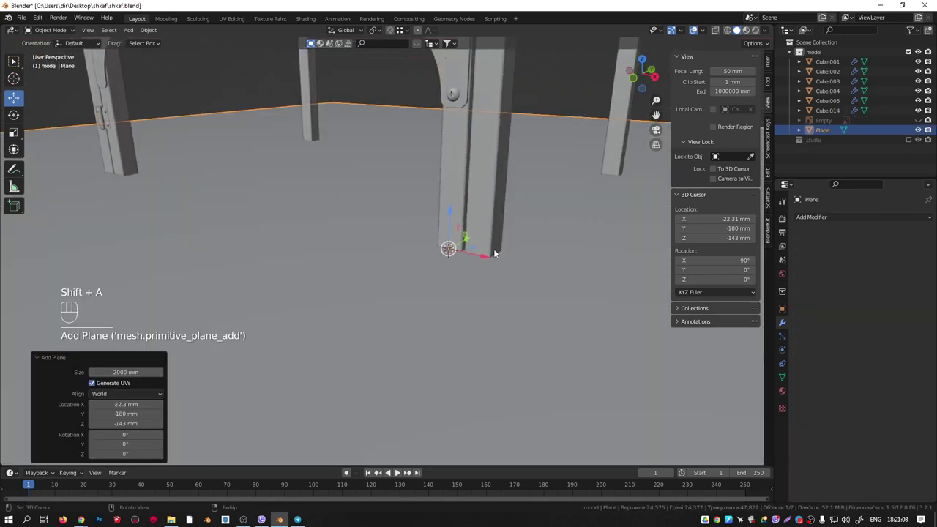
Merge all of the new plane's vertices at center into a single vertex and switch to vertex selection.
key("Tab")
key("m")
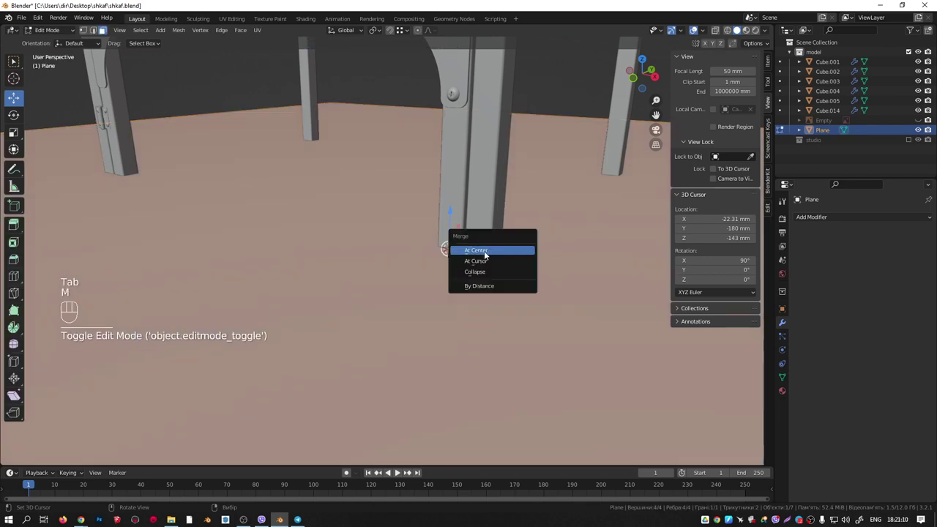
left_click(487, 252)
key("1")
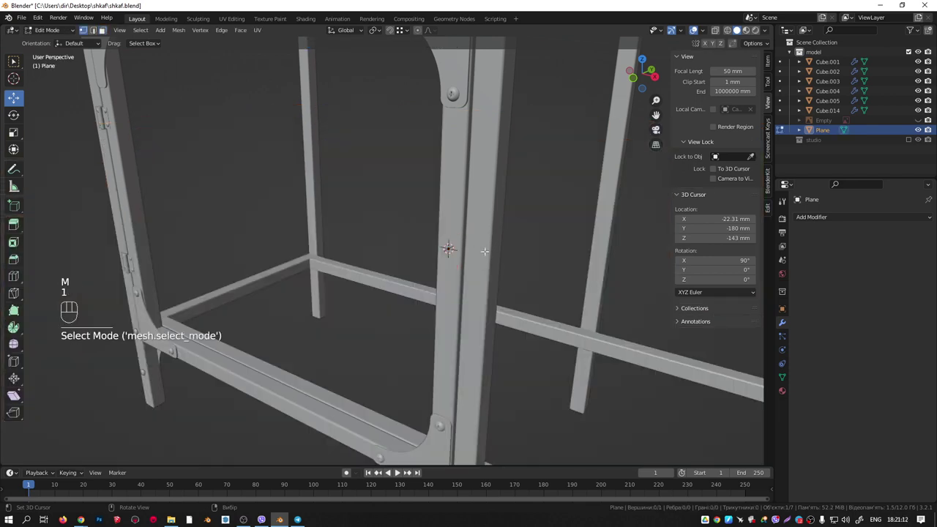
Extrude the single vertex straight down along Z by about 17 mm to form a vertical edge.
key("a")
middle_click_drag(446, 260, 442, 250)
key("e")
middle_click(451, 278)
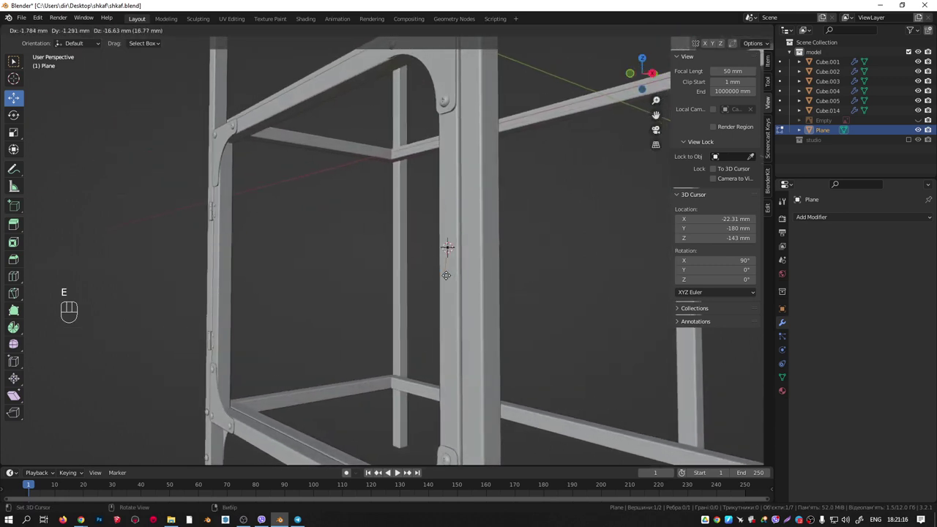
left_click(447, 275)
Select the whole edge and extrude it outward from the door along negative Y by about 24 mm.
key("ctrl+KP_Add")
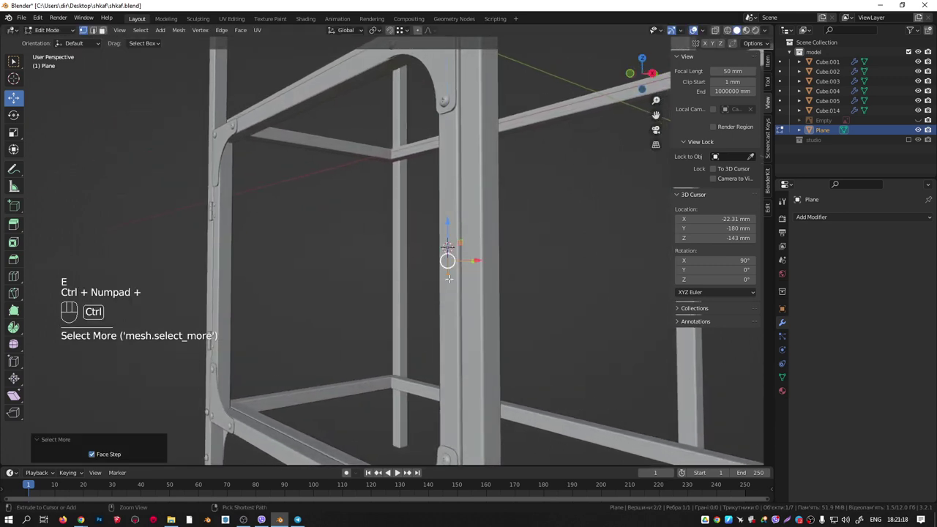
middle_click_drag(449, 278, 448, 277)
key("e")
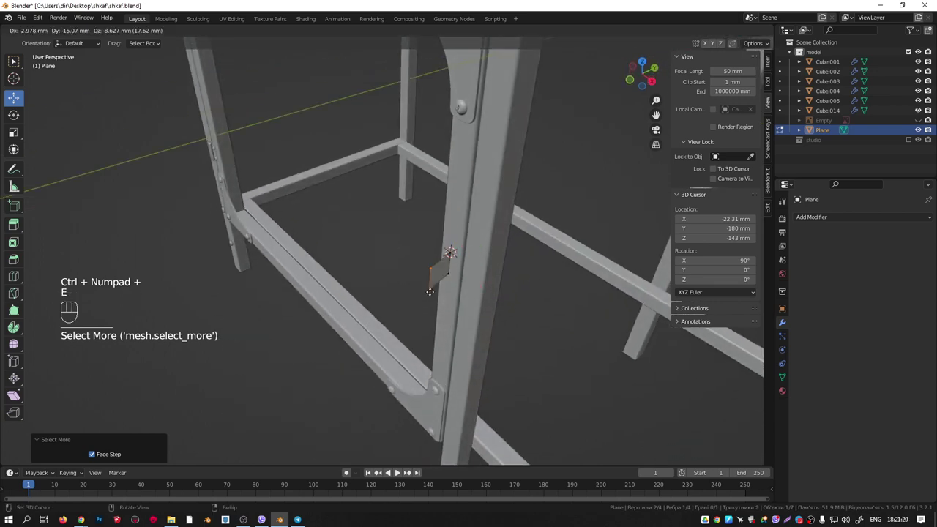
middle_click(428, 287)
left_click(424, 281)
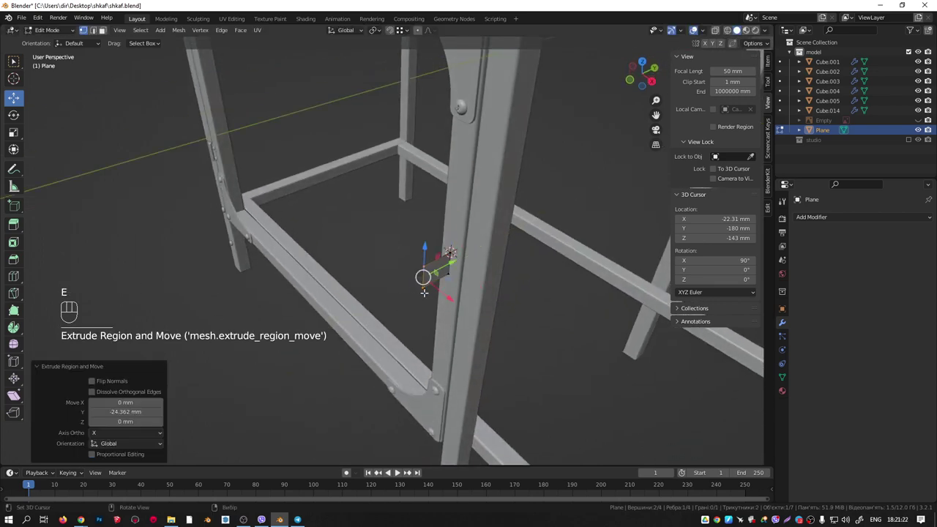
Scale the small rectangle for the handle uniformly by 1.09 in Object Mode.
middle_click_drag(423, 282, 482, 198)
key("Tab")
scroll(419, 231, "down", 4)
scroll(452, 241, "up", 4)
key("s")
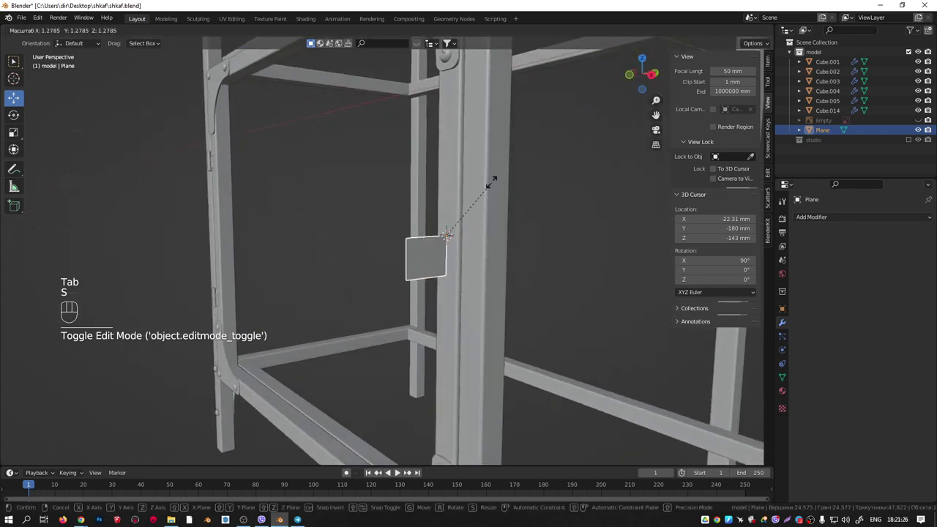
left_click(484, 192)
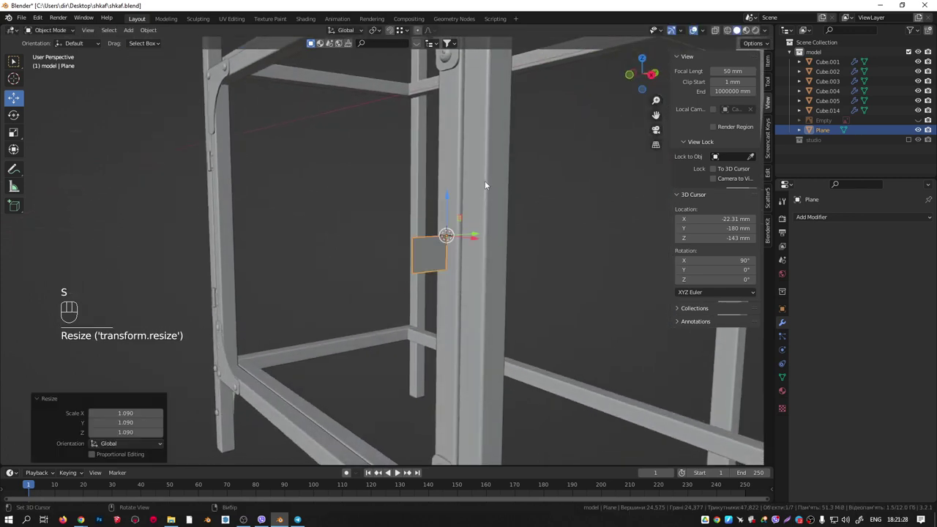
scroll(485, 181, "down", 3)
middle_click_drag(485, 181, 473, 225)
scroll(481, 194, "up", 5)
Delete the rectangle's vertical edge against the door bar, leaving an open U-shaped outline.
key("Tab")
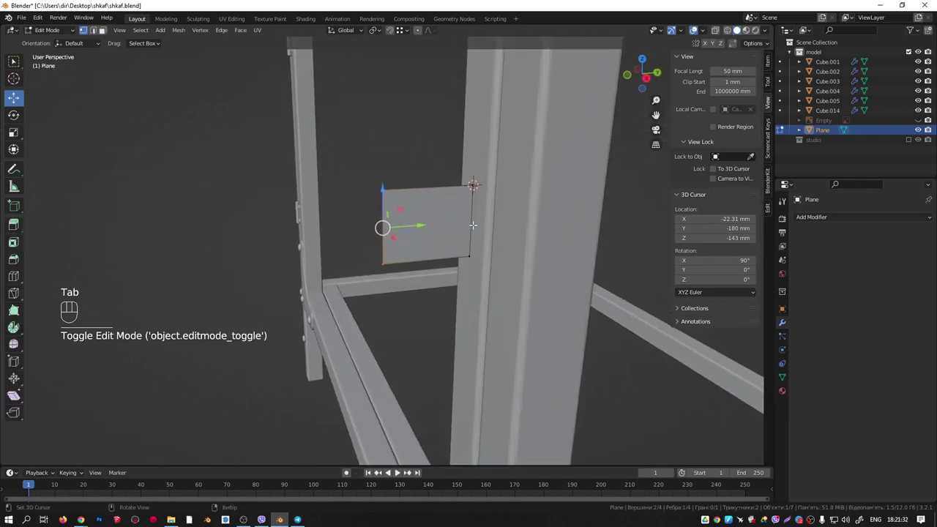
key("2")
left_click(473, 220)
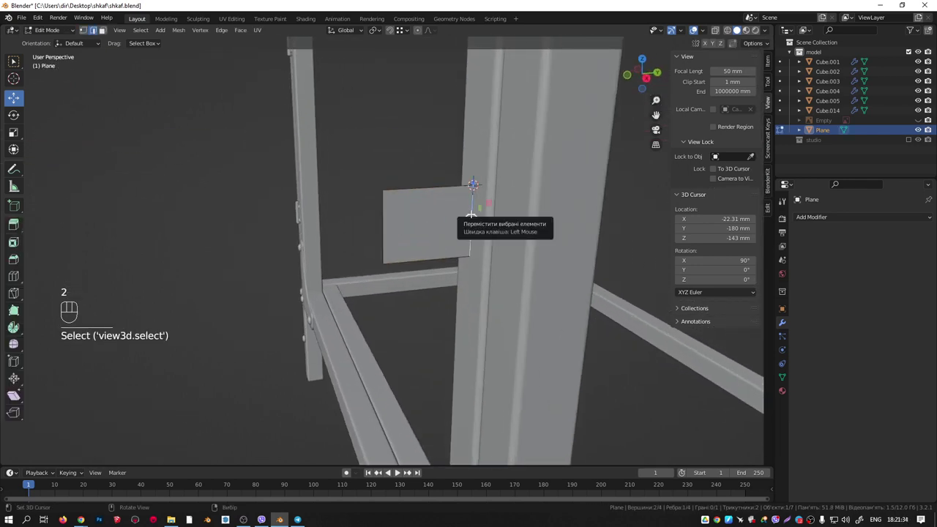
key("x")
left_click(440, 217)
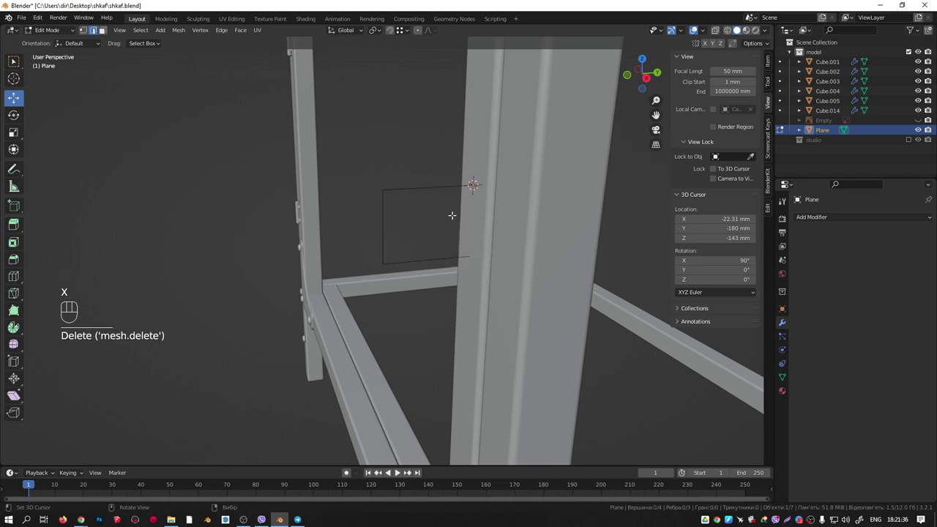
Round the two outer corner vertices of the handle outline with a 7-segment vertex bevel about 8.7 mm wide.
key("1")
left_click(383, 189)
left_click(383, 263, "shift")
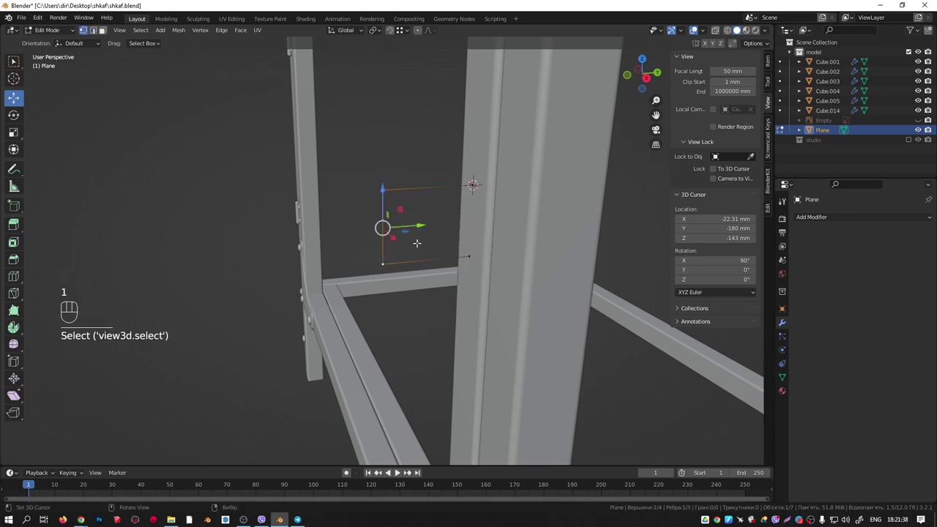
key("ctrl+shift+b")
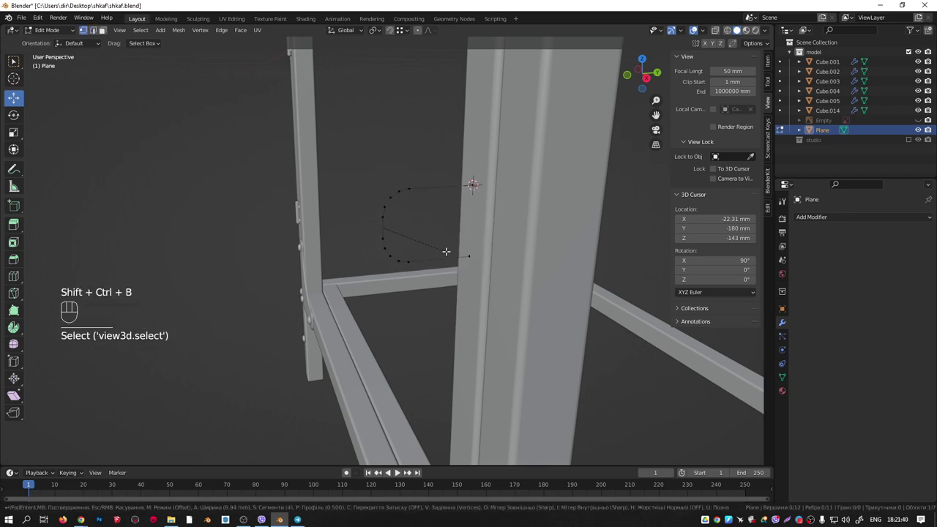
scroll(448, 251, "up", 2)
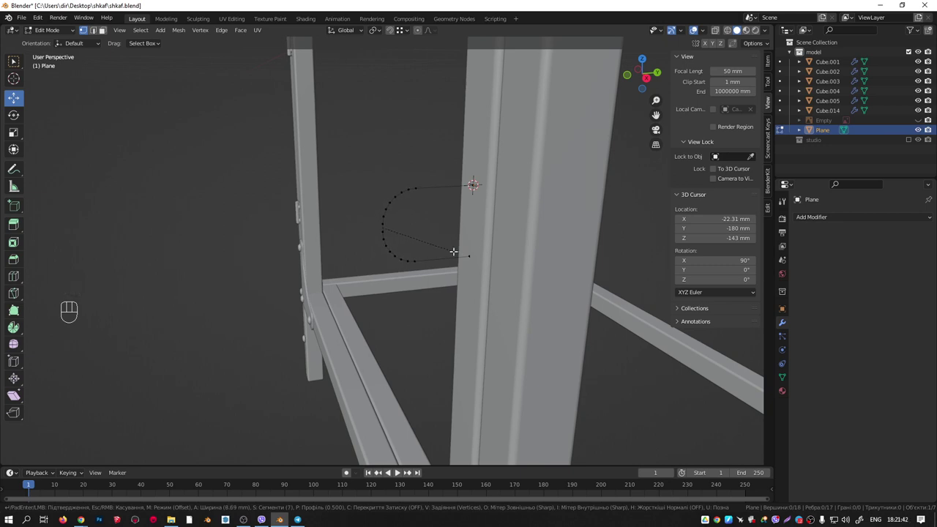
left_click(454, 252)
Convert the rounded U-shaped handle outline from a mesh to a curve.
middle_click_drag(420, 234, 452, 232)
key("Tab")
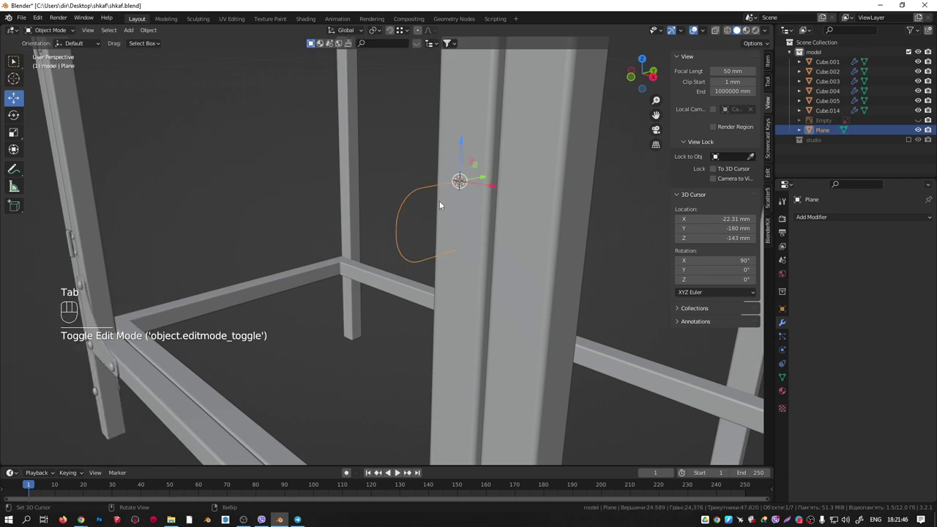
key("w")
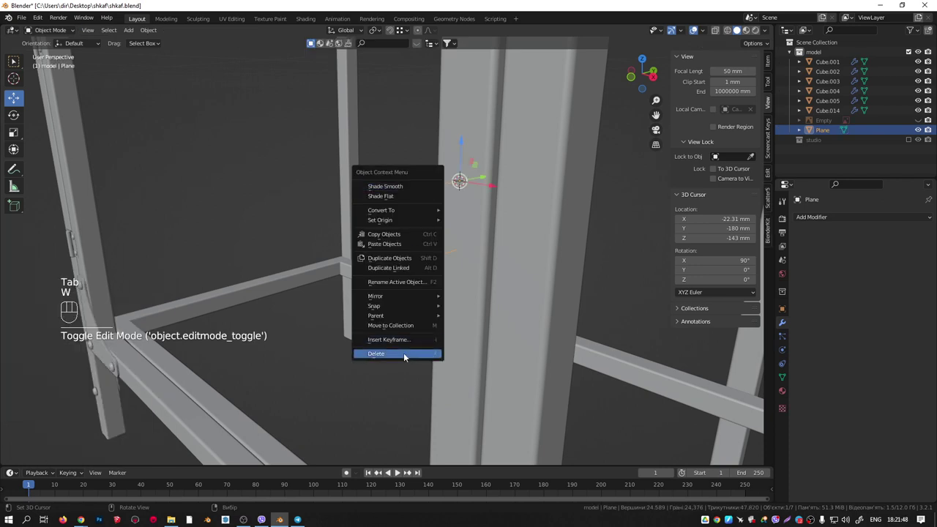
mouse_move(429, 210)
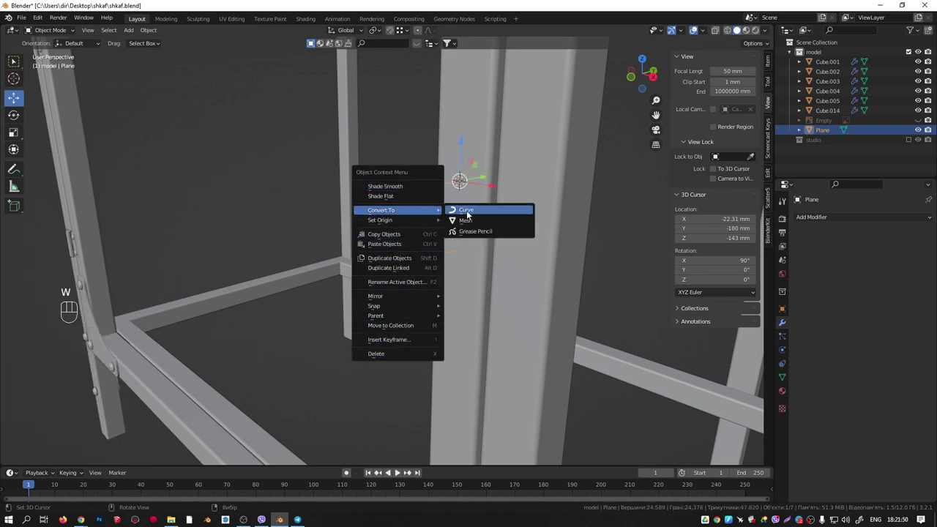
left_click(466, 211)
Give the handle curve a round bevel with a depth of 2 mm and a resolution of 6.
left_click(782, 363)
left_click(815, 377)
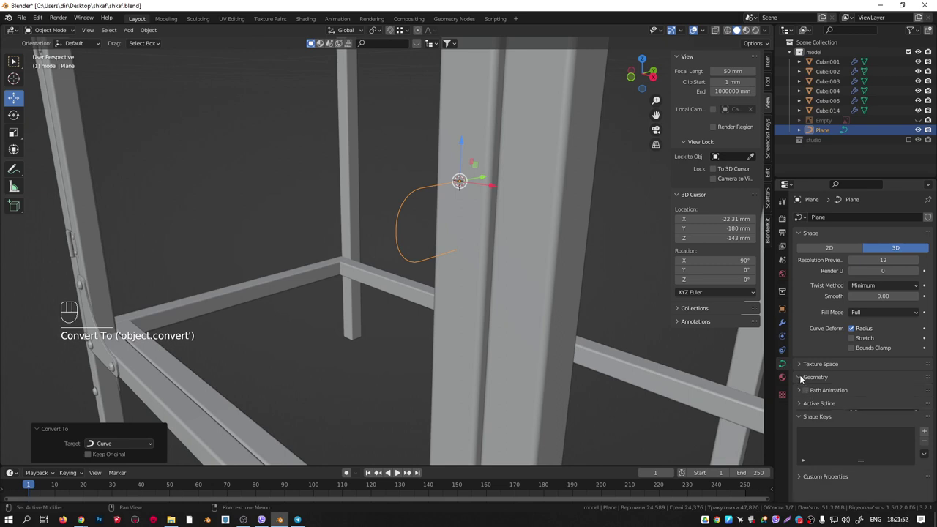
scroll(848, 372, "down", 4)
mouse_move(870, 361)
left_mouse_down("shift")
mouse_move(901, 361)
mouse_move(886, 361)
left_mouse_up("shift")
left_click(915, 371)
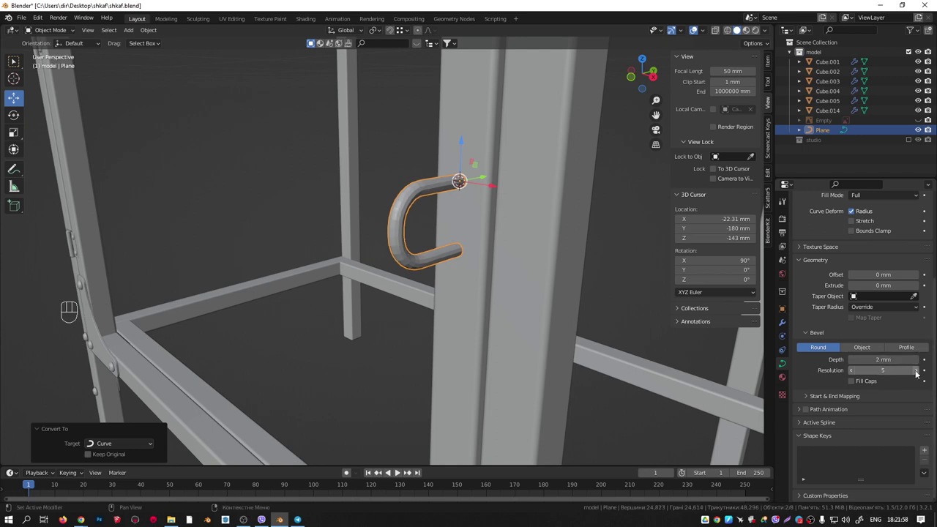
left_click(915, 371)
Convert the beveled handle curve back to a mesh.
middle_click_drag(410, 220, 479, 159)
key("w")
mouse_move(417, 173)
left_click(456, 185)
Adjust the handle's overall size with a slight uniform scale in Object Mode.
key("Tab")
scroll(421, 189, "up", 4)
scroll(425, 186, "down", 3)
key("Tab")
key("s")
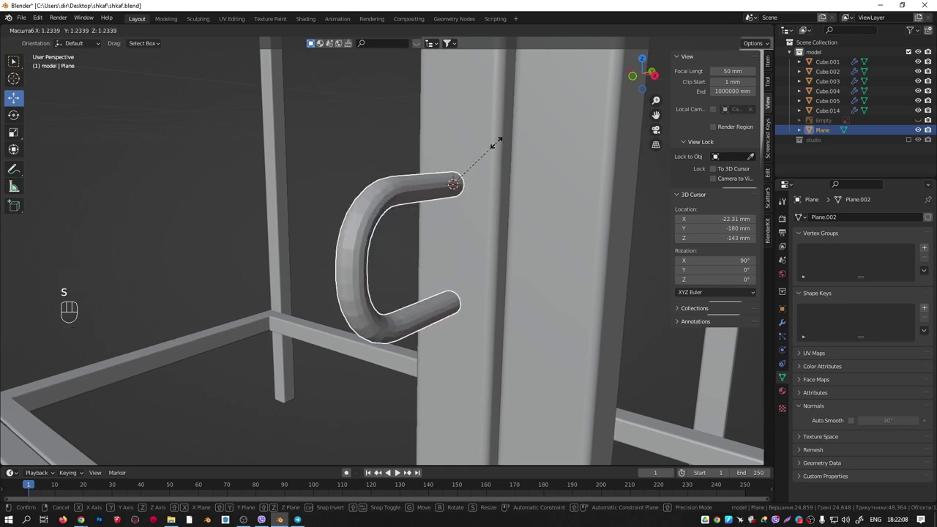
left_click(472, 161)
Select the entire handle mesh and fine-tune the tube's thickness with Shrink/Fatten.
key("Tab")
middle_click_drag(470, 161, 440, 176)
key("a")
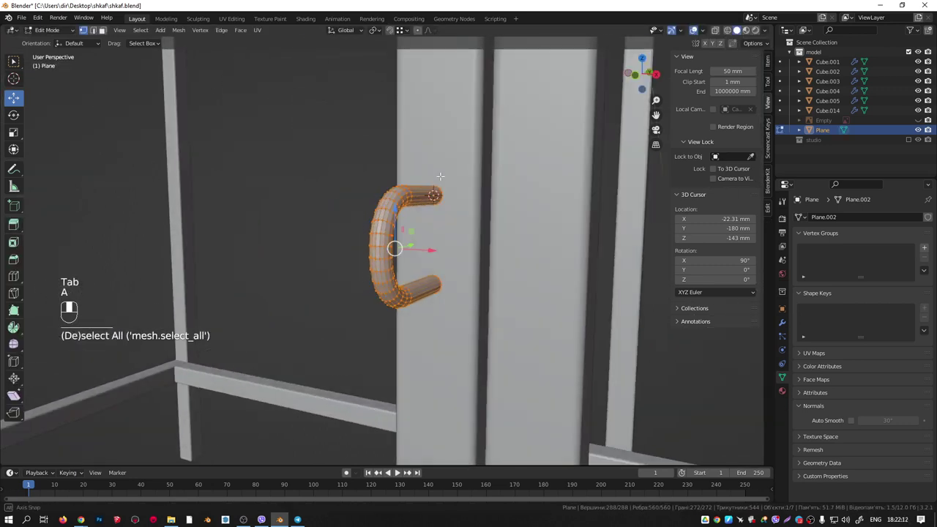
scroll(449, 160, "up", 2)
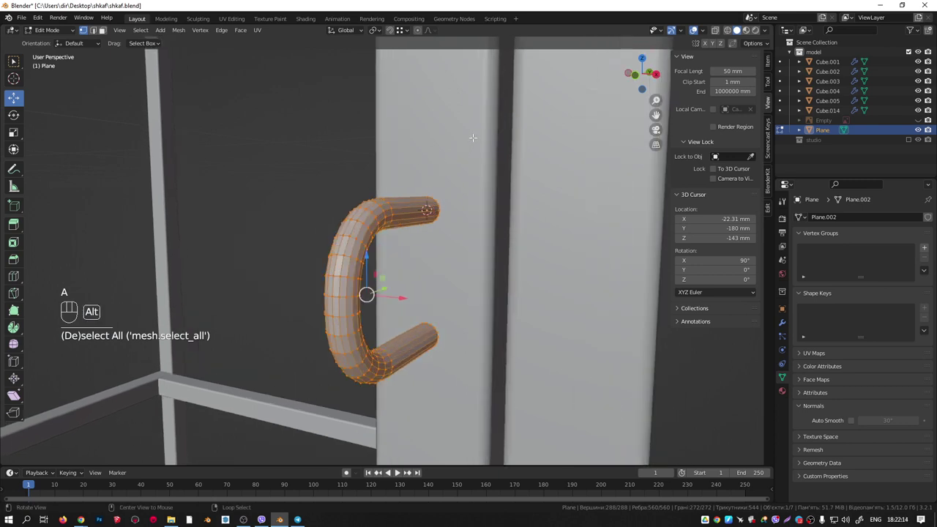
key("alt+s")
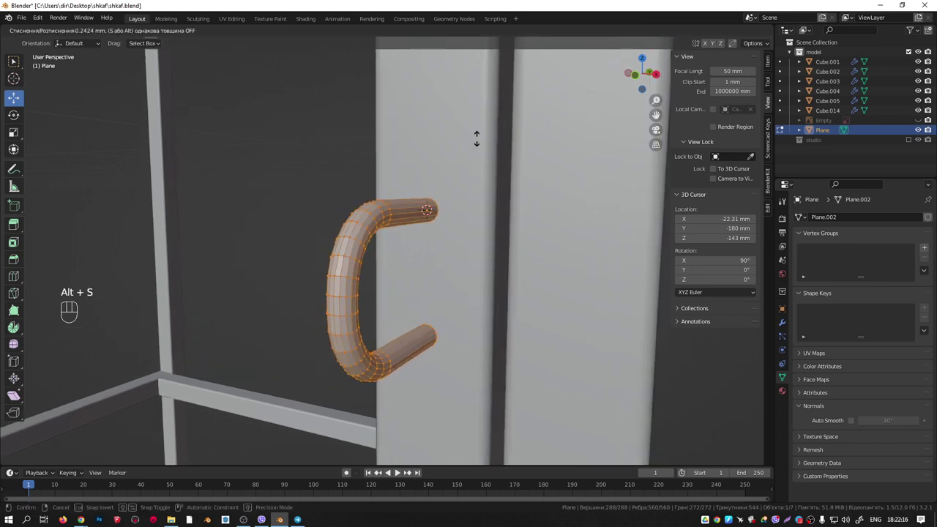
mouse_move(477, 139)
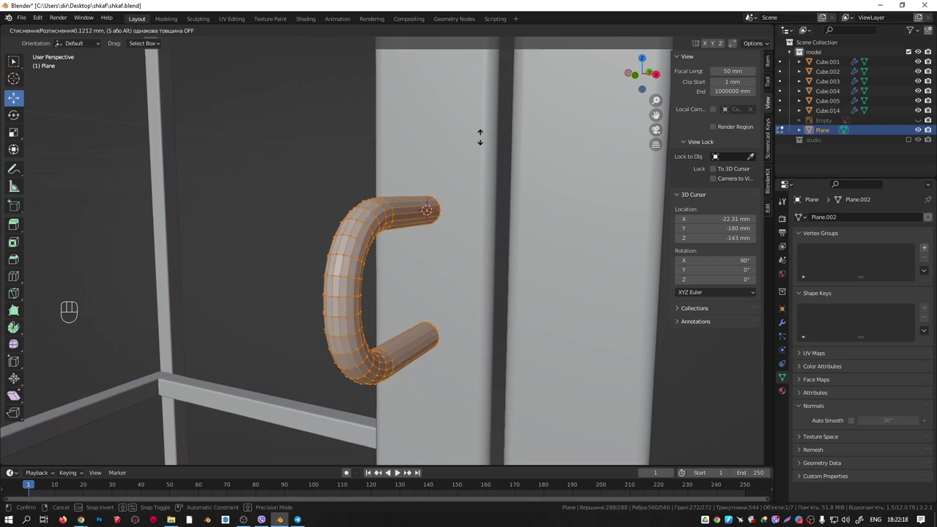
left_click(479, 138)
Set the handle's origin to its geometry and shade the handle smooth.
middle_click_drag(479, 139, 443, 185)
scroll(471, 148, "down", 5)
key("Tab")
scroll(442, 185, "up", 5)
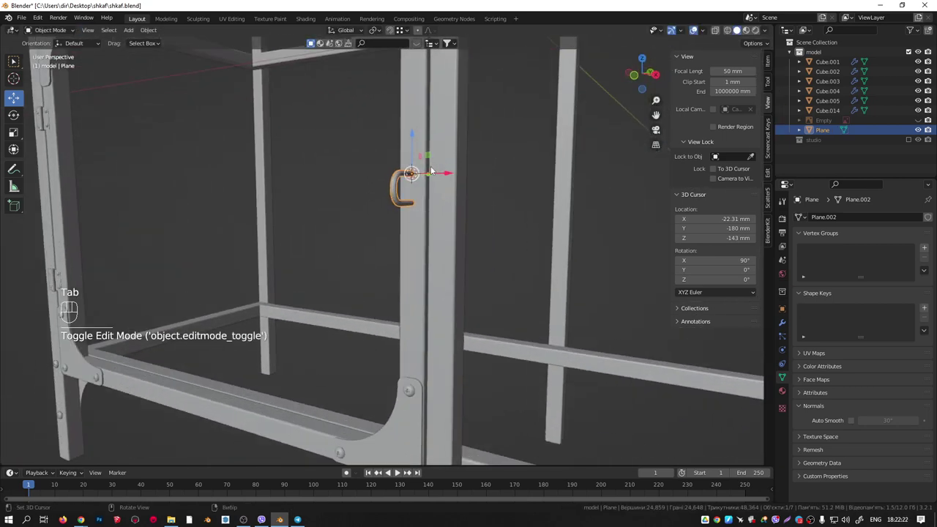
key("q")
left_click(403, 168)
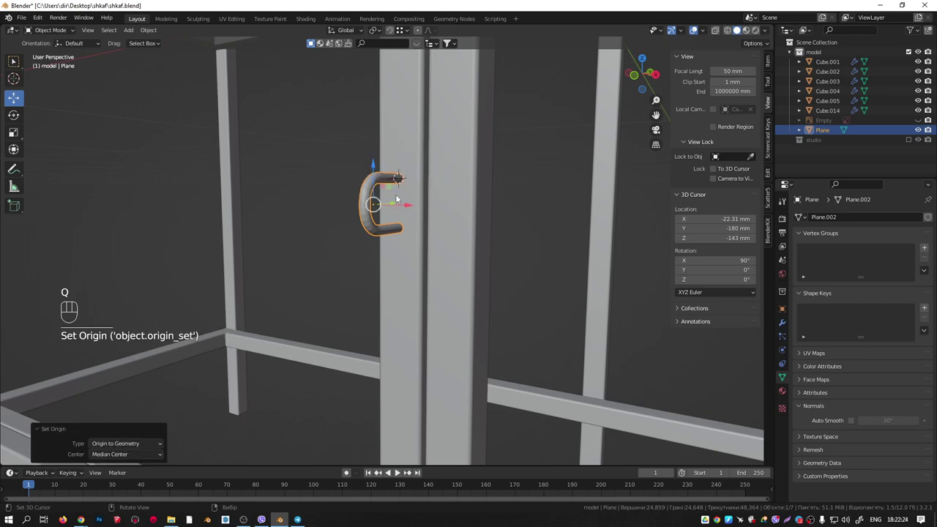
key("w")
left_click(386, 139)
Join the handle into the door frame object, with the door frame active.
middle_click_drag(434, 187, 385, 226)
scroll(389, 196, "down", 5)
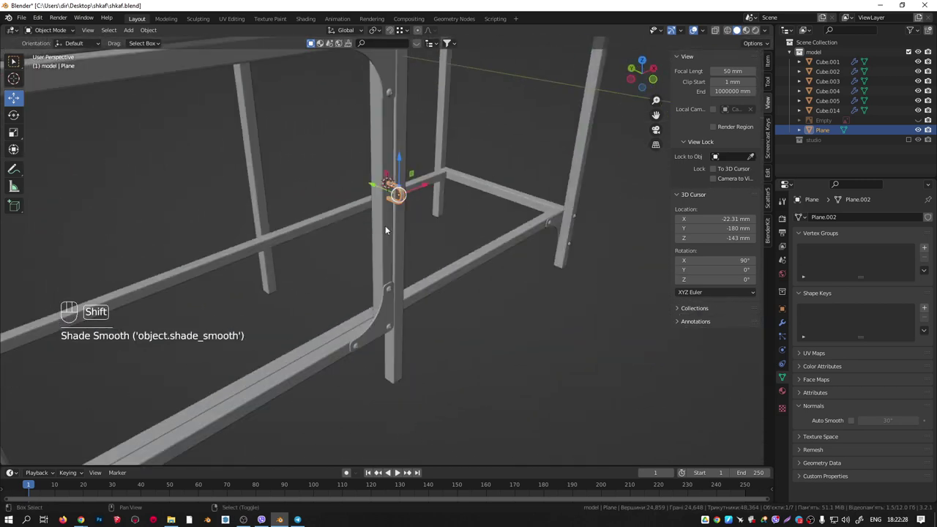
left_click(382, 233, "shift")
key("ctrl+j")
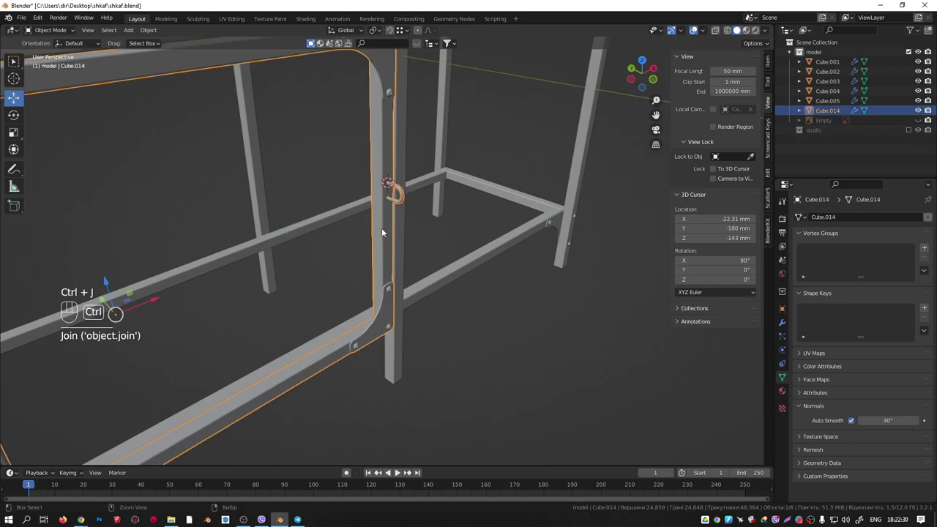
Select the main shelf frame object.
mouse_move(375, 203)
middle_mouse_down()
mouse_move(357, 180)
mouse_move(368, 196)
middle_mouse_up()
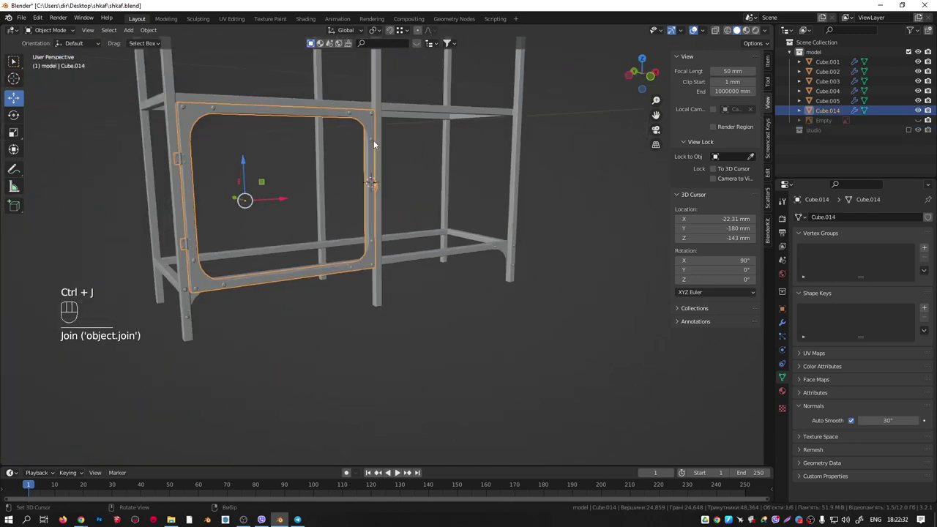
middle_click_drag(374, 144, 286, 320)
middle_click_drag(163, 181, 214, 211)
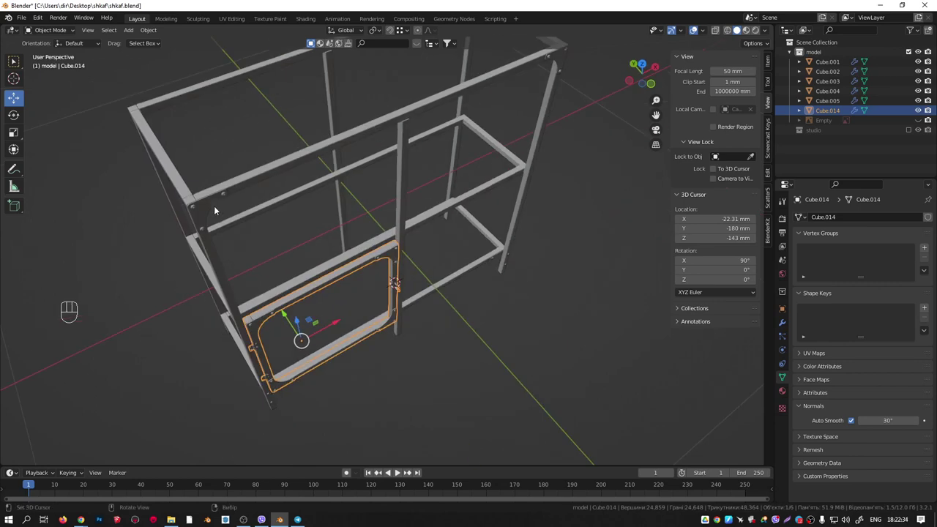
left_click(237, 183)
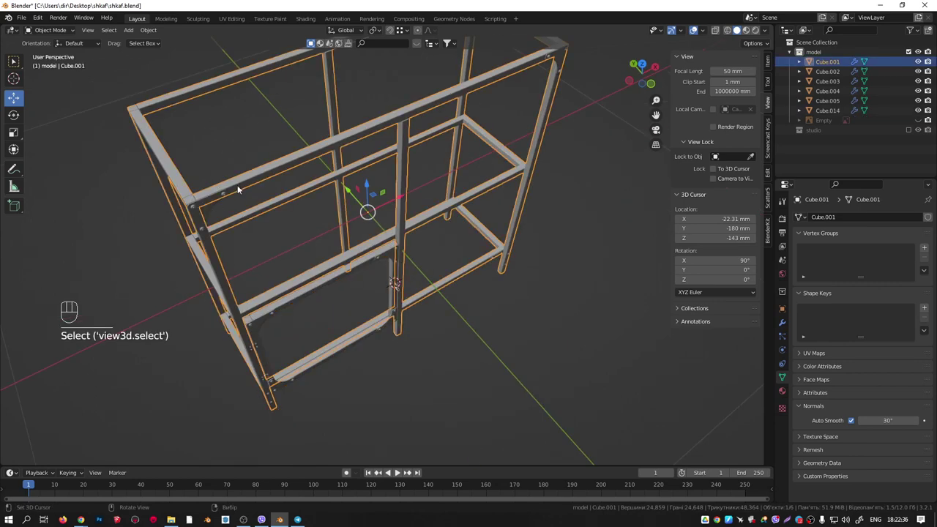
Open the shelf frame mesh for editing and hide the bevel weight overlay on its edges.
key("Tab")
scroll(224, 215, "up", 3)
scroll(225, 215, "down", 6)
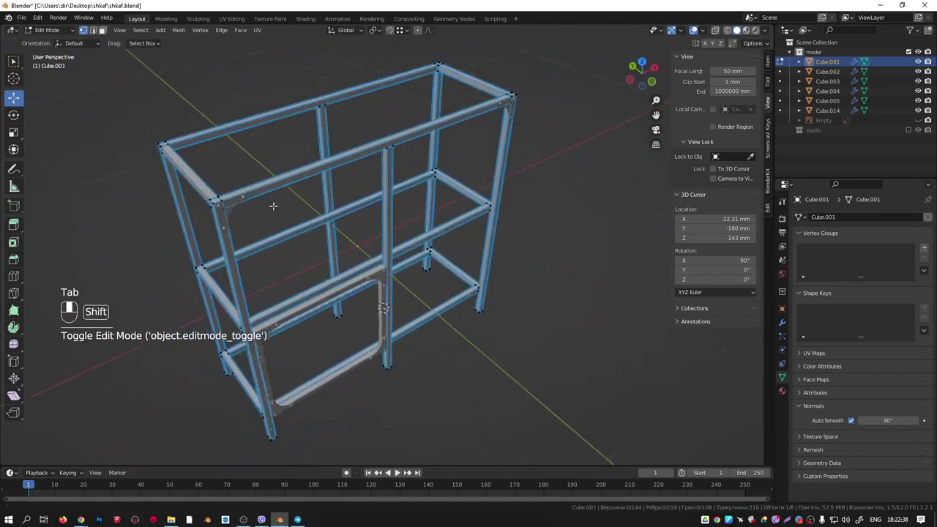
left_click(704, 31)
left_click(720, 276)
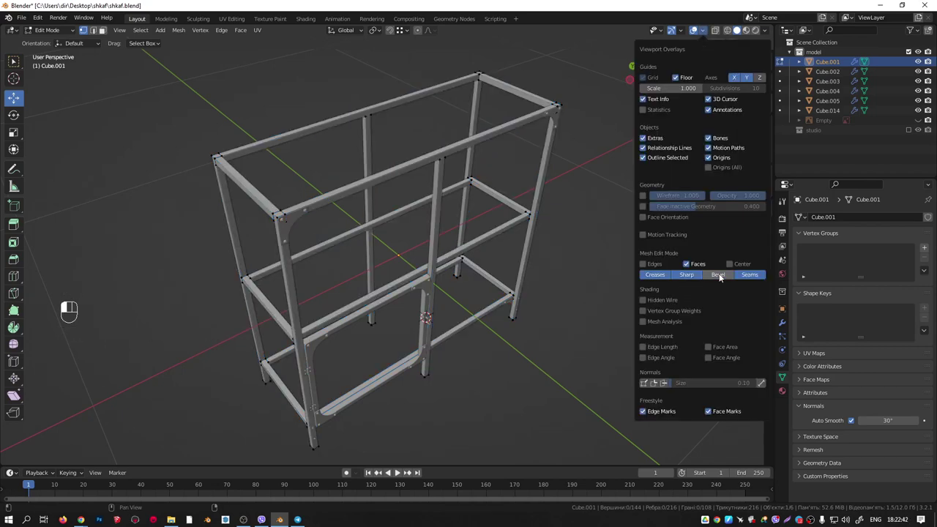
Select the four outer corner vertices at the very top of the shelf frame.
scroll(281, 207, "up", 3)
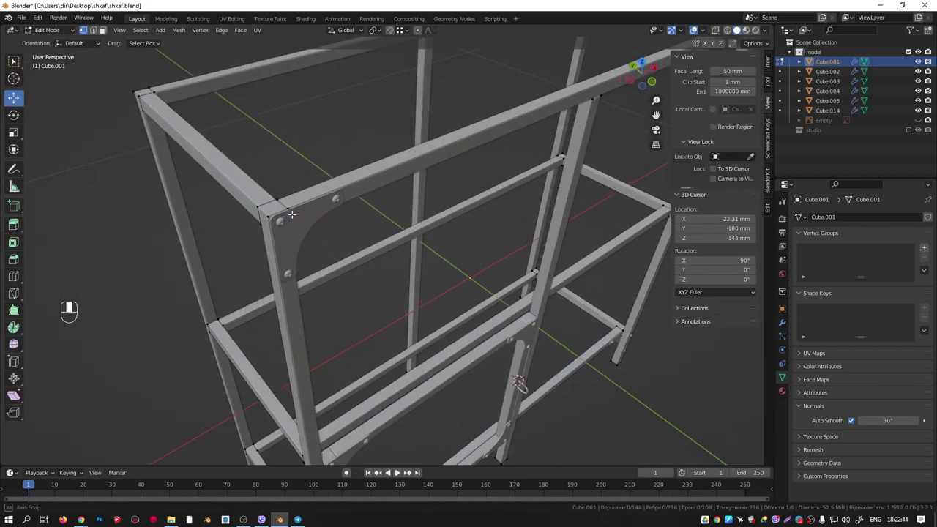
middle_click_drag(293, 213, 309, 238)
left_click(271, 223)
scroll(294, 220, "down", 1)
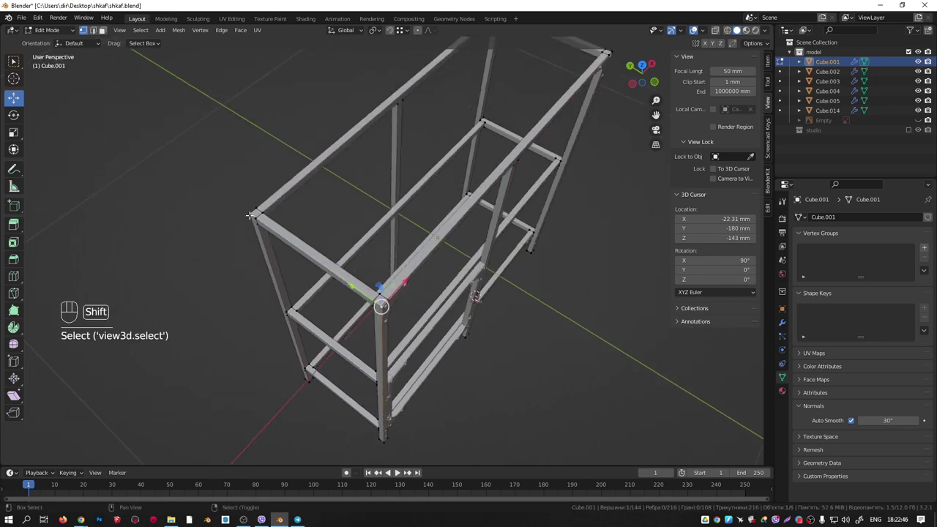
middle_click_drag(250, 216, 385, 107, "shift")
left_click(408, 123, "shift")
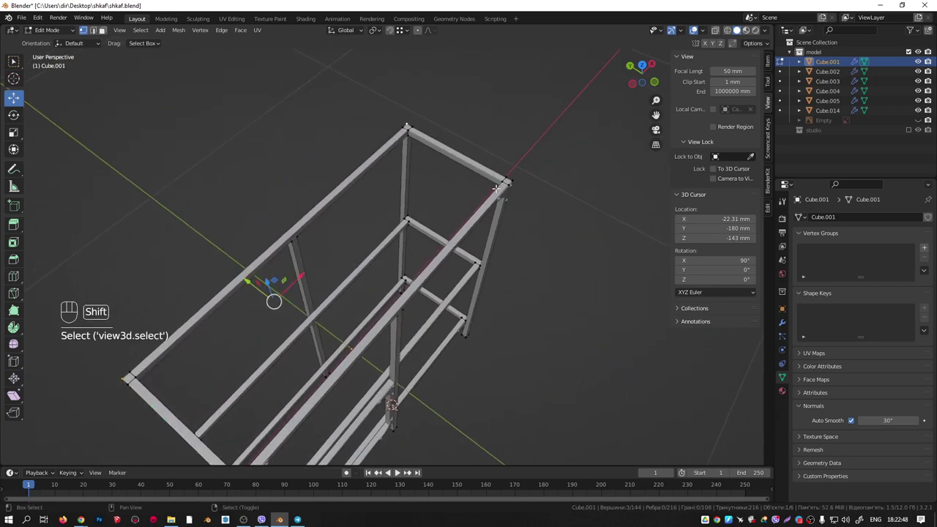
left_click(514, 181, "shift")
middle_click_drag(514, 181, 485, 193)
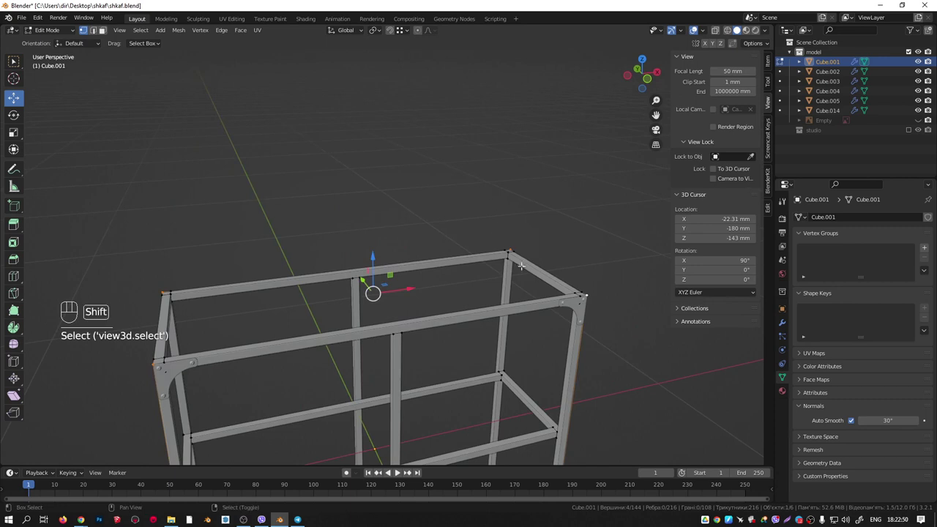
Duplicate the four top corner vertices in place, fill them with a face and extrude it 12 mm upward as the tabletop.
key("shift+d")
right_click(530, 227)
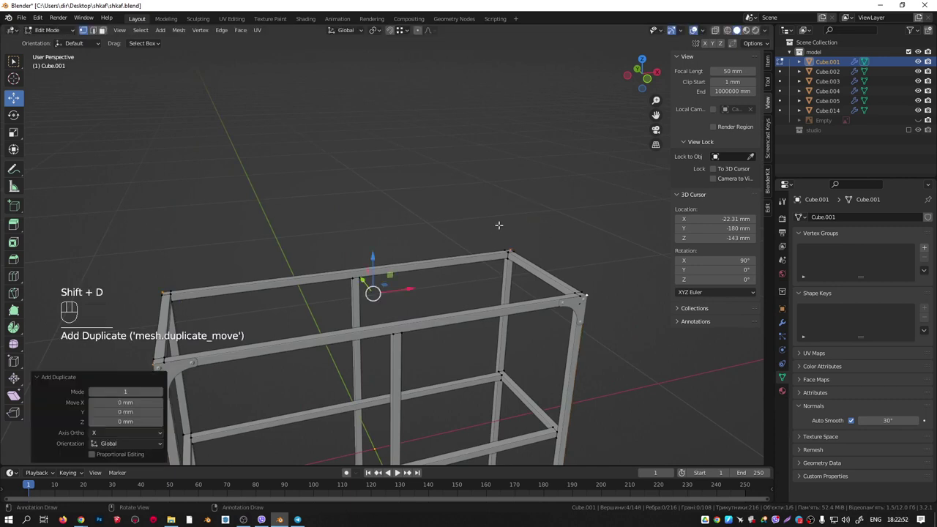
key("f")
middle_click_drag(469, 259, 411, 233)
middle_click_drag(420, 261, 402, 208, "shift")
scroll(448, 272, "up", 3)
key("e")
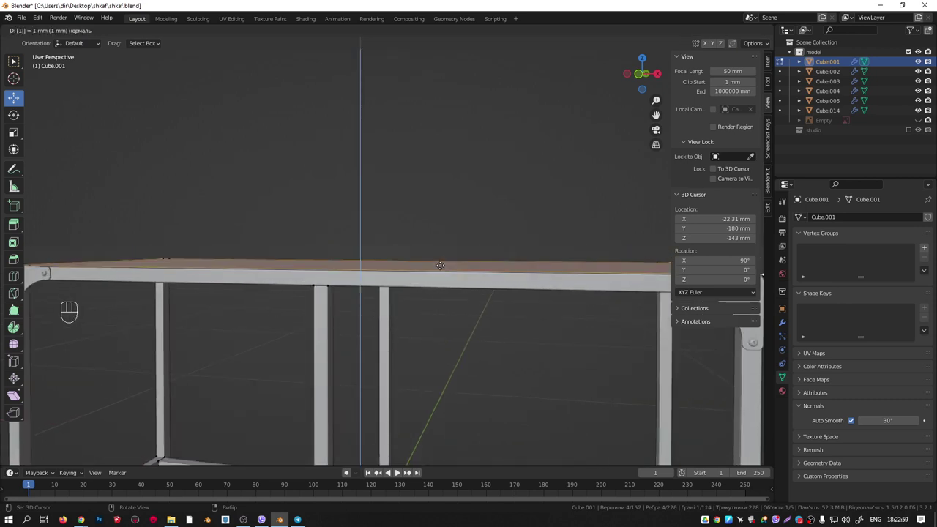
left_click(440, 266)
middle_click_drag(440, 265, 383, 268)
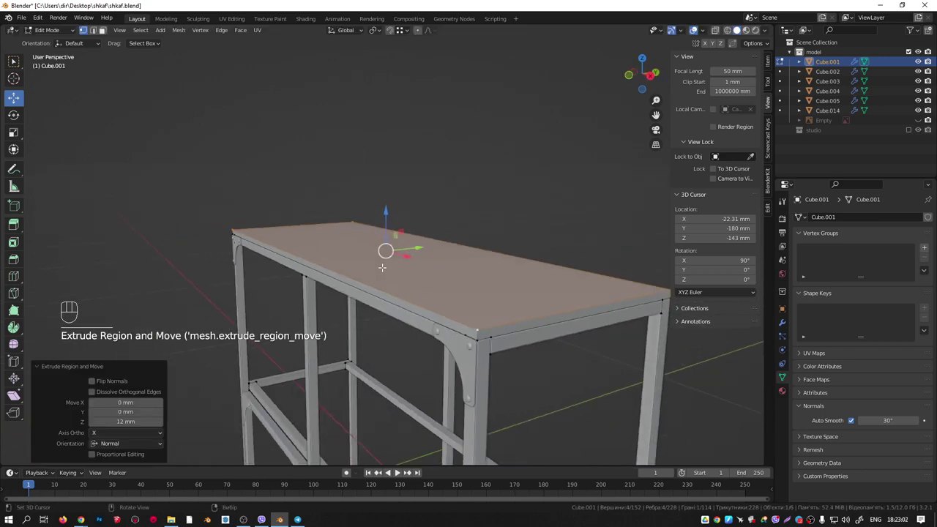
Select the whole linked tabletop panel and set its edges' mean bevel weight to 1.00.
key("Tab")
scroll(457, 296, "up", 5)
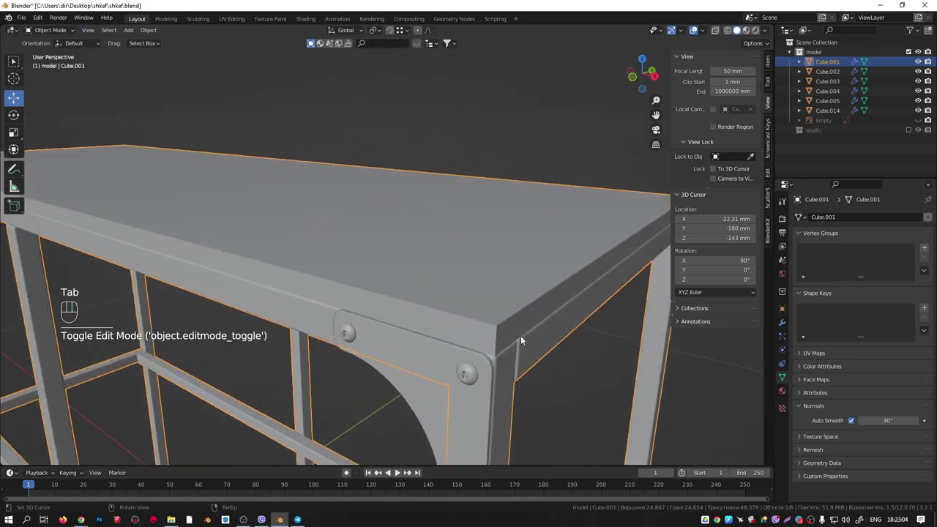
key("Tab")
scroll(501, 327, "down", 3)
key("l")
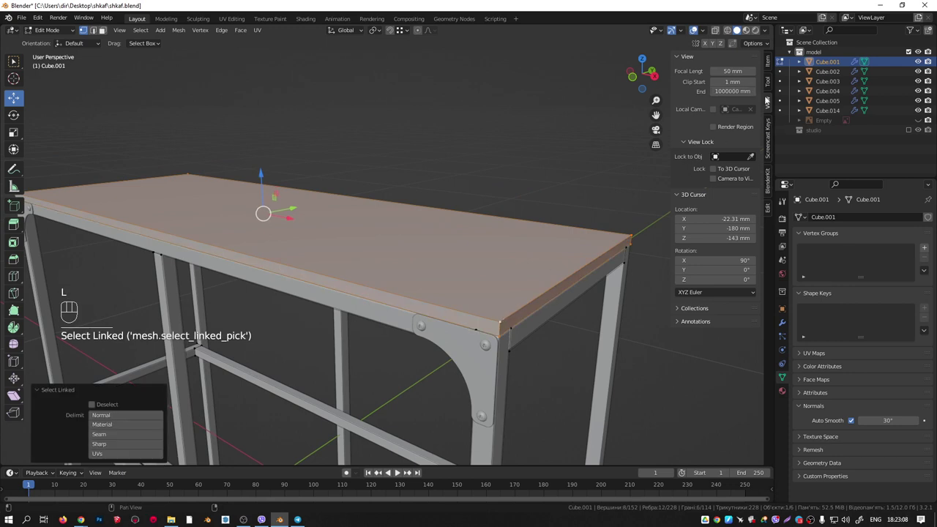
left_click(768, 61)
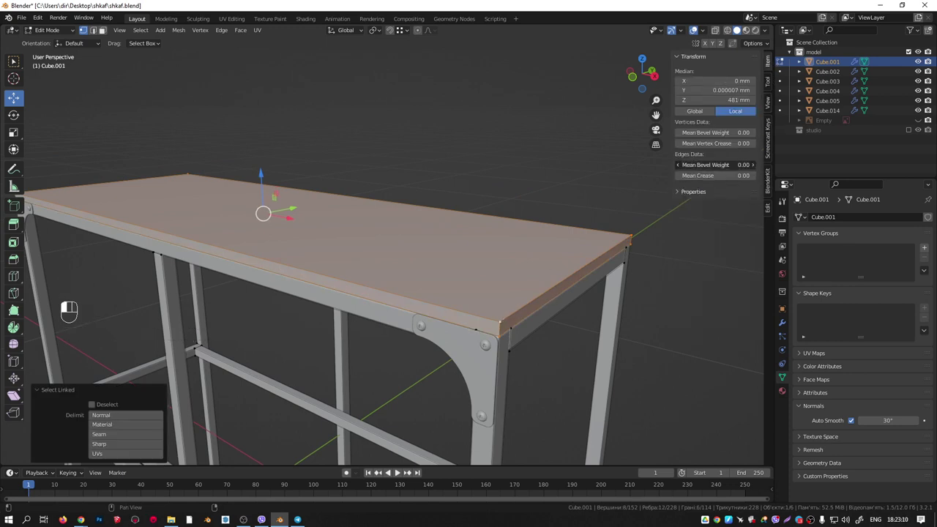
key("Tab")
middle_click_drag(408, 260, 440, 283)
scroll(429, 303, "down", 5)
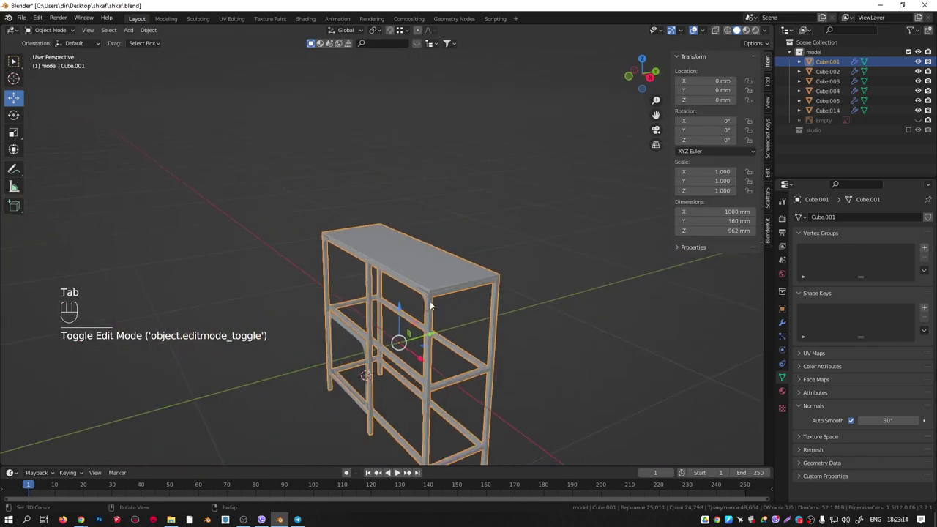
Select the four outer corner vertices on the upper side of the frame's middle shelf rails.
key("Tab")
scroll(423, 304, "up", 8)
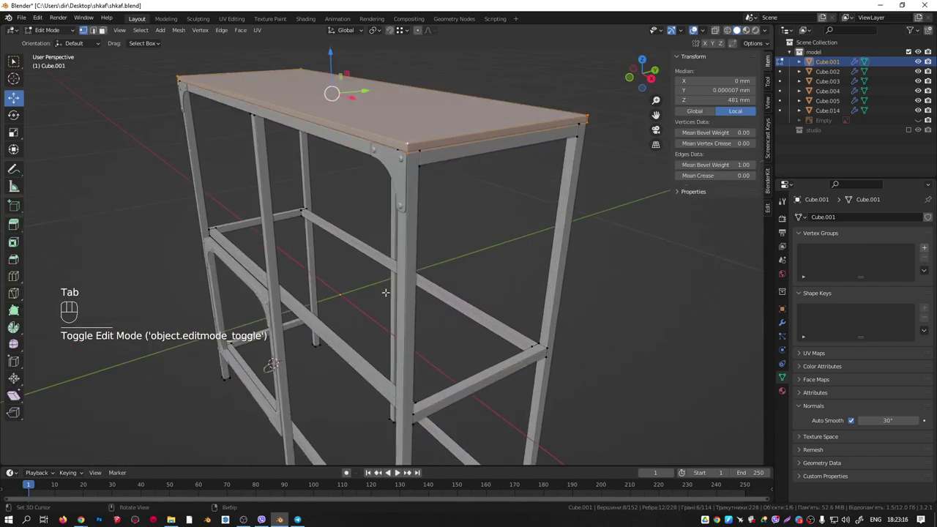
middle_click_drag(386, 293, 374, 237)
scroll(286, 218, "up", 4)
middle_click_drag(287, 217, 433, 269, "shift")
left_click(429, 279)
left_click(70, 279, "shift")
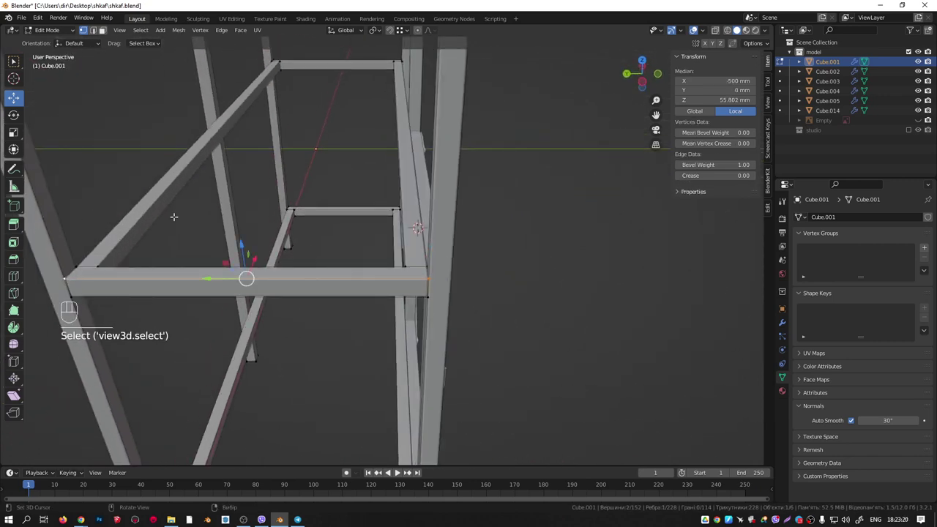
middle_click_drag(174, 215, 198, 203)
scroll(198, 203, "up", 1)
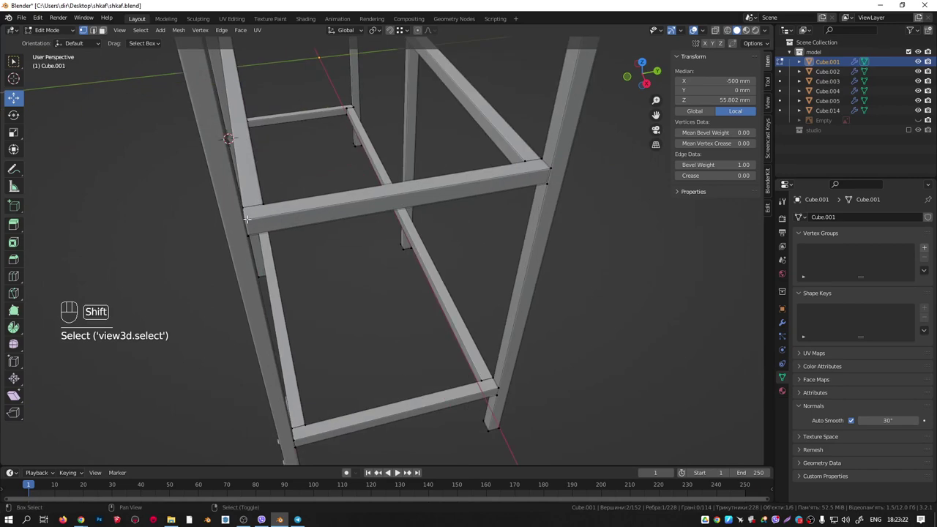
left_click(547, 169, "shift")
middle_click_drag(548, 169, 366, 228)
Duplicate the middle shelf's corner vertices in place, fill them with a face and extrude it by -12 mm to thicken it upward.
key("shift+d")
right_click(362, 180)
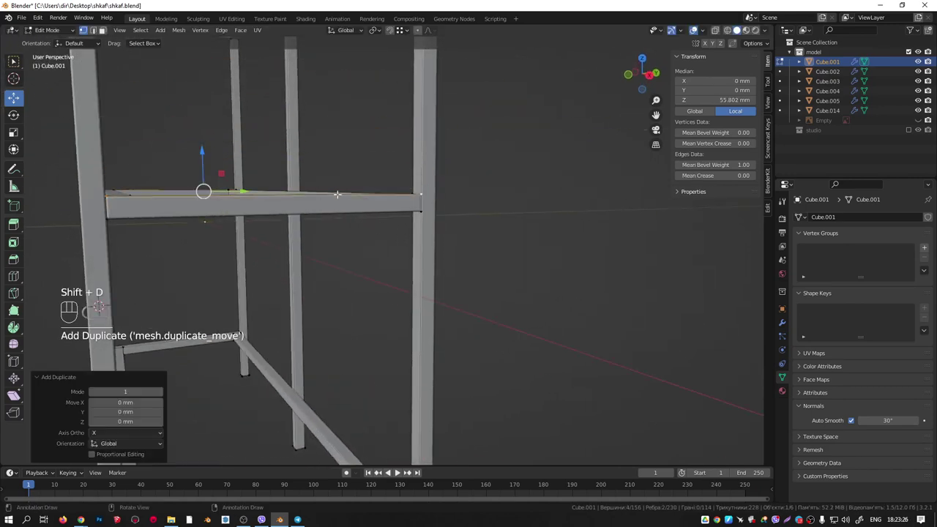
middle_click_drag(362, 180, 380, 219)
key("f")
type("e12-")
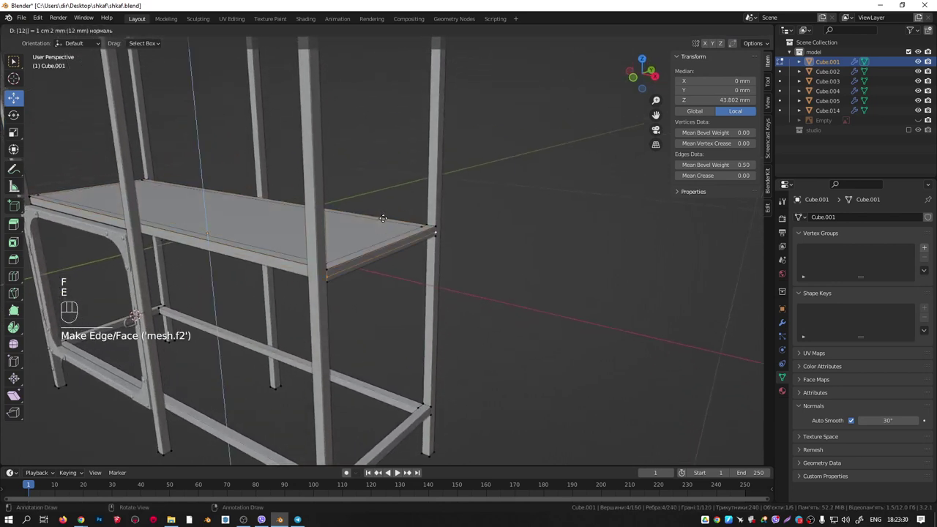
key("Return")
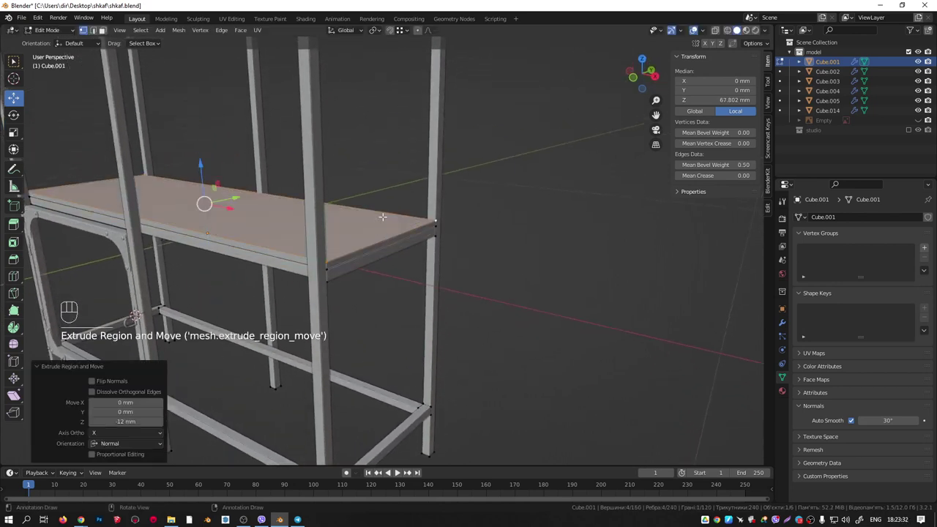
Select the whole linked middle shelf panel and set its edges' mean bevel weight to 1.00.
middle_click_drag(361, 237, 476, 268, "shift")
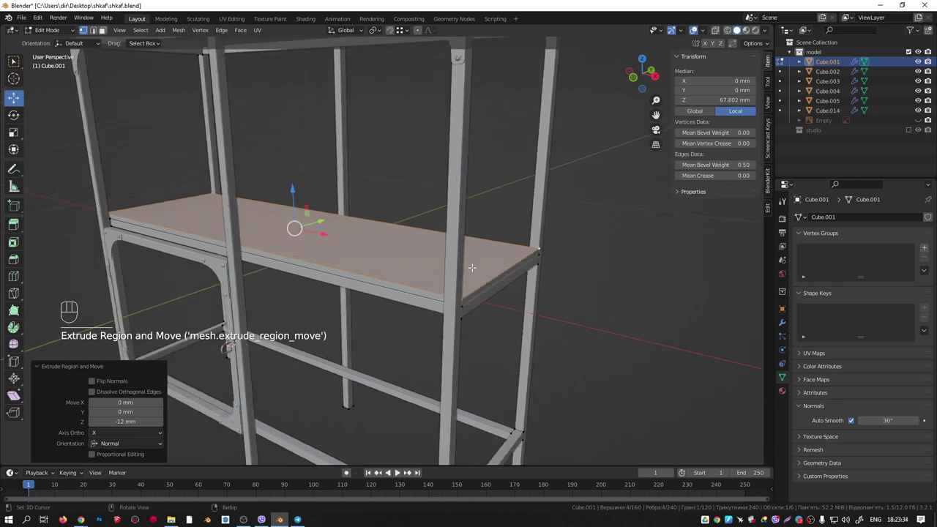
scroll(474, 279, "up", 2)
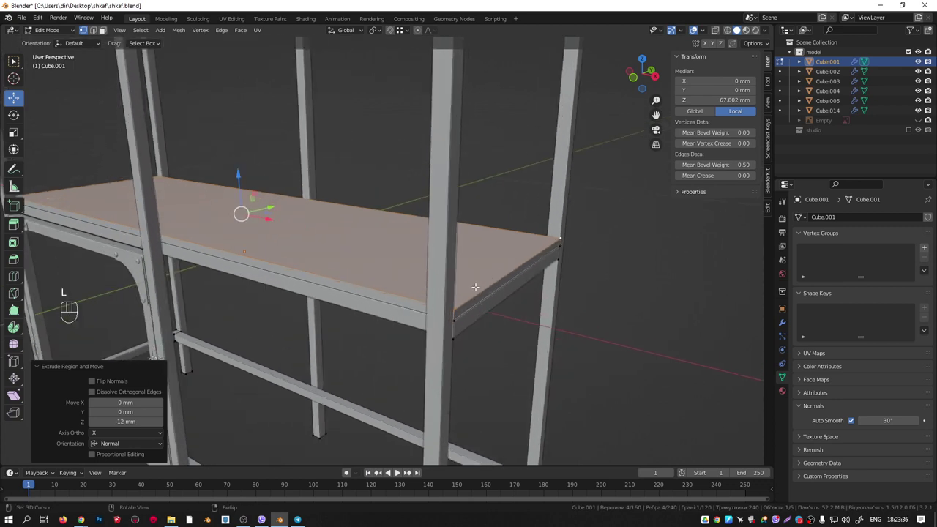
key("l")
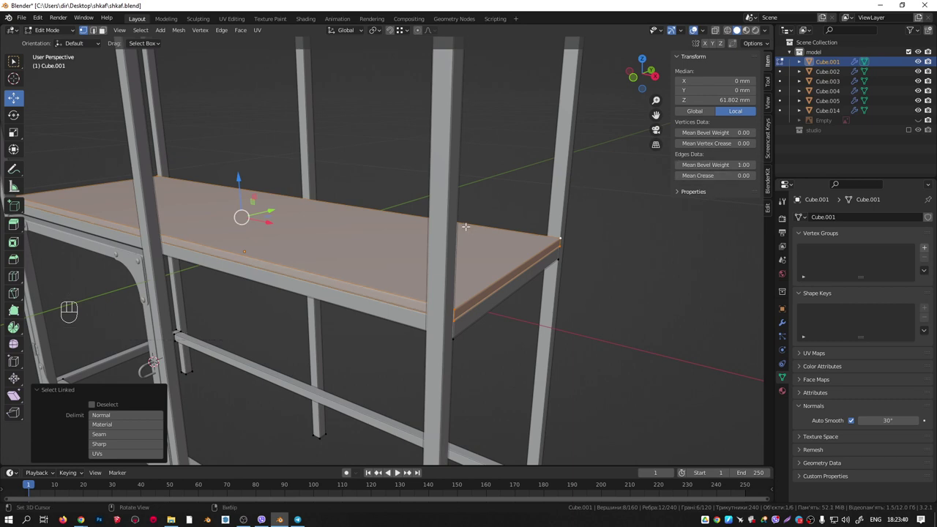
scroll(463, 224, "down", 6)
scroll(462, 223, "up", 4)
Recalculate the normals of the entire frame mesh to face outside, and return to Object Mode.
key("a")
key("a")
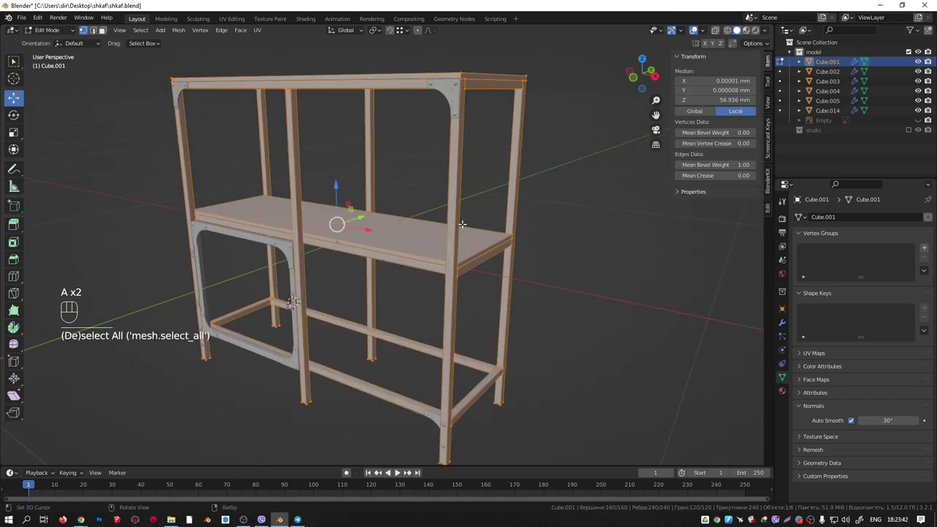
key("shift+n")
middle_click_drag(463, 223, 453, 241)
key("Tab")
scroll(475, 249, "up", 6)
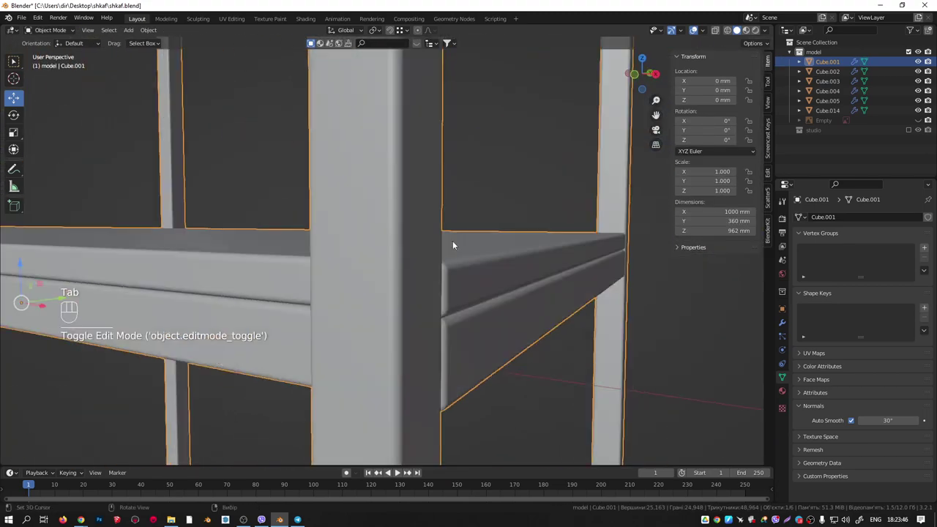
scroll(454, 240, "down", 7)
middle_click_drag(311, 266, 452, 206, "shift")
middle_click_drag(390, 180, 308, 203)
scroll(357, 303, "up", 3)
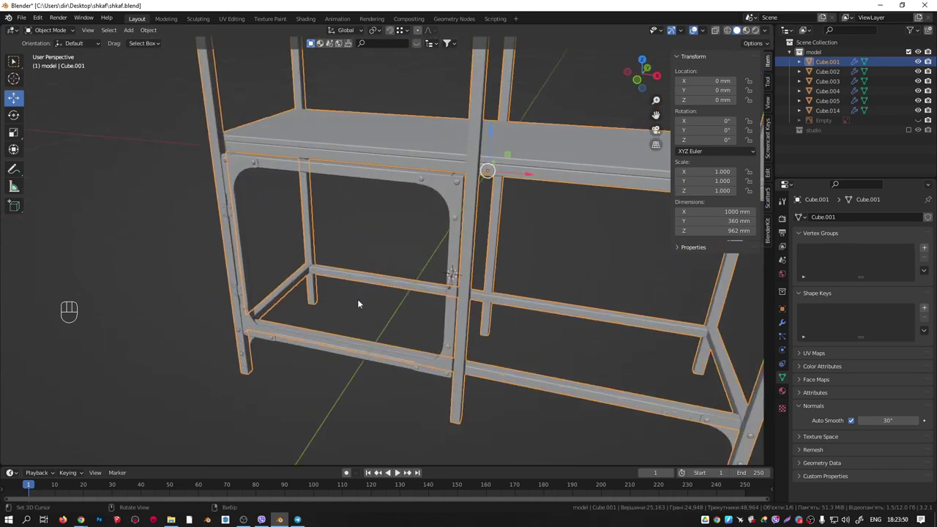
Switch to Chrome and browse the FJÄLLBO product photos to the close-up of the metal mesh.
mouse_move(81, 520)
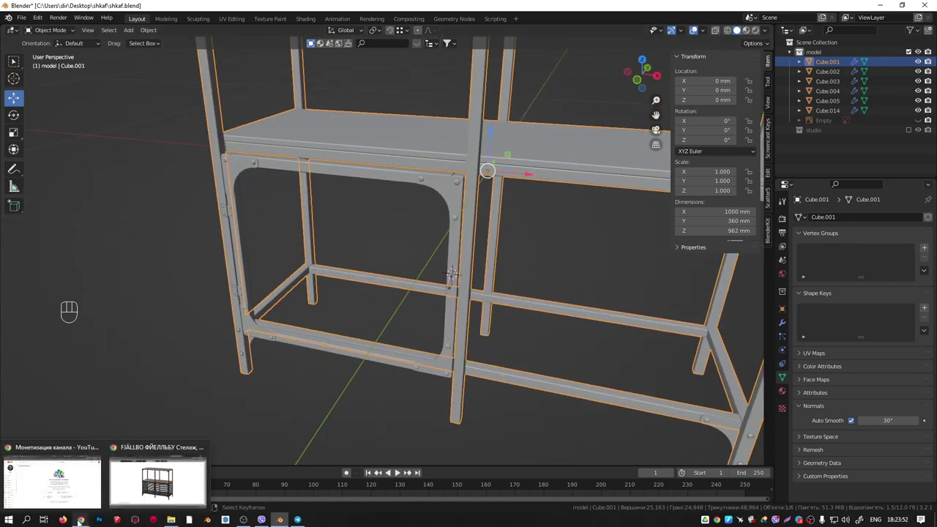
left_click(146, 490)
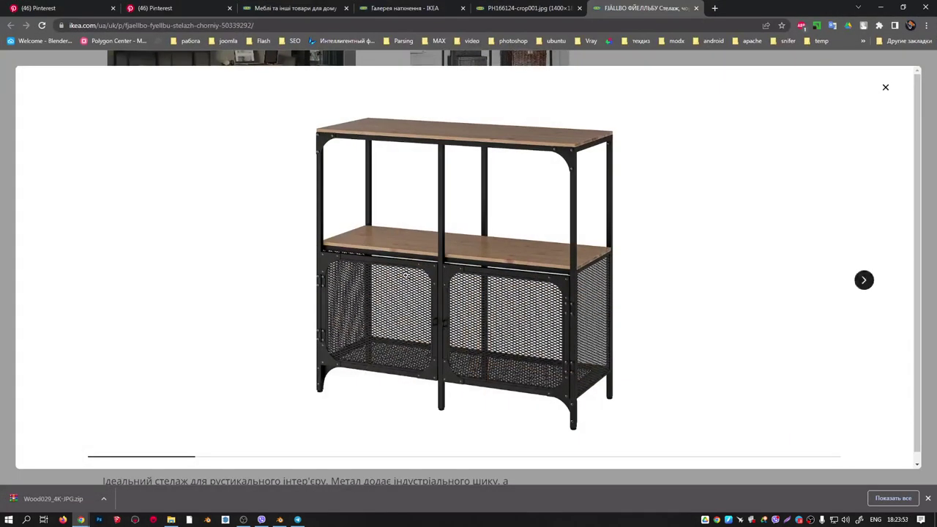
left_click(863, 280)
left_click(863, 280)
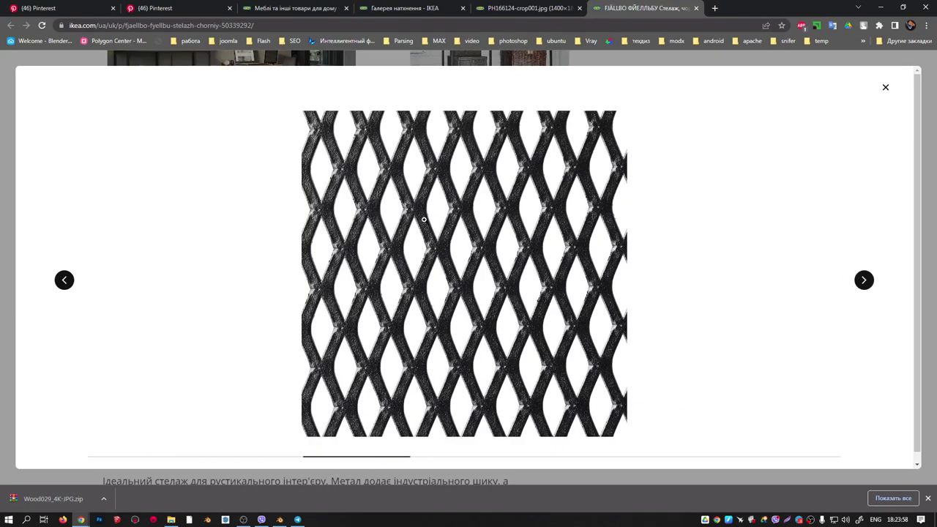
Capture a screenshot region of the metal mesh pattern and save it as Screenshot_1.png in the shkaf folder on the desktop.
key("Print")
left_click_drag(316, 117, 607, 423)
left_click(584, 432)
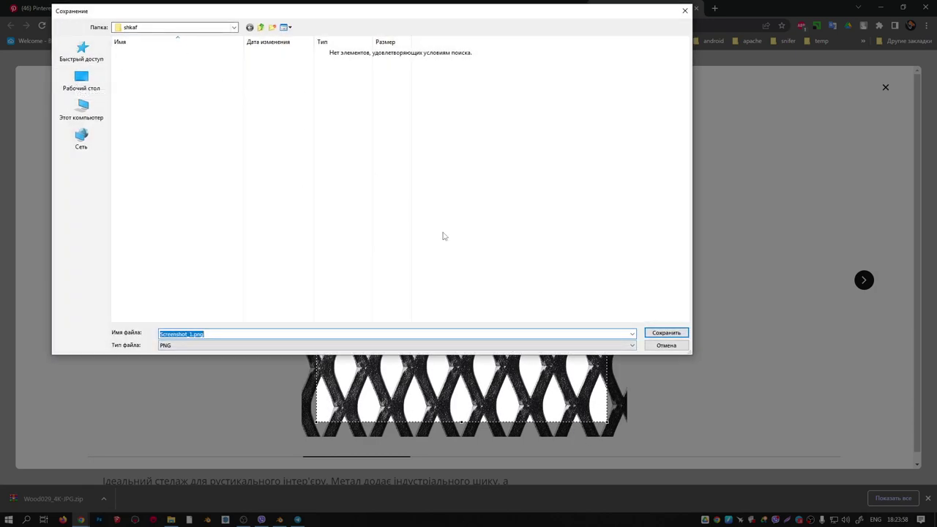
left_click(261, 28)
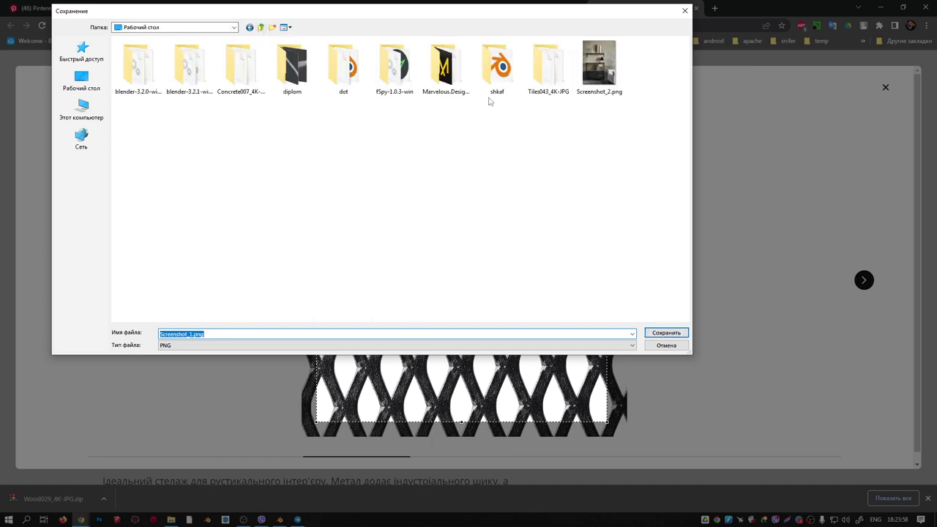
double_click(500, 77)
left_click(665, 333)
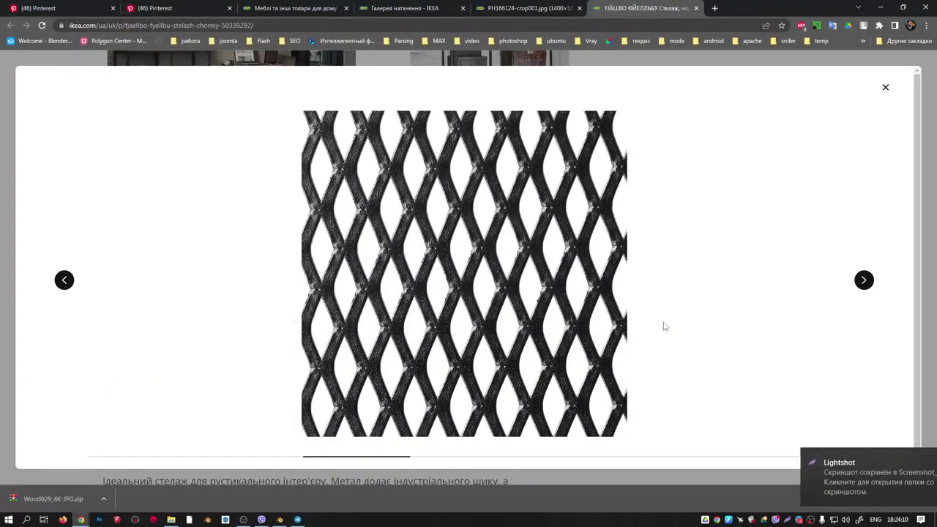
Switch from the browser to Blender and show the shelving model's lower compartments in front view.
left_click(881, 6)
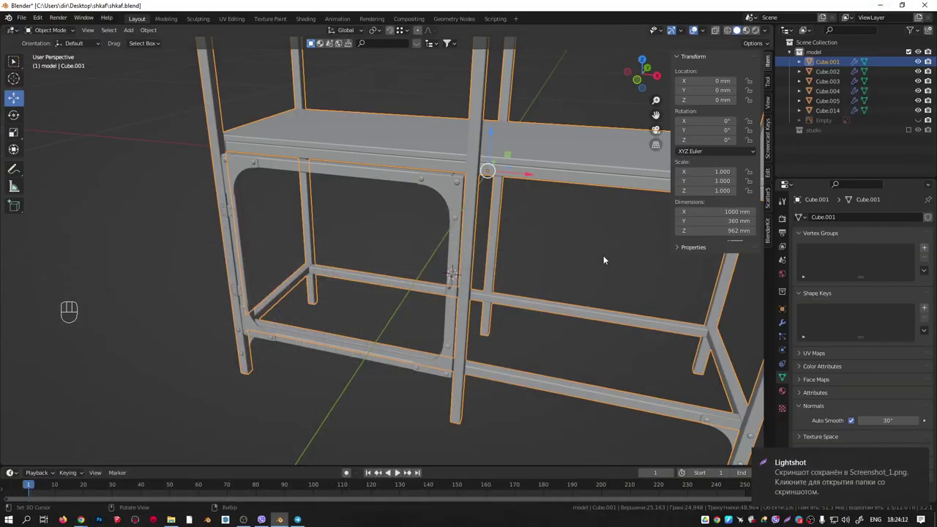
key("KP_1")
scroll(491, 217, "down", 3)
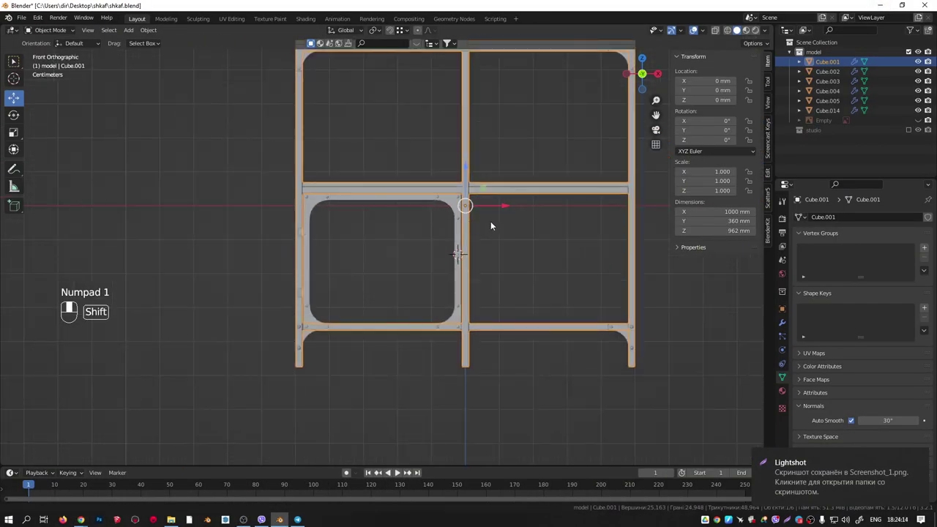
scroll(490, 221, "down", 1, "shift")
Switch to File Explorer and open the shkaf folder on the desktop.
left_click(179, 520)
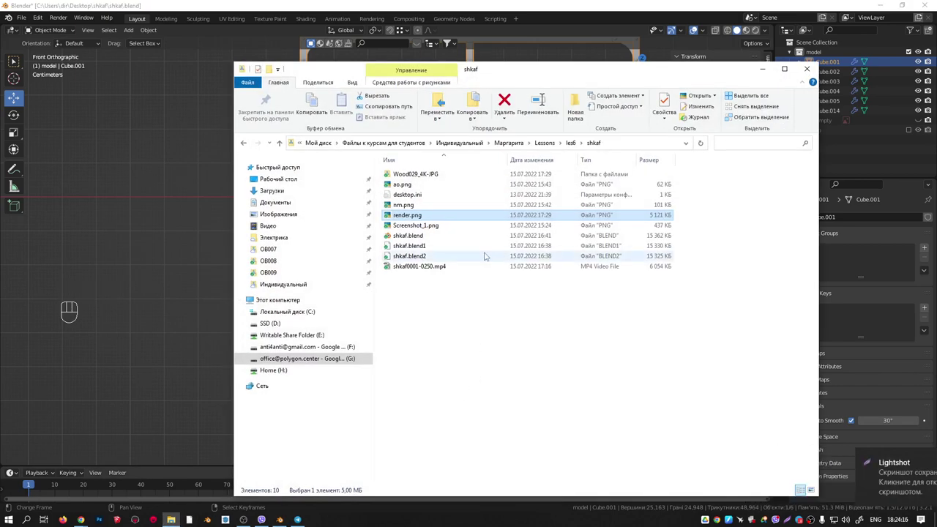
left_click(257, 300)
left_click(304, 347)
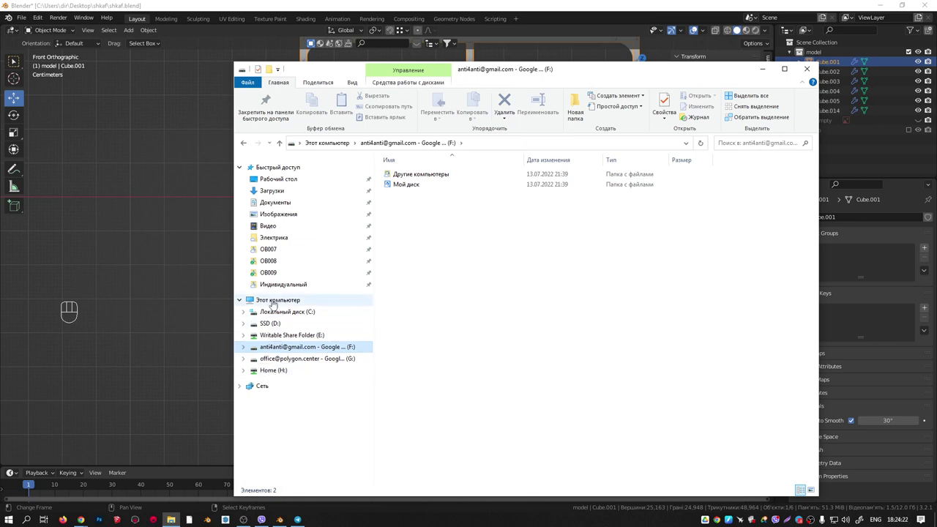
left_click(277, 179)
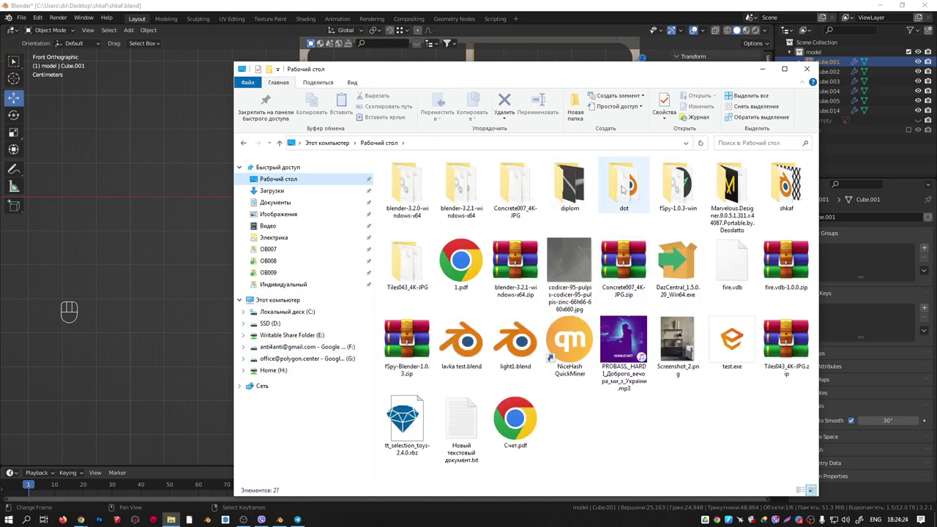
double_click(786, 187)
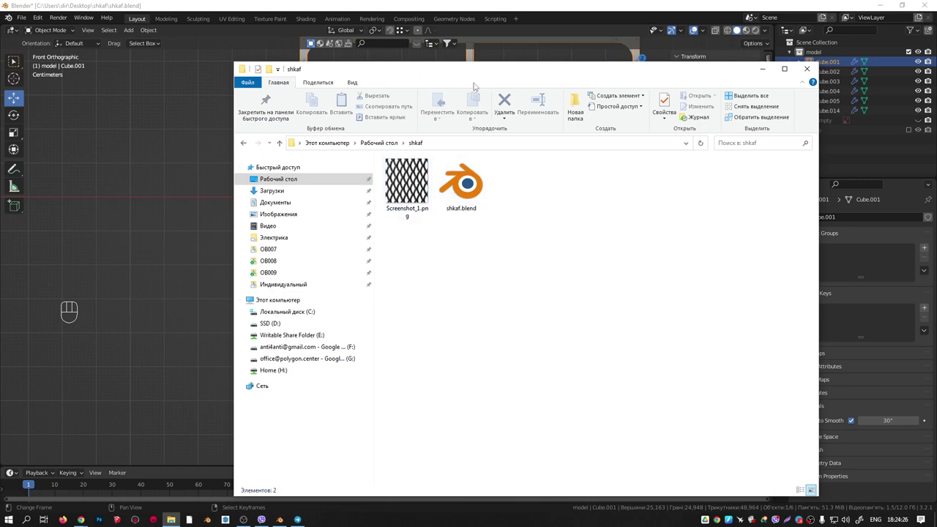
Bring Screenshot_1.png into the front view as a reference image over the door opening and scale it to about 0.046.
left_click_drag(474, 87, 833, 103)
left_click_drag(765, 199, 391, 258)
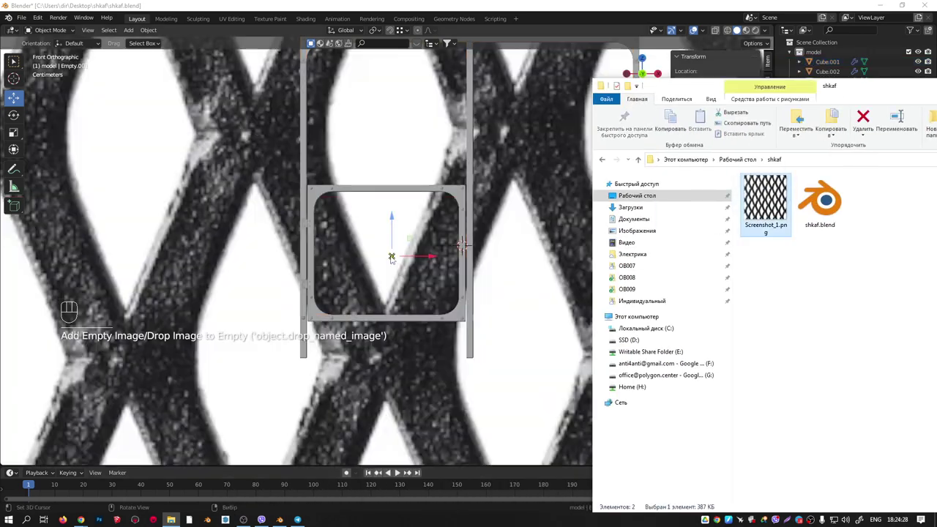
left_click(527, 177)
key("s")
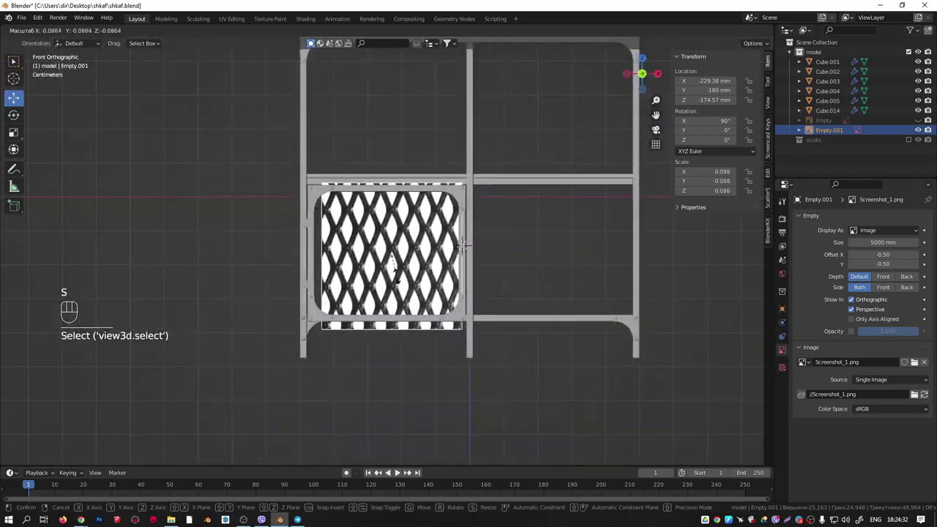
left_click(396, 265)
Rotate the mesh reference image 90° in the front view and reduce it to a scale of about 0.010.
type("r90")
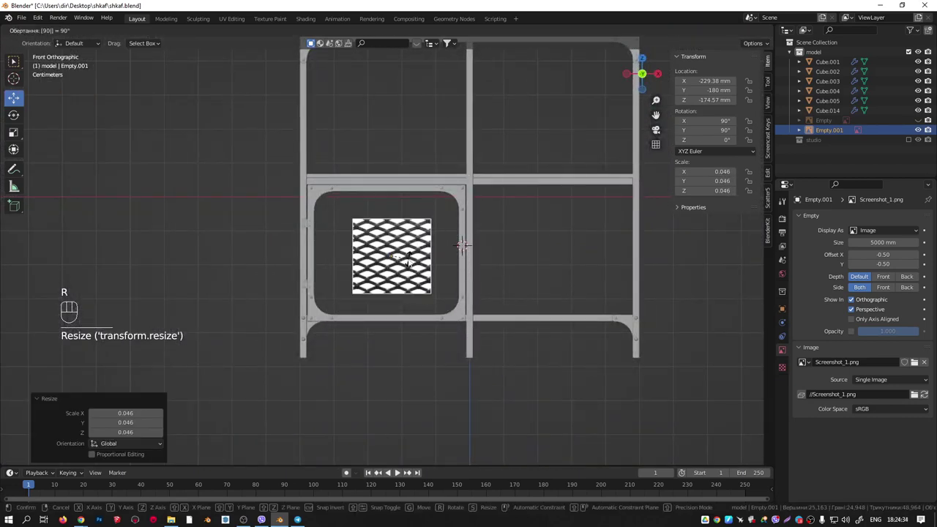
key("Return")
scroll(392, 263, "up", 3)
middle_click_drag(513, 233, 559, 226, "shift")
key("s")
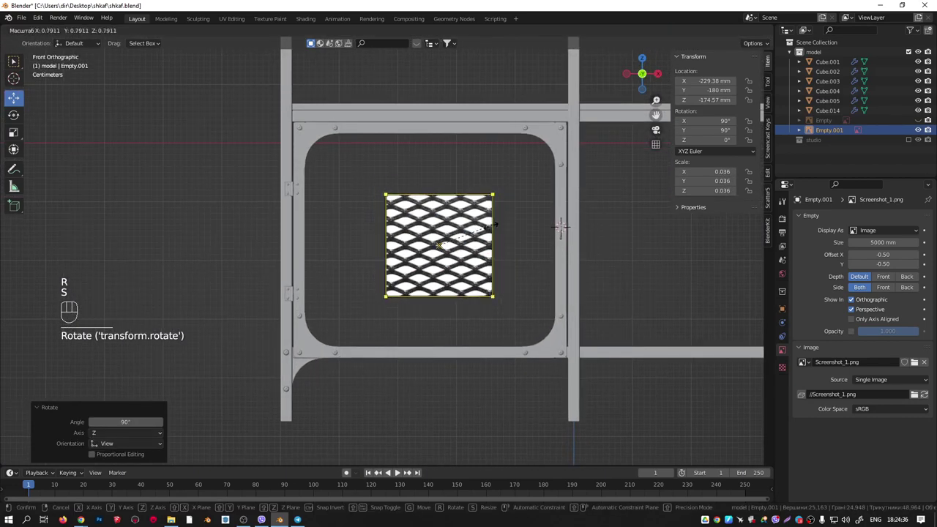
left_click(446, 250)
key("g")
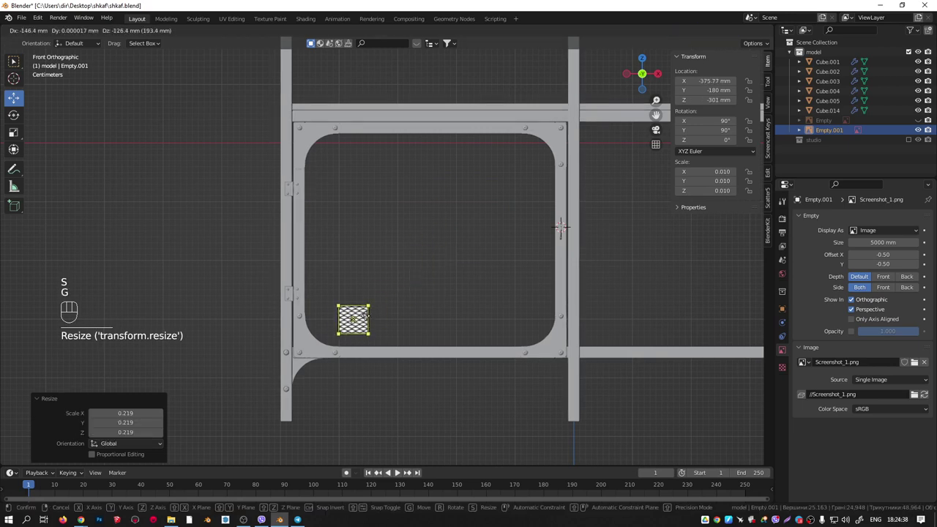
left_click(329, 327)
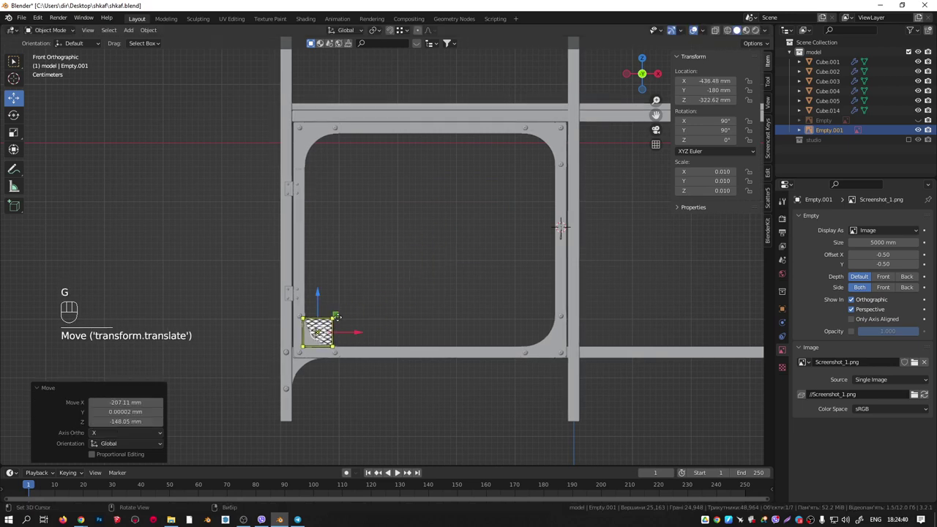
scroll(316, 316, "up", 5)
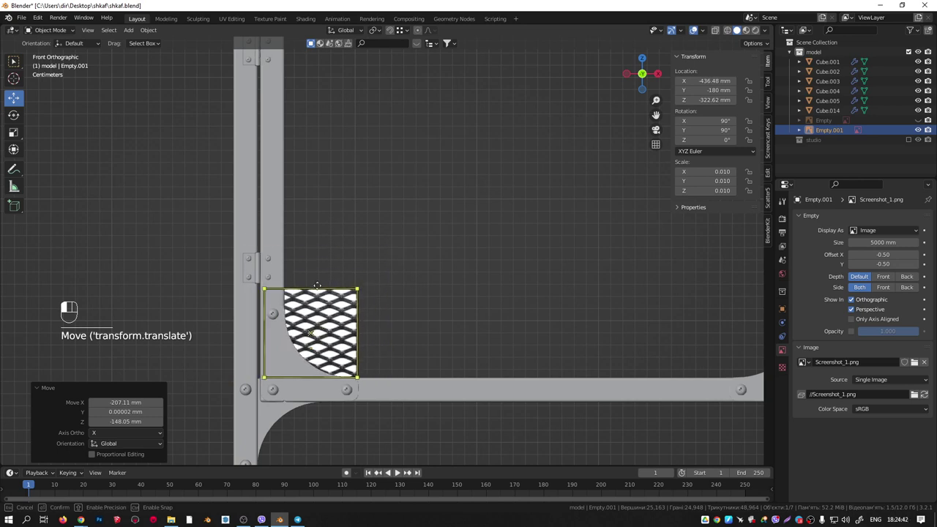
key("ctrl+z")
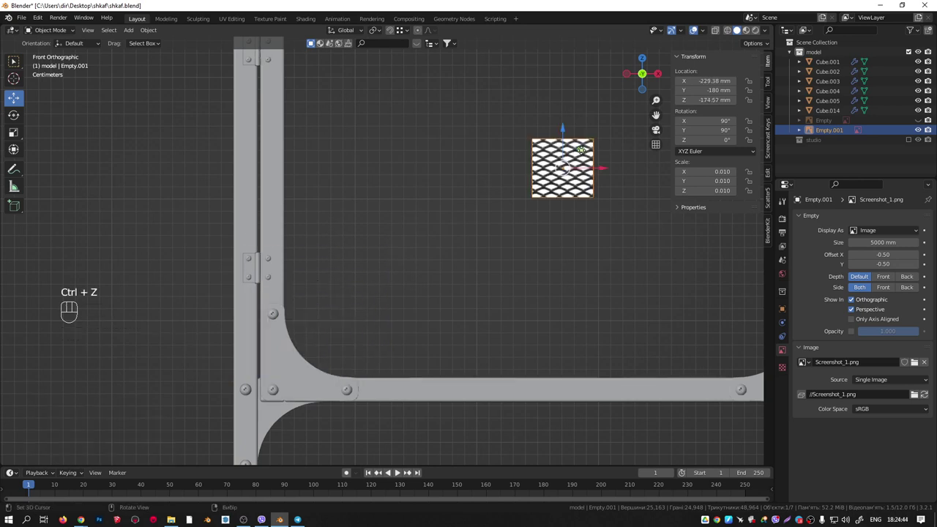
Position the reference image inside the door opening beside the lower hinge, at a scale of about 0.008.
key("g")
left_click(351, 315)
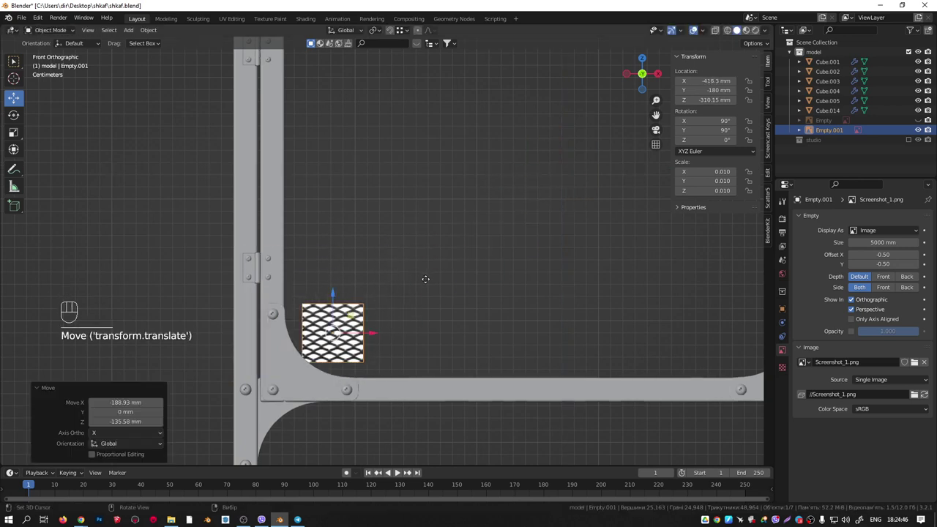
key("s")
left_click(410, 293)
middle_click_drag(331, 301, 393, 234, "shift")
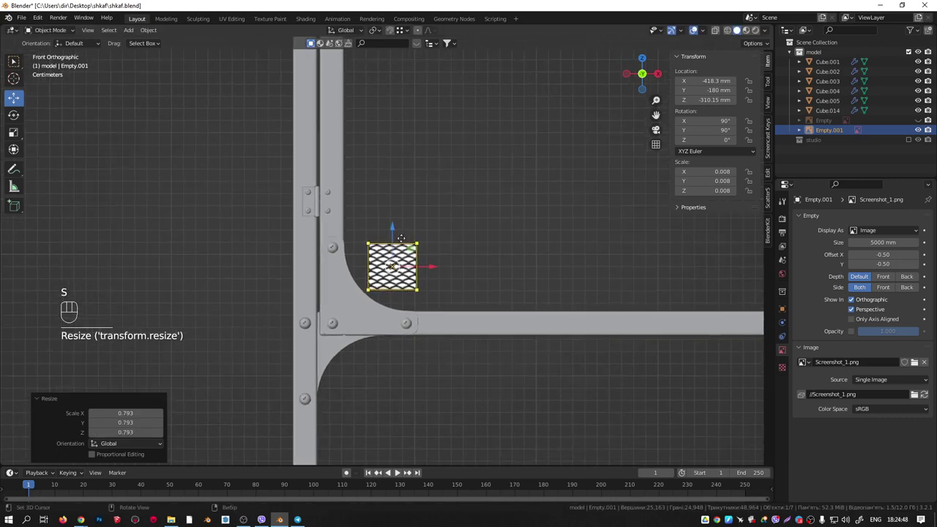
left_click_drag(394, 234, 394, 196)
Snap the 3D cursor to the reference image and add a mesh plane there.
scroll(393, 196, "up", 10)
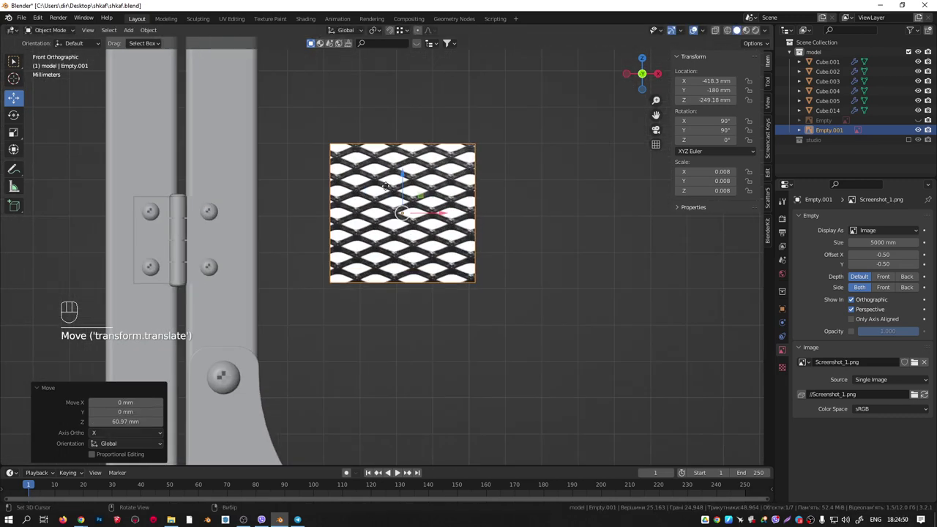
scroll(393, 198, "up", 1)
scroll(410, 209, "down", 6)
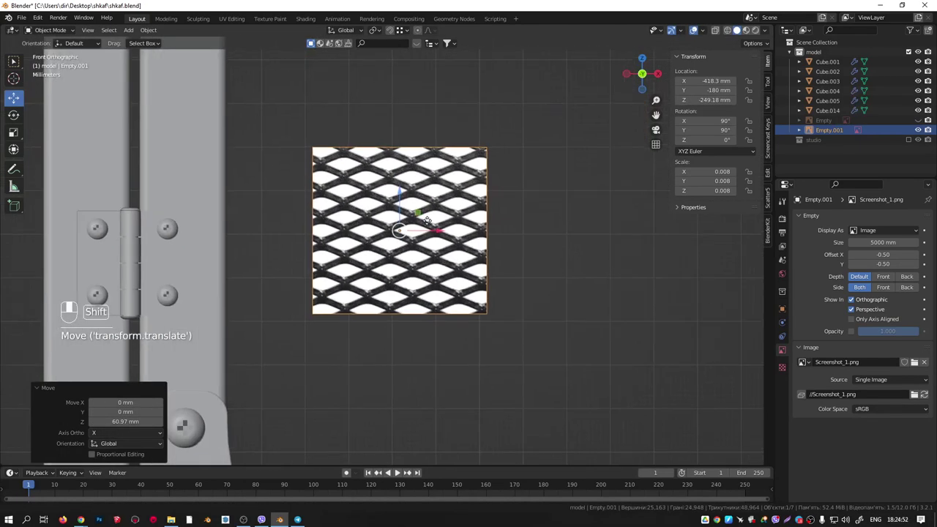
key("shift")
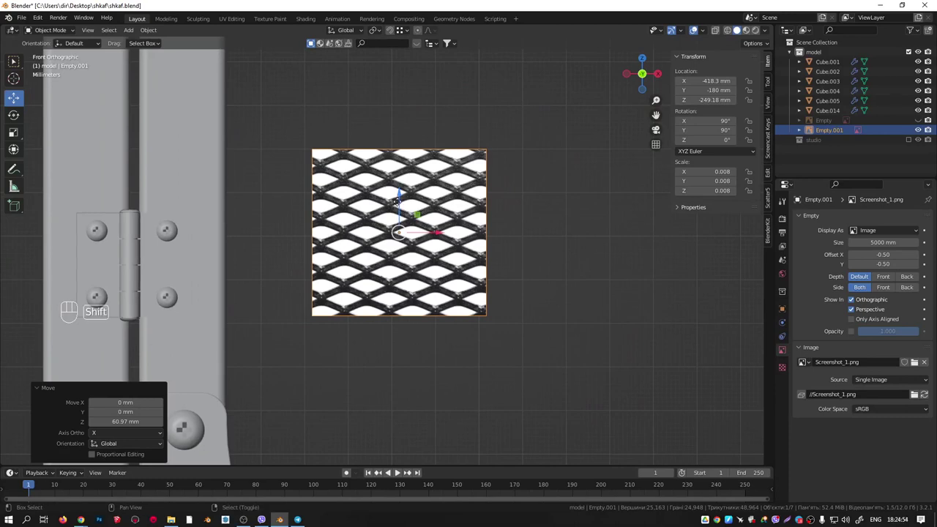
key("shift+s")
left_click(404, 258)
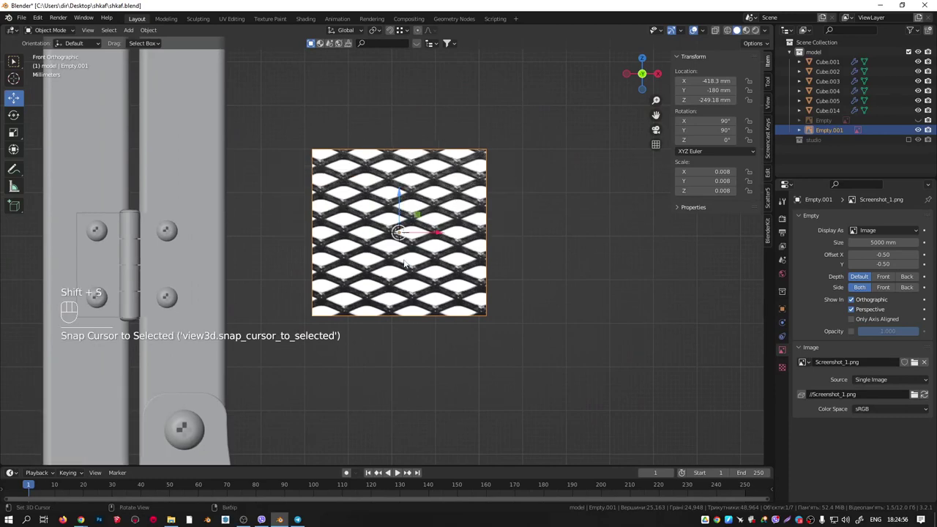
key("shift+a")
mouse_move(410, 212)
left_click(462, 211)
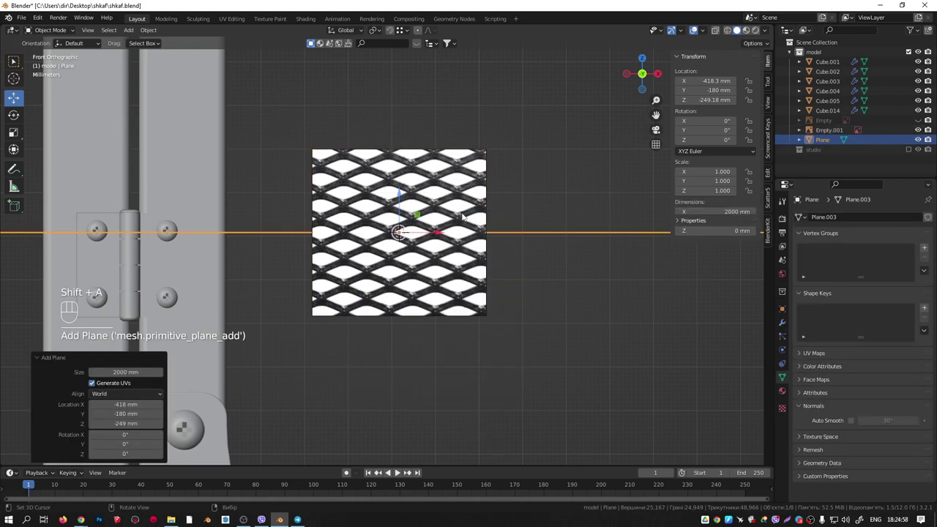
Rotate the plane 90° about the X axis so it faces the front view.
key("r")
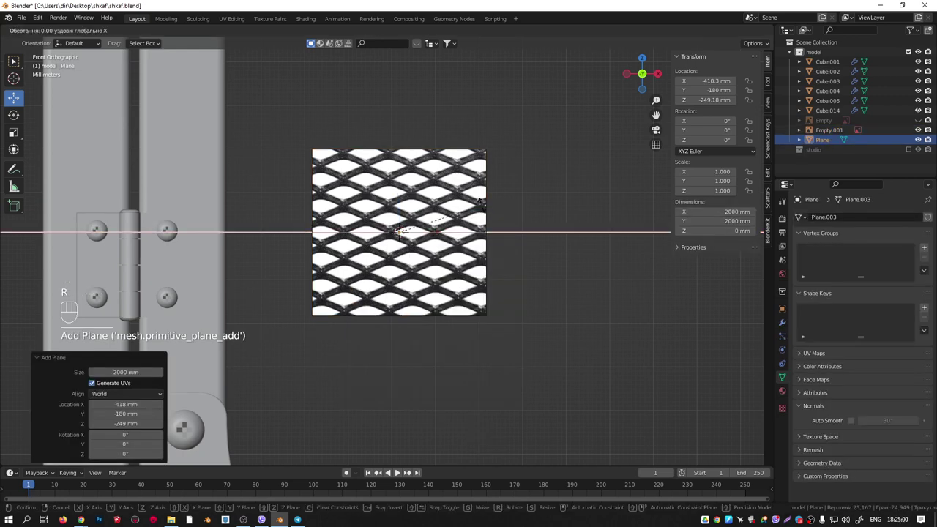
key("x")
key("9")
key("0")
key("Return")
Scale the plane down uniformly to about 5.85 mm per side.
key("s")
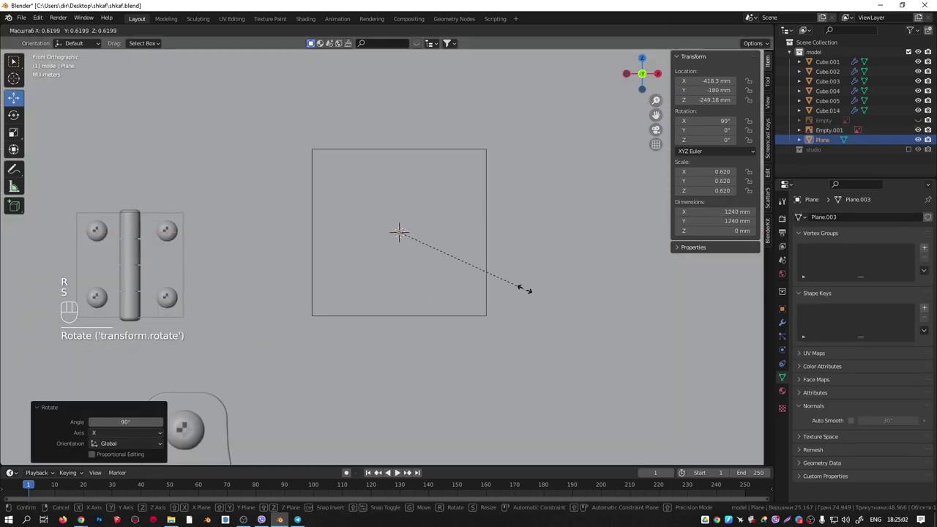
left_click(456, 246)
key("s")
left_click(418, 244)
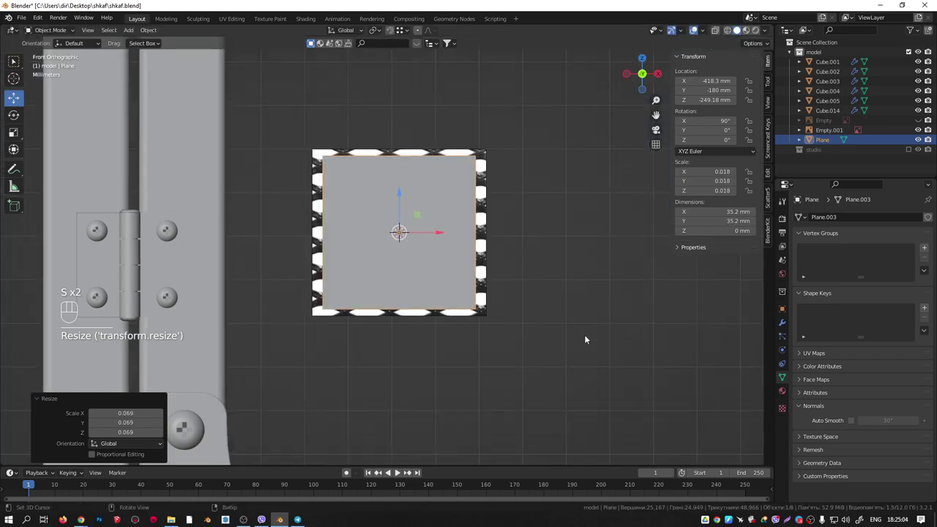
key("s")
left_click(430, 249)
Move the plane over one diamond opening of the mesh image, about 2.7 mm in X and 6.4 mm in Z.
scroll(417, 221, "up", 6)
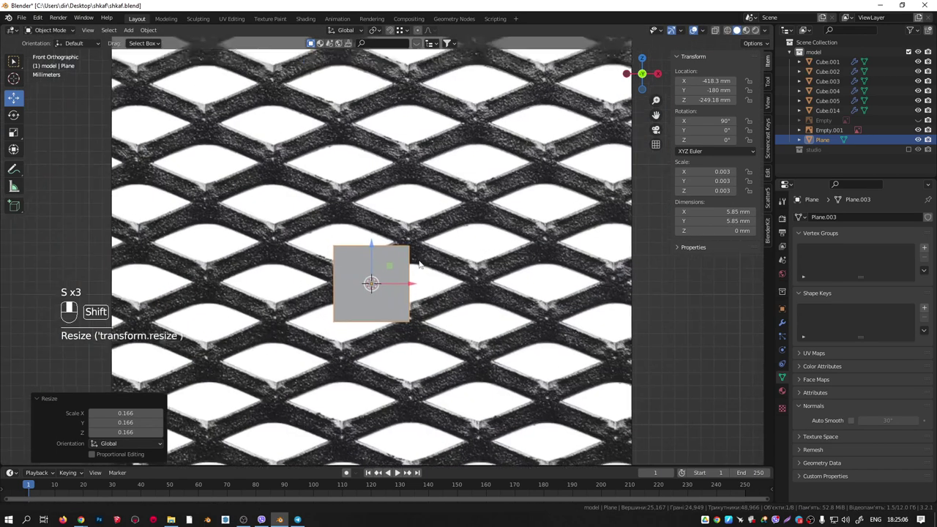
key("g")
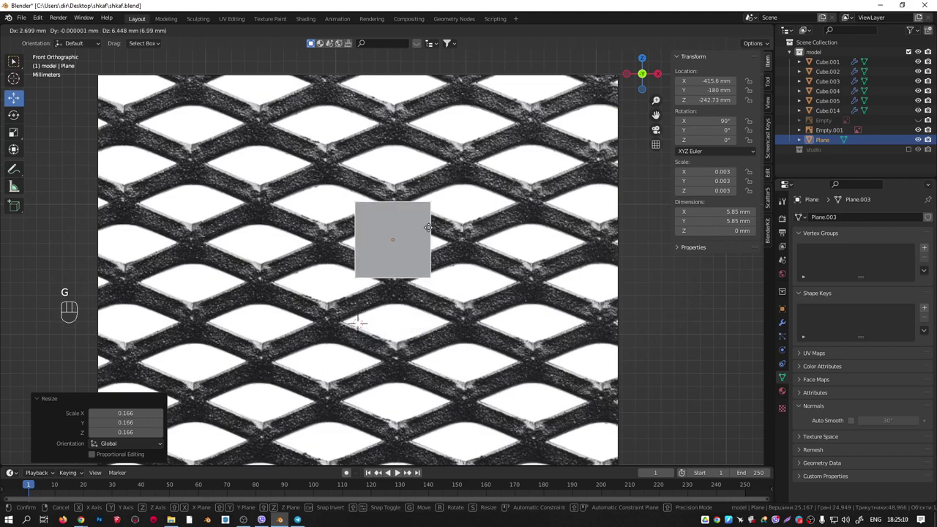
left_click(429, 233)
scroll(439, 245, "up", 1)
middle_click_drag(447, 254, 430, 247, "shift")
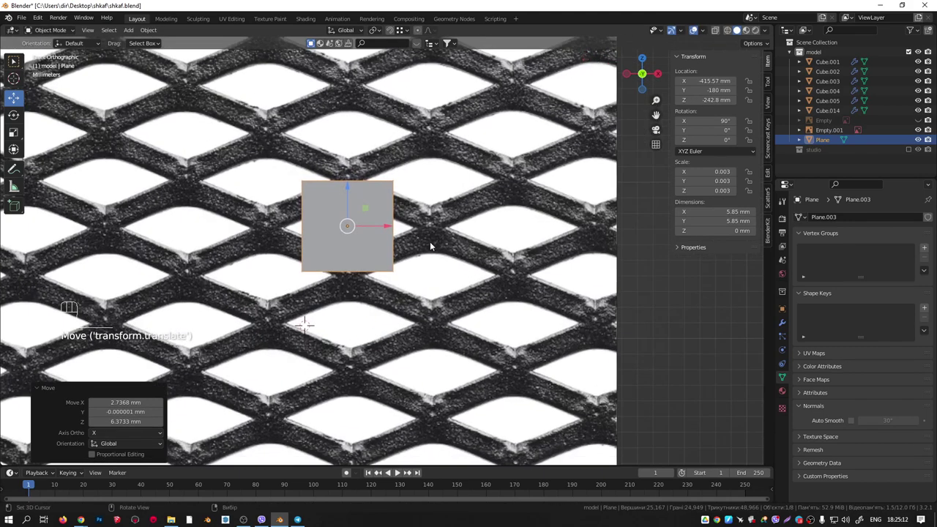
Make the reference image semi-transparent with an opacity of about 0.228 and set its depth to Front.
left_click(554, 283)
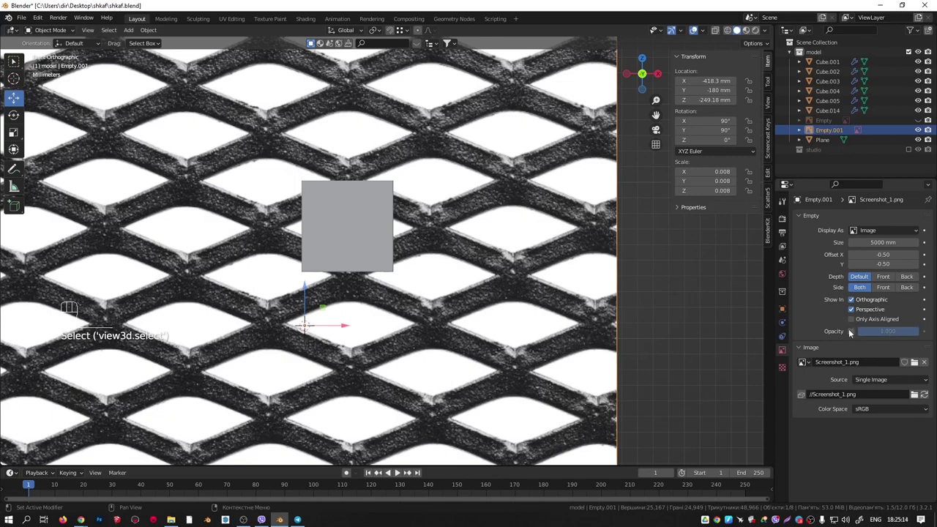
left_click(851, 331)
left_click(883, 277)
mouse_move(888, 331)
left_mouse_down()
mouse_move(862, 331)
mouse_move(871, 331)
left_mouse_up()
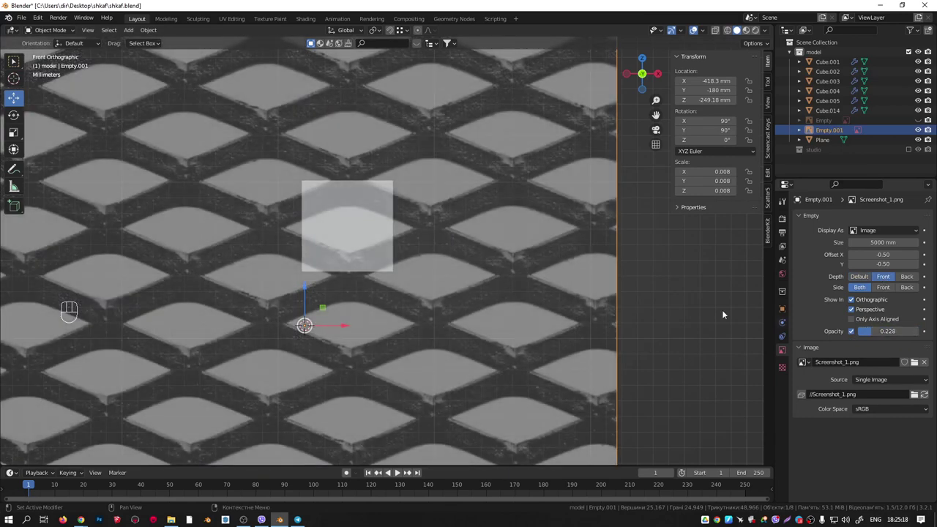
Lower the plane about 0.13 mm and scale it uniformly to about 6.11 mm to match the mesh cell's height.
scroll(325, 218, "up", 3)
middle_click_drag(332, 231, 370, 218, "shift")
left_click(374, 210)
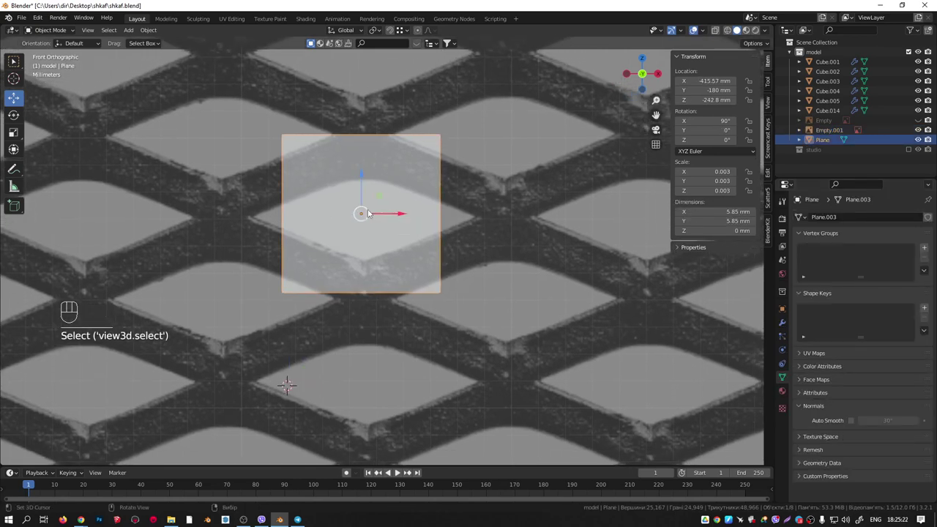
left_click_drag(362, 192, 393, 197)
key("s")
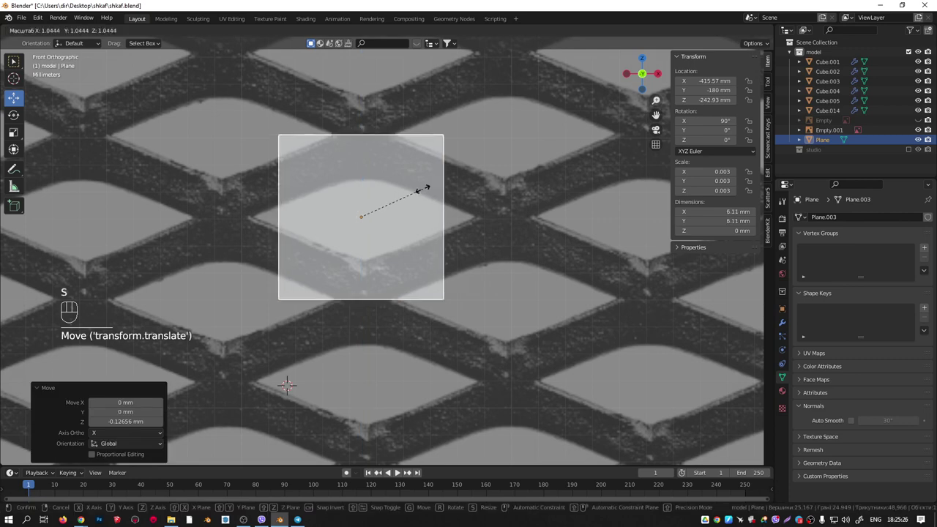
left_click(423, 189)
Stretch the plane along X to about 10.6 mm and shift it about 0.09 mm in X to fit the mesh cell.
key("s")
key("x")
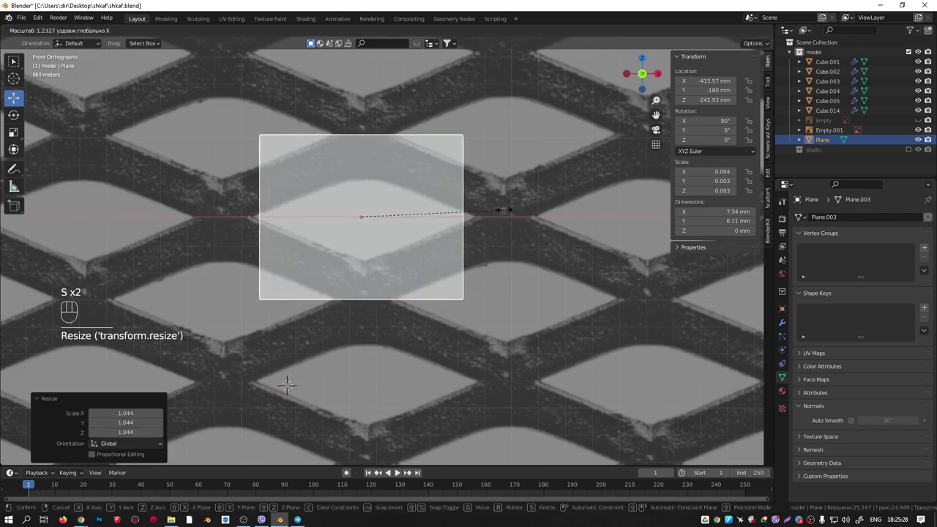
left_click(548, 224)
left_click_drag(381, 225, 391, 222)
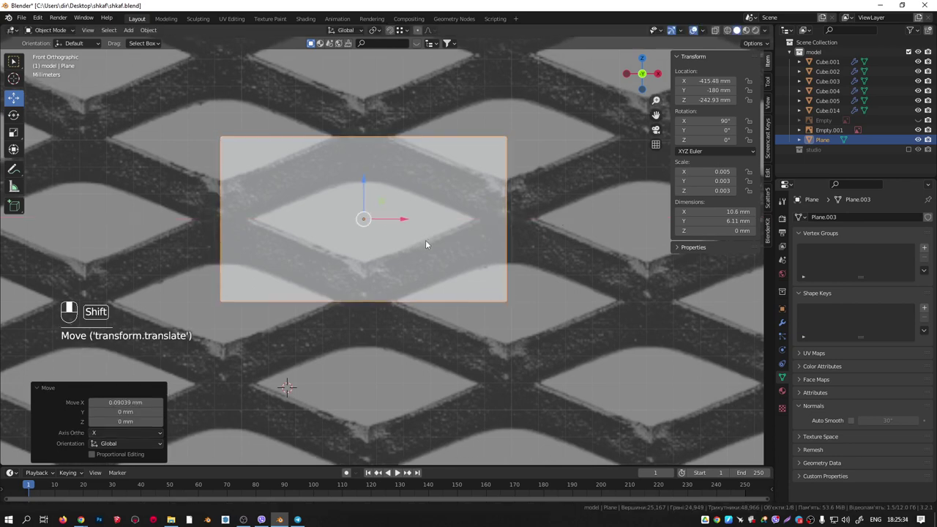
Apply the plane's rotation and scale.
middle_click_drag(427, 242, 458, 251, "shift")
key("ctrl+a")
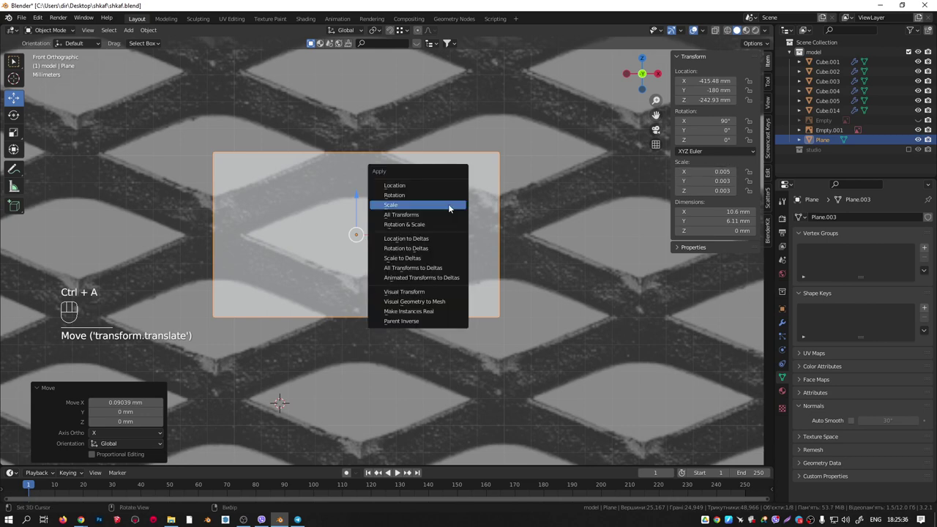
left_click(450, 220)
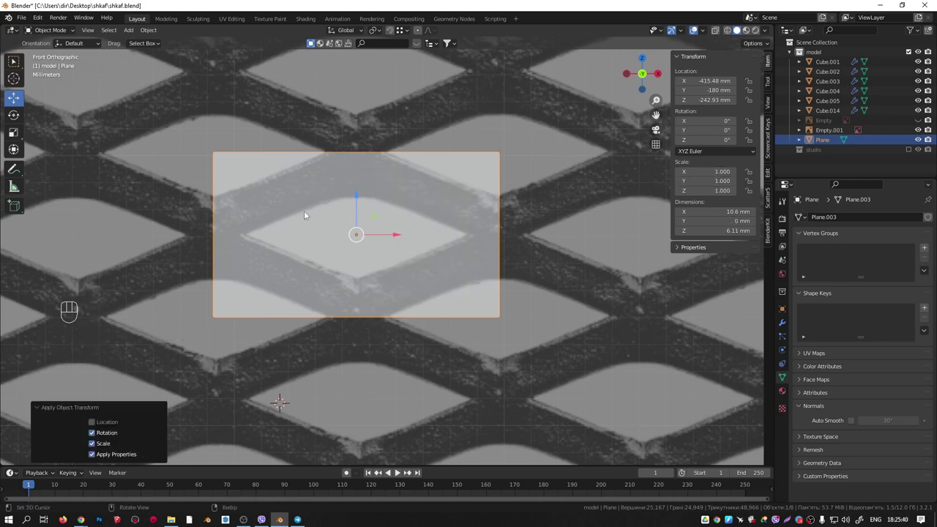
Subdivide the plane into four quarters with a single cut.
key("Tab")
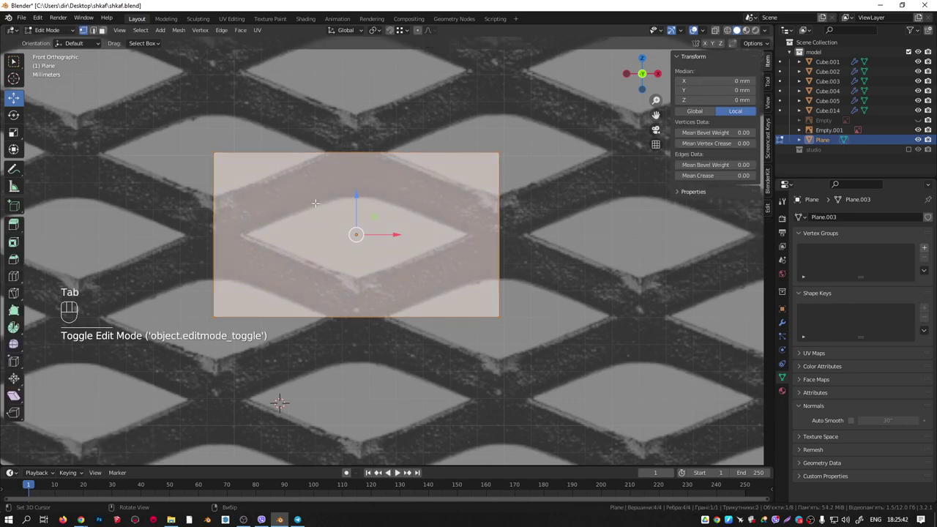
key("ctrl")
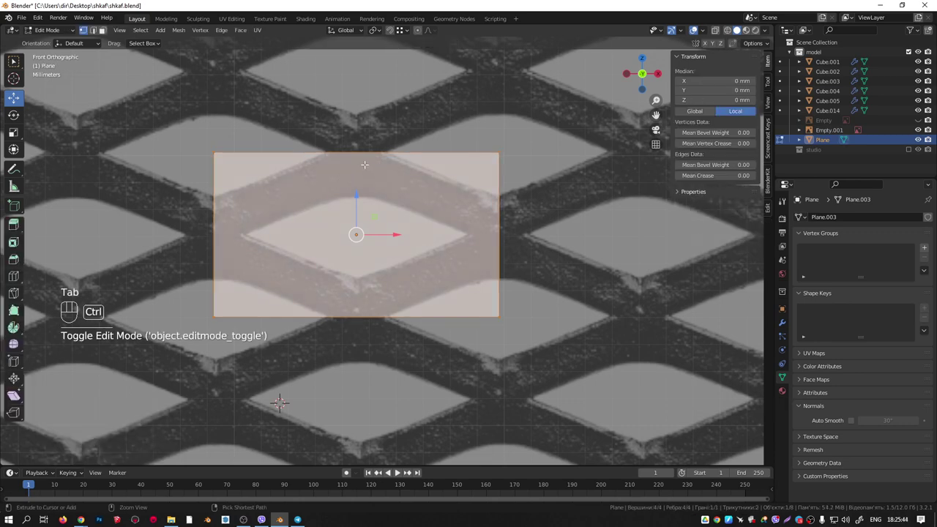
key("w")
left_click(339, 167)
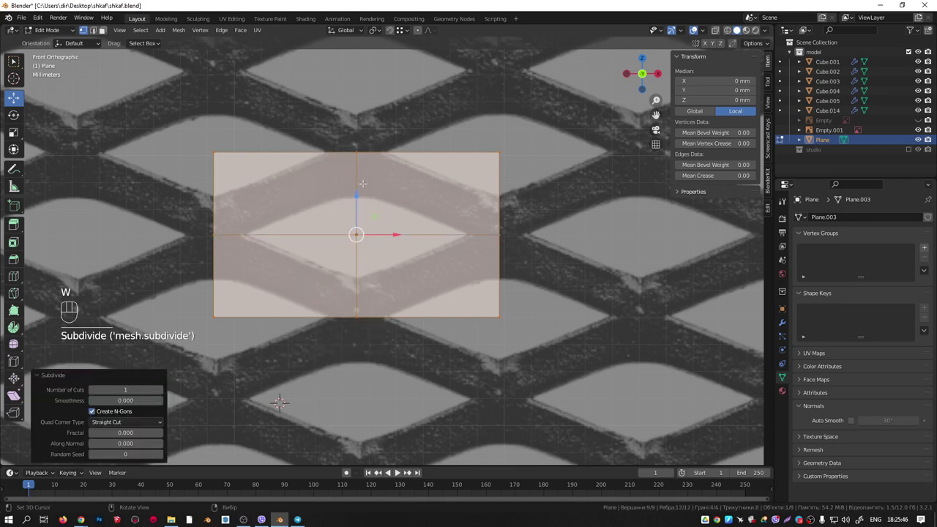
Delete three of the plane's four quarter faces, keeping only the upper-left one.
key("3")
left_click(314, 276)
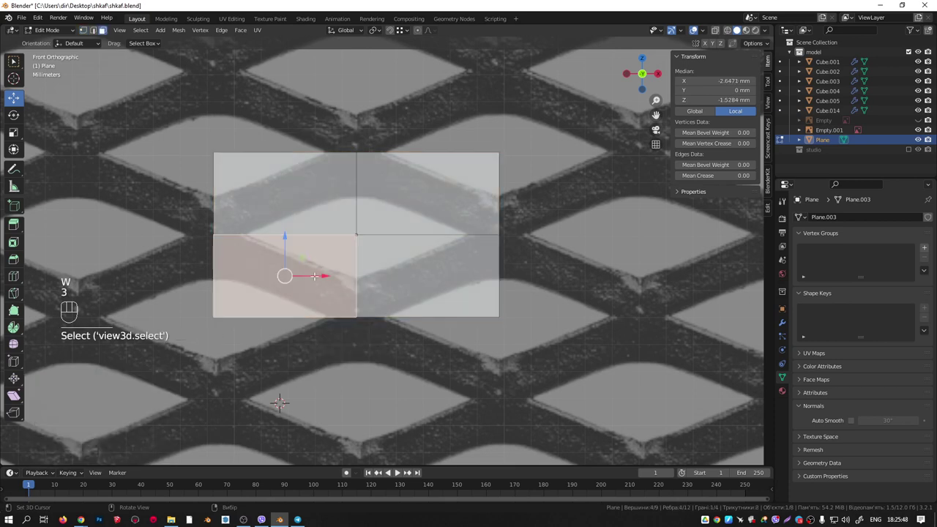
left_click(410, 274, "shift")
left_click(429, 212, "shift")
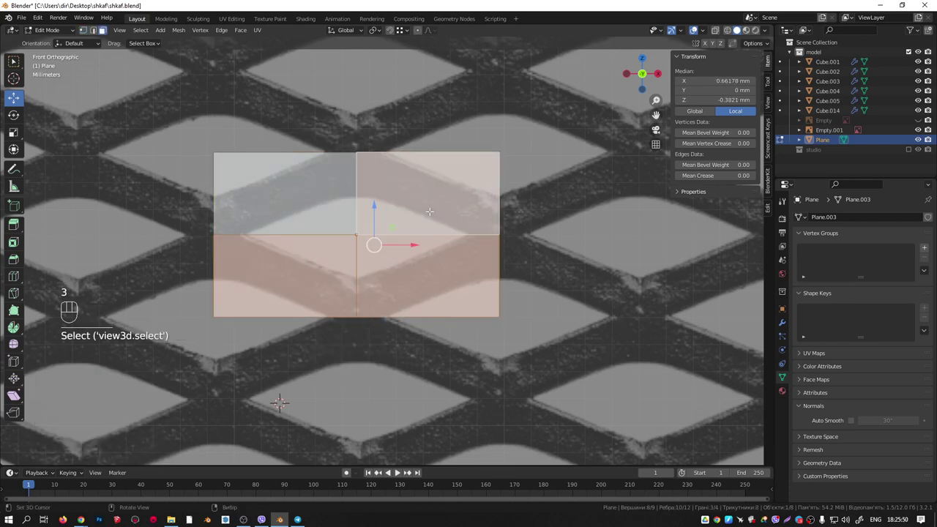
key("x")
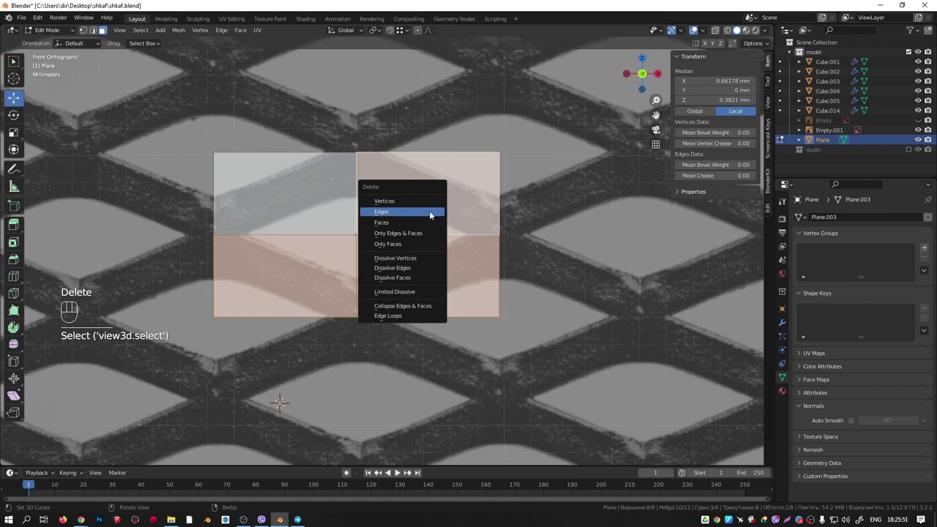
left_click(381, 228)
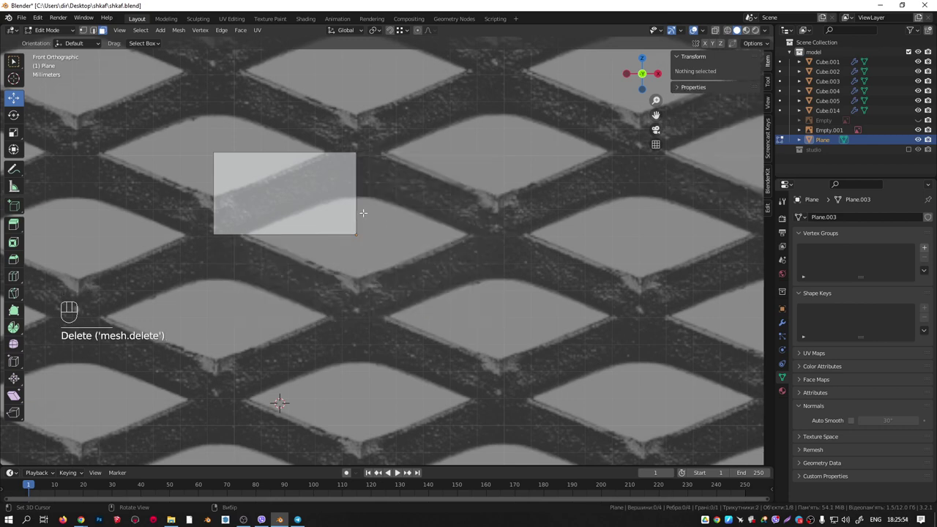
Knife-cut the remaining face diagonally along the upper edge of the mesh strand in the reference image.
scroll(322, 184, "up", 2)
middle_click_drag(323, 184, 460, 209, "shift")
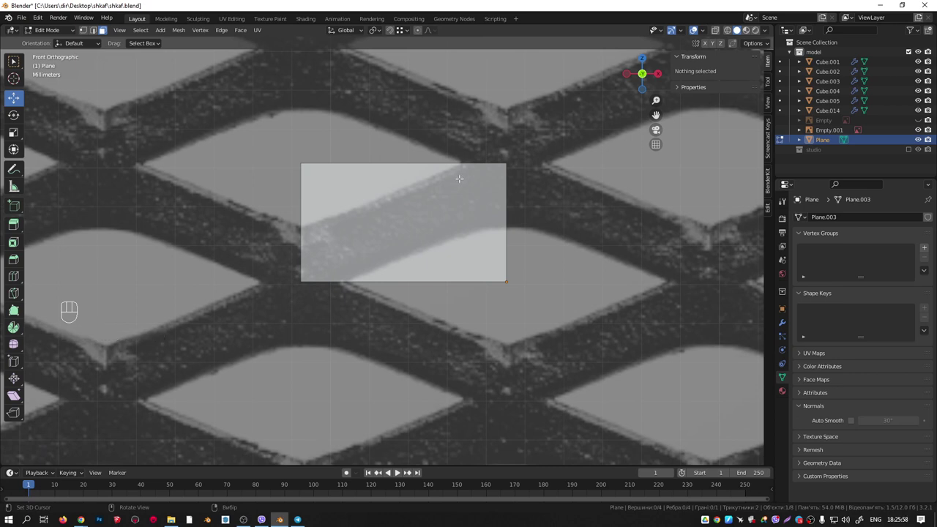
key("k")
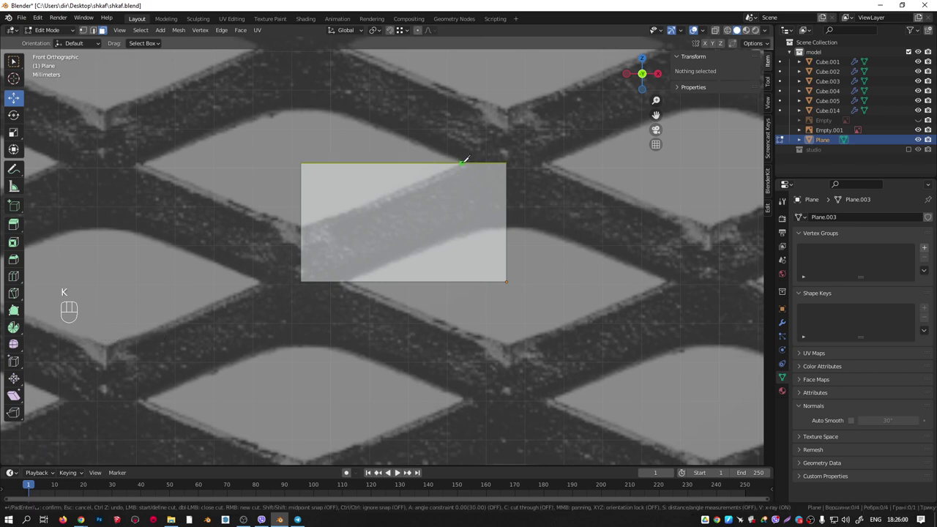
left_click(462, 162)
left_click(301, 227)
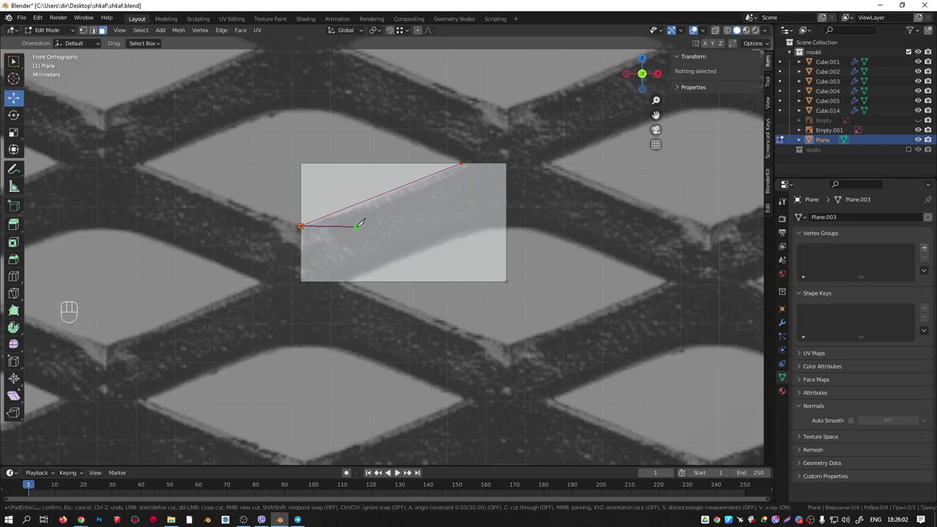
key("Return")
Knife-cut the face along the strand's lower edge, including the bend near the cell's centre line.
middle_click_drag(364, 251, 356, 238, "shift")
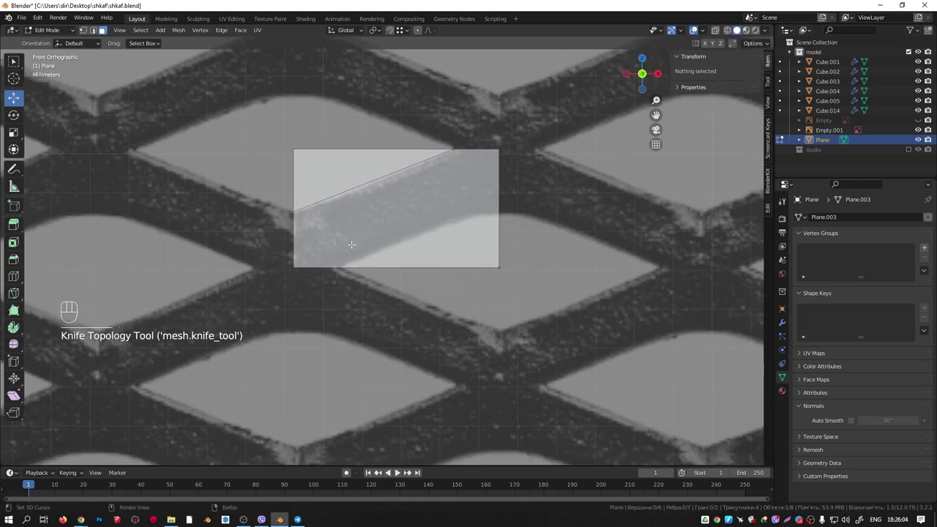
key("k")
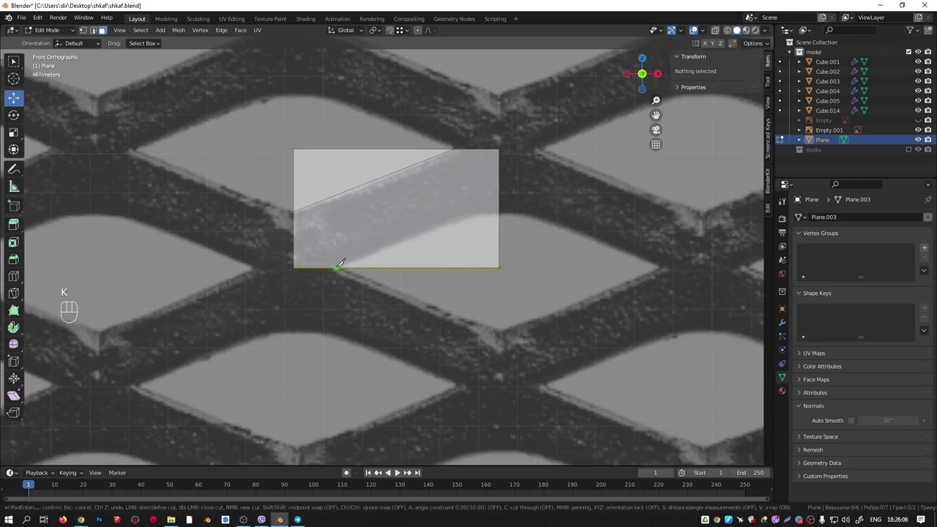
left_click(339, 264)
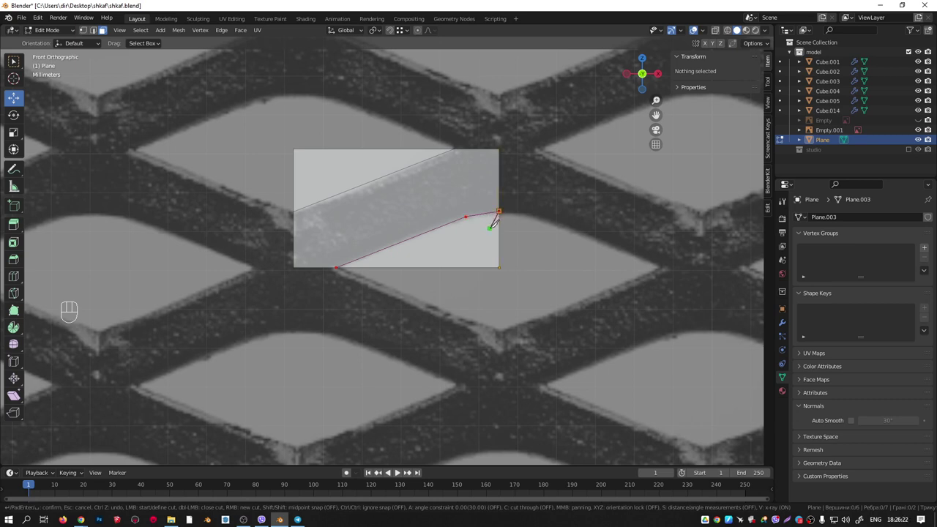
key("Return")
Delete the face's upper-left and lower-right corner vertices so that only the strand shape is left.
middle_click_drag(478, 217, 487, 248, "shift")
scroll(489, 249, "up", 1)
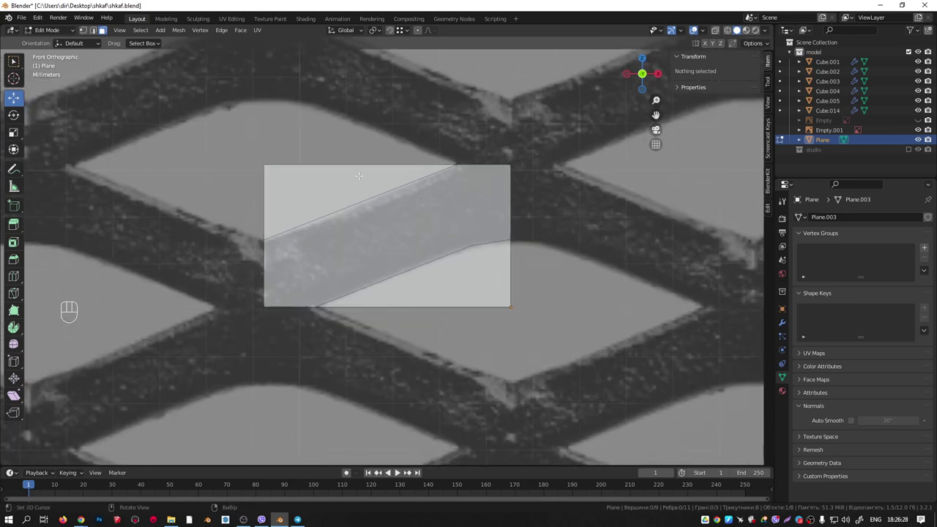
key("1")
right_click(266, 166)
right_click(521, 305, "shift")
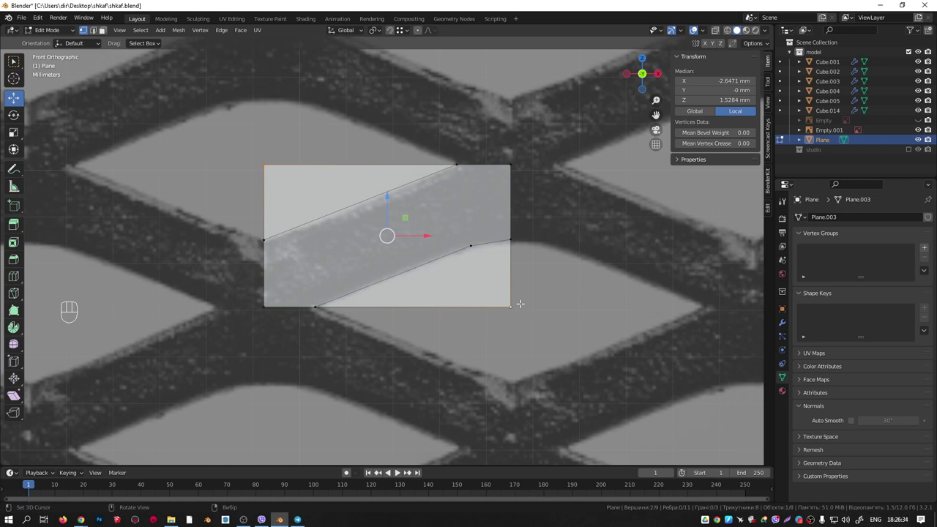
key("x")
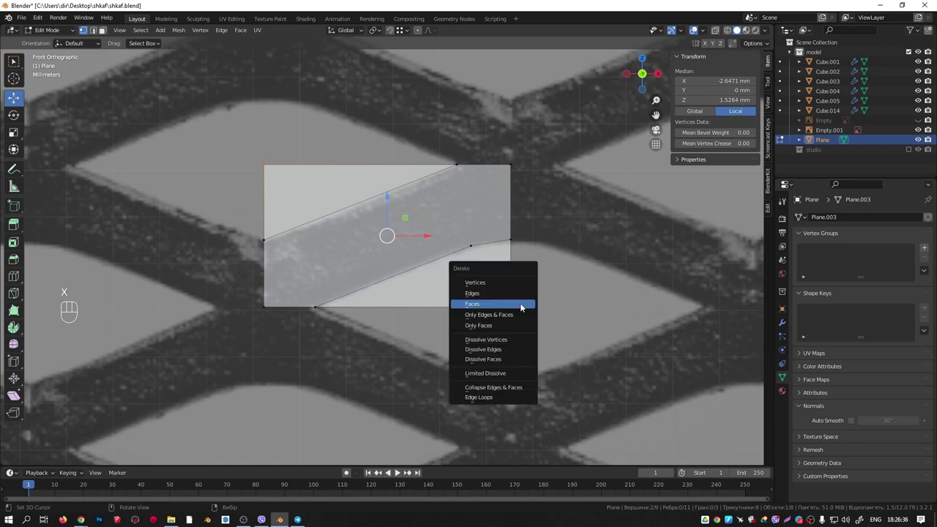
left_click(478, 291)
Connect the strand's upper and lower bend vertices near its right end with an edge.
middle_click_drag(396, 272, 437, 277, "shift")
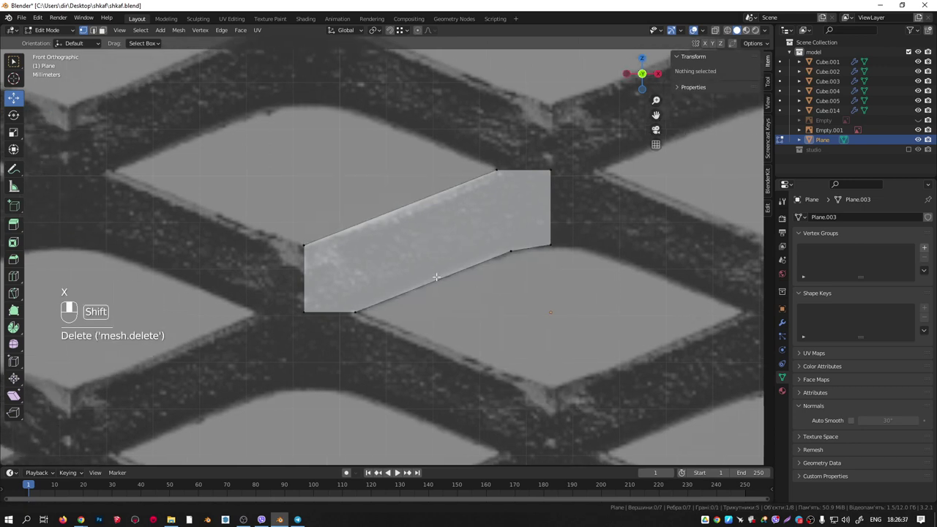
left_click(510, 251, "shift")
left_click(497, 172, "shift")
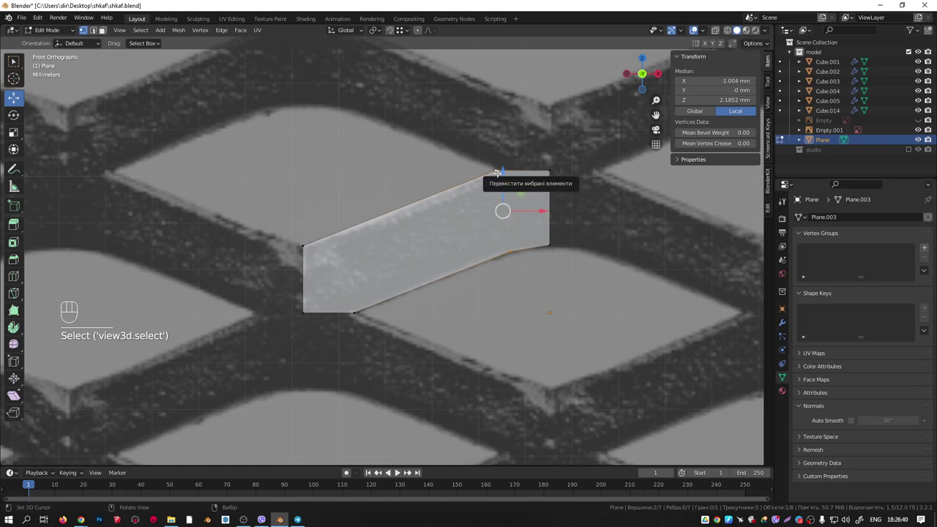
key("j")
Knife-cut the strand near its left end from the lower bend vertex up to the upper edge.
middle_click_drag(353, 309, 363, 310, "shift")
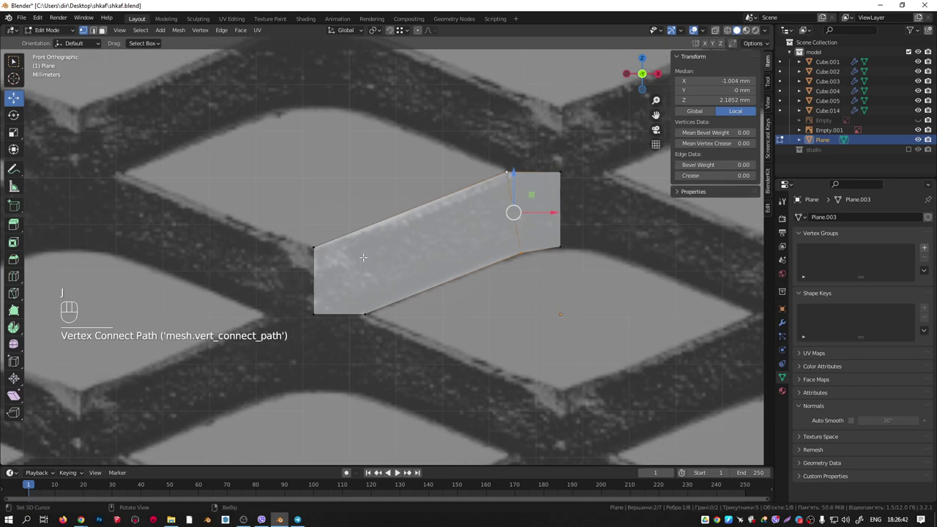
key("k")
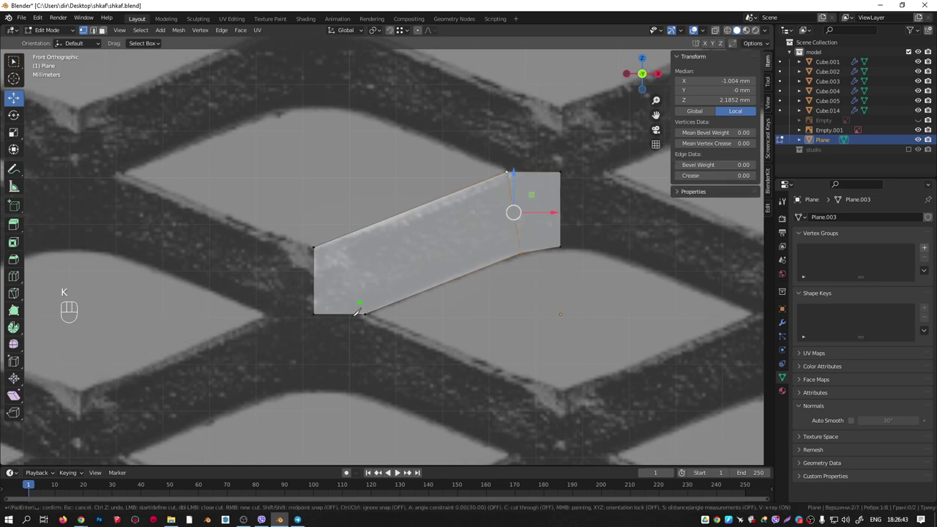
left_click(369, 231)
key("Return")
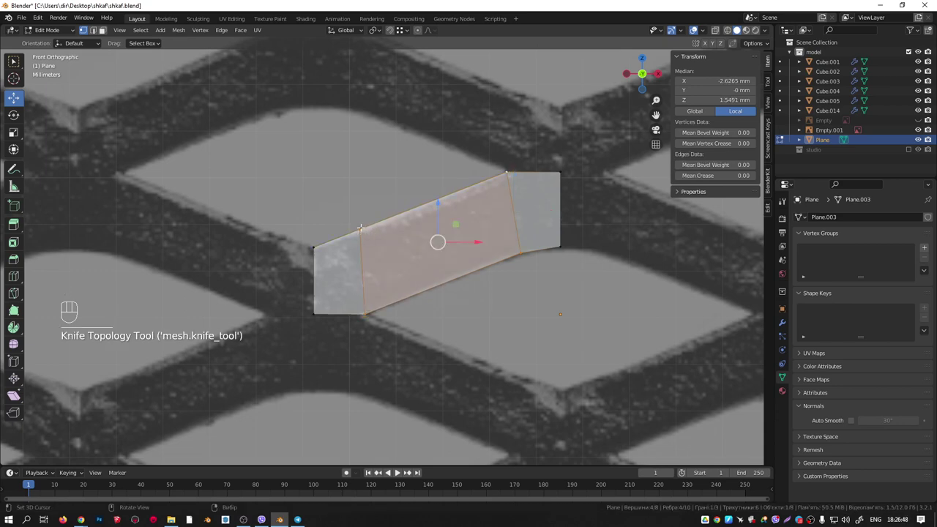
Lower the new vertex on the strand's upper edge by about 0.085 mm along Z.
left_click(360, 230)
scroll(360, 228, "up", 3)
key("g")
key("z")
left_click(361, 210)
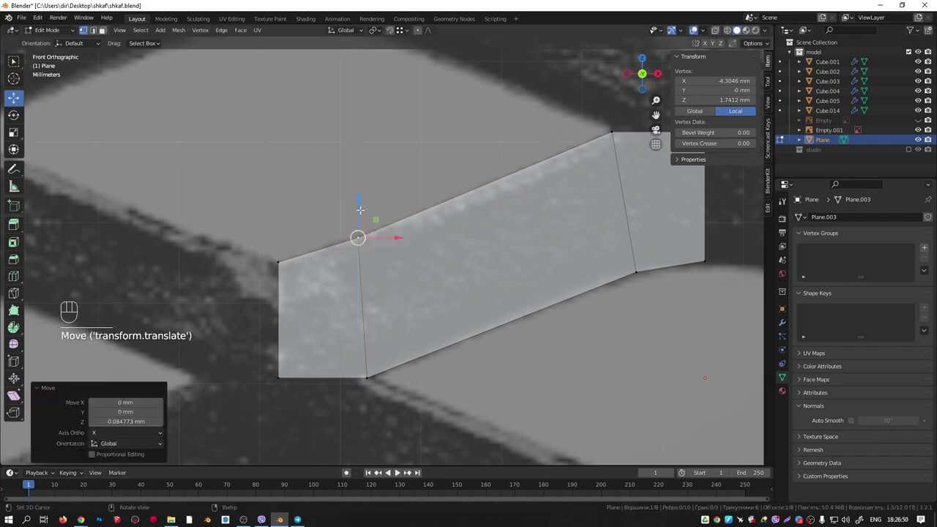
Mirror the strand across X and Z with a Mirror modifier to form a full cell, and apply the modifier.
scroll(360, 210, "down", 3)
middle_click_drag(361, 210, 269, 200, "shift")
key("Tab")
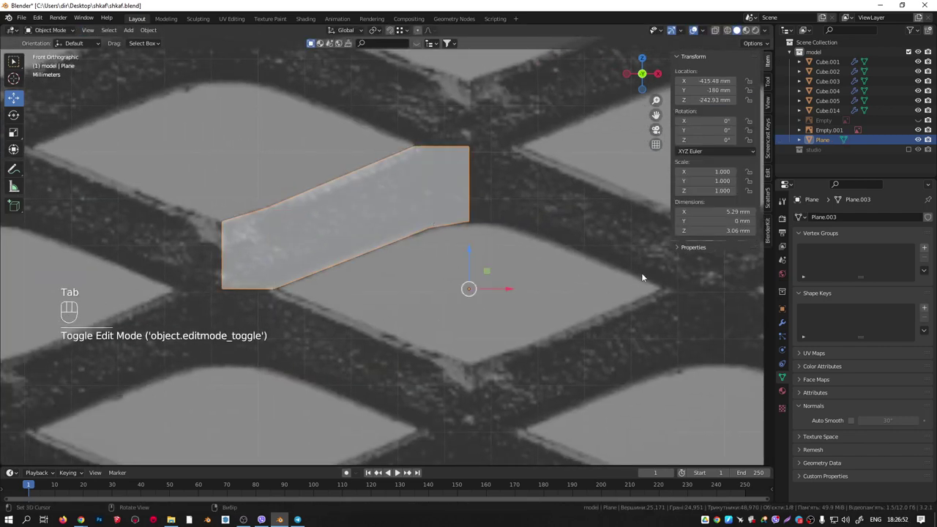
left_click(783, 322)
left_click(813, 217)
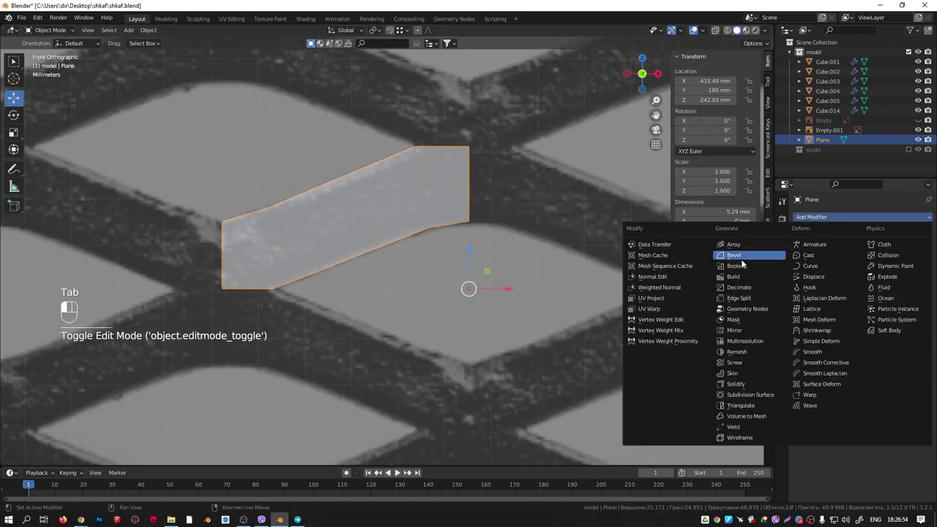
left_click(736, 330)
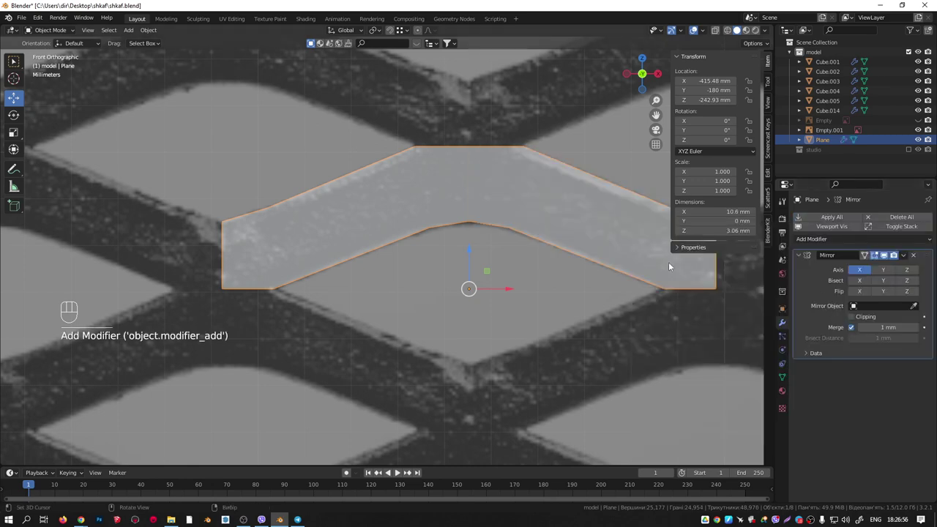
left_click(907, 270)
scroll(447, 267, "down", 2)
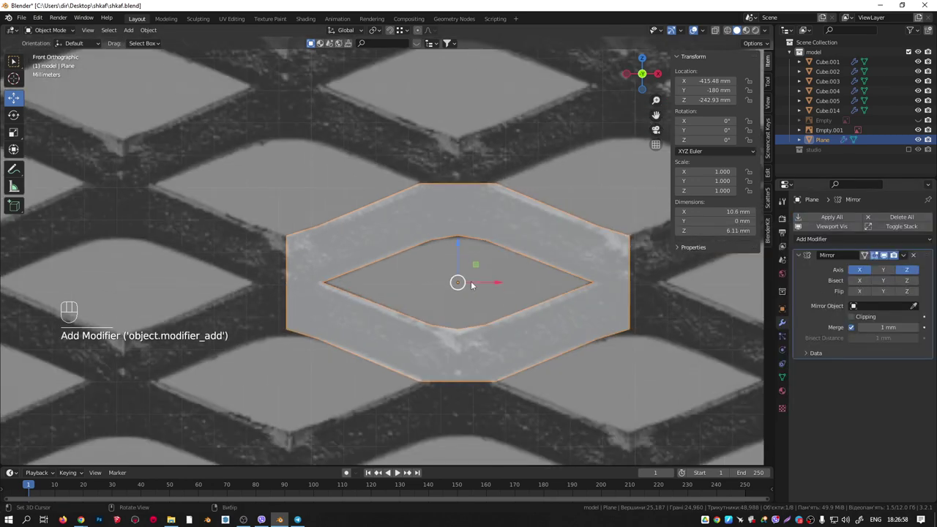
middle_click_drag(471, 285, 378, 279, "shift")
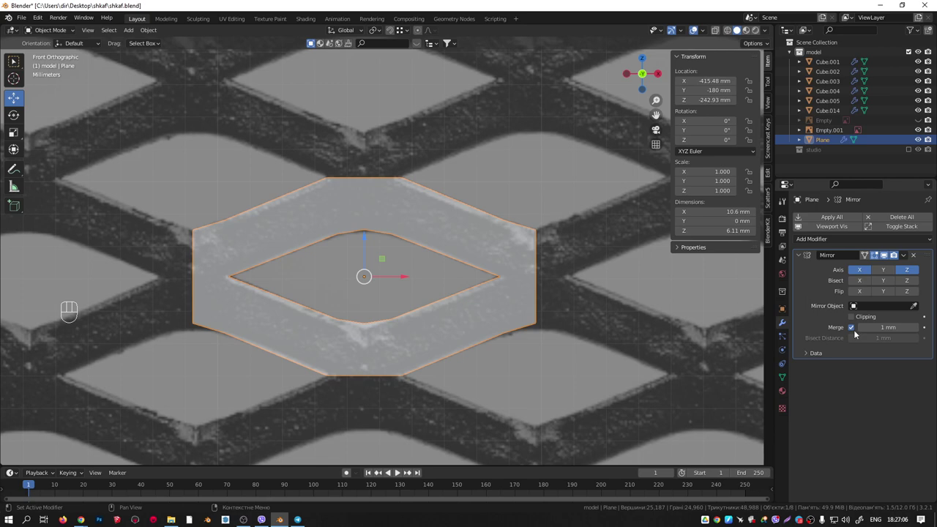
key("ctrl+a")
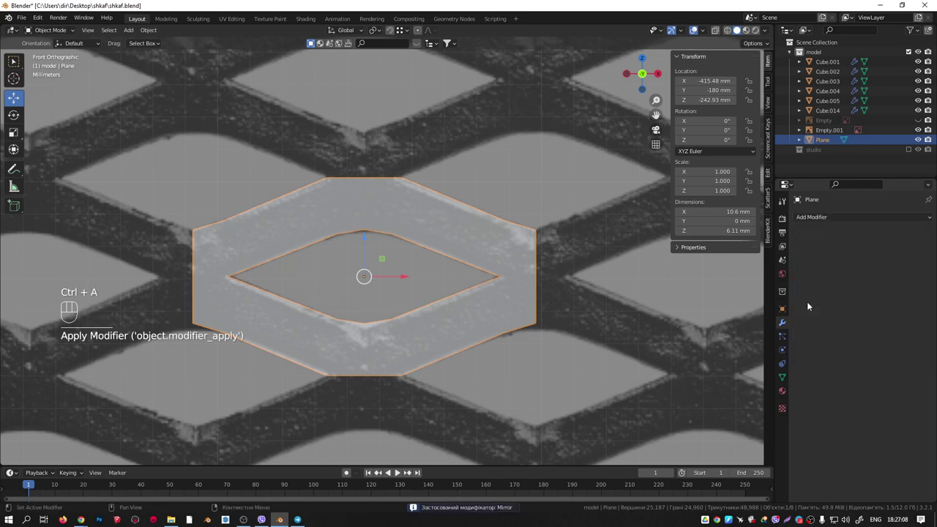
Add an Array modifier with a count of 22 to repeat the mesh cell along X.
middle_click_drag(462, 272, 553, 272, "shift")
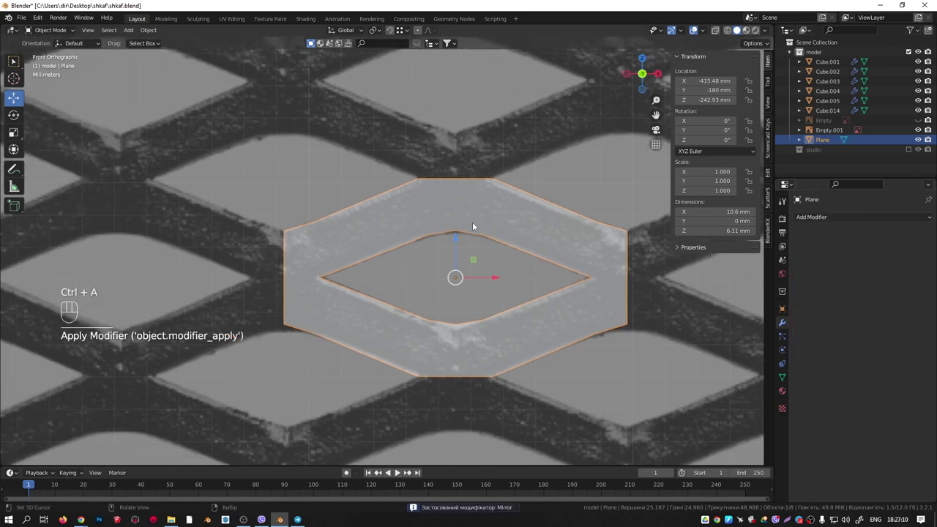
middle_click_drag(472, 222, 517, 242)
key("Tab")
key("Tab")
scroll(457, 222, "down", 4)
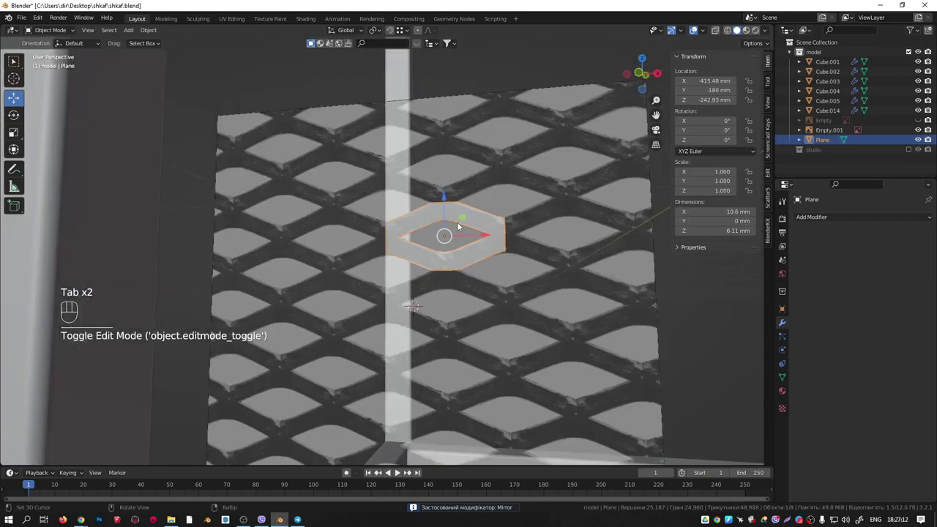
scroll(457, 222, "down", 4)
key("KP_1")
scroll(504, 191, "down", 5)
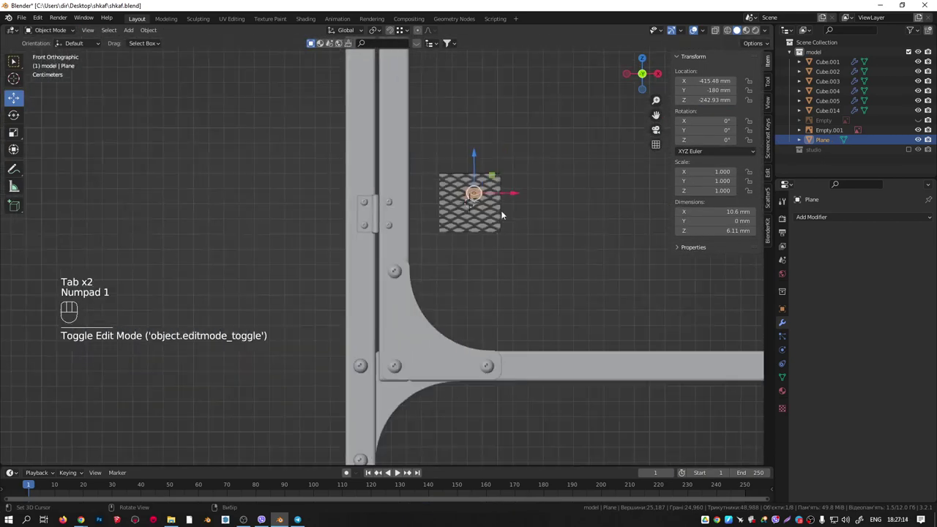
left_click(821, 217)
left_click(746, 244)
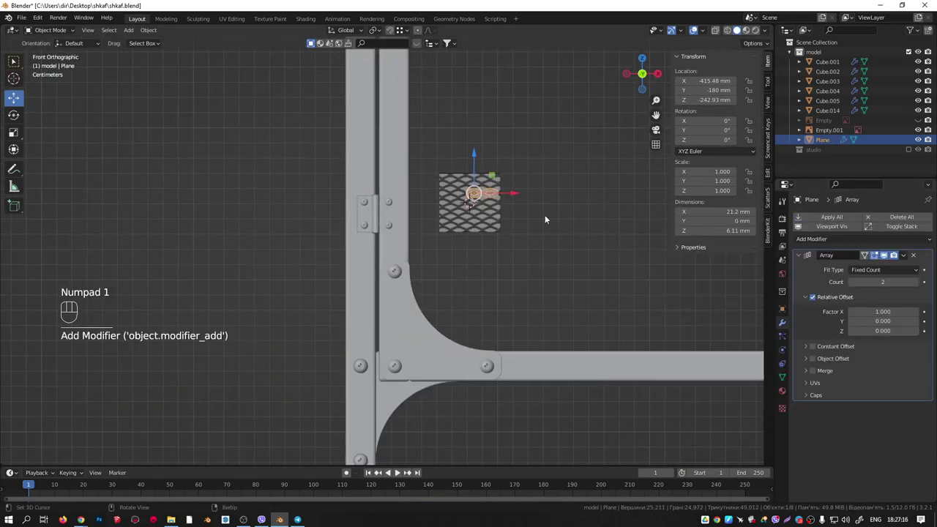
mouse_move(873, 282)
left_mouse_down()
mouse_move(908, 282)
mouse_move(873, 282)
left_mouse_up()
In wireframe display, move the row of cells about -37.2 mm in X and -100.3 mm in Z to the door frame's lower-left inner corner.
scroll(511, 219, "up", 2)
key("shift+z")
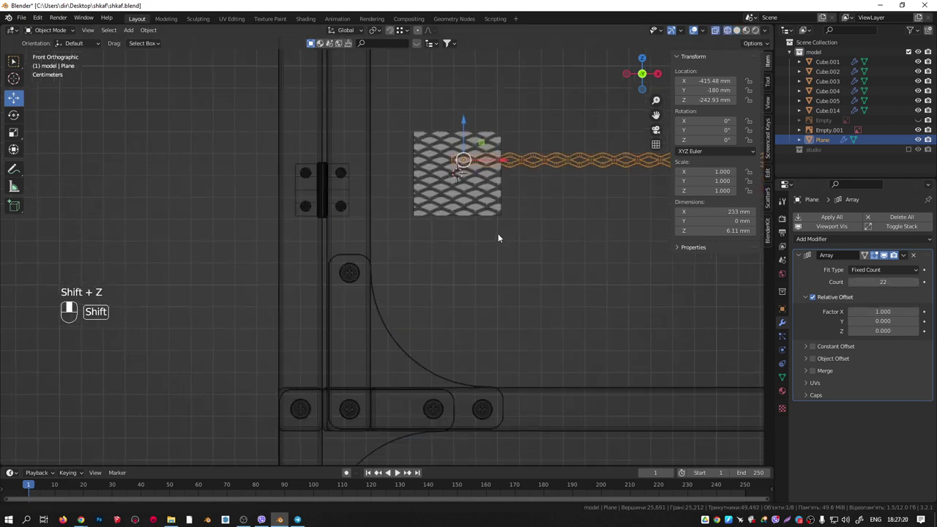
key("g")
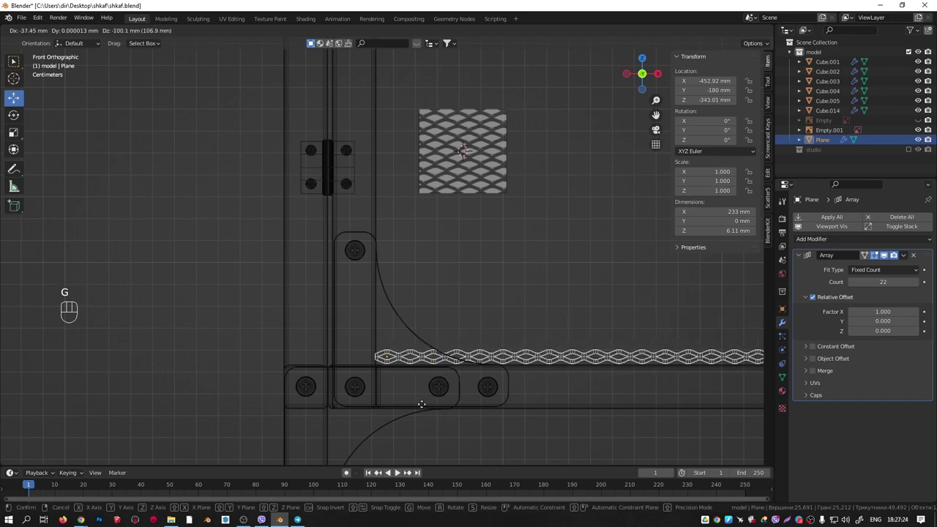
left_click(423, 405)
scroll(422, 290, "down", 5)
middle_click_drag(535, 298, 376, 331, "shift")
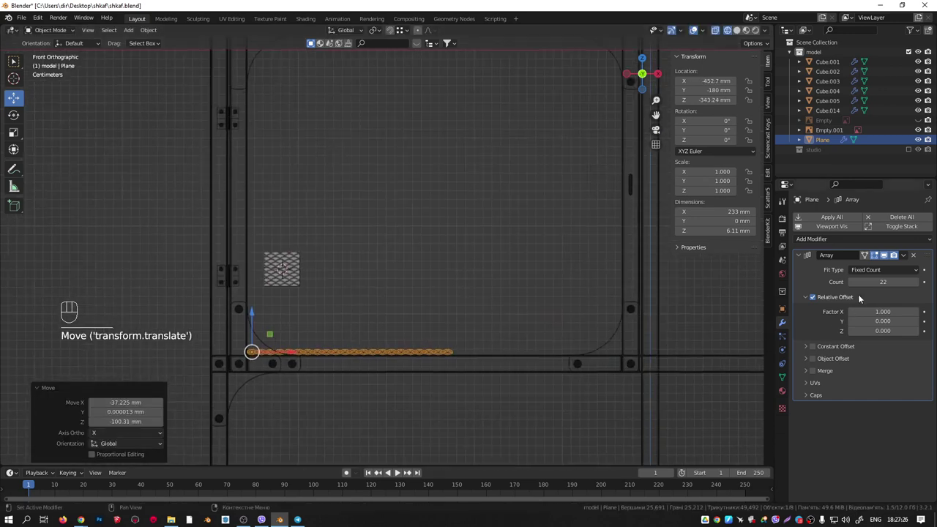
Set the Array modifier's count to 41 so the row of cells spans the door frame's width.
left_click_drag(883, 282, 924, 282)
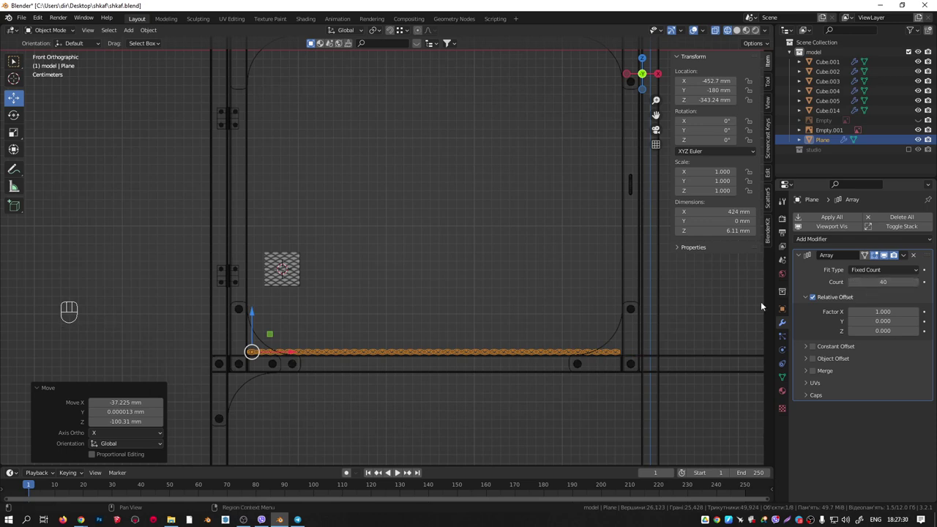
scroll(621, 344, "up", 4)
middle_click_drag(603, 368, 616, 352, "shift")
scroll(634, 350, "down", 3)
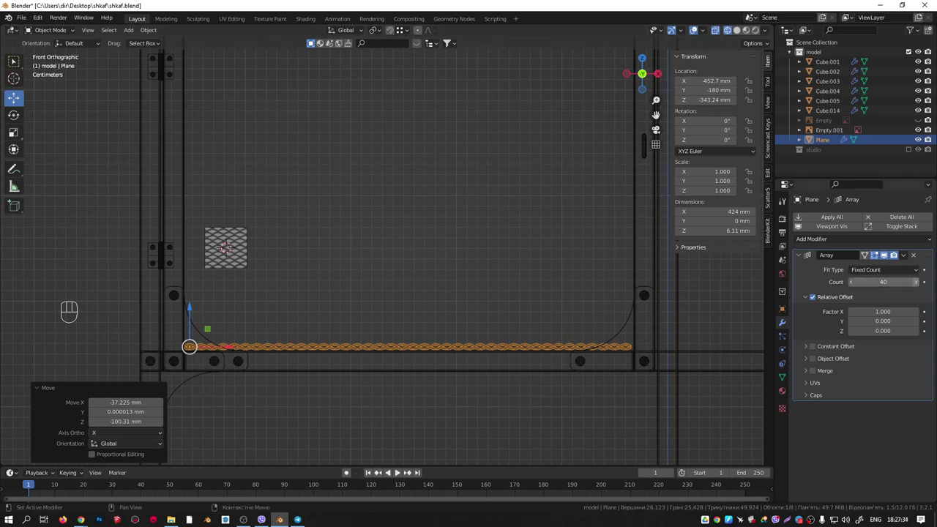
left_click(916, 282)
key("s")
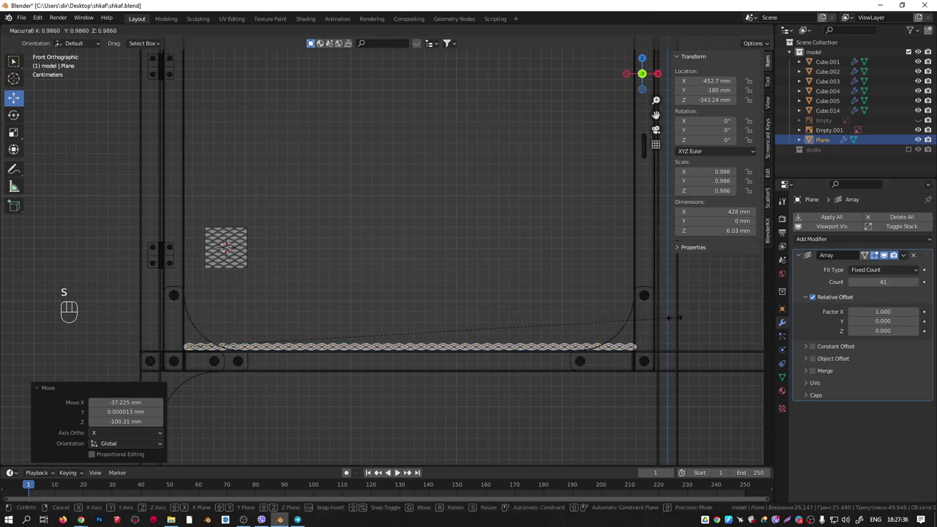
right_click(677, 319)
scroll(566, 315, "down", 2)
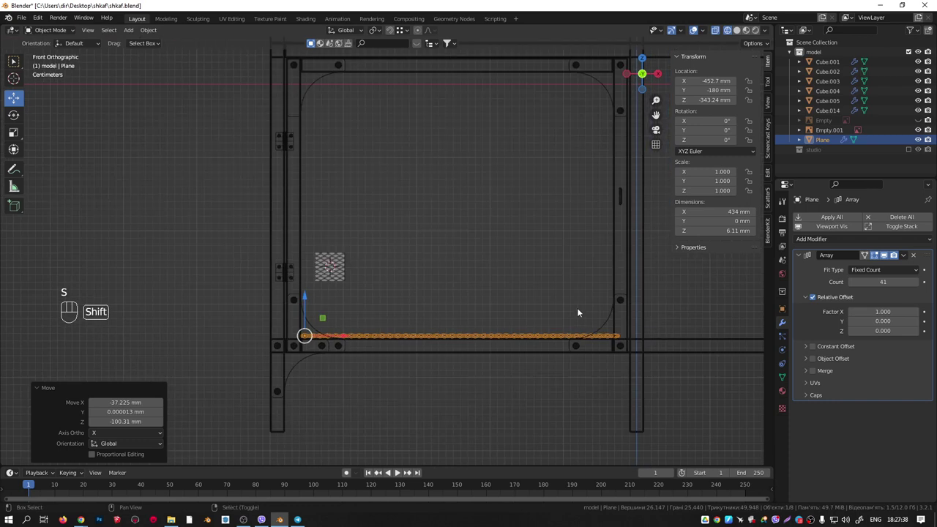
middle_click_drag(577, 308, 600, 313, "shift")
Duplicate the Array modifier and set the copy's relative offset to X 0 and Z 1 to stack rows upward.
left_click(904, 256)
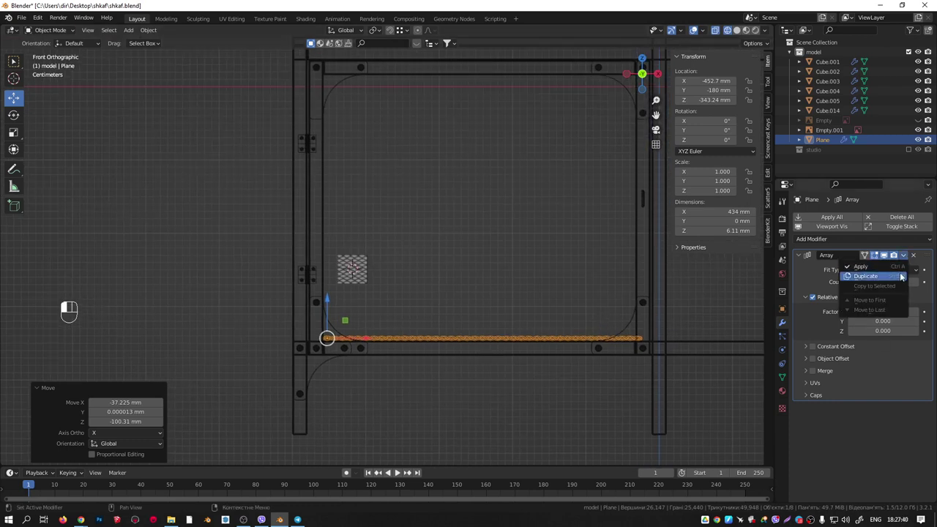
left_click(871, 276)
scroll(876, 423, "down", 2)
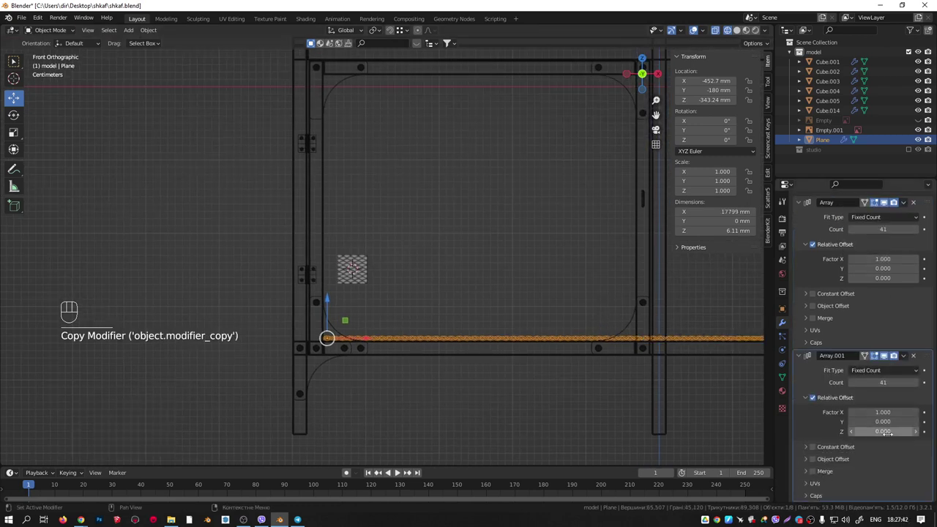
left_click(877, 422)
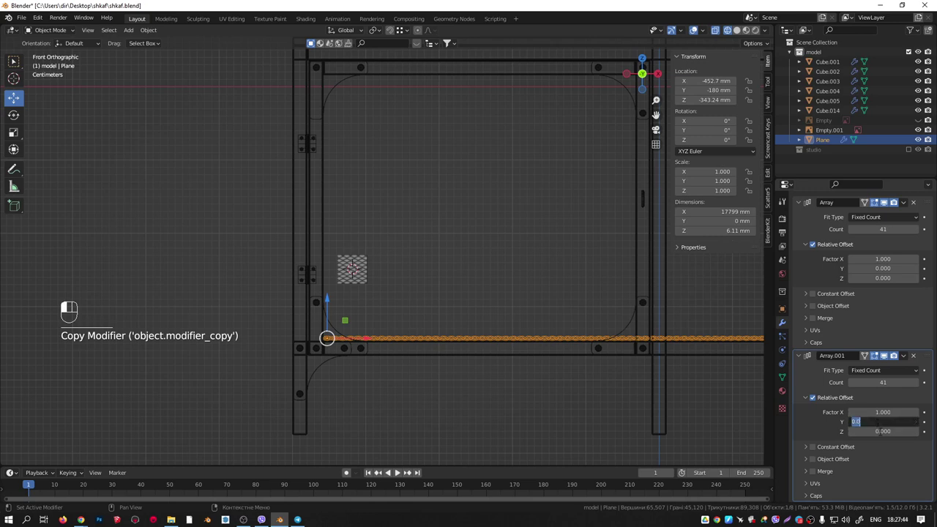
left_click(882, 432)
key("Return")
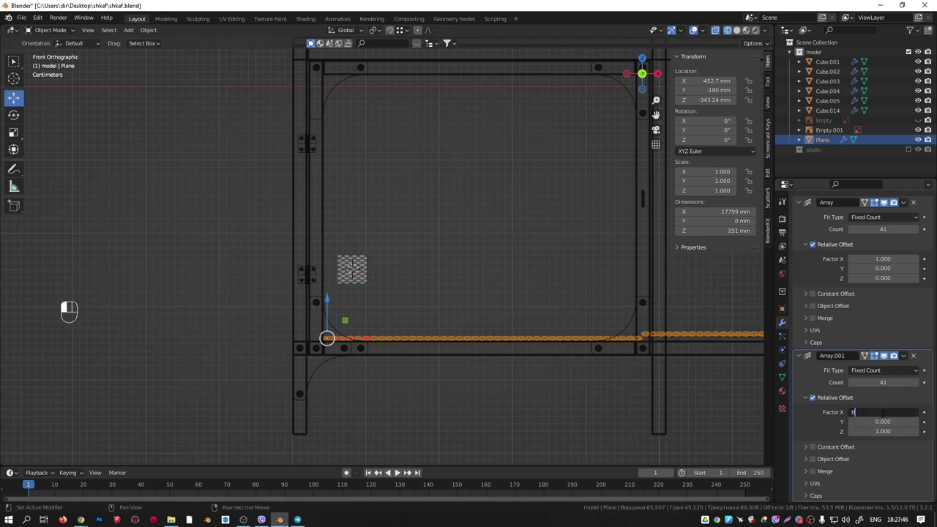
left_click(882, 413)
type("0")
key("Return")
Set the second Array modifier's count to 59 to fill the door frame's height with mesh.
left_click_drag(882, 383, 924, 383, "shift")
scroll(561, 189, "up", 6)
middle_click_drag(473, 81, 528, 311, "shift")
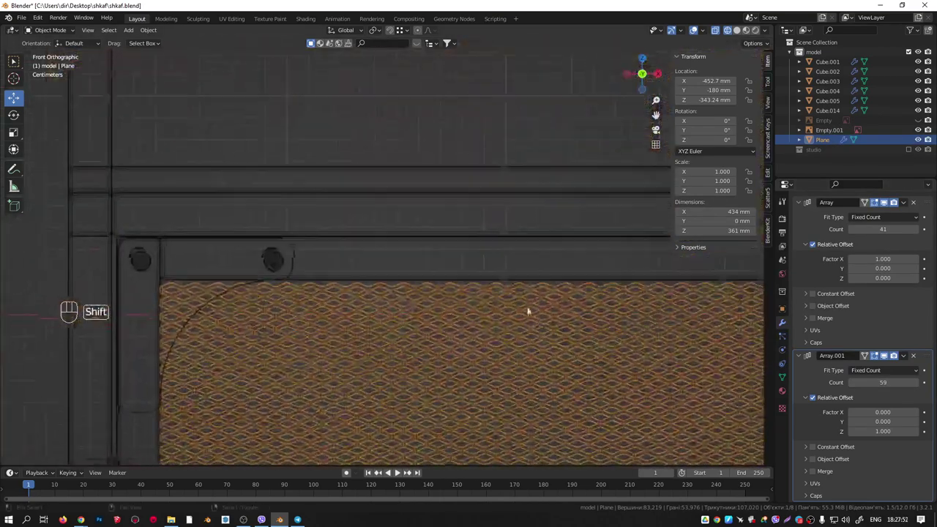
scroll(324, 293, "up", 4)
scroll(324, 288, "down", 8)
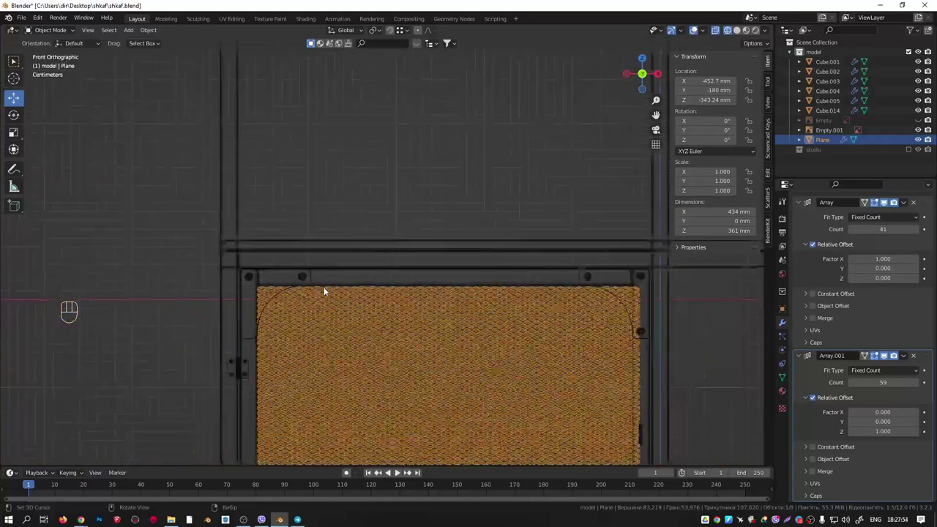
scroll(324, 291, "down", 6)
In solid display, move the mesh panel about 1.25 mm along Y within the door frame.
middle_click_drag(331, 305, 234, 339)
key("shift+z")
scroll(420, 271, "up", 5)
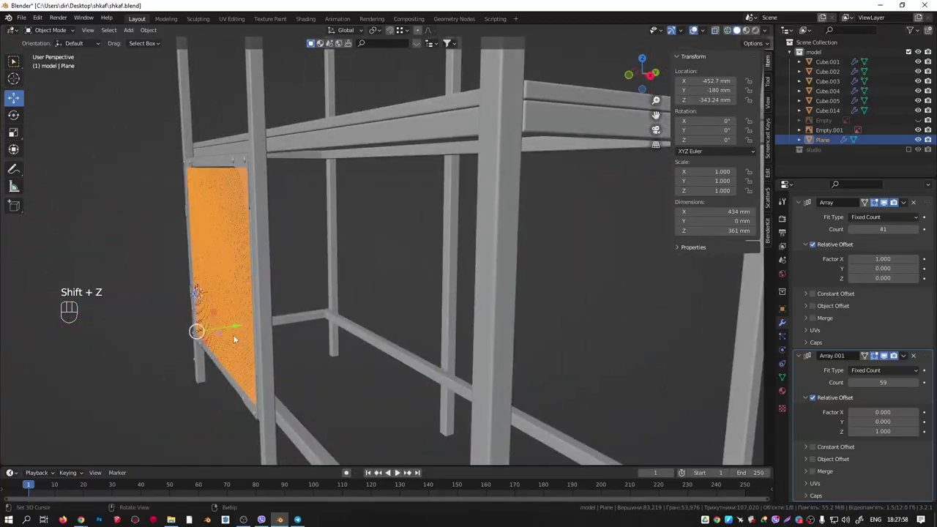
middle_click_drag(213, 305, 365, 345, "shift")
scroll(399, 331, "up", 6)
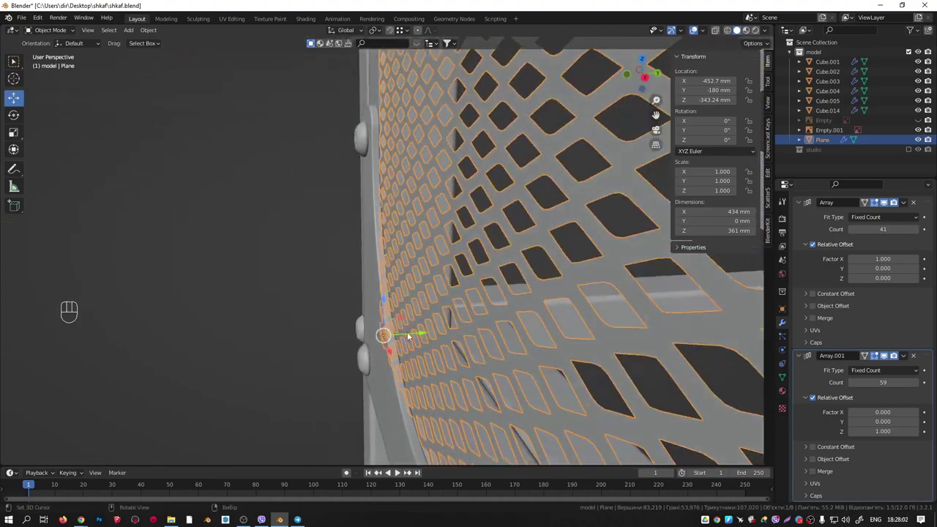
left_click_drag(408, 335, 413, 335)
Deselect the mesh and examine how the panel sits in the door frame, from several angles and close up.
middle_click_drag(413, 335, 512, 271)
scroll(561, 280, "down", 6)
middle_click_drag(512, 271, 399, 272)
middle_click_drag(448, 242, 548, 216)
left_click(473, 280)
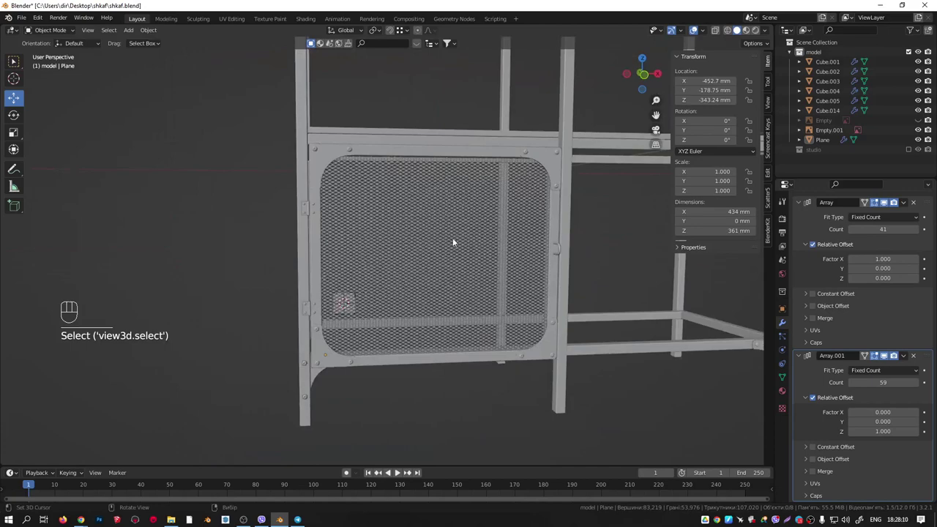
middle_click_drag(453, 242, 477, 244)
scroll(414, 285, "up", 8)
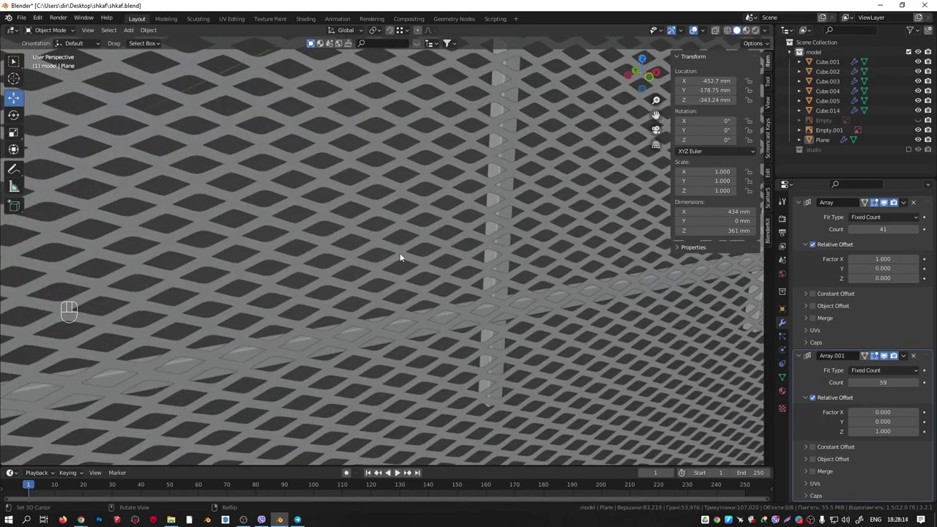
scroll(302, 337, "down", 10)
Isolate the expanded-mesh reference image in front view and set its opacity to 1.000 to study the strands.
left_click(236, 378)
left_click(235, 378)
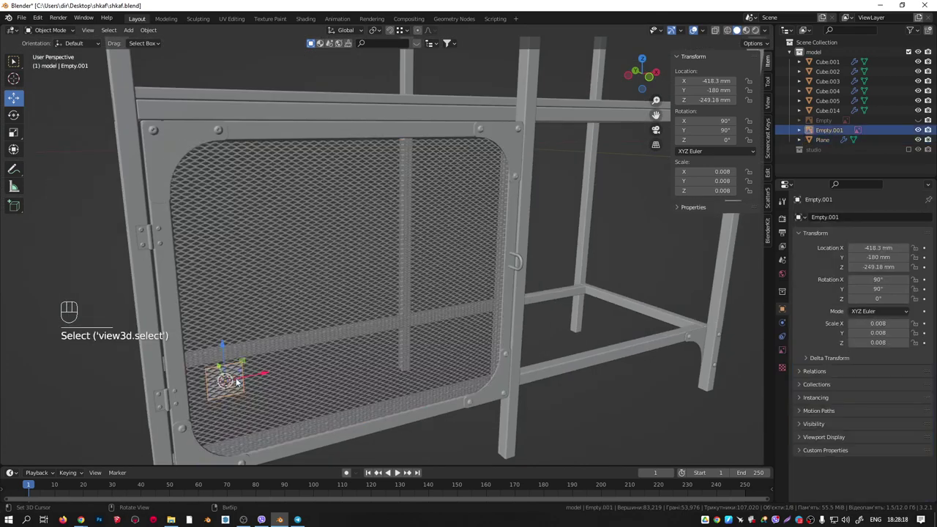
key("KP_Divide")
key("KP_1")
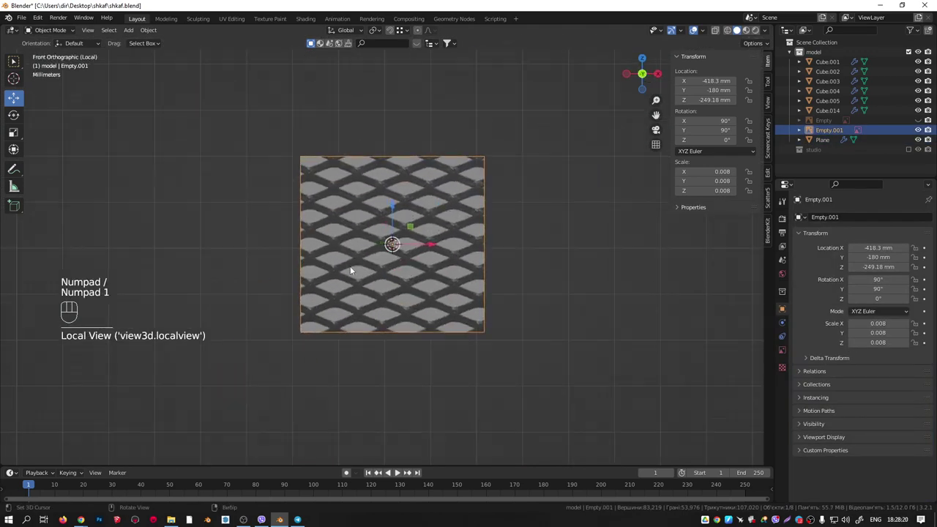
left_click(782, 351)
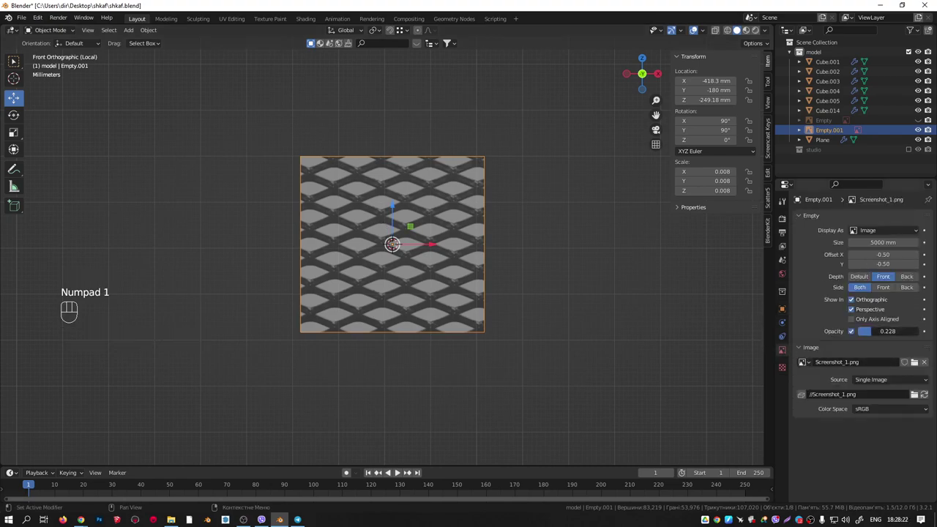
left_click_drag(881, 333, 915, 333)
scroll(348, 225, "up", 5)
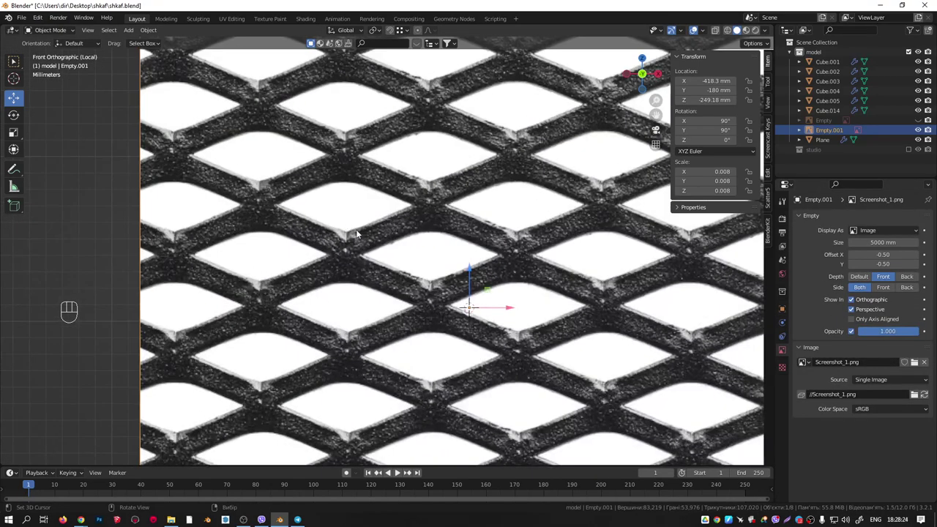
scroll(412, 173, "down", 5)
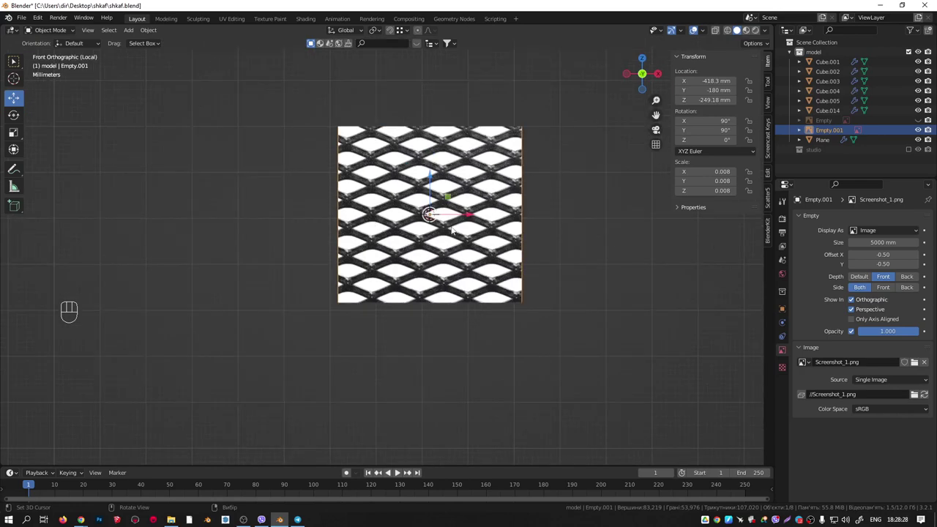
Delete the expanded-mesh reference image and leave local view.
key("Delete")
middle_click_drag(452, 230, 485, 256)
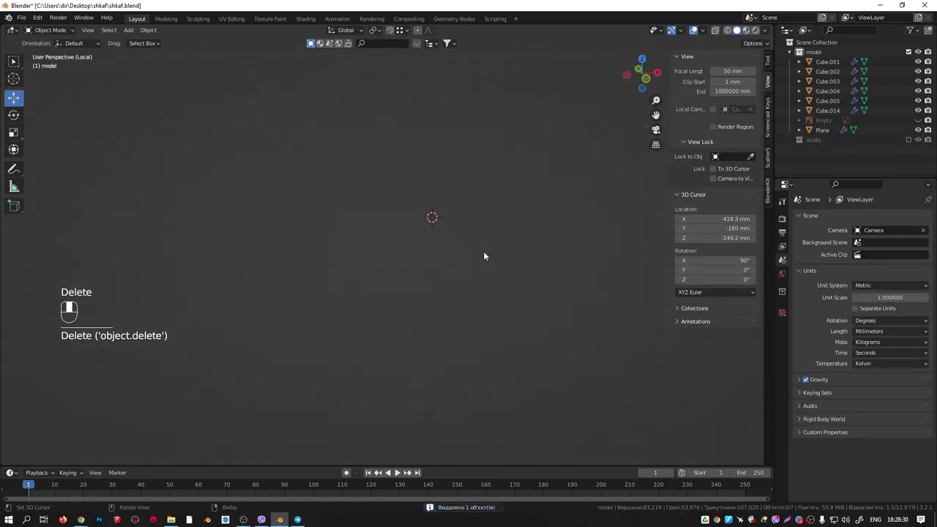
key("KP_Divide")
Add a Solidify modifier with a thickness of 1 mm to the door mesh, below its two Array modifiers.
scroll(357, 276, "up", 4)
right_click(354, 272)
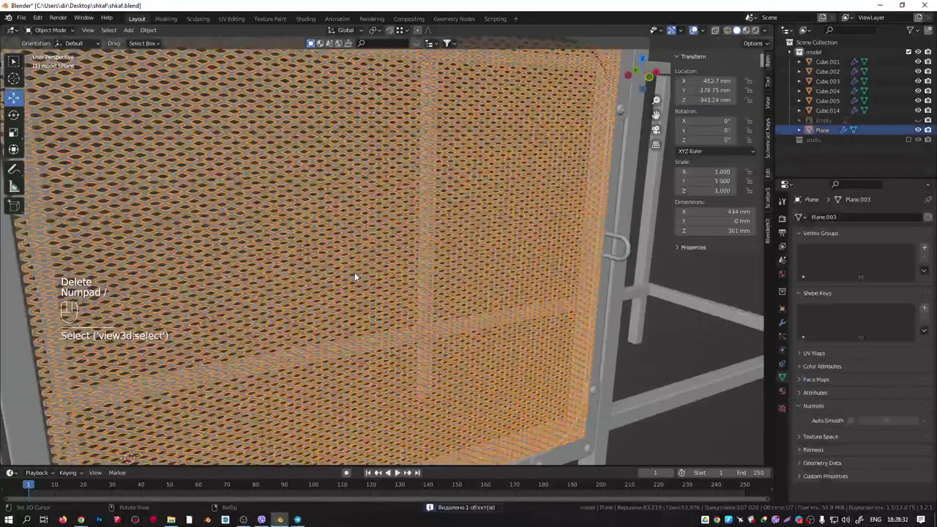
middle_click_drag(354, 273, 445, 263)
left_click(783, 323)
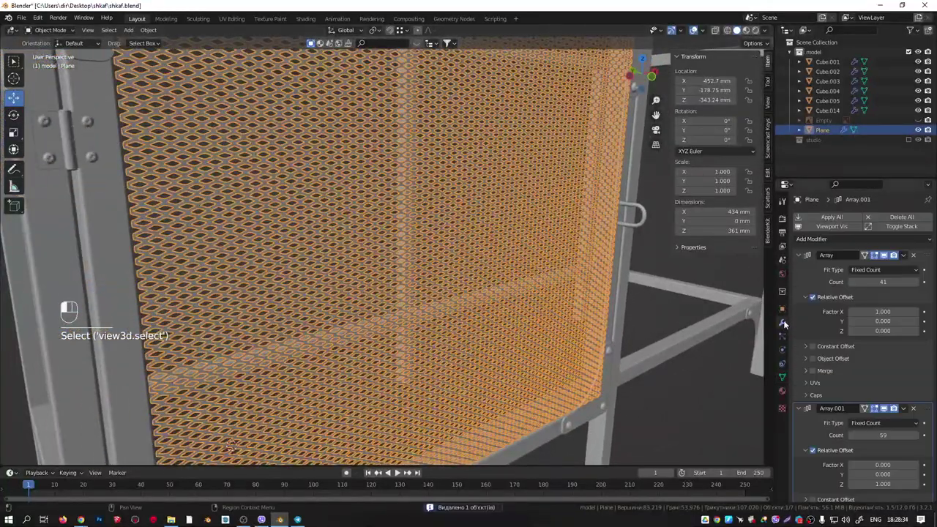
left_click(799, 255)
left_click(799, 273)
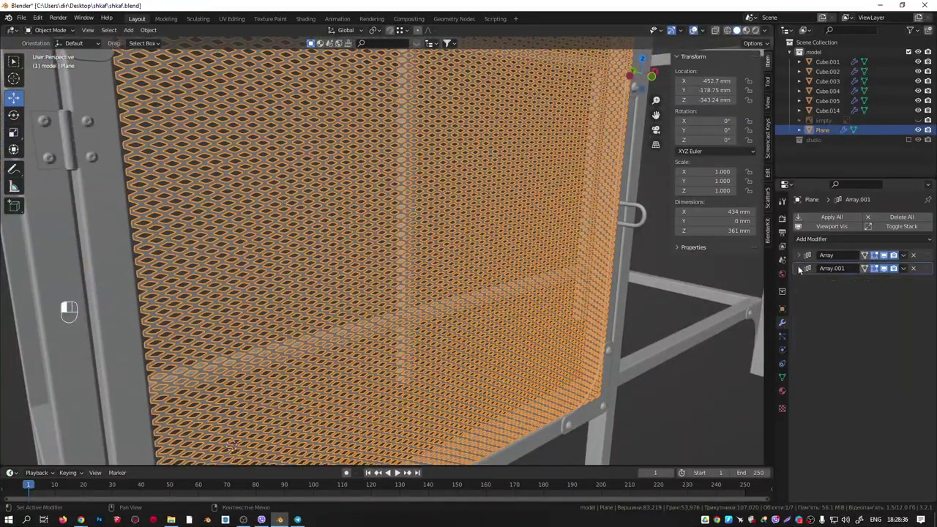
left_click(809, 240)
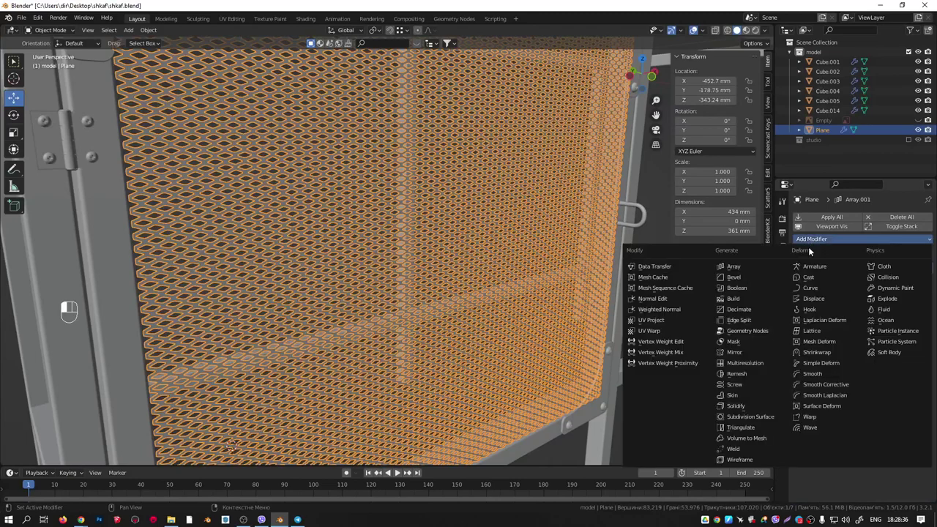
left_click(732, 407)
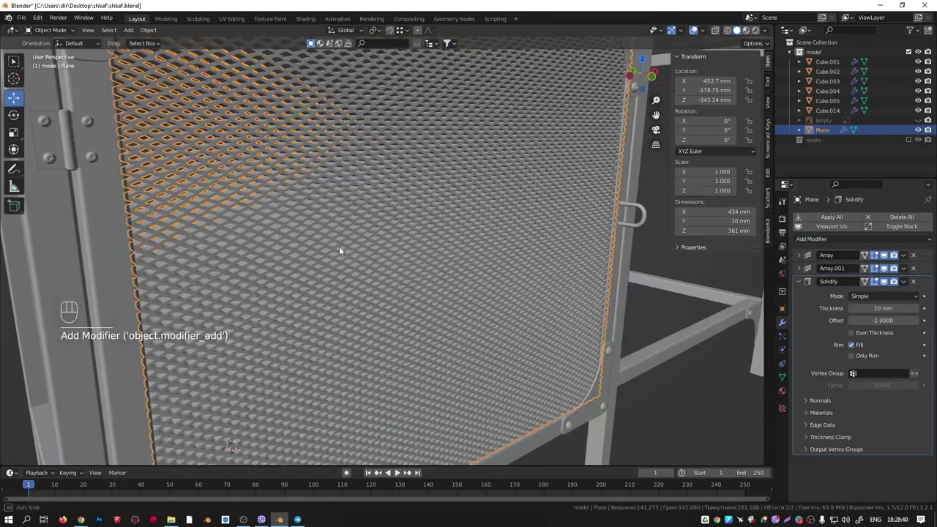
middle_click_drag(339, 246, 411, 241)
left_click(879, 308)
type("1")
key("Return")
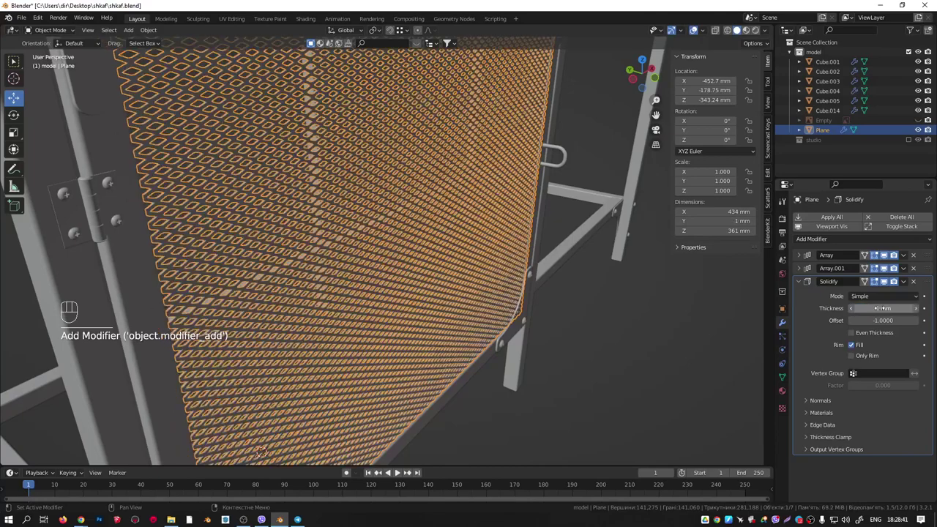
Enable Merge on both Array modifiers of the door mesh.
scroll(331, 262, "up", 5)
scroll(331, 262, "down", 5)
scroll(342, 266, "up", 6)
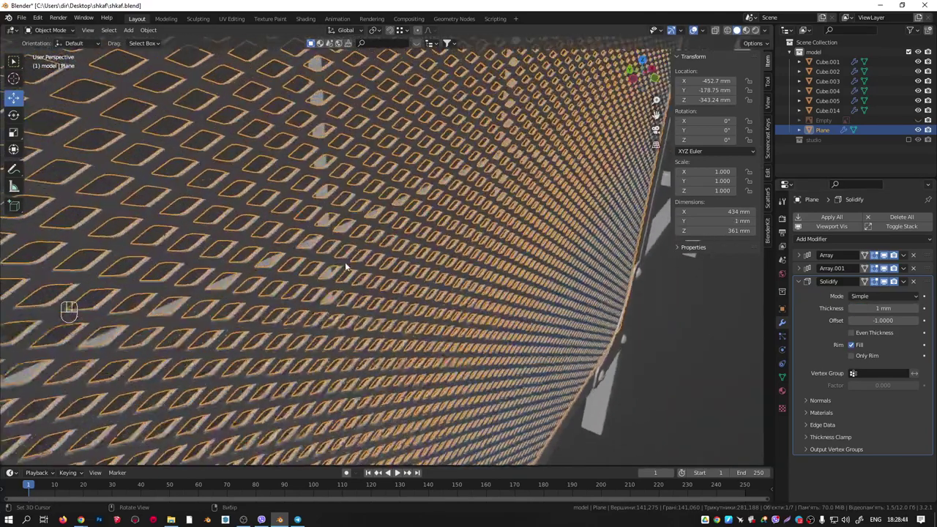
scroll(347, 256, "up", 2)
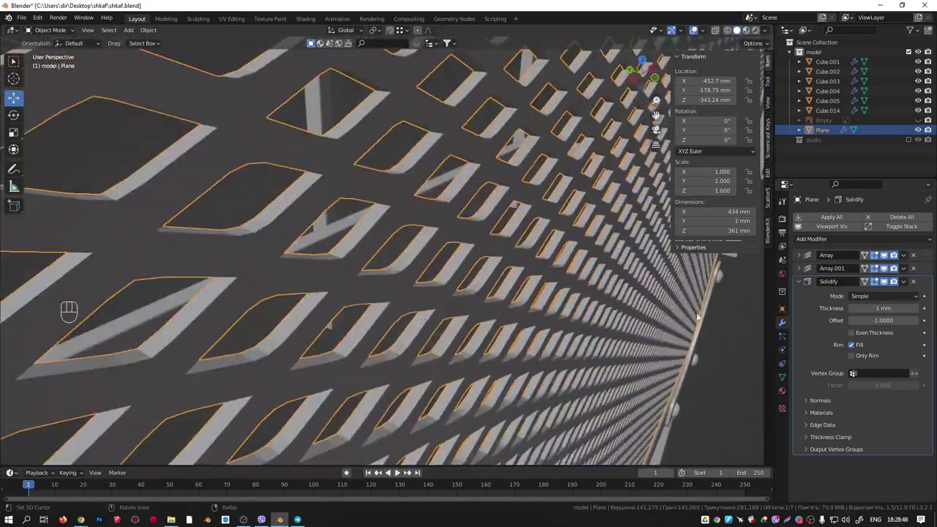
left_click(799, 268)
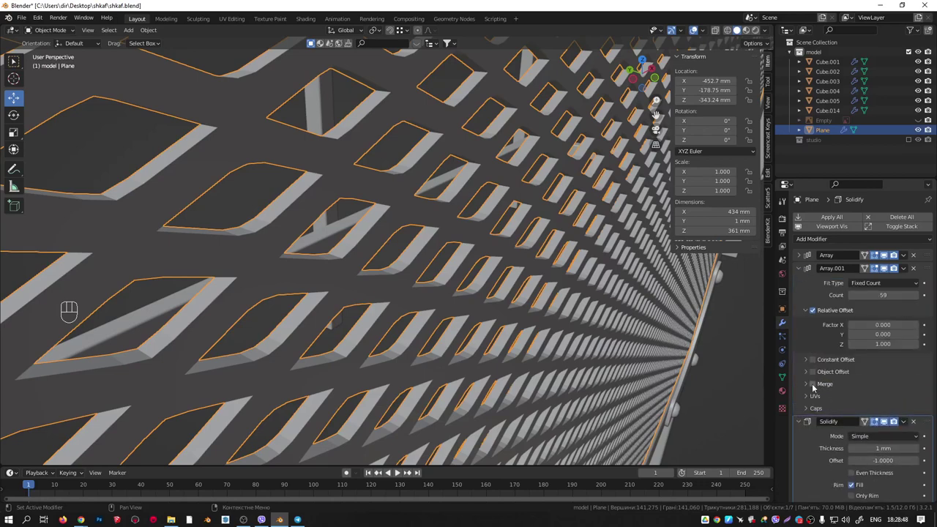
left_click(813, 384)
left_click(800, 258)
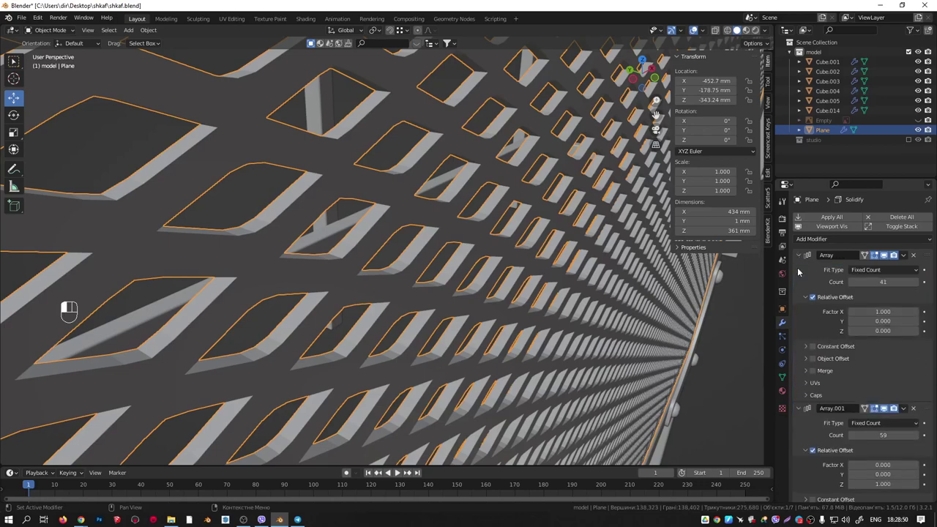
left_click(812, 371)
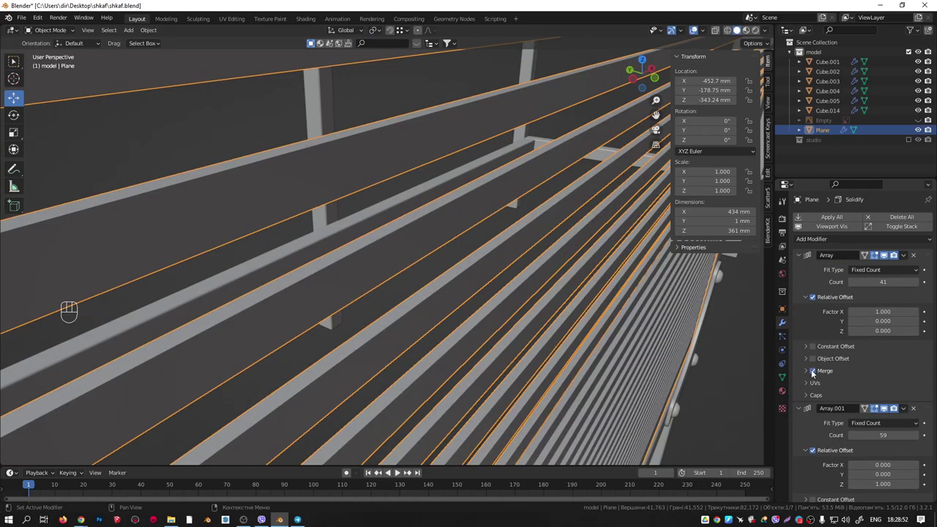
Set the merge distance of both Array modifiers to 1 mm.
scroll(806, 377, "down", 3)
left_click(807, 312)
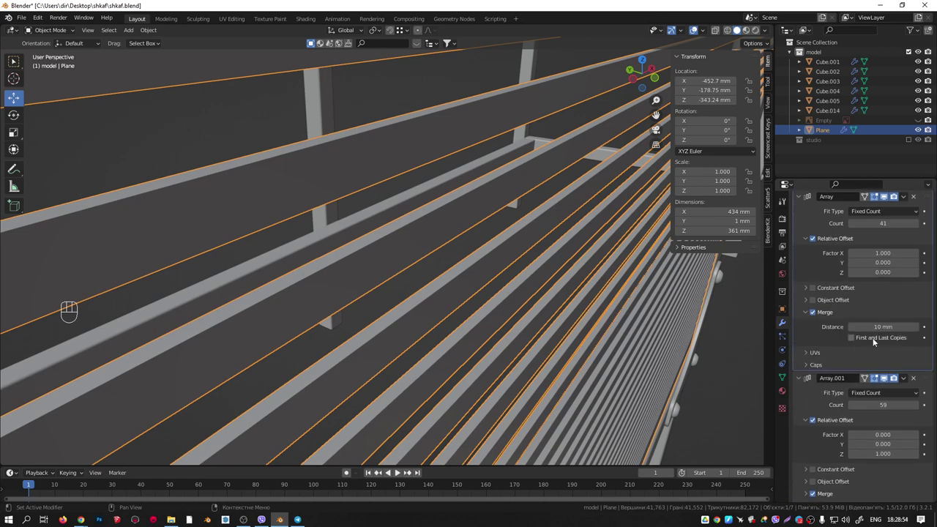
left_click(885, 327)
type("1")
key("Return")
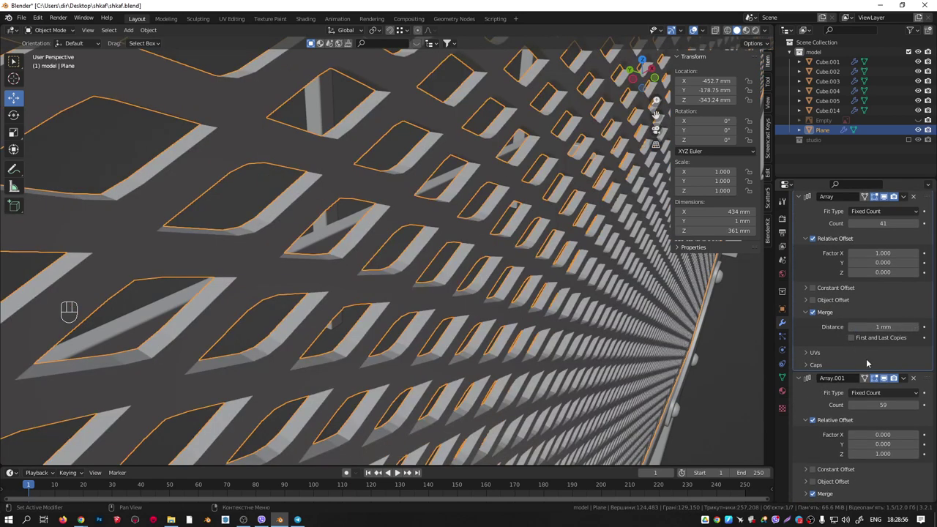
scroll(854, 394, "down", 3)
left_click(808, 437)
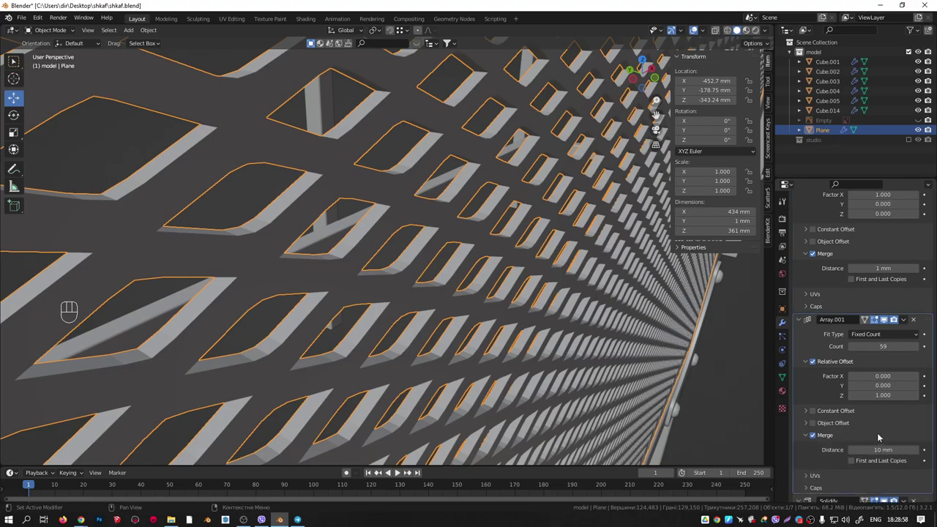
left_click(877, 448)
type("1")
key("Return")
middle_click_drag(476, 235, 478, 254)
scroll(490, 264, "up", 5)
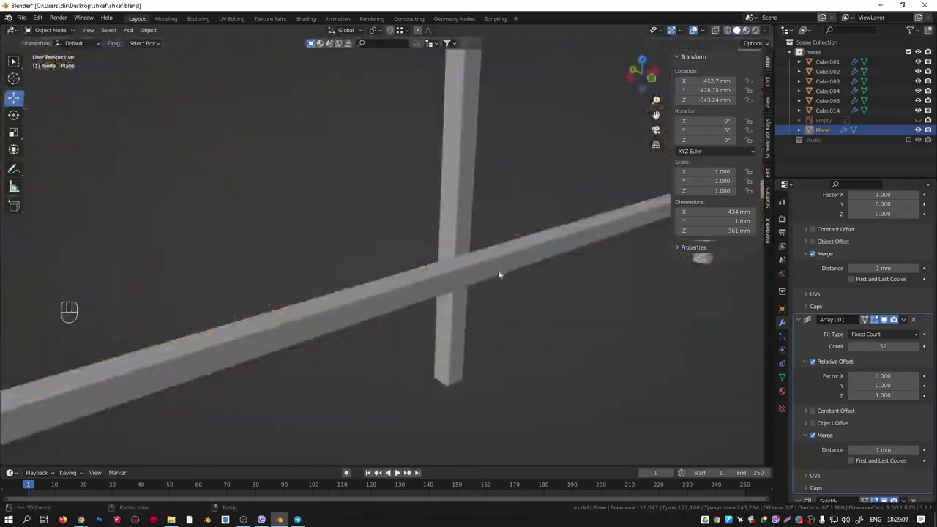
Add a Bevel modifier with an amount of 0.3 mm to the door mesh, below the Solidify modifier.
left_click(799, 319)
left_click(801, 330)
scroll(809, 322, "up", 4)
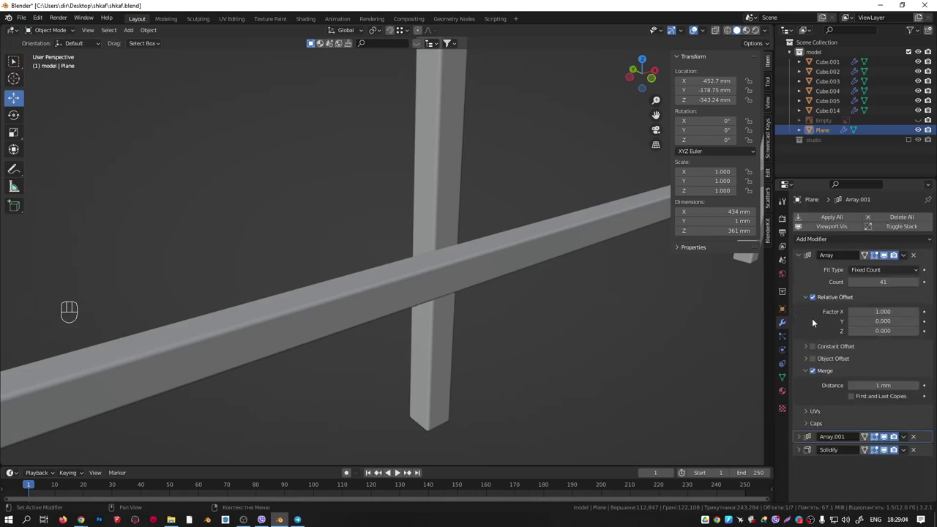
left_click(798, 255)
left_click(807, 239)
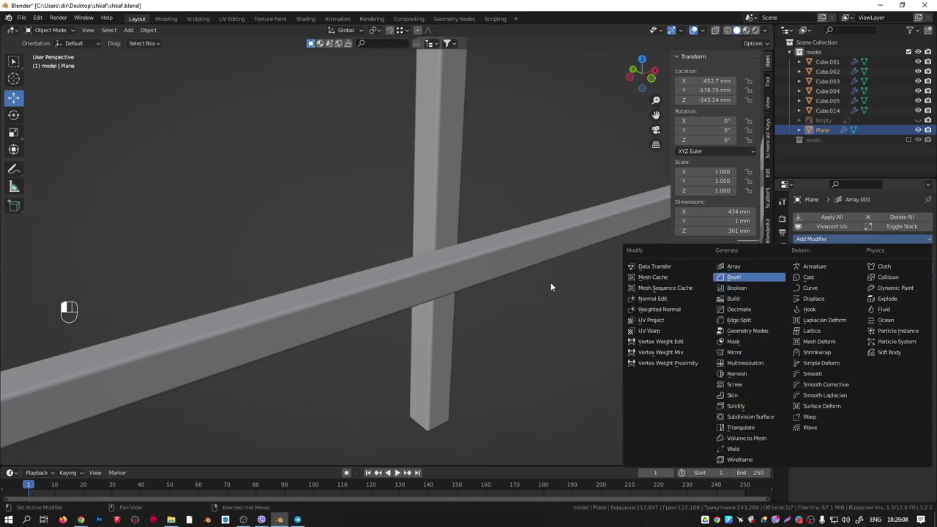
key("Return")
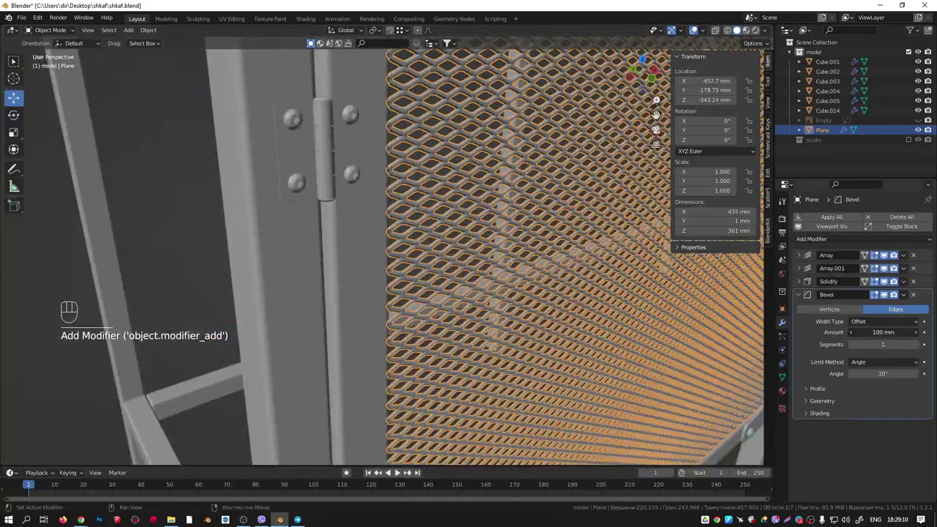
left_click(885, 333)
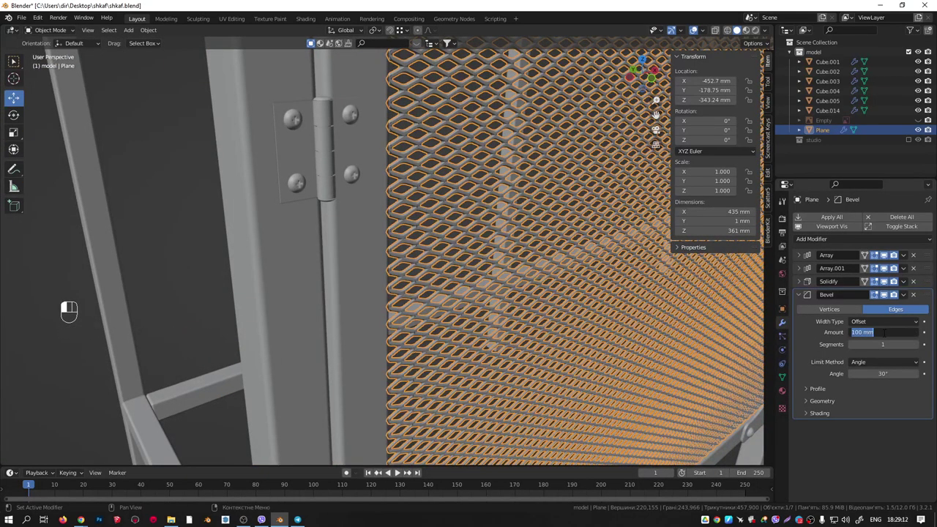
type(".3")
left_click(545, 292)
Set the outer miter of the door mesh's Bevel modifier to Arc.
scroll(506, 251, "up", 6)
middle_click_drag(516, 300, 586, 311)
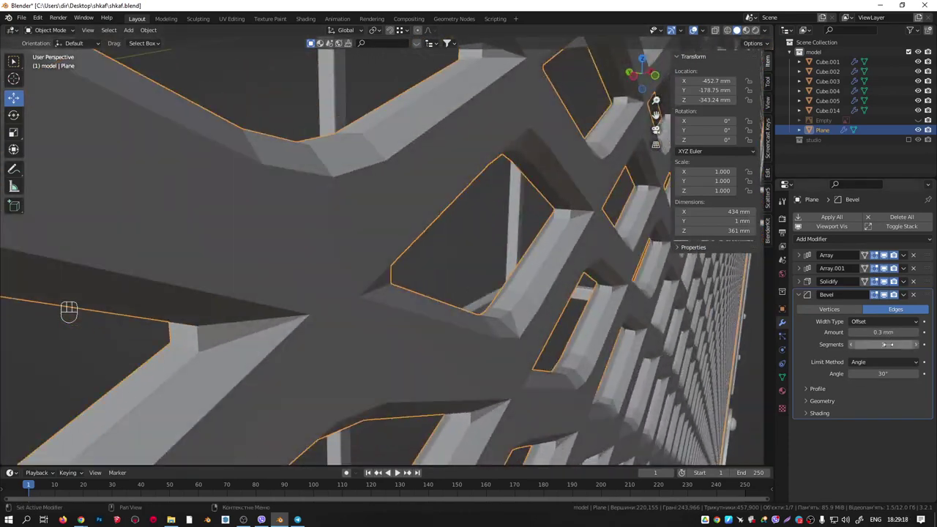
left_click(823, 400)
left_click(884, 415)
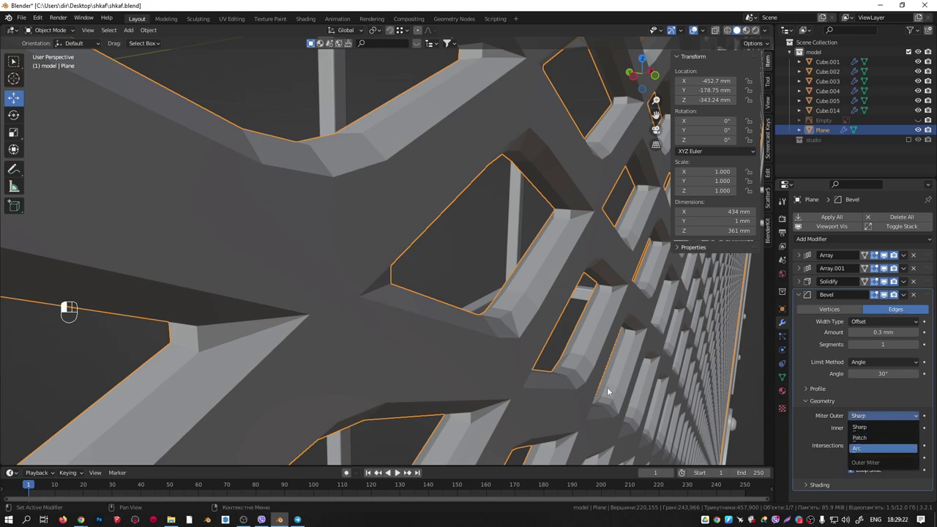
middle_click_drag(331, 294, 249, 260)
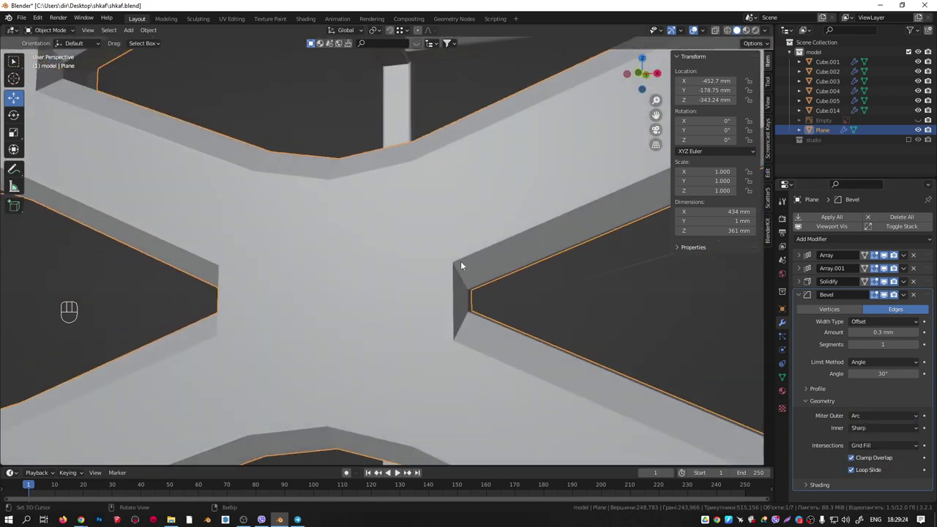
Raise the door mesh's Bevel modifier to 4 segments.
scroll(419, 305, "down", 4)
middle_click_drag(420, 305, 486, 334)
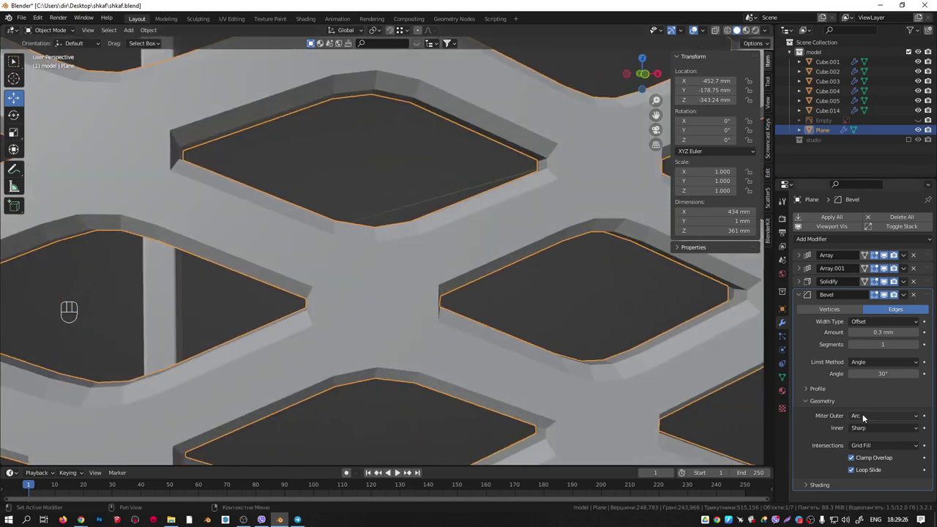
left_click(916, 347)
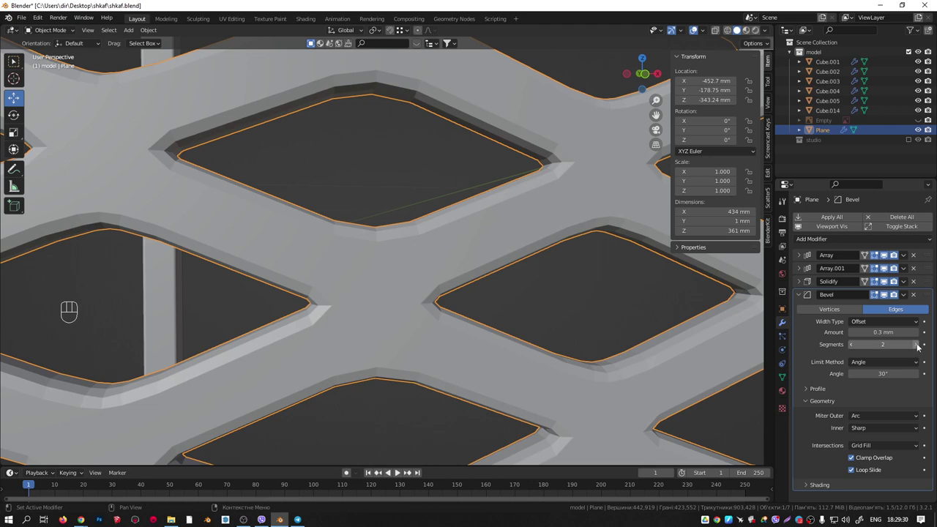
left_click(917, 348)
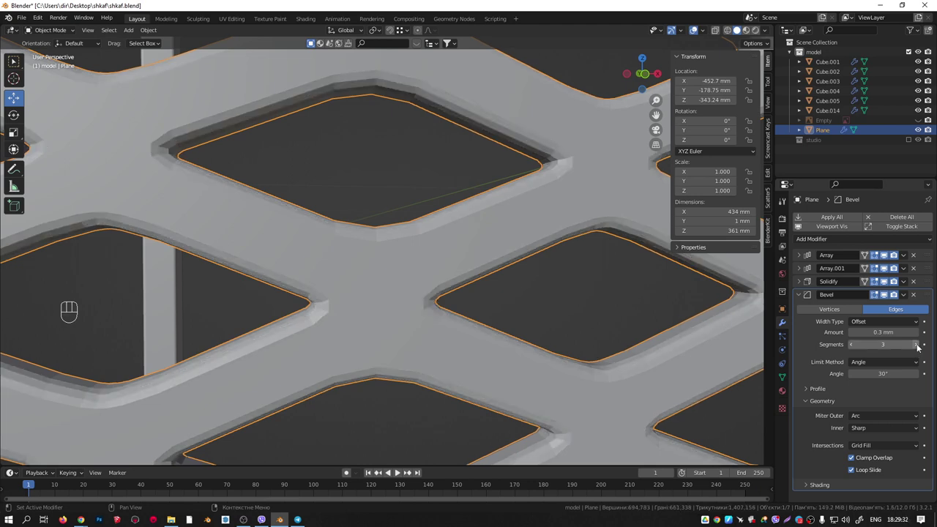
left_click(918, 347)
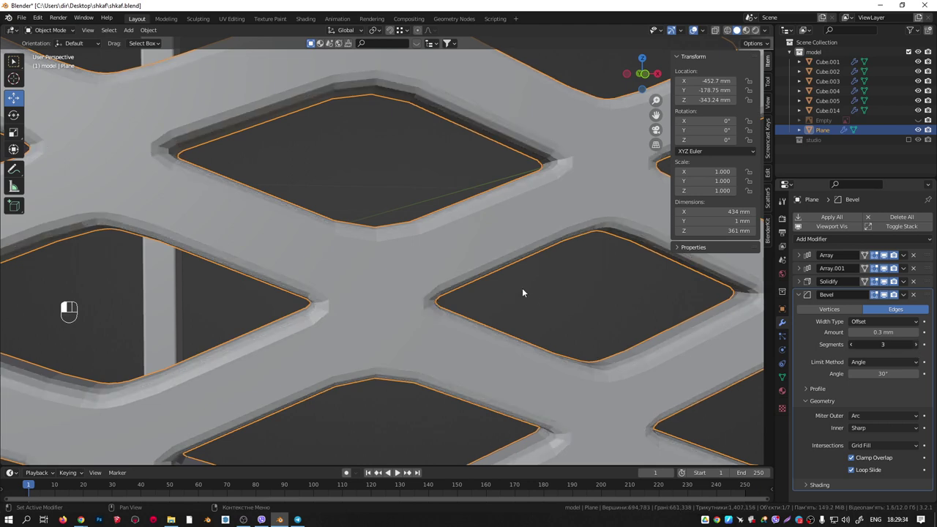
Examine the beveled mesh's polygon count and how the mesh sits in the door frame of the shelving unit.
scroll(450, 271, "down", 5)
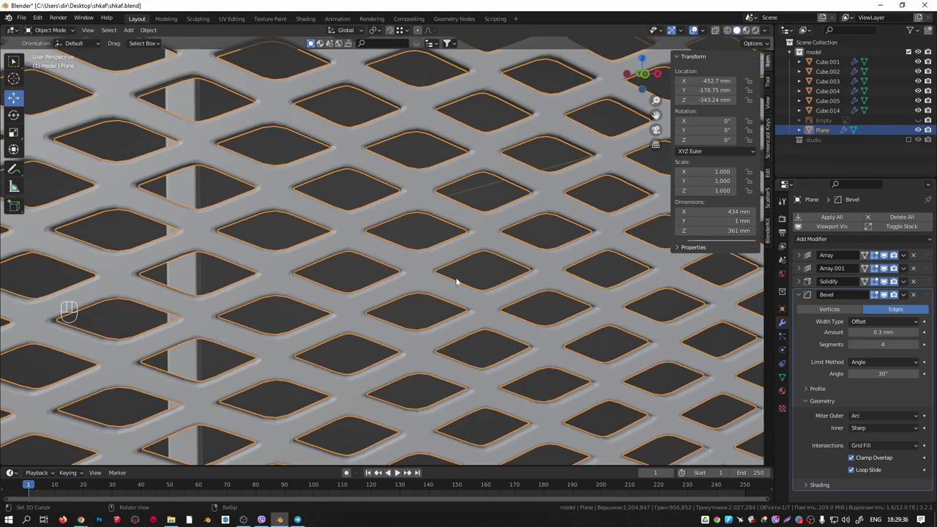
scroll(661, 411, "up", 1)
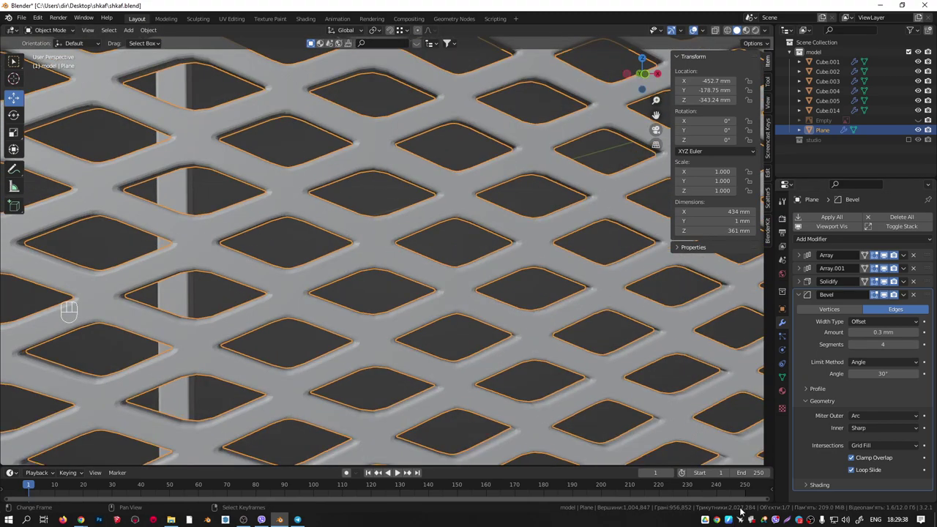
scroll(416, 239, "down", 10)
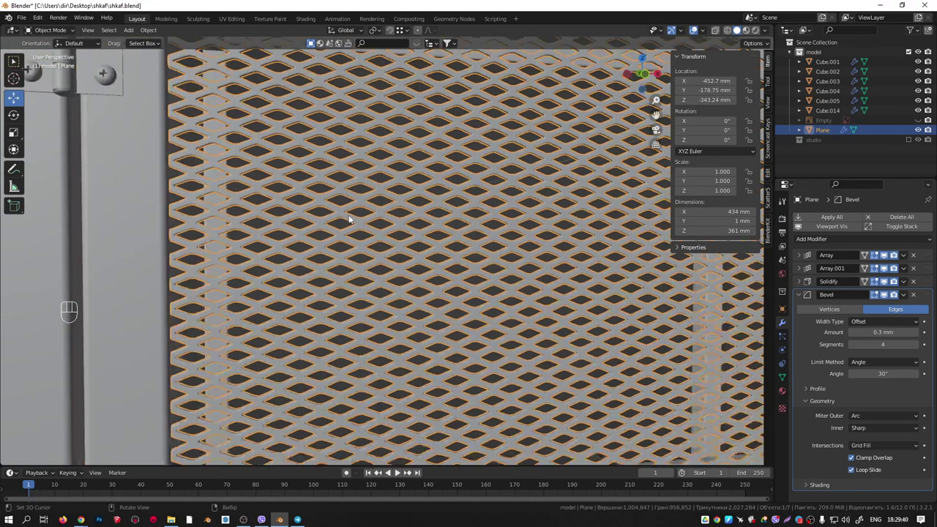
scroll(550, 297, "down", 6)
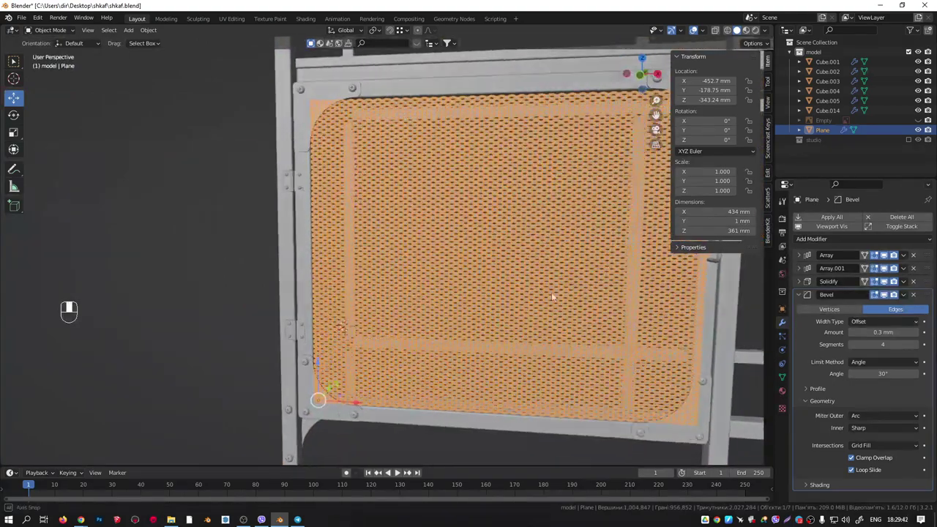
mouse_move(540, 290)
middle_mouse_down()
mouse_move(319, 298)
mouse_move(429, 266)
mouse_move(379, 266)
mouse_move(532, 295)
middle_mouse_up()
scroll(440, 251, "down", 5)
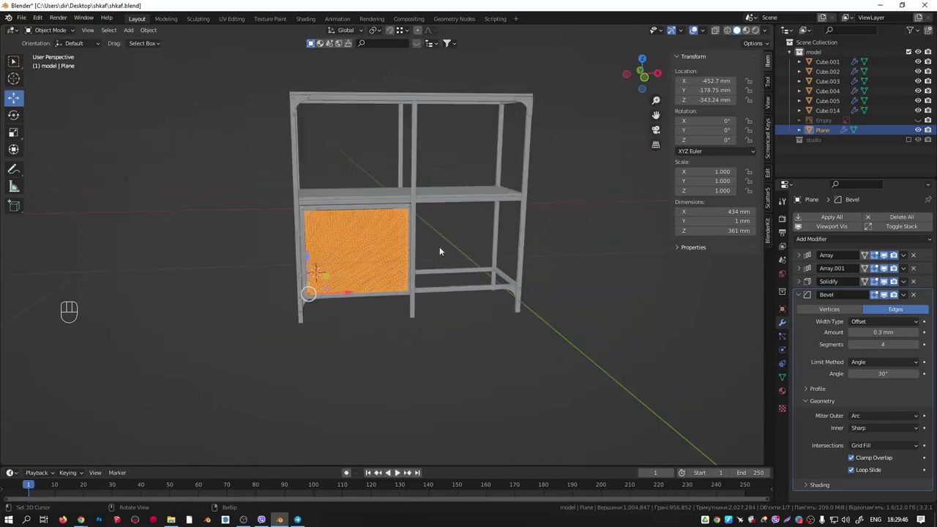
scroll(441, 173, "up", 5)
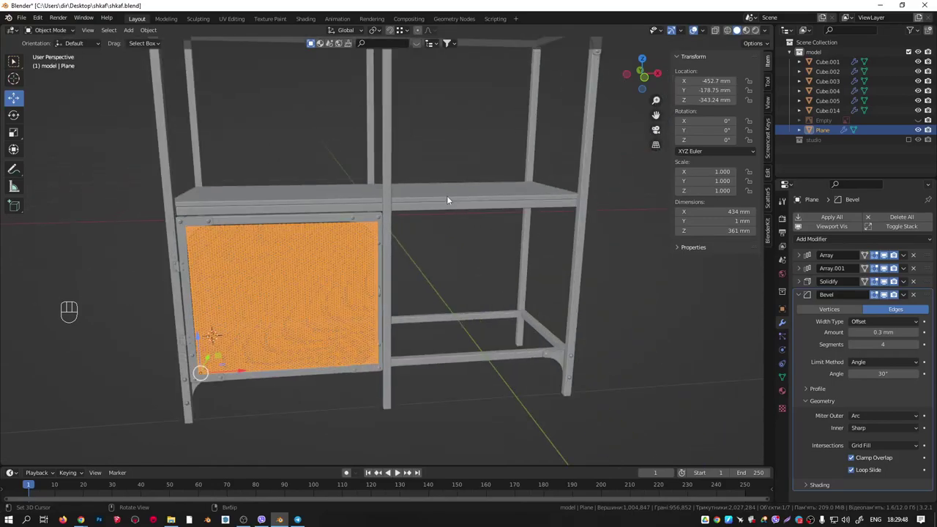
scroll(427, 196, "up", 6)
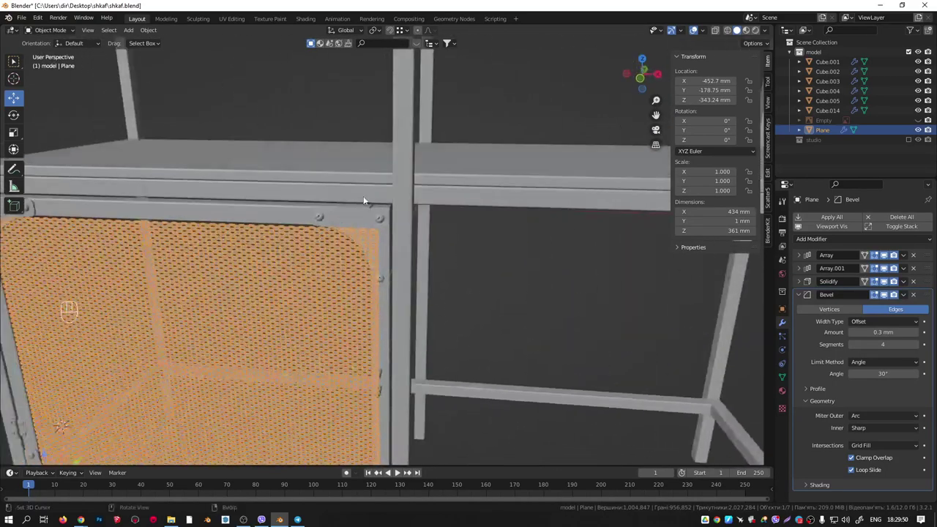
scroll(370, 206, "up", 4)
middle_click_drag(396, 236, 425, 219)
scroll(425, 219, "down", 4)
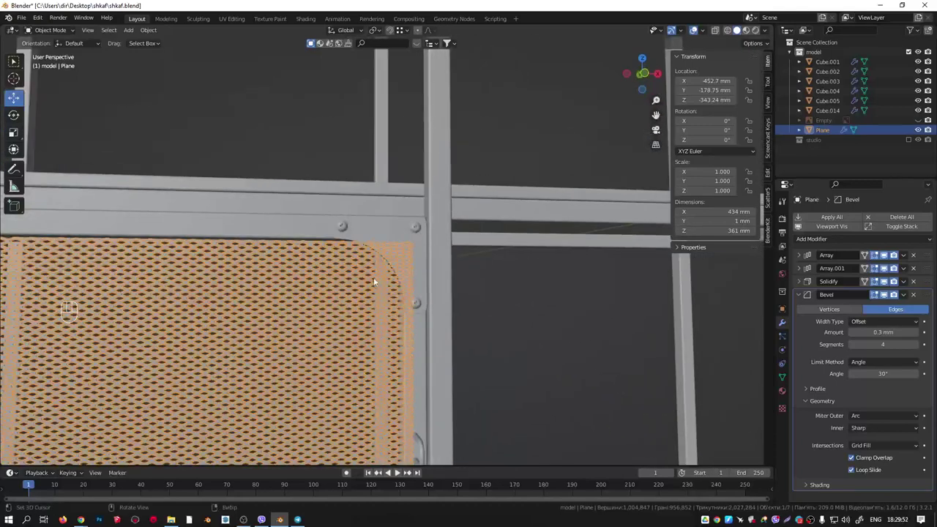
middle_click_drag(377, 283, 441, 198)
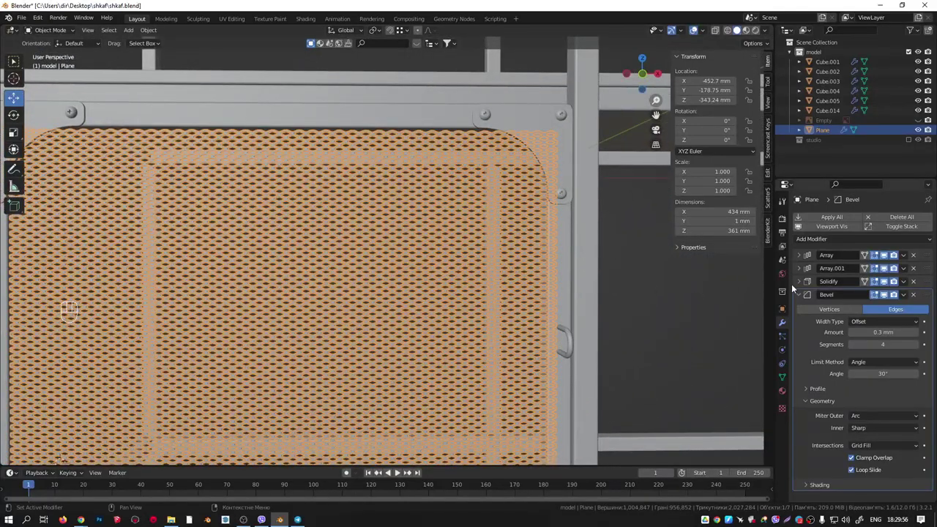
middle_click_drag(519, 230, 549, 237)
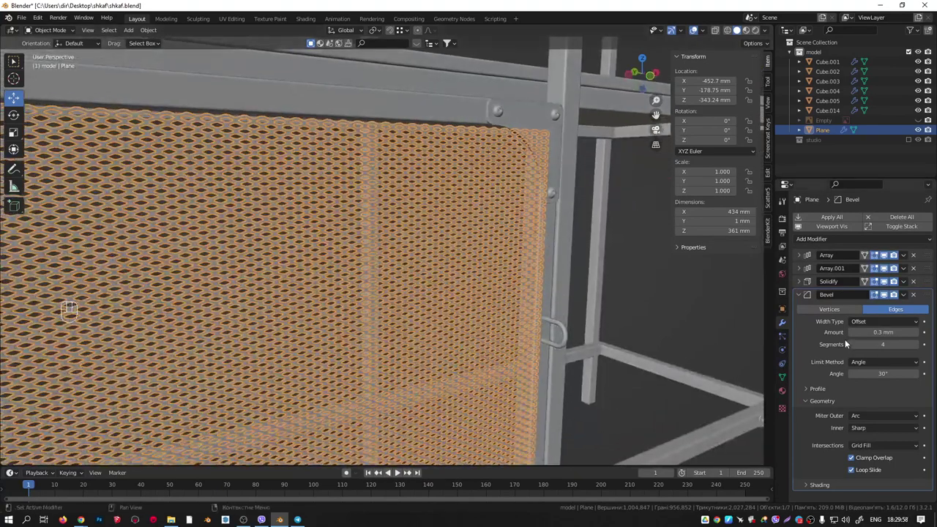
Reduce the count of both Array modifiers on the door mesh to 5.
left_click(800, 256)
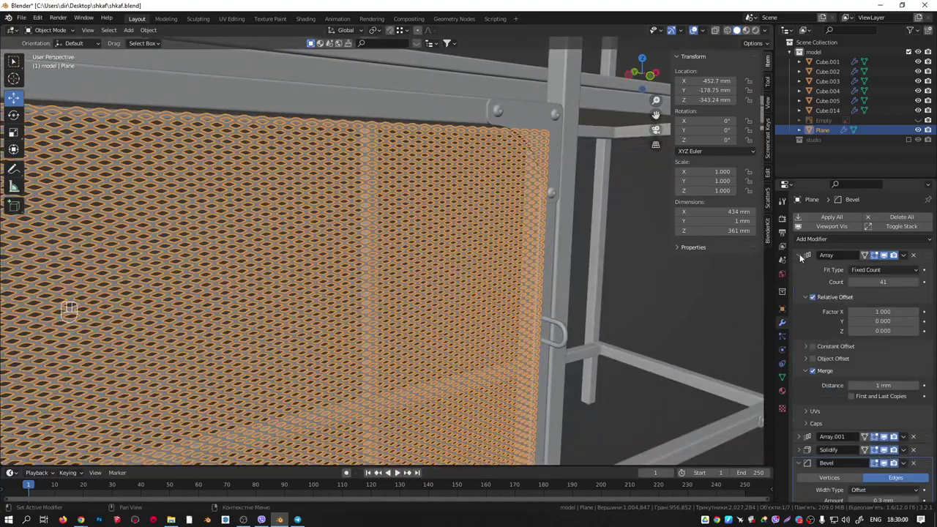
left_click(880, 281)
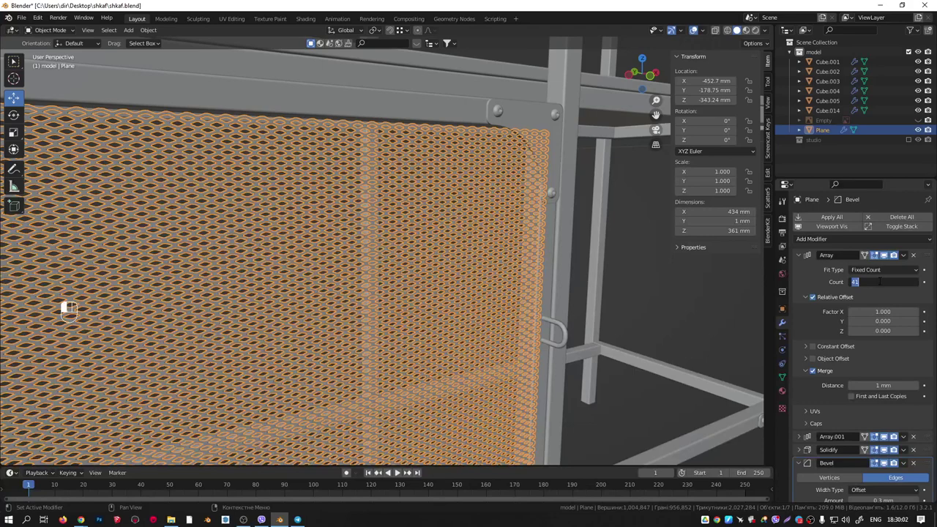
type("5")
key("Return")
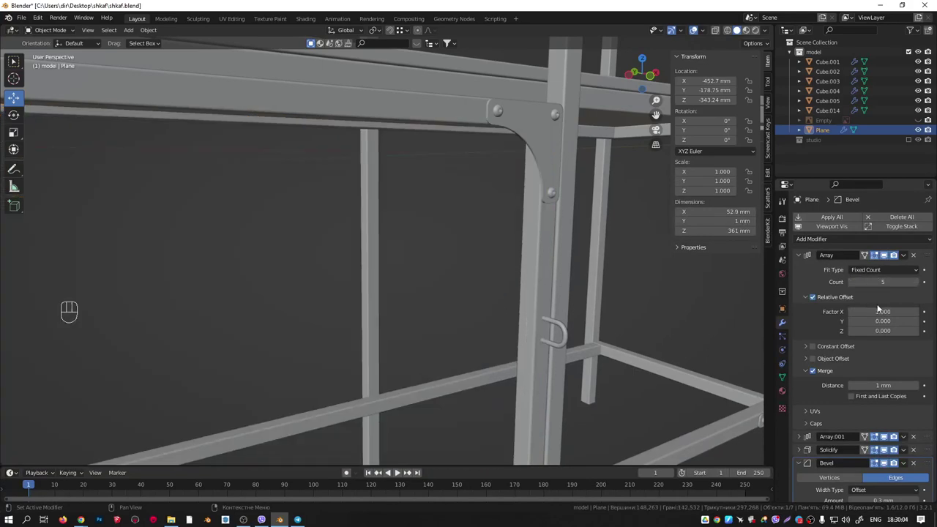
left_click(801, 256)
left_click(800, 268)
left_click(881, 295)
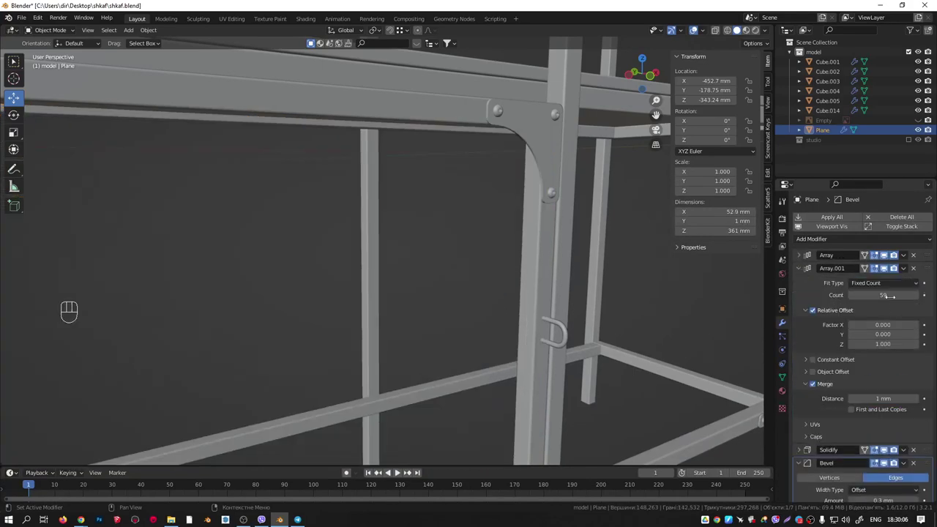
type("5")
key("Return")
Isolate the reduced mesh patch in local view.
scroll(766, 295, "down", 2)
scroll(608, 312, "down", 8)
middle_click_drag(578, 308, 516, 343)
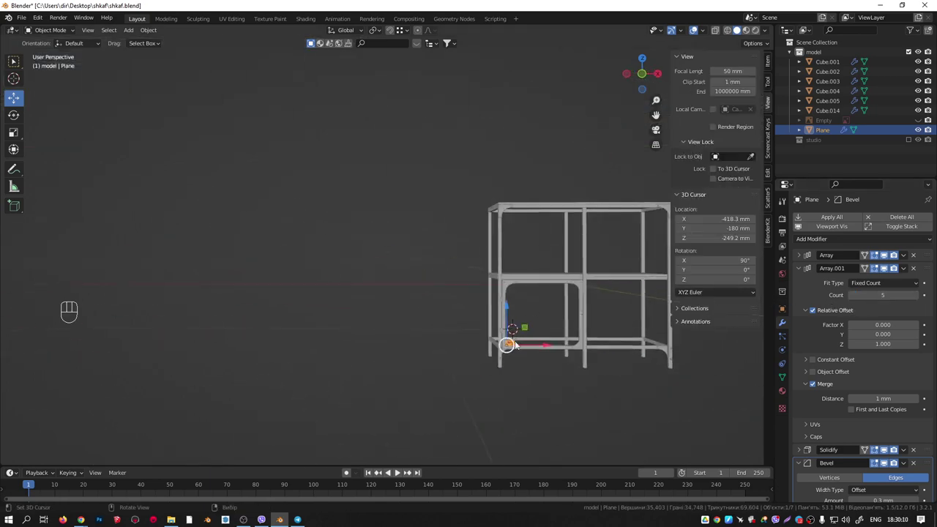
scroll(515, 345, "up", 3)
key("KP_Divide")
scroll(531, 268, "down", 2)
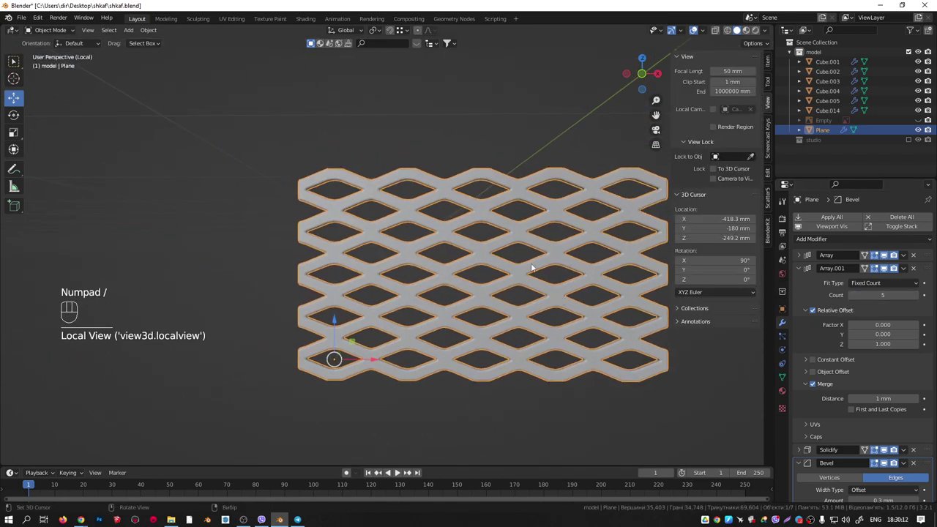
Apply Shade Smooth to the mesh patch and enable Auto Smooth.
middle_click_drag(531, 263, 524, 237)
scroll(513, 227, "up", 5)
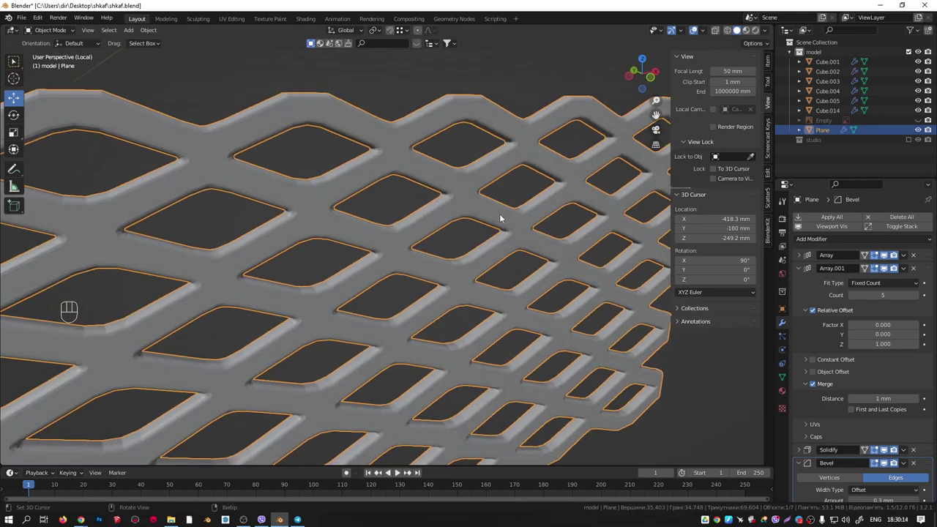
key("w")
left_click(443, 216)
scroll(454, 198, "up", 6)
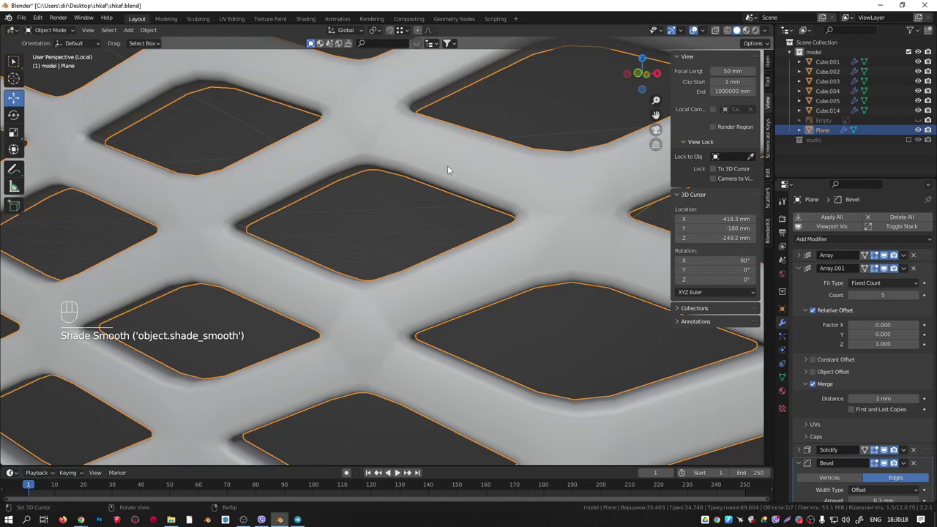
key("q")
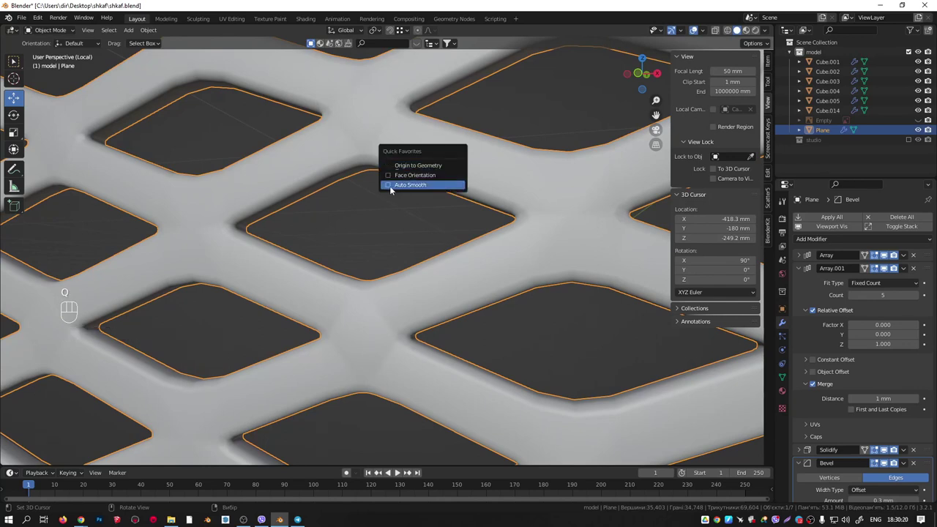
left_click(390, 188)
middle_click_drag(413, 197, 433, 184)
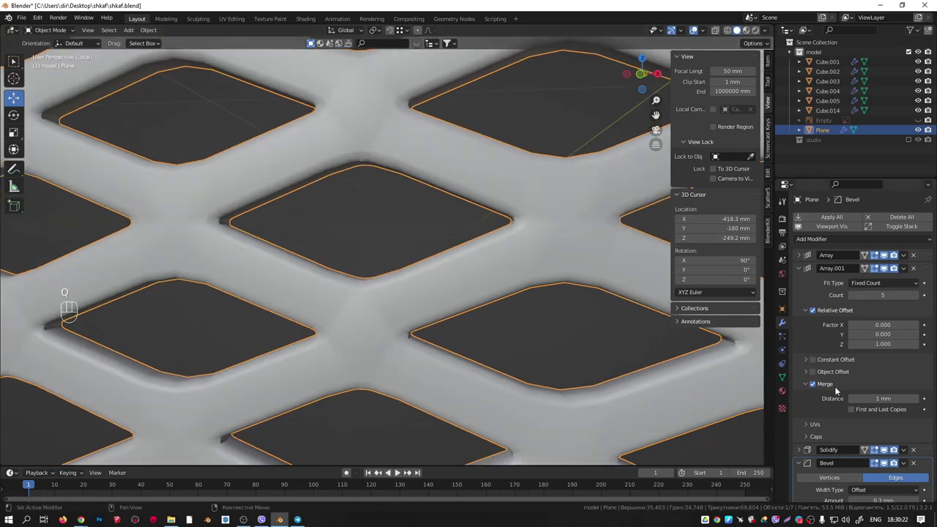
Enable Harden Normals in the shading options of the mesh's Bevel modifier.
scroll(837, 390, "down", 5)
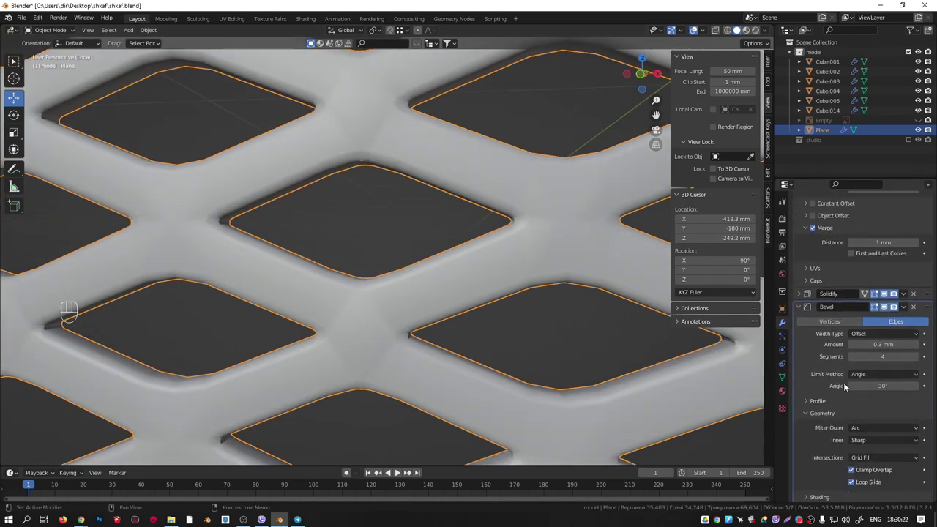
left_click(813, 496)
scroll(837, 408, "down", 3)
left_click(852, 447)
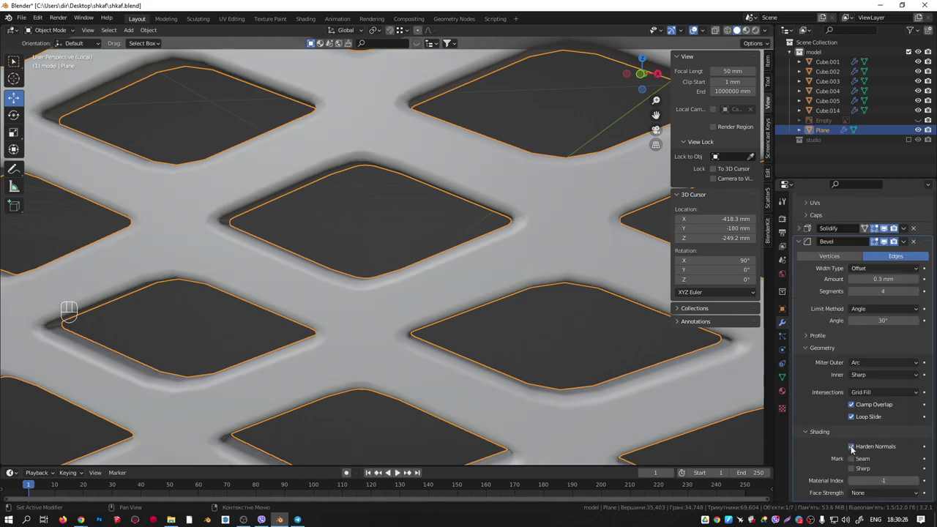
Inspect the shading of the mesh patch up close and from the front orthographic view.
mouse_move(339, 131)
middle_mouse_down()
mouse_move(318, 95)
mouse_move(393, 88)
mouse_move(334, 84)
mouse_move(252, 112)
mouse_move(340, 177)
mouse_move(389, 169)
mouse_move(398, 199)
mouse_move(404, 180)
middle_mouse_up()
scroll(334, 86, "up", 4)
scroll(249, 114, "down", 9)
key("KP_1")
scroll(402, 177, "up", 3)
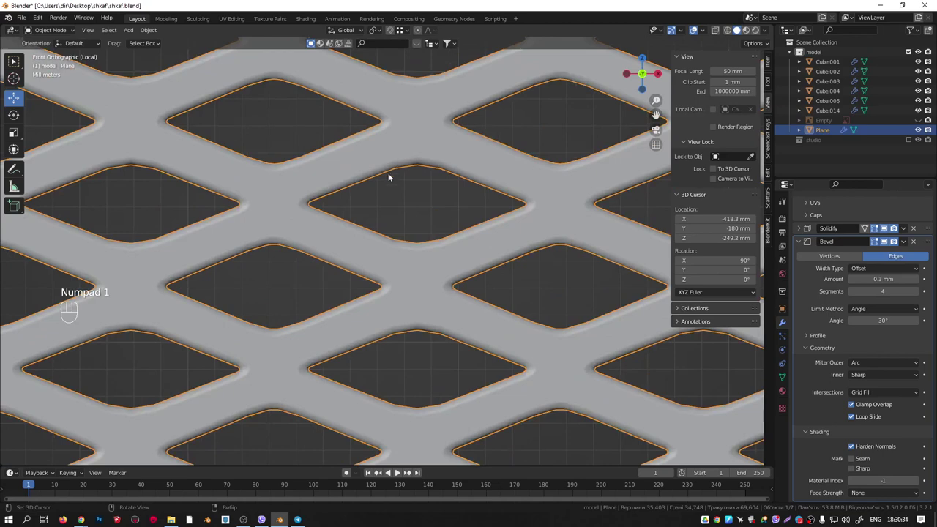
scroll(366, 143, "down", 8)
scroll(376, 184, "up", 2)
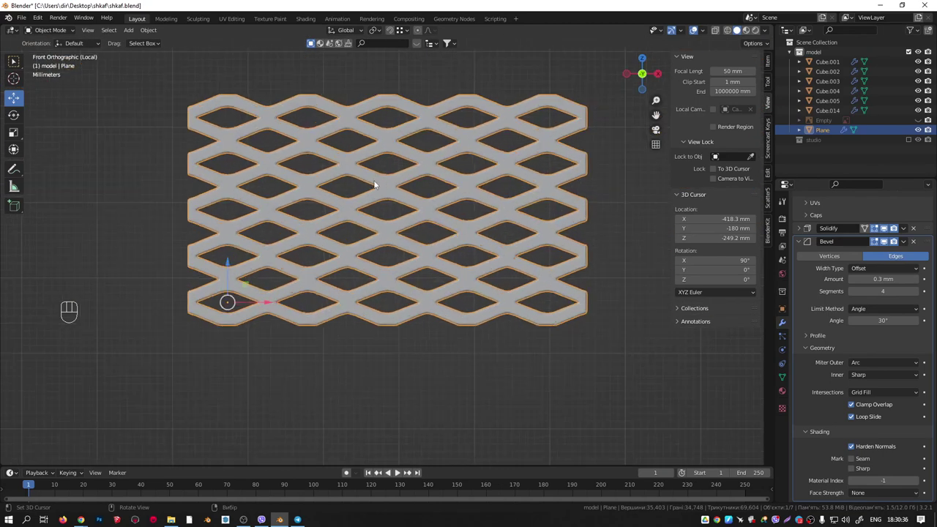
Add a plane at a strand junction of the mesh patch and rotate it 90° about X to face the front view.
middle_click_drag(388, 189, 297, 195, "shift")
scroll(387, 197, "up", 3)
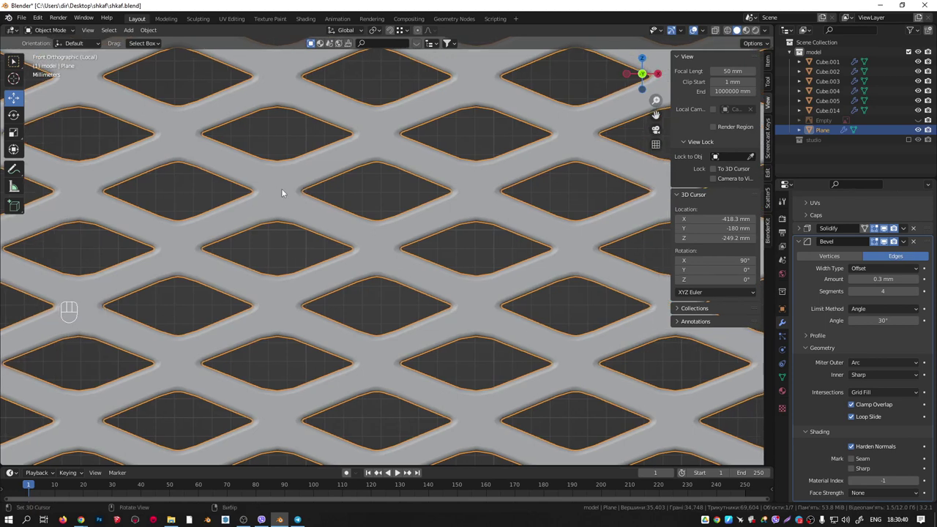
right_click(280, 190, "shift")
key("shift+a")
mouse_move(297, 178)
left_click(342, 178)
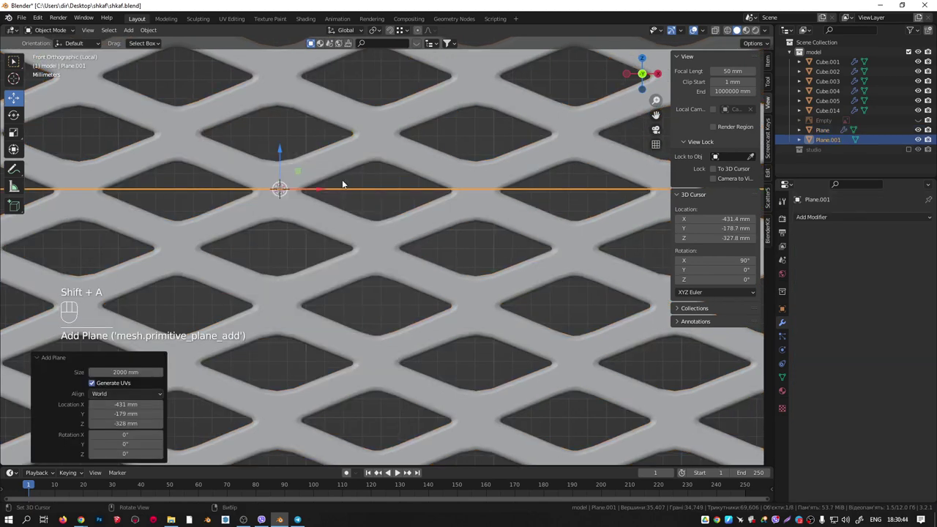
key("r")
key("x")
key("9")
key("0")
key("Return")
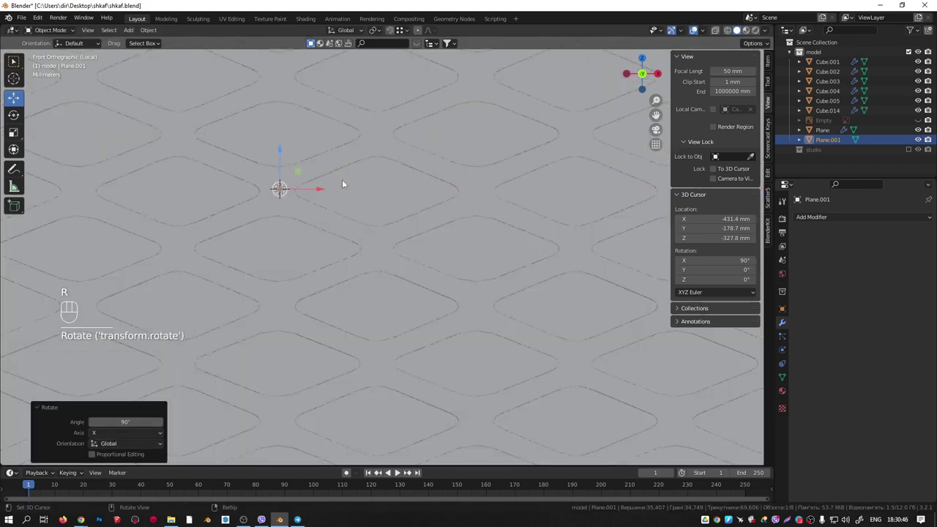
Scale the new plane down to about one mesh cell and move it about 5 mm along X over the neighbouring diamond opening.
key("s")
left_click(289, 192)
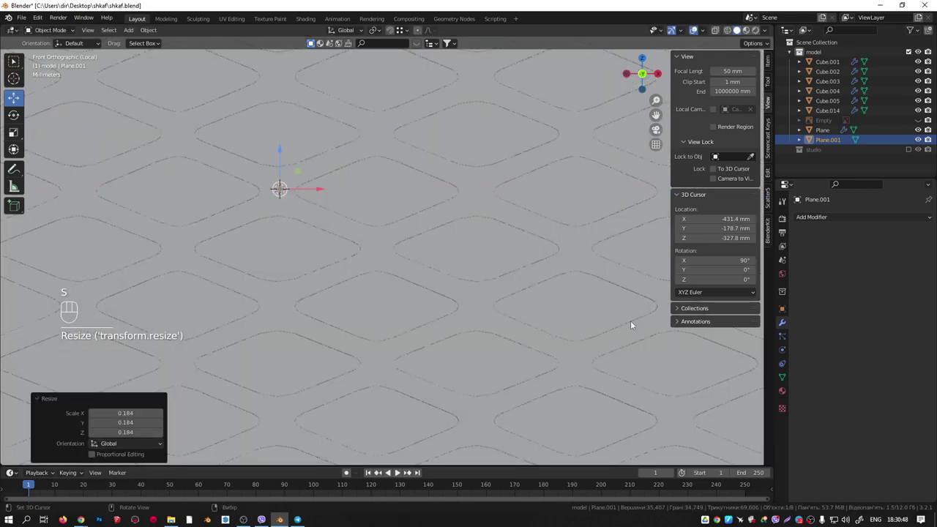
key("s")
left_click(345, 226)
key("s")
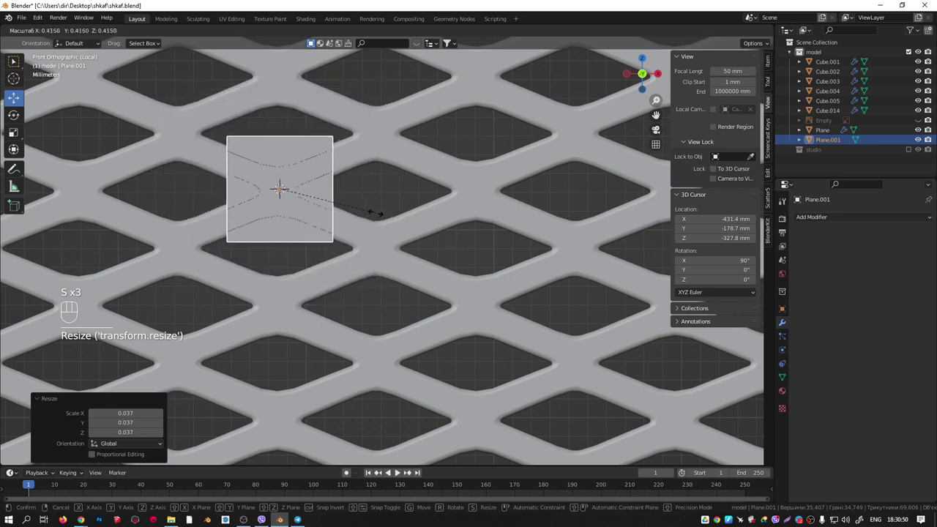
left_click(315, 192)
key("g")
key("x")
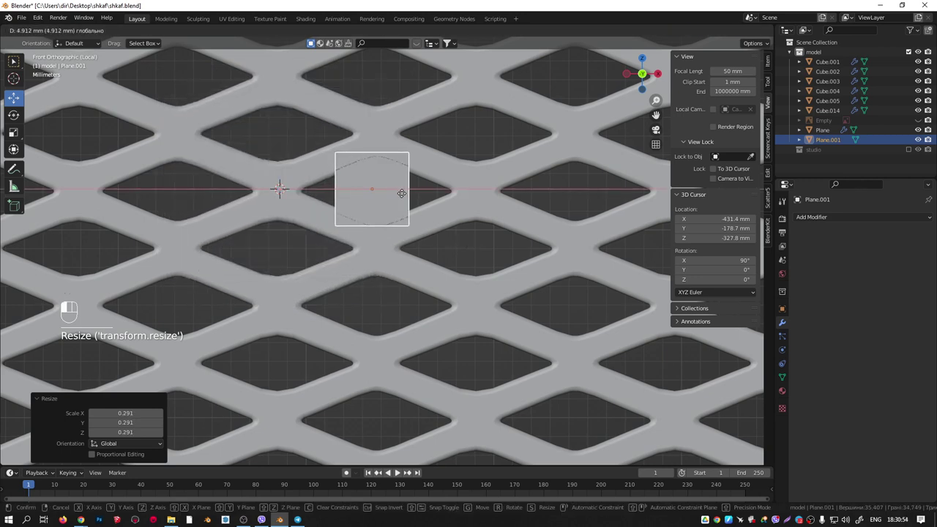
left_click(405, 196)
left_click_drag(405, 189, 408, 189)
Snap the plane's top and right edges to the centres of the strand junctions around the diamond opening.
key("Tab")
middle_click_drag(408, 188, 440, 193, "shift")
scroll(382, 176, "up", 3)
key("shift+z")
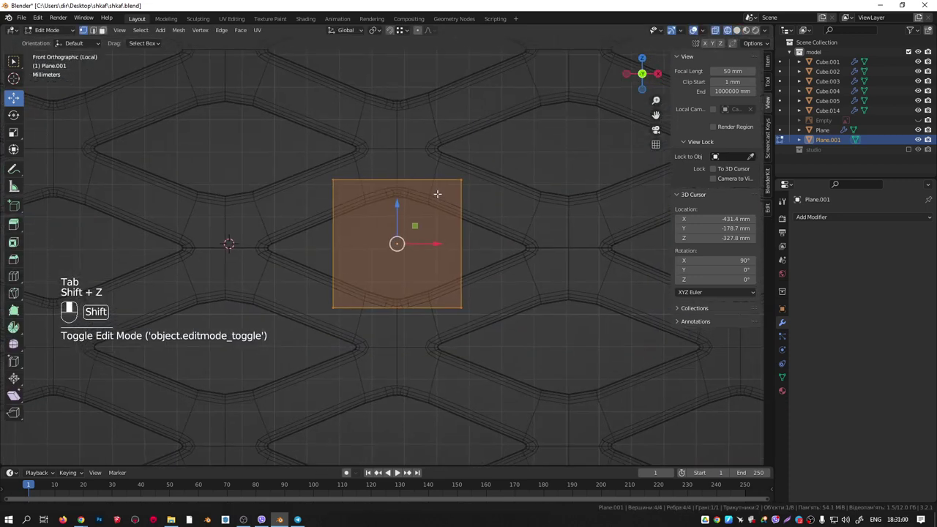
key("2")
left_click(407, 183)
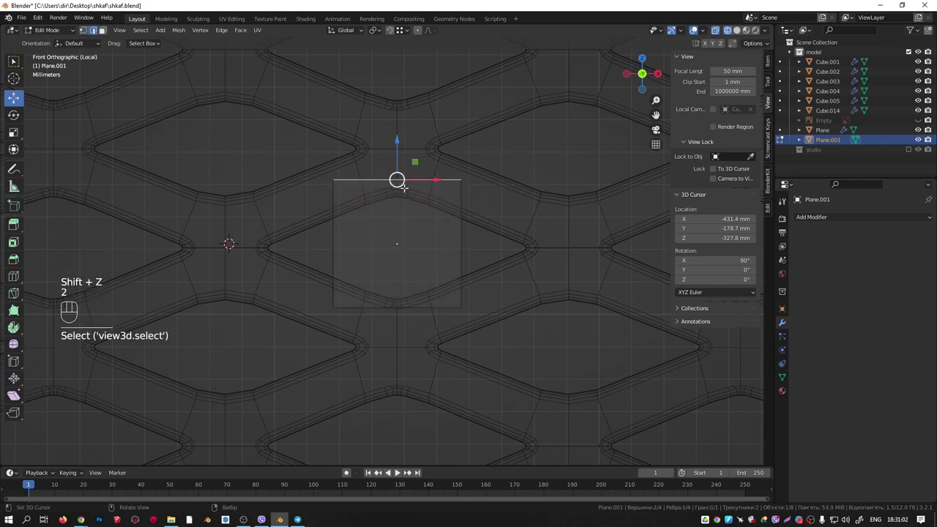
left_click_drag(396, 153, 397, 124, "ctrl")
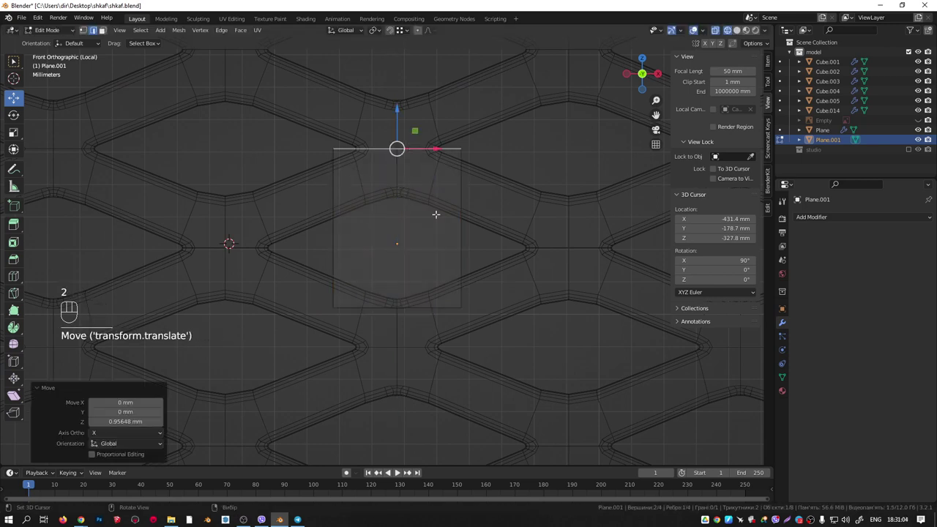
left_click(460, 238)
left_click_drag(483, 229, 563, 249, "ctrl")
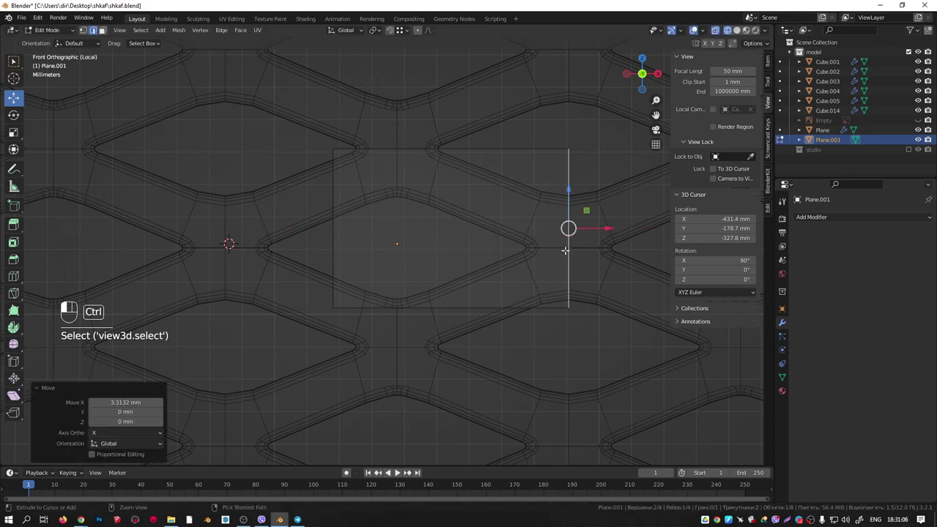
Snap the plane's left and bottom edges to the junction centres so it covers one repeating tile of the mesh.
left_click(334, 233)
left_click_drag(333, 233, 225, 232, "ctrl")
left_click(421, 309)
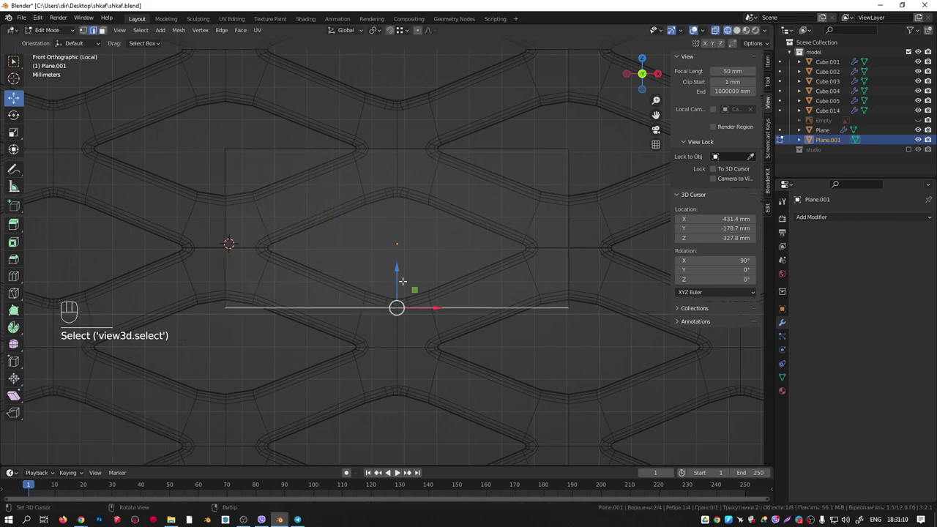
left_click_drag(401, 280, 377, 347, "ctrl")
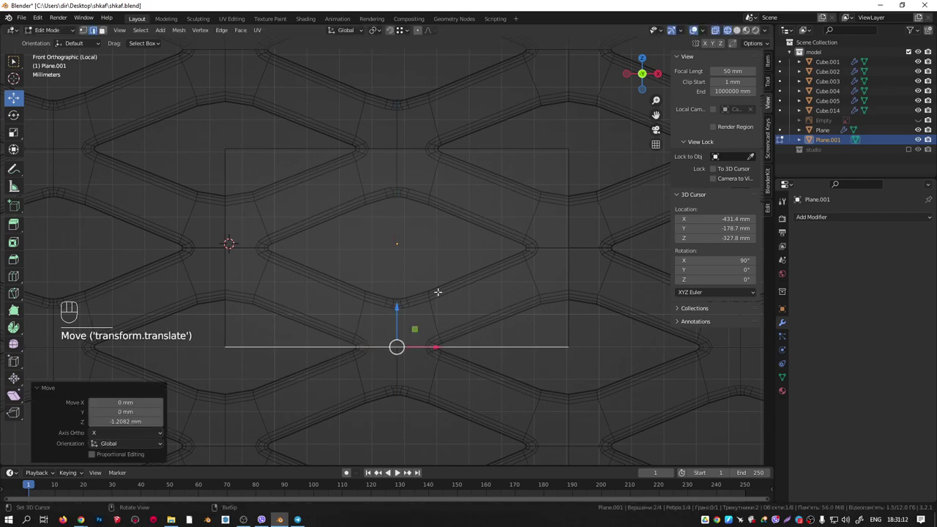
scroll(360, 205, "down", 3)
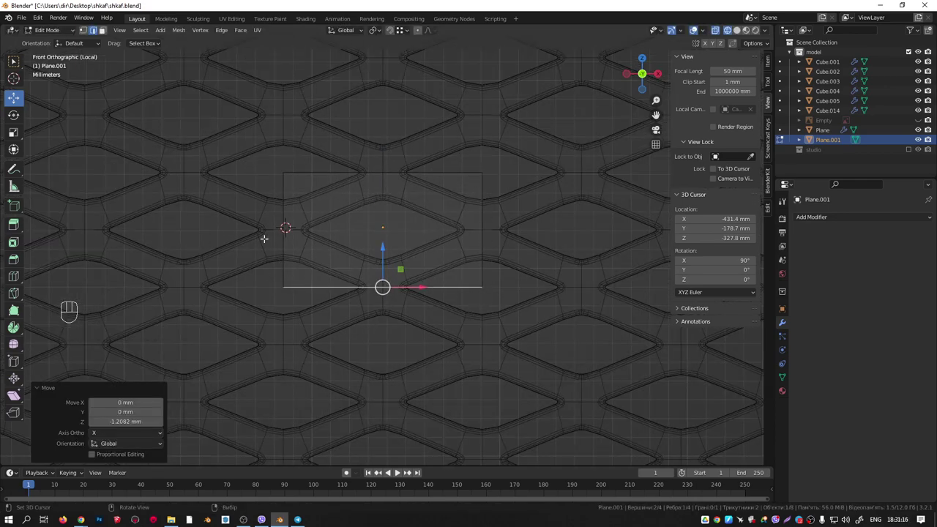
Return to Object Mode with solid shading and select the mesh patch together with the plane, keeping the plane active.
middle_click_drag(393, 153, 452, 195)
key("Tab")
scroll(411, 216, "down", 5)
key("shift+z")
left_click(457, 184)
left_click(431, 199, "shift")
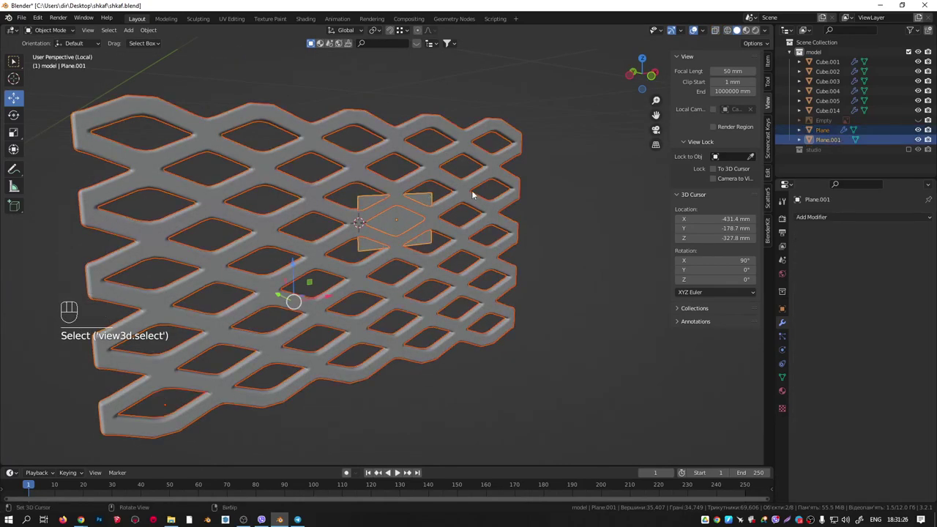
Switch to the Shading workspace and create a new material for the active plane.
left_click(306, 18)
key("KP_4")
key("KP_Divide")
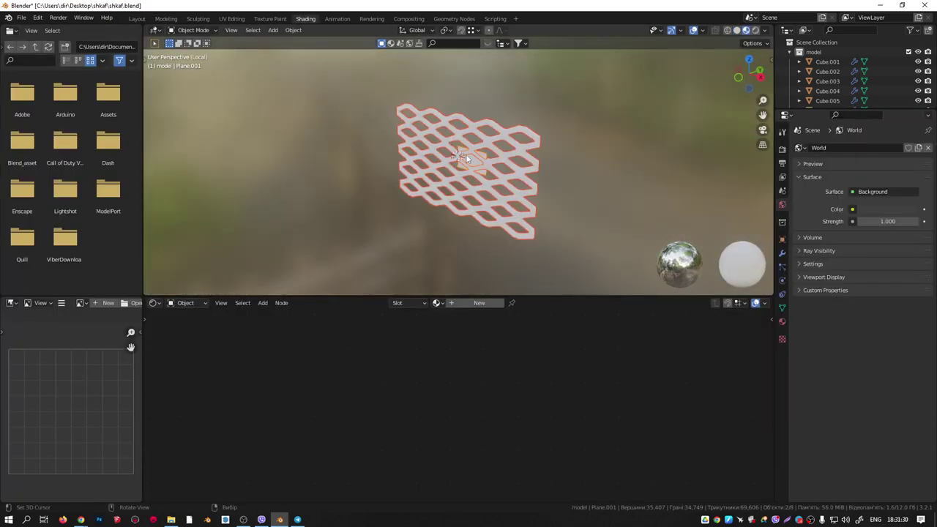
scroll(468, 156, "up", 2)
middle_click_drag(468, 156, 546, 146)
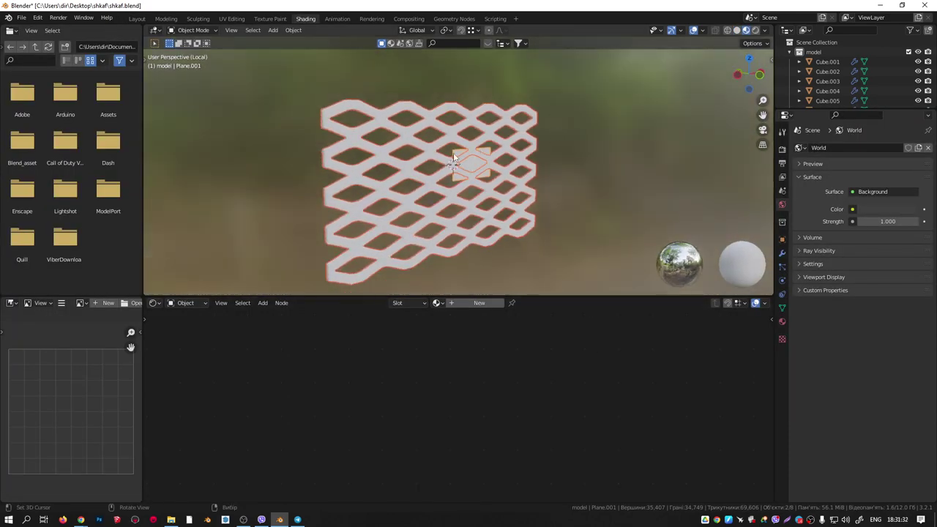
left_click(477, 303)
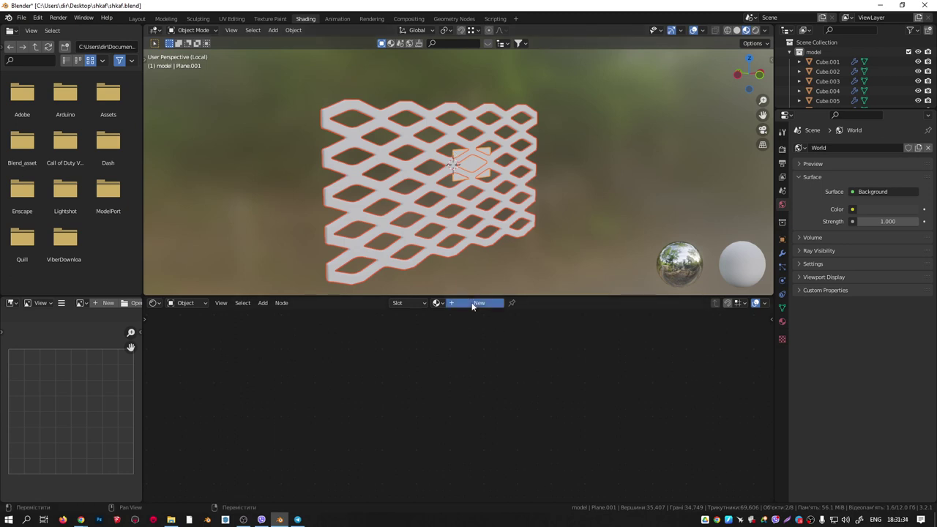
scroll(545, 384, "down", 4)
middle_click_drag(491, 366, 510, 364)
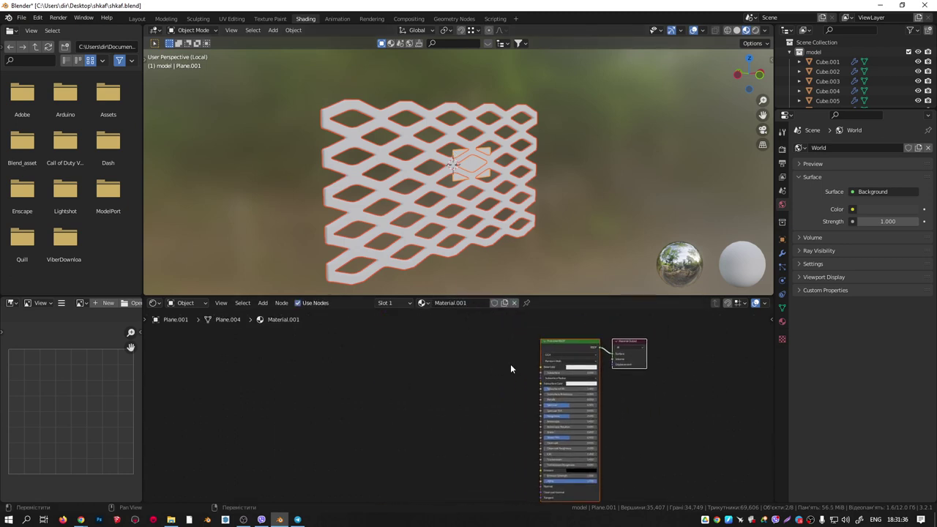
scroll(434, 386, "up", 3)
Add an Image Texture node to the plane's material, placed before the Principled BSDF.
key("shift+a")
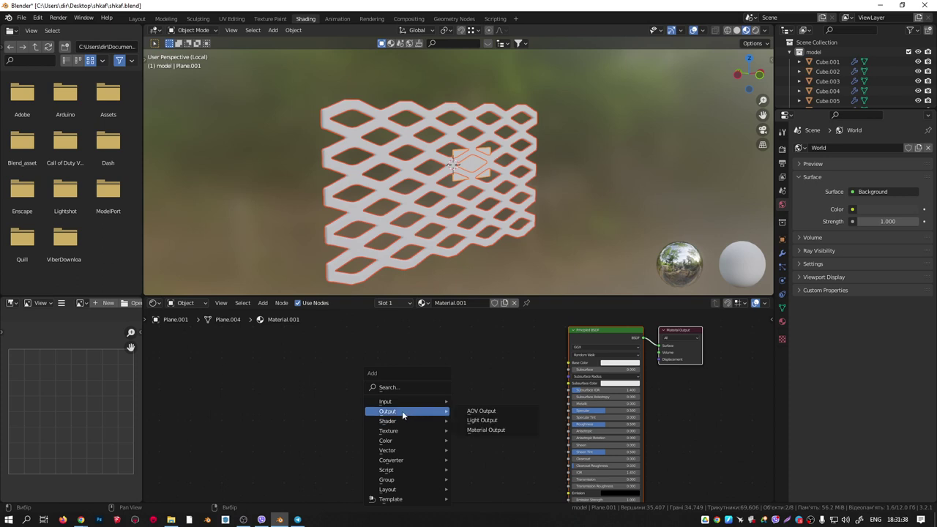
mouse_move(438, 431)
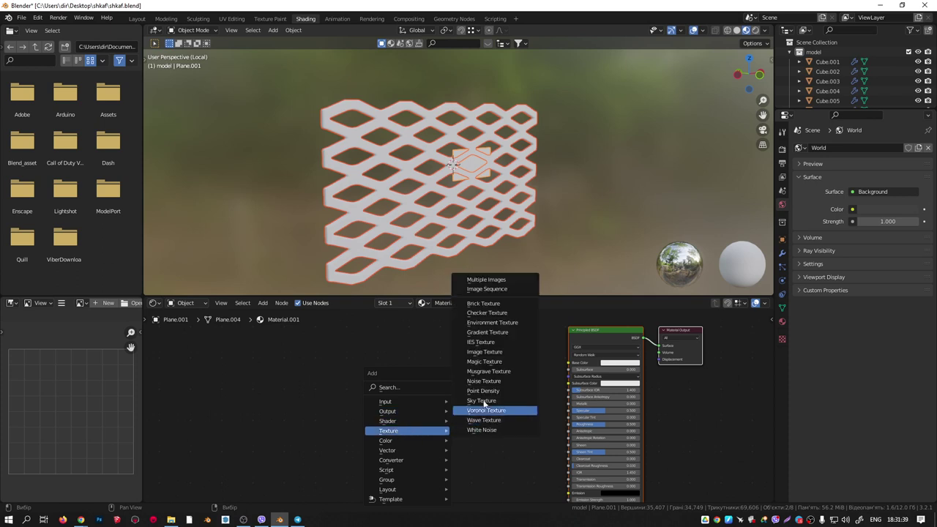
left_click(487, 352)
left_click(424, 355)
scroll(458, 377, "up", 2)
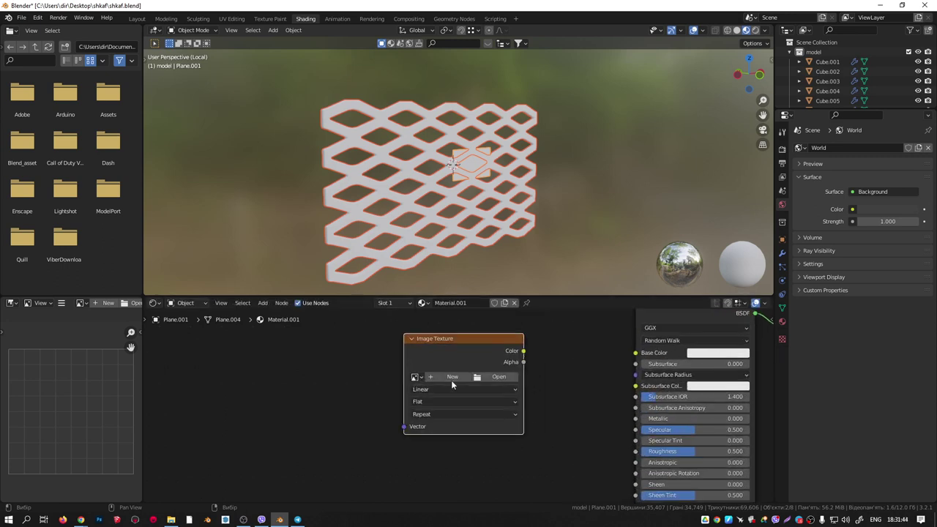
left_click(452, 378)
left_click(462, 396)
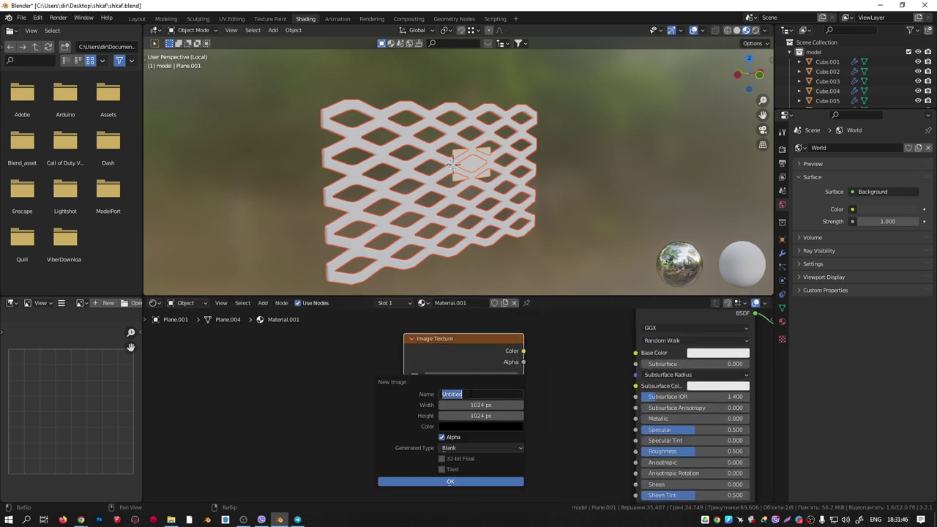
type("r")
key("Tab")
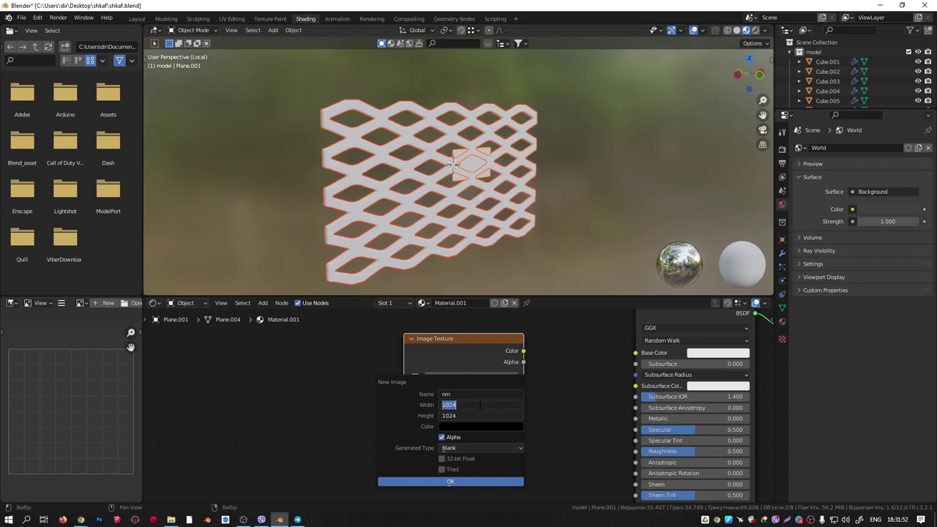
type("51")
key("Return")
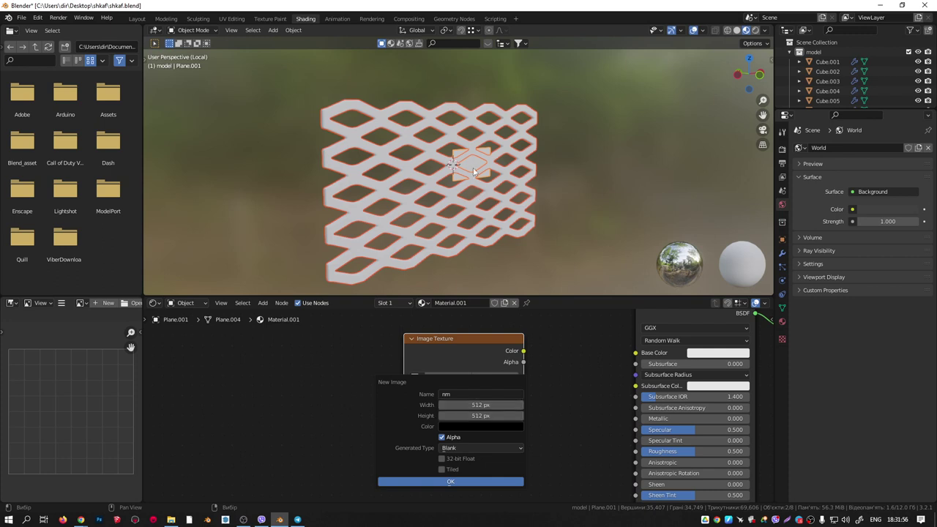
left_click(472, 168)
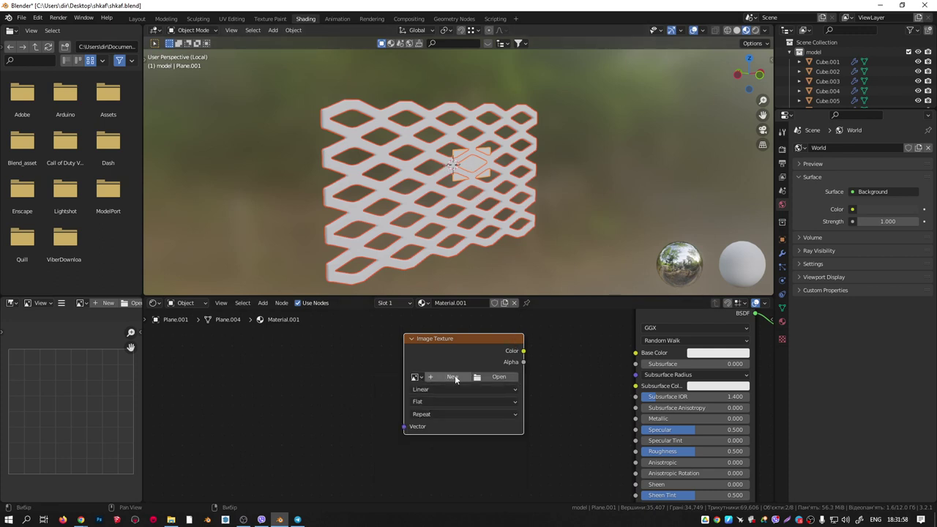
Create a 512 px image named nm in the Image Texture node and move the node away from the Principled BSDF.
middle_click_drag(464, 202, 399, 167)
scroll(463, 164, "up", 1)
scroll(463, 164, "up", 2)
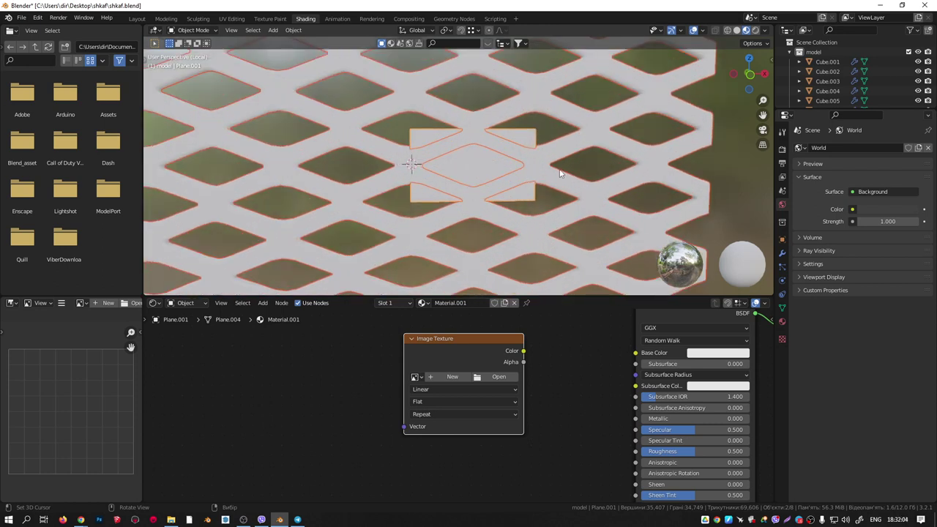
scroll(466, 350, "left", 2, "ctrl")
left_click(459, 378)
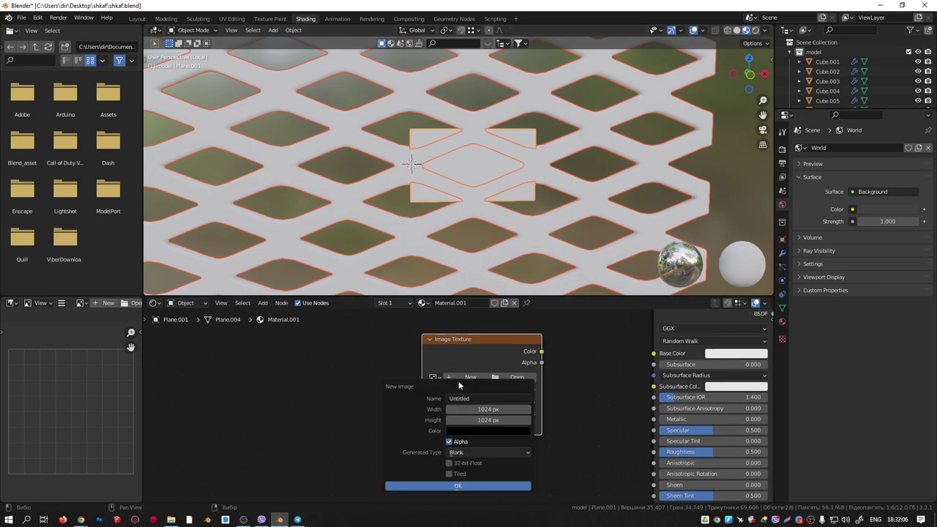
left_click(480, 398)
type("r")
left_click(486, 409)
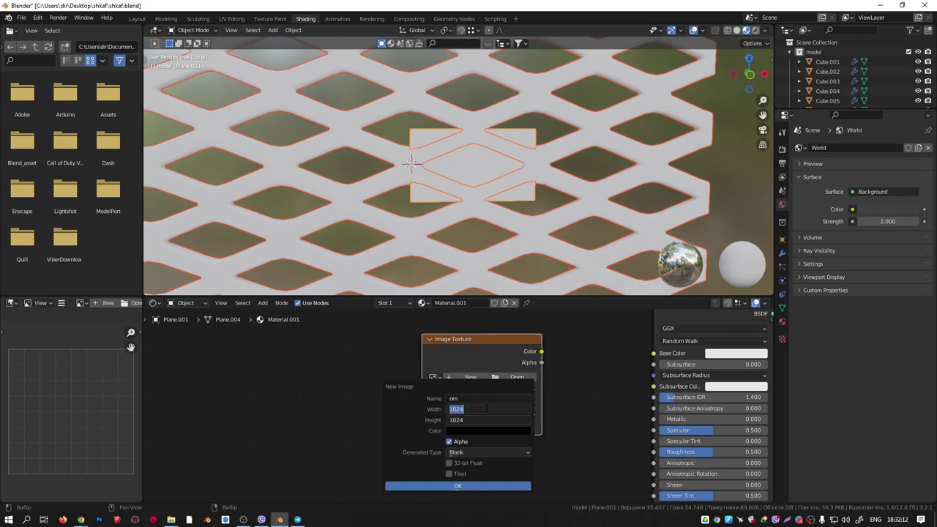
type("51")
left_click(457, 485)
left_click_drag(486, 337, 421, 338)
Set the Cycles bake type to Normal and enable Selected to Active in the render bake settings.
scroll(475, 238, "down", 1)
middle_click_drag(475, 181, 523, 228)
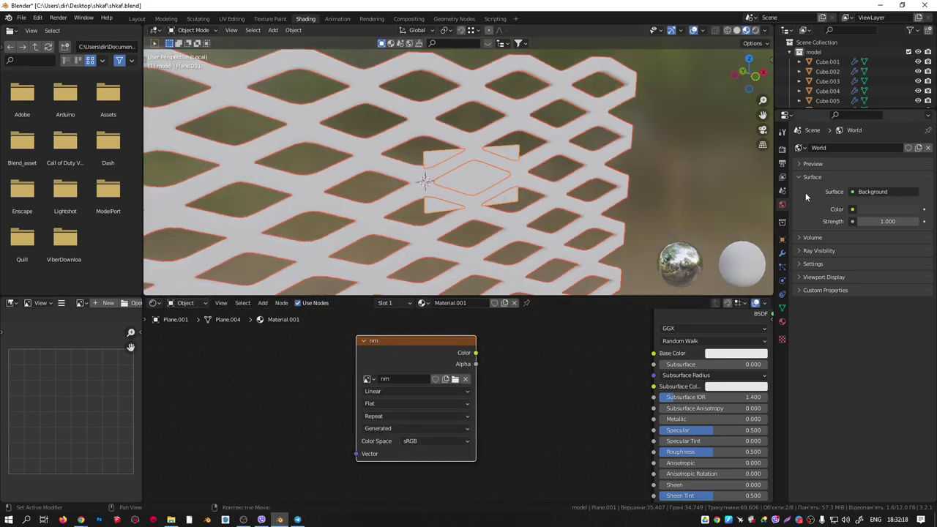
left_click(783, 150)
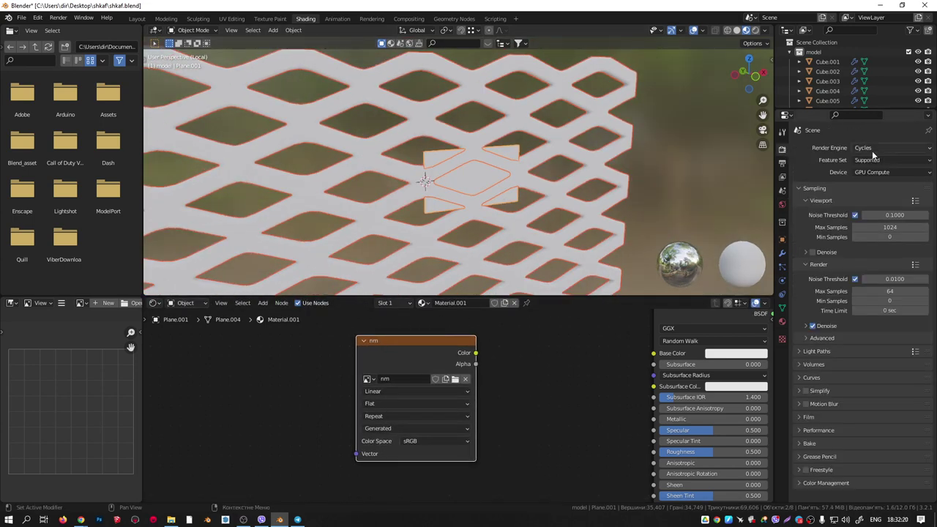
left_click(798, 444)
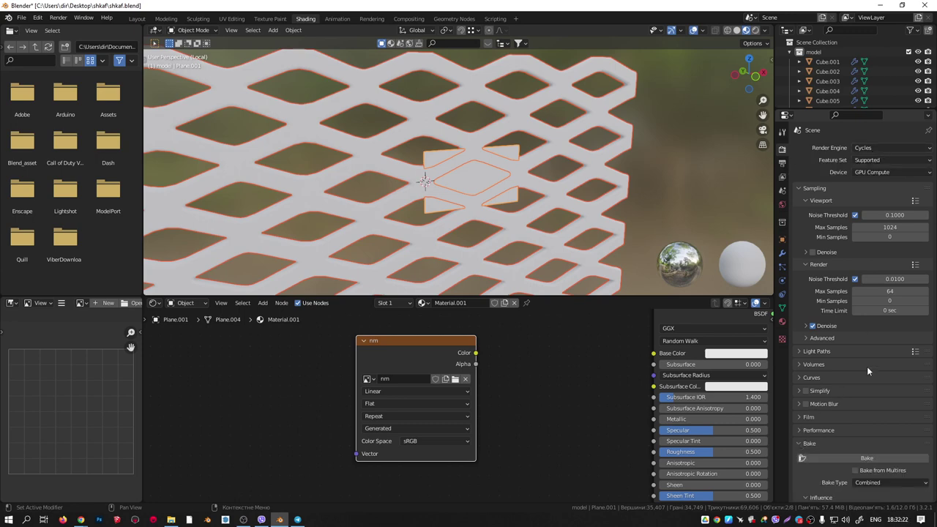
scroll(872, 359, "down", 5)
left_click(884, 326)
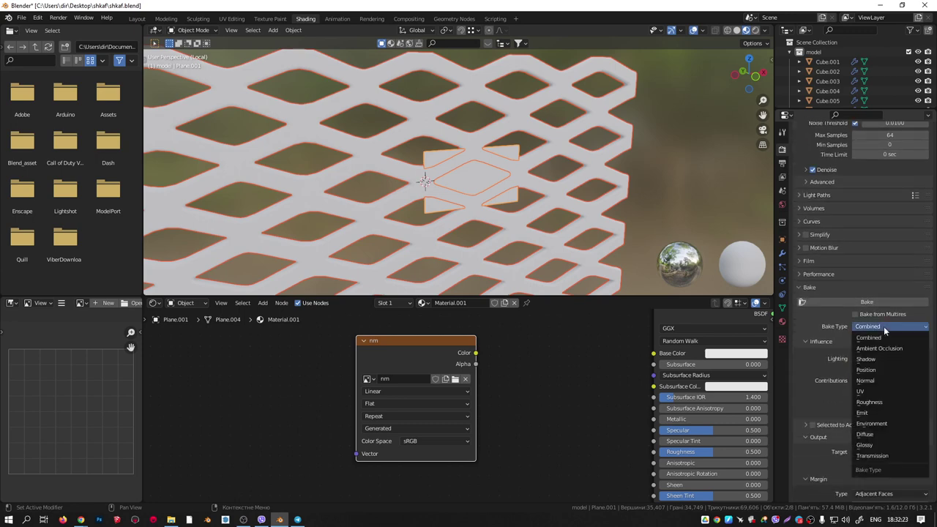
left_click(870, 381)
scroll(870, 382, "down", 1)
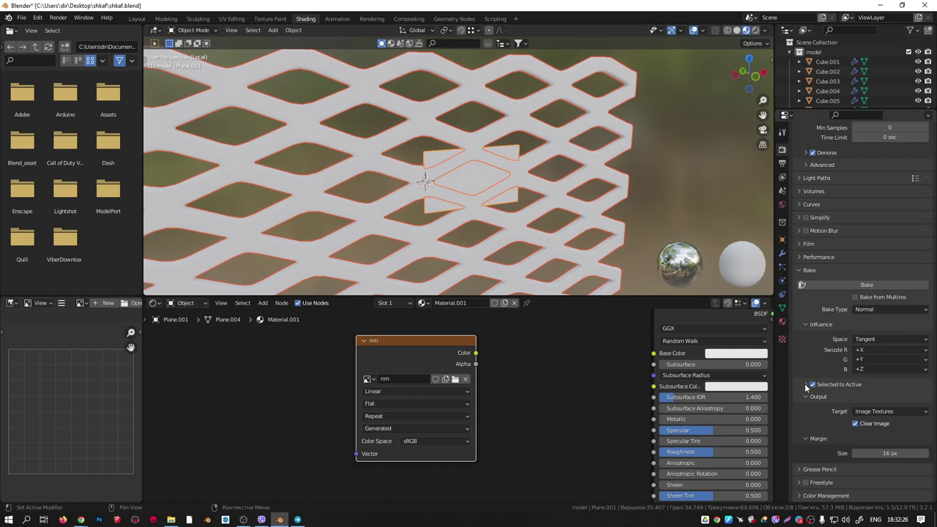
Set the Selected to Active extrusion to 50 mm and check the plane's position against the mesh from the side.
left_click(807, 385)
left_click(891, 411)
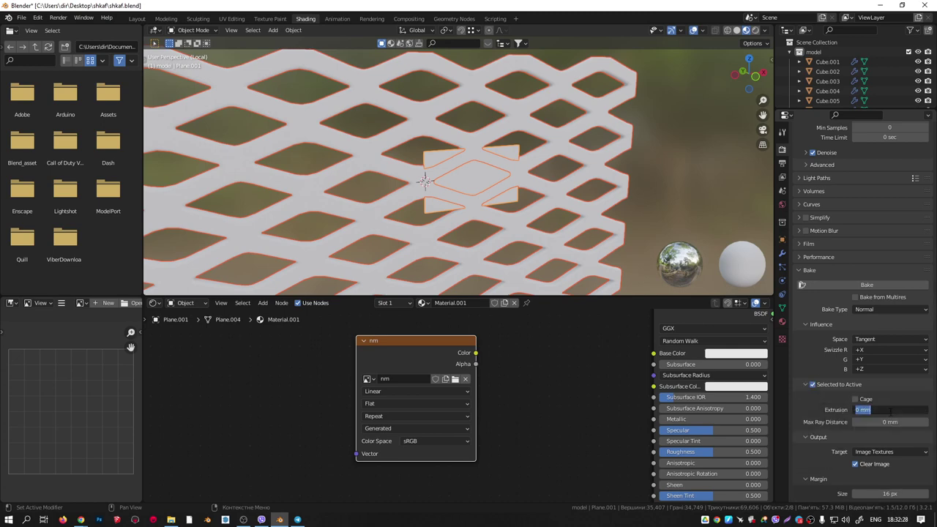
type("2")
key("Return")
middle_click_drag(461, 191, 526, 191)
middle_click_drag(406, 151, 450, 160)
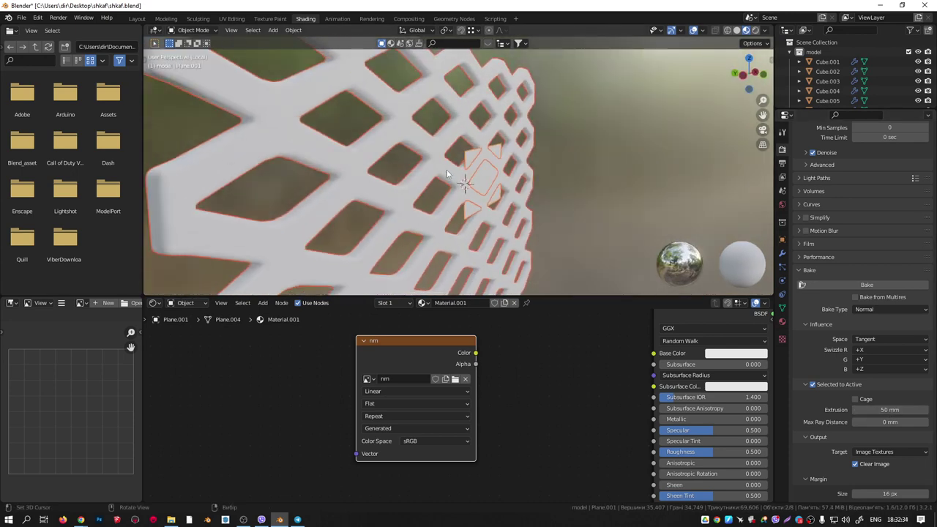
Check the plane against the mesh patch and bake its normal map into the nm image.
middle_click_drag(450, 214, 498, 223)
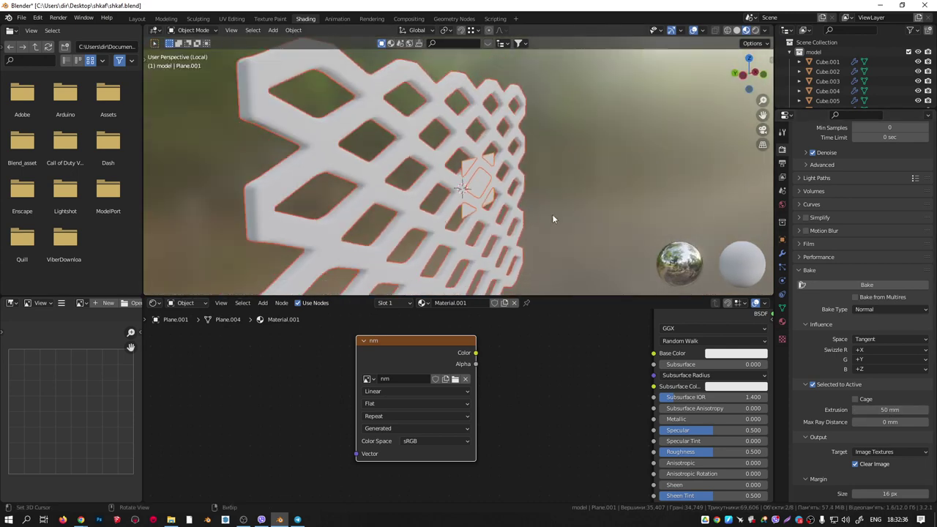
scroll(451, 181, "up", 2)
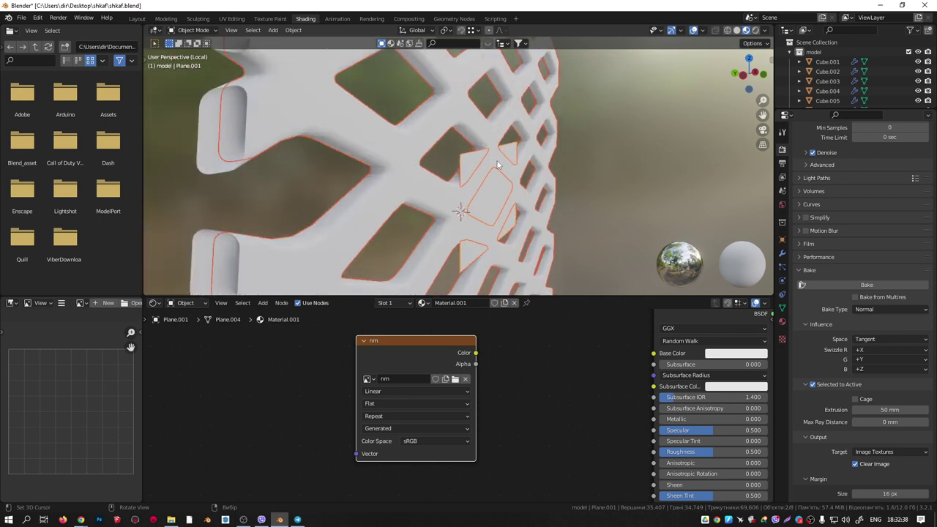
scroll(483, 169, "down", 2)
middle_click_drag(510, 170, 476, 165)
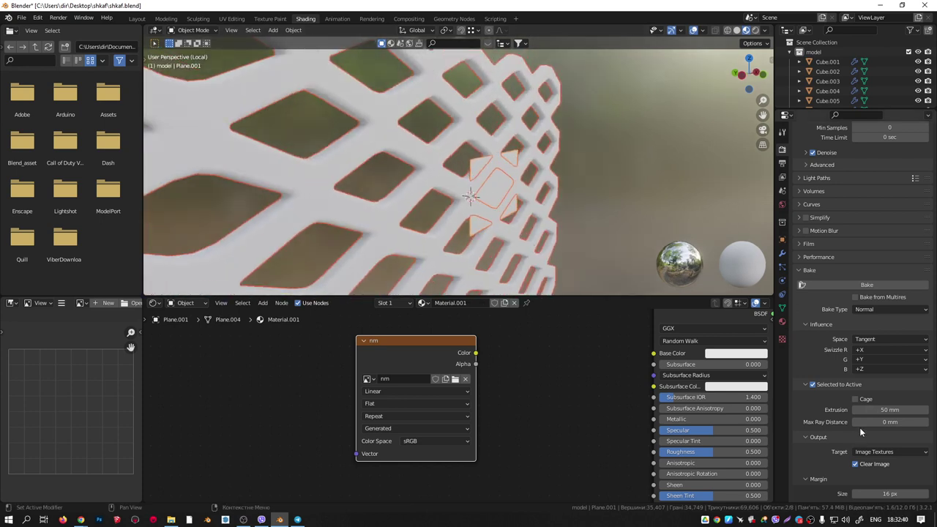
scroll(514, 386, "down", 3)
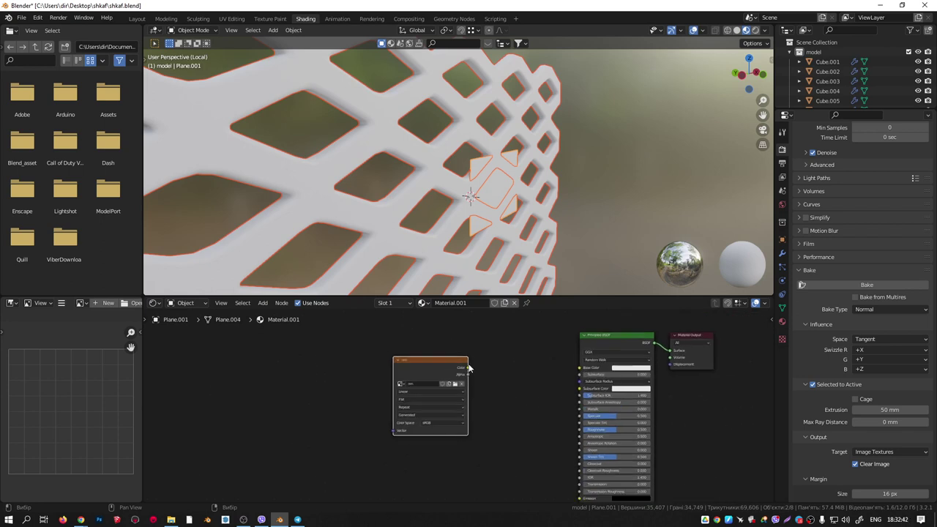
mouse_move(453, 366)
left_mouse_down()
mouse_move(427, 363)
mouse_move(455, 373)
left_mouse_up()
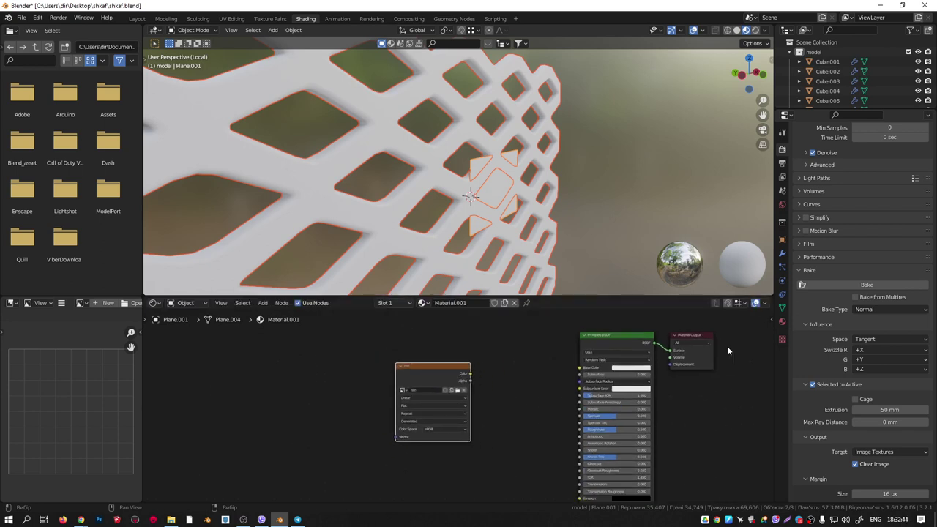
left_click(868, 283)
scroll(55, 393, "down", 4)
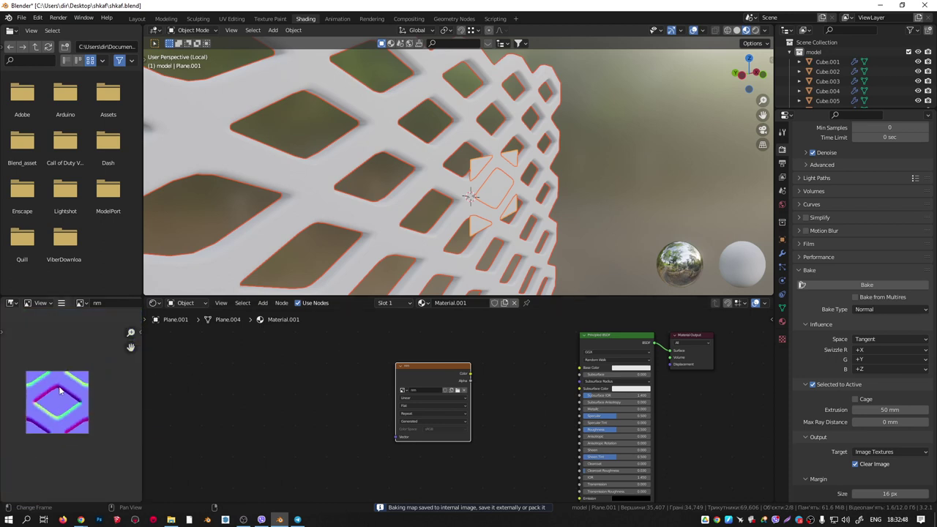
Inspect the baked normal map and save it as nm.png in the shkaf folder.
scroll(33, 383, "up", 4)
scroll(30, 383, "down", 2)
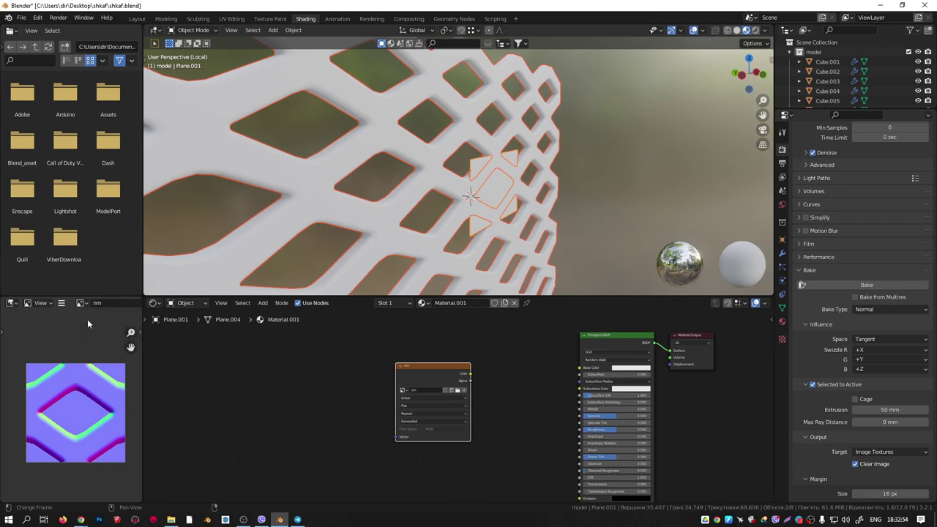
key("shift+alt+s")
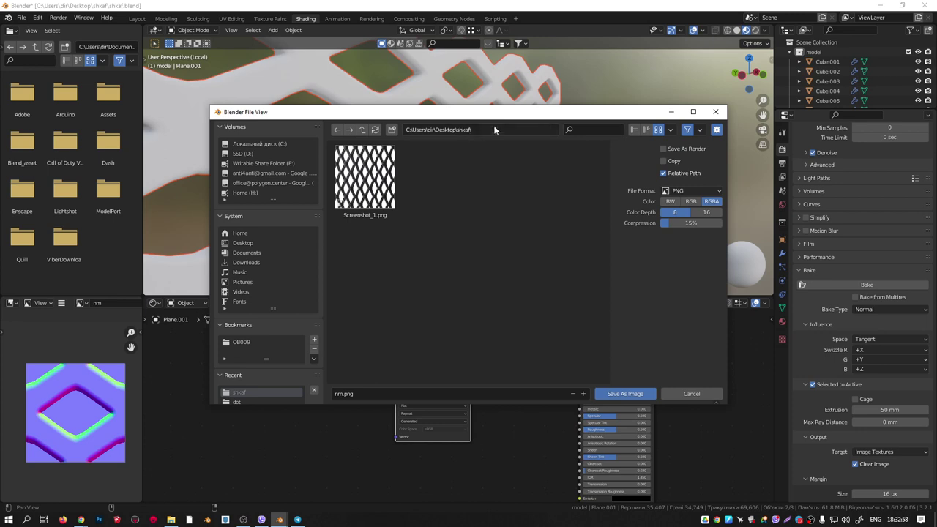
left_click(612, 394)
Change the bake type to Ambient Occlusion and bake it into the plane's selected image node.
left_click(884, 309)
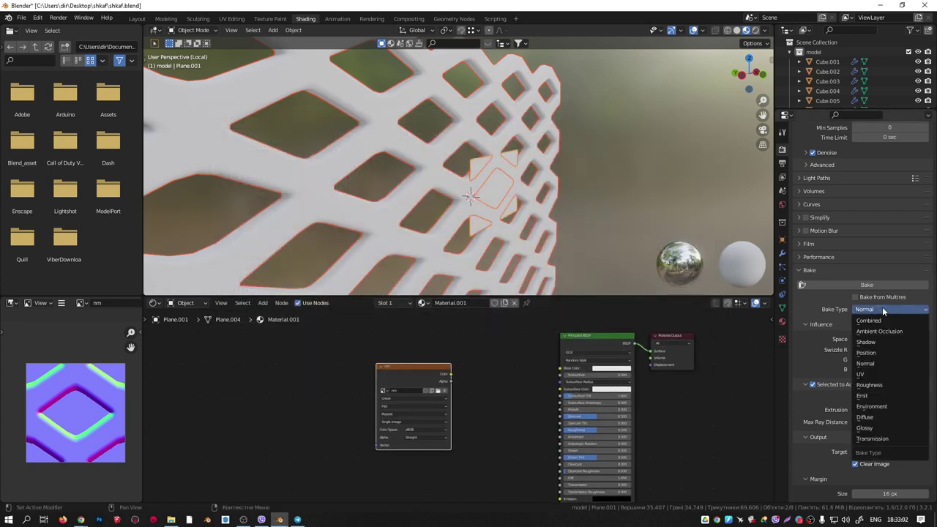
left_click(881, 332)
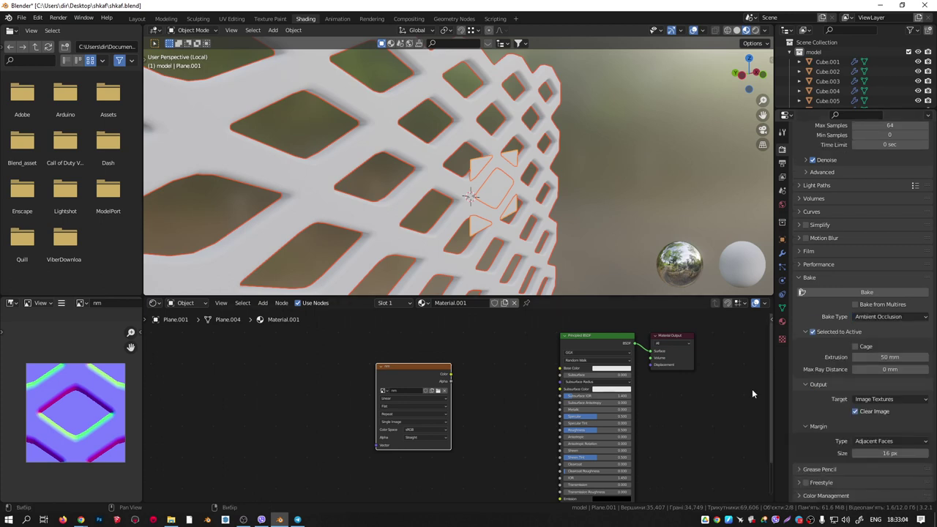
middle_click_drag(539, 422, 522, 419)
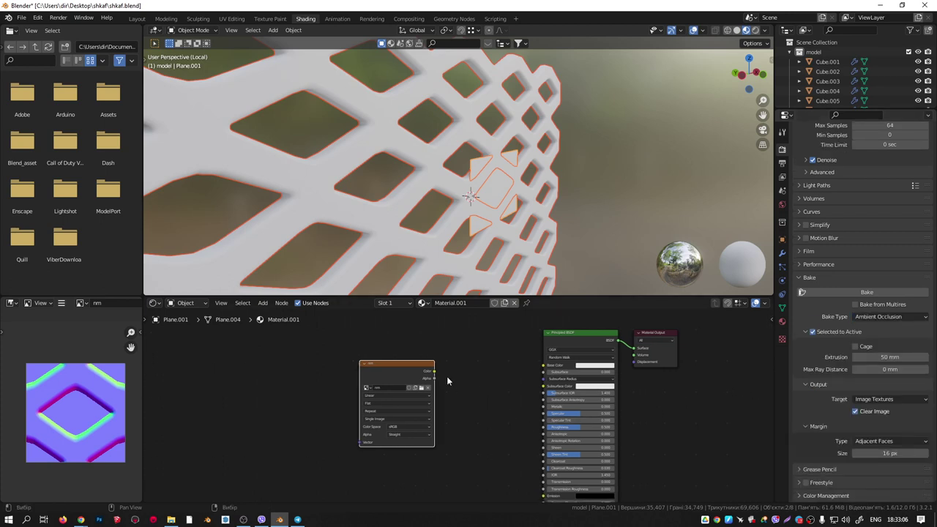
left_click_drag(430, 370, 421, 368)
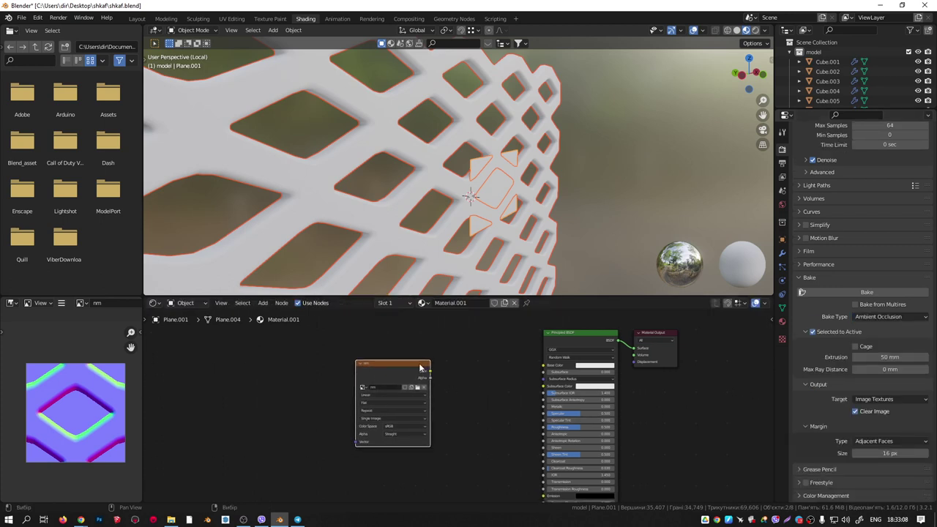
left_click(857, 291)
scroll(71, 371, "up", 5)
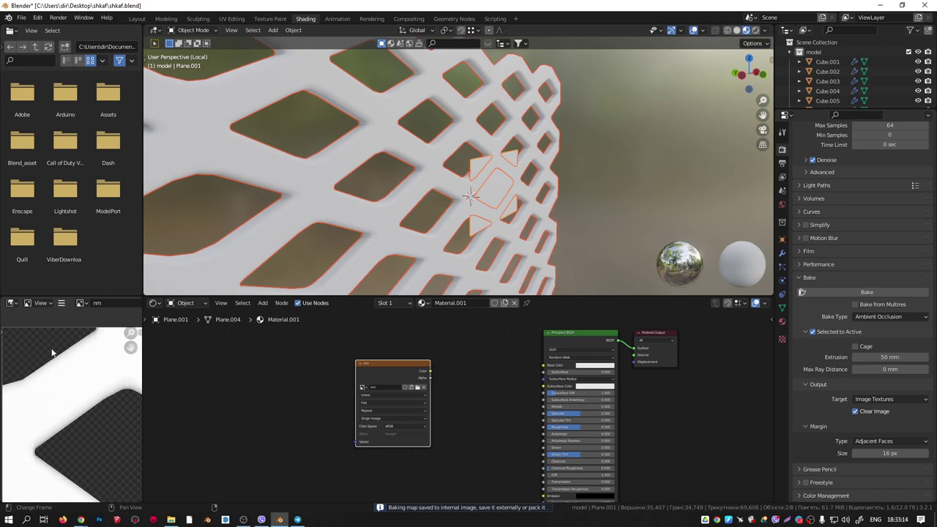
Save the baked ambient occlusion image under the name ao in the shkaf folder.
scroll(52, 353, "down", 4)
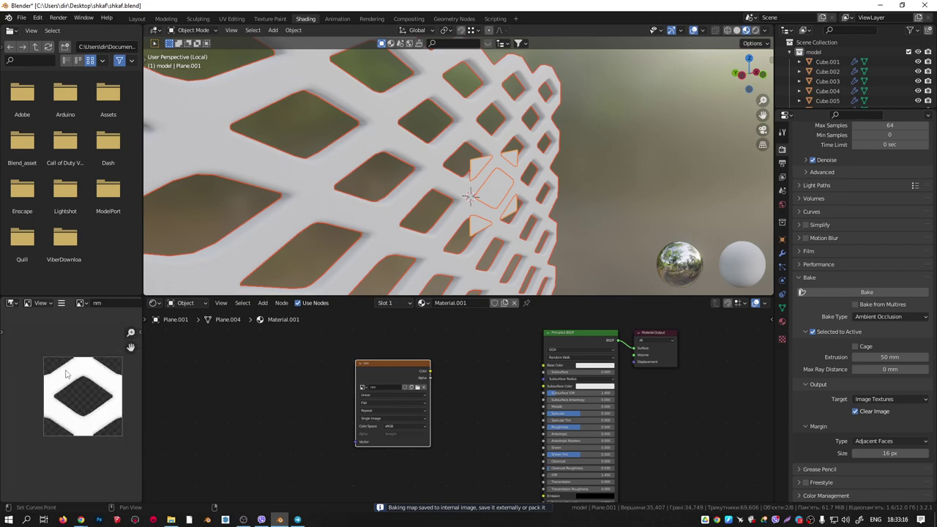
key("shift+alt+s")
left_click(344, 394)
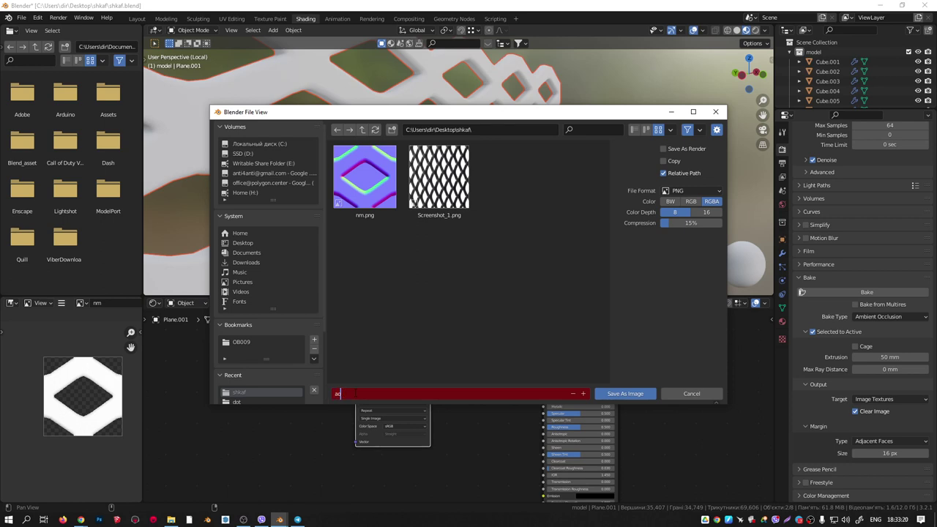
left_click(621, 394)
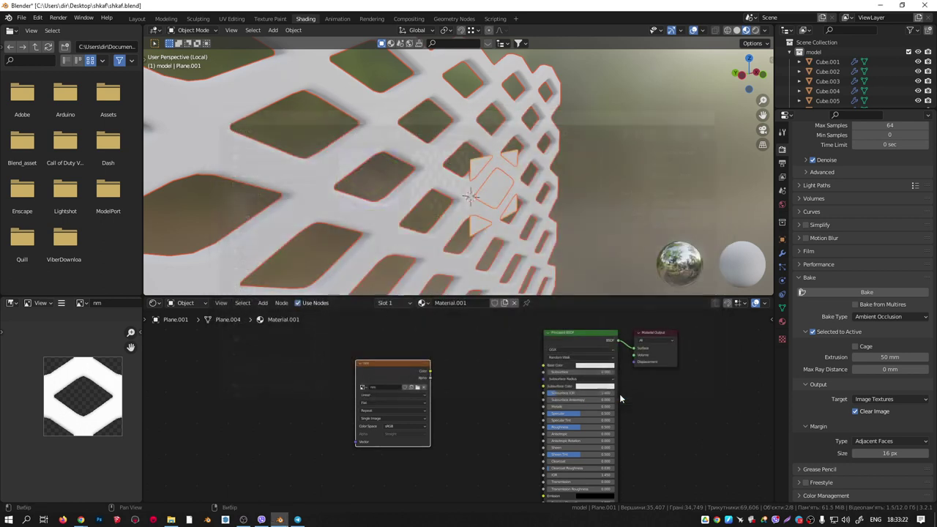
Delete the modelled mesh patch and the bake plane.
scroll(557, 349, "down", 5)
scroll(549, 356, "up", 5)
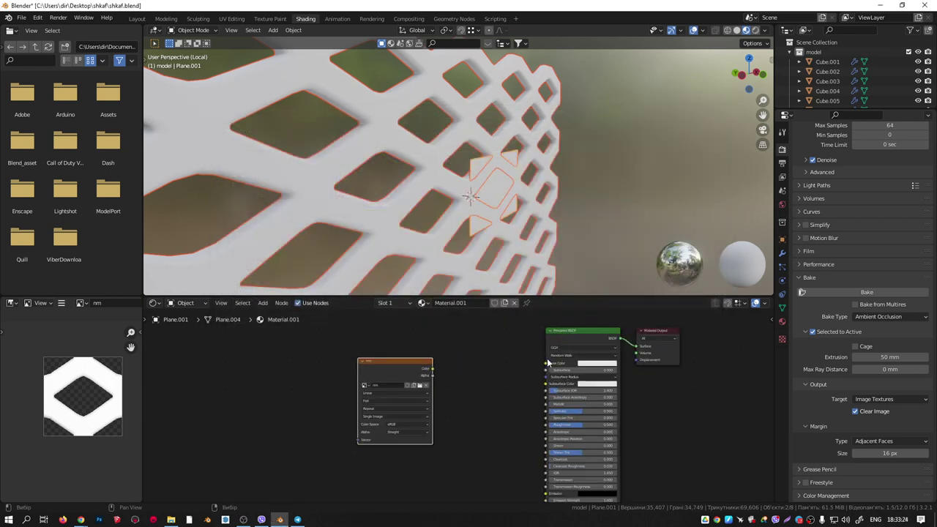
scroll(547, 359, "down", 4)
middle_click_drag(439, 183, 525, 186)
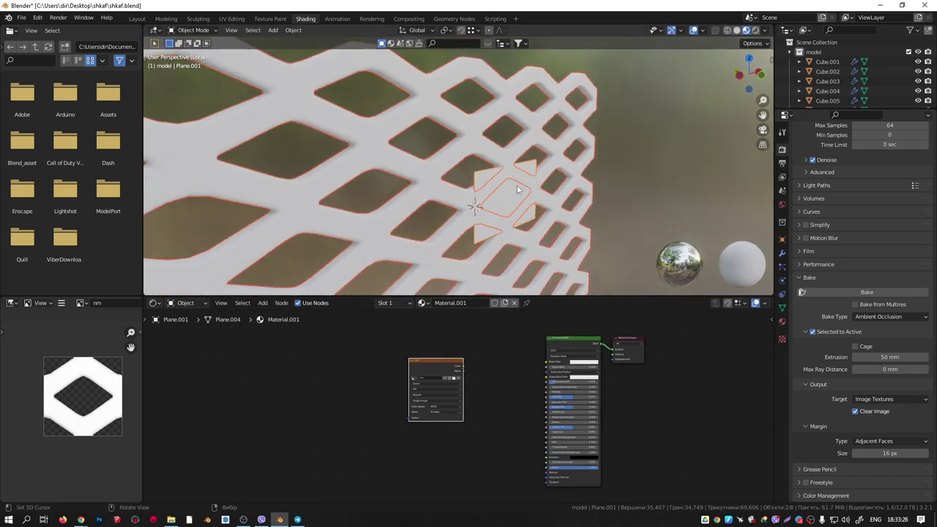
key("Delete")
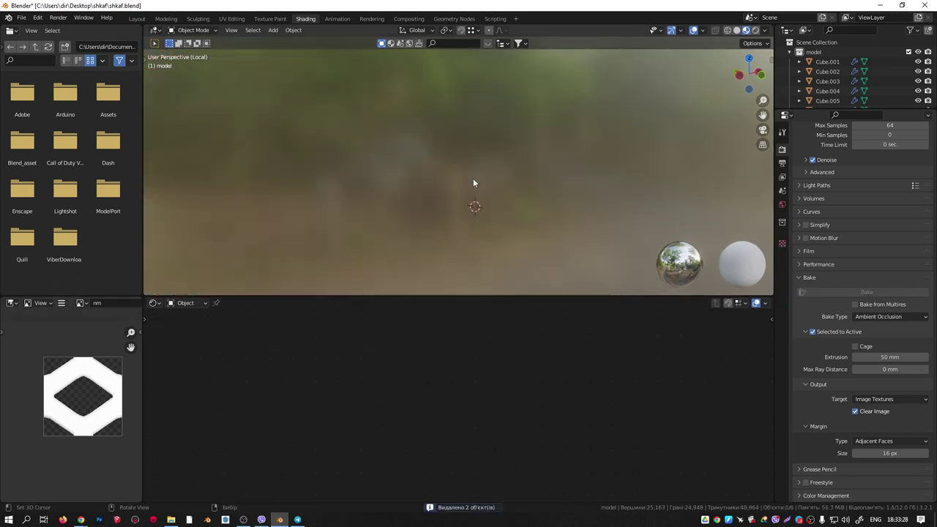
middle_click_drag(528, 192, 504, 200)
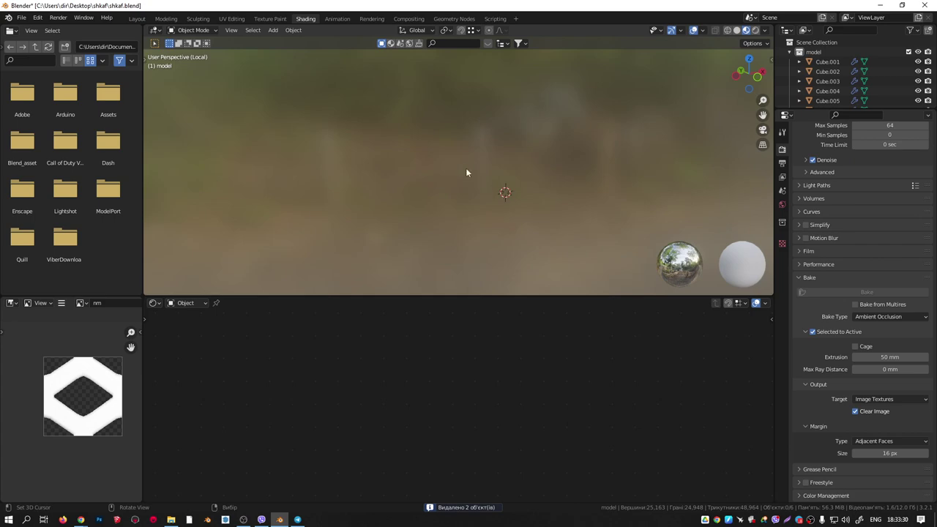
Return to the Layout workspace and leave local view to show the whole shelving unit.
left_click(139, 19)
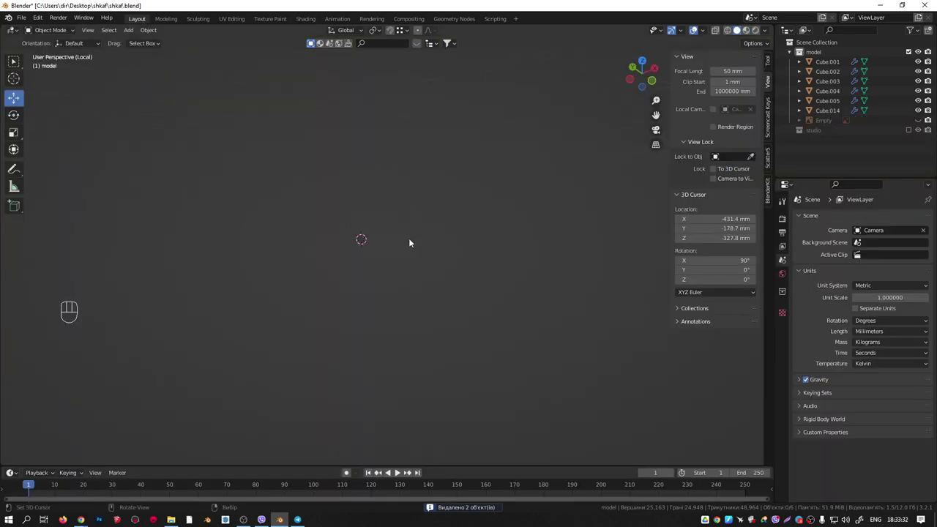
key("KP_Divide")
middle_click_drag(409, 238, 570, 306)
Select the four inner edges around the door frame's opening in Edit Mode.
left_click(570, 306)
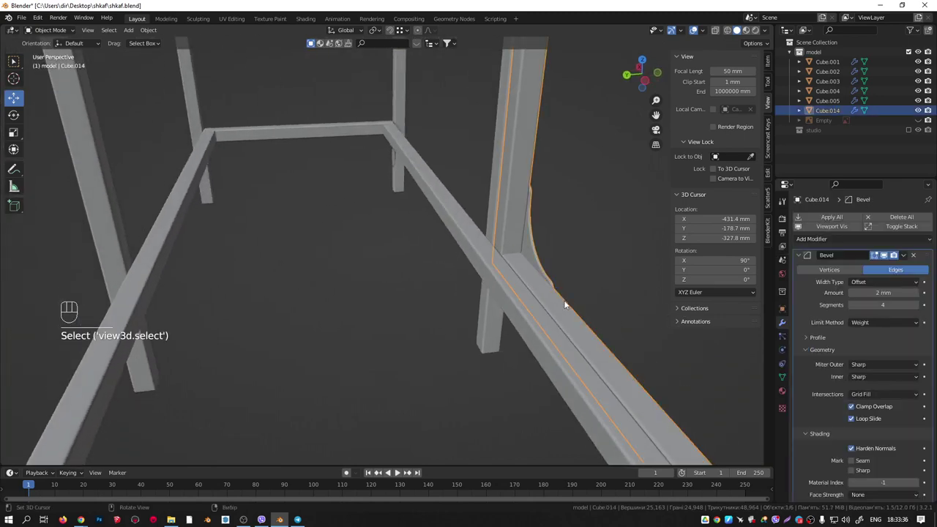
key("Tab")
middle_click_drag(549, 265, 467, 231)
left_click(466, 232)
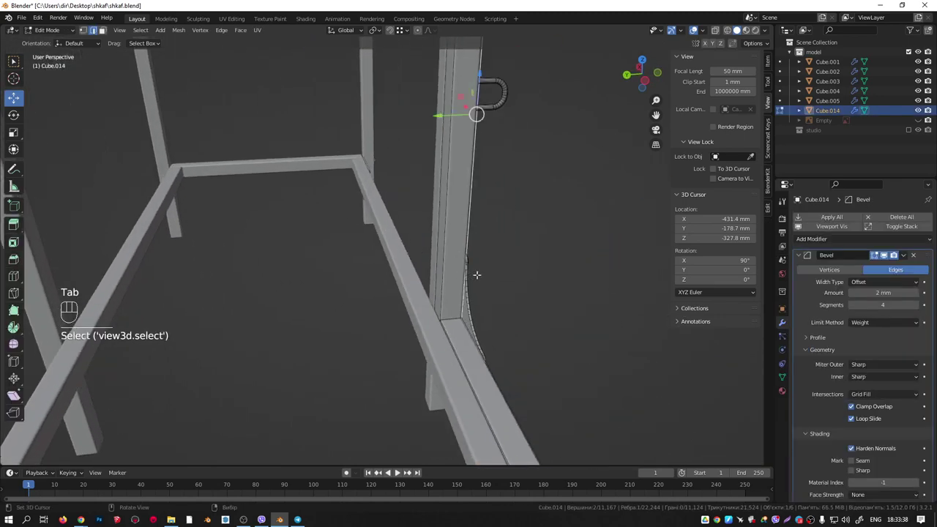
left_click(489, 372, "shift")
middle_click_drag(490, 373, 486, 422)
scroll(373, 275, "down", 2)
scroll(481, 257, "up", 4)
middle_click_drag(462, 242, 466, 210)
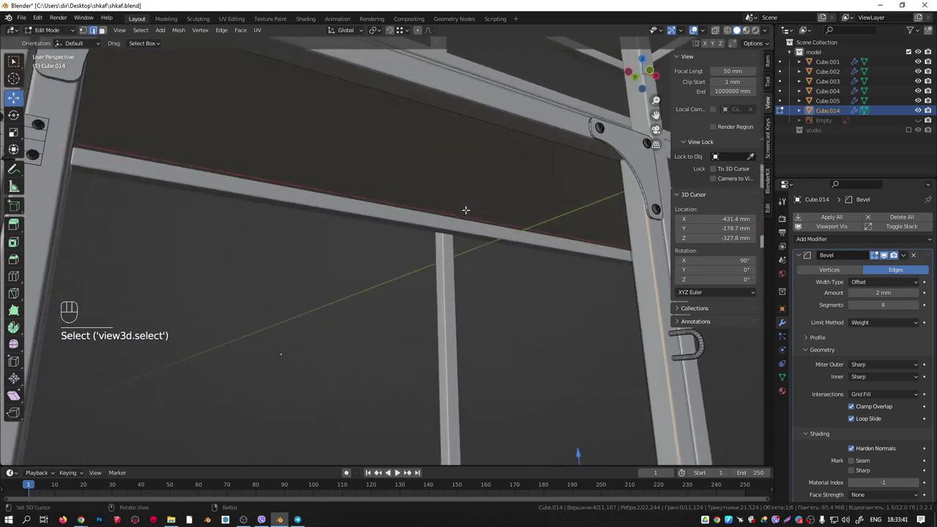
left_click(511, 111, "shift")
middle_click_drag(529, 169, 388, 249)
scroll(388, 249, "down", 2)
middle_click_drag(388, 249, 438, 292, "shift")
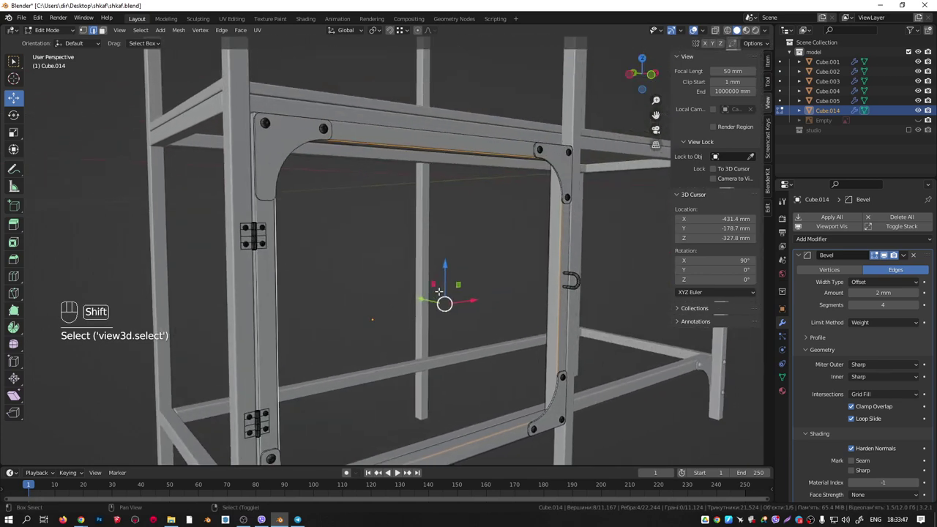
Duplicate the selected door edges in place and separate them into their own object.
key("shift+d")
right_click(485, 259)
key("p")
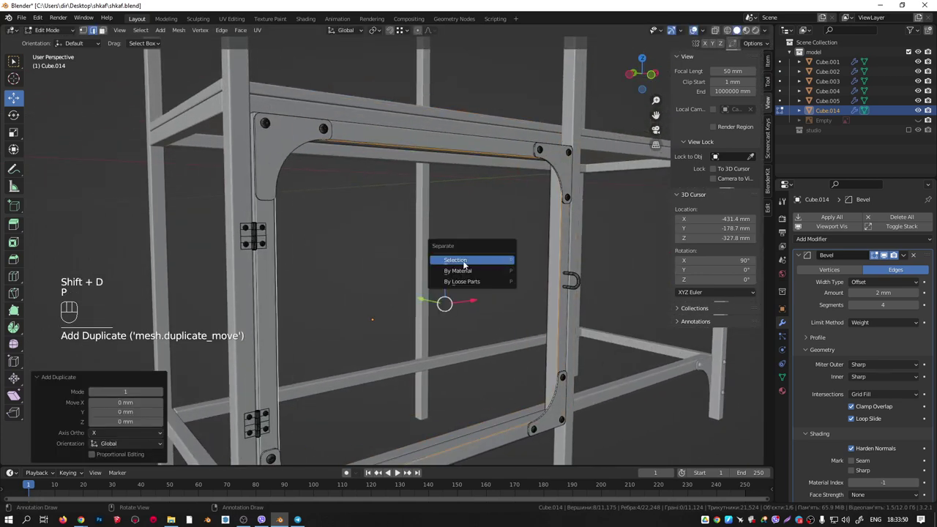
left_click(464, 261)
key("Tab")
Isolate the separated edges object in local view and show it from the front.
left_click(549, 282)
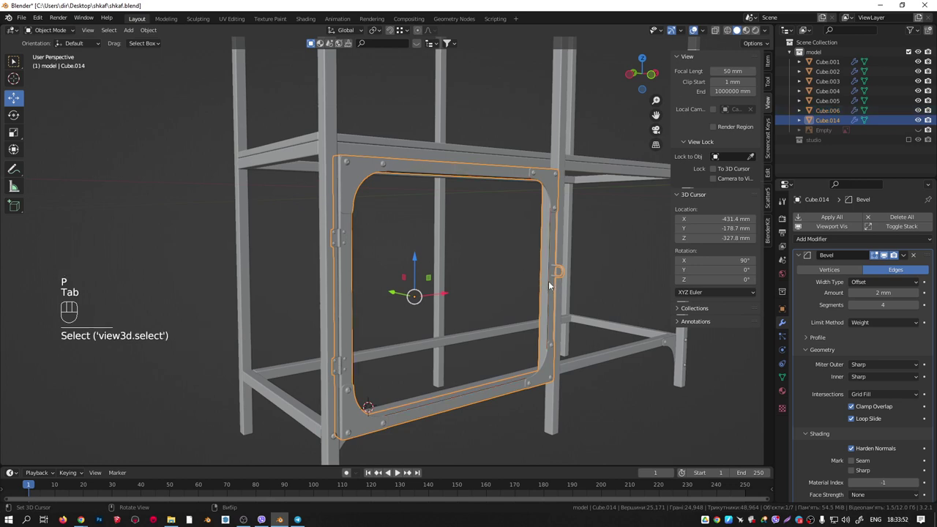
middle_click_drag(548, 281, 508, 282)
key("KP_Divide")
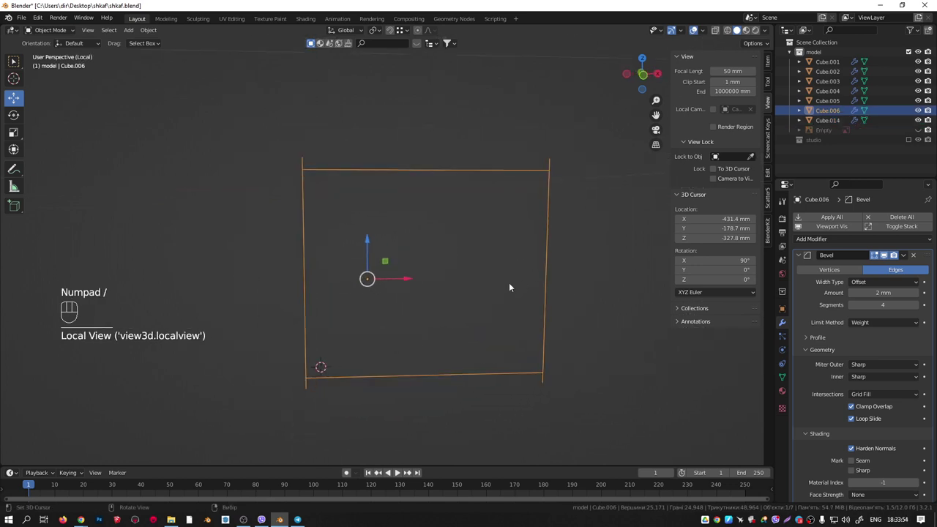
key("KP_1")
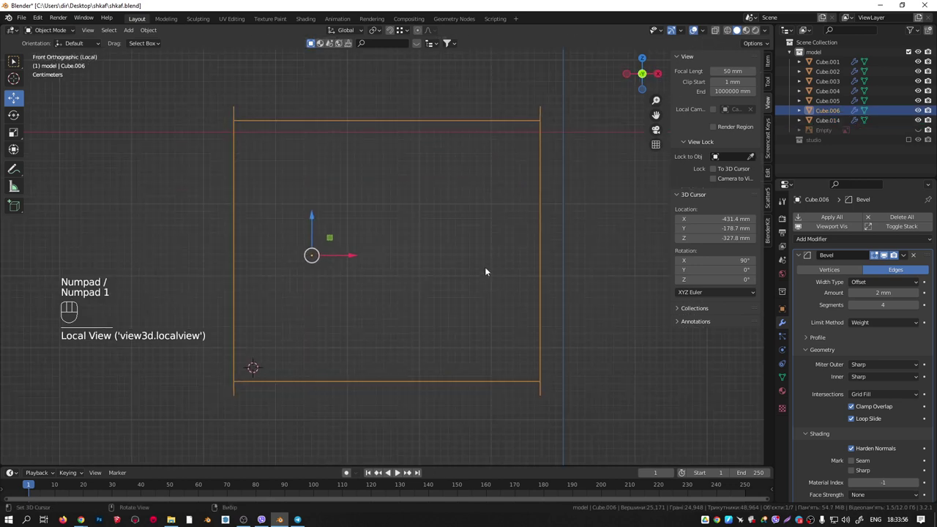
Move the overhanging end vertices of both vertical edges to the level of the upper and lower horizontal edges.
key("Tab")
key("1")
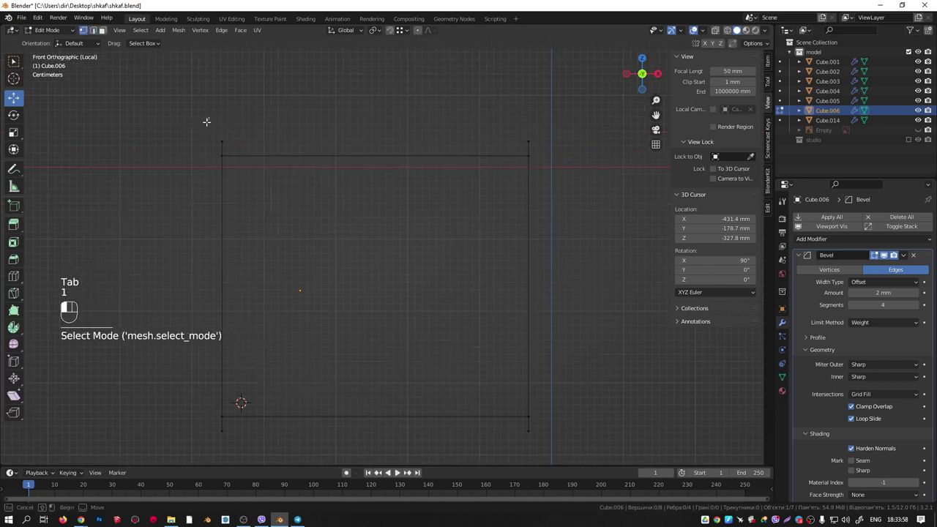
left_click_drag(206, 119, 590, 150)
left_click_drag(376, 108, 530, 156)
middle_click_drag(525, 287, 523, 207, "shift")
left_click_drag(557, 375, 173, 346)
left_click_drag(374, 317, 541, 342)
middle_click_drag(510, 313, 513, 336, "shift")
Merge the rectangle's overlapping corner vertices by distance and fill the outline with a face.
key("a")
key("a")
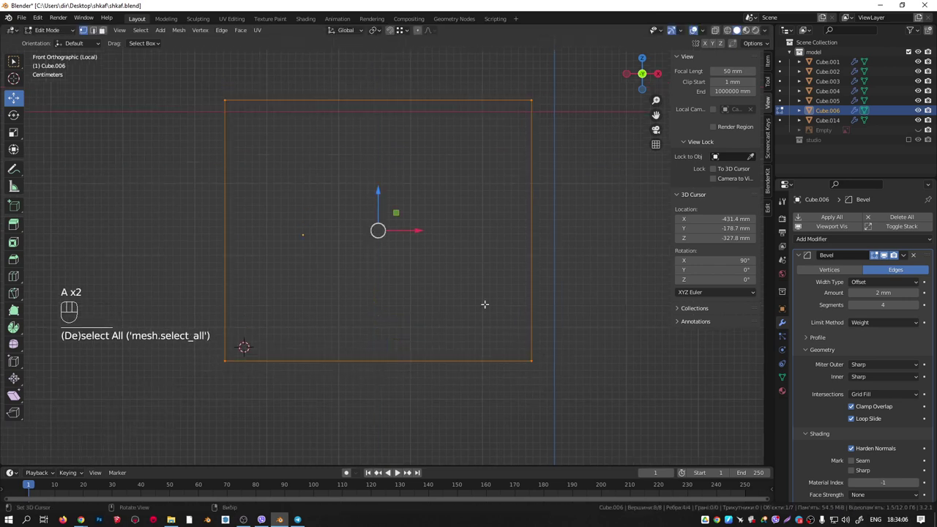
key("m")
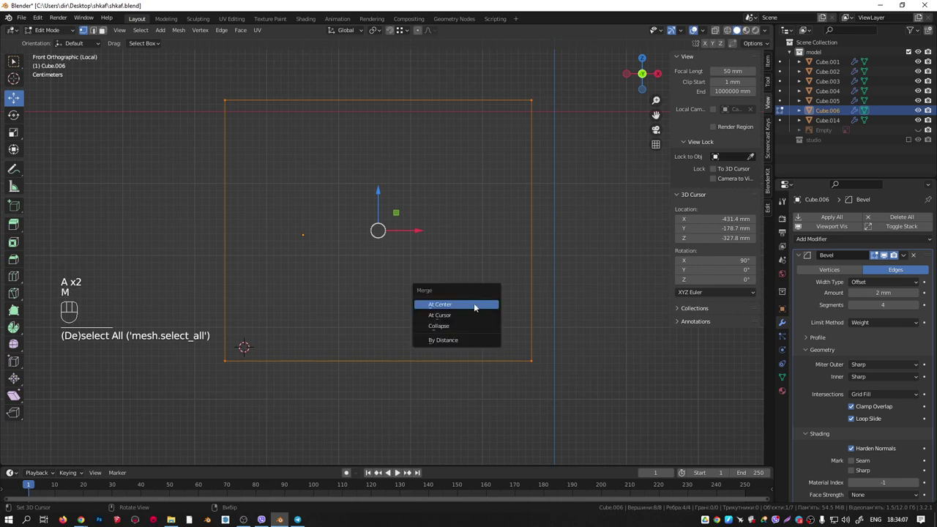
left_click(437, 342)
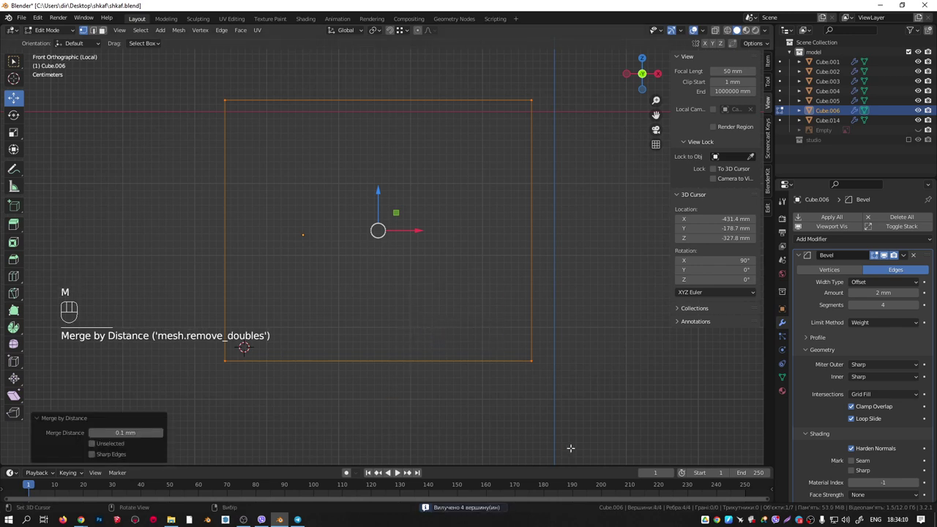
key("f")
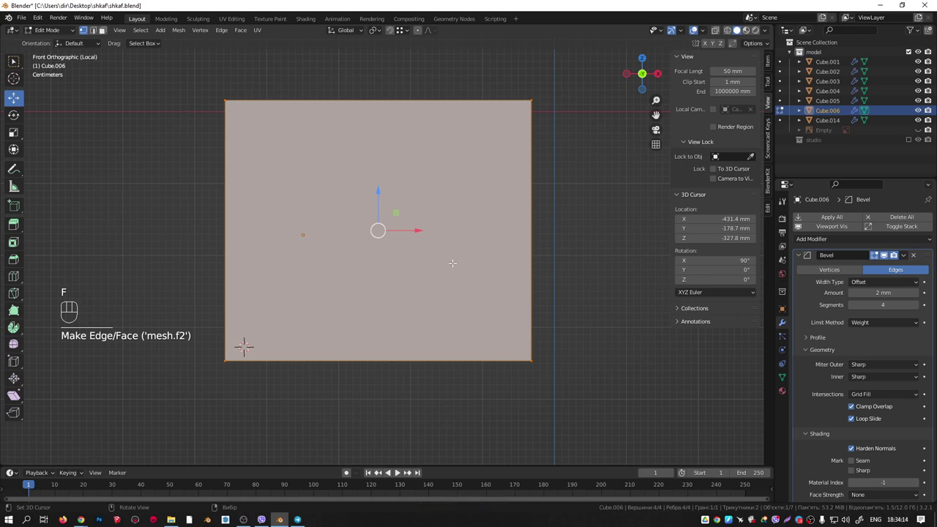
Switch to the browser and examine the shelf's product photos for the mesh panels and their edges, then return to Blender.
mouse_move(81, 520)
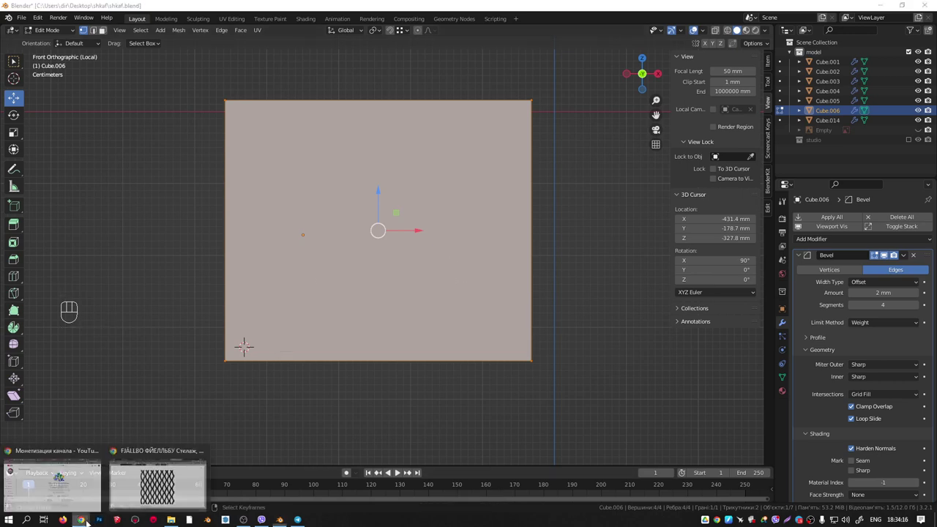
left_click(160, 481)
left_click(865, 282)
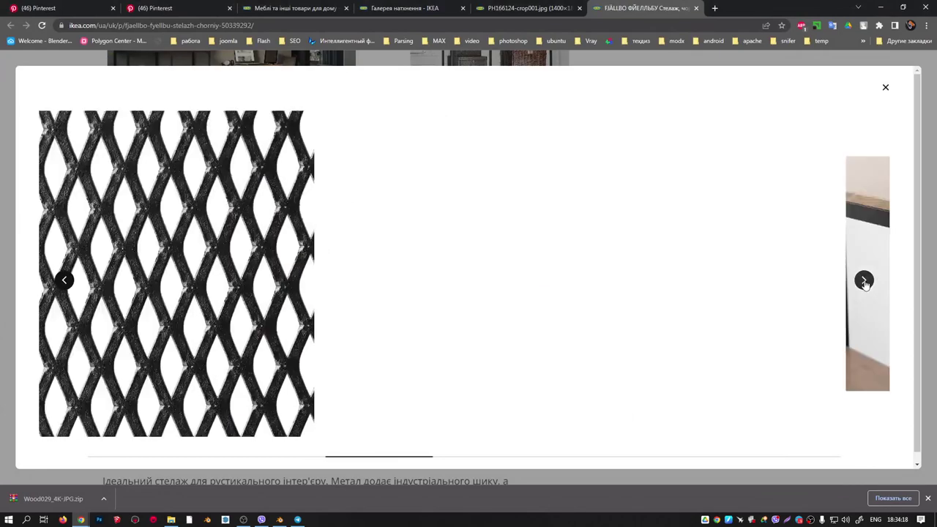
left_click(864, 281)
left_click(864, 281)
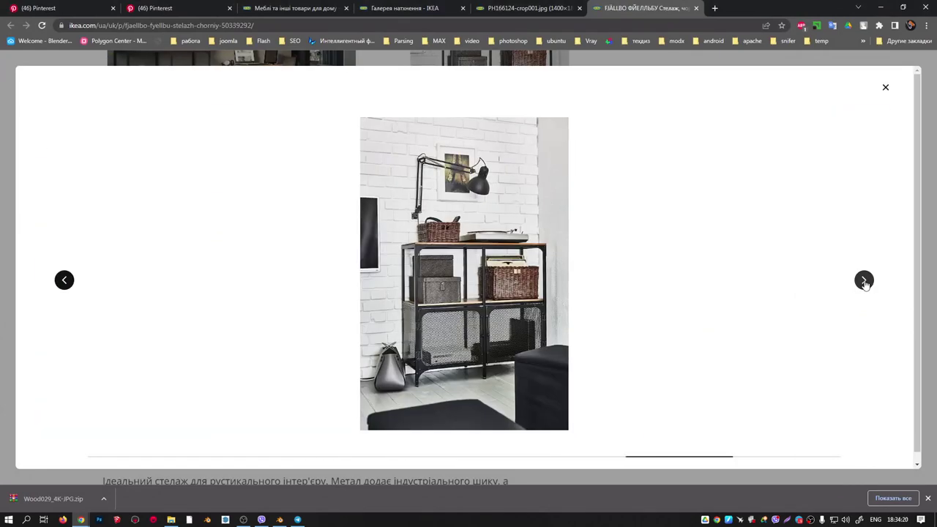
left_click(865, 283)
left_click(65, 281)
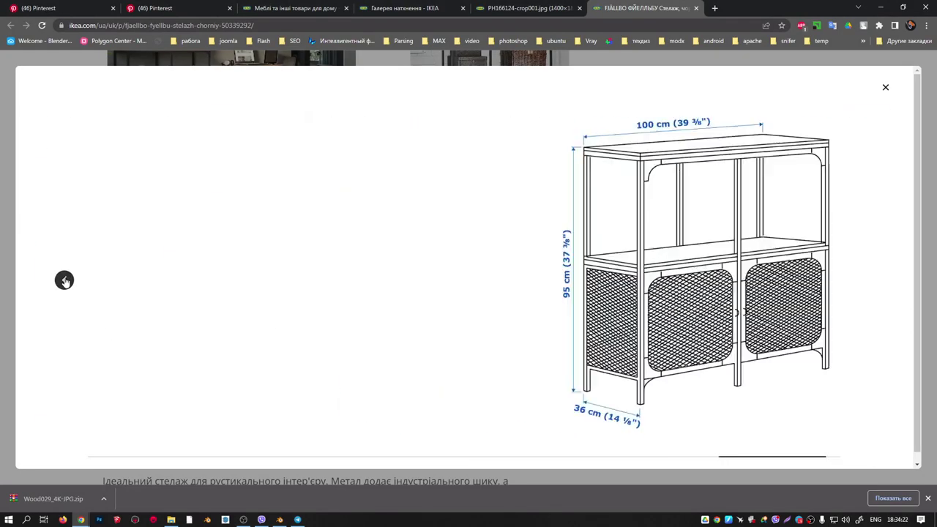
left_click(64, 280)
left_click(64, 281)
left_click(65, 281)
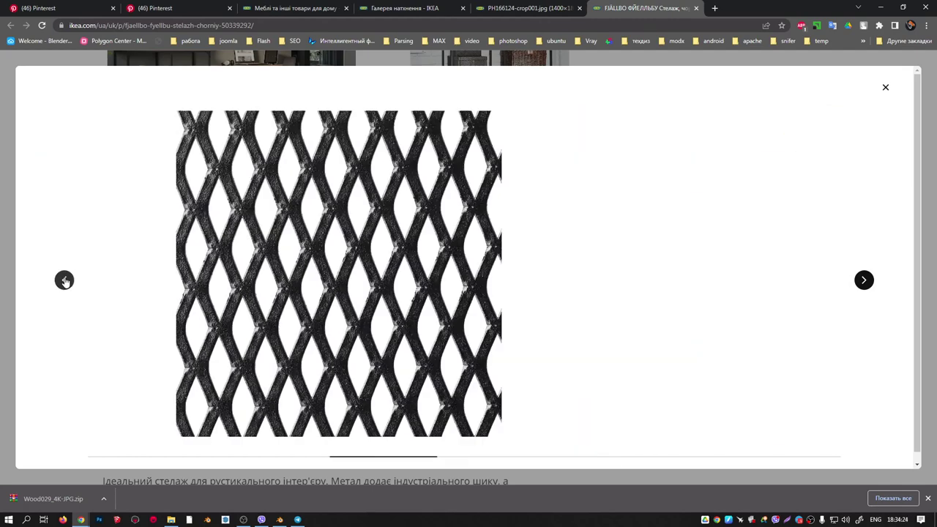
left_click(65, 281)
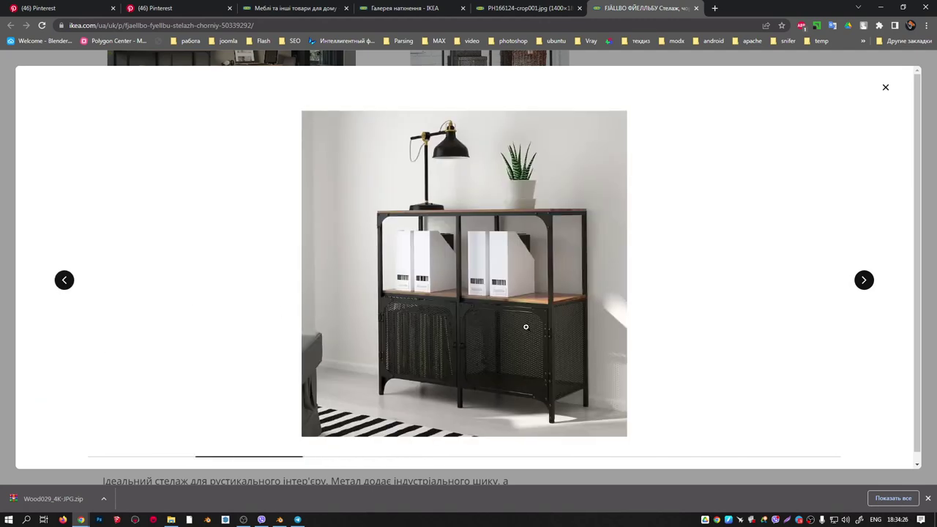
left_click(568, 313)
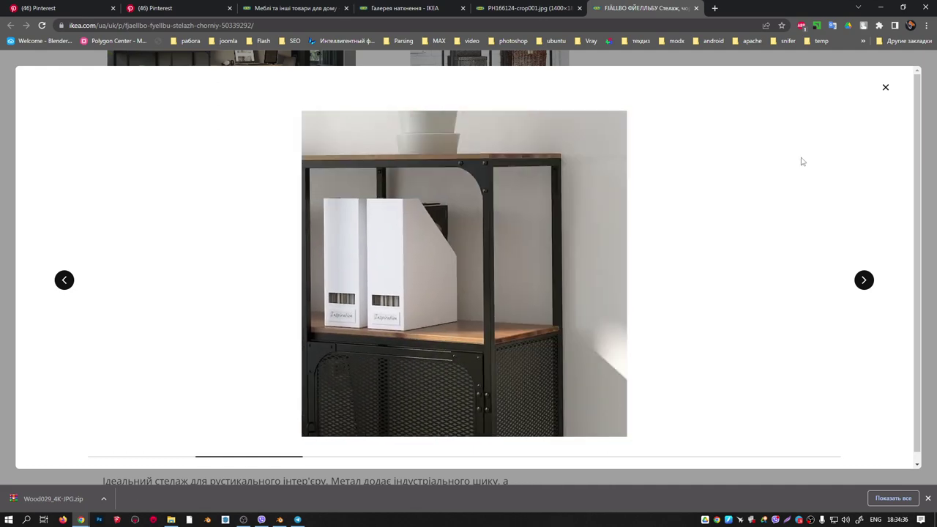
right_click(801, 161)
key("alt+Tab")
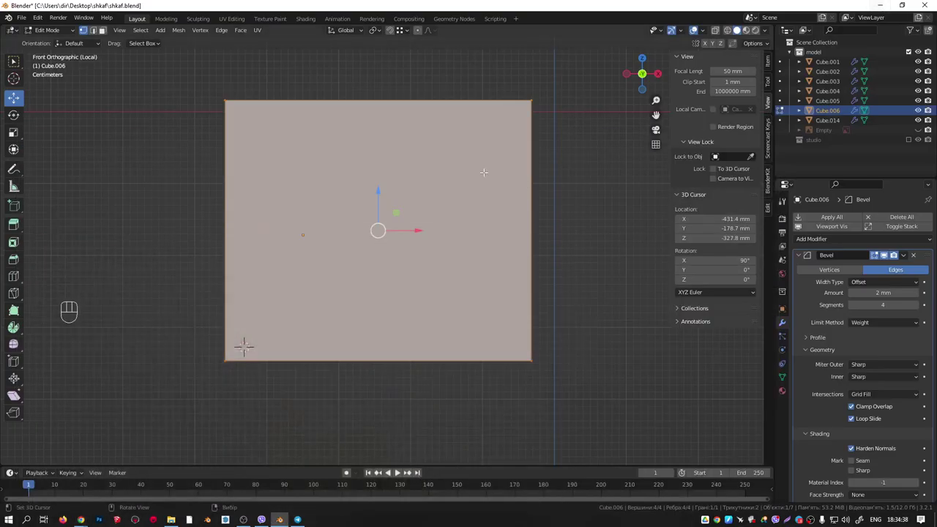
Inset the rectangular panel's face by about 6.5 mm to form a narrow border.
middle_click_drag(468, 158, 542, 192, "shift")
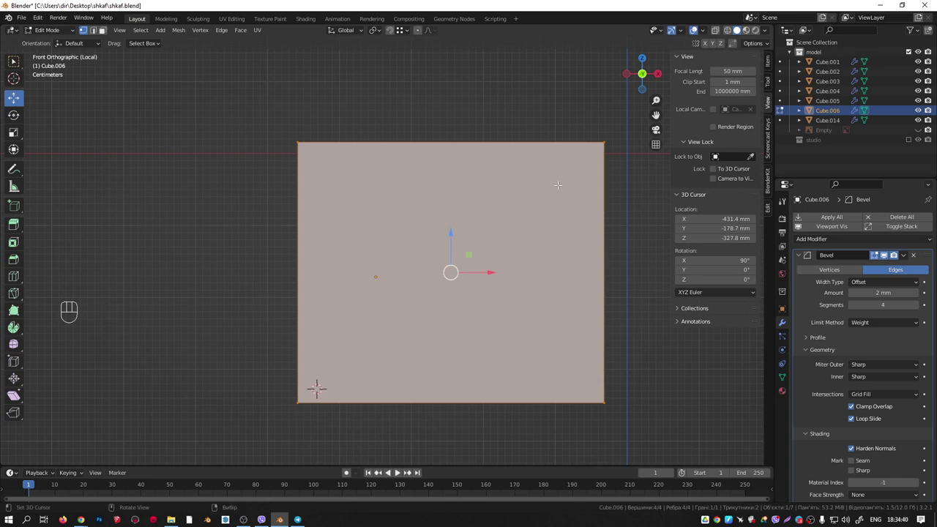
left_click(769, 62)
middle_click_drag(543, 150, 581, 142, "shift")
key("Tab")
key("Tab")
scroll(549, 194, "up", 1)
key("i")
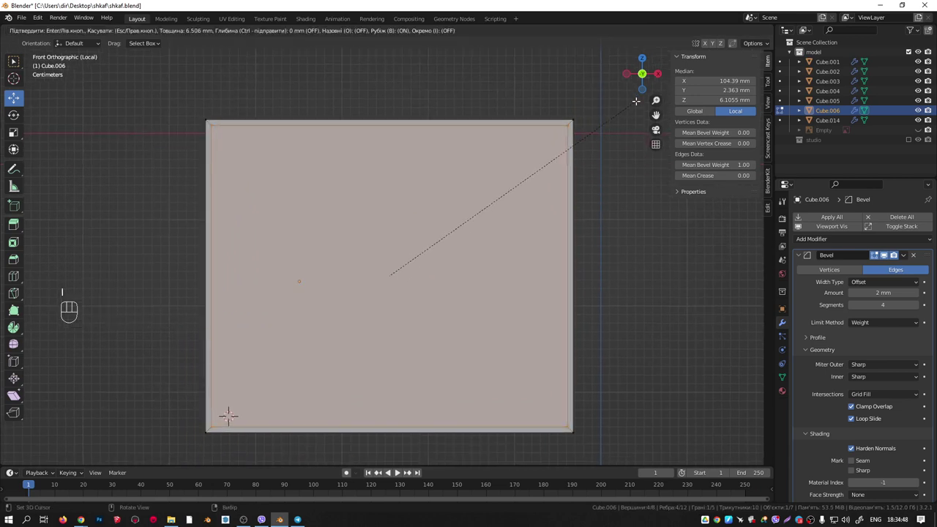
left_click(636, 100)
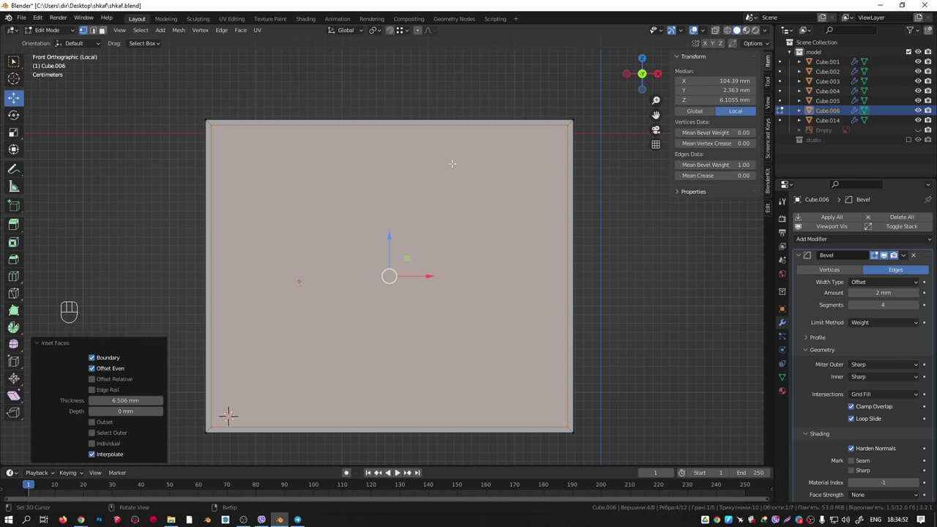
Switch to the Shading workspace and isolate the panel again in local view.
left_click(306, 19)
middle_click_drag(375, 116, 472, 157)
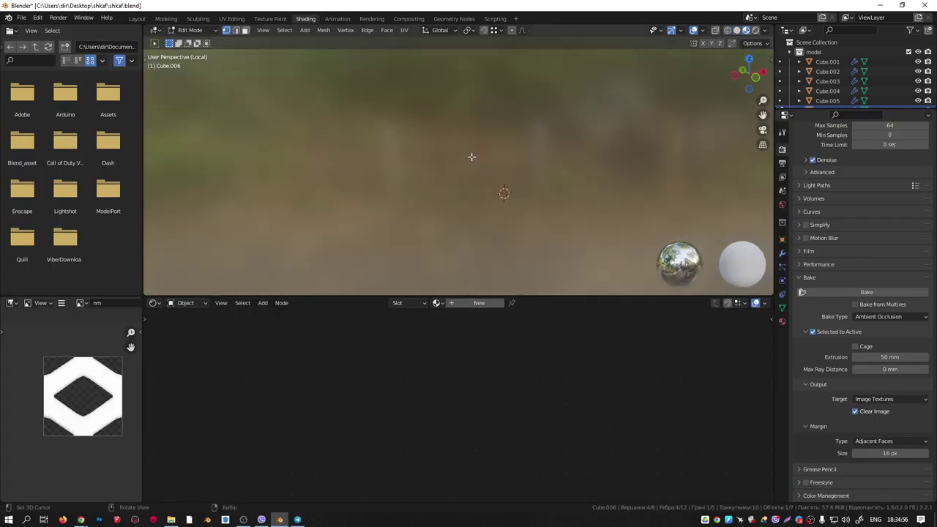
key("slash")
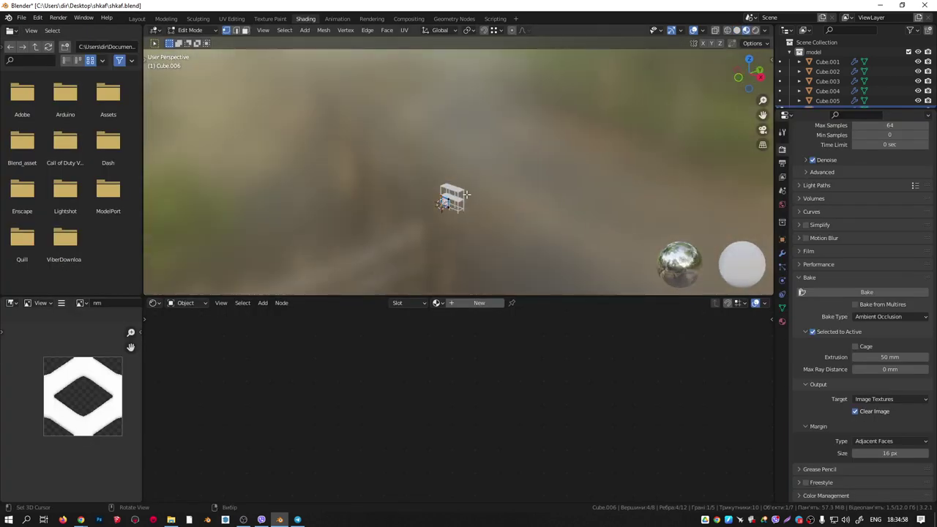
key("slash")
middle_click_drag(490, 140, 555, 114)
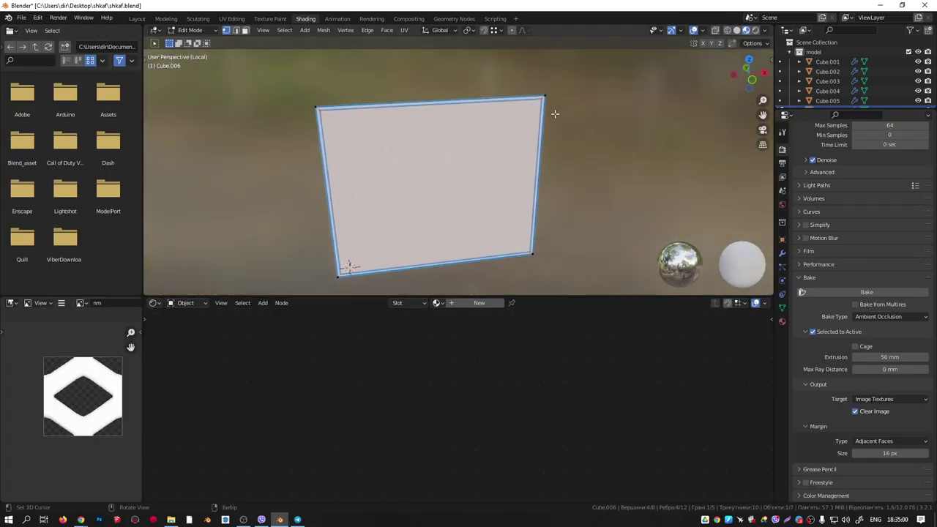
Select the panel's whole mesh and set its mean edge bevel weight to 0.
key("a")
left_click(766, 31)
key("Tab")
key("Tab")
key("n")
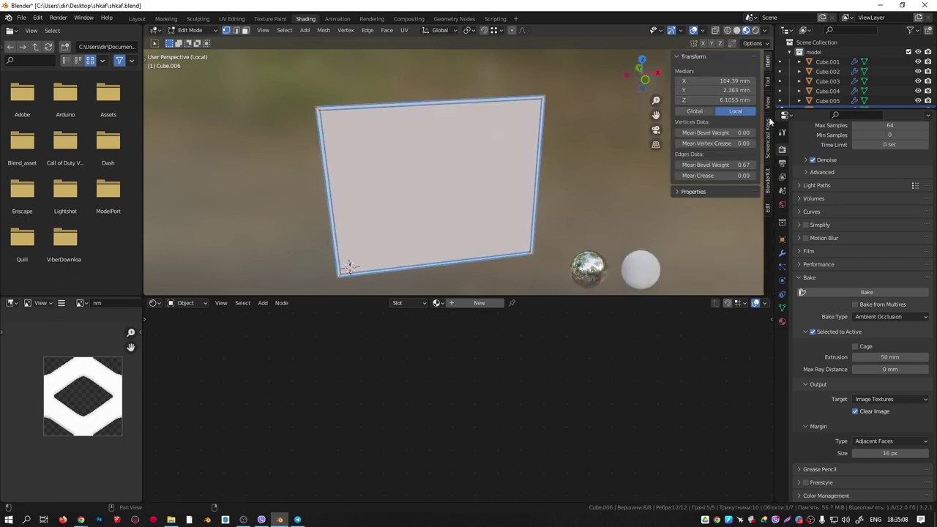
left_click_drag(742, 165, 678, 165)
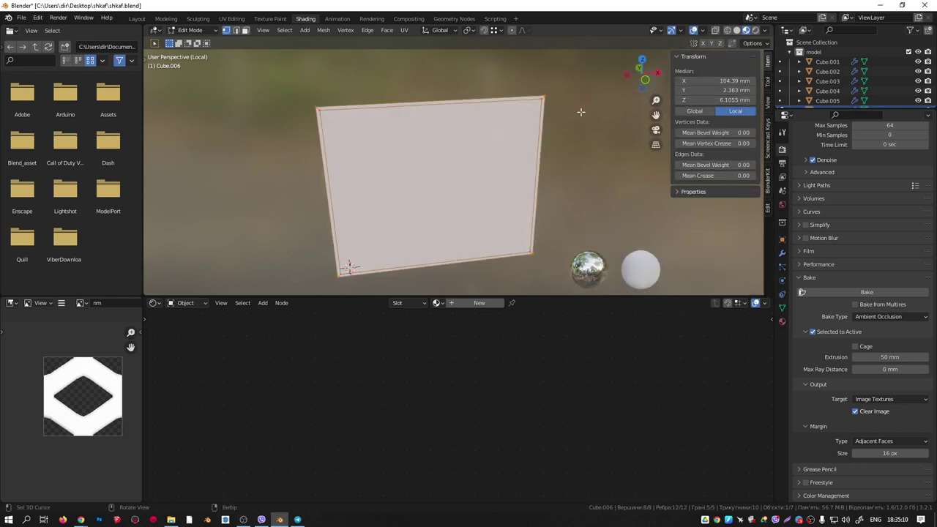
key("n")
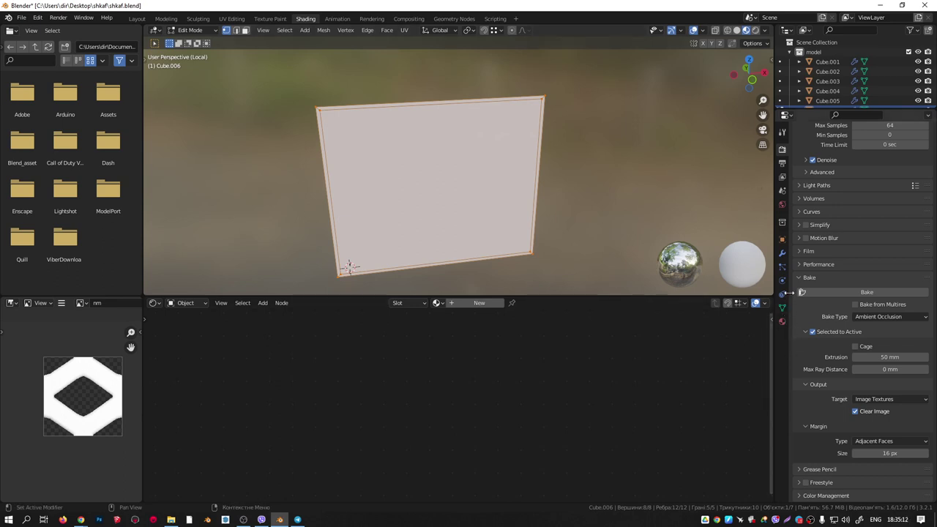
Create a new material on the panel with a near-black base color of about 0.006 value, and return to Object Mode.
left_click(782, 321)
scroll(457, 227, "up", 1)
middle_click_drag(348, 134, 380, 99)
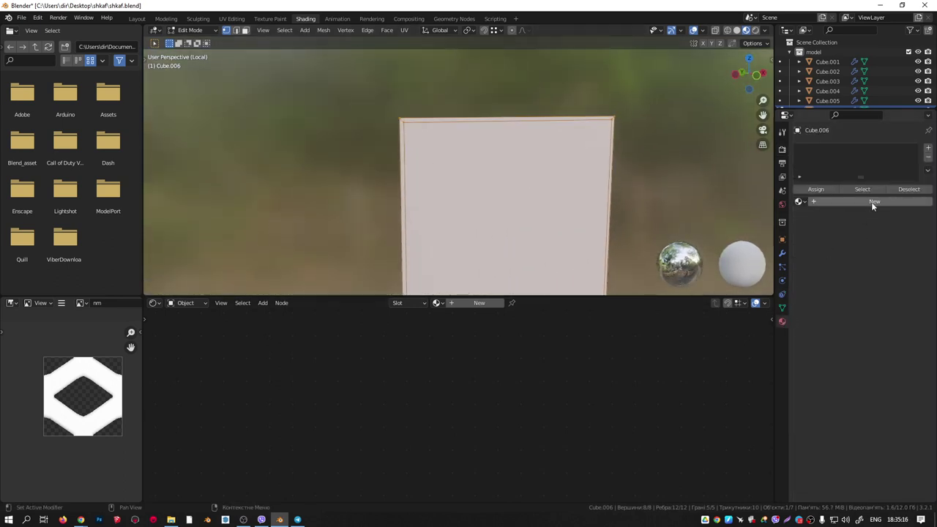
left_click(874, 201)
left_click(886, 288)
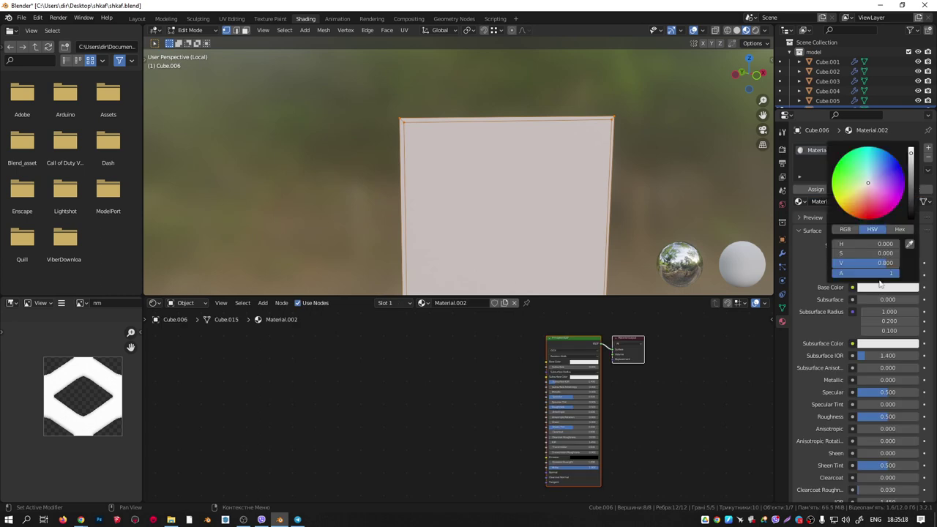
left_click_drag(910, 205, 911, 216)
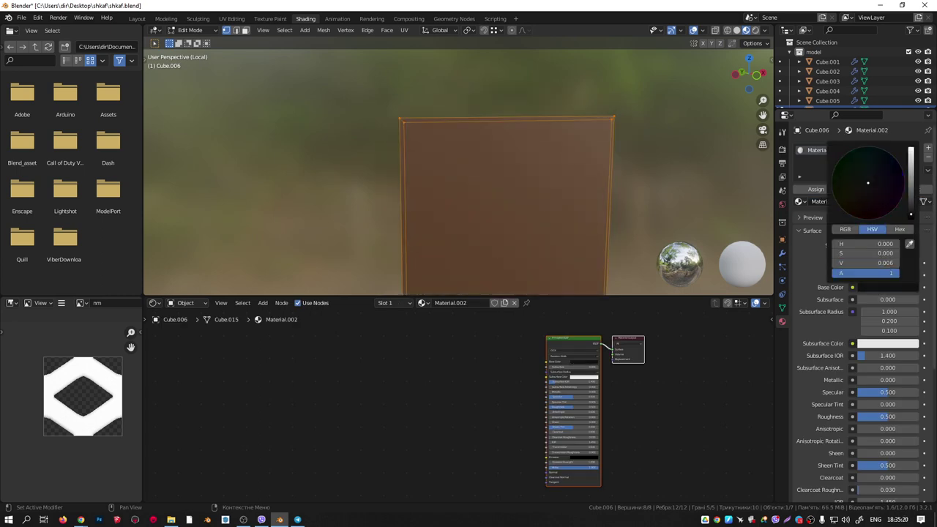
middle_click_drag(571, 351, 626, 349)
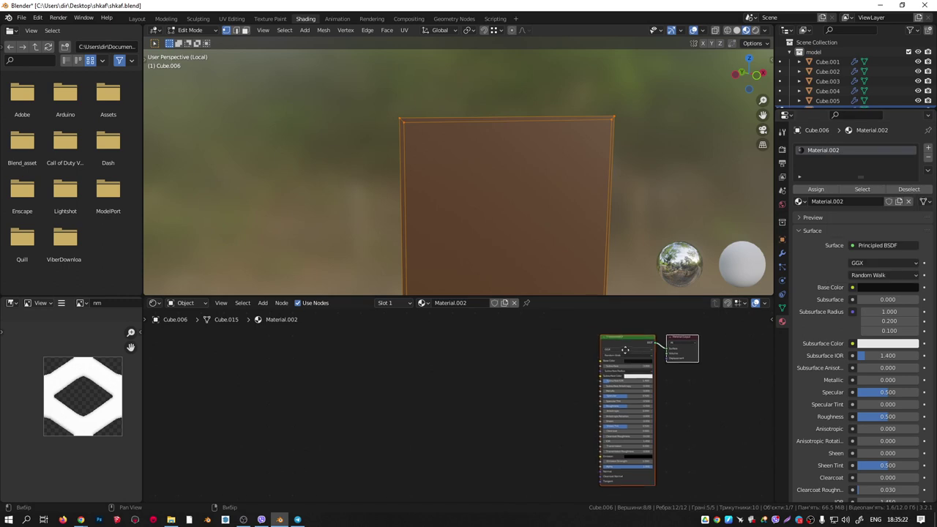
scroll(620, 338, "up", 7)
middle_click_drag(473, 268, 487, 195)
key("Tab")
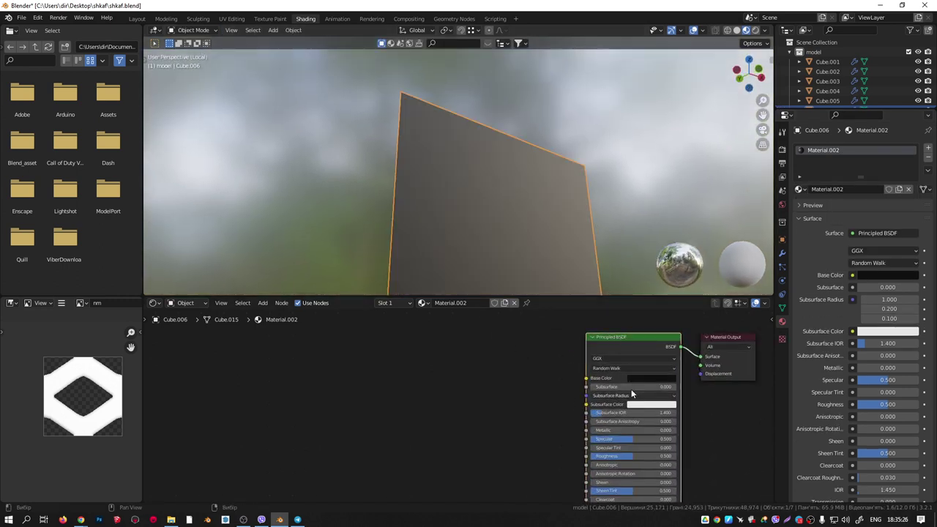
Add a Noise Texture node to the panel's material, to the left of the Principled BSDF.
middle_click_drag(631, 389, 613, 385)
key("shift+a")
mouse_move(375, 419)
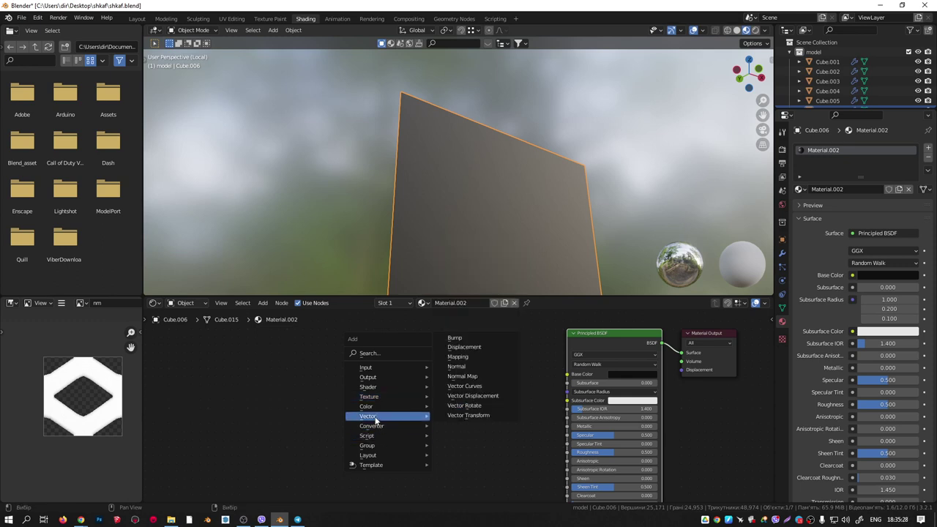
mouse_move(373, 399)
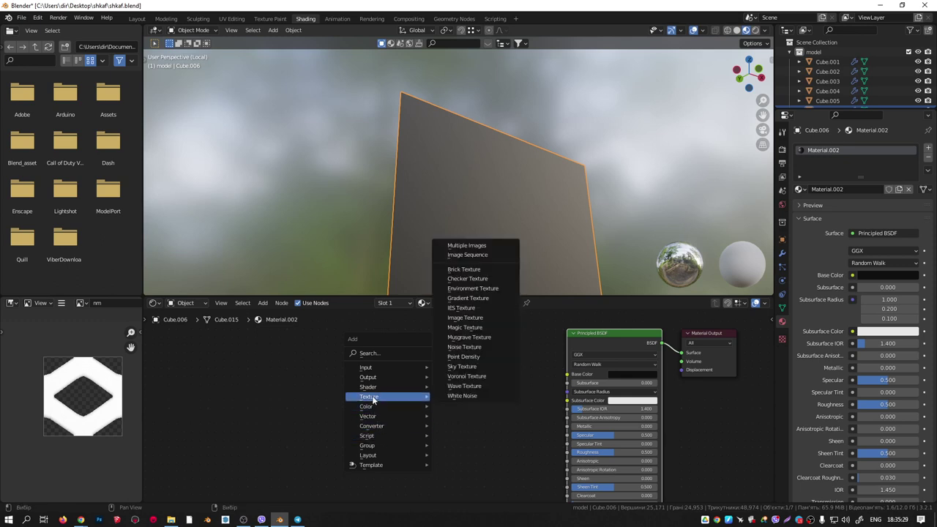
left_click(466, 348)
left_click(338, 379)
middle_click_drag(460, 413, 497, 376)
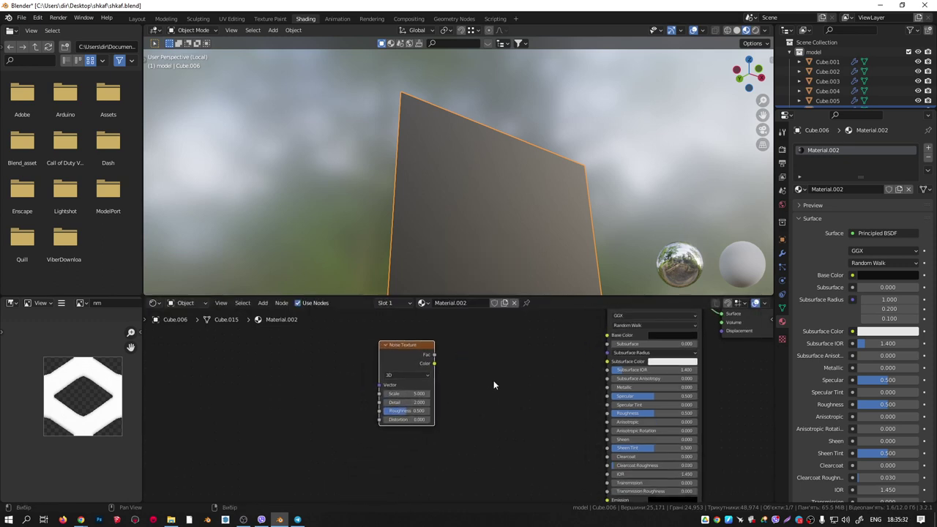
Add a Bump node and connect its Normal output to the Principled BSDF's Normal input.
key("shift+a")
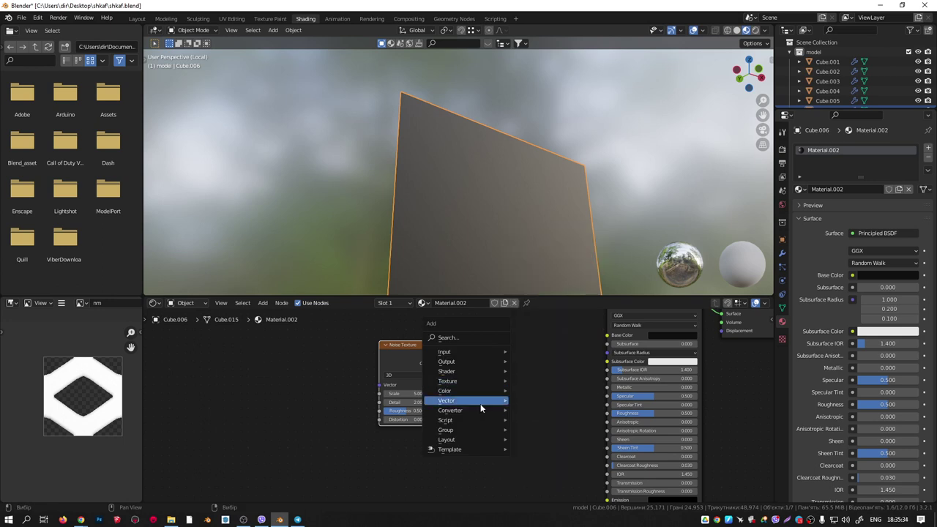
mouse_move(483, 402)
left_click(527, 401)
left_click(540, 453)
middle_click_drag(594, 424, 542, 334)
scroll(491, 356, "up", 1)
left_click_drag(495, 358, 490, 424)
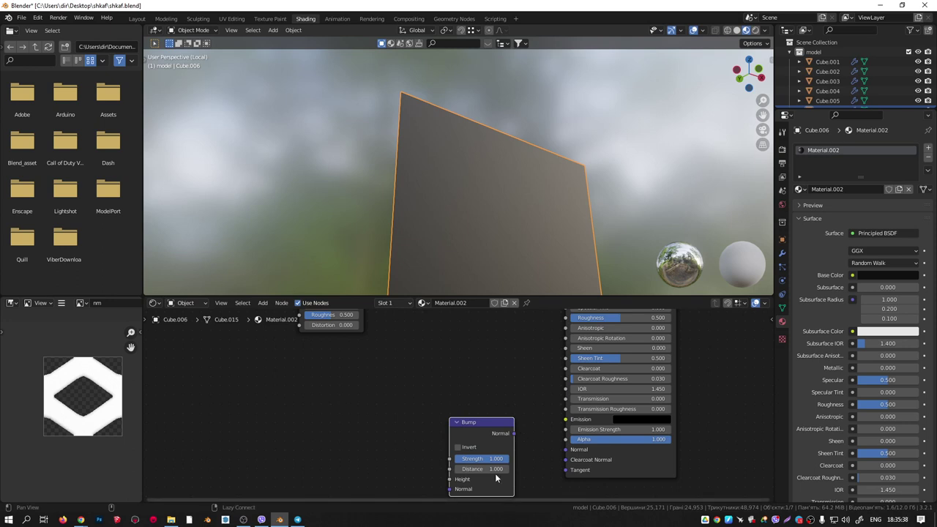
right_click_drag(492, 478, 585, 460, "alt")
Connect the Noise Texture's Fac output to the Bump's Height input and place the noise node beside the Bump node.
middle_click_drag(425, 373, 549, 416)
scroll(512, 383, "down", 3)
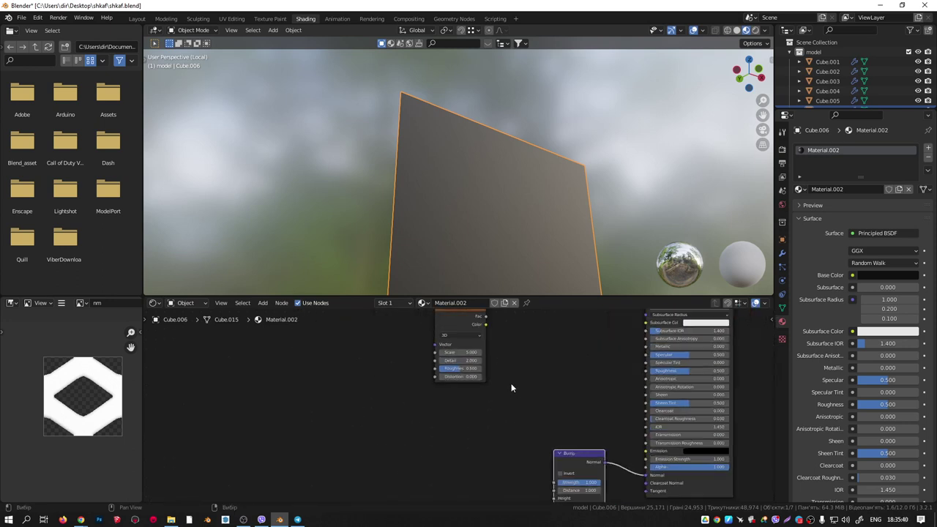
right_click_drag(493, 375, 565, 466, "alt")
middle_click_drag(563, 469, 540, 420)
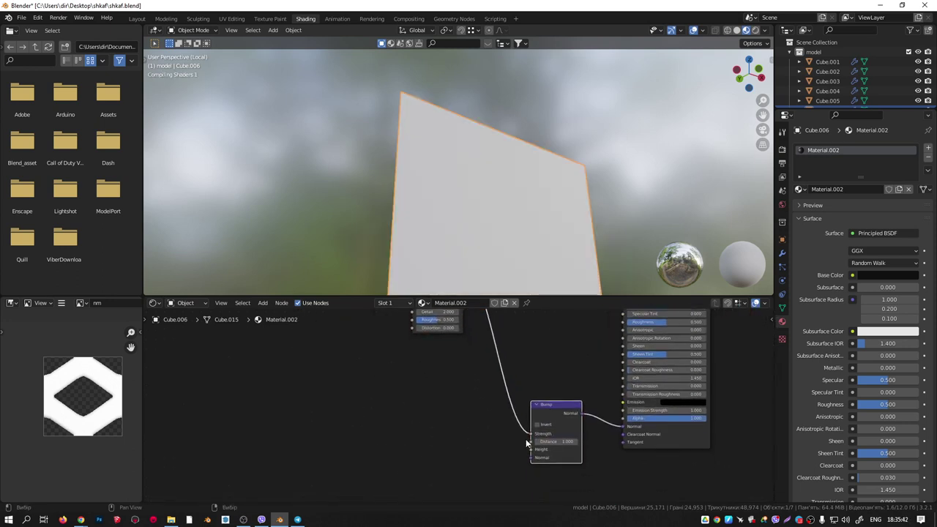
left_click_drag(530, 435, 529, 450)
middle_click_drag(484, 367, 521, 435)
scroll(498, 395, "down", 1)
left_click_drag(470, 338, 490, 479)
middle_click_drag(489, 478, 438, 352)
scroll(451, 370, "up", 2)
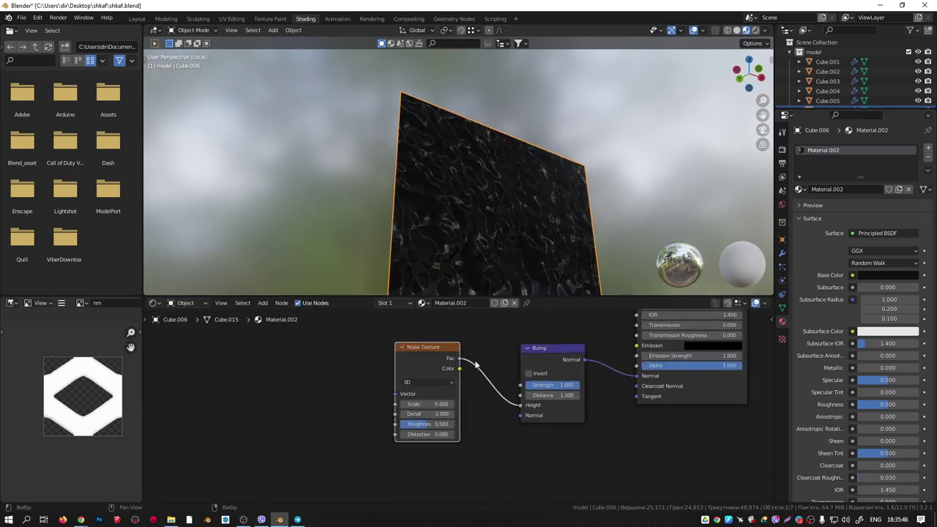
Set the Noise Texture's scale to 1000.
middle_click_drag(538, 414, 571, 436)
middle_click_drag(478, 291, 442, 237)
middle_click_drag(473, 395, 484, 403)
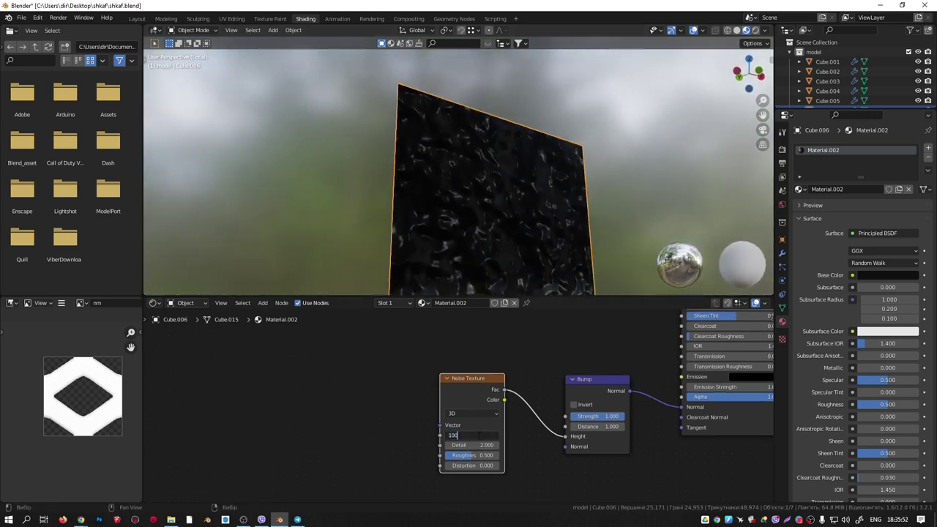
key("Return")
middle_click_drag(591, 188, 464, 246)
Set the Bump node's strength to 0.1 and inspect the surface relief on the panel.
middle_click_drag(601, 449, 566, 444)
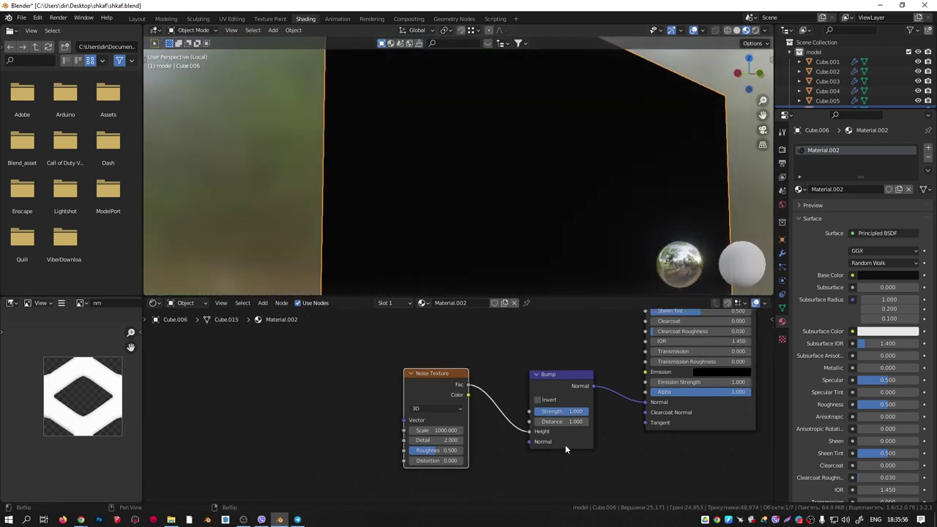
double_click(561, 412)
type(".1")
key("Return")
middle_click_drag(382, 126, 412, 241)
scroll(340, 176, "up", 2)
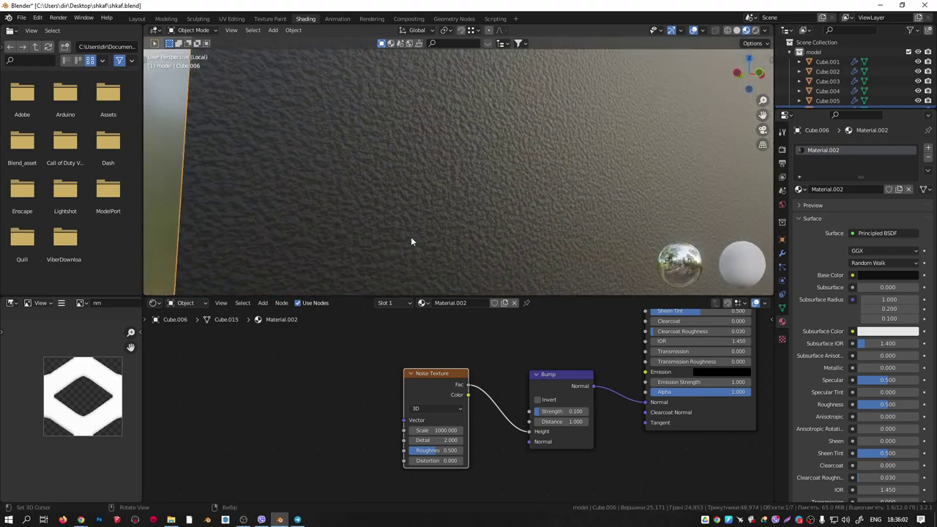
scroll(360, 213, "down", 3)
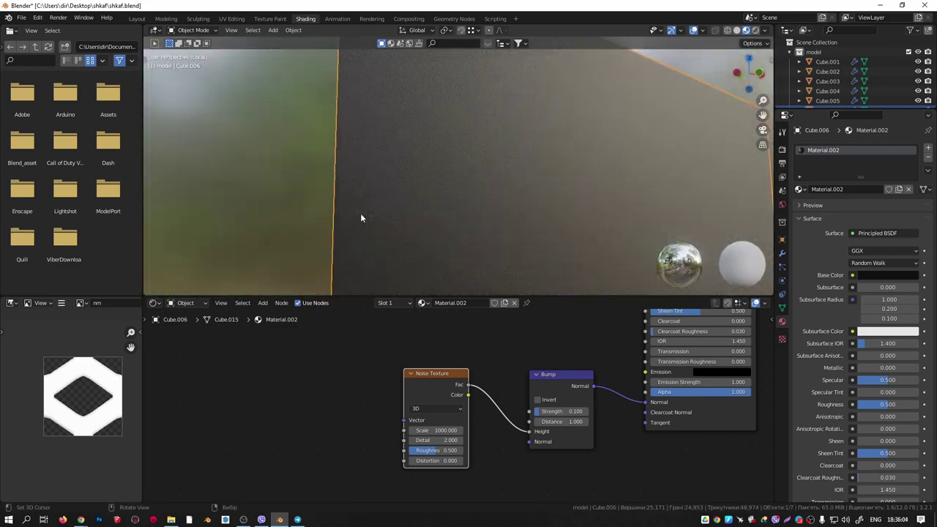
middle_click_drag(360, 213, 370, 132)
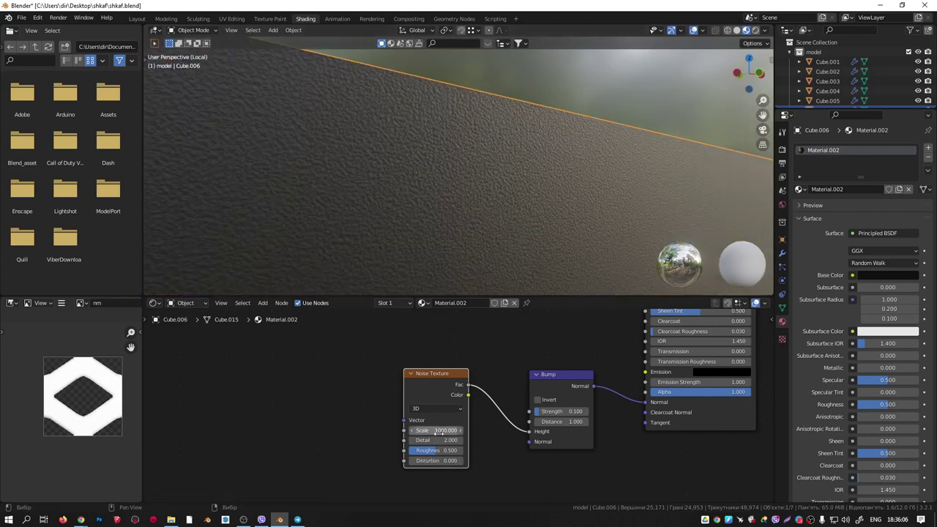
Set the Noise Texture's scale to 2000.
left_click(438, 432)
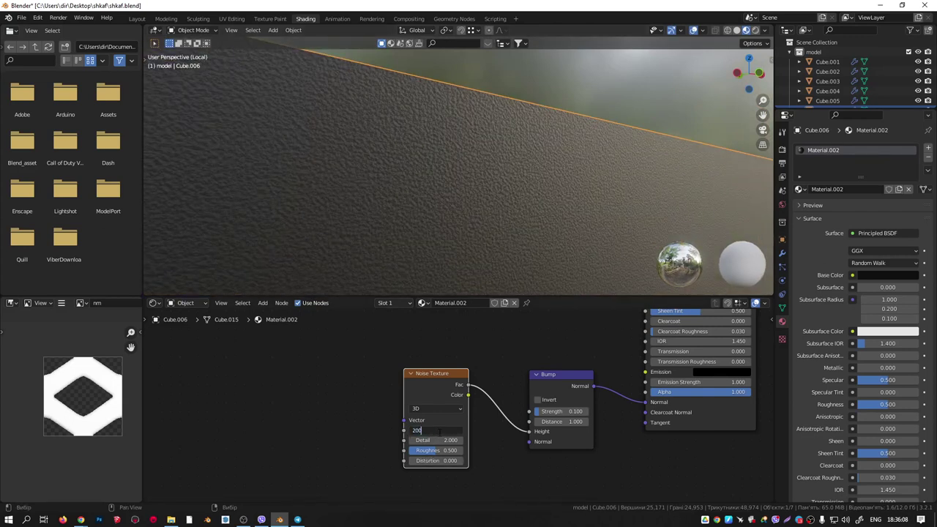
type("200")
key("Return")
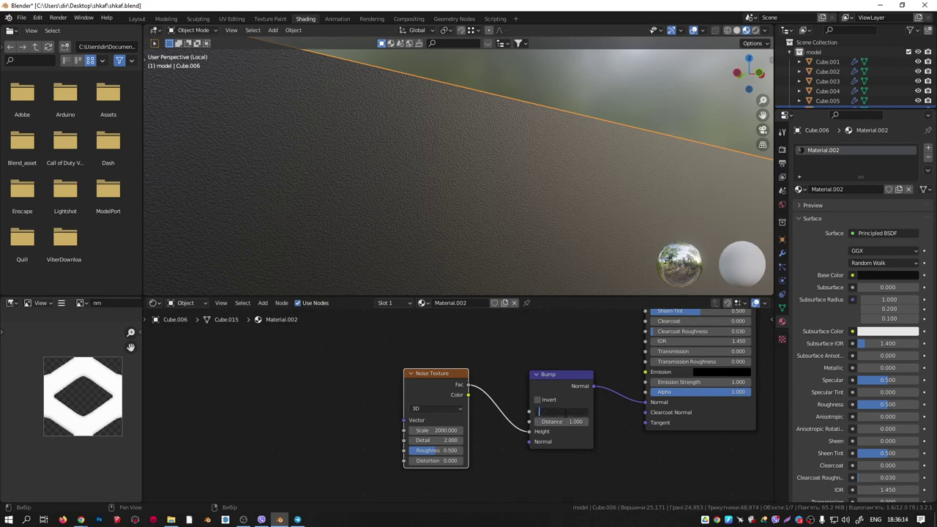
Try Bump strengths of 0.05 and 0.01 on the panel surface, and return the strength to 0.1.
type(".05")
key("Return")
middle_click_drag(375, 183, 406, 198)
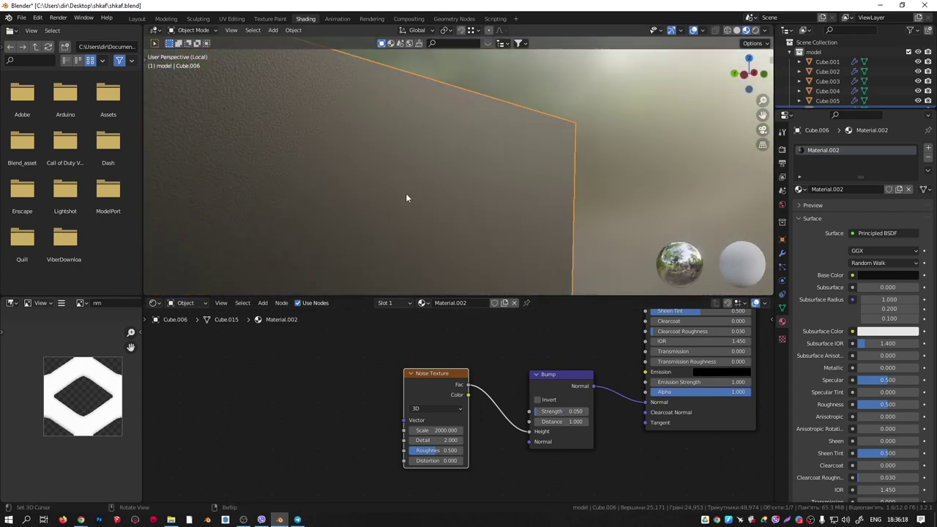
left_click(571, 416)
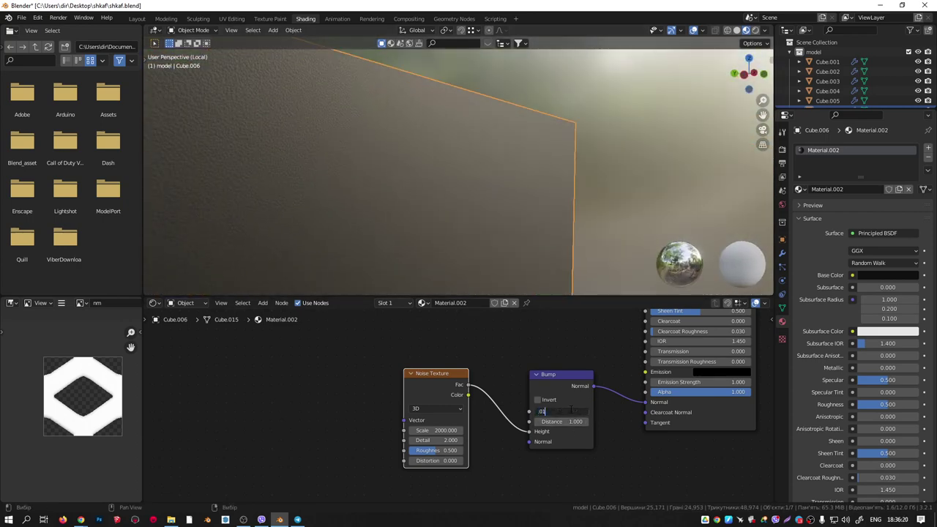
key("Return")
middle_click_drag(296, 157, 453, 134)
left_click(571, 412)
type(".1")
key("Return")
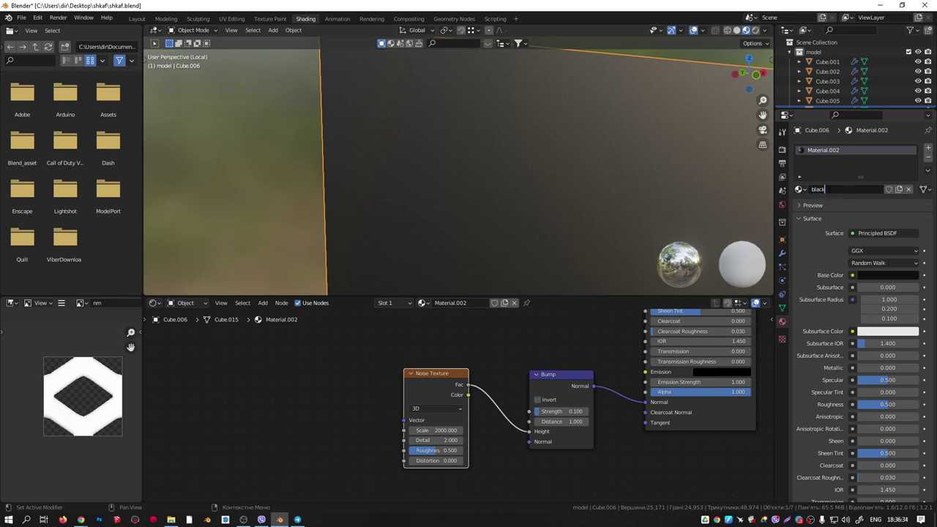
Rename the panel's material to black and assign it to a new second material slot.
key("Return")
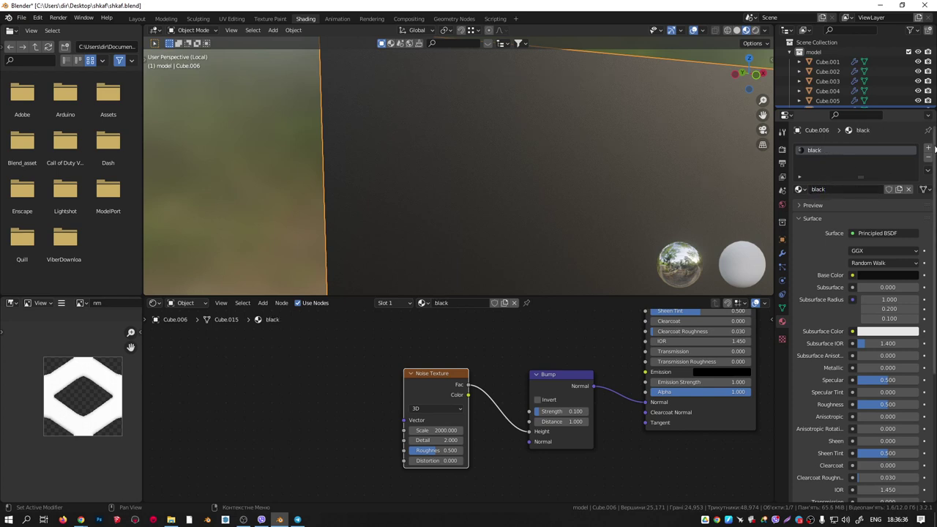
left_click(929, 149)
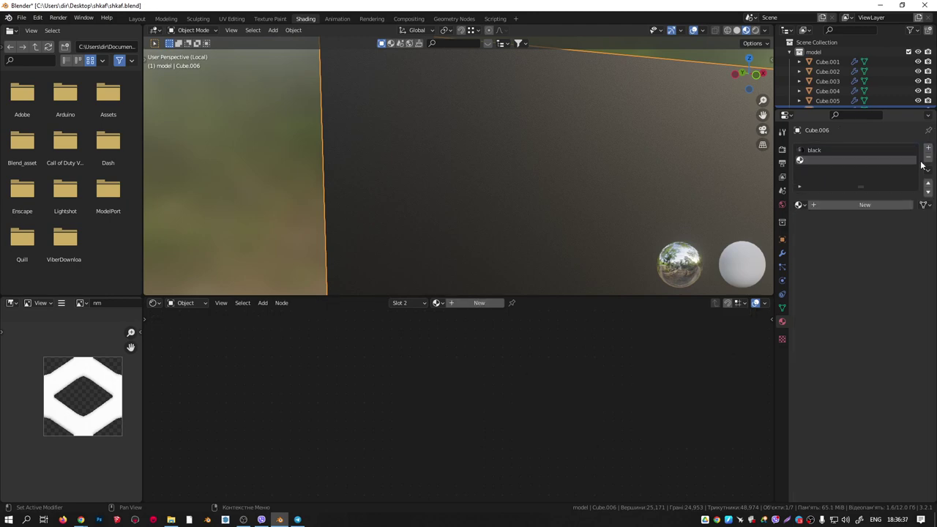
left_click(805, 205)
left_click(813, 221)
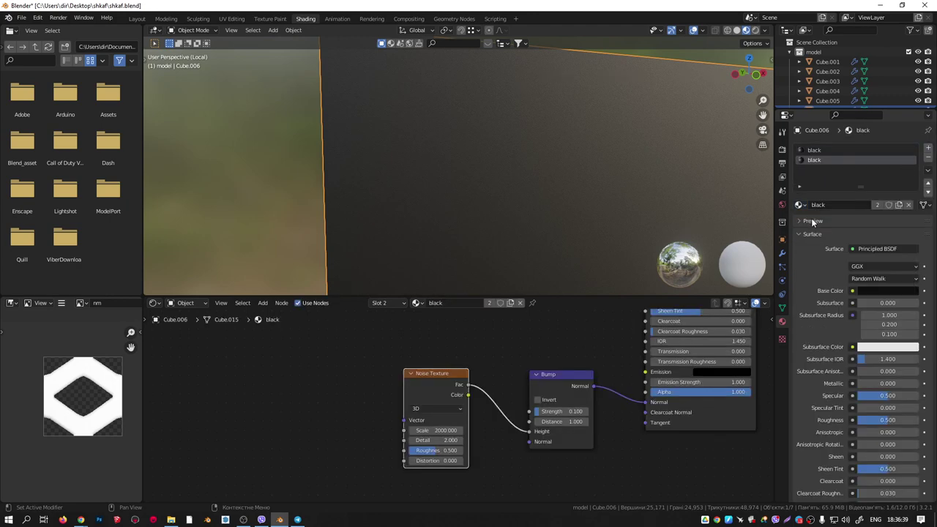
Make the second slot's material an independent copy and name it grid.
left_click(877, 205)
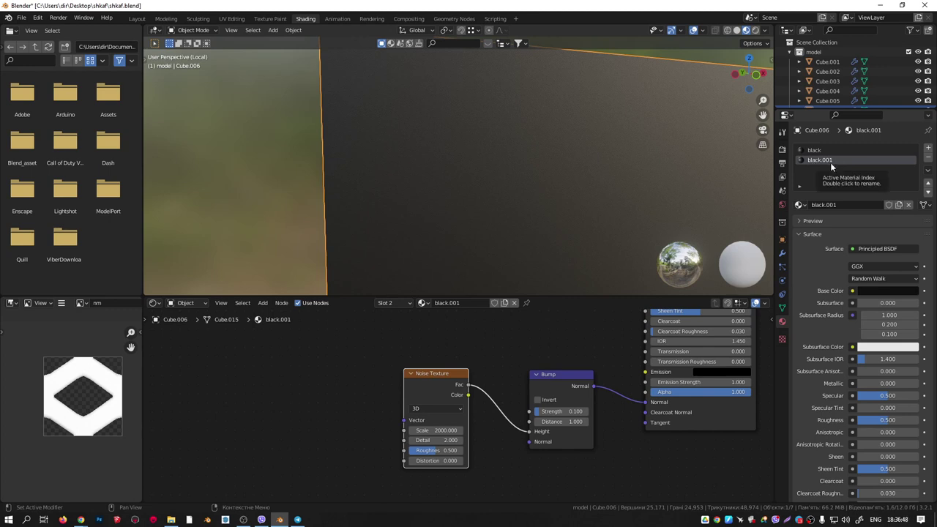
left_click(824, 205)
type("gr")
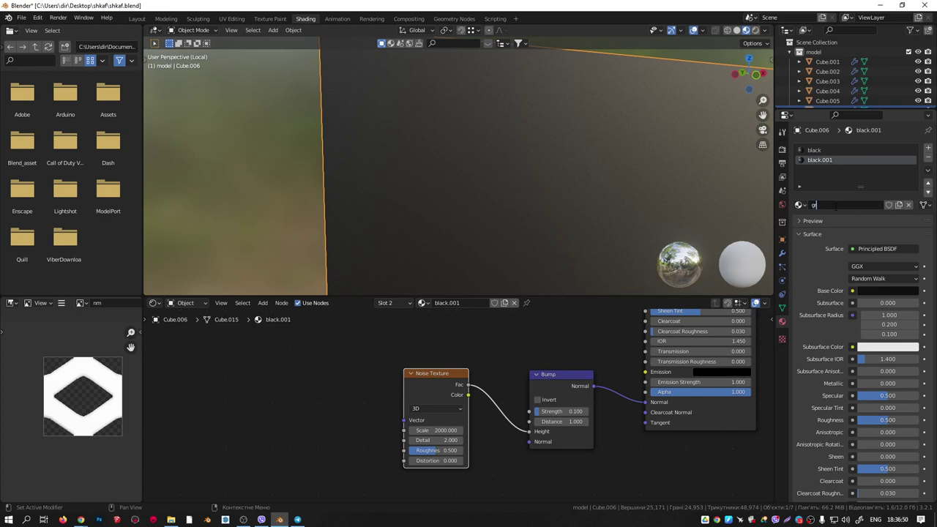
type("id")
key("Return")
Try a near-white base color on the grid material.
left_click(873, 290)
left_click_drag(911, 202, 911, 163)
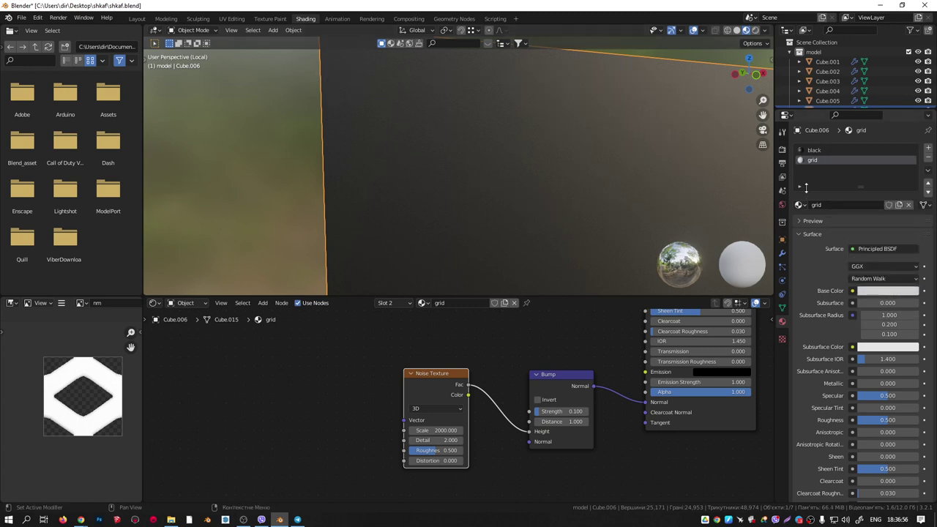
key("ctrl+z")
Assign the grid material to the panel's large front face, leaving black on the edge faces.
scroll(542, 176, "down", 5)
key("Tab")
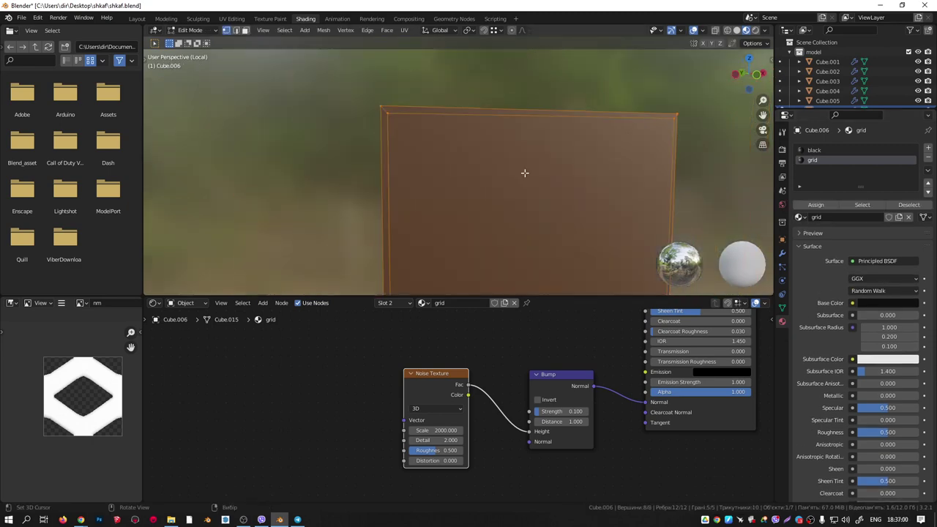
key("3")
left_click(534, 156)
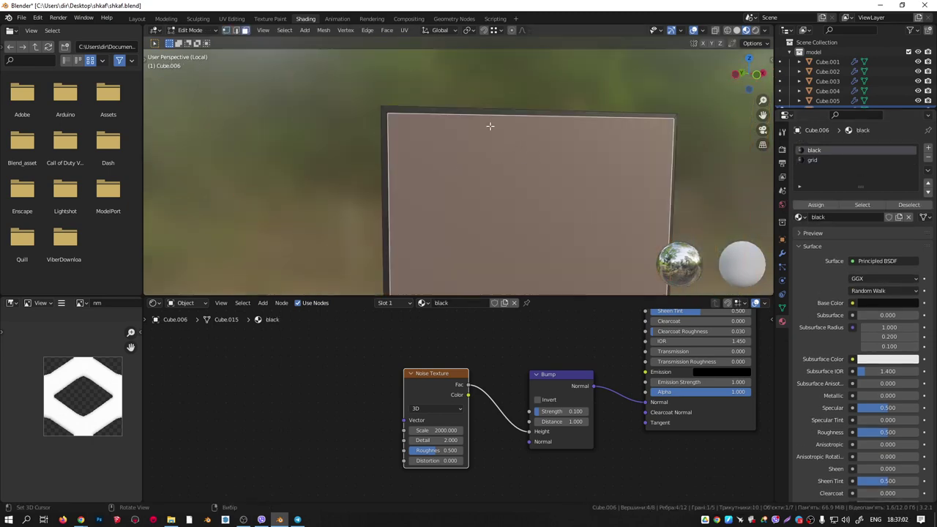
left_click(815, 160)
left_click(817, 205)
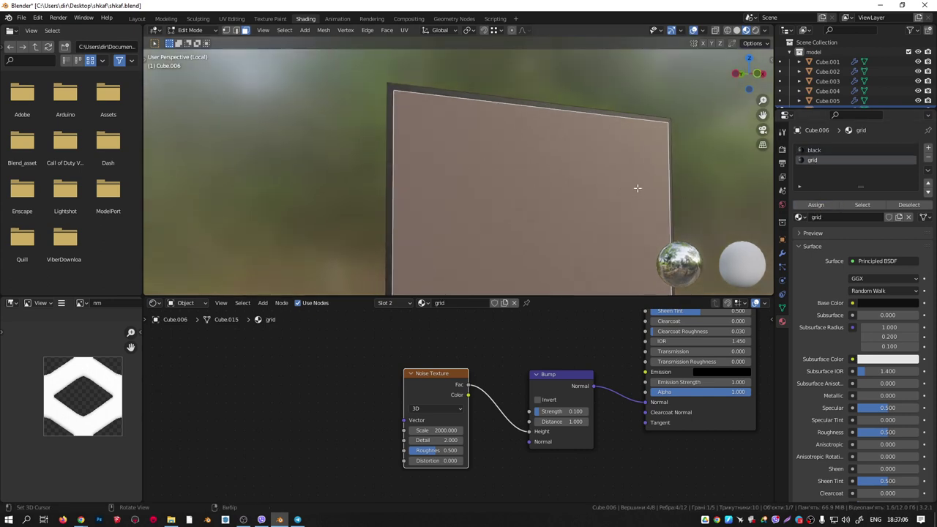
key("Tab")
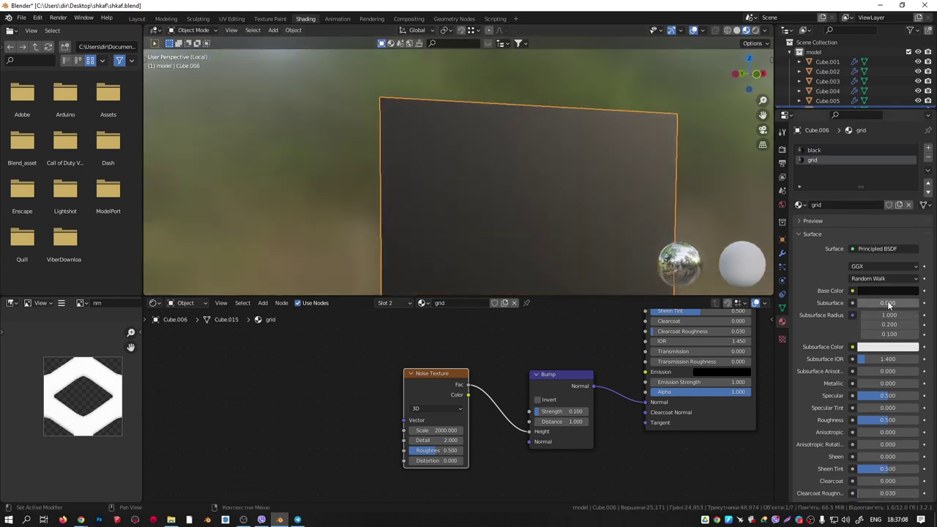
Adjust the grid material's base color to a near-black shade and check it on the panel.
left_click(890, 291)
mouse_move(910, 201)
left_mouse_down()
mouse_move(911, 161)
mouse_move(911, 207)
left_mouse_up()
middle_click_drag(561, 372, 460, 386)
scroll(579, 374, "down", 1)
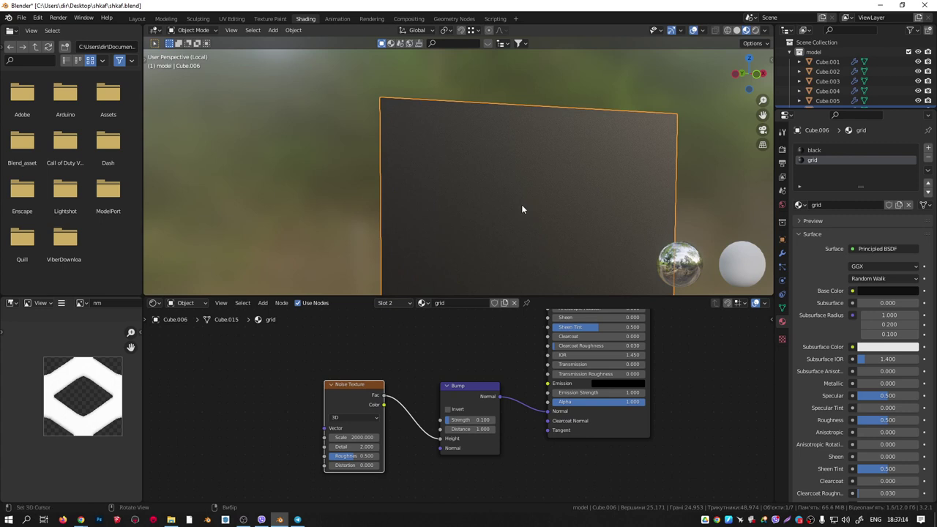
mouse_move(484, 166)
middle_mouse_down()
mouse_move(490, 159)
mouse_move(477, 153)
mouse_move(446, 237)
middle_mouse_up()
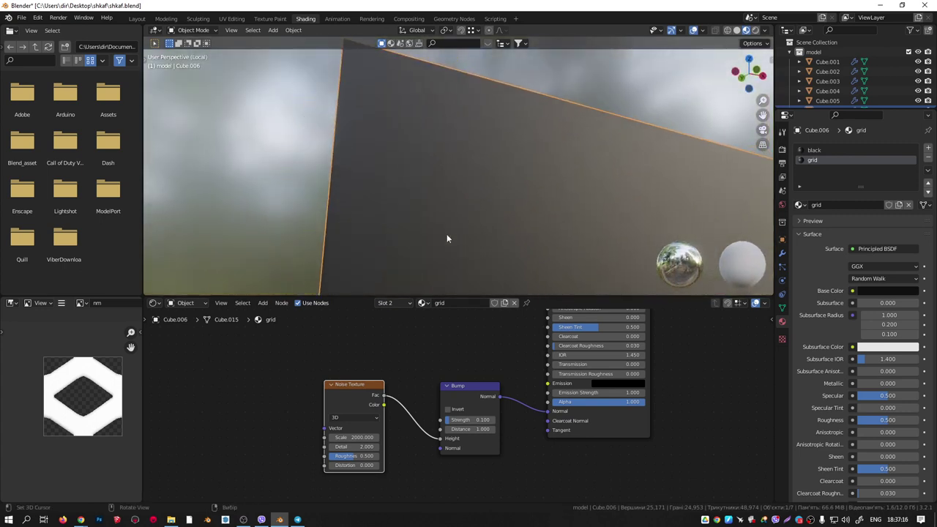
Add an Image Texture node to the grid material, load nm.png into it and place it before the Principled BSDF.
middle_click_drag(264, 371, 320, 399)
middle_click_drag(375, 360, 371, 383)
scroll(477, 419, "down", 7)
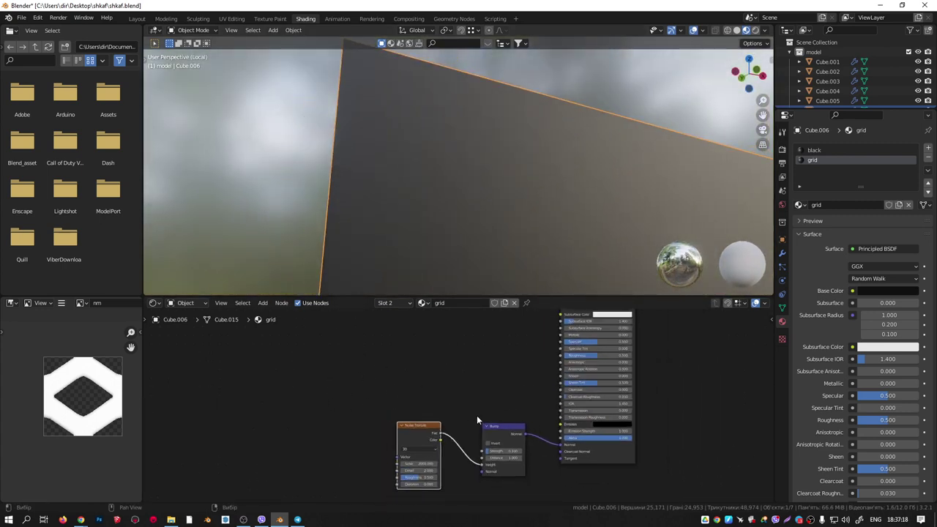
middle_click_drag(487, 388, 532, 436)
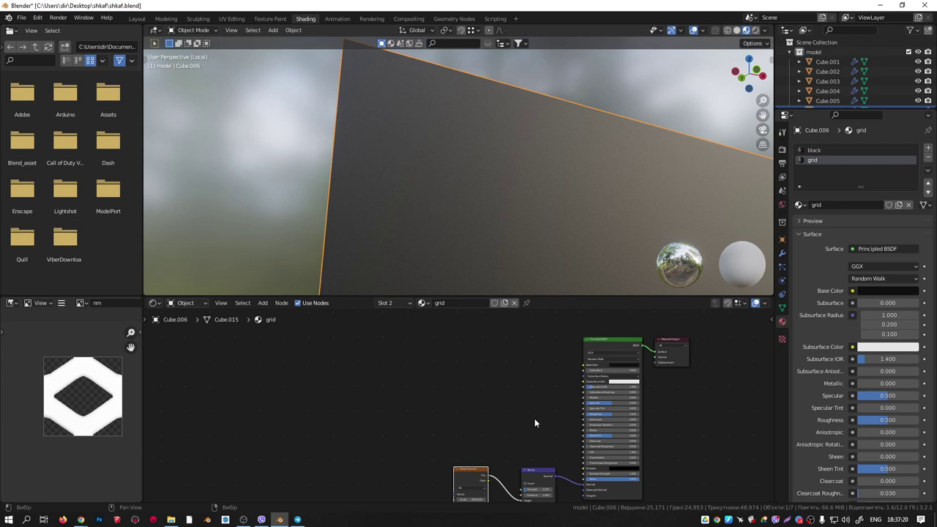
key("shift+a")
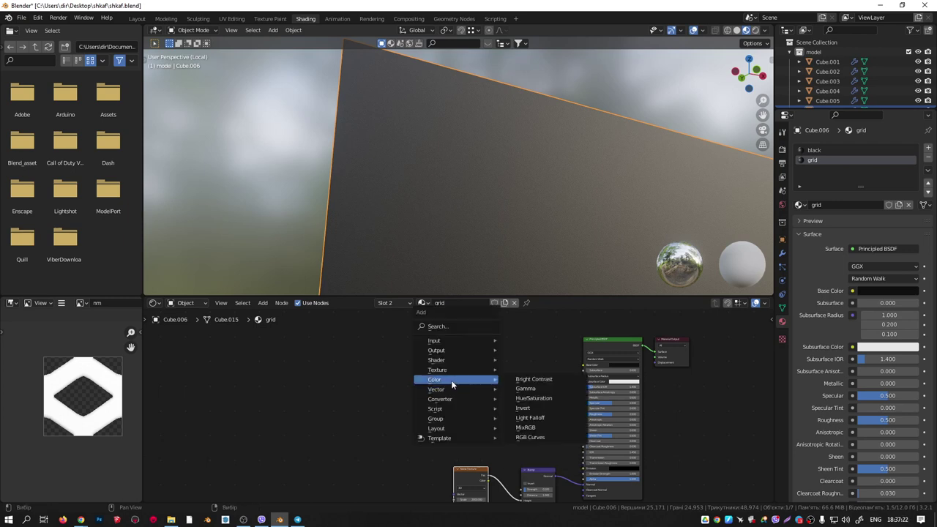
mouse_move(446, 372)
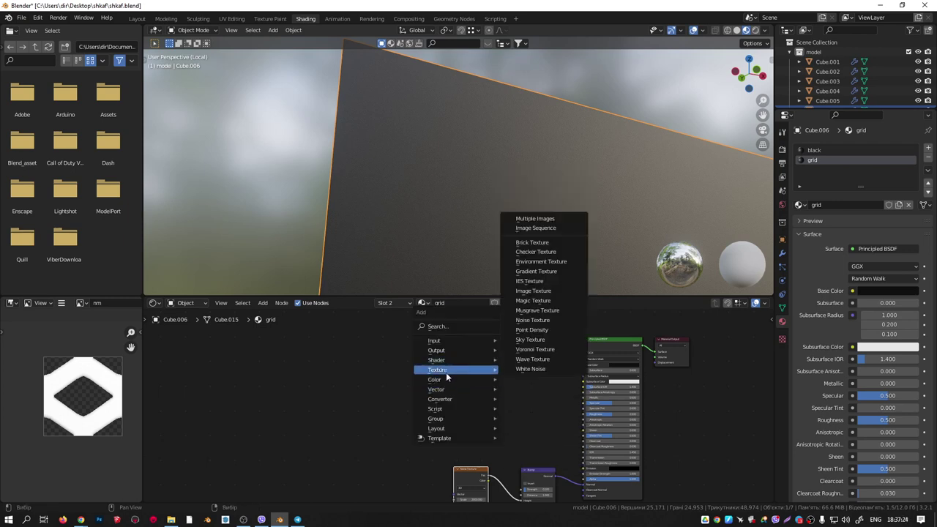
left_click(534, 291)
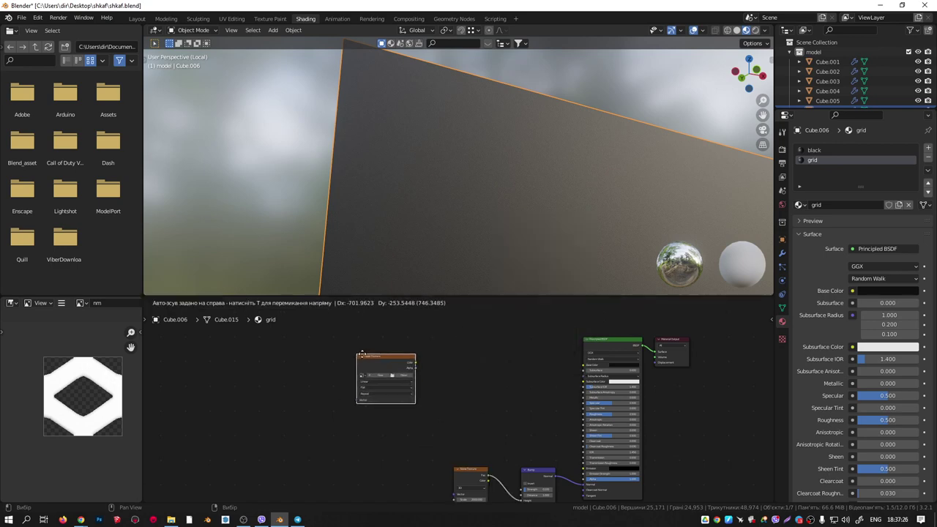
scroll(386, 373, "up", 1)
left_click(427, 381)
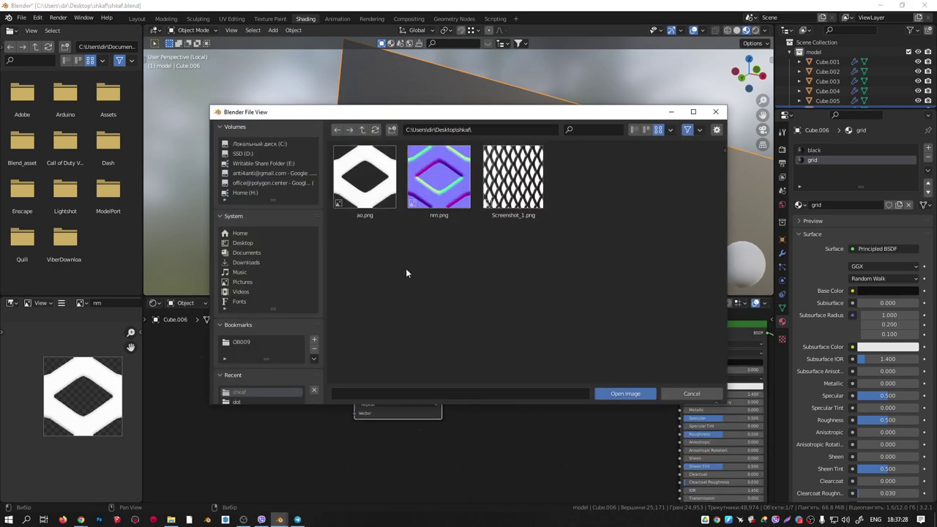
double_click(439, 189)
scroll(426, 352, "down", 3)
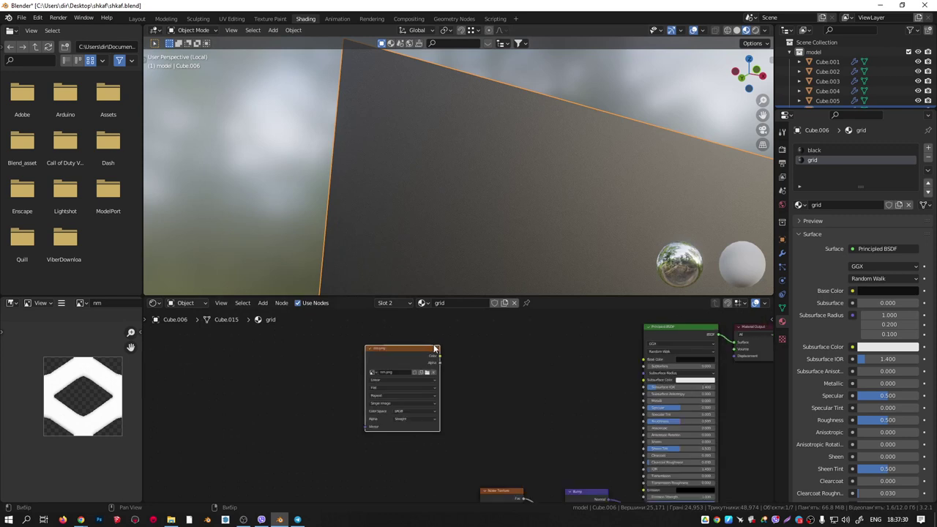
left_click_drag(425, 348, 401, 371)
Add a Normal Map node beside the nm.png node and connect the image's Color output to its Color input.
scroll(445, 375, "down", 2)
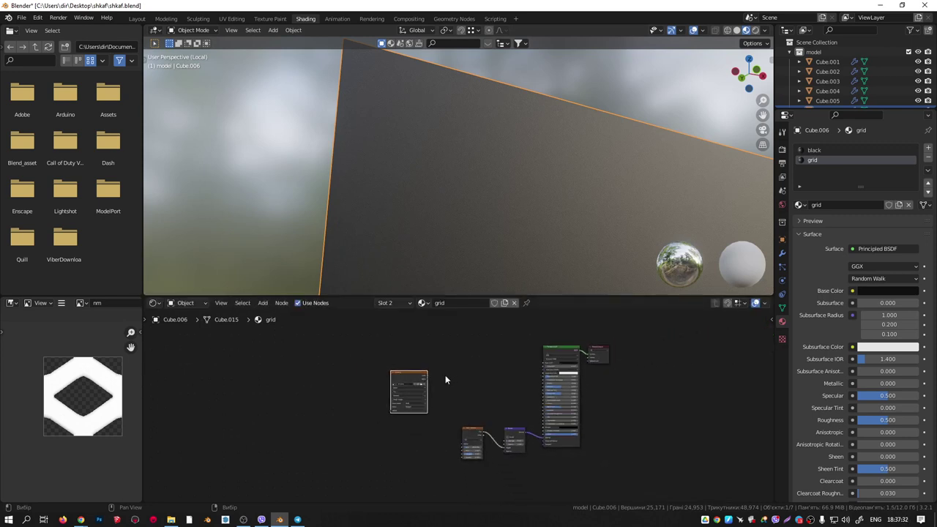
left_click_drag(463, 380, 416, 371)
scroll(528, 395, "up", 3)
key("shift+a")
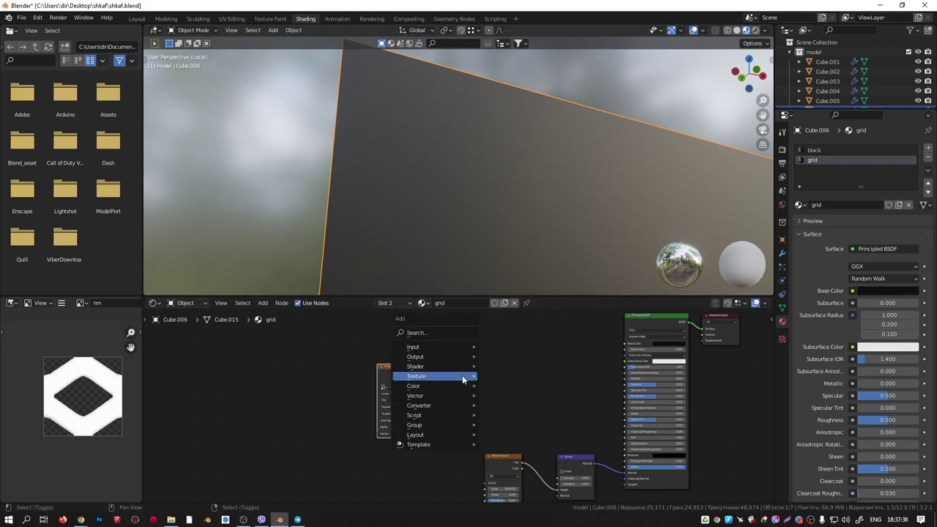
mouse_move(436, 396)
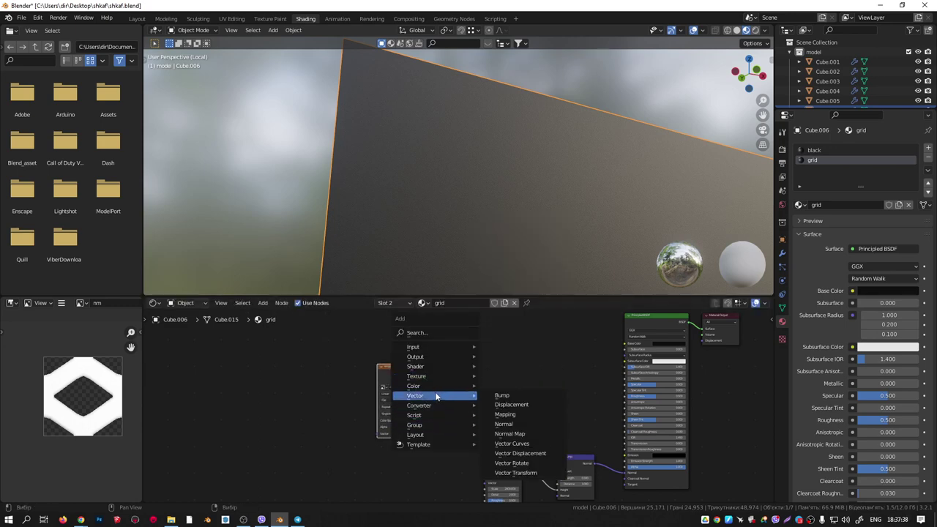
left_click(515, 434)
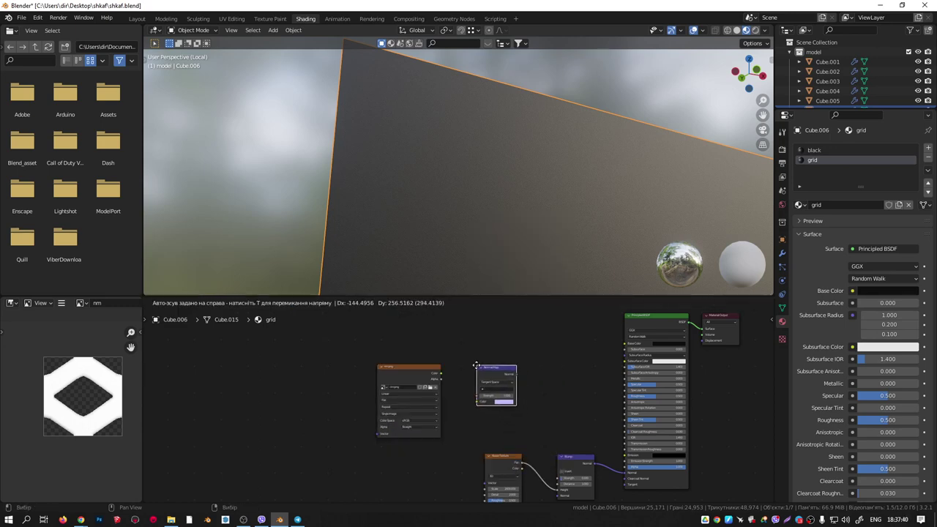
left_click(455, 372)
scroll(454, 374, "up", 2)
left_click_drag(438, 372, 482, 427)
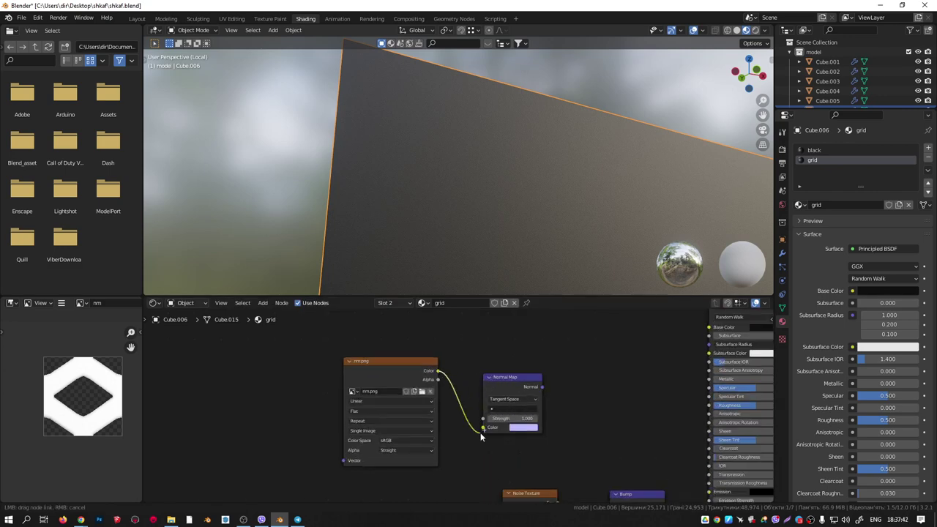
Set the nm.png image node's color space to Non-Color.
left_click(400, 449)
left_click(402, 442)
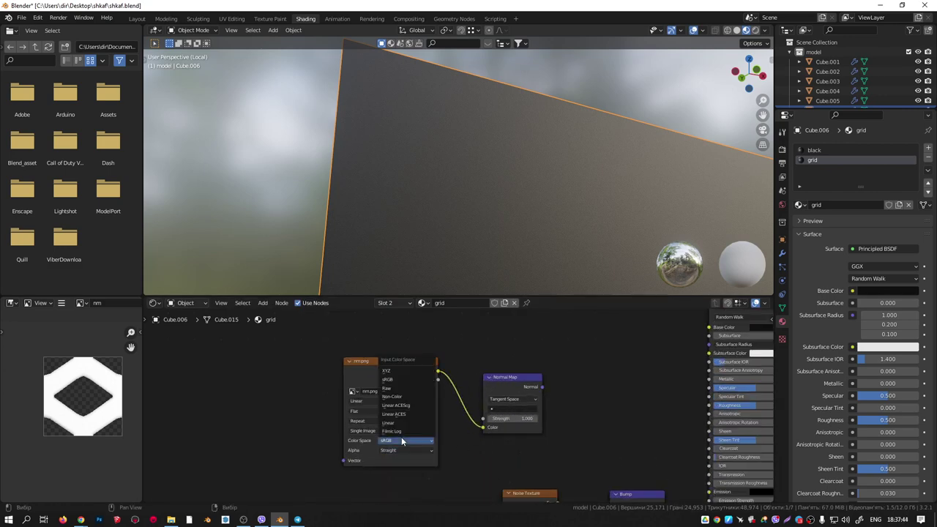
left_click(410, 399)
Space the Noise Texture node away from the Bump node and connect the Normal Map's Normal output to the Bump's Normal input.
scroll(492, 361, "down", 2)
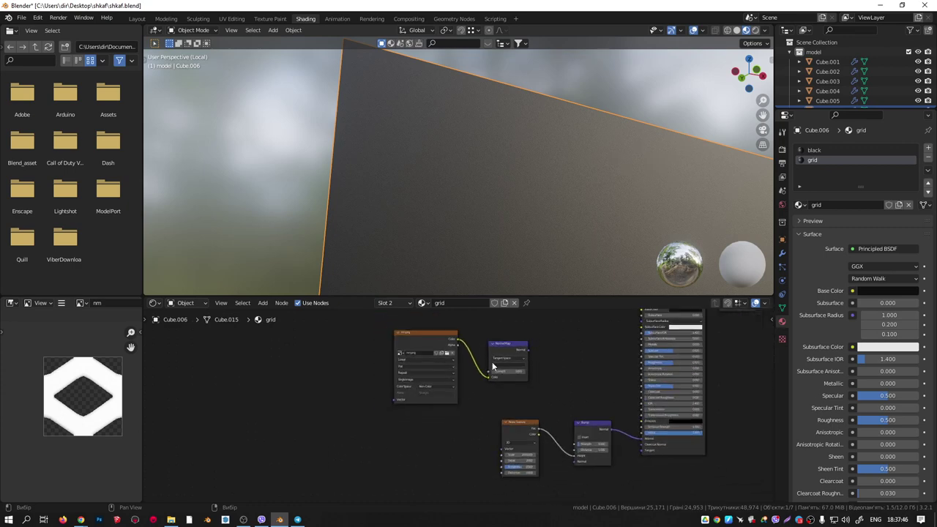
left_click_drag(524, 423, 507, 427)
middle_click_drag(575, 424, 526, 427)
left_click_drag(433, 406, 547, 449)
scroll(528, 416, "up", 1)
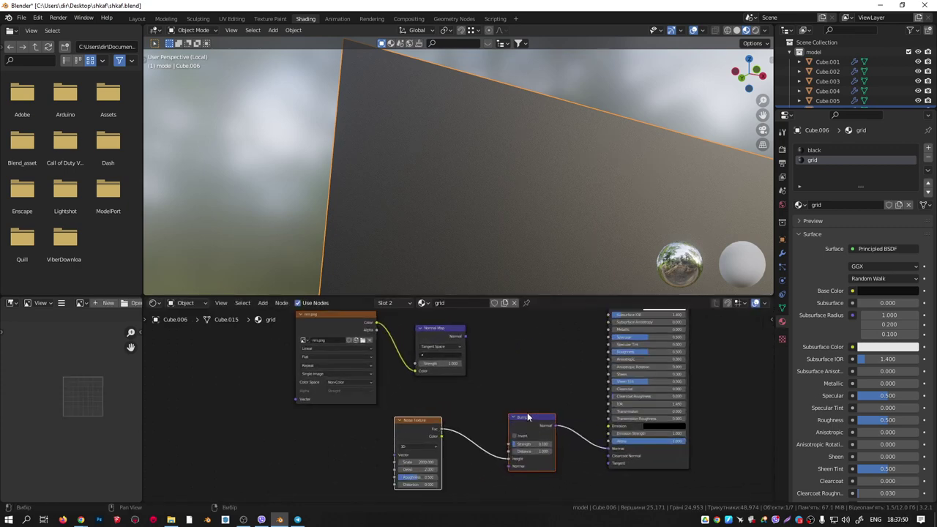
left_click(509, 467)
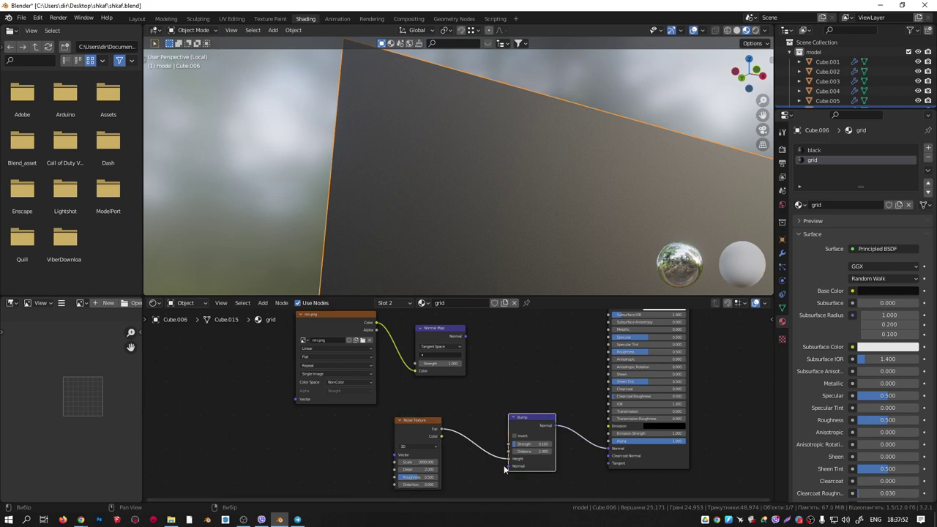
left_click_drag(465, 337, 509, 467)
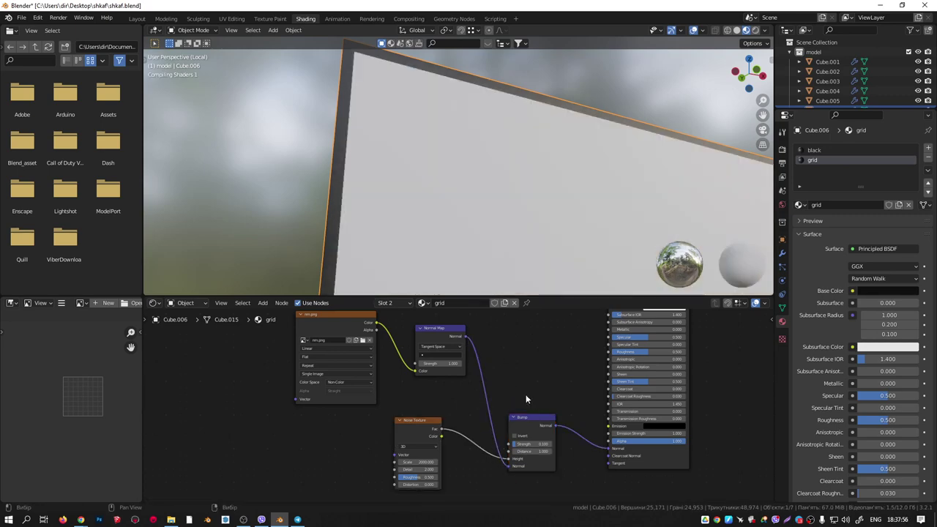
scroll(525, 399, "down", 3)
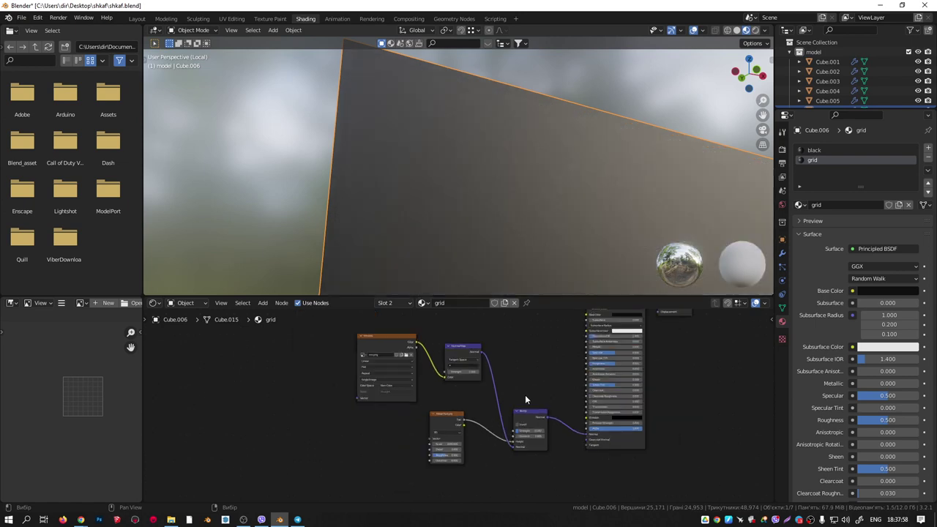
Move the Normal Map node slightly closer to the nm.png image node in the grid material.
middle_click_drag(516, 241, 569, 193)
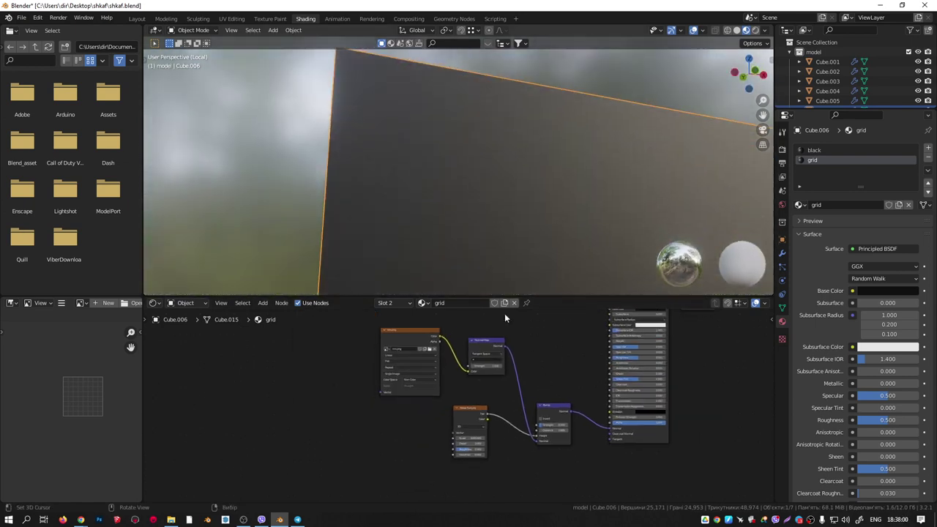
middle_click_drag(493, 375, 532, 412)
left_click_drag(521, 378, 510, 377)
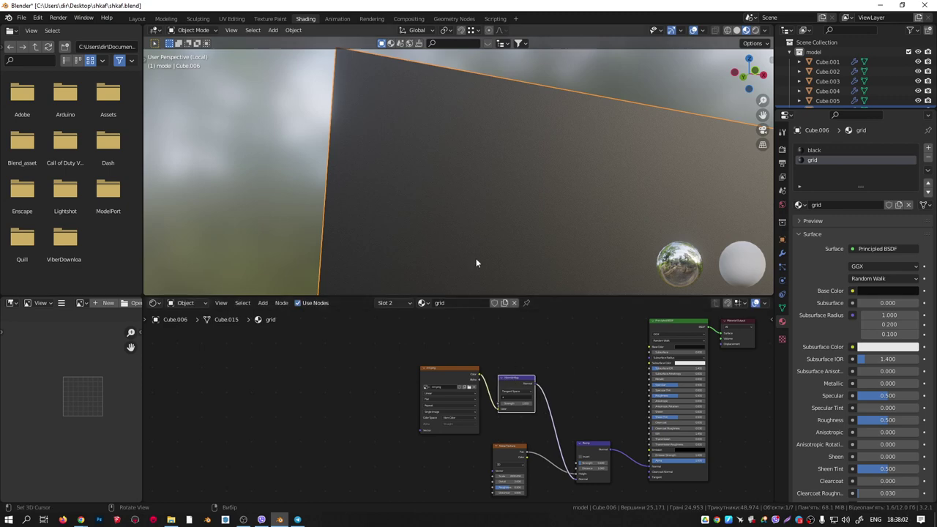
Switch to the UV Editing workspace, isolate the panel in local view and select only its large inset front face.
scroll(423, 168, "down", 2)
middle_click_drag(454, 141, 614, 232)
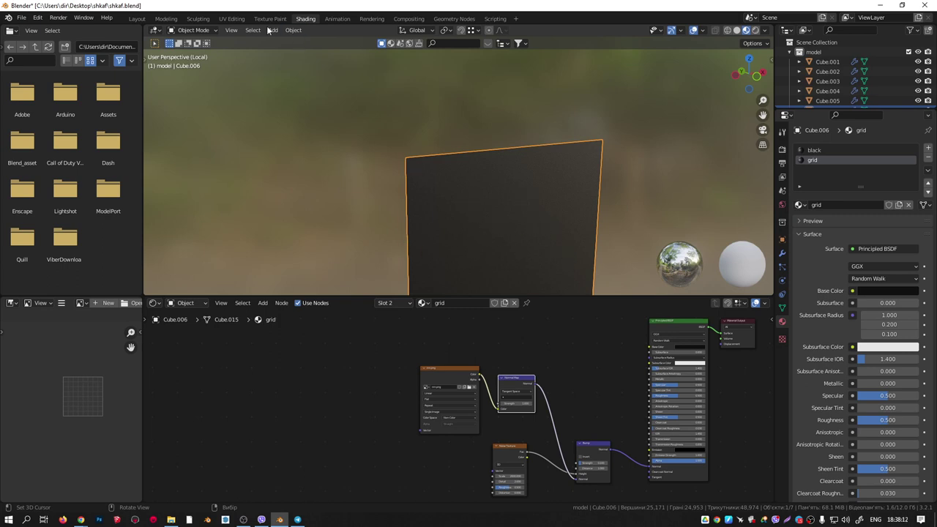
left_click(231, 18)
mouse_move(554, 236)
middle_mouse_down()
mouse_move(596, 252)
mouse_move(586, 244)
middle_mouse_up()
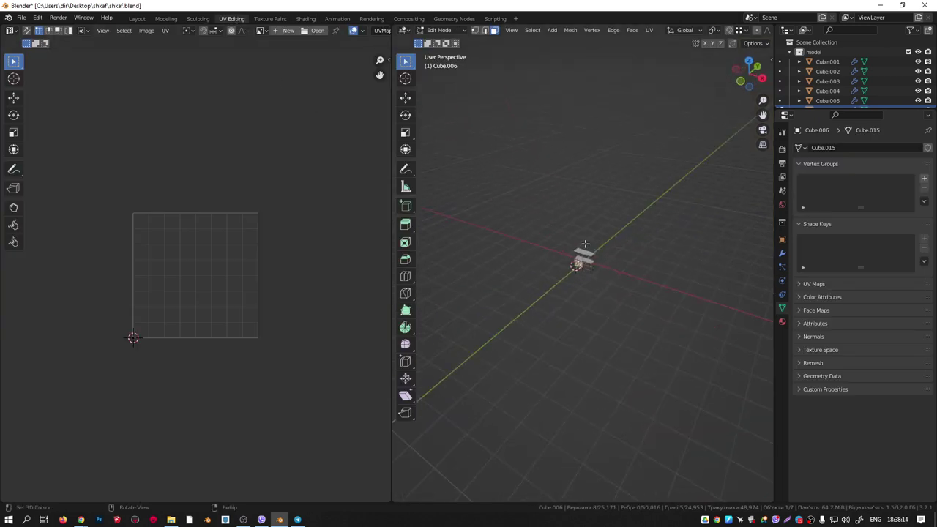
key("KP_Divide")
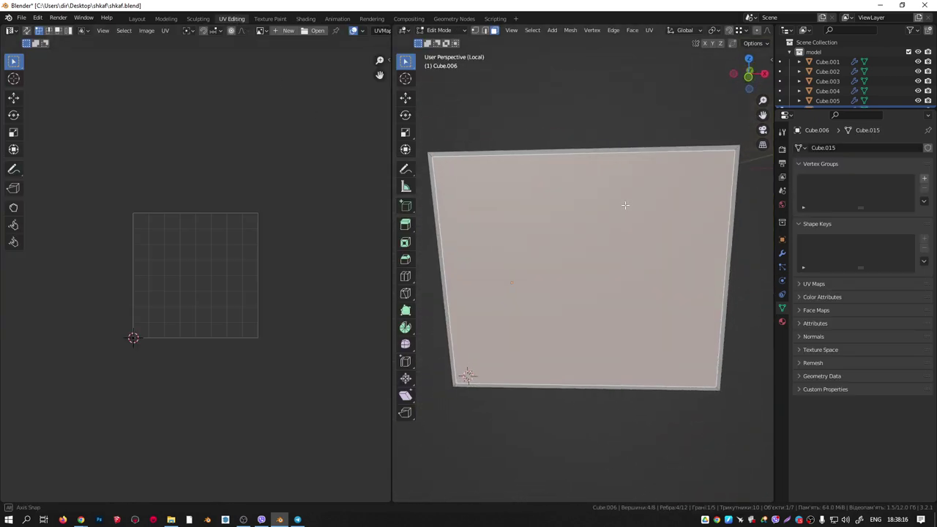
key("alt+a")
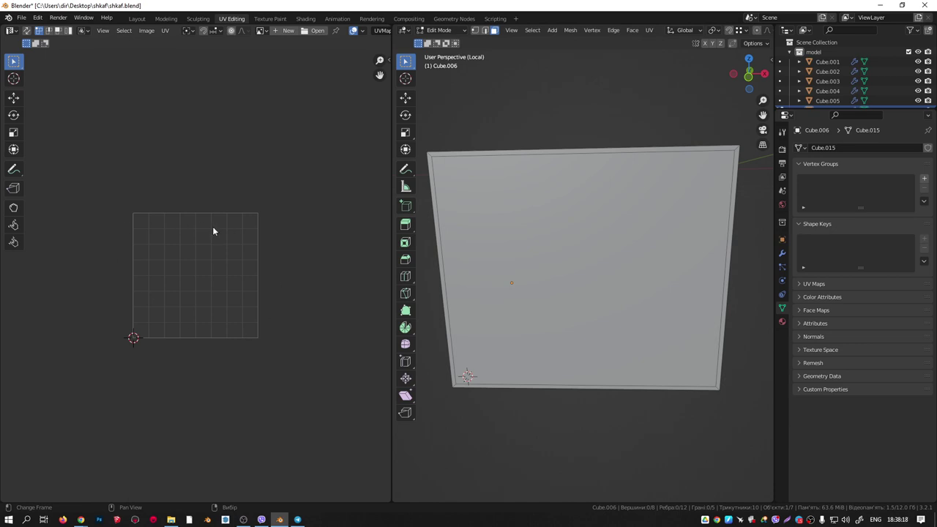
left_click(533, 224)
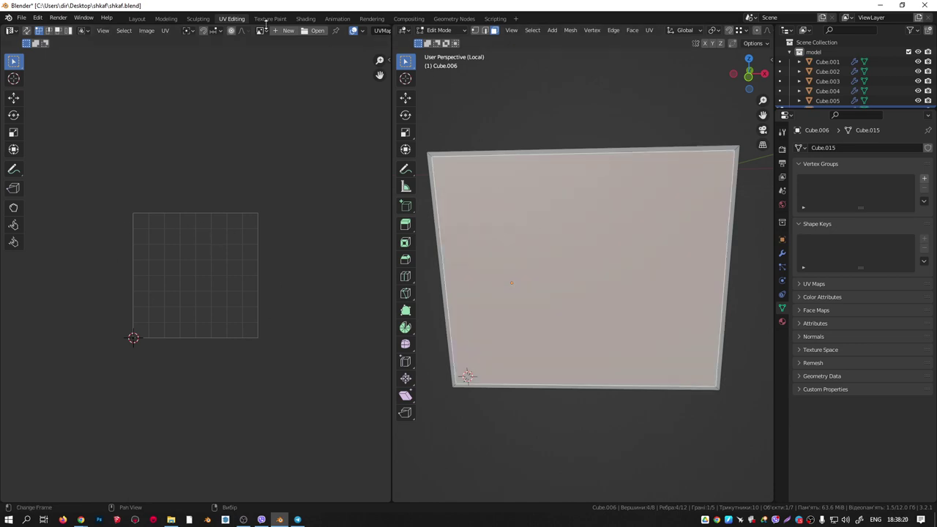
Return to the Shading workspace, spread the Noise Texture and nm.png nodes apart and leave the nm.png node active.
left_click(305, 18)
scroll(476, 363, "down", 6)
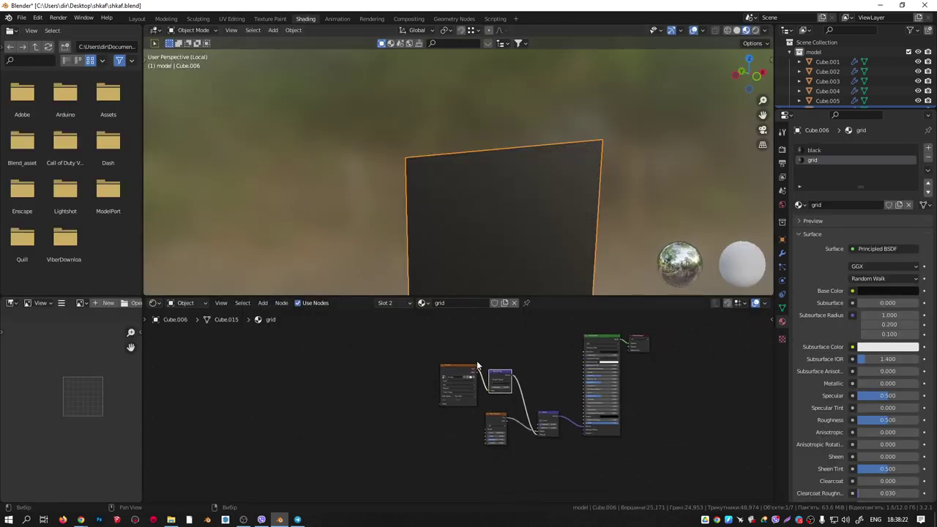
scroll(452, 368, "up", 5)
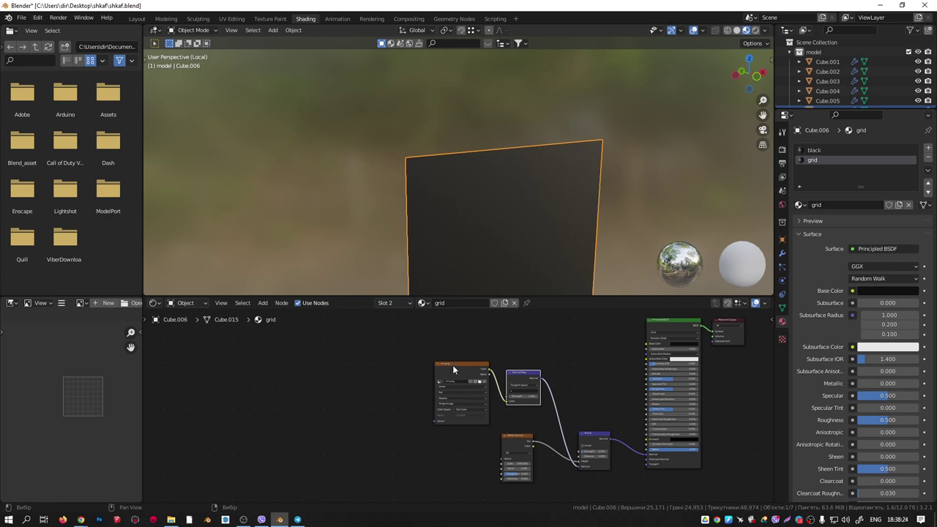
left_click_drag(453, 370, 451, 365)
left_click_drag(507, 435, 477, 444)
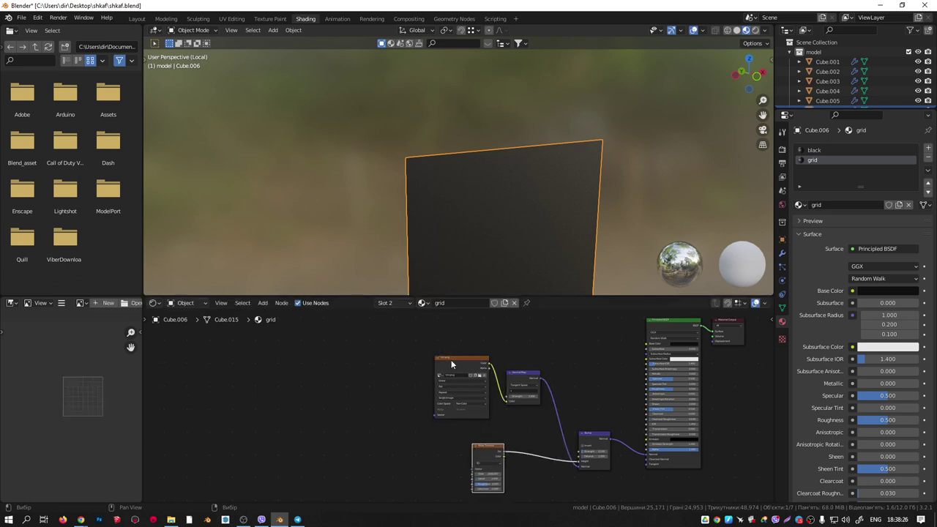
scroll(415, 393, "up", 1)
mouse_move(469, 363)
left_mouse_down()
mouse_move(456, 357)
mouse_move(466, 352)
left_mouse_up()
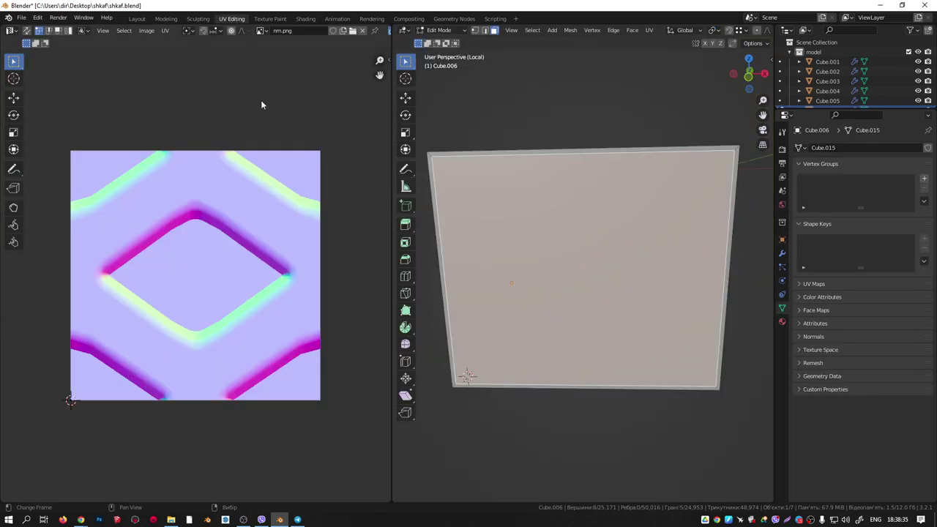
Unwrap the panel's selected front face in the UV Editing workspace, using the front view.
left_click(232, 19)
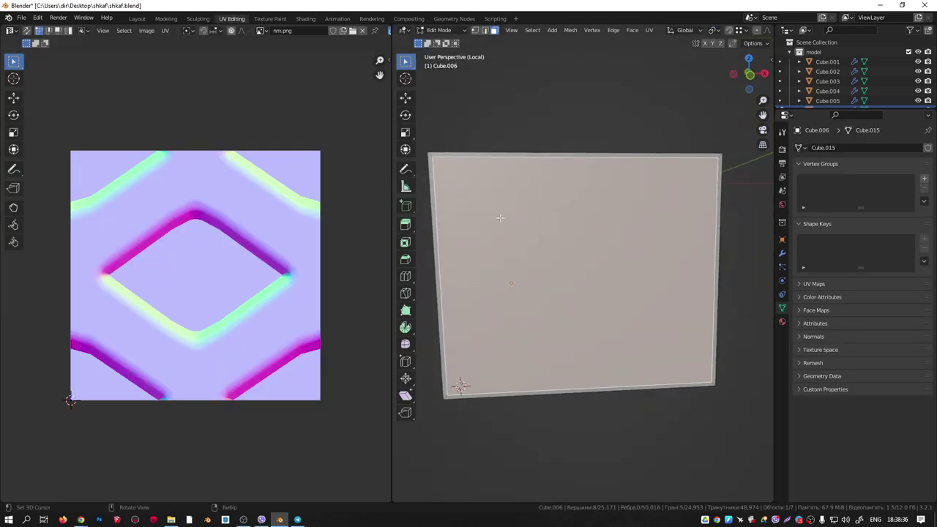
key("KP_1")
key("u")
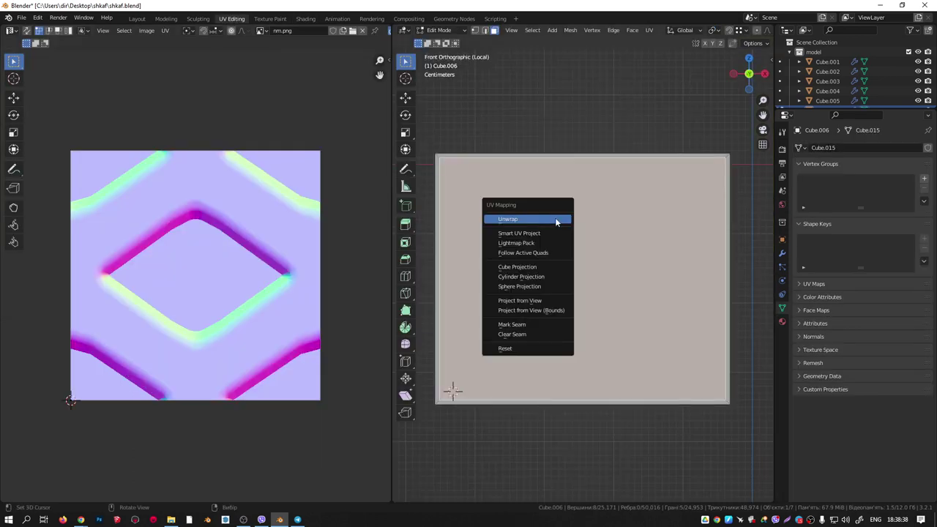
left_click(505, 220)
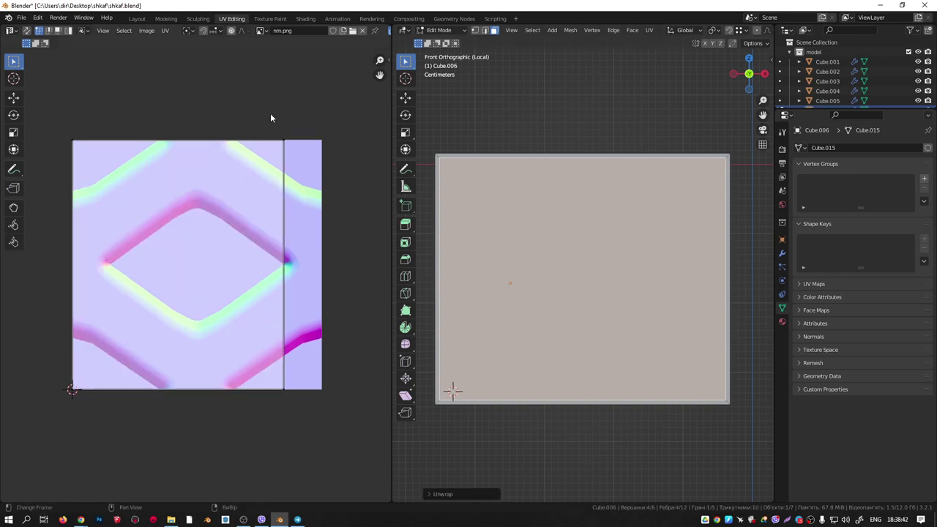
Select the right-hand vertices of the UV island and move them along X towards the nm.png image's right border.
left_click_drag(264, 88, 287, 399)
scroll(289, 377, "up", 6)
scroll(284, 366, "up", 5)
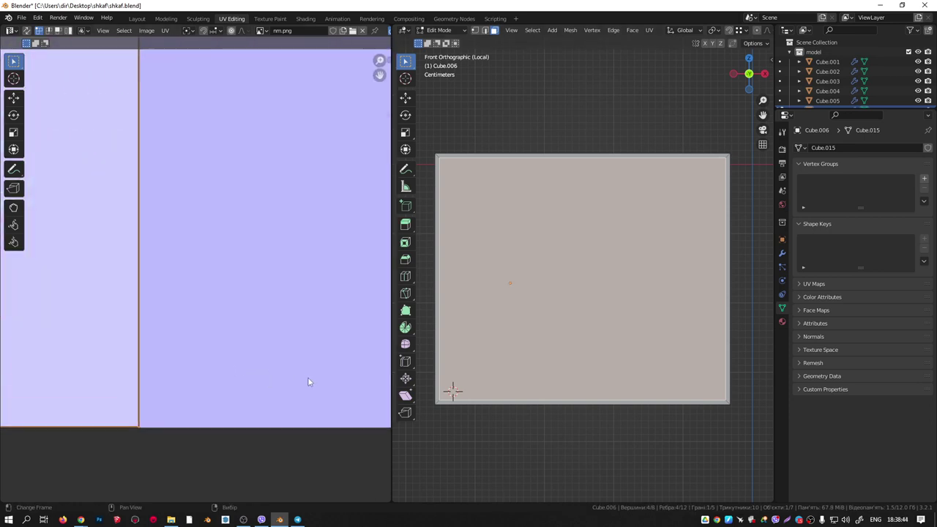
scroll(212, 382, "down", 2)
scroll(226, 376, "down", 5)
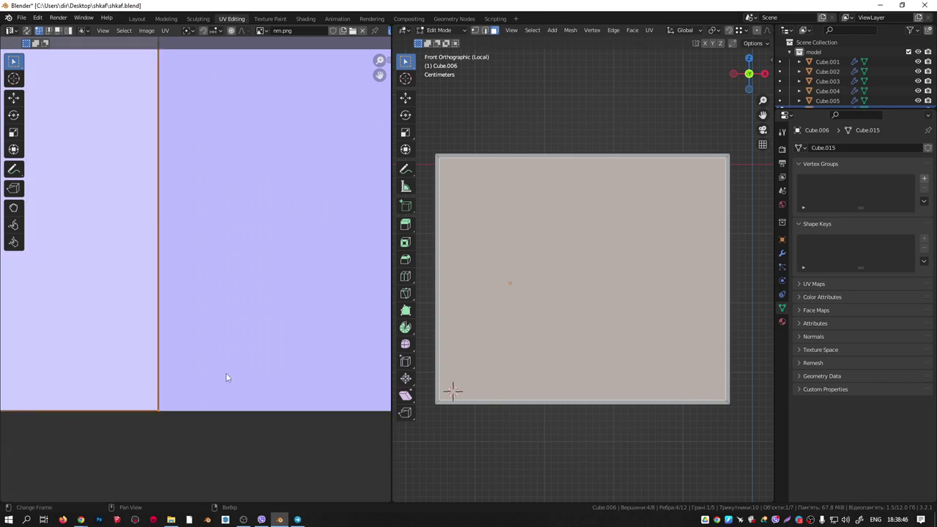
middle_click_drag(281, 374, 195, 363)
key("g")
key("x")
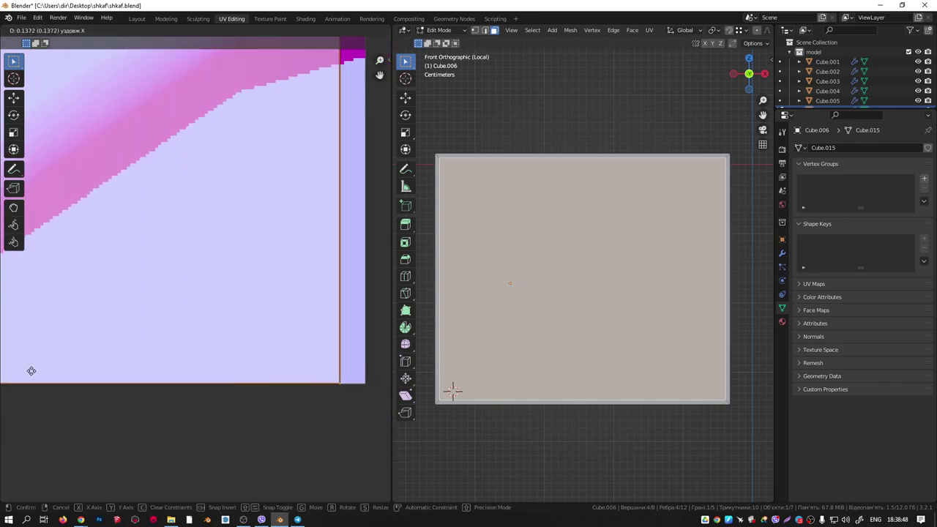
left_click(60, 375)
Fine-tune the right-hand UV vertices by about 0.0019 along X to meet the nm.png image's right border.
scroll(322, 382, "up", 5)
middle_click_drag(341, 380, 147, 375)
scroll(223, 377, "up", 14)
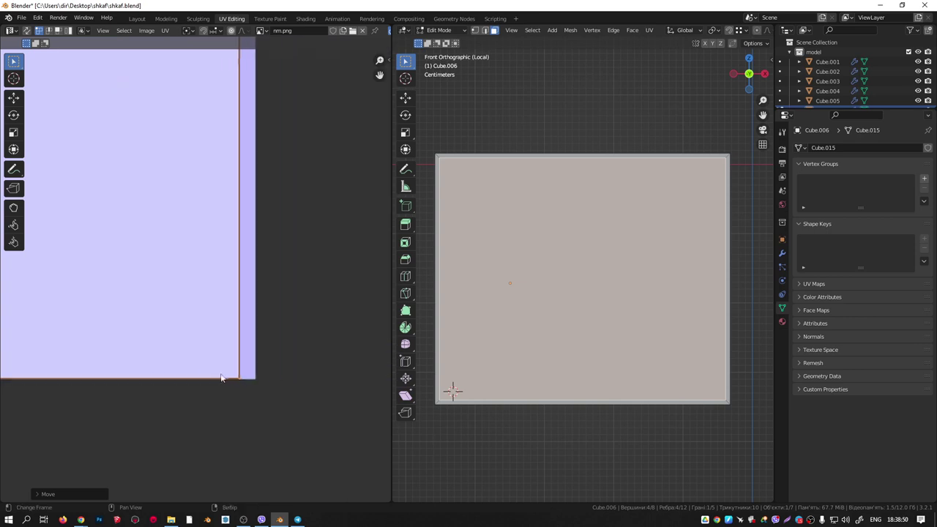
middle_click_drag(287, 379, 217, 372)
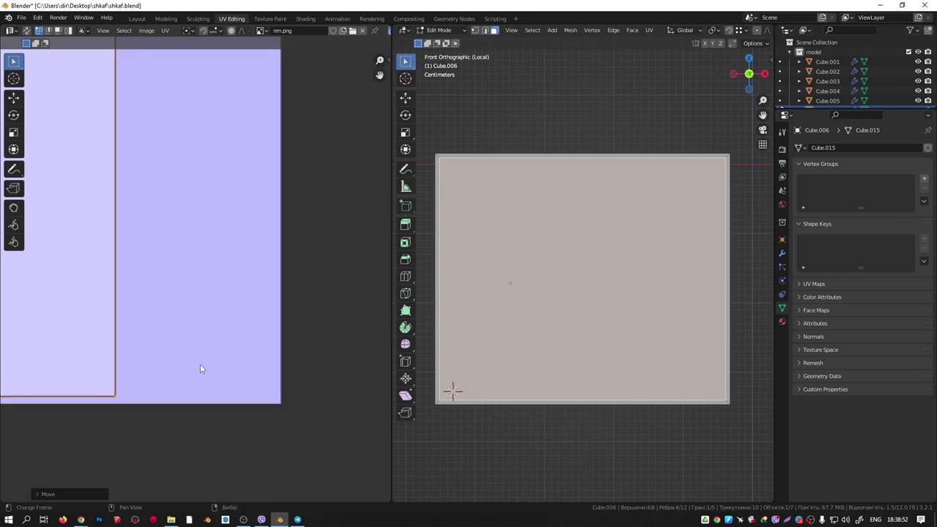
key("g")
key("x")
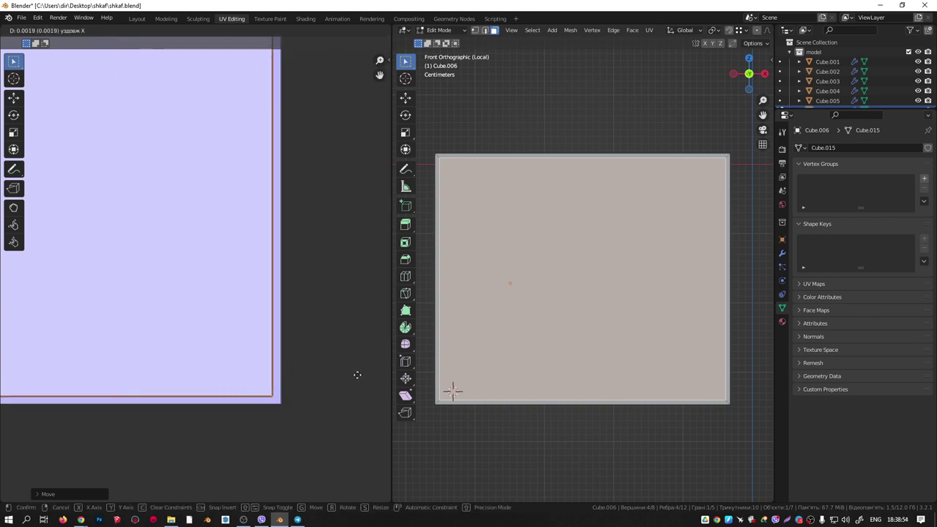
left_click(358, 375)
Leave mesh editing and examine the normal map's relief on the panel in the Shading workspace.
scroll(319, 327, "down", 20)
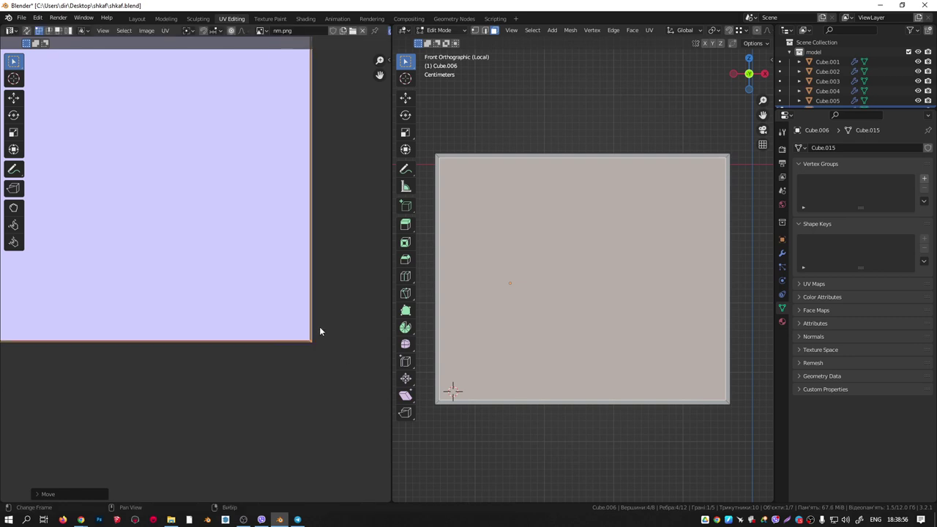
scroll(238, 284, "up", 5)
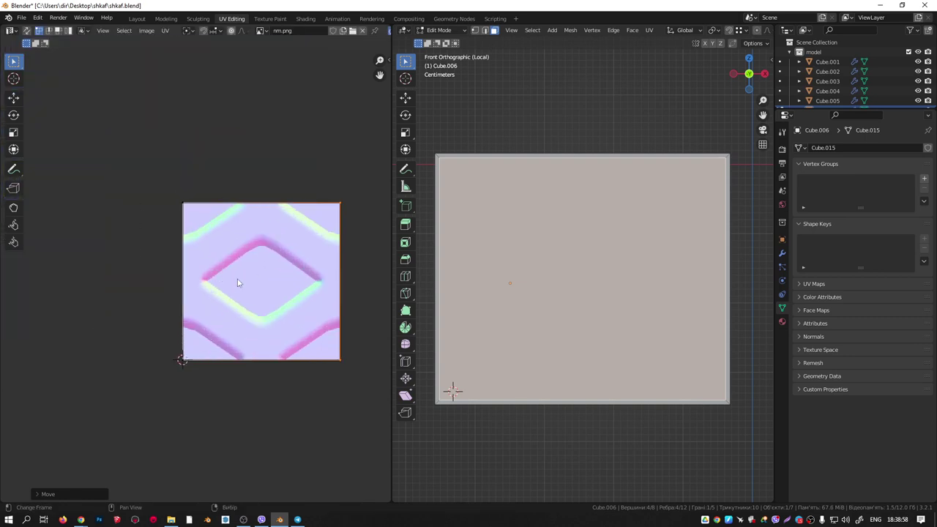
key("Tab")
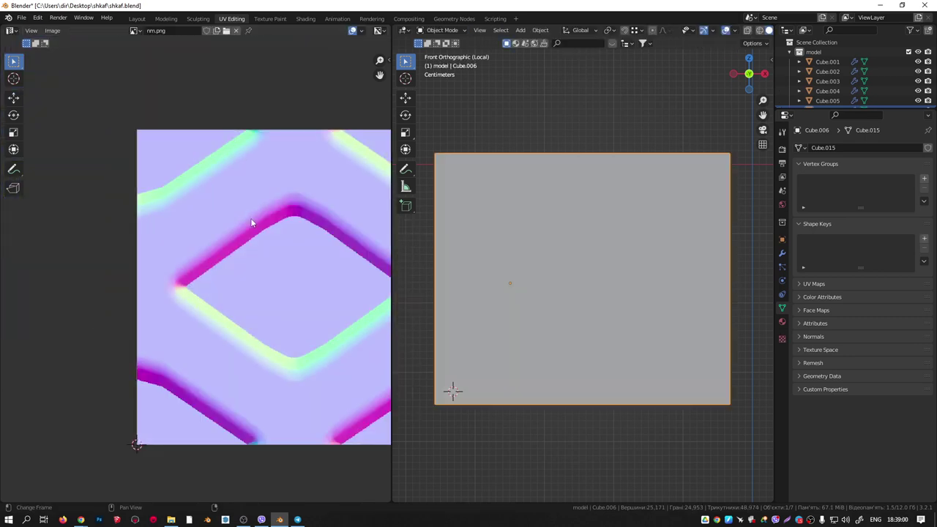
left_click(305, 19)
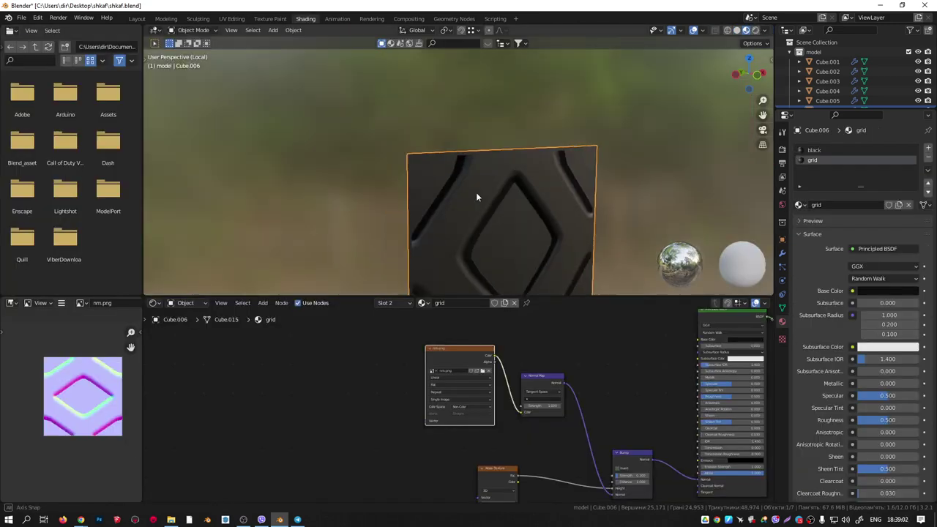
middle_click_drag(425, 177, 453, 219)
scroll(423, 220, "down", 4)
scroll(454, 217, "up", 4)
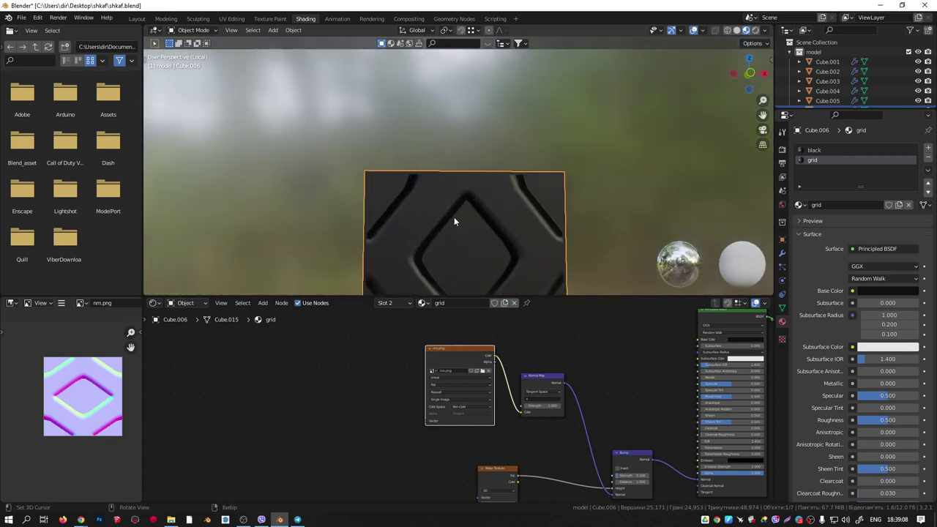
scroll(451, 222, "down", 2)
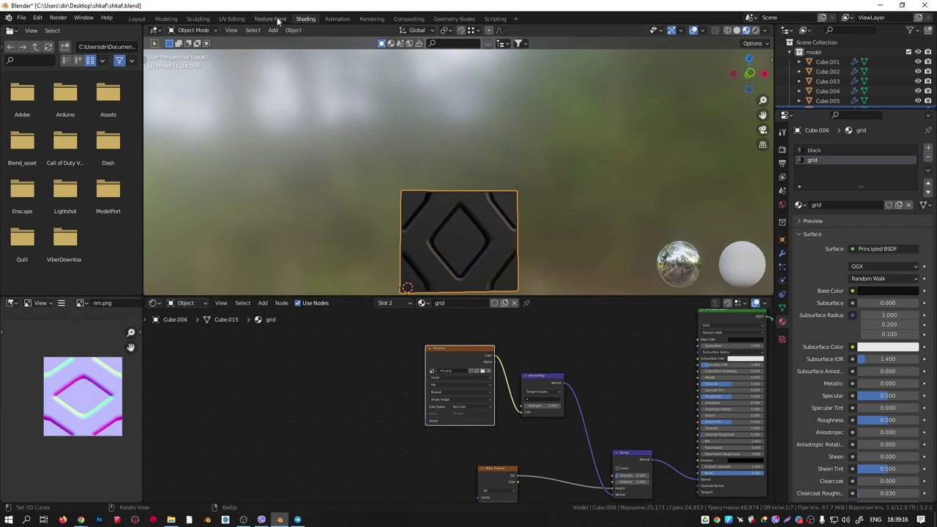
Go back to UV Editing and compare the panel's edges and vertices with the nm.png pattern in edge and vertex select modes.
left_click(232, 18)
scroll(261, 264, "down", 3)
scroll(306, 237, "up", 1)
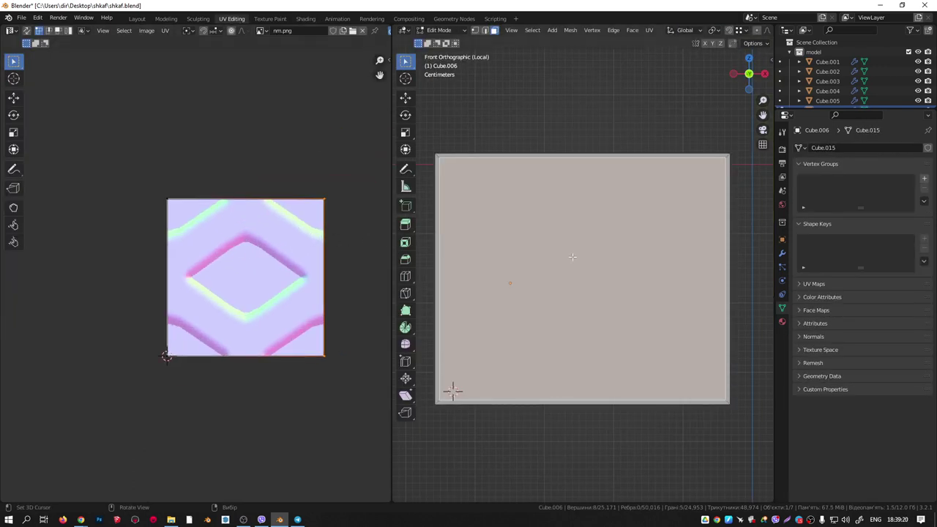
key("2")
left_click(727, 246)
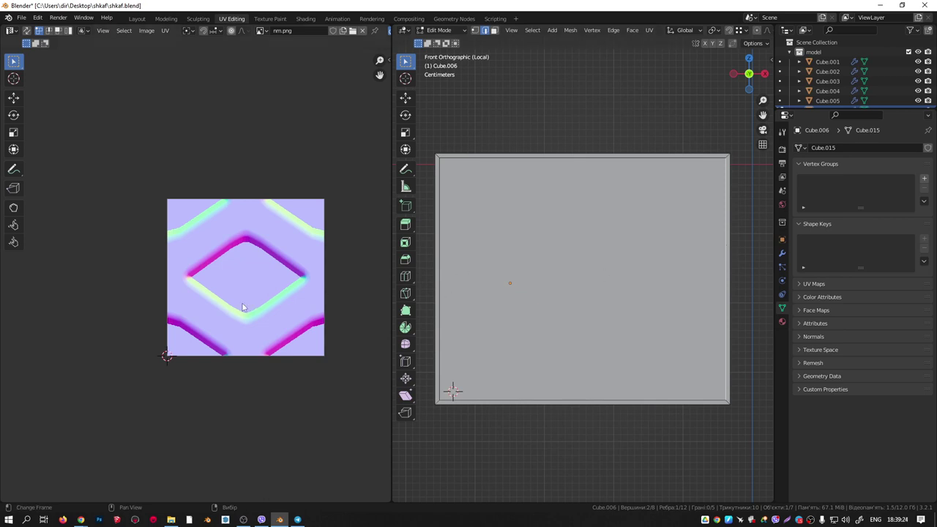
key("2")
scroll(206, 346, "up", 2)
scroll(172, 337, "down", 1)
key("1")
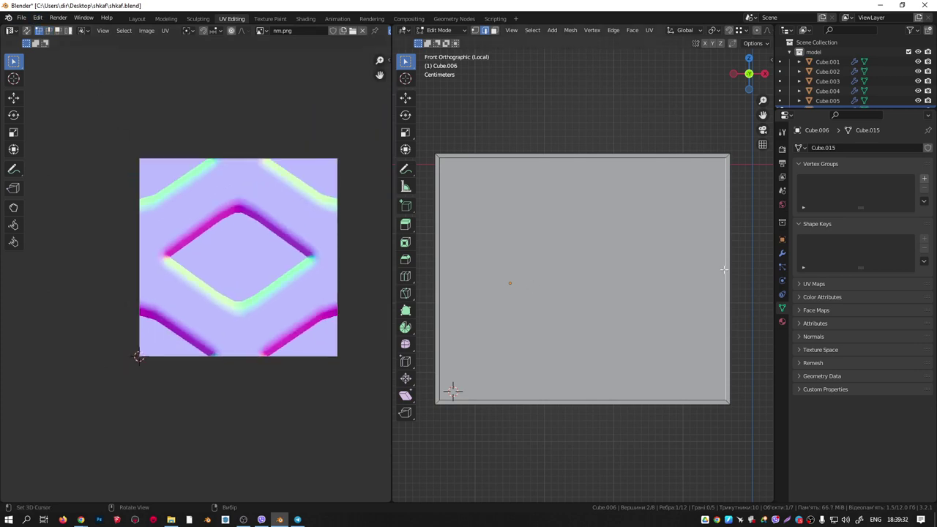
key("1")
scroll(157, 195, "up", 2)
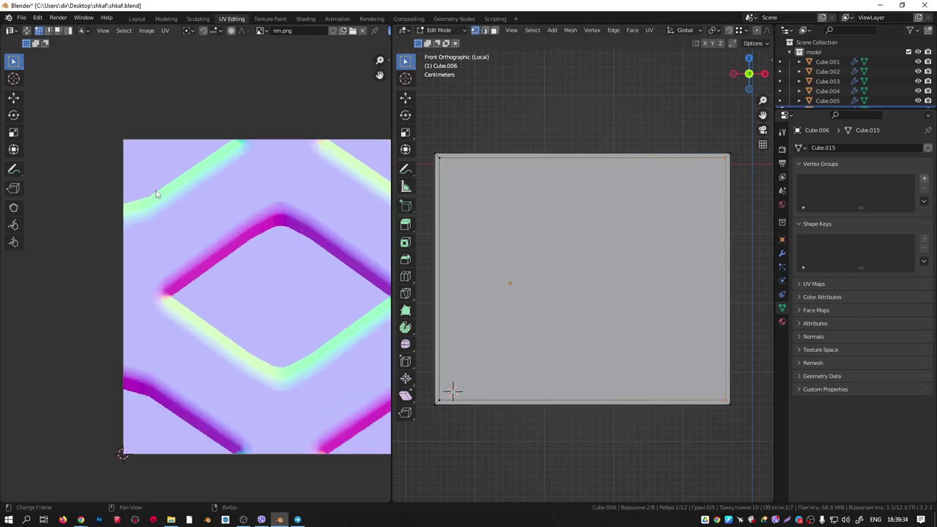
scroll(156, 194, "down", 2)
scroll(243, 289, "up", 2)
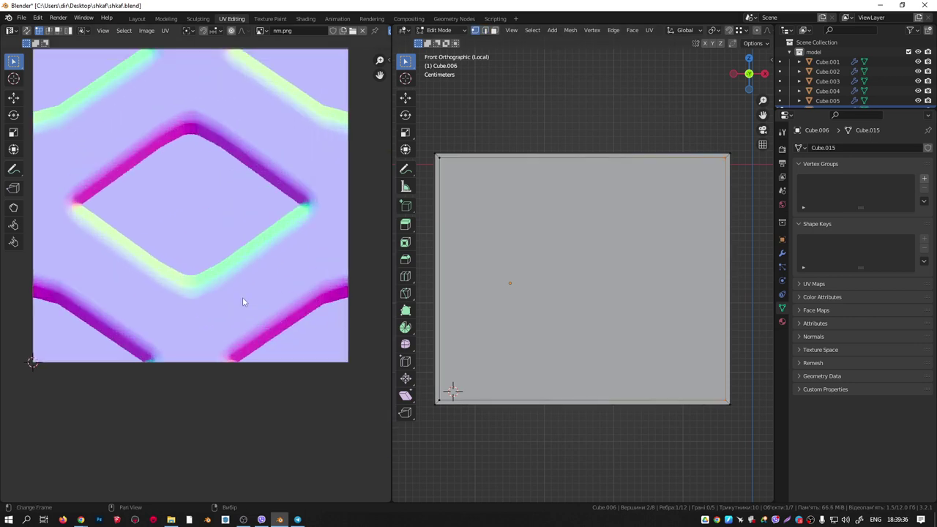
scroll(242, 300, "down", 3)
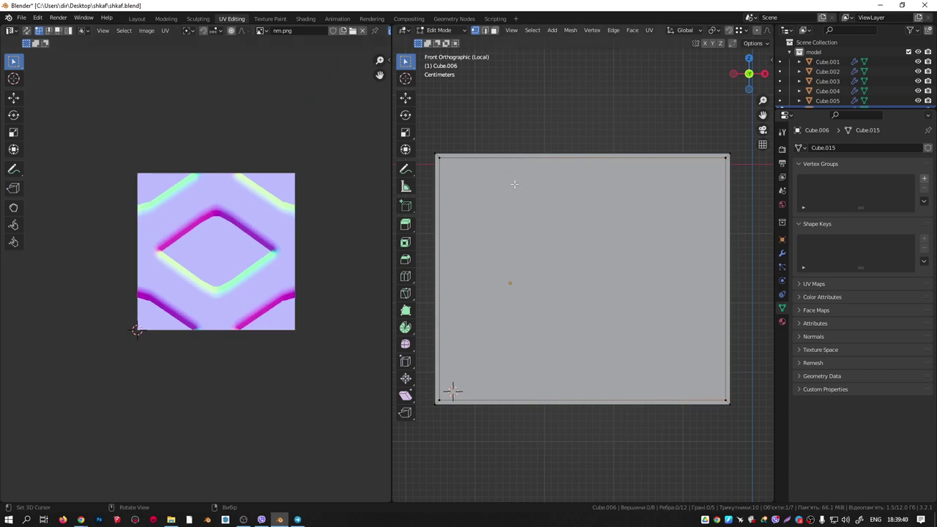
Reselect the panel's front face in face select mode and switch the 3D viewport to Material Preview shading.
key("3")
left_click(479, 179)
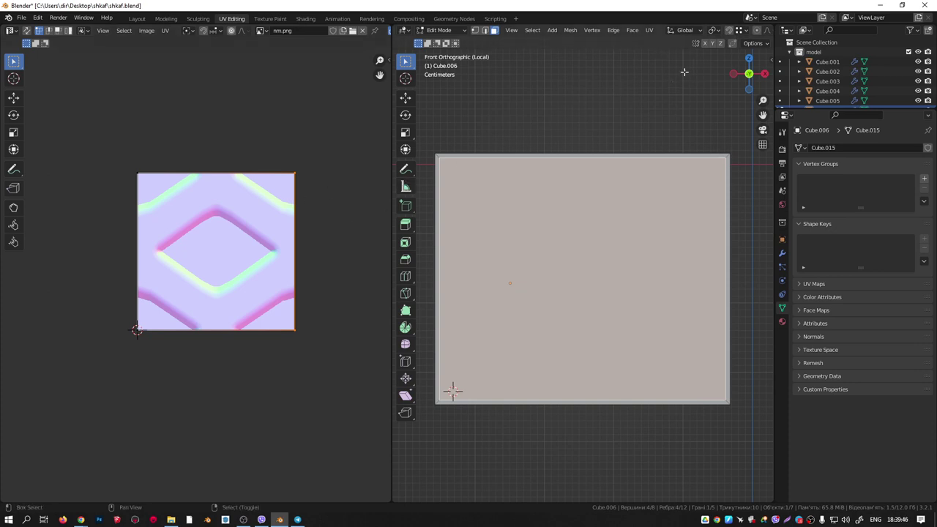
middle_click_drag(684, 71, 633, 104, "shift")
scroll(760, 33, "down", 5)
scroll(760, 32, "down", 2)
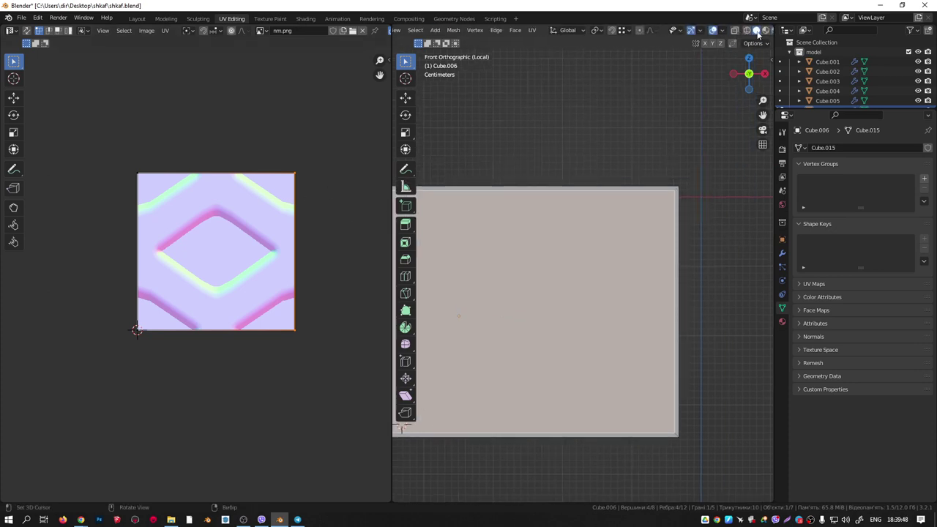
left_click(766, 32)
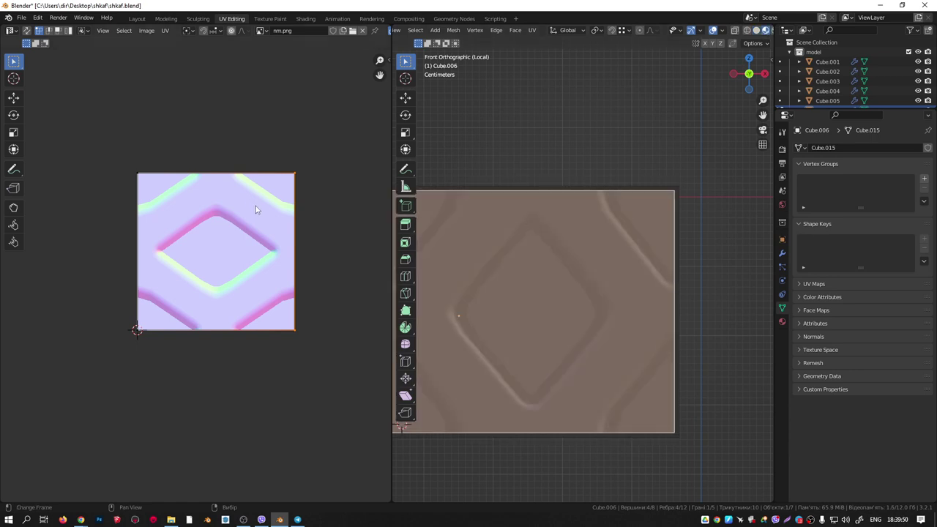
Rotate the panel's whole UV island by 90 degrees and check its alignment with the nm.png borders.
middle_click_drag(256, 207, 242, 213)
key("a")
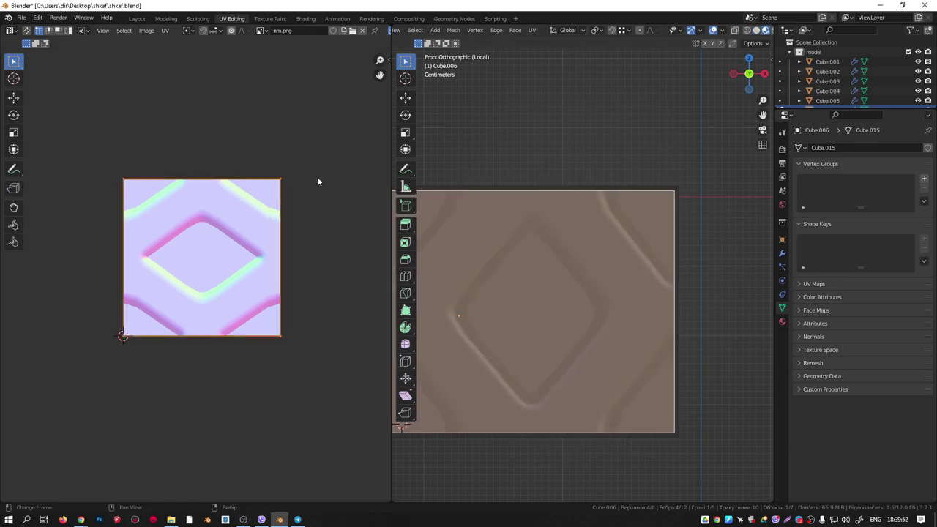
key("r")
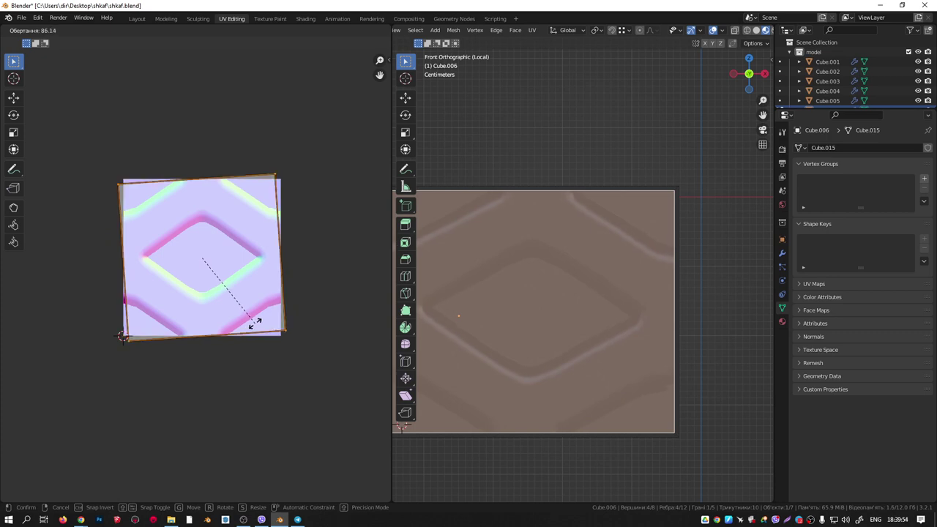
type("90")
key("Return")
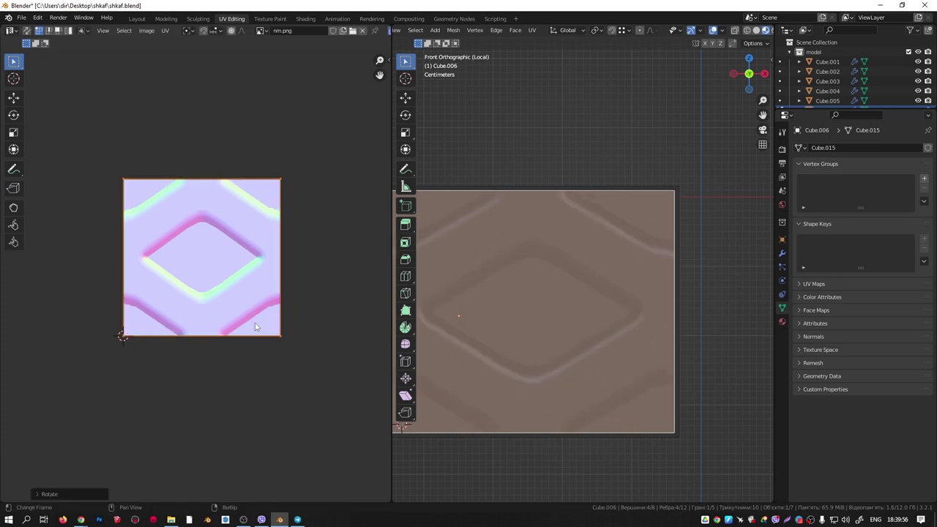
scroll(258, 229, "up", 4)
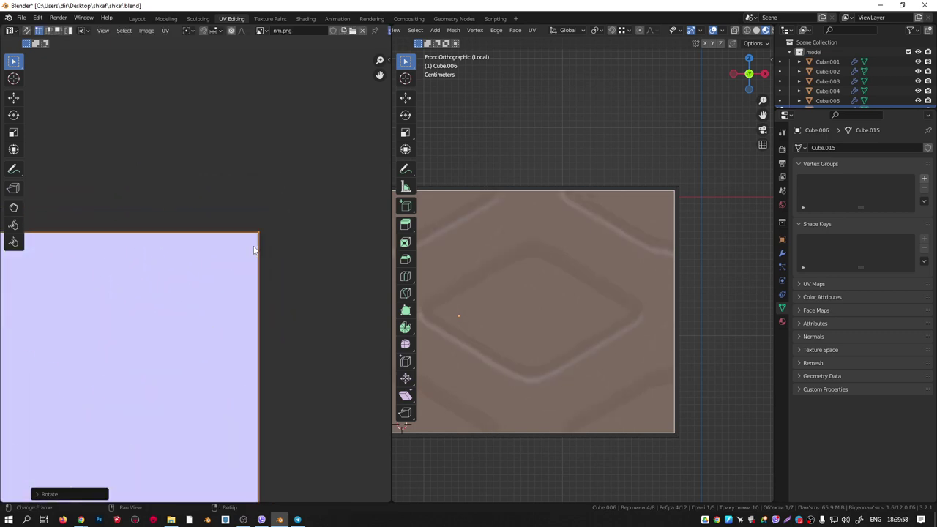
scroll(295, 220, "down", 8)
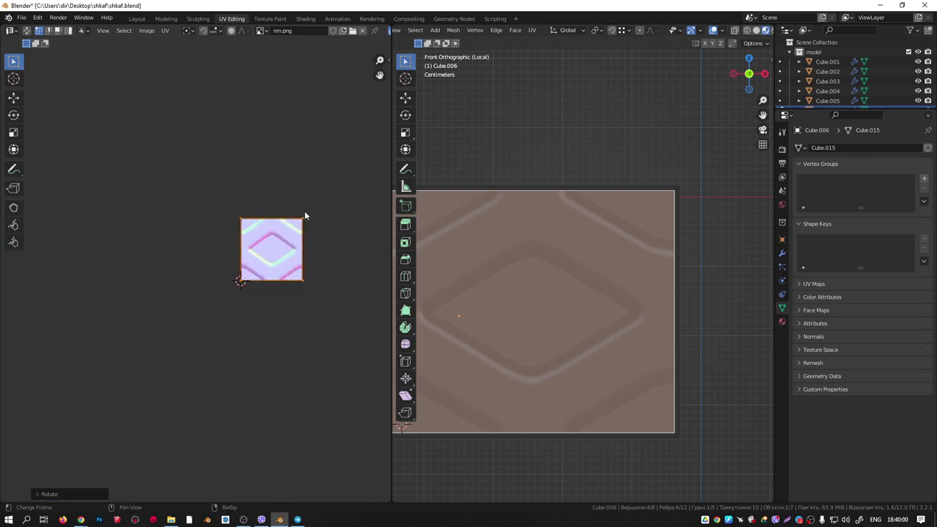
In the Shading workspace, duplicate the nm.png image texture node and load ao.png into the copy.
left_click(305, 18)
mouse_move(433, 264)
middle_mouse_down()
mouse_move(518, 250)
mouse_move(495, 255)
mouse_move(524, 160)
middle_mouse_up()
middle_click_drag(608, 411, 555, 407)
middle_click_drag(438, 404, 500, 432)
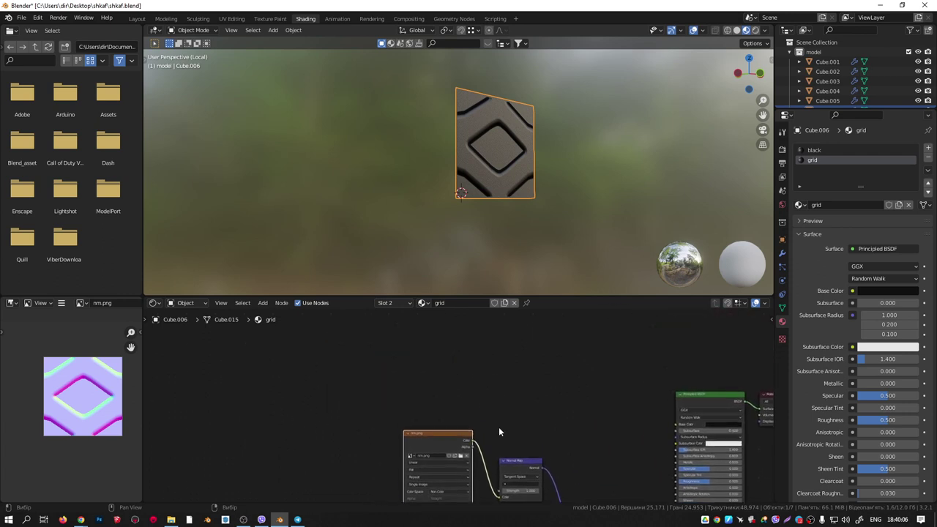
key("shift+d")
left_click(615, 331)
middle_click_drag(618, 376, 533, 357)
scroll(533, 353, "up", 2)
middle_click_drag(558, 392, 583, 429)
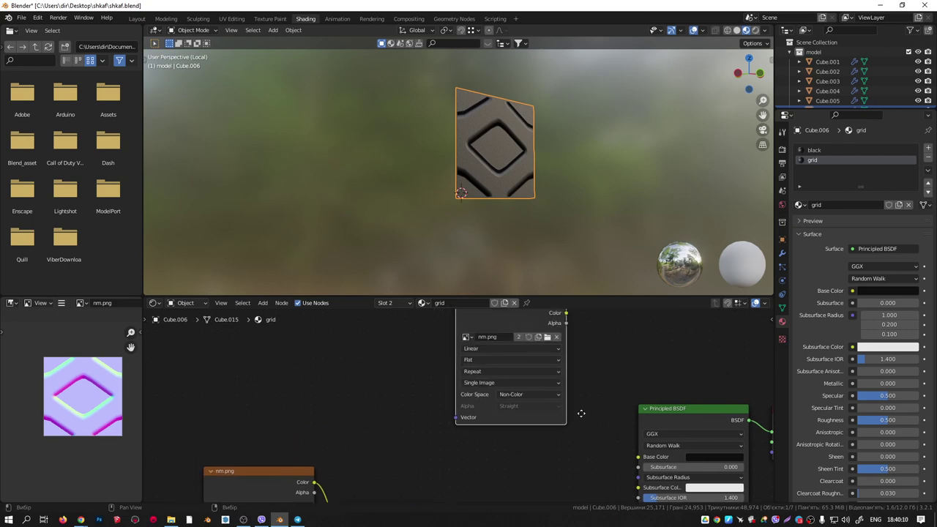
left_click(548, 338)
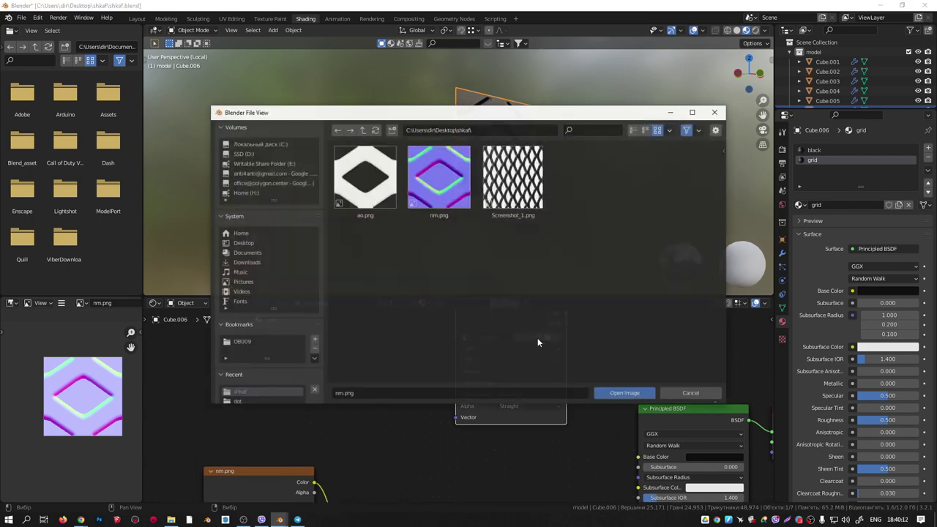
double_click(363, 179)
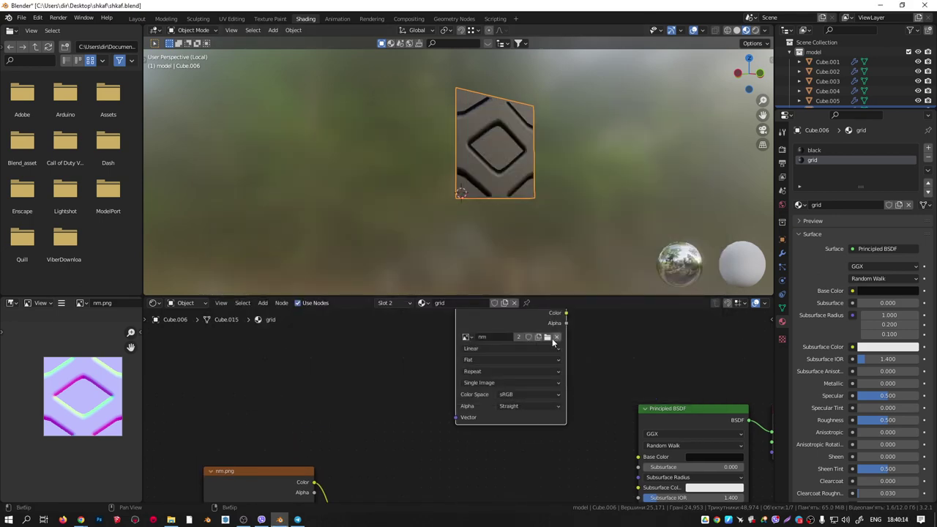
scroll(501, 358, "down", 3)
scroll(489, 364, "up", 2)
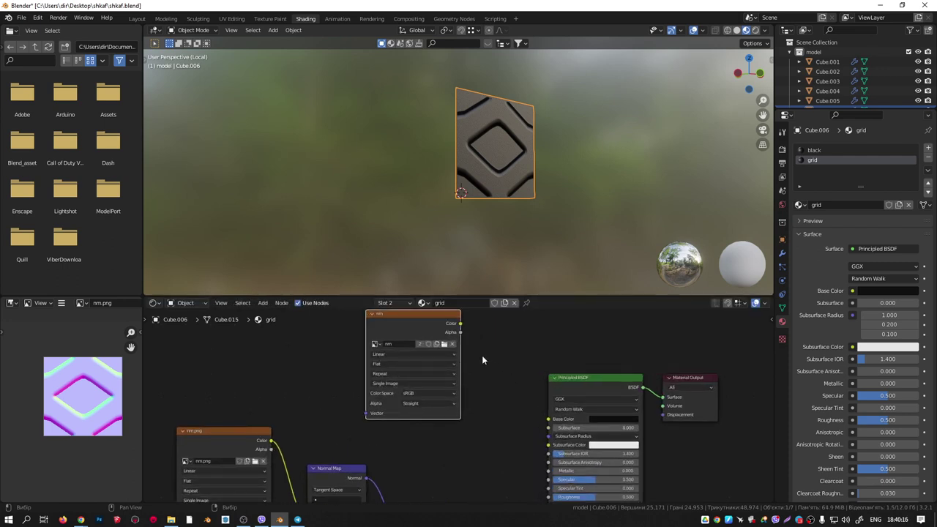
Try the ao.png color directly as the material's Base Color, inspect it on the panel, and remove the link.
left_click_drag(461, 324, 548, 418)
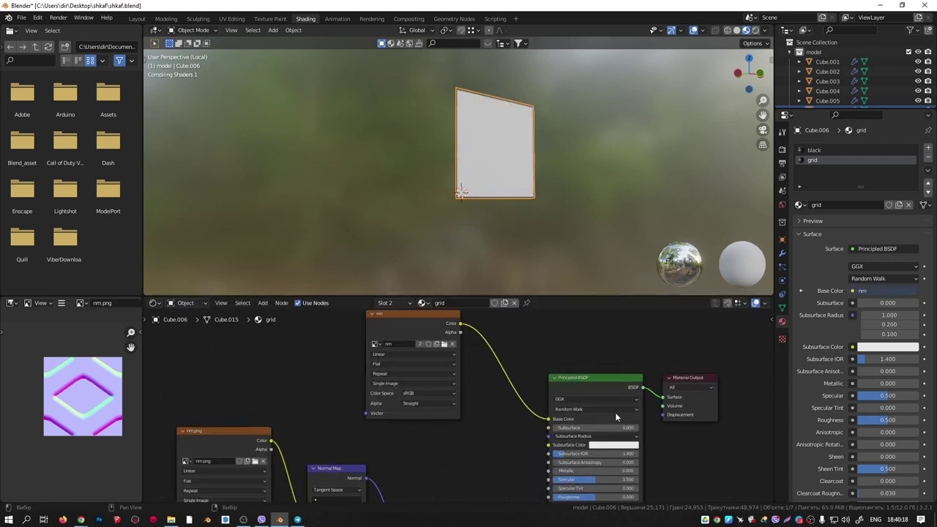
scroll(499, 144, "up", 4)
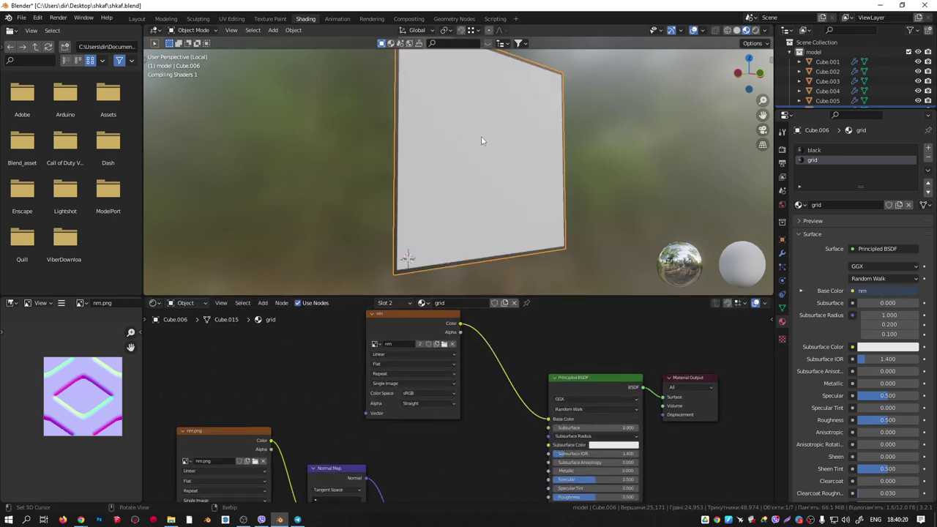
mouse_move(481, 137)
middle_mouse_down()
mouse_move(435, 132)
mouse_move(469, 145)
middle_mouse_up()
middle_click_drag(502, 383, 577, 372)
left_click_drag(639, 440, 587, 390)
Add a MixRGB node set to Multiply, feeding the ao.png color into Color2 and its output into Base Color.
key("shift+a")
mouse_move(535, 367)
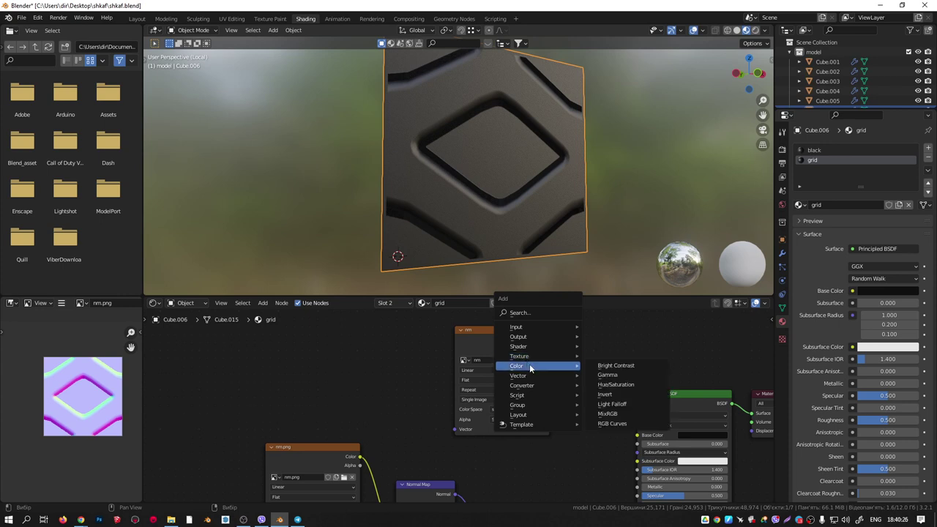
left_click(608, 414)
left_click(609, 436)
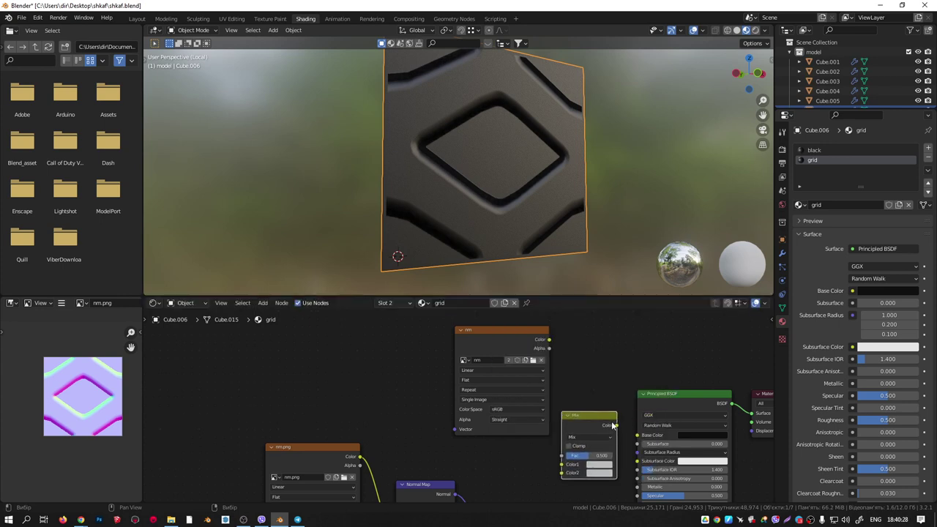
left_click_drag(617, 425, 639, 439)
left_click_drag(526, 344, 568, 474)
left_click(584, 438)
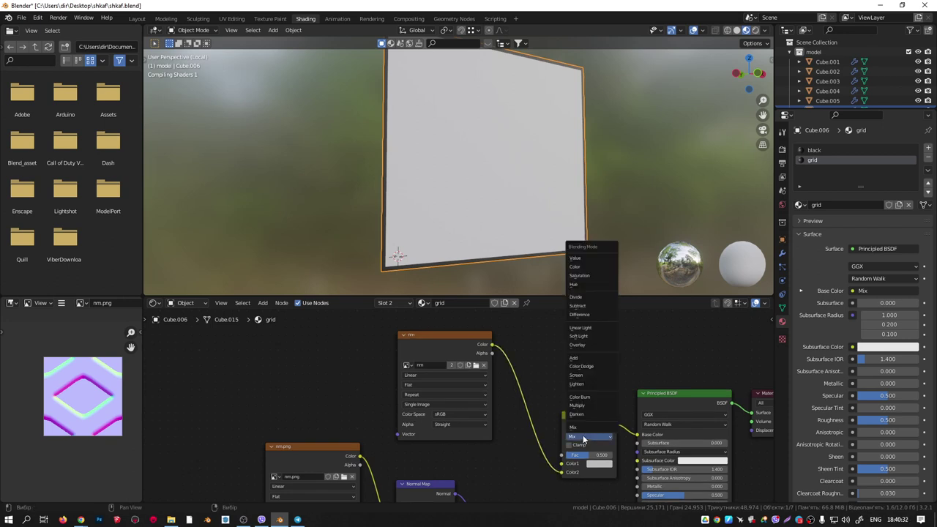
left_click(579, 404)
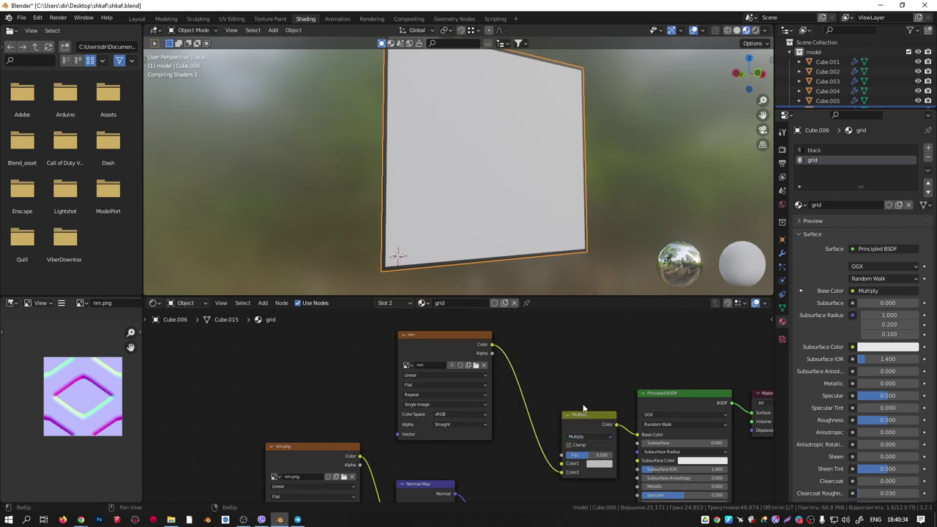
Set the Multiply node's Fac to 1.000, copy the shader's black base color into Color1, and reconnect the node to Base Color.
middle_click_drag(595, 414, 574, 364)
scroll(570, 358, "up", 2)
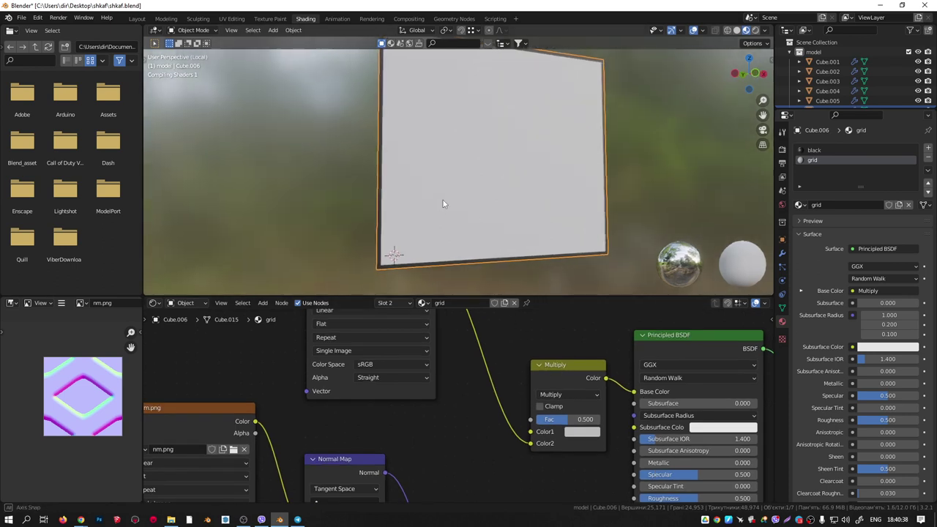
scroll(467, 152, "down", 3)
scroll(469, 151, "up", 2)
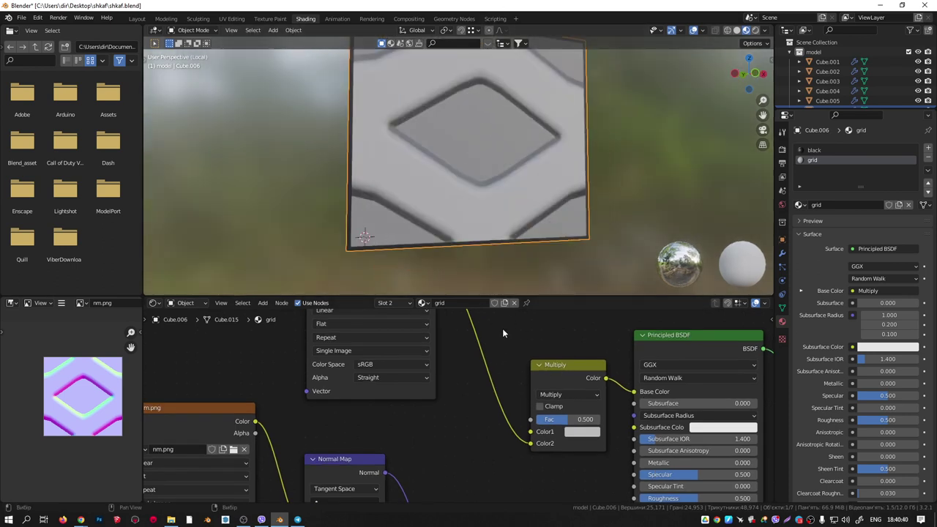
left_click_drag(570, 429, 599, 419)
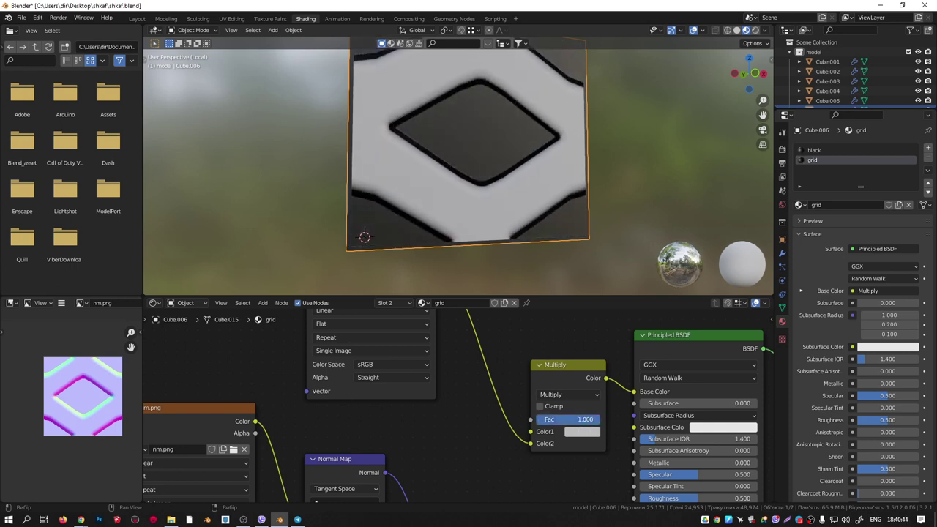
left_click_drag(635, 392, 591, 436)
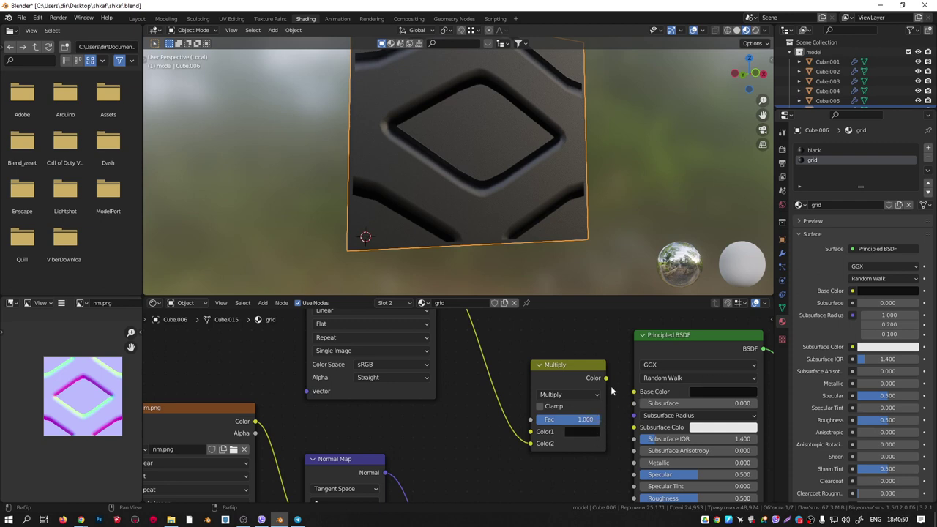
left_click_drag(606, 378, 634, 392)
middle_click_drag(512, 182, 509, 167)
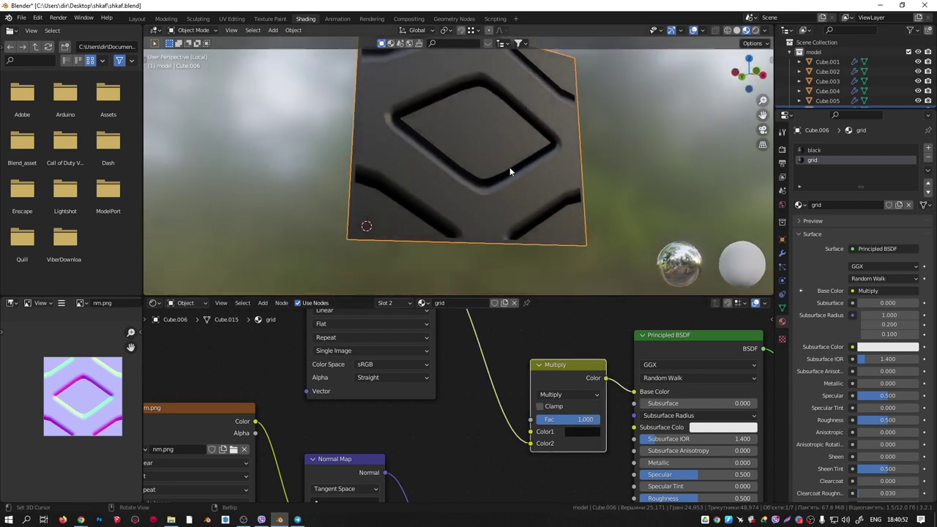
Connect the ao.png node's Alpha output to the Principled BSDF's Alpha input and inspect the panel.
scroll(510, 167, "down", 3)
scroll(511, 394, "down", 4)
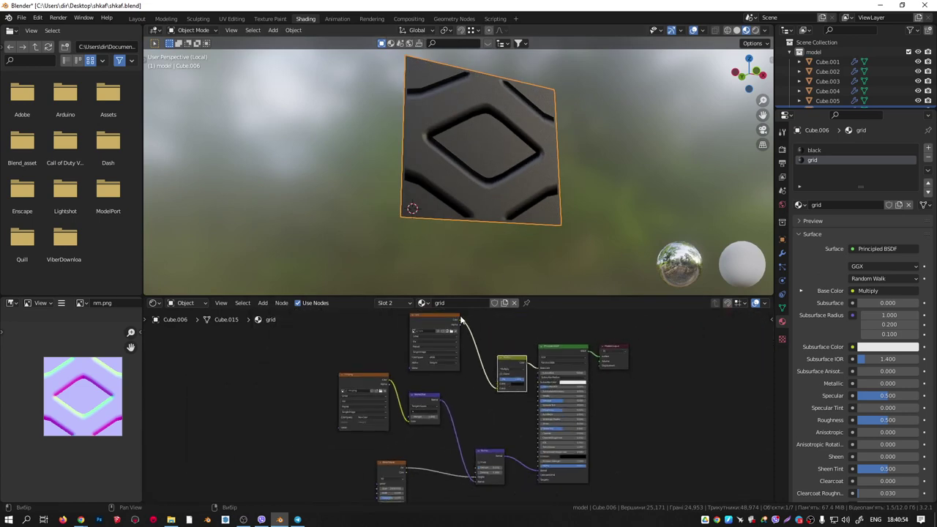
left_click_drag(456, 320, 443, 325)
scroll(443, 324, "up", 4)
middle_click_drag(451, 342, 427, 325)
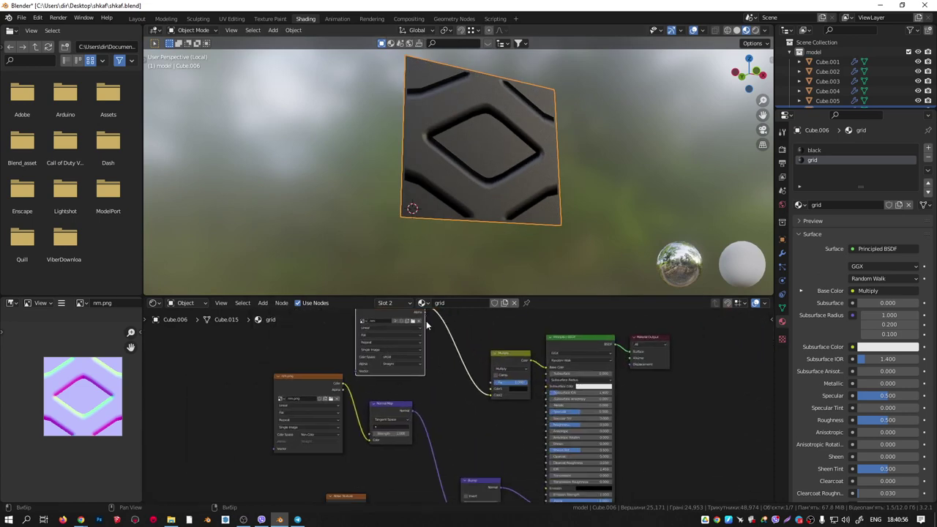
left_click_drag(427, 316, 548, 423)
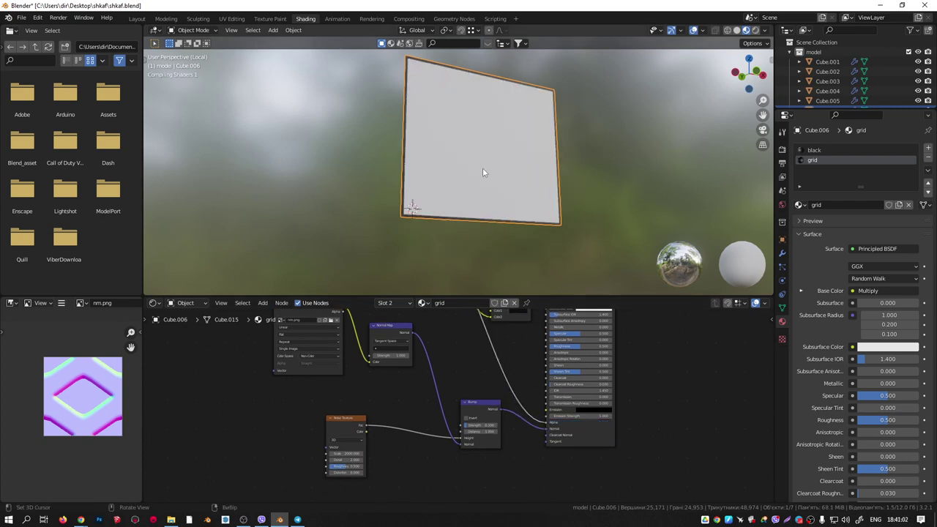
scroll(487, 170, "up", 3)
middle_click_drag(490, 170, 505, 129)
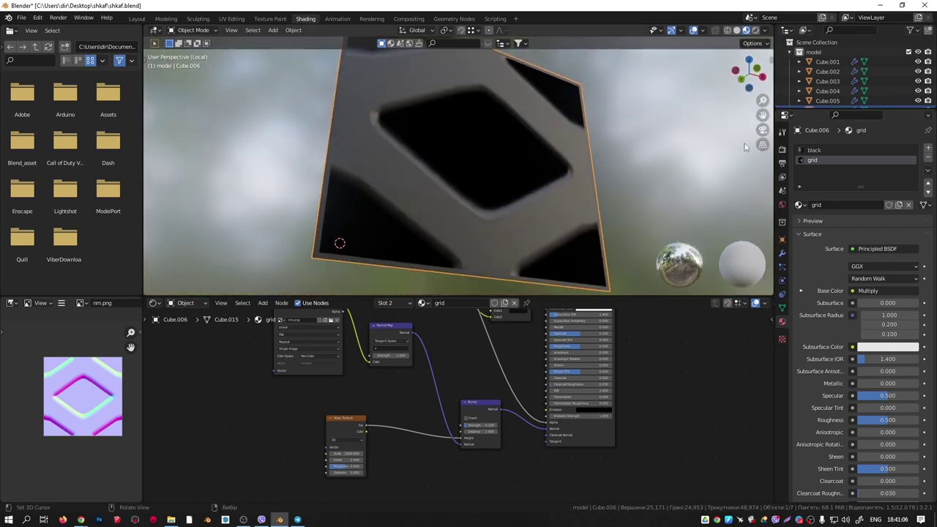
Set the grid material's Blend Mode to Alpha Blend and its Shadow Mode to Alpha Hashed.
scroll(831, 302, "down", 7)
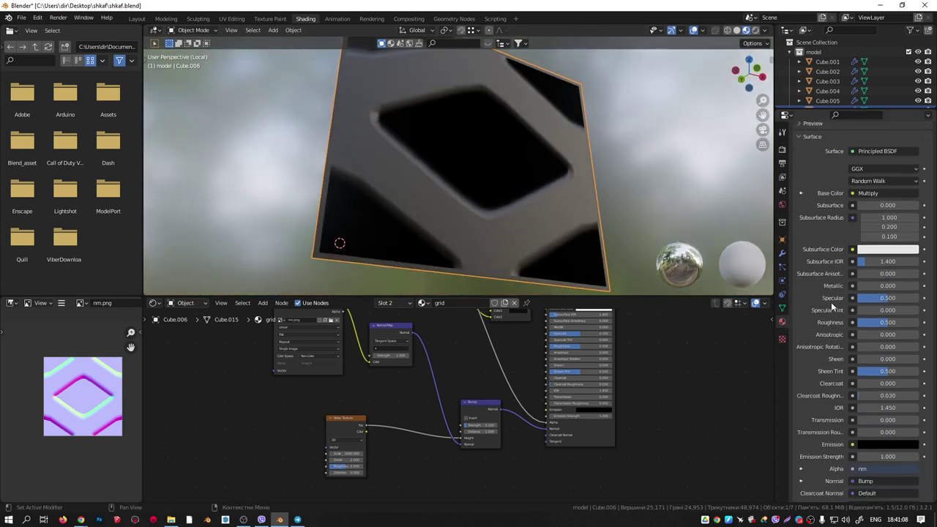
left_click(800, 483)
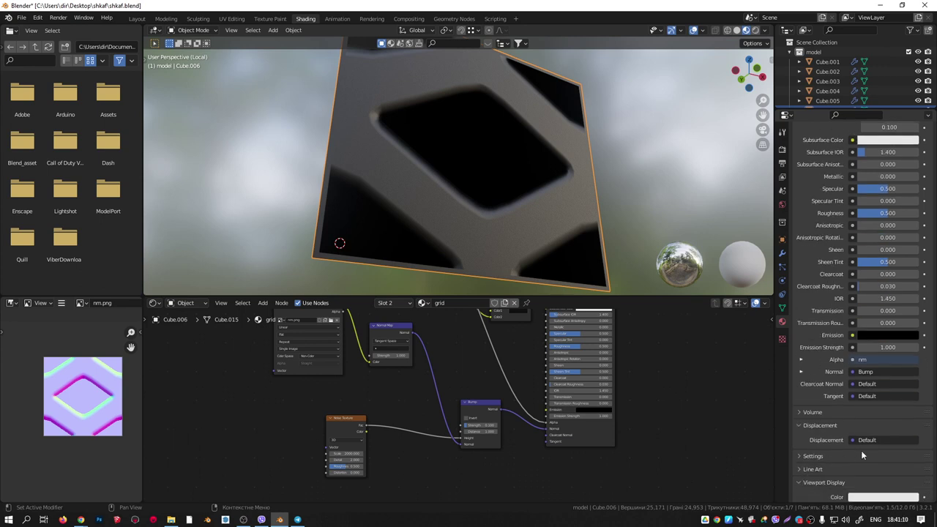
scroll(861, 451, "down", 5)
left_click(872, 407)
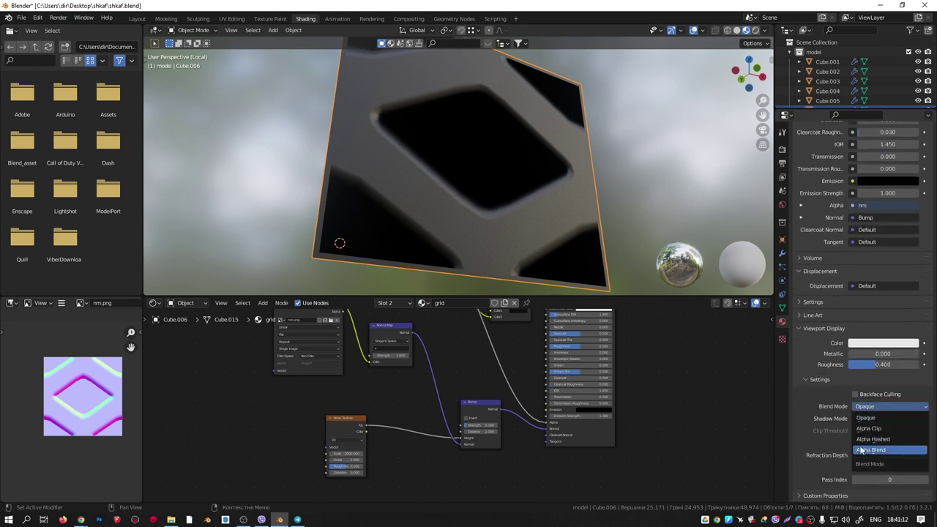
left_click(875, 453)
left_click(871, 418)
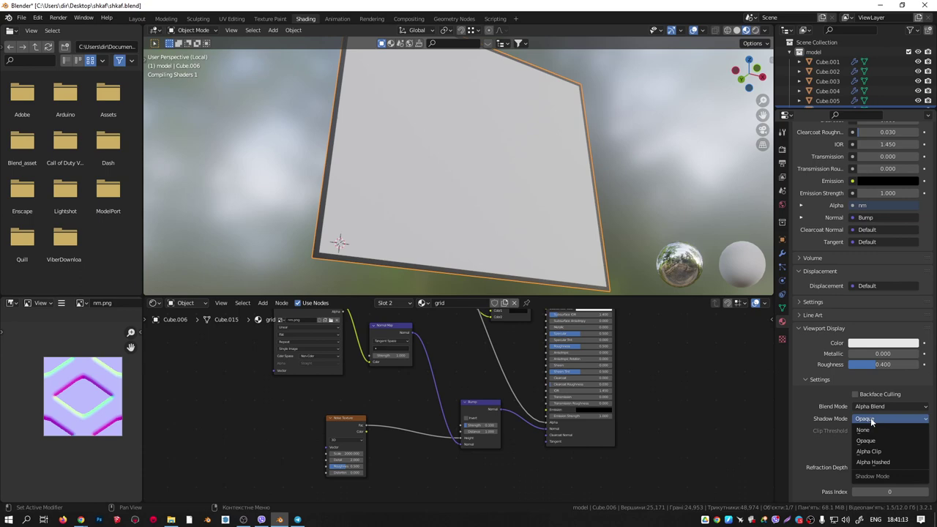
left_click(875, 462)
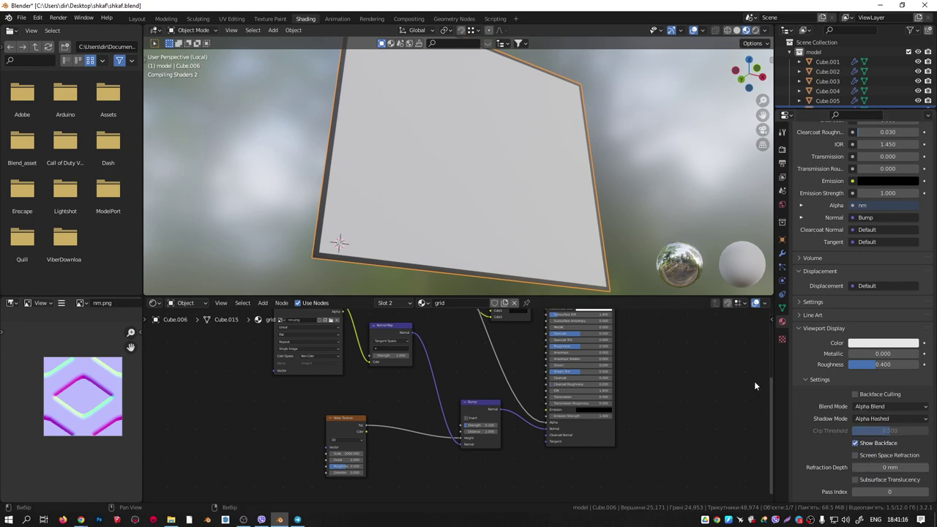
Examine the panel's diamond openings and edges up close from several angles.
middle_click_drag(557, 235, 515, 187)
scroll(515, 186, "up", 4)
middle_click_drag(536, 219, 506, 238)
scroll(477, 219, "down", 4)
scroll(499, 134, "up", 5)
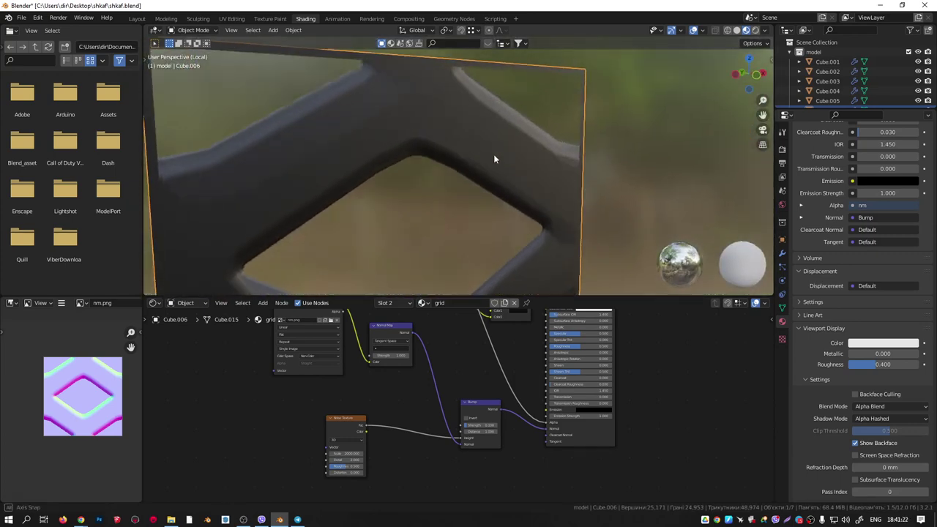
middle_click_drag(408, 51, 477, 92)
scroll(429, 161, "down", 5)
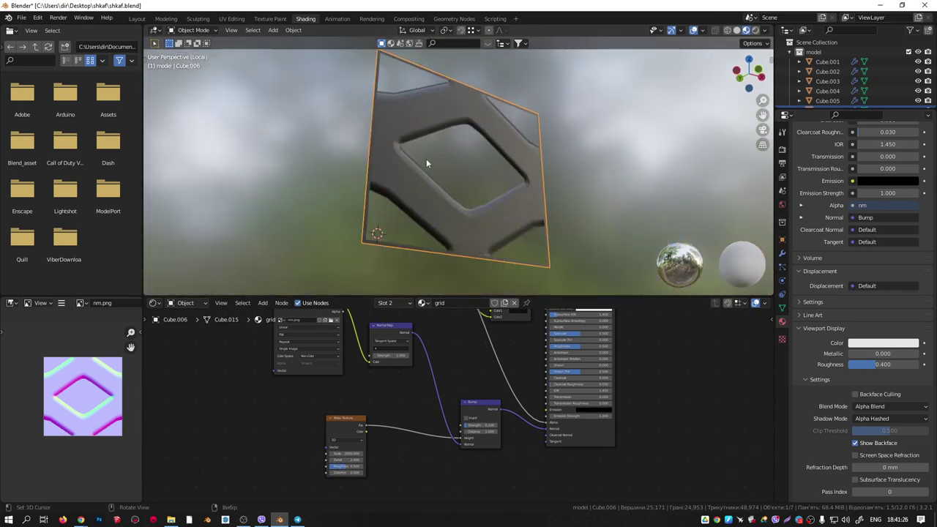
middle_click_drag(411, 193, 508, 197)
scroll(514, 205, "up", 6)
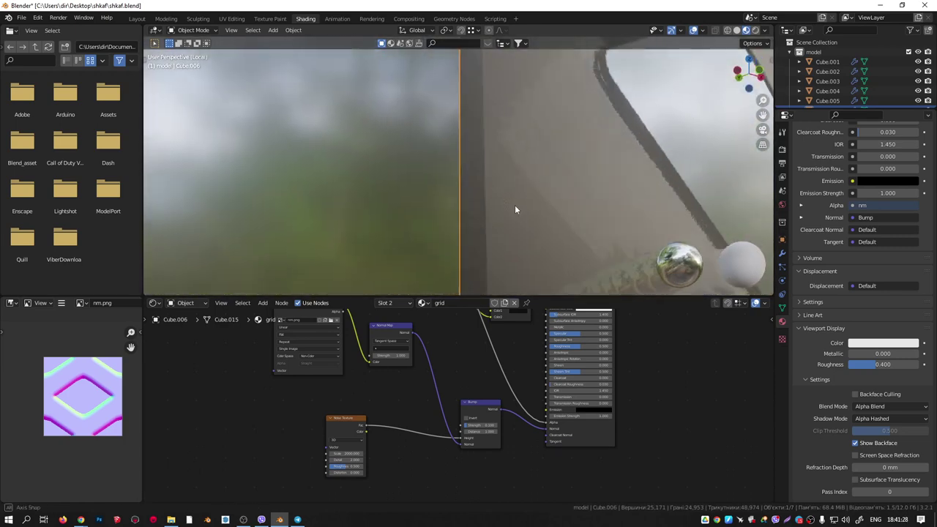
scroll(512, 203, "down", 6)
middle_click_drag(492, 199, 655, 450)
Add Texture Coordinate and Mapping nodes to the ao.png image texture node.
middle_click_drag(469, 382, 528, 424)
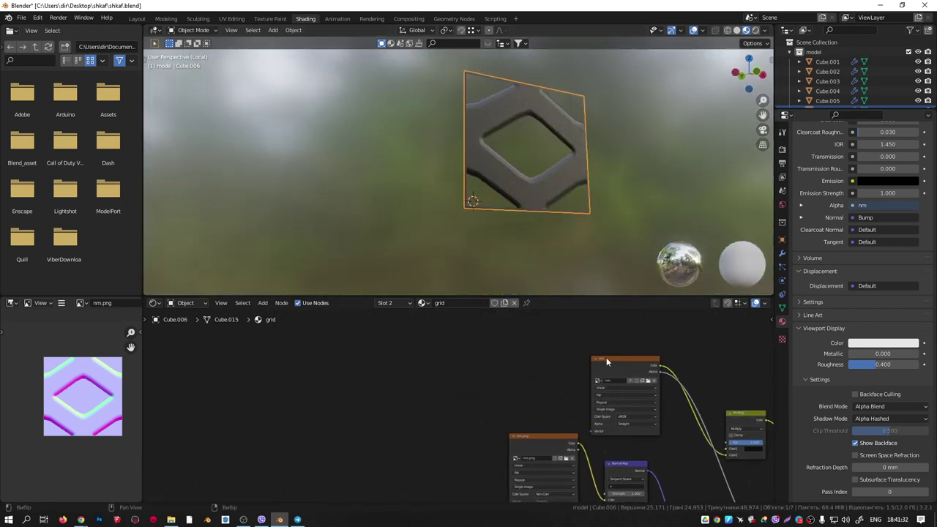
left_click(613, 359)
key("ctrl+t")
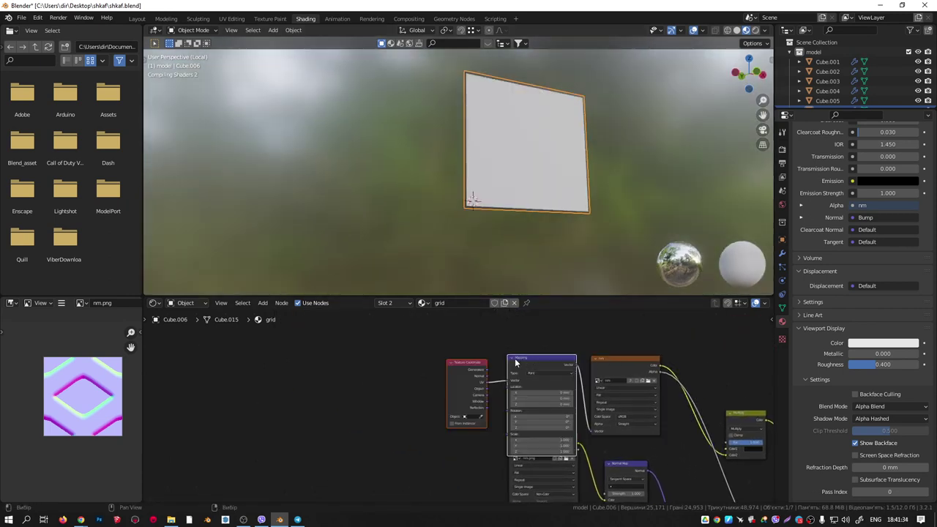
Move the Texture Coordinate and Mapping nodes clear of the image textures and connect the Mapping Vector output to nm.png's Vector input.
left_click_drag(441, 329, 458, 345)
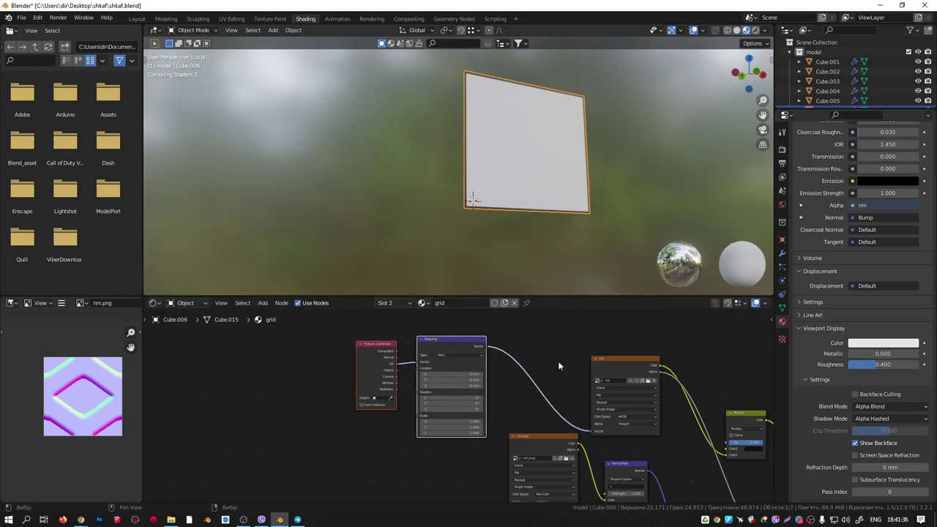
mouse_move(567, 359)
middle_mouse_down()
mouse_move(360, 340)
mouse_move(554, 370)
middle_mouse_up()
middle_click_drag(465, 340, 424, 316)
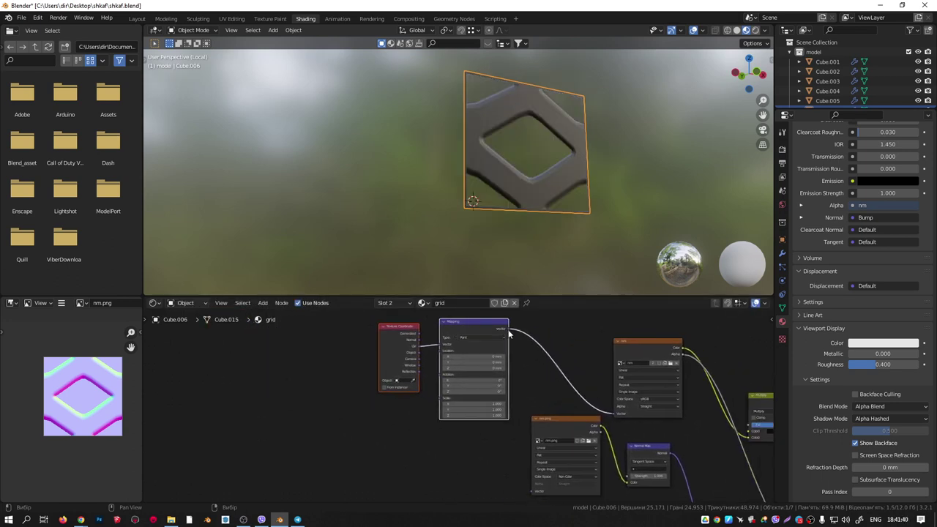
left_click_drag(509, 316, 535, 452)
middle_click_drag(536, 373, 596, 382)
Set the Mapping node's Scale to -30.4 on the X, Y and Z axes.
scroll(478, 169, "up", 4)
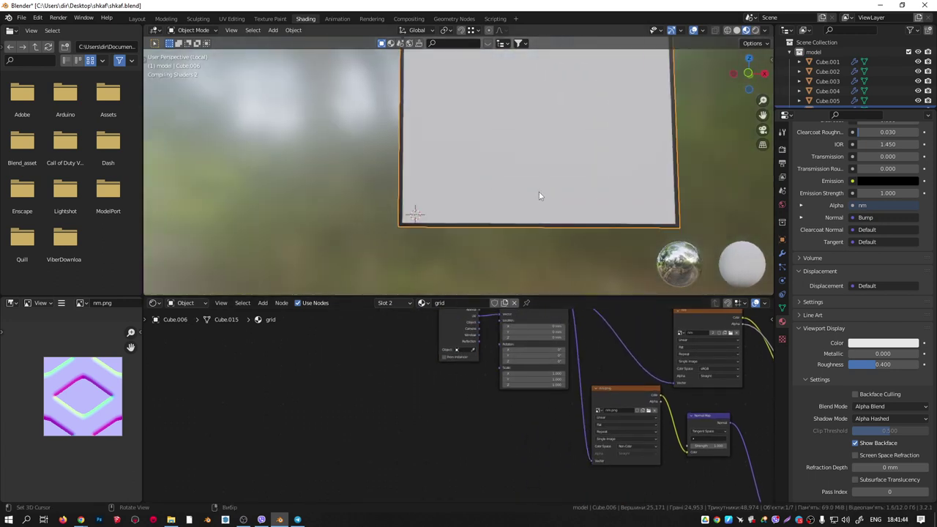
scroll(538, 195, "up", 2)
scroll(479, 364, "up", 3)
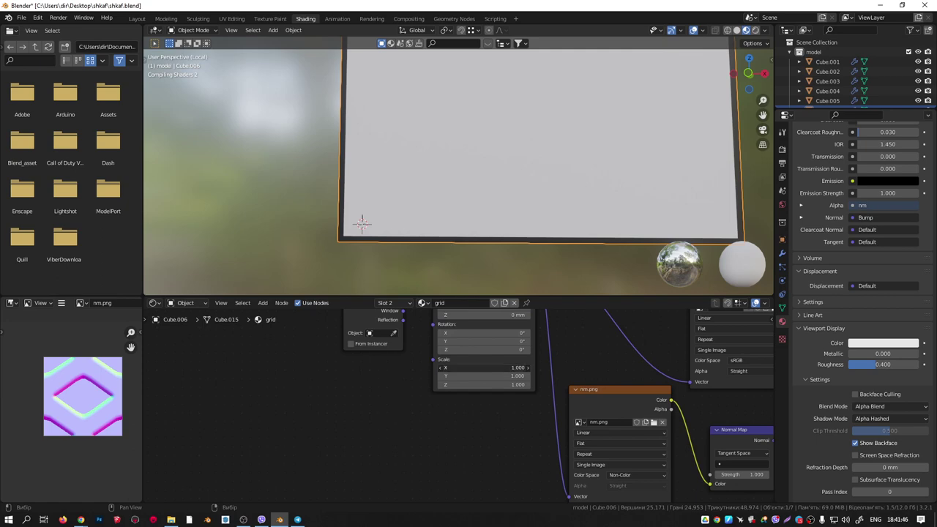
left_click_drag(484, 368, 378, 384)
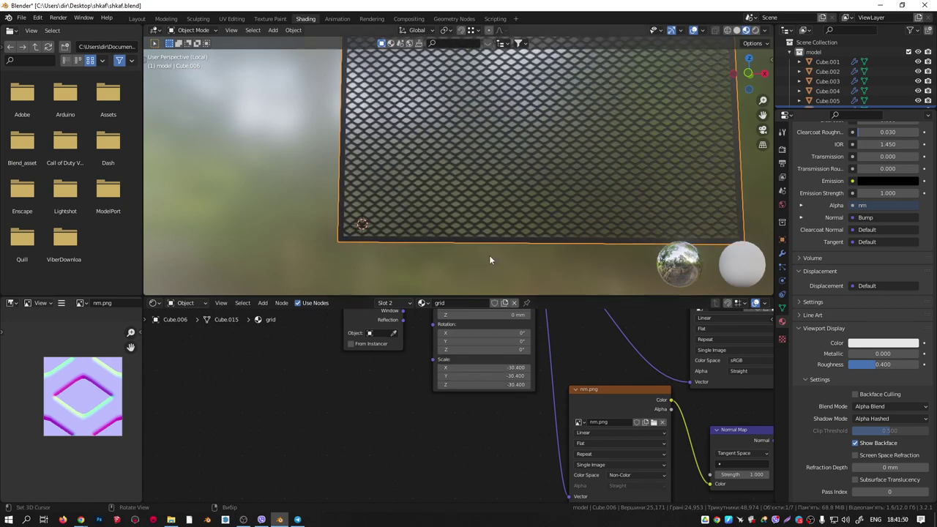
Leave local view, frame the door panel from the front and set the Mapping Scale to 39.5 on all three axes.
key("KP_Divide")
scroll(466, 193, "up", 4)
key("KP_1")
scroll(432, 225, "up", 6)
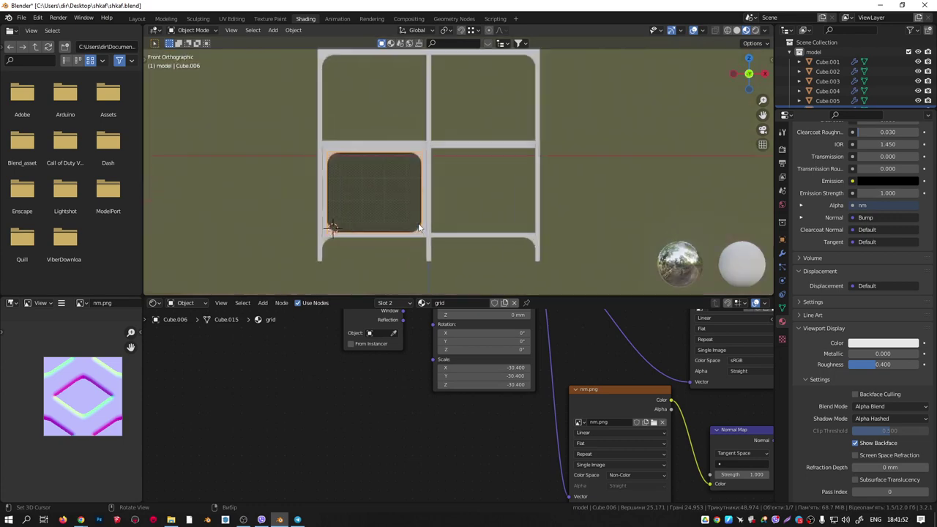
key("KP_Decimal")
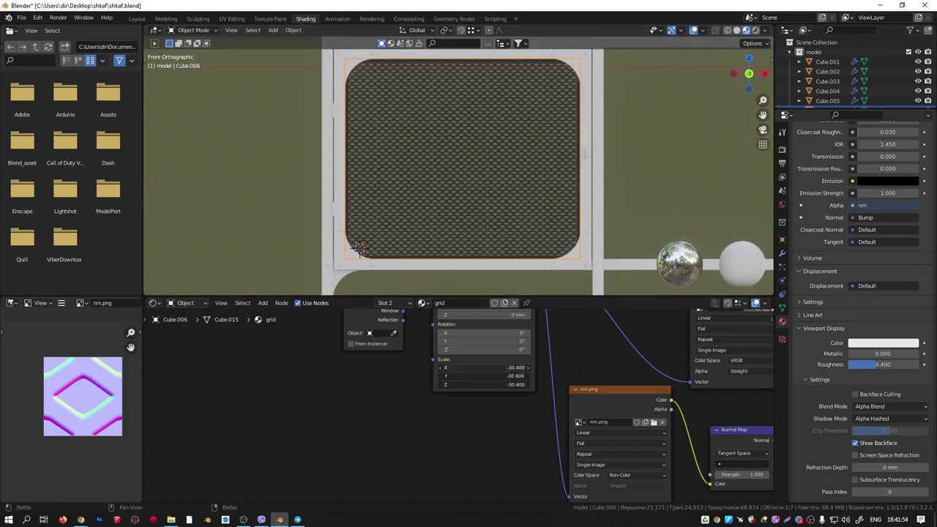
left_click_drag(483, 367, 552, 368)
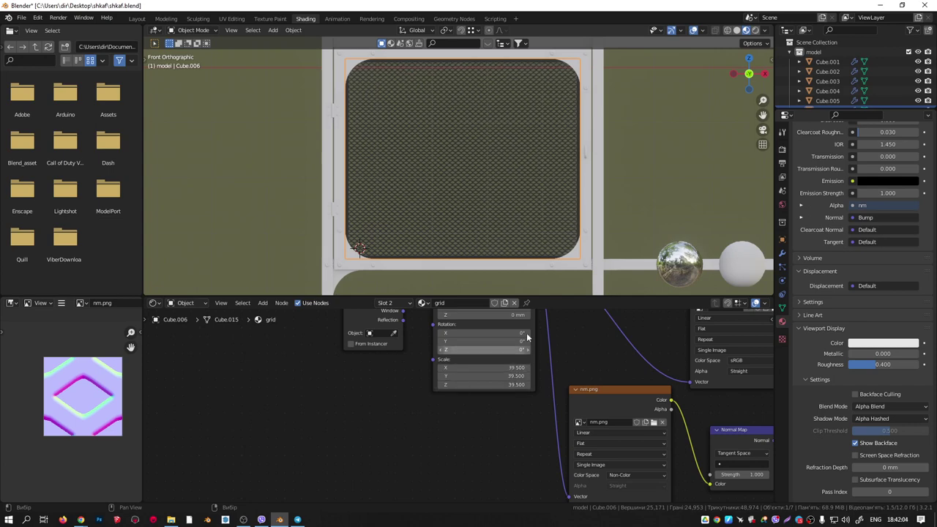
Check the mesh cells at the panel's corner and reduce the Mapping node's X Scale to 30.3.
scroll(509, 275, "up", 8)
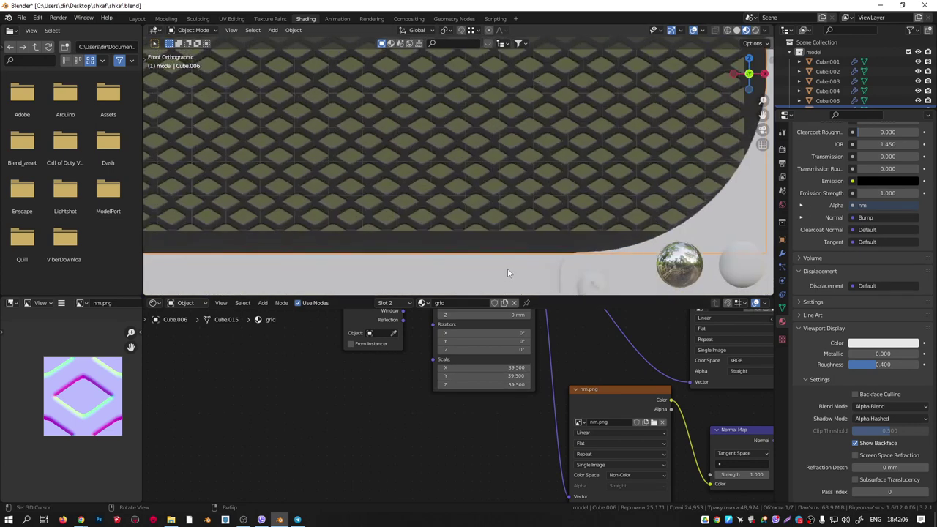
scroll(508, 268, "down", 6)
middle_click_drag(461, 353, 395, 368)
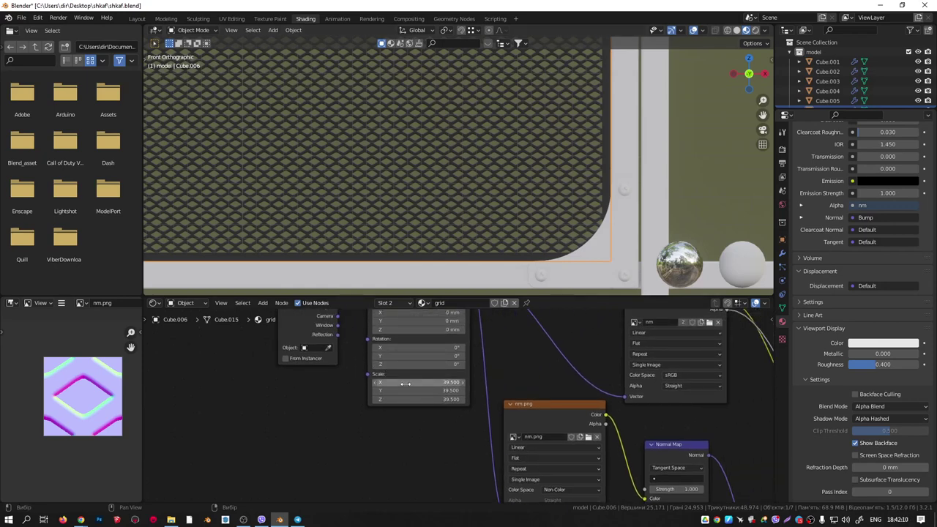
left_click_drag(406, 383, 340, 383)
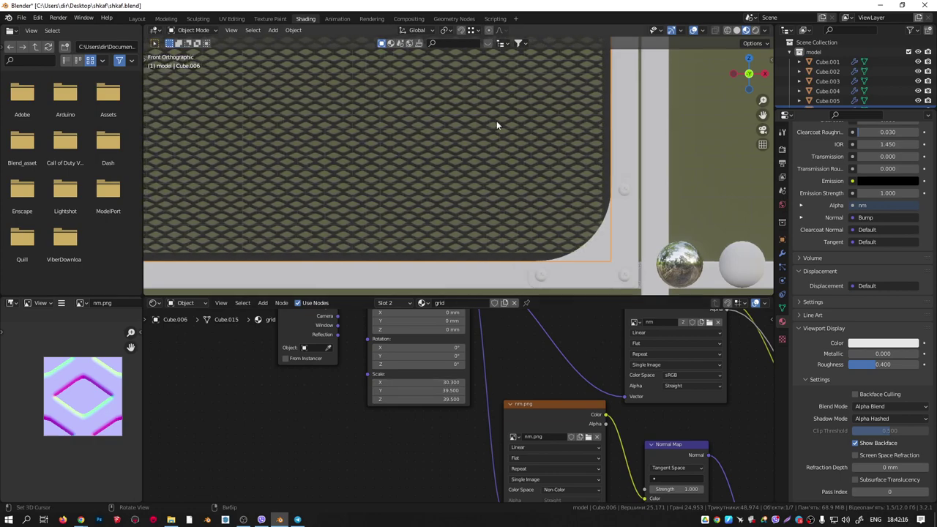
Examine the tiled mesh on the door from several angles and up close beside the hinge and screws.
middle_click_drag(497, 121, 509, 187)
scroll(513, 200, "up", 5)
scroll(564, 167, "down", 8)
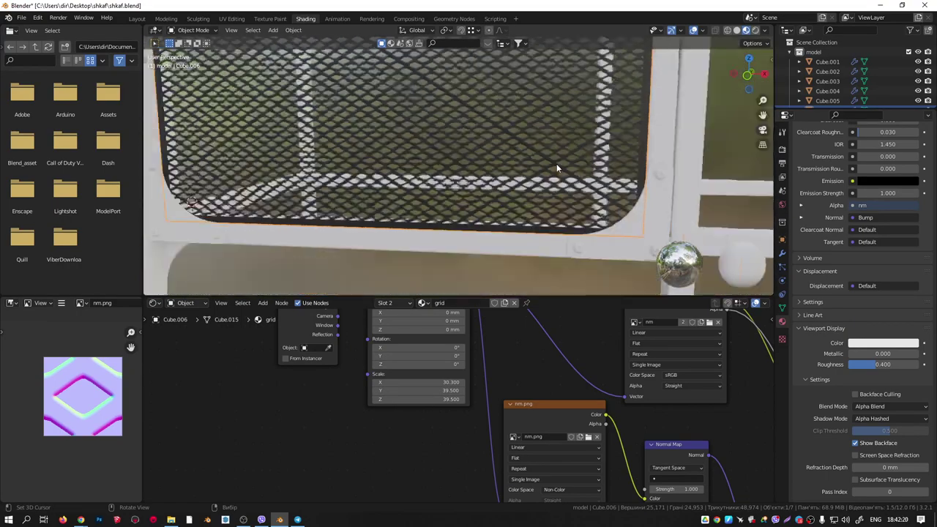
mouse_move(556, 167)
middle_mouse_down()
mouse_move(554, 151)
mouse_move(514, 154)
mouse_move(555, 170)
middle_mouse_up()
scroll(556, 170, "down", 4)
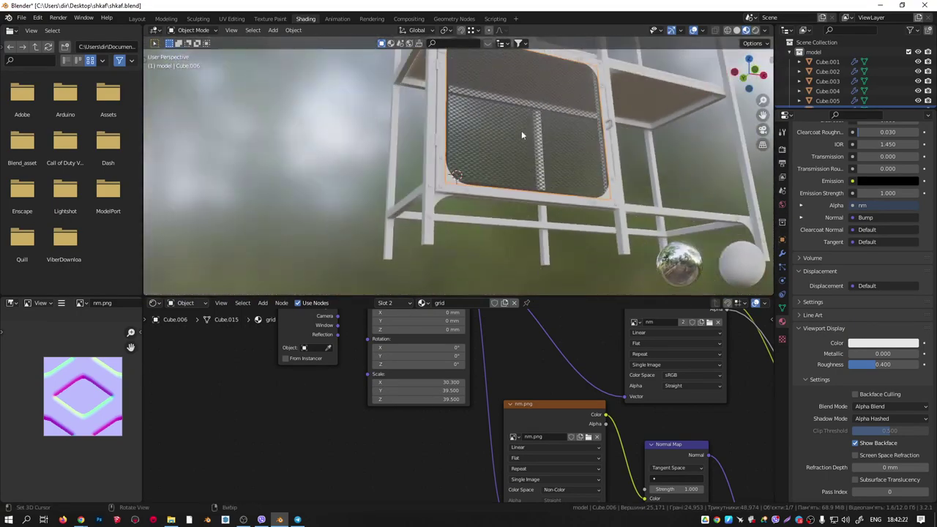
middle_click_drag(522, 130, 476, 201)
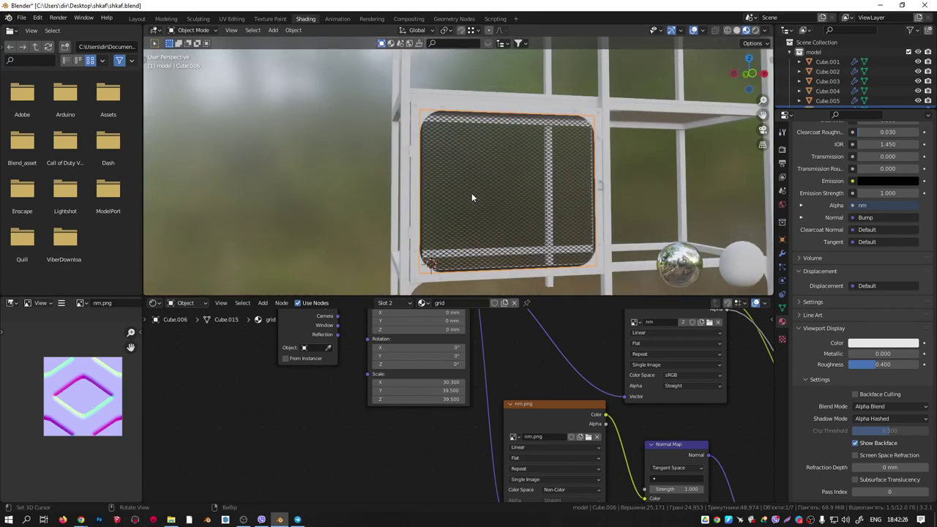
scroll(440, 246, "up", 3)
middle_click_drag(439, 247, 460, 197)
scroll(430, 237, "up", 4)
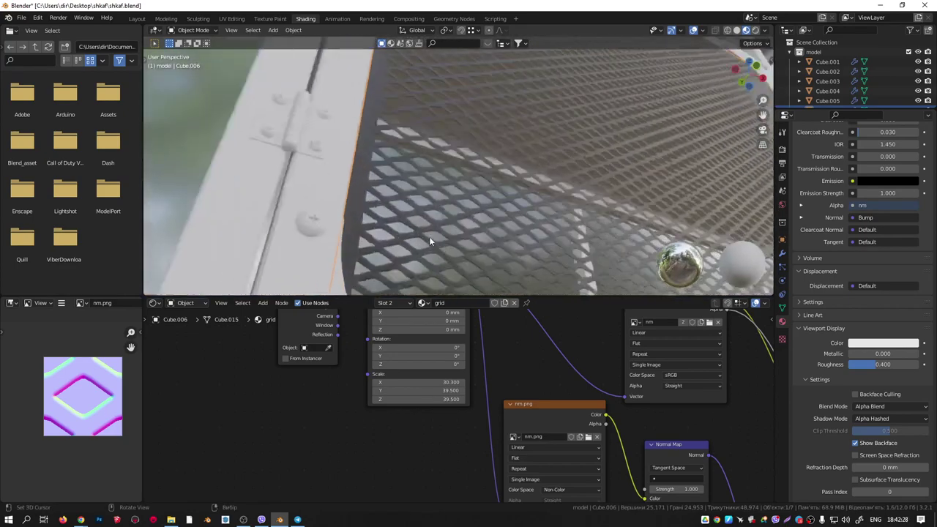
middle_click_drag(429, 242, 343, 223)
scroll(344, 227, "up", 2)
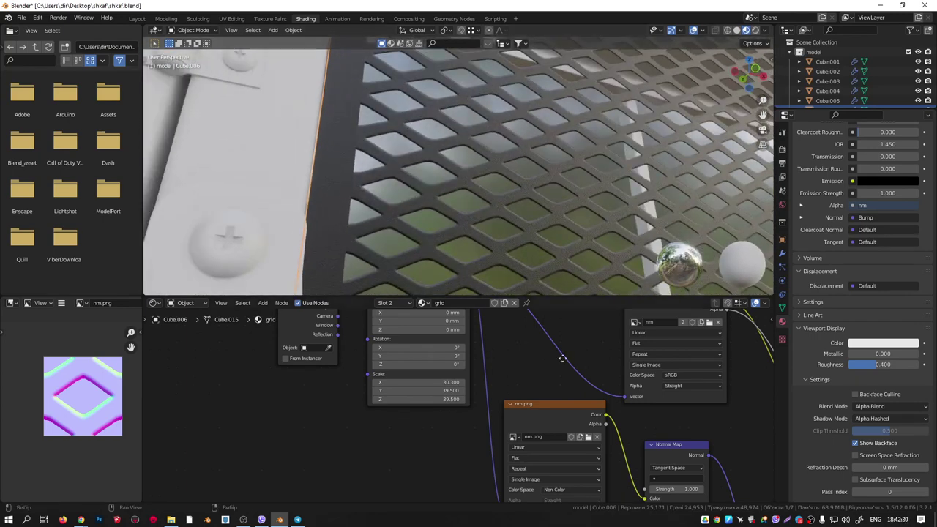
Try a different Roughness on the black material and reset it to the default 0.500.
scroll(562, 359, "down", 3)
scroll(829, 235, "up", 10)
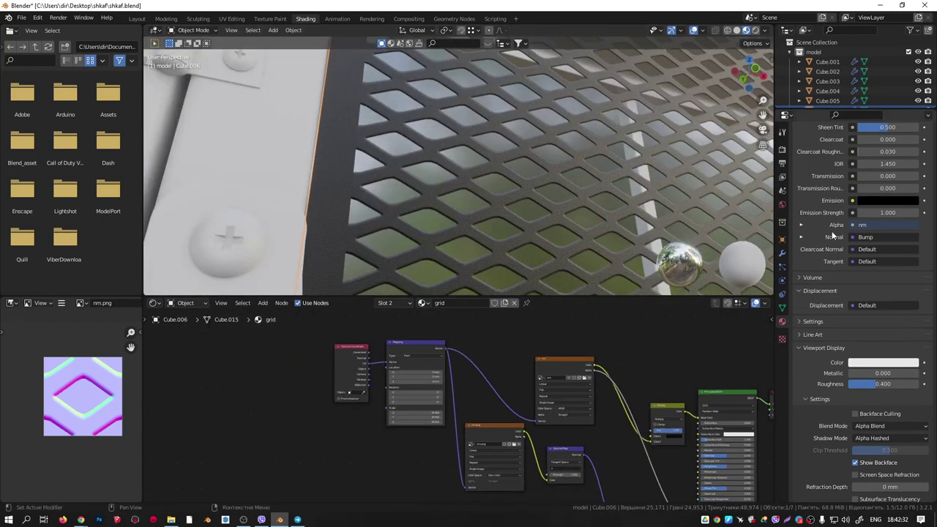
scroll(834, 208, "up", 2)
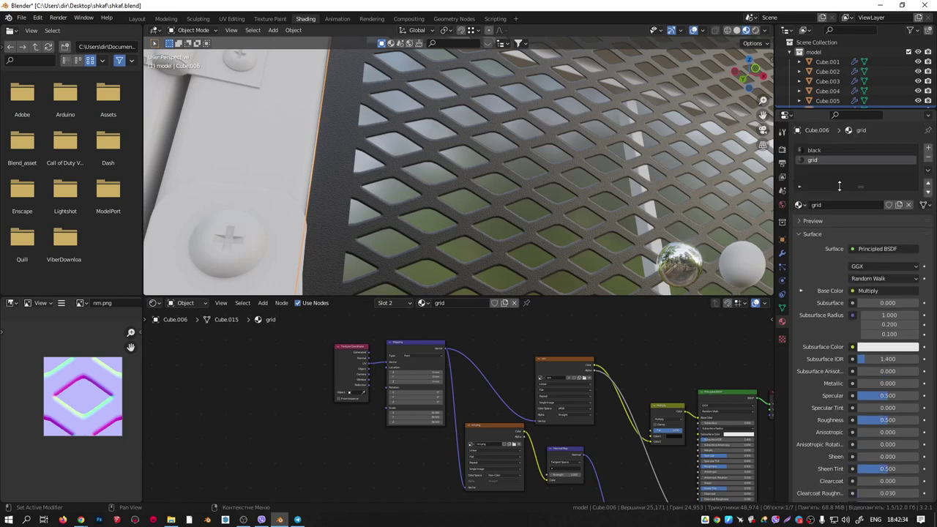
left_click(814, 149)
scroll(838, 337, "down", 5)
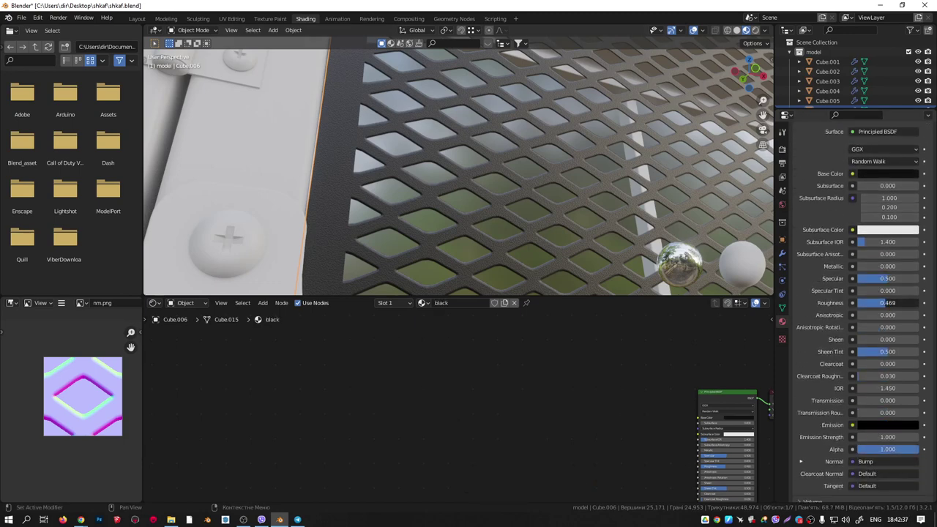
scroll(341, 188, "up", 3)
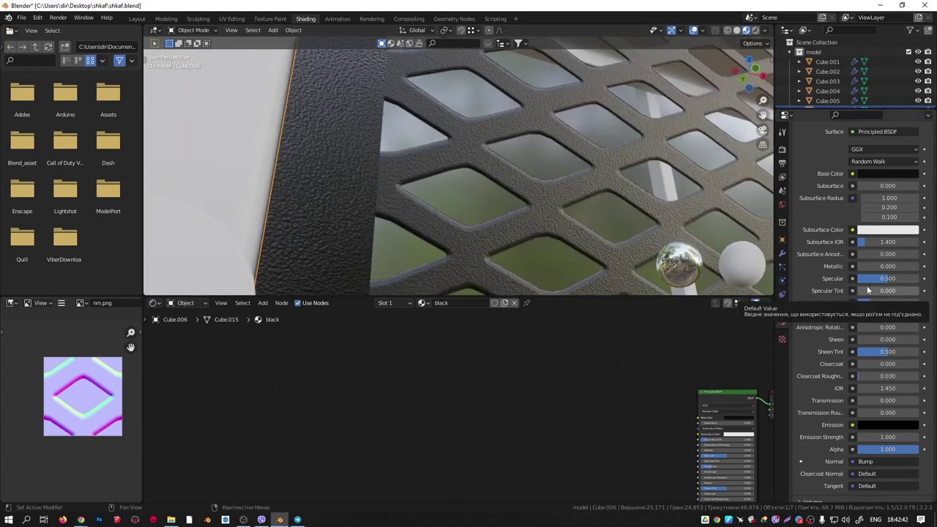
key("BackSpace")
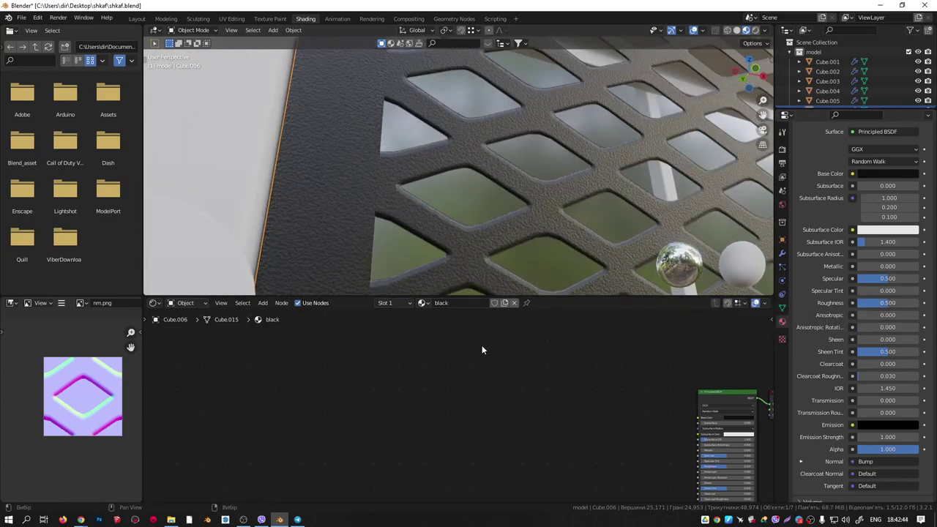
Copy the Roughness value of the black material's Principled BSDF node as a new driver.
middle_click_drag(616, 369, 363, 338)
scroll(432, 434, "down", 1)
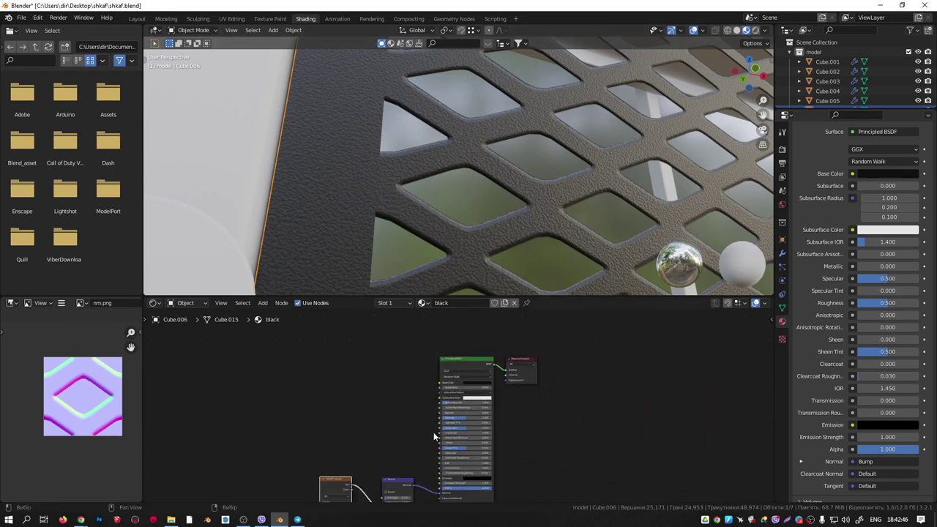
scroll(432, 437, "up", 7)
middle_click_drag(454, 420, 534, 397)
right_click(577, 399)
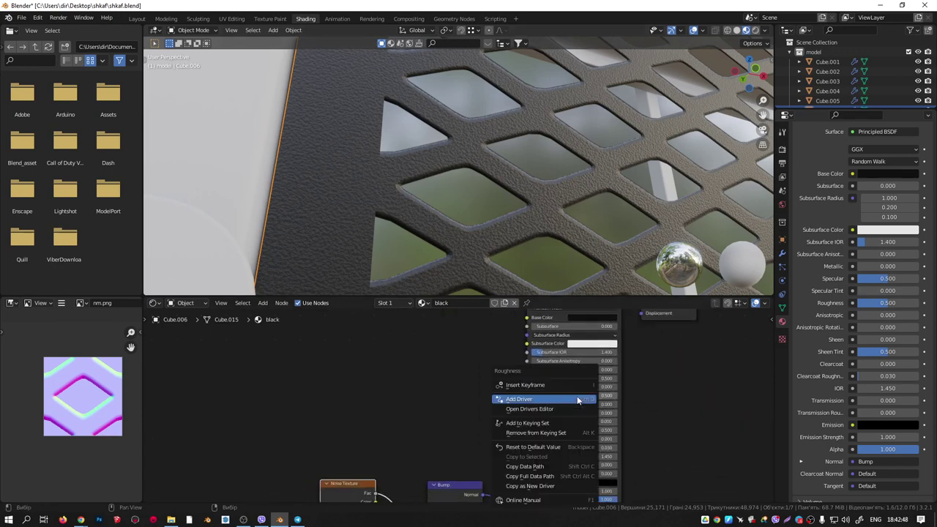
left_click(538, 487)
Paste the copied driver onto the Roughness value of the grid material's Principled BSDF node.
middle_click_drag(575, 405, 540, 398)
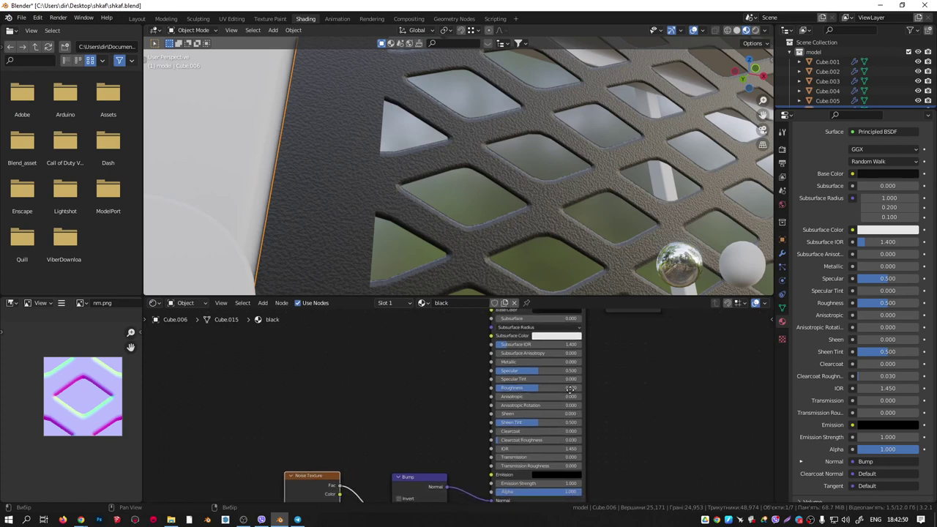
scroll(832, 223, "up", 4)
left_click(812, 160)
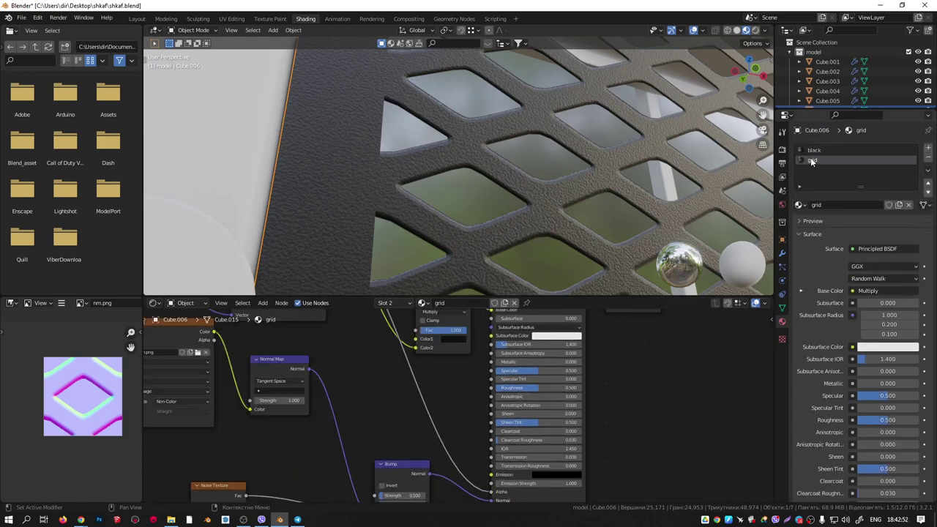
right_click(619, 371)
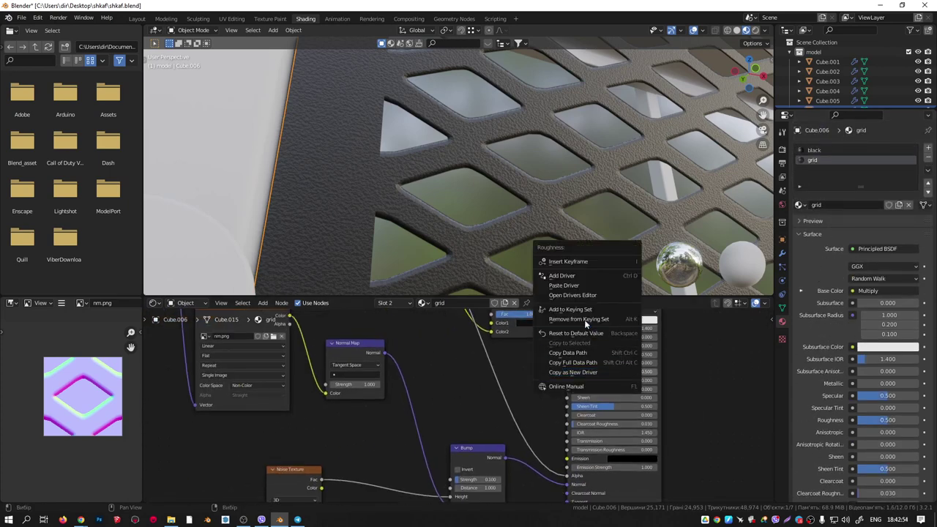
Paste the copied driver onto the Roughness of the grid material's Principled BSDF.
left_click(586, 296)
scroll(612, 373, "up", 4)
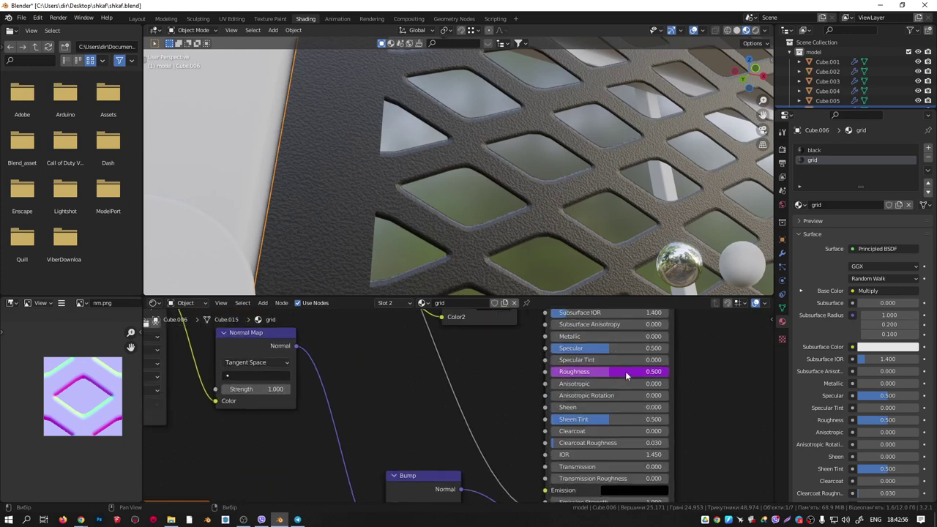
left_click(554, 375)
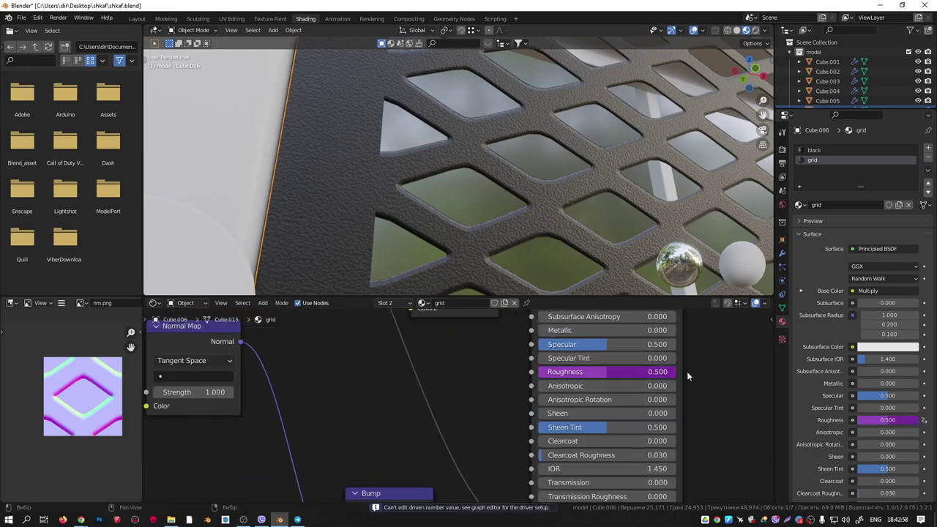
scroll(678, 409, "down", 3)
middle_click_drag(714, 342, 704, 365)
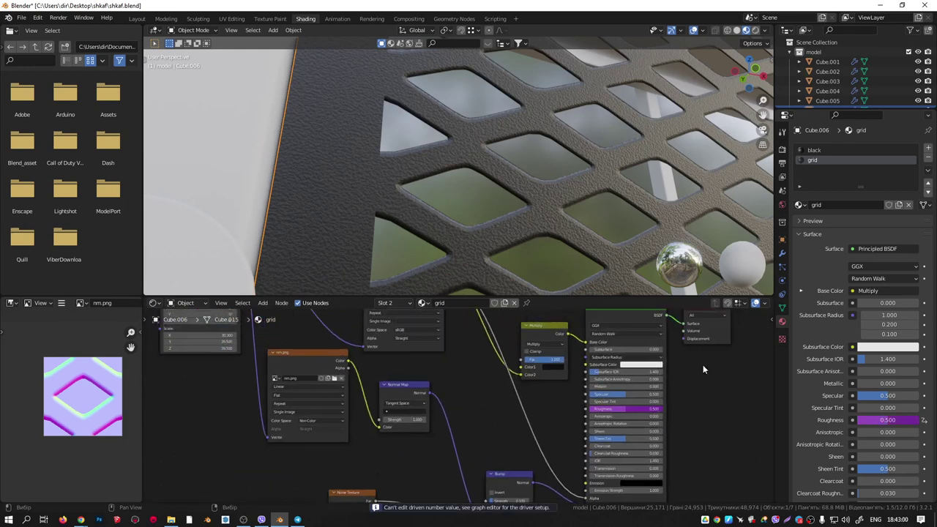
Try a different Roughness on the black material to test the driver, and undo the change.
left_click(813, 150)
scroll(569, 384, "up", 5)
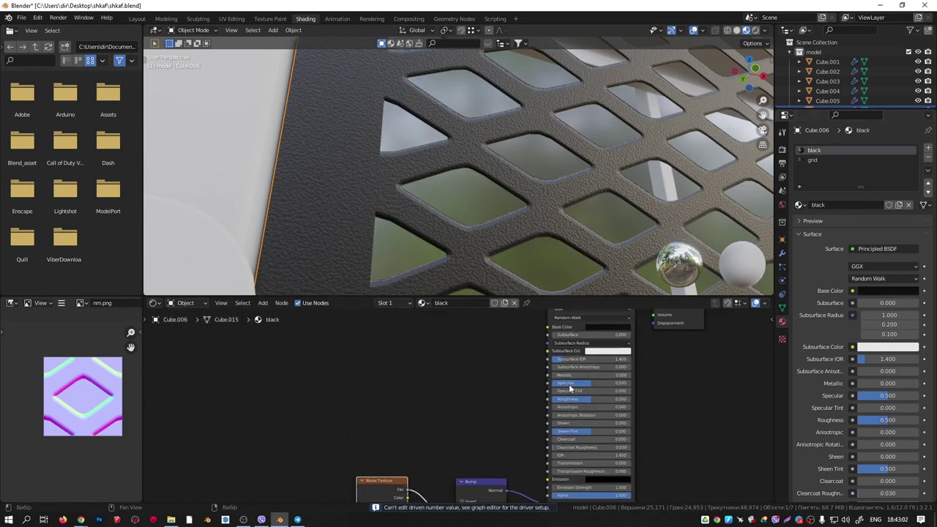
mouse_move(600, 405)
left_mouse_down()
mouse_move(615, 405)
mouse_move(604, 403)
left_mouse_up()
scroll(603, 401, "down", 4)
key("ctrl+z")
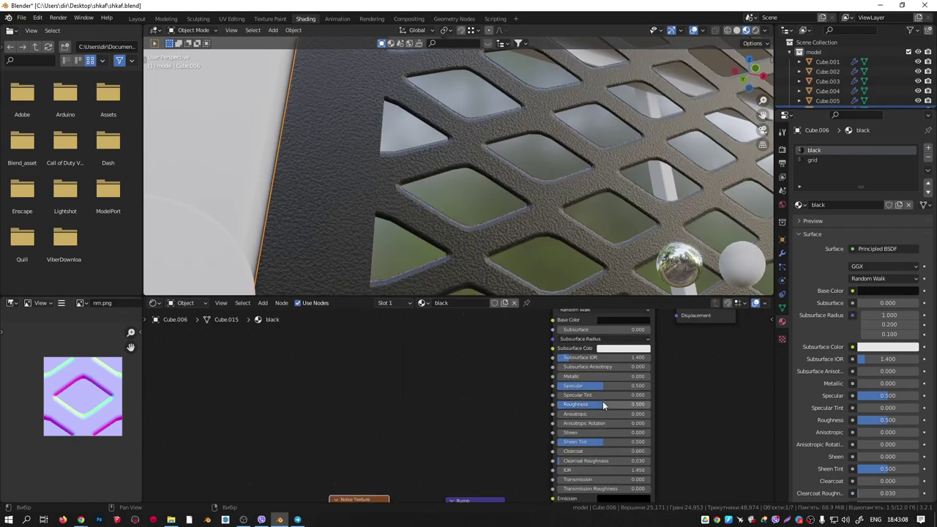
Check the driver copying options for the black material's Base Color and Subsurface Anisotropy.
middle_click_drag(612, 359, 608, 401)
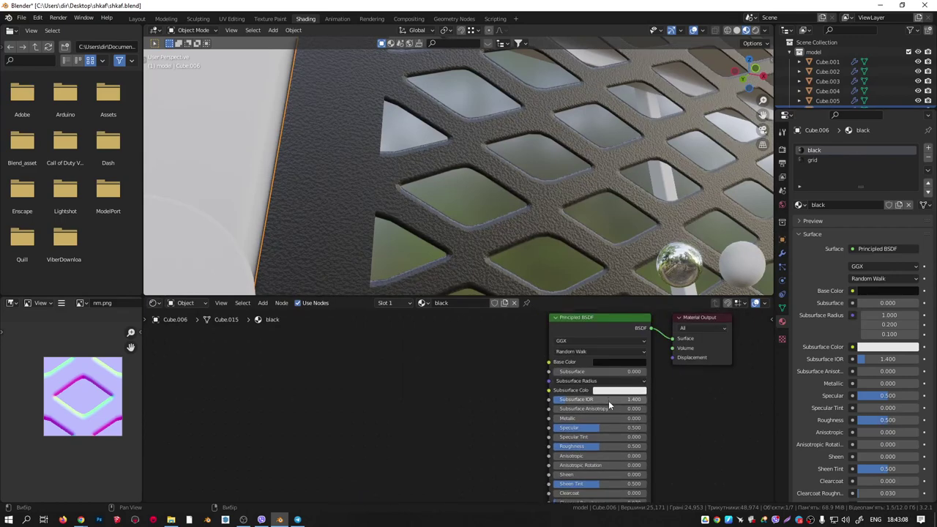
right_click(614, 359)
right_click(636, 366)
right_click(611, 363)
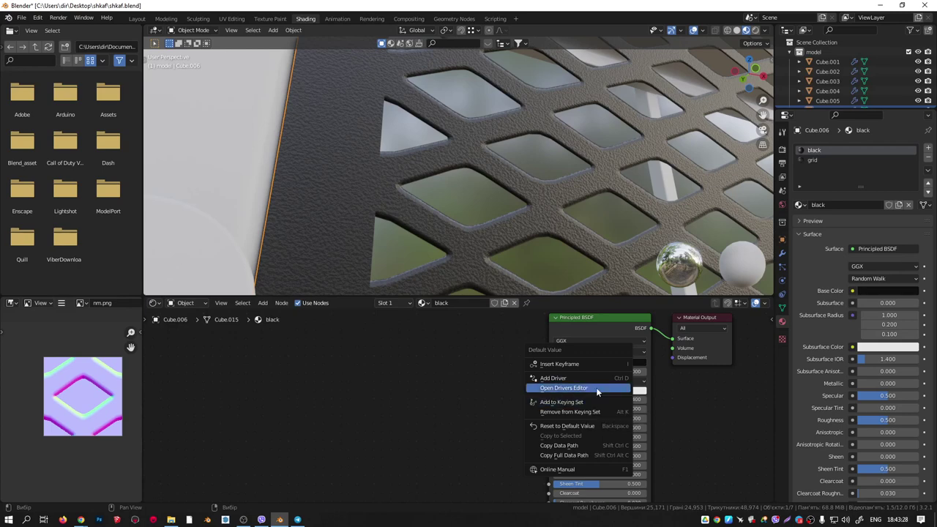
left_click(610, 459)
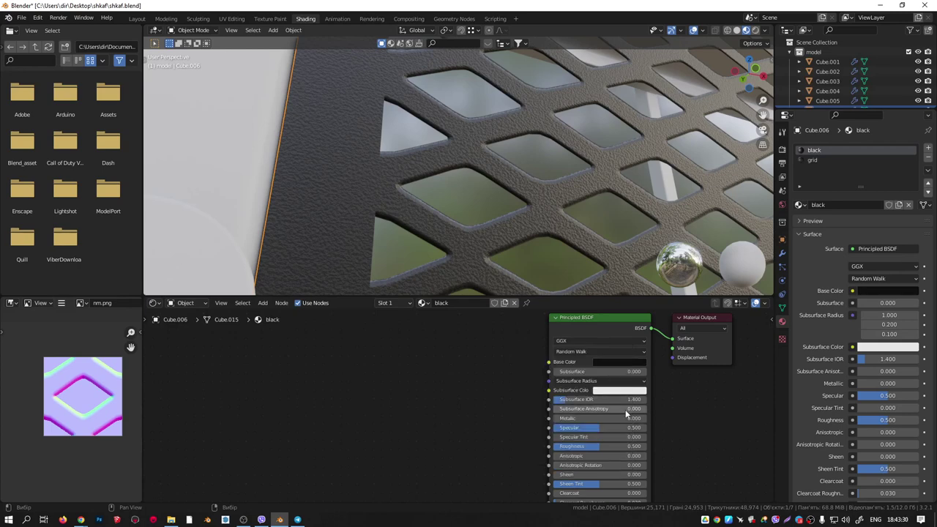
right_click(608, 410)
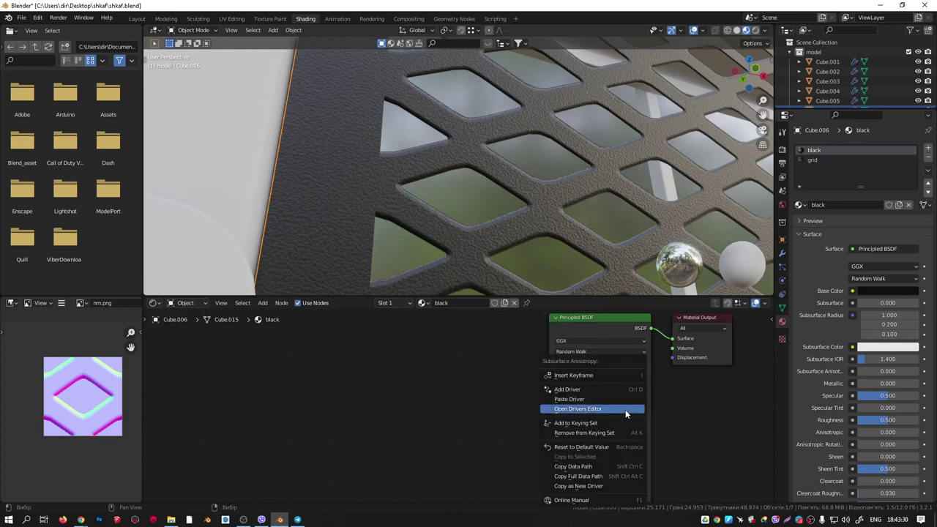
left_click(613, 485)
scroll(611, 367, "down", 4)
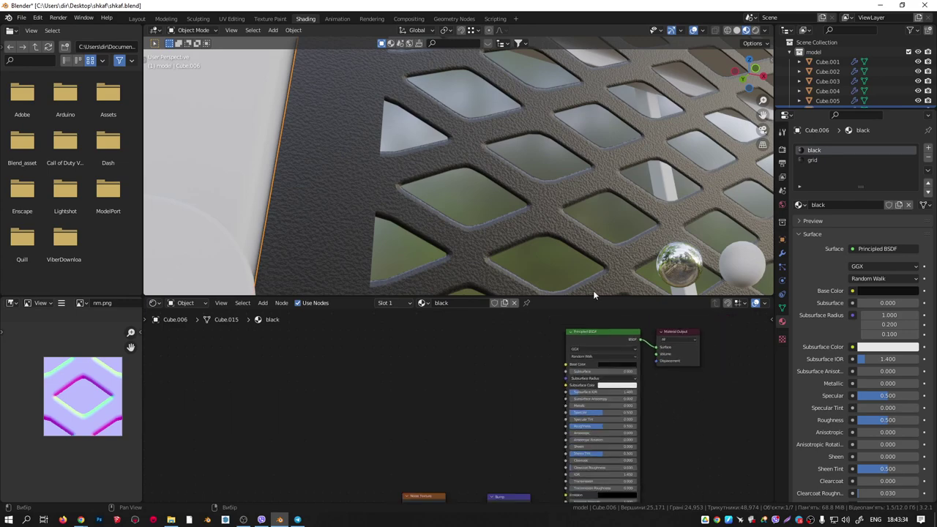
Copy the black material's Noise Texture Scale as a new driver and paste it onto the grid material's Noise Texture Scale.
middle_click_drag(469, 189, 502, 196)
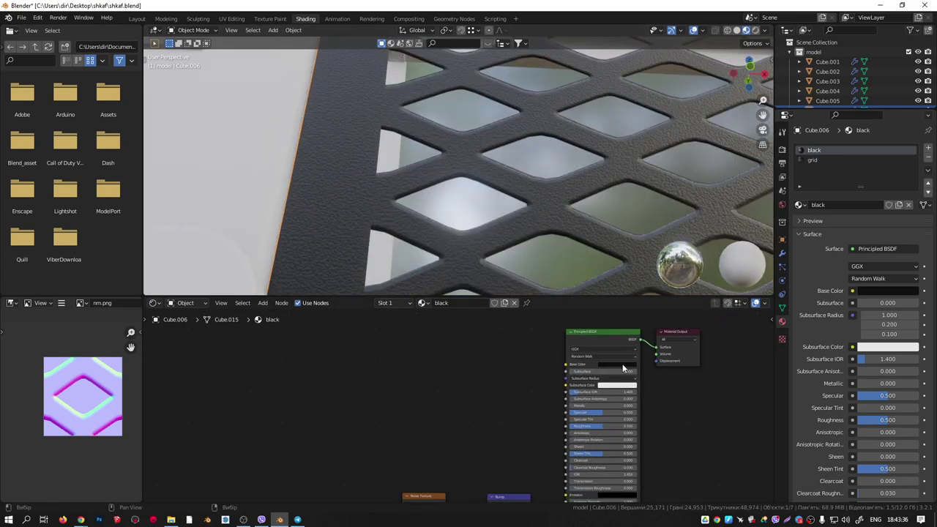
middle_click_drag(538, 238, 381, 213)
scroll(378, 221, "down", 4)
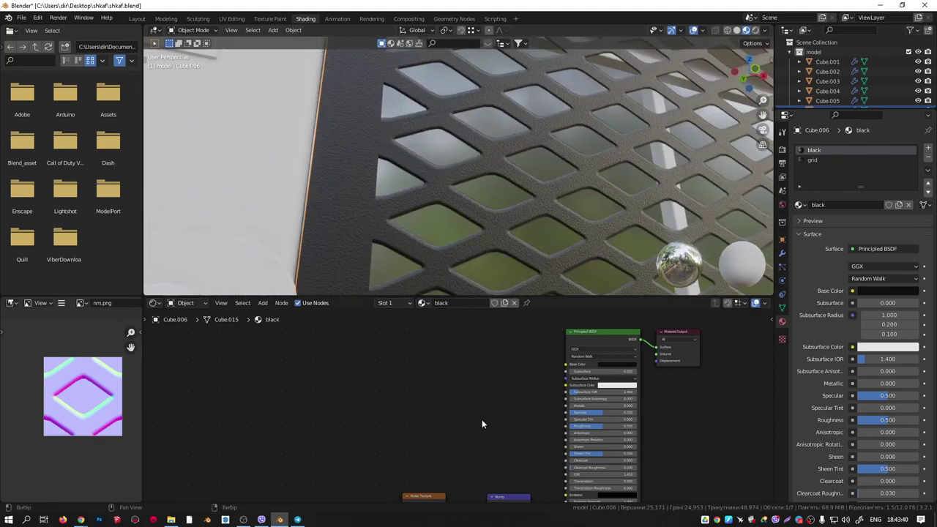
scroll(491, 440, "down", 1)
middle_click_drag(521, 488, 525, 372)
scroll(420, 411, "up", 5)
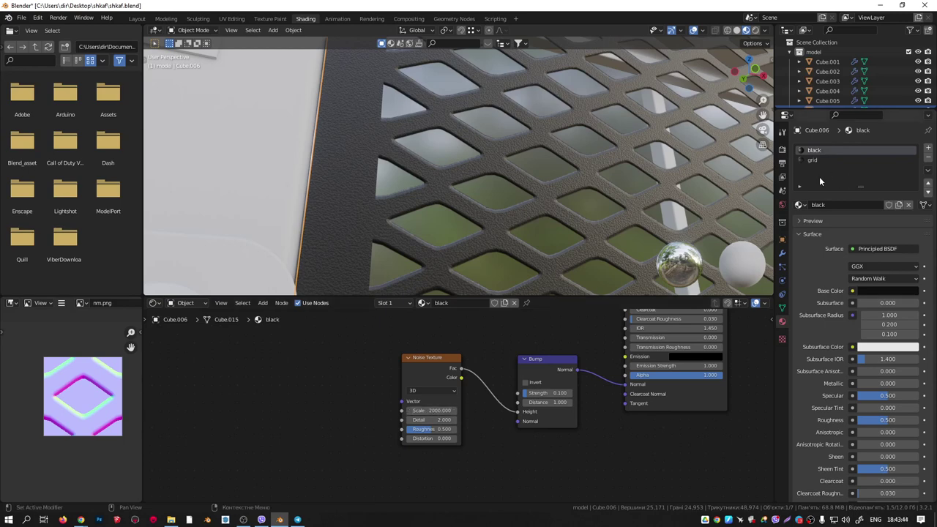
right_click(430, 412)
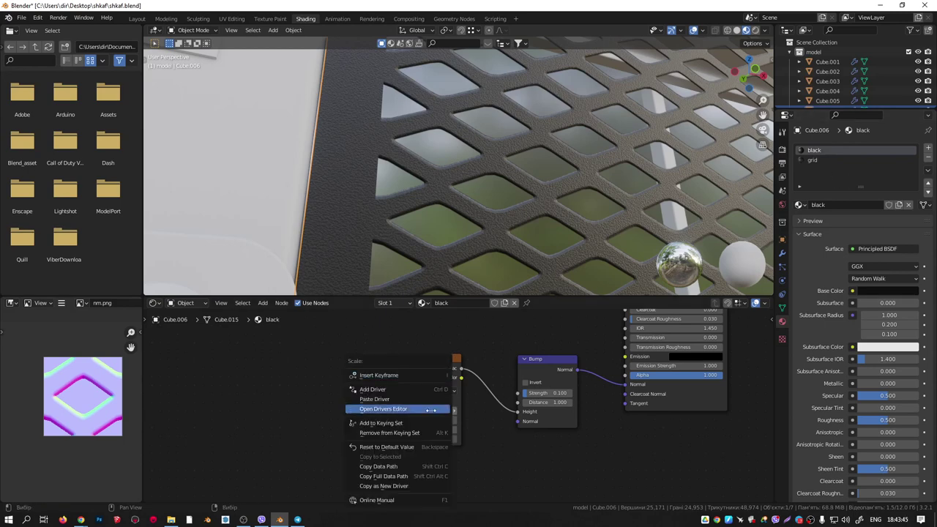
left_click(400, 486)
left_click(818, 162)
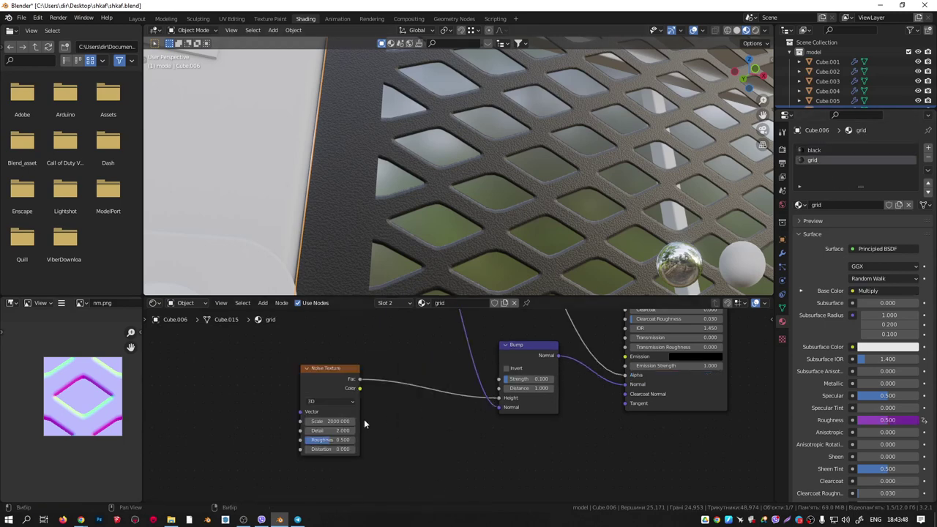
middle_click_drag(364, 419, 413, 421)
right_click(415, 423)
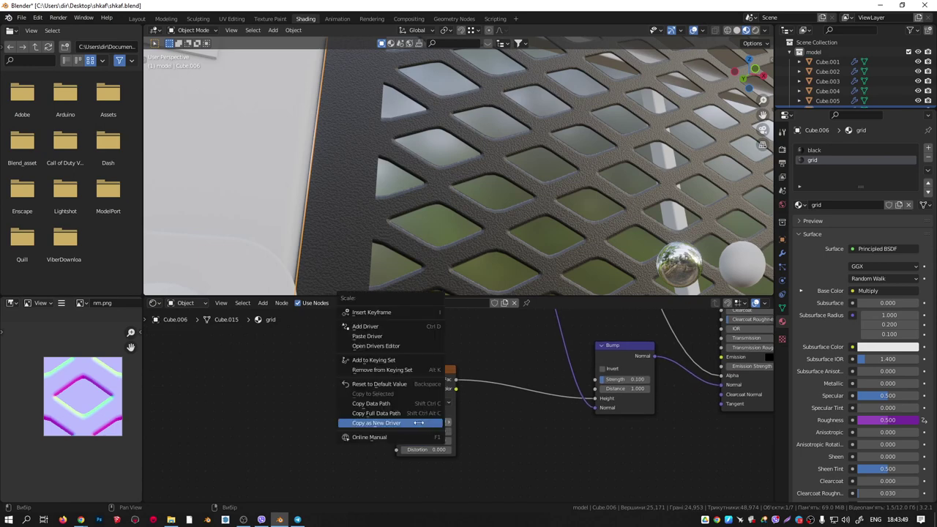
left_click(378, 337)
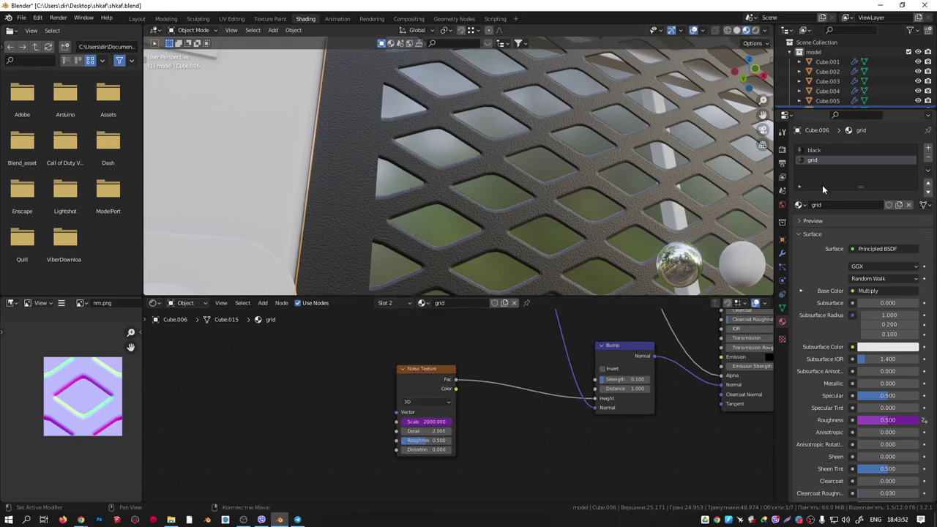
Try a slightly different Noise Texture Scale on the black material to test the driver, and restore 2000.
left_click(815, 150)
scroll(548, 419, "up", 2)
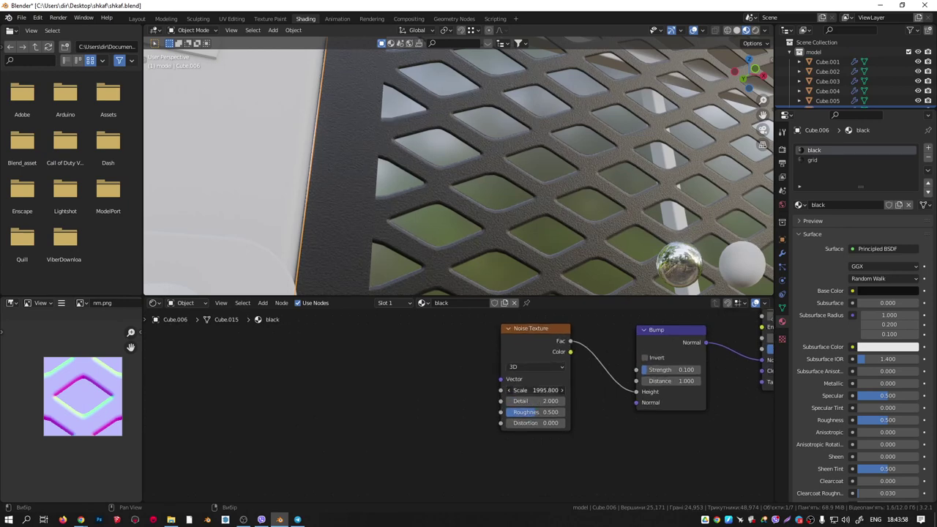
scroll(461, 224, "down", 10)
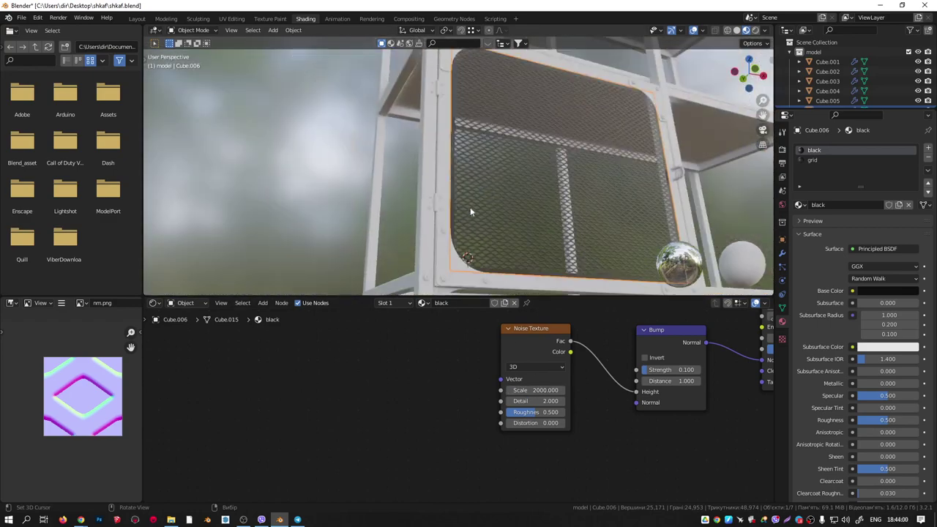
Switch to the Layout workspace, leave local view and show the whole cabinet in Material Preview shading.
mouse_move(471, 212)
middle_mouse_down()
mouse_move(473, 189)
mouse_move(483, 208)
middle_mouse_up()
scroll(483, 208, "down", 5)
key("KP_1")
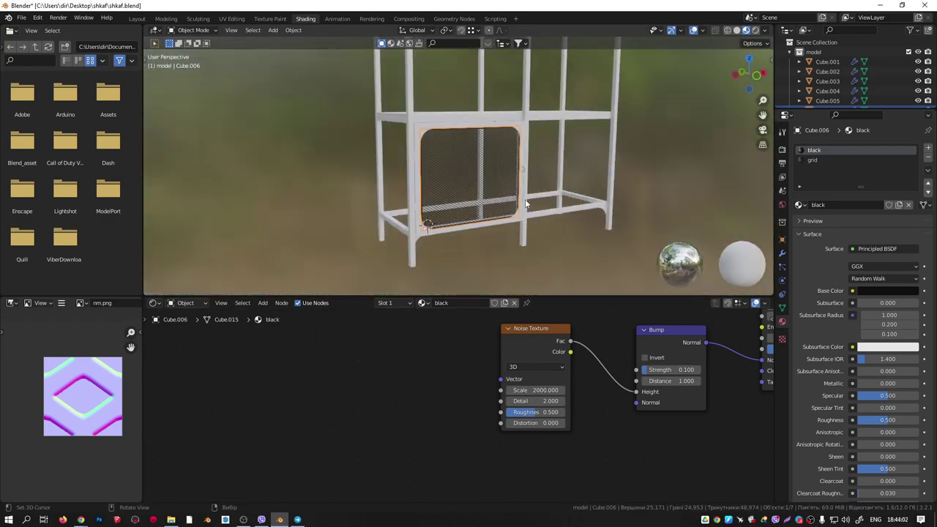
key("KP_5")
scroll(511, 140, "up", 2)
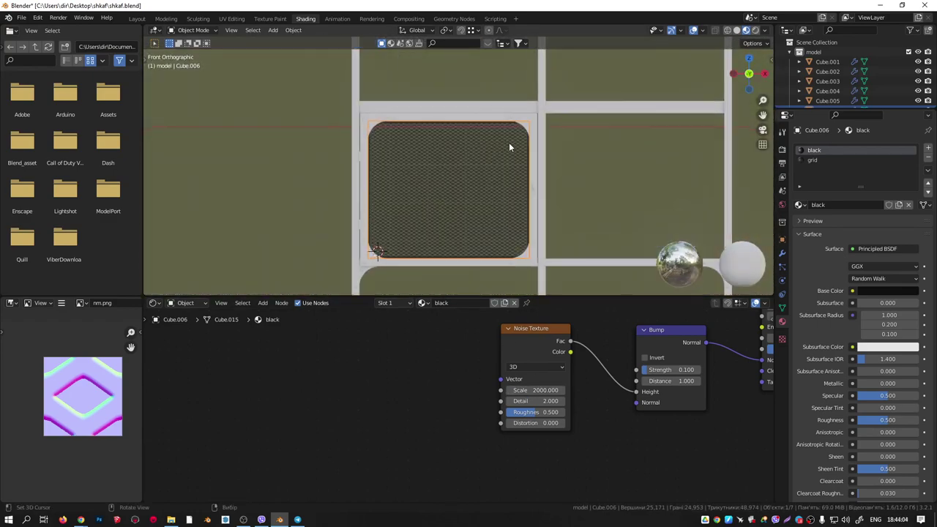
middle_click_drag(518, 172, 532, 206)
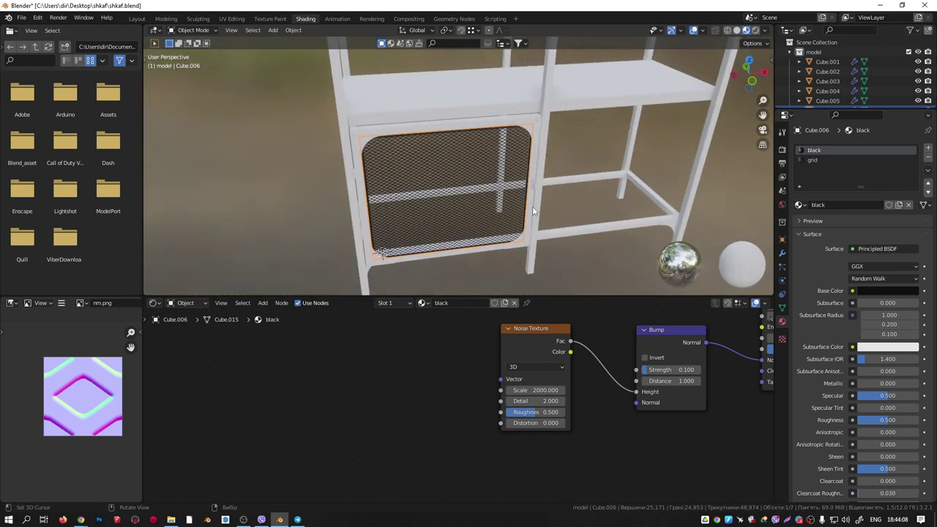
left_click(137, 19)
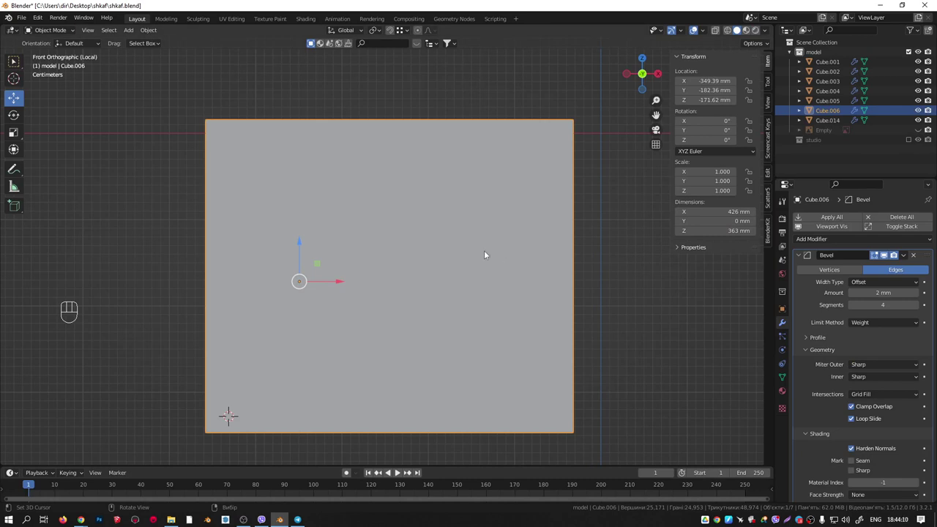
middle_click_drag(484, 255, 382, 247)
key("KP_Divide")
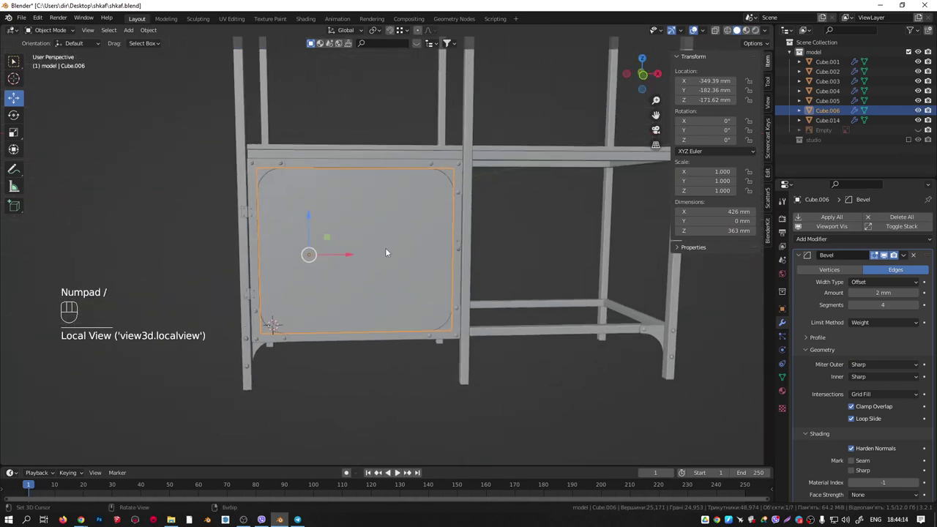
left_click(746, 30)
middle_click_drag(530, 207, 396, 279)
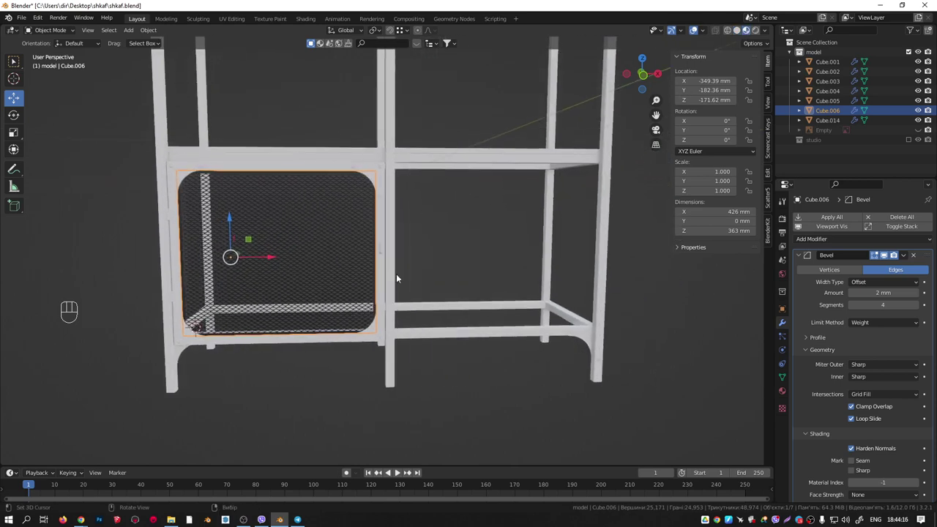
Duplicate the door's mesh panel, place the copy beyond the cabinet's right end and rotate it 90° about Z.
middle_click_drag(388, 342, 392, 270)
key("KP_1")
key("KP_7")
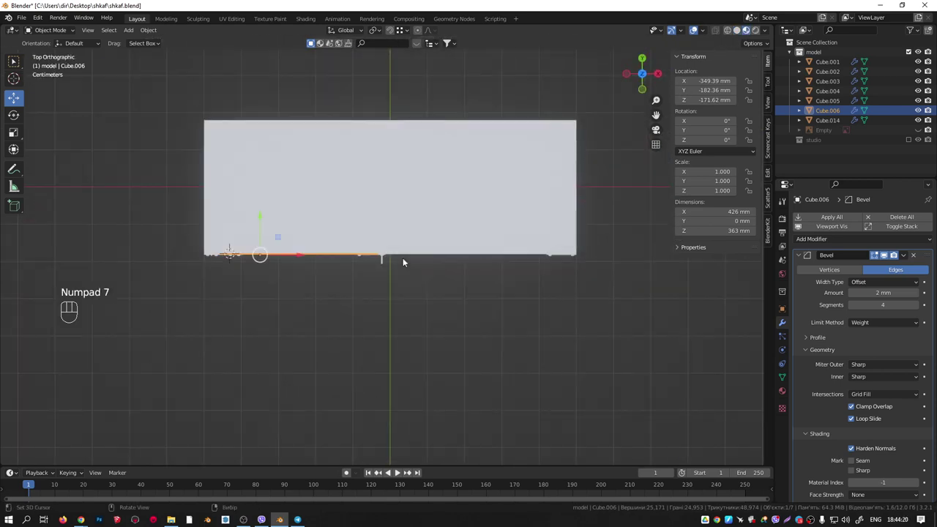
key("shift+d")
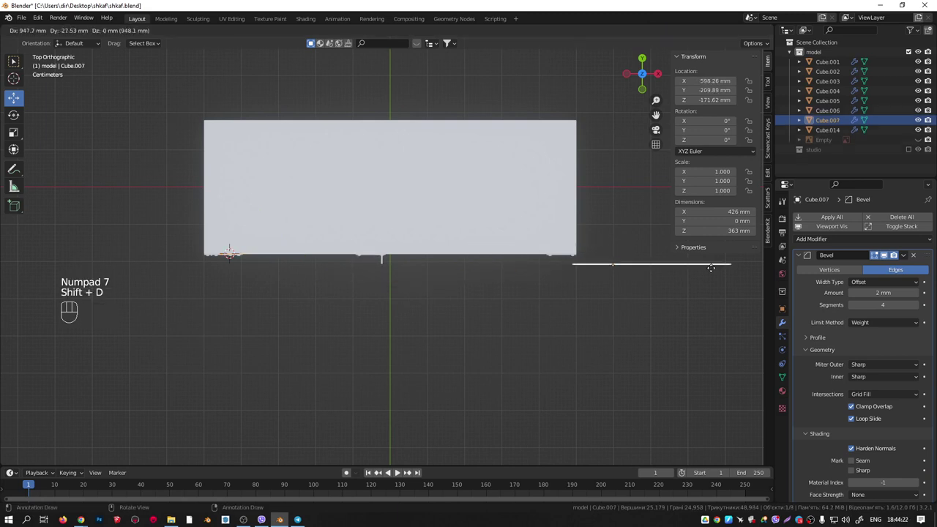
left_click(711, 267)
middle_click_drag(711, 267, 506, 348, "shift")
type("r")
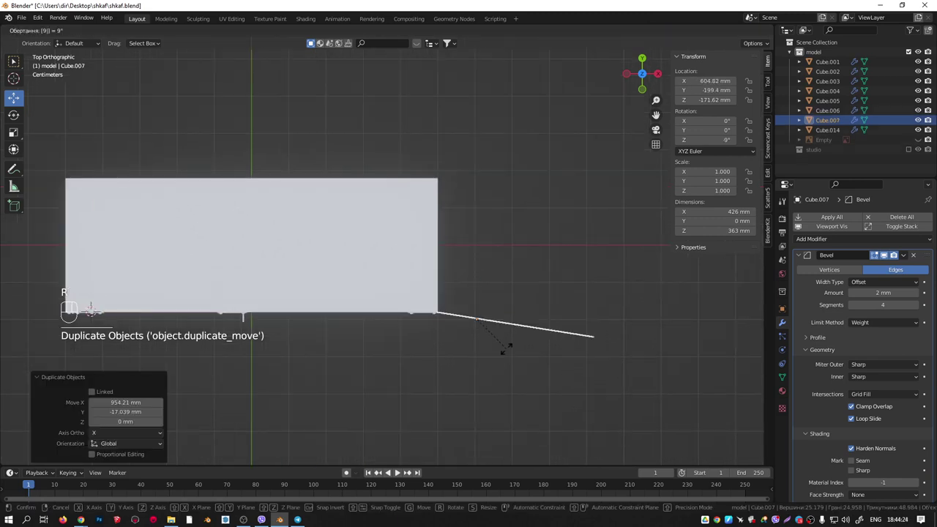
type("90")
left_click(506, 348)
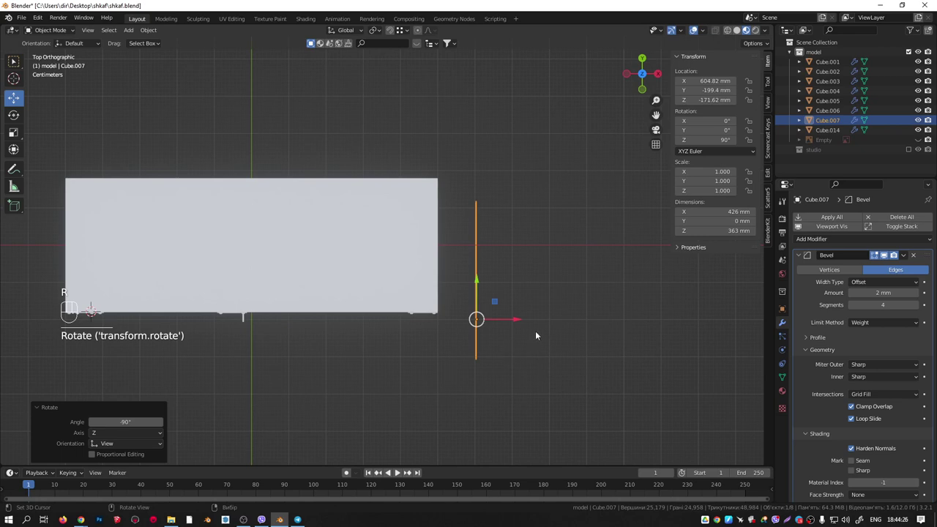
Move the duplicated mesh panel along X into the cabinet's right-end frame, to about X 502.5 mm.
middle_click_drag(535, 331, 502, 266)
key("KP_1")
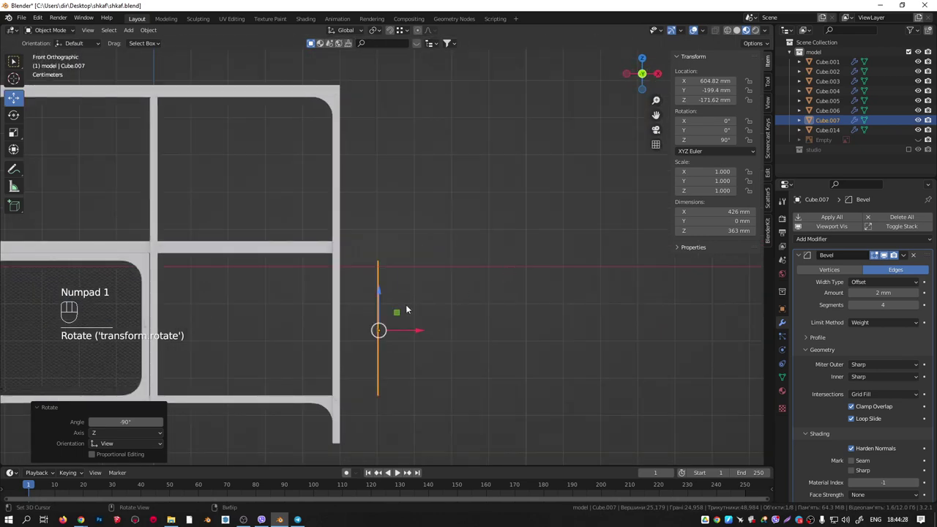
scroll(406, 310, "up", 3)
middle_click_drag(421, 316, 535, 241, "shift")
left_click_drag(510, 270, 445, 282)
scroll(420, 277, "up", 7)
key("shift+z")
scroll(394, 243, "up", 5)
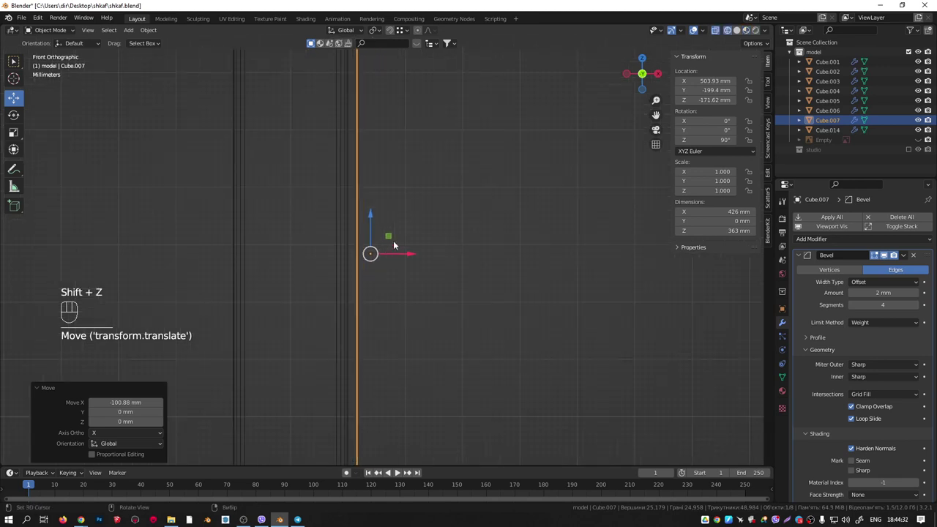
left_click_drag(400, 252, 392, 251)
Move the side mesh panel along Y so its edge meets the front post, to about Y -51.2 mm.
key("KP_3")
middle_click_drag(412, 244, 327, 268, "shift")
scroll(402, 244, "up", 5)
left_click_drag(370, 245, 508, 241)
scroll(369, 336, "up", 6)
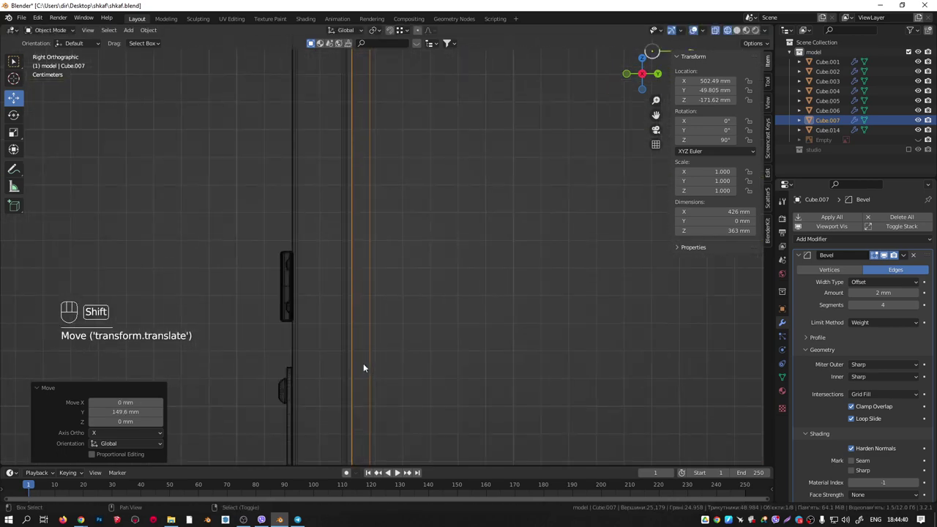
middle_click_drag(363, 363, 409, 234, "shift")
scroll(402, 325, "up", 3)
middle_click_drag(410, 342, 443, 244, "shift")
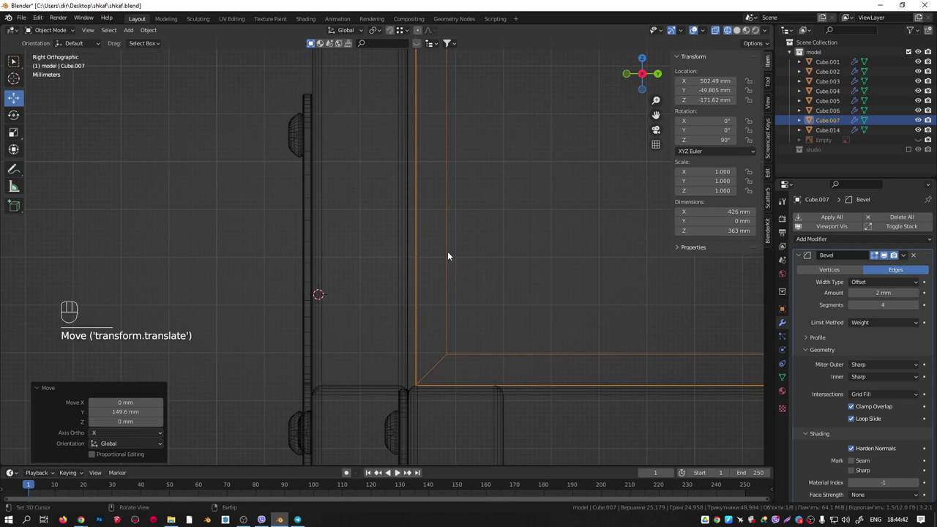
key("g")
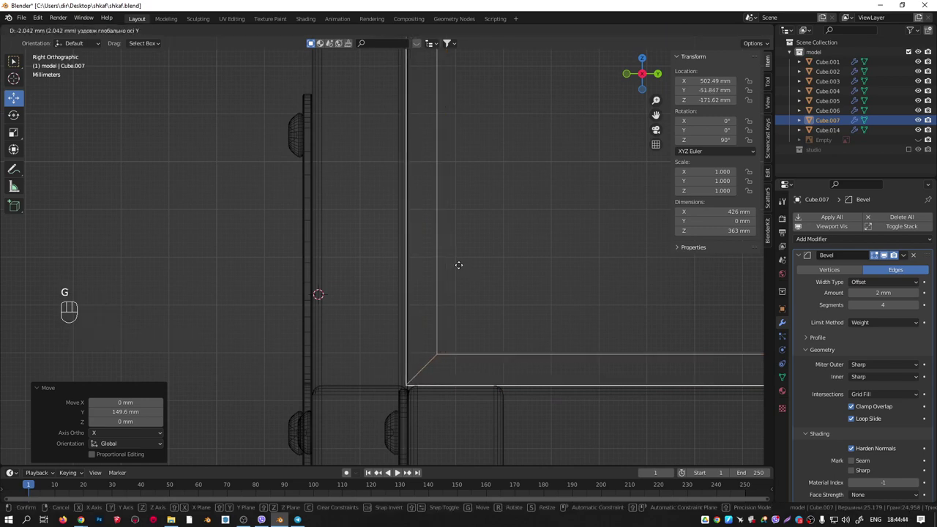
left_click(462, 265)
Examine in Material Preview shading how the side mesh panel's lower front corner fits the post and bottom rail.
scroll(431, 261, "down", 7)
key("shift+z")
mouse_move(437, 264)
middle_mouse_down()
mouse_move(413, 277)
mouse_move(355, 248)
mouse_move(389, 221)
middle_mouse_up()
scroll(413, 277, "up", 5)
middle_click_drag(445, 360, 446, 170, "shift")
middle_click_drag(429, 261, 447, 313)
scroll(448, 314, "down", 4)
scroll(448, 314, "up", 5)
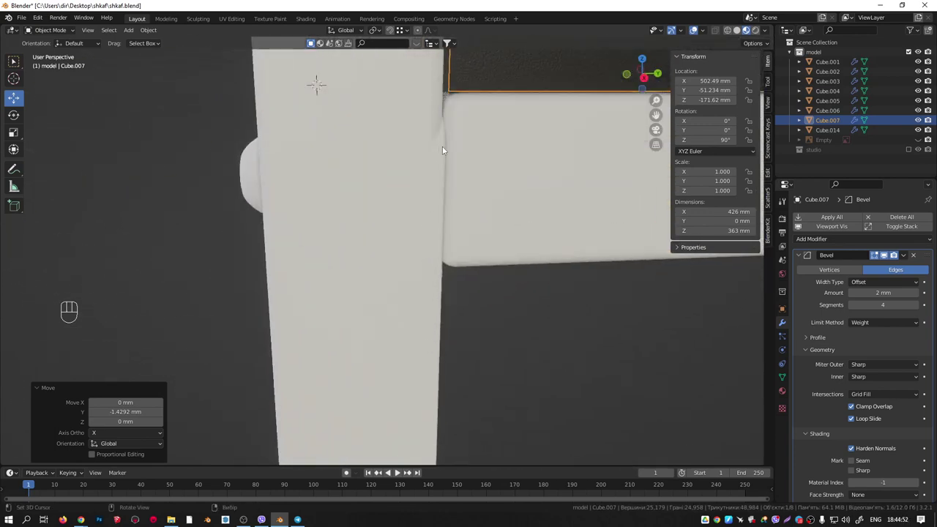
In the right orthographic view, enter Edit Mode on the right-end mesh panel and select its upper-edge vertices.
middle_click_drag(442, 150, 413, 306)
scroll(433, 196, "down", 7)
middle_click_drag(414, 157, 459, 207)
key("KP_1")
key("KP_3")
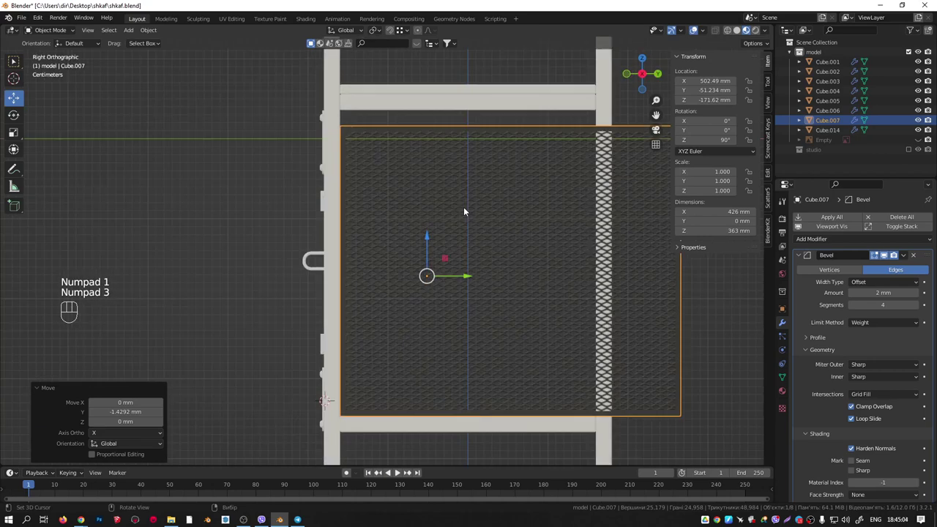
key("Tab")
middle_click_drag(456, 210, 362, 231, "shift")
key("1")
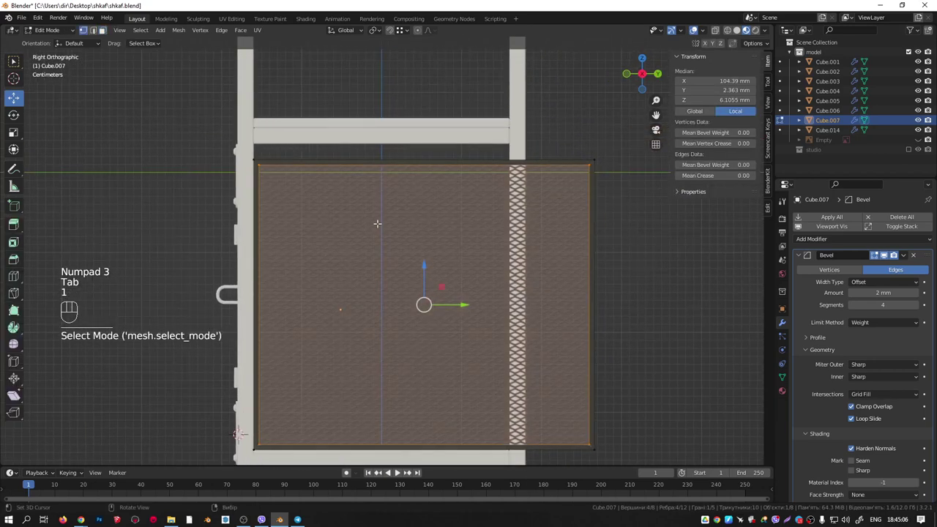
left_click_drag(228, 110, 631, 199)
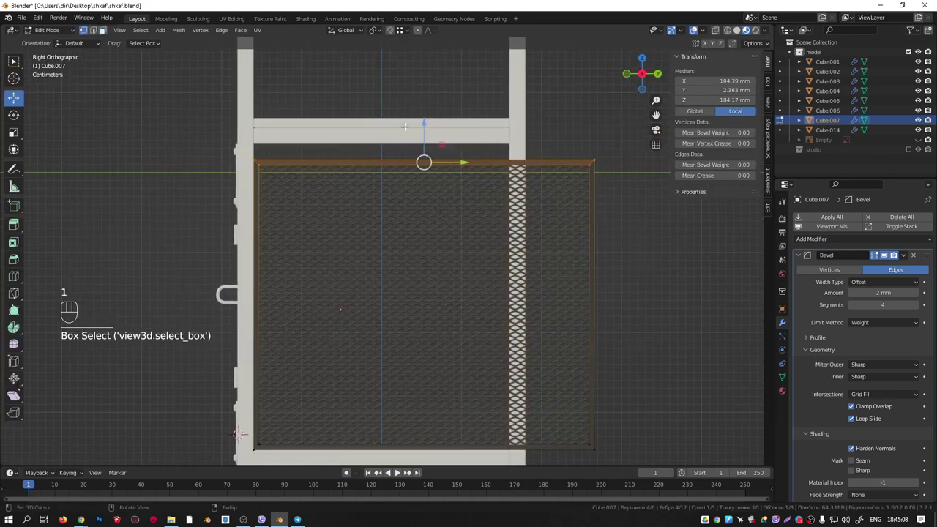
Try raising the upper edge of the right-end mesh panel, then undo the move.
scroll(434, 156, "up", 3)
mouse_move(434, 156)
left_mouse_down()
mouse_move(438, 86)
mouse_move(436, 202)
mouse_move(437, 150)
left_mouse_up()
scroll(439, 183, "down", 4)
key("ctrl+z")
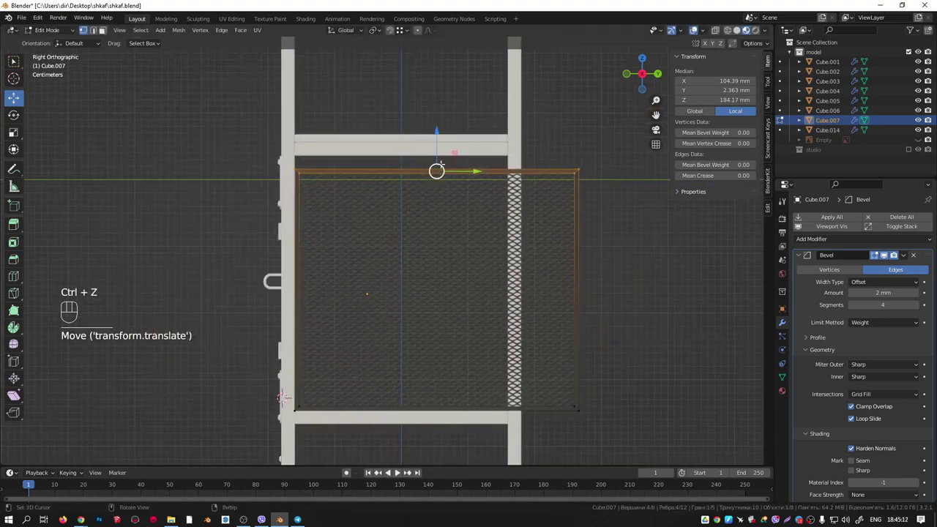
Enable Correct Face Attributes in the transform options.
left_click(784, 202)
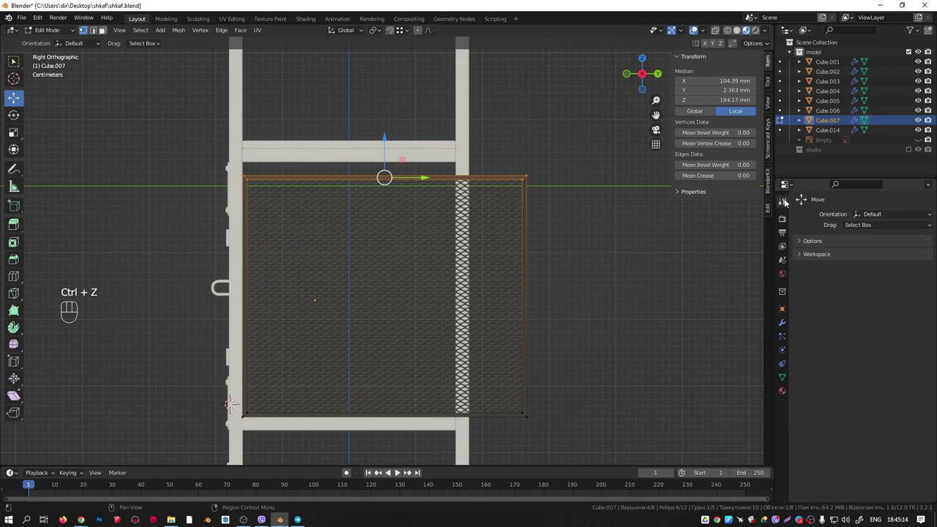
left_click(800, 242)
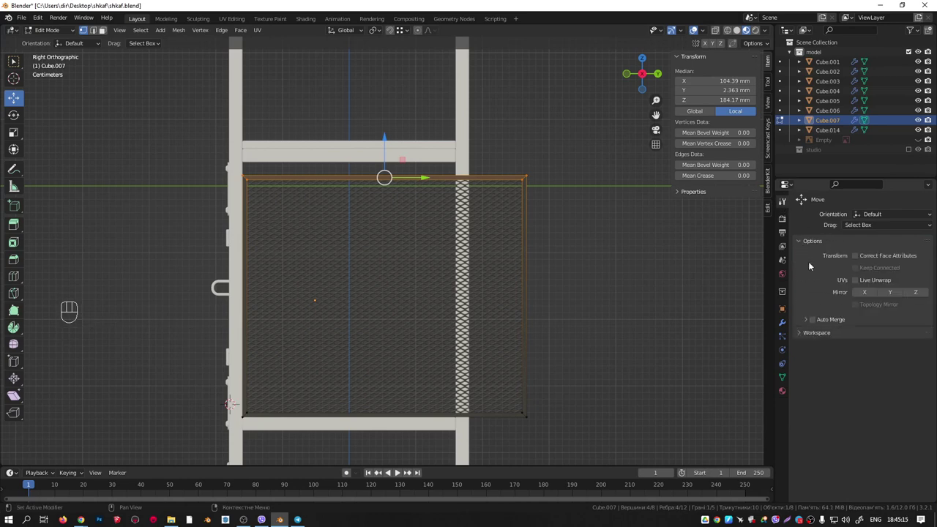
left_click(856, 256)
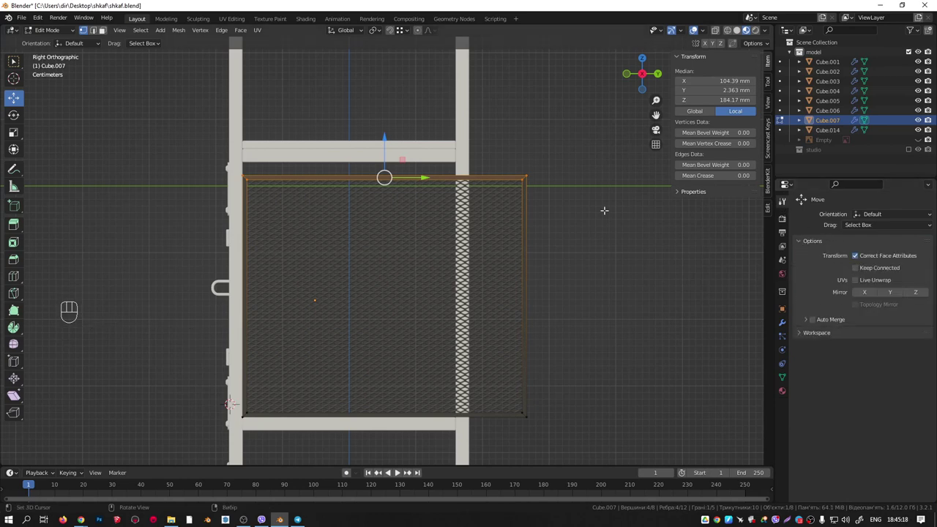
Raise the right-end mesh panel's upper edge about 18.8 mm along Z to meet the shelf rail above it.
scroll(374, 155, "up", 2)
left_click_drag(388, 151, 391, 136)
scroll(380, 175, "up", 3)
key("g")
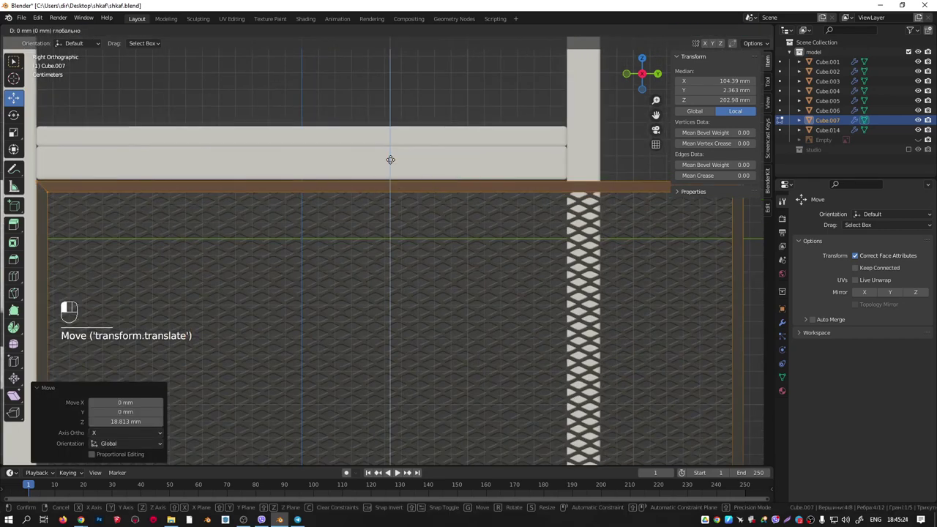
key("z")
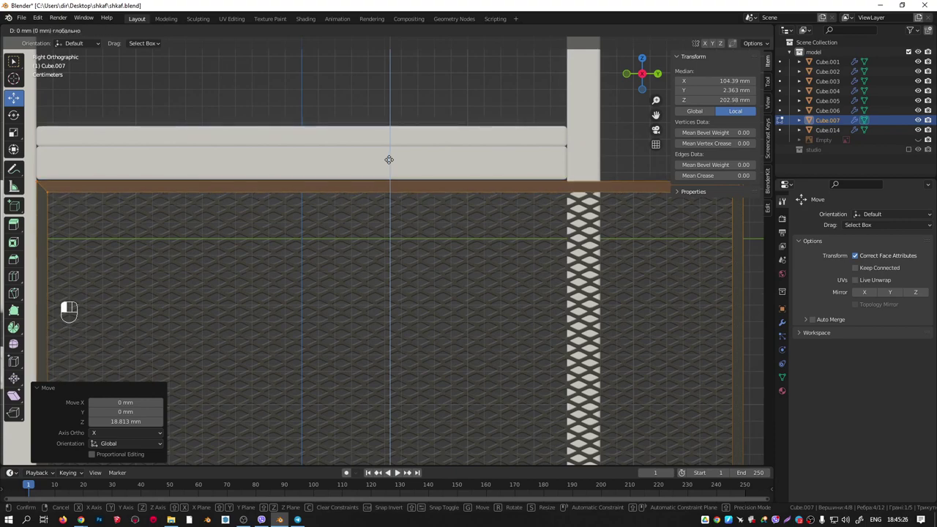
left_click(389, 160)
Move the right-end mesh panel's rear-edge vertices about -107.4 mm along Y to the rear post, and return to Object Mode.
scroll(388, 158, "down", 7)
middle_click_drag(389, 159, 354, 145, "shift")
left_click_drag(508, 383, 435, 121)
scroll(437, 177, "up", 2)
scroll(442, 196, "up", 1)
left_click_drag(476, 279, 392, 279)
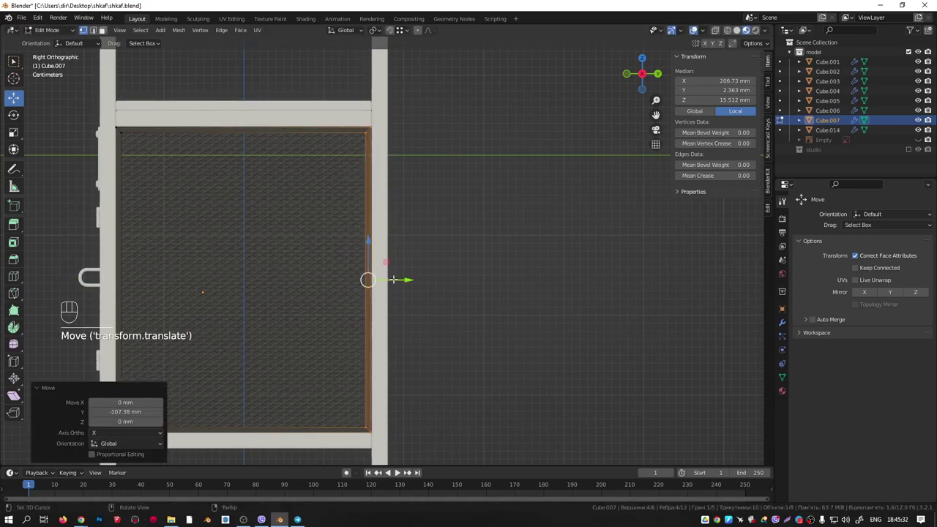
scroll(392, 271, "down", 3)
key("Tab")
Duplicate the right-end mesh panel along X into the cabinet's left-end frame, to about X -498.3 mm.
middle_click_drag(396, 242, 550, 289)
key("shift+d")
key("x")
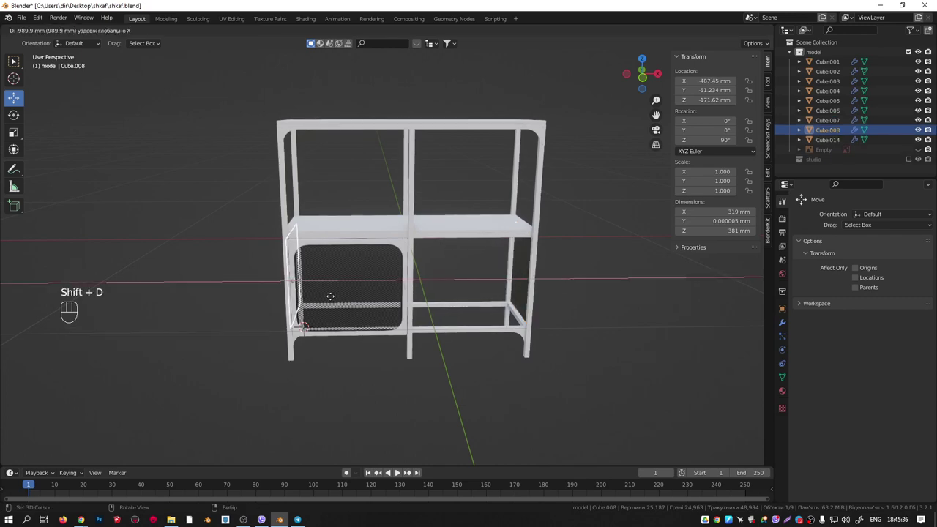
left_click(329, 296)
middle_click_drag(309, 263, 531, 268, "shift")
scroll(524, 276, "up", 3)
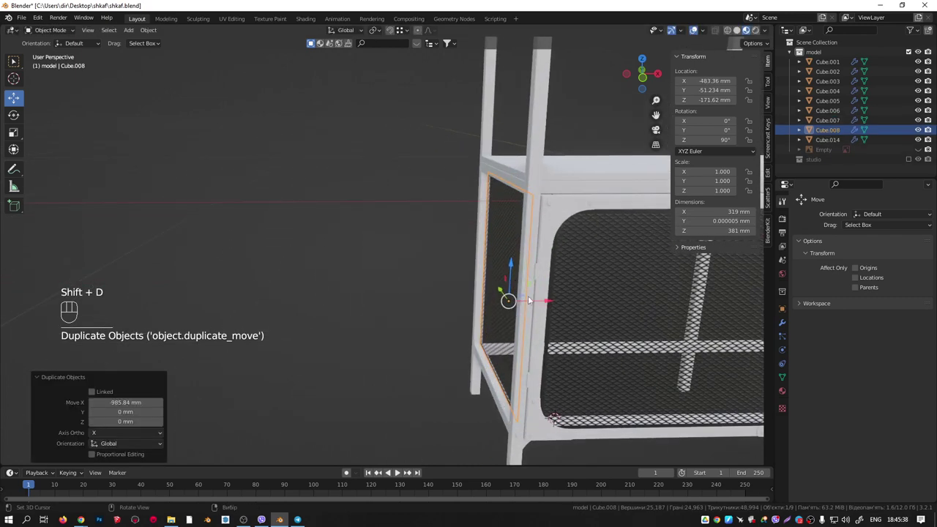
left_click_drag(540, 300, 528, 300)
scroll(477, 178, "up", 1)
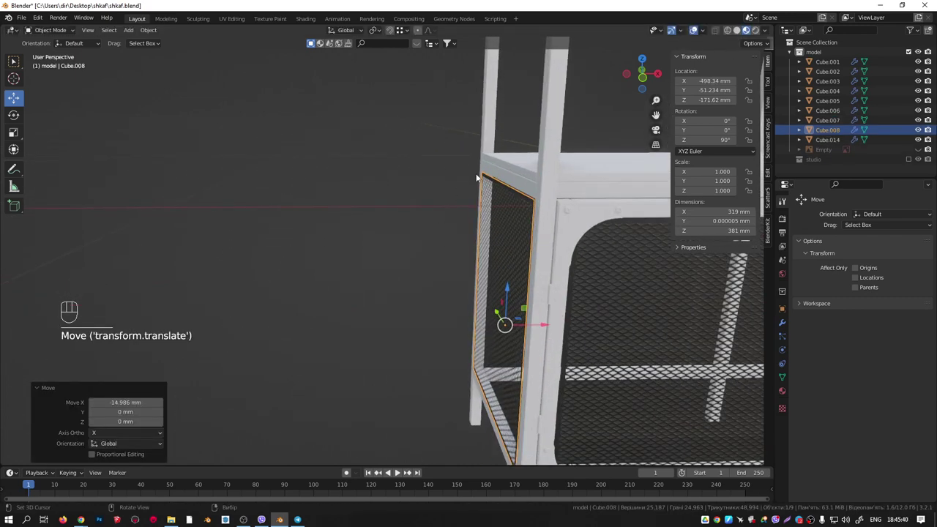
Recalculate the normals of all faces of the left-end mesh panel to the inside, then to the outside.
middle_click_drag(477, 178, 559, 173)
scroll(441, 189, "up", 5)
middle_click_drag(367, 198, 339, 194)
scroll(334, 202, "up", 3)
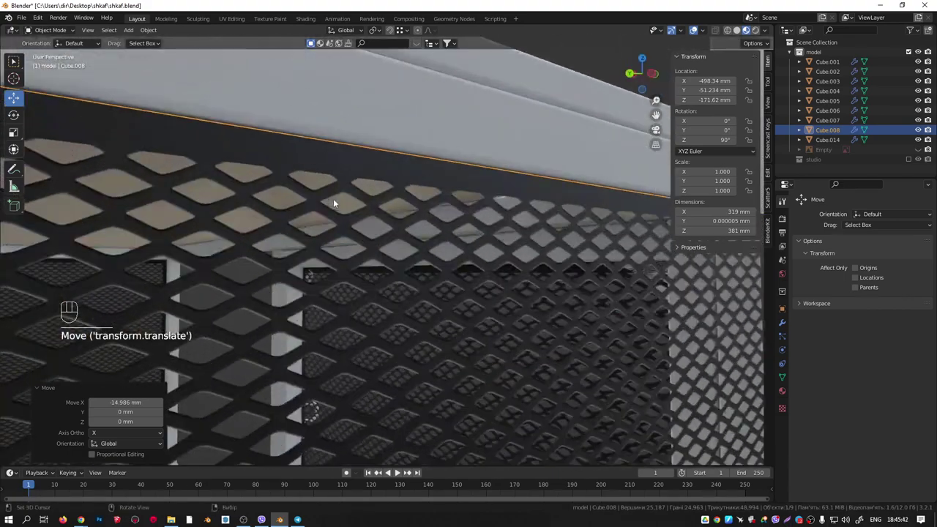
scroll(398, 187, "down", 3)
middle_click_drag(454, 177, 478, 155, "shift")
key("Tab")
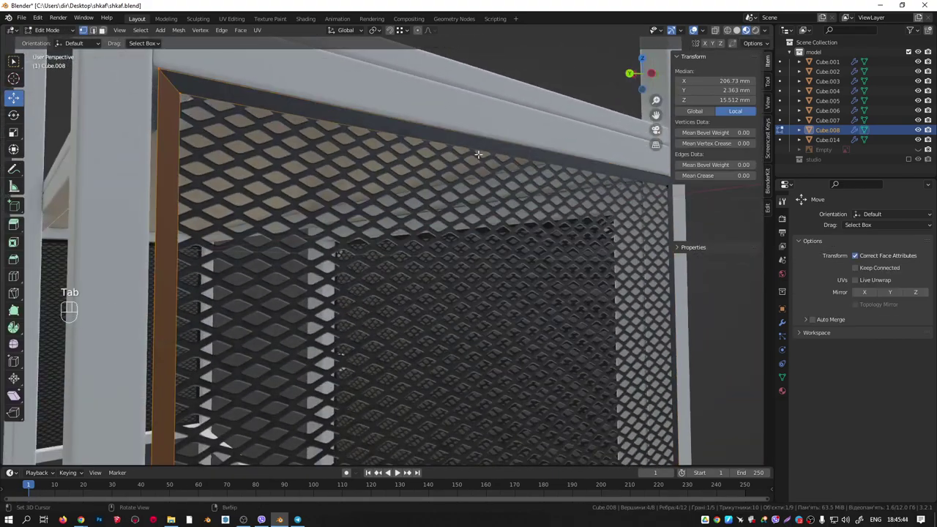
key("a")
key("a")
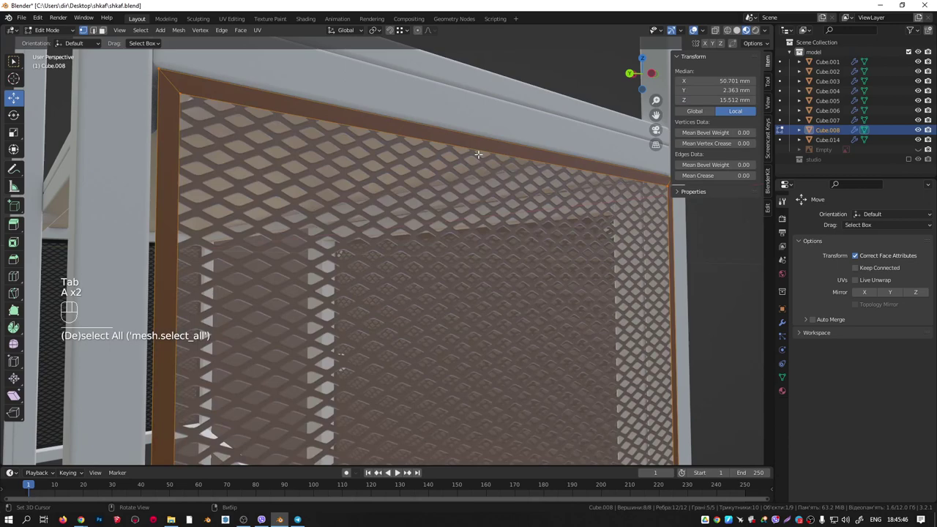
key("ctrl+shift+n")
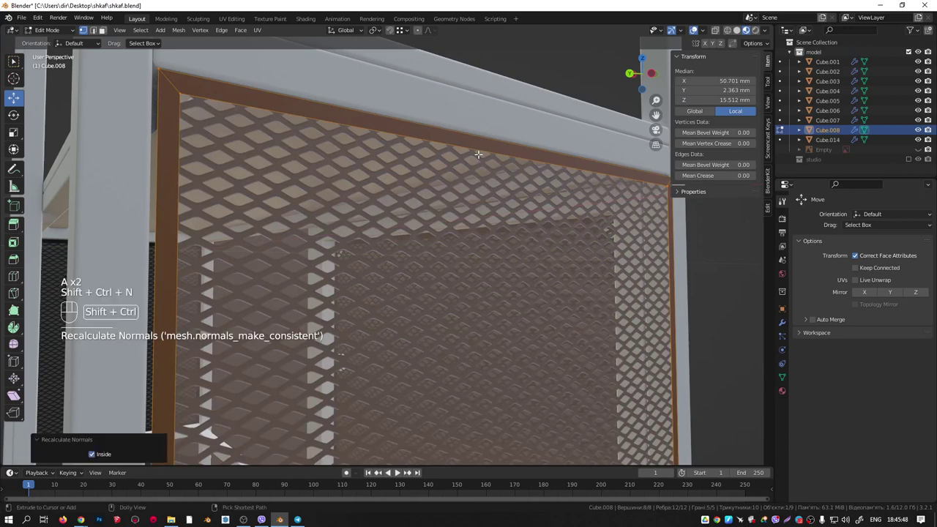
key("shift+n")
key("Tab")
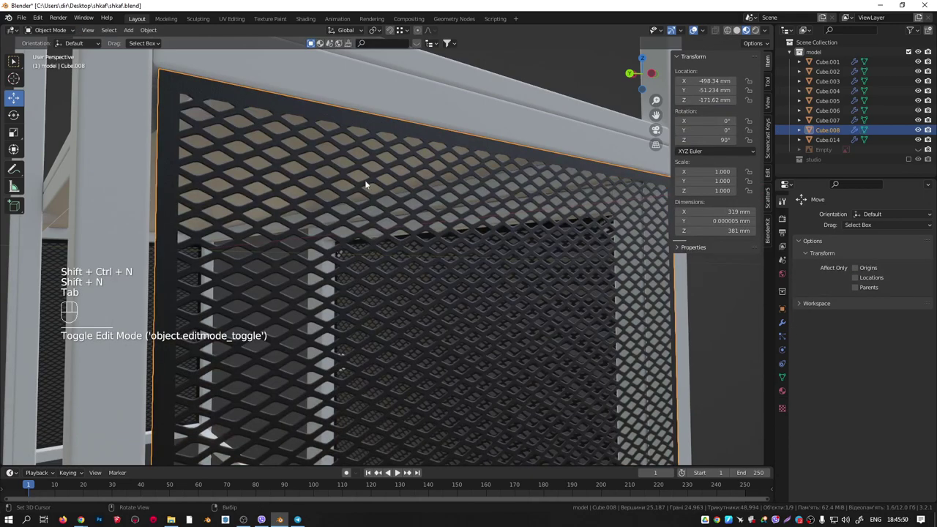
Move the left-end mesh panel inward by about 2.1 mm along X.
middle_click_drag(271, 207, 352, 154)
scroll(332, 232, "down", 3)
left_click_drag(407, 264, 409, 264)
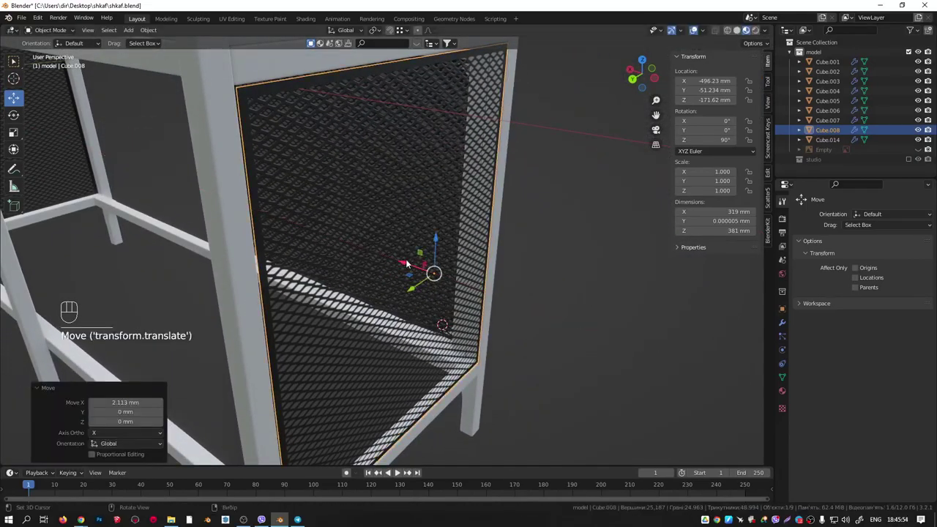
middle_click_drag(409, 264, 521, 208)
Duplicate the left-end mesh panel, place the copy below the door compartment and rotate it -90° in the front view to lie horizontal.
middle_click_drag(334, 258, 502, 266, "shift")
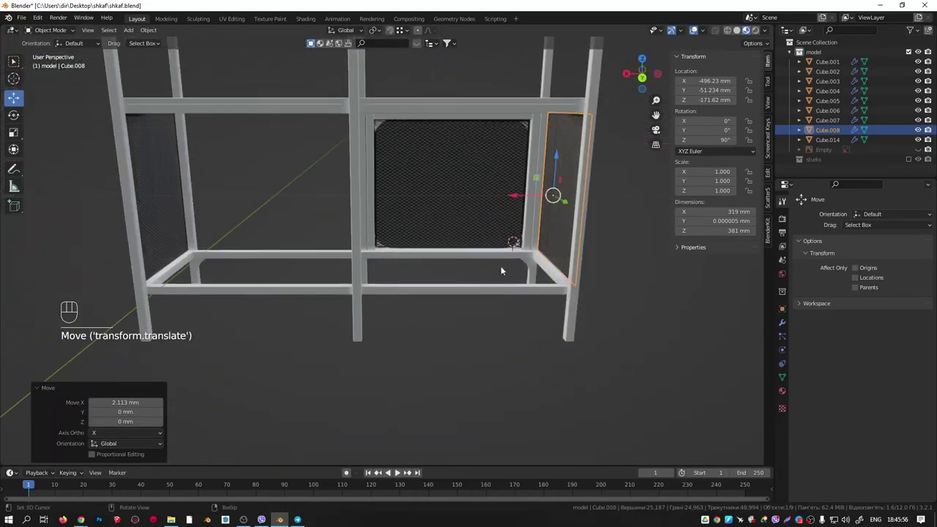
key("KP_1")
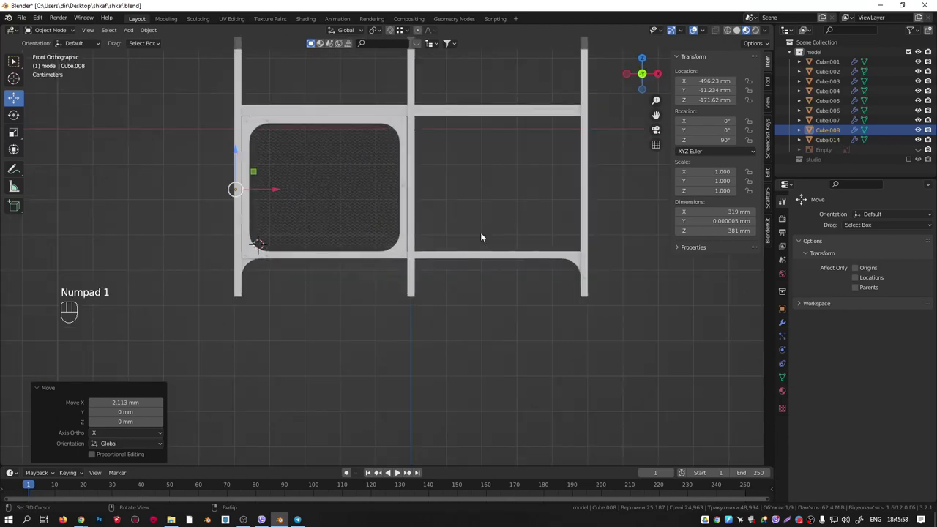
scroll(345, 211, "up", 2)
key("shift+d")
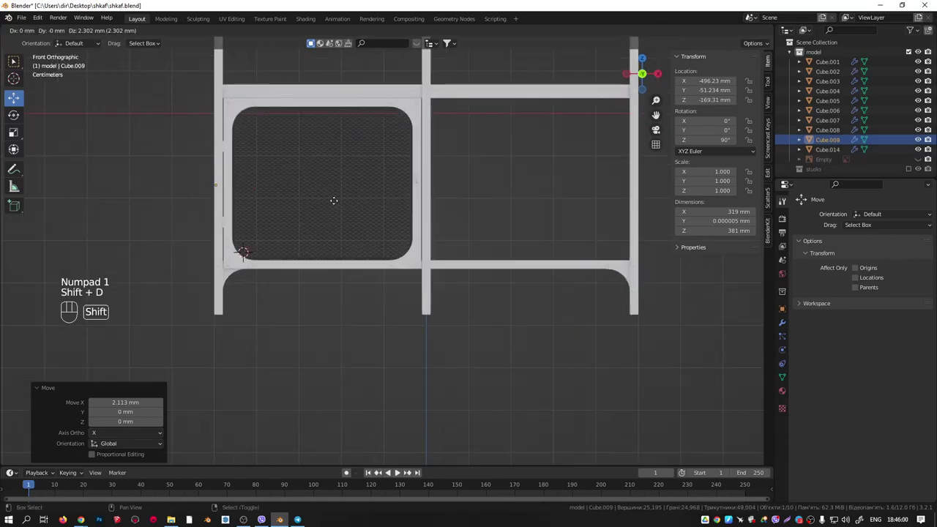
left_click(467, 335)
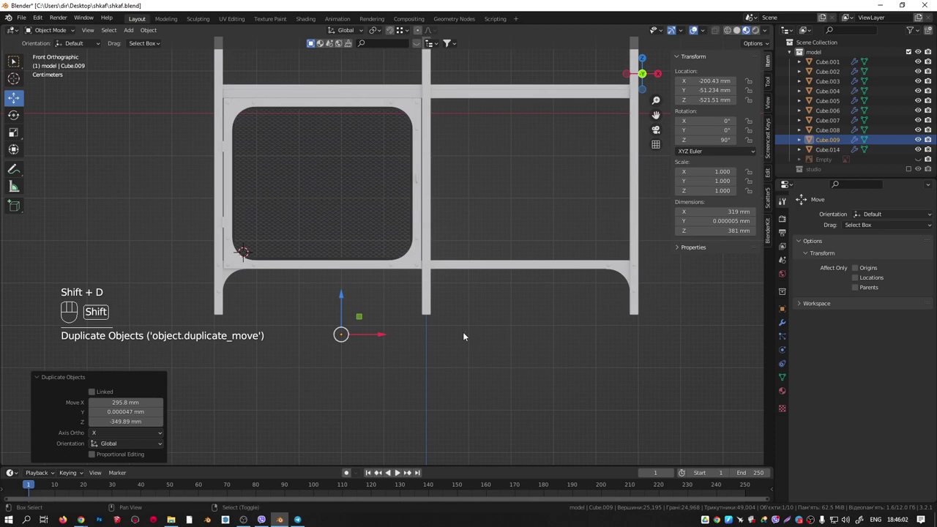
key("shift+z")
middle_click_drag(419, 329, 450, 307, "shift")
type("r90")
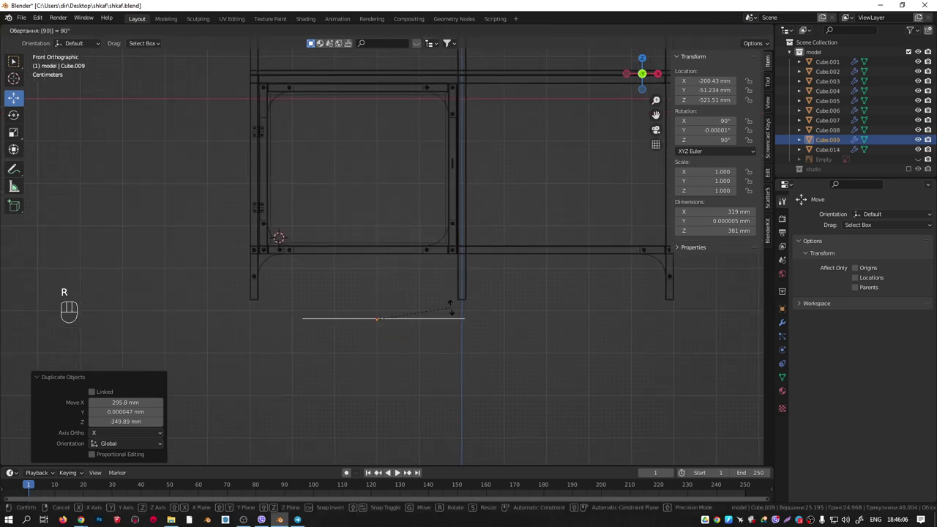
left_click(450, 307)
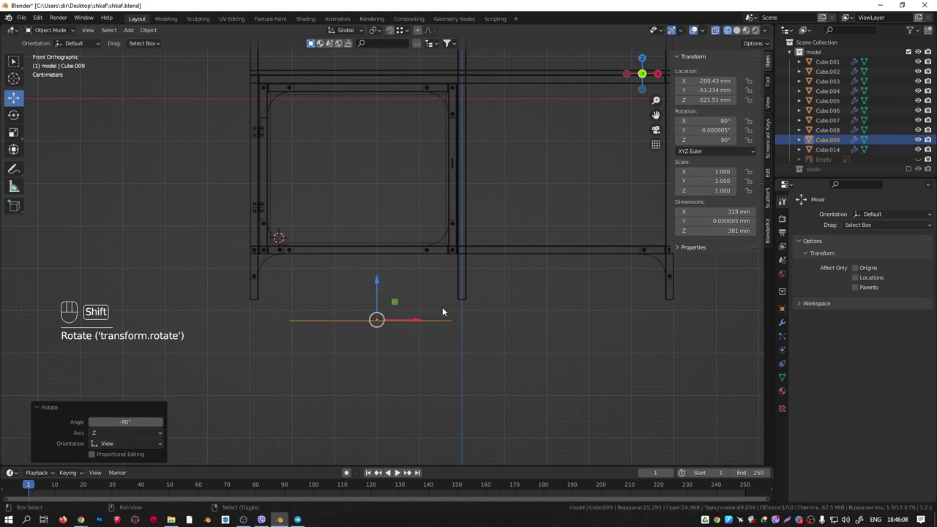
Move the horizontal mesh panel onto the cabinet's bottom frame under the door compartment, to about X -273.8 mm and Z -344.2 mm.
middle_click_drag(443, 307, 509, 327, "shift")
scroll(478, 357, "up", 3)
left_click_drag(477, 357, 477, 172)
scroll(372, 191, "up", 4)
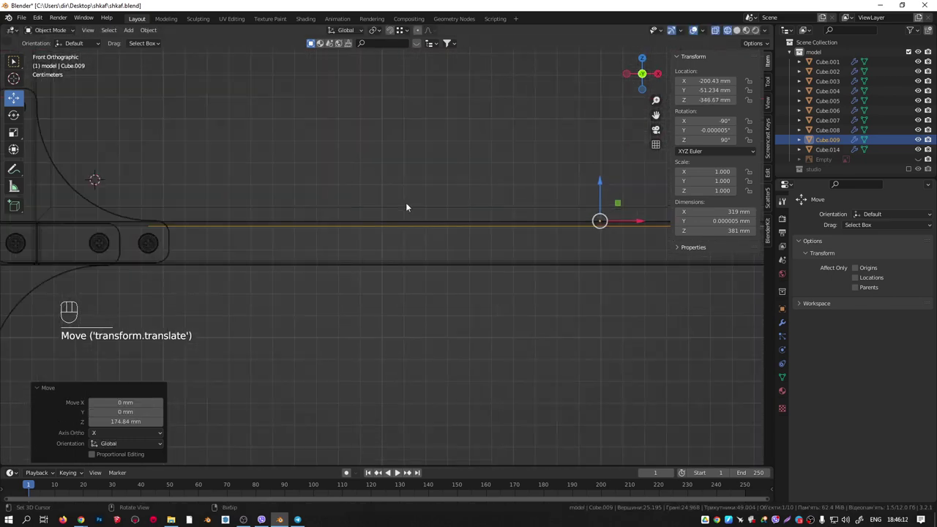
middle_click_drag(579, 209, 613, 271, "shift")
mouse_move(634, 260)
left_mouse_down()
mouse_move(463, 276)
mouse_move(500, 275)
left_mouse_up()
Return to Material Preview shading and hide the left-end mesh panel and the door's mesh panel.
mouse_move(500, 275)
middle_mouse_down()
mouse_move(106, 208)
mouse_move(105, 236)
mouse_move(222, 198)
middle_mouse_up()
key("shift+z")
middle_click_drag(188, 164, 541, 252)
left_click(542, 252)
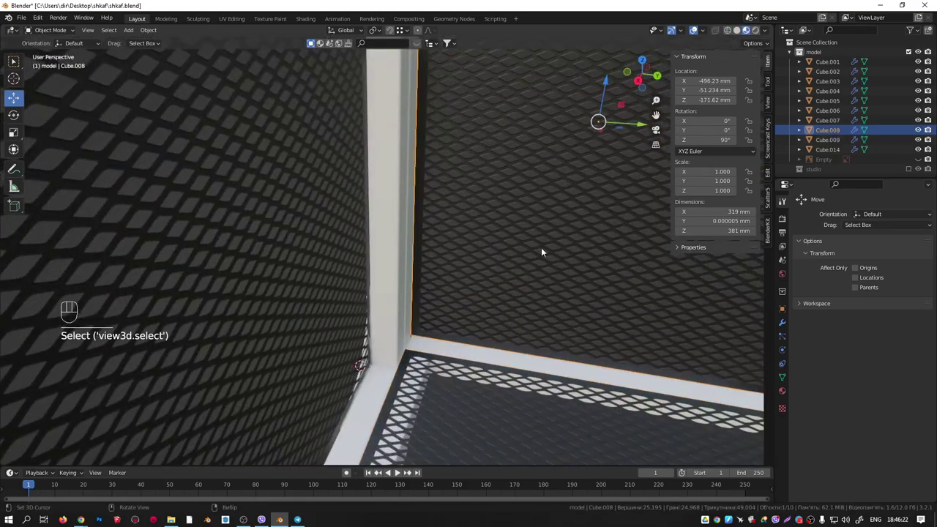
key("h")
left_click(307, 249)
key("h")
Examine how the bottom mesh panel fits the rails and corner posts at the cabinet's left end.
middle_click_drag(307, 250, 513, 366)
middle_click_drag(508, 173, 464, 125, "shift")
scroll(340, 239, "down", 2)
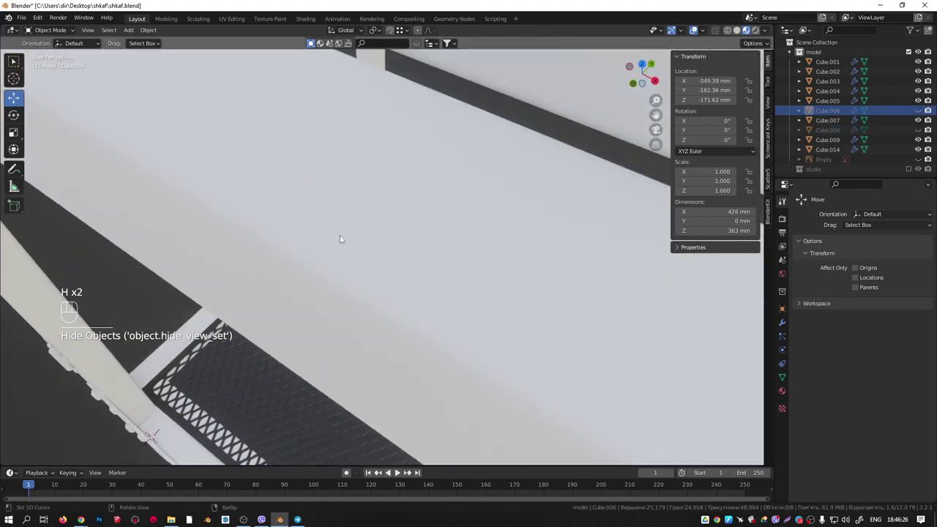
scroll(341, 272, "down", 4)
middle_click_drag(341, 278, 515, 215, "shift")
scroll(283, 146, "up", 4)
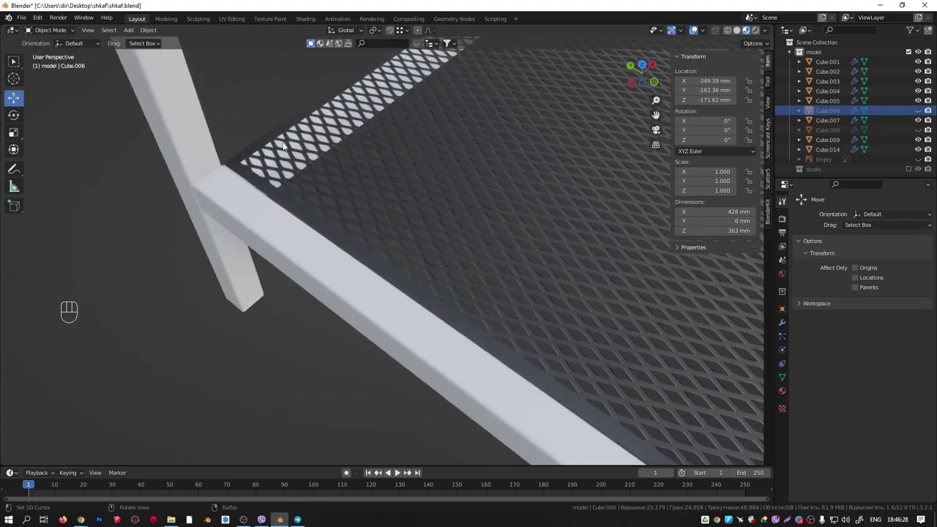
middle_click_drag(284, 146, 514, 379)
key("Tab")
scroll(347, 255, "down", 3)
scroll(337, 264, "up", 2)
Select the bottom mesh panel's right-edge vertices in Edit Mode and move them about 407 mm along X past the middle post.
left_click(319, 268)
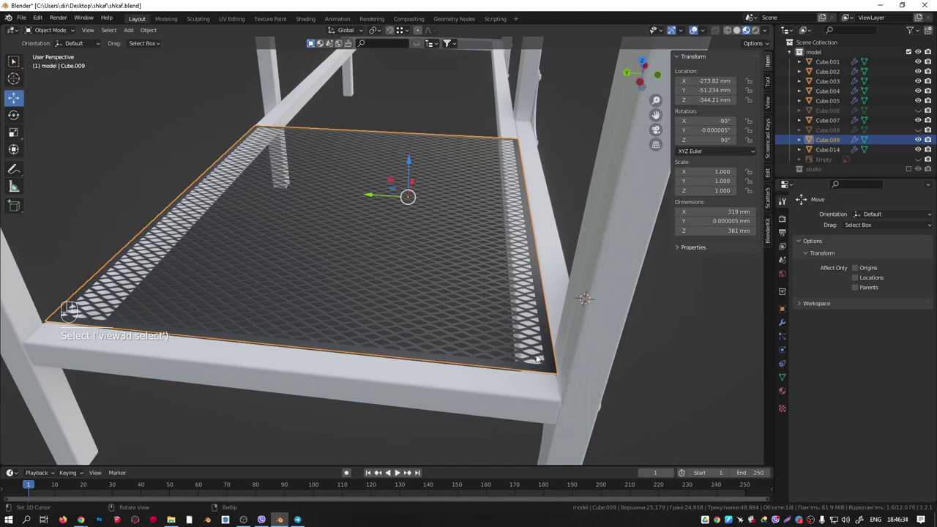
key("Tab")
middle_click_drag(432, 167, 198, 147)
left_click_drag(196, 134, 314, 408)
middle_click_drag(391, 233, 335, 236)
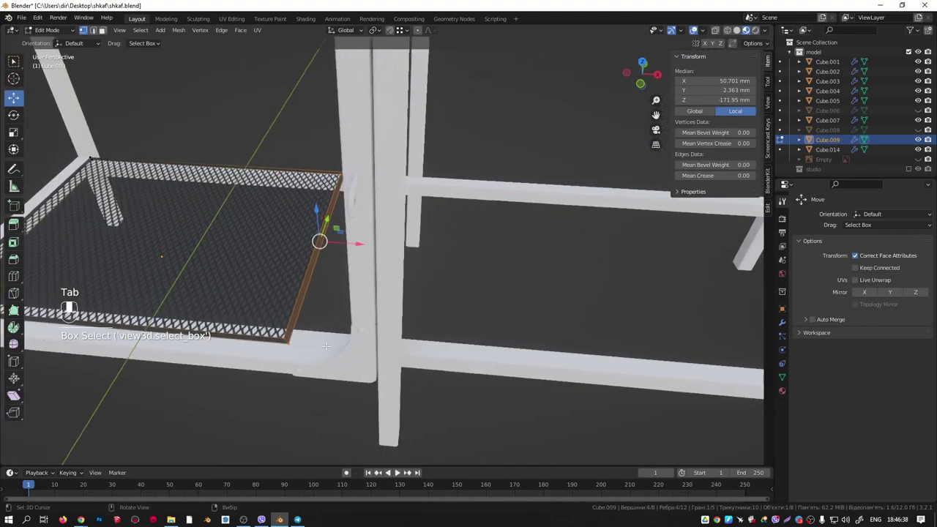
left_click_drag(354, 244, 669, 268)
left_click(668, 268)
Move the bottom mesh panel's right edge about 170.6 mm farther along X to meet the cabinet's right-end bottom rail.
middle_click_drag(676, 266, 381, 246)
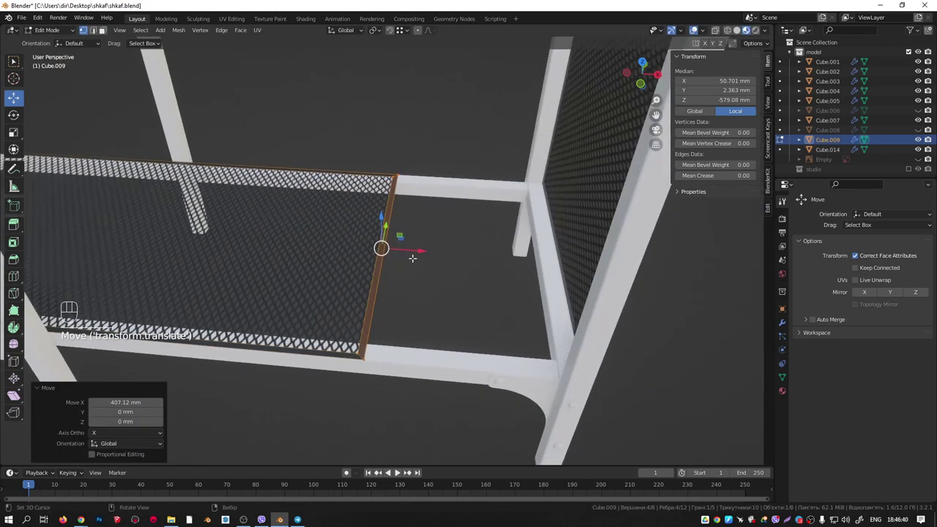
key("g")
key("x")
left_click_drag(566, 266, 571, 267)
scroll(571, 268, "down", 5)
middle_click_drag(571, 268, 665, 272, "shift")
scroll(356, 239, "up", 5)
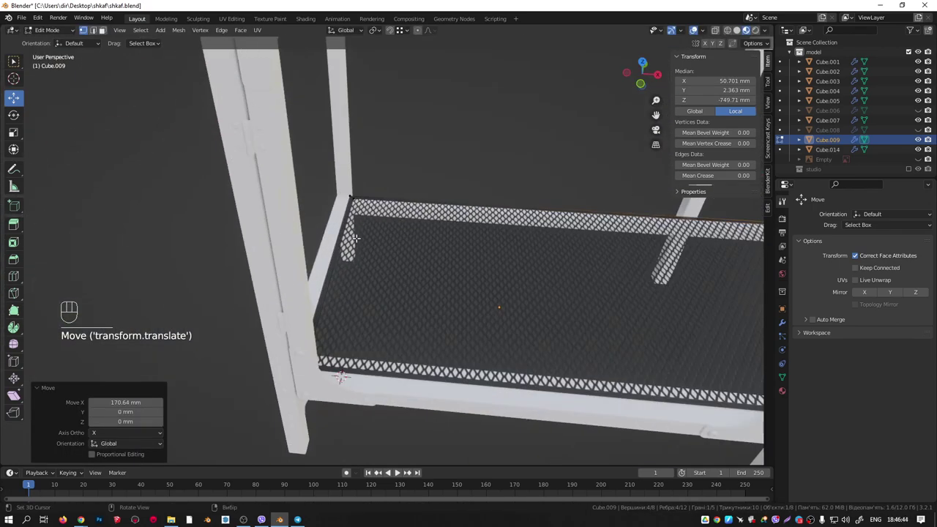
scroll(357, 239, "down", 4)
middle_click_drag(450, 250, 315, 246, "shift")
scroll(563, 257, "up", 2)
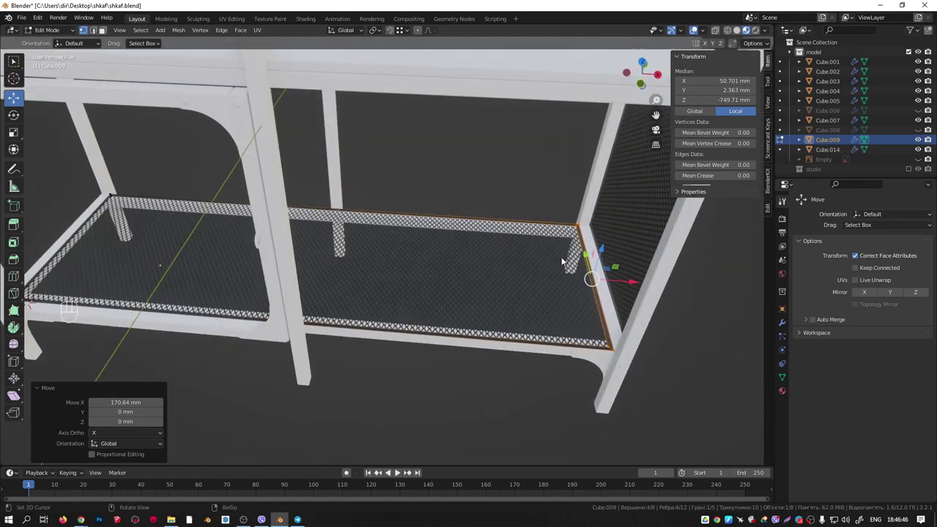
Return to Object Mode and reveal all hidden objects.
key("Tab")
scroll(564, 262, "down", 4)
key("alt+h")
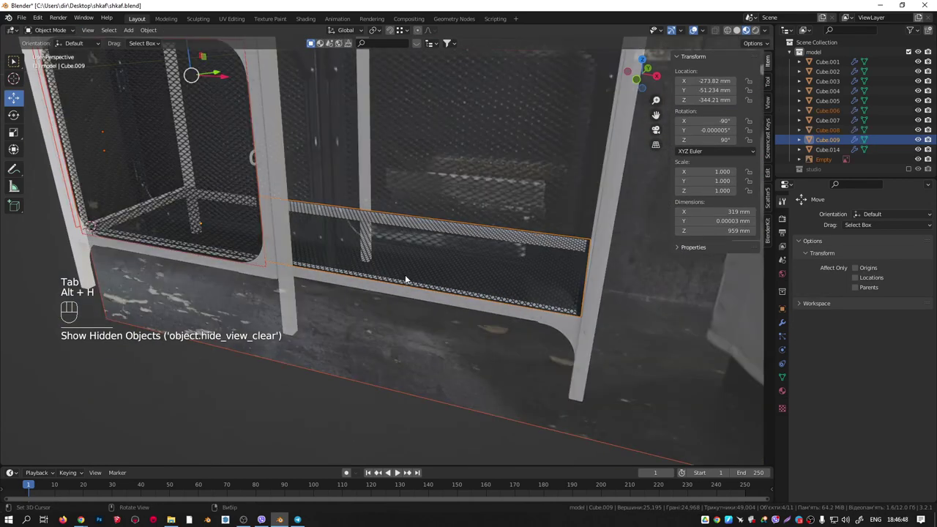
Hide the reference image so only the cabinet model remains in the front view.
scroll(406, 282, "down", 5)
middle_click_drag(406, 293, 506, 263)
left_click(528, 188)
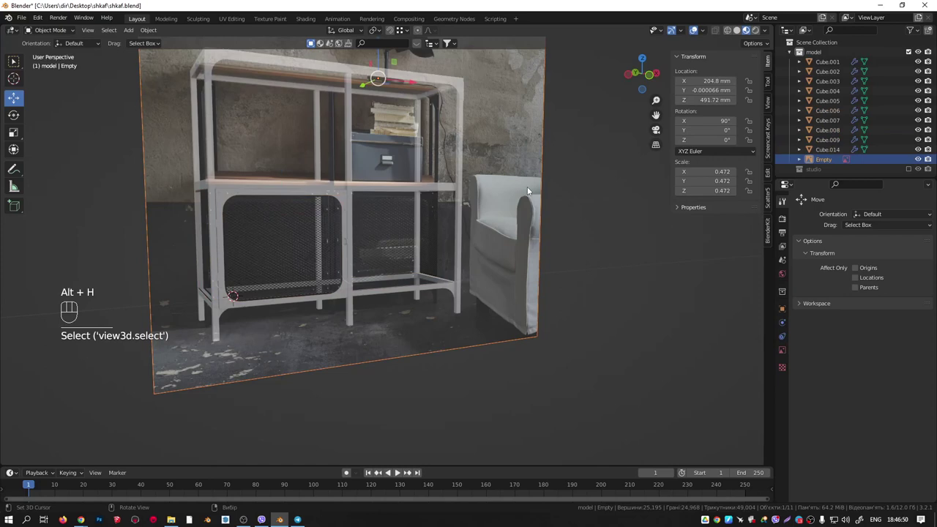
key("h")
key("KP_1")
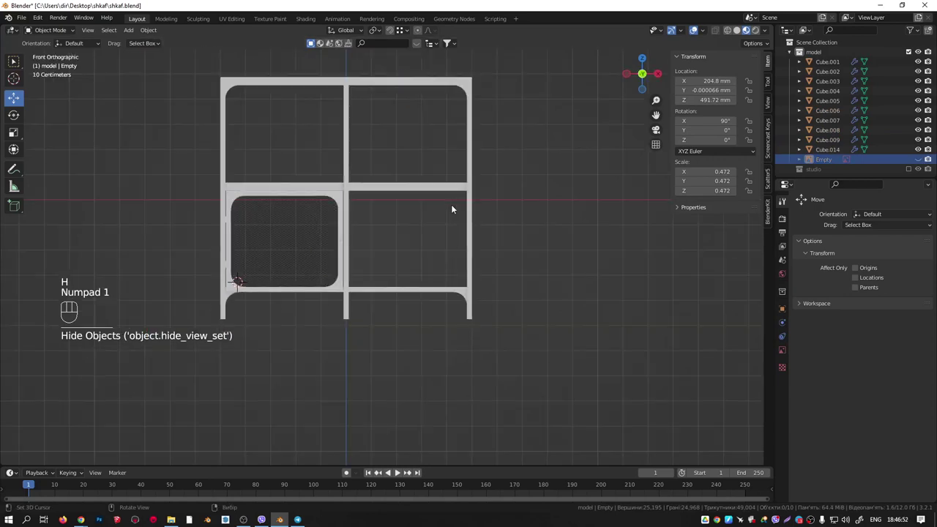
Apply the black material from the right-end mesh panel's material slots to the cabinet frame.
middle_click_drag(178, 105, 417, 218)
scroll(264, 194, "up", 3)
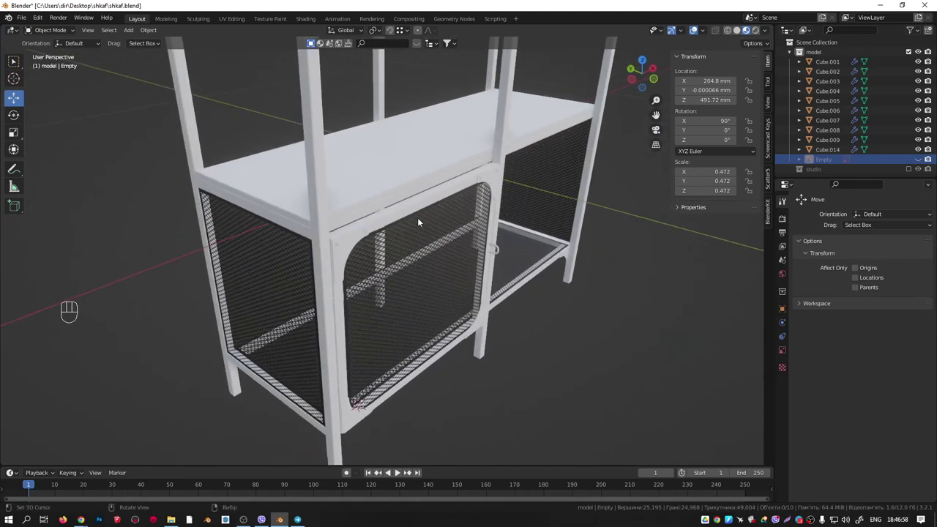
scroll(418, 217, "up", 3)
left_click(469, 177)
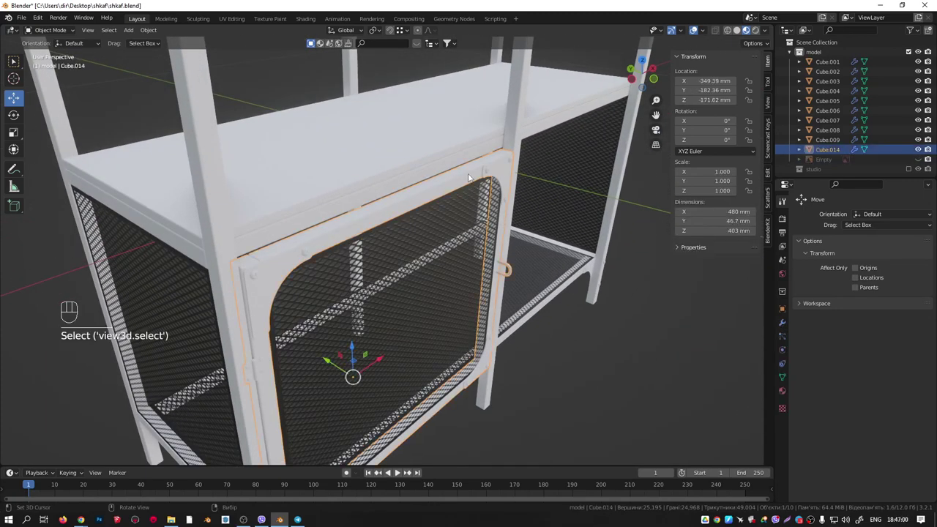
scroll(470, 177, "down", 4)
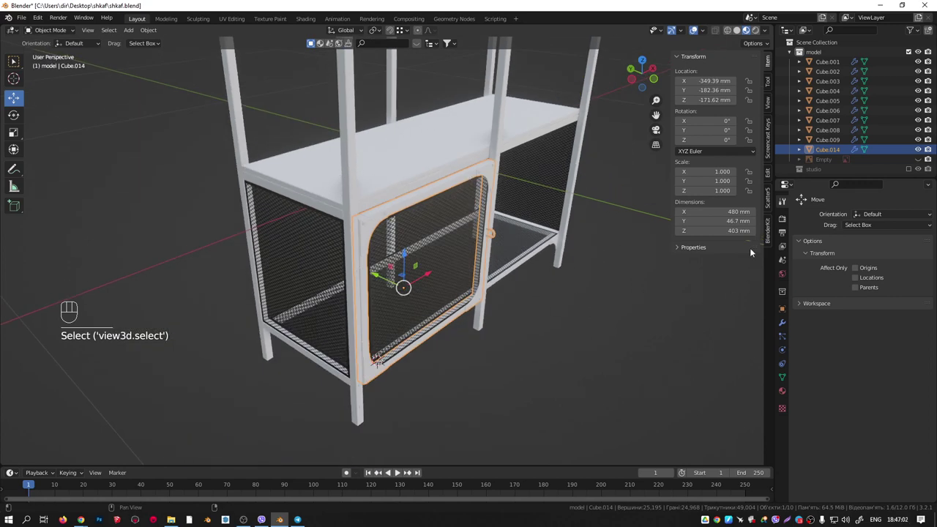
left_click(782, 322)
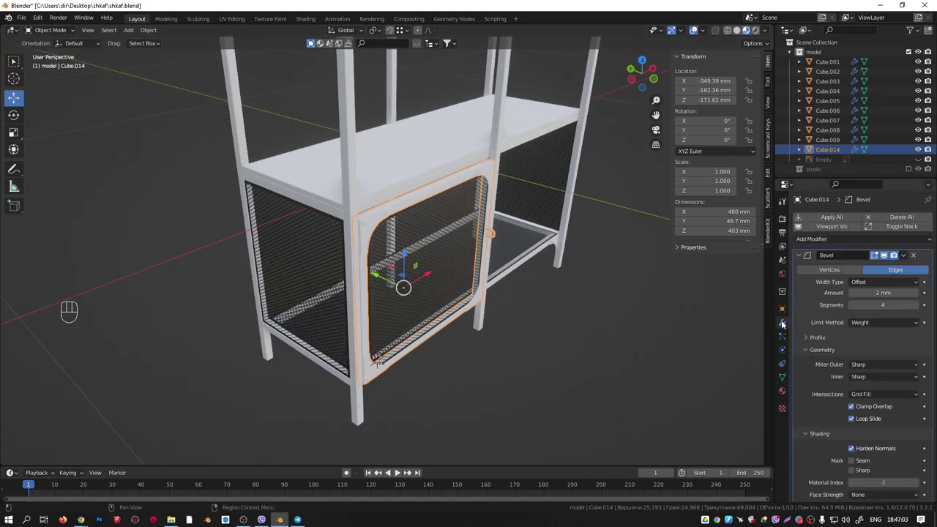
left_click(443, 231)
left_click(543, 173)
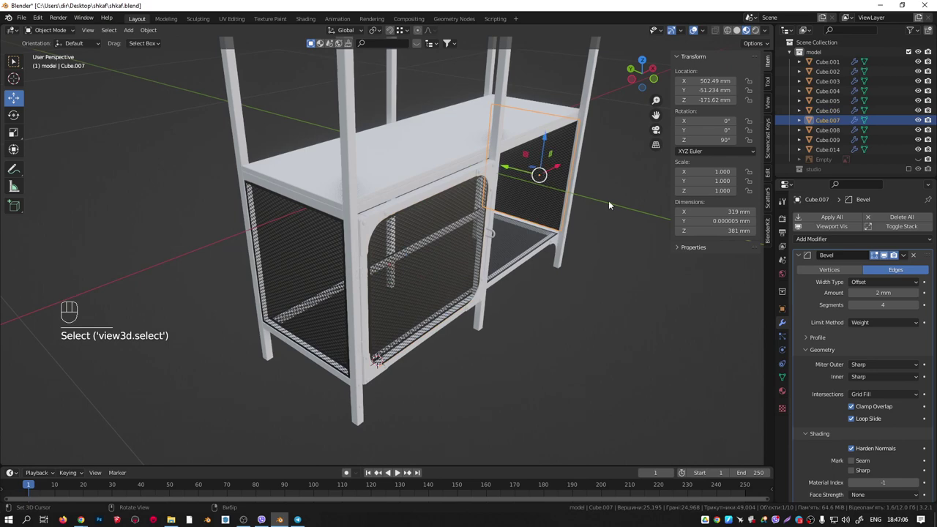
left_click(782, 390)
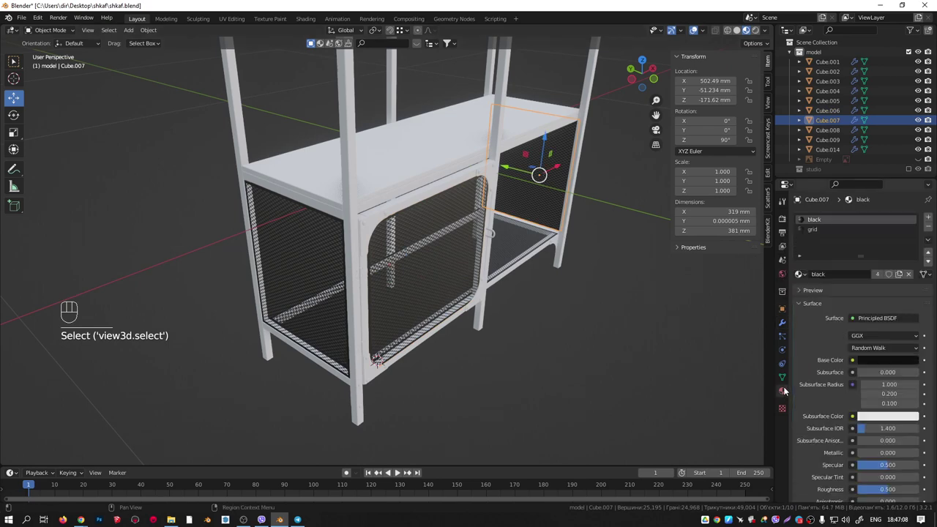
left_click_drag(816, 222, 351, 216)
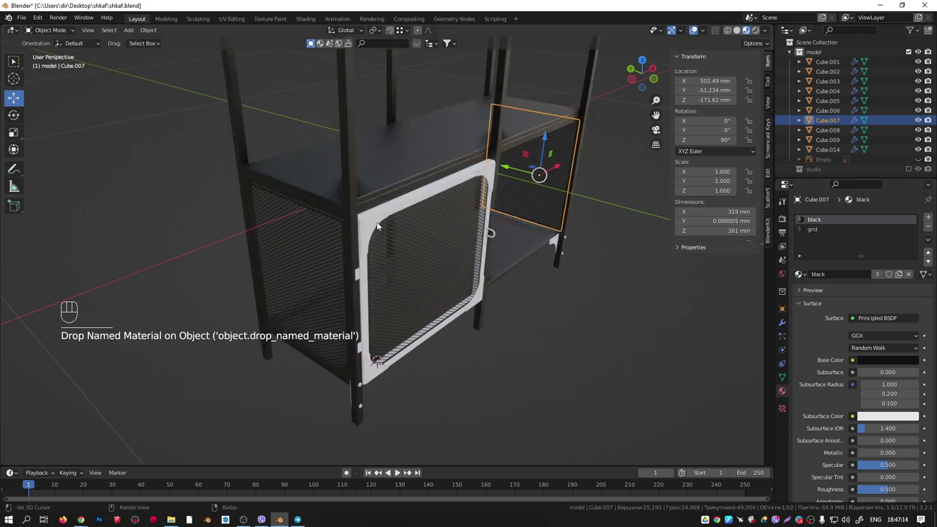
Apply the black material to the door frame and to the corner brackets under the bottom rails.
left_click_drag(798, 275, 372, 225)
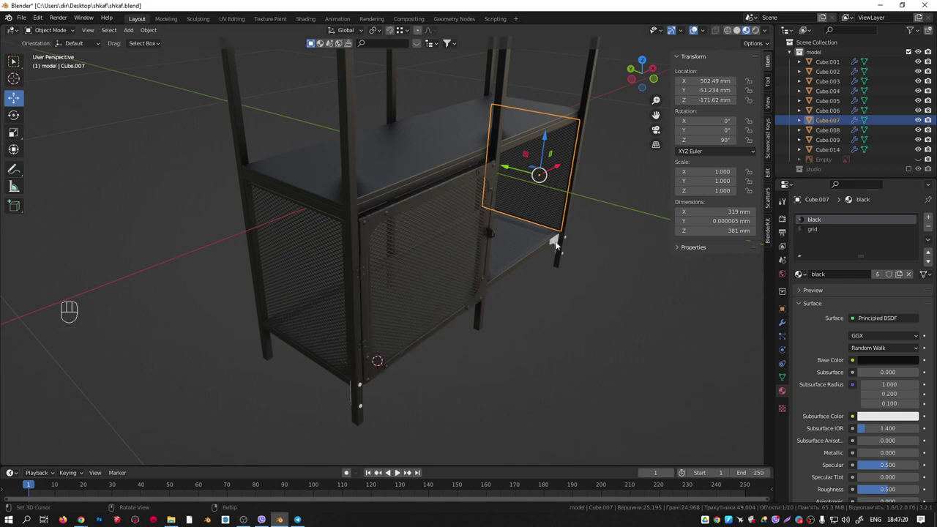
left_click_drag(801, 275, 554, 248)
middle_click_drag(554, 247, 542, 265)
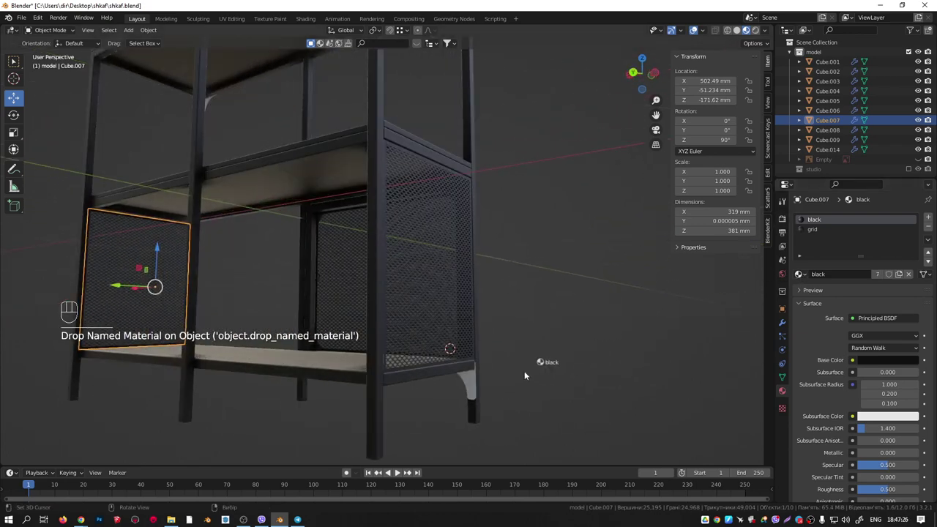
middle_click_drag(460, 265, 387, 308)
Apply the black material to the two upper corner brackets at the cabinet's top left and top right.
scroll(388, 308, "down", 4)
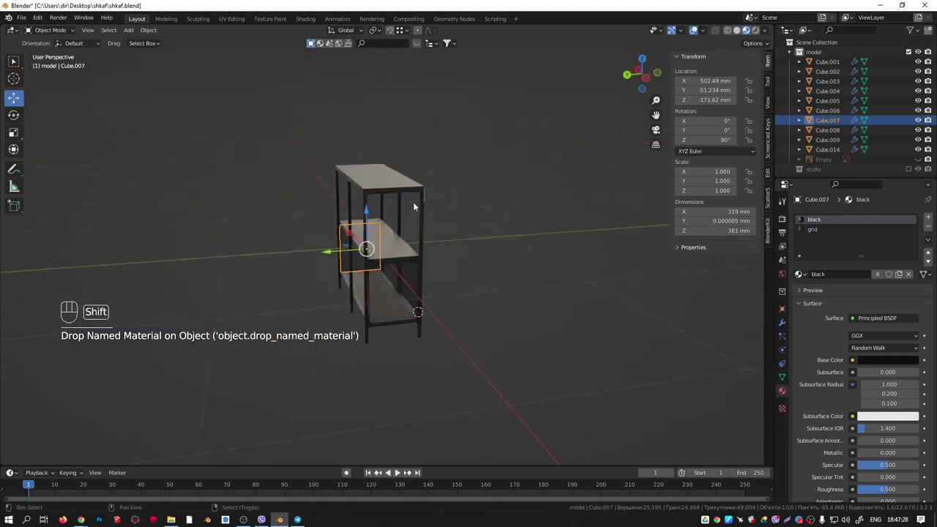
middle_click_drag(413, 202, 410, 258, "shift")
middle_click_drag(410, 258, 261, 219)
scroll(360, 278, "up", 6)
middle_click_drag(361, 282, 608, 268, "shift")
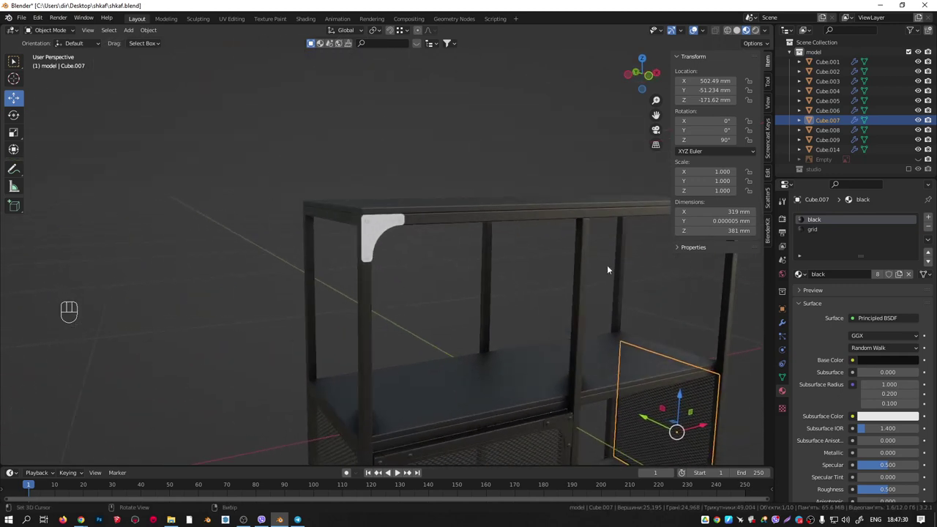
left_click_drag(798, 275, 384, 233)
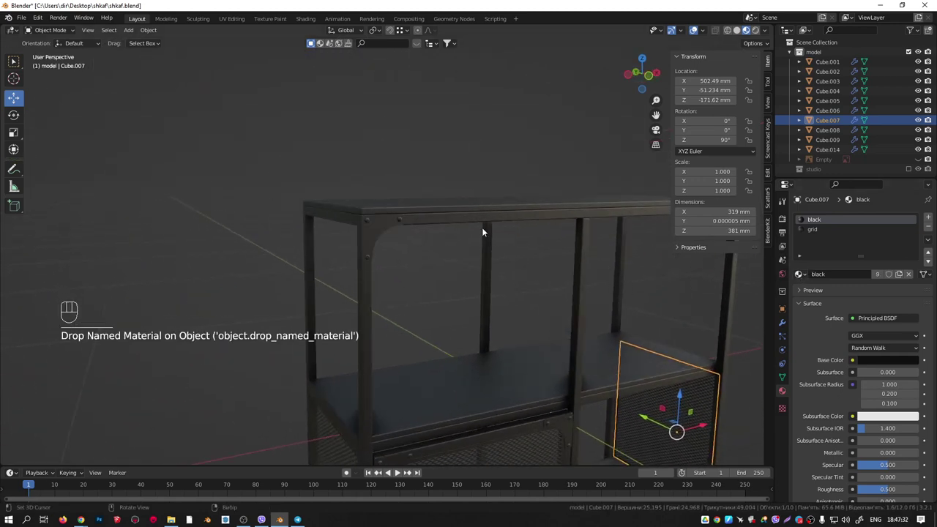
middle_click_drag(482, 227, 335, 240, "shift")
left_click(800, 275)
left_click(800, 275)
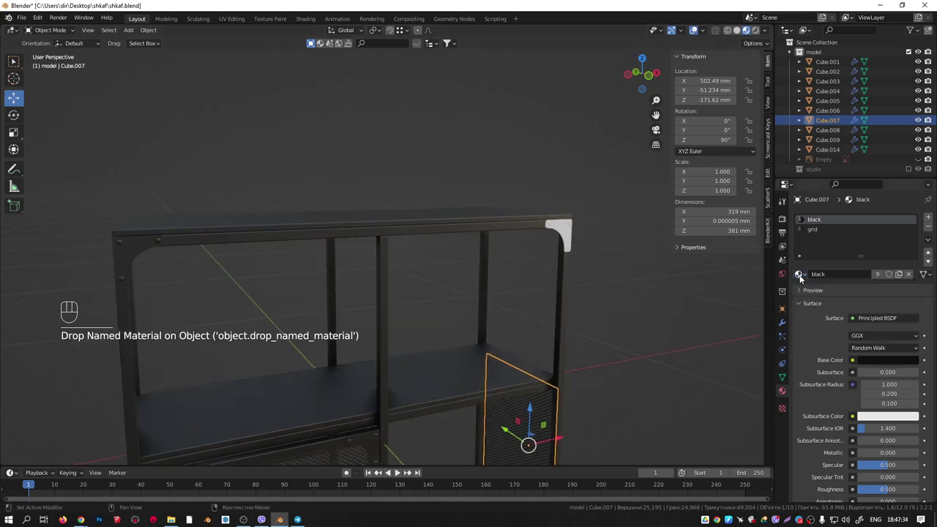
left_click_drag(799, 275, 563, 231)
Join the door's mesh panel with the door frame into one object.
scroll(598, 291, "down", 3)
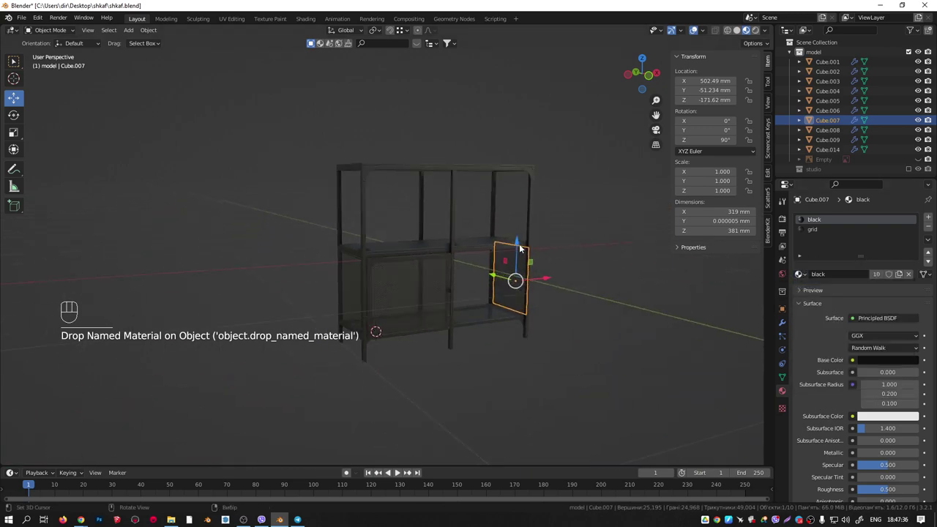
scroll(519, 244, "up", 6)
middle_click_drag(321, 245, 408, 245)
scroll(441, 248, "down", 5)
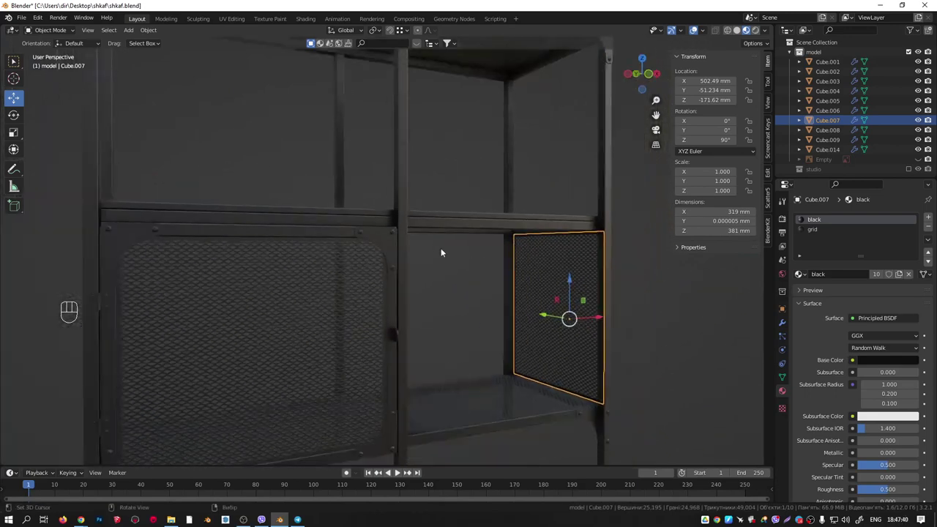
scroll(439, 260, "up", 5)
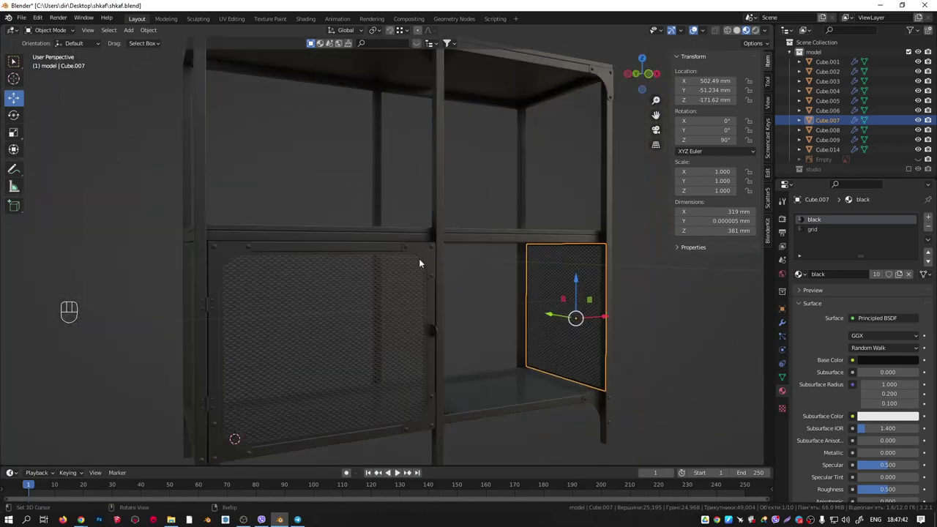
left_click(424, 256)
key("KP_1")
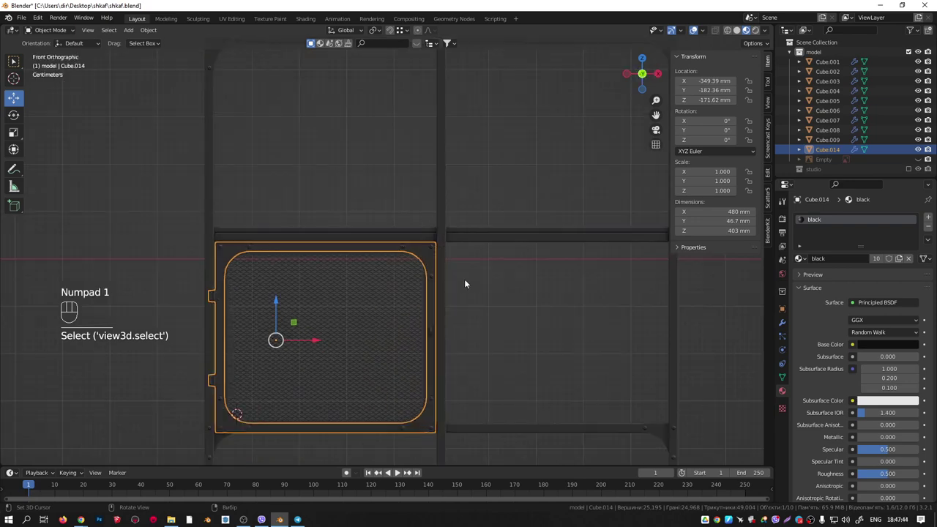
left_click(395, 283)
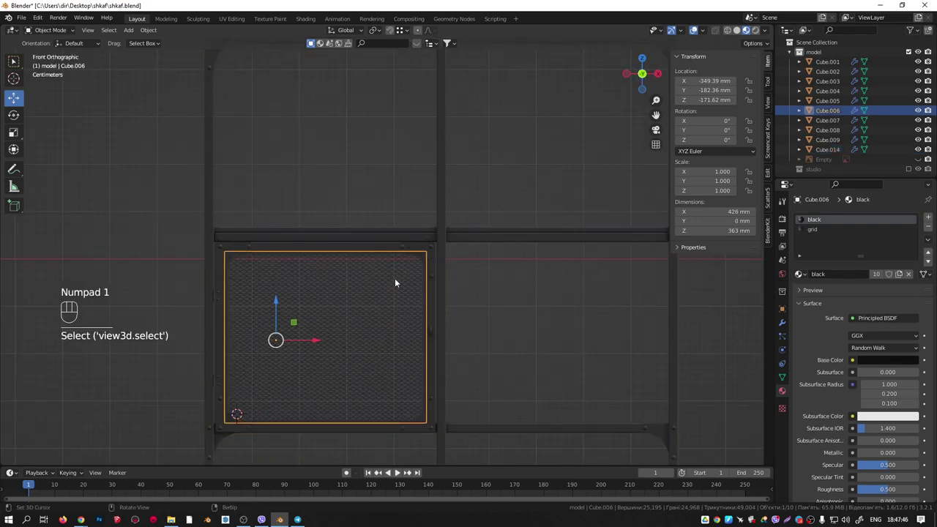
left_click(431, 263, "shift")
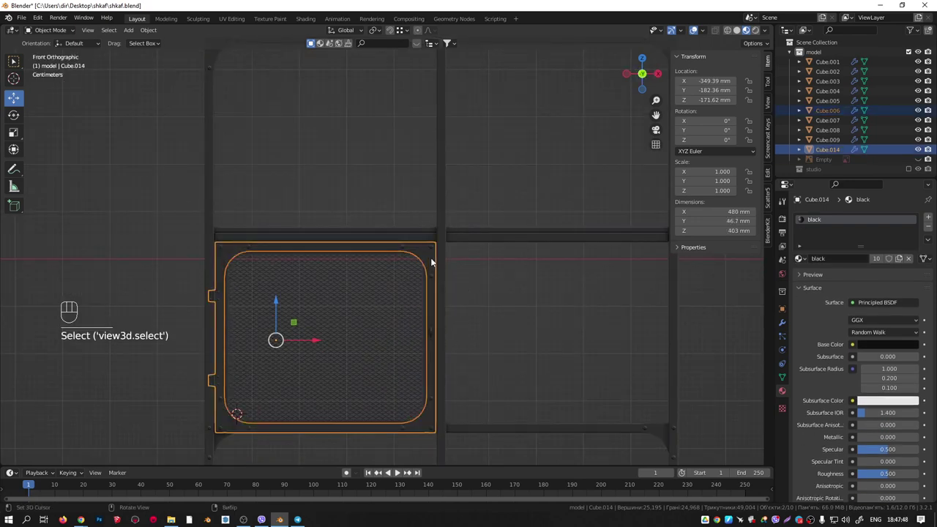
key("ctrl+j")
Duplicate the joined door and move the copy about 528.6 mm along X toward the right compartment.
middle_click_drag(359, 325, 352, 295, "shift")
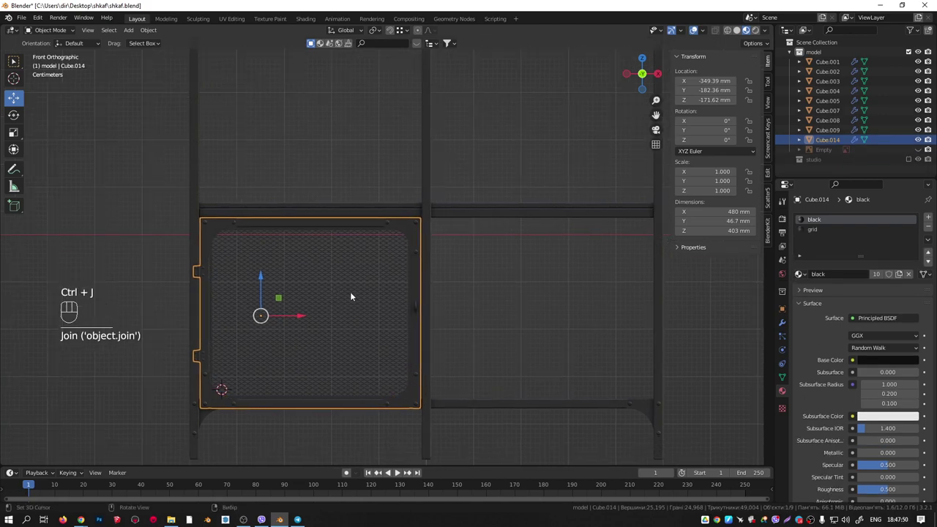
key("shift+d")
key("x")
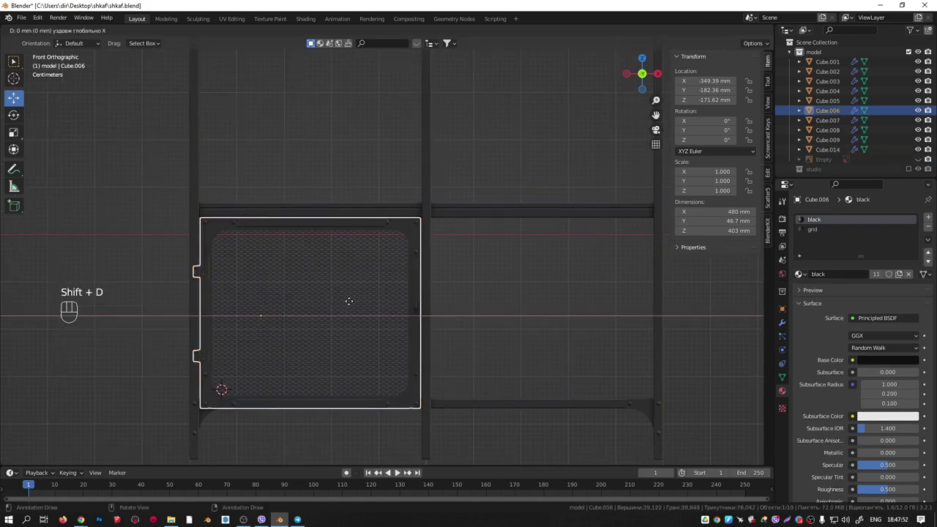
left_click(561, 308)
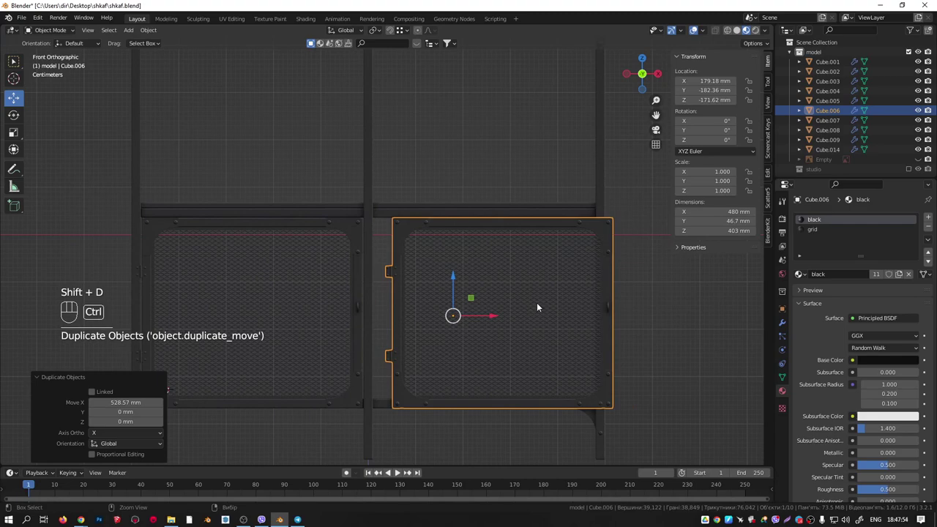
Mirror the copied door along global X and move it about 169 mm along X into the right compartment.
key("ctrl+m")
key("x")
left_click(536, 302)
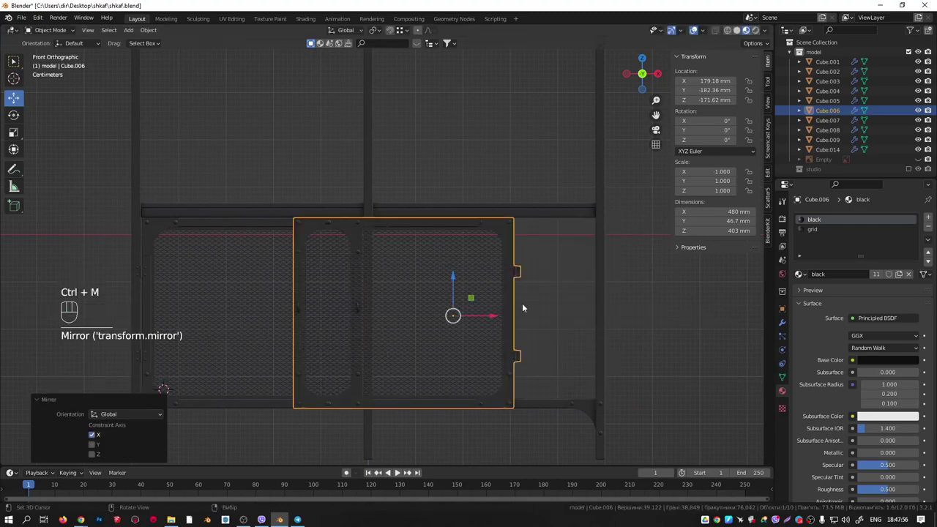
middle_click_drag(522, 303, 410, 315, "shift")
key("g")
key("x")
left_click(459, 315)
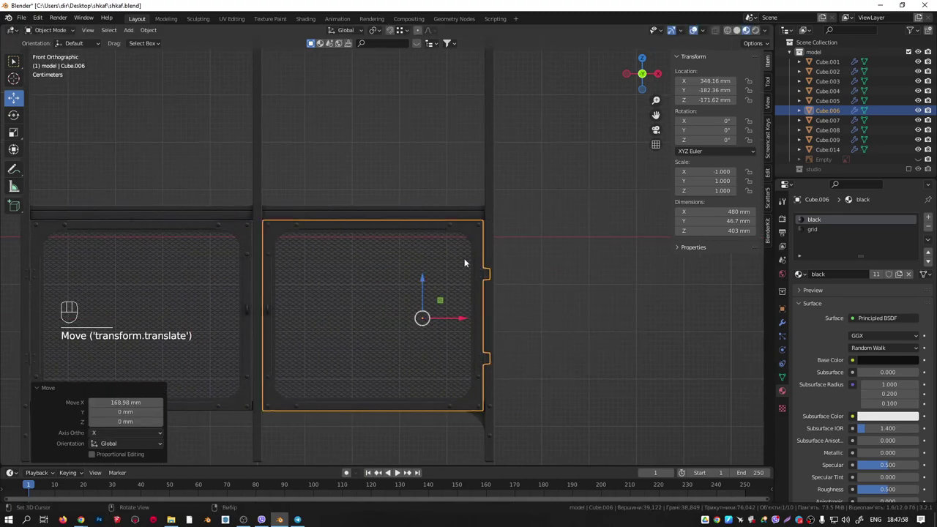
Move the right door about 1.27 mm farther along X toward the right corner post.
scroll(469, 241, "up", 6)
middle_click_drag(463, 298, 458, 268, "shift")
scroll(459, 268, "up", 2)
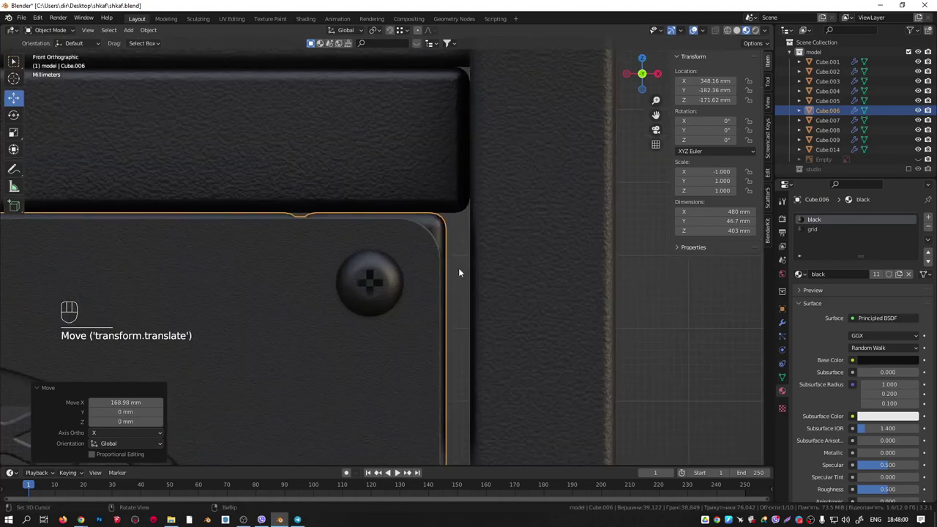
key("g")
key("x")
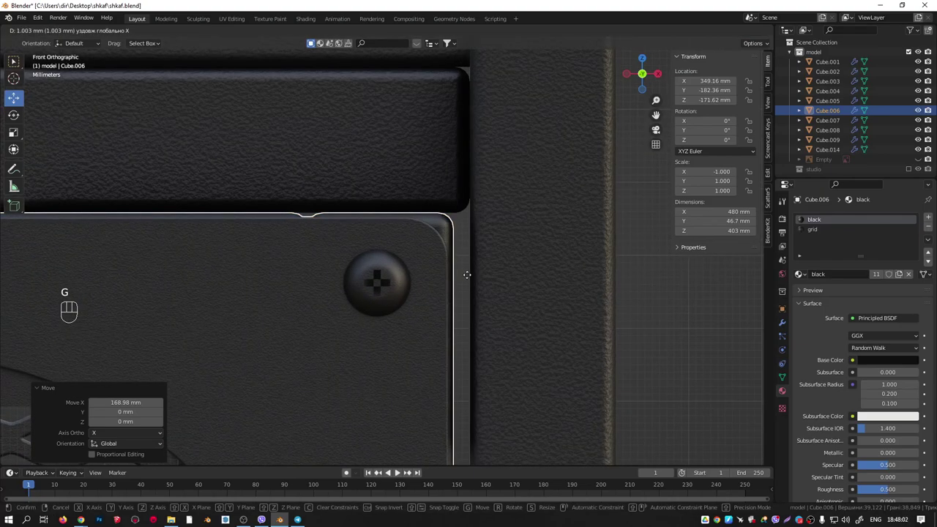
left_click(462, 272)
Examine how the two mesh doors fit around the middle post, close up and from above.
scroll(463, 272, "down", 2)
scroll(463, 271, "down", 10)
middle_click_drag(390, 339, 421, 258, "shift")
scroll(382, 286, "up", 5)
middle_click_drag(380, 289, 332, 259)
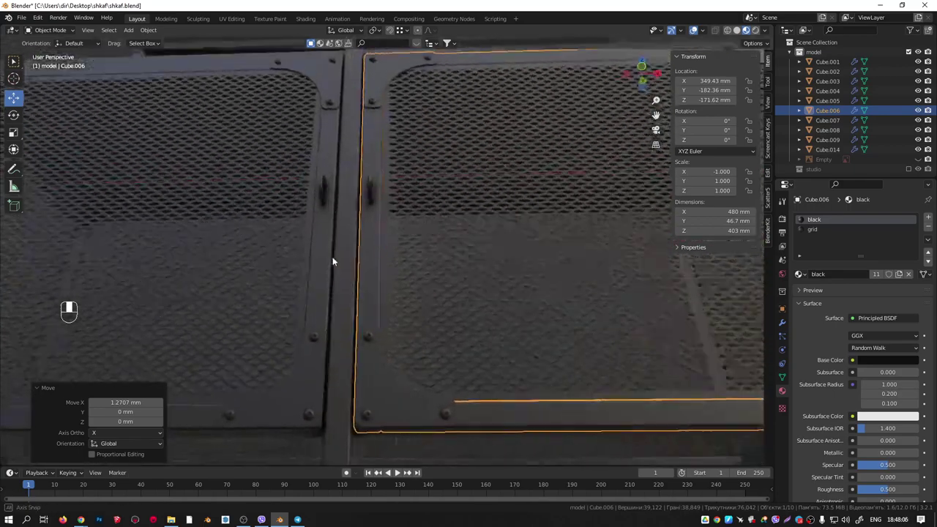
scroll(372, 308, "down", 5)
middle_click_drag(372, 307, 452, 317, "shift")
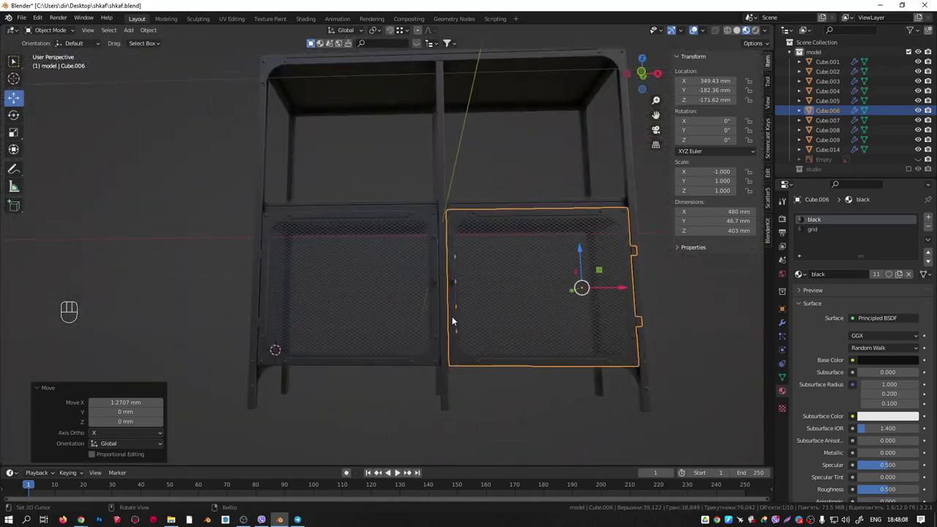
key("KP_7")
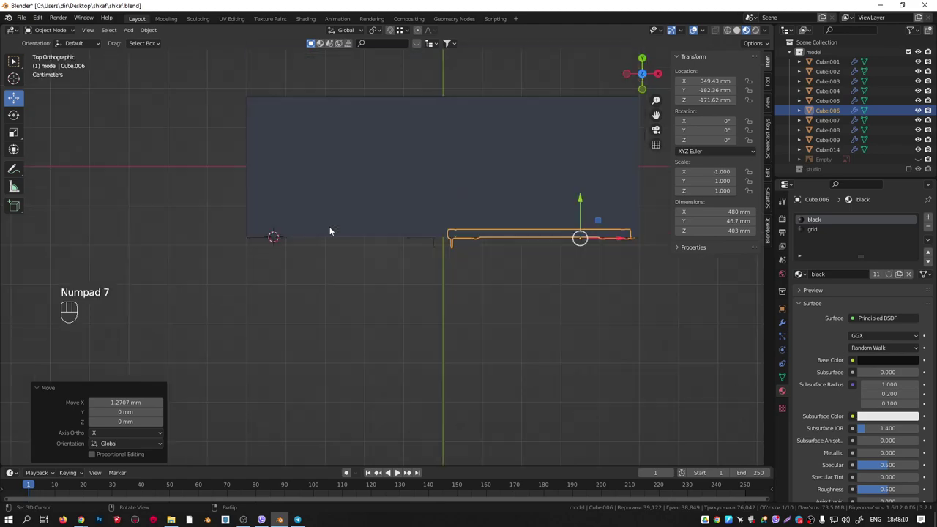
In the left door's mesh, select the post-side leaf and screws of the upper hinge as linked parts.
key("KP_1")
scroll(255, 215, "up", 6)
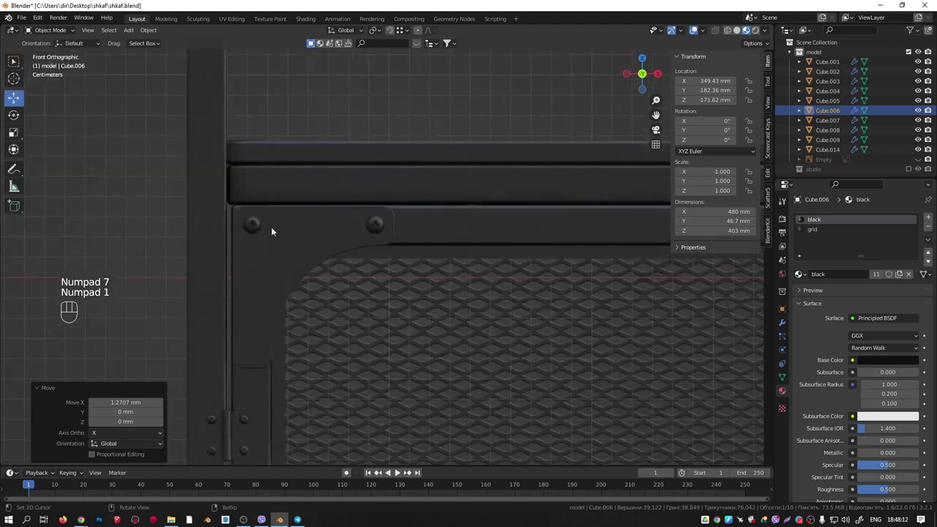
scroll(272, 230, "down", 1)
middle_click_drag(259, 287, 293, 289)
left_click(291, 188)
key("Tab")
scroll(282, 297, "up", 8)
key("a")
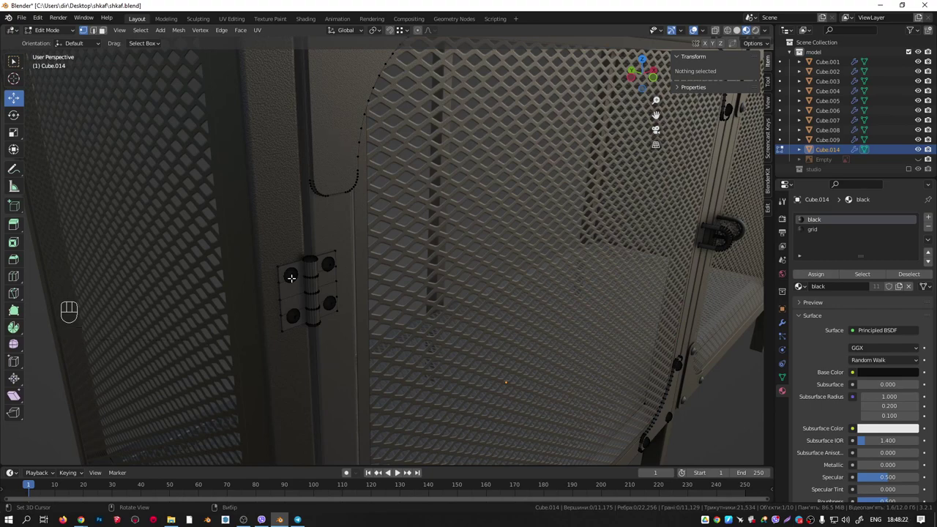
key("l")
key("l")
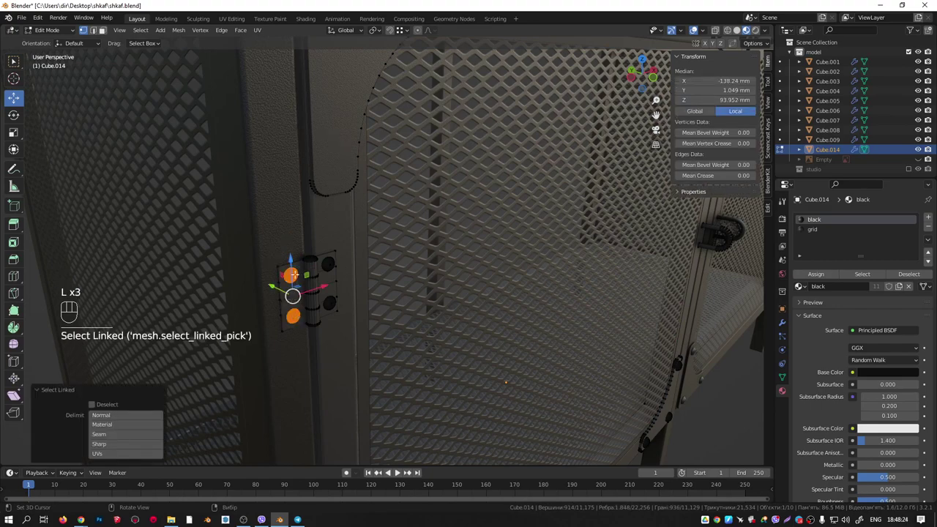
key("l")
Add the lower hinge's post-side leaf and screws to the selection and separate the selected hinge parts into their own object.
scroll(284, 267, "down", 5)
scroll(303, 398, "up", 7)
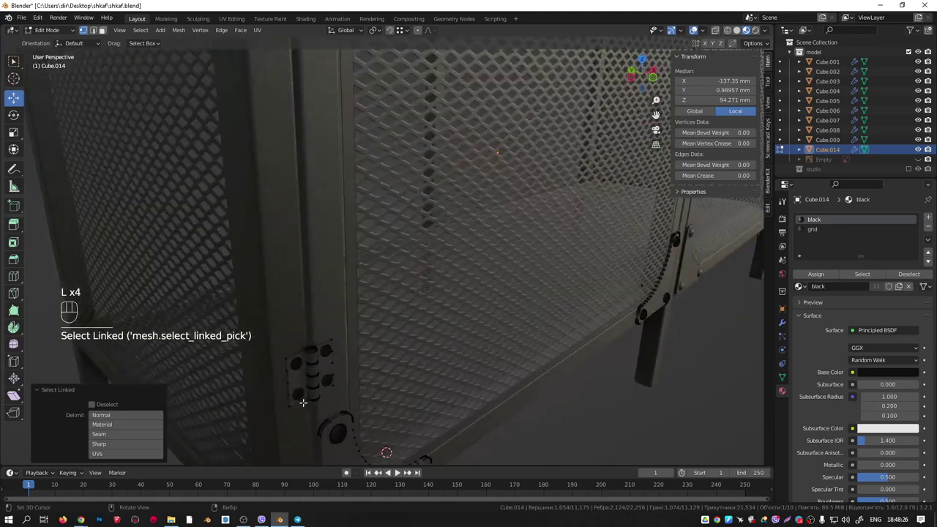
key("l")
key("l")
key("l")
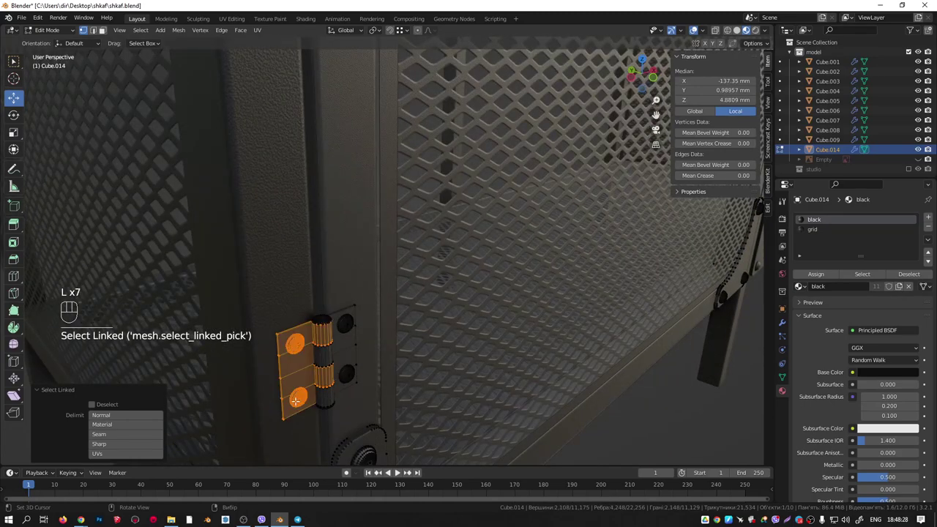
scroll(330, 352, "down", 8)
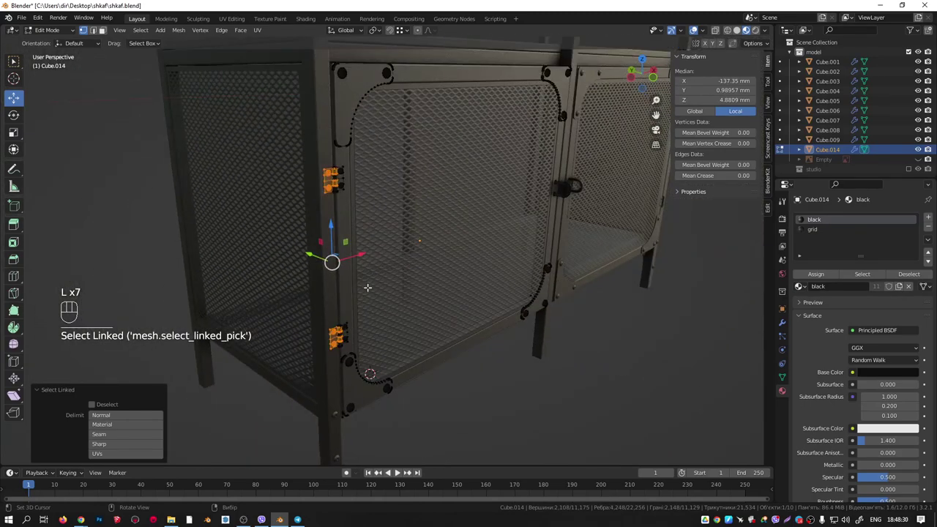
key("p")
left_click(326, 277)
middle_click_drag(362, 268, 331, 246)
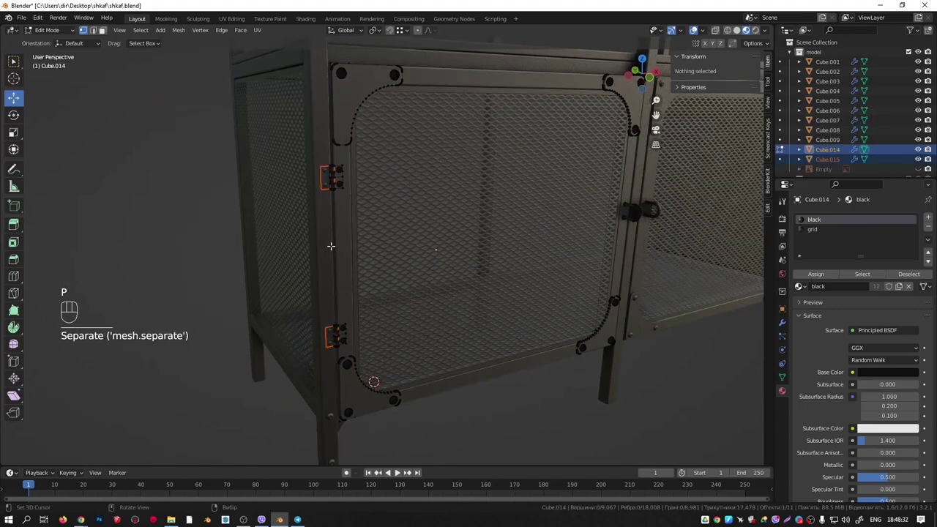
Snap the 3D cursor to the centre vertex on top of the left door's upper hinge pin.
key("Tab")
middle_click_drag(350, 193, 368, 272, "shift")
scroll(340, 239, "up", 4)
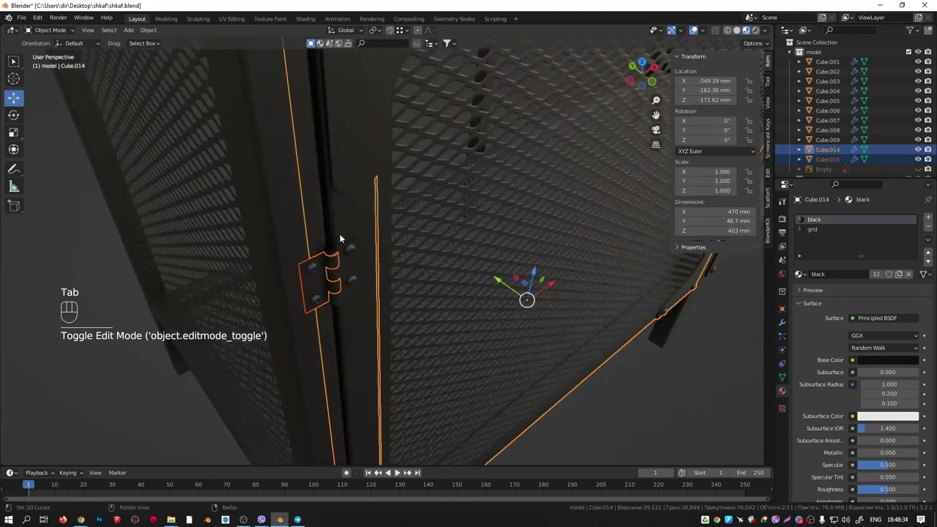
left_click(336, 244)
key("Tab")
scroll(336, 249, "up", 4)
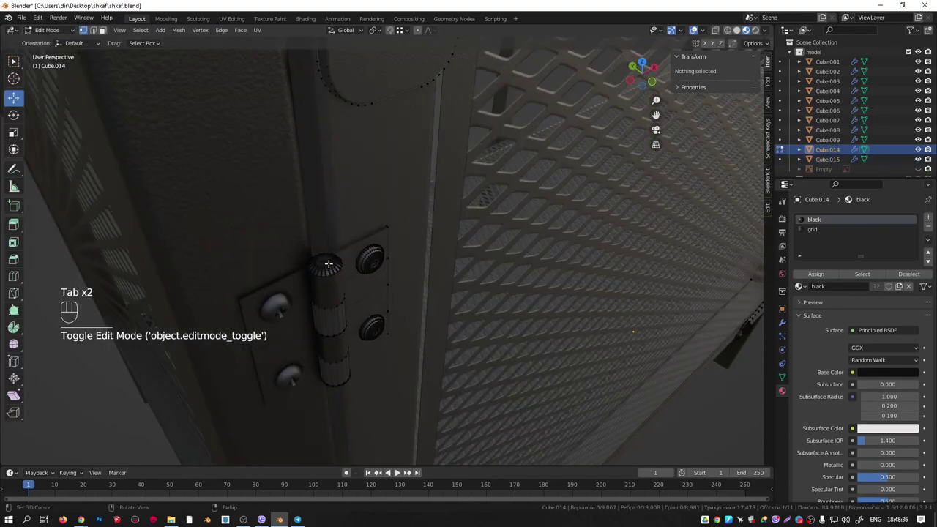
left_click(325, 262)
key("shift+s")
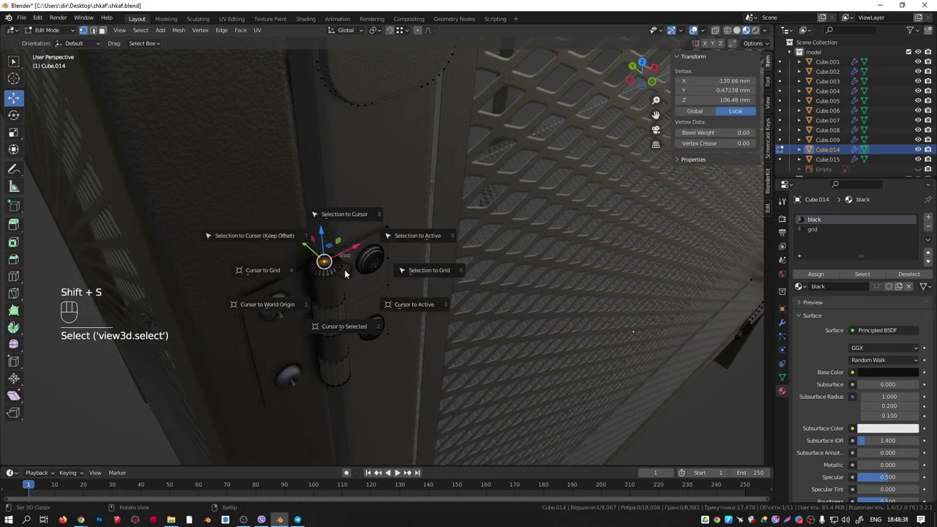
left_click(340, 325)
Set the left door's origin to the 3D cursor and rotate the door open about 6.88° around Z.
key("Tab")
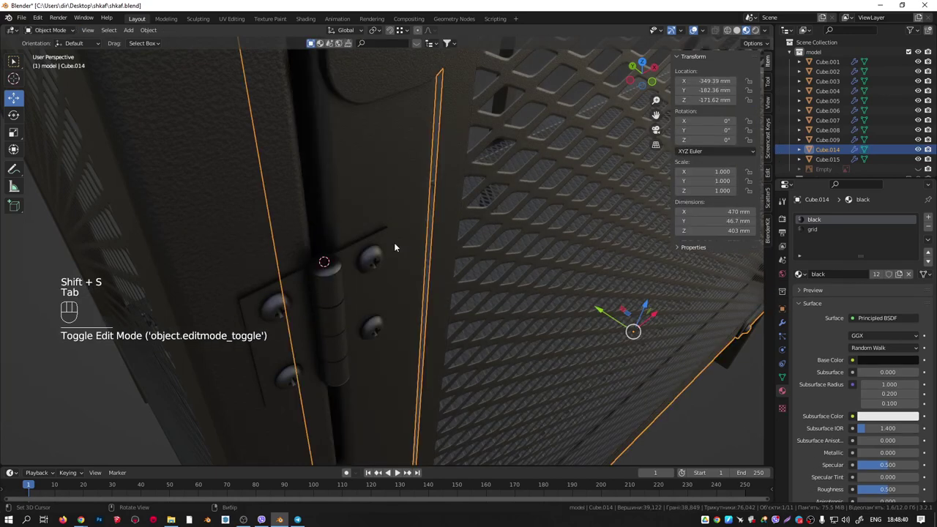
key("w")
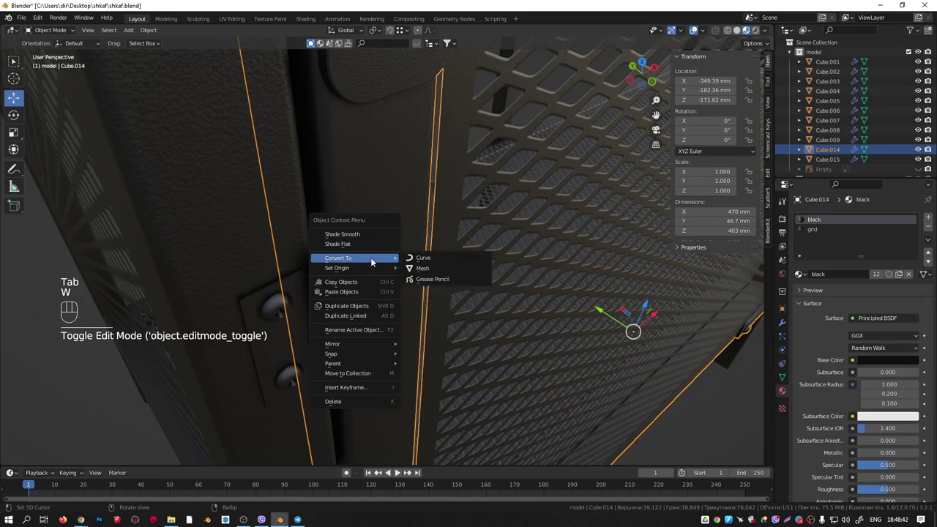
mouse_move(370, 267)
left_click(426, 293)
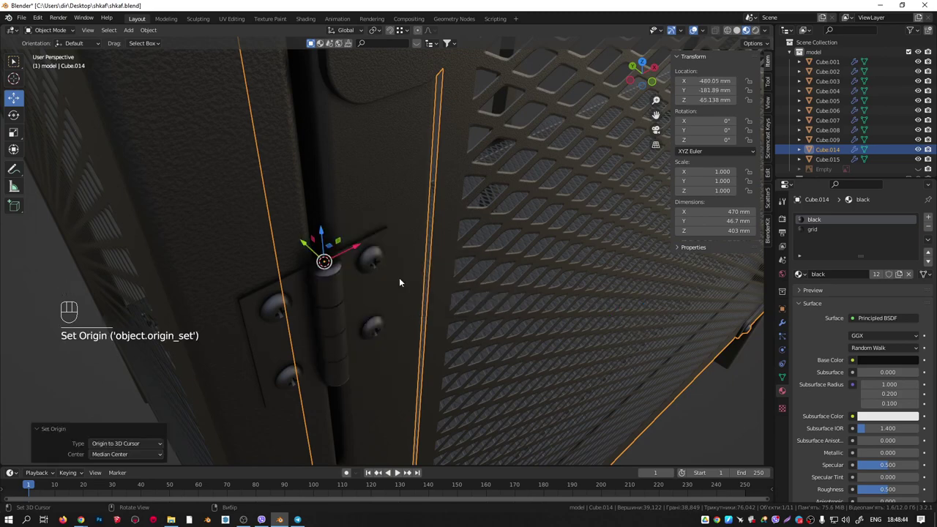
middle_click_drag(400, 277, 361, 276)
key("r")
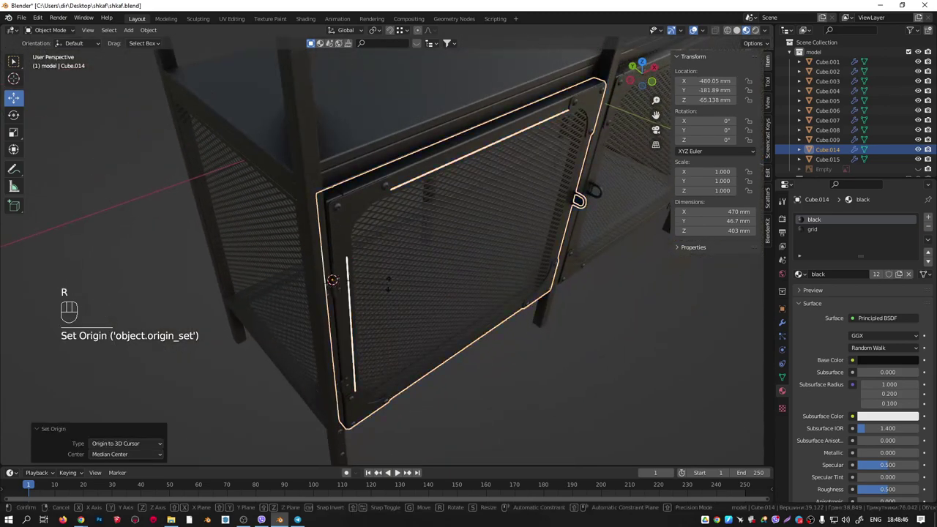
key("z")
left_click(392, 292)
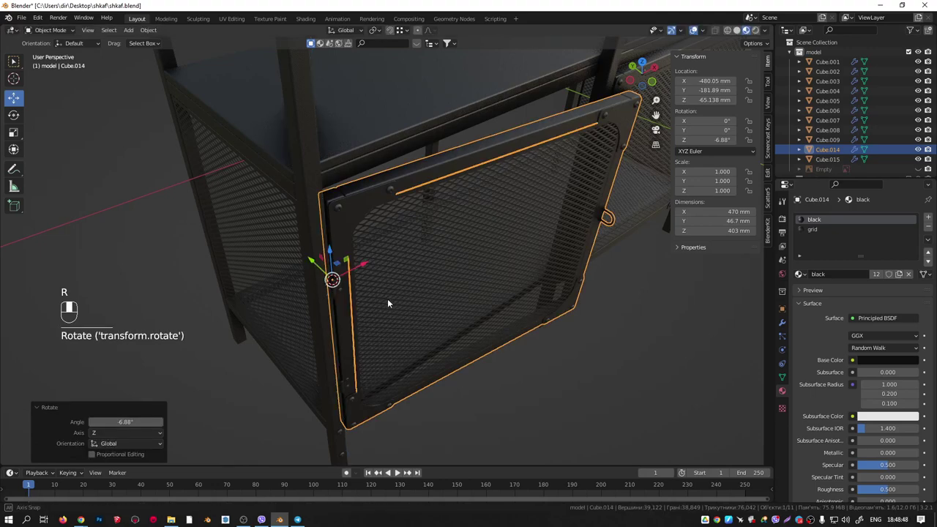
Examine the opened left door, the door handles, and the corner brackets with their screws up close.
middle_click_drag(388, 299, 386, 217)
scroll(328, 250, "up", 6)
scroll(386, 218, "down", 10)
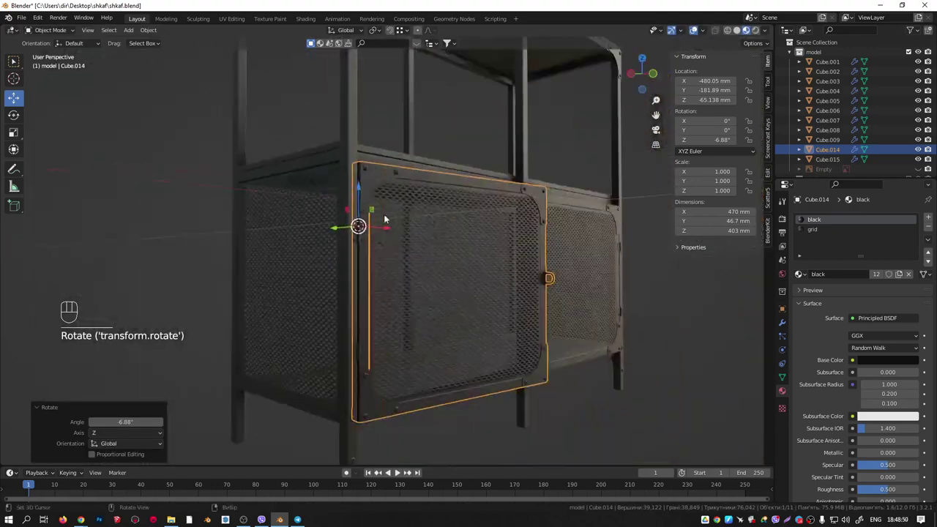
middle_click_drag(383, 182, 346, 245, "shift")
scroll(324, 118, "up", 5)
middle_click_drag(341, 137, 355, 144)
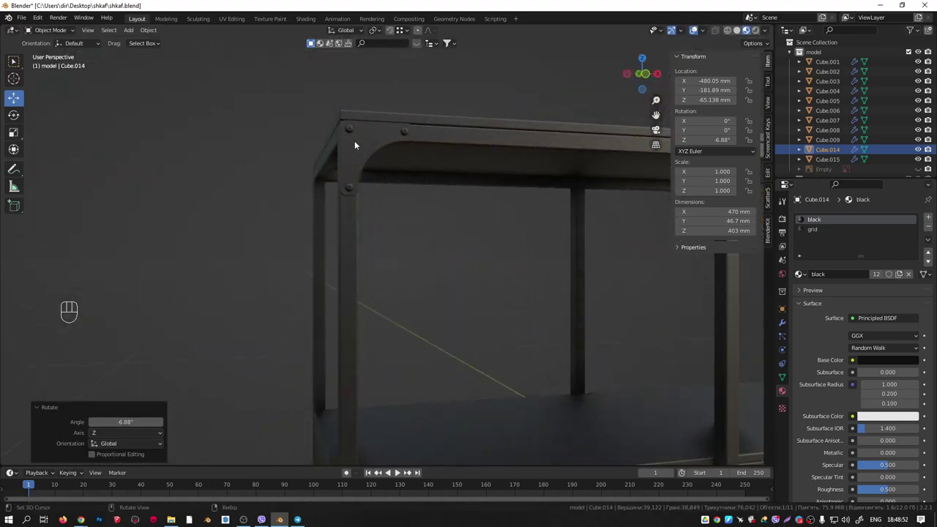
scroll(400, 130, "up", 5)
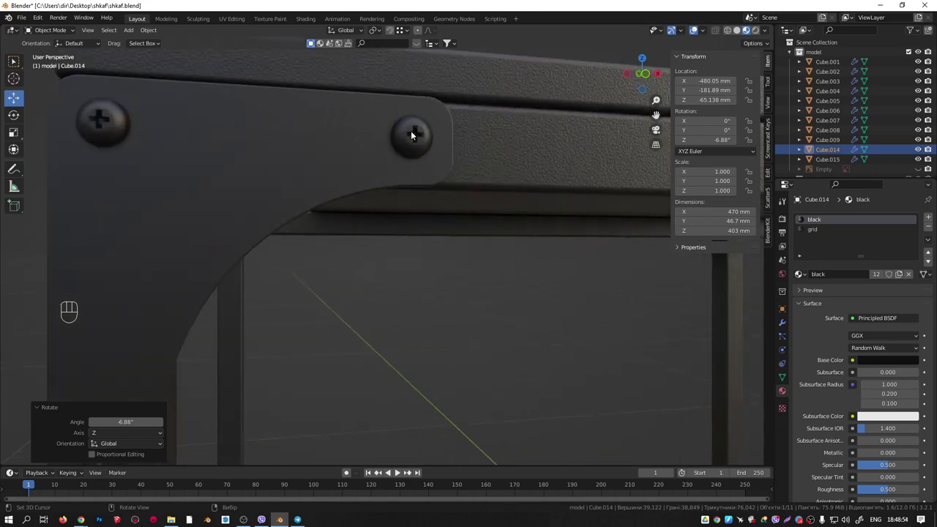
scroll(411, 131, "down", 3)
scroll(388, 269, "down", 4)
scroll(578, 389, "up", 5)
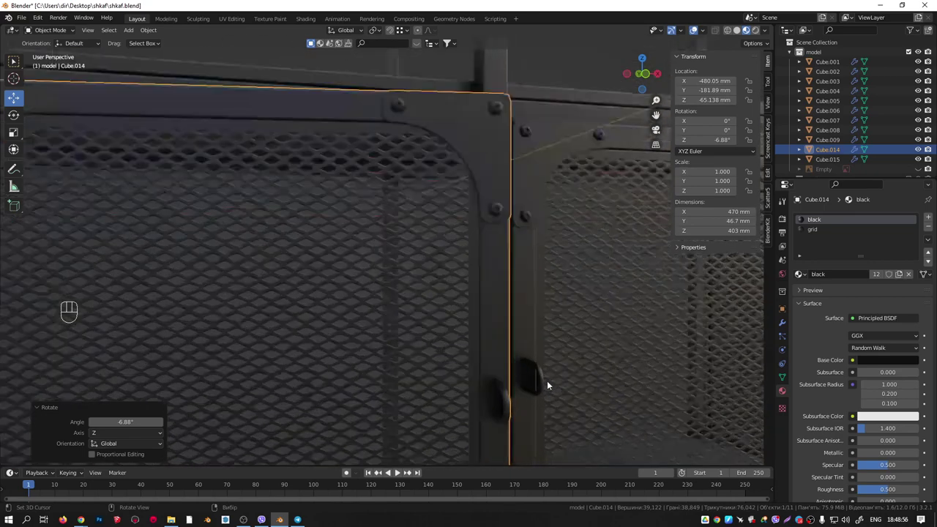
scroll(532, 372, "down", 7)
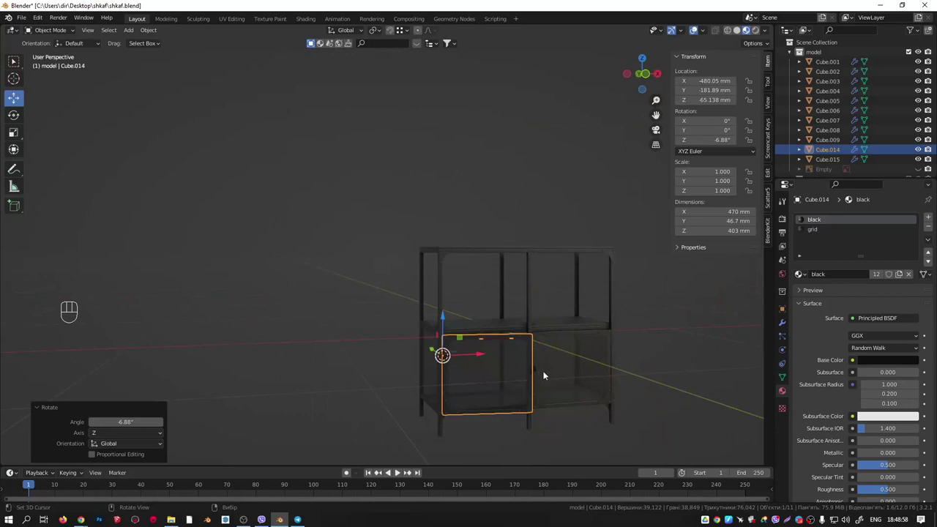
scroll(412, 324, "up", 7)
left_click(388, 273)
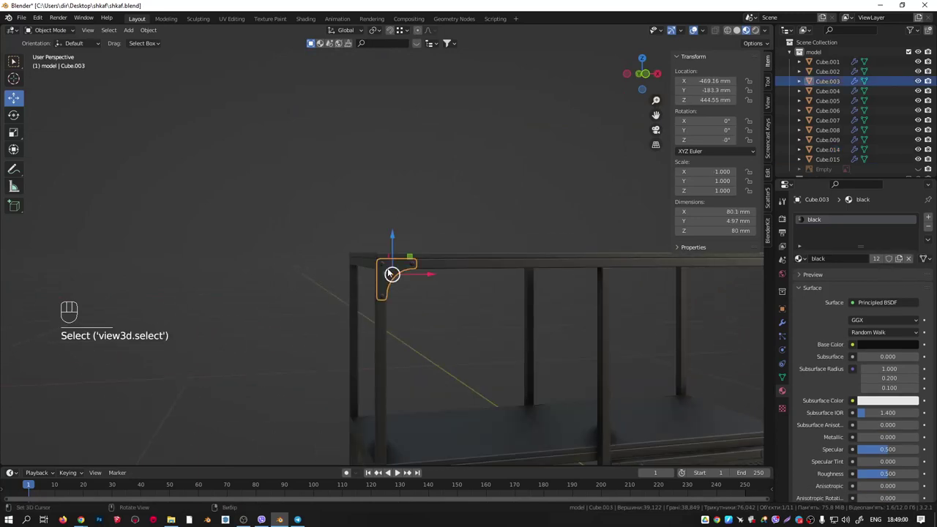
scroll(390, 274, "up", 1)
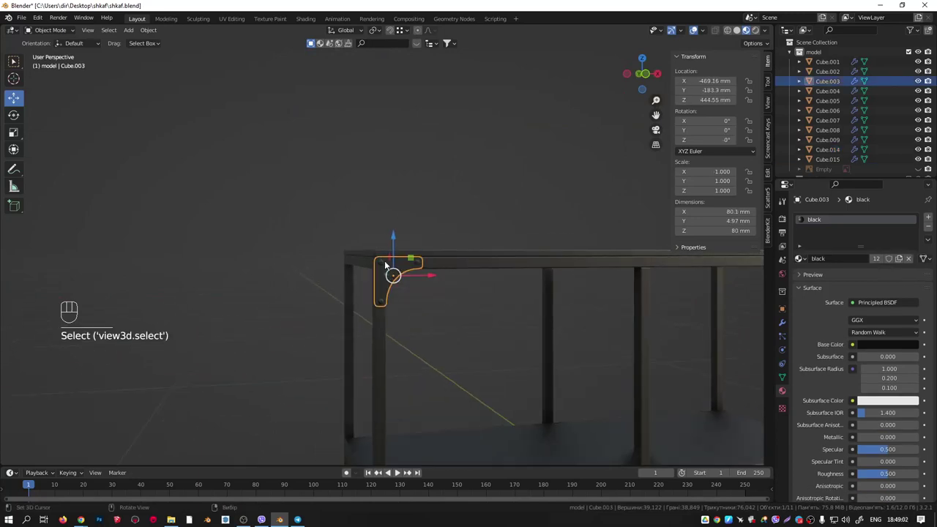
scroll(383, 262, "up", 2)
scroll(382, 261, "down", 7)
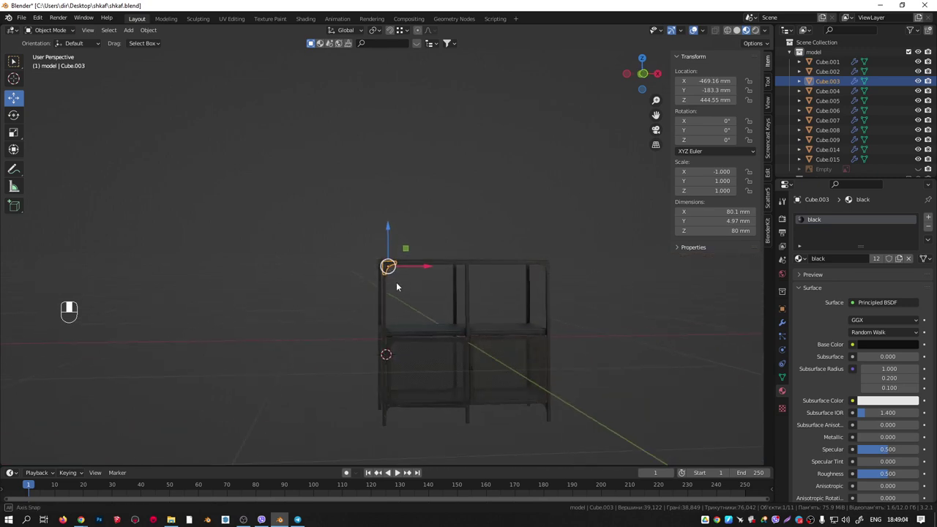
Join all cabinet parts into one object with the main frame as the active object.
middle_click_drag(396, 283, 396, 286)
left_click_drag(313, 159, 597, 443)
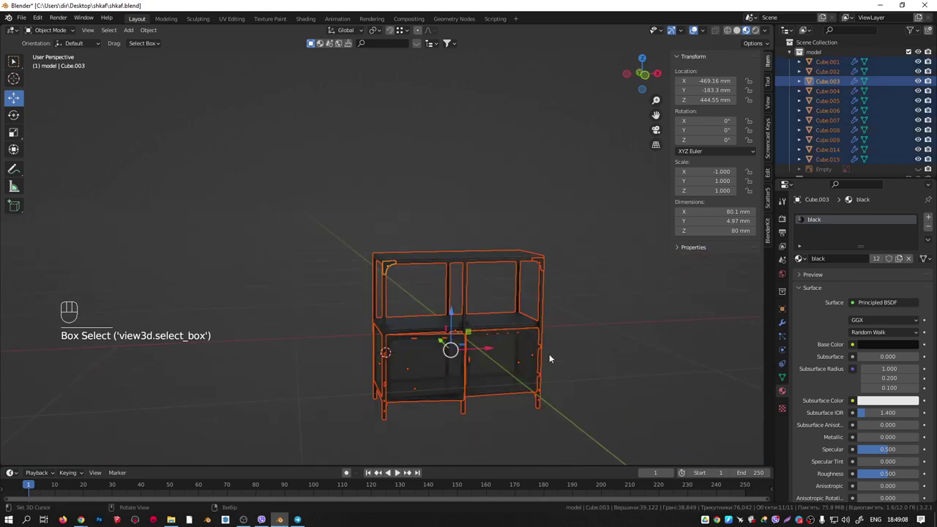
scroll(488, 325, "up", 5)
left_click(416, 259, "shift")
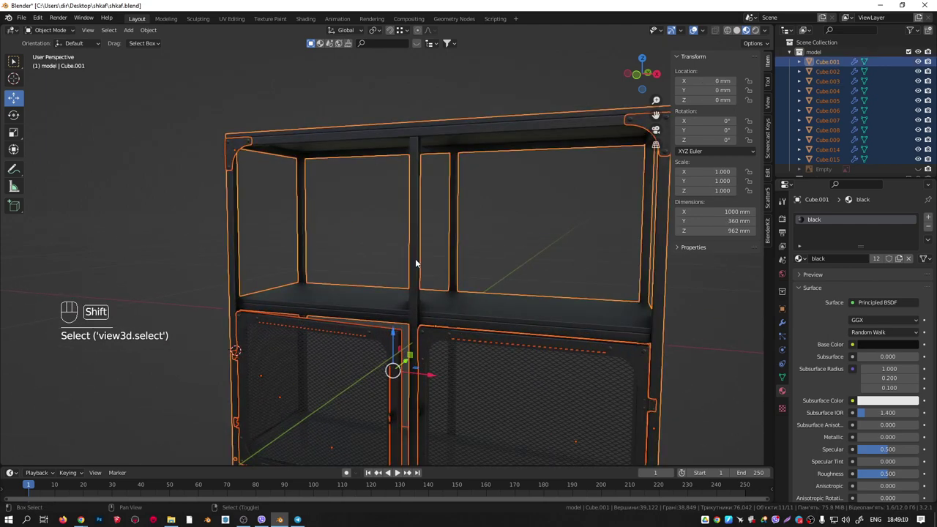
key("ctrl+j")
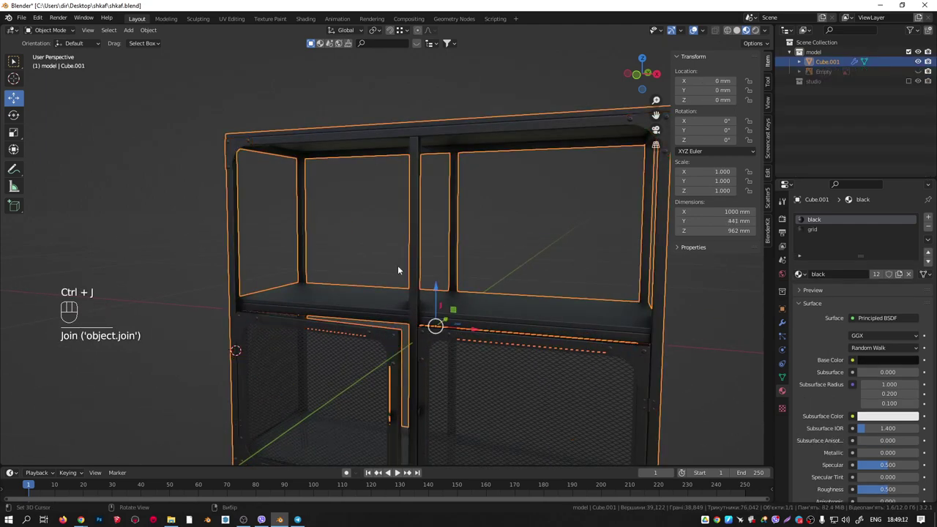
Add a third material slot to the joined cabinet and create a new material in it.
middle_click_drag(398, 265, 460, 272)
scroll(282, 346, "down", 5)
scroll(252, 330, "up", 1)
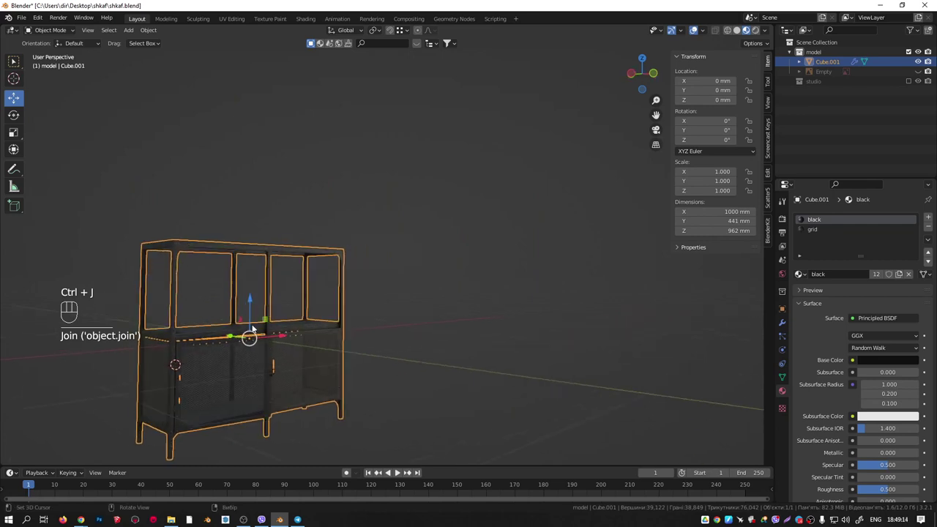
middle_click_drag(243, 312, 454, 272)
left_click(928, 217)
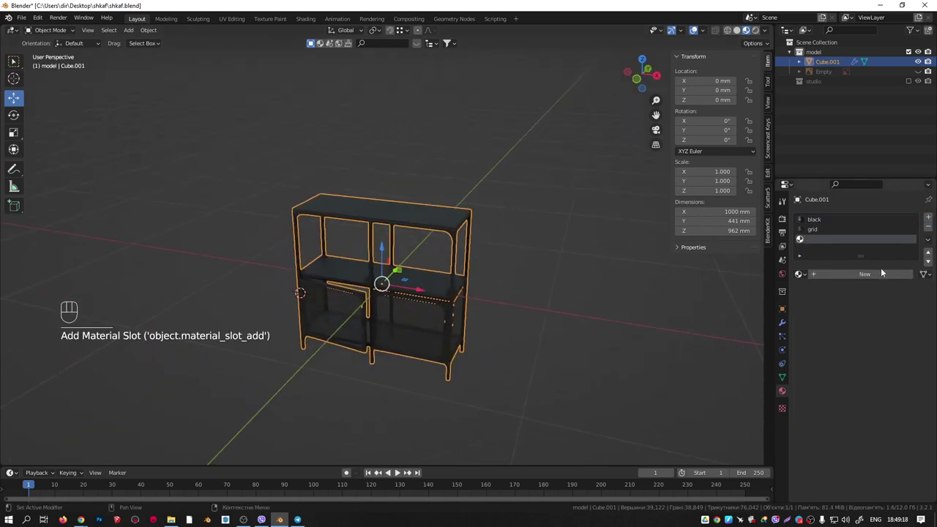
left_click(861, 275)
In the cabinet's mesh, select the three screws of the upper left corner bracket from the front view.
middle_click_drag(381, 220, 350, 211)
key("Tab")
key("KP_1")
scroll(297, 222, "up", 8)
key("alt+a")
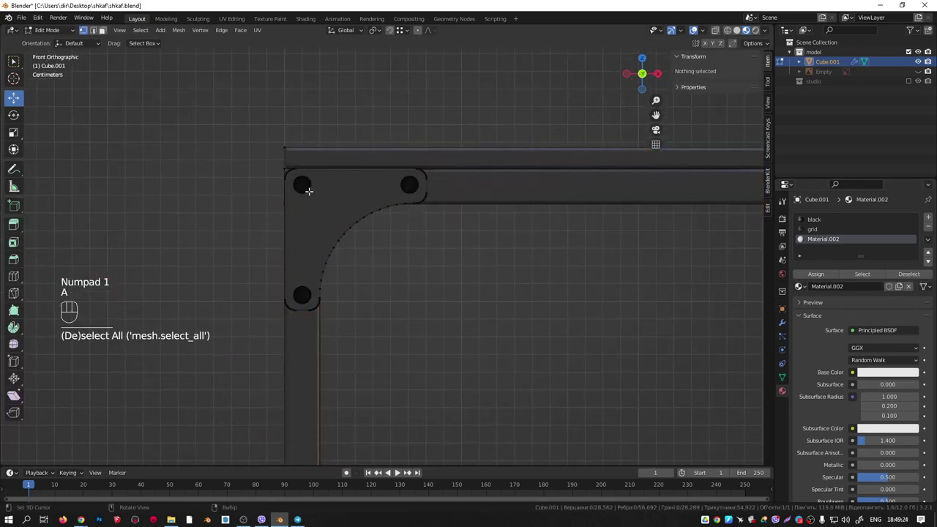
key("l")
key("l")
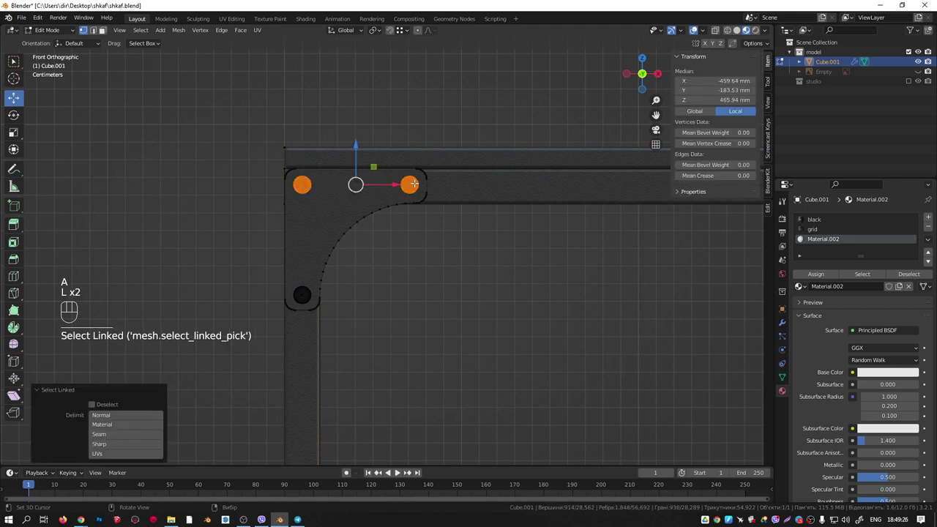
key("l")
Add the three screws of the upper right corner bracket to the selection in the front view.
scroll(302, 293, "down", 10)
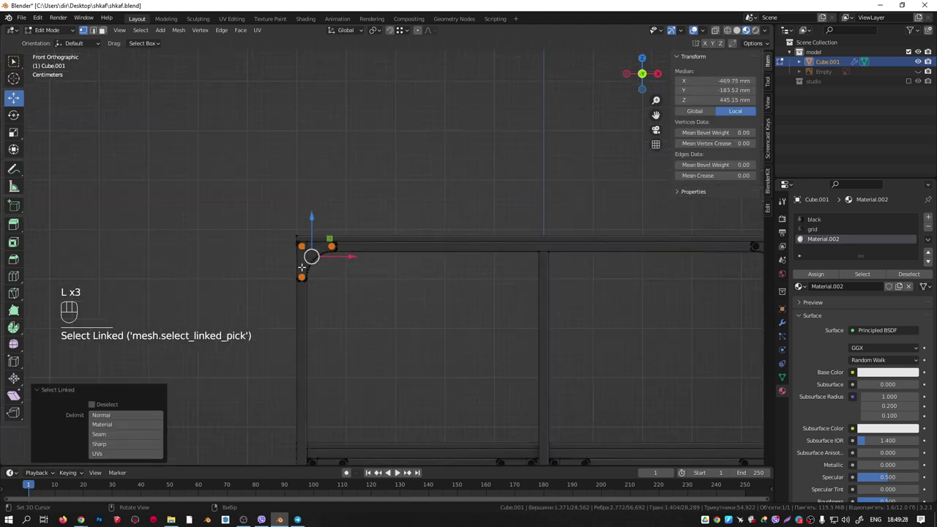
scroll(302, 271, "up", 2)
scroll(306, 265, "down", 4)
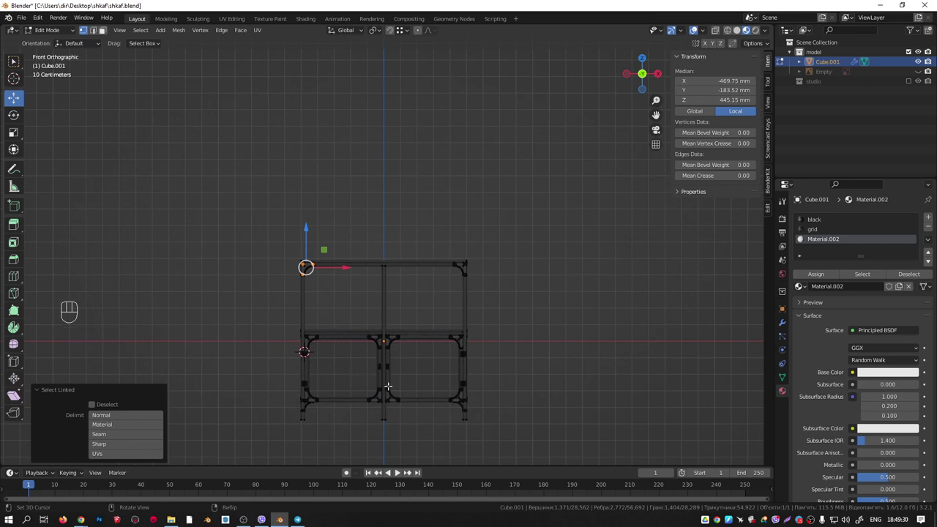
scroll(400, 393, "up", 5)
key("l")
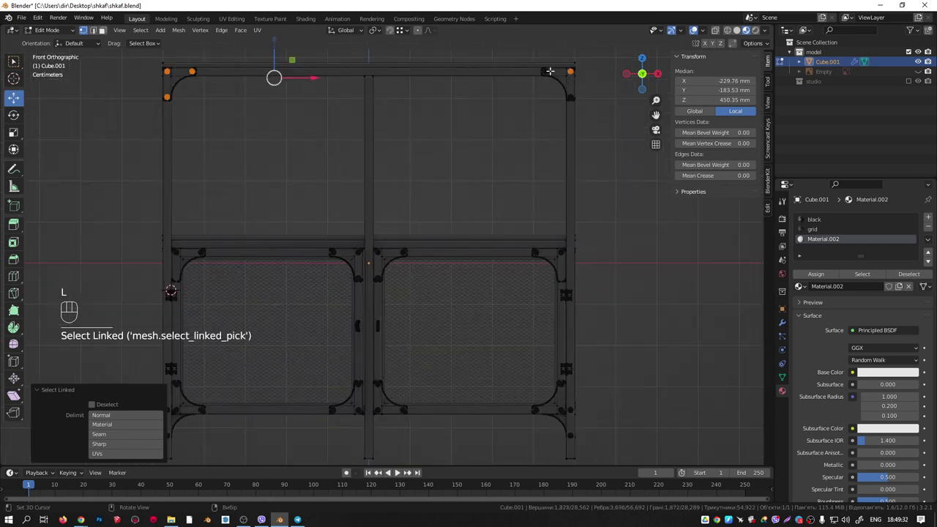
key("l")
key("l")
Add the visible outer-corner screws of the right door and the lower right frame bracket's screws to the selection.
key("l")
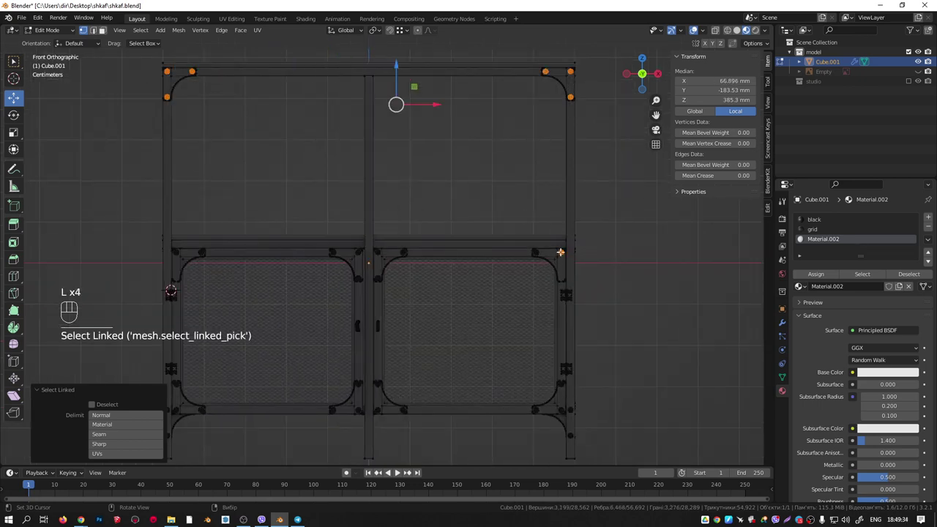
key("l")
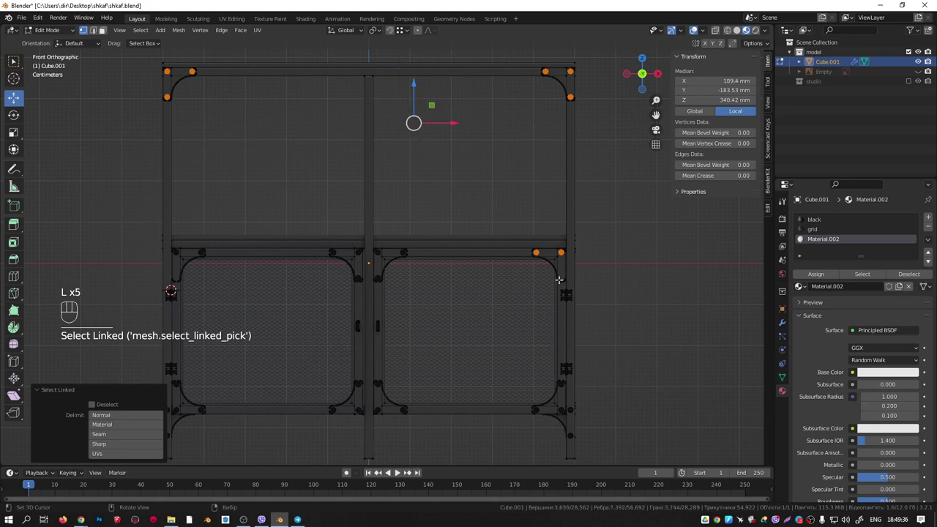
key("l")
key("l")
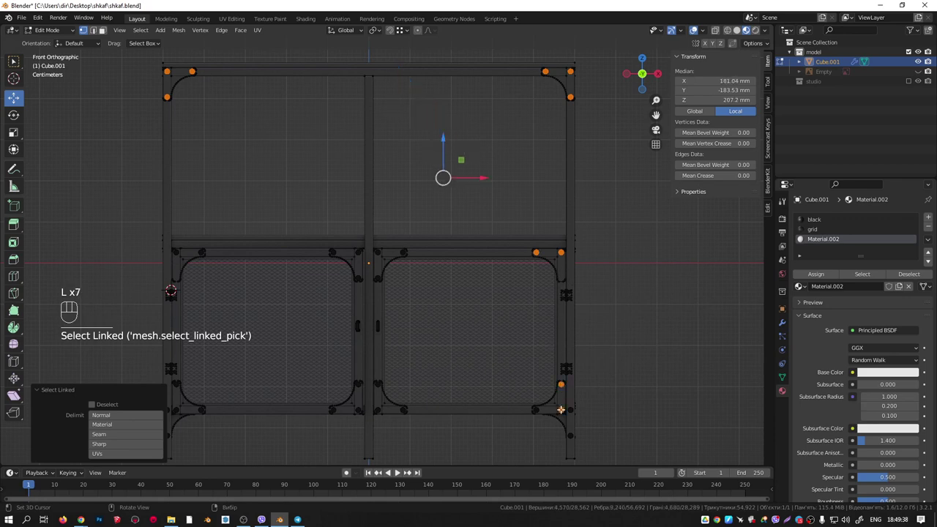
key("l")
key("l")
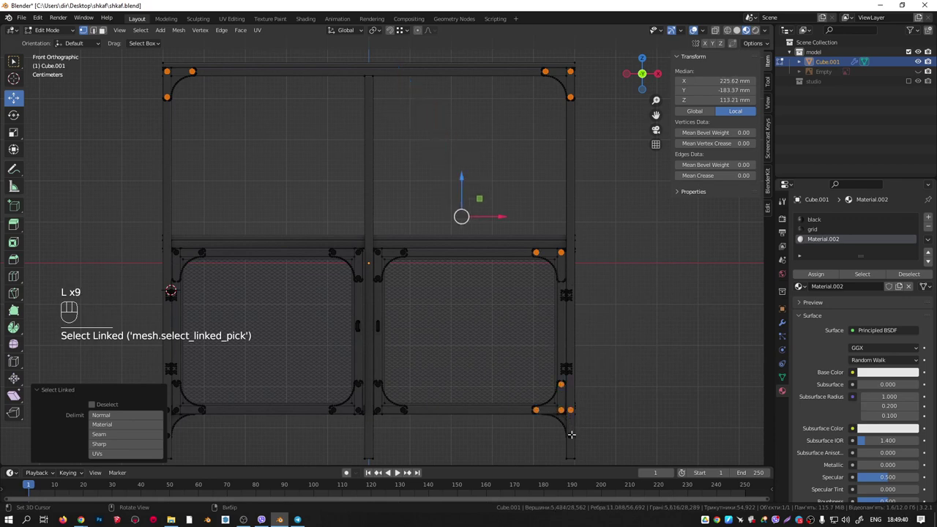
key("l")
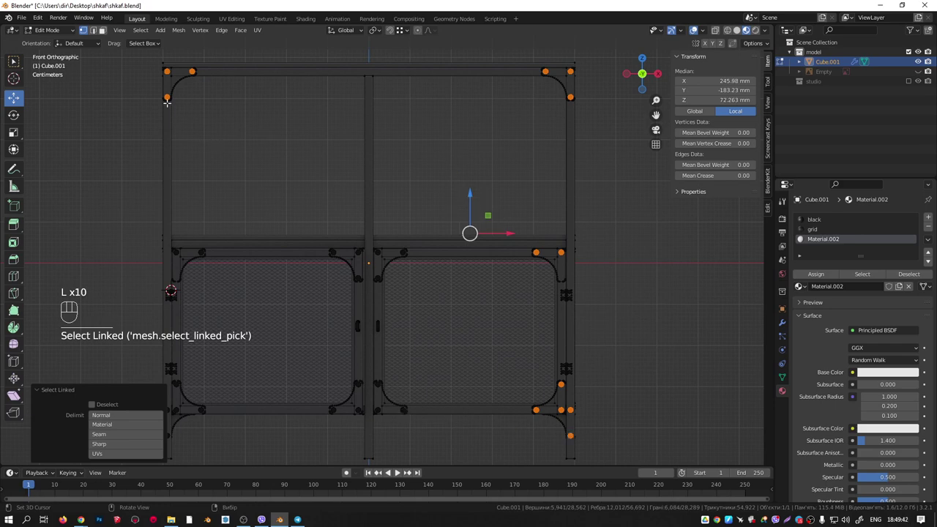
Select only the corner screw of the upper left bracket and extend the selection to similar geometry by Amount of Adjacent Faces.
middle_click_drag(167, 103, 429, 226, "shift")
scroll(482, 235, "up", 5)
left_click(482, 235)
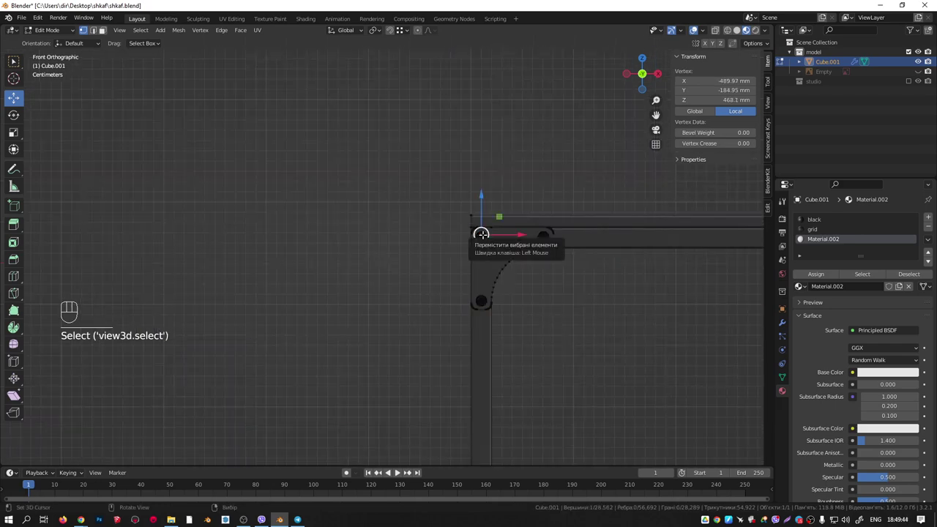
key("l")
left_click(141, 30)
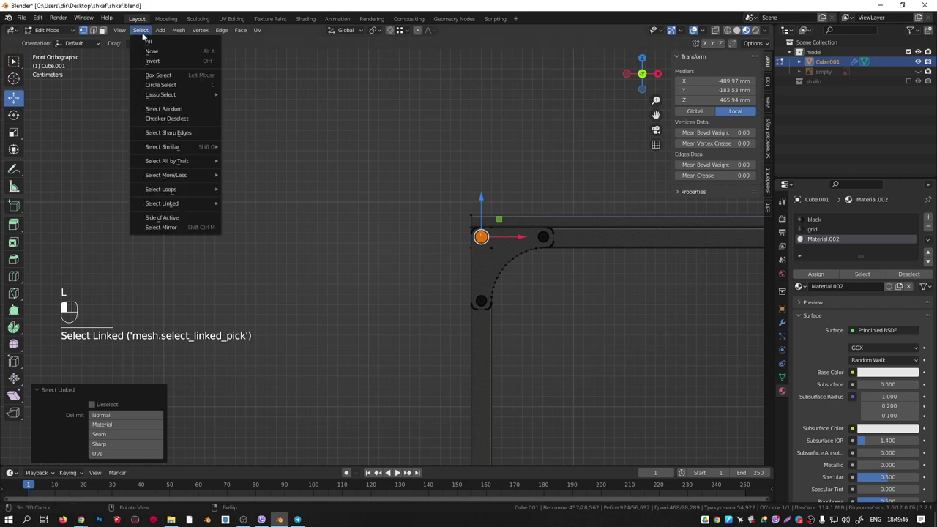
mouse_move(203, 150)
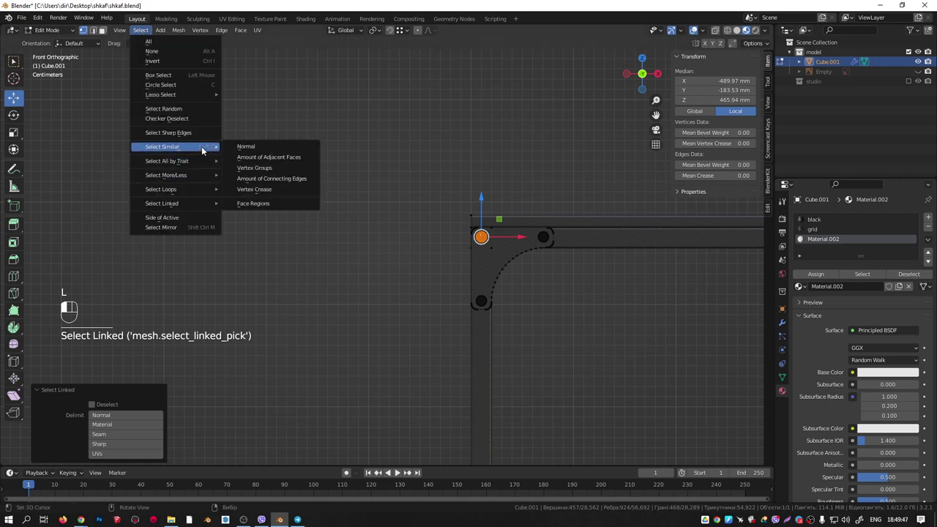
left_click(265, 157)
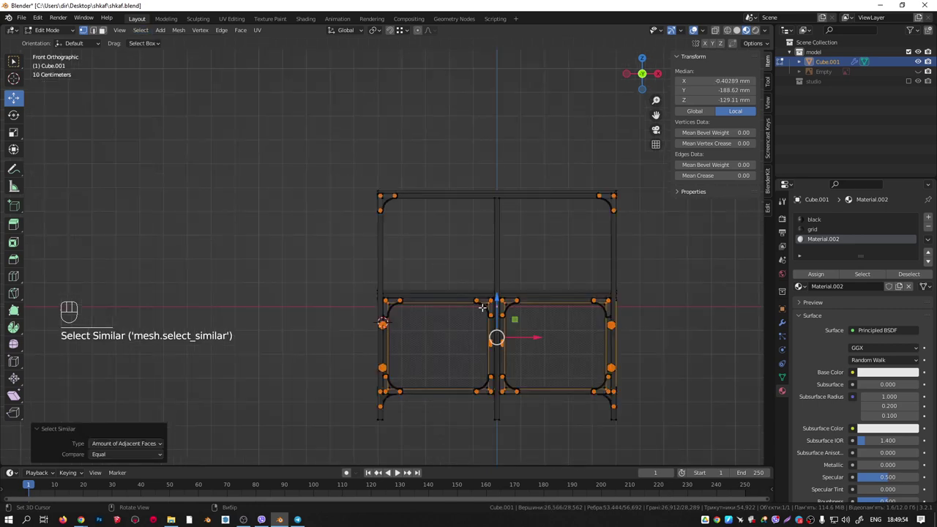
Grow the selection of screws, hinges and handles by one step with Select More so the hinge plates are fully included.
scroll(483, 307, "up", 6)
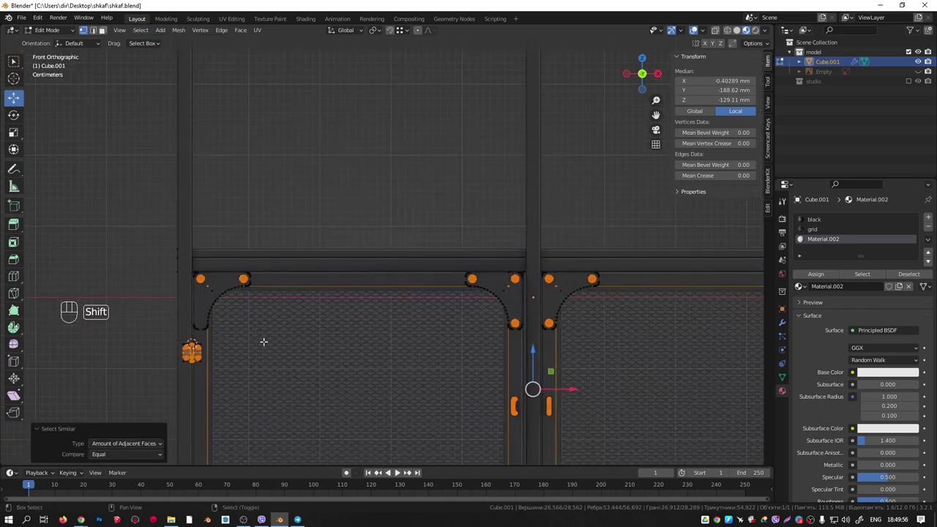
middle_click_drag(264, 341, 420, 238, "shift")
scroll(403, 251, "up", 6)
scroll(396, 239, "down", 6)
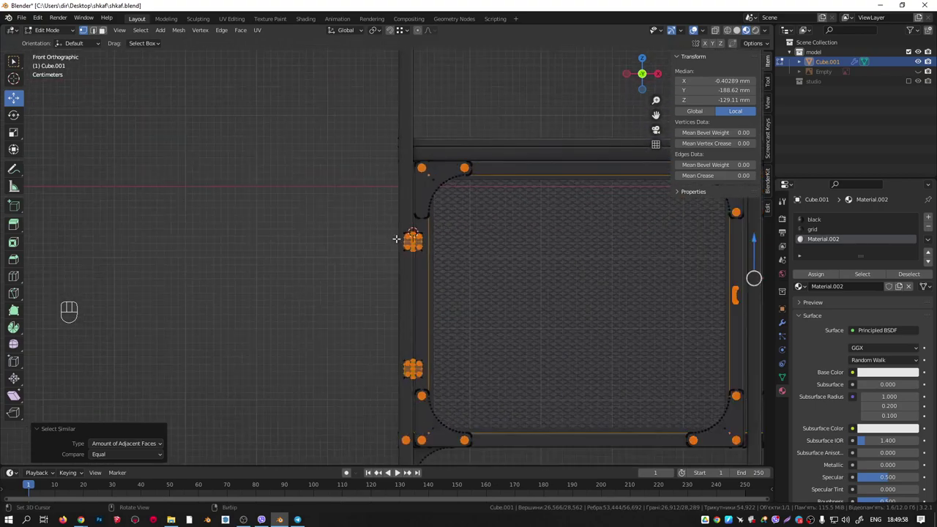
scroll(405, 244, "up", 5)
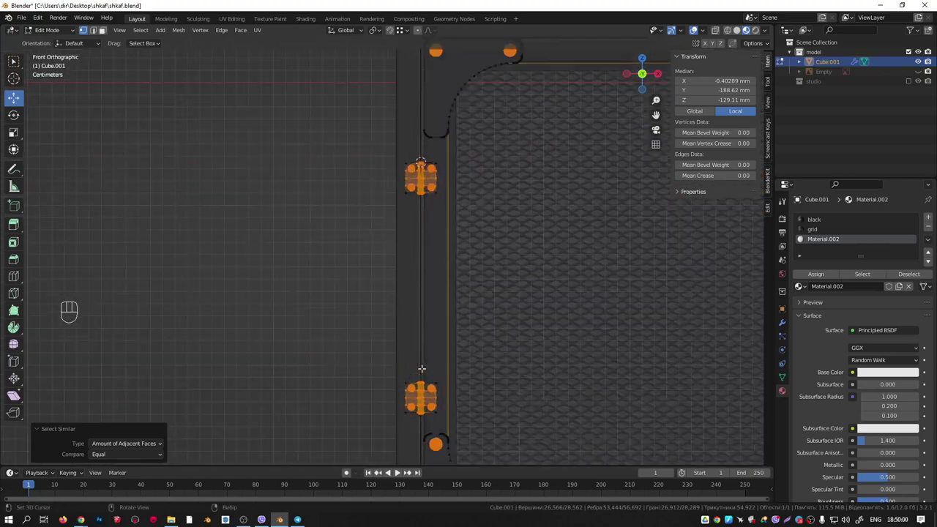
key("ctrl+KP_Add")
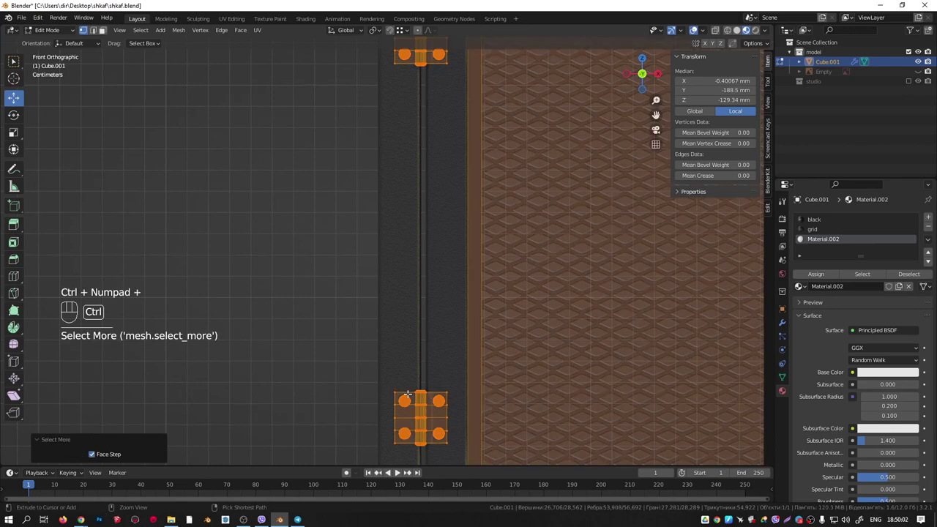
scroll(387, 365, "down", 6)
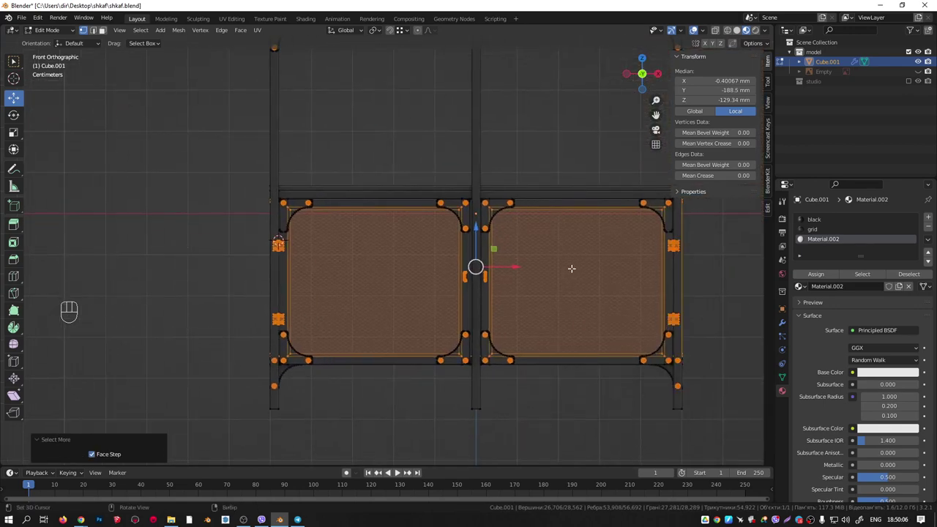
Switch to face selection and deselect the linked mesh grid of both doors.
left_click(103, 31, "shift")
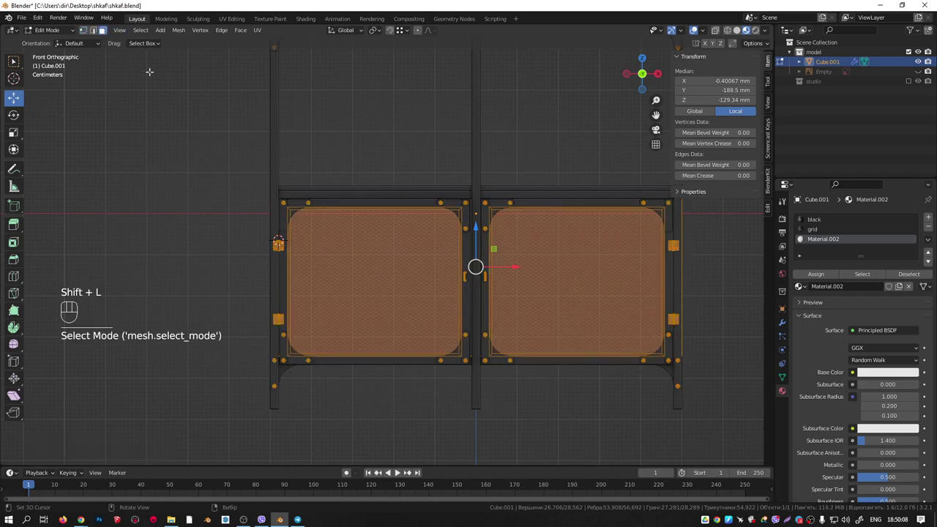
key("shift+l")
key("shift+l")
scroll(476, 270, "up", 8)
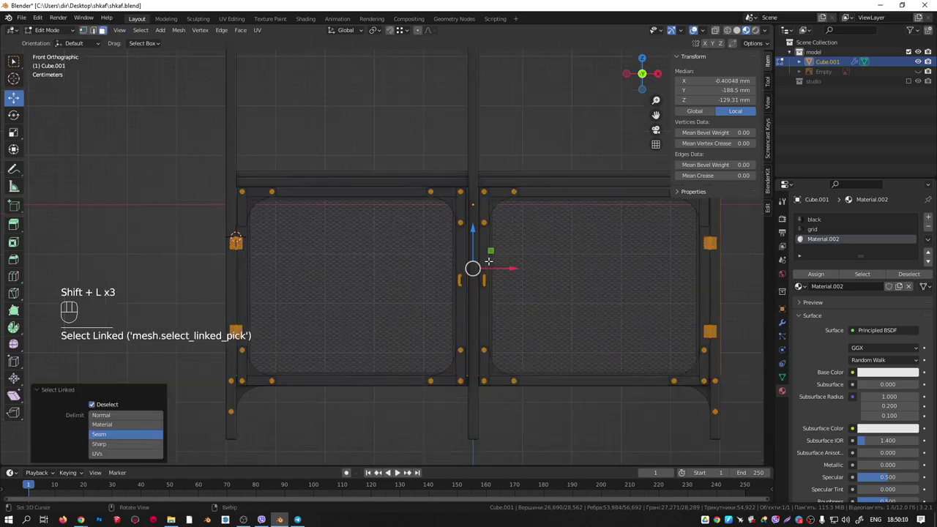
Deselect the remaining linked cabinet parts that are not screws, hinges or handles.
middle_click_drag(480, 272, 335, 261)
scroll(419, 270, "down", 8)
middle_click_drag(444, 305, 437, 259)
key("shift+l")
key("shift+l")
key("shift+l")
middle_click_drag(583, 406, 446, 429)
scroll(446, 429, "down", 1)
key("shift+l")
Assign the new third material to the selected screws, hinges and handles, and return to Object Mode.
middle_click_drag(605, 410, 293, 326)
scroll(506, 413, "down", 4)
scroll(470, 289, "up", 6)
middle_click_drag(534, 332, 593, 322)
middle_click_drag(622, 250, 482, 249, "shift")
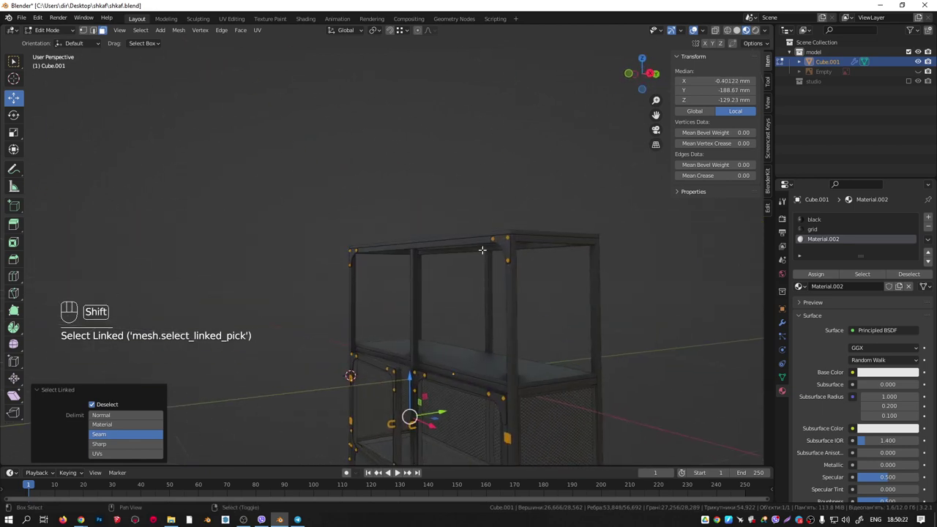
scroll(482, 249, "up", 1)
middle_click_drag(473, 330, 576, 333)
middle_click_drag(527, 439, 552, 288, "shift")
scroll(508, 301, "up", 4)
left_click(817, 277)
key("Tab")
scroll(522, 298, "up", 4)
scroll(522, 298, "down", 3)
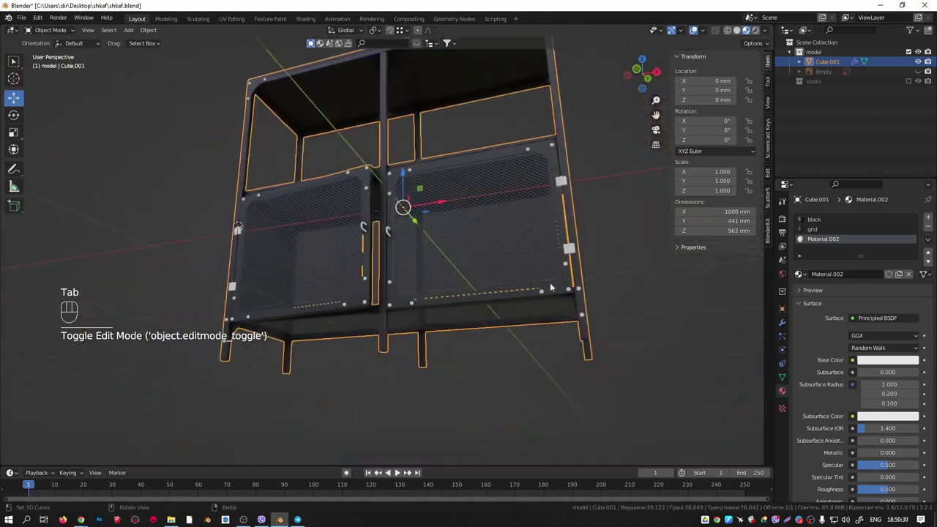
Darken the screw material's base color to a value of 0.010 and set its Metallic to 1.000.
left_click(875, 360)
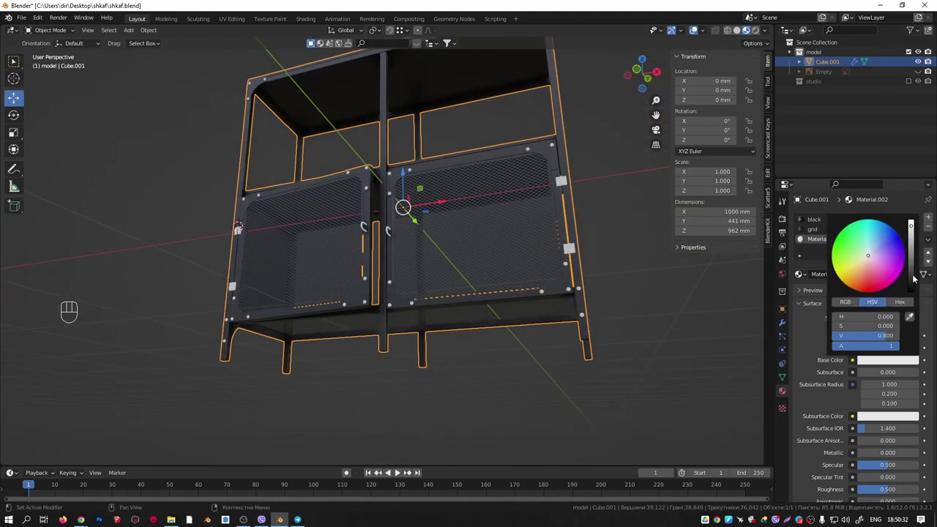
left_click_drag(914, 279, 911, 287)
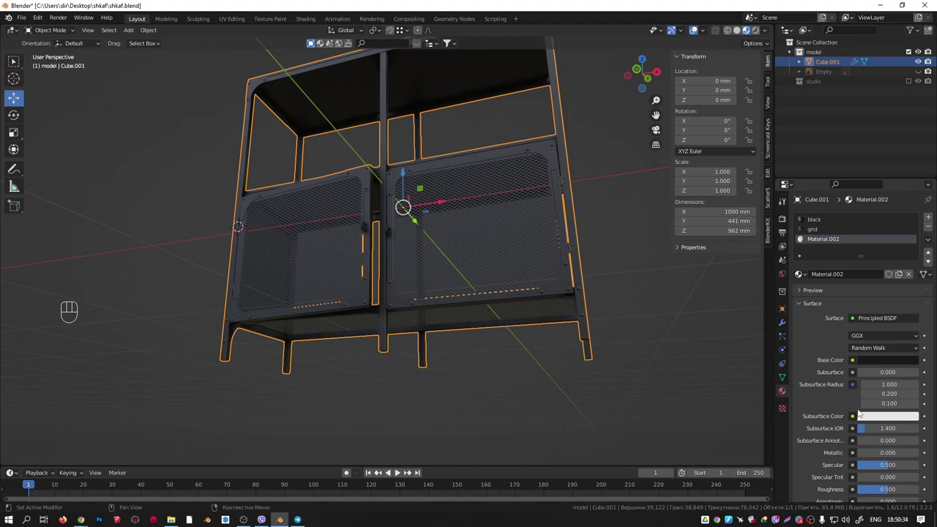
scroll(861, 414, "down", 4)
left_click_drag(864, 338, 919, 337)
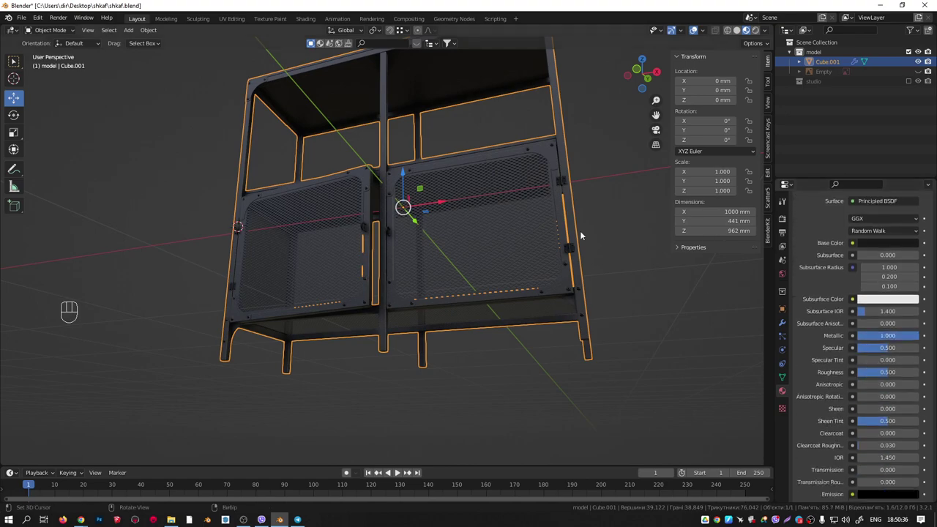
Set the screw material's Roughness to 0.130 and lighten its base color to a value of 0.111.
scroll(582, 209, "up", 10)
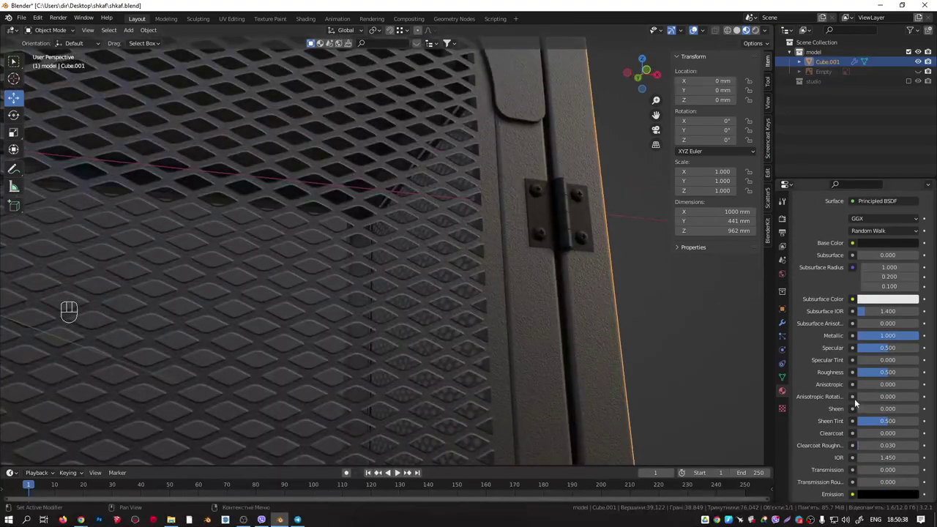
scroll(855, 401, "down", 3)
left_click_drag(888, 275, 865, 274)
scroll(885, 281, "up", 4)
left_click(885, 281)
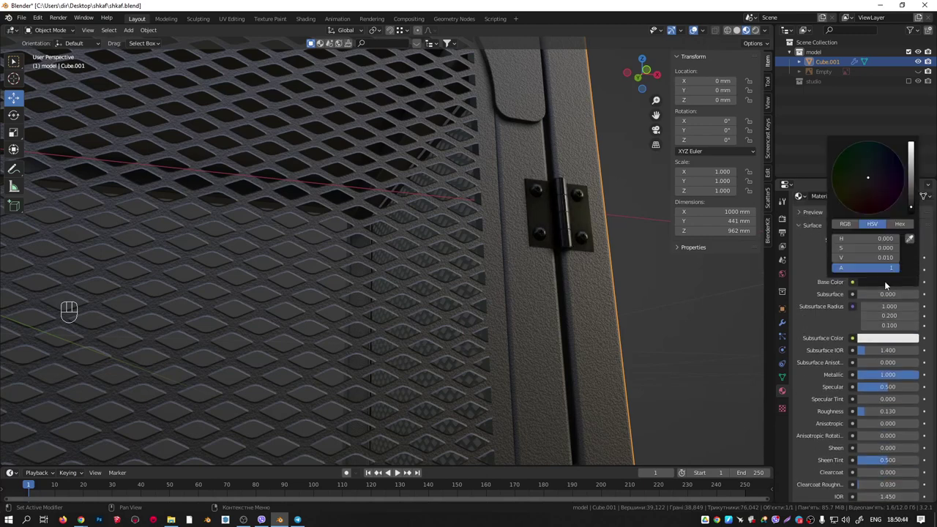
left_click_drag(911, 206, 911, 187)
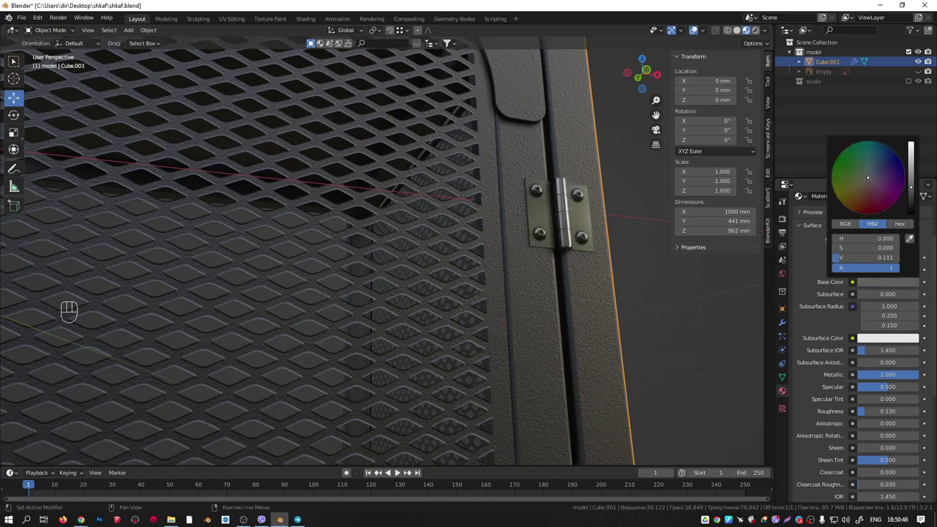
scroll(287, 306, "down", 8)
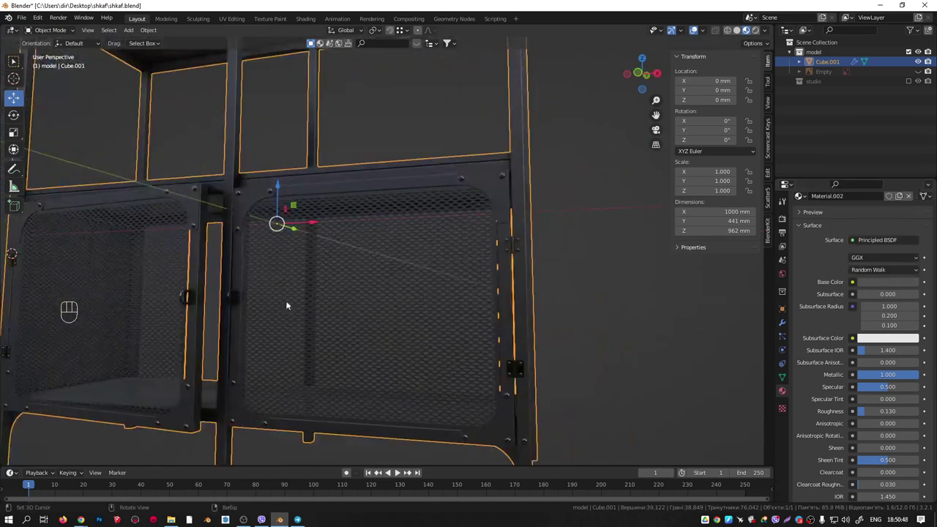
scroll(219, 298, "up", 1)
middle_click_drag(219, 297, 344, 314)
scroll(352, 314, "down", 3)
middle_click_drag(366, 313, 506, 355, "shift")
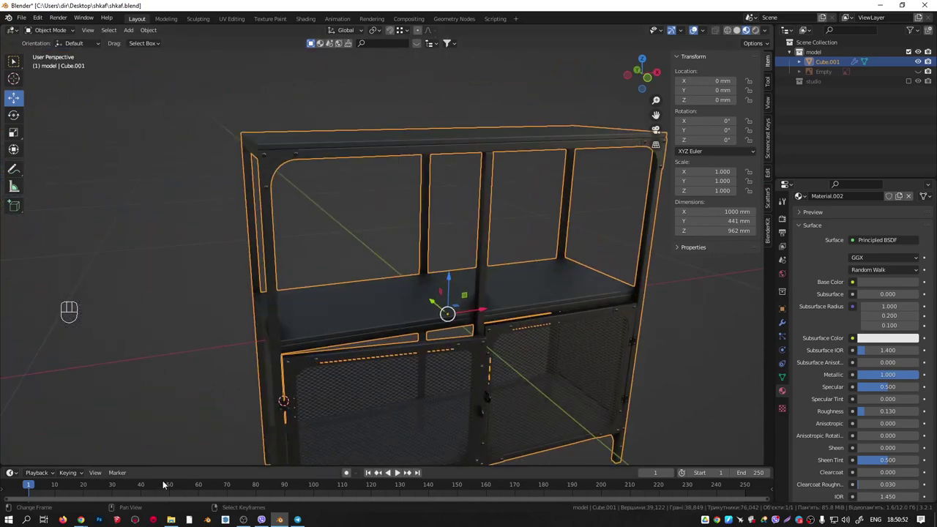
Switch to Chrome, search for "cc0 textures" in a new tab, and open the asset list of the ambientCG site.
mouse_move(80, 520)
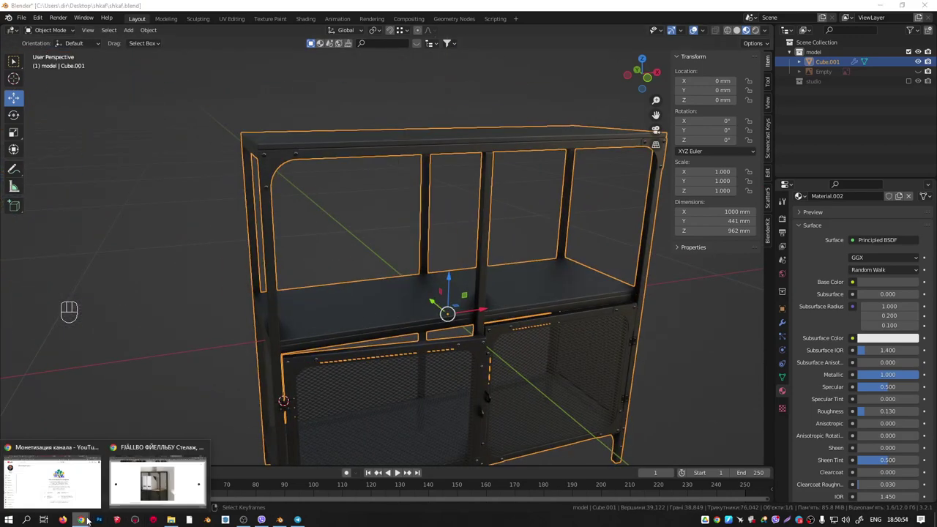
left_click(158, 476)
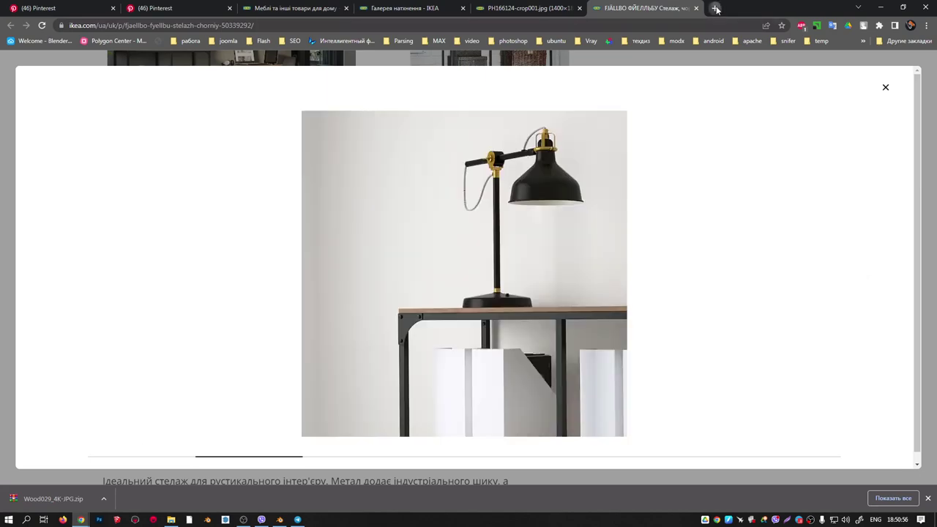
left_click(715, 8)
type("cc")
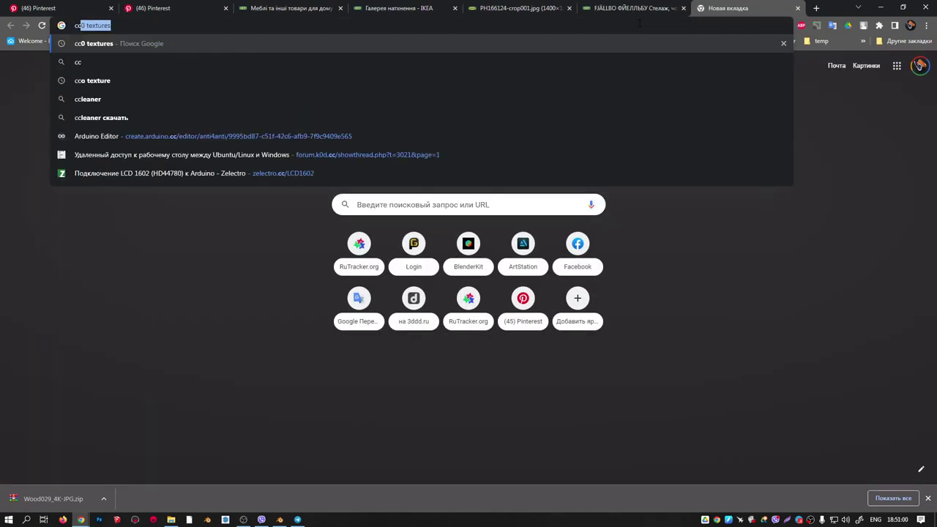
key("Return")
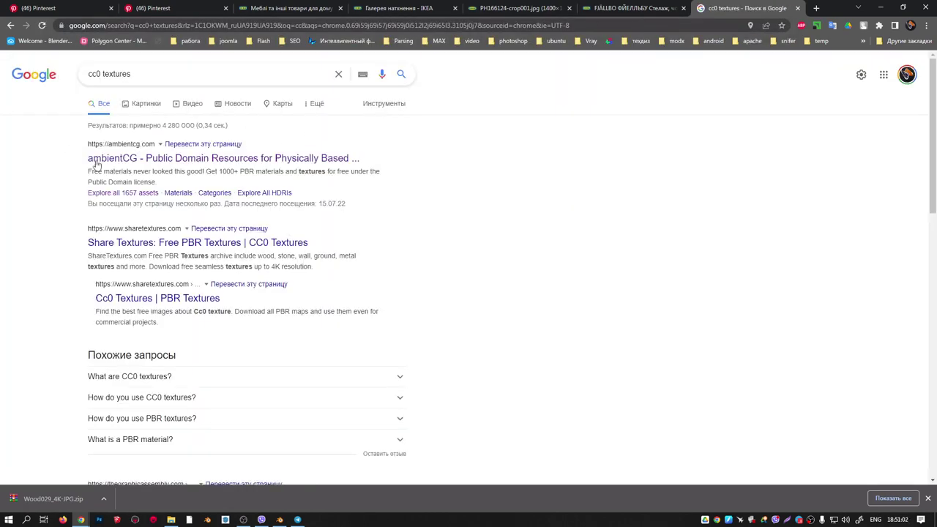
left_click(115, 160)
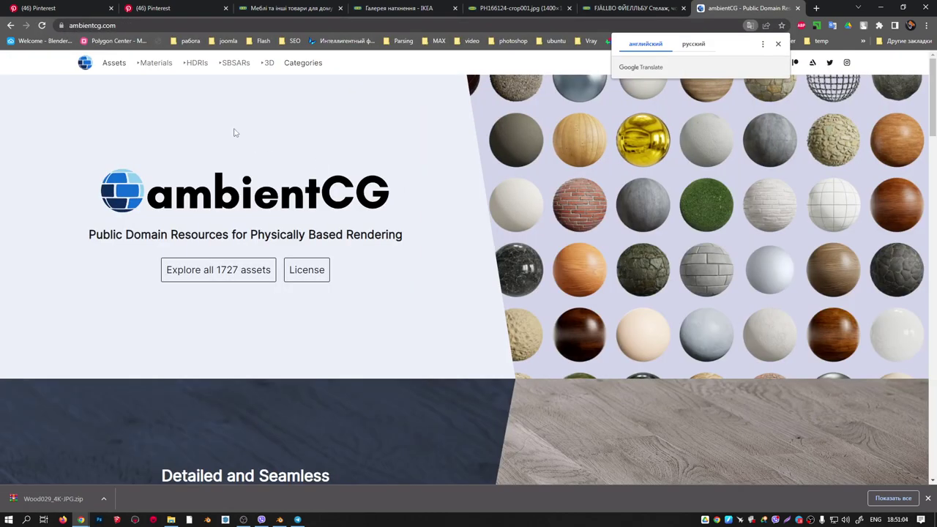
left_click(115, 64)
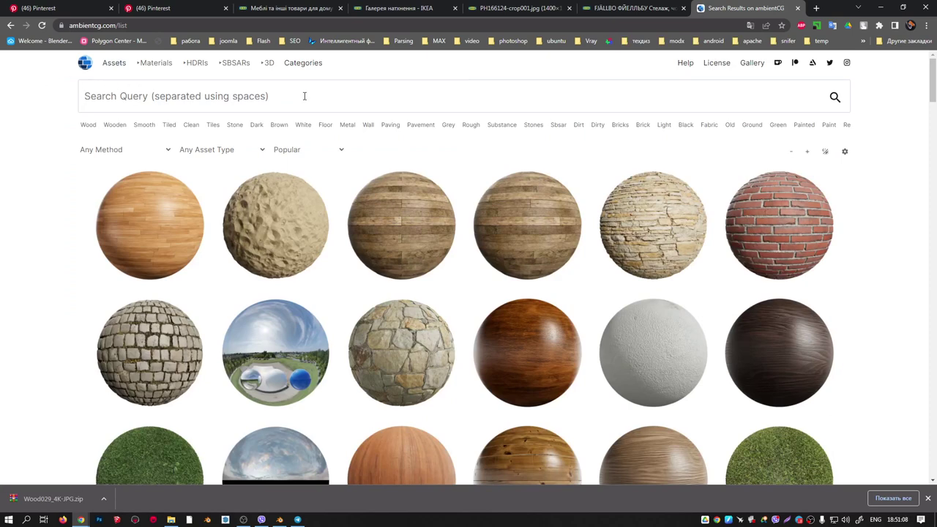
Search the ambientCG assets for "wood" and look through the results for a suitable plain wood material.
type("wood")
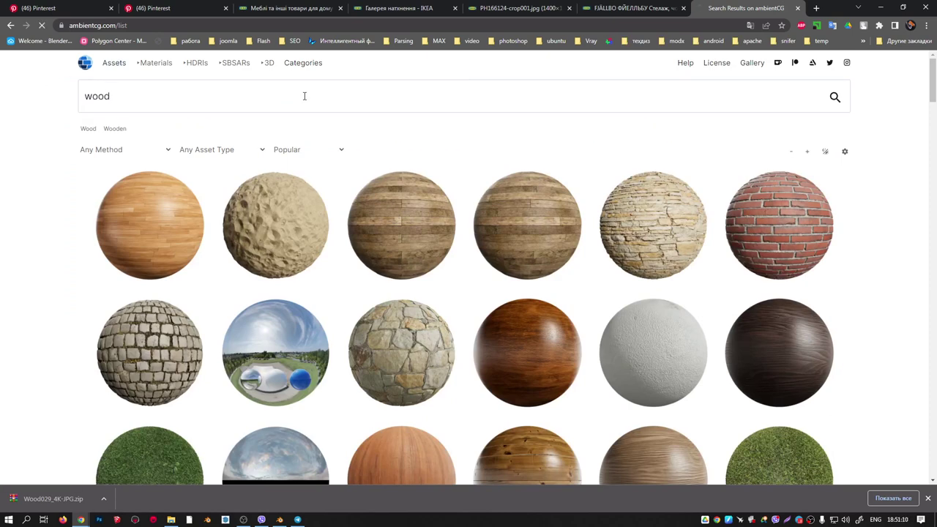
scroll(322, 106, "down", 1)
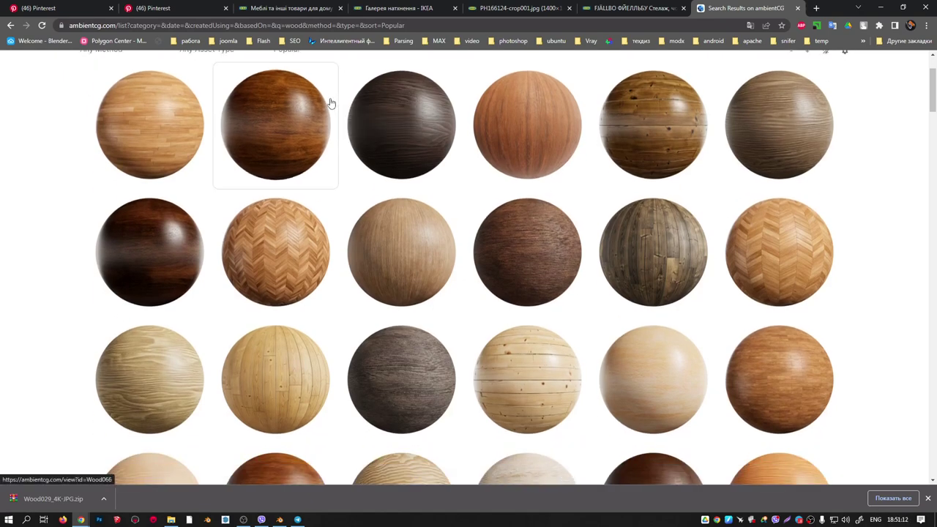
scroll(331, 103, "down", 5)
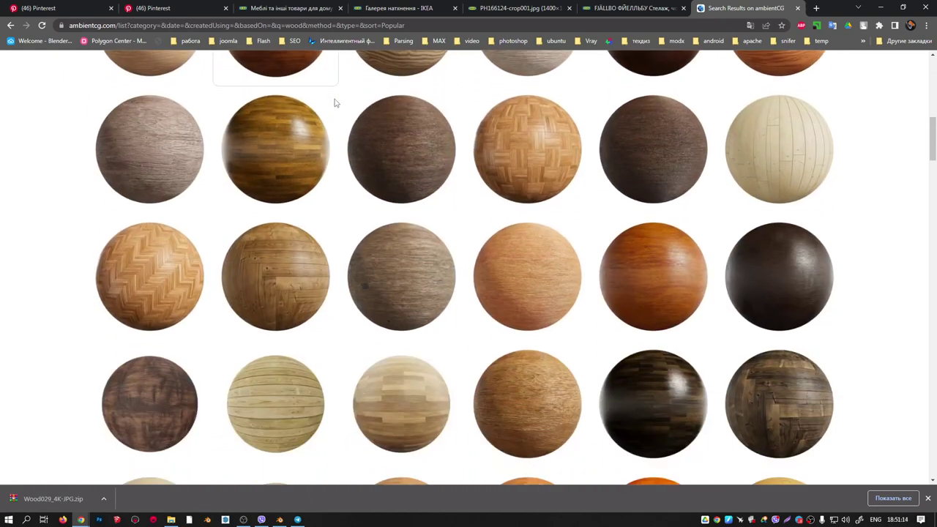
scroll(335, 103, "down", 6)
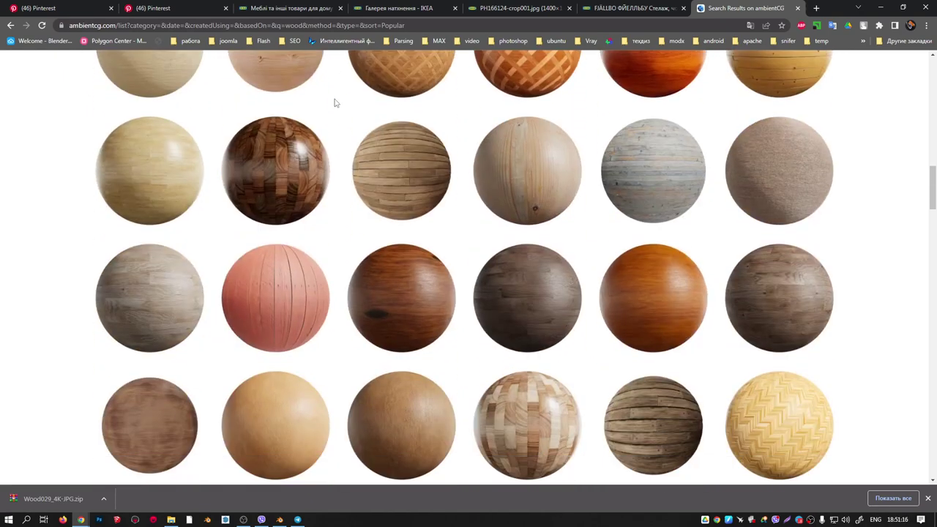
scroll(335, 103, "down", 1)
scroll(335, 102, "down", 1)
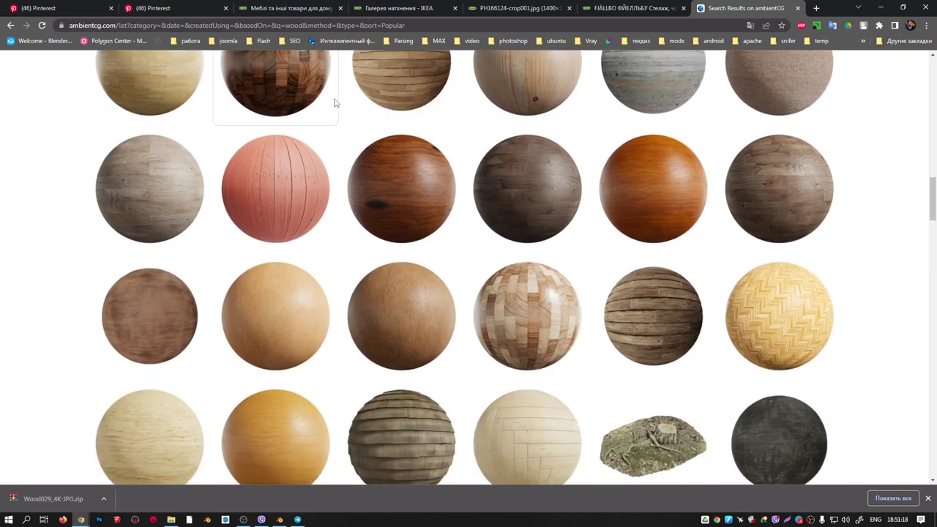
scroll(335, 102, "down", 3)
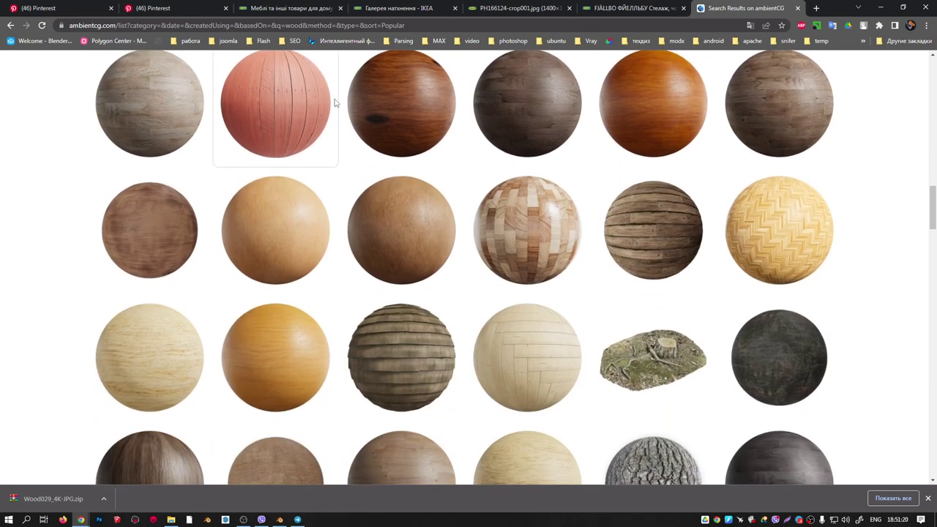
scroll(335, 103, "down", 1)
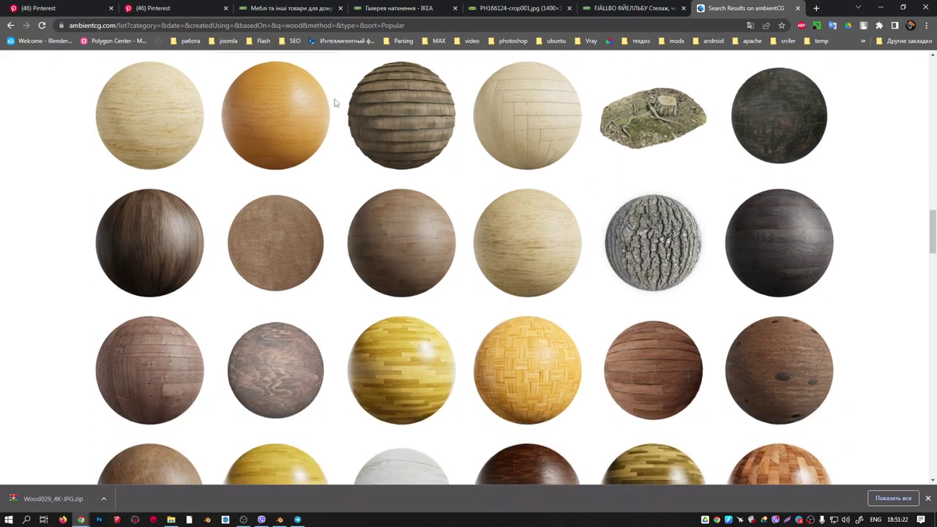
scroll(334, 102, "down", 2)
scroll(335, 102, "down", 6)
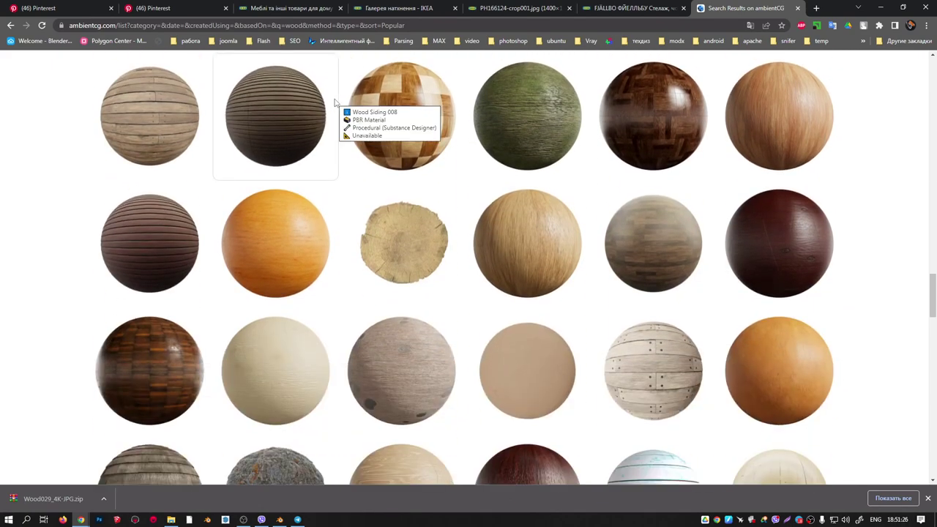
scroll(334, 102, "down", 3)
scroll(334, 102, "down", 1)
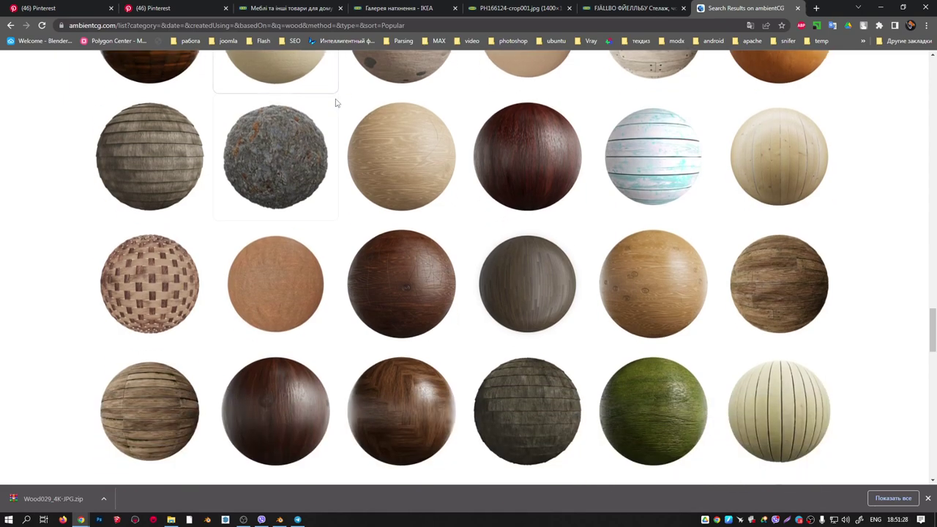
scroll(335, 102, "down", 2)
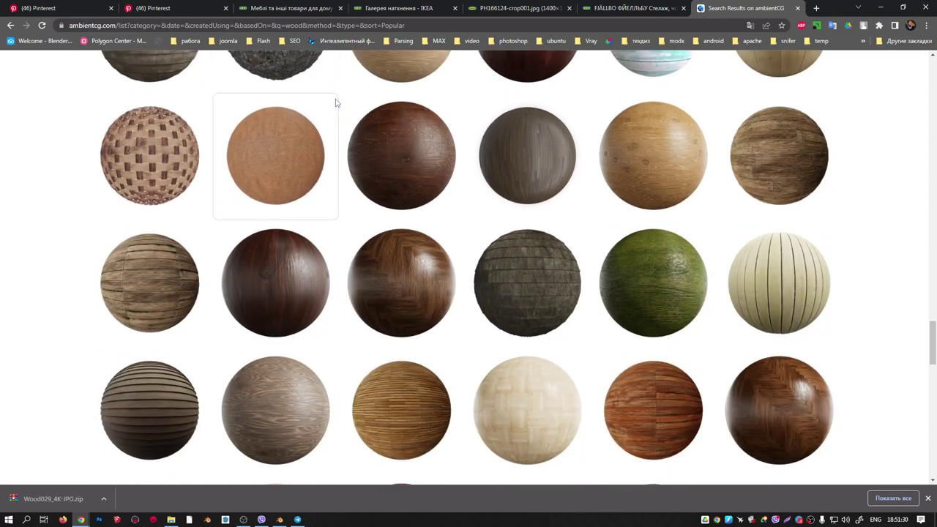
scroll(335, 103, "down", 8)
scroll(364, 134, "up", 3)
scroll(364, 134, "up", 4)
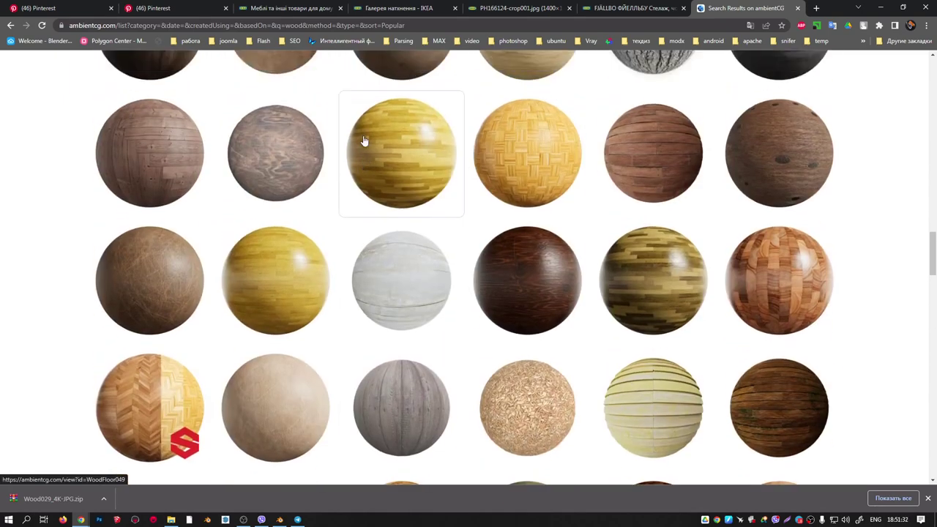
scroll(394, 203, "up", 3)
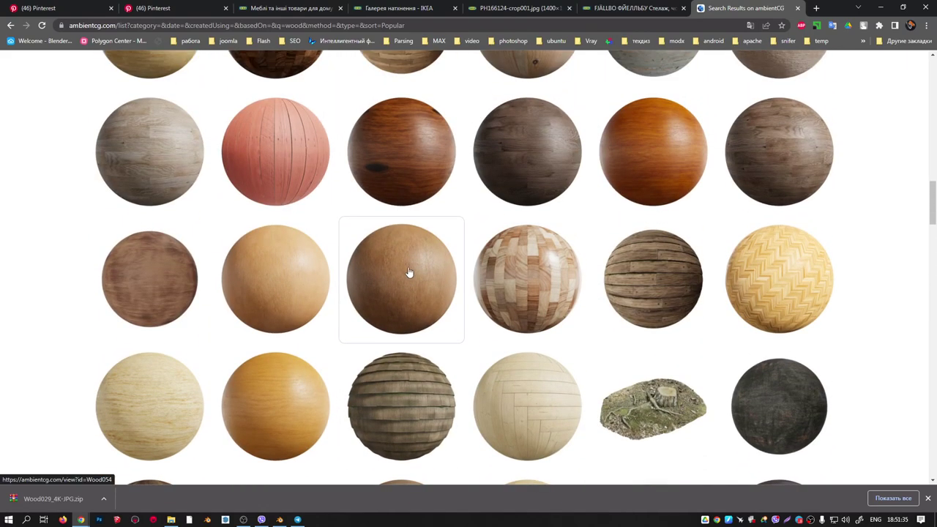
Open the Wood 054 material and save its 4K-JPG archive as Wood054_4K-JPG.zip in the shkaf folder.
left_click(410, 272)
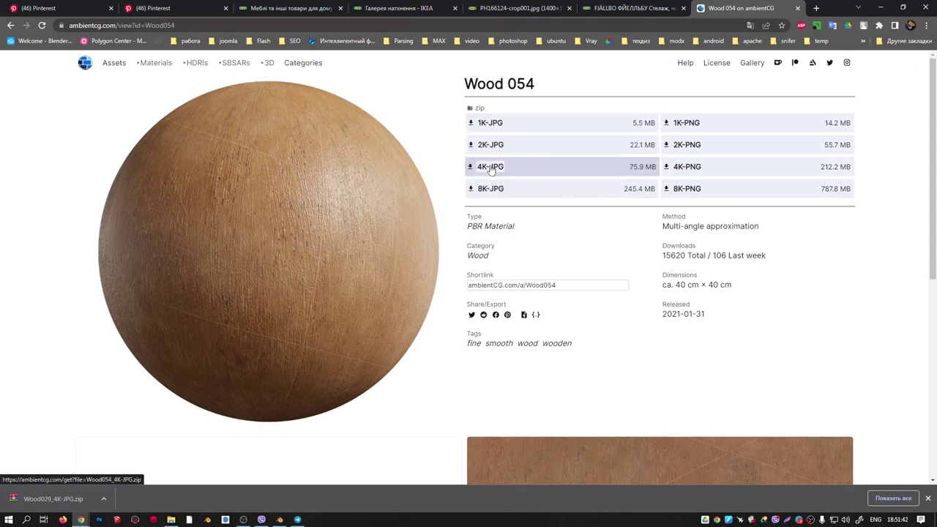
left_click(590, 191)
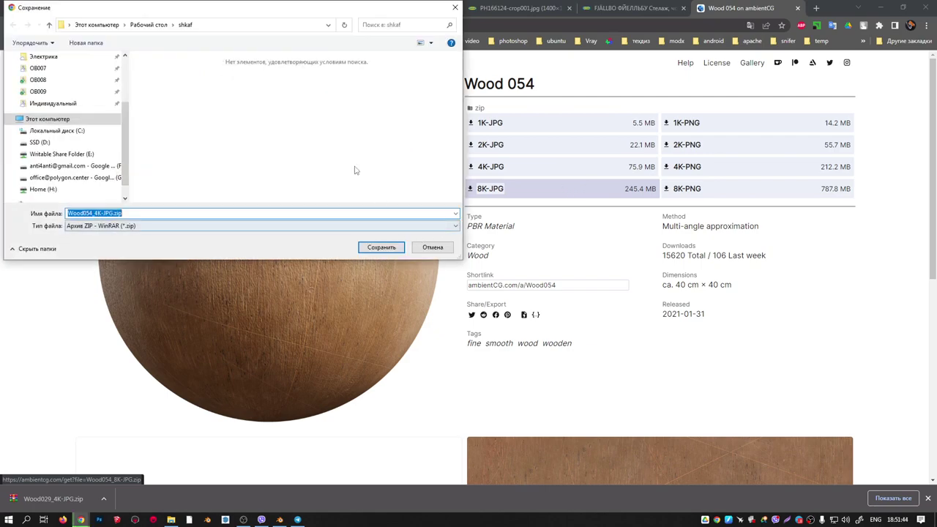
left_click(380, 248)
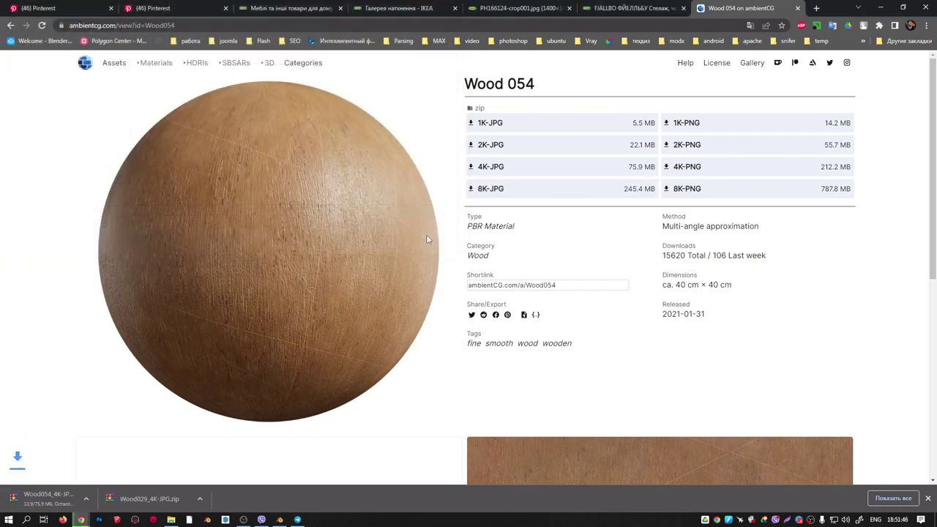
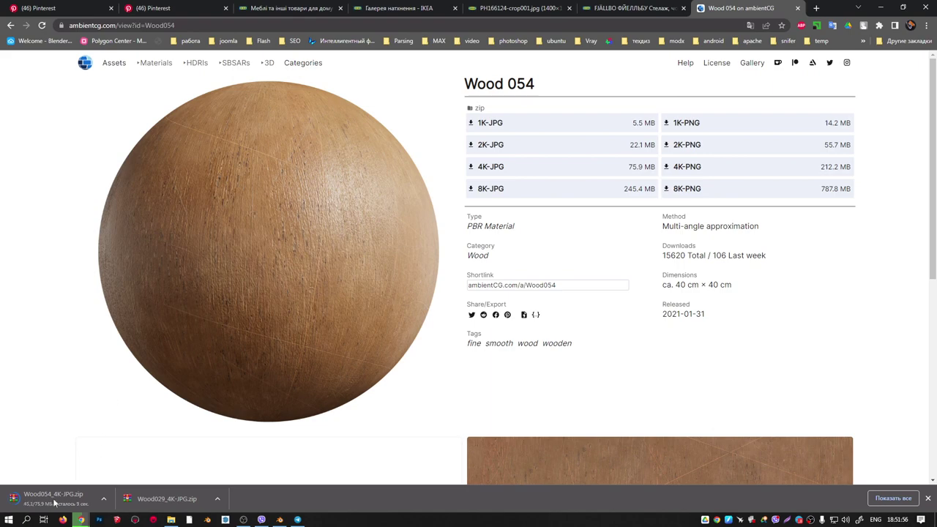
Switch to Blender and, in front view, raise the cabinet about 482 mm along Z to stand at floor level.
left_click(280, 520)
key("KP_1")
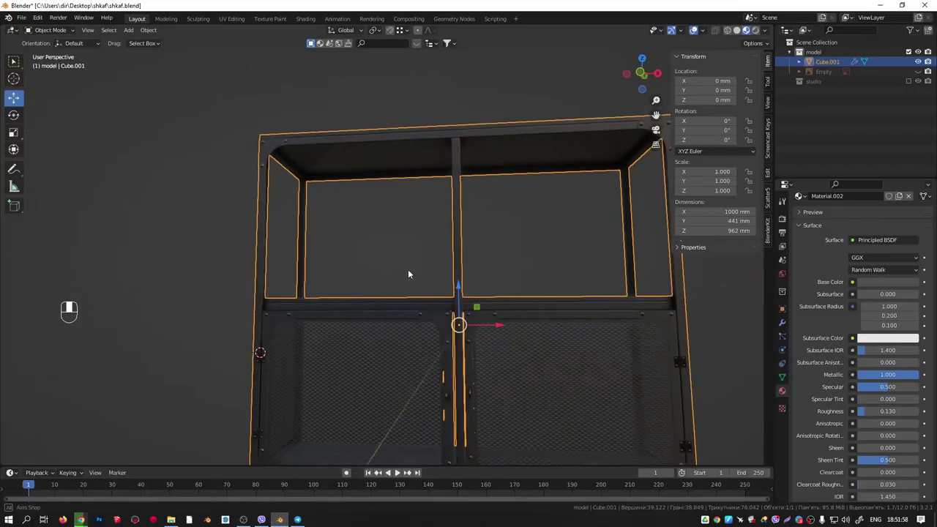
scroll(401, 286, "up", 3)
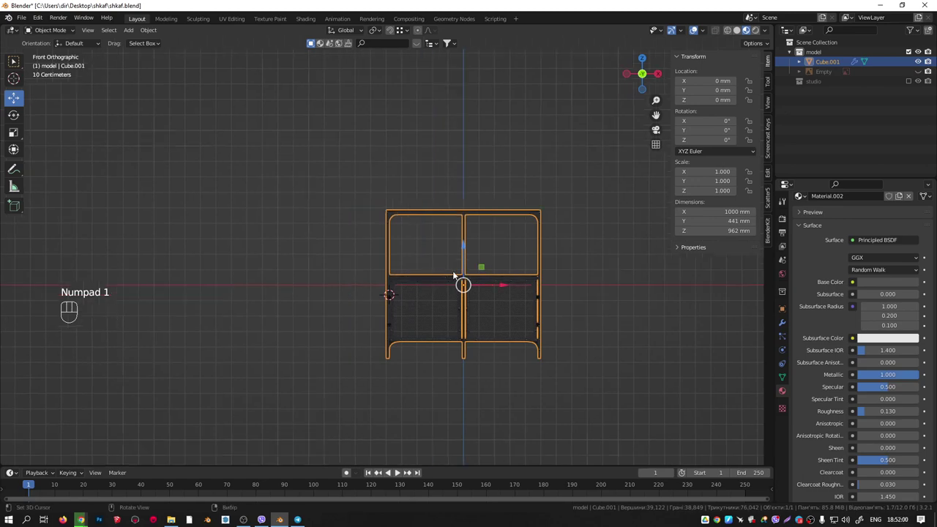
left_click_drag(466, 275, 471, 144)
Add a 24-vertex circle centred on the underside of the cabinet's front corner leg and scale it by about 0.423.
scroll(469, 338, "up", 8)
middle_click_drag(434, 341, 588, 243)
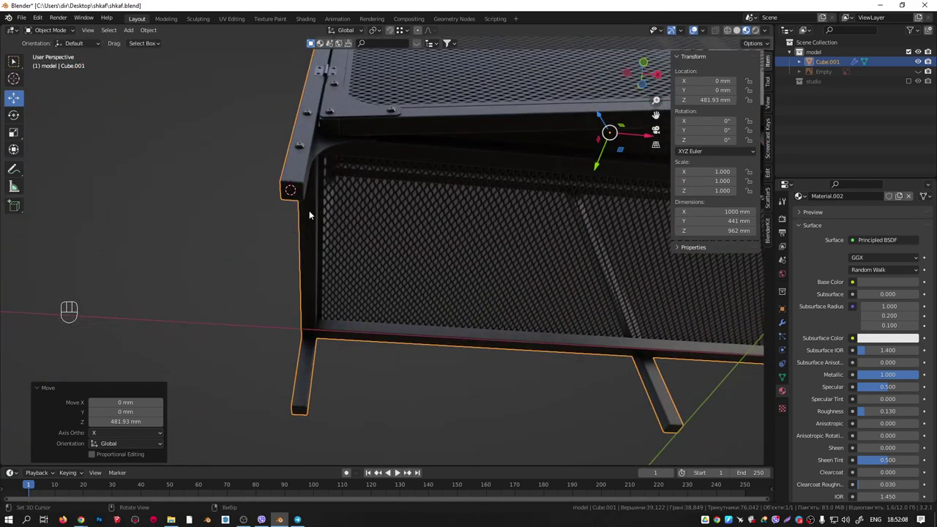
key("KP_1")
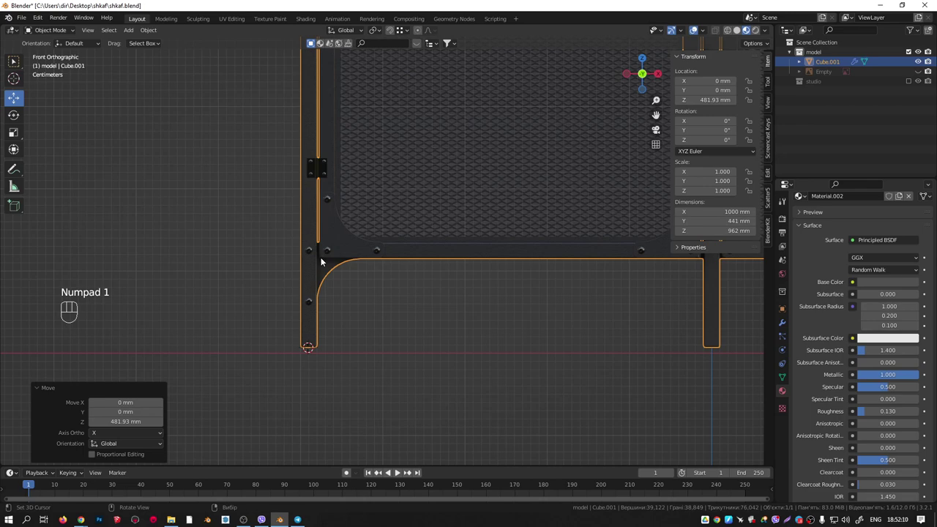
key("KP_7")
key("KP_9")
middle_click_drag(311, 121, 344, 199, "shift")
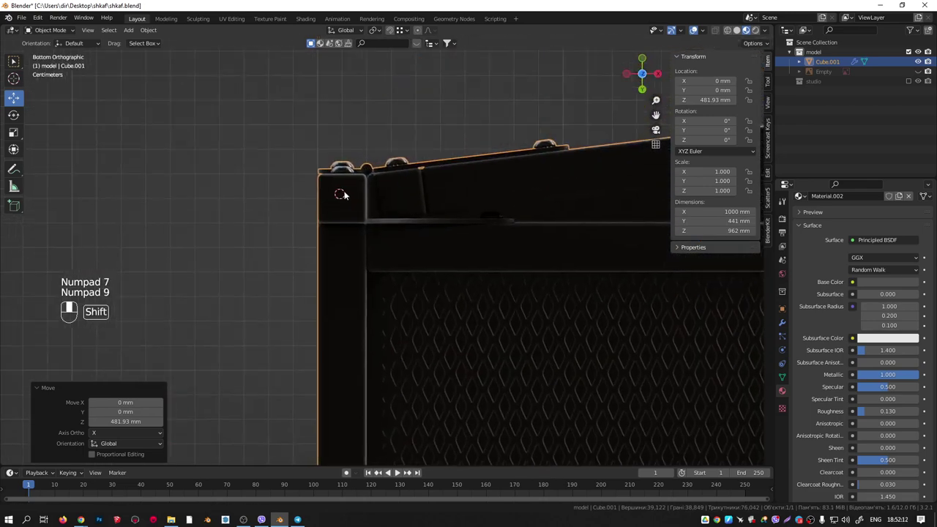
scroll(348, 205, "up", 2)
key("shift+a")
mouse_move(338, 195)
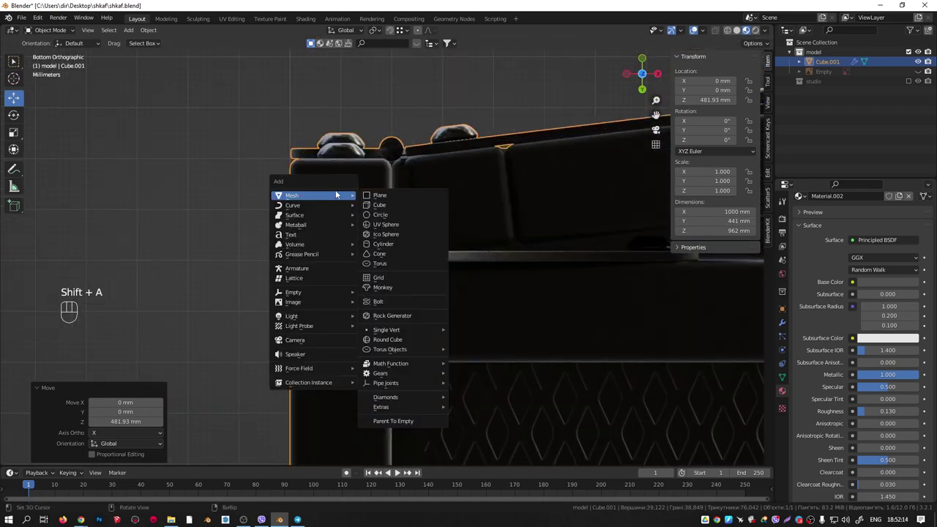
left_click(381, 215)
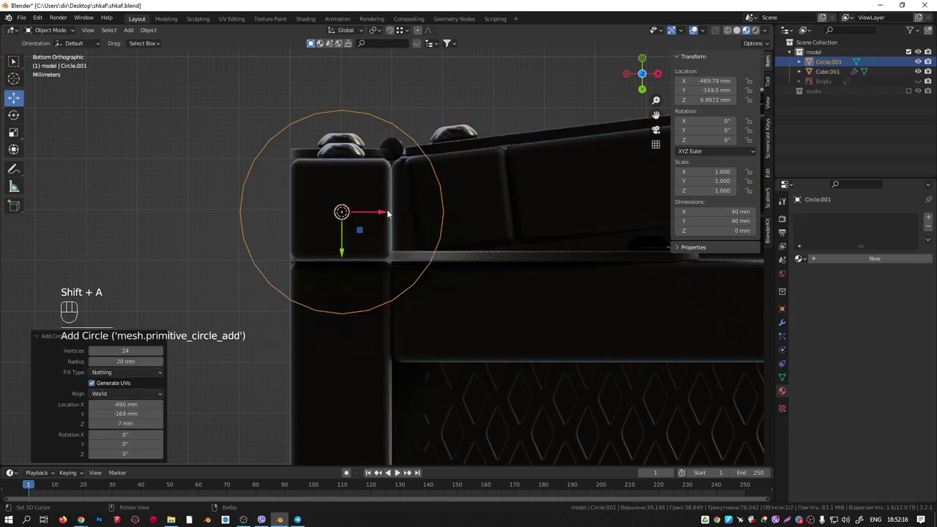
key("s")
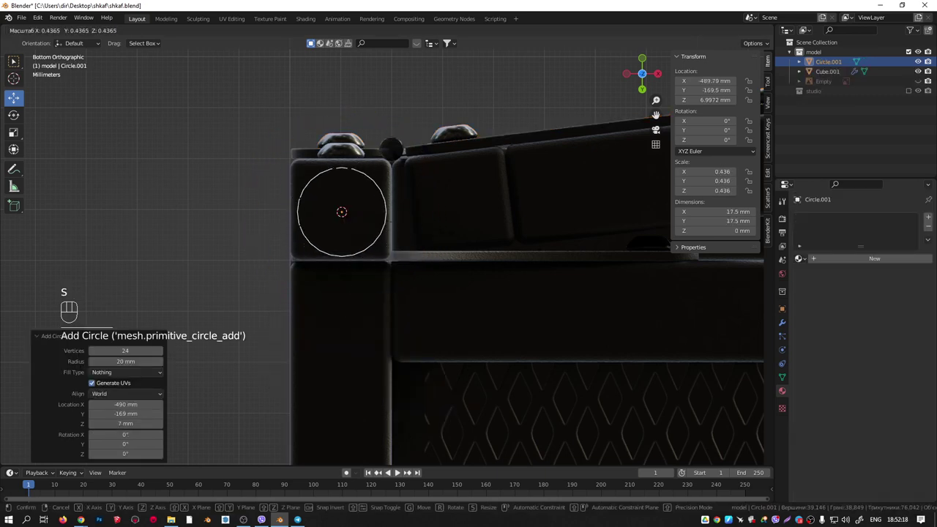
left_click(431, 230)
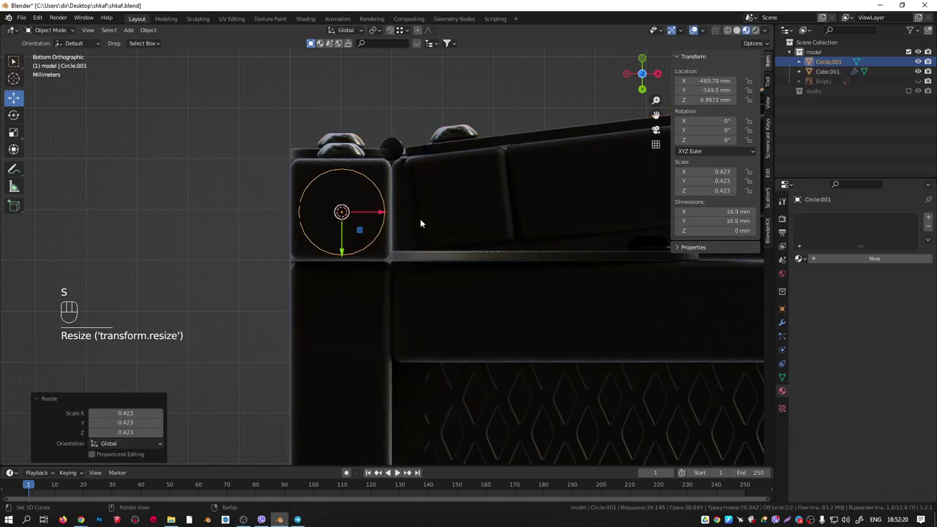
Extrude the circle about 2.5 mm downward and fill its lower end with a face to form a foot pad.
middle_click_drag(420, 222, 382, 233)
key("Tab")
middle_click_drag(390, 198, 388, 213)
key("1")
scroll(388, 213, "up", 2)
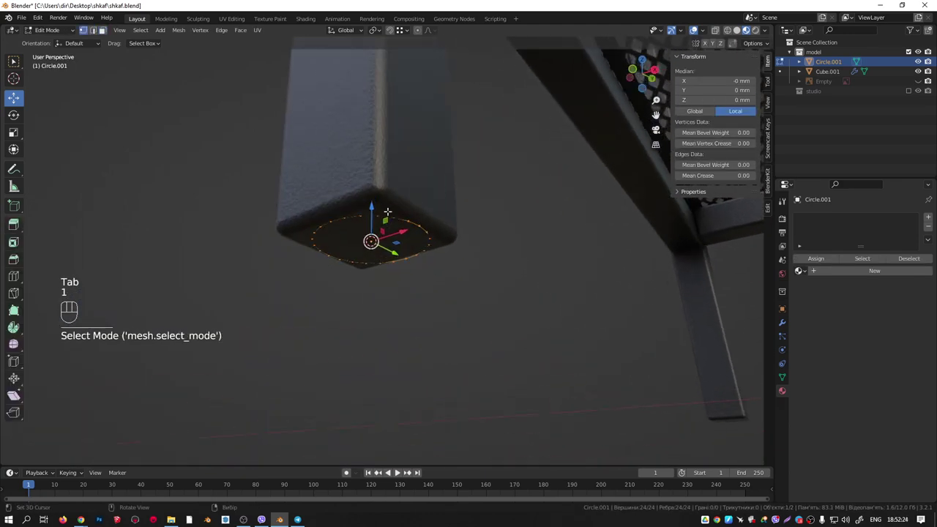
key("e")
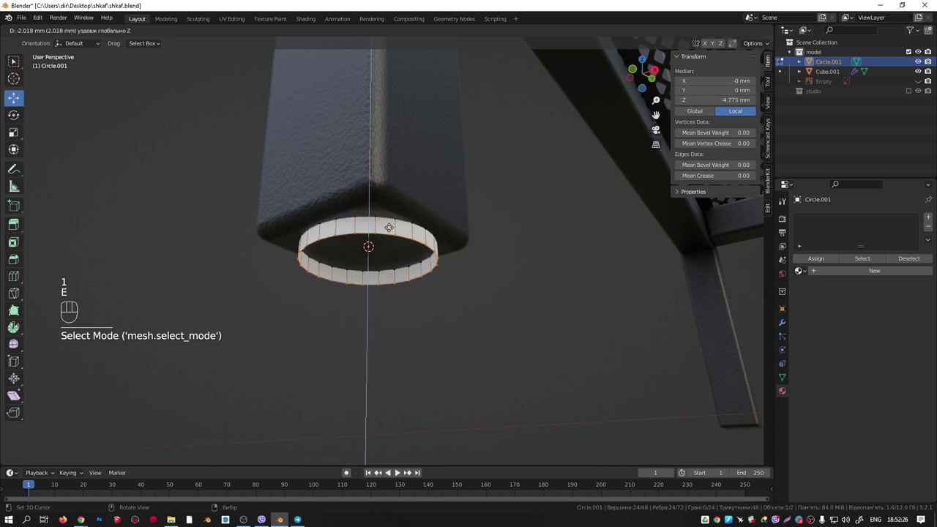
left_click(388, 232)
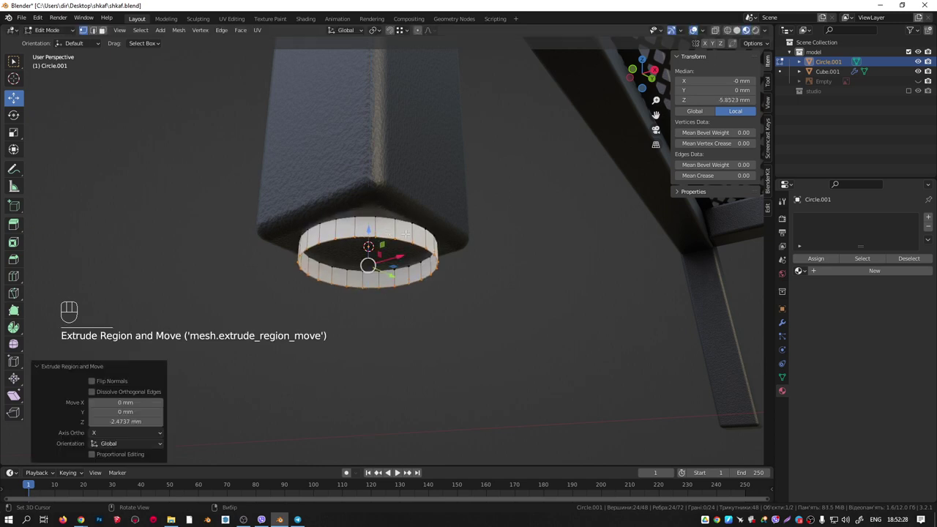
key("f")
Bevel the foot pad's lower rim by about 1.77 mm with 3 segments and return to Object Mode.
key("ctrl+b")
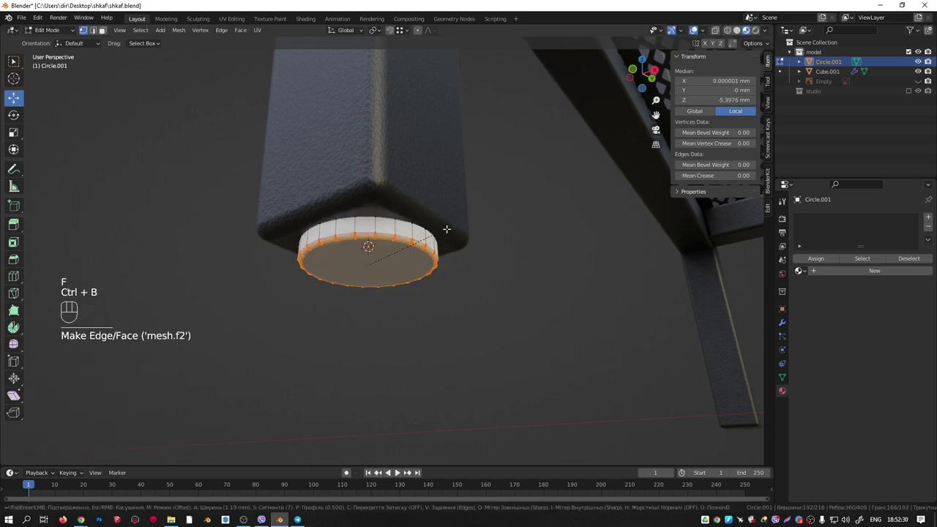
scroll(448, 229, "down", 2)
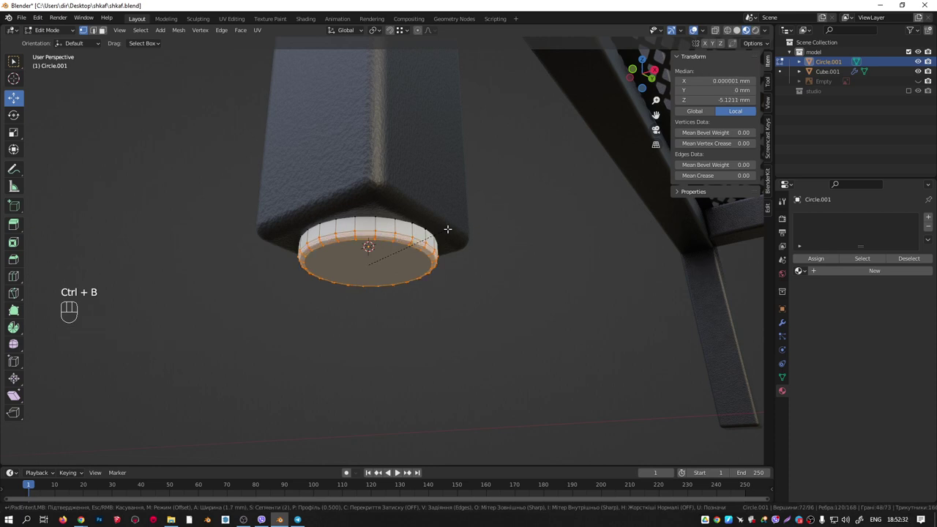
left_click(448, 229)
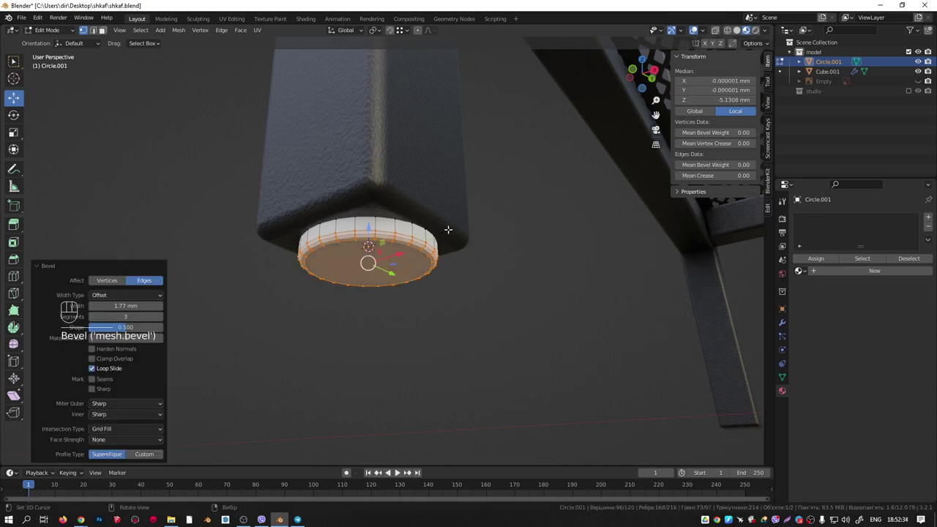
key("Tab")
Create a new material for the foot pad and darken its base color to a value of 0.070.
left_click(874, 258)
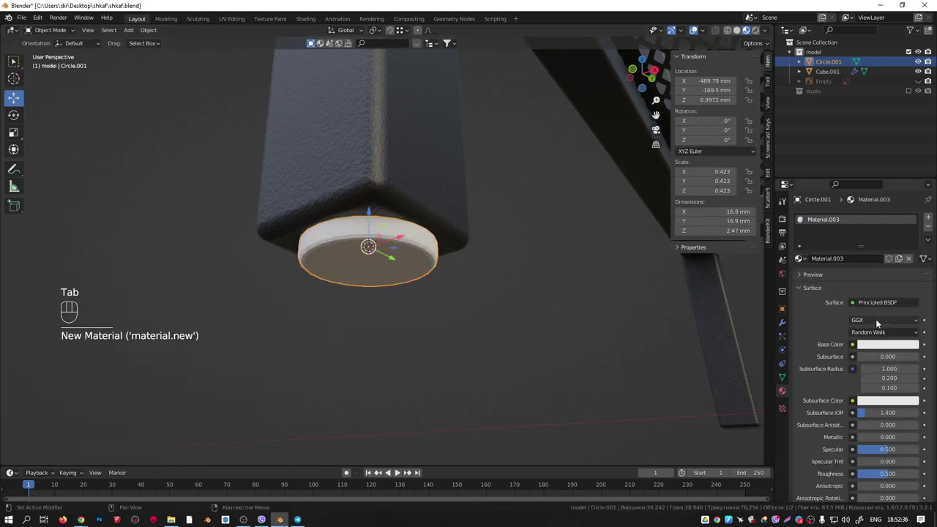
left_click(879, 345)
left_click_drag(911, 247, 911, 256)
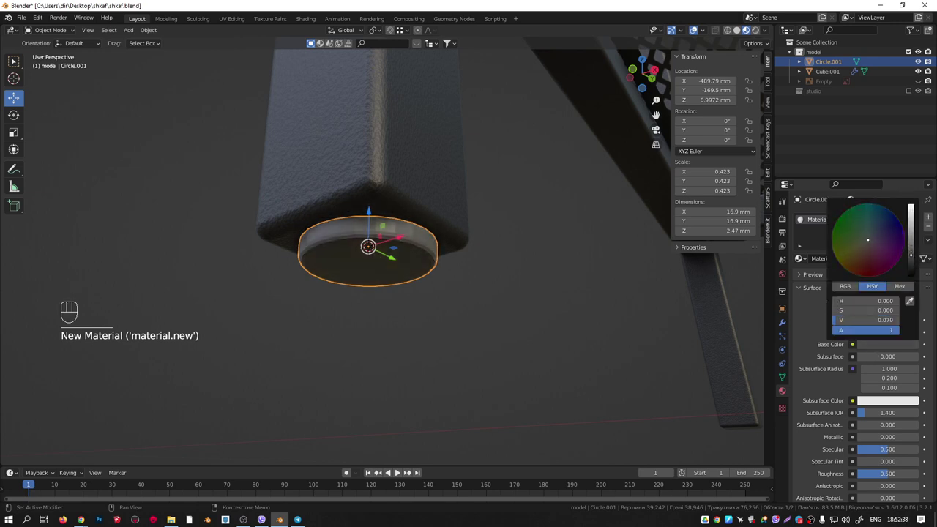
Apply smooth shading to the foot pad under the leg.
middle_click_drag(420, 247, 426, 249)
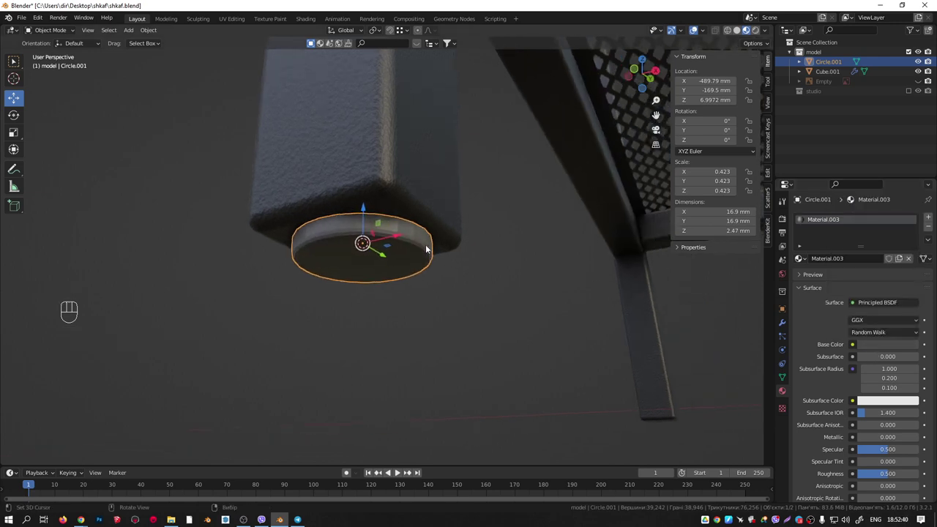
key("q")
left_click(379, 242)
key("w")
left_click(367, 178)
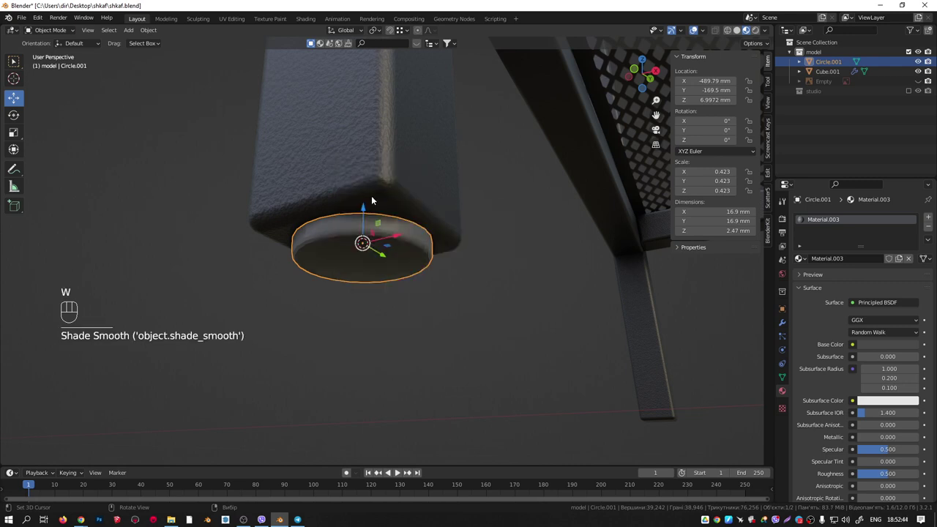
Move the foot pad about 0.39 mm toward the cabinet's front along Y to center it under the leg.
key("KP_7")
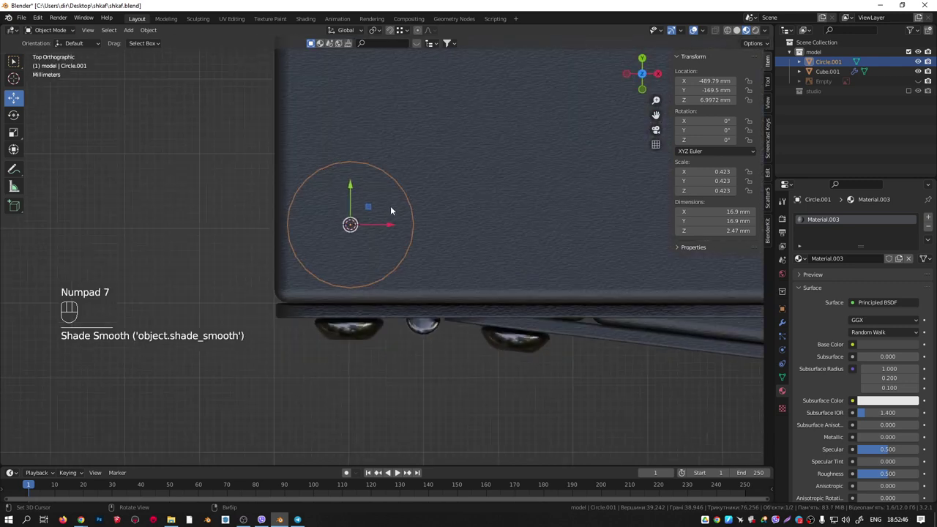
key("shift+z")
scroll(385, 206, "up", 2)
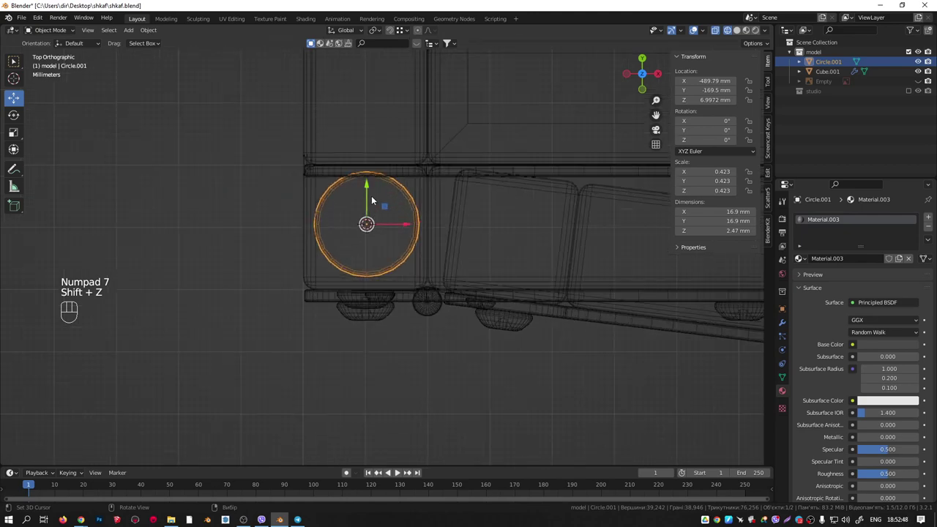
left_click_drag(371, 195, 364, 188)
scroll(420, 246, "down", 4)
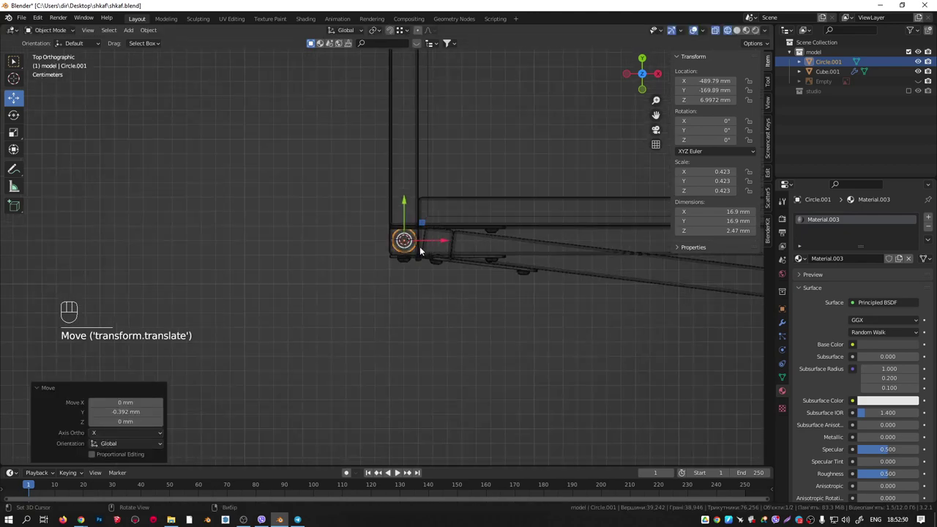
Duplicate the foot pad about 340.6 mm along Y to the rear corner leg and shift it back about 0.54 mm.
middle_click_drag(420, 246, 420, 279, "shift")
key("shift+d")
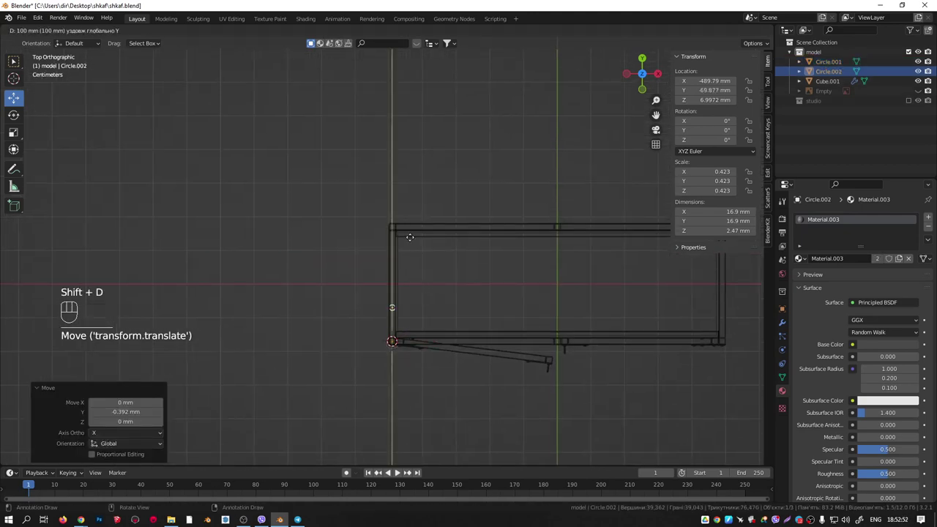
left_click(407, 167)
scroll(381, 235, "up", 1)
scroll(379, 236, "up", 5)
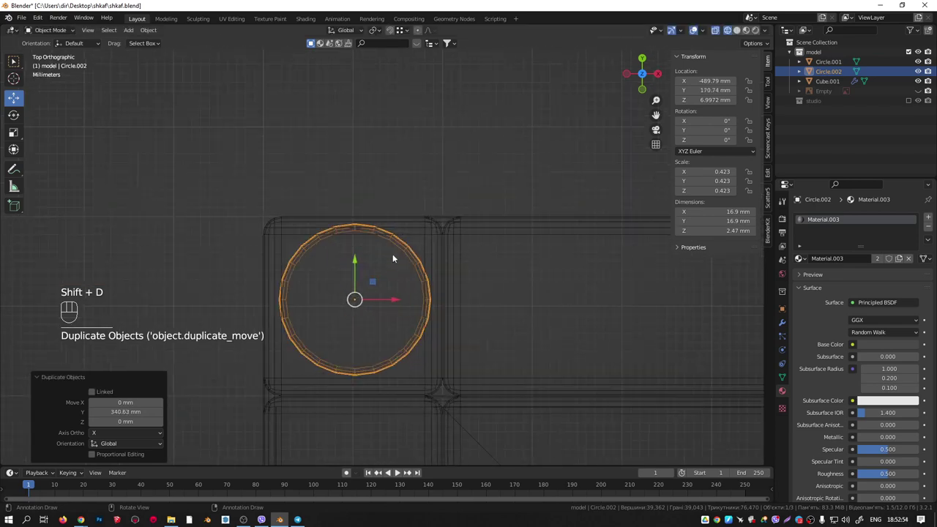
left_click_drag(379, 194, 379, 192)
scroll(406, 183, "down", 15)
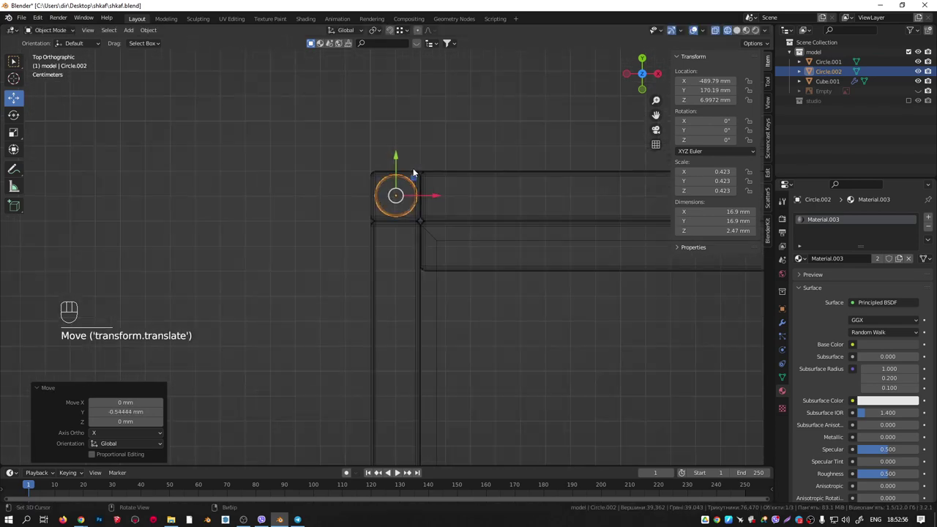
Duplicate the front and rear corner foot pads together about 489.2 mm along X to the middle legs.
middle_click_drag(384, 405, 407, 345, "shift")
scroll(418, 349, "up", 10)
scroll(476, 351, "up", 3)
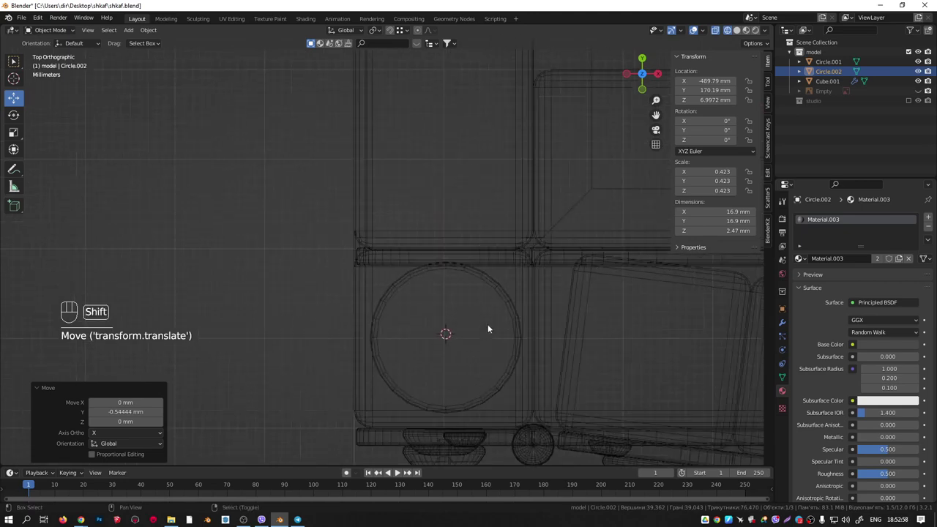
left_click(499, 300, "shift")
scroll(469, 293, "down", 3)
scroll(460, 296, "down", 2)
scroll(460, 302, "down", 3)
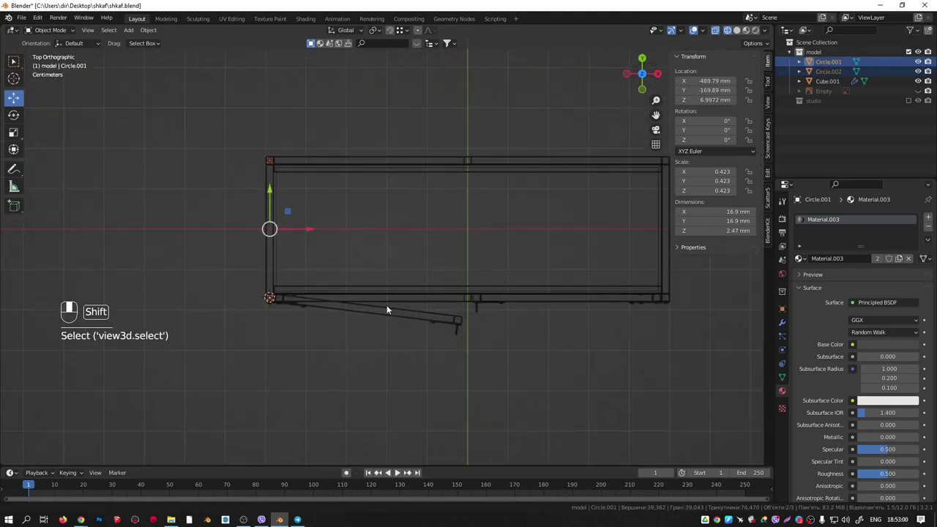
key("shift+d")
key("x")
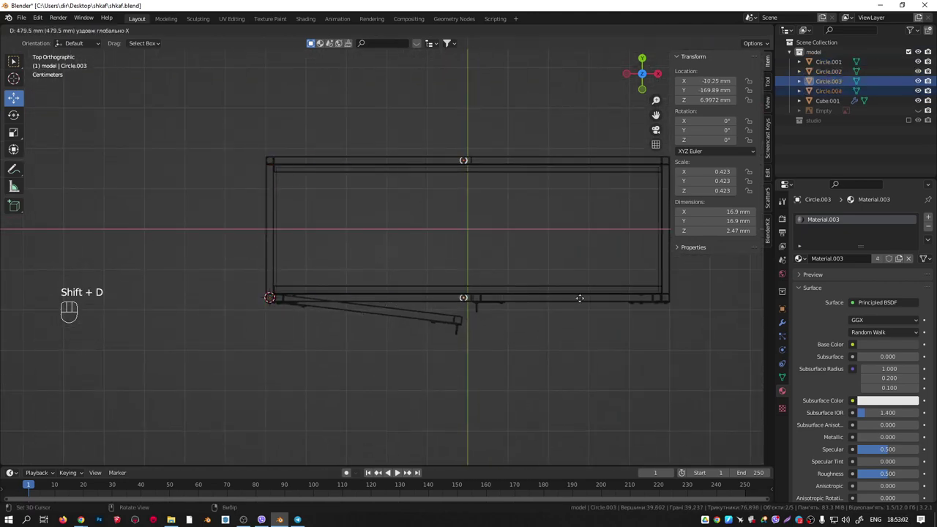
left_click(583, 298)
Shift the two middle foot pads about 0.72 mm along X to center them under their legs.
scroll(513, 307, "up", 6)
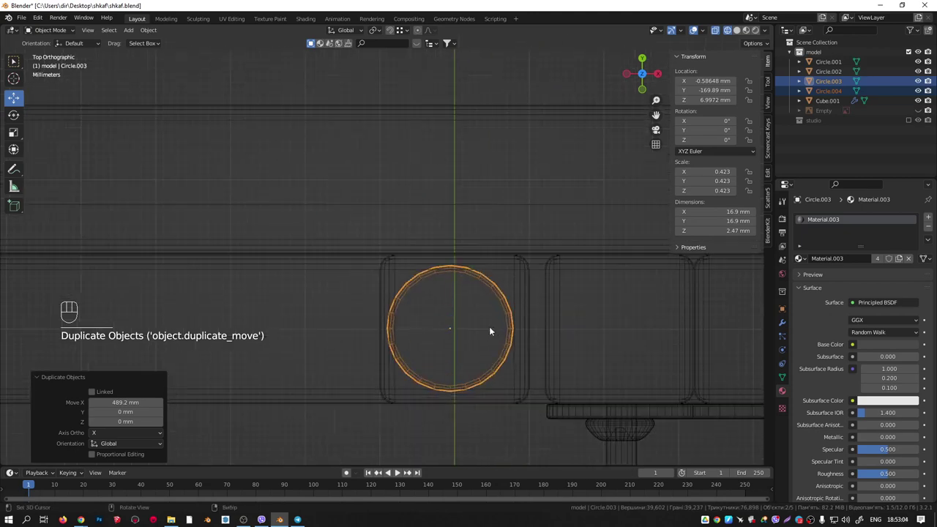
key("g")
key("x")
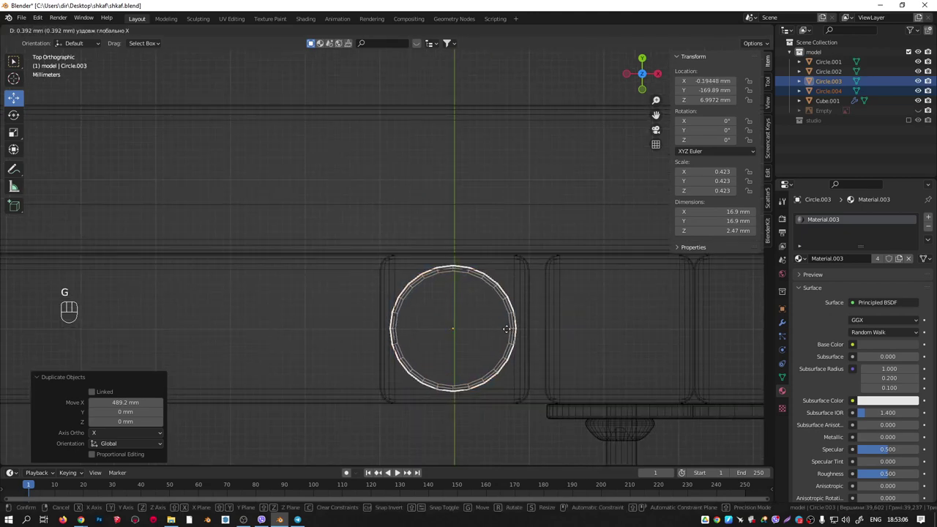
left_click(509, 328)
scroll(509, 328, "down", 6)
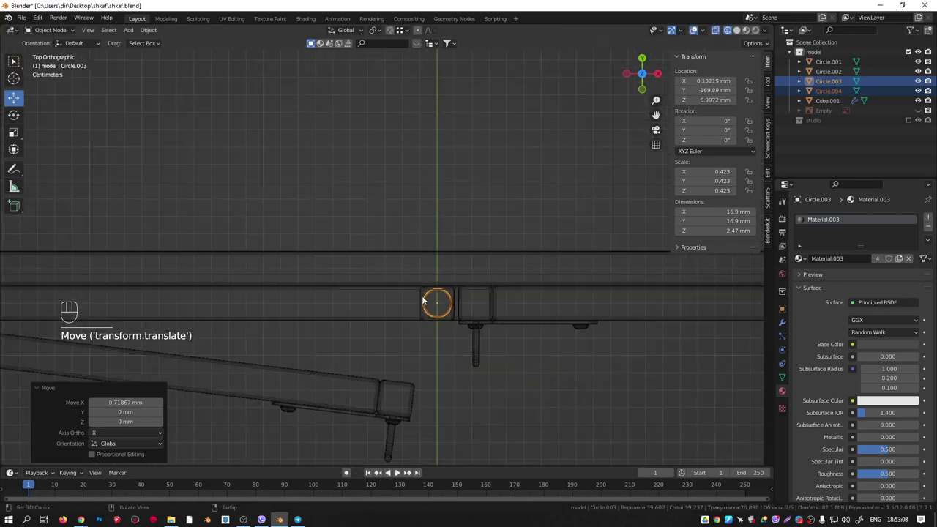
Duplicate the middle foot pads about 487.4 mm along X to the opposite corner legs and shift them about 2.6 mm further.
middle_click_drag(539, 297, 337, 286, "shift")
key("shift+d")
key("x")
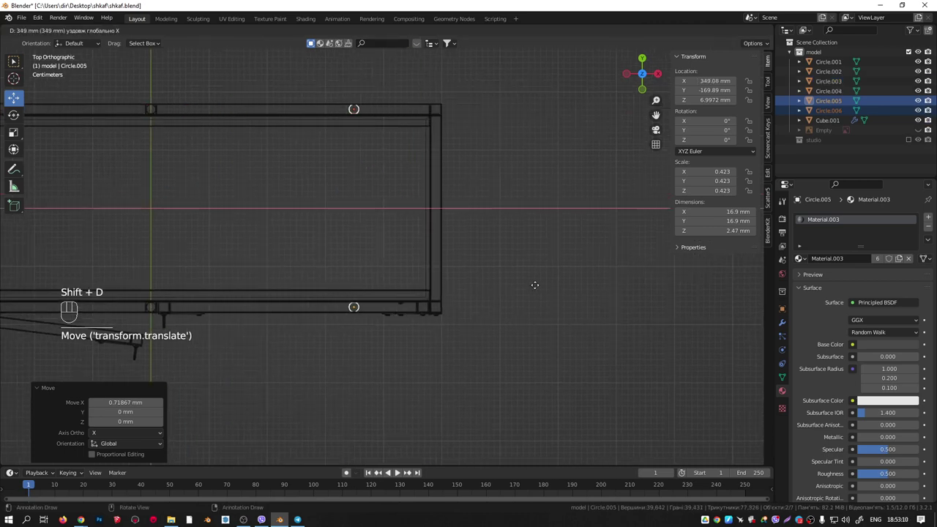
left_click(596, 279)
scroll(479, 323, "up", 5)
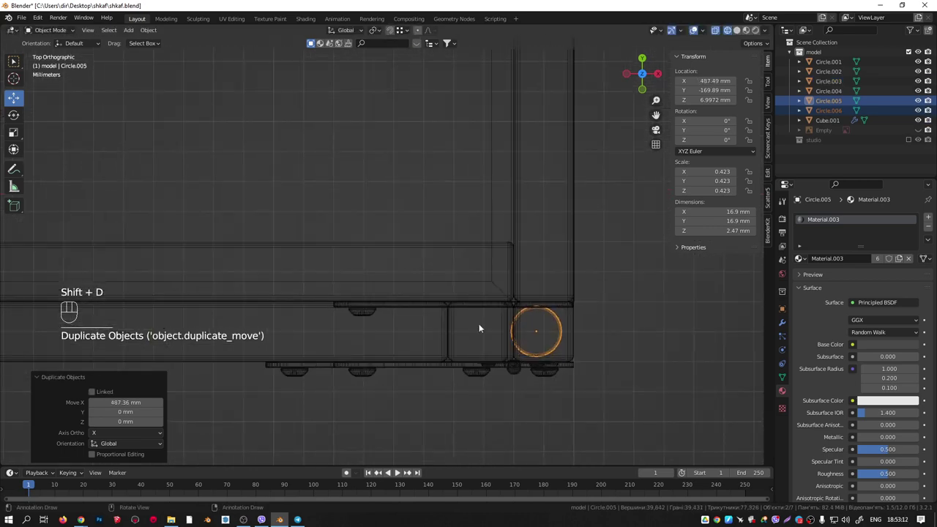
middle_click_drag(479, 323, 408, 299, "shift")
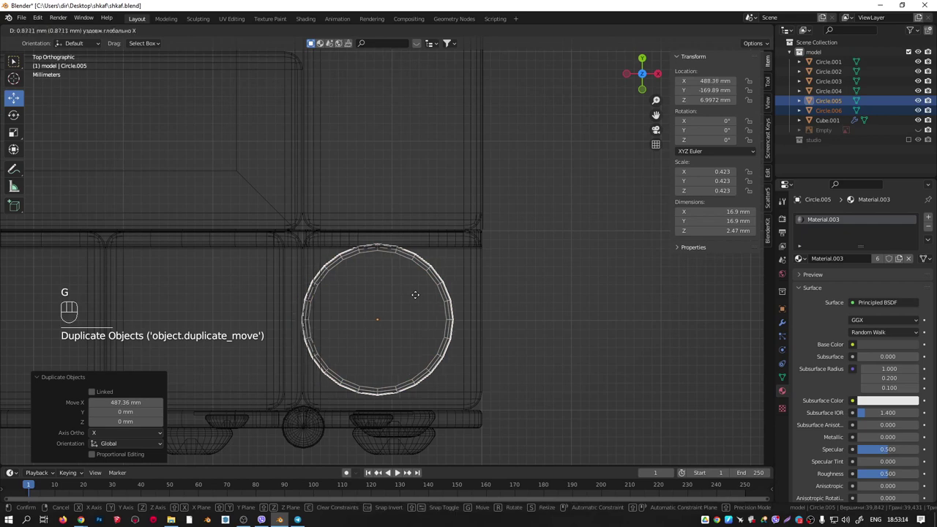
left_click(430, 296)
scroll(505, 254, "down", 8)
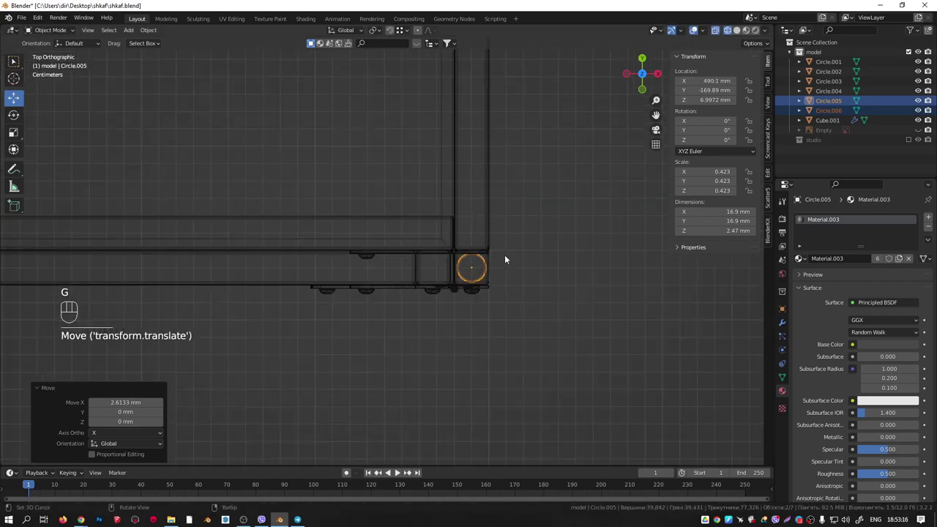
Try to join the foot pads to the cabinet frame.
middle_click_drag(505, 256, 411, 189)
scroll(441, 351, "up", 3)
scroll(441, 351, "up", 2)
middle_click_drag(440, 351, 464, 269, "shift")
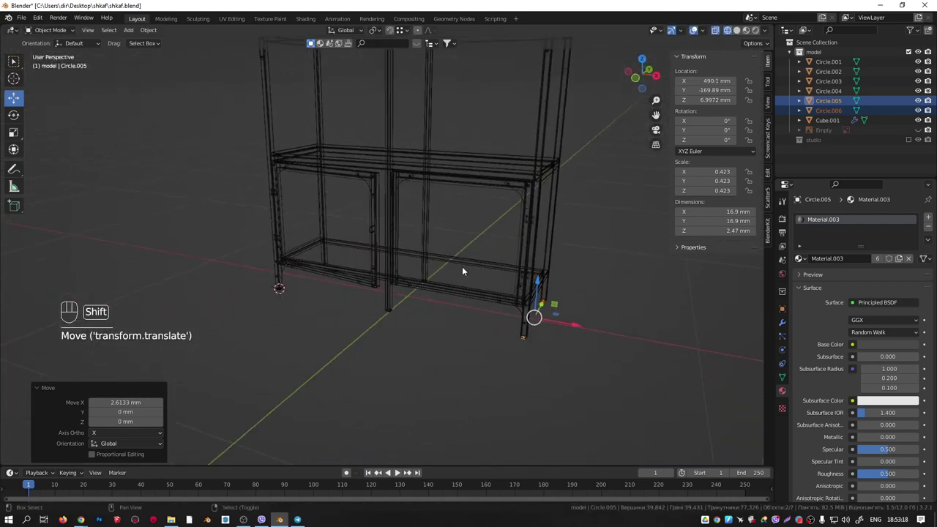
key("KP_1")
left_click_drag(623, 360, 145, 183)
left_click(375, 152)
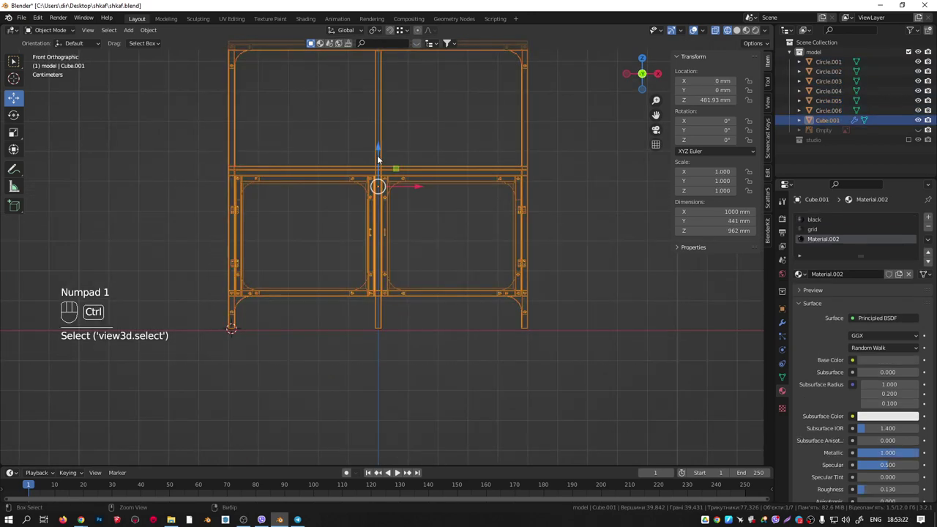
key("ctrl+j")
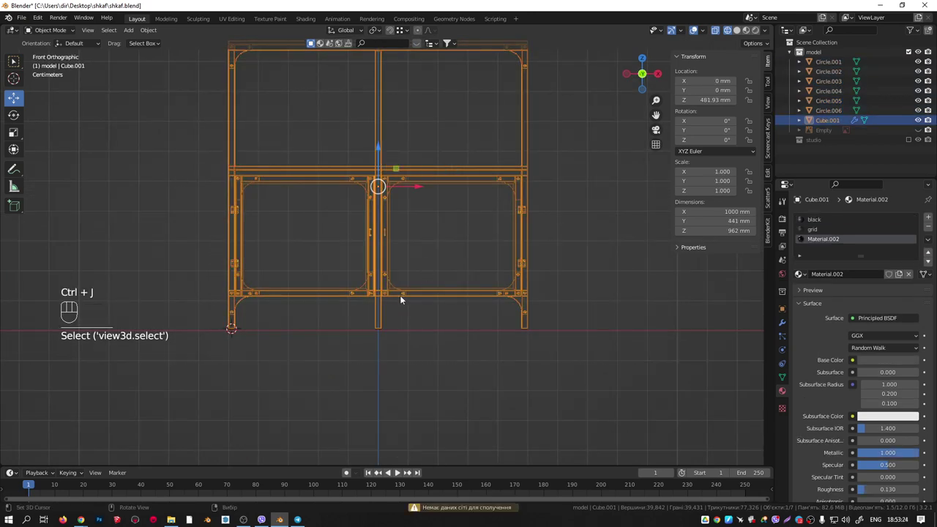
scroll(385, 300, "up", 5)
scroll(382, 377, "up", 10)
middle_click_drag(374, 350, 545, 241, "shift")
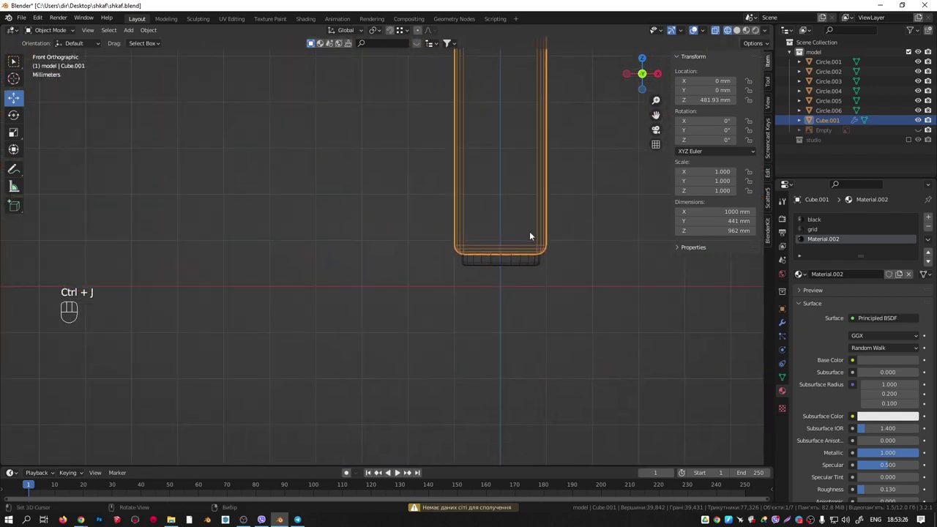
key("g")
key("z")
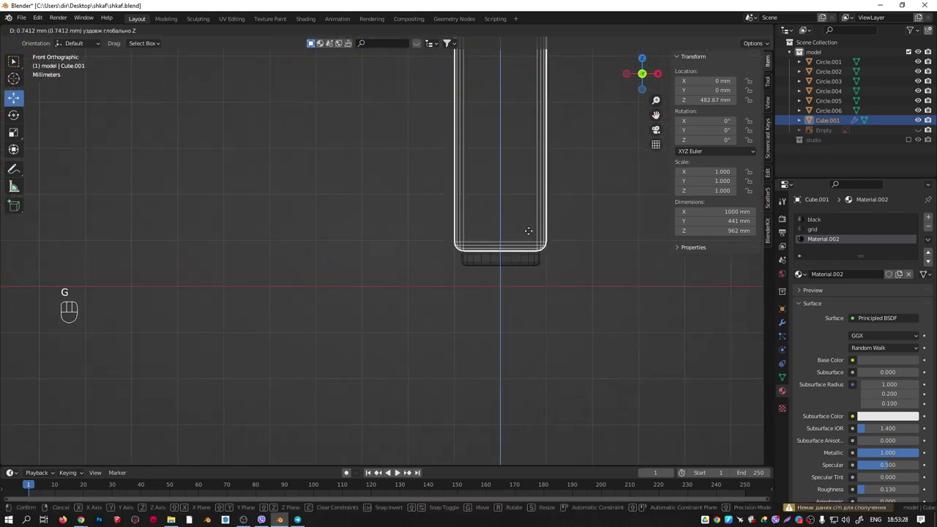
left_click(528, 231)
scroll(524, 263, "down", 6)
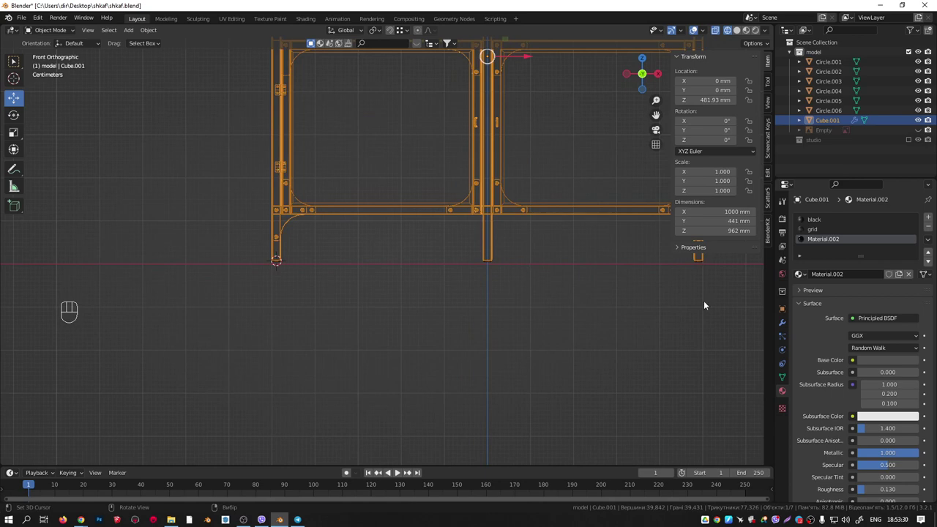
Select all six foot pads with the cabinet as the active object and join them into it.
left_click_drag(722, 293, 143, 245)
middle_click_drag(405, 240, 314, 303, "shift")
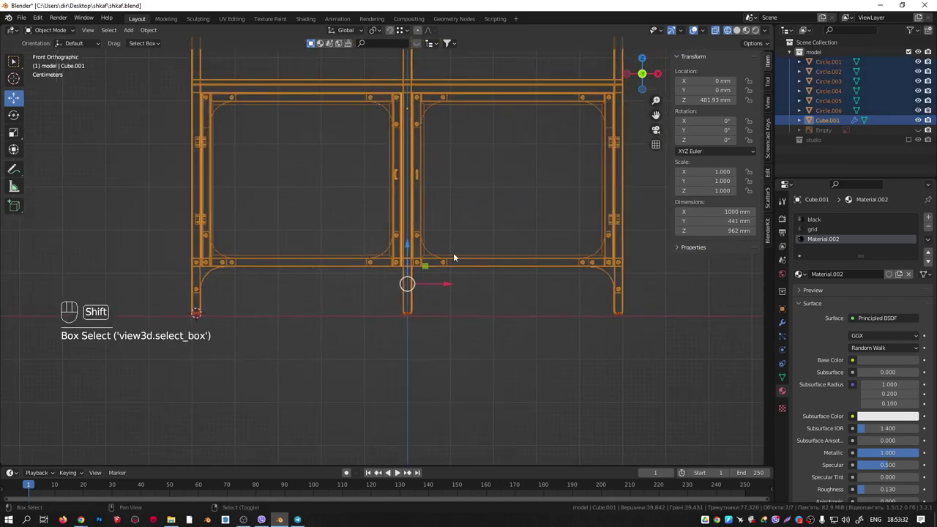
left_click(457, 259, "shift")
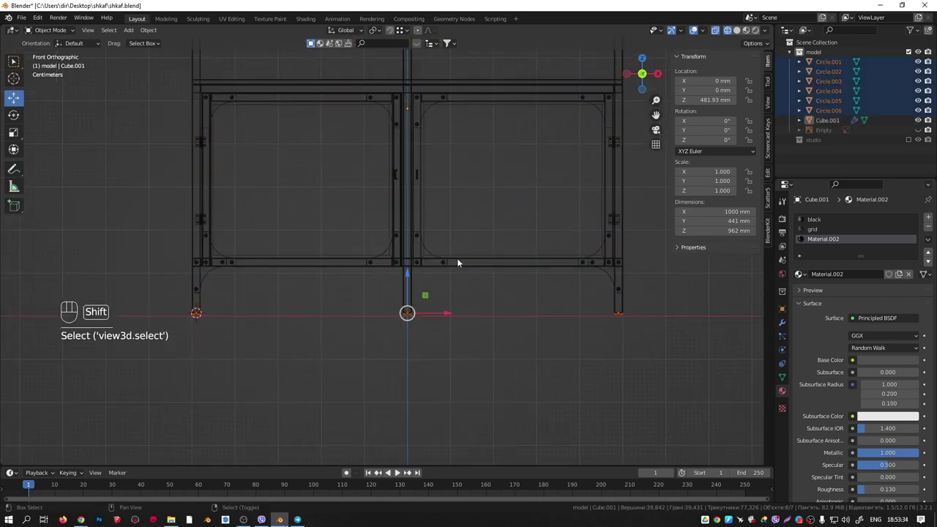
left_click(457, 258, "shift")
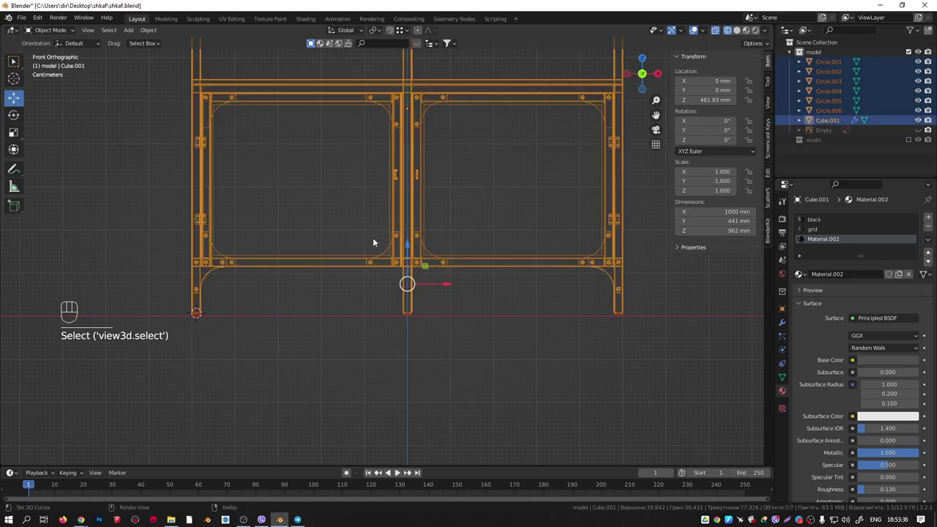
key("ctrl+j")
Lower the joined cabinet about 4.34 mm along Z so the foot pads rest on the floor line.
scroll(412, 304, "up", 4)
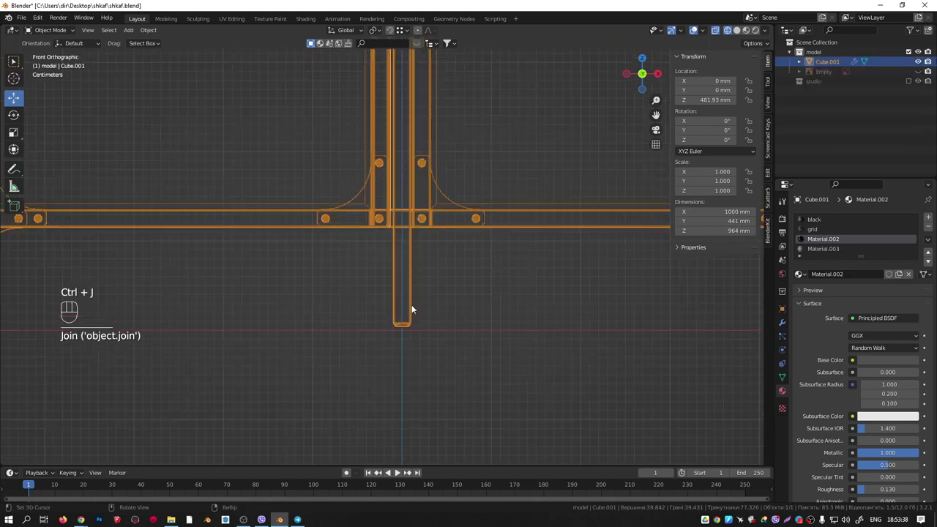
scroll(411, 305, "down", 4)
scroll(396, 333, "up", 7)
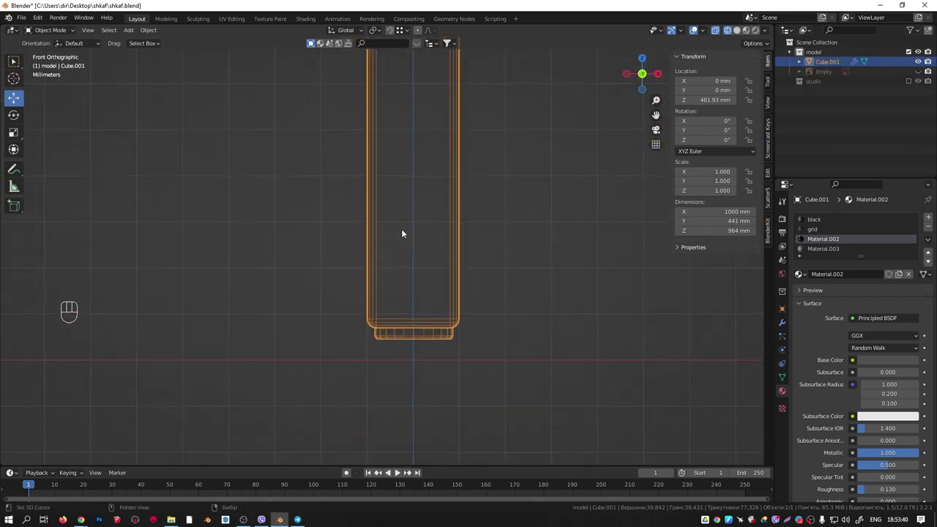
key("g")
key("z")
left_click(402, 249)
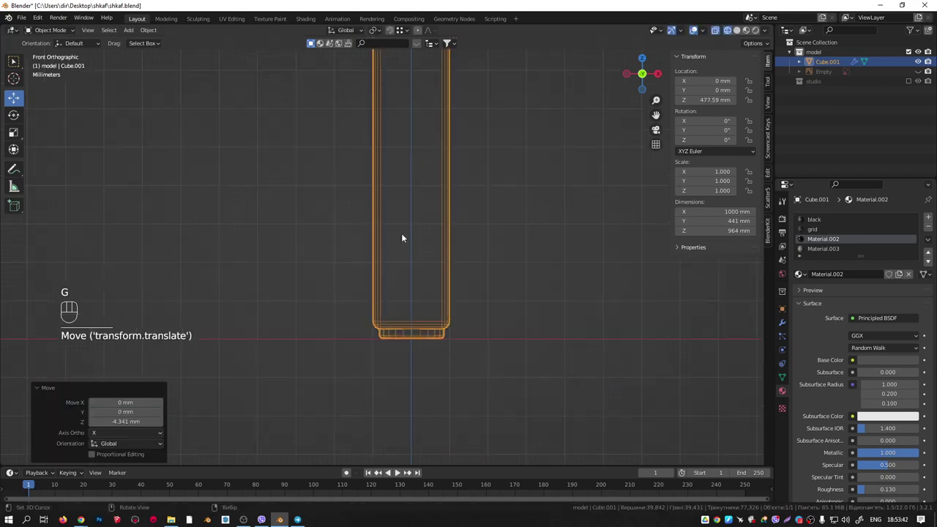
scroll(401, 233, "down", 6)
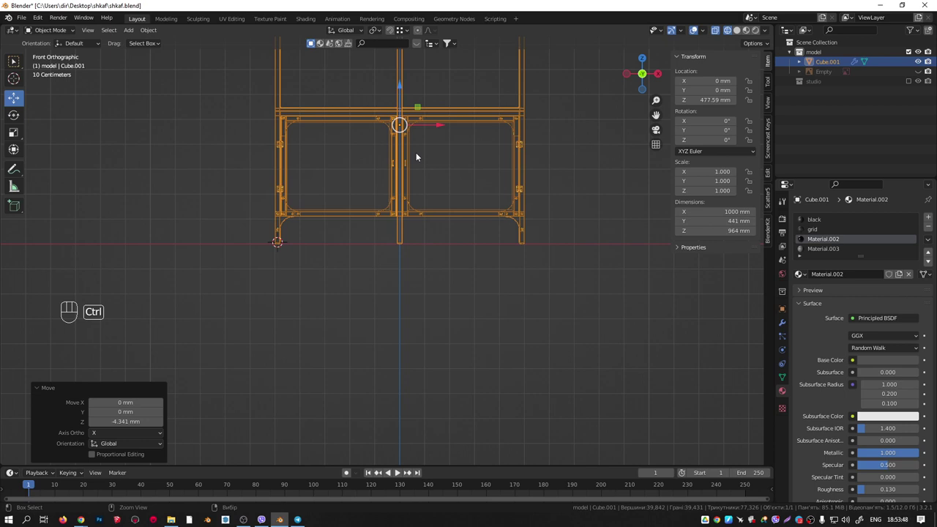
Apply all transforms to the cabinet and return to the shaded material display.
left_click_drag(369, 126, 375, 145)
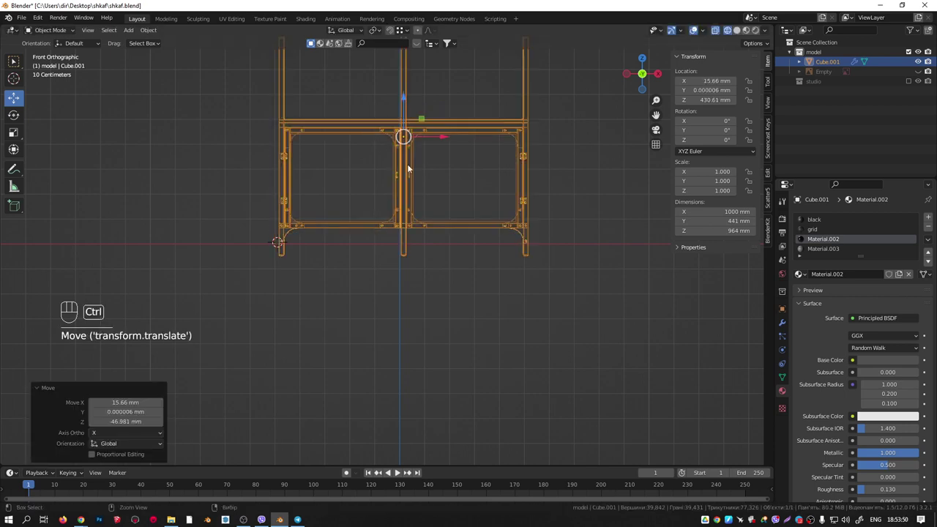
key("ctrl+z")
key("ctrl+a")
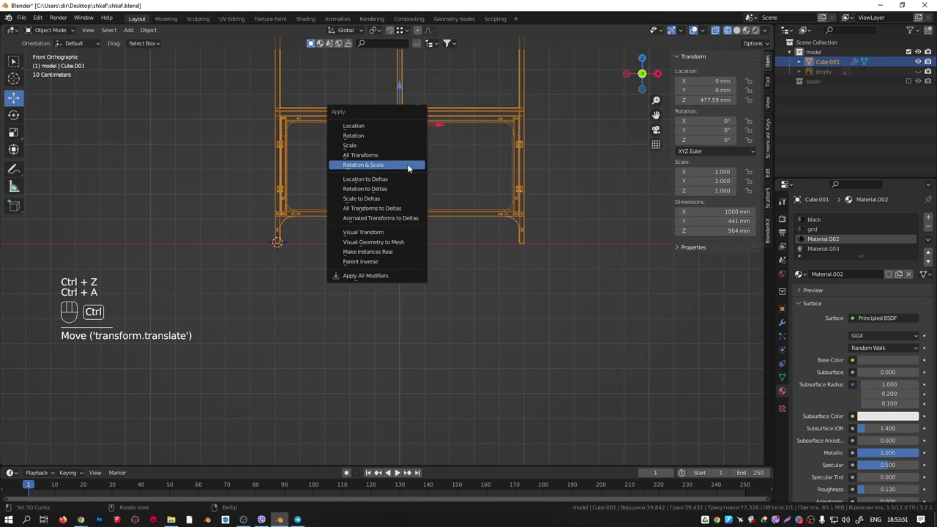
left_click(357, 157)
middle_click_drag(360, 159, 462, 216)
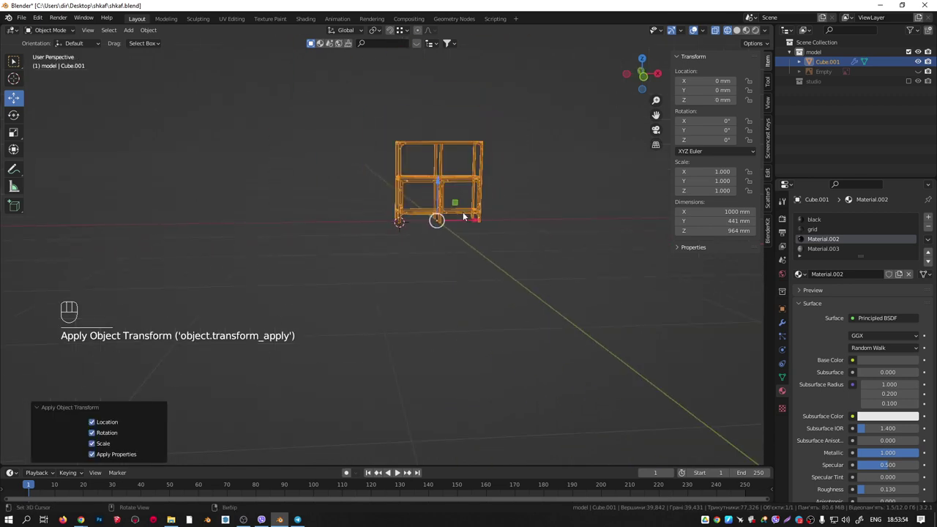
key("shift+z")
scroll(456, 195, "up", 8)
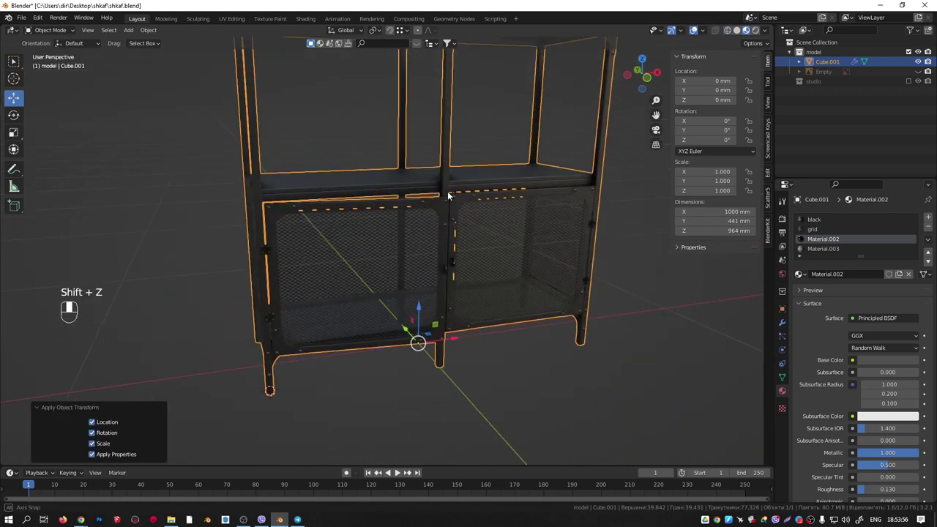
key("s")
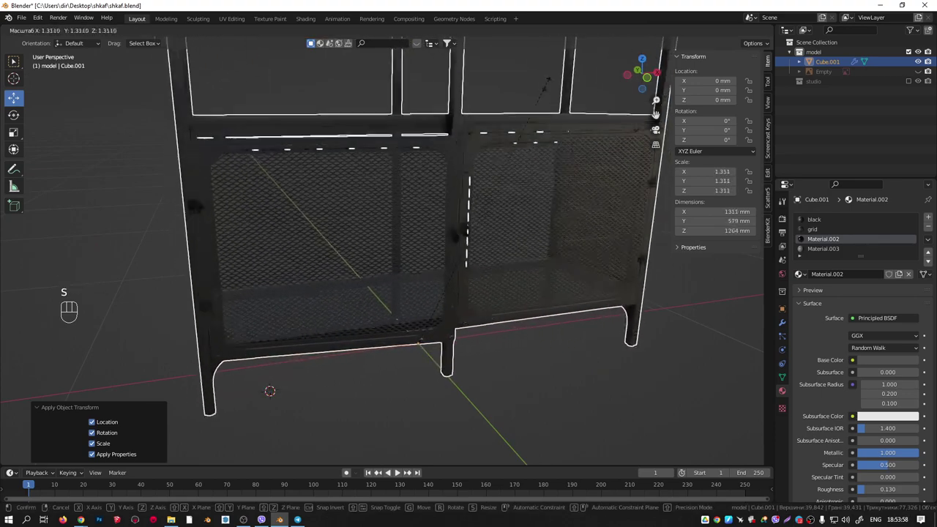
right_click(523, 134)
middle_click_drag(498, 131, 384, 143)
middle_click_drag(385, 143, 273, 384, "shift")
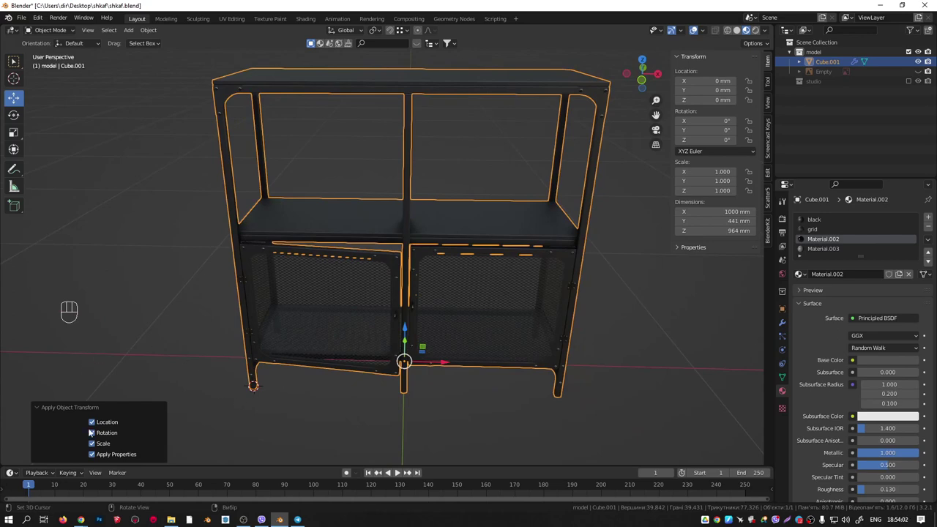
In File Explorer, extract Wood054_4K-JPG.zip from the shkaf folder into its own subfolder and open that subfolder.
left_click(170, 520)
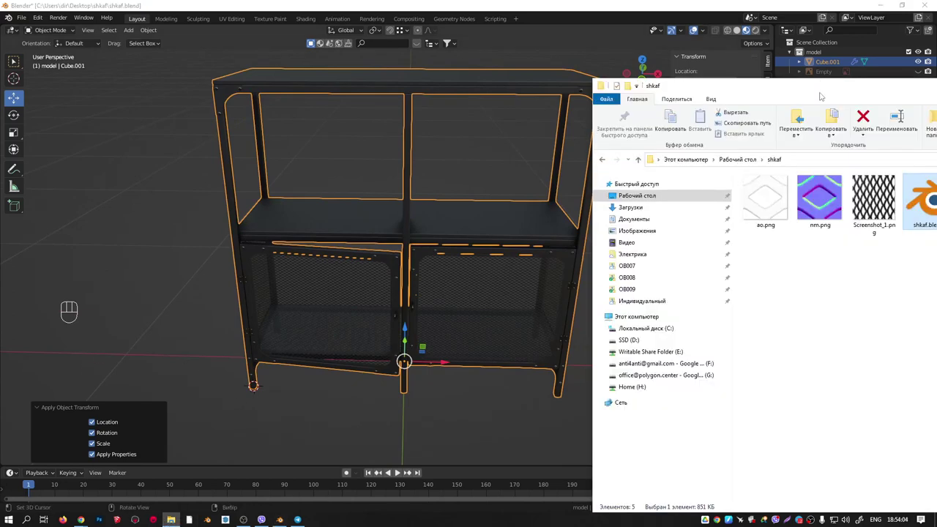
left_click_drag(805, 93, 395, 68)
right_click(570, 178)
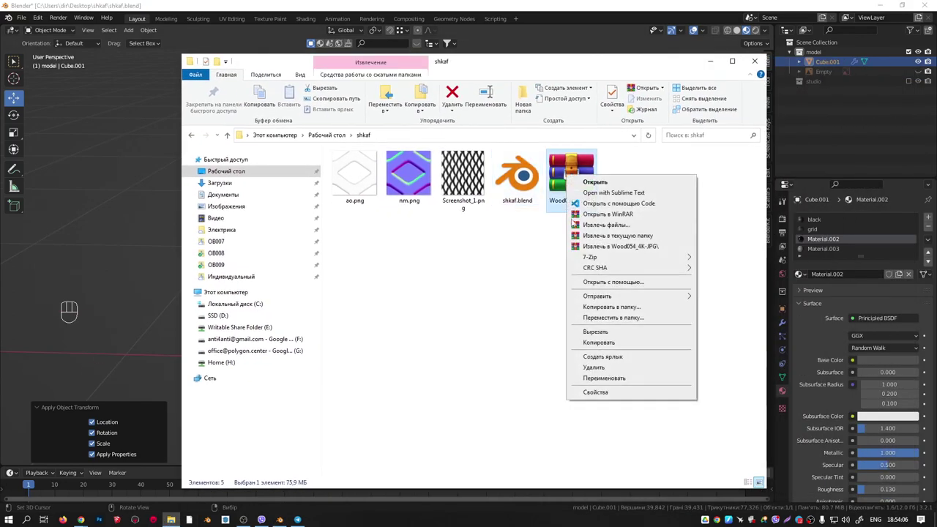
left_click(623, 249)
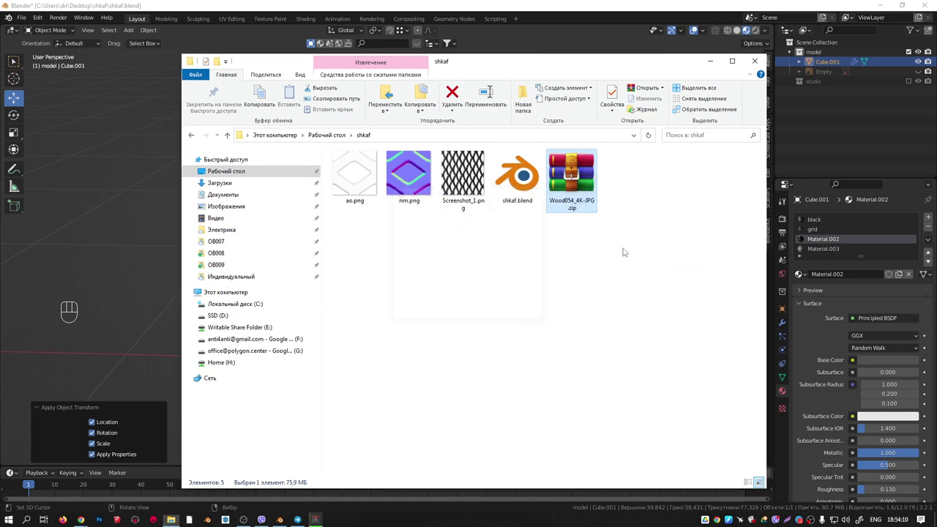
double_click(364, 167)
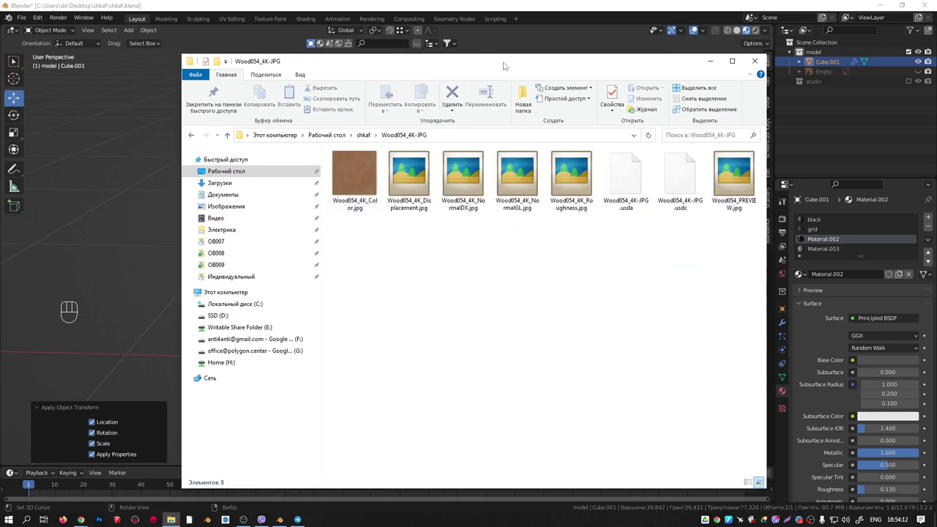
left_click_drag(504, 65, 936, 97)
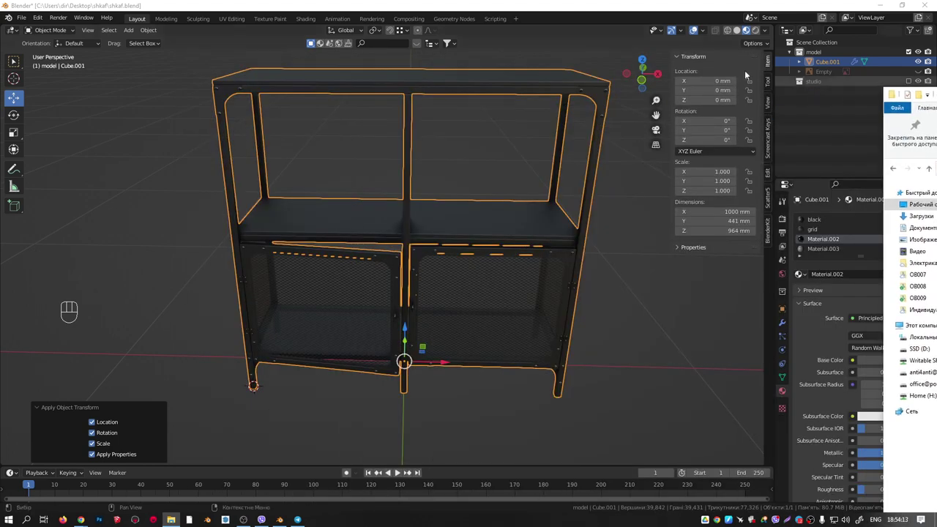
In Blender's Shading workspace, add a new material slot to the cabinet with a new material named wood.
left_click(308, 19)
mouse_move(378, 153)
middle_mouse_down()
mouse_move(460, 166)
mouse_move(429, 198)
middle_mouse_up()
scroll(440, 161, "down", 4)
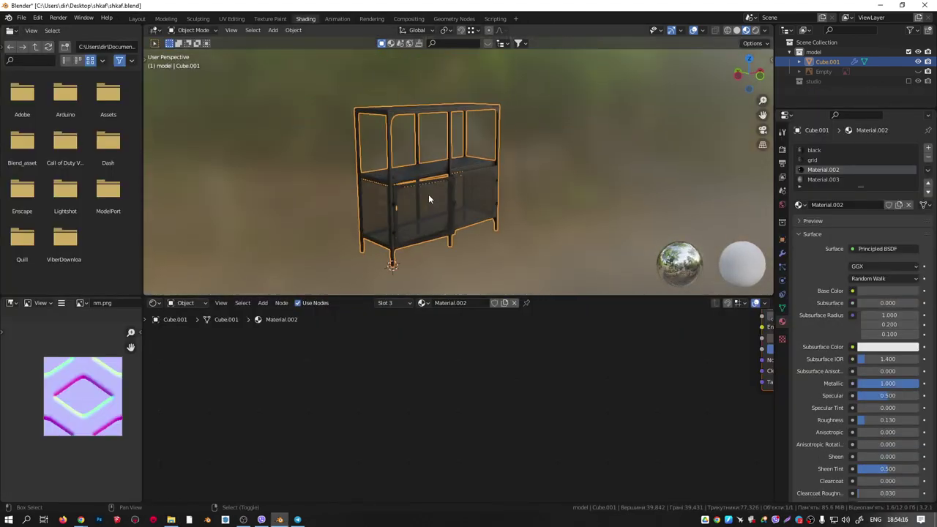
left_click(928, 150)
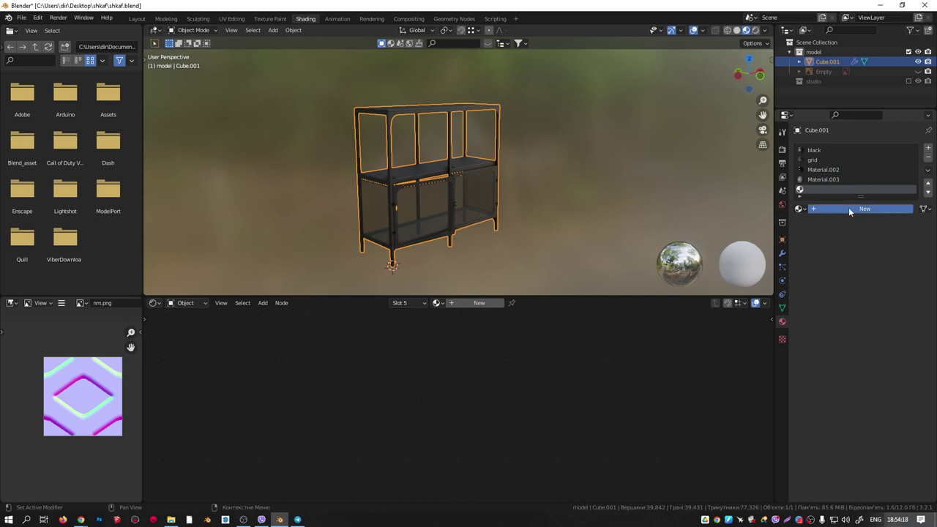
left_click(849, 210)
left_click(849, 209)
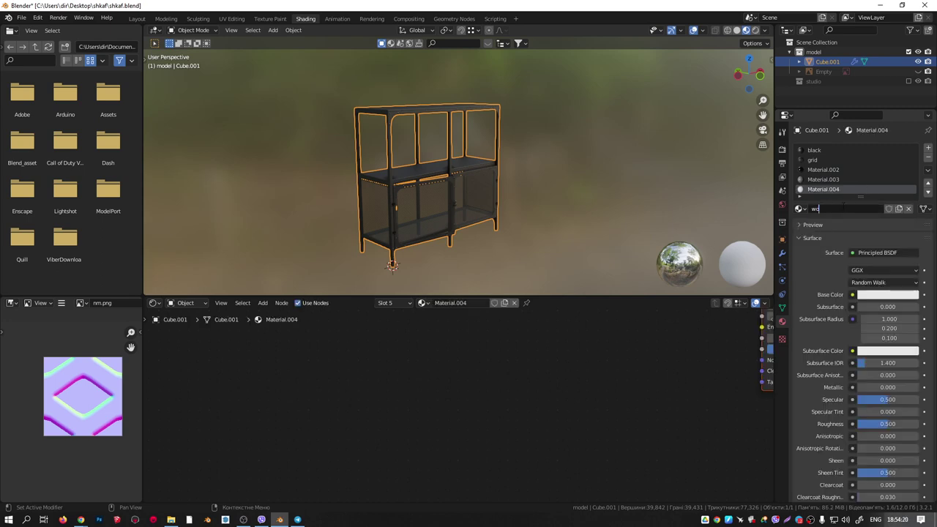
type("wood")
key("Return")
Enter Edit Mode on the cabinet and turn off the bevel edge overlay in the viewport.
middle_click_drag(660, 144, 504, 178)
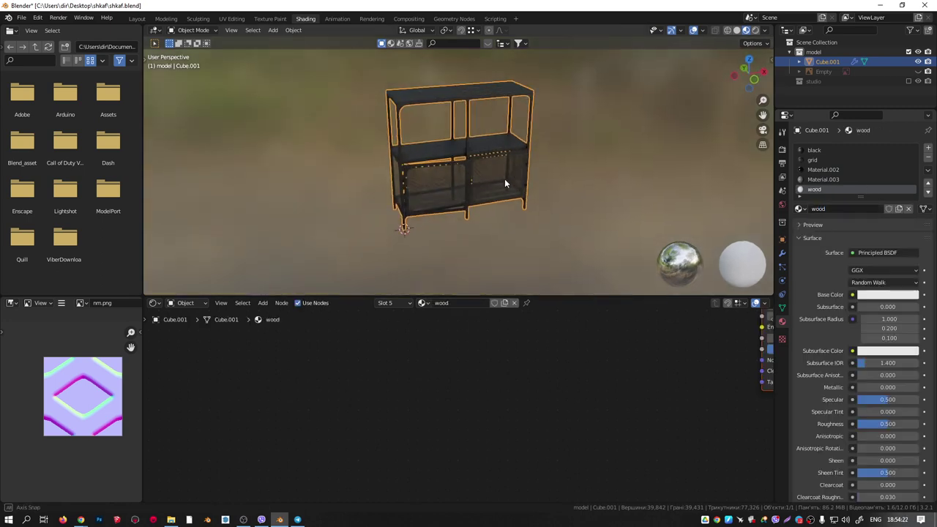
scroll(476, 136, "up", 3)
key("Tab")
middle_click_drag(458, 74, 582, 106)
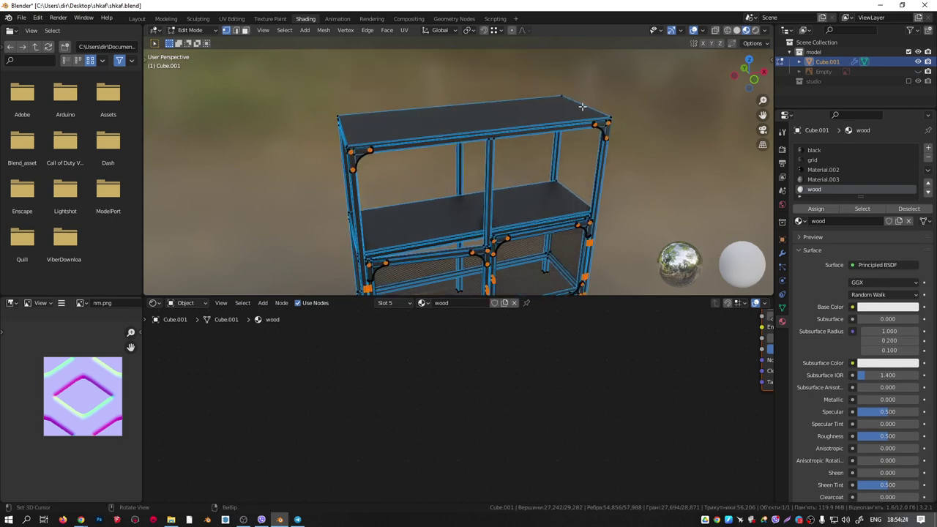
left_click(704, 30)
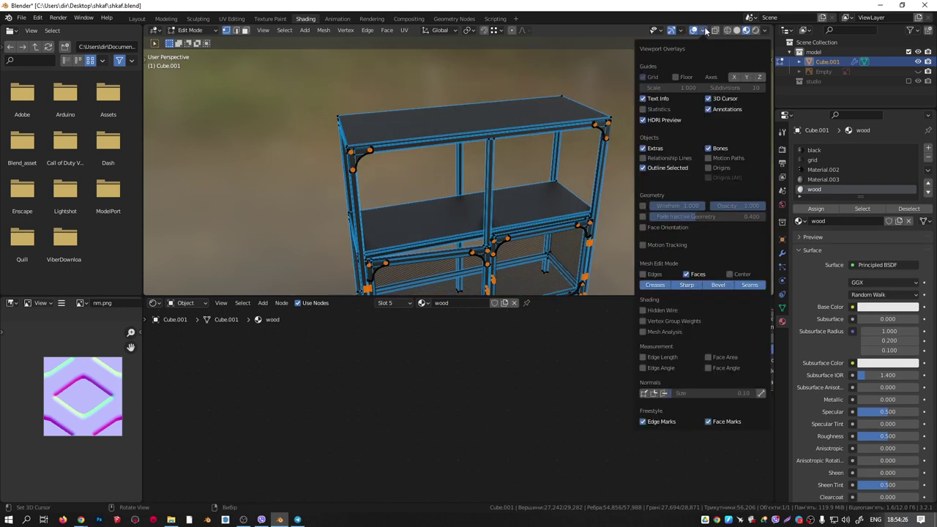
left_click(719, 288)
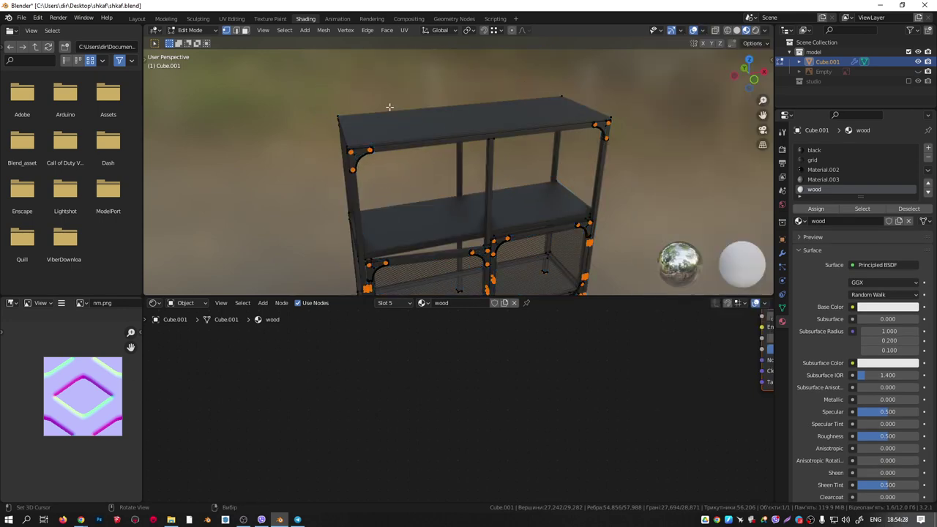
Select the linked faces of the top panel and the middle shelf and assign the wood material to them.
middle_click_drag(389, 107, 404, 122)
right_click(401, 127)
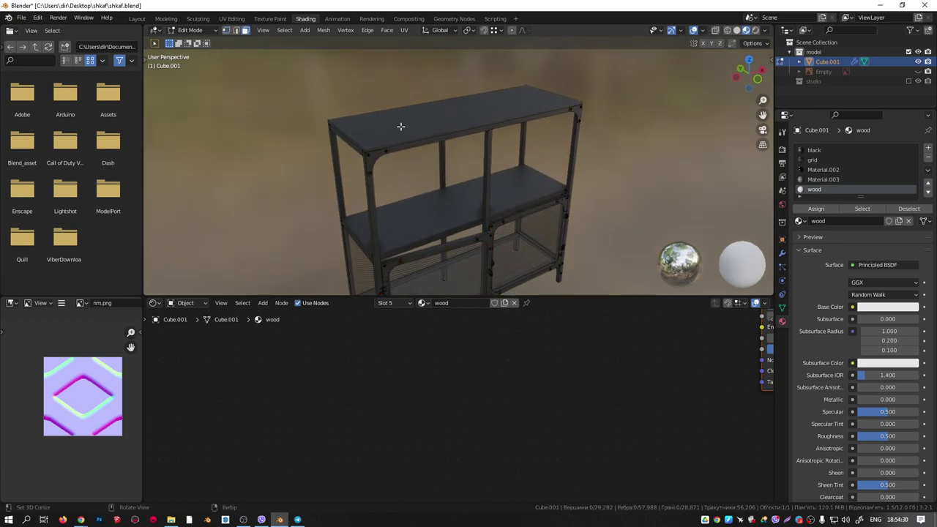
key("l")
key("l")
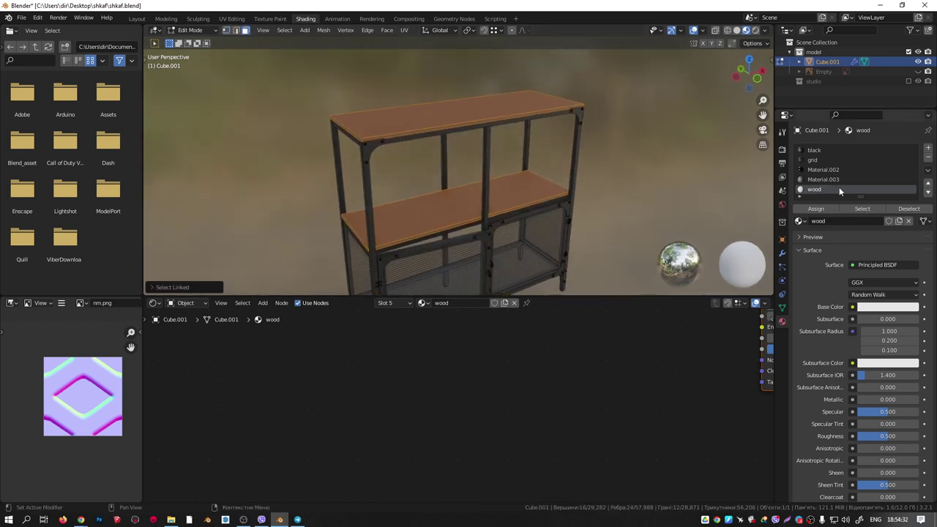
left_click(819, 211)
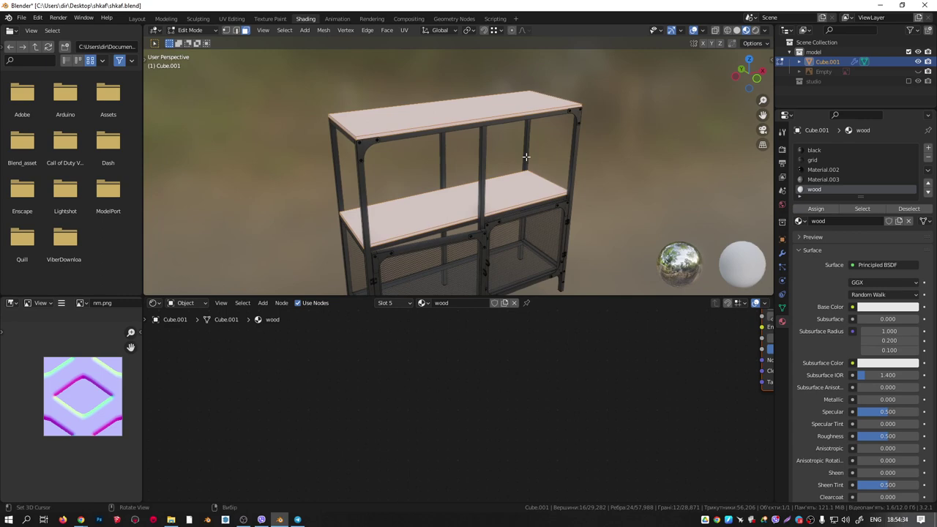
Add the Wood054_4K Color, NormalGL and Roughness images from the extracted folder to the wood material as image texture nodes.
scroll(624, 370, "down", 8)
middle_click_drag(660, 342, 584, 421)
middle_click_drag(626, 333, 584, 374)
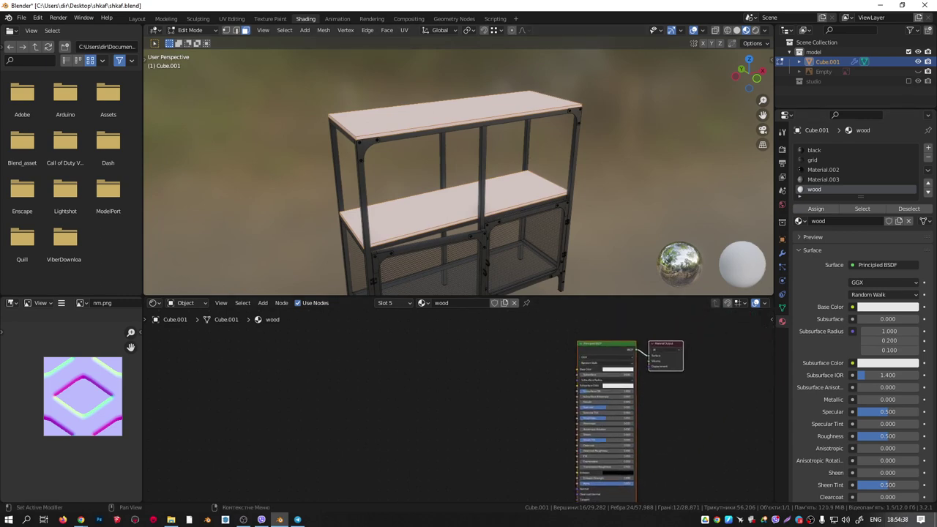
left_click_drag(936, 81, 767, 49)
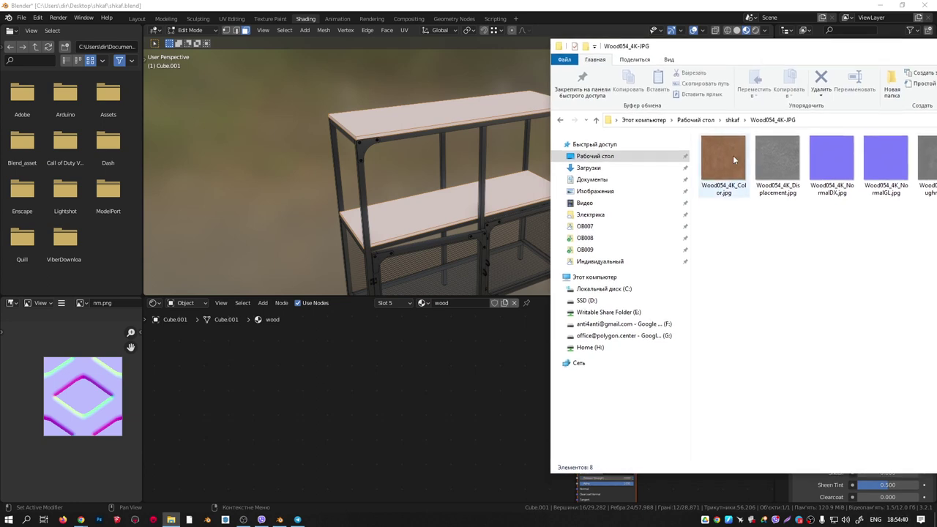
left_click_drag(733, 157, 377, 355)
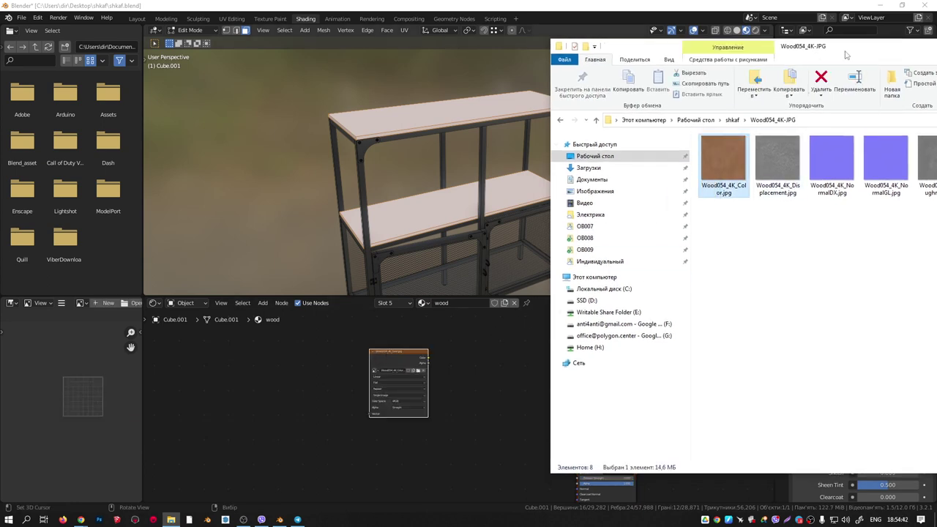
left_click_drag(845, 55, 801, 54)
left_click_drag(839, 162, 393, 444)
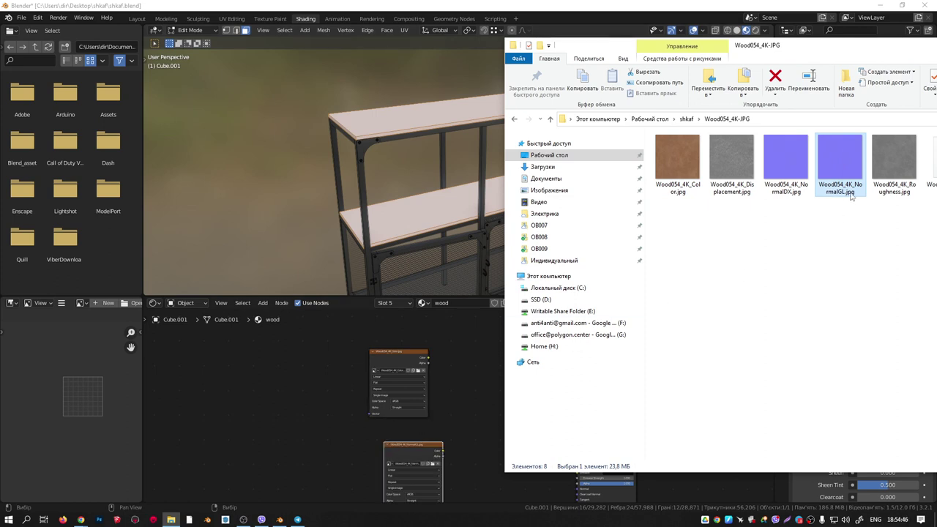
left_click_drag(891, 173, 353, 372)
left_click_drag(310, 432, 310, 432)
left_click_drag(875, 48, 934, 96)
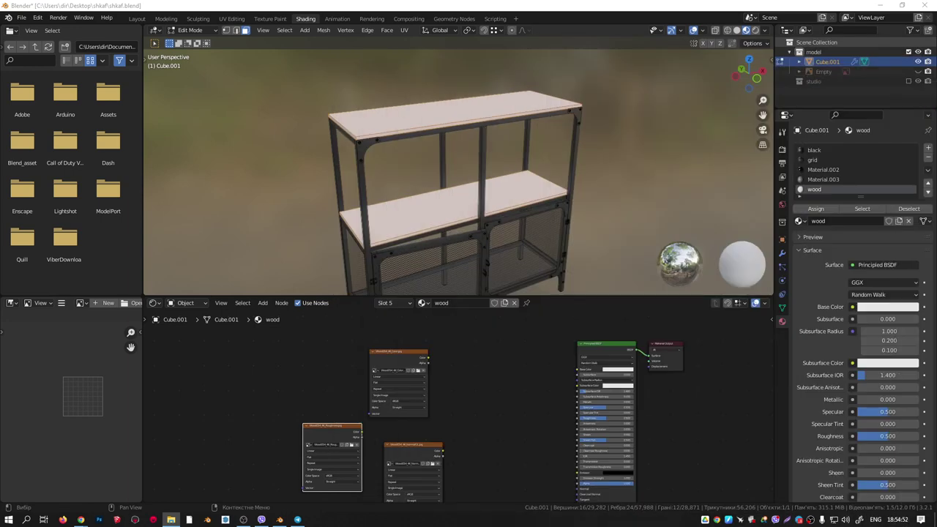
Connect the Wood054_4K_Color image's Color output to the Base Color of the Principled BSDF.
scroll(402, 357, "up", 3)
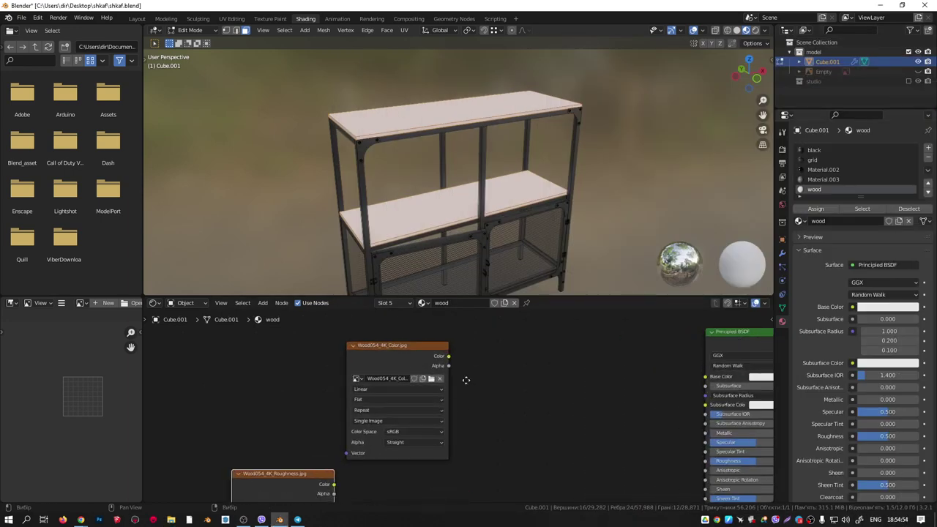
middle_click_drag(466, 380, 342, 387)
left_click_drag(584, 384, 582, 384)
scroll(527, 374, "down", 2)
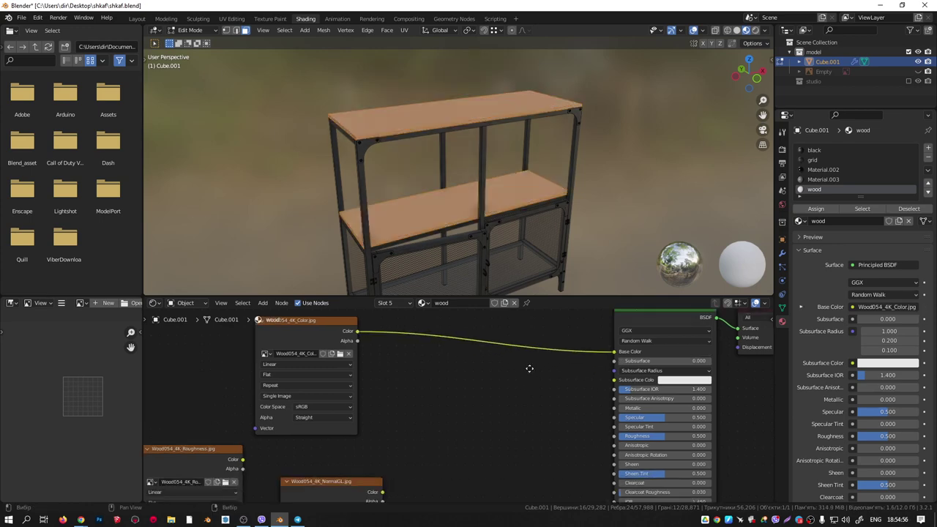
middle_click_drag(384, 92, 374, 121)
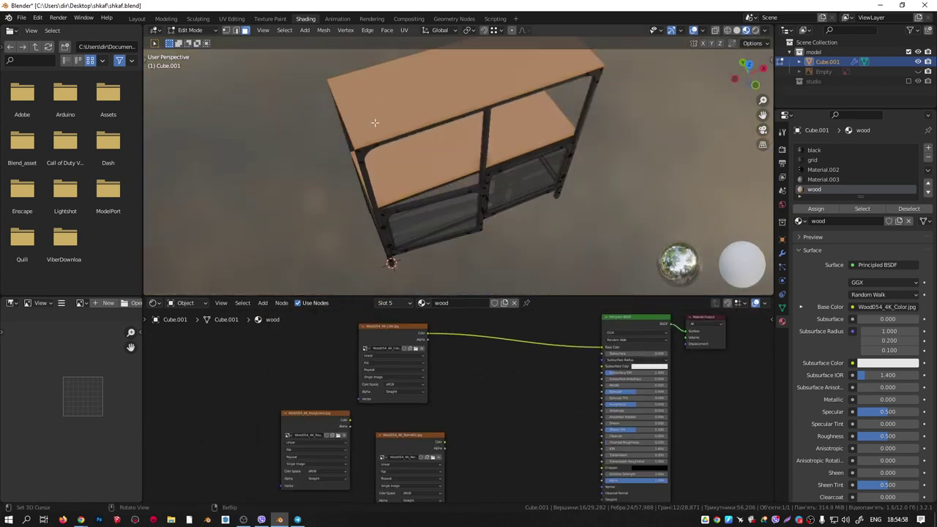
Connect the Wood054_4K_Roughness image to the shader's Roughness and set the image's color space to Non-Color.
middle_click_drag(490, 372, 472, 337)
scroll(423, 390, "up", 3)
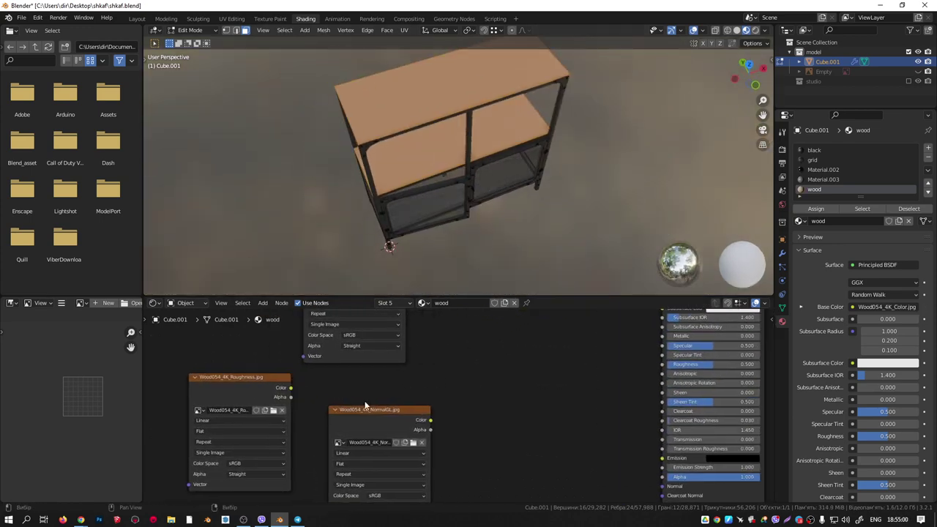
left_click(393, 414)
left_click_drag(393, 415, 415, 469)
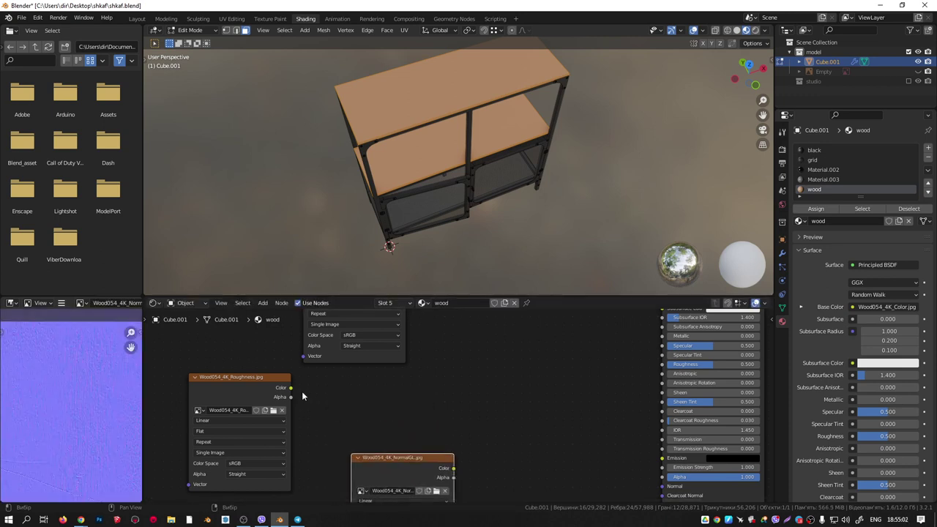
left_click_drag(291, 387, 663, 364)
middle_click_drag(353, 428, 452, 370)
scroll(348, 410, "up", 4)
left_click(349, 411)
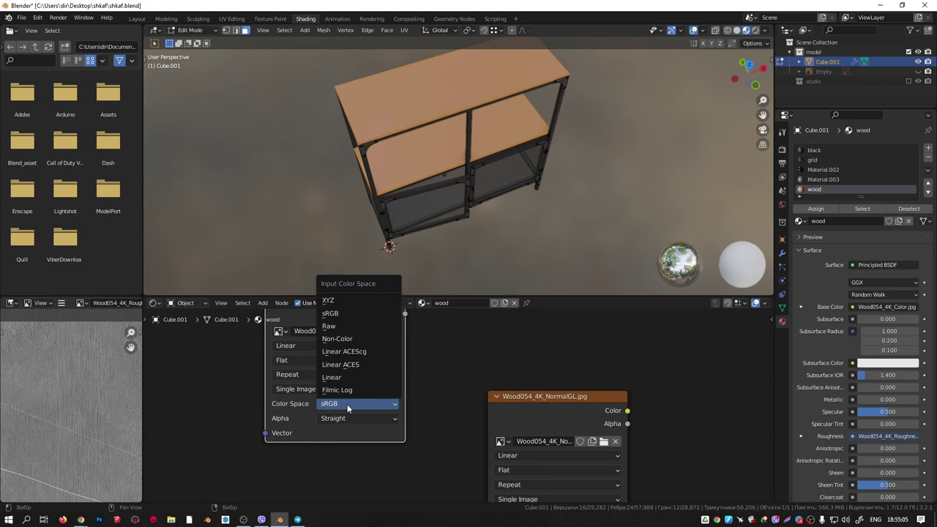
left_click(345, 339)
Add a Normal Map node and link the NormalGL image through it to the Principled BSDF's Normal input.
scroll(530, 375, "down", 2)
scroll(530, 372, "down", 4)
middle_click_drag(561, 391, 428, 363)
scroll(511, 372, "up", 6)
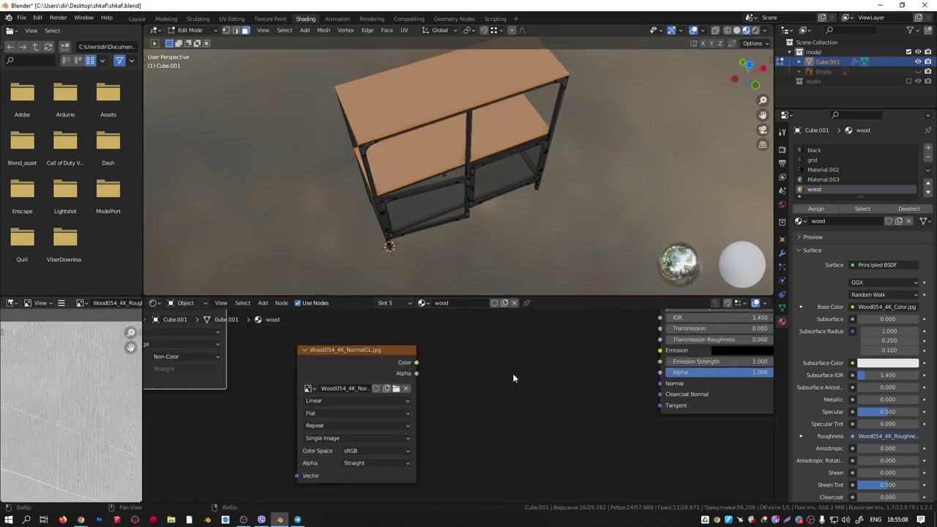
key("shift+a")
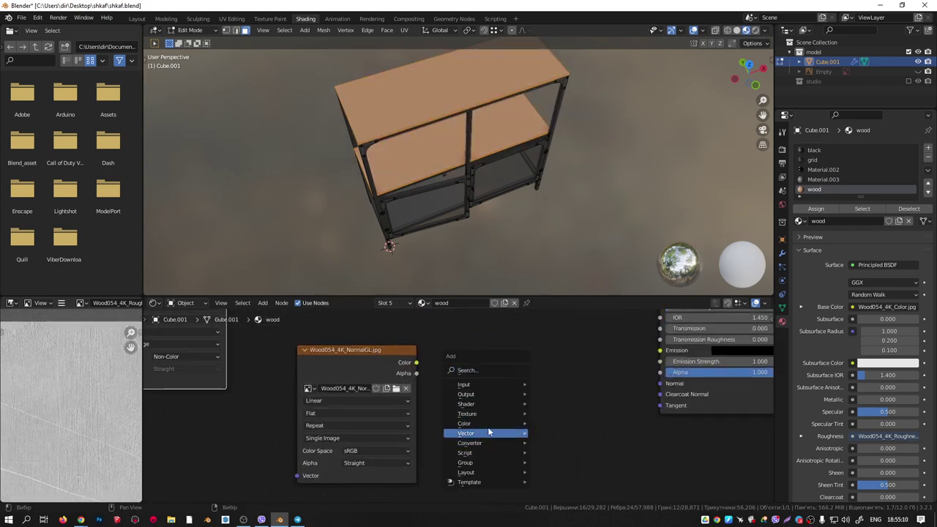
mouse_move(489, 433)
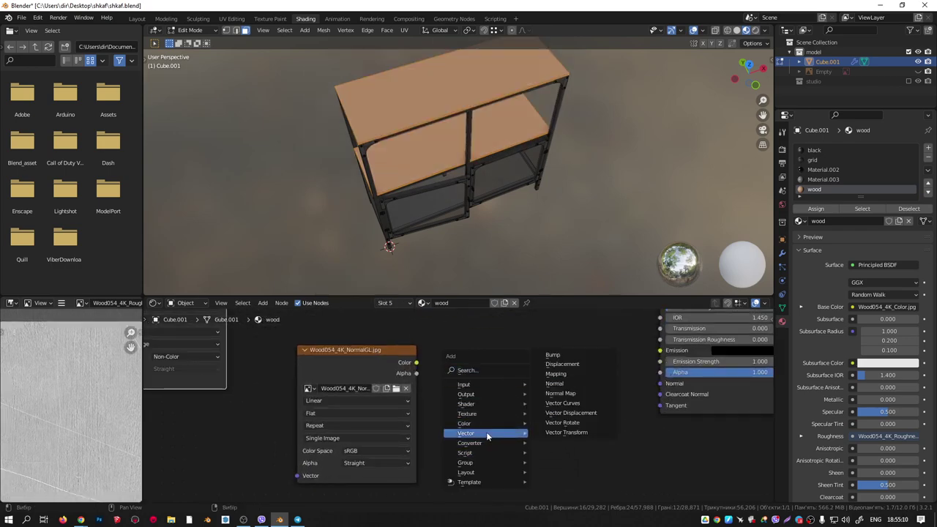
left_click(565, 396)
left_click(596, 380)
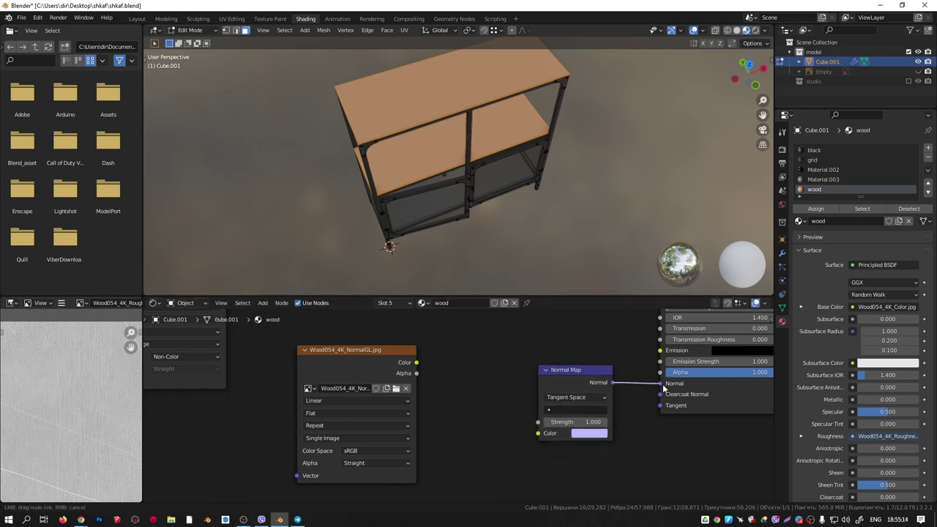
left_click_drag(663, 389, 662, 384)
left_click_drag(512, 421, 539, 433)
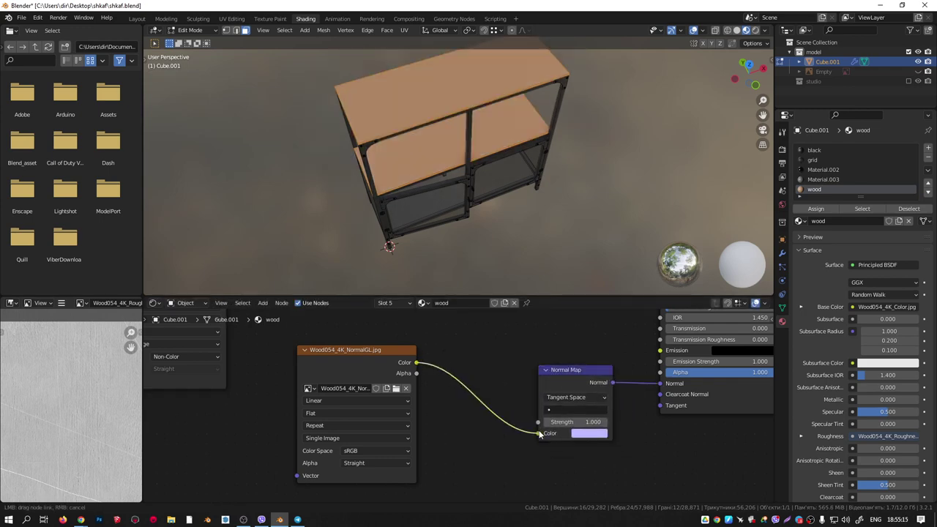
Set the color space of the Wood054_4K_NormalGL image to Non-Color.
left_click(373, 450)
left_click(358, 395)
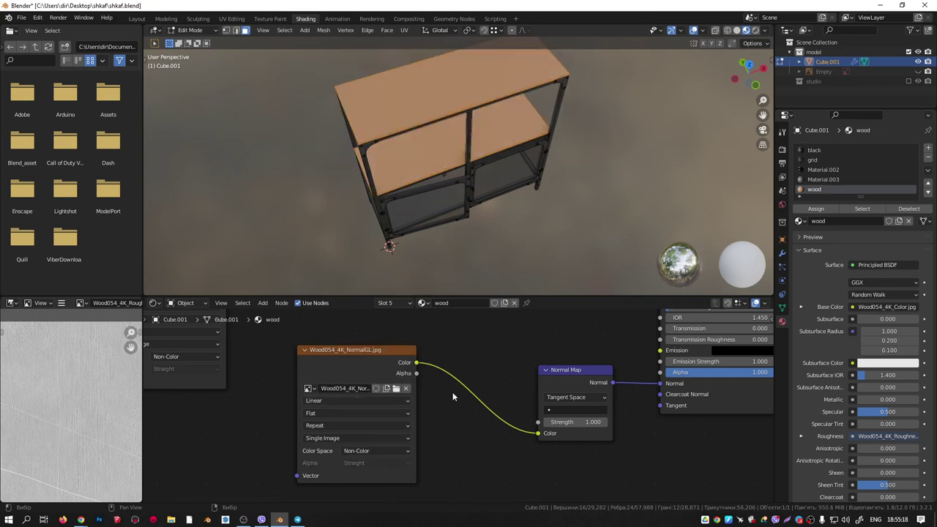
middle_click_drag(453, 391, 501, 399)
middle_click_drag(475, 193, 450, 146)
Switch to the UV Editing workspace, exit local view and frame the cabinet's wooden panels.
left_click(231, 18)
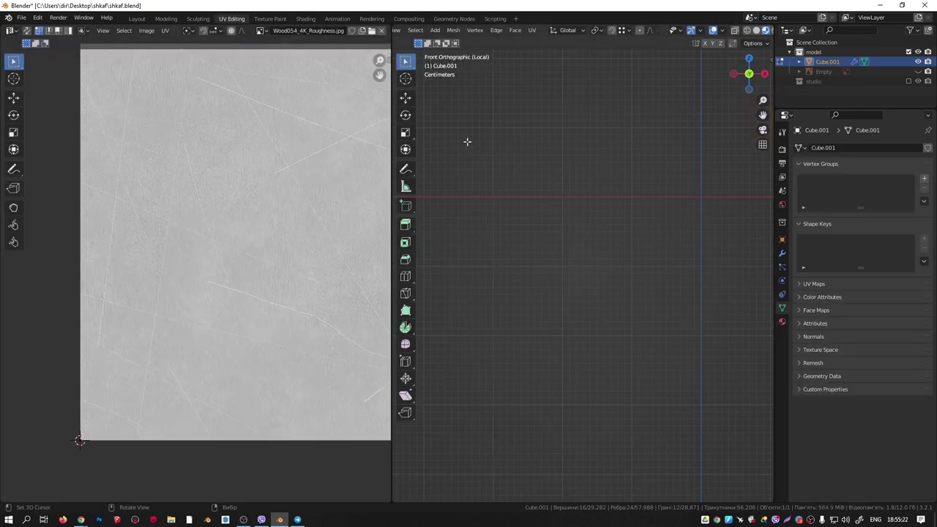
scroll(604, 157, "down", 5)
key("KP_Divide")
scroll(612, 262, "up", 4)
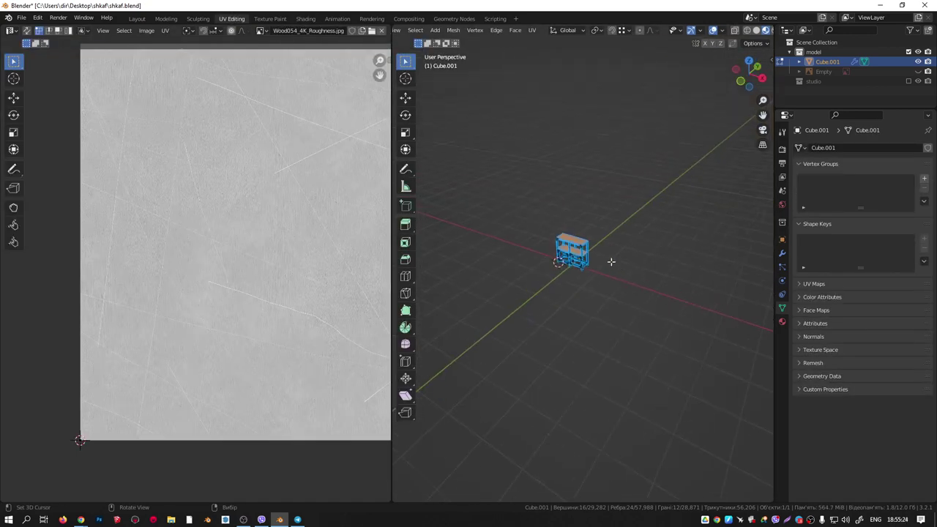
scroll(519, 234, "up", 6)
middle_click_drag(519, 234, 705, 276, "shift")
scroll(688, 218, "up", 3)
middle_click_drag(645, 205, 700, 200)
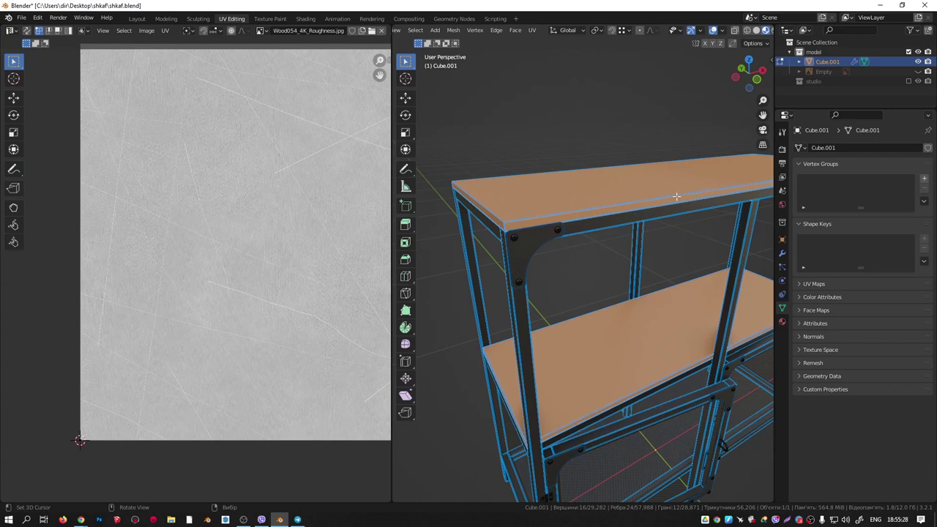
Select the linked wooden panels and turn off the Edges overlay for mesh edit mode.
key("l")
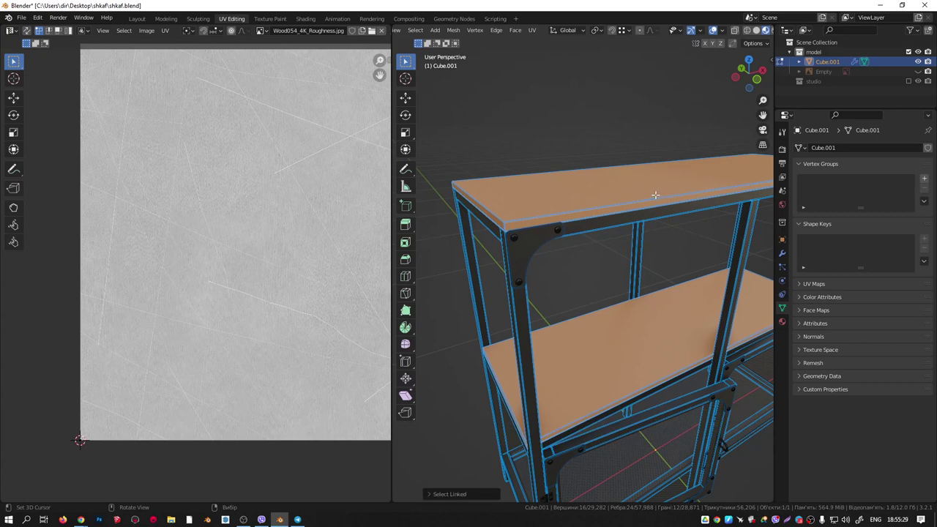
left_click(723, 31)
left_click(735, 288)
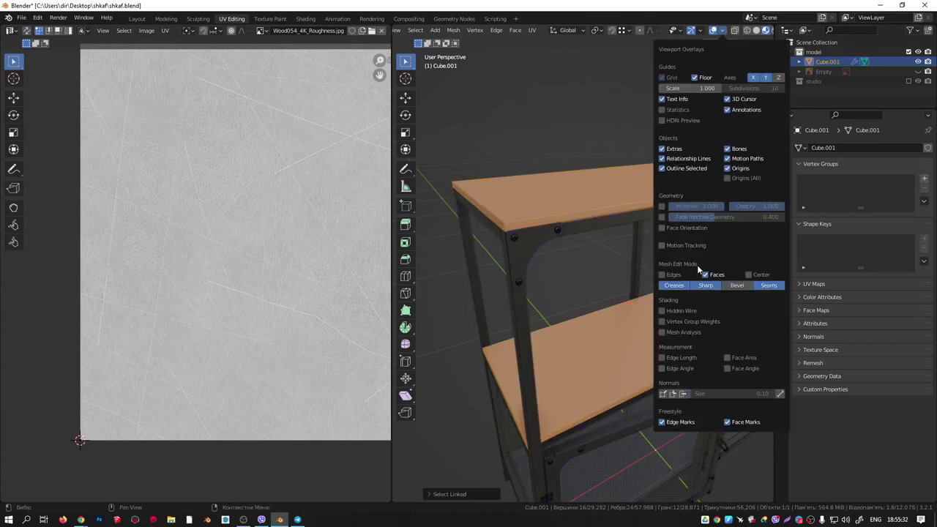
Unwrap the selected wooden panels with Smart UV Project, using a 66° angle limit and zero island margin.
middle_click_drag(563, 192, 560, 212)
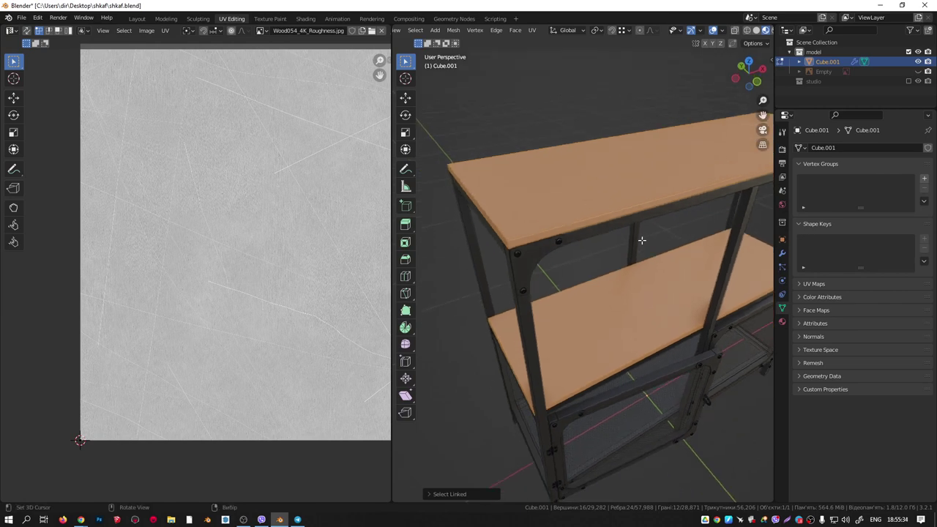
middle_click_drag(642, 241, 620, 190)
scroll(617, 185, "down", 3)
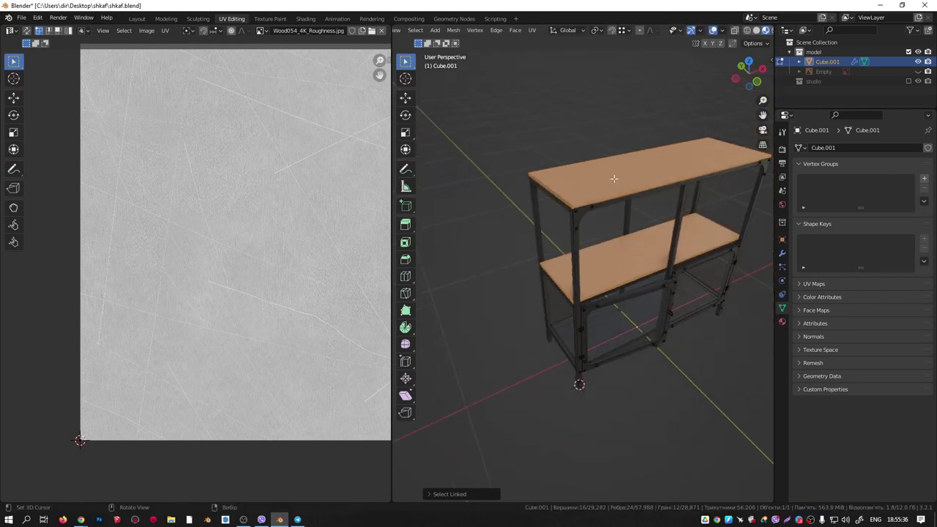
key("u")
left_click(580, 194)
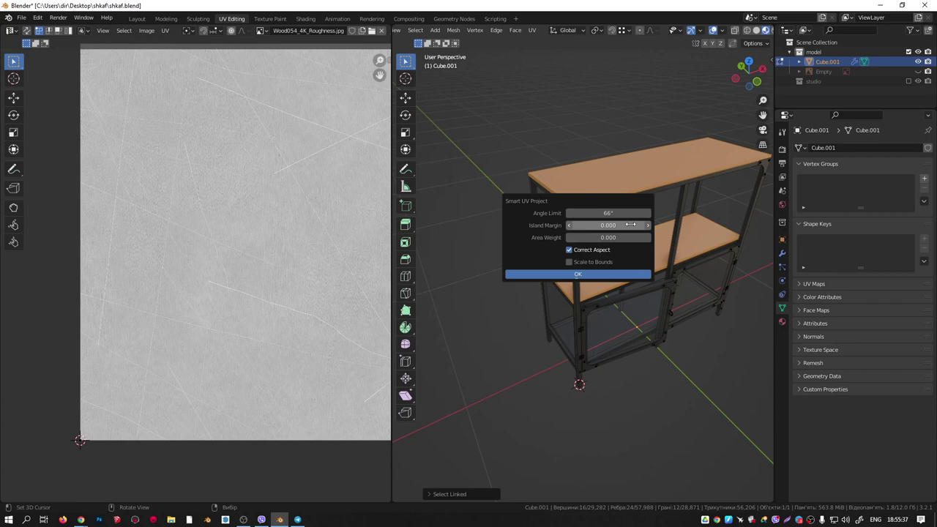
left_click(577, 277)
Examine the new UV layout and how the wood grain runs across the cabinet's top and middle shelf.
scroll(240, 207, "down", 4)
scroll(263, 194, "up", 5)
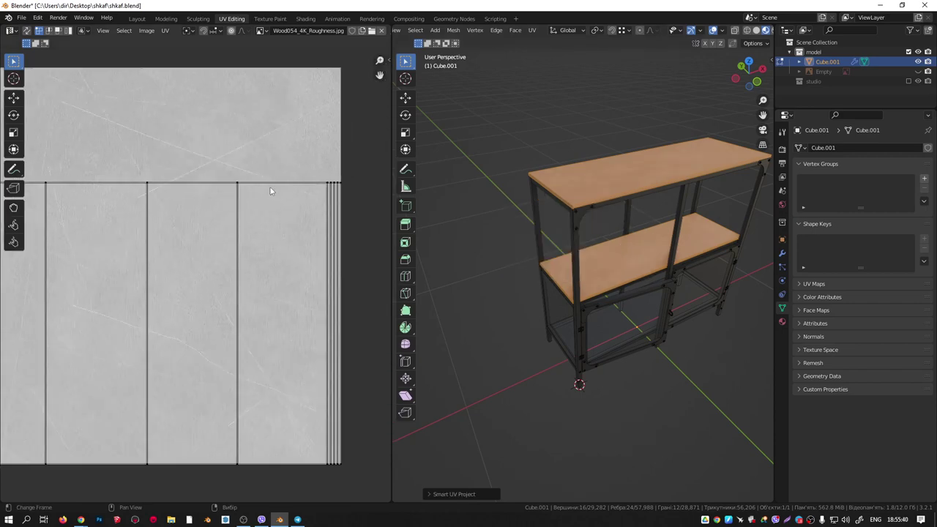
scroll(272, 190, "down", 4)
scroll(279, 198, "up", 4)
scroll(277, 216, "up", 7)
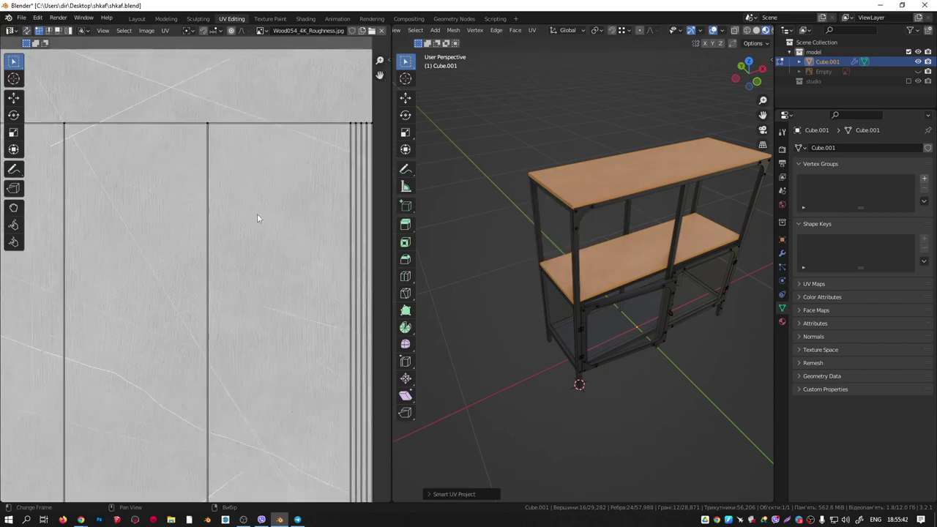
scroll(257, 214, "down", 2)
scroll(589, 174, "up", 8)
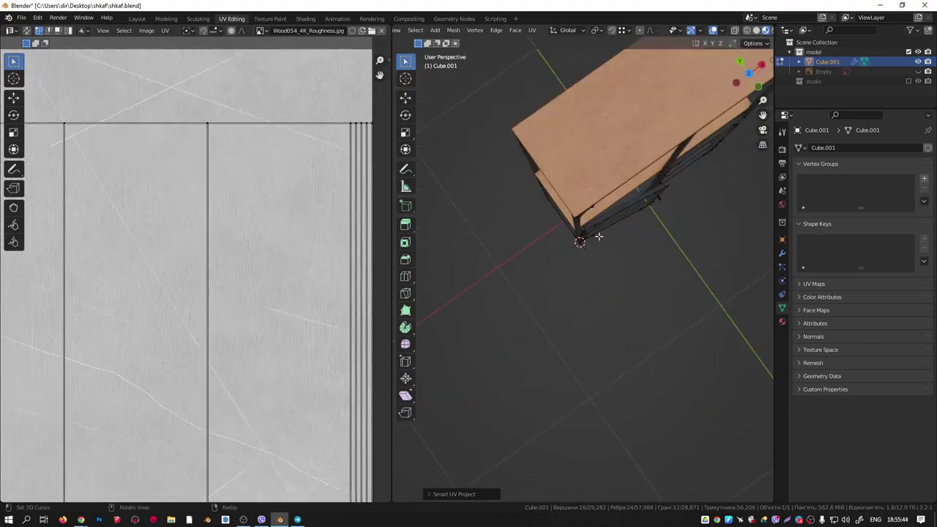
middle_click_drag(589, 173, 753, 162)
scroll(734, 164, "down", 8)
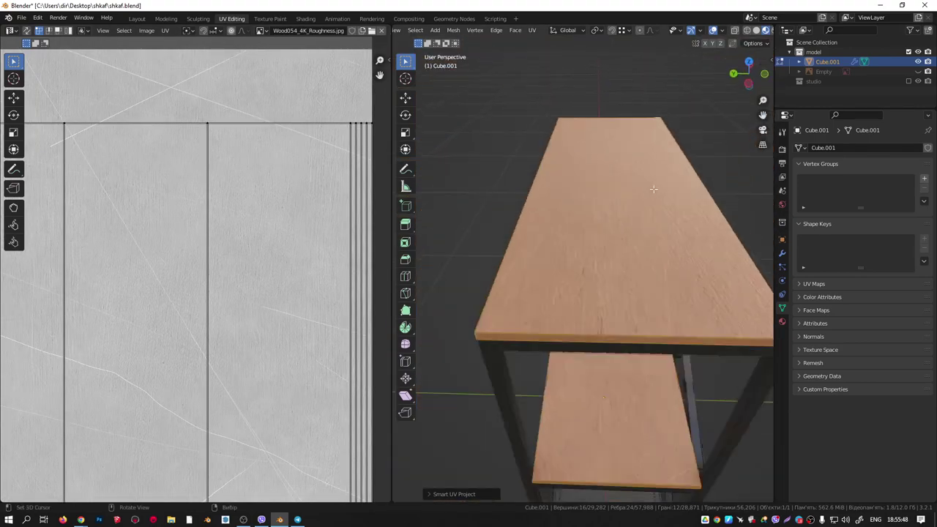
scroll(211, 179, "down", 8)
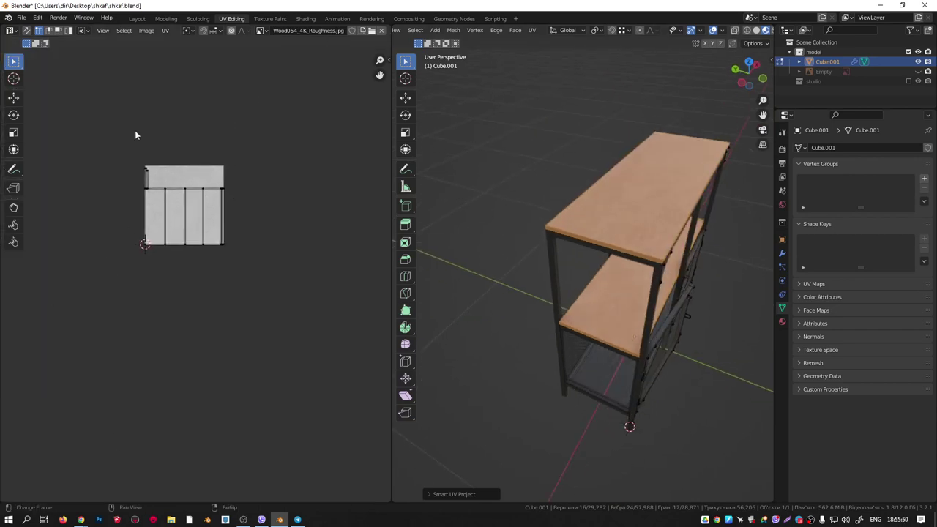
Select all of the wooden panels' UV islands and scale them up to more than twice their size.
scroll(124, 147, "up", 3)
left_click_drag(117, 158, 191, 226)
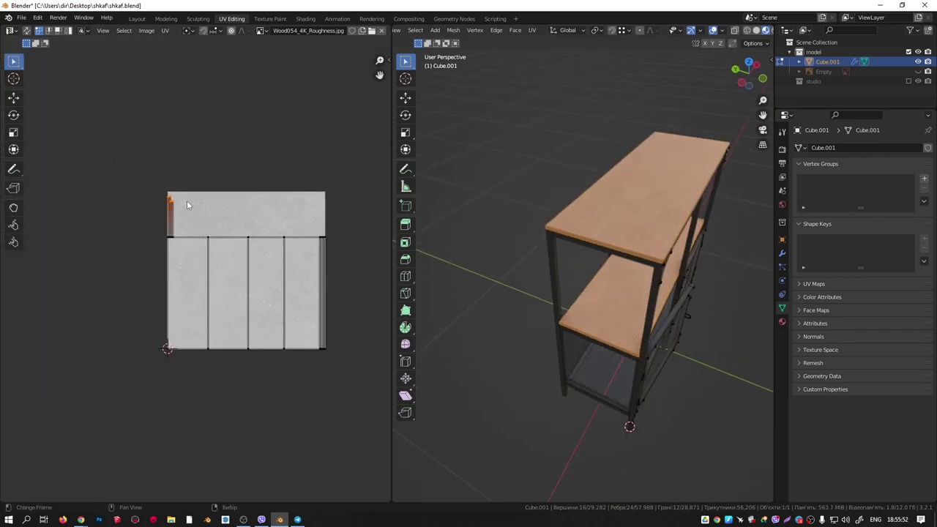
left_click_drag(134, 159, 365, 357)
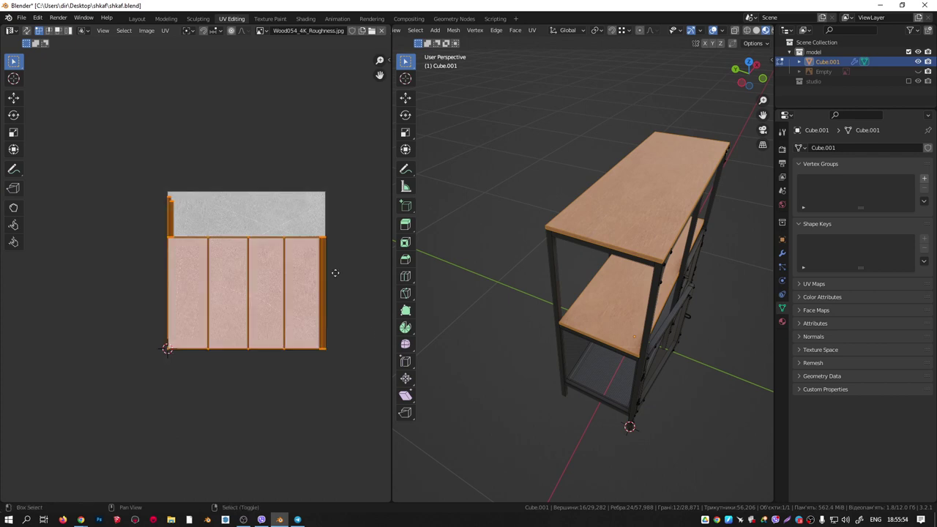
middle_click_drag(359, 276, 281, 271)
key("s")
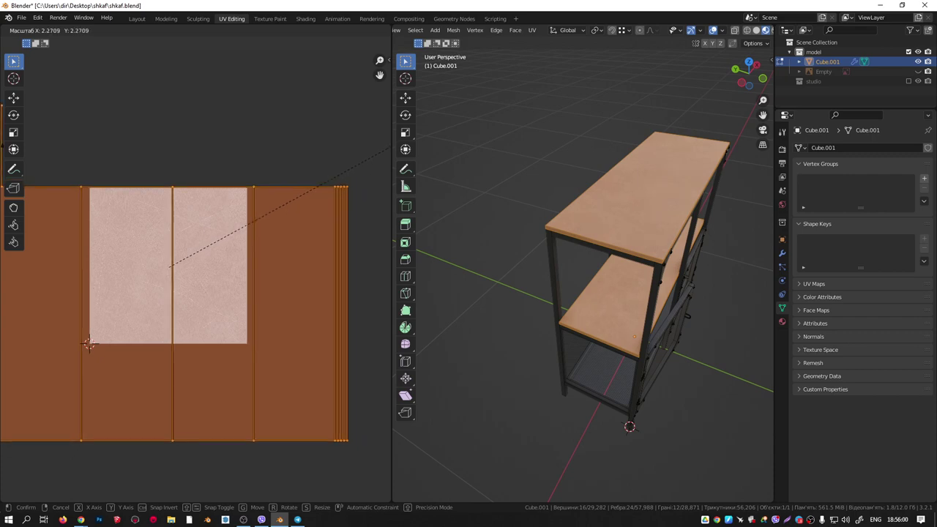
left_click(516, 197)
Leave edit mode and inspect the textured cabinet's shelves, mesh panels, doors and hinges from several angles and the front.
middle_click_drag(516, 197, 659, 157)
key("Tab")
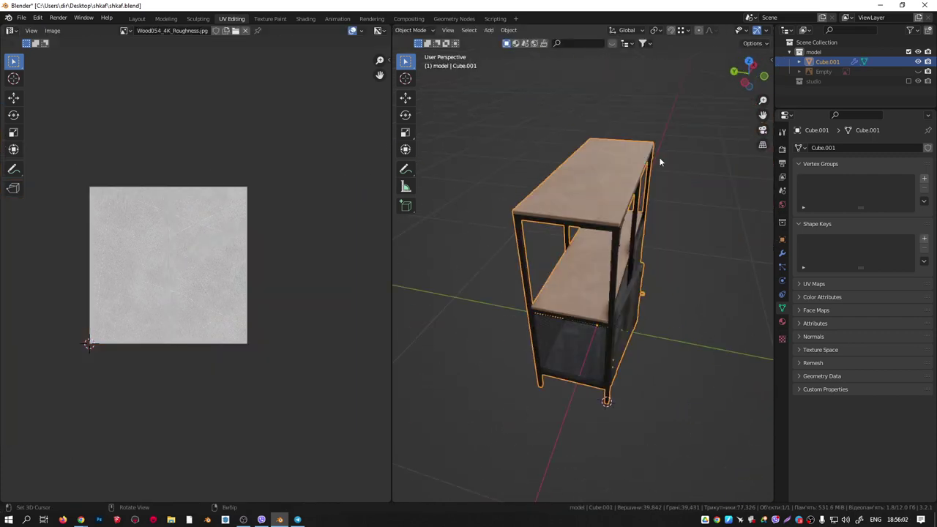
scroll(623, 193, "up", 6)
middle_click_drag(622, 193, 493, 193)
scroll(493, 189, "down", 6)
middle_click_drag(552, 257, 573, 242)
scroll(573, 243, "up", 5)
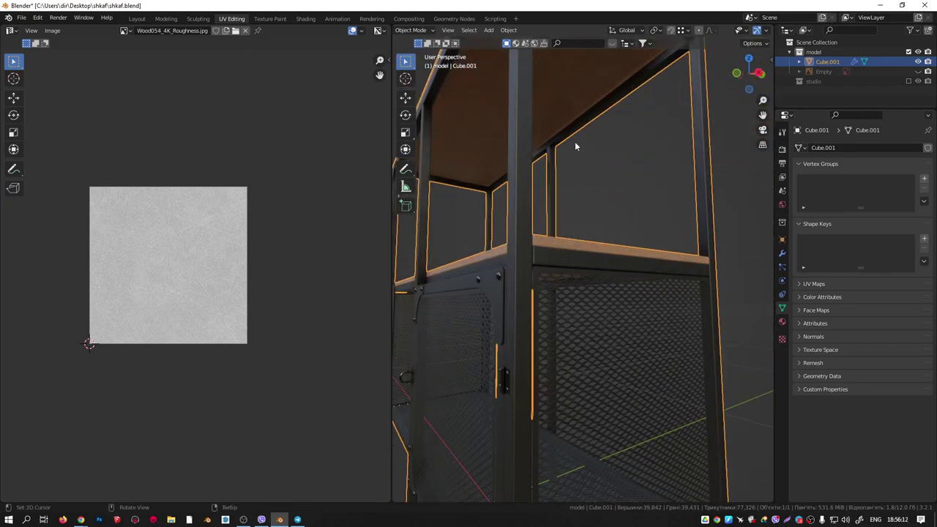
middle_click_drag(575, 144, 573, 172, "shift")
scroll(549, 119, "down", 4)
scroll(557, 301, "up", 4)
middle_click_drag(557, 300, 734, 168)
scroll(607, 251, "up", 2)
scroll(628, 241, "down", 2)
scroll(664, 202, "down", 4)
scroll(544, 325, "up", 3)
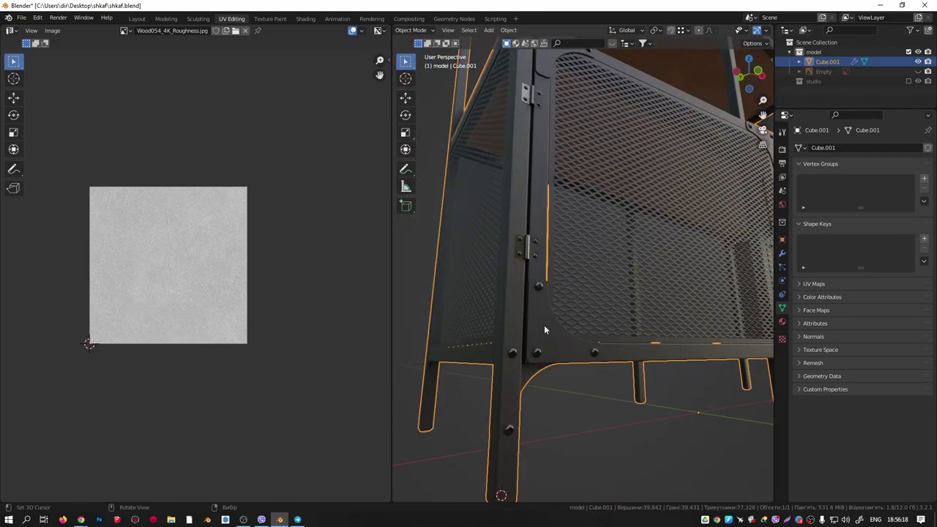
scroll(543, 323, "down", 5)
middle_click_drag(543, 323, 506, 275)
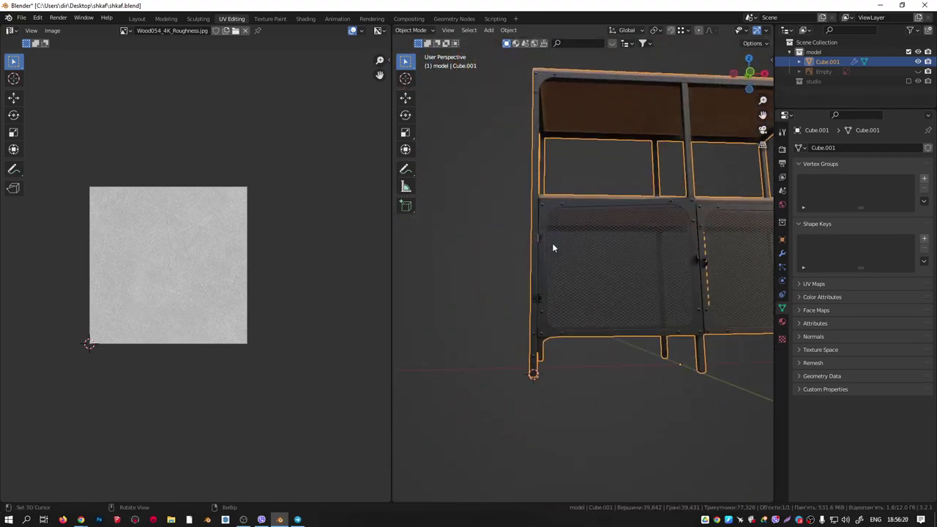
key("KP_1")
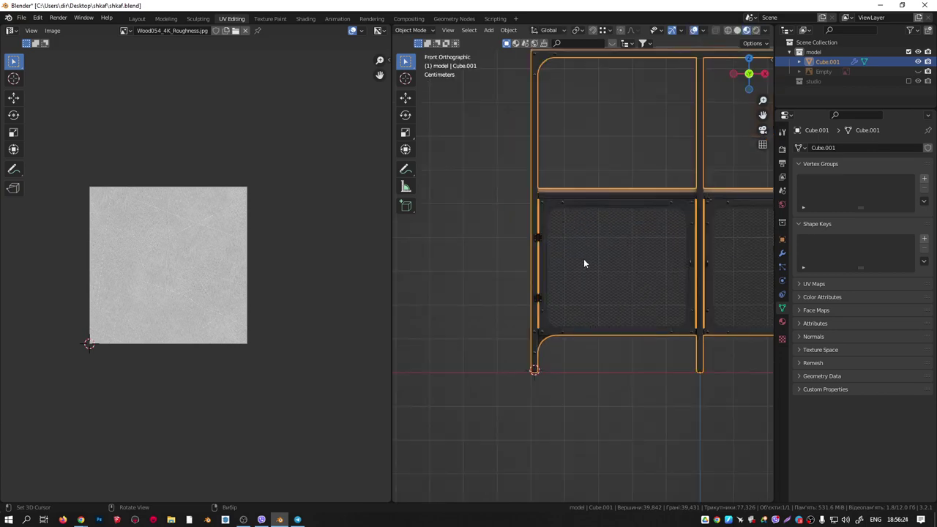
scroll(583, 263, "down", 2)
middle_click_drag(617, 227, 528, 251, "shift")
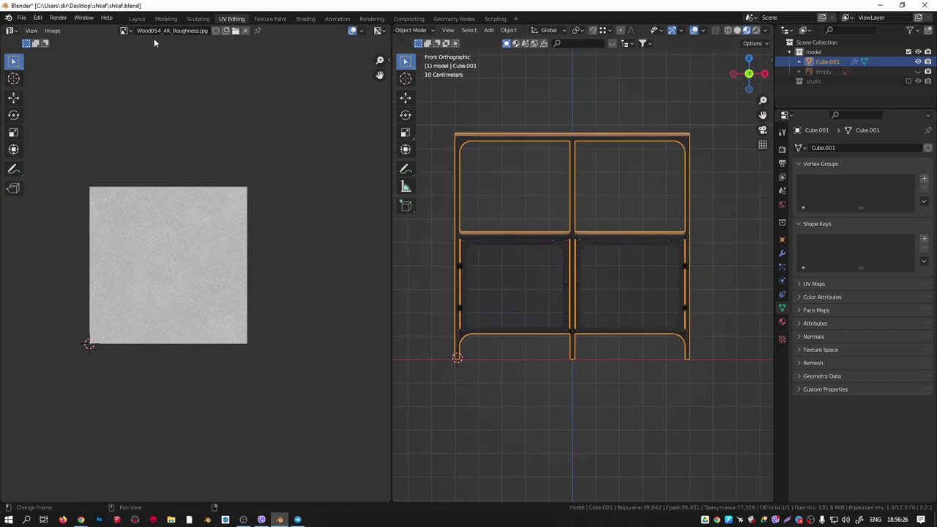
Switch to the Layout workspace and bring the cabinet into an angled perspective view.
left_click(142, 20)
key("KP_1")
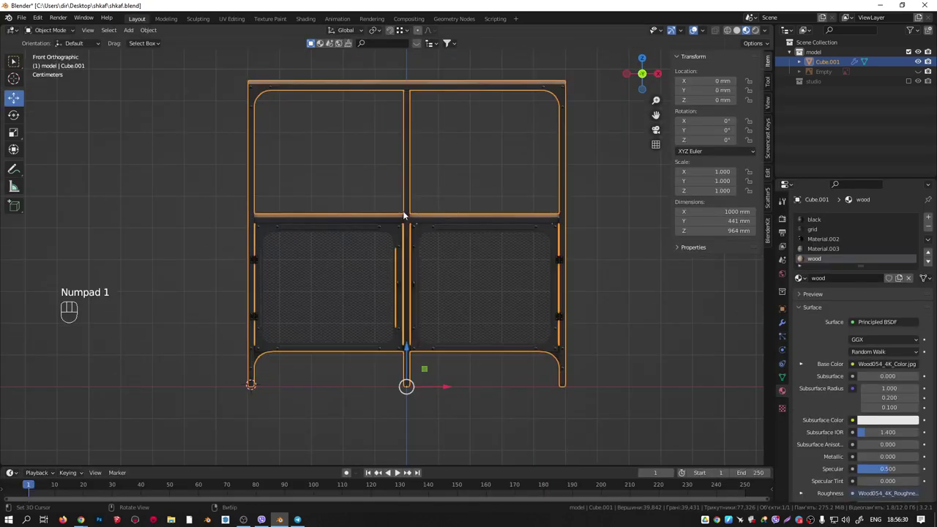
middle_click_drag(404, 216, 484, 230)
key("shift+a")
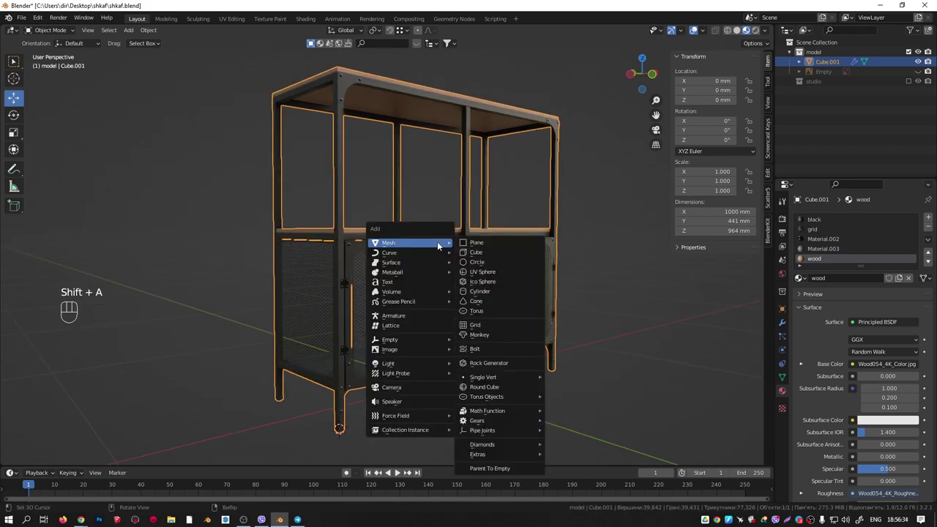
left_click(477, 242)
scroll(469, 246, "down", 3)
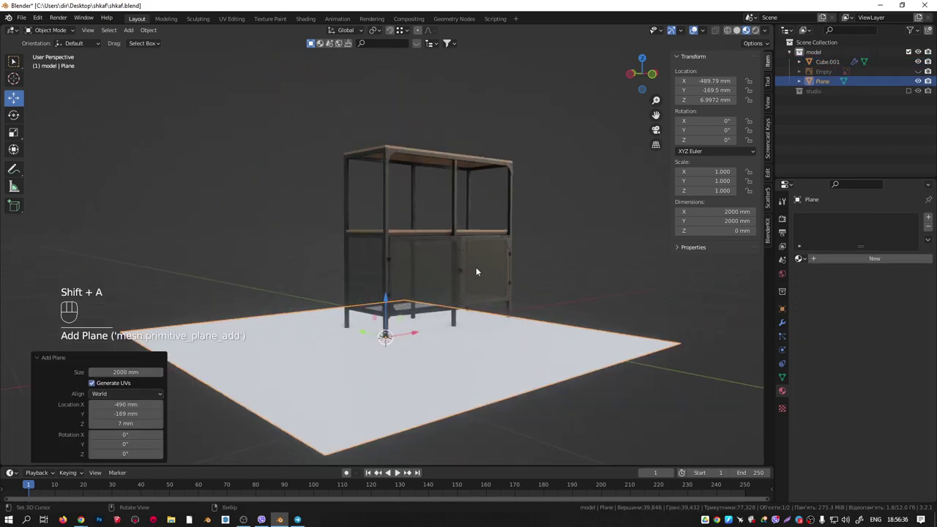
key("s")
left_click(642, 271)
middle_click_drag(642, 271, 466, 317)
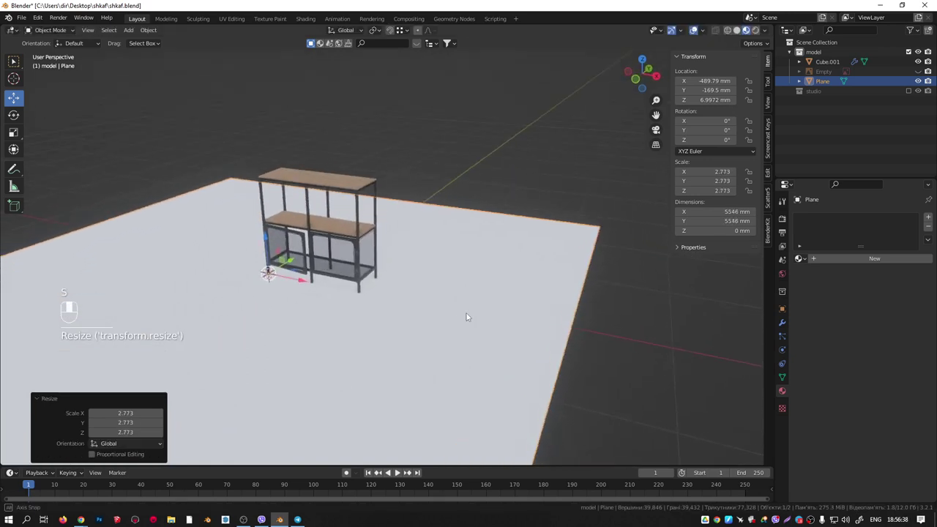
middle_click_drag(348, 290, 370, 322)
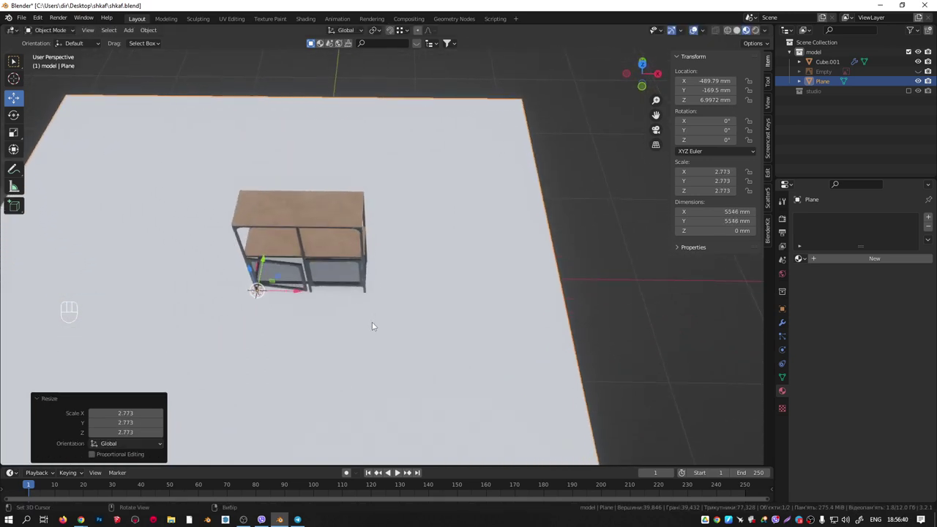
key("KP_1")
scroll(297, 268, "up", 4)
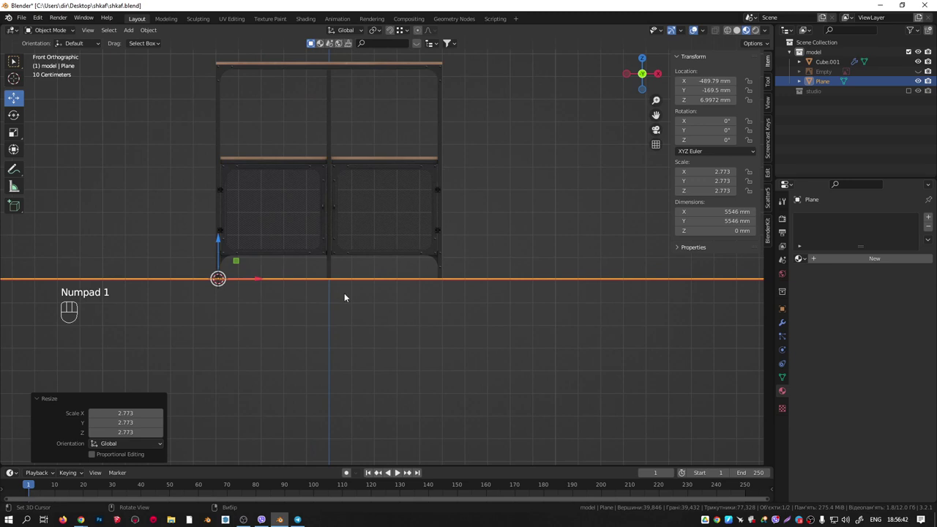
key("ctrl+z")
key("ctrl+z")
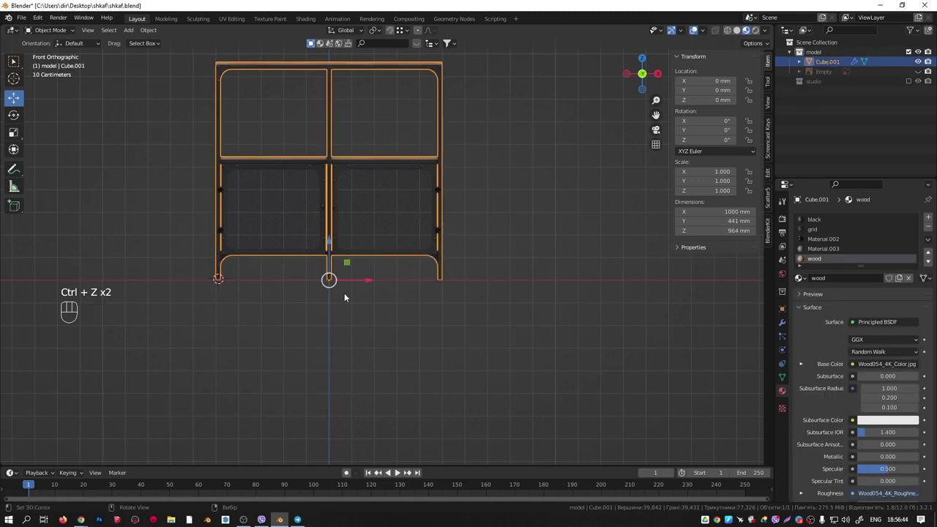
Reset the 3D cursor to the world origin and add a 2000 mm plane there.
key("shift+c")
key("shift+a")
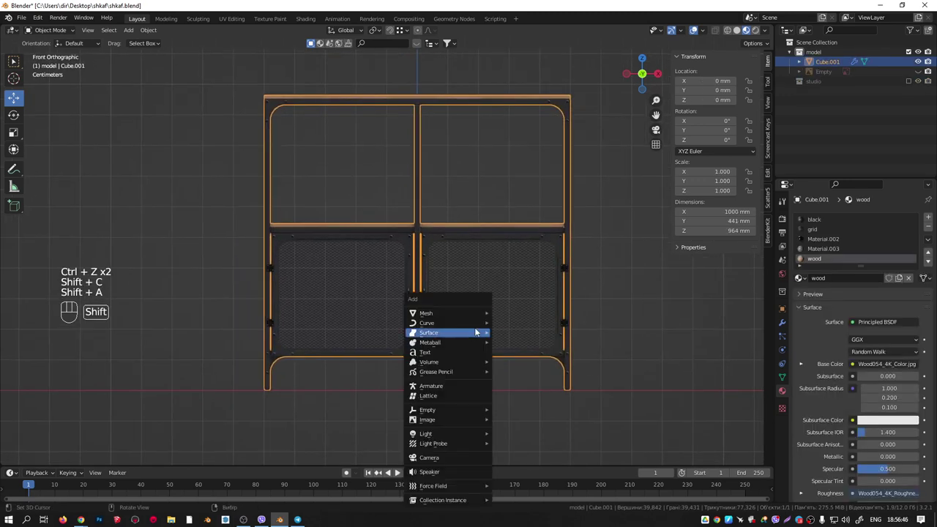
mouse_move(474, 314)
left_click(528, 88)
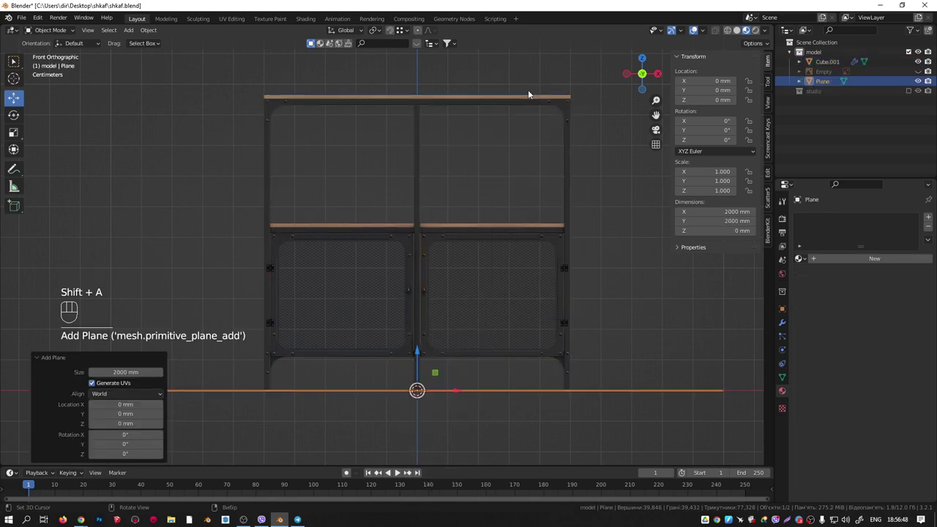
Scale the plane uniformly to about 3.72 so it forms a wide floor under the cabinet.
scroll(464, 235, "down", 4)
middle_click_drag(464, 236, 451, 254, "shift")
key("s")
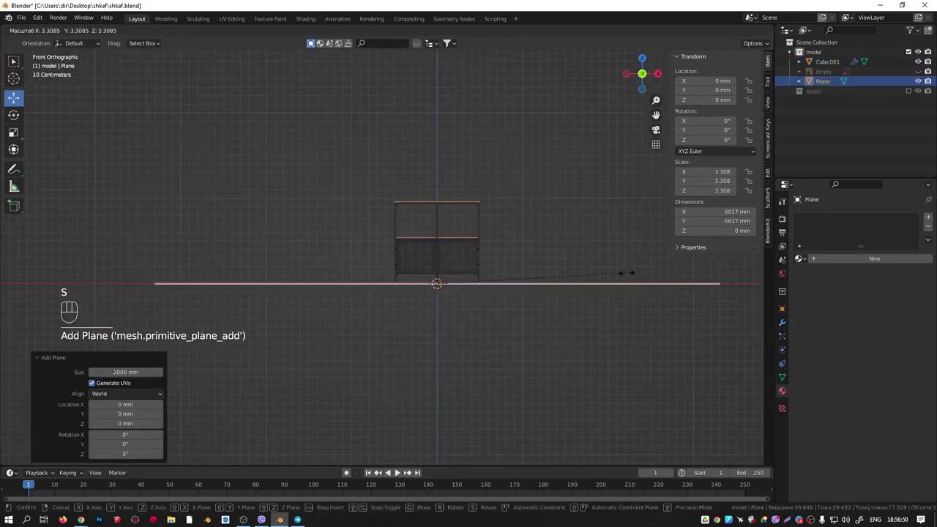
left_click(650, 276)
middle_click_drag(540, 258, 517, 305)
key("KP_7")
scroll(489, 277, "down", 6)
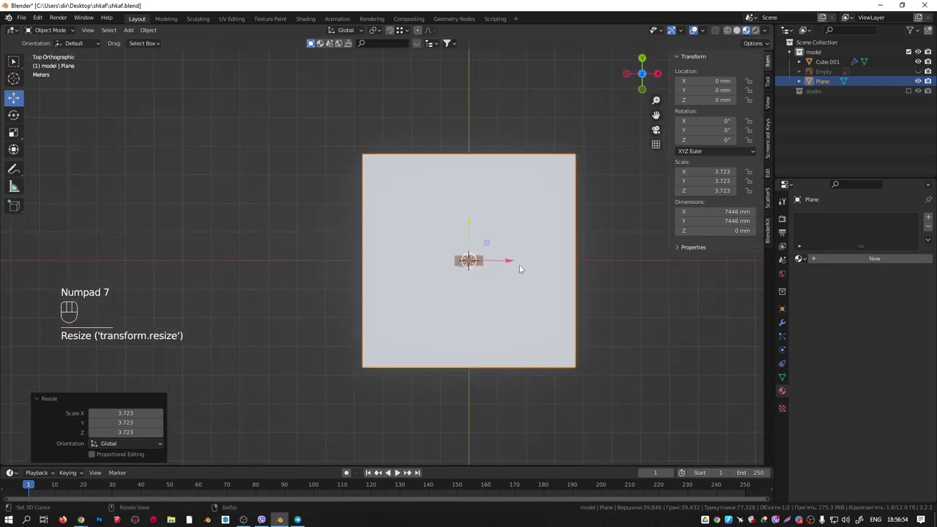
Edit the plane's mesh and move its rear edge along Y about halfway toward the center.
key("Tab")
middle_click_drag(540, 227, 480, 228)
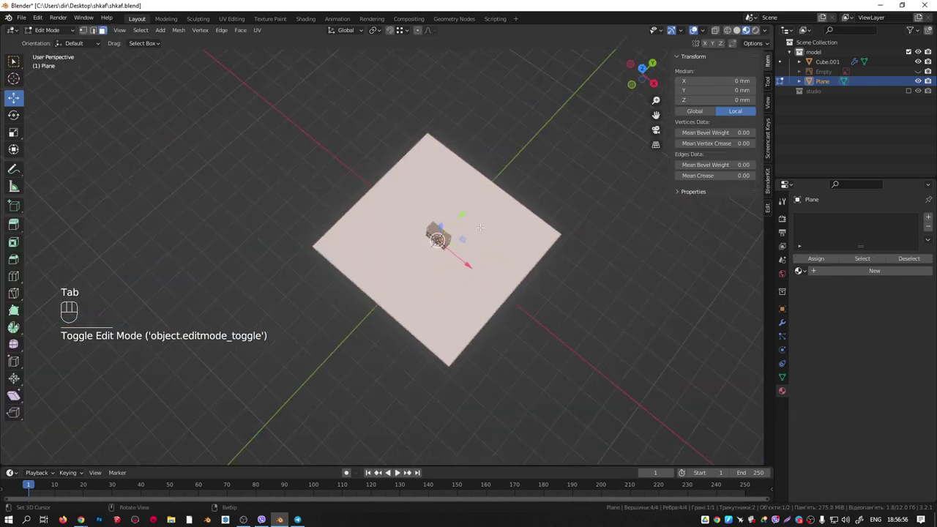
key("3")
left_click(531, 208)
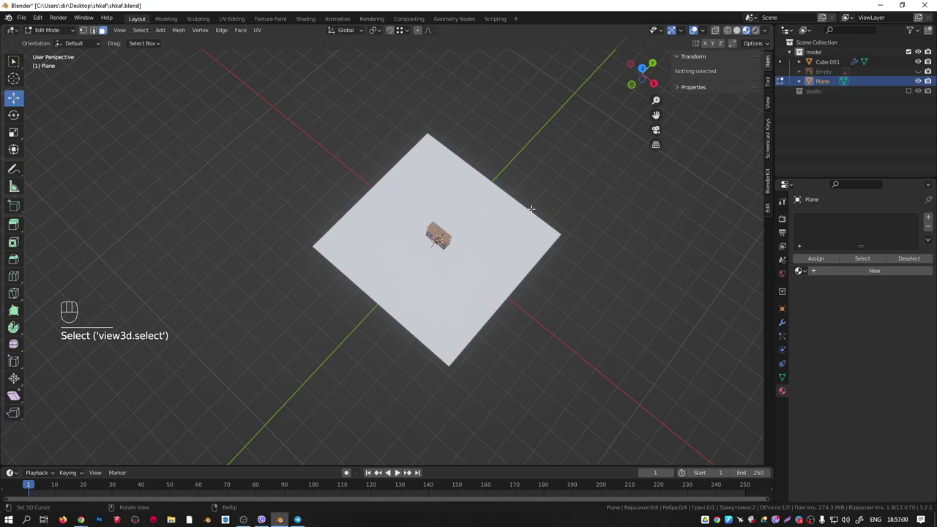
key("2")
left_click(531, 208)
key("KP_1")
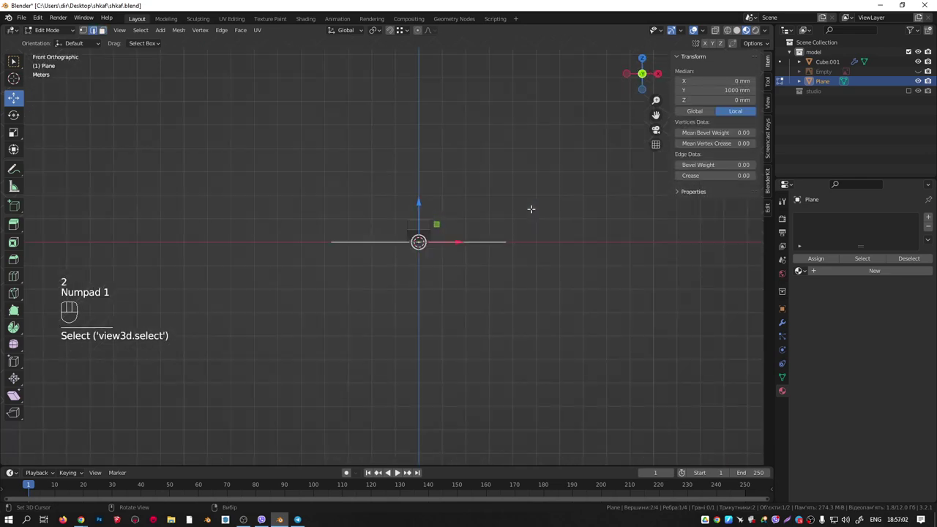
key("KP_3")
left_click_drag(541, 240, 497, 240)
Extrude the rear edge three times in side view to form a leaning back wall and an overhead panel reaching forward.
left_click(524, 128, "ctrl")
left_click(432, 94, "ctrl")
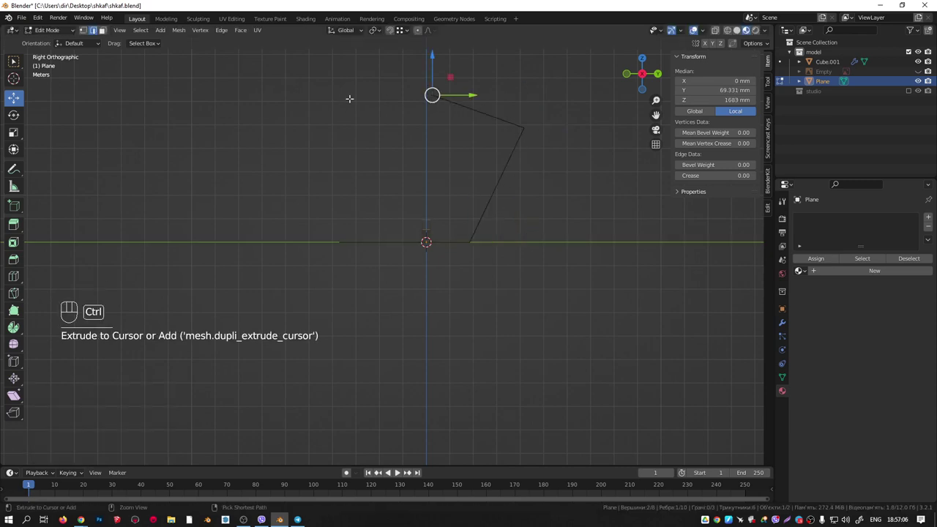
left_click(349, 98, "ctrl")
Bevel the three fold edges of the backdrop with seven segments each to round its corners.
middle_click_drag(435, 171, 510, 150)
left_click(511, 135, "alt")
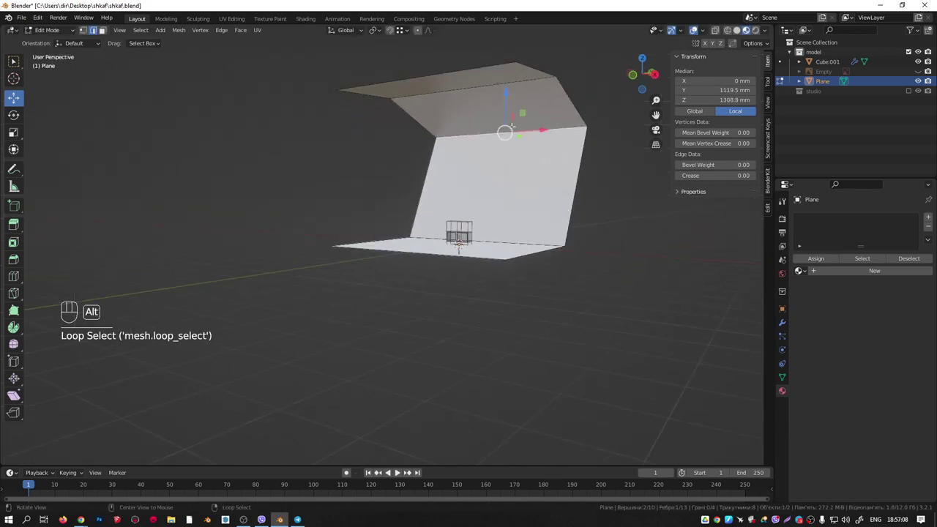
left_click(508, 96, "alt+shift")
left_click(512, 229, "alt+shift")
key("ctrl+b")
scroll(579, 231, "up", 6)
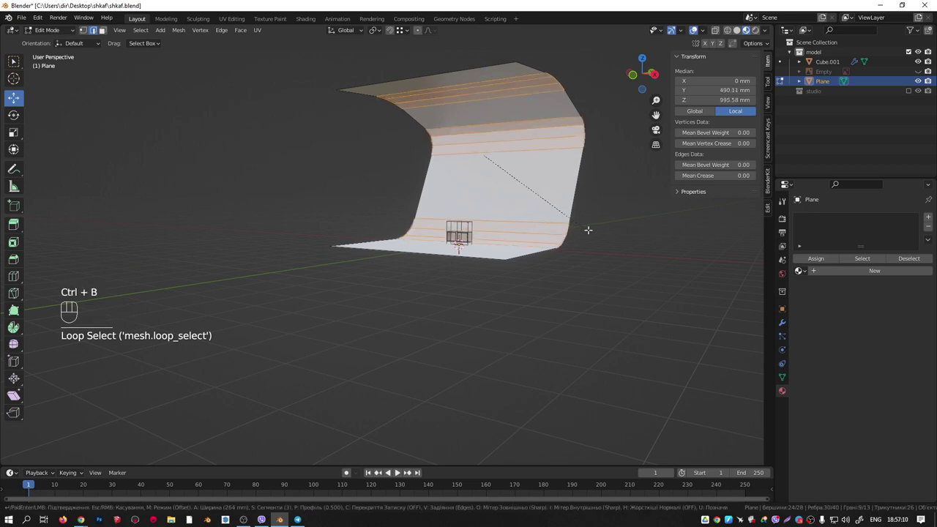
left_click(586, 224)
Select the whole backdrop mesh and widen it along X by a factor of about 1.77.
key("a")
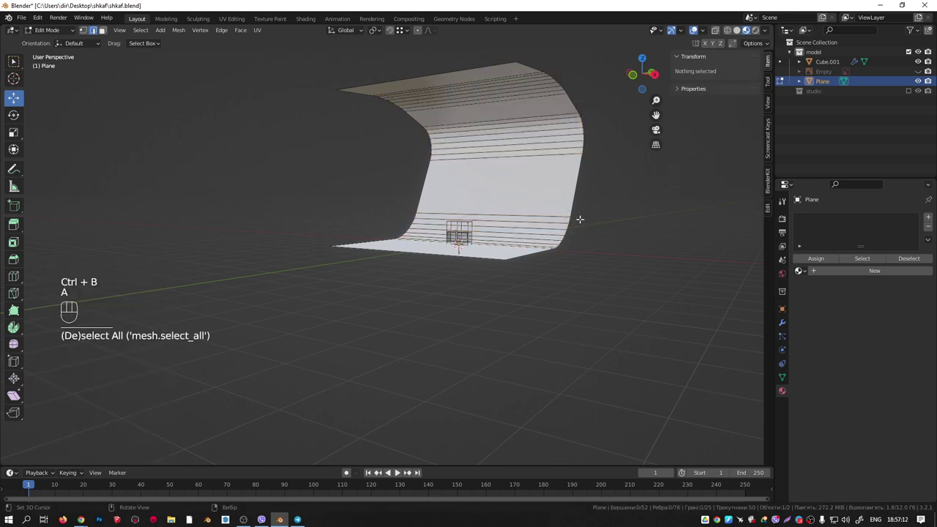
key("a")
key("x")
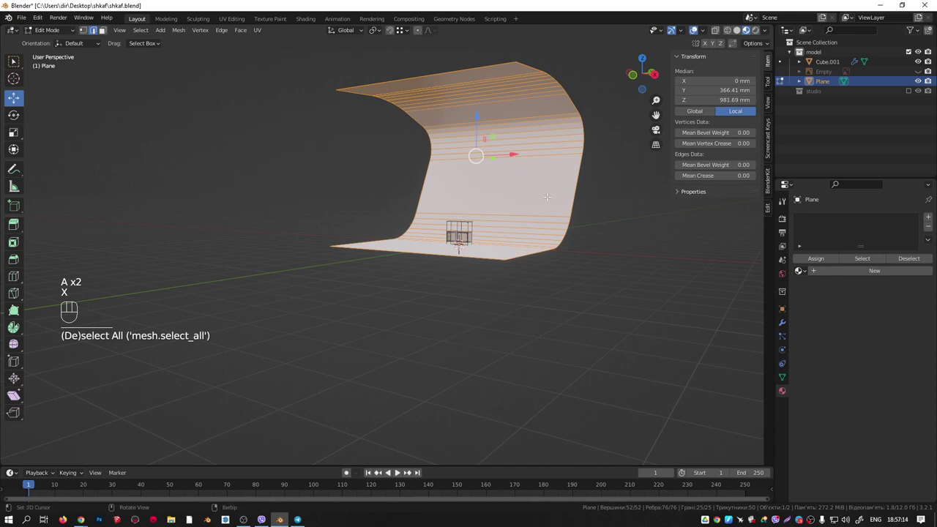
key("s")
key("x")
left_click(608, 210)
middle_click_drag(608, 210, 659, 220)
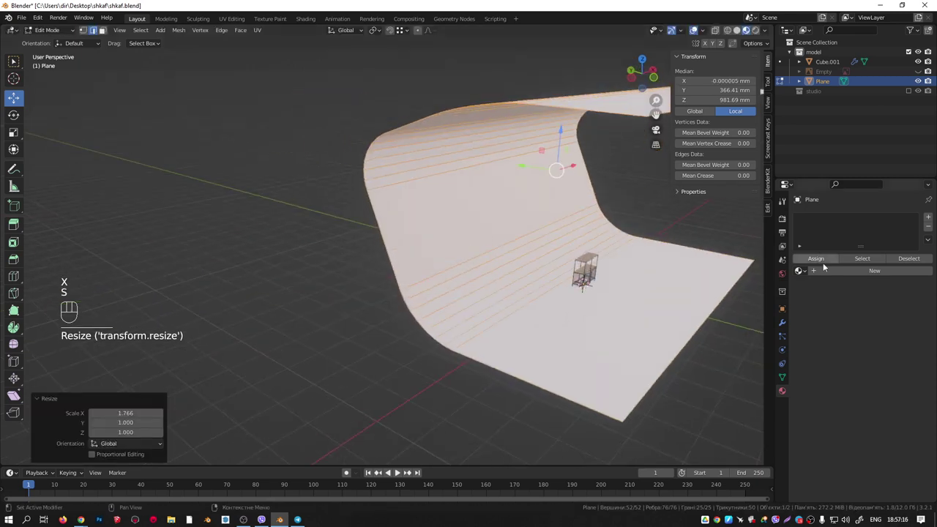
Give the backdrop a new material with a near-black base color of value about 0.013.
left_click(853, 271)
key("Tab")
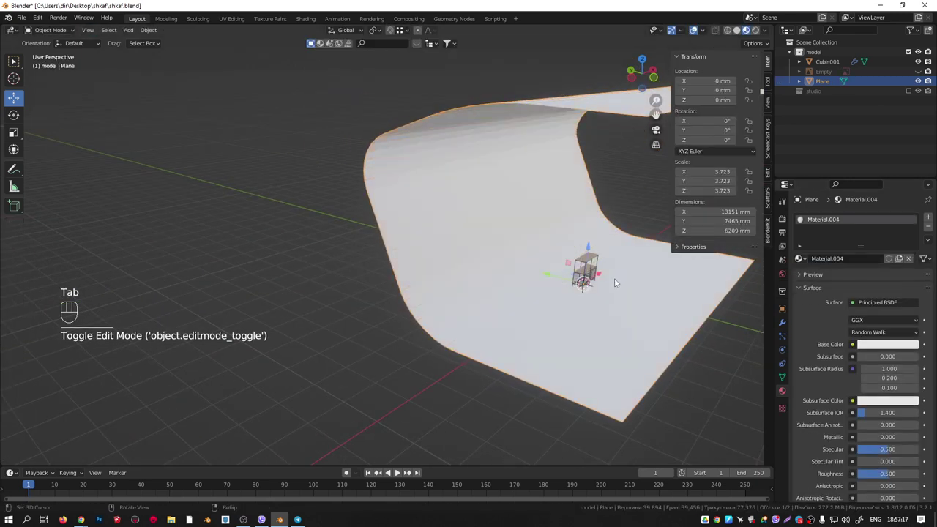
left_click(870, 345)
left_click(912, 271)
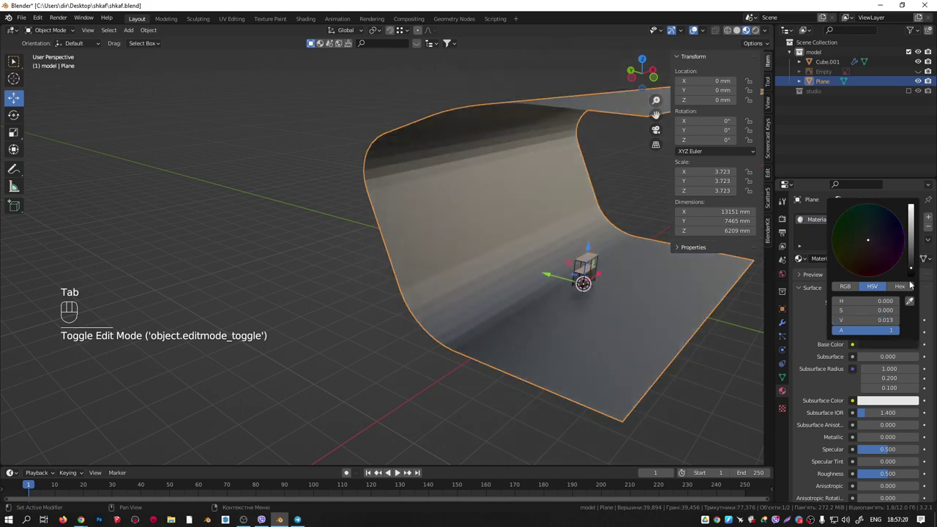
Apply smooth shading to the backdrop.
key("q")
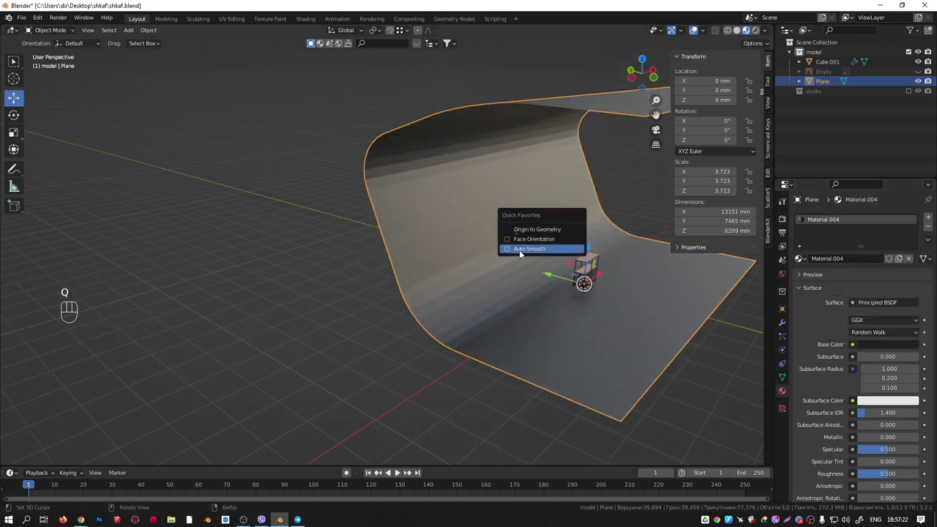
key("w")
left_click(495, 177)
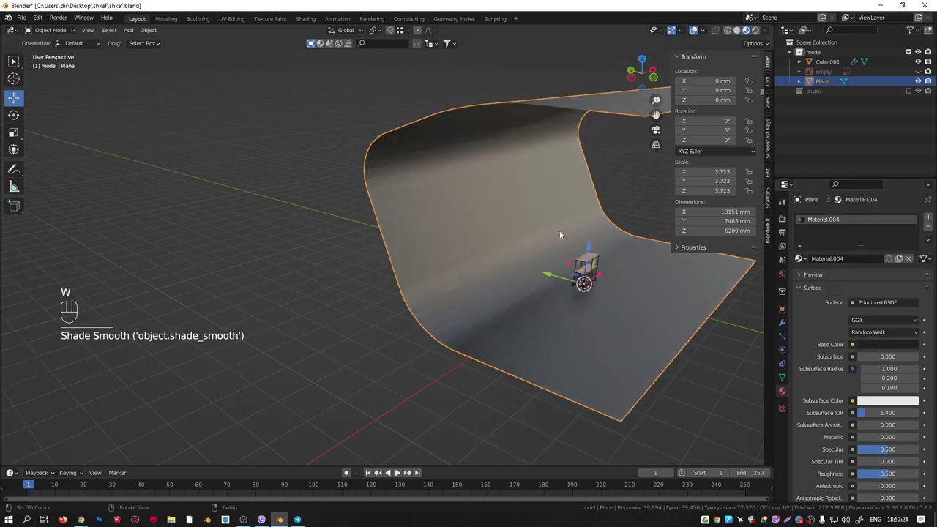
Include the studio collection in the scene and select its light.
middle_click_drag(559, 230, 479, 239)
left_click(908, 91)
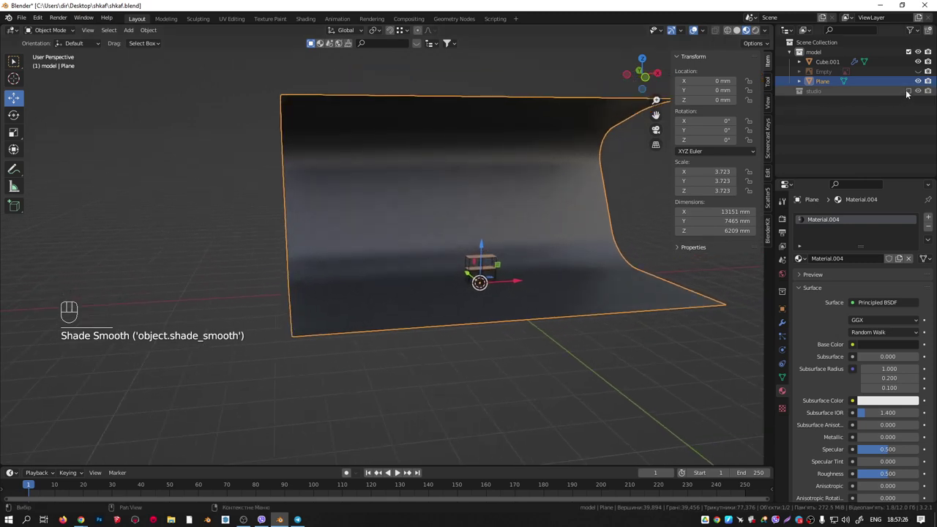
left_click(799, 91)
left_click(823, 110)
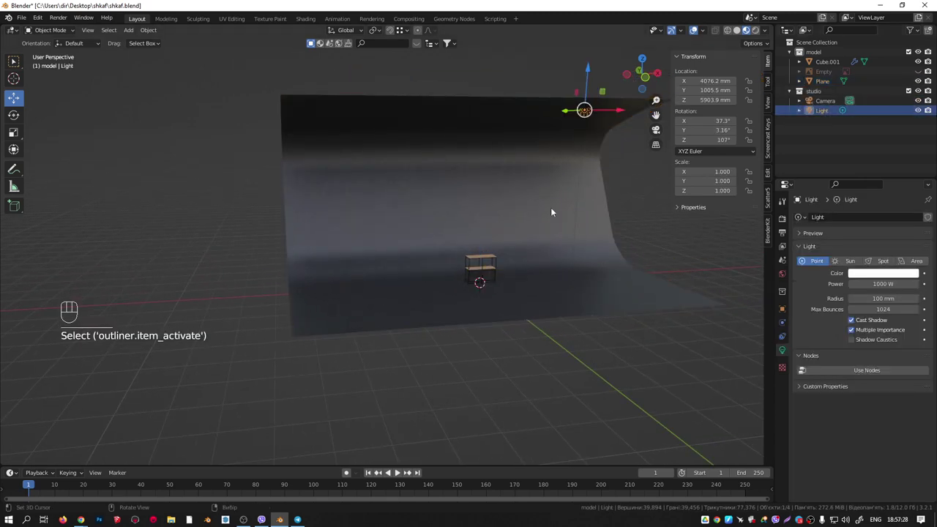
Turn the light into an area light with 300 W power and a pale warm yellow color.
key("KP_1")
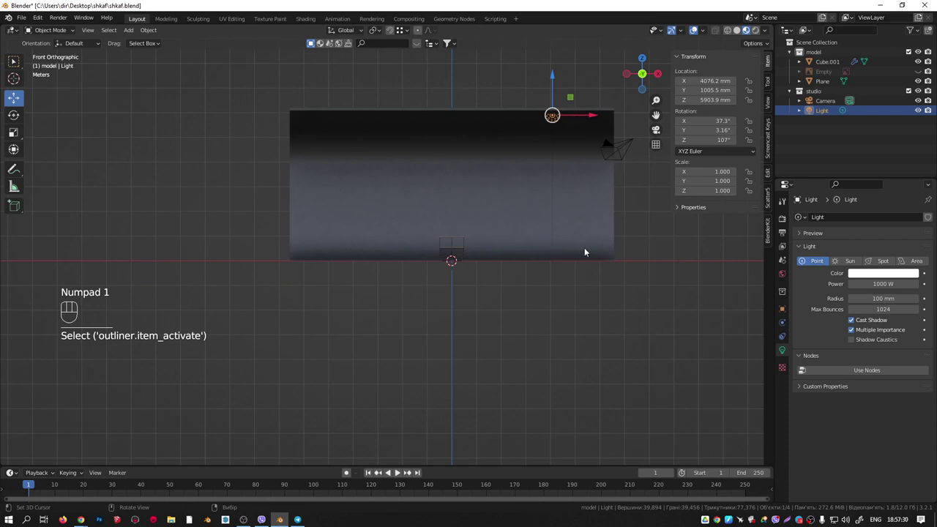
left_click(914, 261)
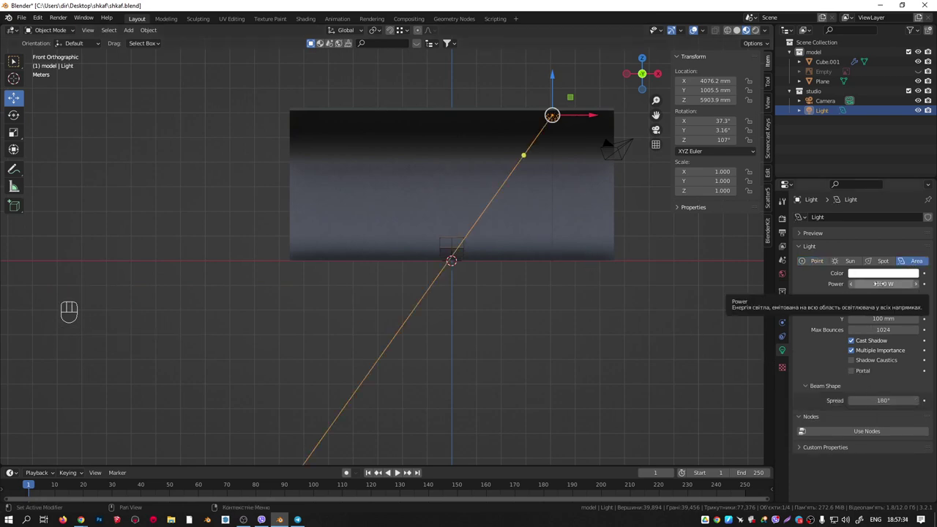
left_click(880, 284)
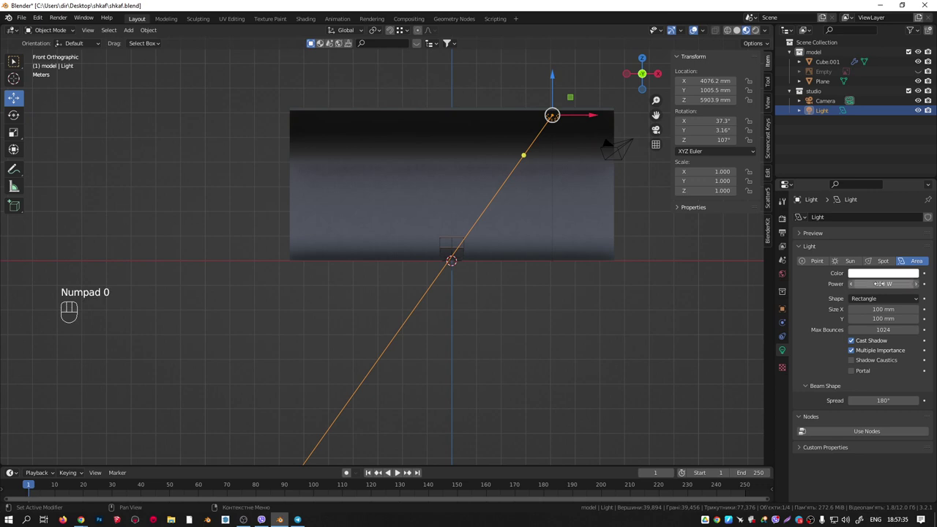
left_click(879, 273)
left_click(866, 187)
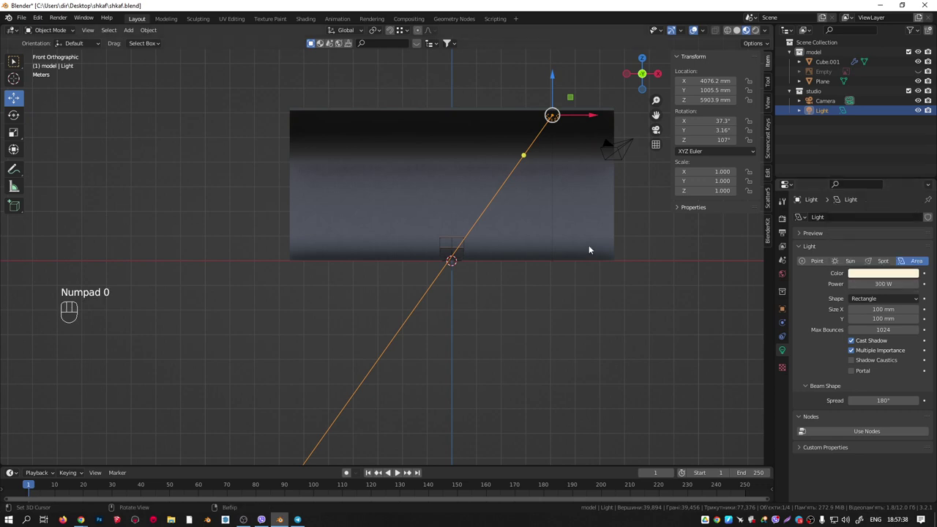
Clear the light's rotation and location, and in front view place it beside the cabinet at about X 3201 mm, Z 1030 mm.
scroll(473, 249, "up", 4)
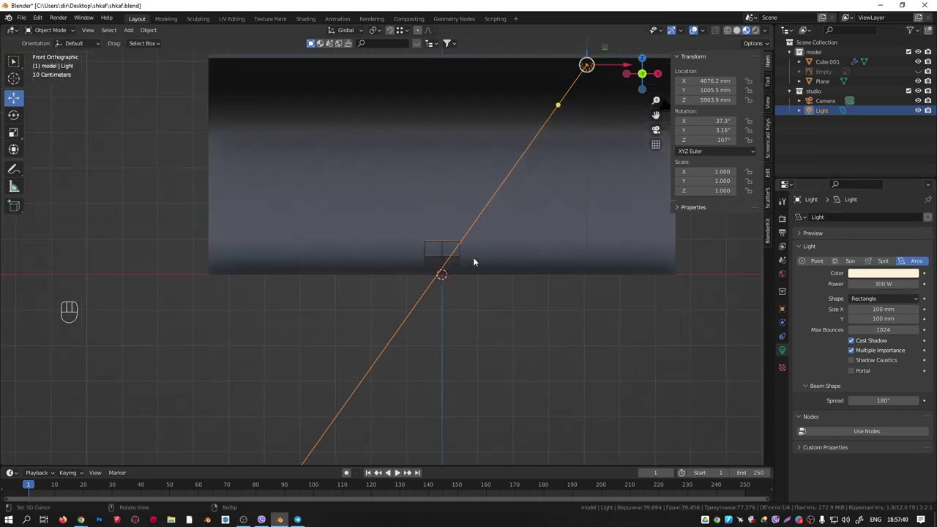
key("alt+r")
key("alt+g")
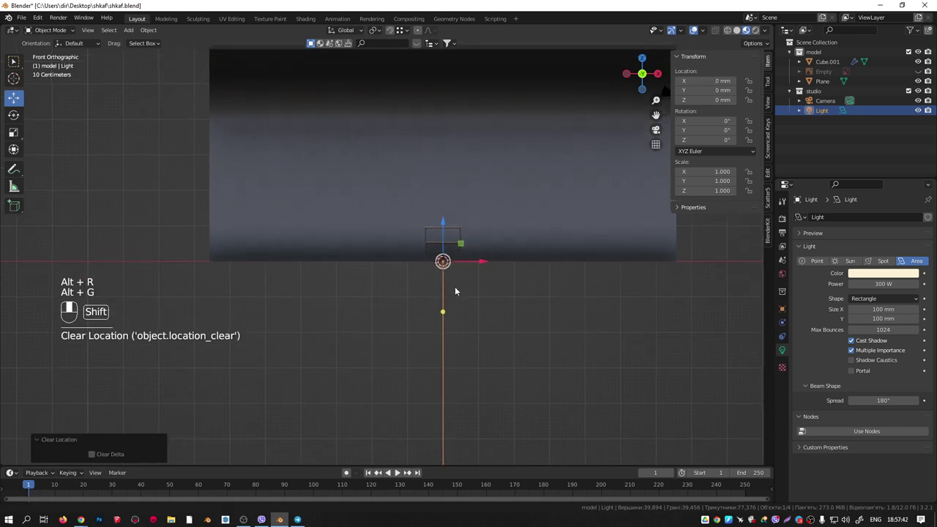
middle_click_drag(455, 291, 460, 287, "shift")
key("g")
left_click(591, 162)
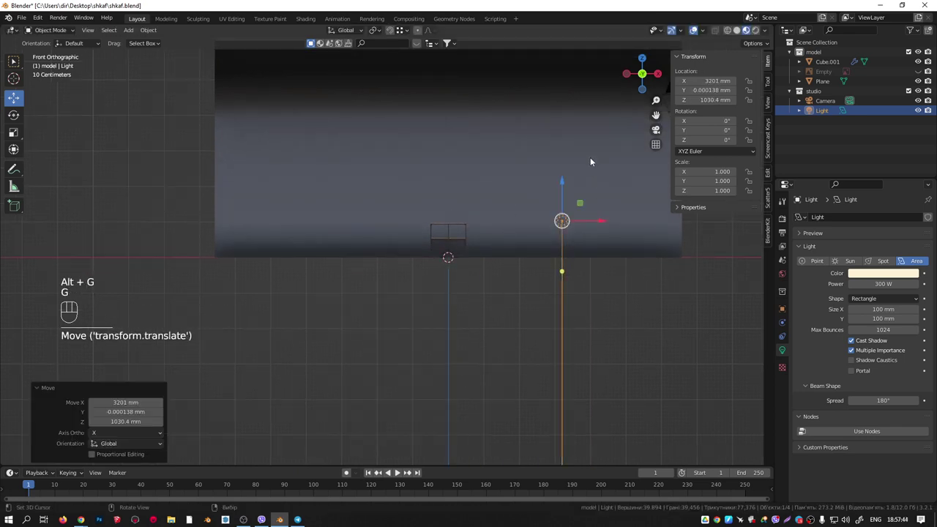
Rotate the light 72.5° in front view toward the cabinet and make it a square of 1310 mm.
key("r")
left_click(613, 215)
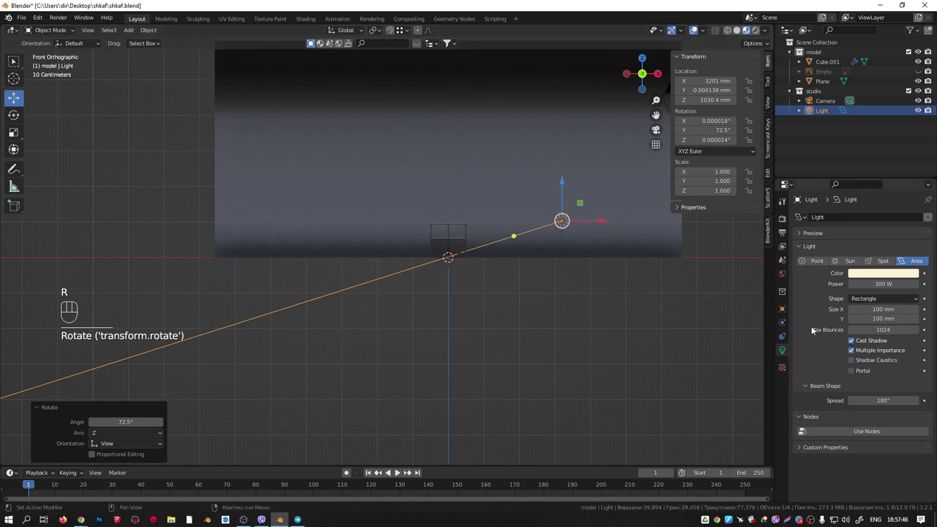
left_click(877, 300)
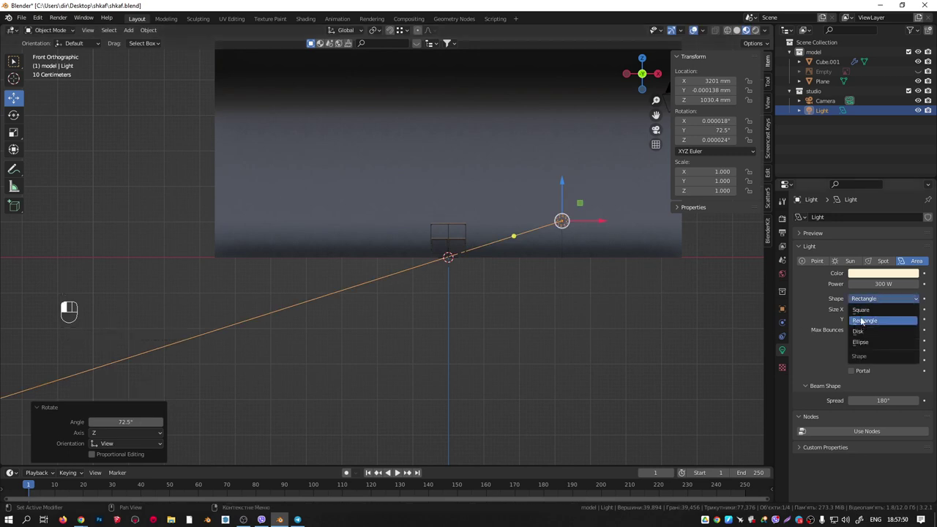
left_click(861, 310)
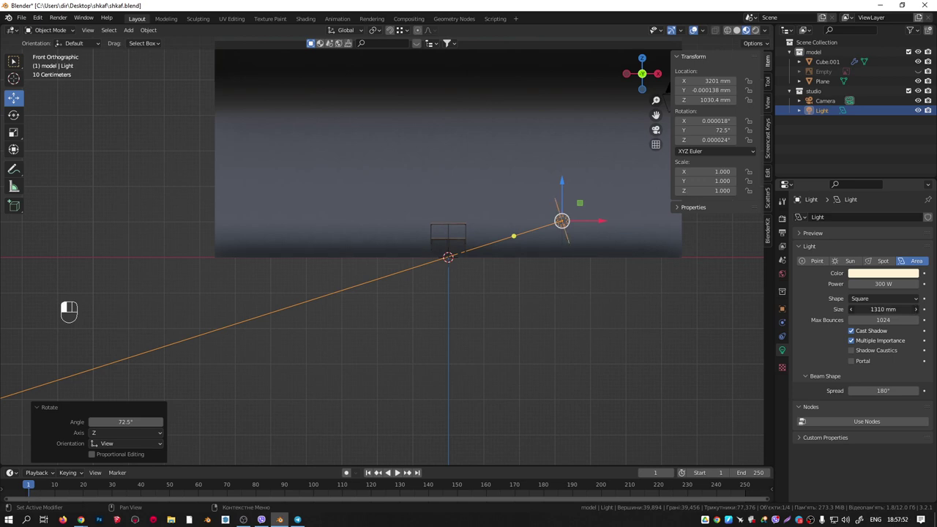
In a wireframe top view, move the light to about X 2198 mm, Y -1319 mm and rotate it about 37° toward the cabinet.
key("KP_7")
key("shift+z")
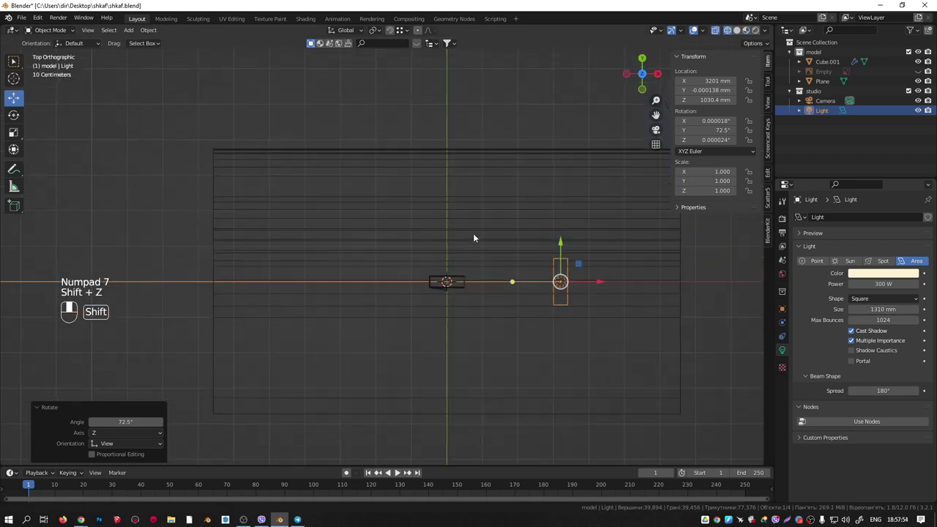
middle_click_drag(474, 238, 473, 209, "shift")
key("r")
right_click(573, 278)
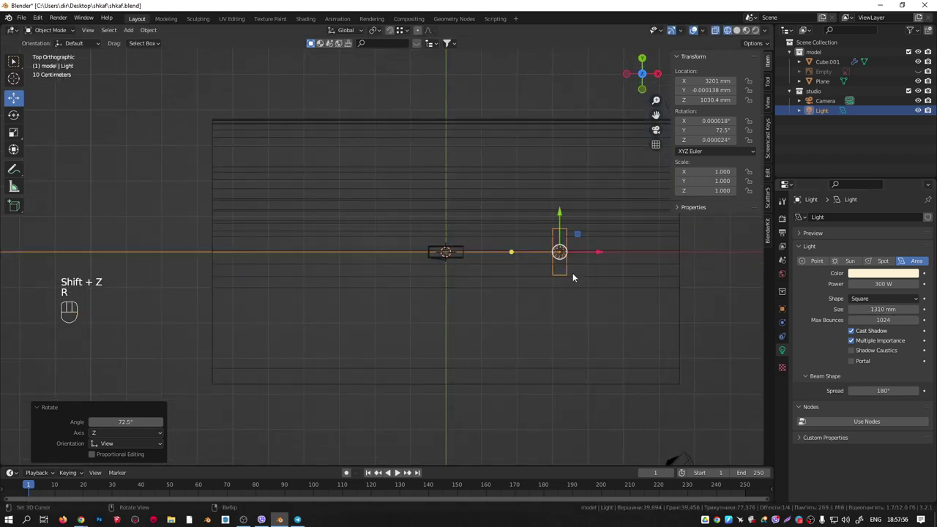
key("g")
left_click(536, 260)
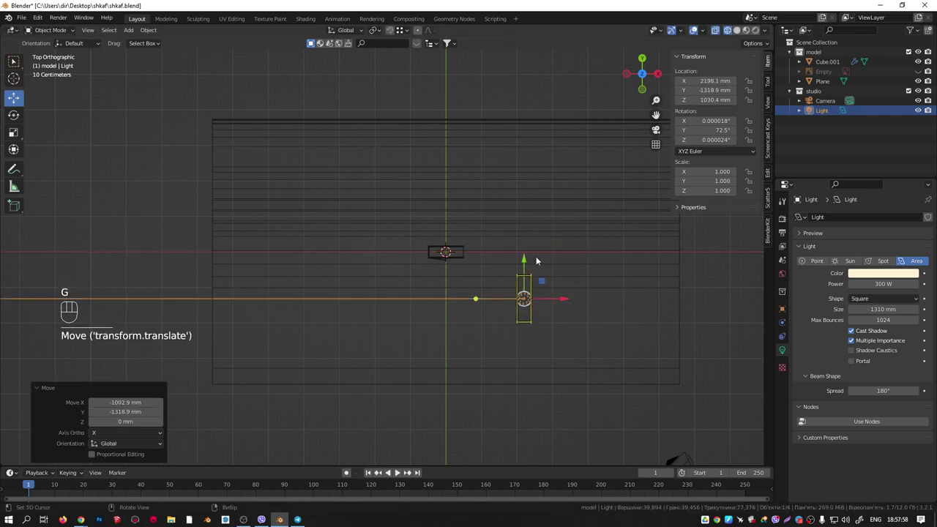
key("r")
left_click(578, 249)
Duplicate the light to about X -1278 mm, Y -2487 mm and rotate the copy 74° to face the cabinet.
key("shift+d")
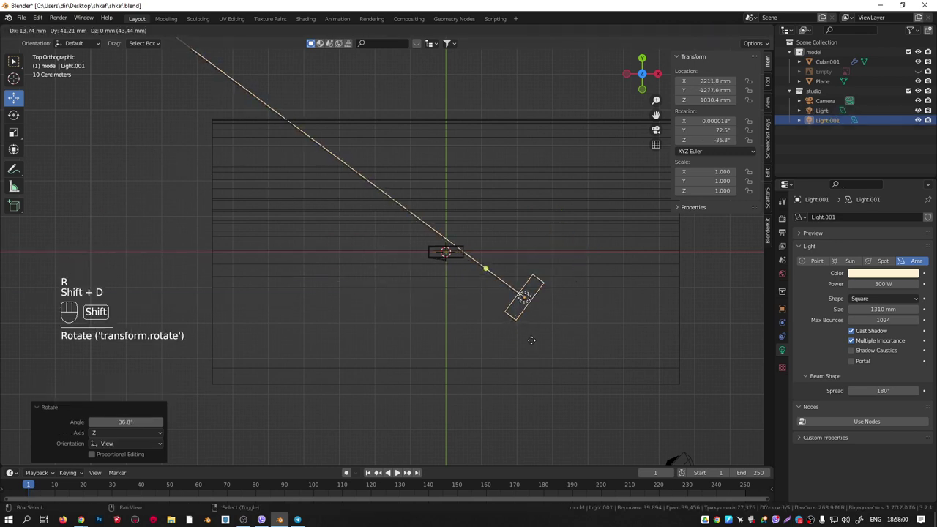
left_click(407, 383)
key("r")
left_click(493, 339)
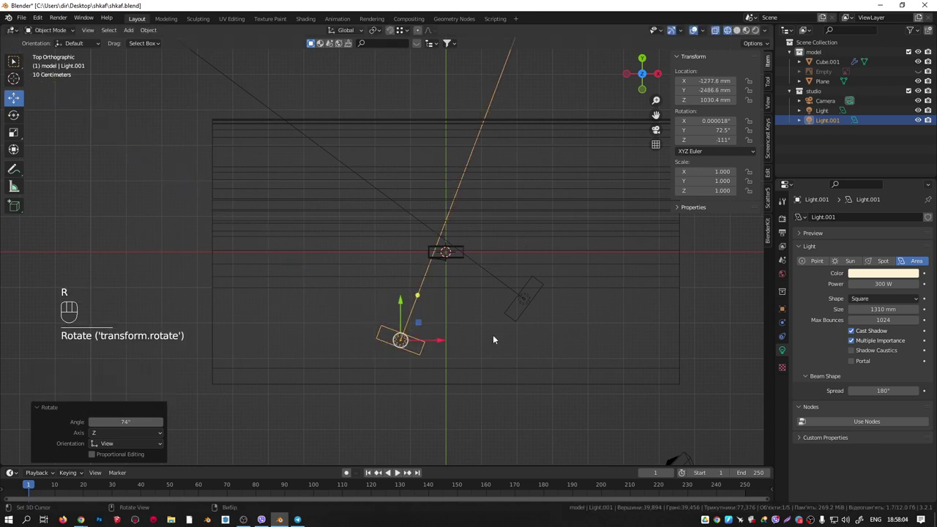
Set the duplicated light's power to 200 W and its color to nearly white.
scroll(527, 318, "down", 2, "shift")
left_click(881, 284)
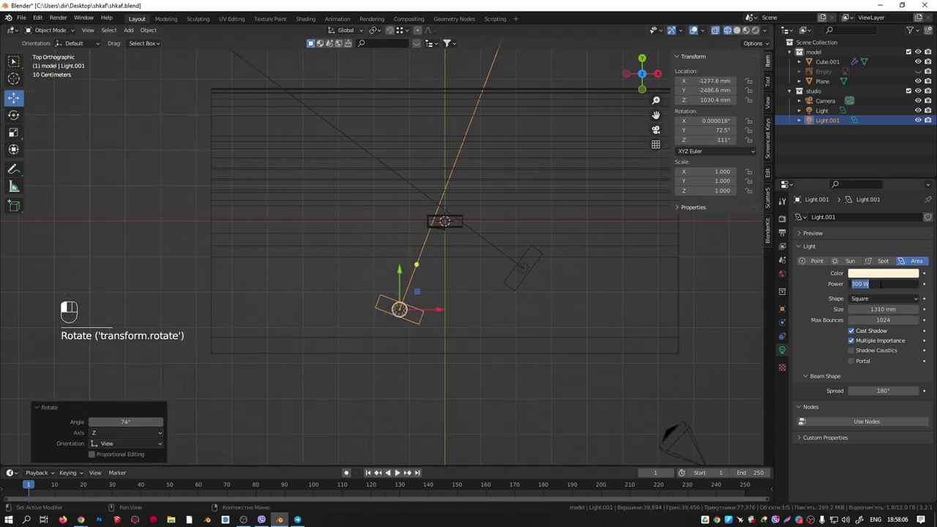
type("200")
left_click(876, 273)
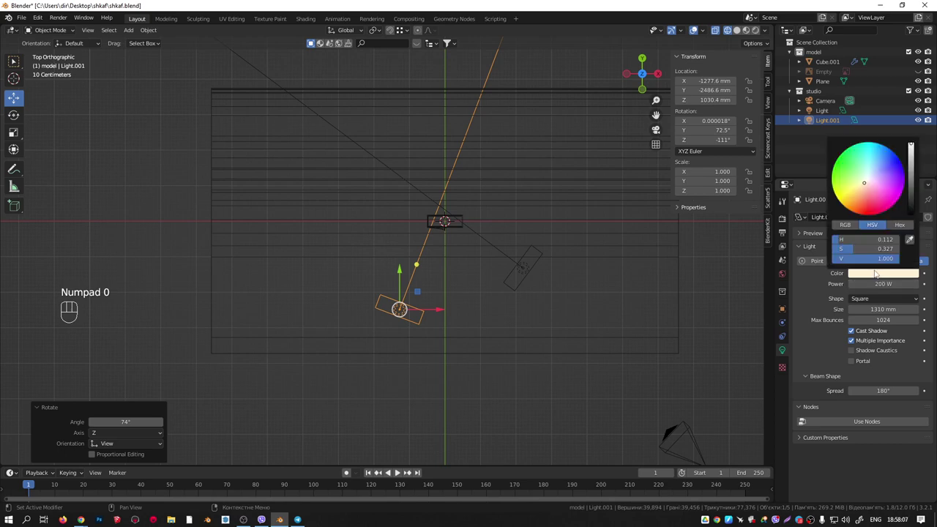
left_click(869, 180)
Look through the camera, lock it to the view, and reframe it closer and lower so the cabinet fills the frame.
middle_click_drag(516, 330, 553, 184)
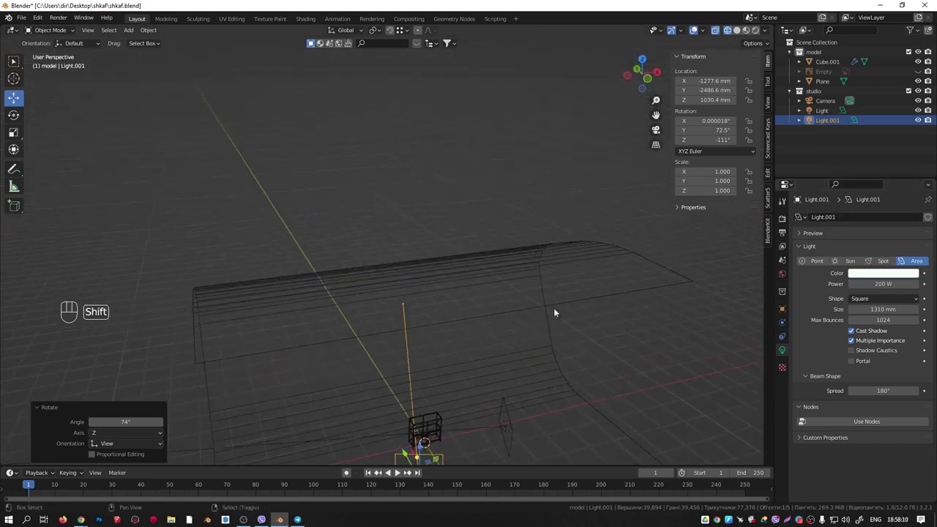
middle_click_drag(553, 307, 518, 231, "shift")
key("KP_0")
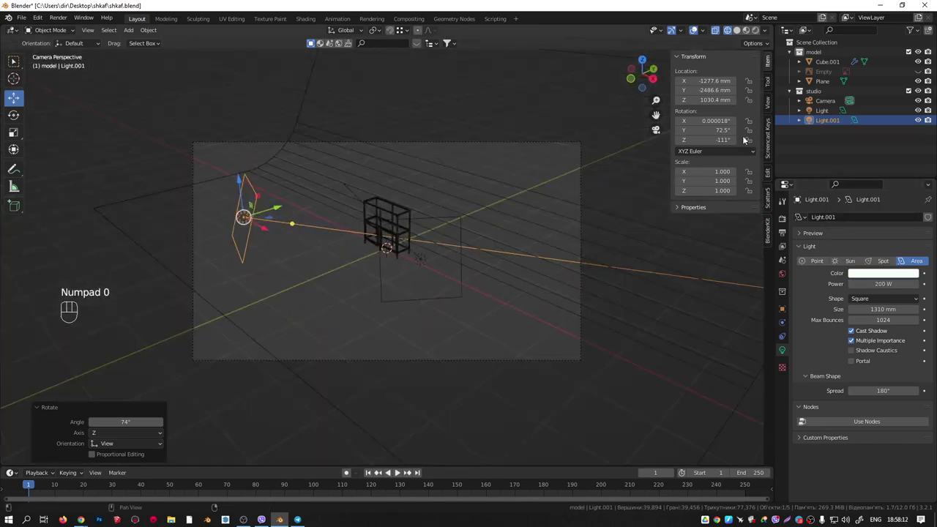
left_click(769, 104)
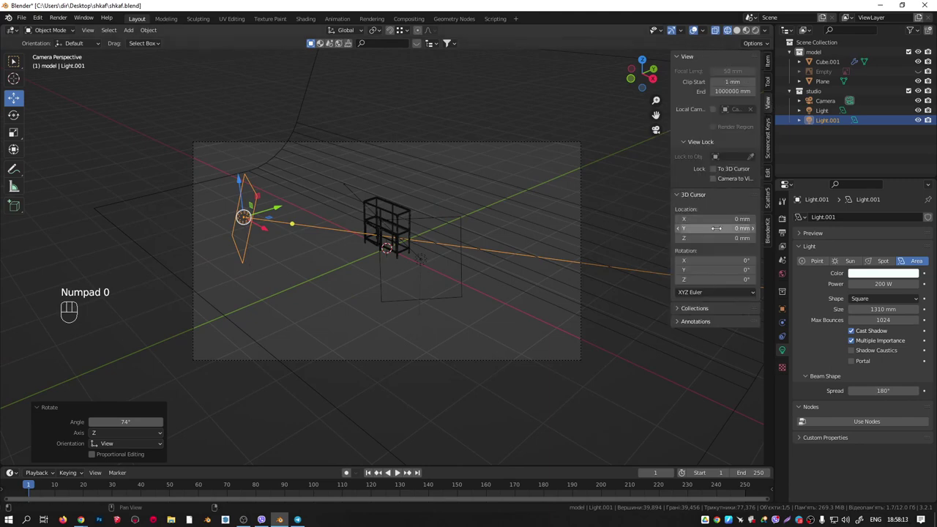
left_click(714, 178)
middle_click_drag(593, 251, 438, 272)
scroll(427, 272, "up", 2)
scroll(456, 278, "up", 2)
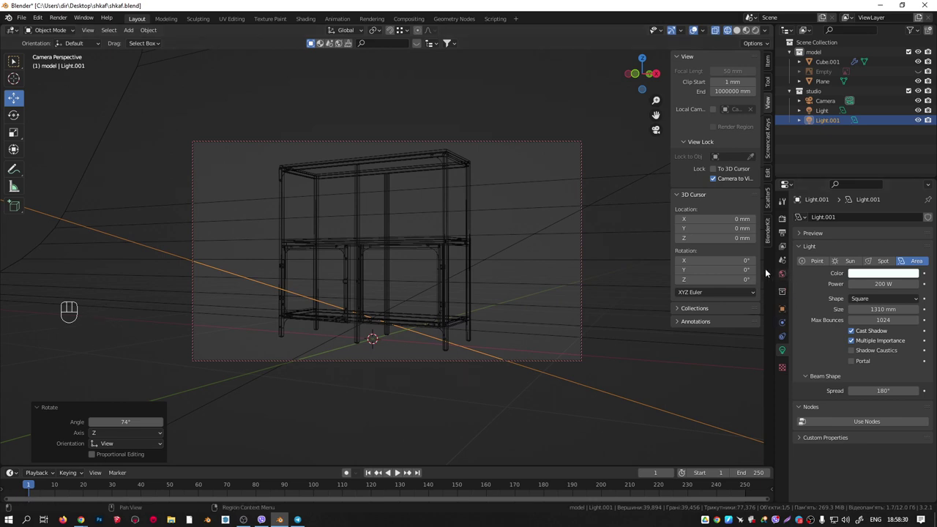
Set the render output resolution to 1500 × 1500 px.
left_click(783, 219)
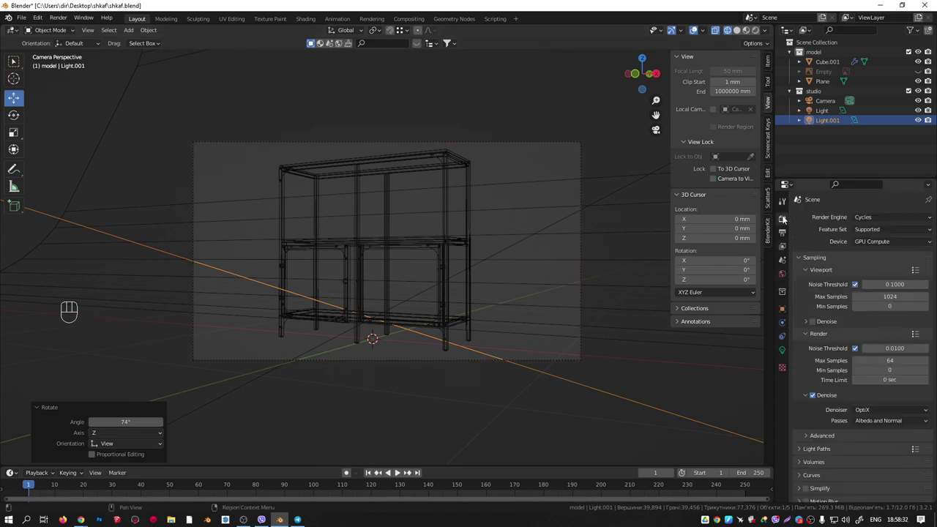
left_click(782, 232)
left_click(881, 231)
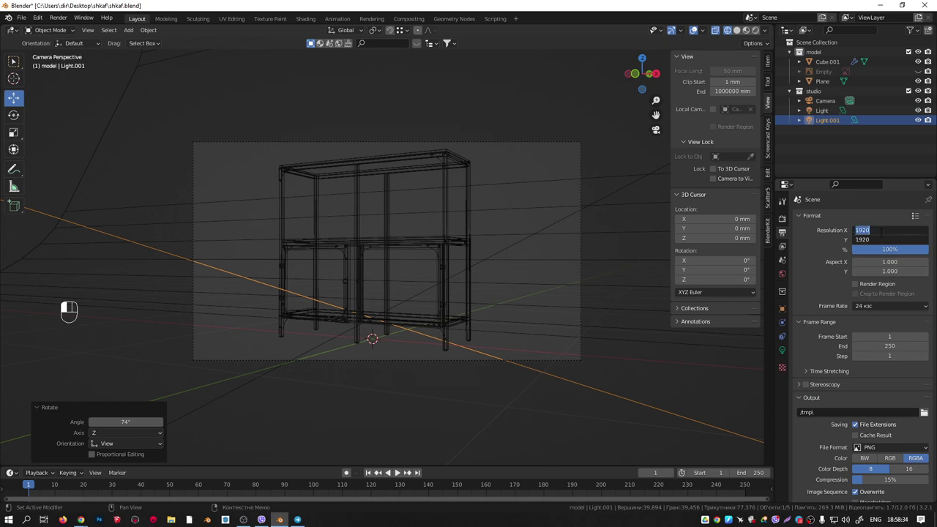
type("1500")
key("Return")
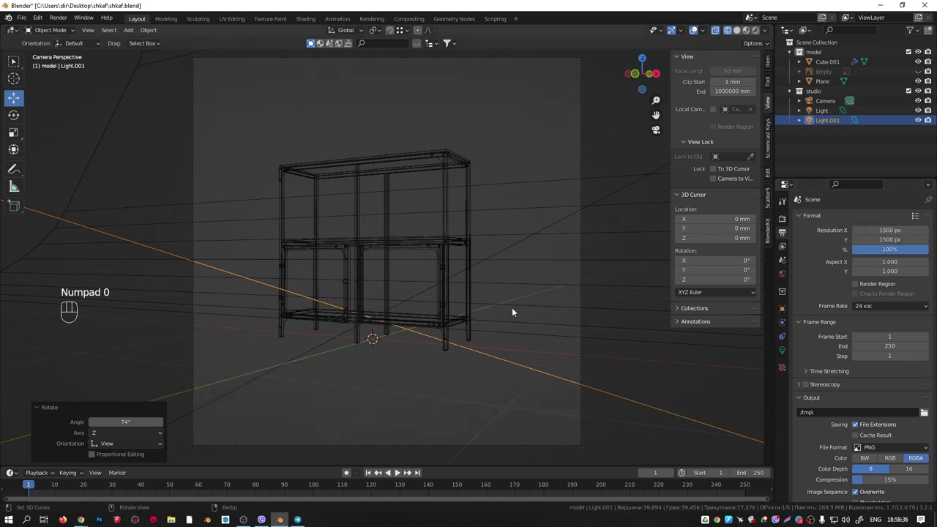
Move the camera about 962 mm closer to the cabinet along its viewing axis, and shift it about 33 mm sideways to center the framing.
left_click(582, 260)
key("g")
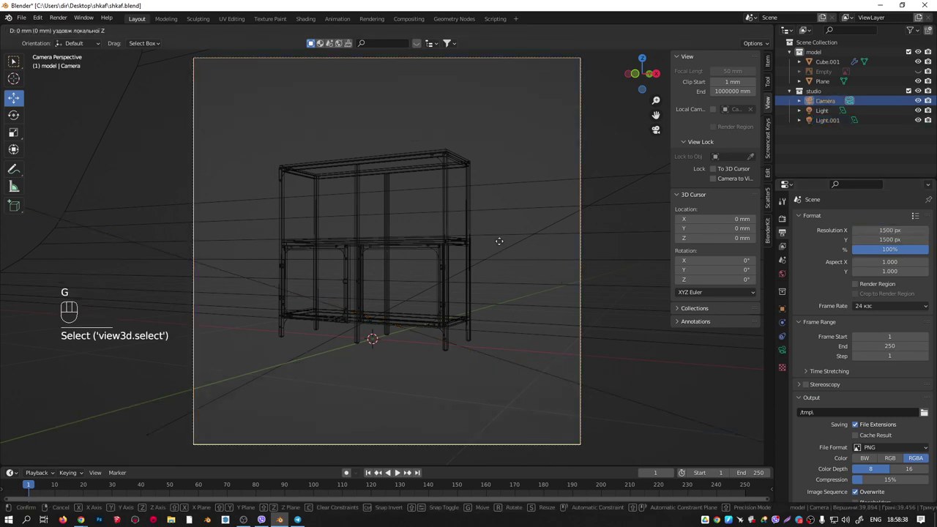
middle_click(501, 219)
mouse_move(498, 195)
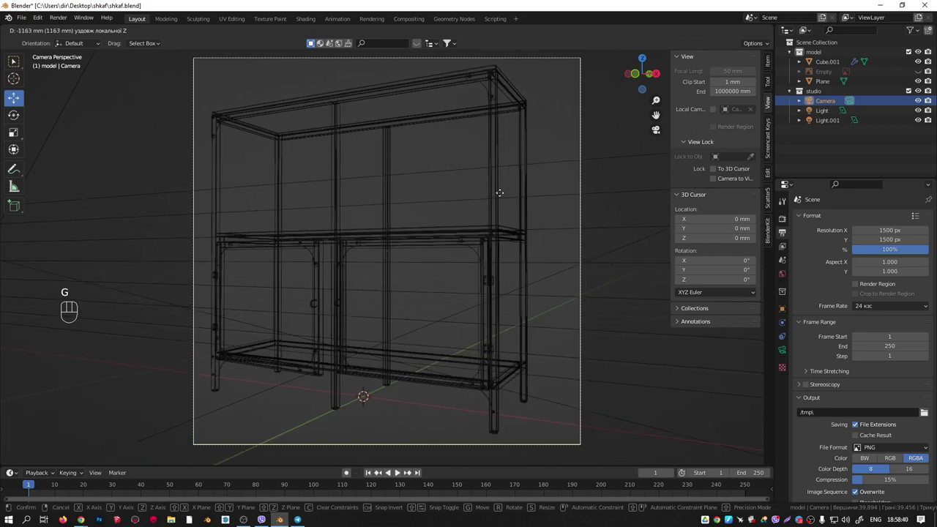
left_click(485, 233)
key("g")
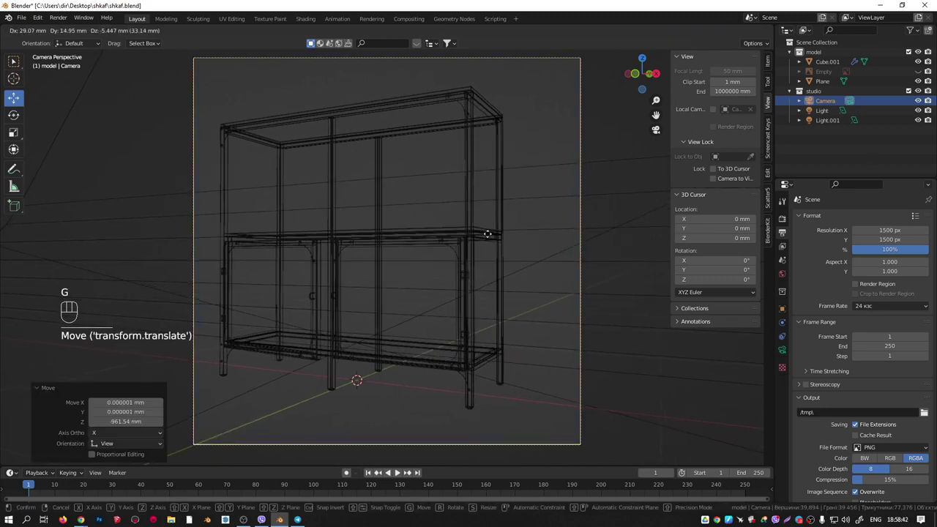
left_click(482, 237)
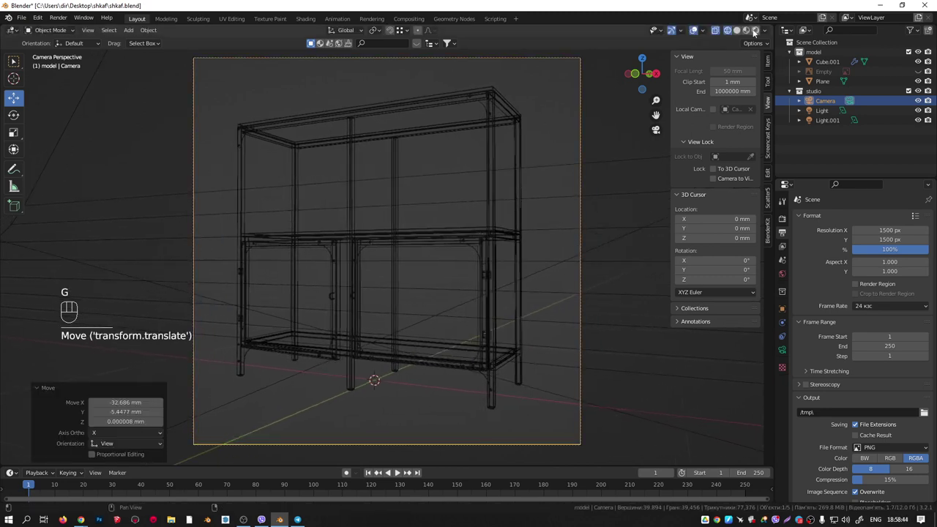
Show the camera view in rendered shading and inspect the cabinet's mesh doors up close.
left_click(755, 32)
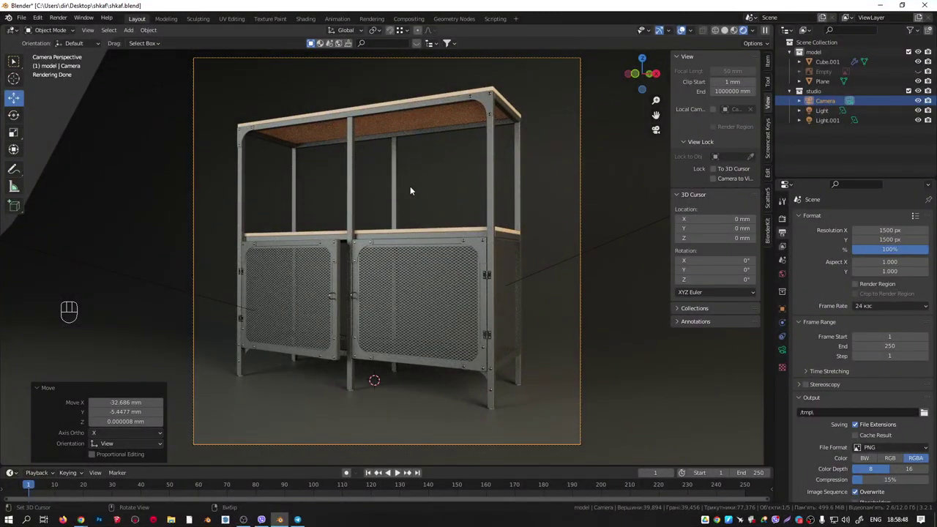
scroll(410, 190, "down", 5)
scroll(410, 191, "up", 10)
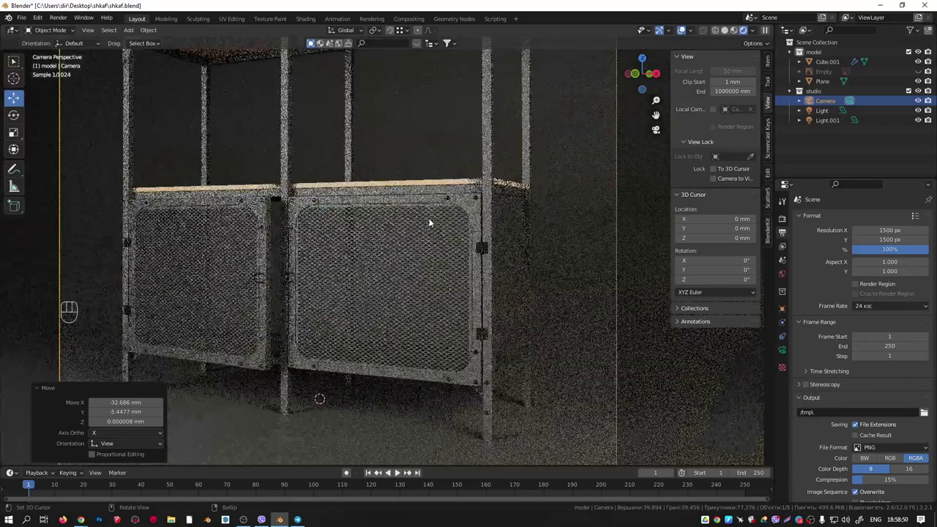
Lower the roughness of the cabinet's black material to about 0.46 and check the metal frame in the rendered view.
left_click(501, 211)
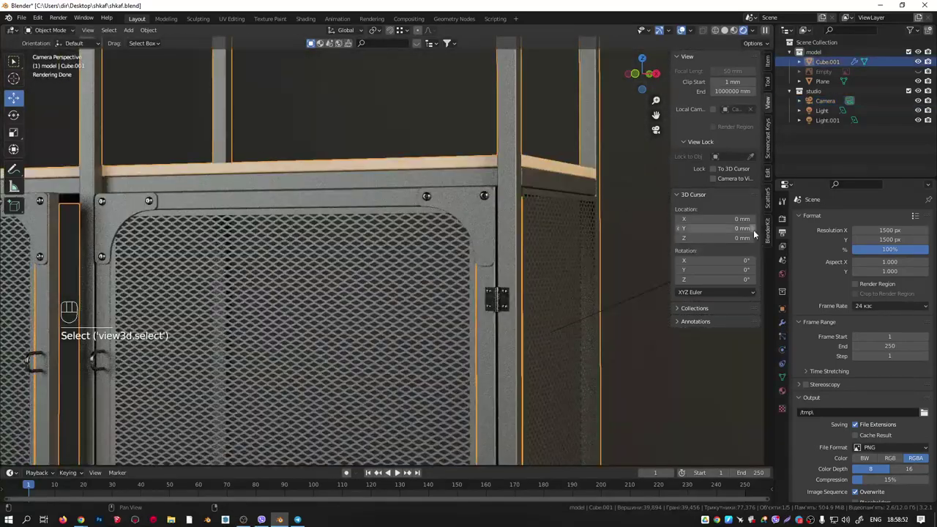
left_click(782, 391)
left_click(813, 220)
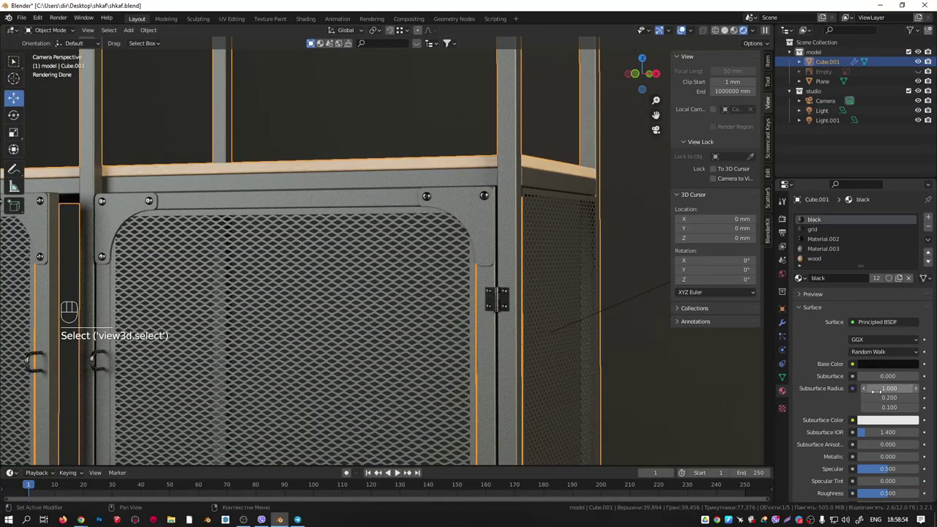
scroll(857, 307, "down", 5)
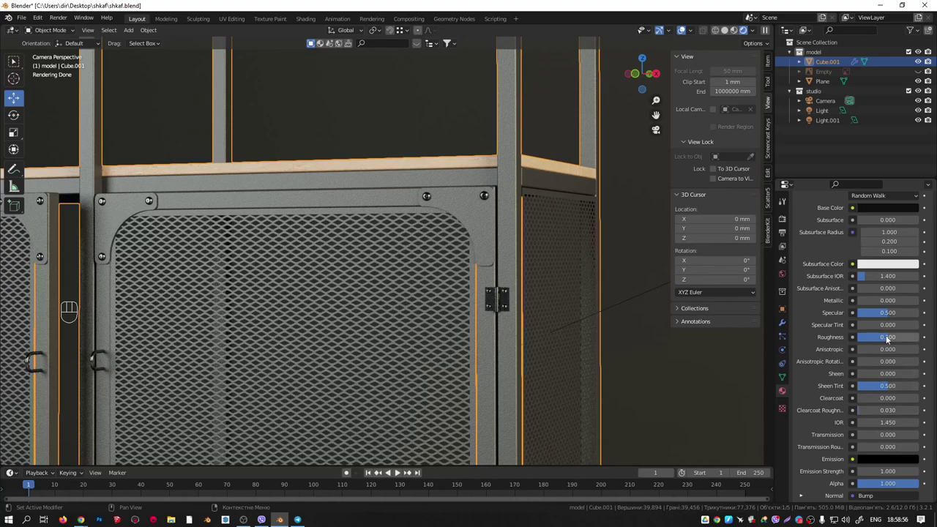
mouse_move(887, 337)
left_mouse_down()
mouse_move(857, 338)
mouse_move(884, 337)
left_mouse_up()
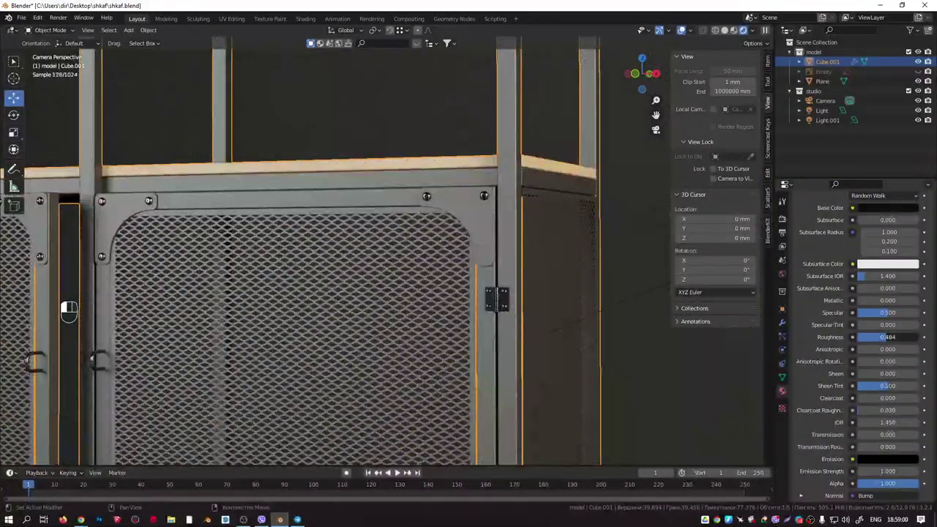
scroll(515, 273, "down", 4)
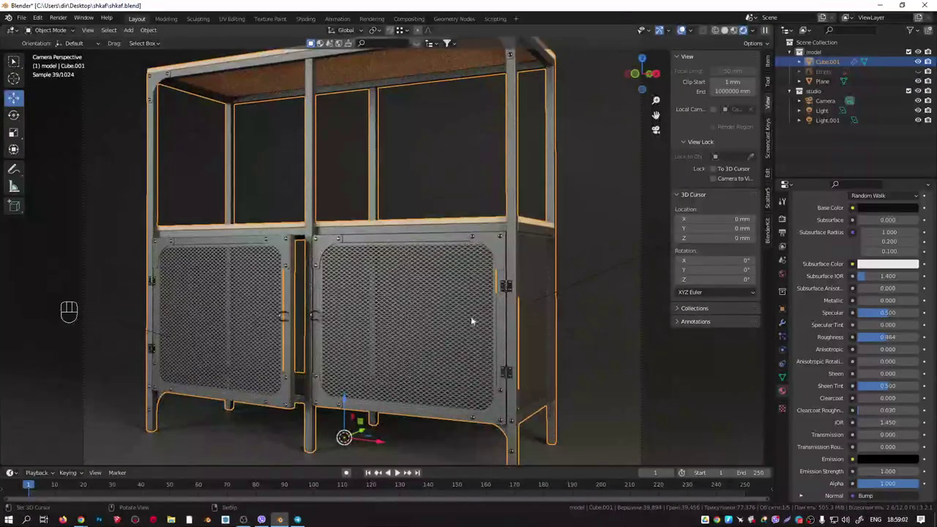
left_click(565, 227)
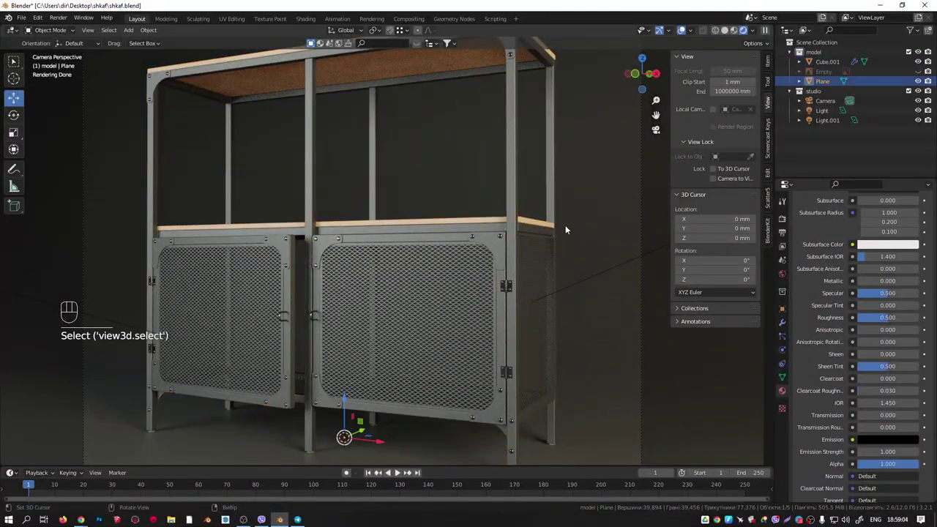
scroll(329, 307, "up", 5)
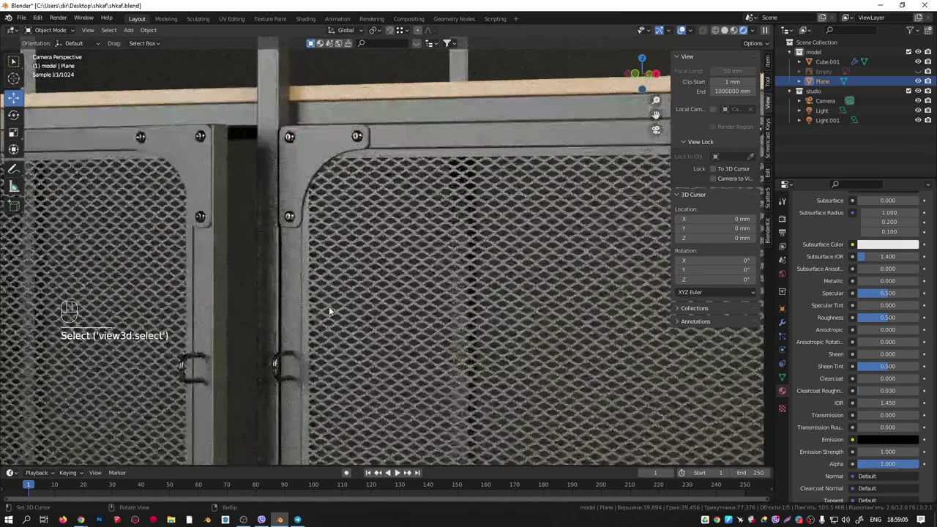
scroll(330, 311, "down", 5)
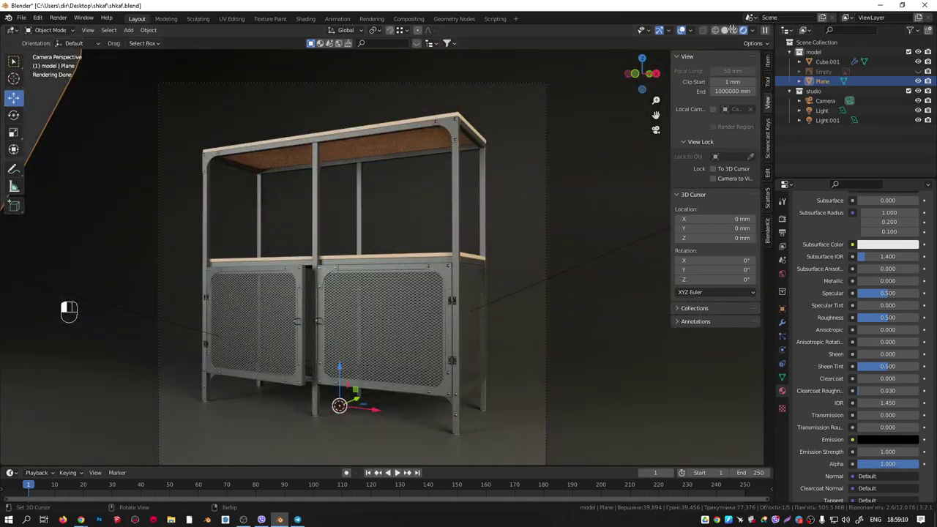
Restore the split viewport layout and set the power of the area light Light.001 to 100 W.
key("ctrl+space")
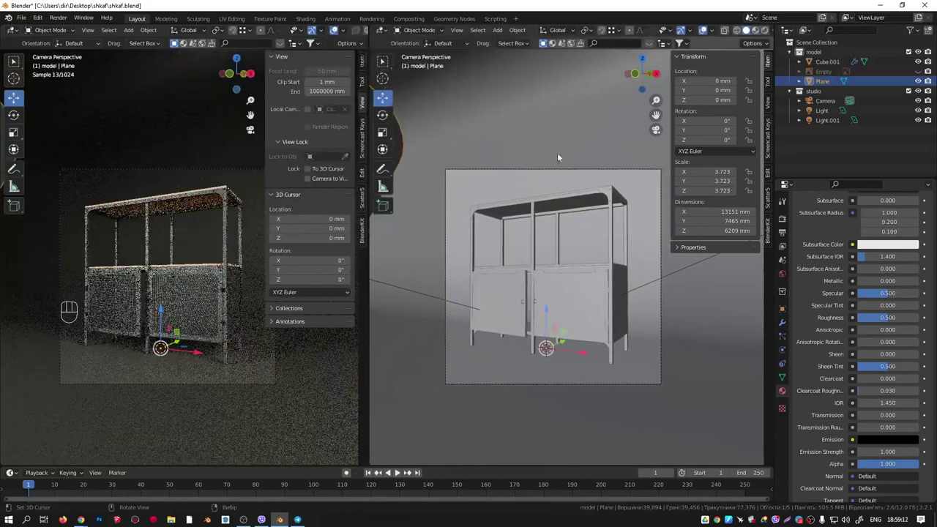
middle_click_drag(558, 156, 578, 227)
scroll(619, 358, "down", 5)
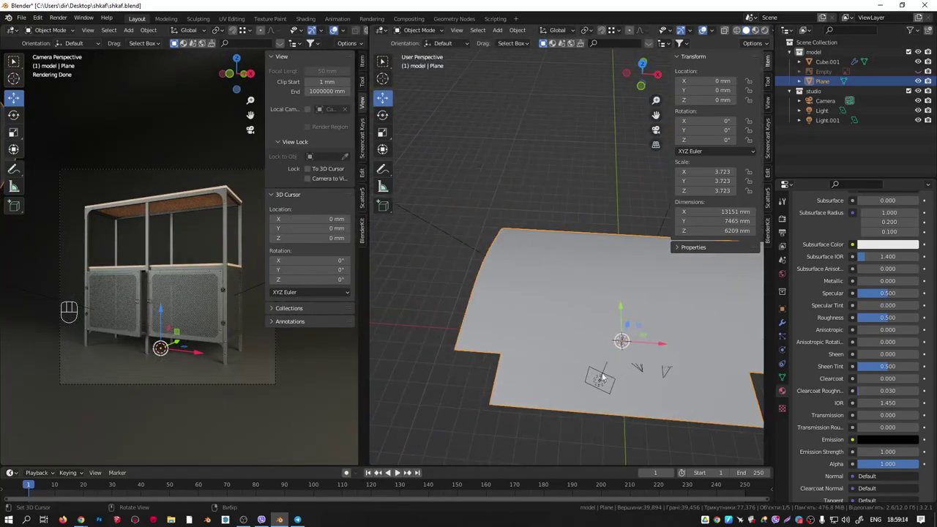
left_click(602, 378)
scroll(180, 247, "up", 3)
scroll(183, 253, "up", 4)
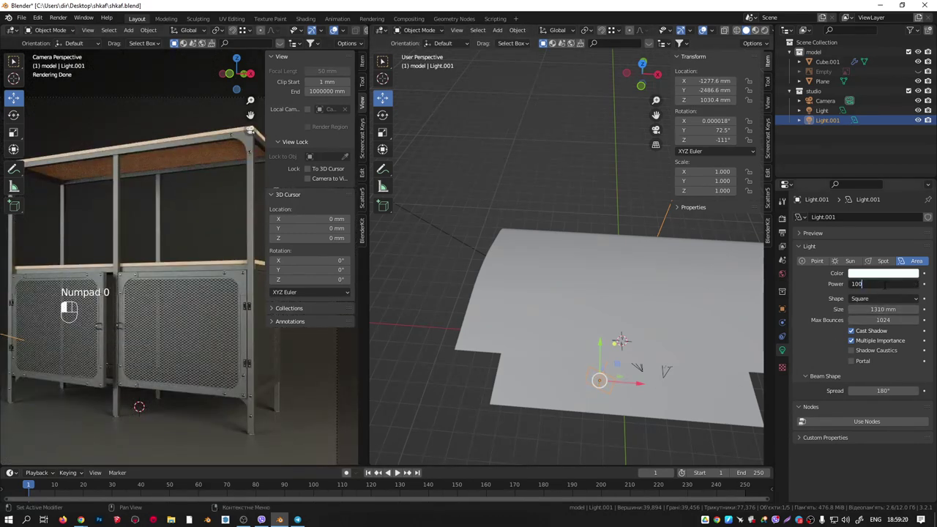
key("Return")
Set the power of the warm-tinted area light on the other side of the camera to 150 W.
middle_click_drag(719, 302, 457, 272)
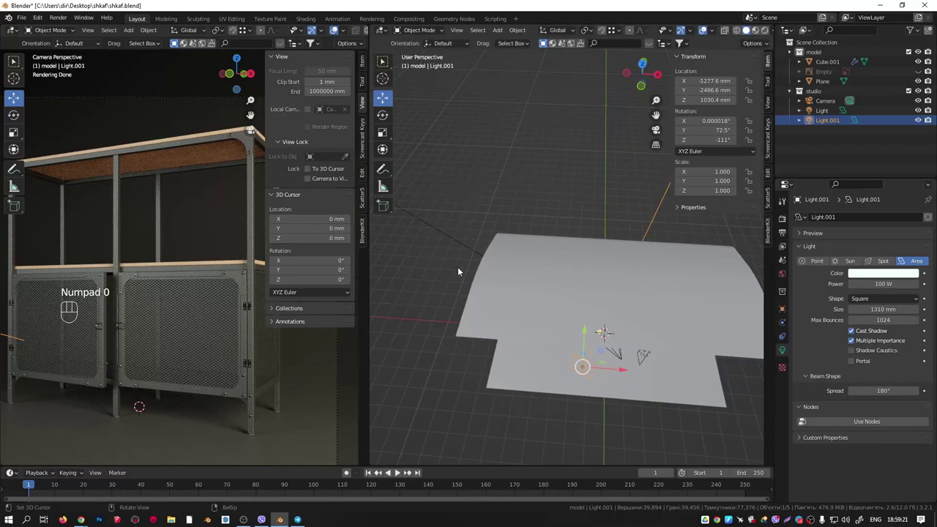
left_click(645, 357)
double_click(877, 284)
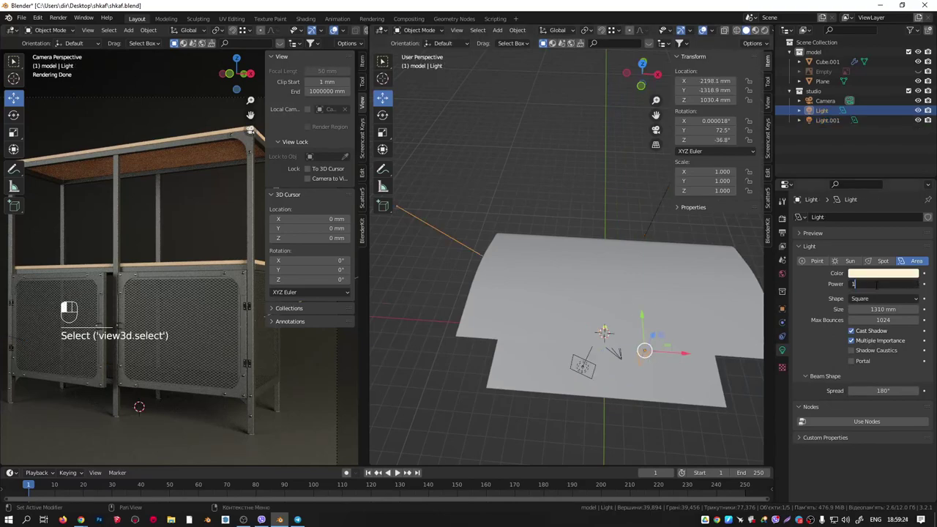
type("150")
key("Return")
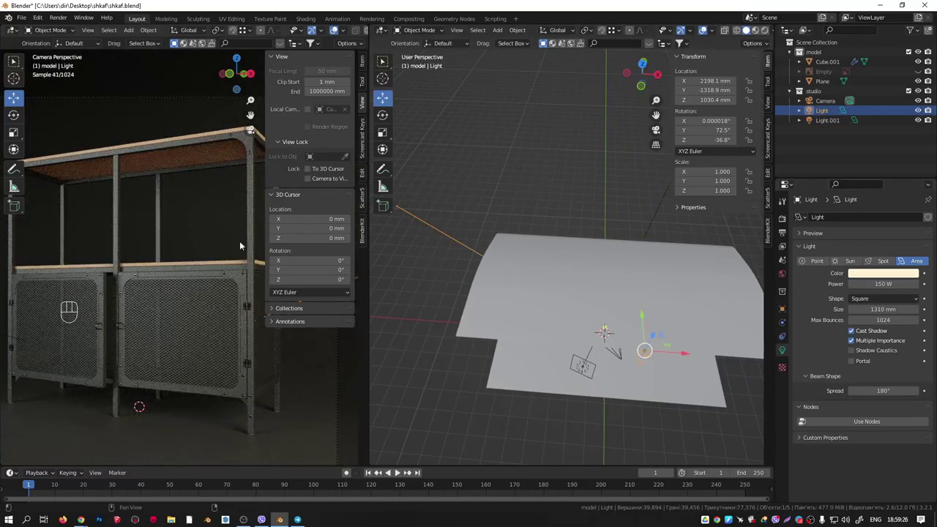
Set the maximum samples for the final Cycles render to 256.
scroll(144, 234, "up", 3)
scroll(144, 234, "down", 3)
middle_click_drag(183, 272, 192, 267, "shift")
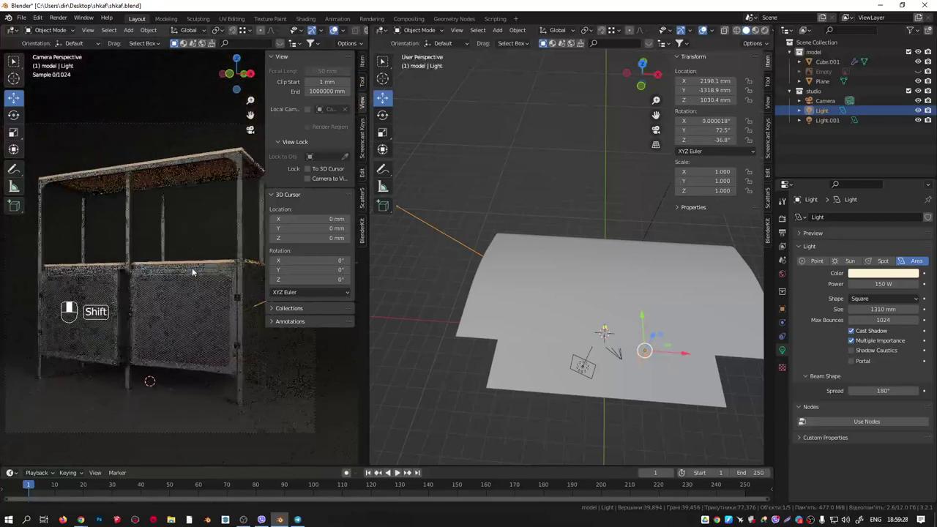
left_click(782, 219)
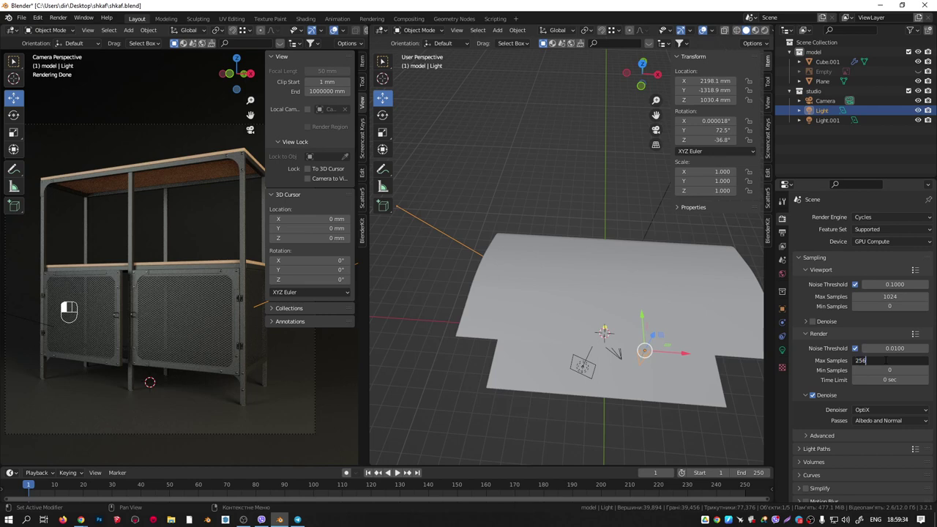
key("Return")
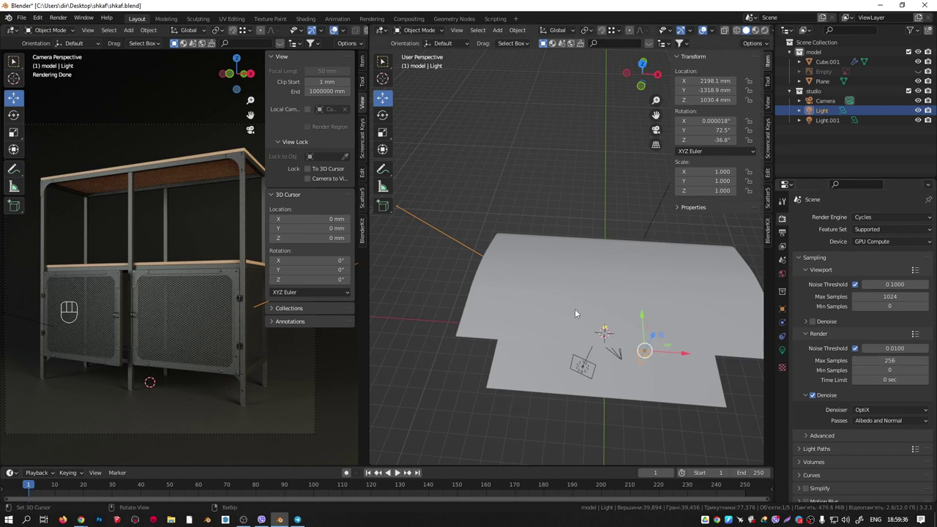
Switch the camera viewport to material preview shading and render the still image.
middle_click_drag(183, 272, 199, 269, "shift")
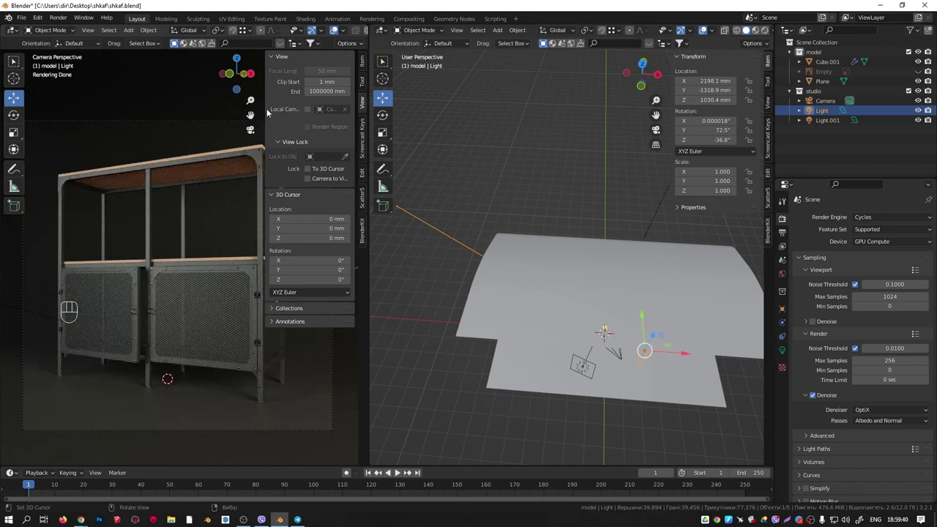
scroll(338, 35, "down", 2)
left_click(329, 31)
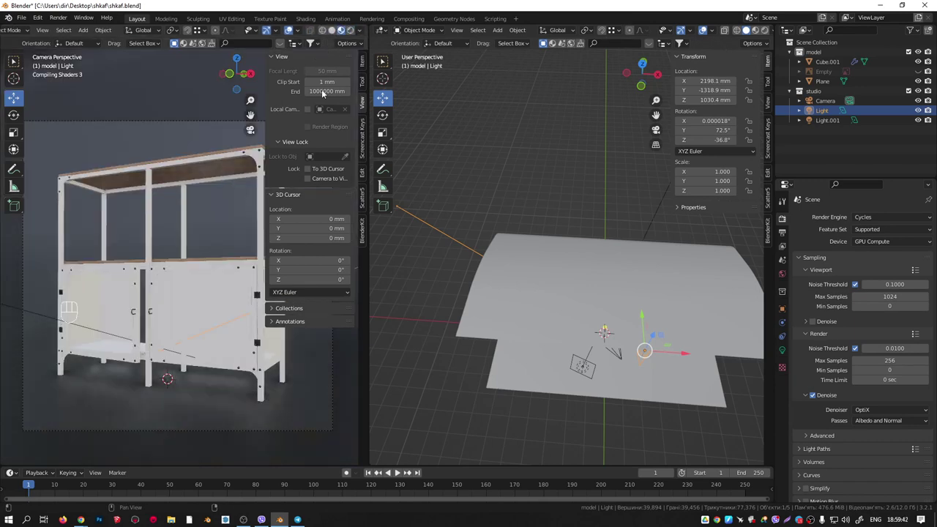
key("F12")
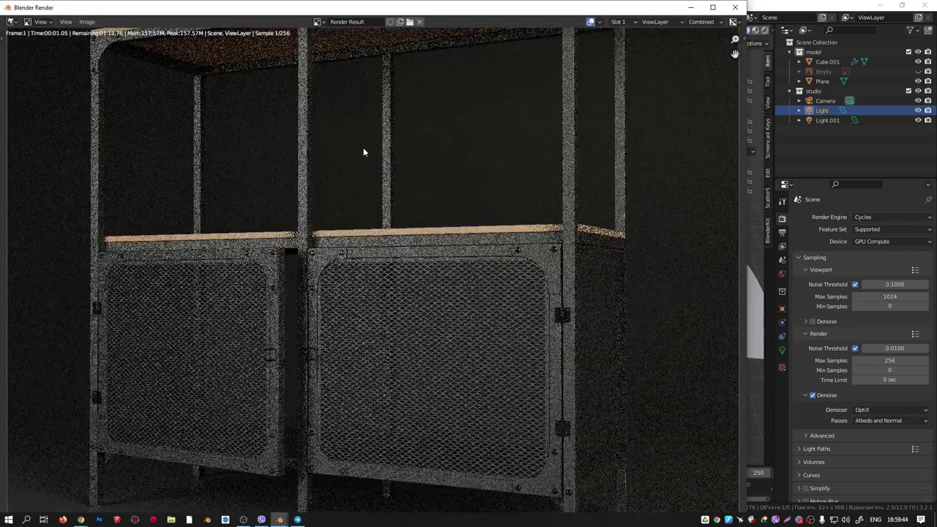
Examine the cabinet render for framing, lighting, and the detail of the metal frame, wooden shelves and mesh doors.
scroll(455, 181, "down", 1)
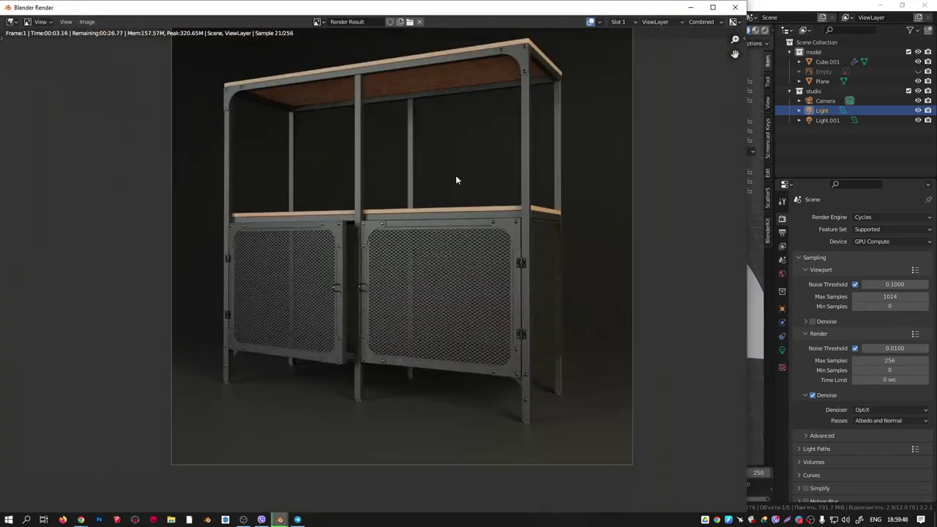
scroll(459, 192, "up", 1)
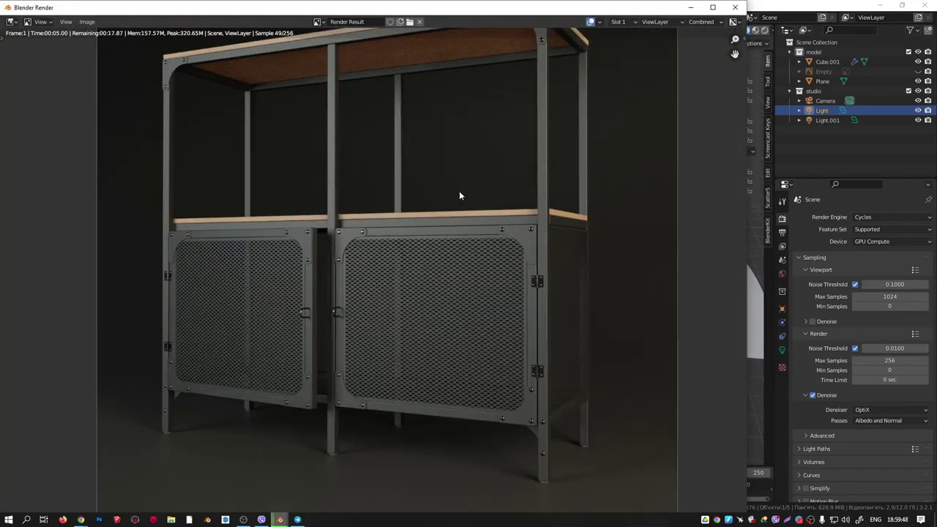
scroll(459, 196, "down", 1)
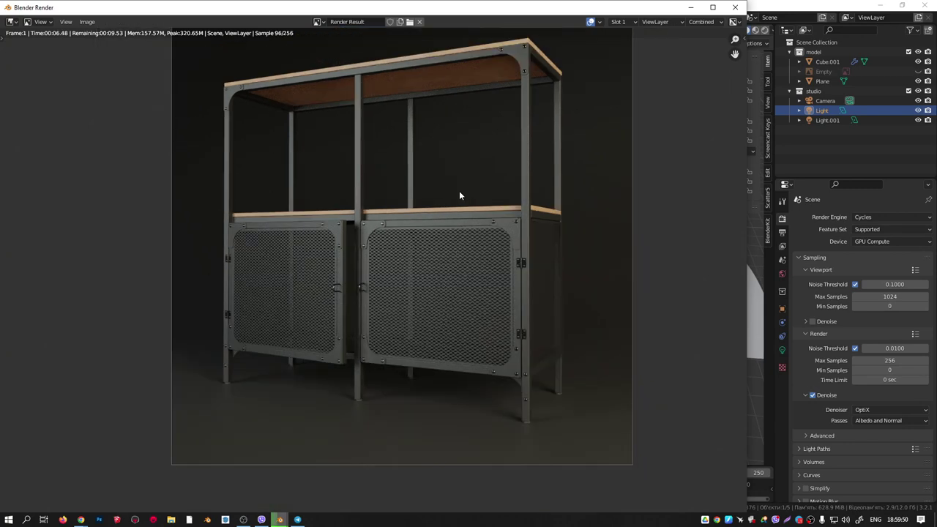
middle_click_drag(479, 69, 547, 128)
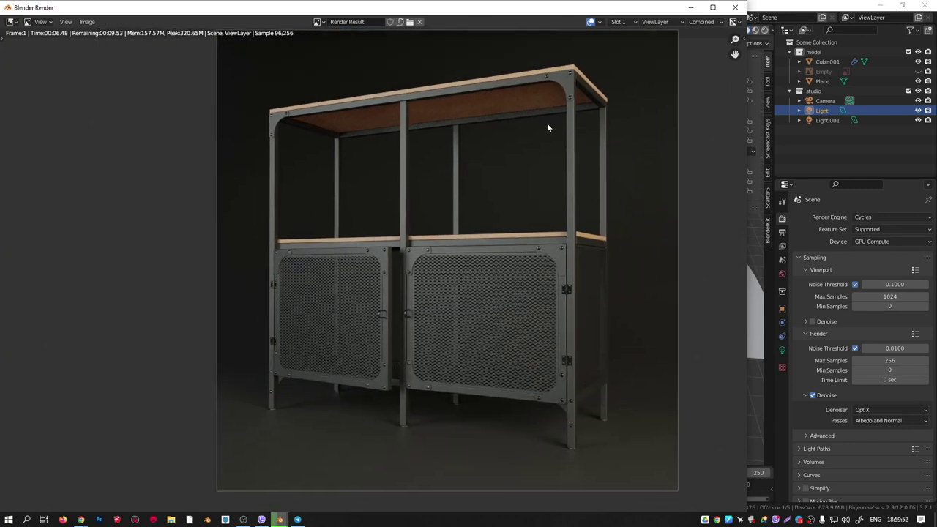
scroll(544, 85, "down", 3)
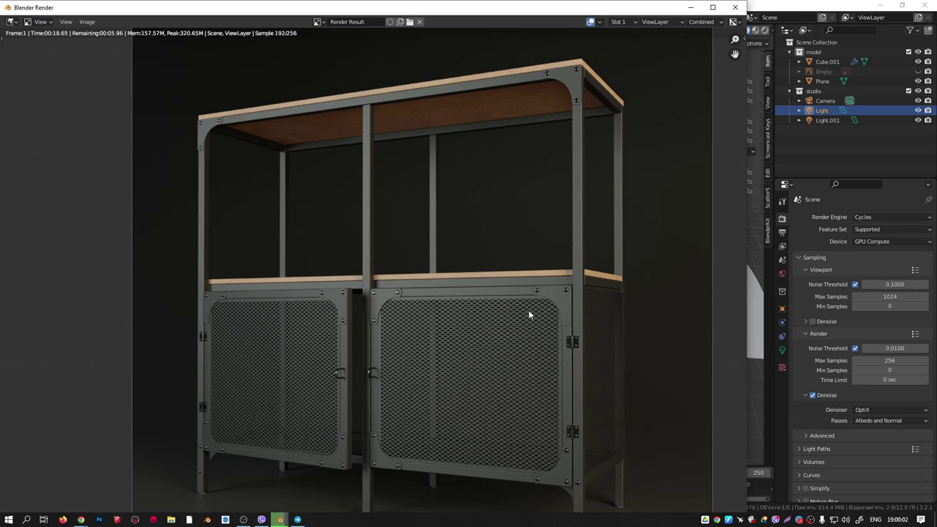
scroll(529, 310, "down", 3)
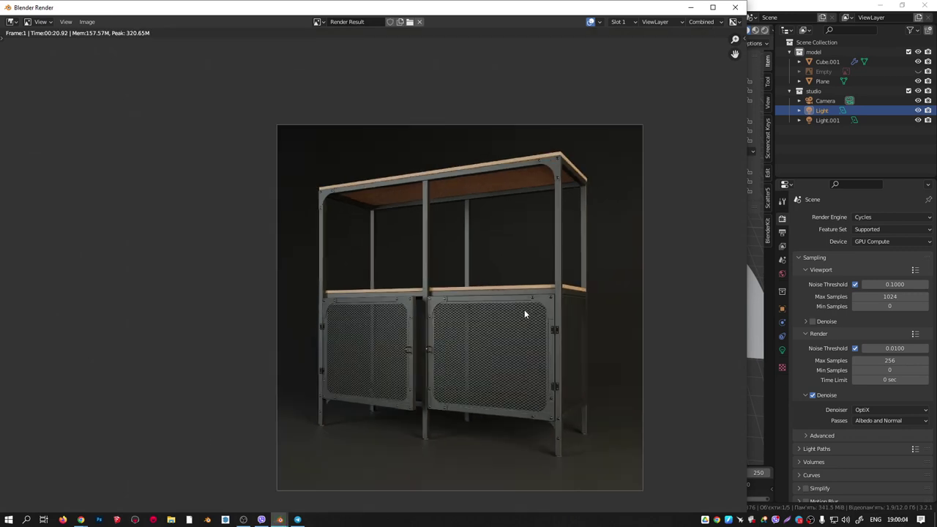
scroll(524, 310, "up", 1)
scroll(538, 317, "up", 1)
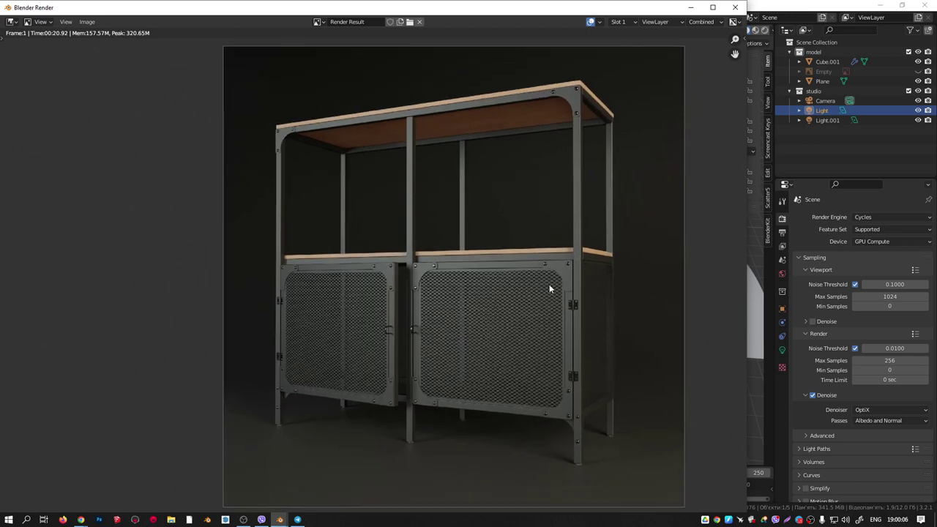
middle_click_drag(529, 209, 523, 199)
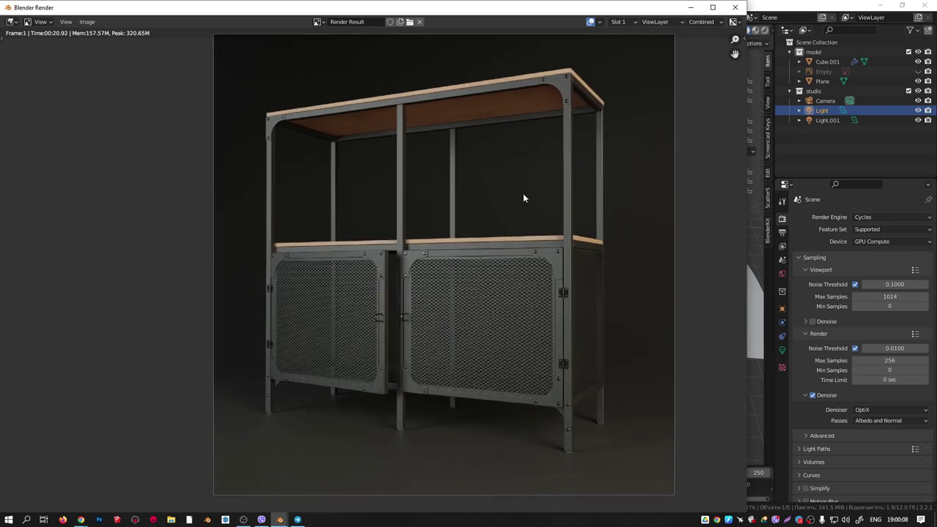
middle_click_drag(596, 113, 567, 126)
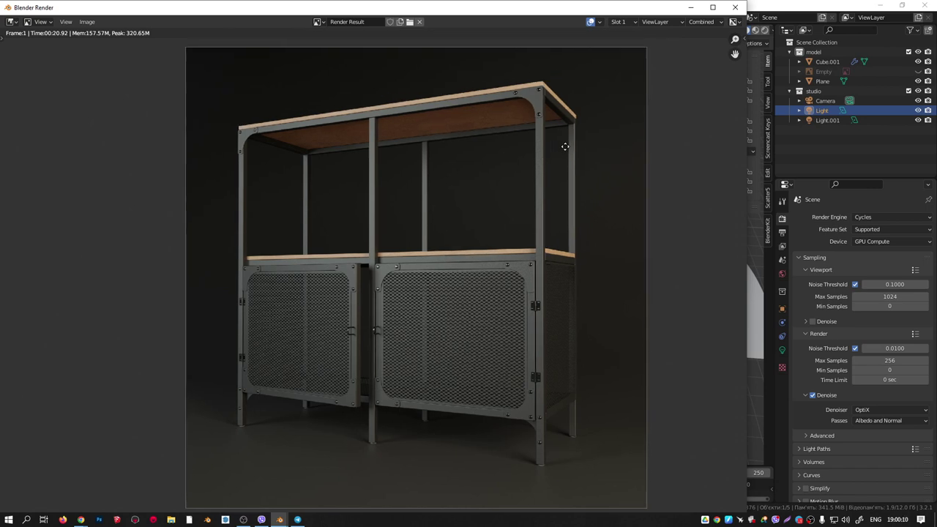